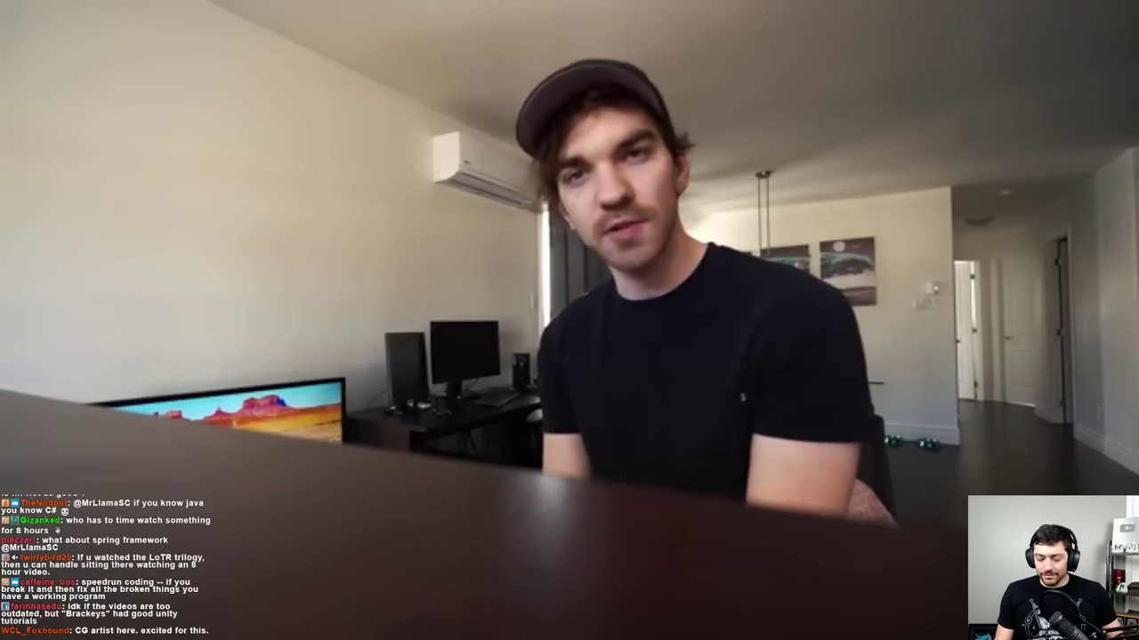
# - Skip the video ahead in 5-second jumps past the intro to the Setting up chapter
pyautogui.press('Right')
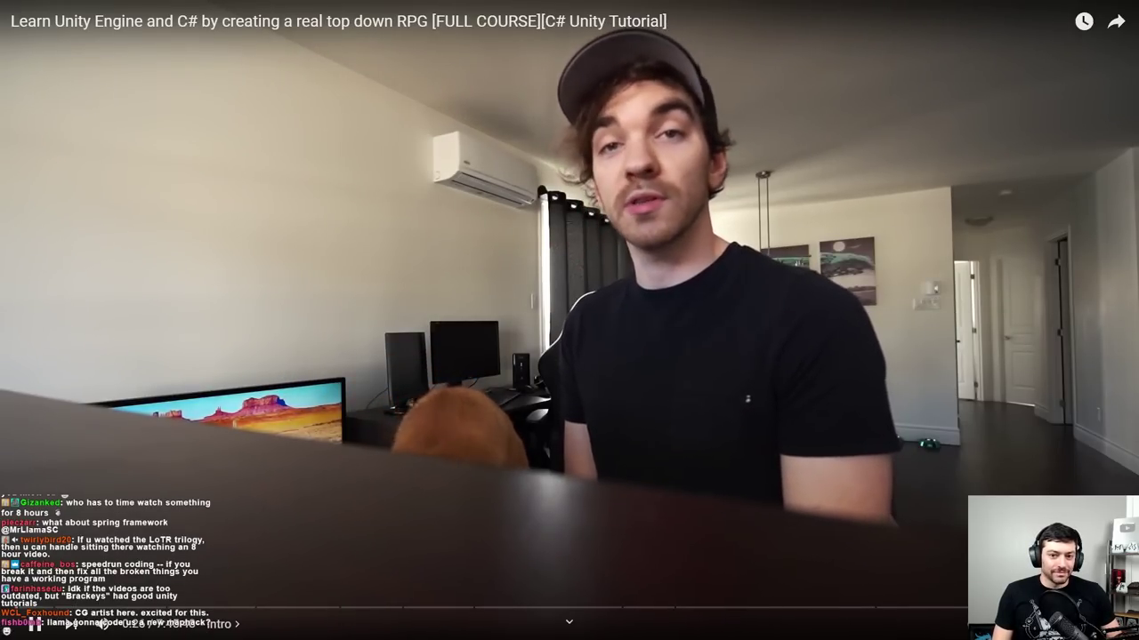
pyautogui.press('Right')
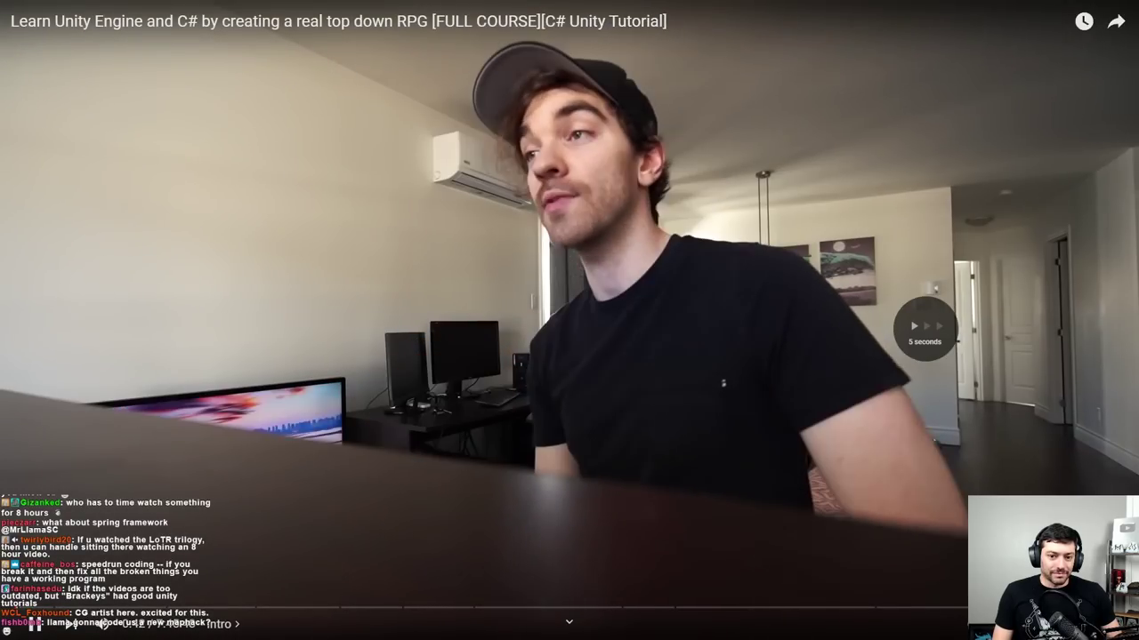
pyautogui.press('Right')
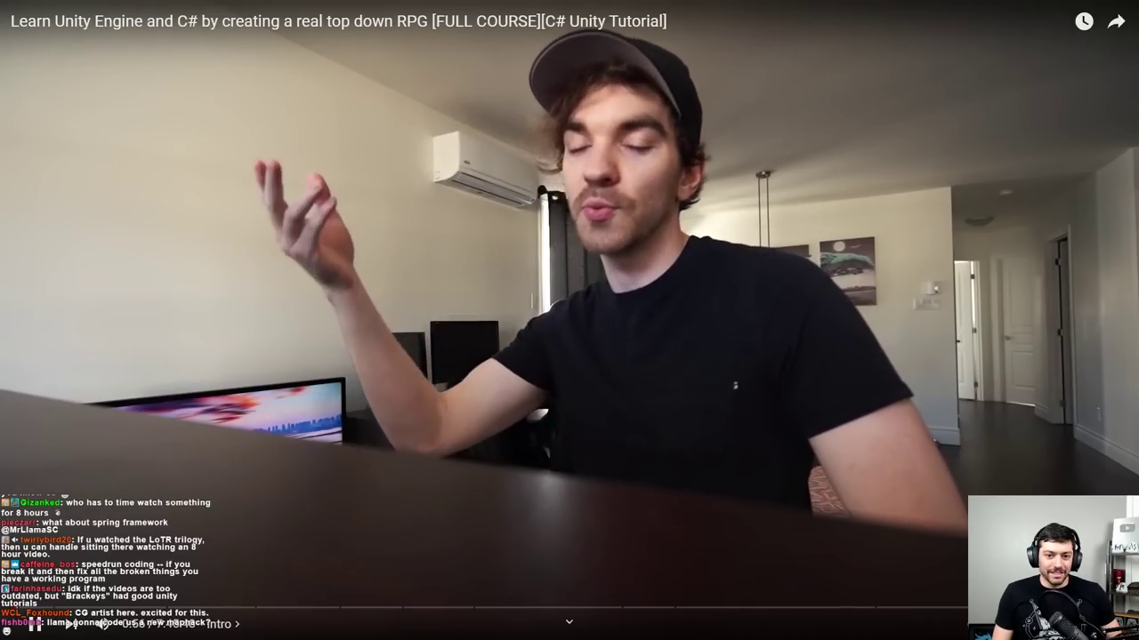
pyautogui.press('Right')
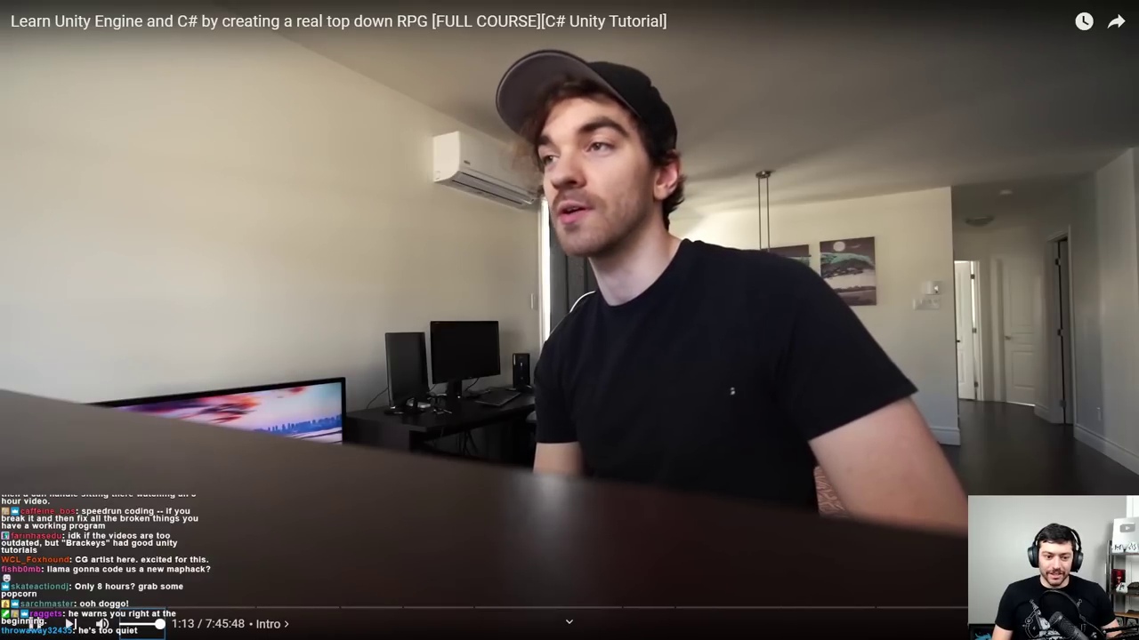
pyautogui.press('space')
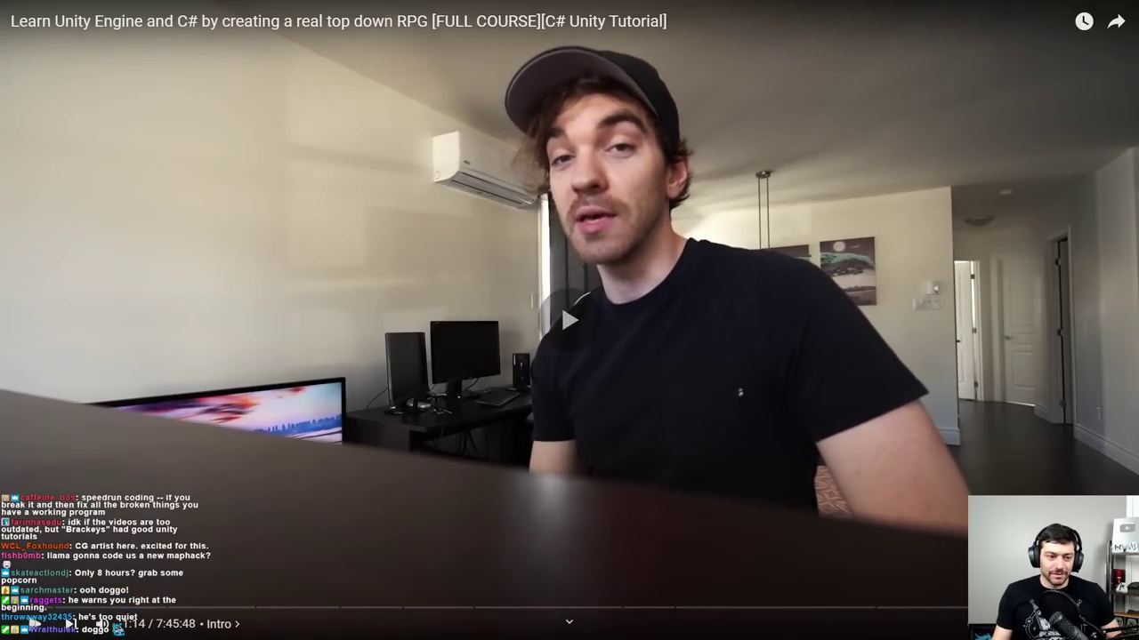
pyautogui.press('space')
pyautogui.press('Right')
pyautogui.press('Right')
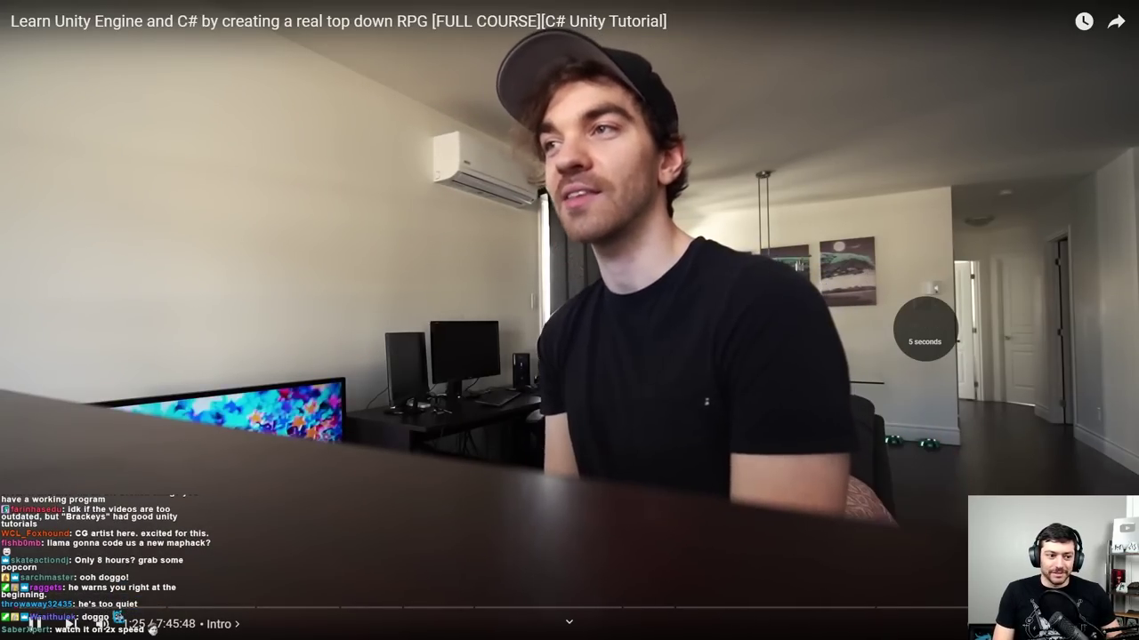
pyautogui.press('Right')
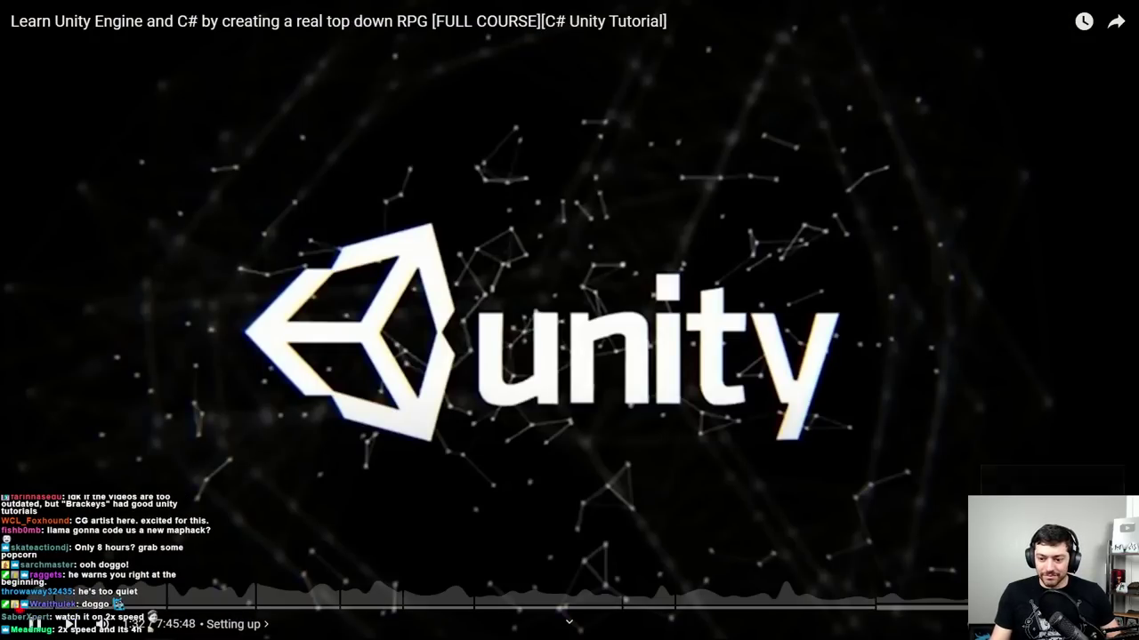
# - Set the video's playback speed to 1.25
pyautogui.click(1023, 624)
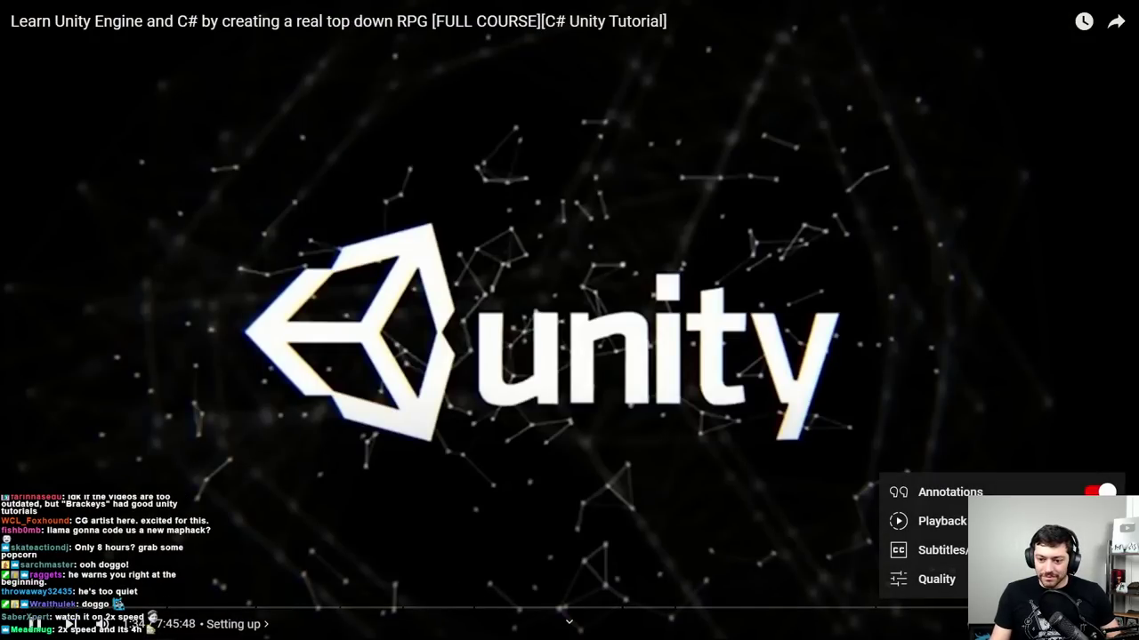
pyautogui.click(941, 521)
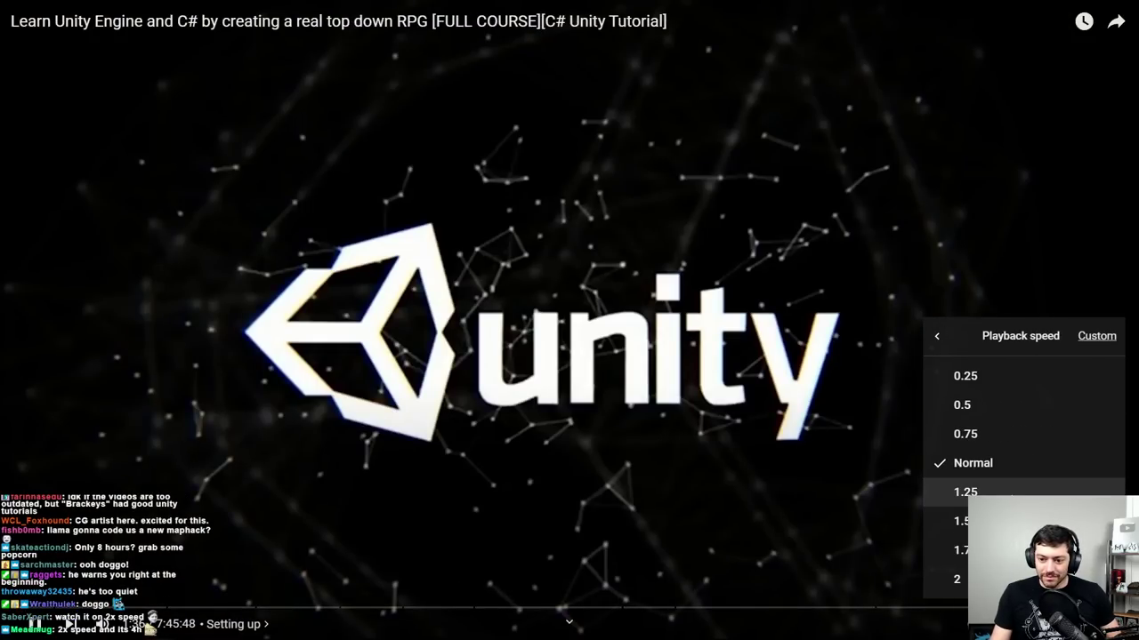
pyautogui.click(965, 492)
pyautogui.click(944, 280)
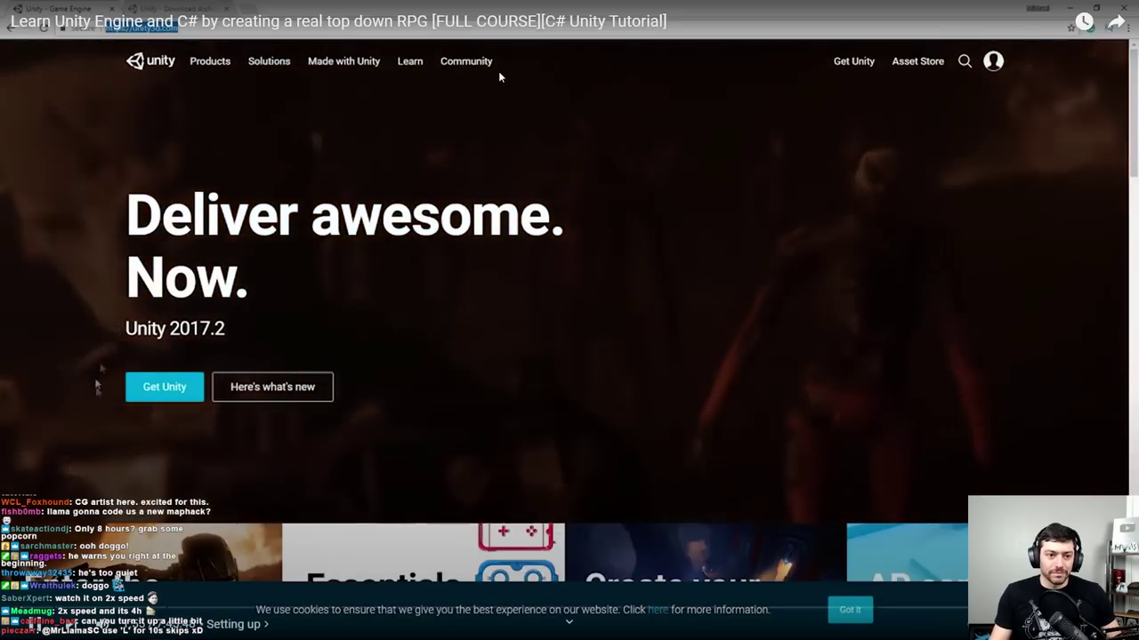
# - Pause the video, cycle through the open windows with Alt+Tab, and resume the tutorial
pyautogui.click(798, 232)
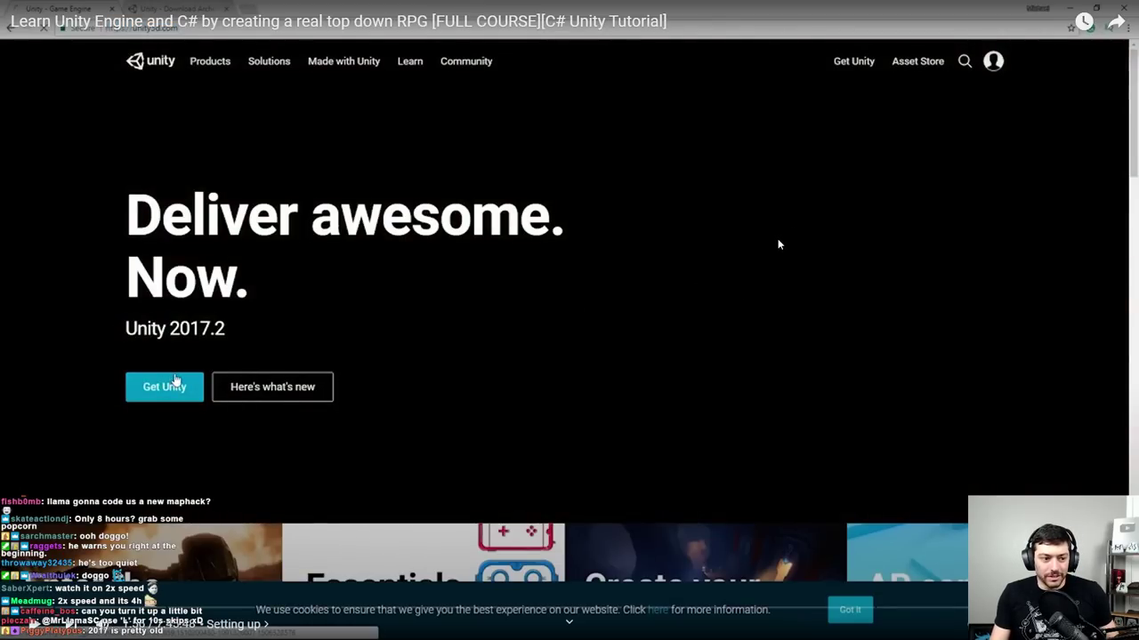
pyautogui.hotkey('alt', 'Tab')
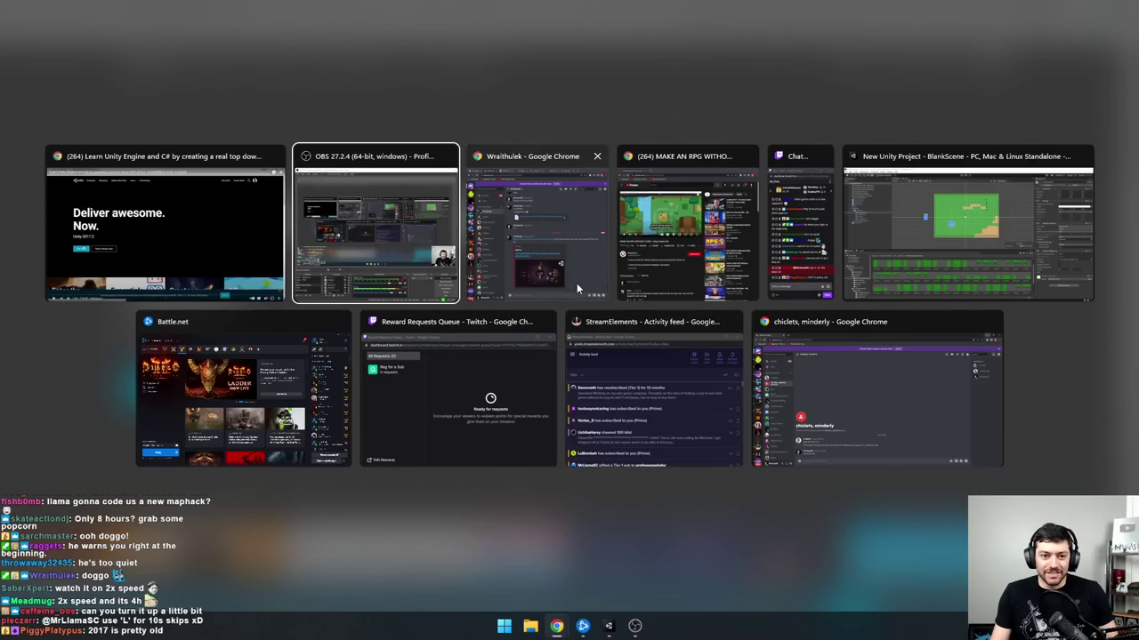
pyautogui.hotkey('alt', 'Tab')
pyautogui.hotkey('alt', 'Tab')
pyautogui.hotkey('alt', 'Tab')
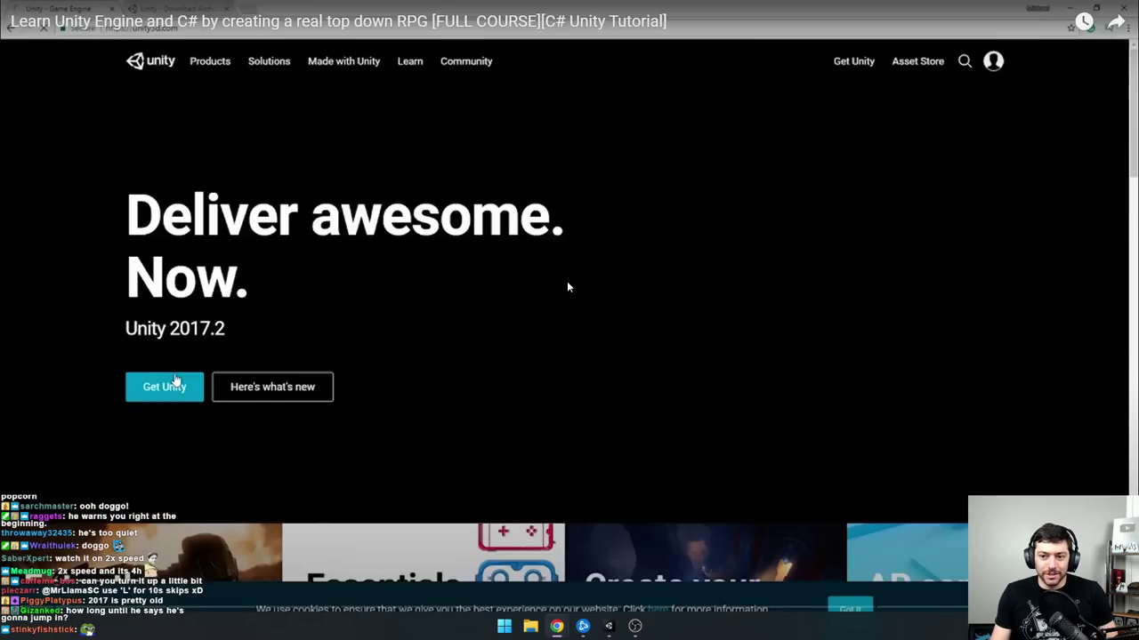
pyautogui.hotkey('alt', 'Tab')
pyautogui.hotkey('alt', 'Tab')
pyautogui.hotkey('alt', 'Tab')
pyautogui.press('Escape')
pyautogui.click(567, 281)
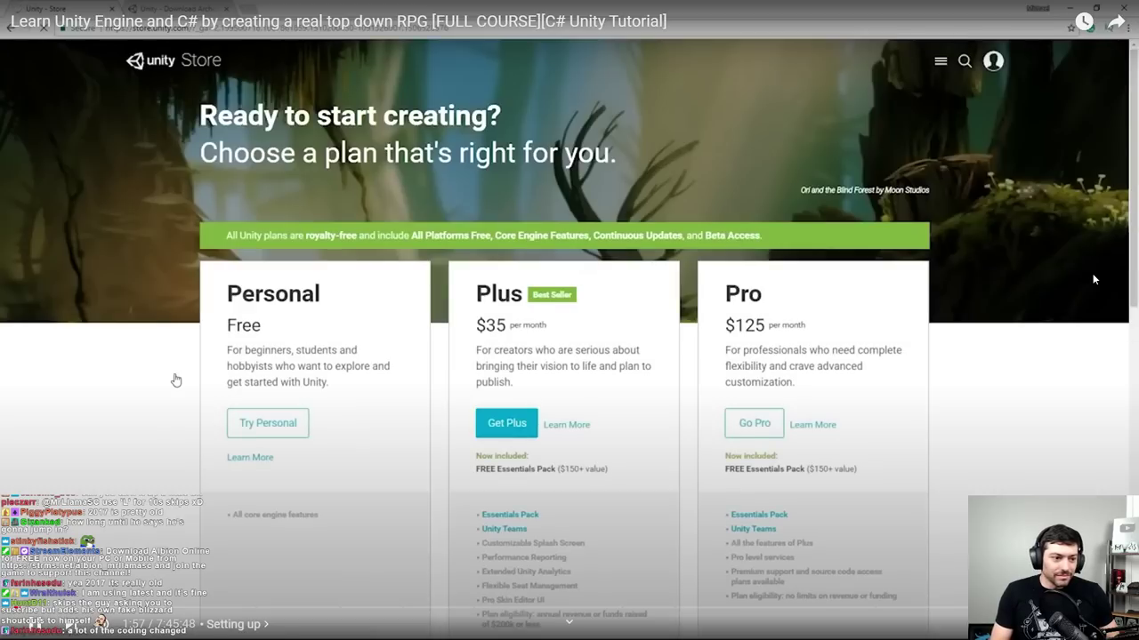
# - Skip past the download assistant, component selection and installation steps to project creation
pyautogui.press('Right')
pyautogui.press('Right')
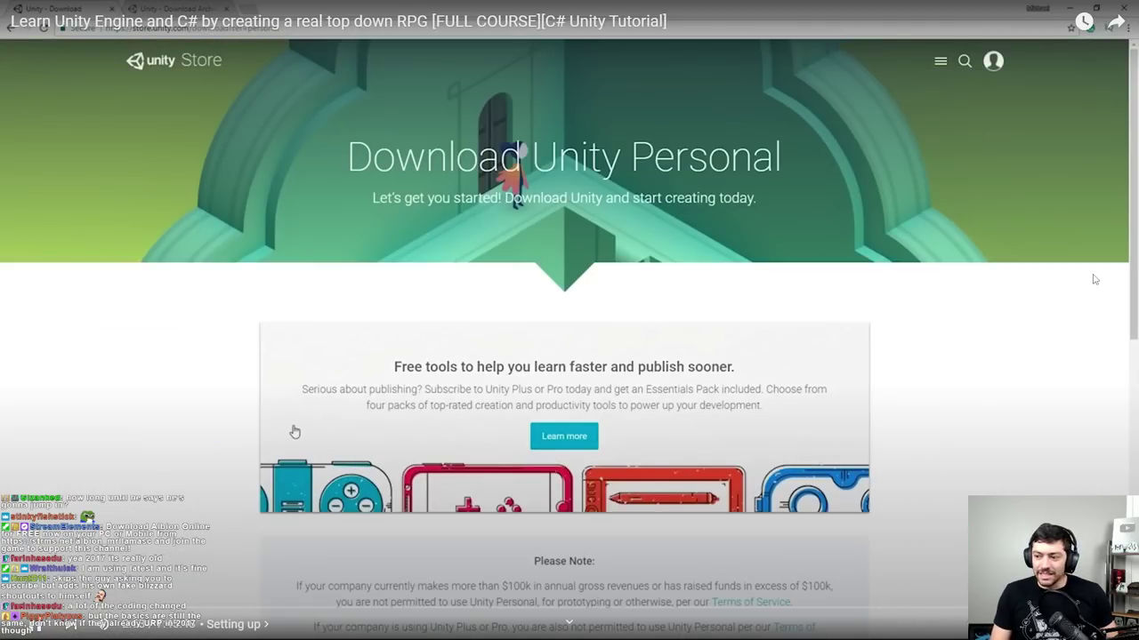
pyautogui.press('Right')
pyautogui.press('Right')
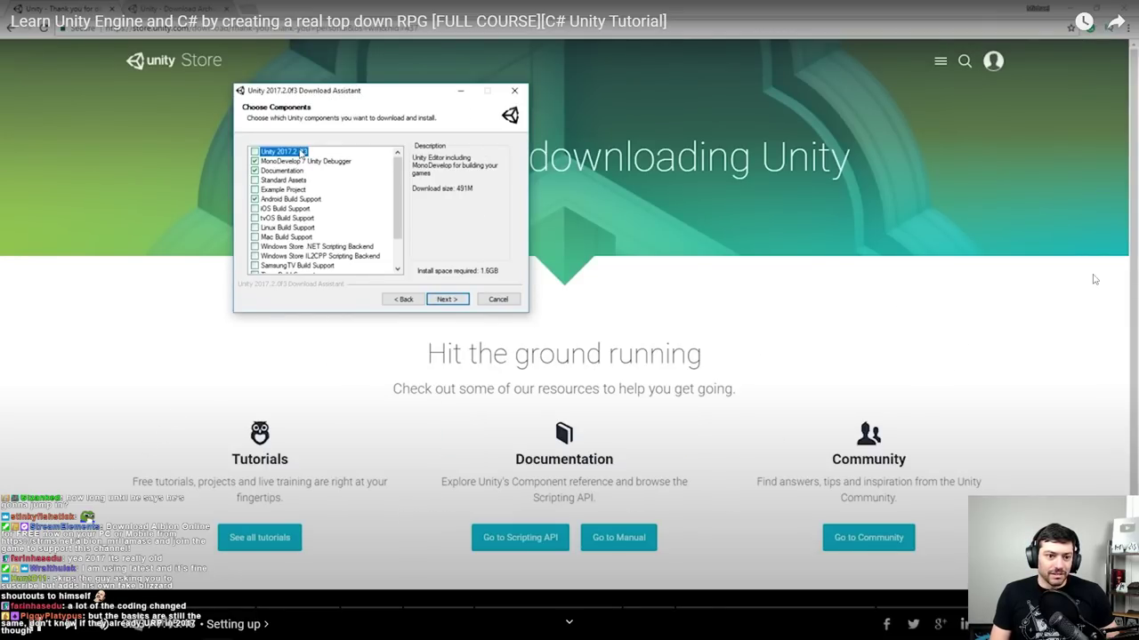
pyautogui.press('Right')
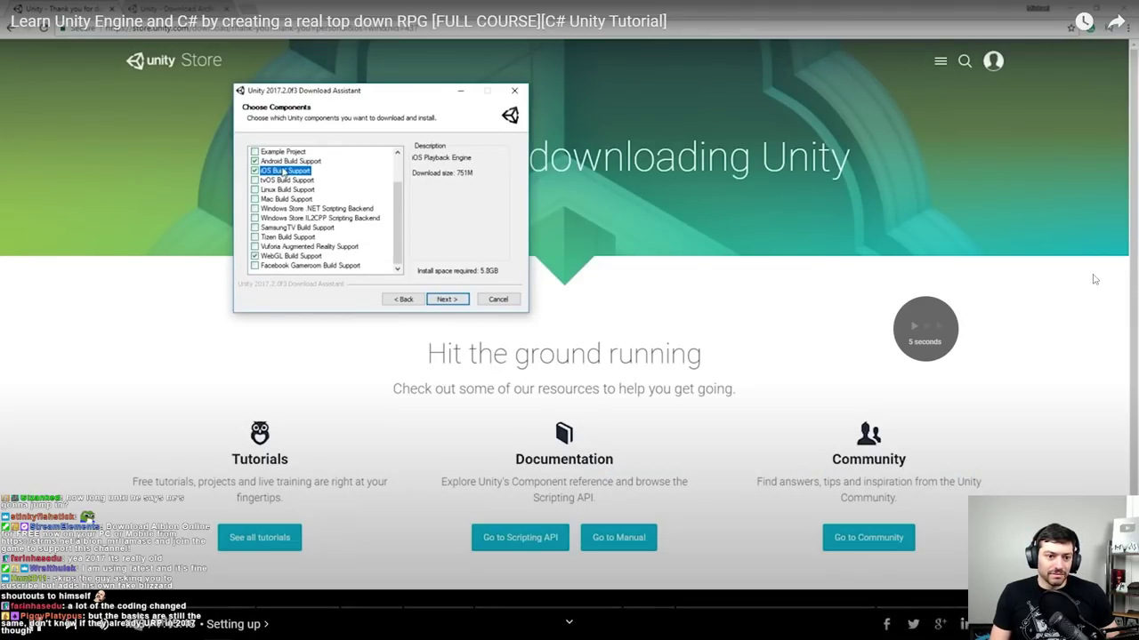
pyautogui.press('Right')
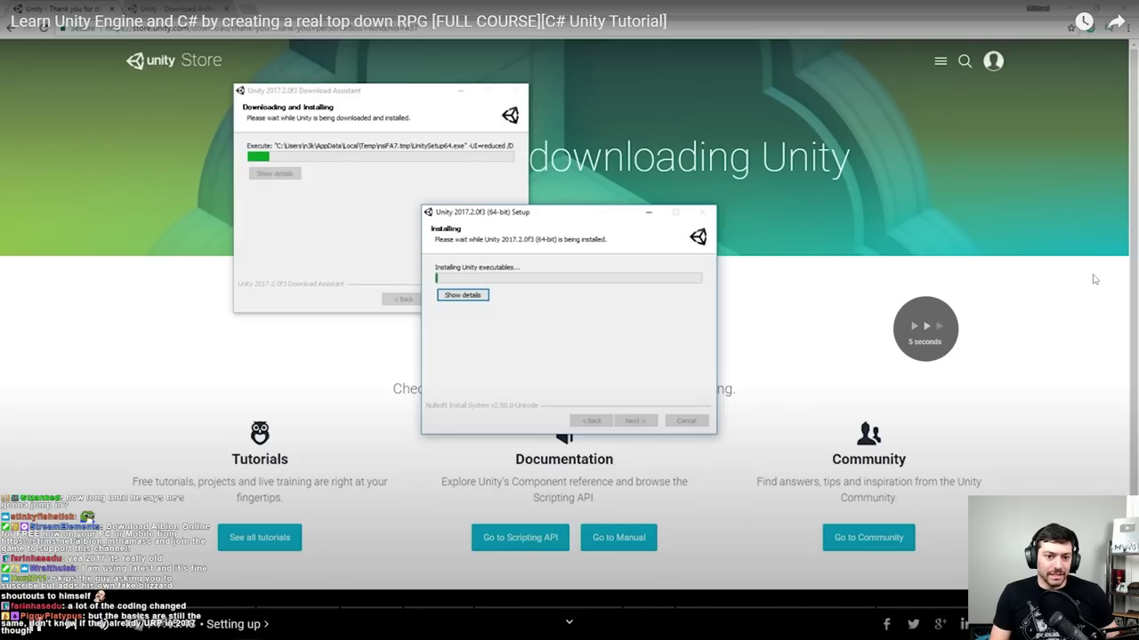
pyautogui.press('Right')
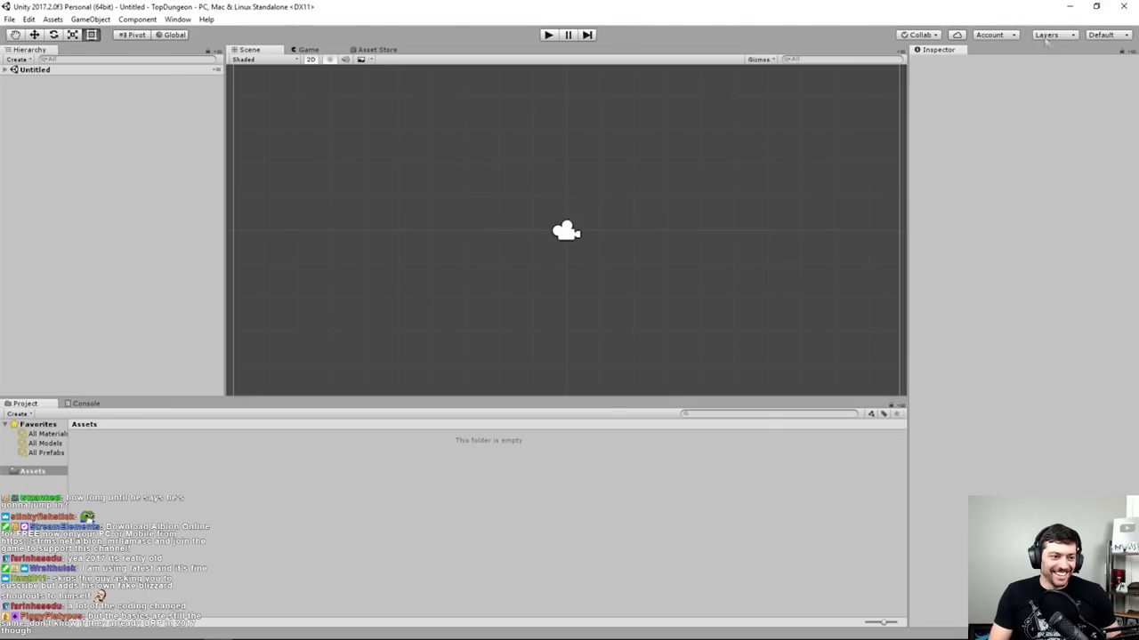
# - Operate the video player's controls while the tutorial plays
pyautogui.click(1126, 36)
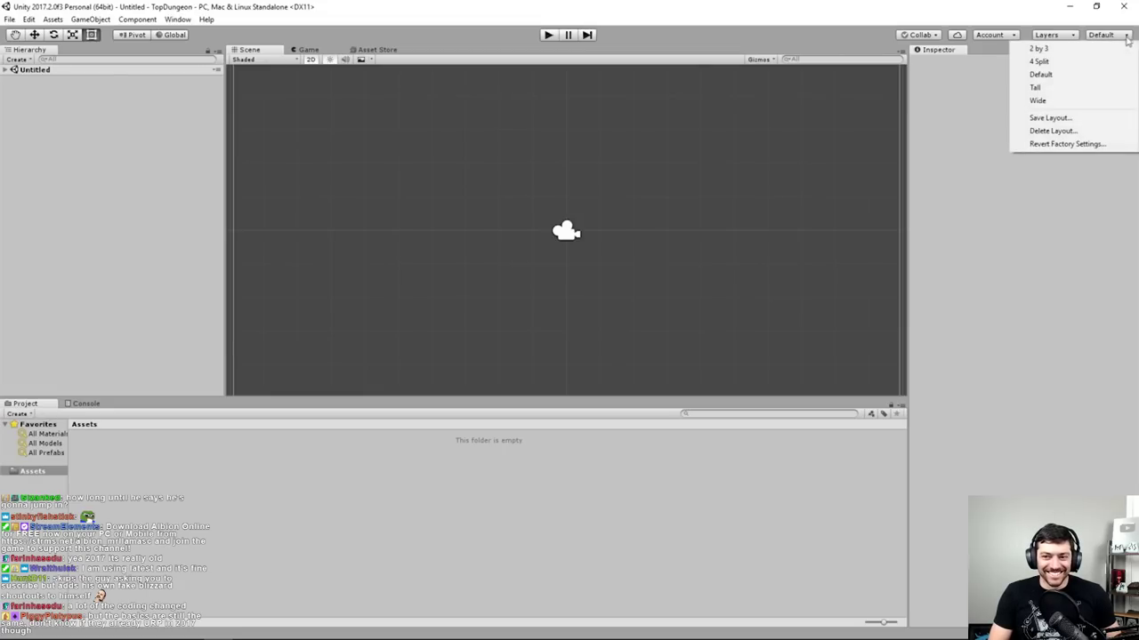
pyautogui.click(1087, 89)
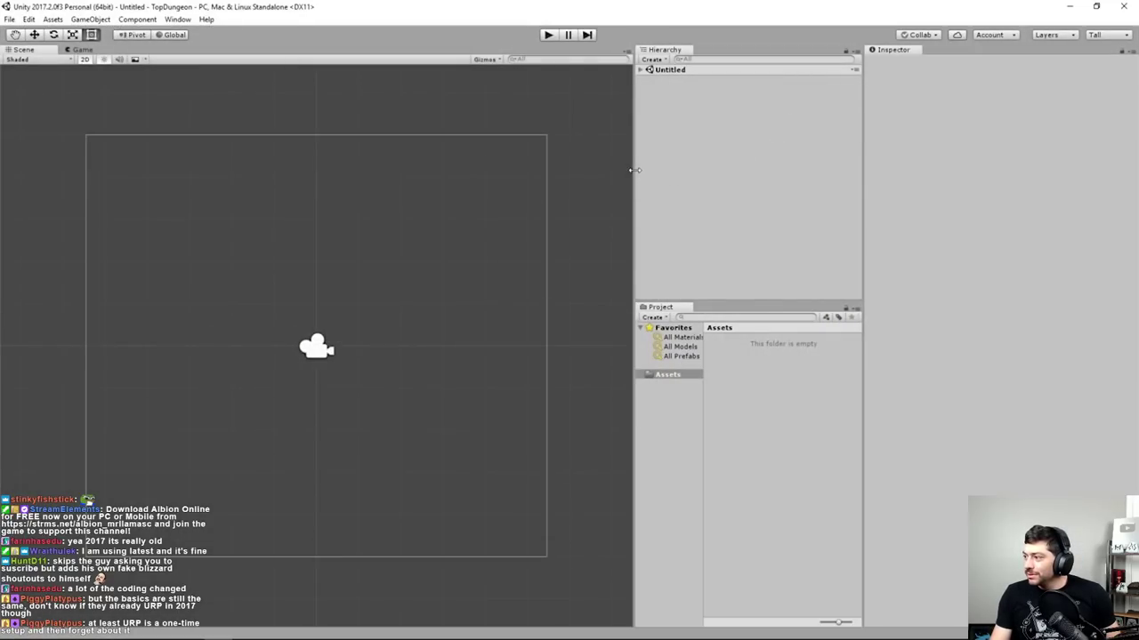
pyautogui.moveTo(634, 170); pyautogui.dragTo(930, 171)
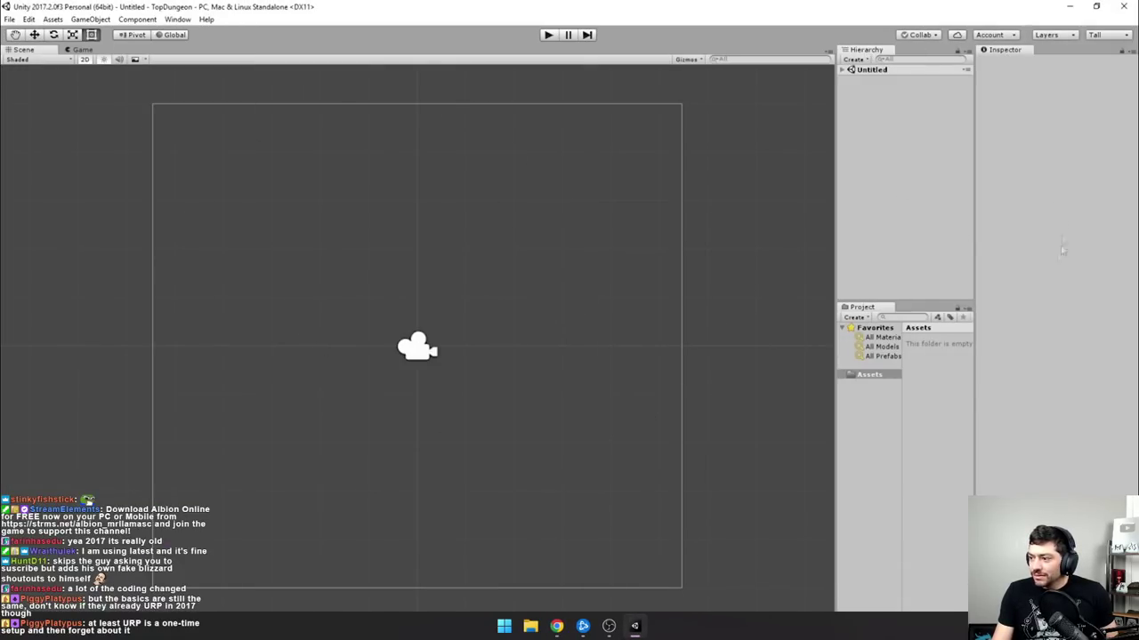
pyautogui.rightClick(884, 311)
pyautogui.click(959, 317)
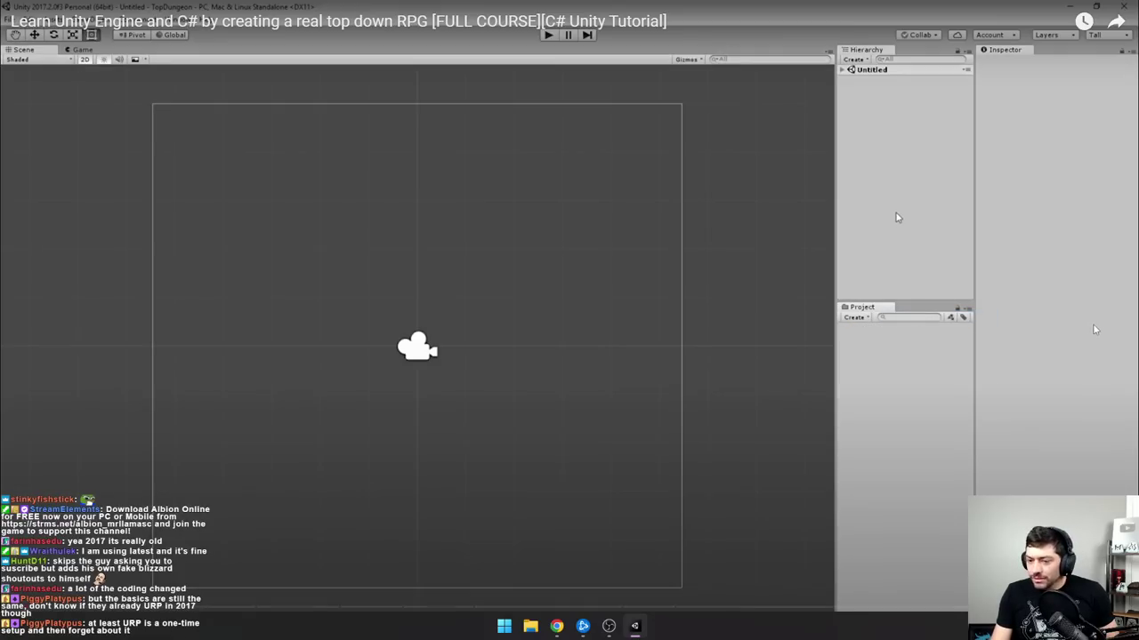
# - Bring up and dismiss the player's options menu, then rewind the video 5 seconds
pyautogui.rightClick(842, 306)
pyautogui.press('Escape')
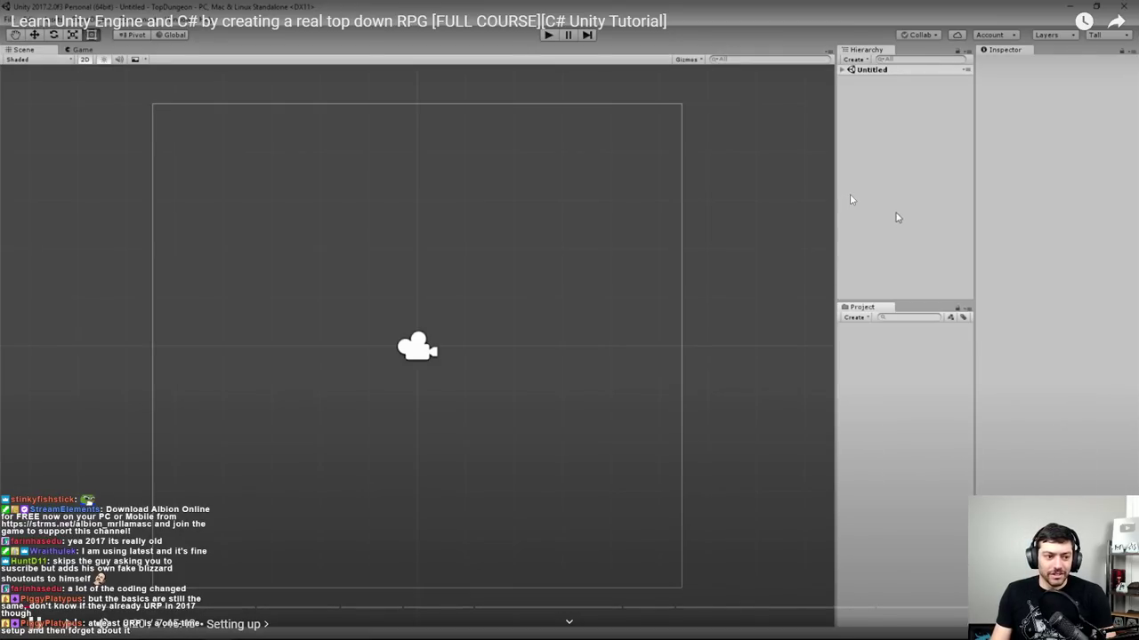
pyautogui.press('Left')
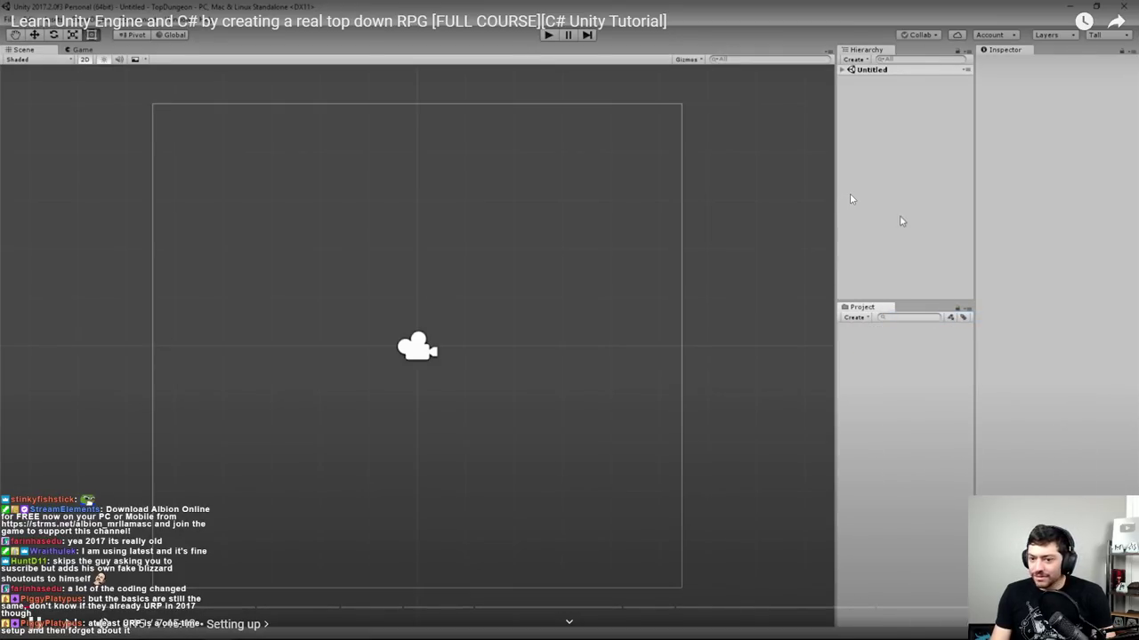
pyautogui.press('Left')
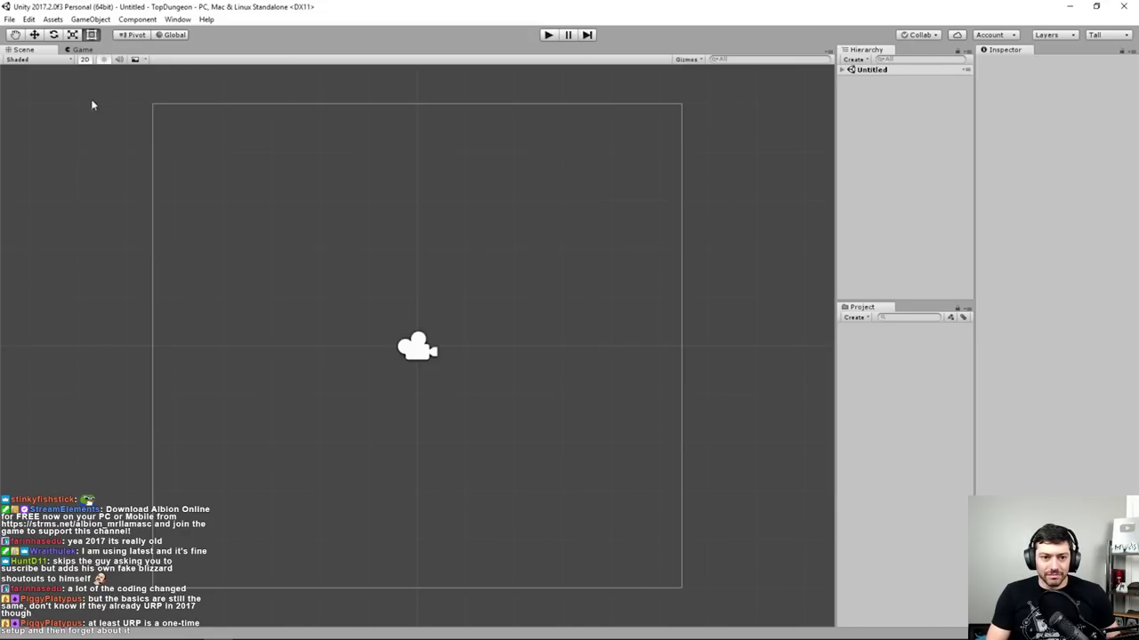
# - Navigate the scene and reposition the camera using the Move tool (W)
pyautogui.moveTo(92, 104); pyautogui.dragTo(703, 617)
pyautogui.scroll(-3, 747, 359)
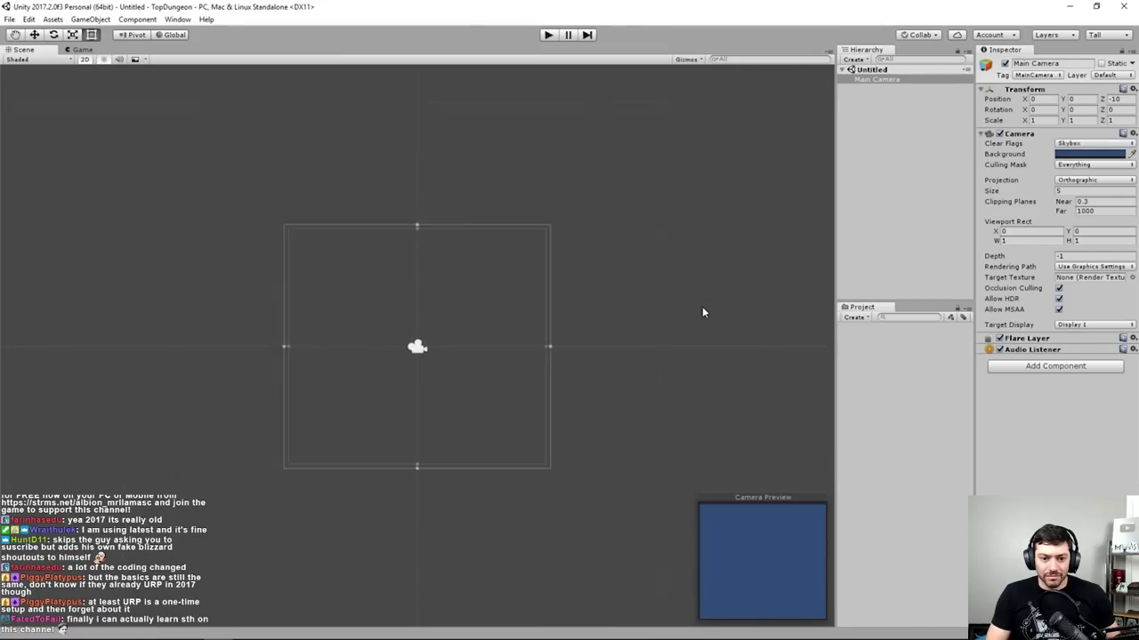
pyautogui.scroll(2, 593, 321)
pyautogui.moveTo(442, 320); pyautogui.dragTo(756, 311, button='middle')
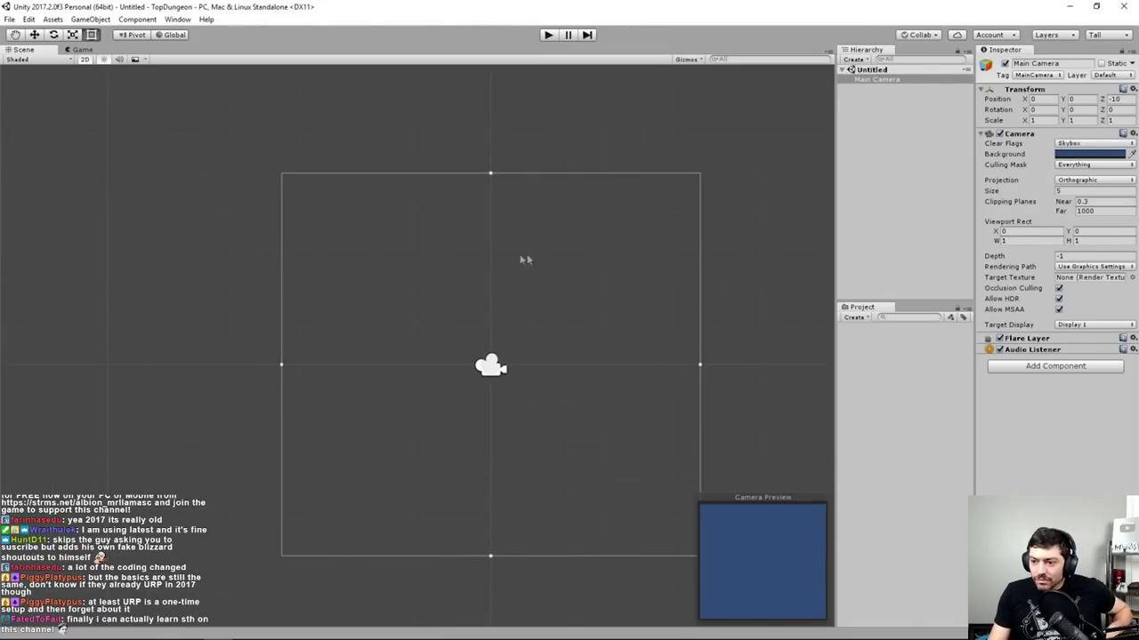
pyautogui.moveTo(527, 261)
pyautogui.mouseDown(button='middle')
pyautogui.moveTo(569, 277)
pyautogui.moveTo(538, 245)
pyautogui.moveTo(526, 251)
pyautogui.mouseUp(button='middle')
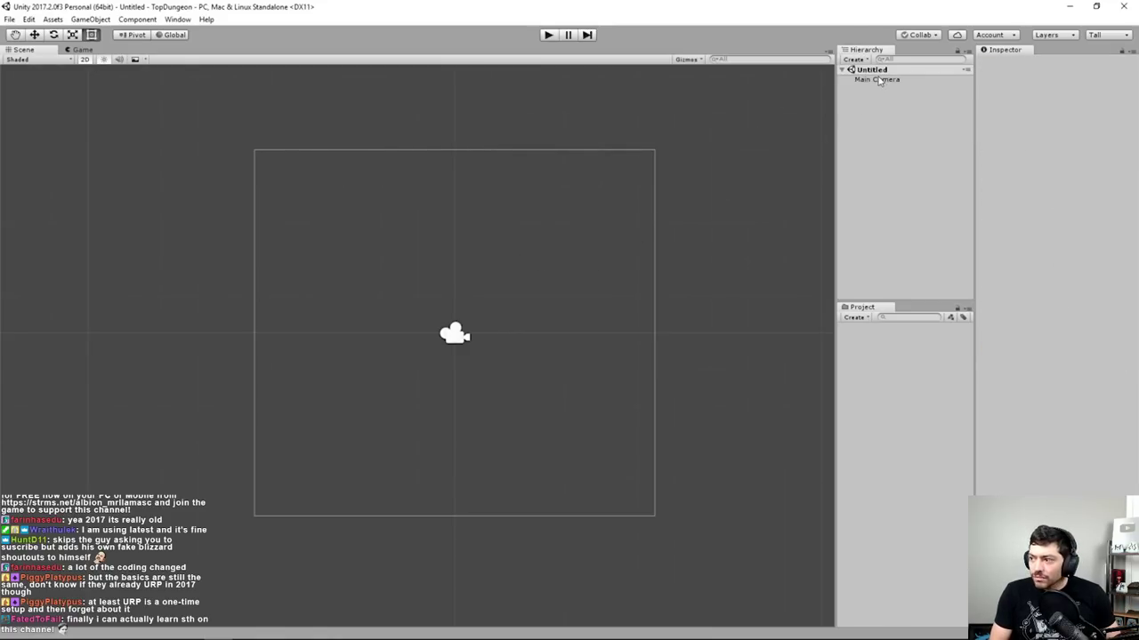
pyautogui.click(878, 79)
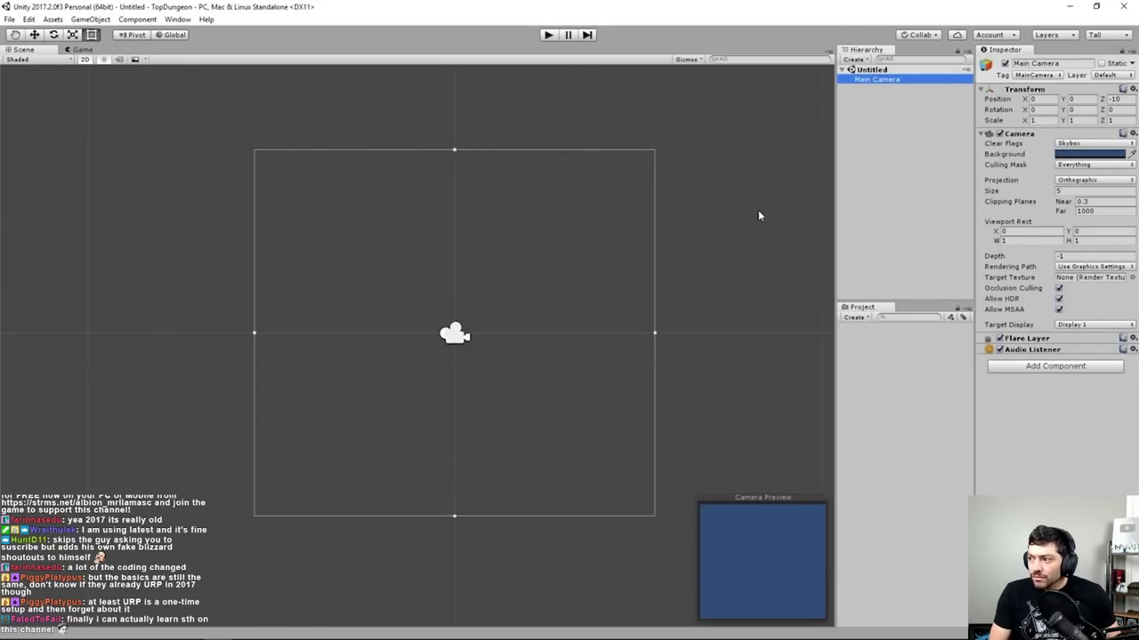
pyautogui.click(591, 272)
pyautogui.click(466, 338)
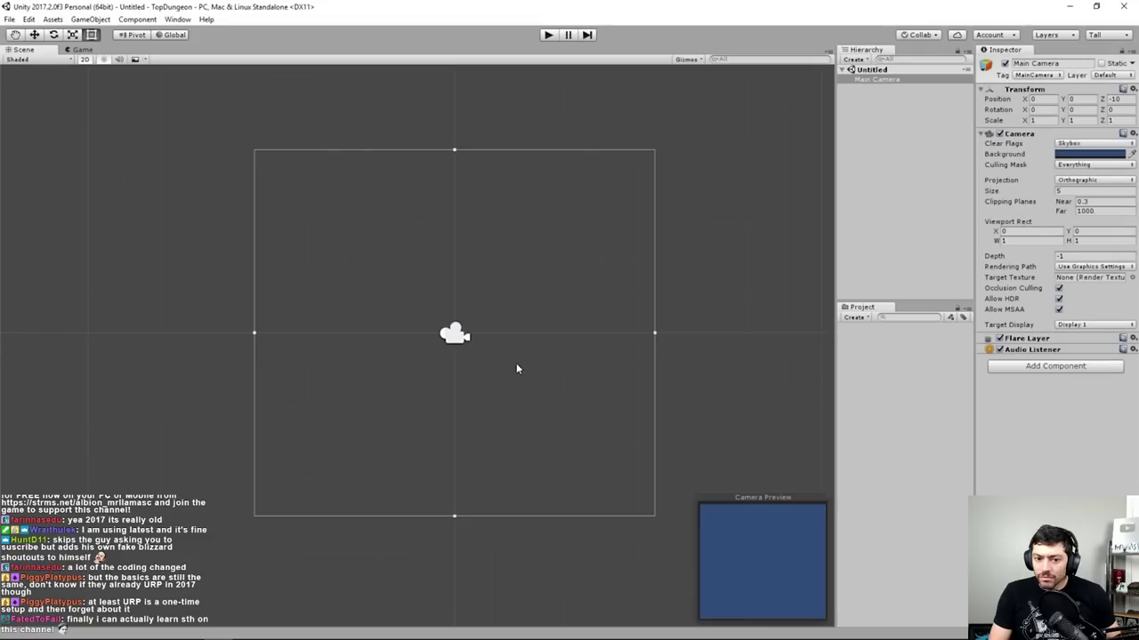
pyautogui.click(878, 80)
pyautogui.press('w')
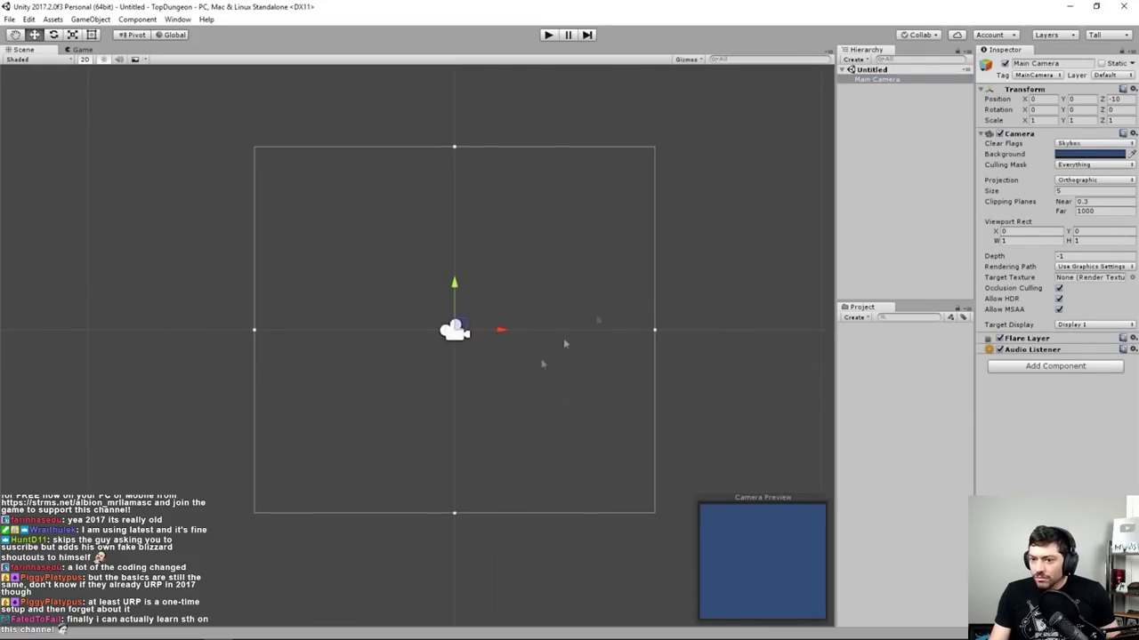
pyautogui.moveTo(498, 331); pyautogui.dragTo(433, 300)
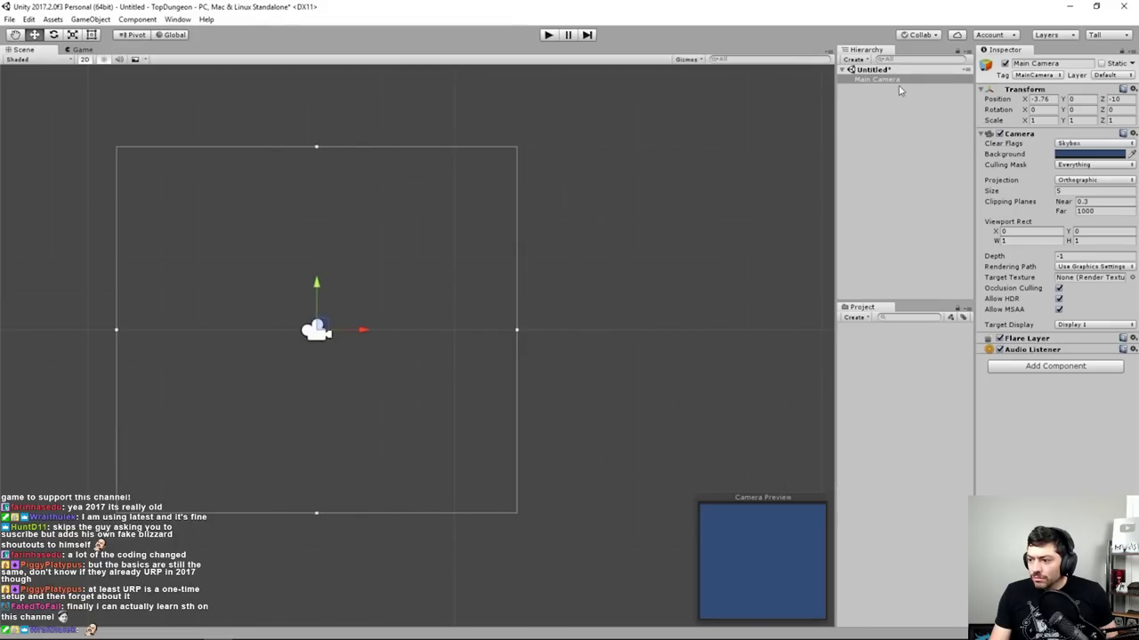
pyautogui.moveTo(701, 160); pyautogui.dragTo(427, 426)
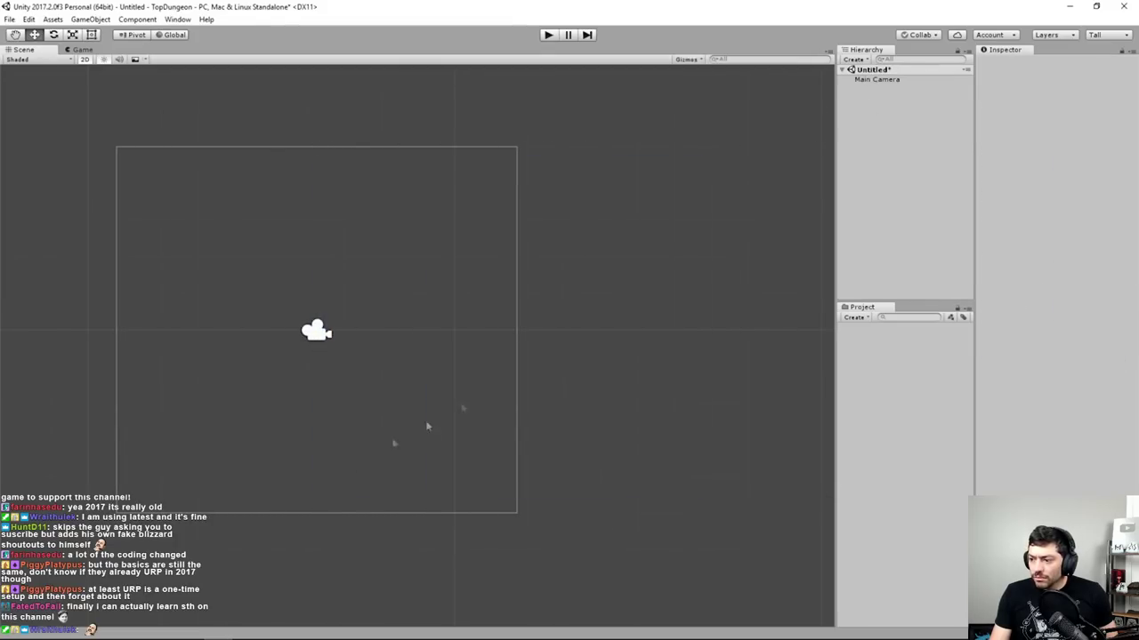
# - Set the camera's position fields to 0 and 0, then pause the tutorial at 7:21
pyautogui.click(881, 79)
pyautogui.click(1039, 98)
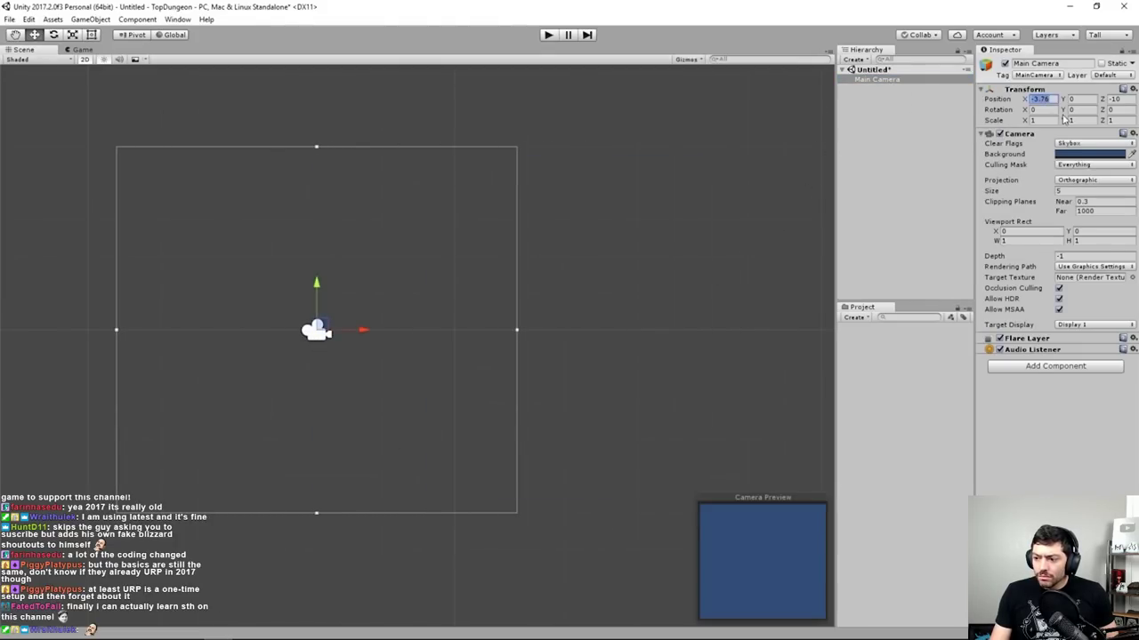
pyautogui.write('0')
pyautogui.click(1117, 98)
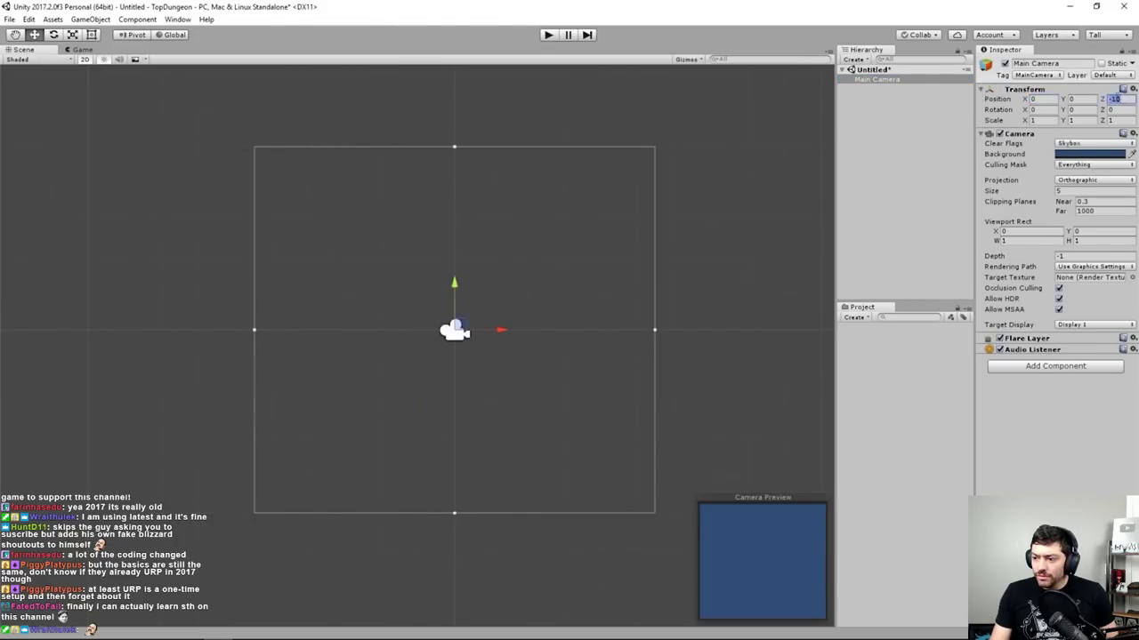
pyautogui.write('0')
pyautogui.click(901, 103)
pyautogui.click(896, 79)
pyautogui.click(910, 121)
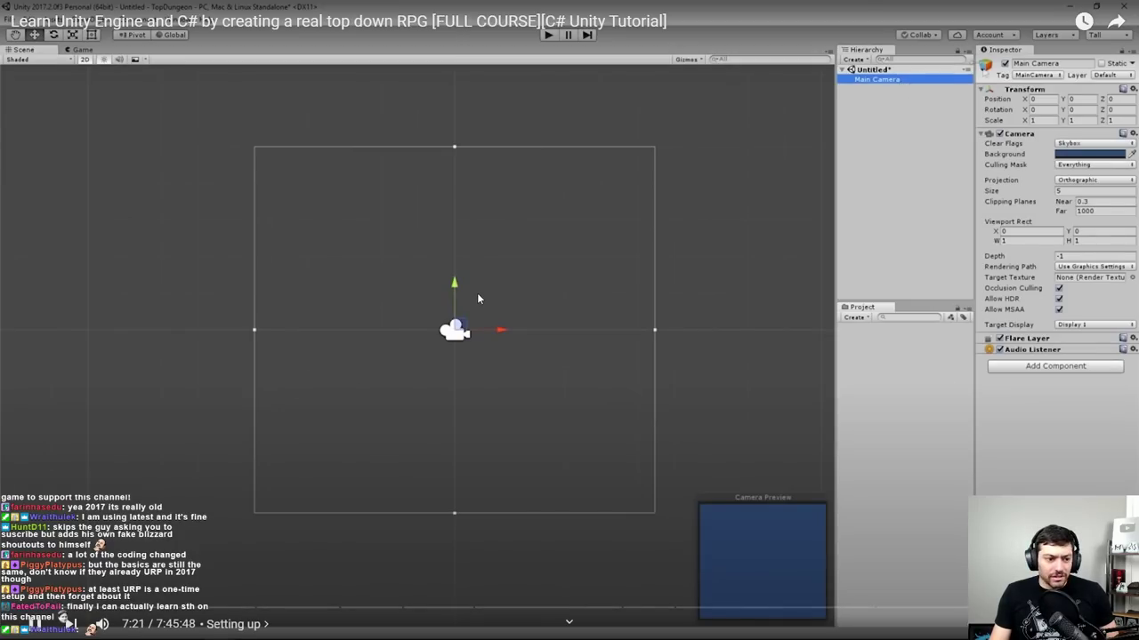
pyautogui.click(473, 292)
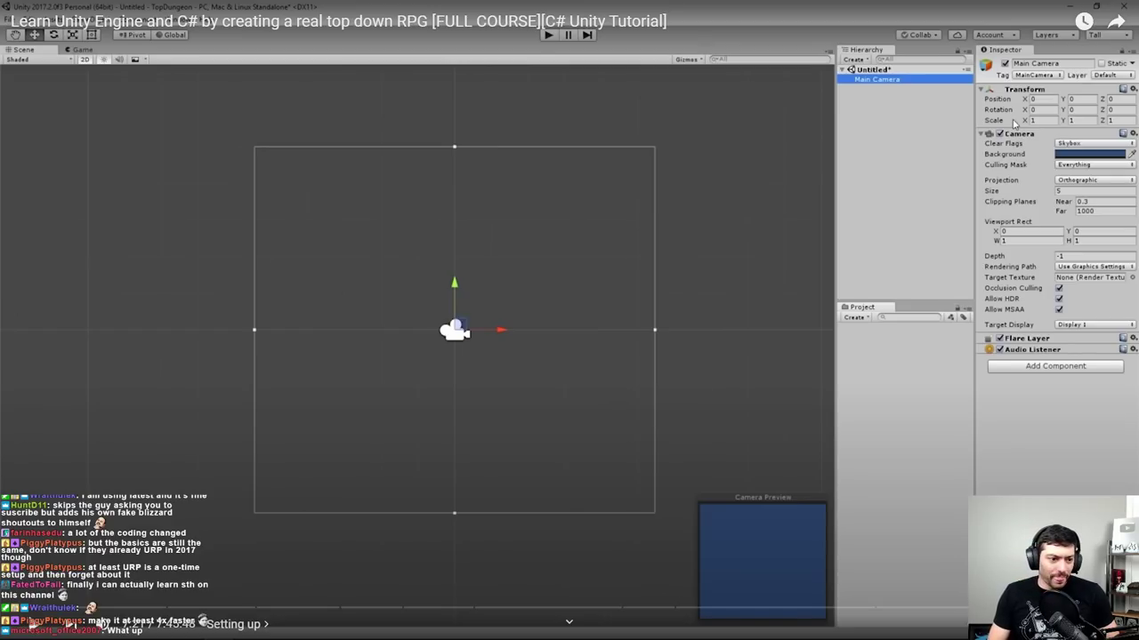
# - In the Unity project, select Main Camera and drag its gizmo edge to size about 2.49
pyautogui.hotkey('alt', 'Tab')
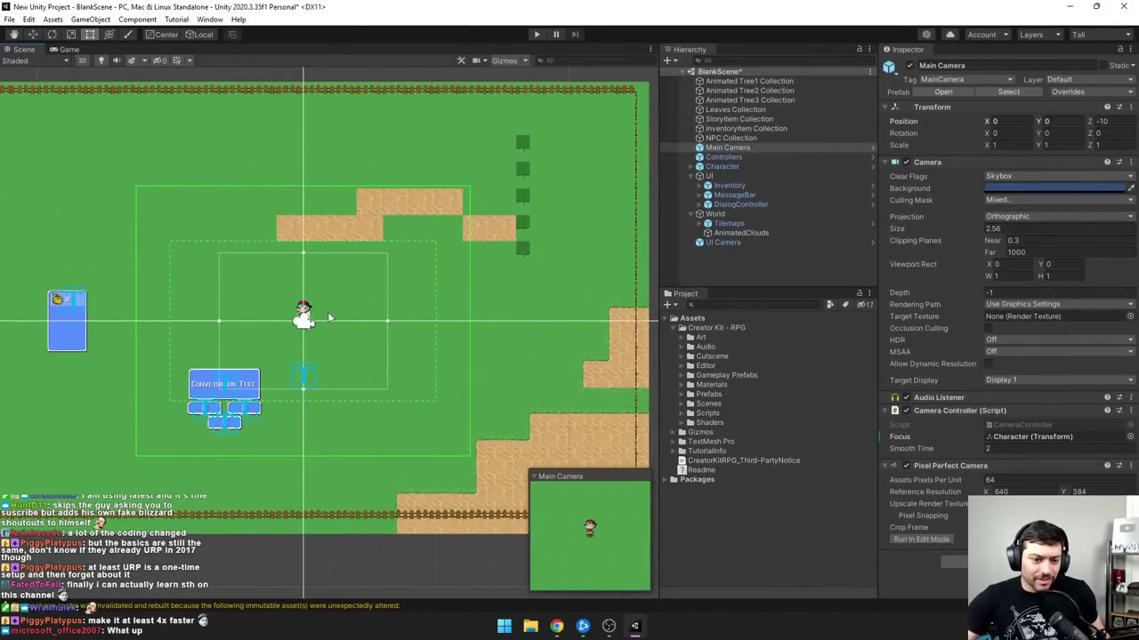
pyautogui.click(480, 269)
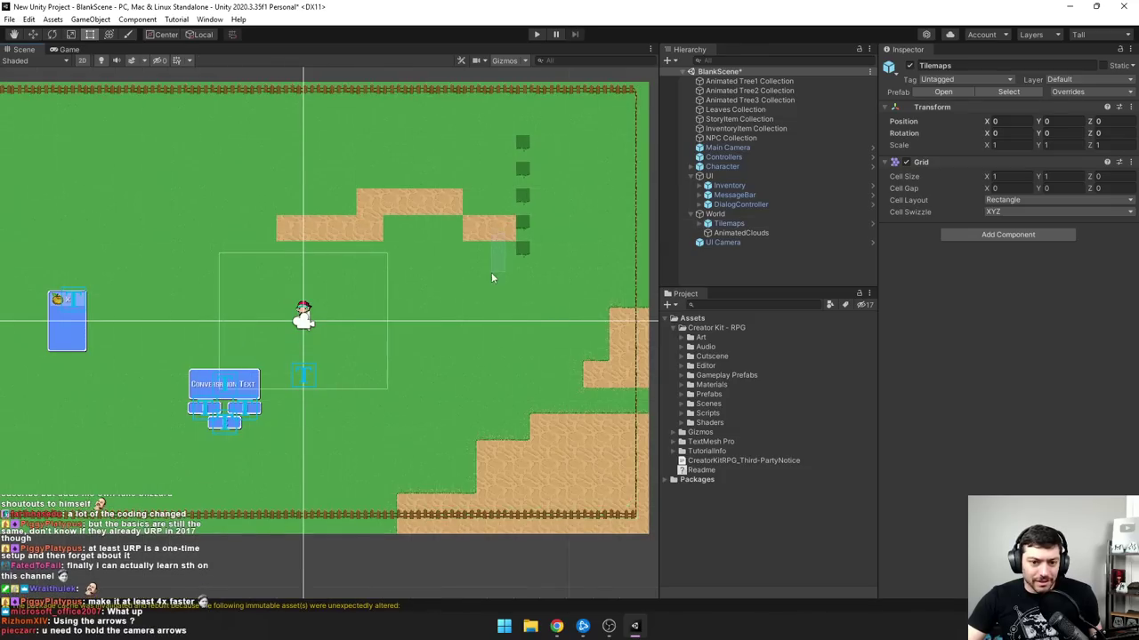
pyautogui.click(479, 239)
pyautogui.click(306, 324)
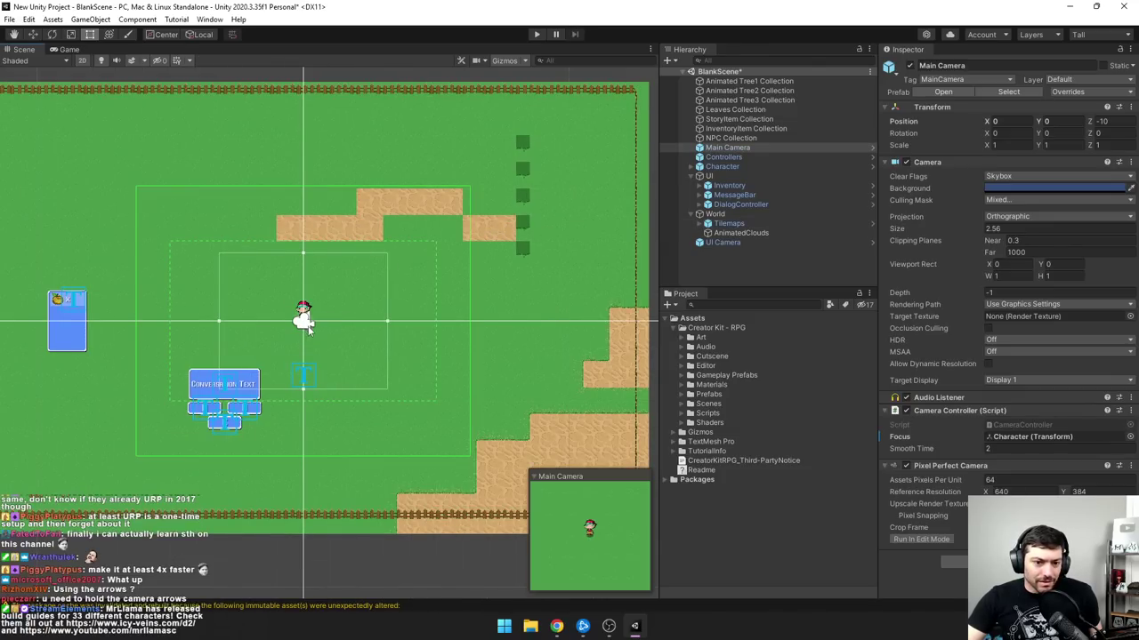
pyautogui.moveTo(304, 393); pyautogui.dragTo(345, 386)
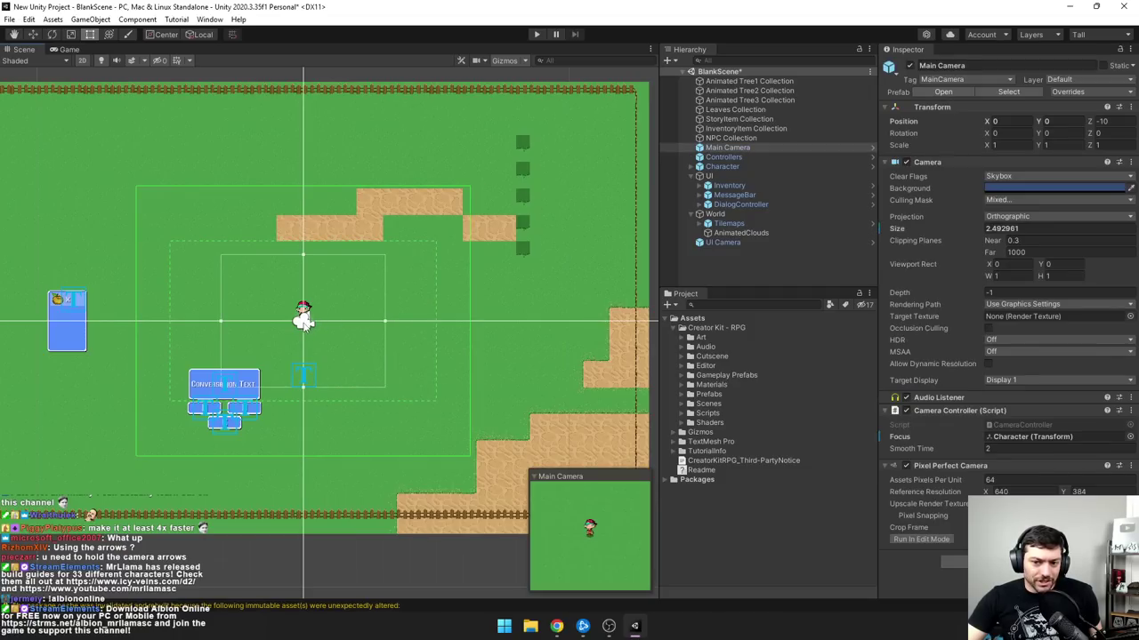
# - Nudge the Main Camera with the Move tool (W) back to about X 0.02, then press Q
pyautogui.click(303, 322)
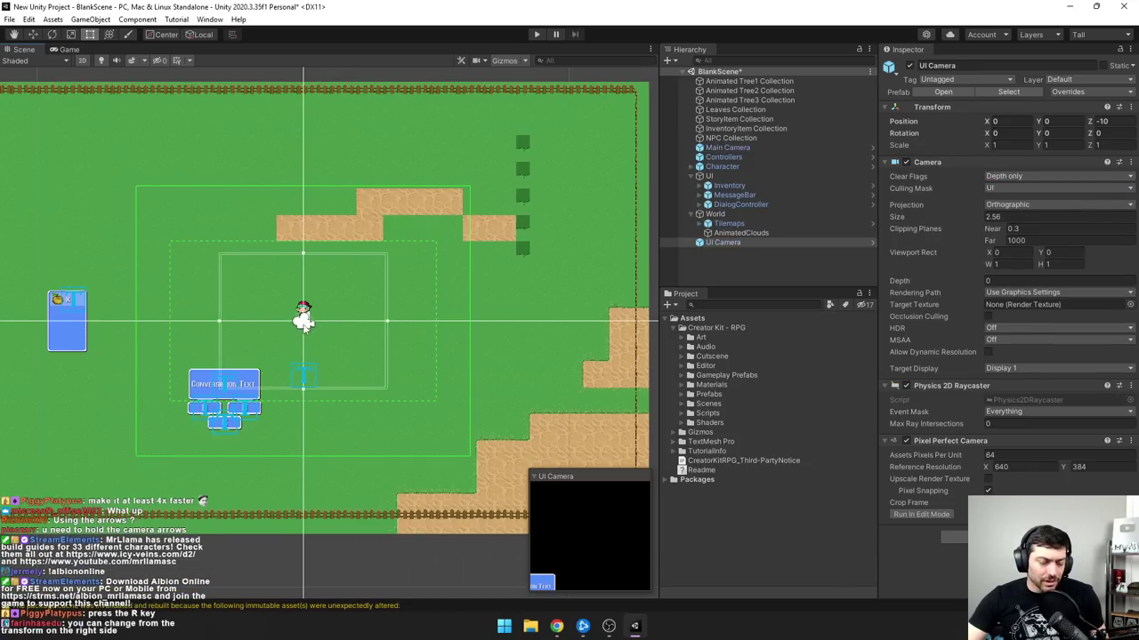
pyautogui.click(311, 326)
pyautogui.click(308, 324)
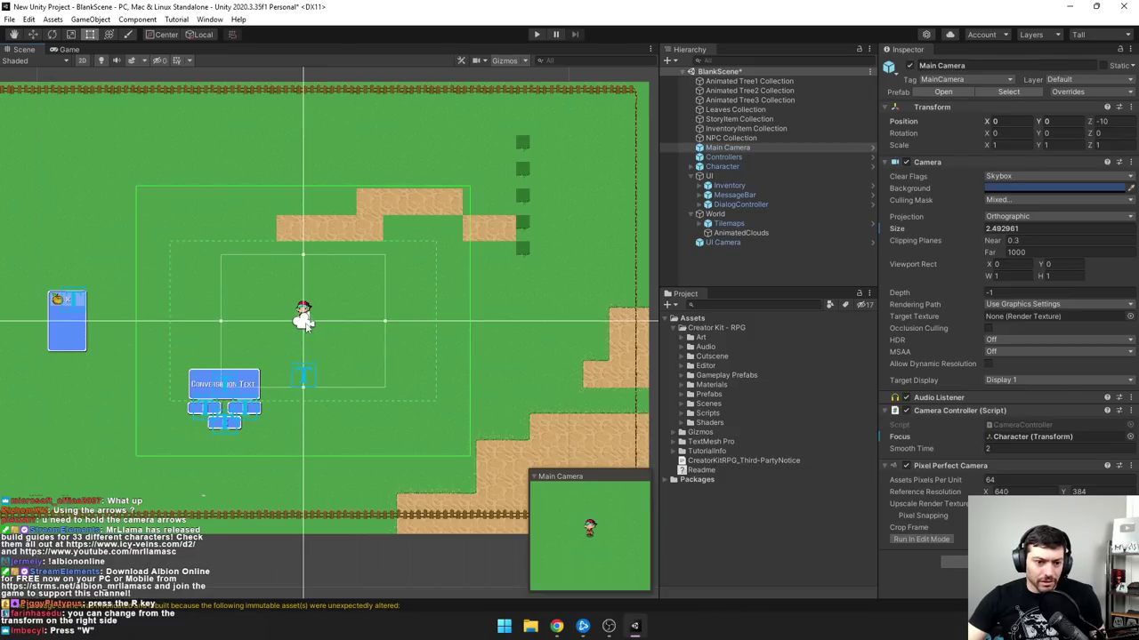
pyautogui.press('w')
pyautogui.click(324, 325)
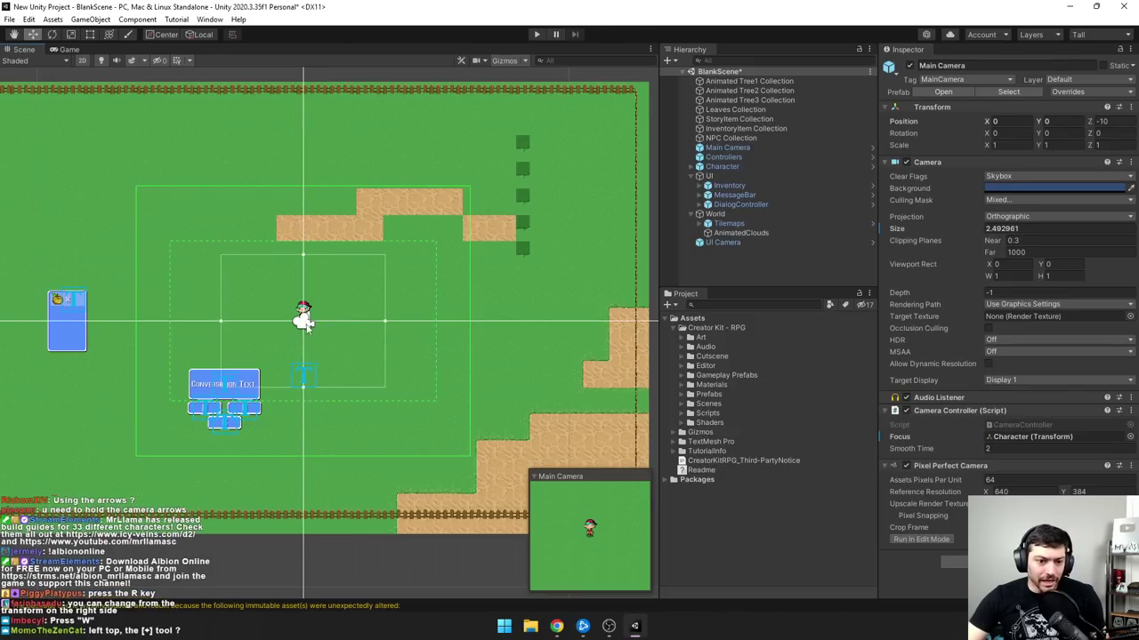
pyautogui.click(305, 324)
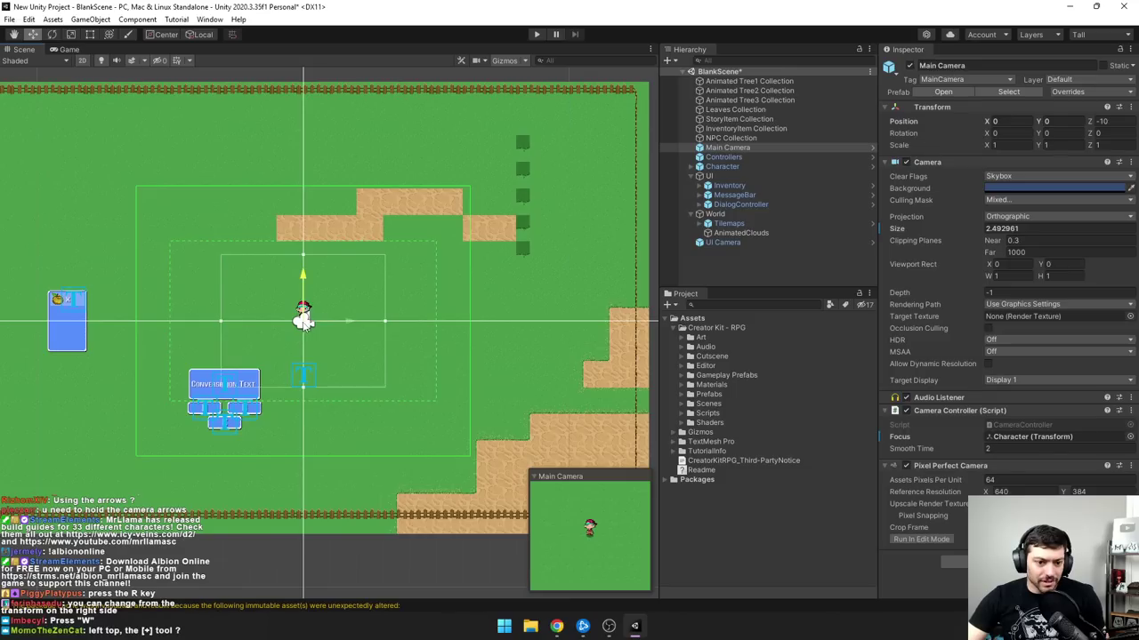
pyautogui.moveTo(329, 326)
pyautogui.mouseDown()
pyautogui.moveTo(444, 318)
pyautogui.moveTo(254, 321)
pyautogui.moveTo(336, 318)
pyautogui.mouseUp()
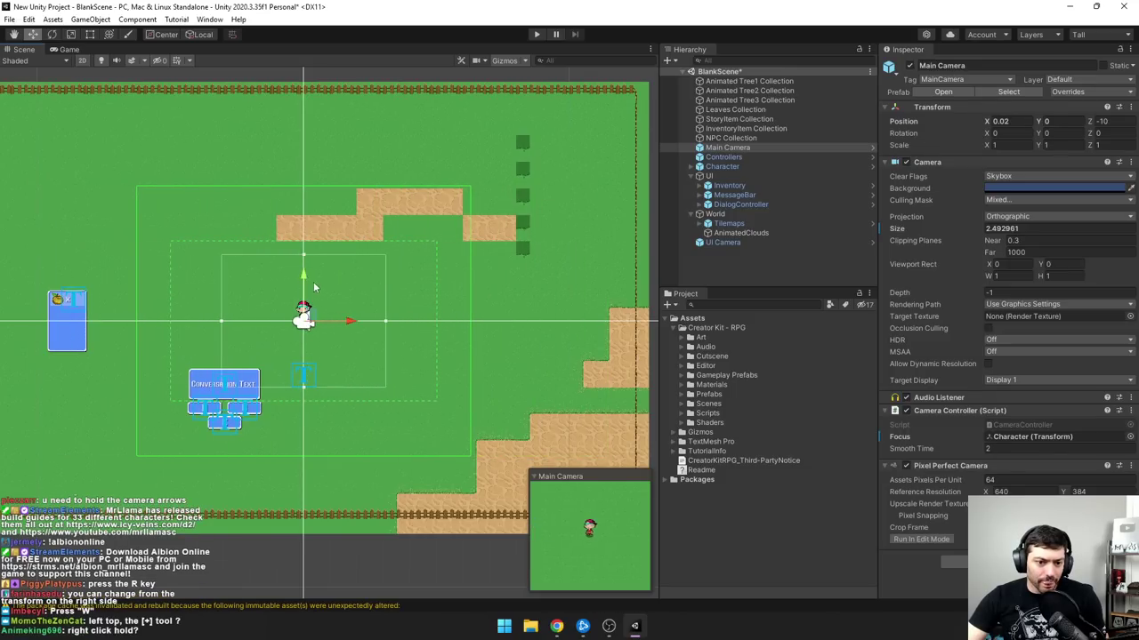
pyautogui.moveTo(309, 274)
pyautogui.mouseDown()
pyautogui.moveTo(316, 151)
pyautogui.moveTo(311, 272)
pyautogui.mouseUp()
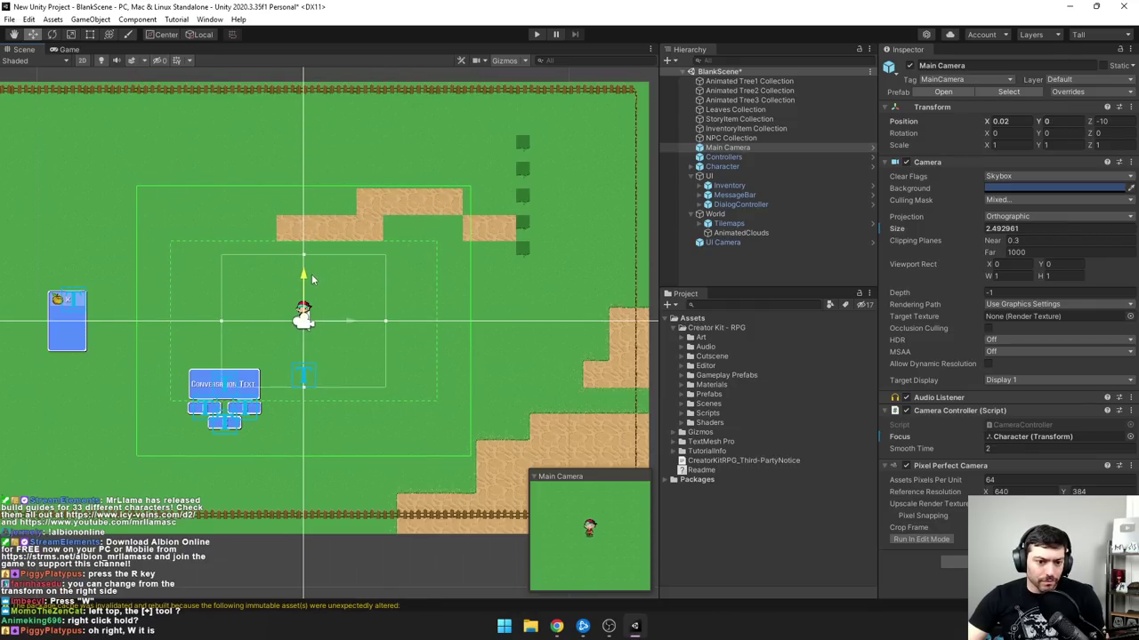
pyautogui.click(457, 286)
pyautogui.click(308, 323)
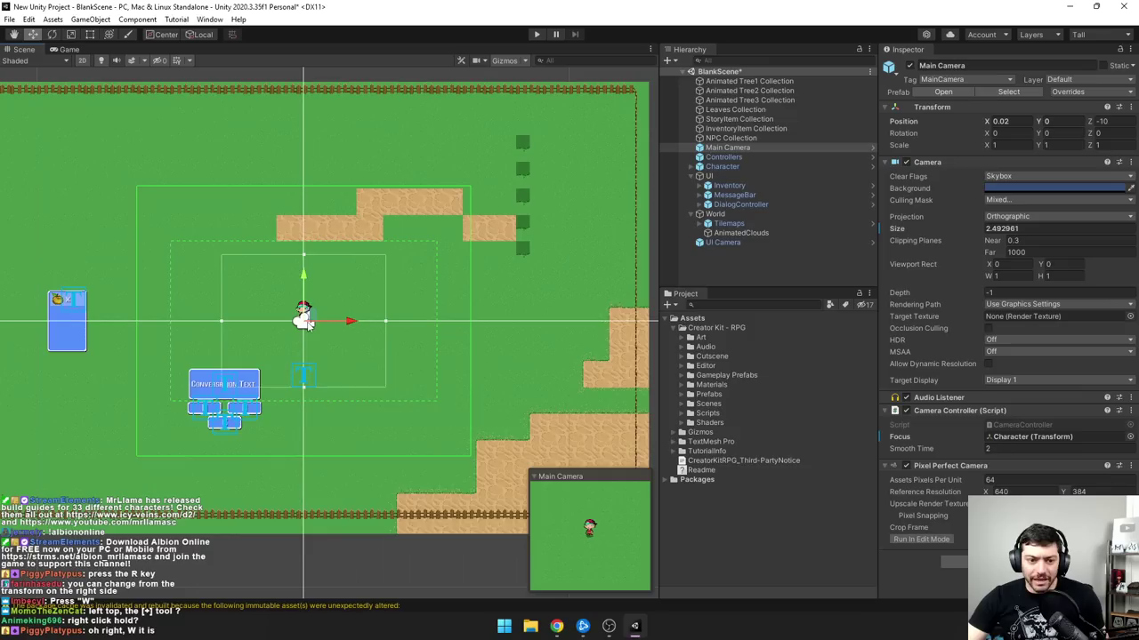
pyautogui.press('q')
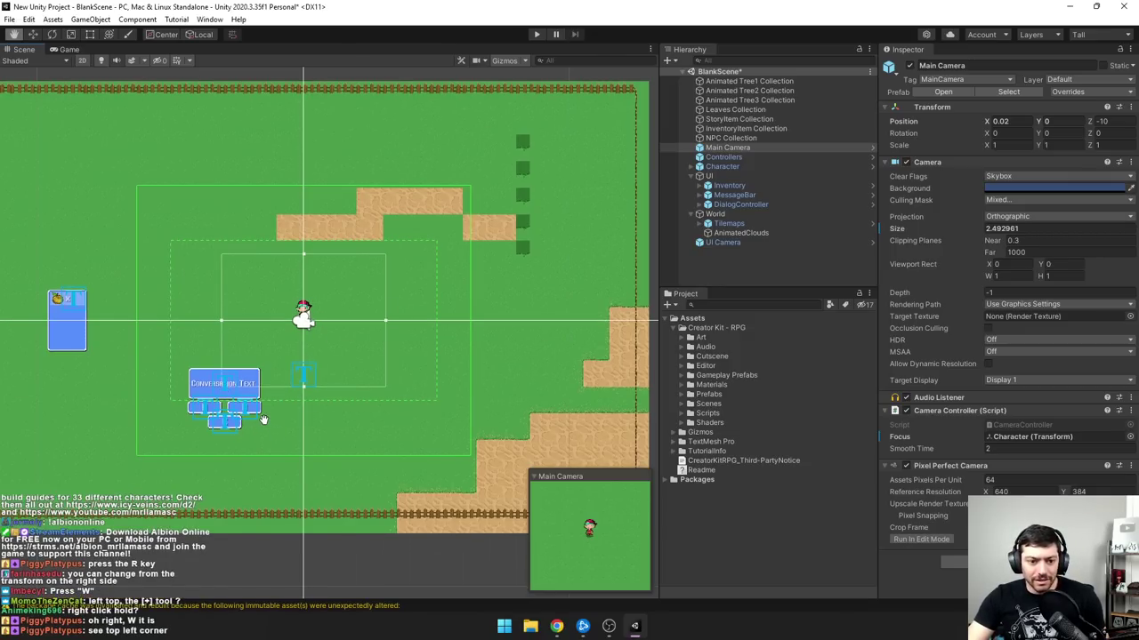
# - With the Move tool, select and test-move the dialog box and the Inventory panel
pyautogui.press('w')
pyautogui.click(242, 391)
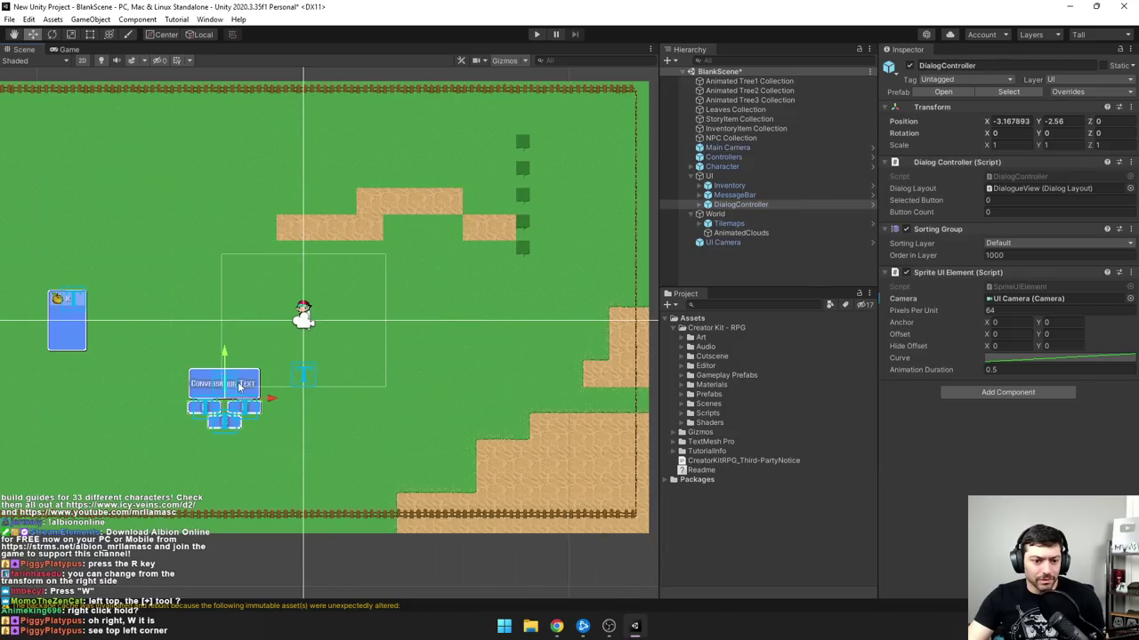
pyautogui.moveTo(263, 402)
pyautogui.mouseDown()
pyautogui.moveTo(407, 407)
pyautogui.moveTo(264, 418)
pyautogui.mouseUp()
pyautogui.click(203, 403)
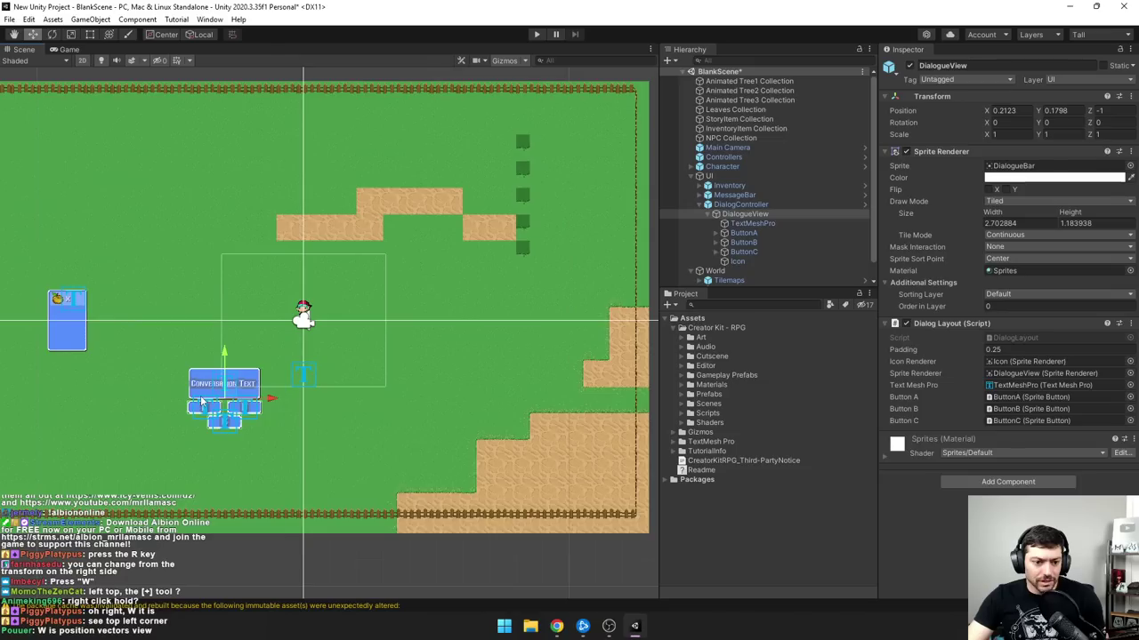
pyautogui.click(78, 333)
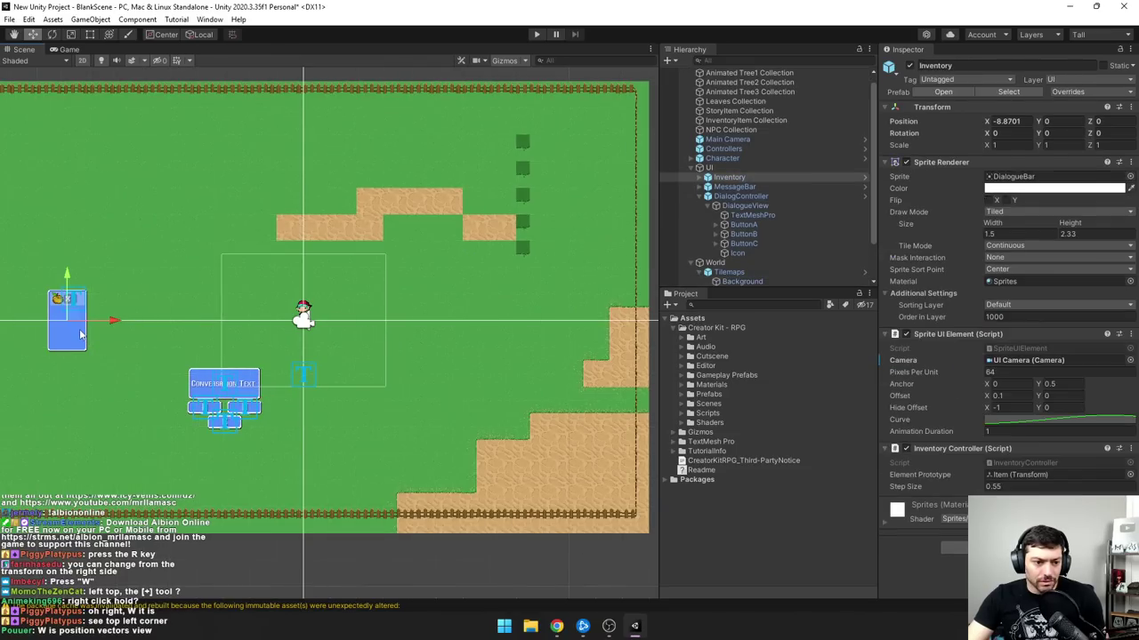
pyautogui.moveTo(114, 322); pyautogui.dragTo(202, 328)
pyautogui.click(67, 276)
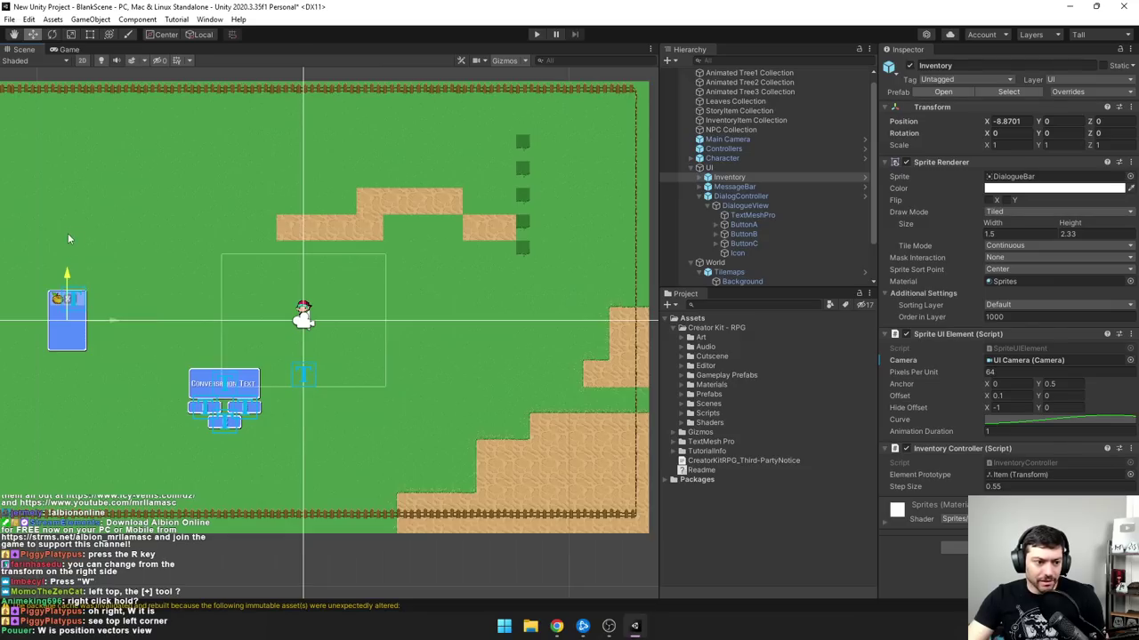
pyautogui.moveTo(71, 354); pyautogui.dragTo(75, 249)
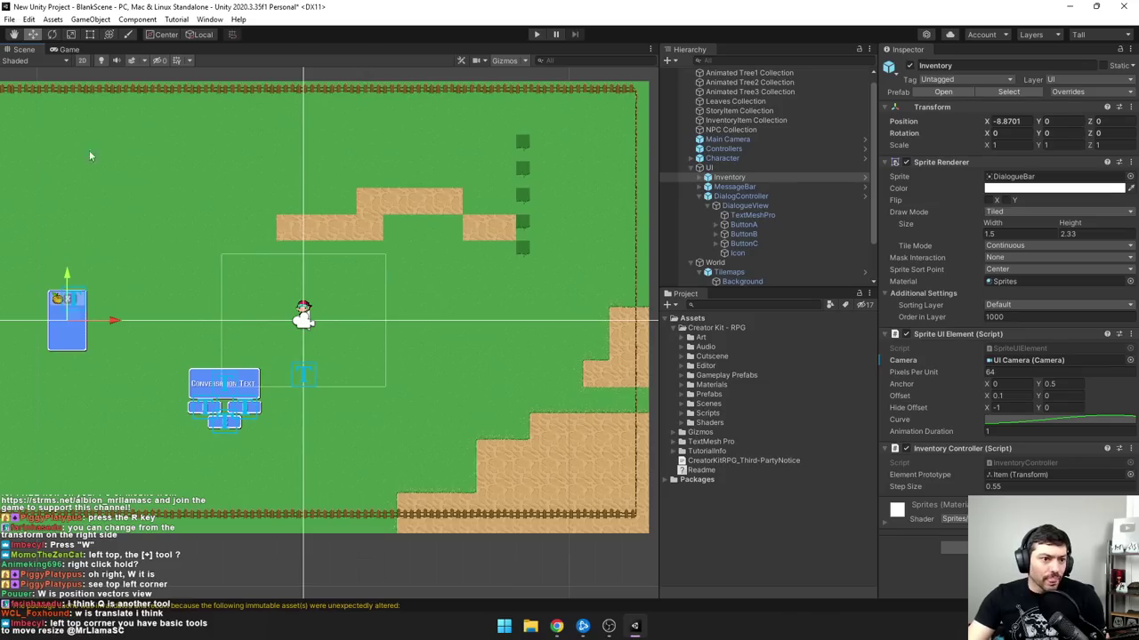
# - Pan the scene view with the Hand tool, reselect the Inventory panel, and enter Play mode
pyautogui.click(16, 35)
pyautogui.moveTo(267, 320); pyautogui.dragTo(290, 325)
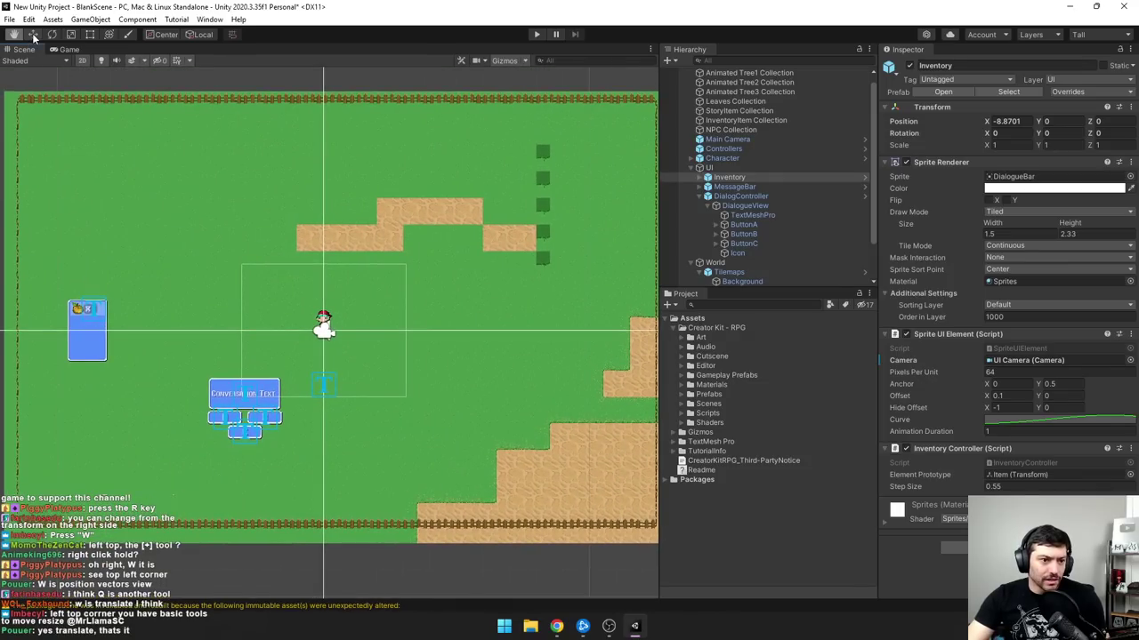
pyautogui.click(34, 36)
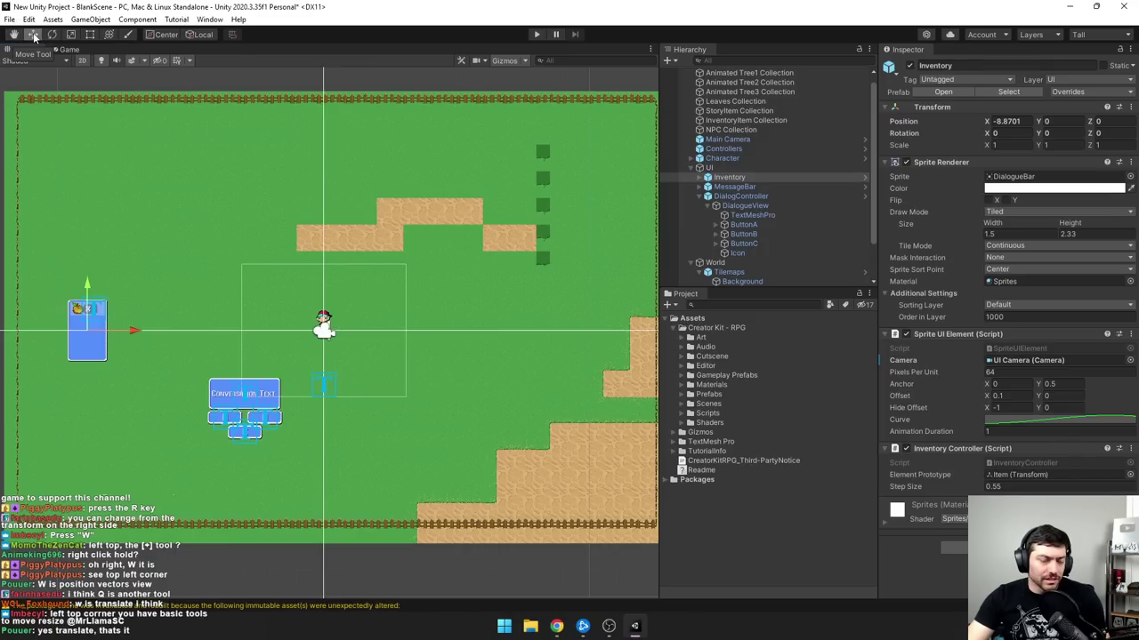
pyautogui.click(98, 367)
pyautogui.click(91, 353)
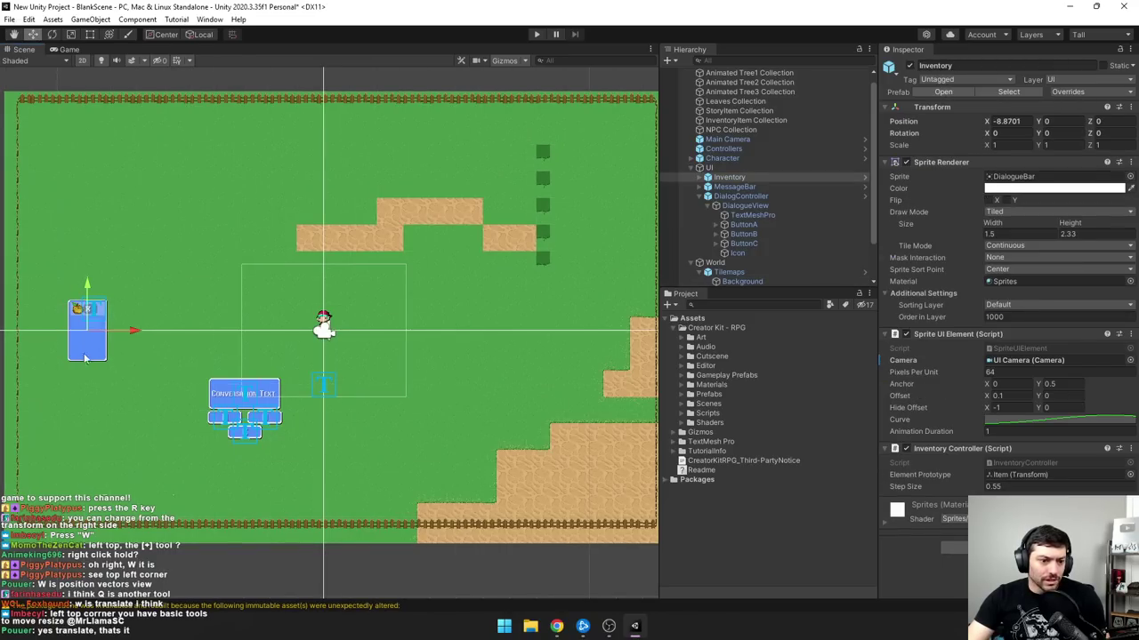
pyautogui.click(105, 367)
pyautogui.click(78, 317)
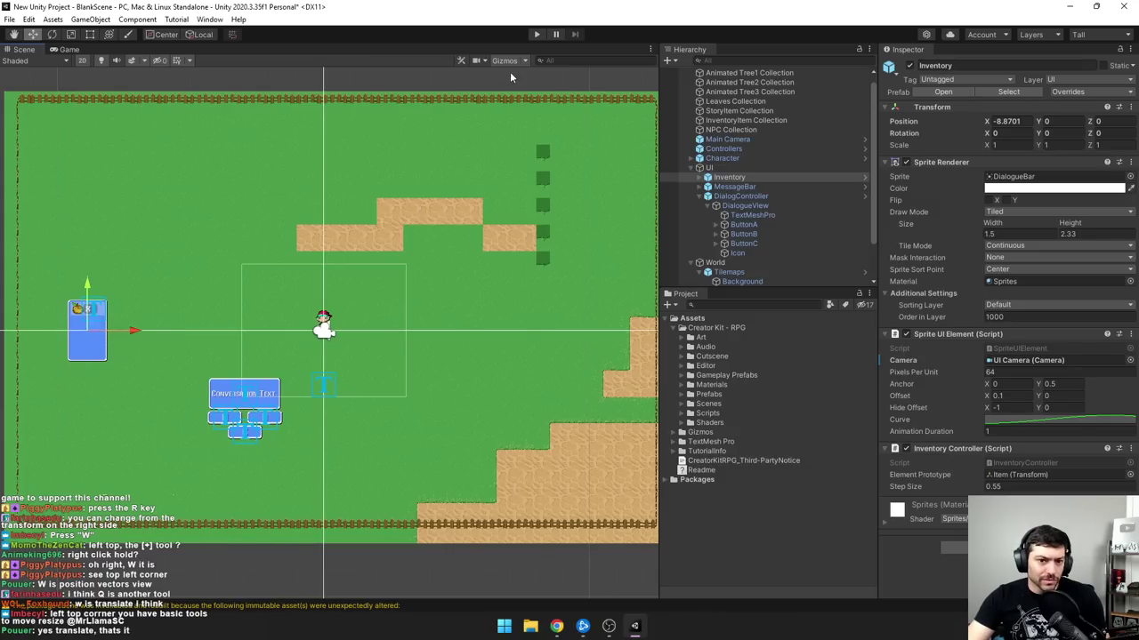
pyautogui.click(537, 34)
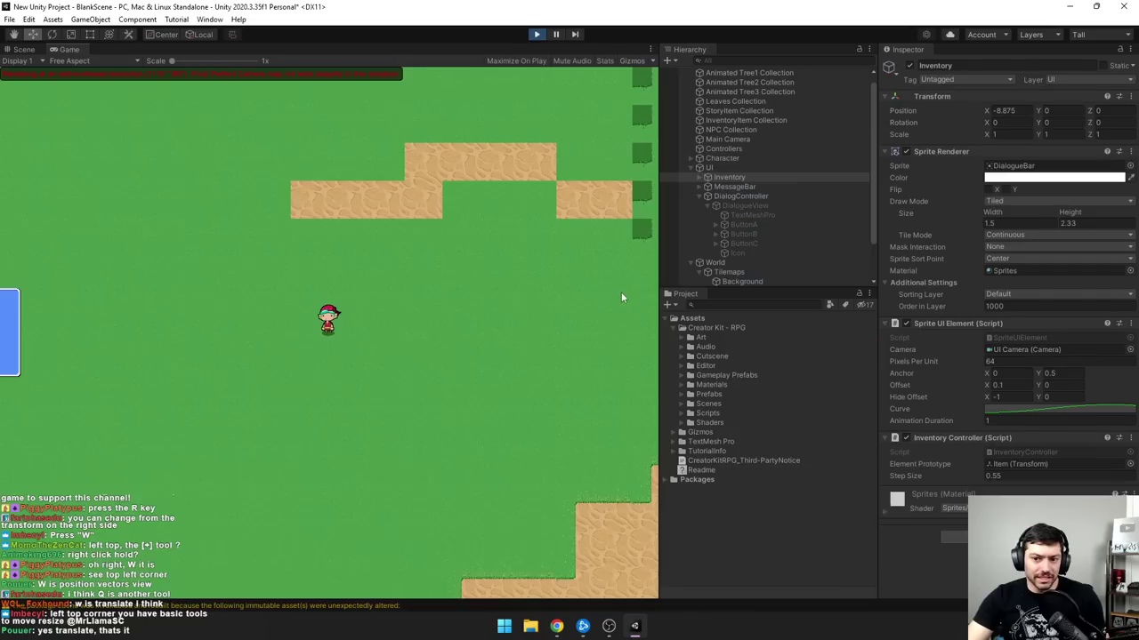
# - Walk the character left, pause the game, and inspect the Character, cameras and Background objects
pyautogui.press('Left')
pyautogui.press('Left')
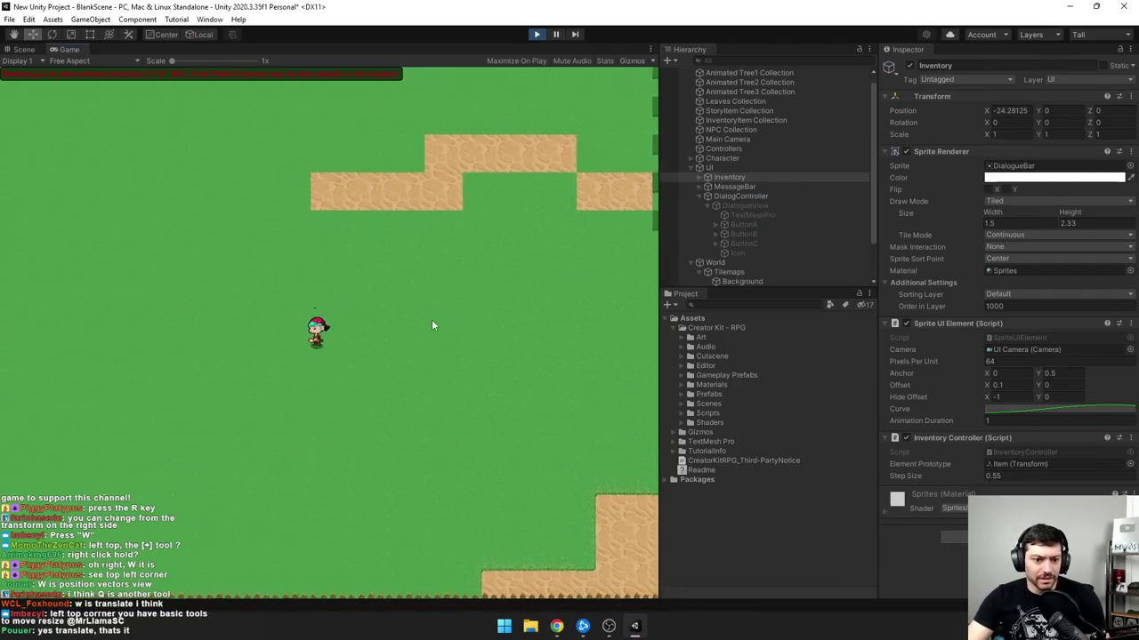
pyautogui.press('Left')
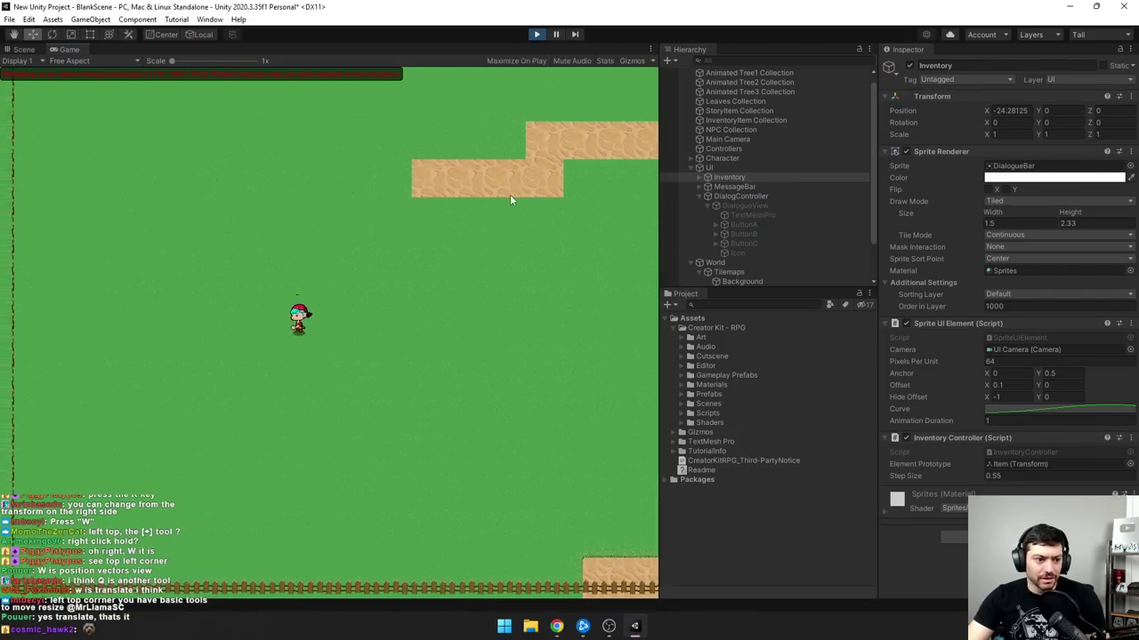
pyautogui.click(557, 35)
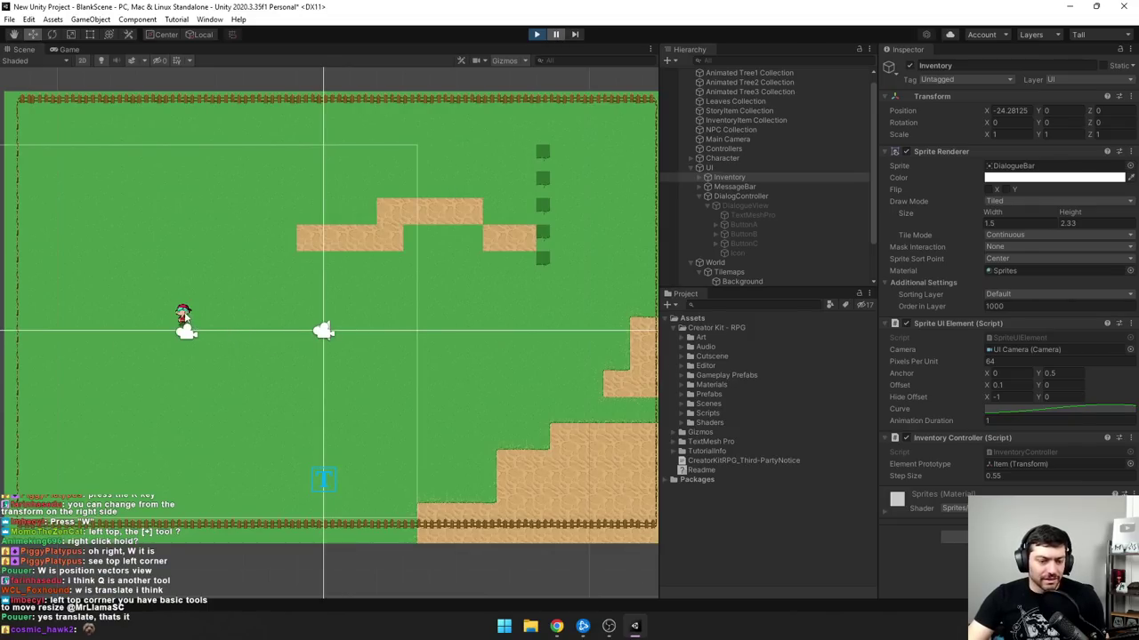
pyautogui.click(183, 313)
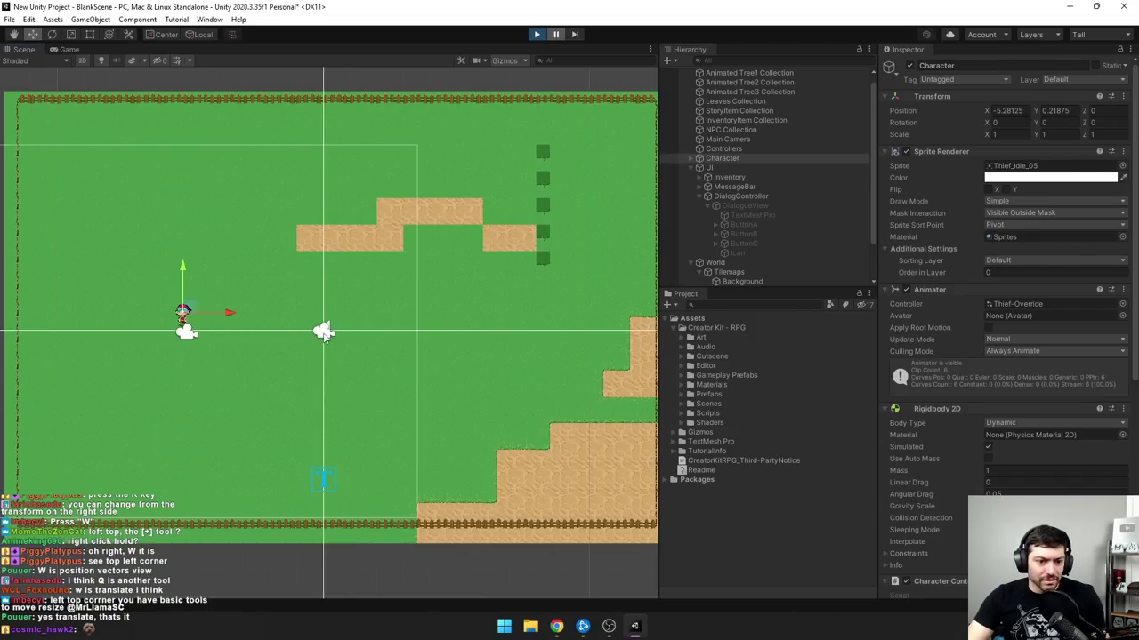
pyautogui.click(324, 332)
pyautogui.click(187, 335)
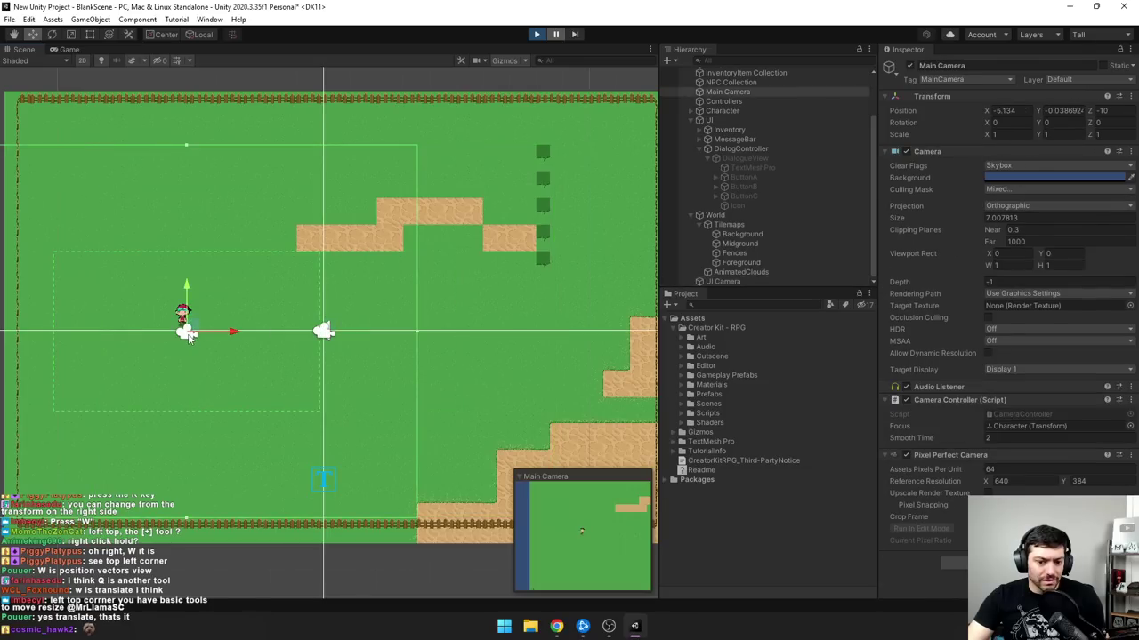
pyautogui.click(181, 313)
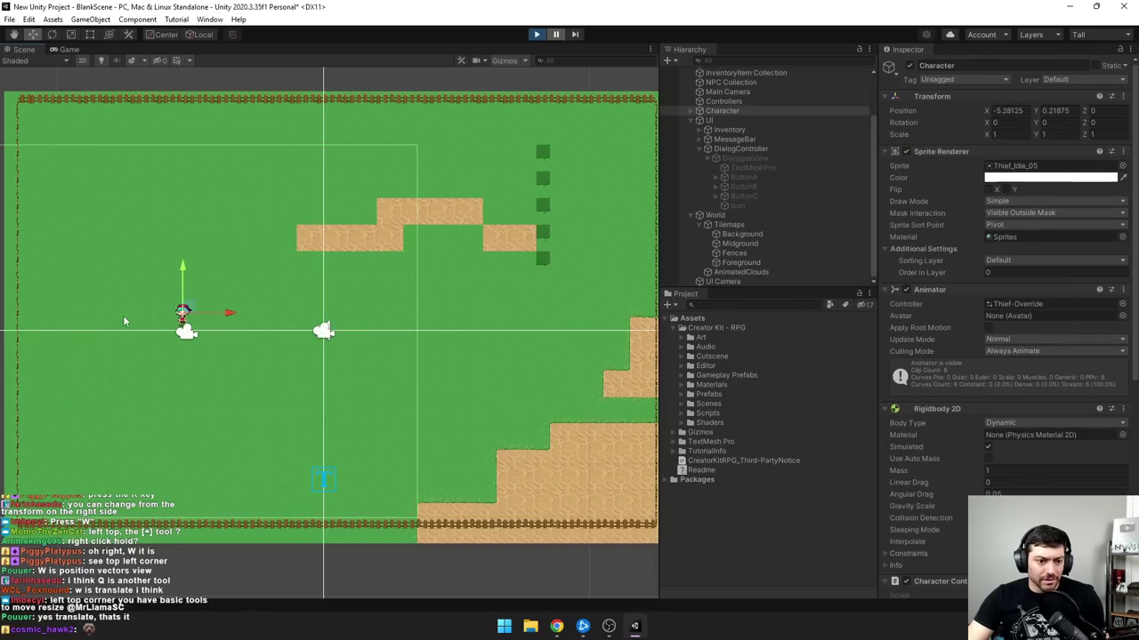
pyautogui.click(124, 321)
pyautogui.scroll(-5, 133, 329)
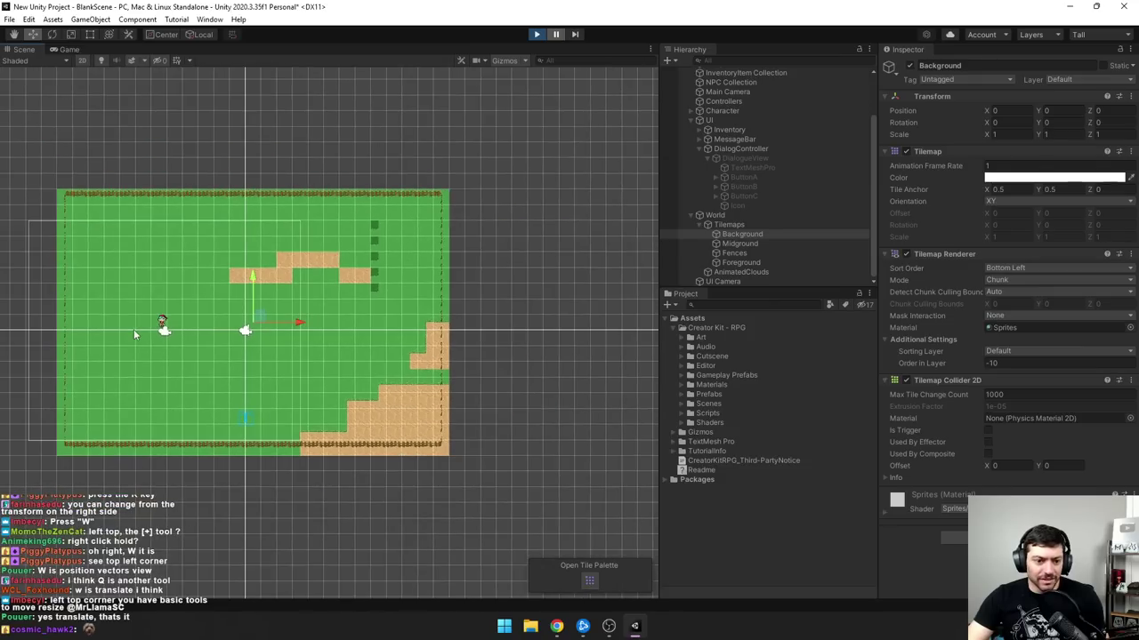
pyautogui.scroll(1, 98, 343)
pyautogui.scroll(1, 106, 352)
pyautogui.click(10, 327)
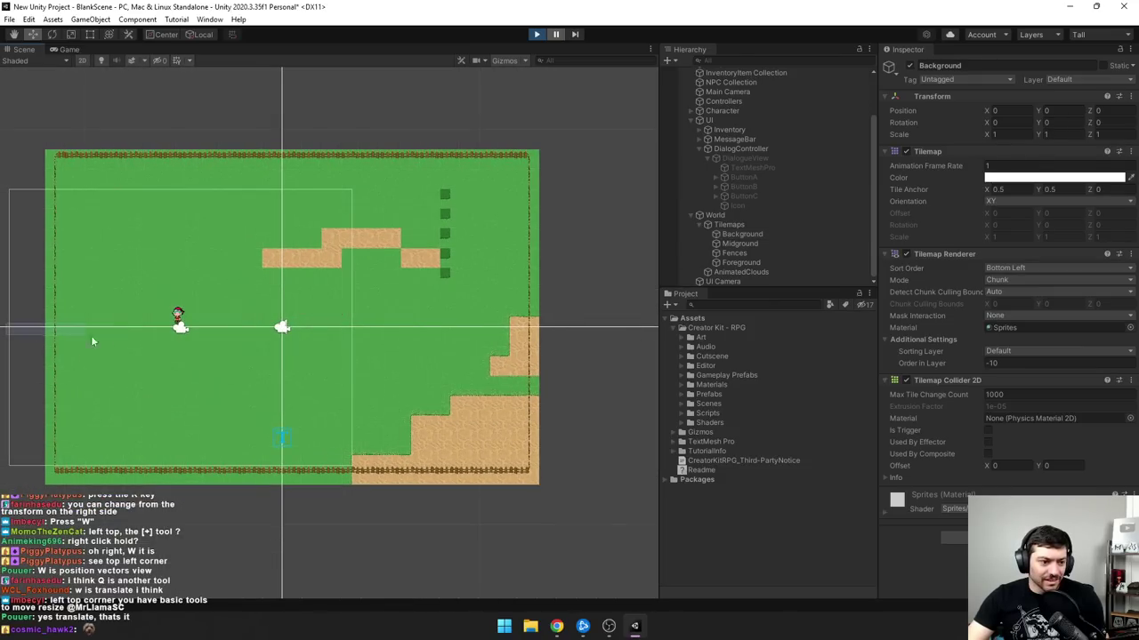
# - Rotate the Character, Shadow and Main Camera to about -16 on Y, then exit Play mode
pyautogui.click(51, 36)
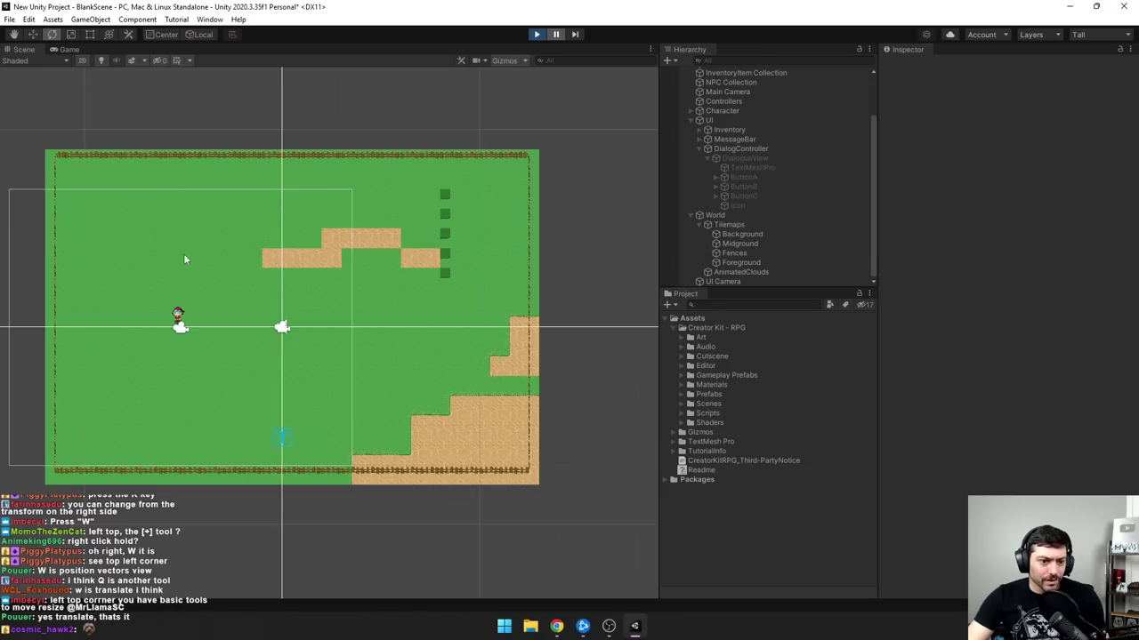
pyautogui.click(178, 322)
pyautogui.moveTo(183, 328); pyautogui.dragTo(241, 320)
pyautogui.click(536, 35)
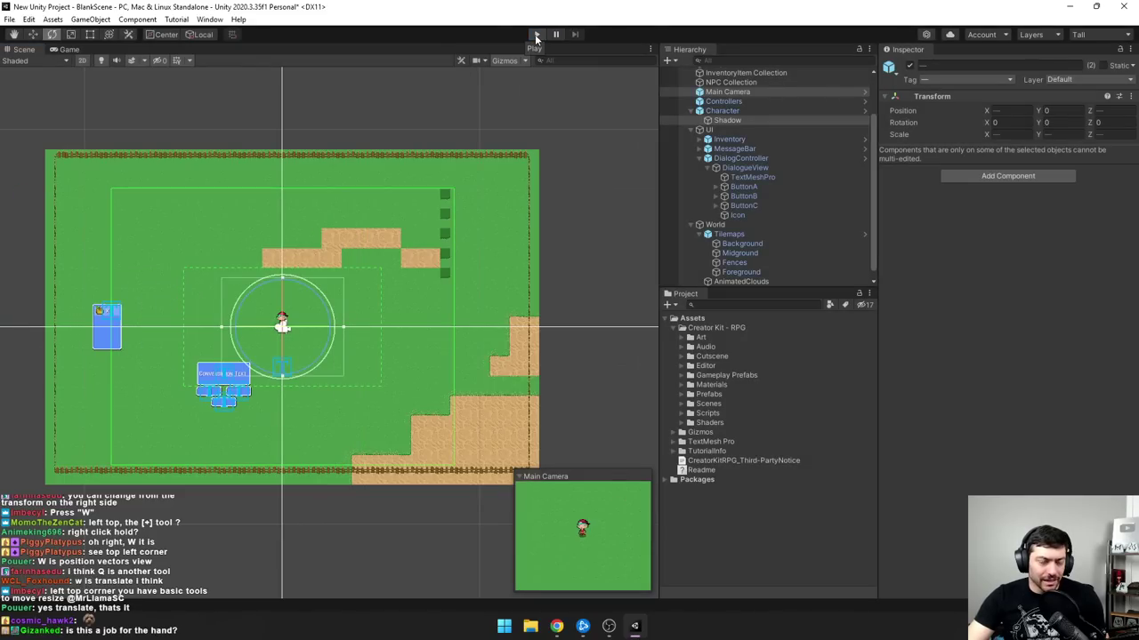
# - Briefly run and stop the game, then tilt the character on X and other axes
pyautogui.click(537, 35)
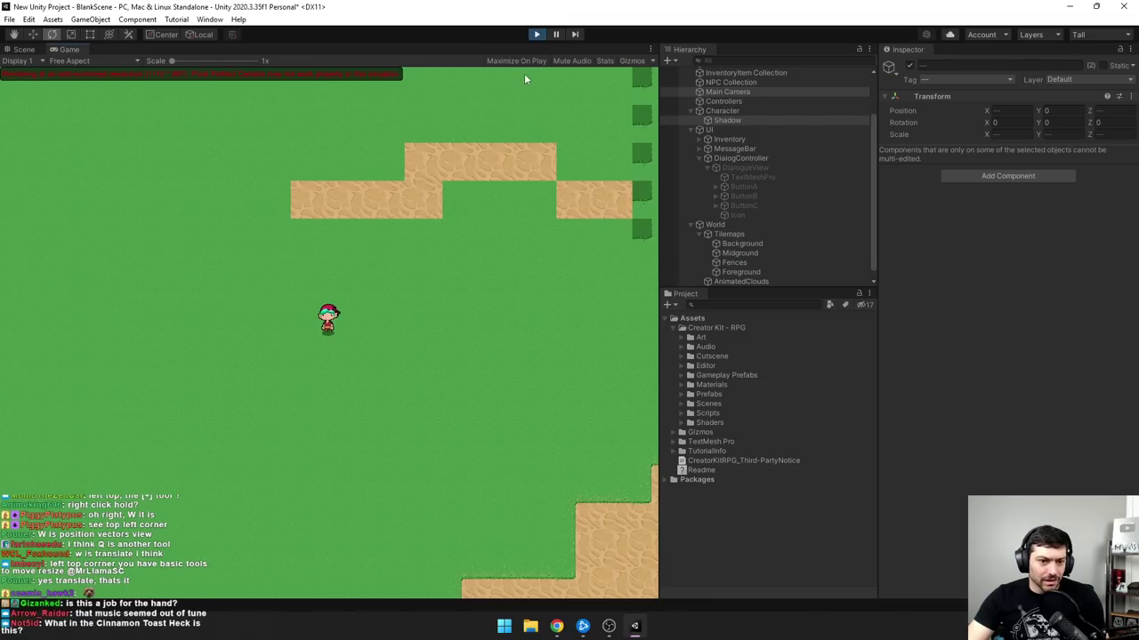
pyautogui.click(537, 35)
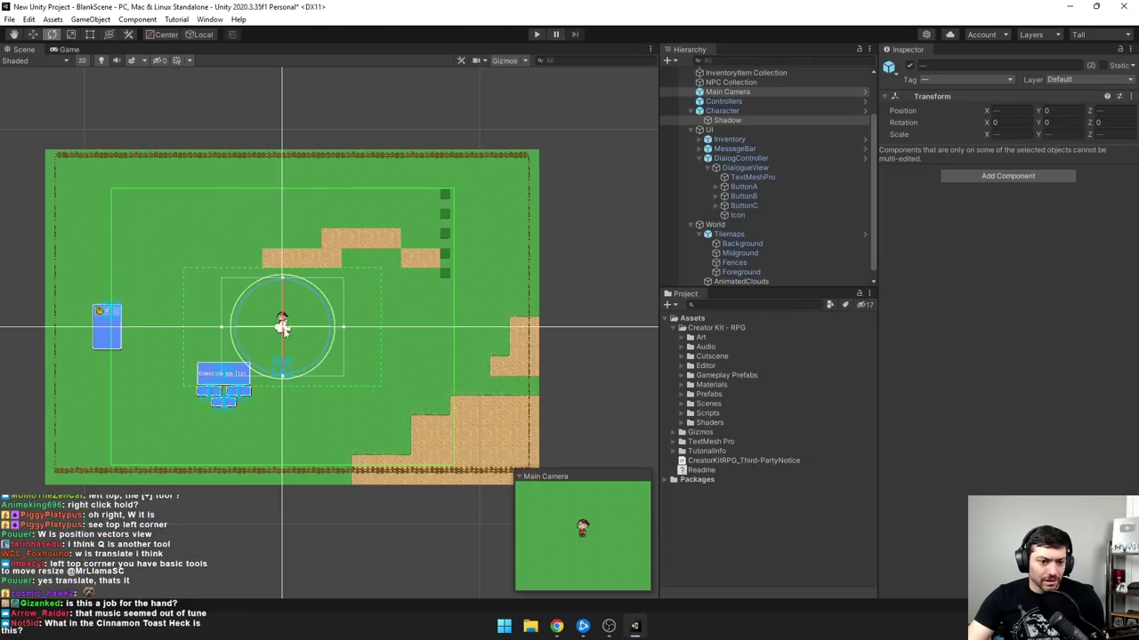
pyautogui.moveTo(285, 331); pyautogui.dragTo(281, 322)
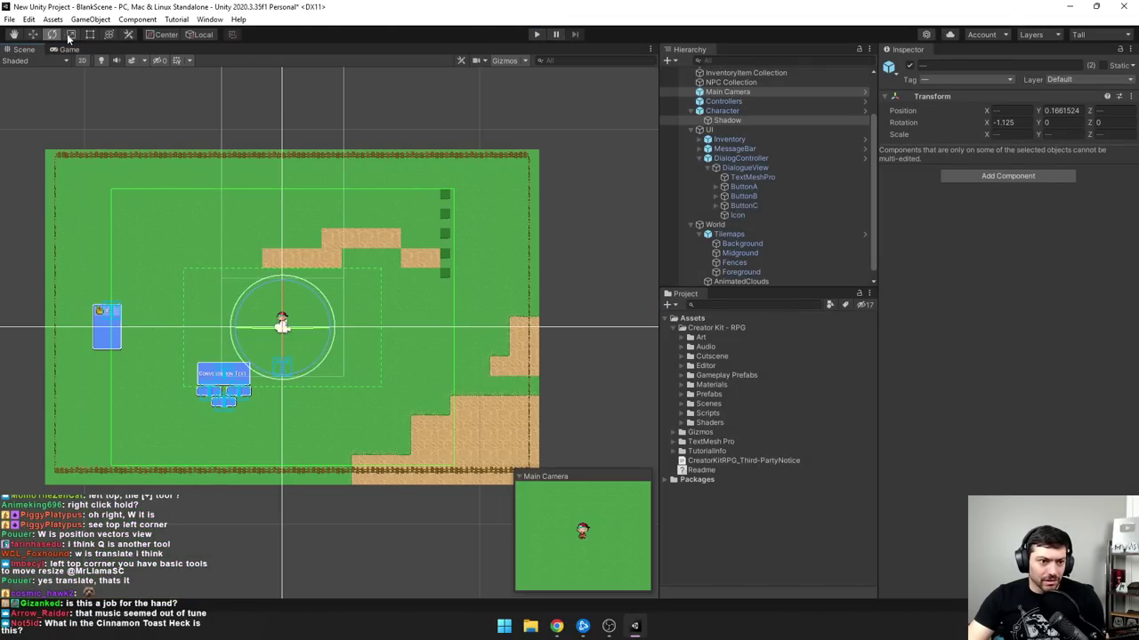
pyautogui.moveTo(274, 331); pyautogui.dragTo(303, 354)
# - Test the tilted character by walking it down-left in Play mode
pyautogui.click(538, 36)
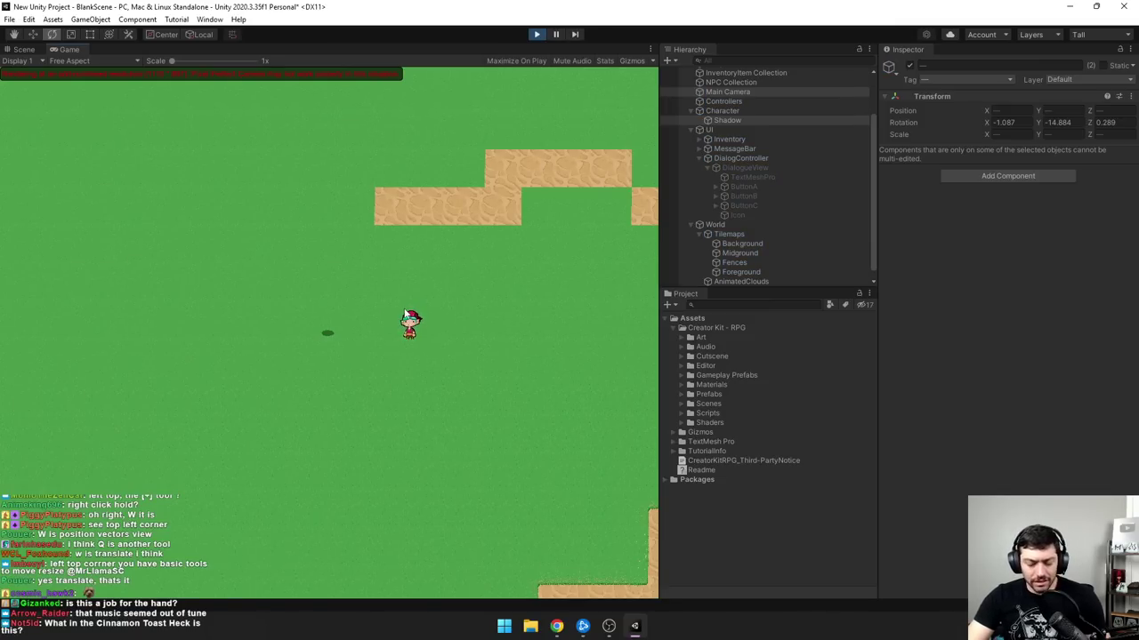
pyautogui.press('Down')
pyautogui.press('Left')
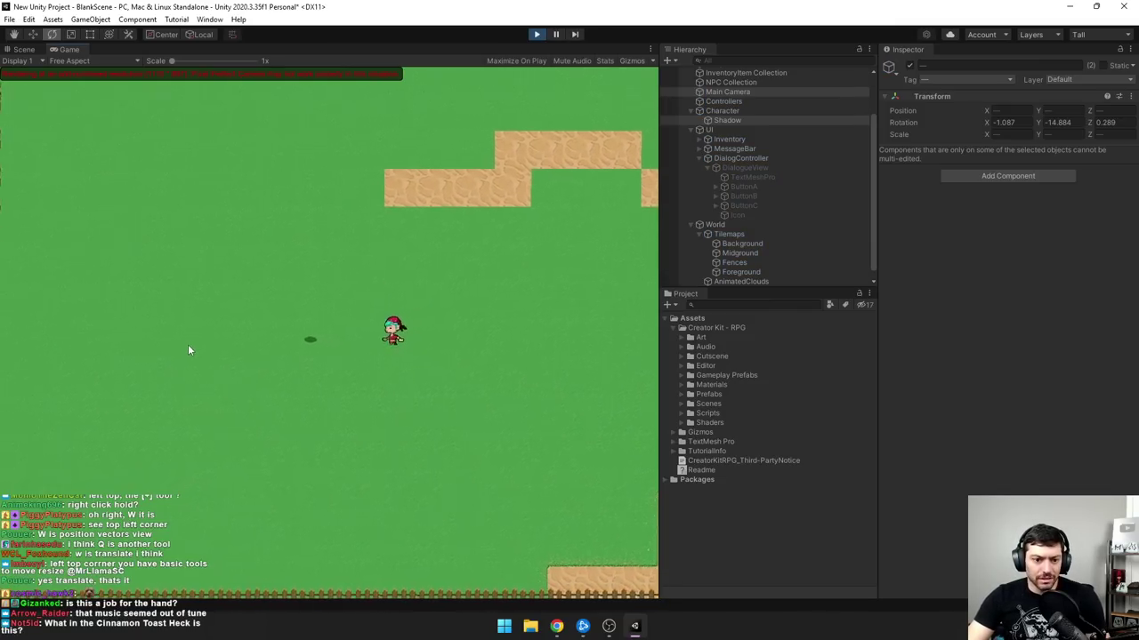
pyautogui.click(536, 34)
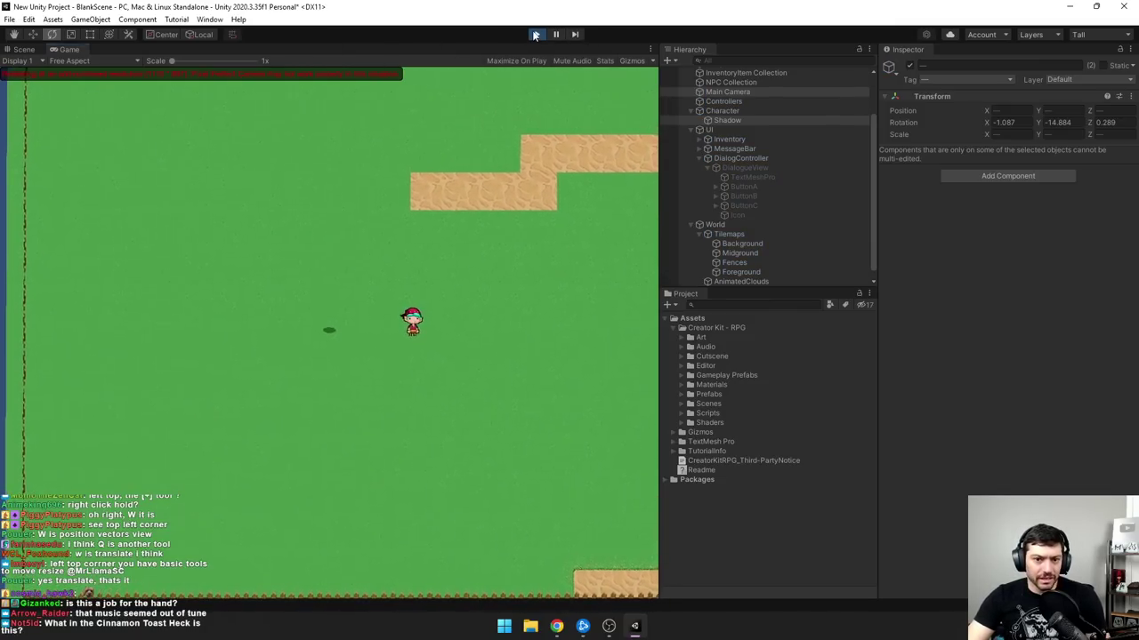
# - Reset the objects' Rotation X and Y to 0, then select the Background tilemap
pyautogui.moveTo(304, 329); pyautogui.dragTo(282, 320)
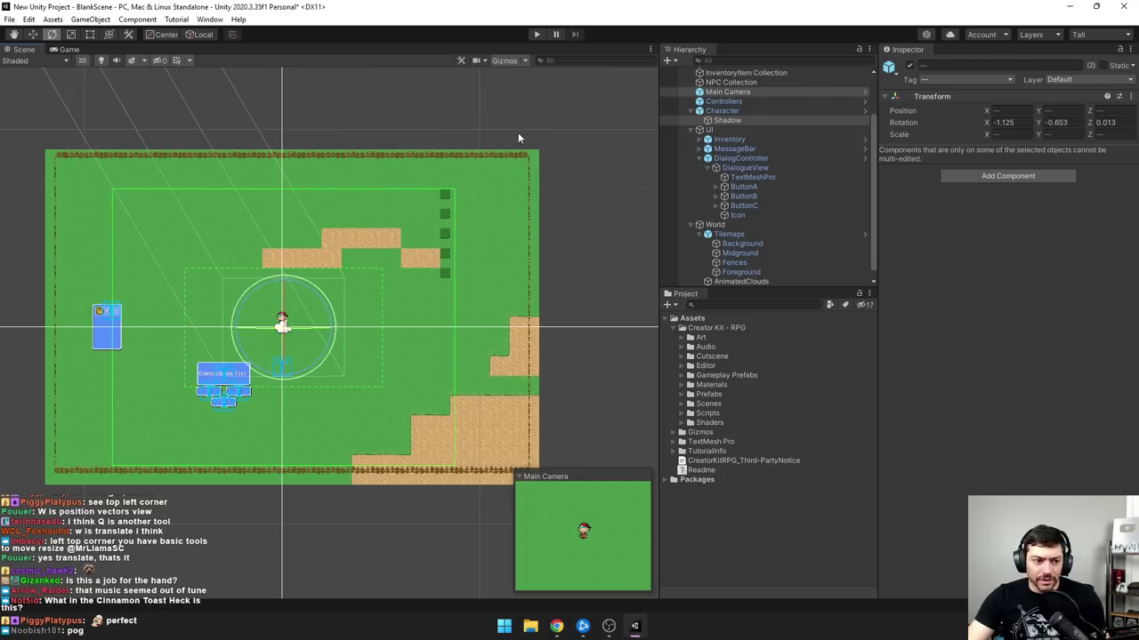
pyautogui.click(1016, 124)
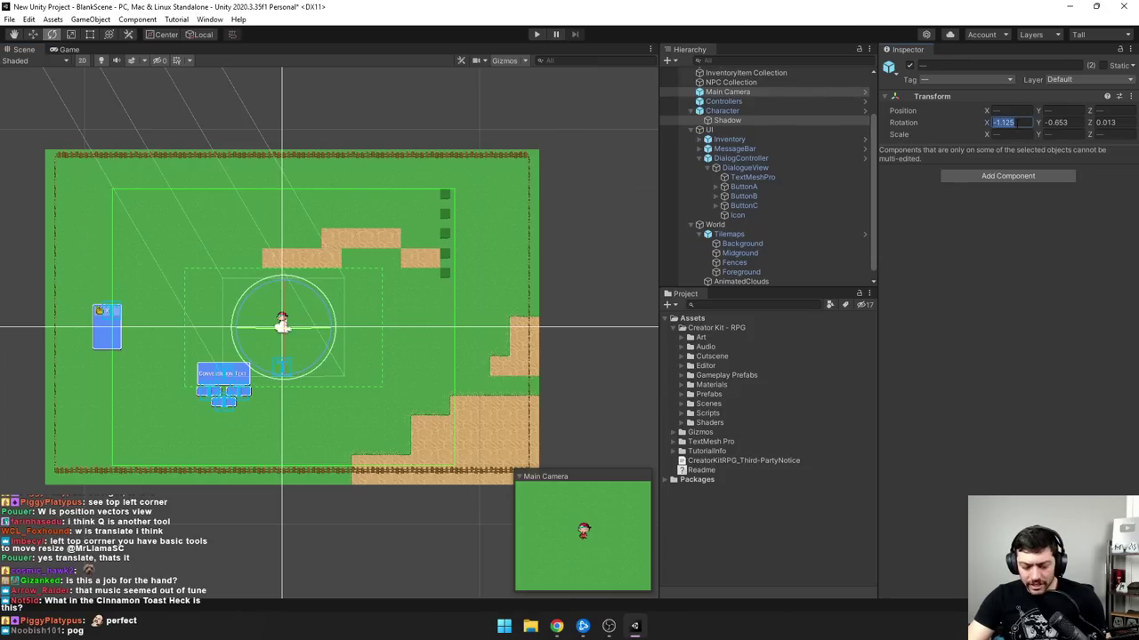
pyautogui.write('0')
pyautogui.press('Tab')
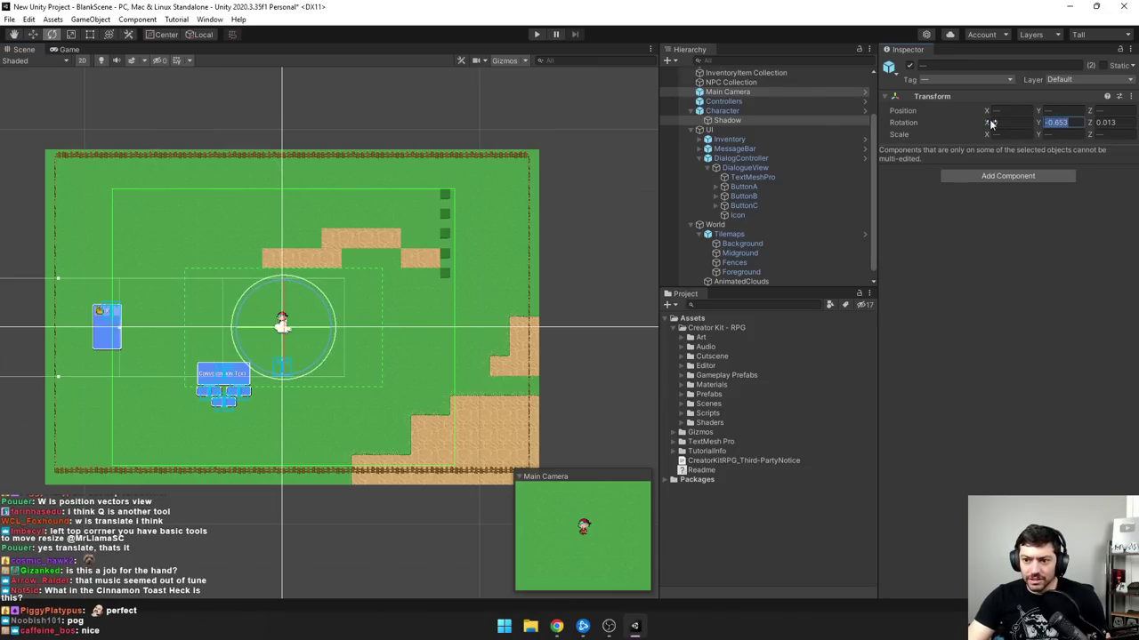
pyautogui.write('0')
pyautogui.press('Tab')
pyautogui.click(455, 282)
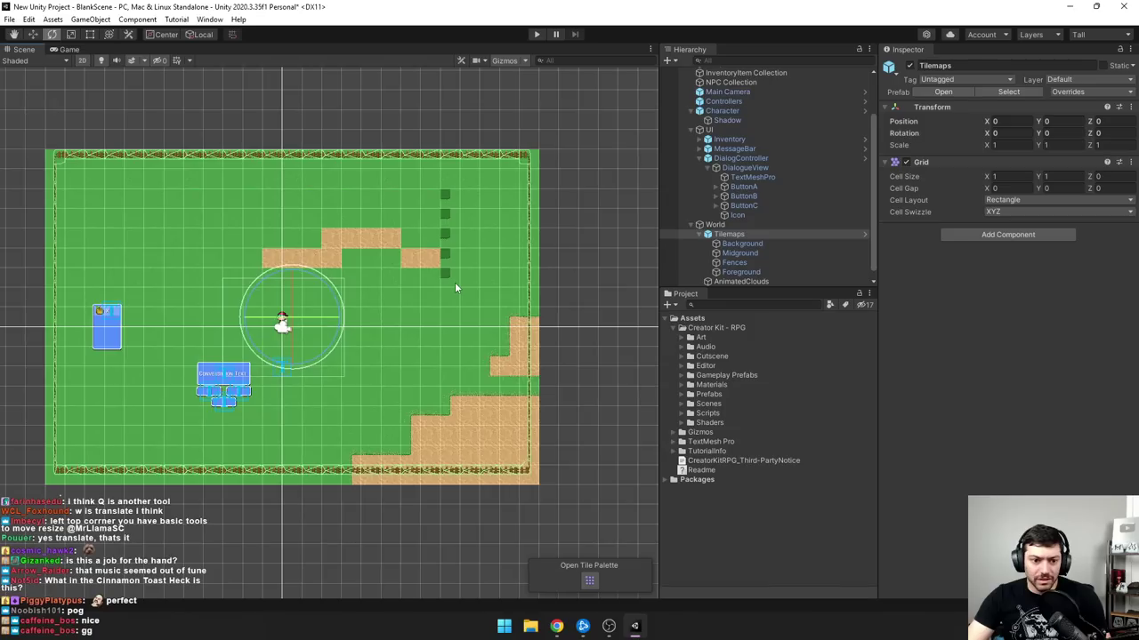
pyautogui.click(361, 325)
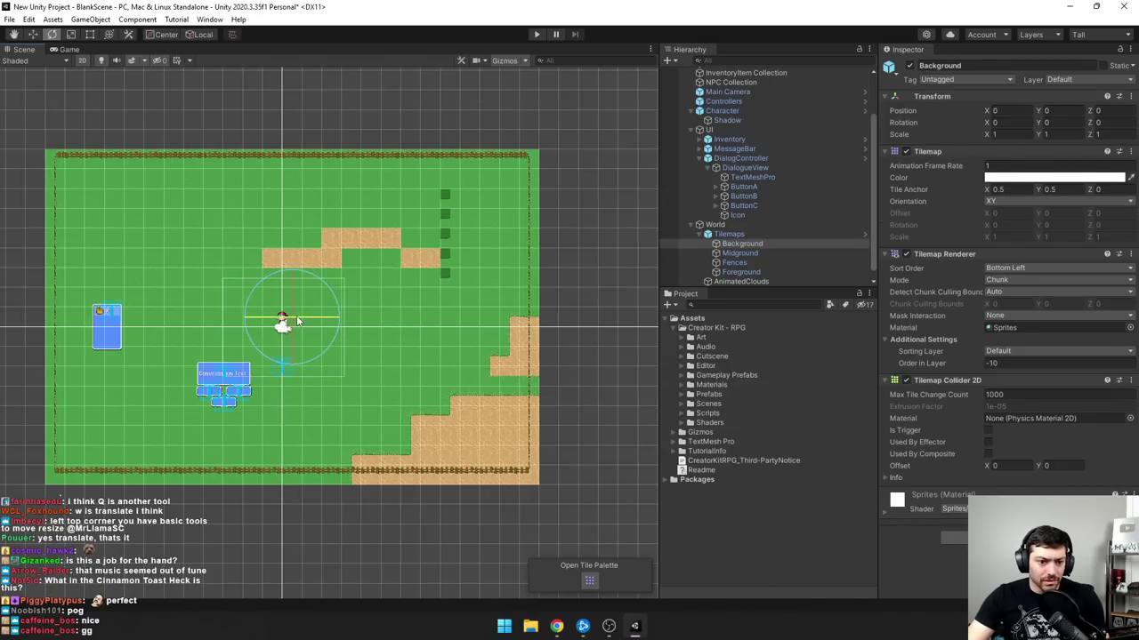
# - Straighten the Background tilemap, test-walk in Play mode, then tilt Tilemaps to Rotation X 1.13
pyautogui.moveTo(283, 327); pyautogui.dragTo(303, 329)
pyautogui.click(430, 214)
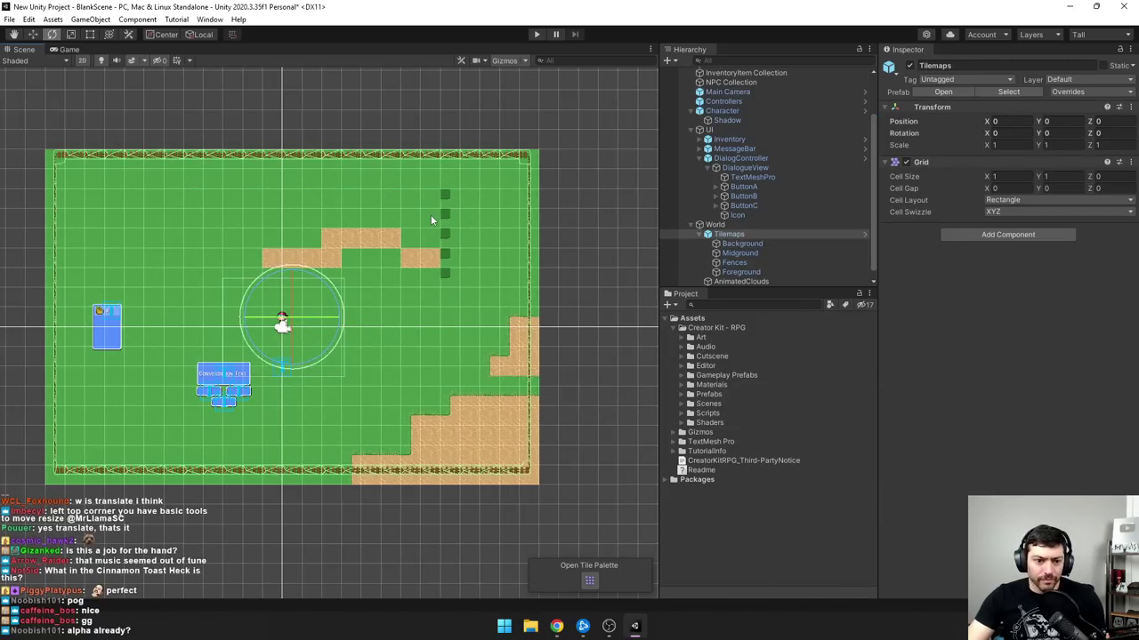
pyautogui.click(537, 35)
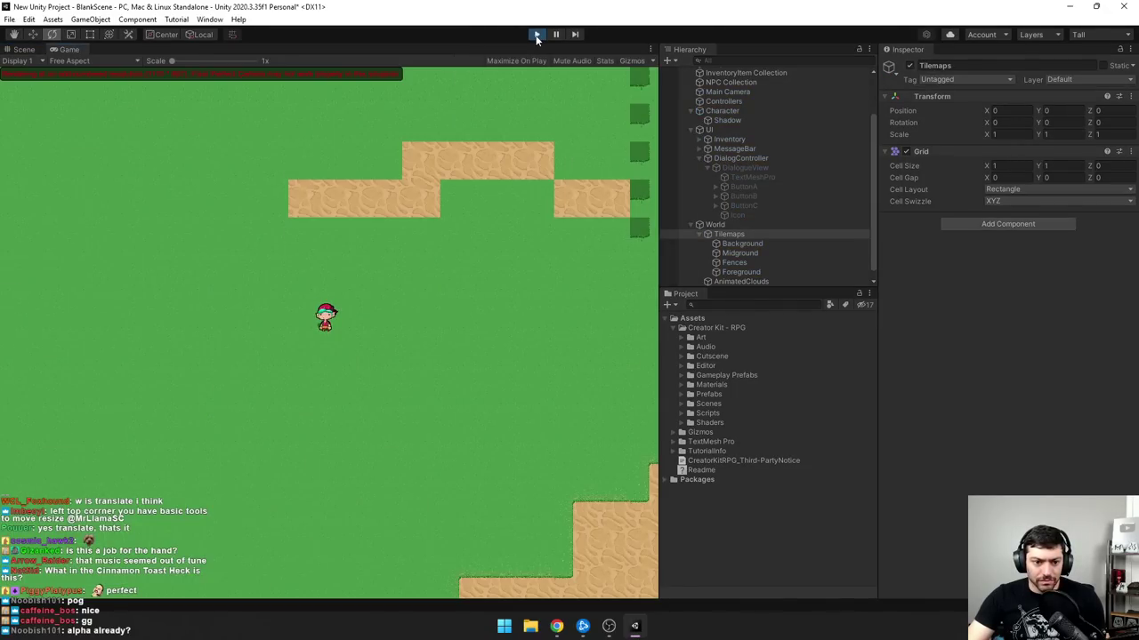
pyautogui.press('Left')
pyautogui.press('Down')
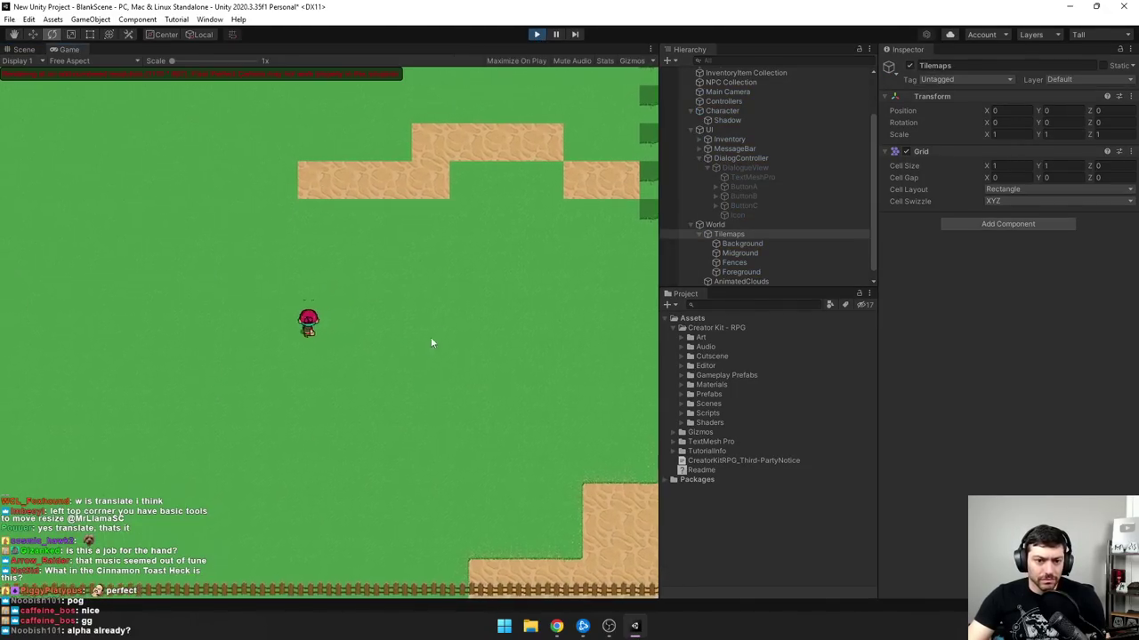
pyautogui.click(537, 34)
pyautogui.scroll(10, 302, 324)
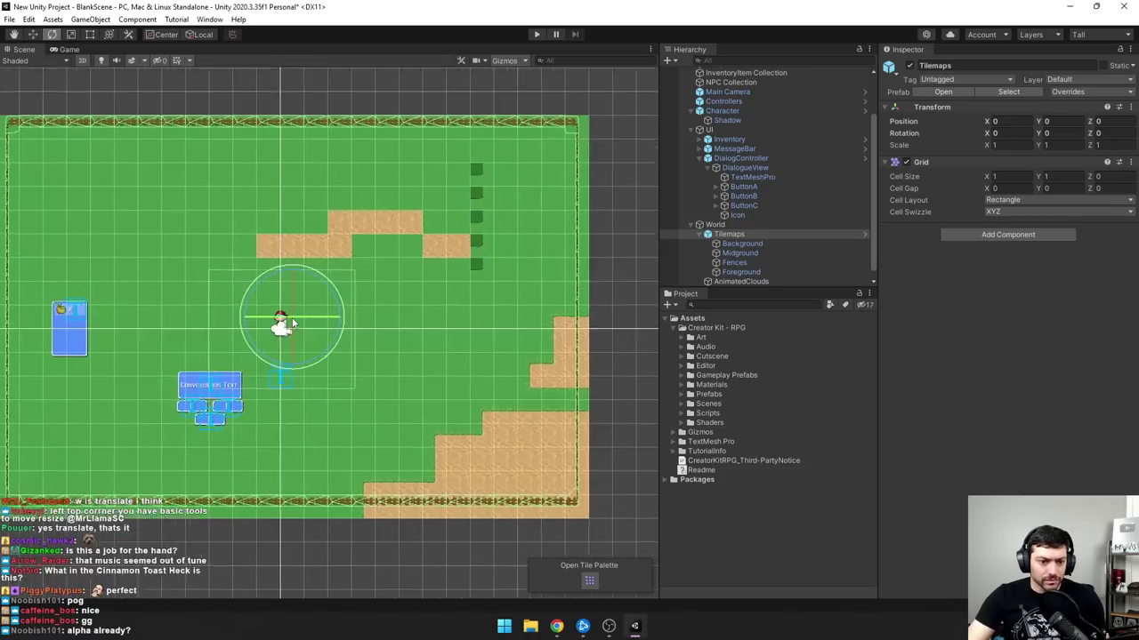
pyautogui.moveTo(294, 329)
pyautogui.mouseDown()
pyautogui.moveTo(288, 237)
pyautogui.moveTo(305, 459)
pyautogui.moveTo(309, 437)
pyautogui.moveTo(319, 469)
pyautogui.moveTo(315, 326)
pyautogui.mouseUp()
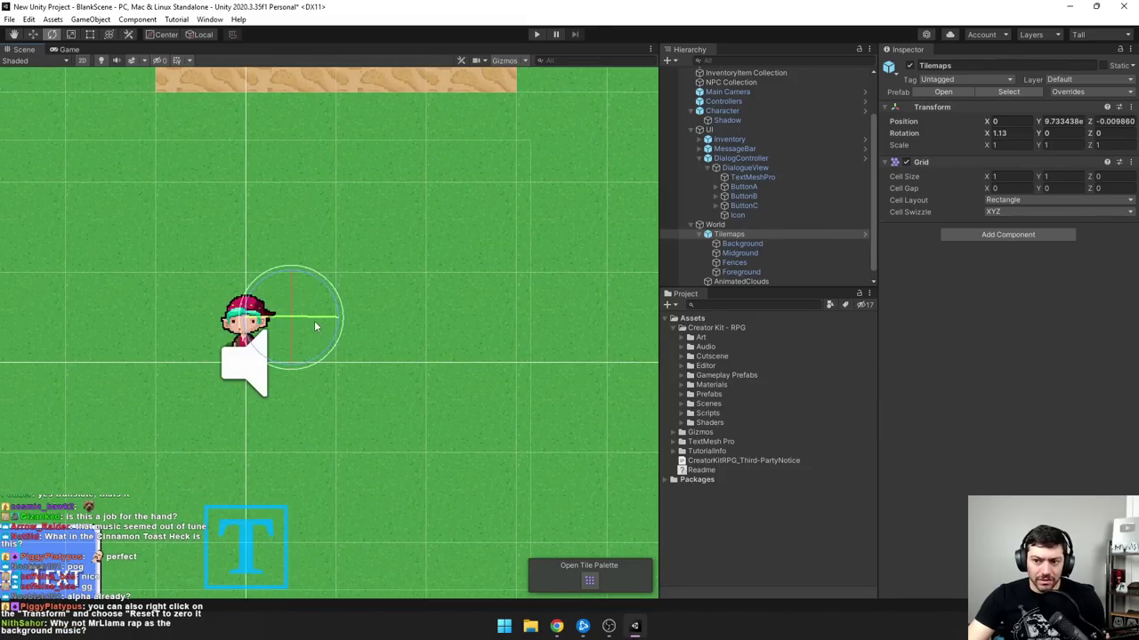
# - Select the DialogController and widen it slightly with the Scale tool, then switch to the Rect tool
pyautogui.click(391, 355)
pyautogui.scroll(-6, 390, 355)
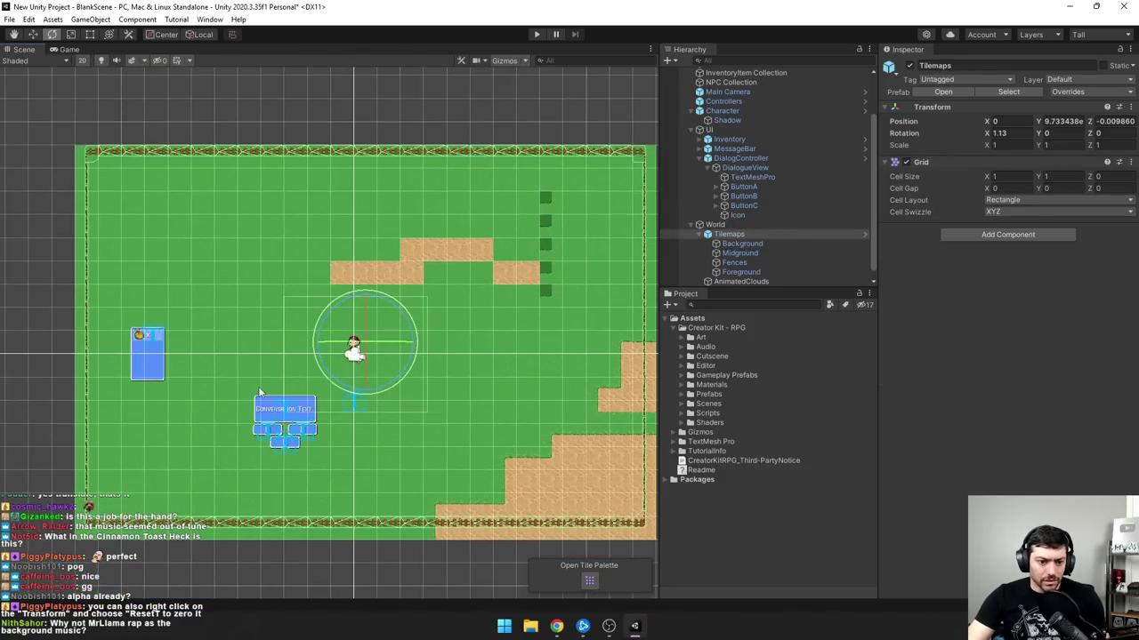
pyautogui.click(323, 405)
pyautogui.click(72, 35)
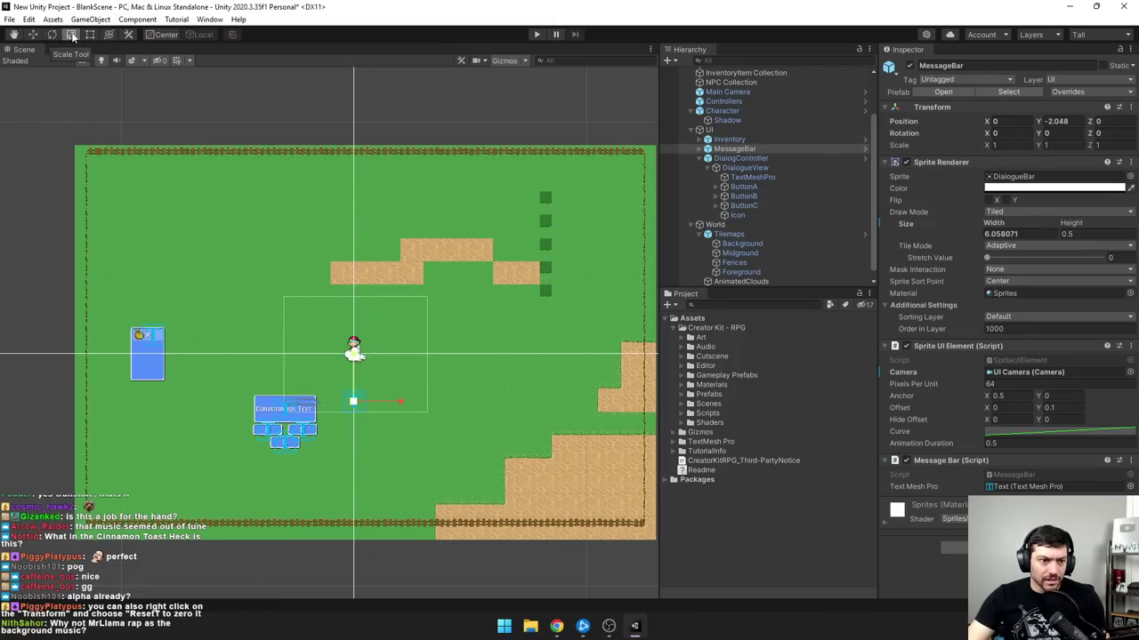
pyautogui.click(294, 415)
pyautogui.moveTo(335, 425)
pyautogui.mouseDown()
pyautogui.moveTo(431, 428)
pyautogui.moveTo(335, 431)
pyautogui.mouseUp()
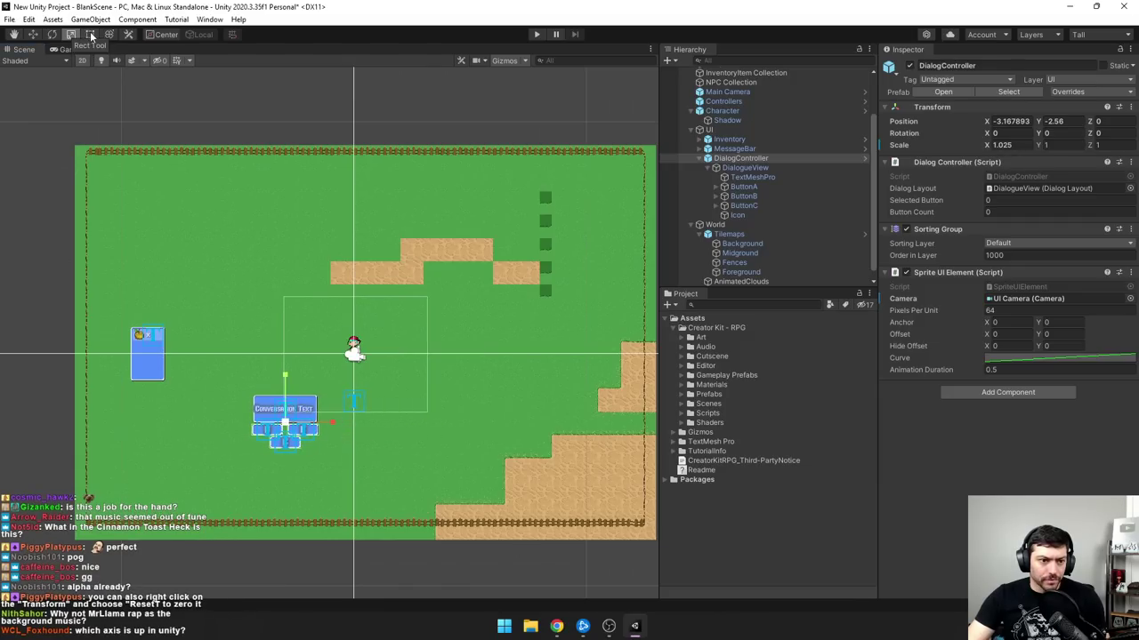
pyautogui.click(89, 35)
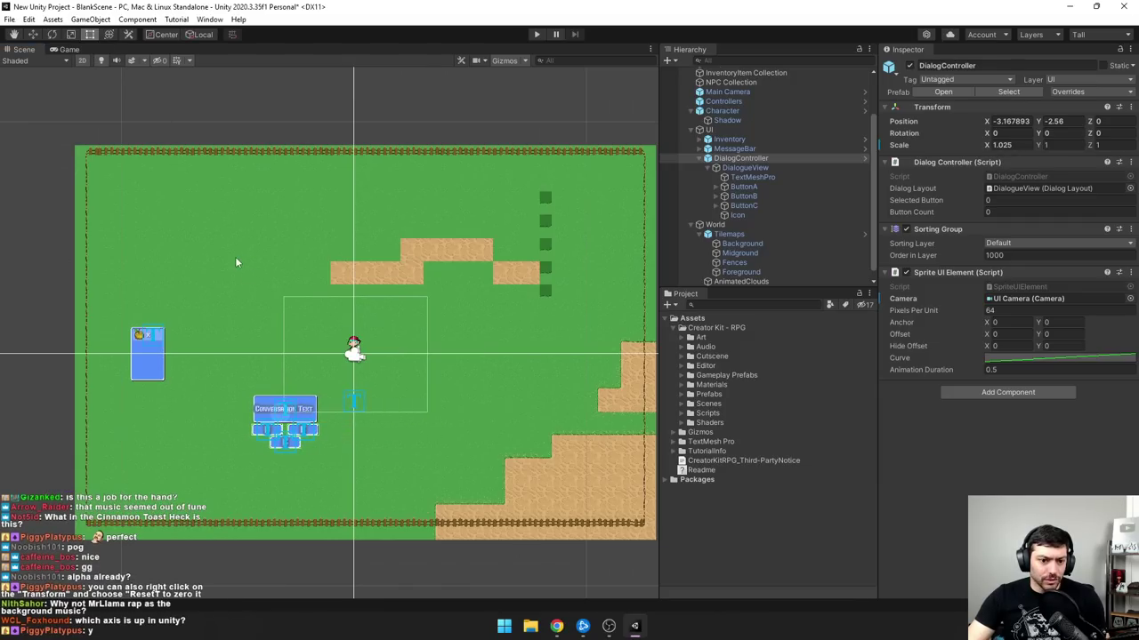
# - Box-select six objects, narrow the selection to DialogController, and try the Transform and Hand tools
pyautogui.moveTo(235, 257); pyautogui.dragTo(278, 325)
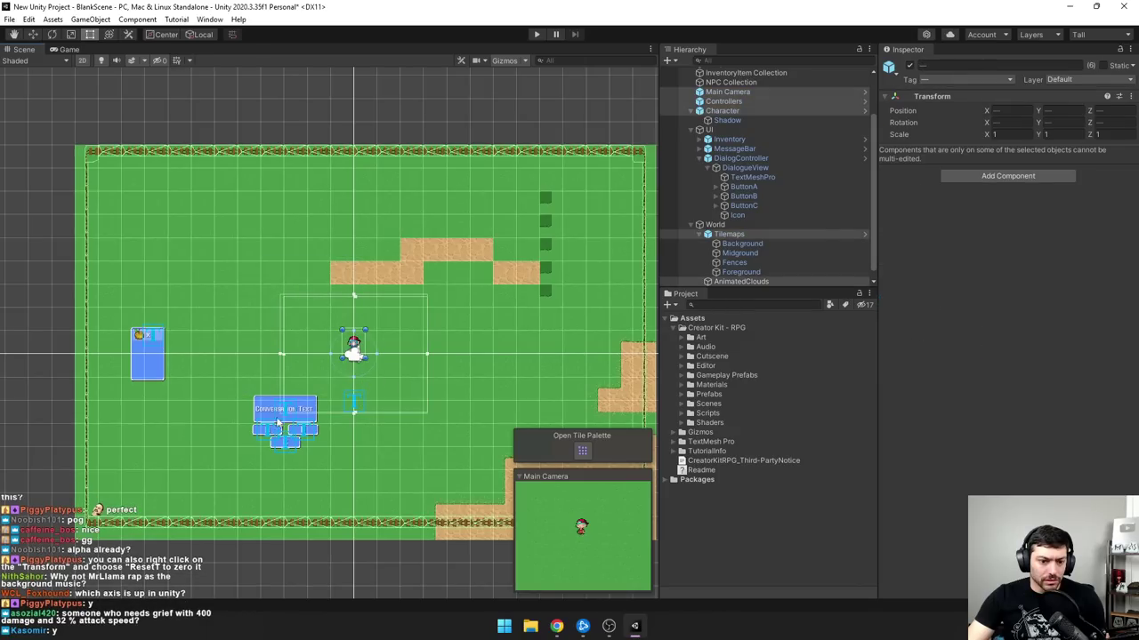
pyautogui.click(411, 384)
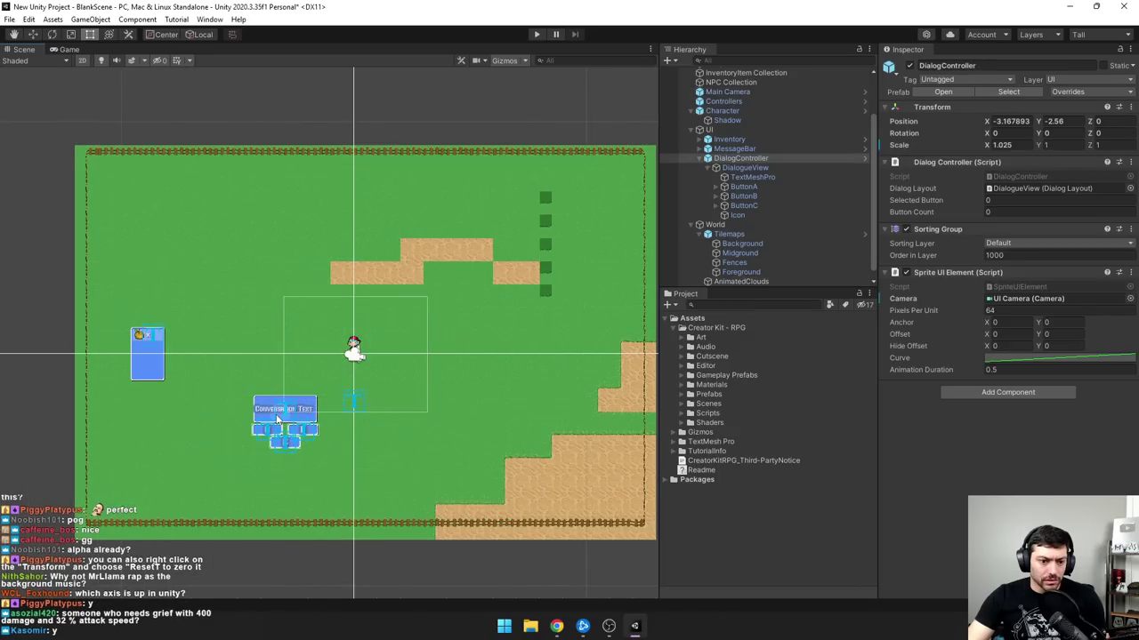
pyautogui.click(110, 34)
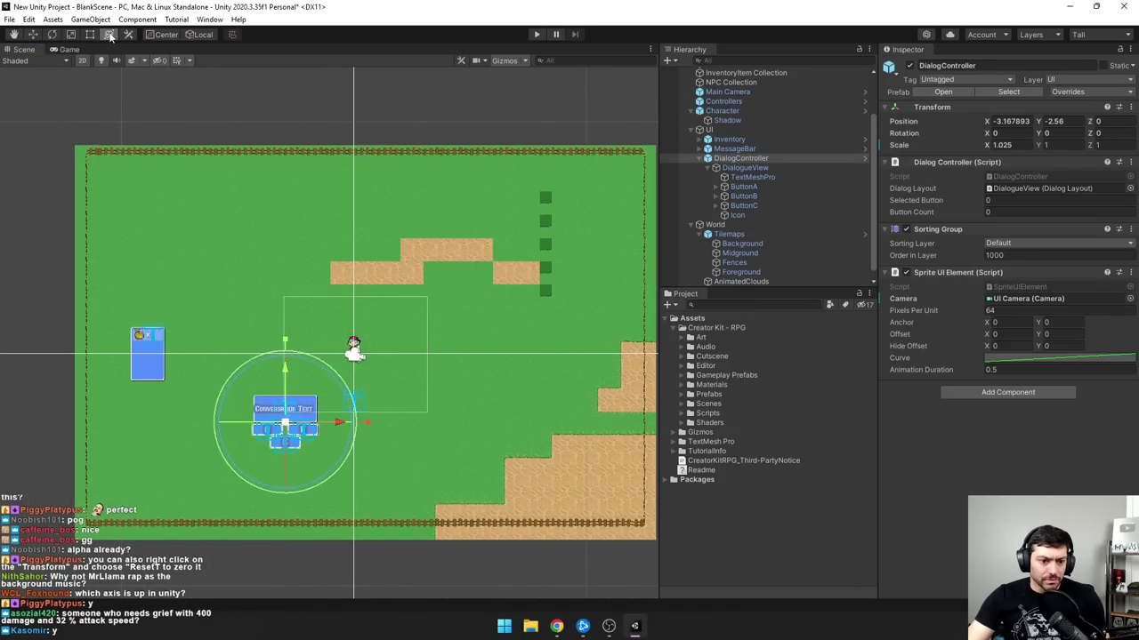
pyautogui.click(14, 35)
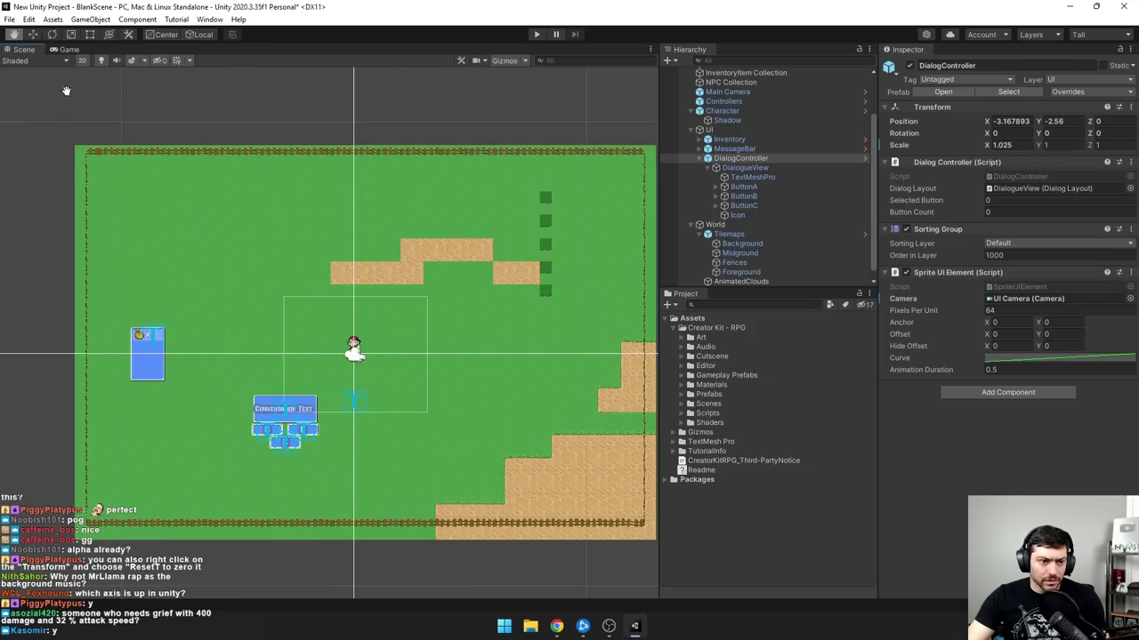
pyautogui.click(32, 35)
# - Nudge the UI Camera right to X 0.1, select Tilemaps, and switch to the YouTube tutorial
pyautogui.click(354, 356)
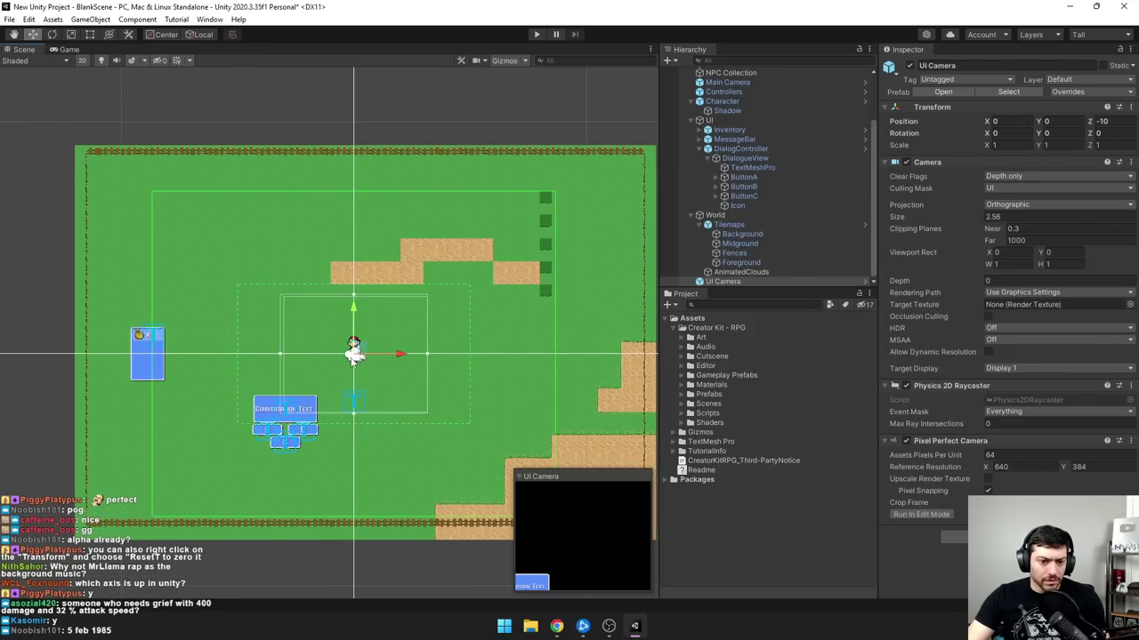
pyautogui.moveTo(402, 356)
pyautogui.mouseDown()
pyautogui.moveTo(494, 363)
pyautogui.moveTo(402, 360)
pyautogui.mouseUp()
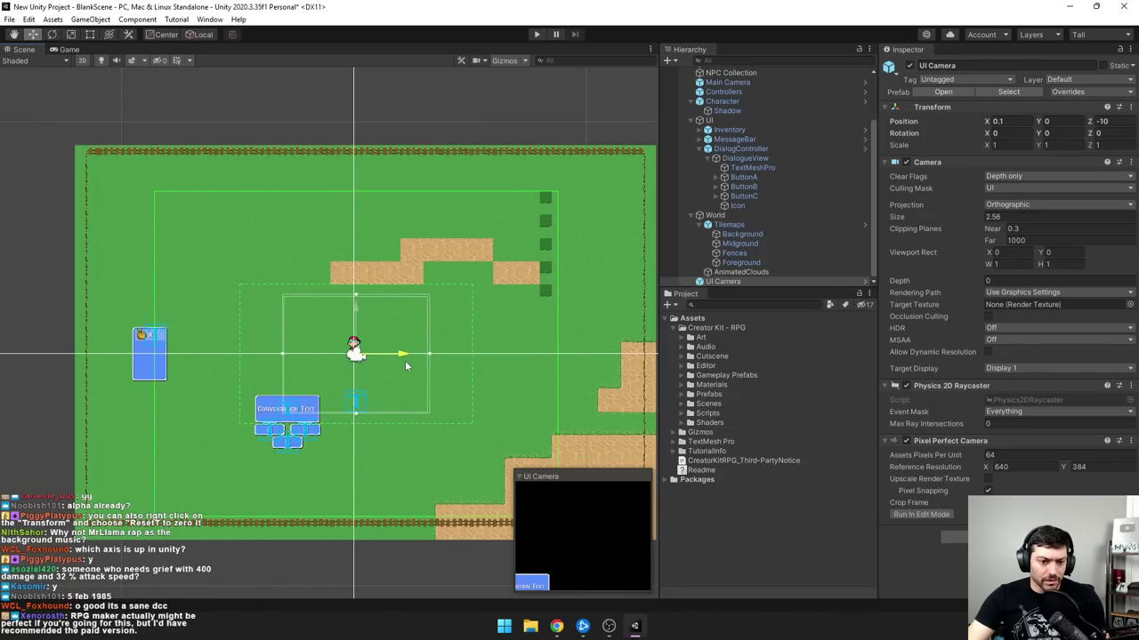
pyautogui.click(358, 265)
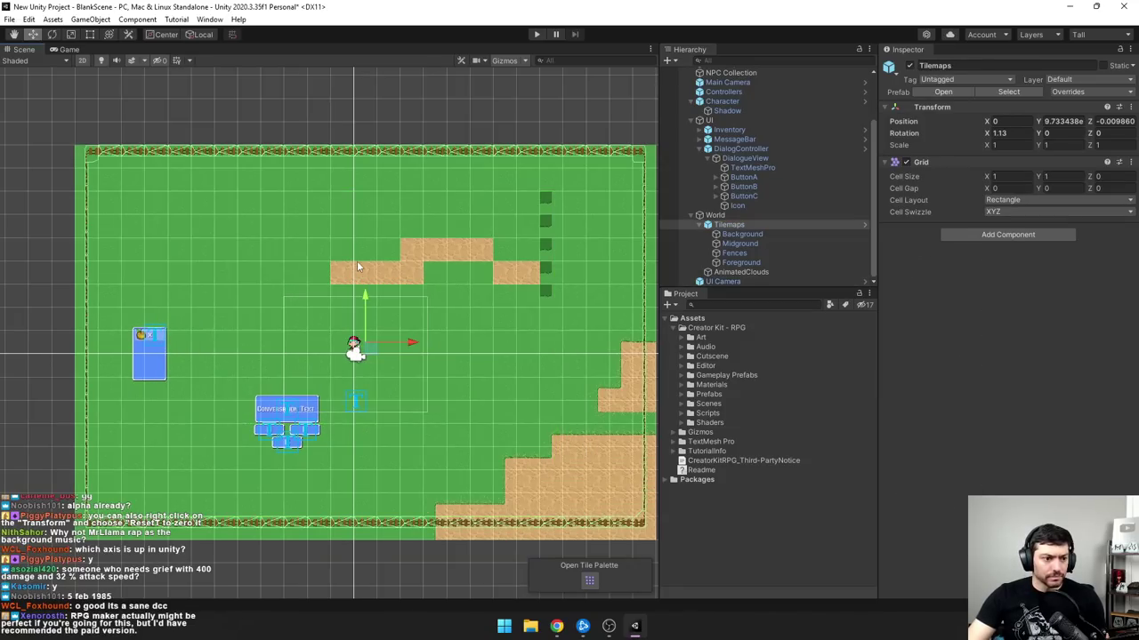
pyautogui.press('super+Tab')
# - Pause and resume the course video, then rewind five seconds to about 7:33
pyautogui.click(368, 264)
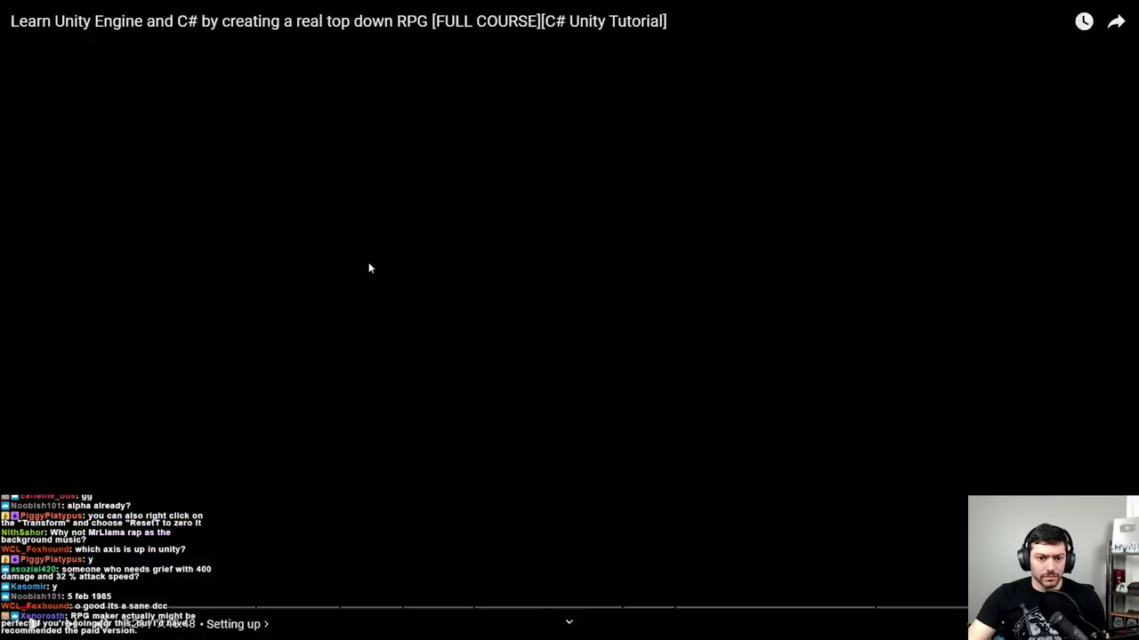
pyautogui.click(516, 268)
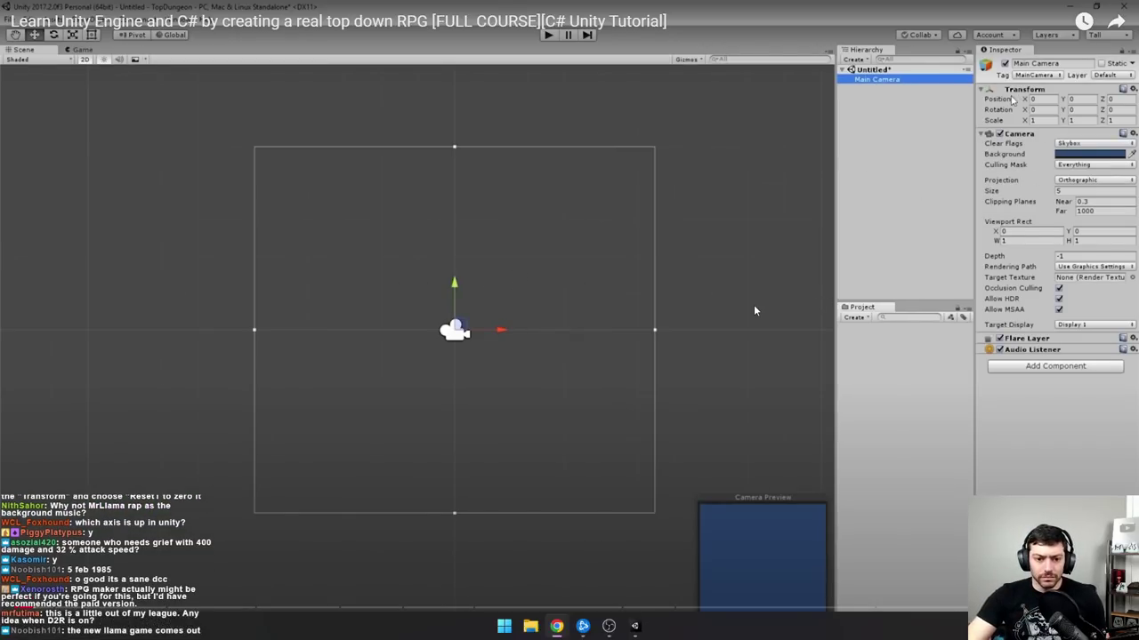
pyautogui.hotkey('alt', 'Tab')
pyautogui.hotkey('alt', 'Tab')
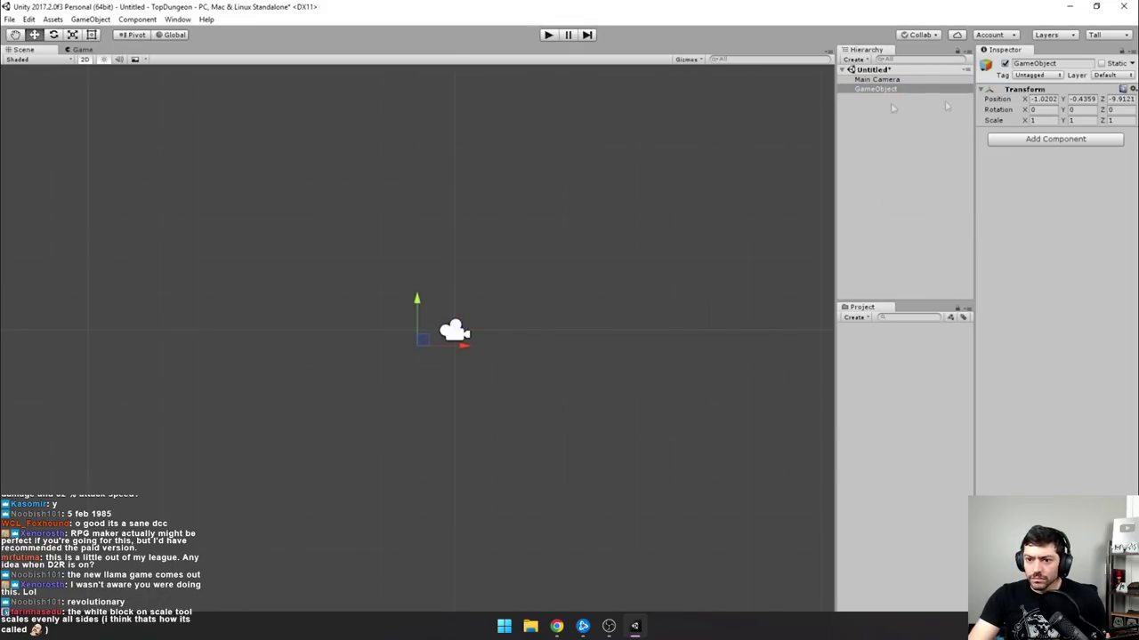
pyautogui.moveTo(424, 341); pyautogui.dragTo(569, 372)
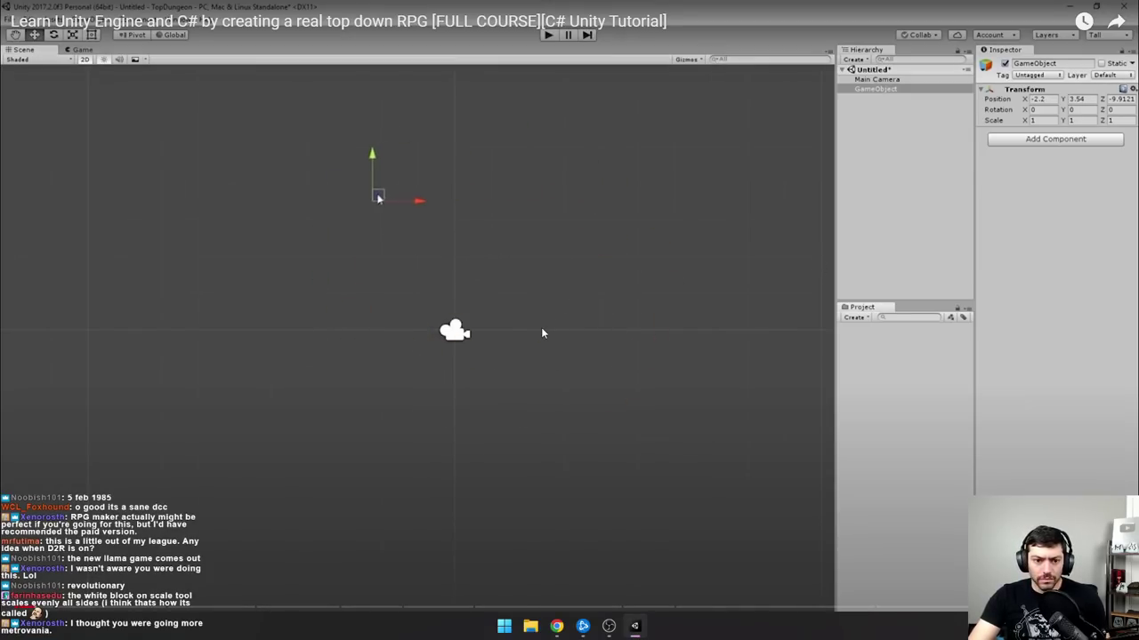
pyautogui.click(523, 297)
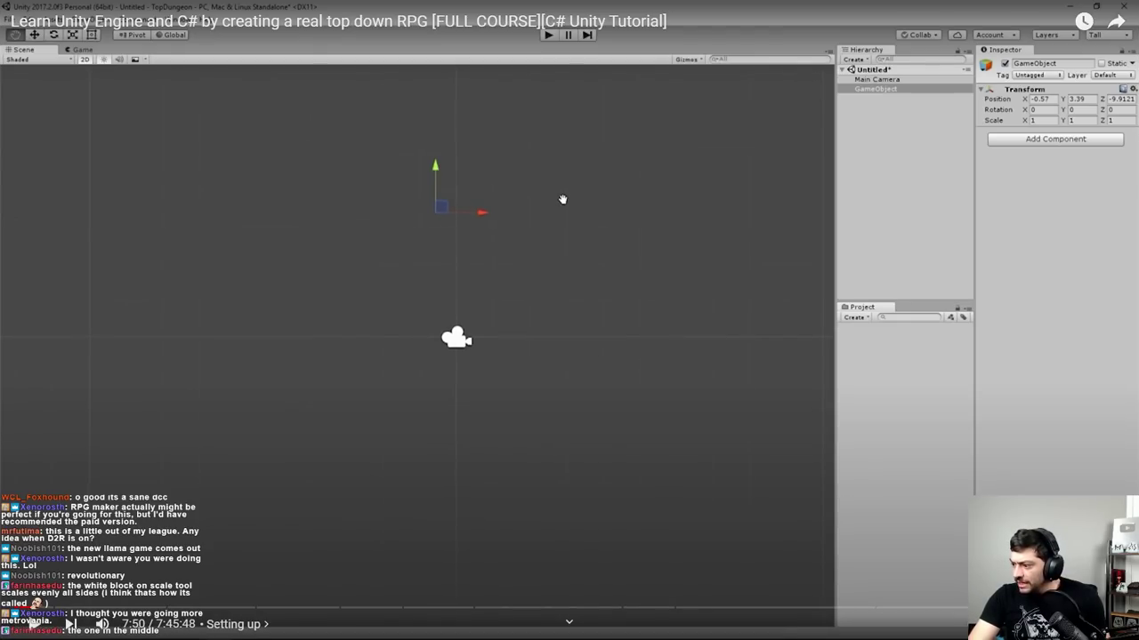
pyautogui.click(823, 286)
pyautogui.press('Left')
pyautogui.press('Left')
pyautogui.press('Left')
pyautogui.press('Left')
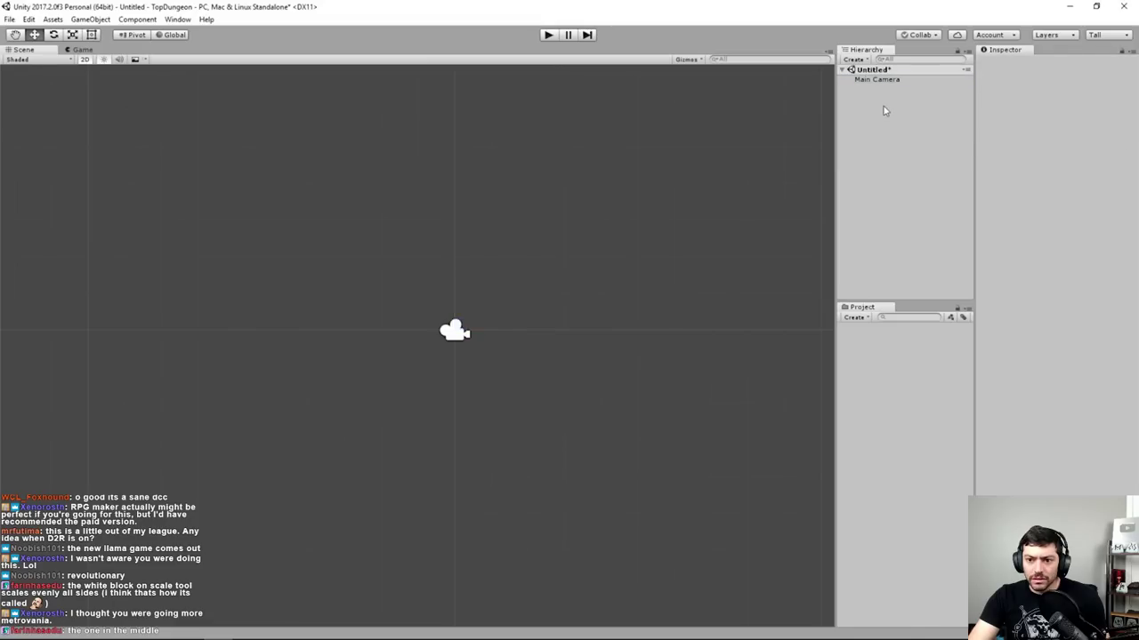
# - Watch the tutorial add a Cube via Hierarchy > 3D Object > Cube, pause it, and return to Unity
pyautogui.click(826, 261)
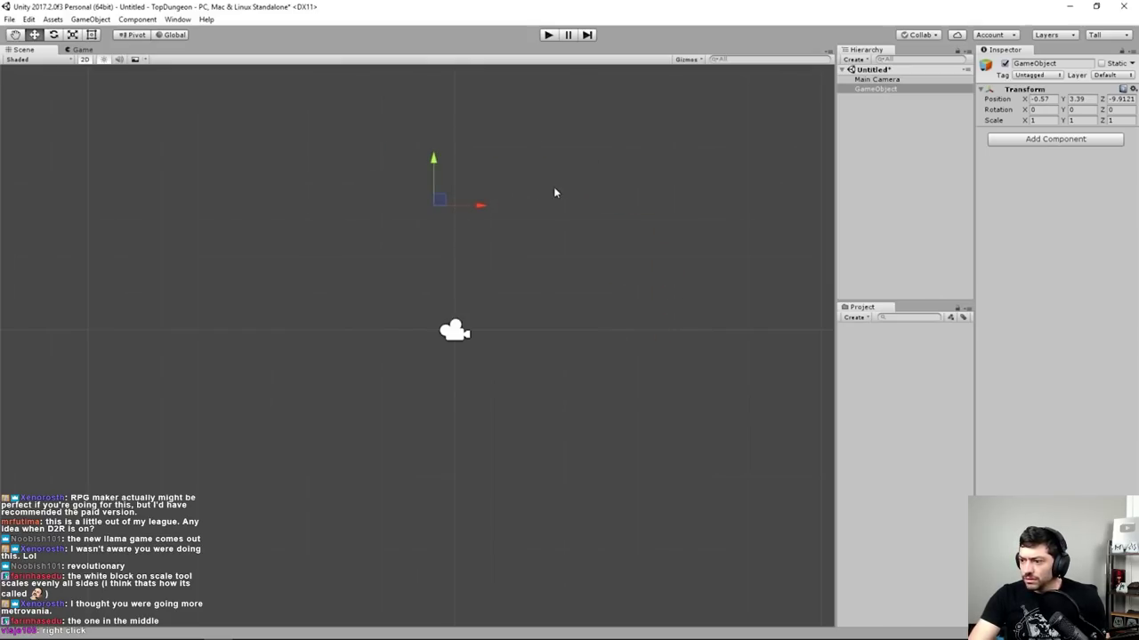
pyautogui.rightClick(899, 122)
pyautogui.moveTo(940, 230)
pyautogui.click(841, 228)
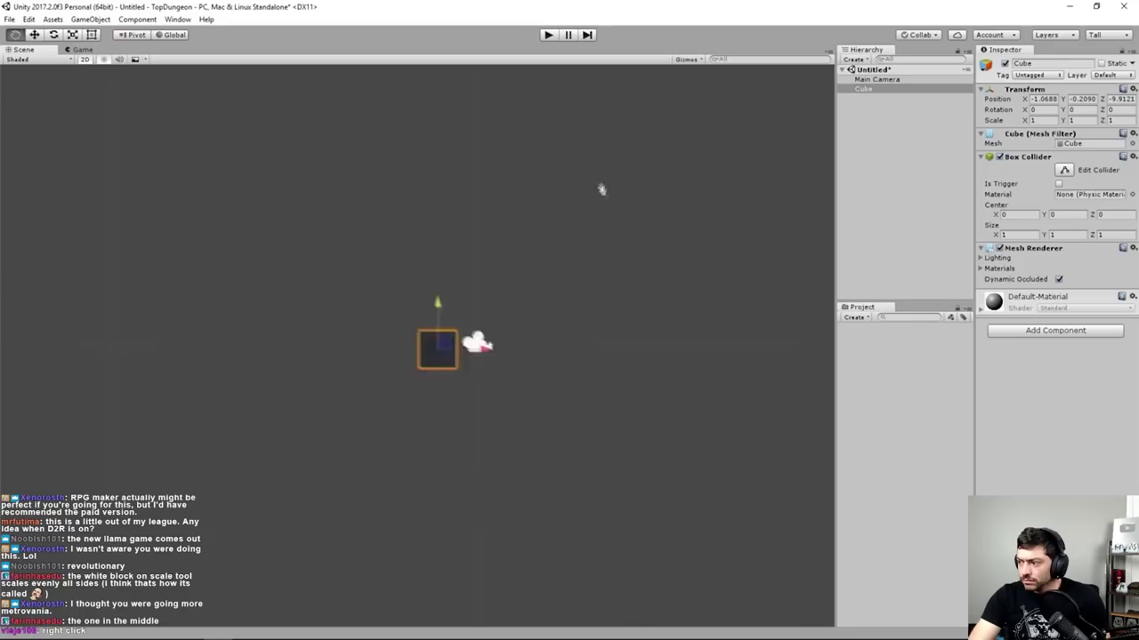
pyautogui.moveTo(601, 189); pyautogui.dragTo(630, 239, button='middle')
pyautogui.moveTo(397, 465); pyautogui.dragTo(389, 368, button='middle')
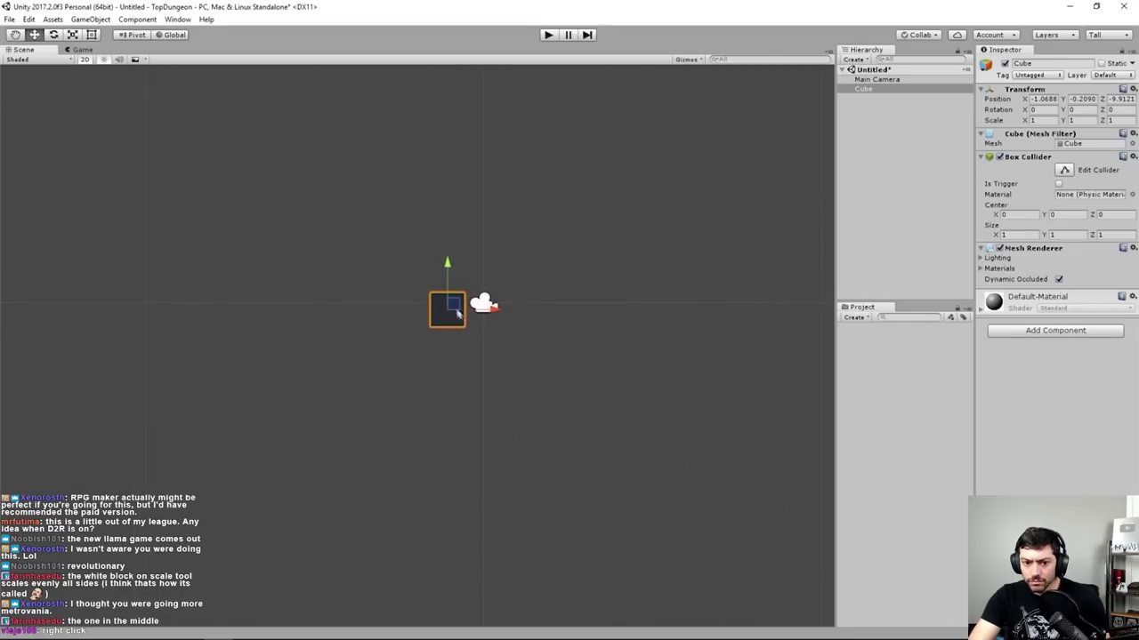
pyautogui.moveTo(457, 307); pyautogui.dragTo(423, 233)
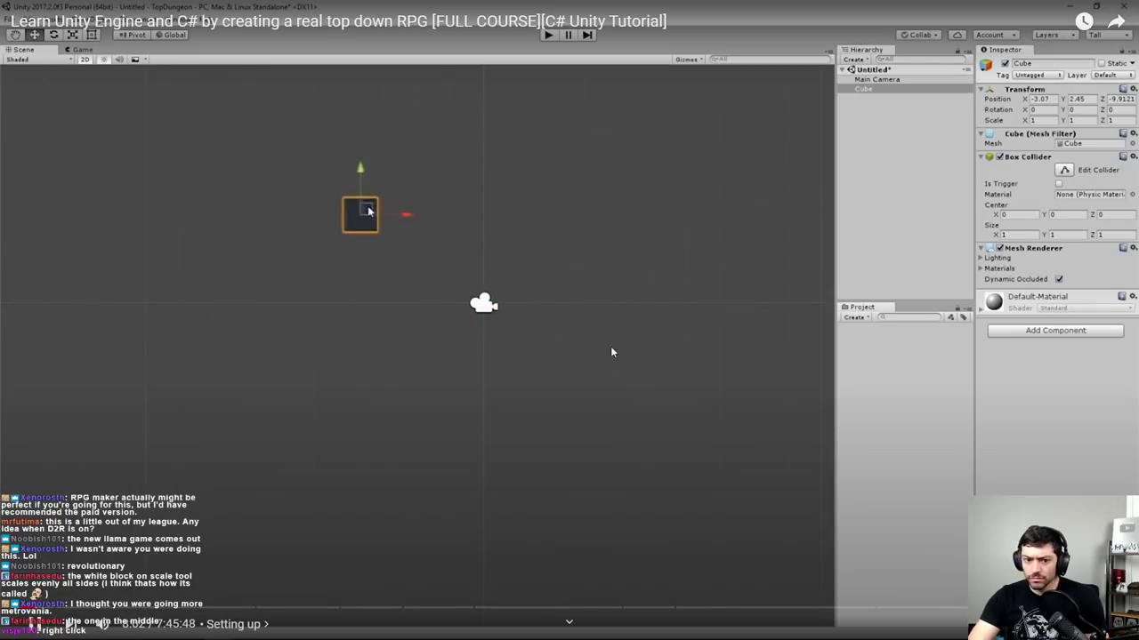
pyautogui.click(518, 334)
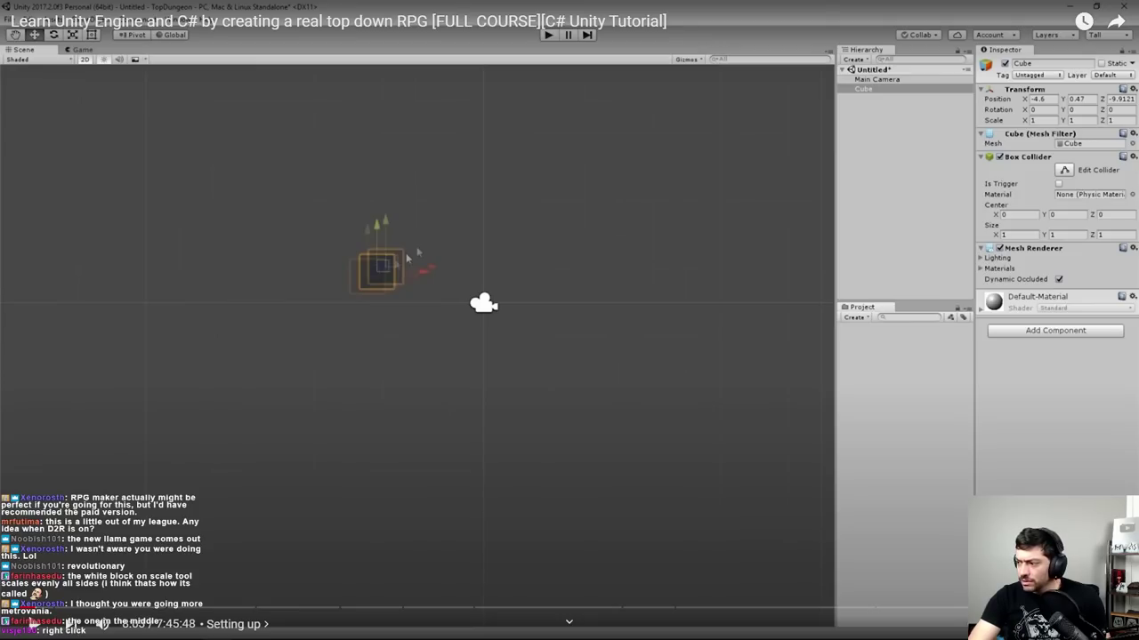
pyautogui.hotkey('alt', 'Tab')
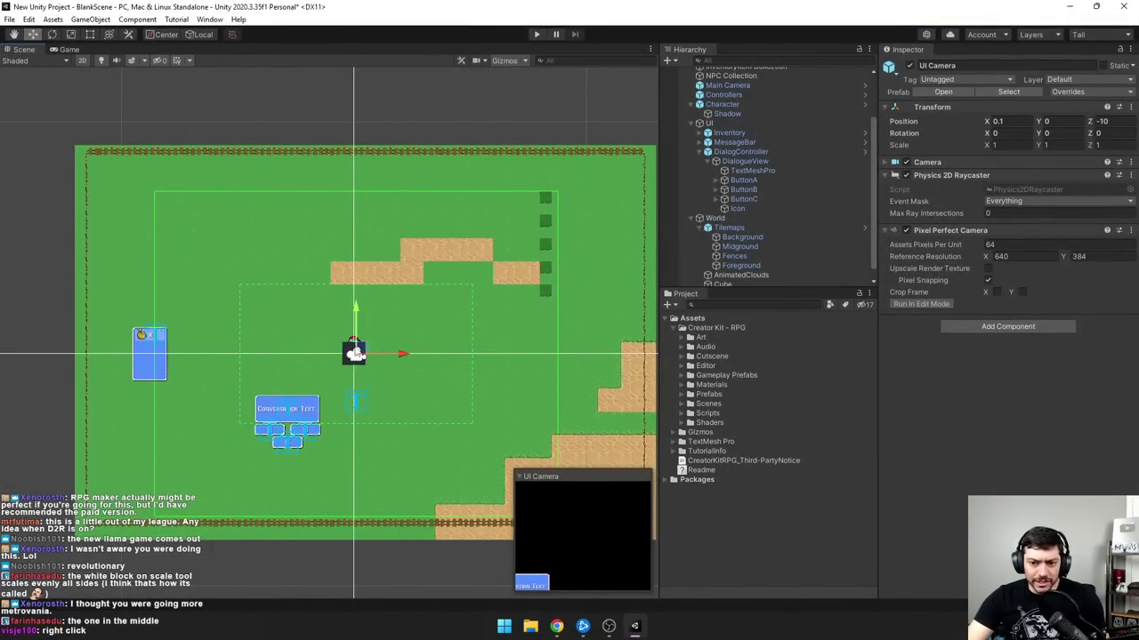
pyautogui.click(746, 230)
pyautogui.scroll(-1, 747, 258)
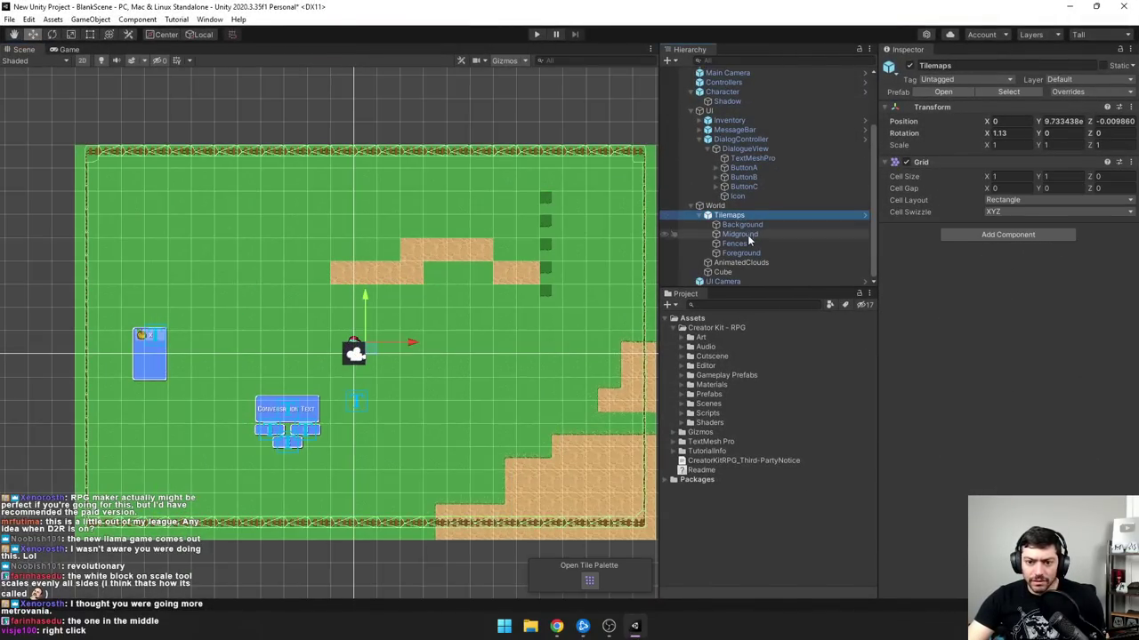
pyautogui.click(722, 271)
pyautogui.moveTo(250, 236); pyautogui.dragTo(271, 252, button='right')
pyautogui.moveTo(377, 363)
pyautogui.mouseDown(button='right')
pyautogui.moveTo(383, 377)
pyautogui.moveTo(374, 365)
pyautogui.mouseUp(button='right')
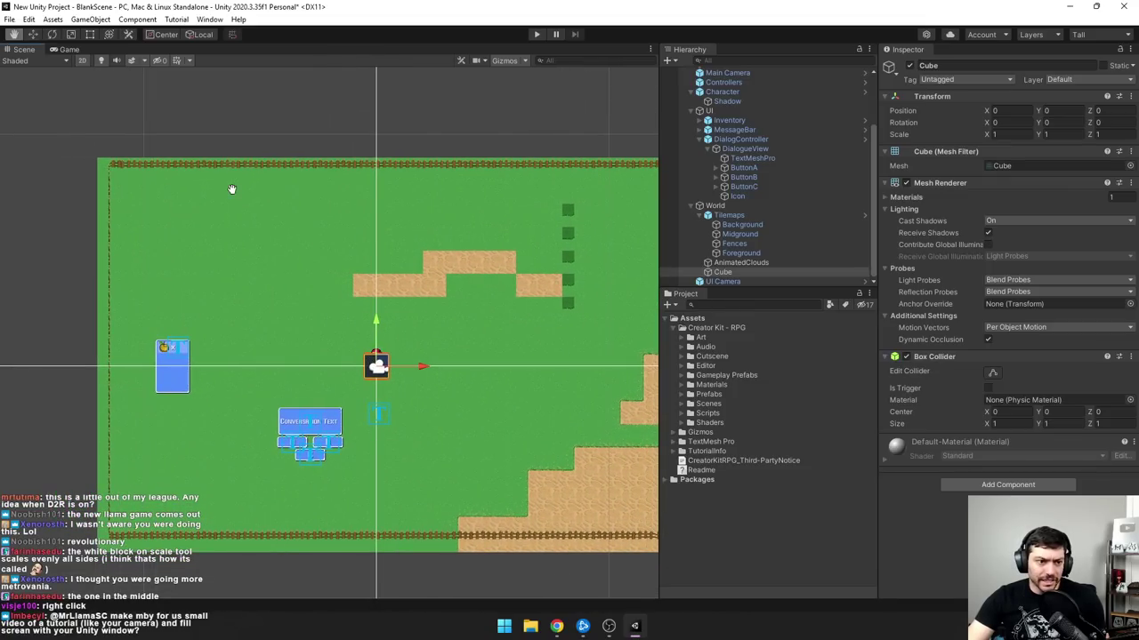
pyautogui.rightClick(227, 194)
pyautogui.click(209, 163)
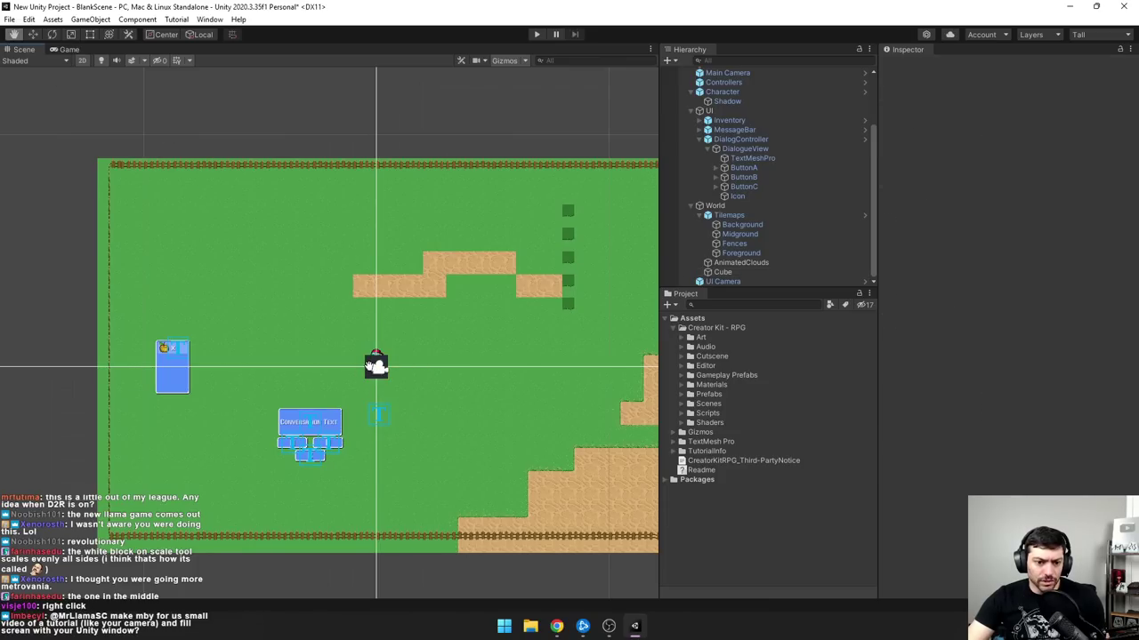
pyautogui.click(376, 366)
pyautogui.click(375, 366)
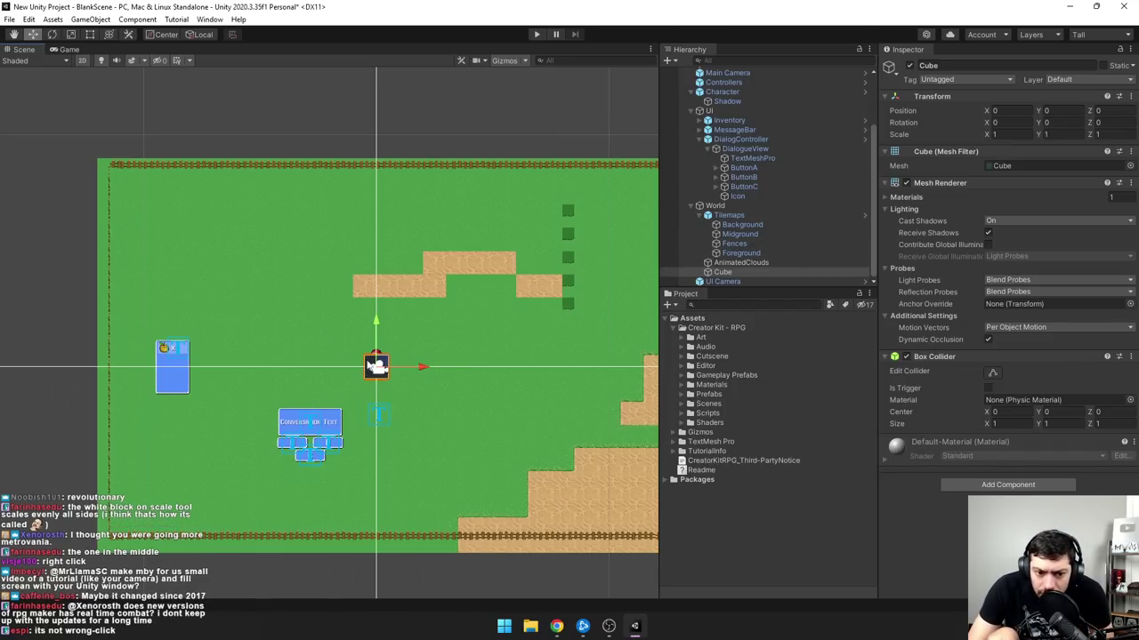
pyautogui.click(372, 346)
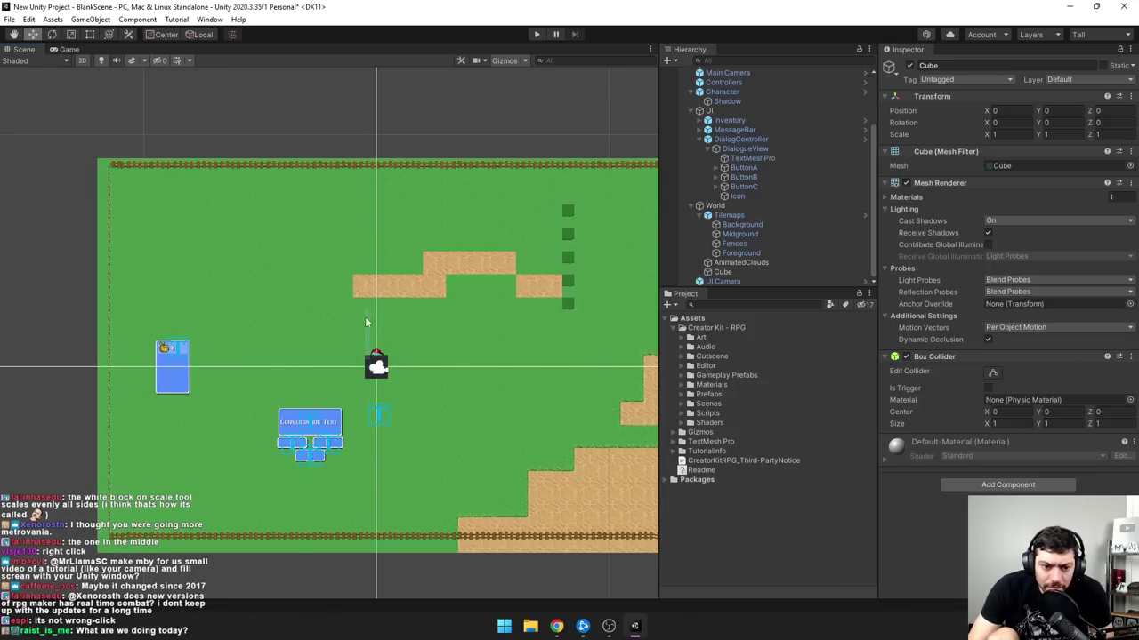
# - Select the Cube and drag it up onto the dirt path, then right along it
pyautogui.click(373, 363)
pyautogui.moveTo(381, 322); pyautogui.dragTo(382, 269)
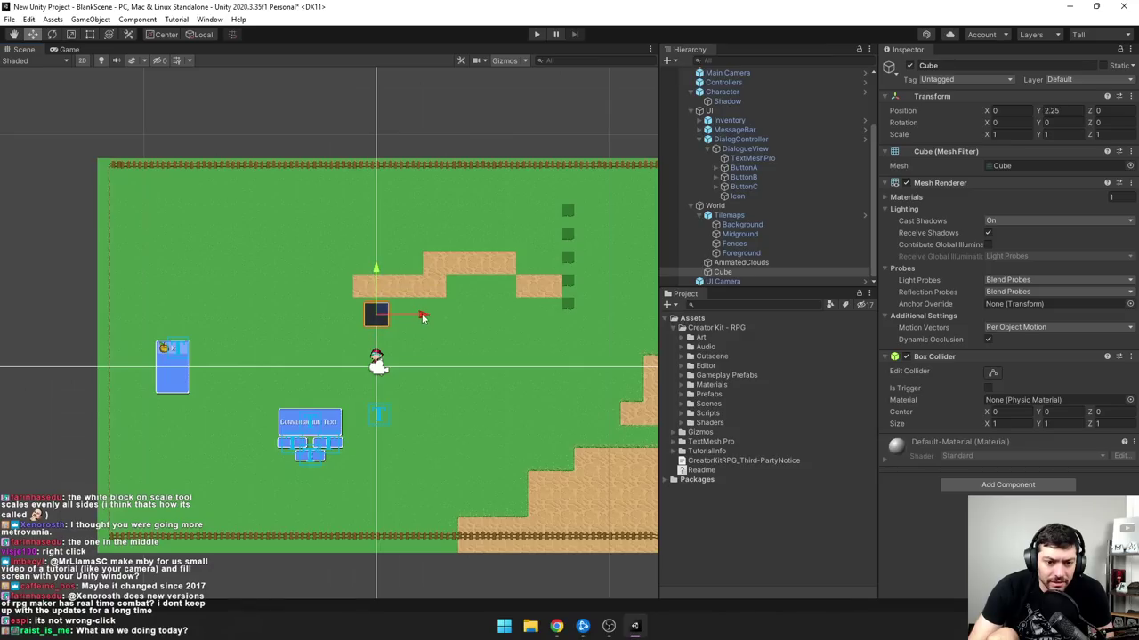
pyautogui.moveTo(422, 315); pyautogui.dragTo(576, 322)
pyautogui.press('q')
pyautogui.moveTo(527, 319); pyautogui.dragTo(537, 291, button='middle')
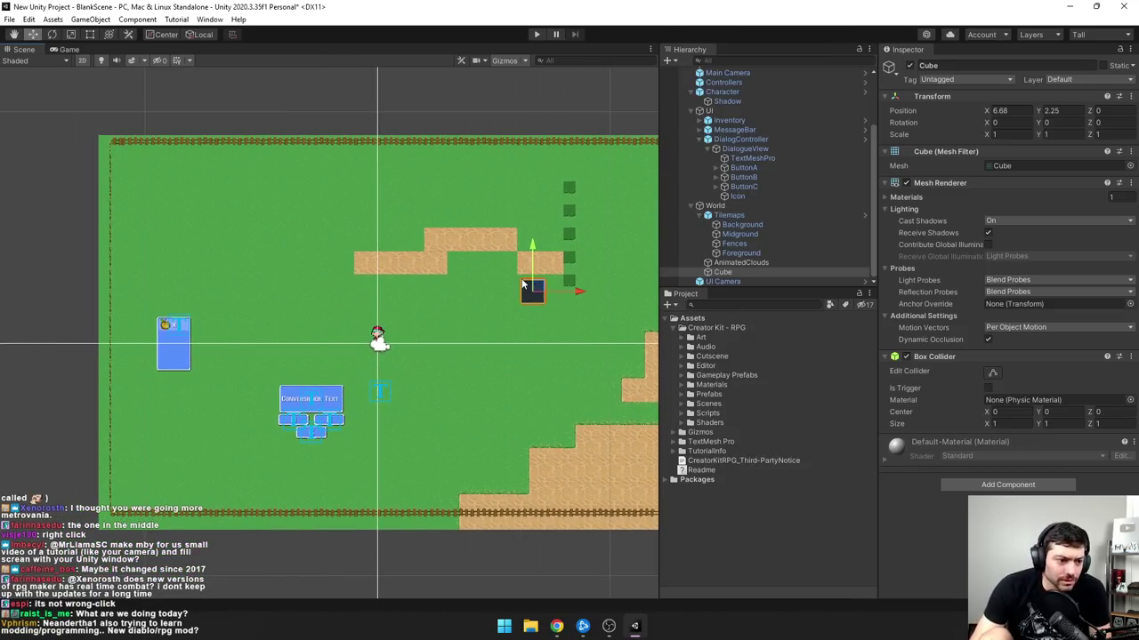
pyautogui.press('e')
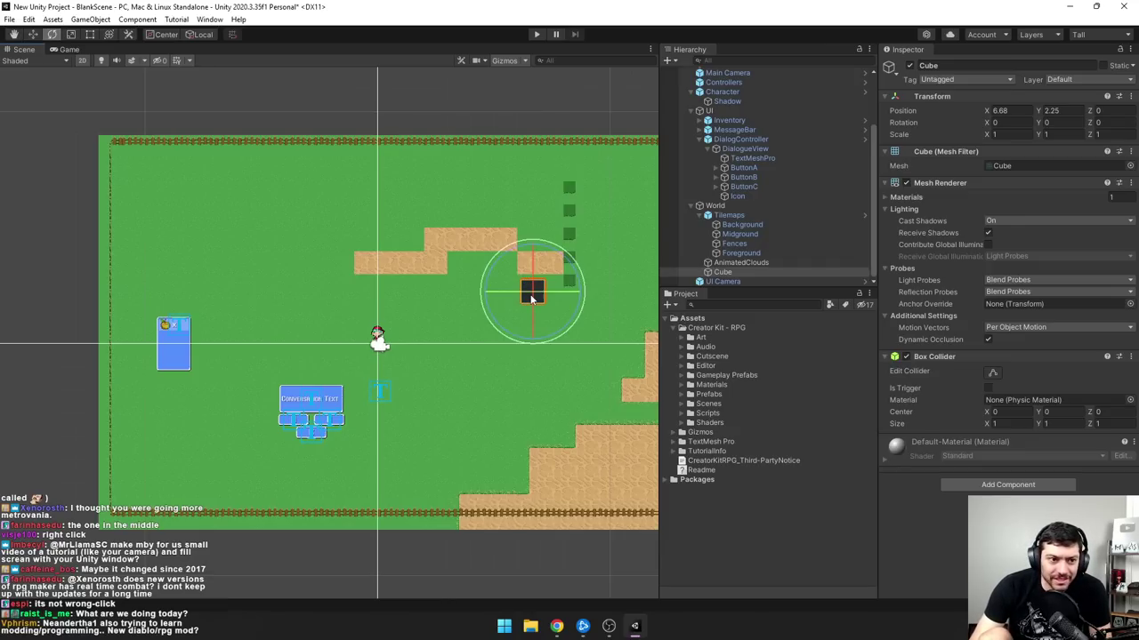
pyautogui.press('w')
# - Toggle between 2D and 3D views, then drag the Cube to the upper-left grass at -4.31, 4.07
pyautogui.click(531, 300)
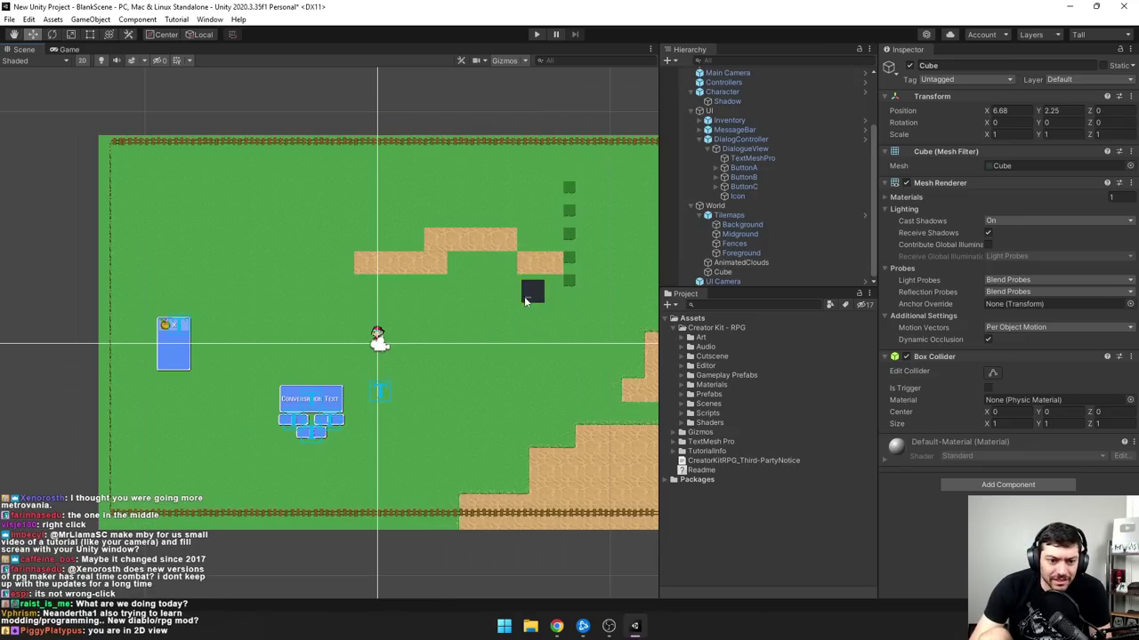
pyautogui.click(533, 299)
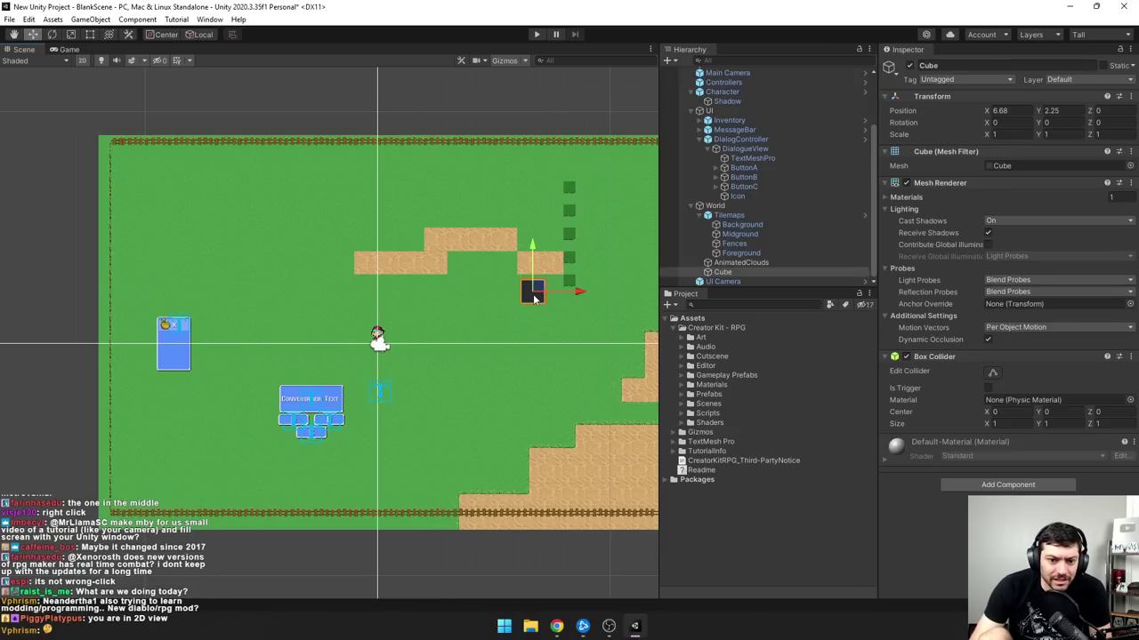
pyautogui.click(83, 60)
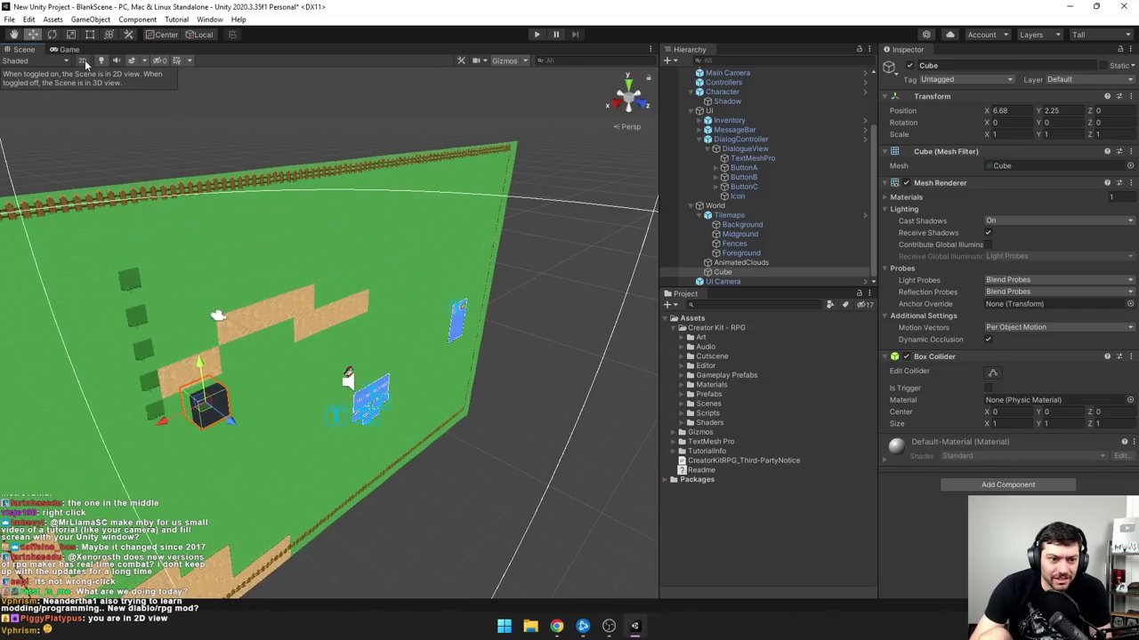
pyautogui.click(84, 60)
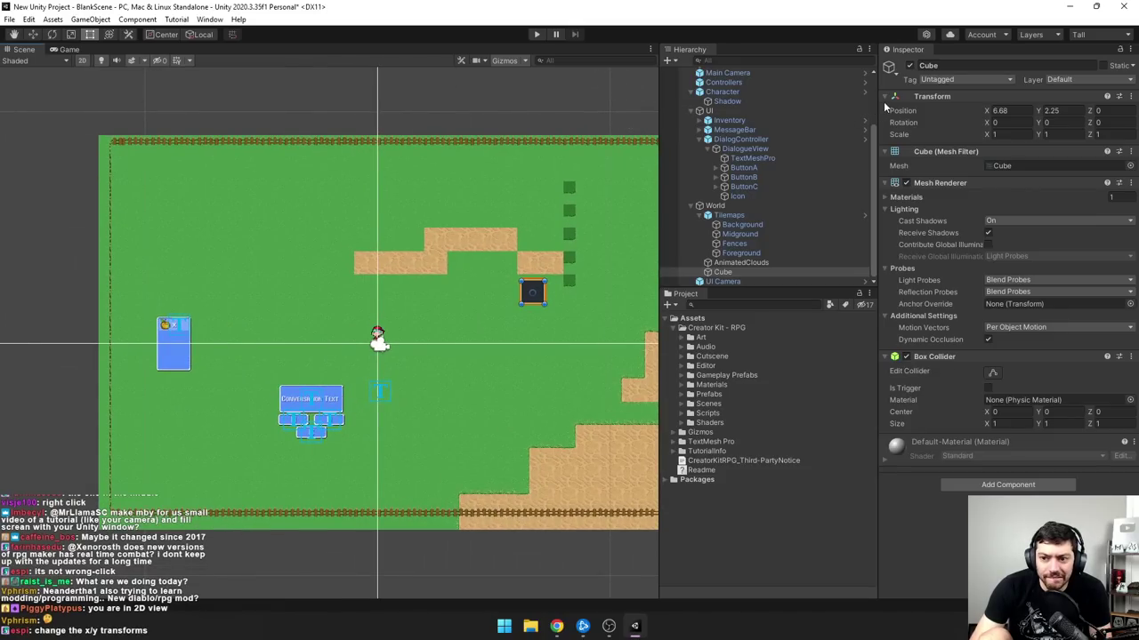
pyautogui.moveTo(534, 301); pyautogui.dragTo(280, 256)
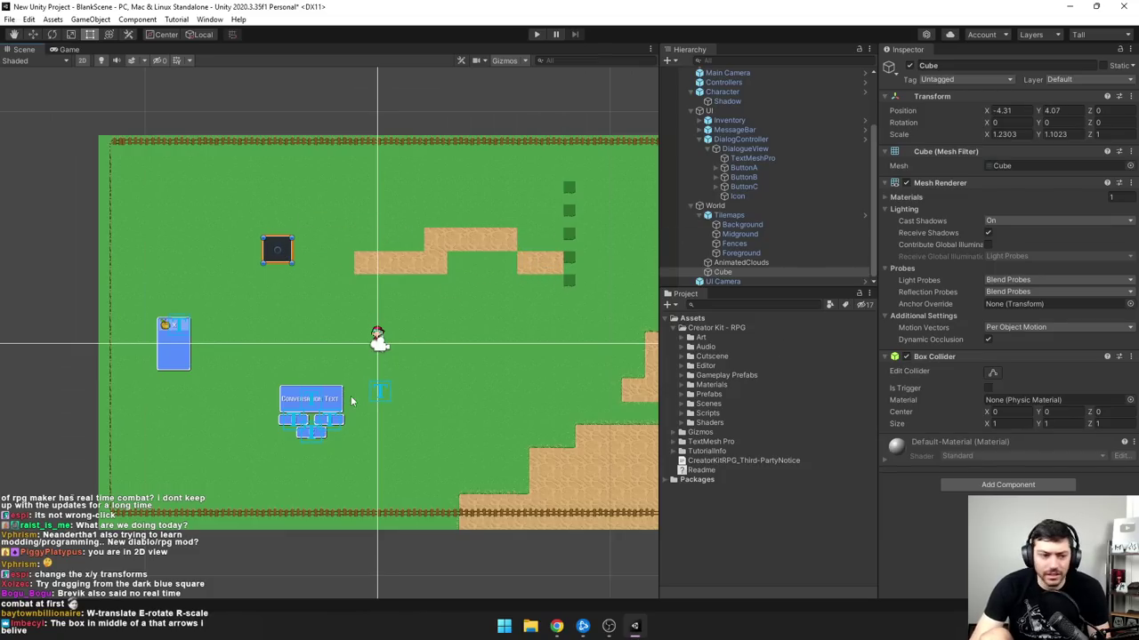
pyautogui.press('super+Down')
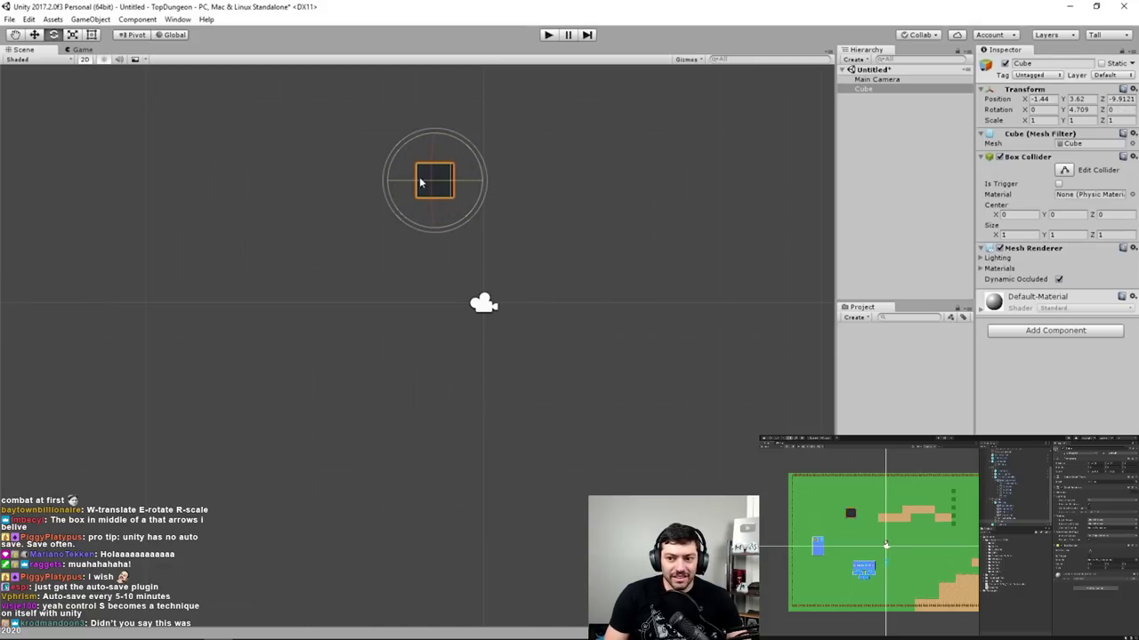
# - Rewind the tutorial a few seconds and resume playback to replay the cube move
pyautogui.press('space')
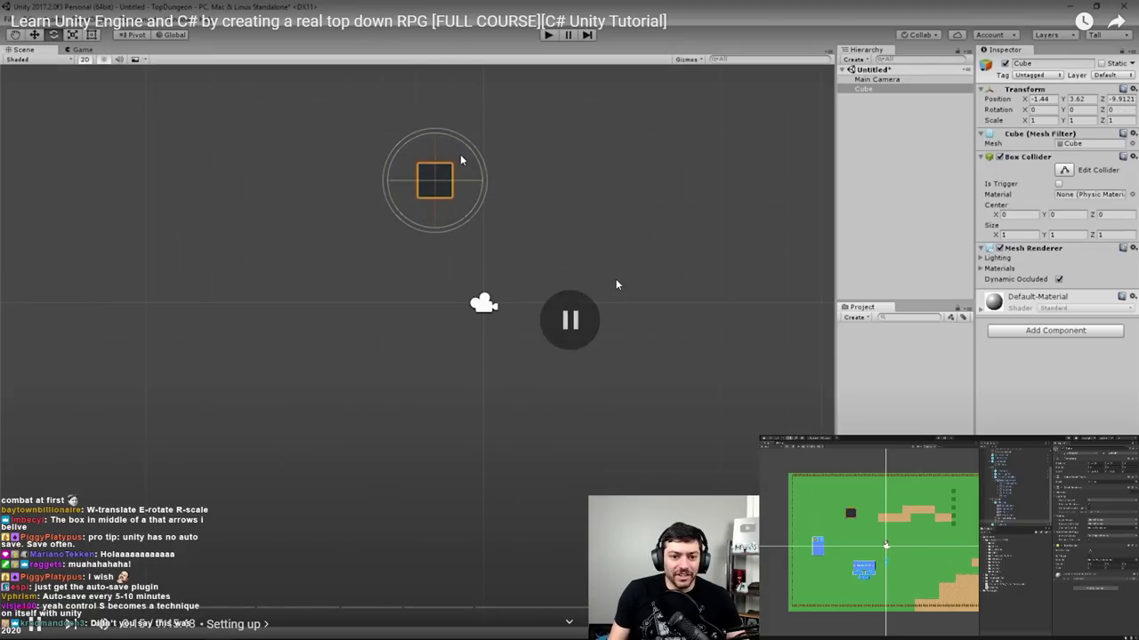
pyautogui.press('Left')
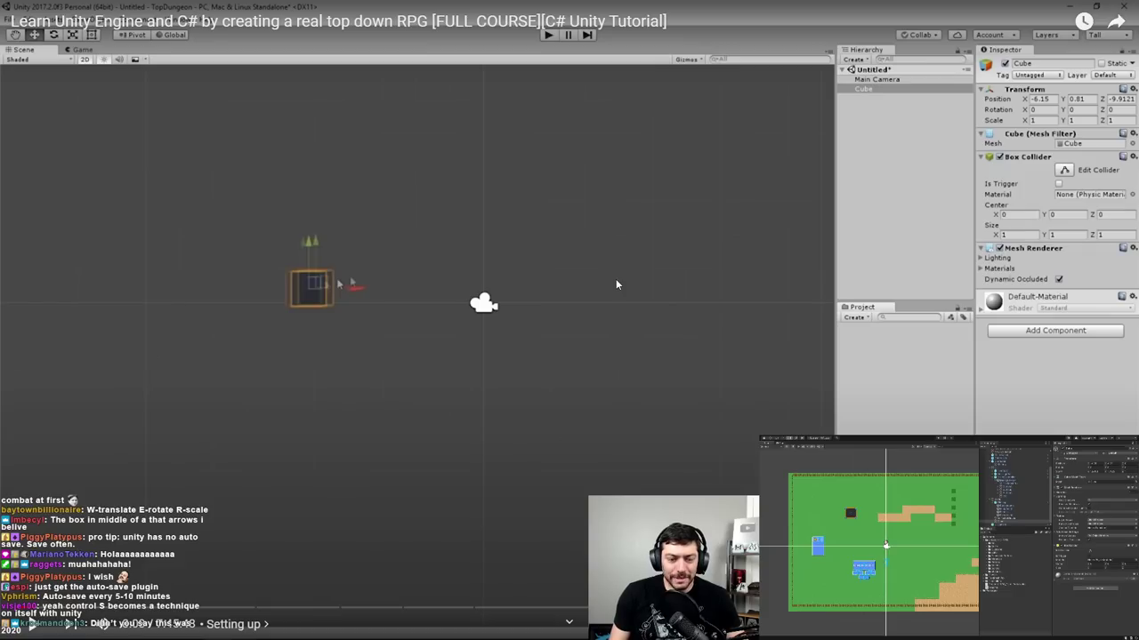
pyautogui.press('space')
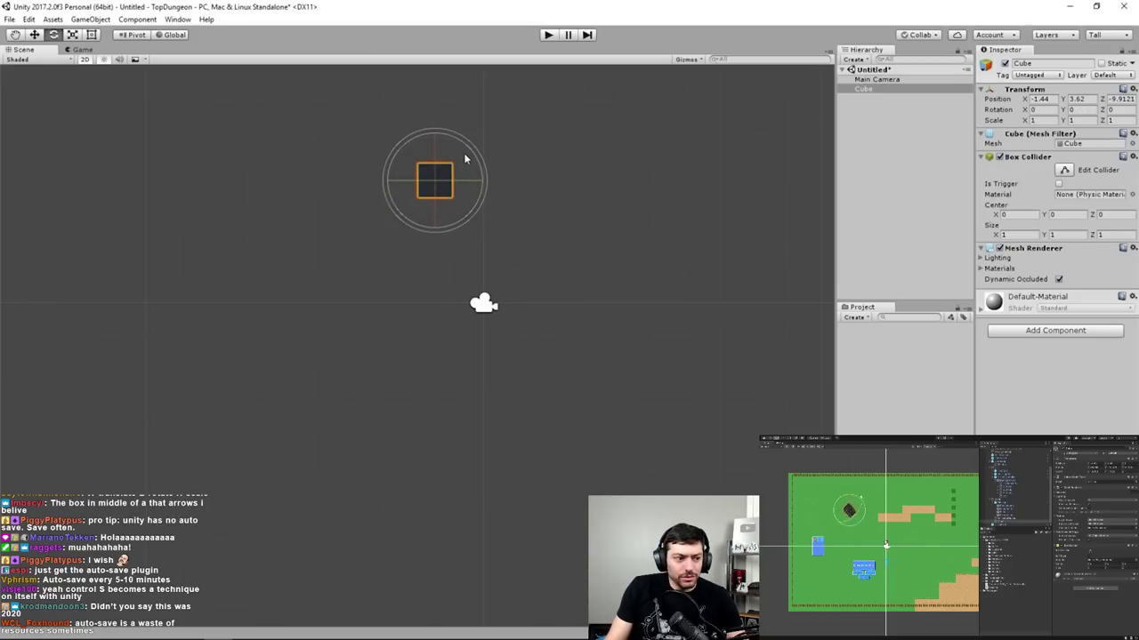
# - Rotate the cube, then scale it up evenly with the scale tool (R)
pyautogui.moveTo(416, 171); pyautogui.dragTo(470, 164)
pyautogui.press('r')
pyautogui.click(465, 168)
pyautogui.click(461, 175)
pyautogui.moveTo(434, 217); pyautogui.dragTo(446, 74)
pyautogui.press('w')
# - Delete the cube so the scene holds only Main Camera, pausing and resuming the tutorial
pyautogui.click(884, 107)
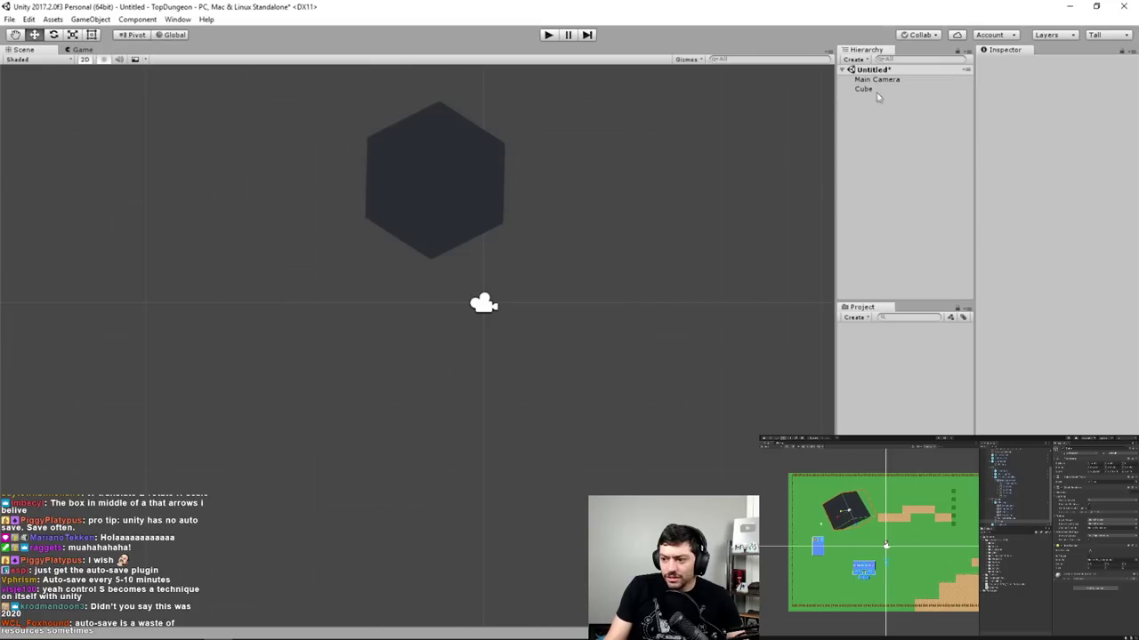
pyautogui.click(863, 89)
pyautogui.press('Delete')
pyautogui.moveTo(515, 213); pyautogui.dragTo(561, 219, button='middle')
pyautogui.doubleClick(931, 81)
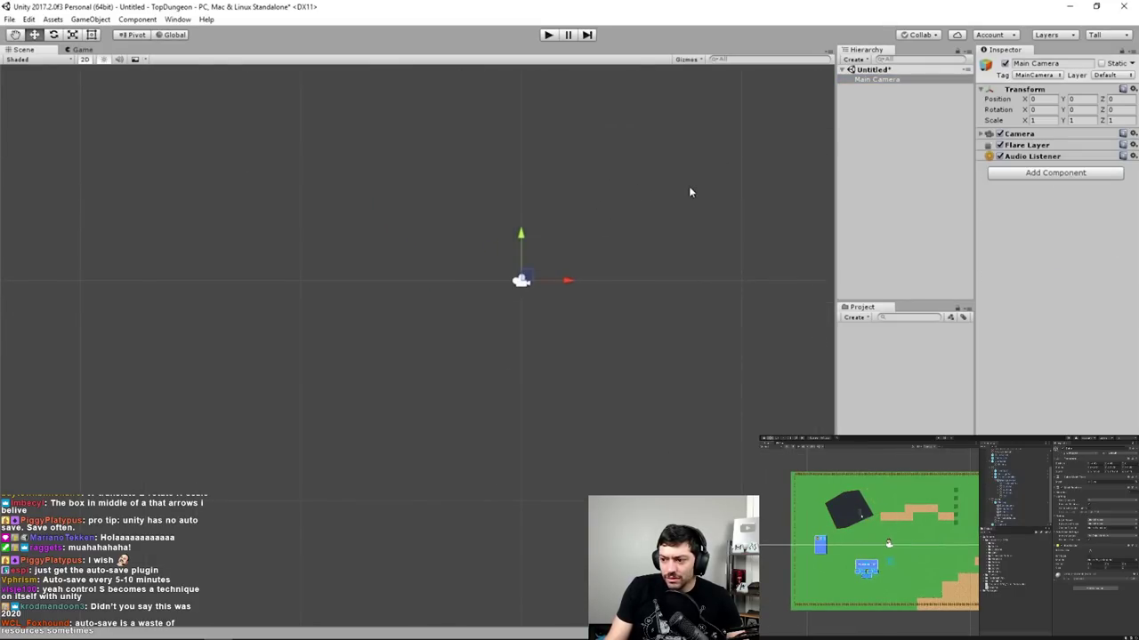
pyautogui.click(919, 256)
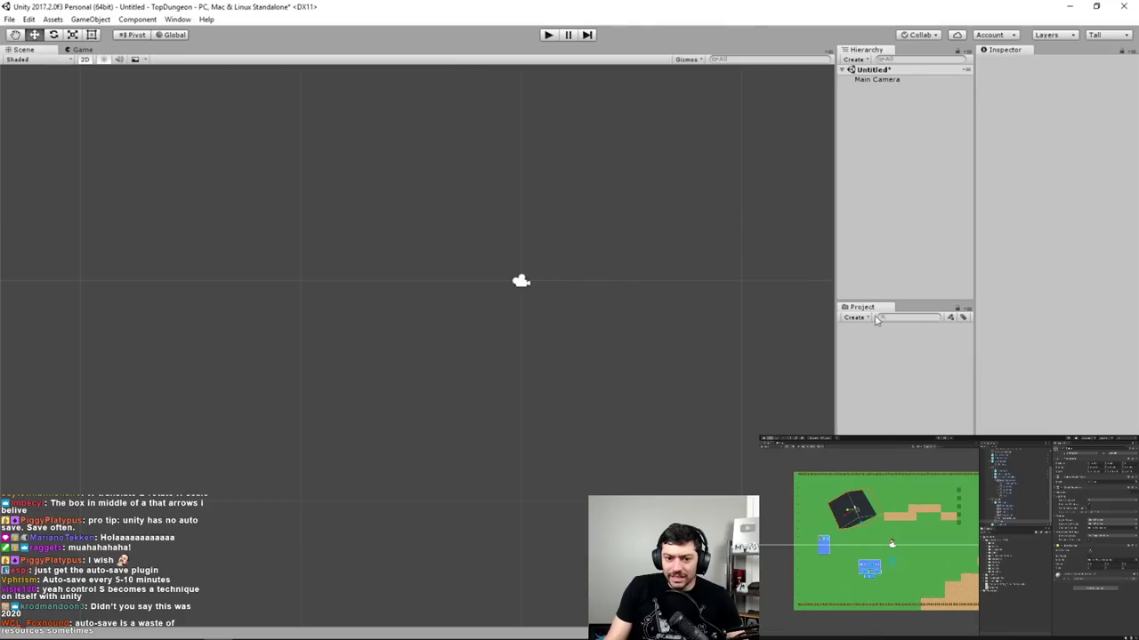
pyautogui.click(434, 220)
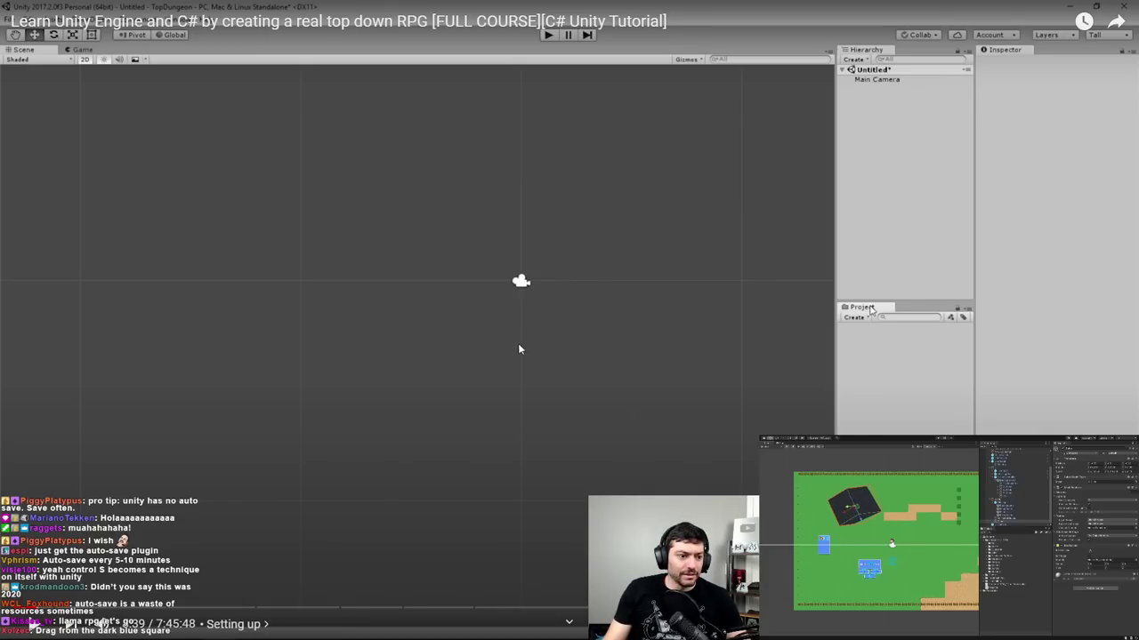
pyautogui.click(495, 235)
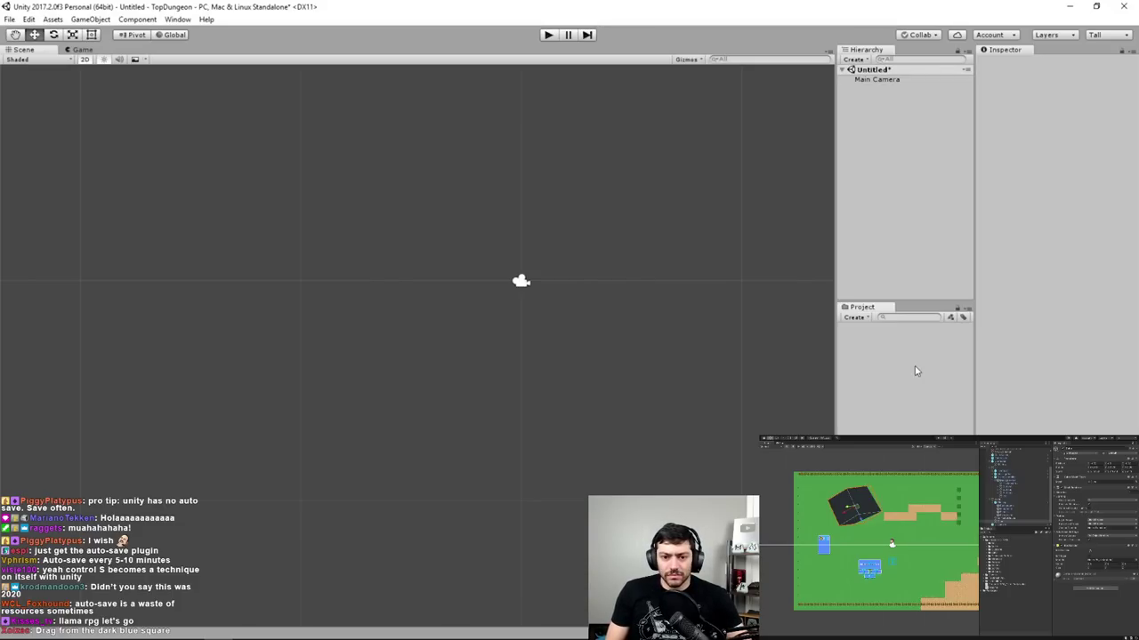
# - Show the project folder in Explorer and place it over the tutorial's TopDungeon folder
pyautogui.rightClick(883, 373)
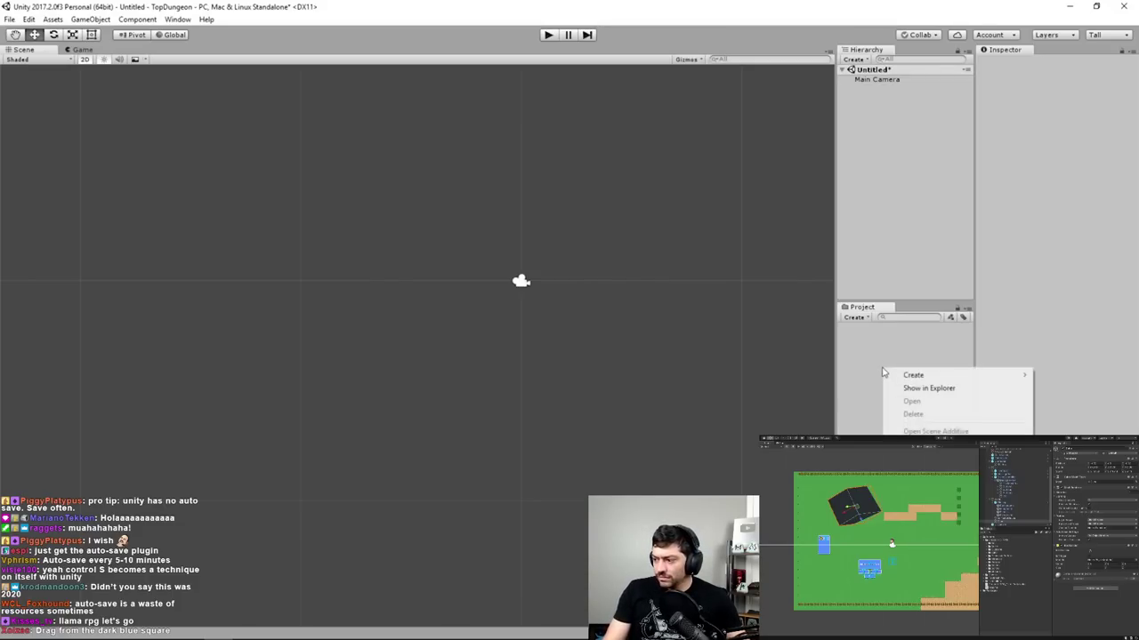
pyautogui.click(979, 394)
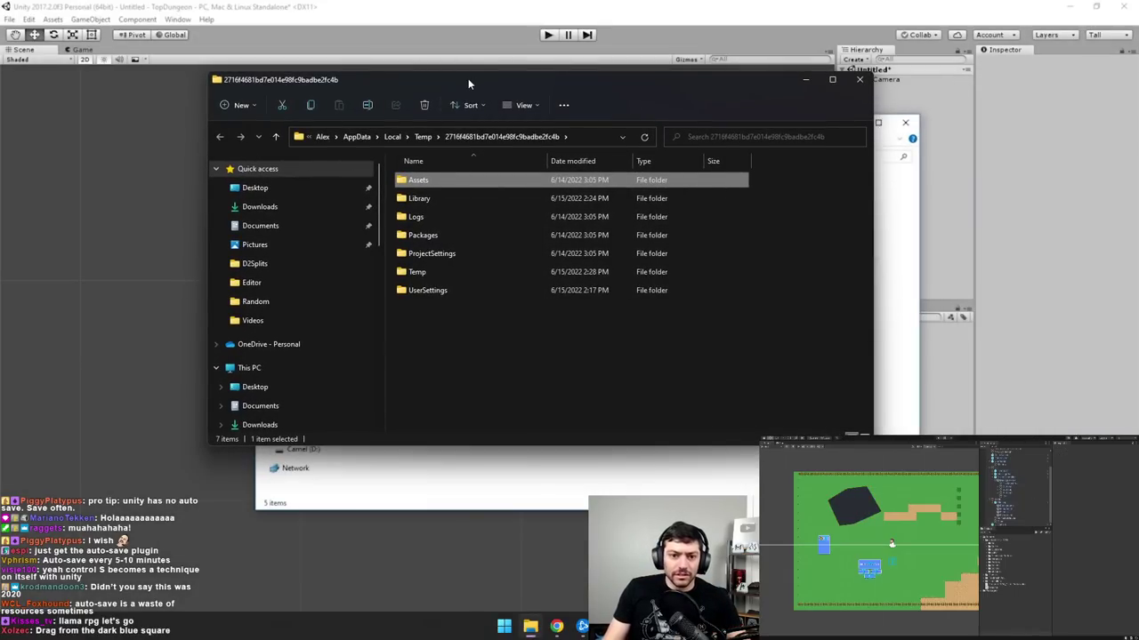
pyautogui.moveTo(468, 78); pyautogui.dragTo(997, 104)
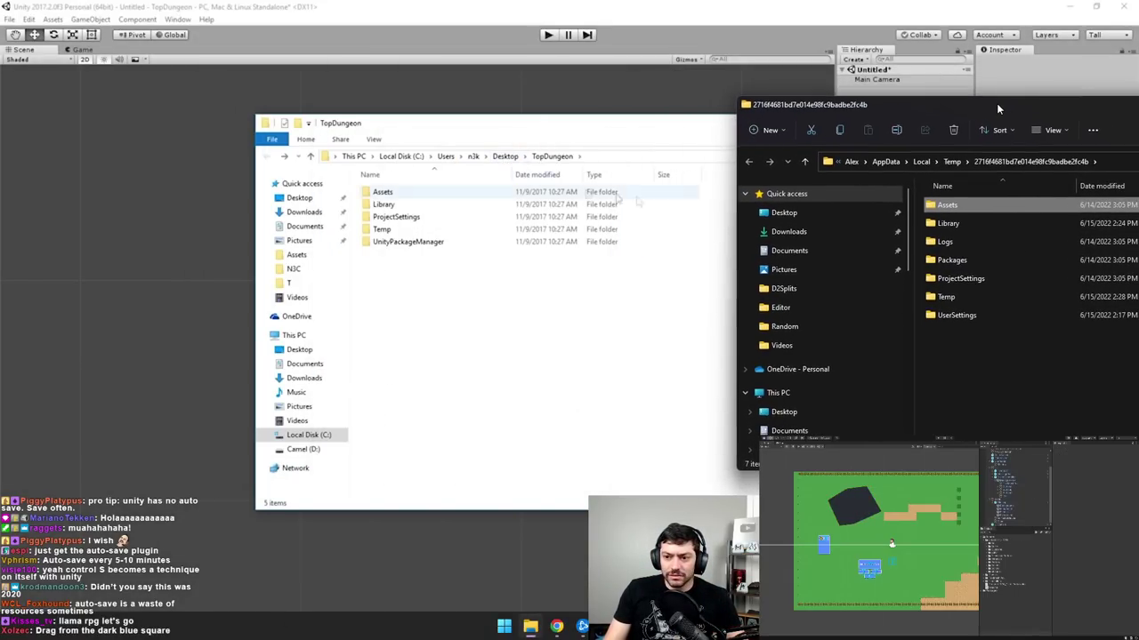
pyautogui.click(561, 160)
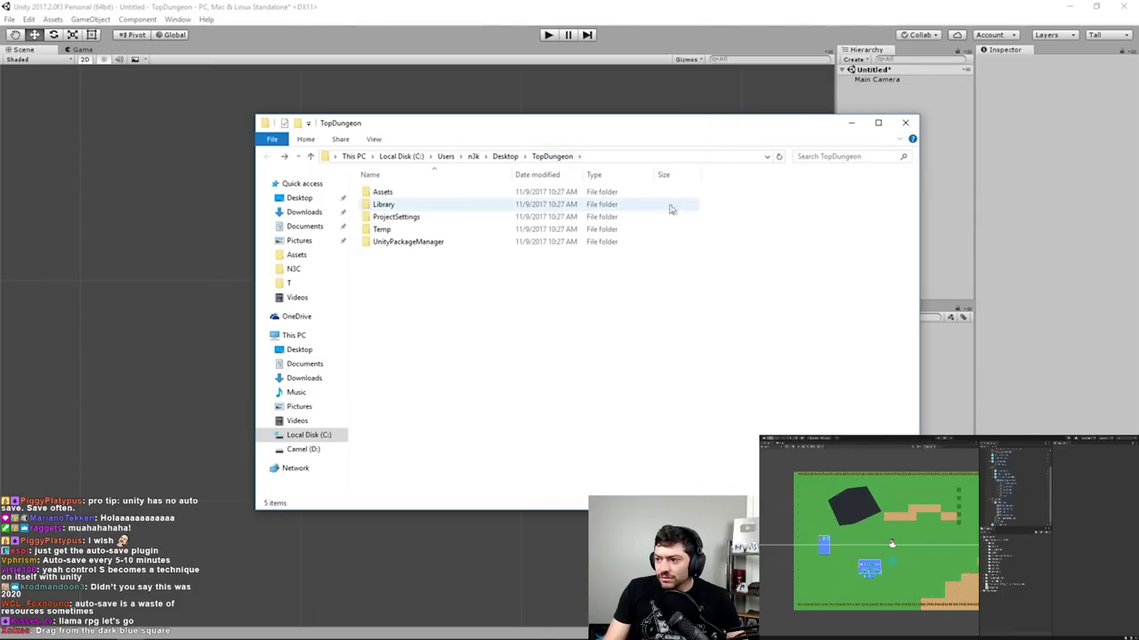
pyautogui.hotkey('alt', 'Tab')
pyautogui.moveTo(1094, 97); pyautogui.dragTo(639, 219)
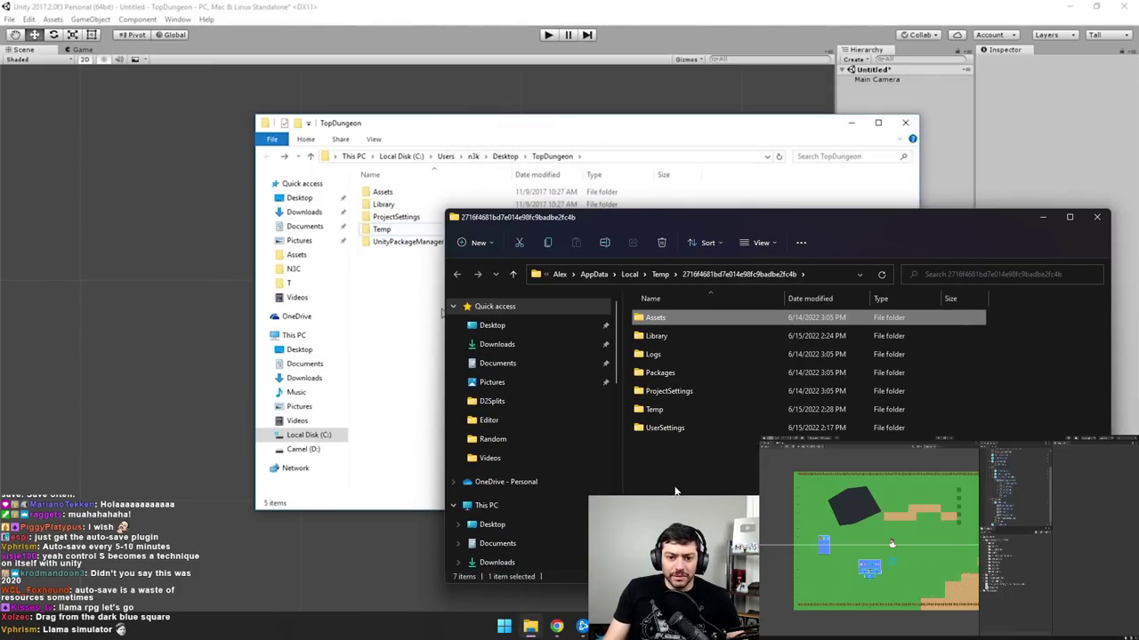
# - Pause the tutorial, reposition the project folder window for comparison, then close it
pyautogui.click(531, 324)
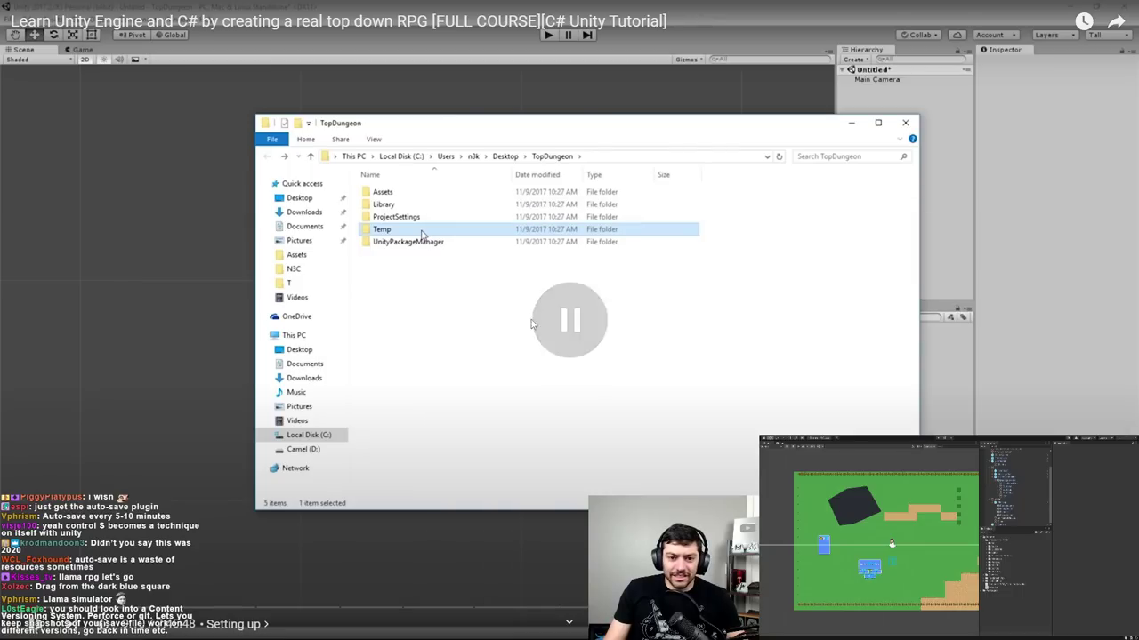
pyautogui.hotkey('alt', 'Tab')
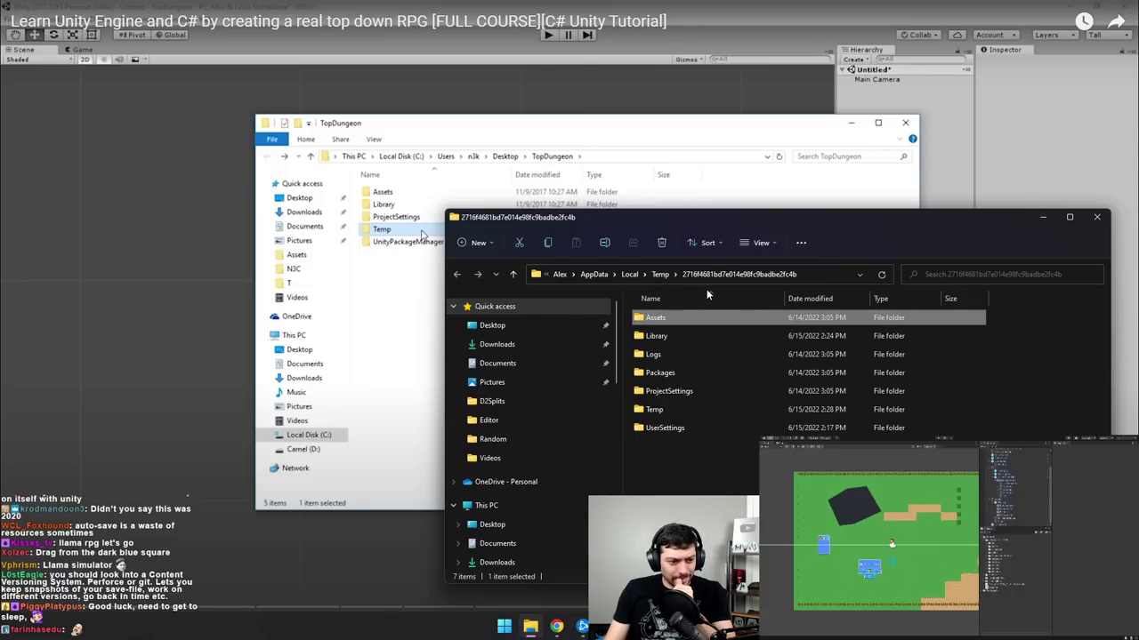
pyautogui.moveTo(729, 226); pyautogui.dragTo(730, 180)
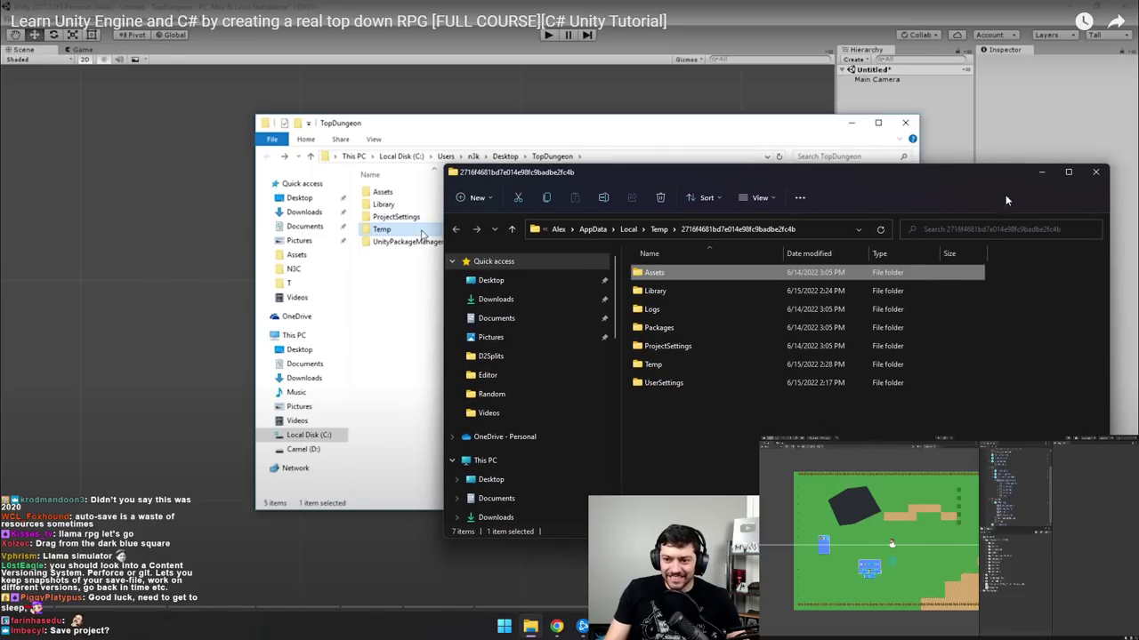
pyautogui.click(1095, 172)
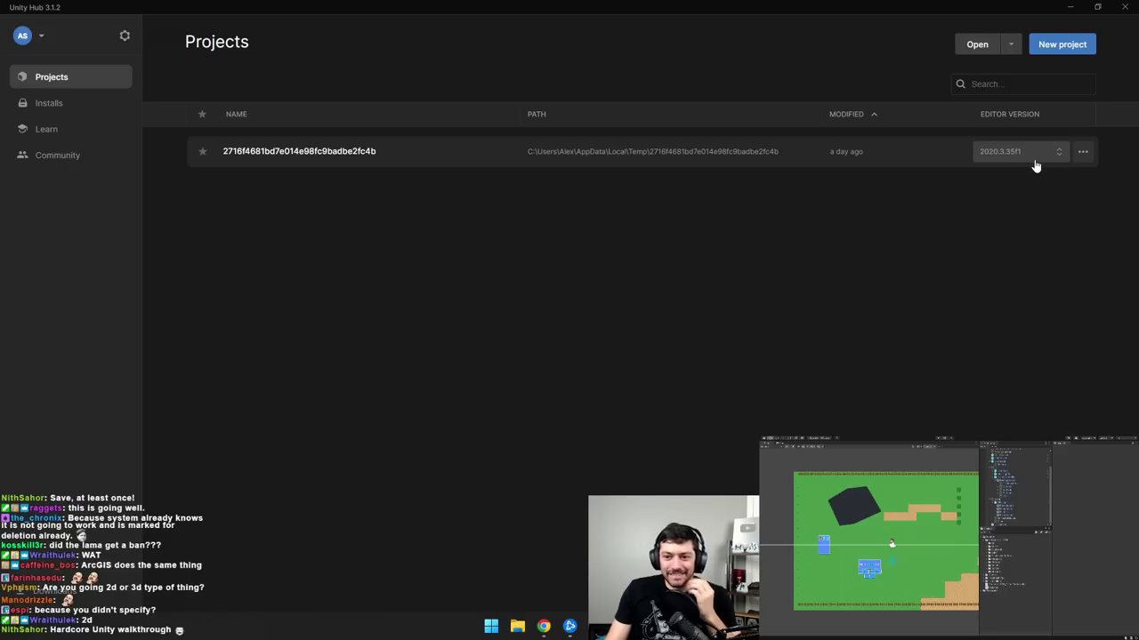
# - Name a new project LlamaRPG, pick the Core 2D (URP) template, and open the Location chooser
pyautogui.click(1065, 49)
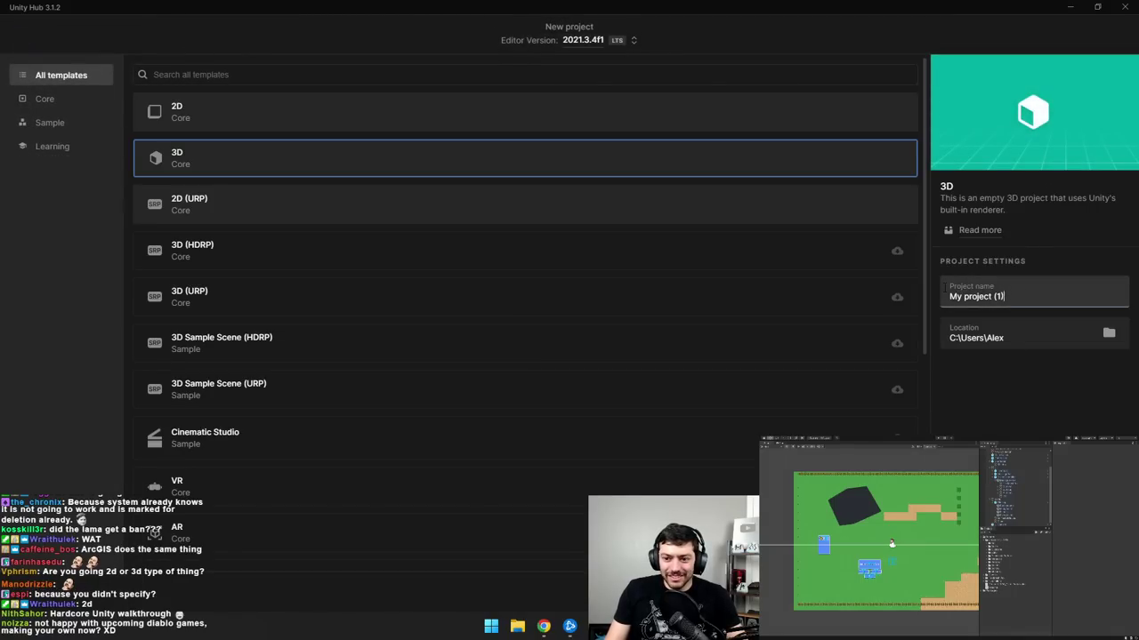
pyautogui.write('LlamaRPG')
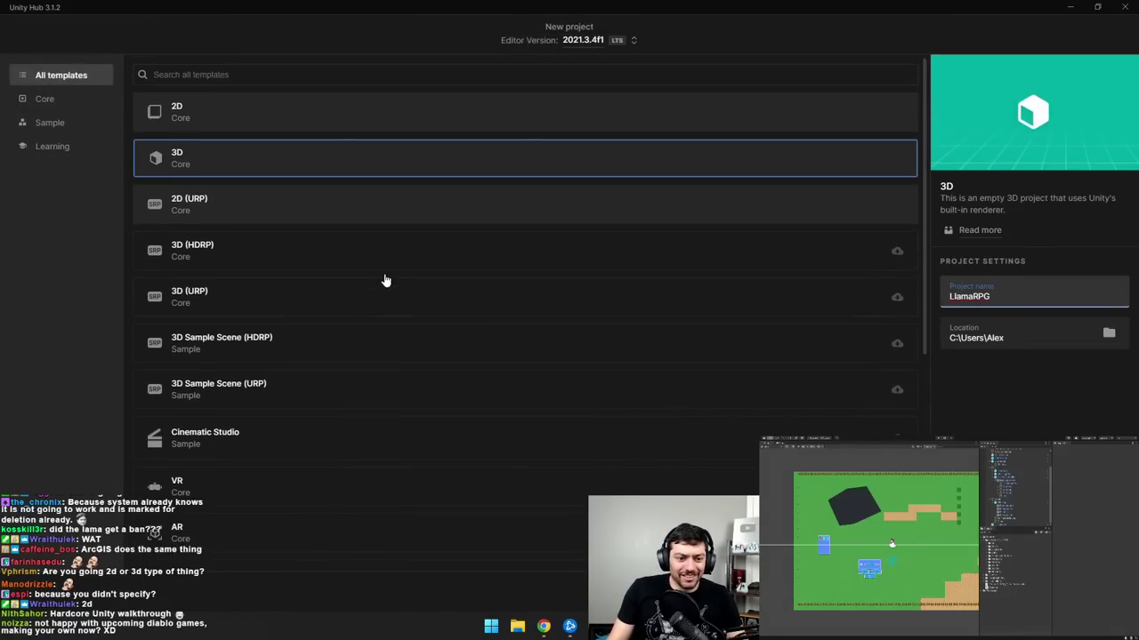
pyautogui.scroll(-5, 386, 282)
pyautogui.scroll(5, 267, 231)
pyautogui.click(52, 146)
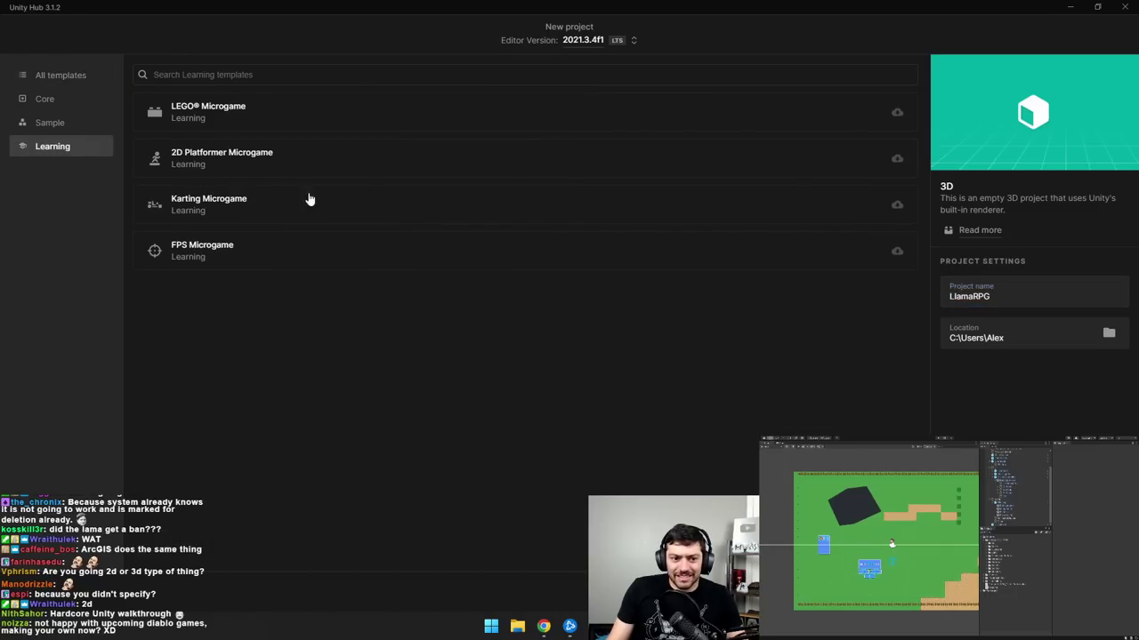
pyautogui.click(76, 124)
pyautogui.click(58, 99)
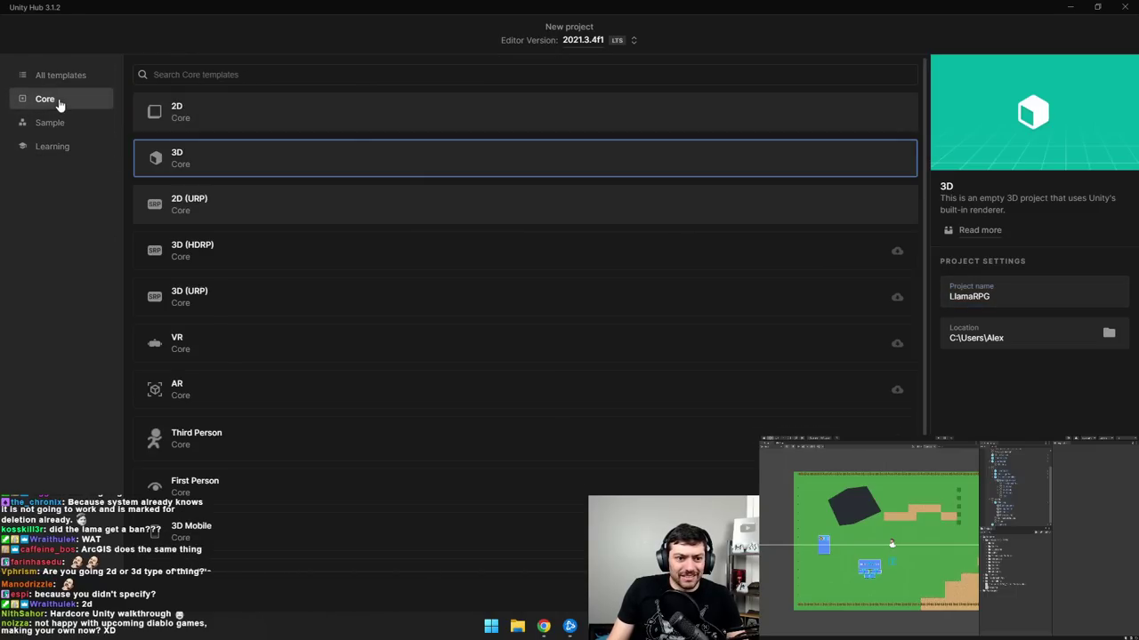
pyautogui.click(178, 202)
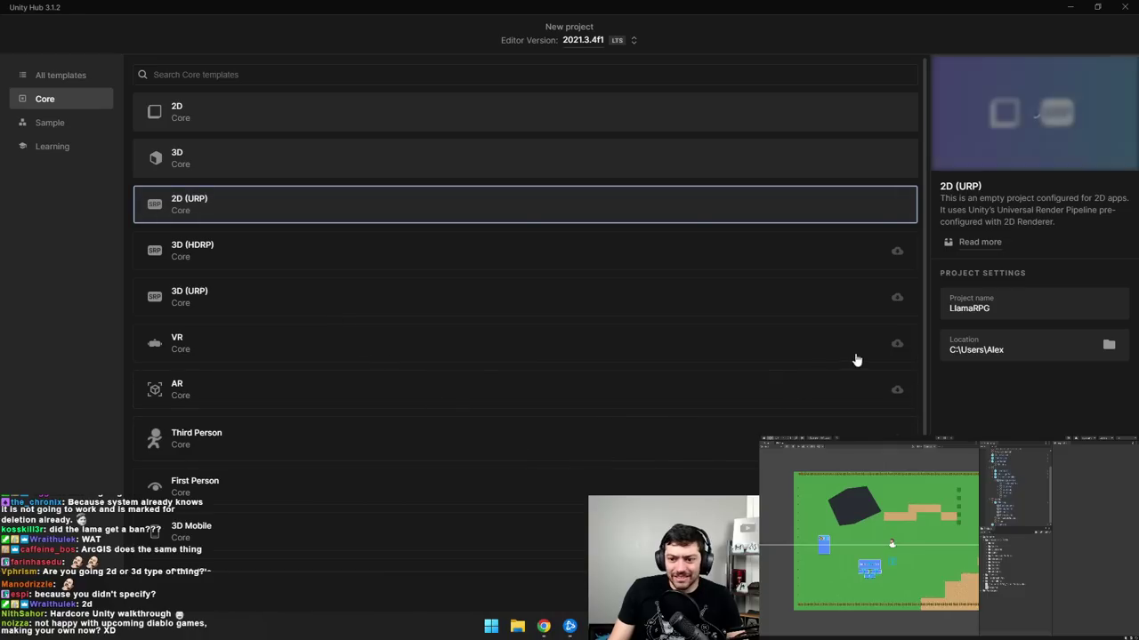
pyautogui.click(1035, 345)
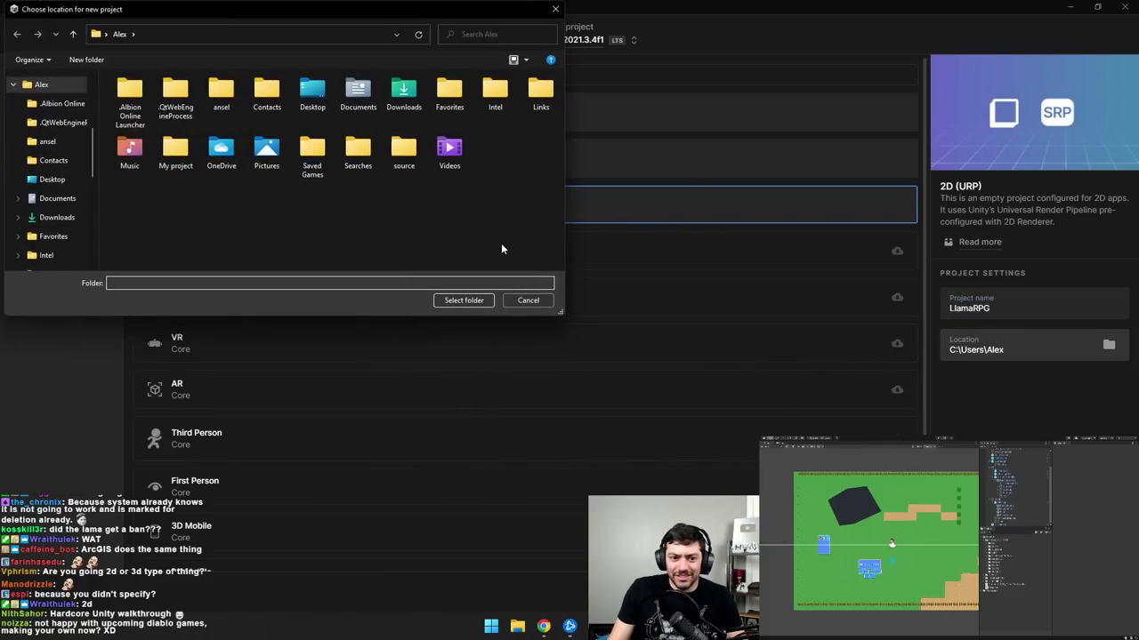
# - Keep the default location, create LlamaRPG on editor 2021.3.4f1, and open its row's ... menu
pyautogui.click(529, 301)
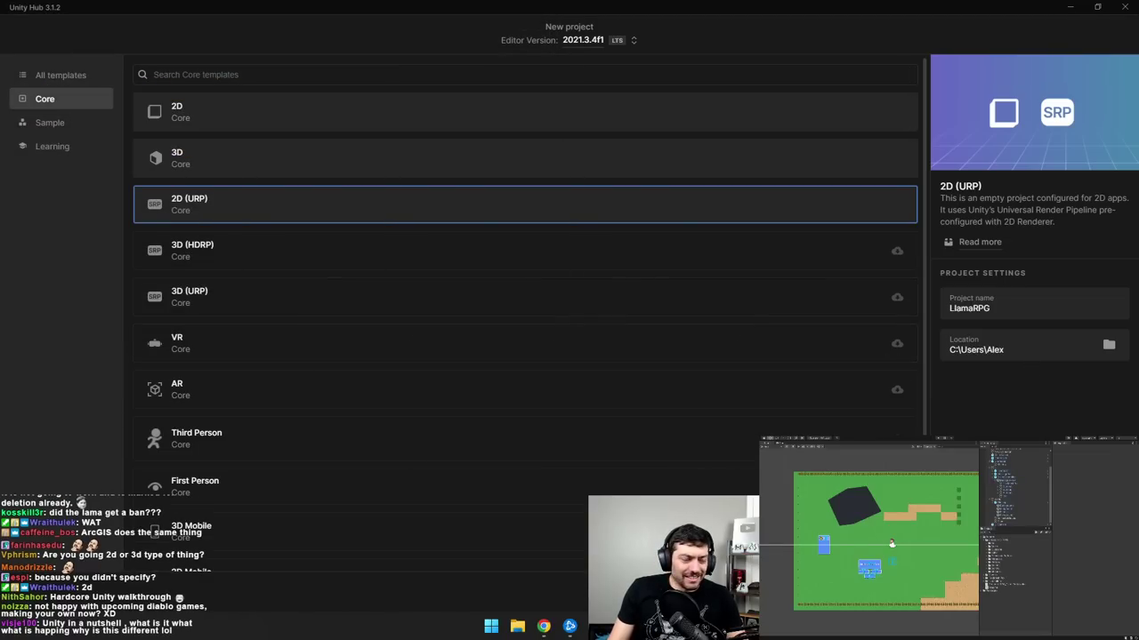
pyautogui.click(1077, 614)
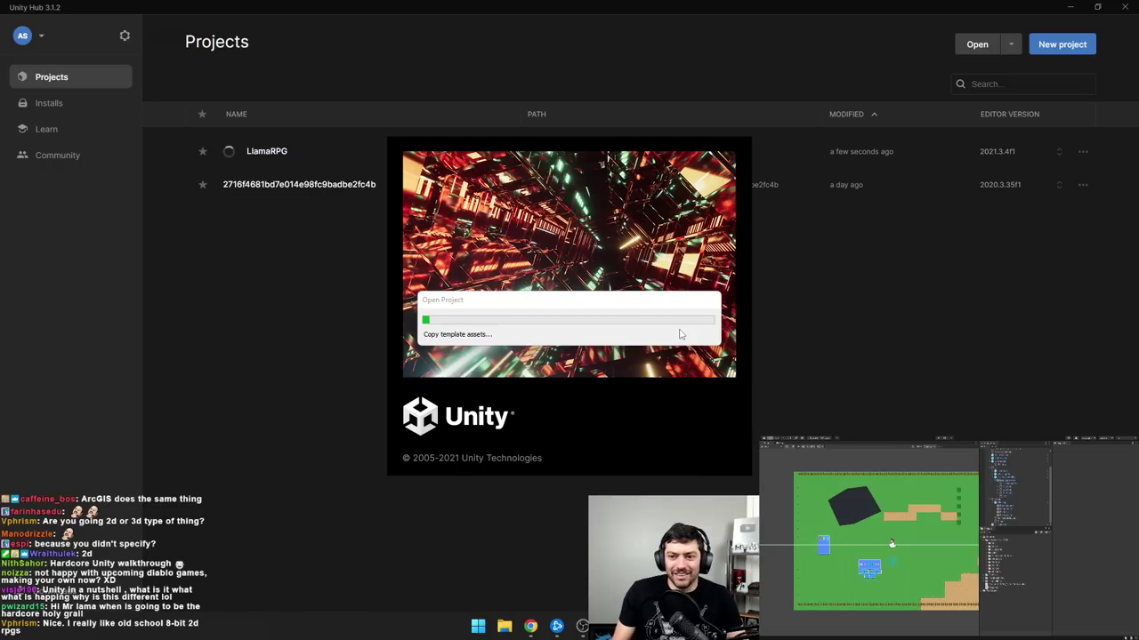
pyautogui.click(1081, 151)
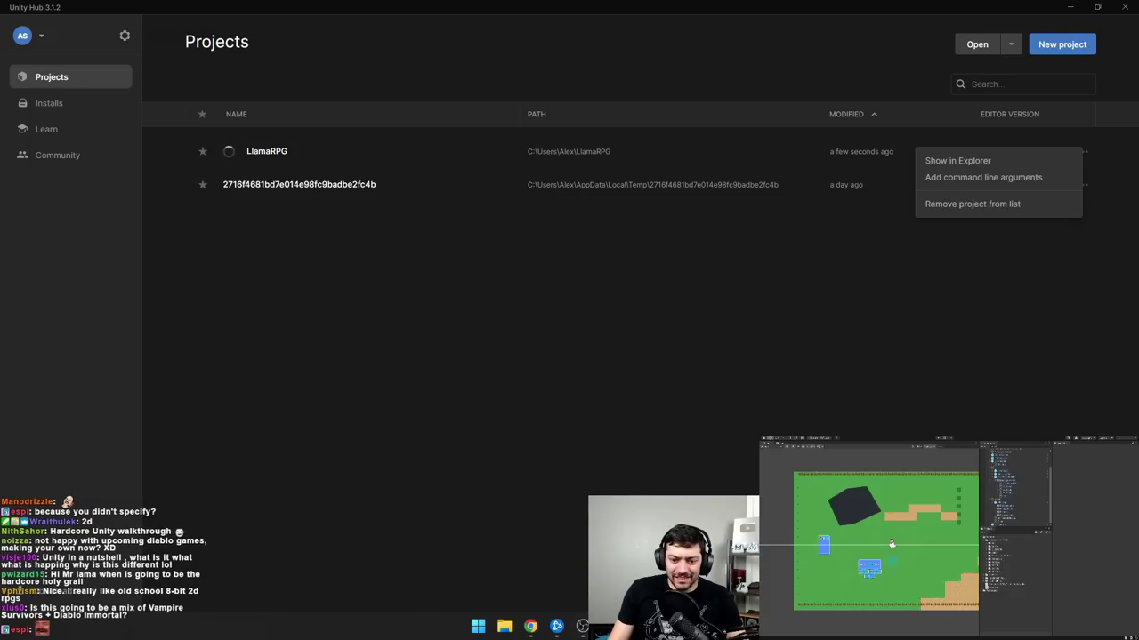
# - Remove LlamaRPG from the Unity Hub project list
pyautogui.click(1005, 246)
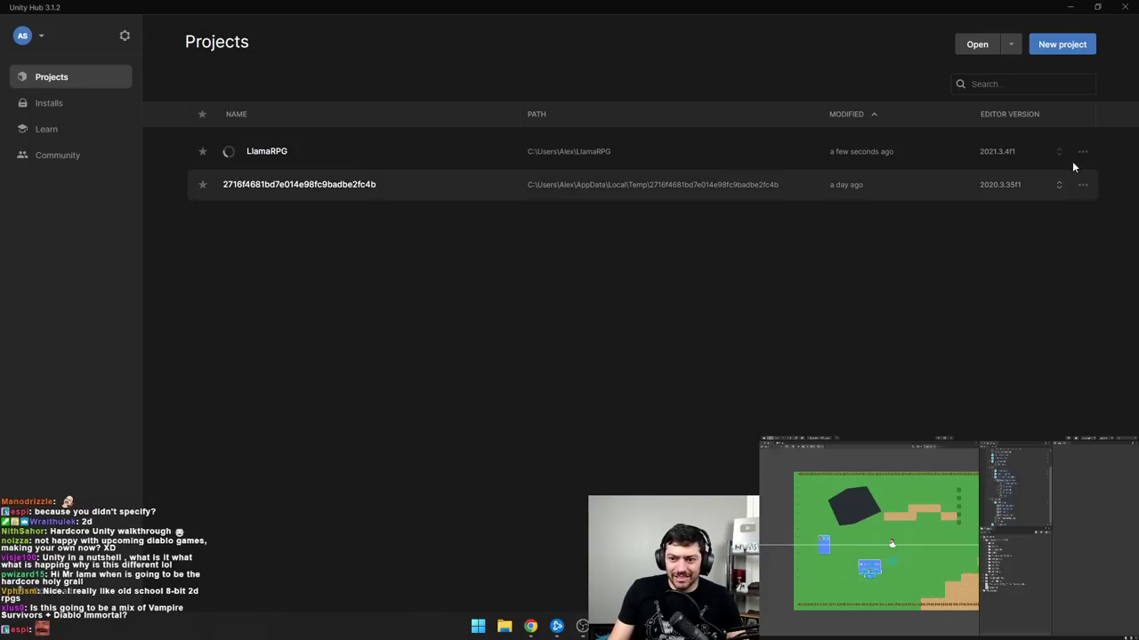
pyautogui.click(1083, 151)
pyautogui.click(996, 207)
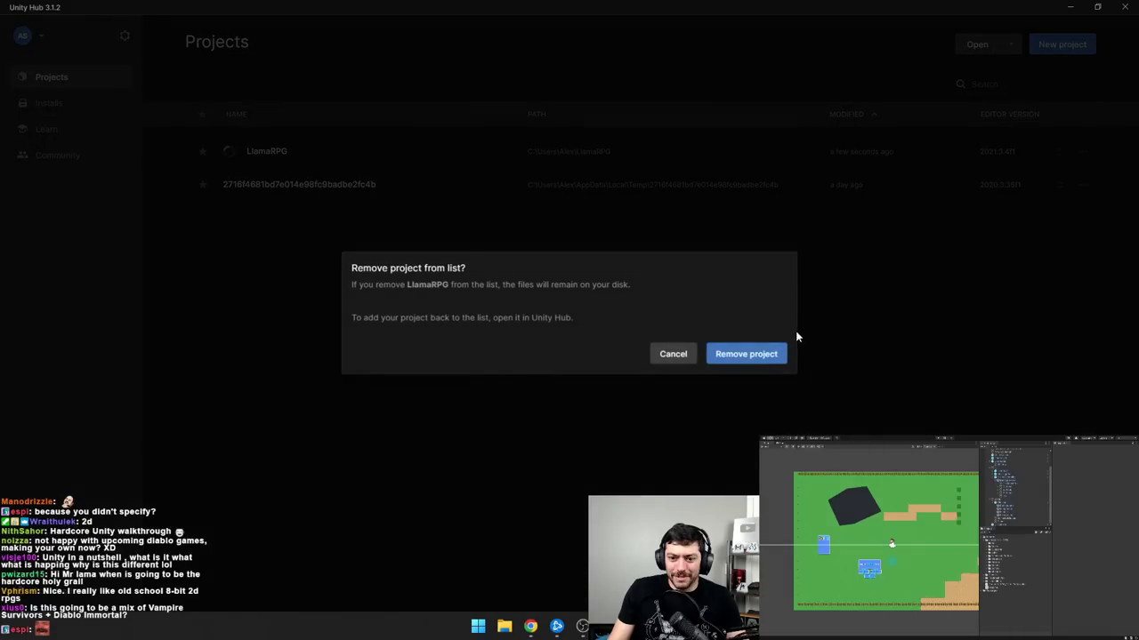
pyautogui.click(751, 356)
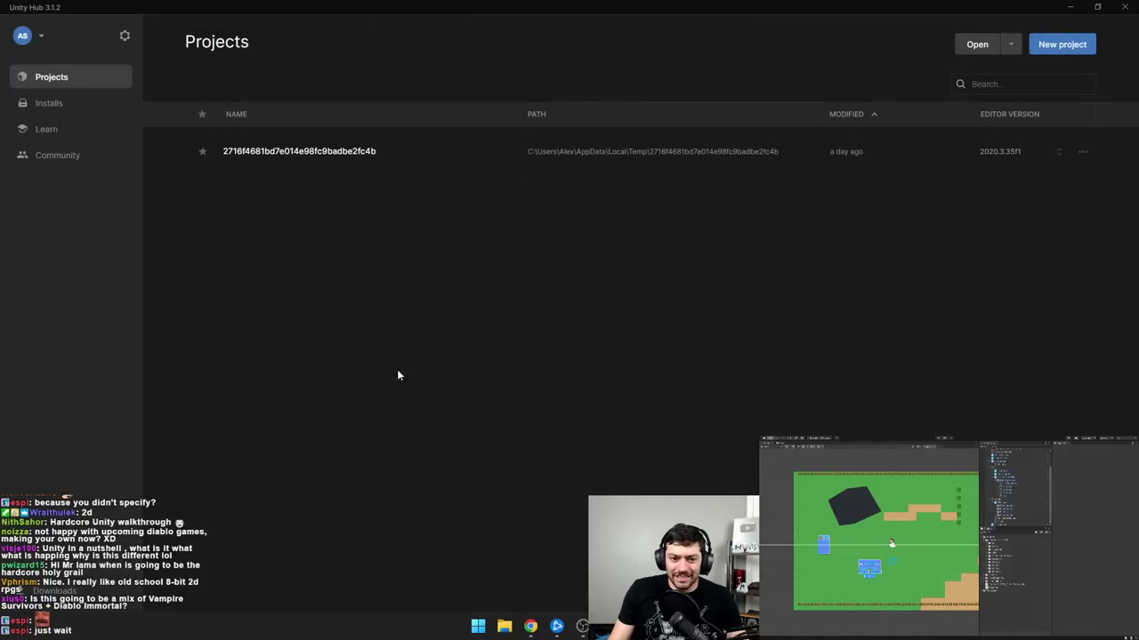
# - Start a new project named LlamaRPG using editor version 2020.3.35f1
pyautogui.click(1053, 48)
pyautogui.click(329, 204)
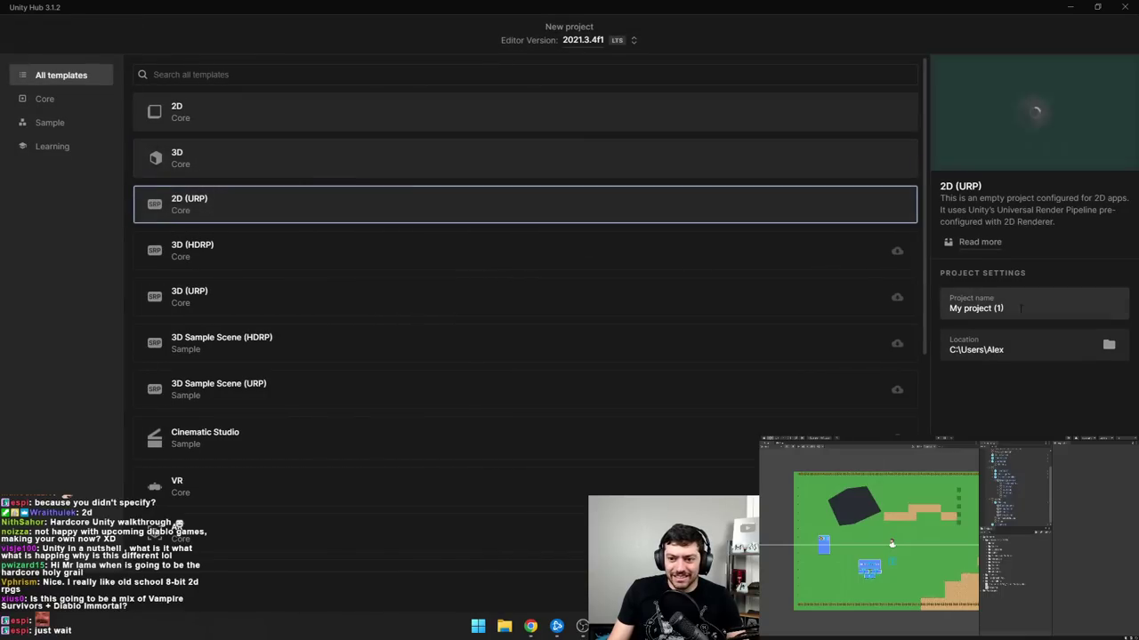
pyautogui.write('LlamaRPG')
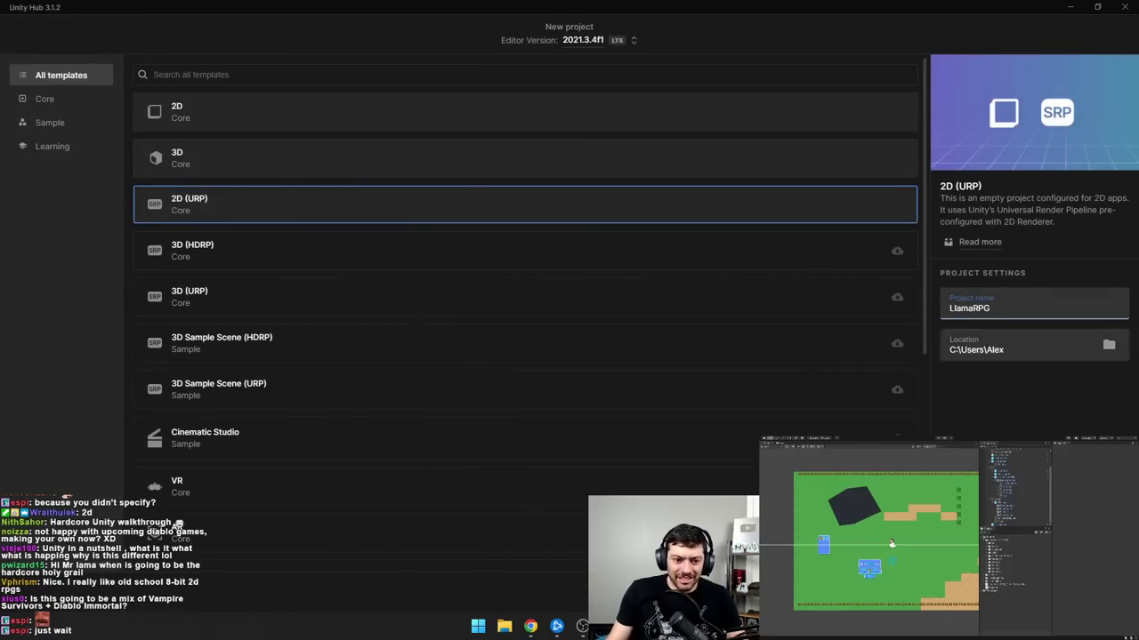
pyautogui.click(1069, 421)
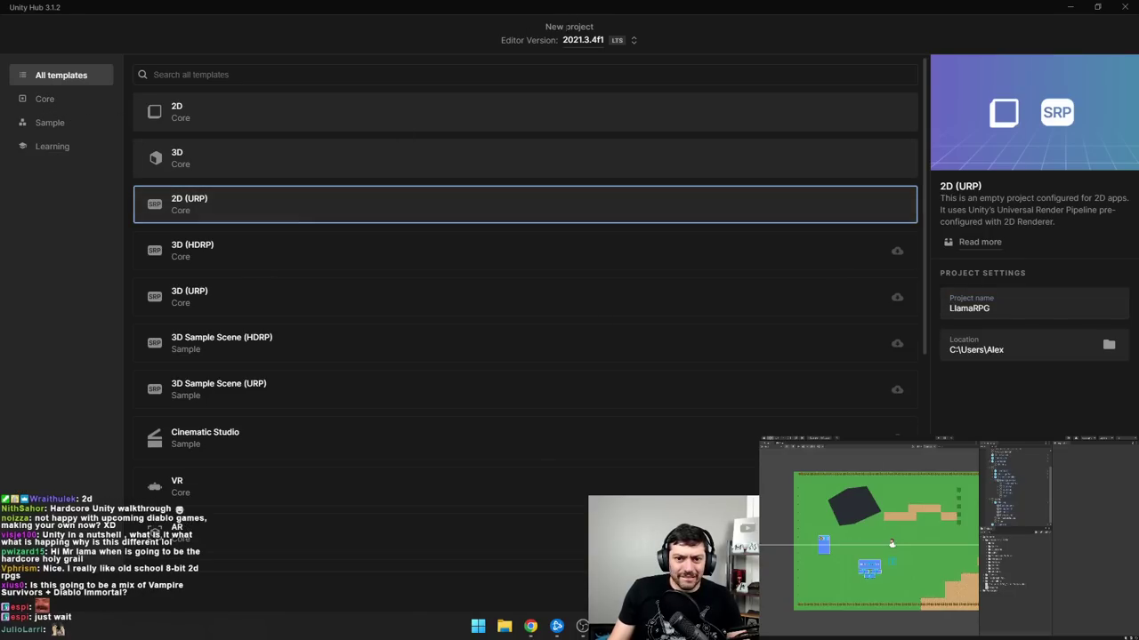
pyautogui.click(597, 40)
pyautogui.click(529, 124)
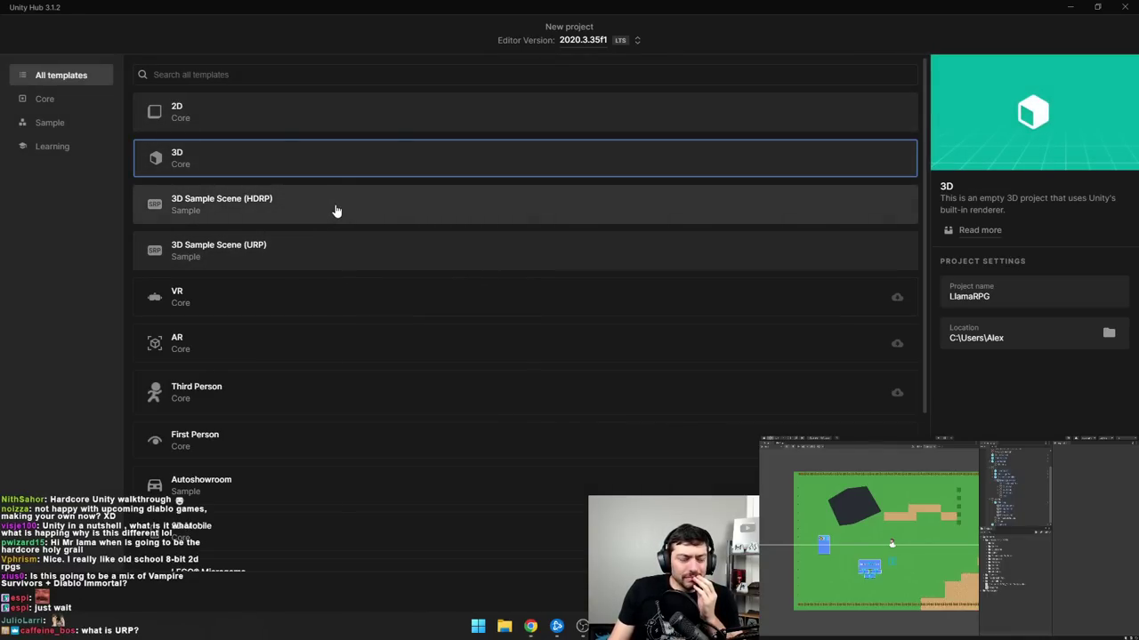
# - Preview the 3D Sample Scene (URP) template, then choose the plain 2D template
pyautogui.scroll(-3, 336, 211)
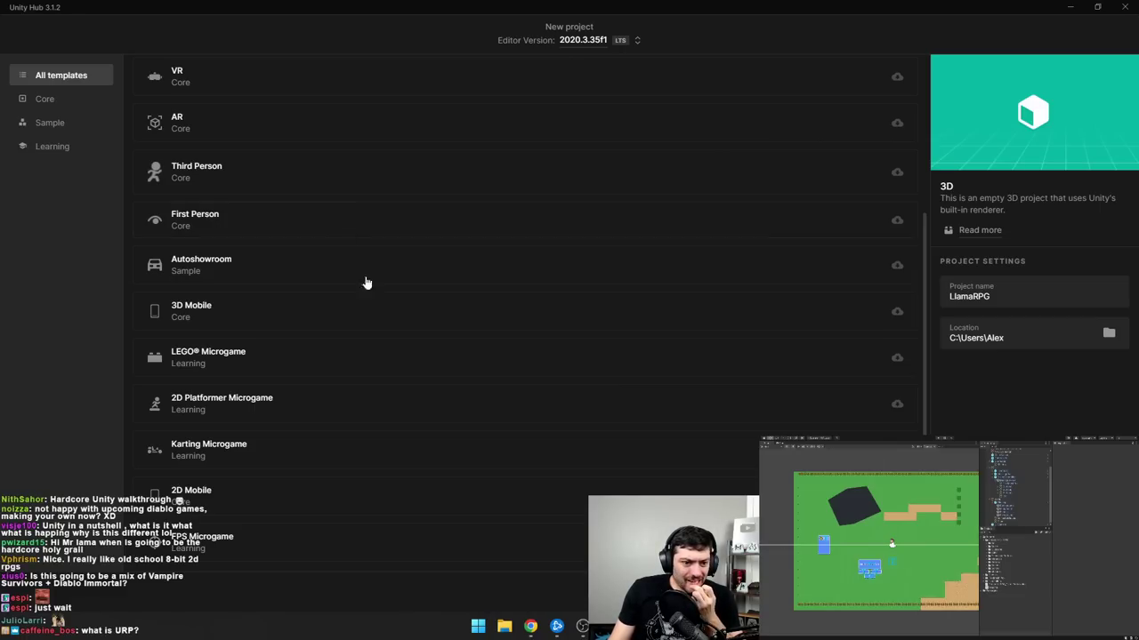
pyautogui.scroll(1, 378, 369)
pyautogui.scroll(2, 377, 369)
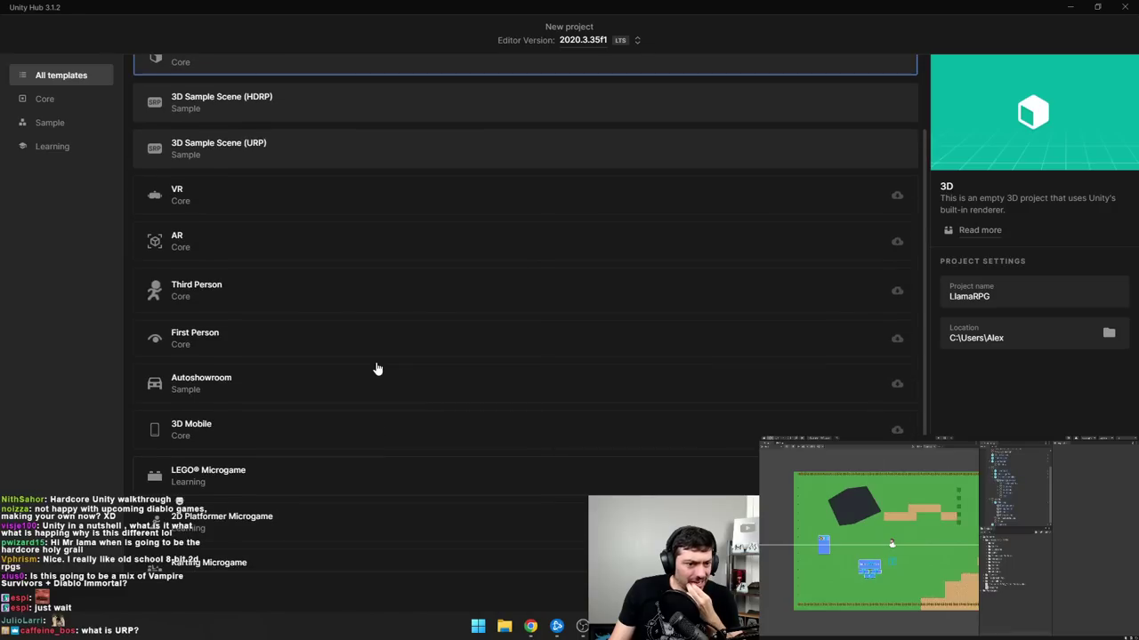
pyautogui.scroll(2, 378, 368)
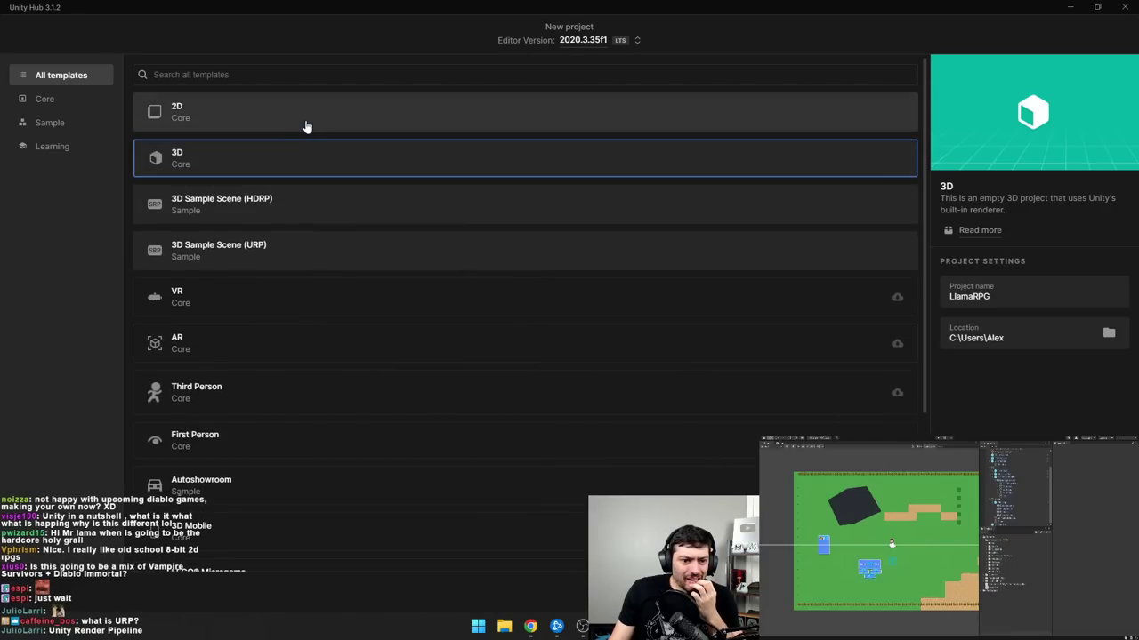
pyautogui.click(300, 254)
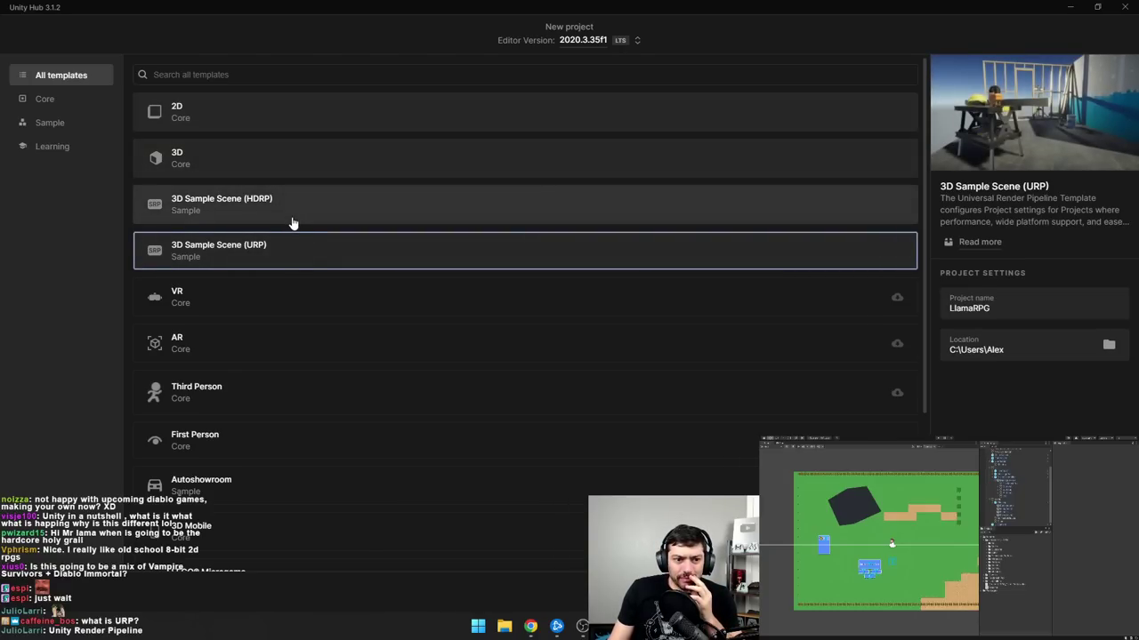
pyautogui.click(312, 121)
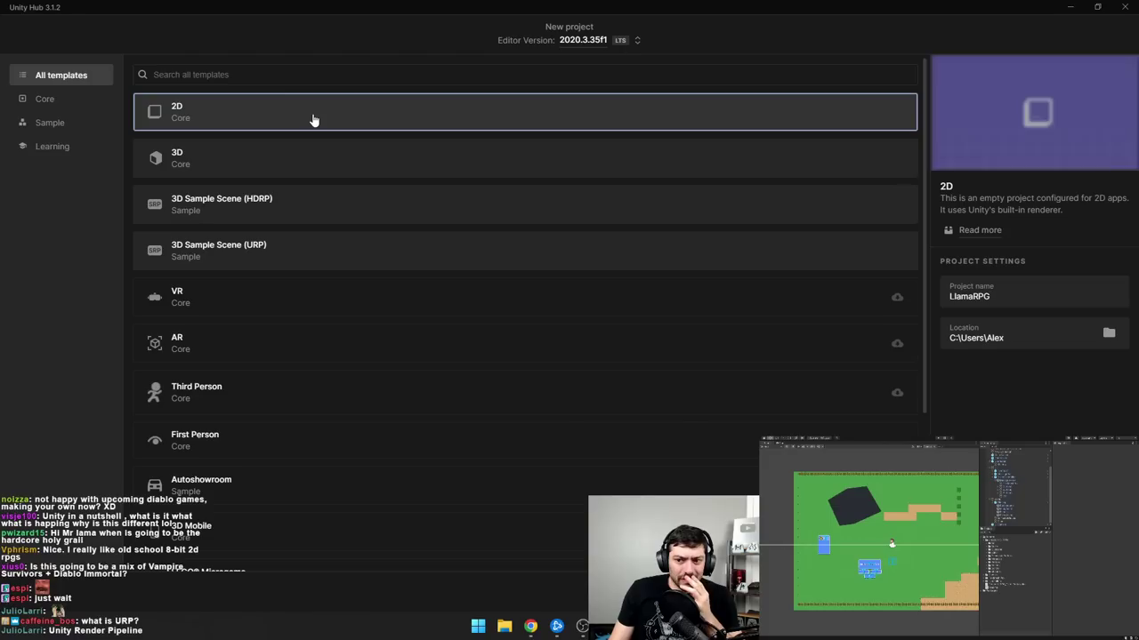
# - Browse the template list under the Core, Sample and Learning categories
pyautogui.scroll(-1, 340, 183)
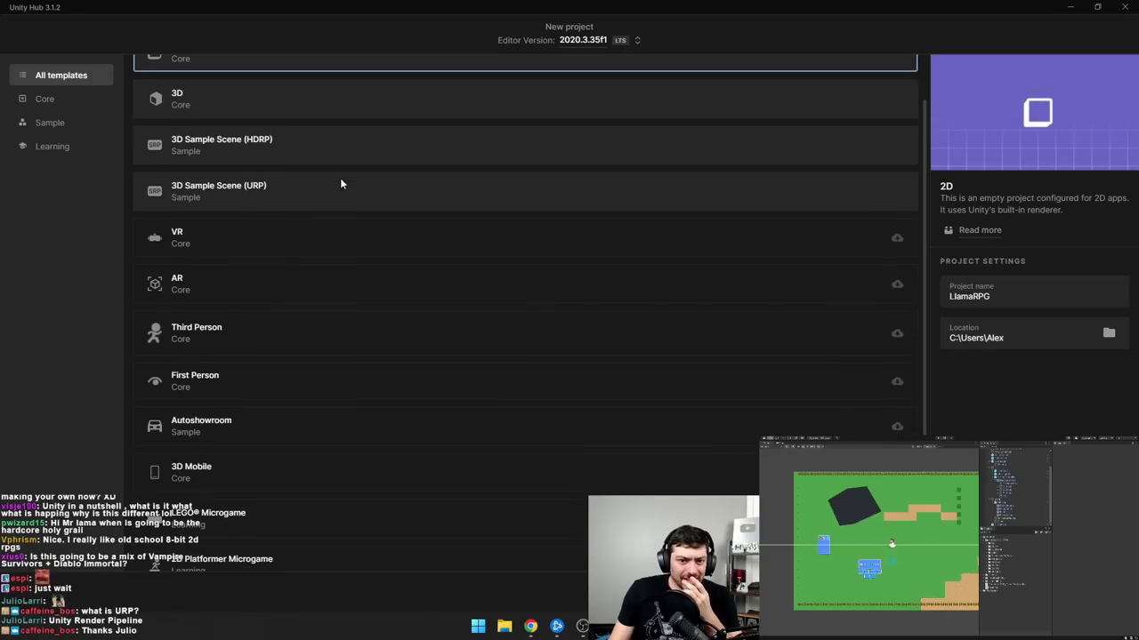
pyautogui.scroll(-2, 340, 183)
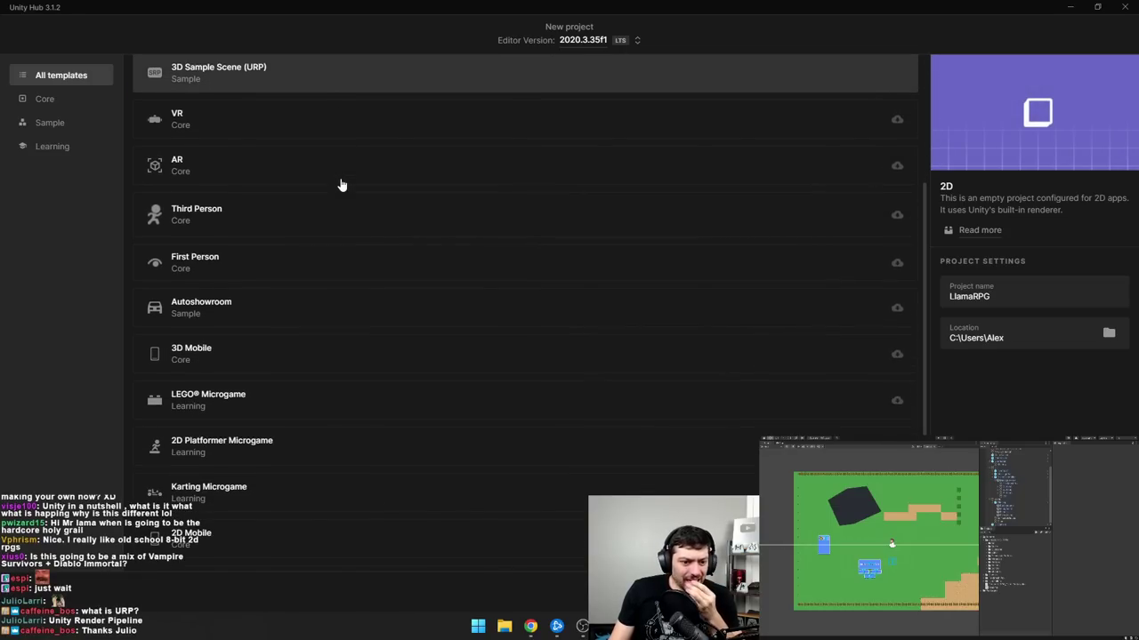
pyautogui.scroll(-1, 341, 184)
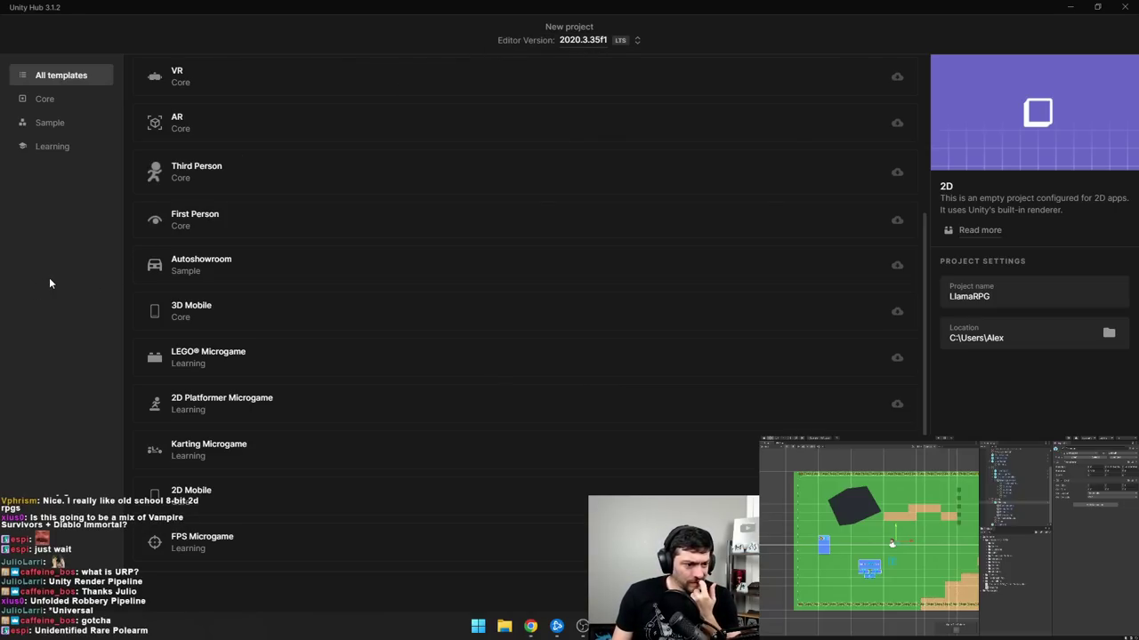
pyautogui.scroll(3, 323, 310)
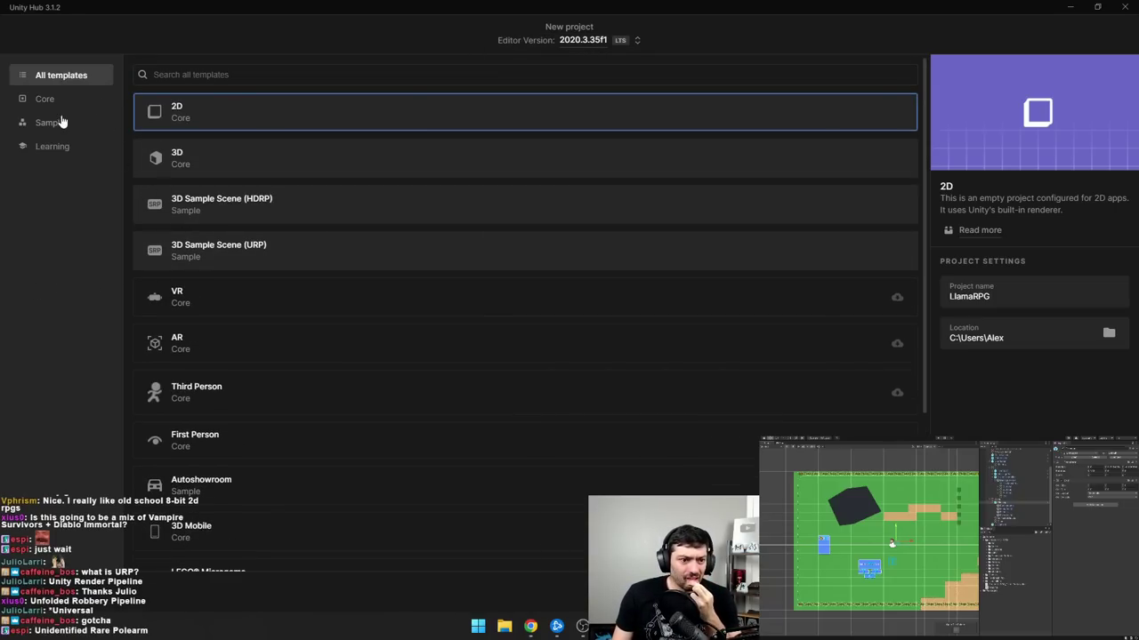
pyautogui.click(63, 105)
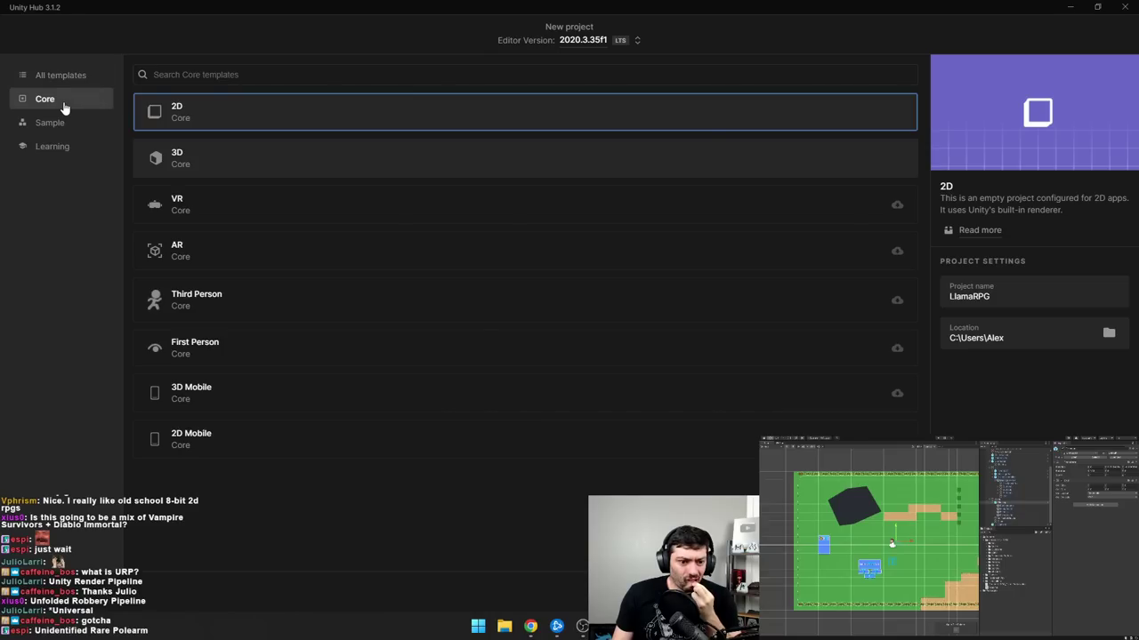
pyautogui.click(64, 121)
pyautogui.click(63, 147)
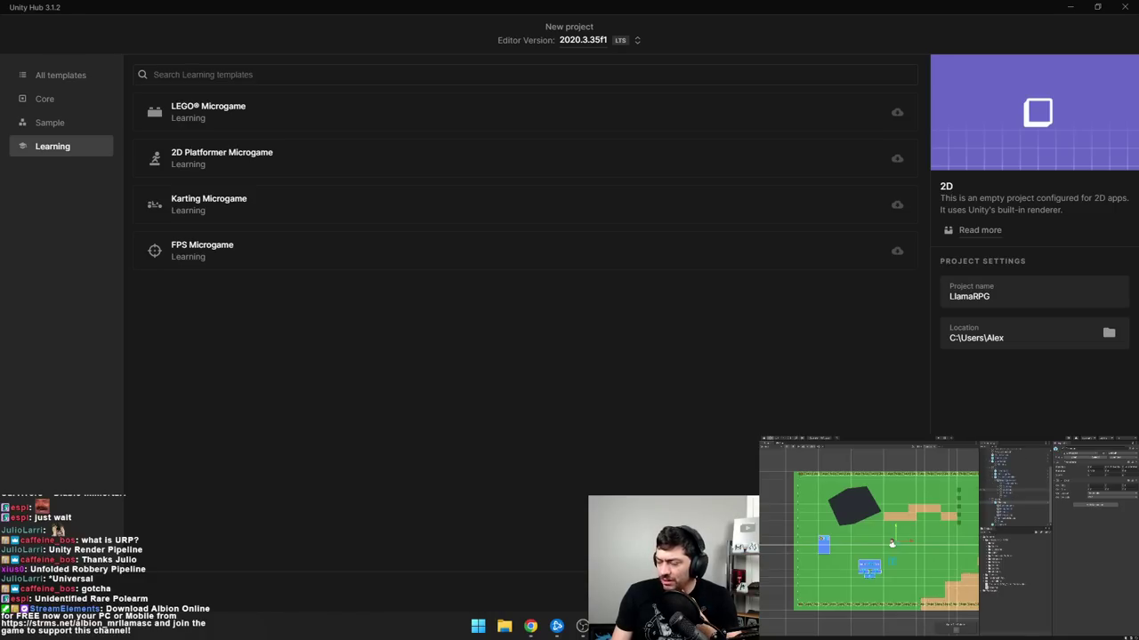
# - Create the LlamaRPG project from the 2D (URP) template on editor 2021.3.4f1
pyautogui.click(594, 44)
pyautogui.click(549, 105)
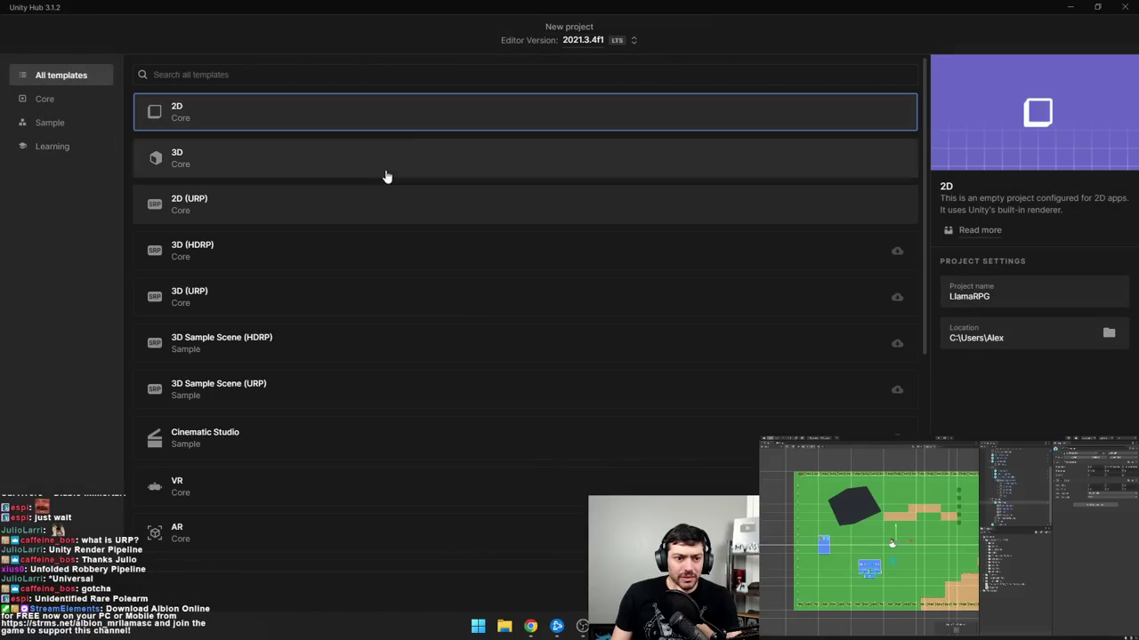
pyautogui.click(359, 208)
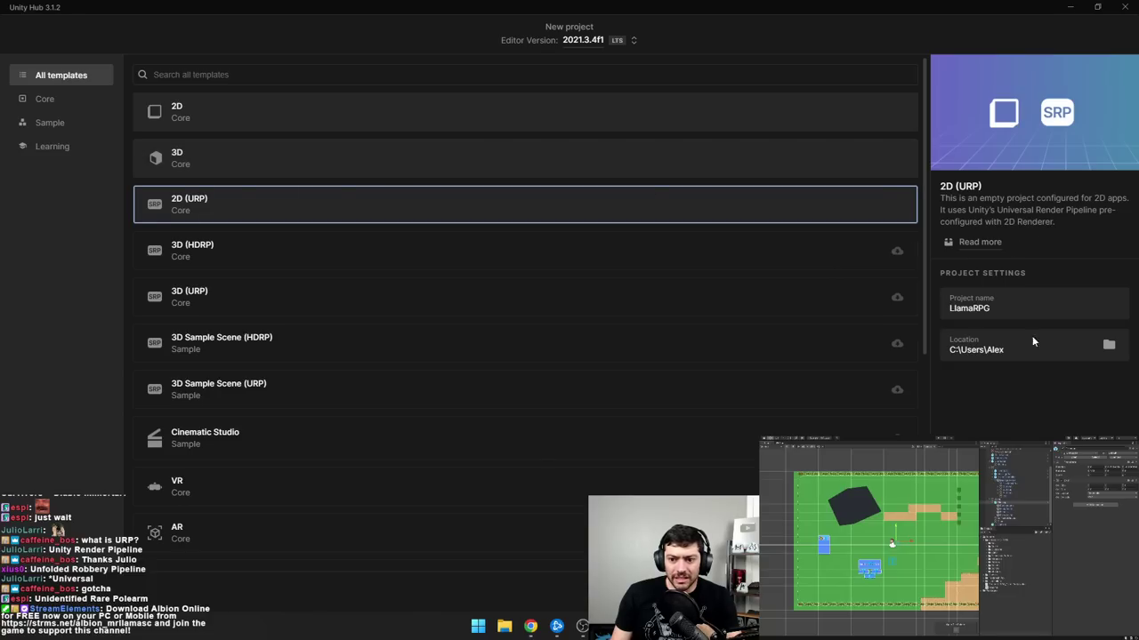
pyautogui.click(1063, 619)
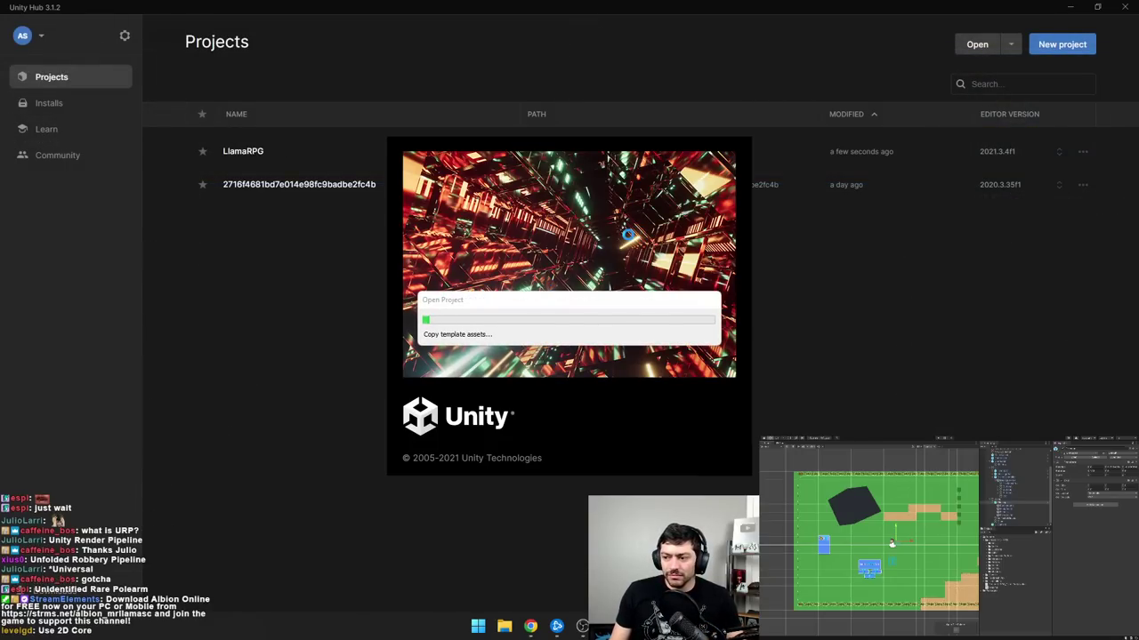
# - Bring the YouTube tutorial video to the front to check its progress
pyautogui.press('super+Tab')
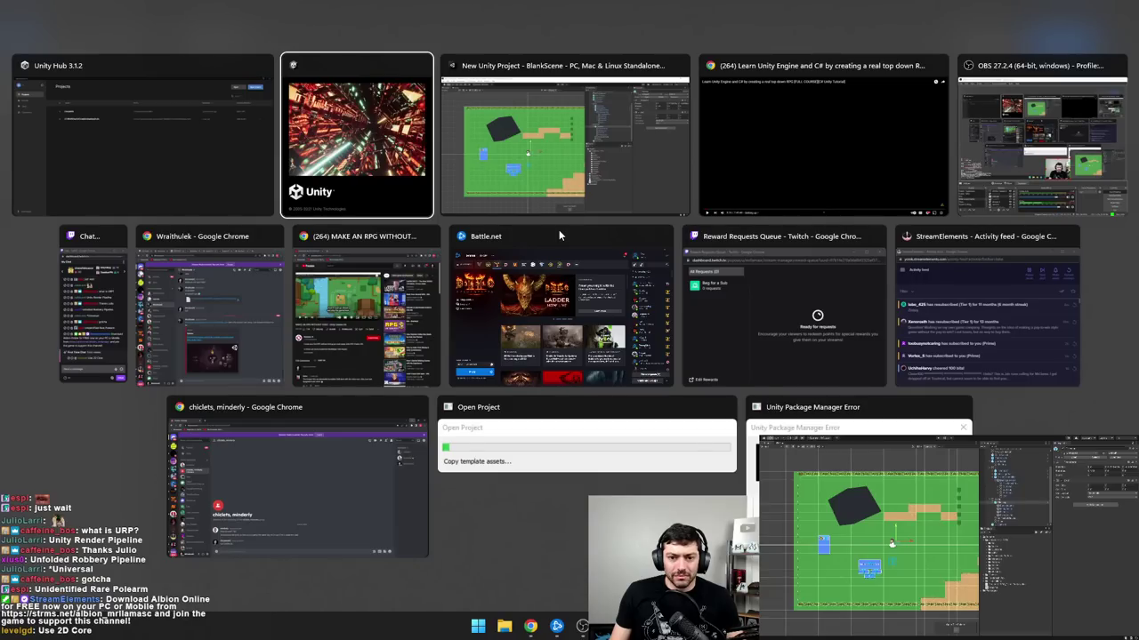
pyautogui.press('Right')
pyautogui.press('Right')
pyautogui.press('Return')
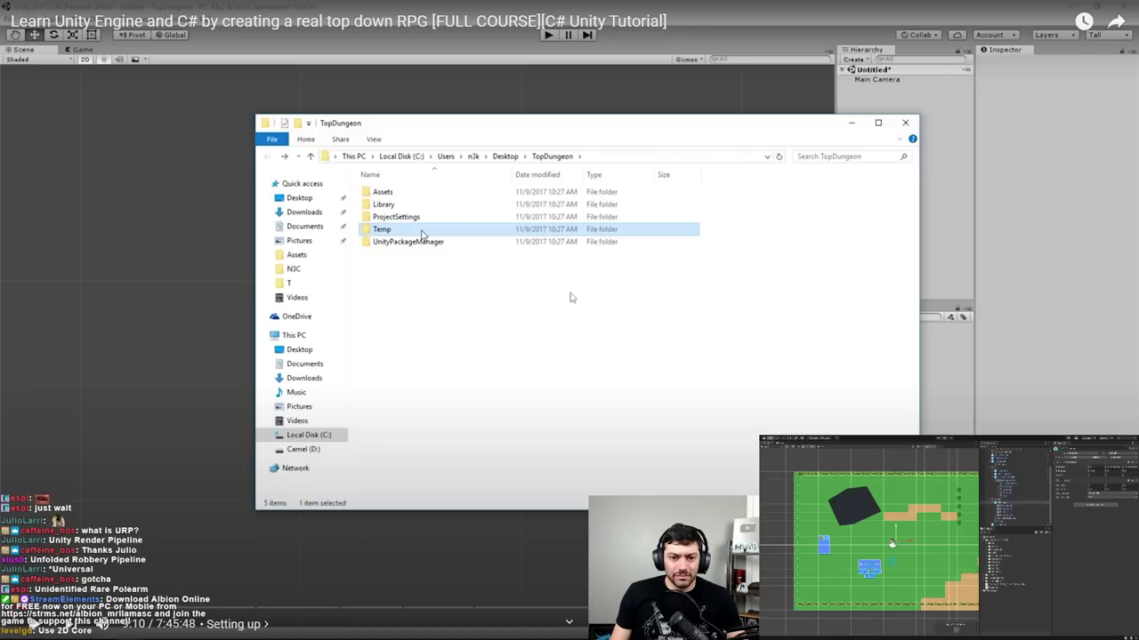
# - Return to Unity Hub and bring up the Unity Package Manager error window
pyautogui.hotkey('alt', 'Tab')
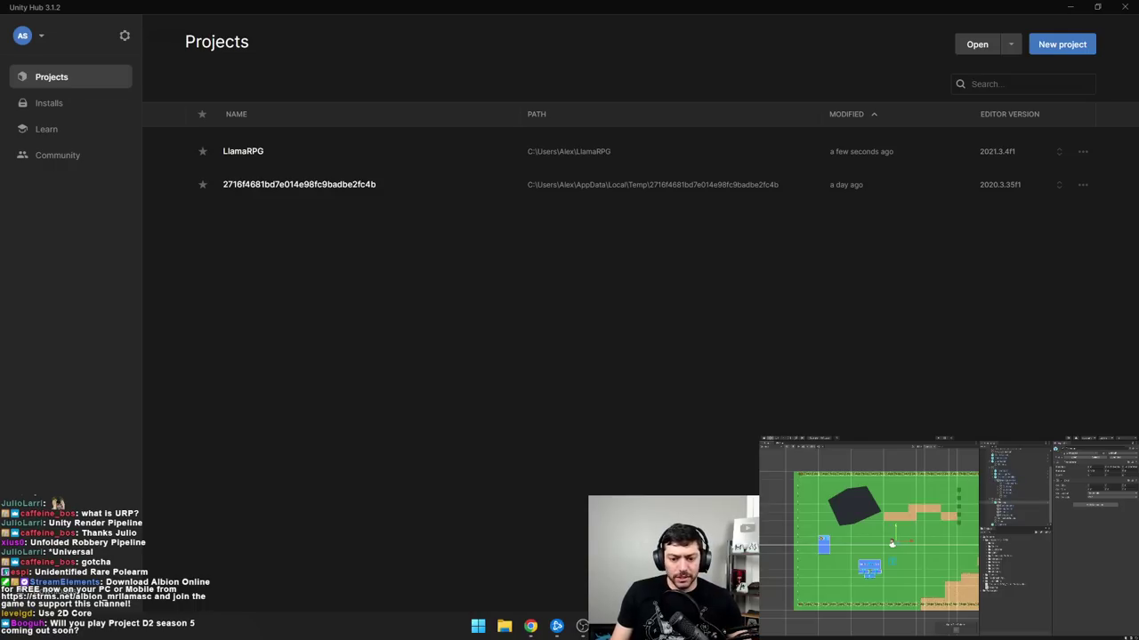
pyautogui.moveTo(609, 627)
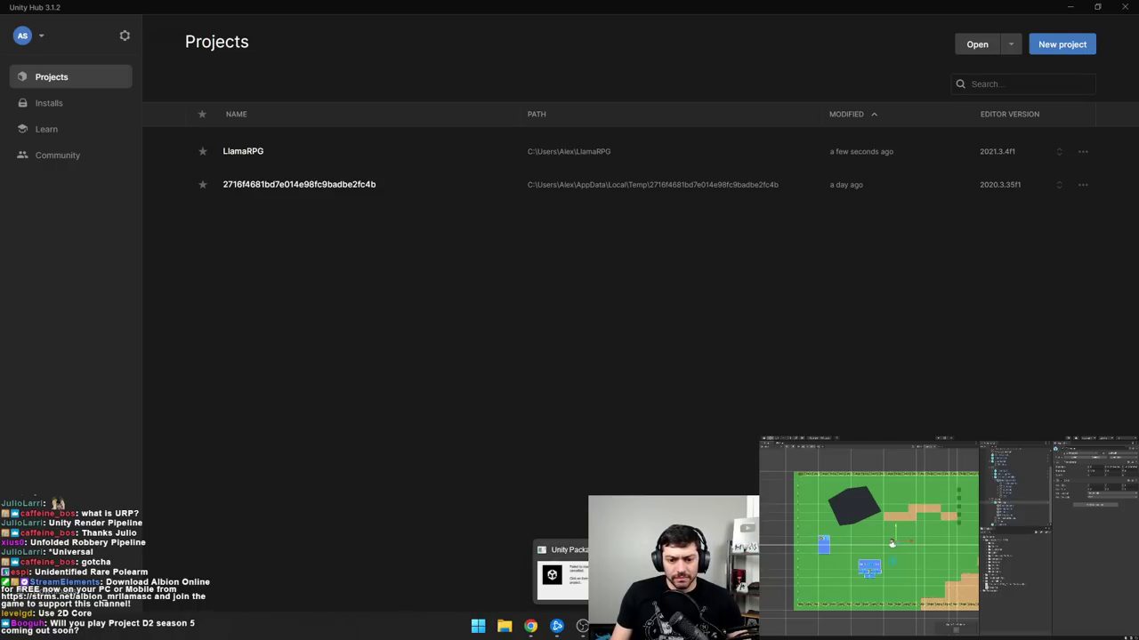
pyautogui.click(560, 574)
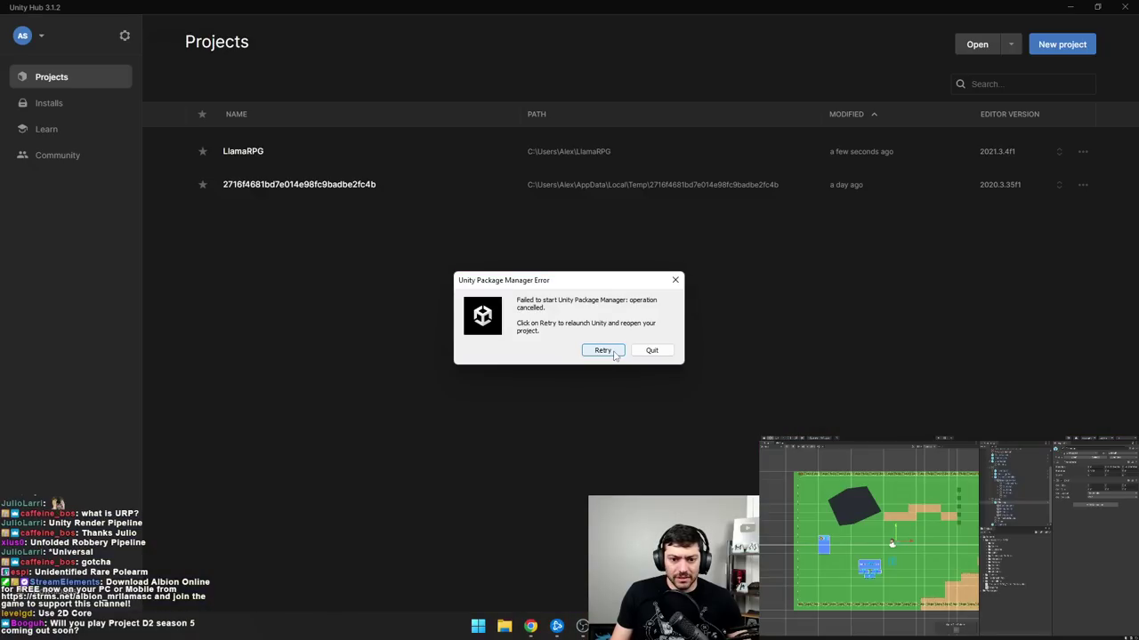
# - Quit the Unity Package Manager error so LlamaRPG finishes opening
pyautogui.click(653, 351)
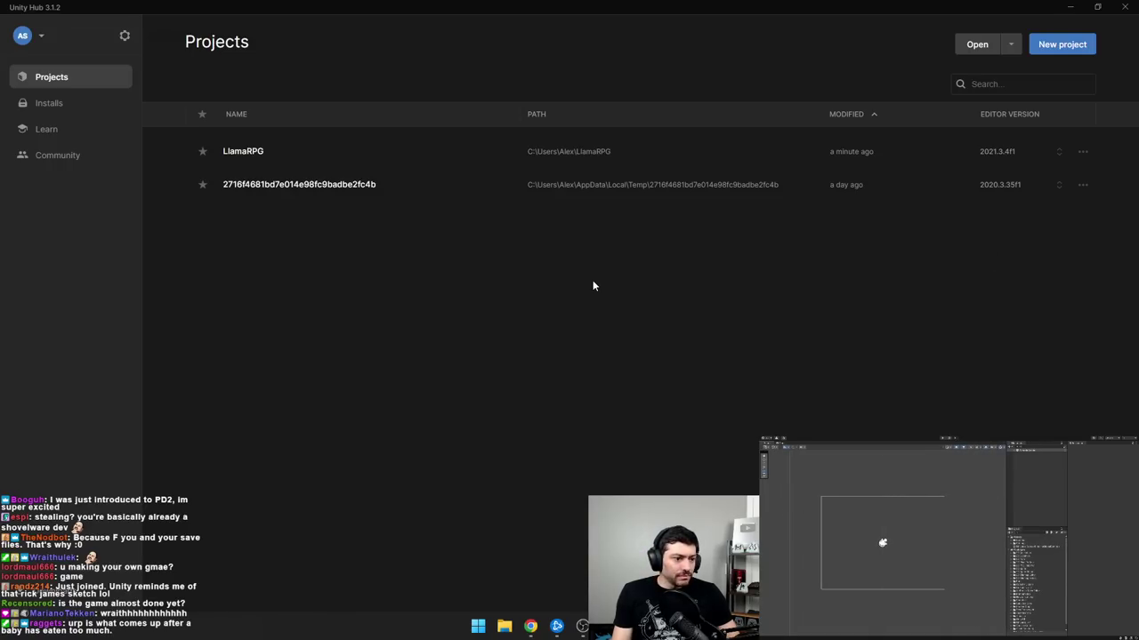
# - Open File Explorer on the second monitor, then switch back to the tutorial video
pyautogui.click(504, 627)
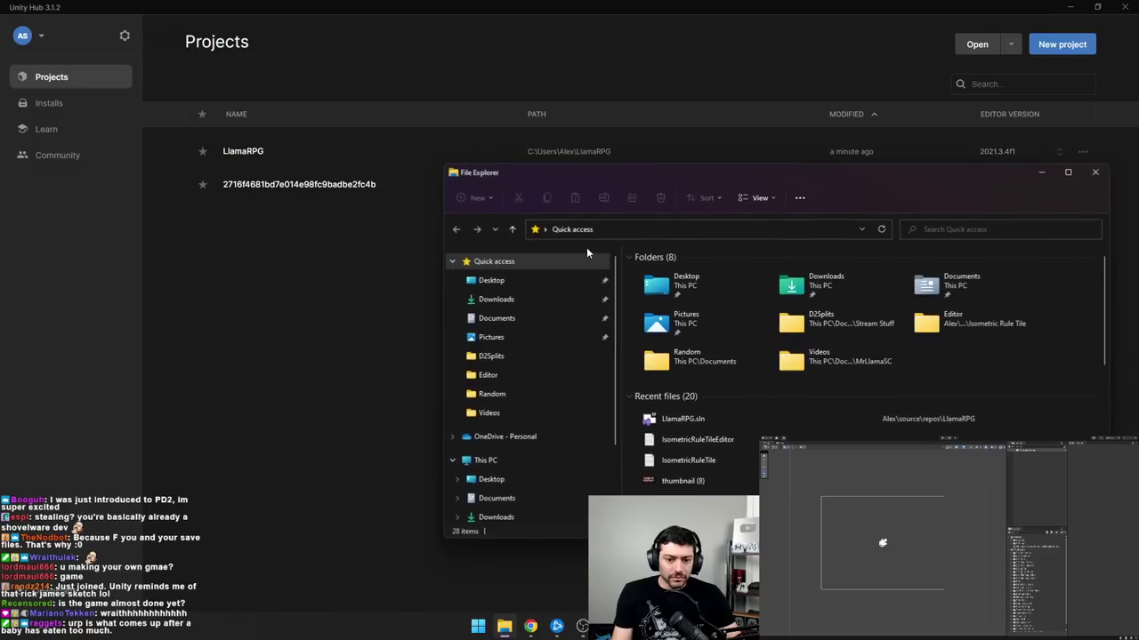
pyautogui.moveTo(612, 180); pyautogui.dragTo(1137, 187)
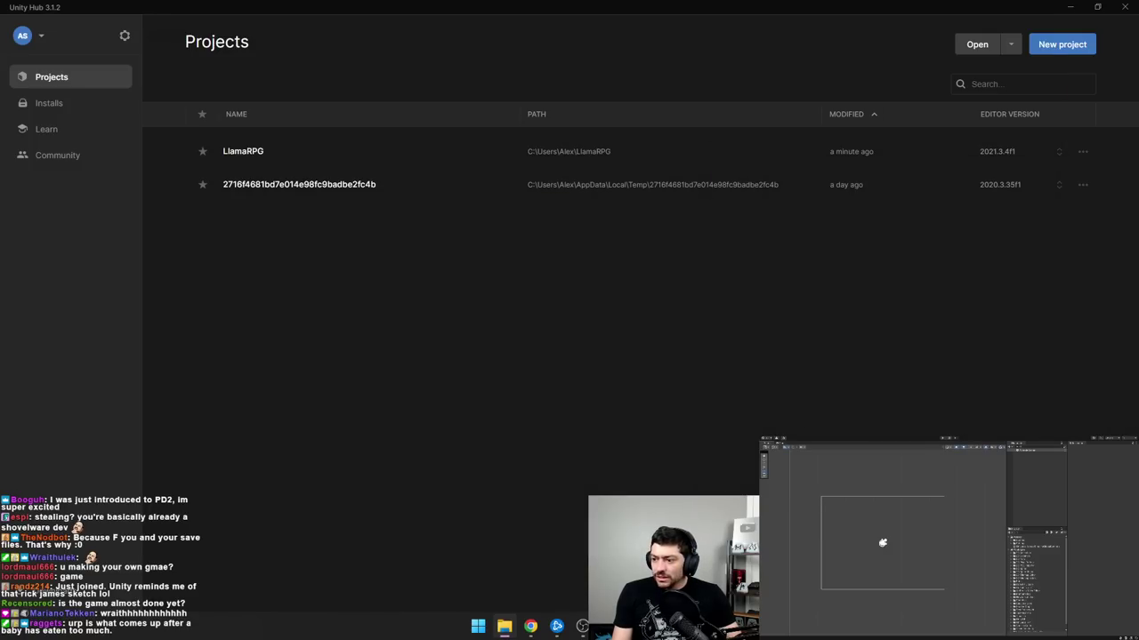
pyautogui.press('super+Tab')
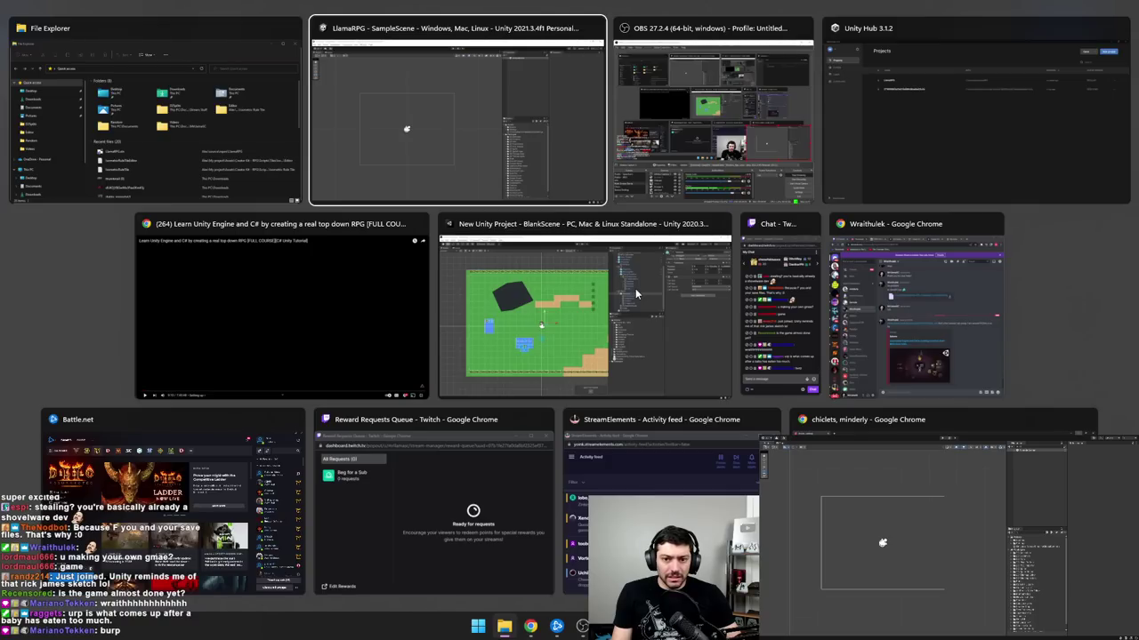
pyautogui.press('Right')
pyautogui.press('Right')
pyautogui.press('Right')
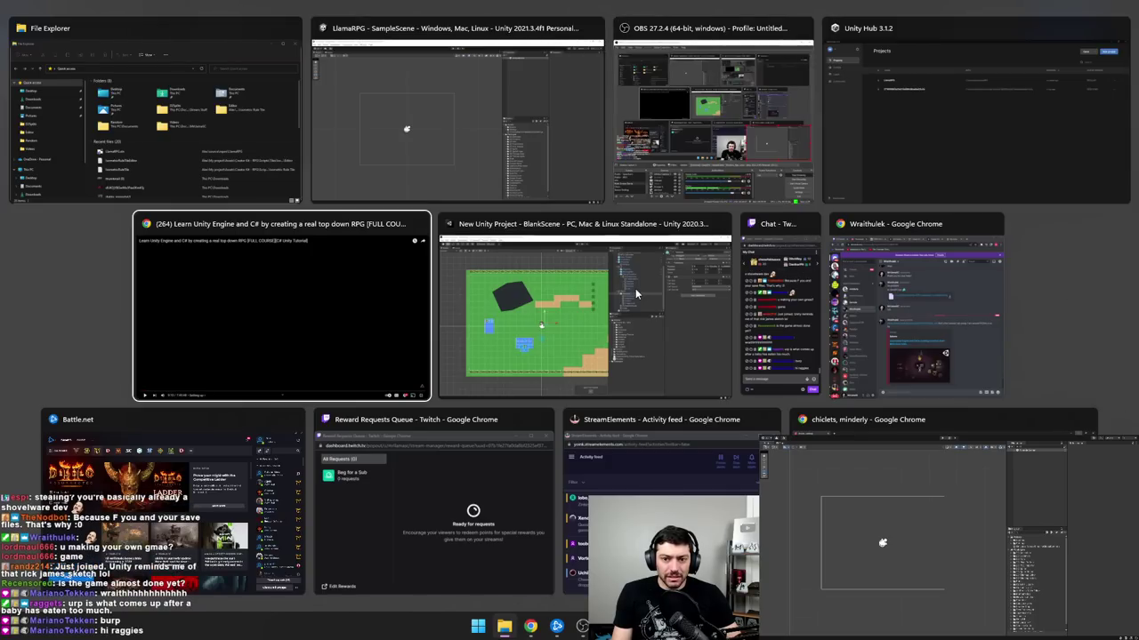
pyautogui.press('Return')
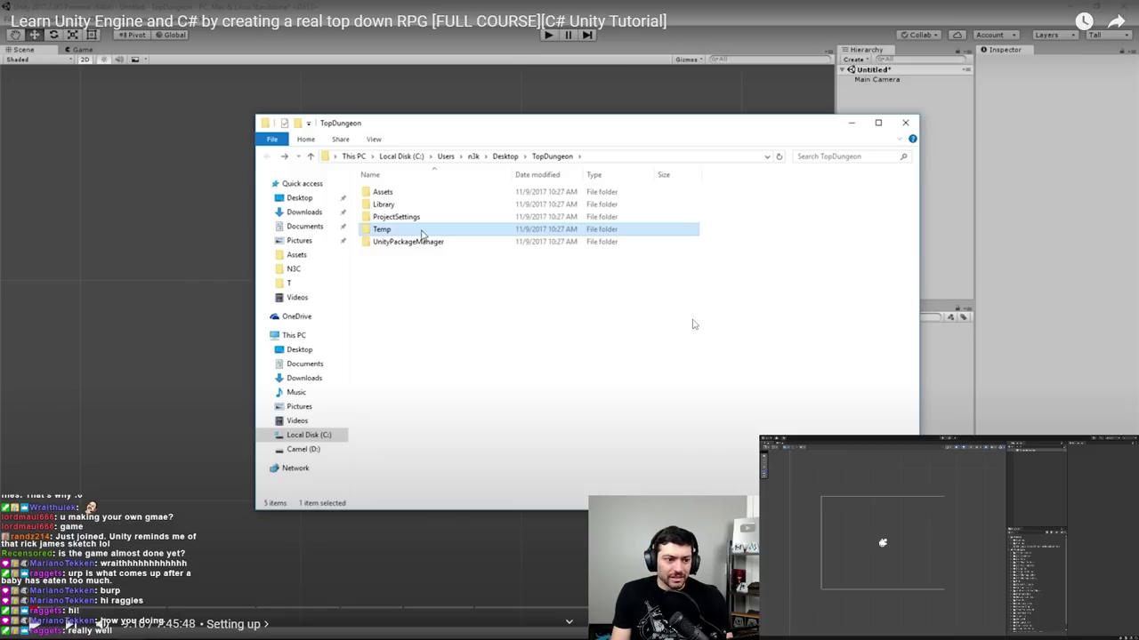
# - Browse LlamaRPG's Temp, ProcessJobs and Library folders, returning to the project folder
pyautogui.doubleClick(450, 218)
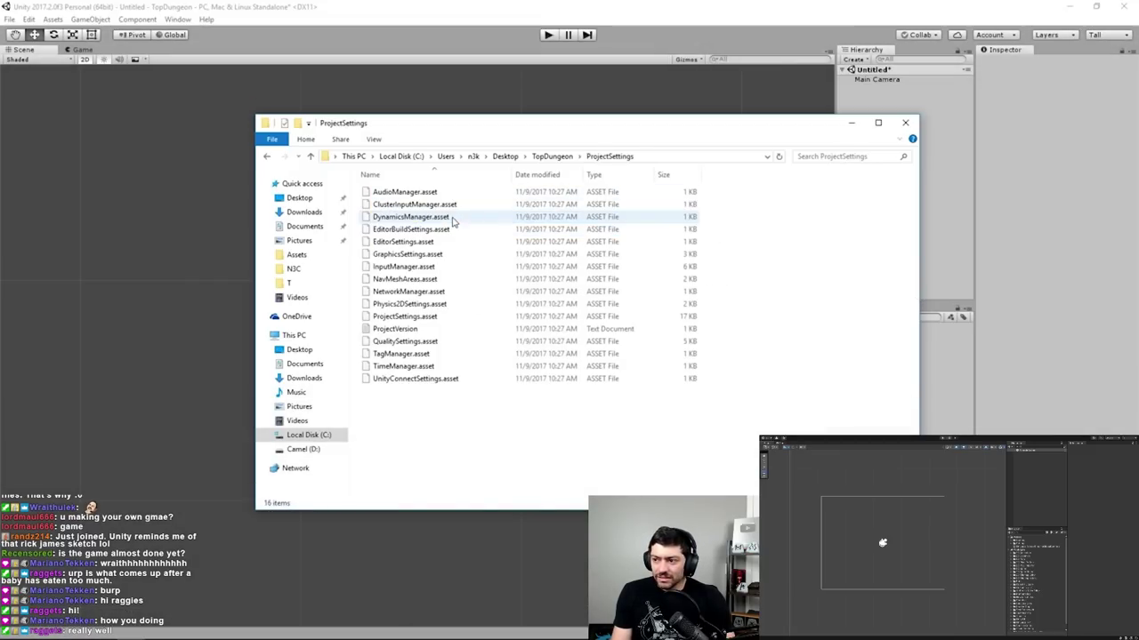
pyautogui.hotkey('alt', 'Tab')
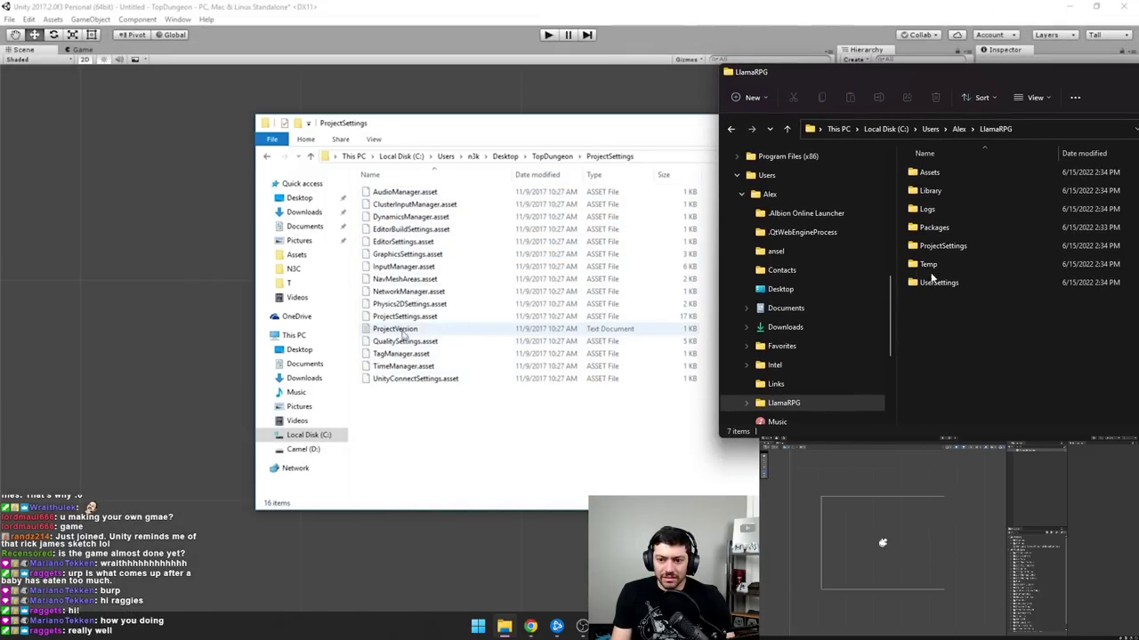
pyautogui.doubleClick(930, 264)
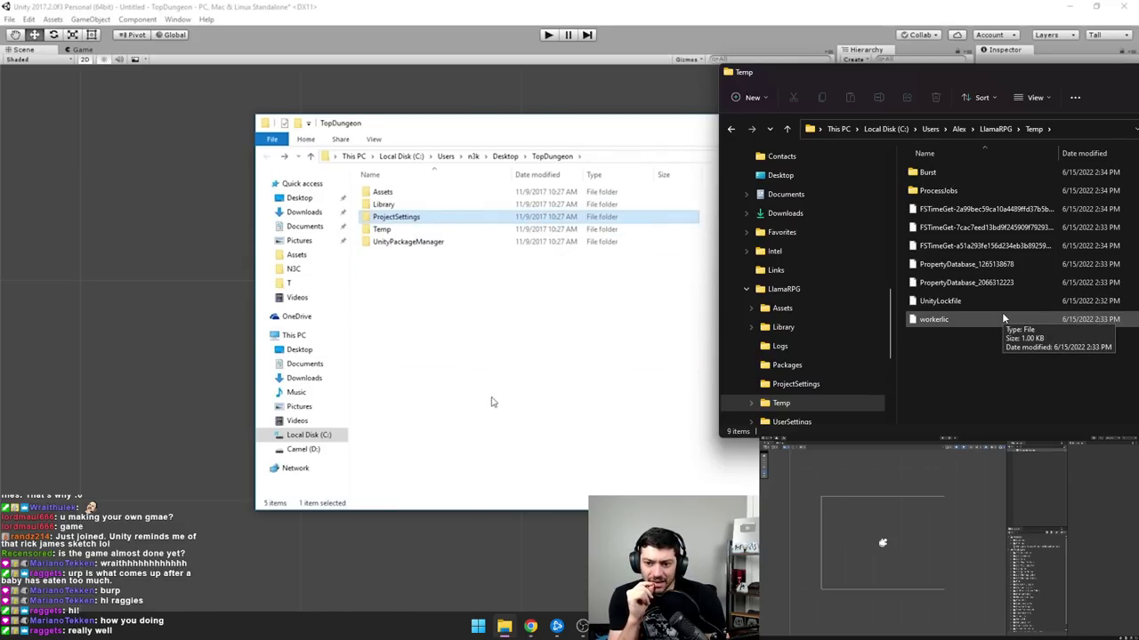
pyautogui.doubleClick(942, 191)
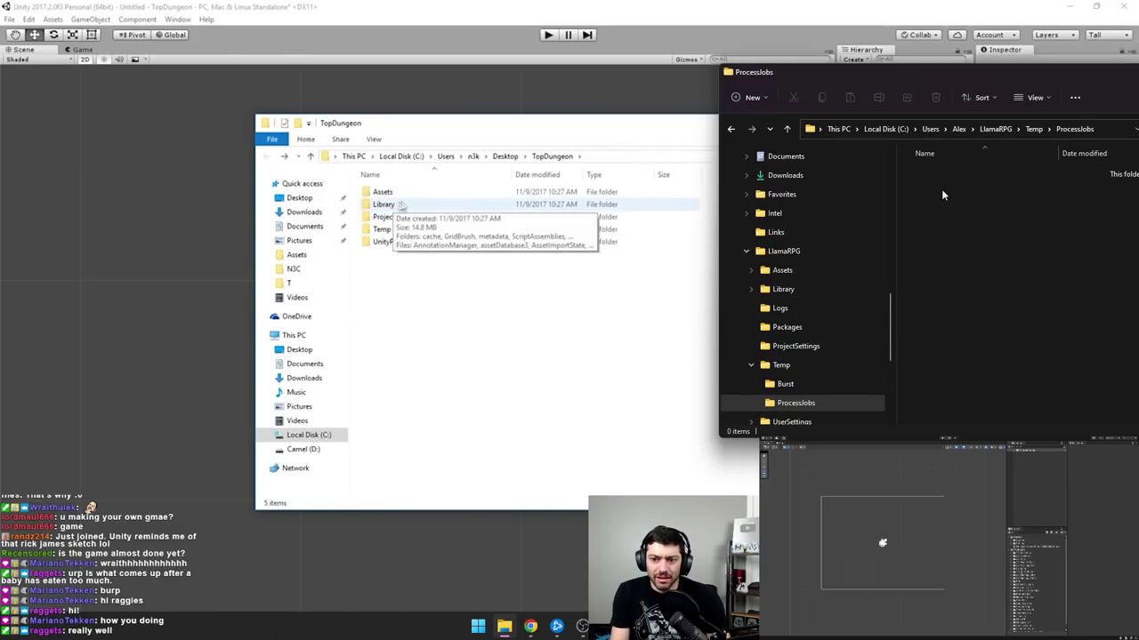
pyautogui.hotkey('alt', 'Up')
pyautogui.hotkey('alt', 'Up')
pyautogui.doubleClick(973, 194)
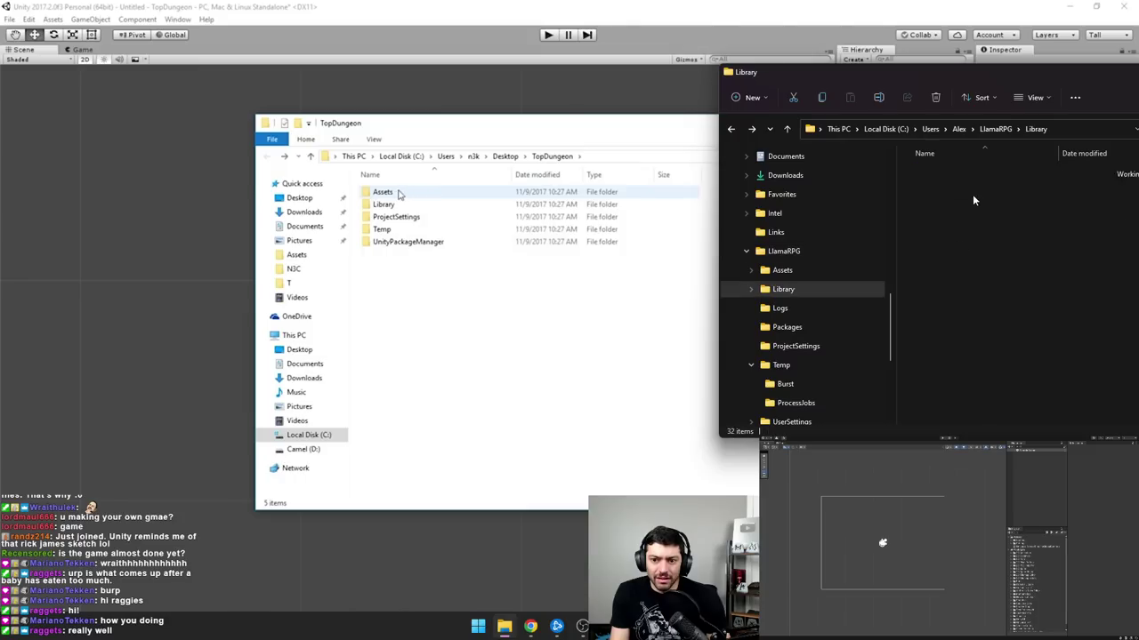
pyautogui.hotkey('alt', 'Up')
# - Open Assets and its Scenes folder, then settle back in Assets
pyautogui.doubleClick(980, 175)
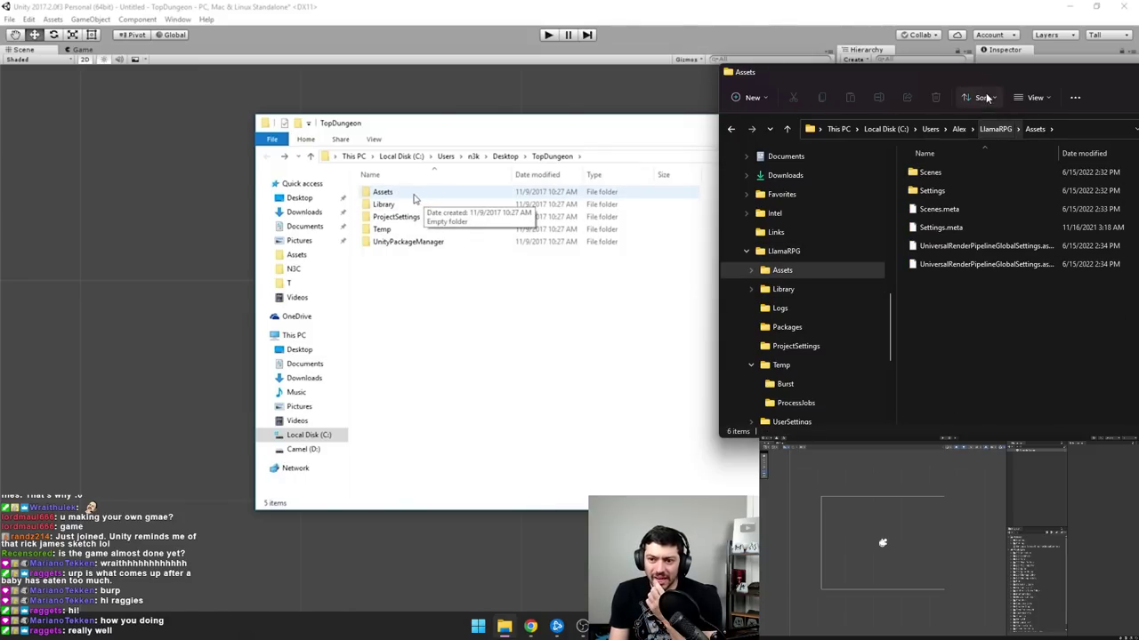
pyautogui.moveTo(1003, 72); pyautogui.dragTo(807, 86)
pyautogui.doubleClick(772, 183)
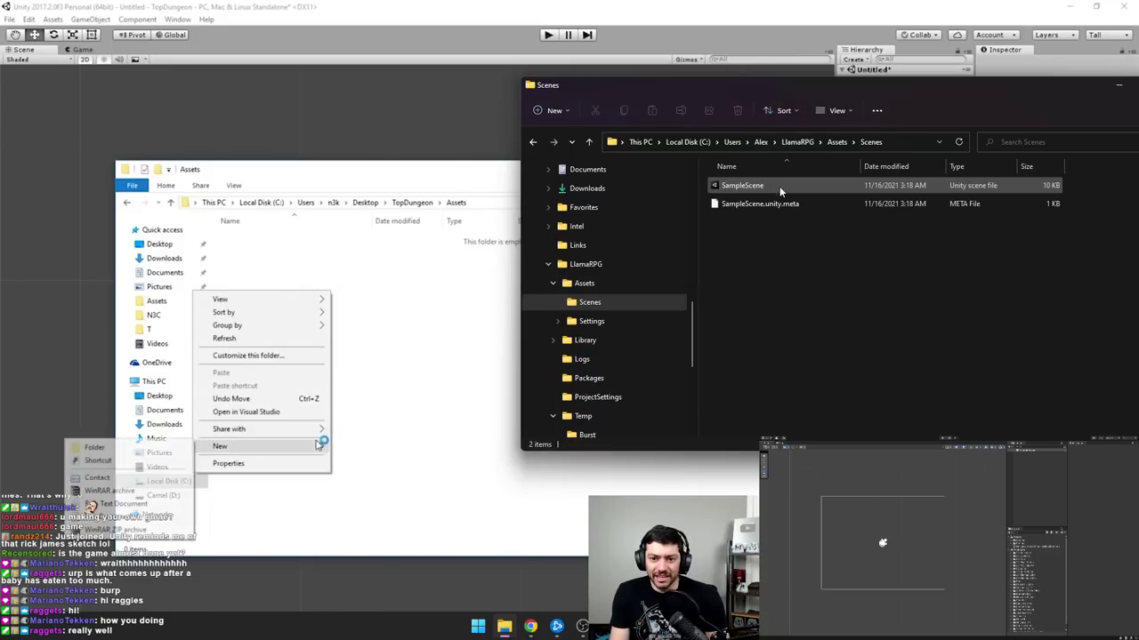
pyautogui.hotkey('alt', 'Left')
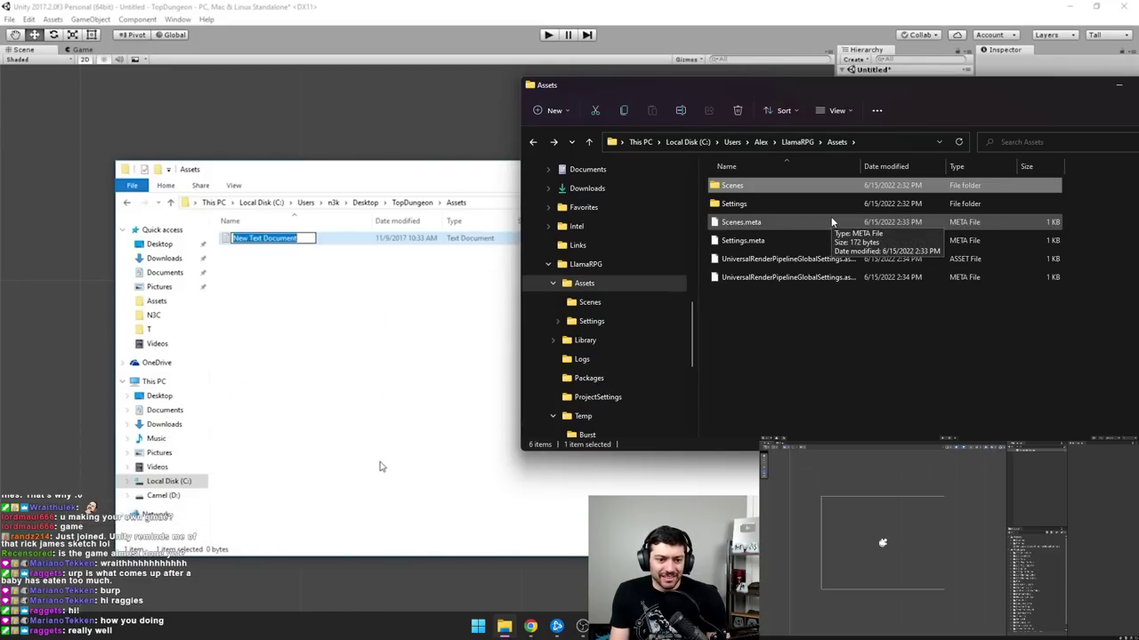
pyautogui.hotkey('alt', 'Left')
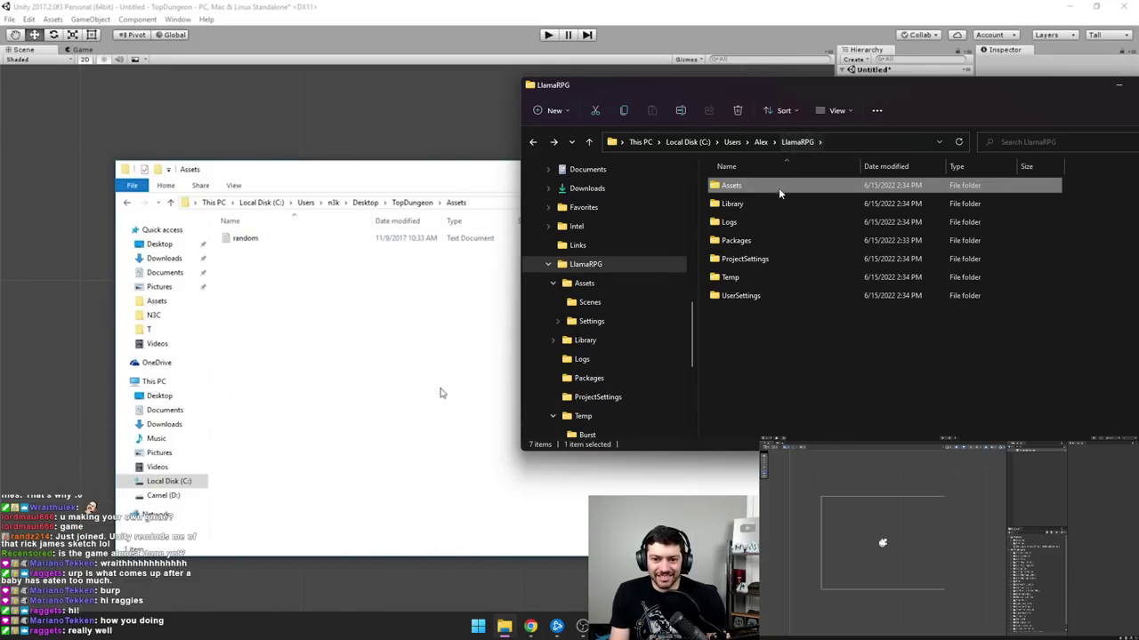
pyautogui.doubleClick(779, 186)
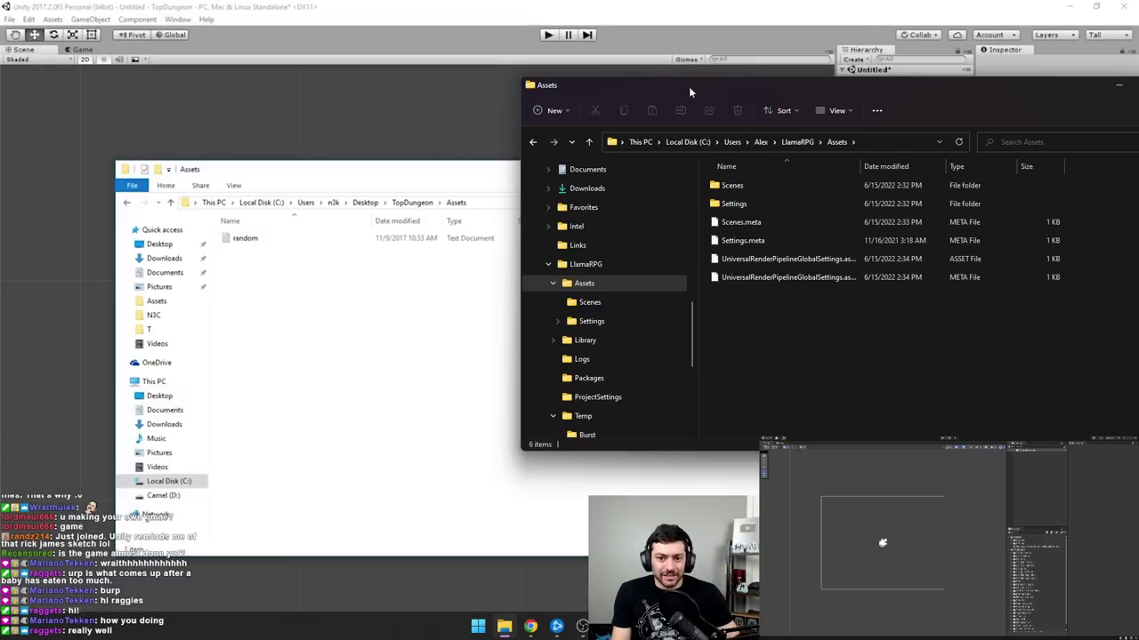
pyautogui.moveTo(688, 86); pyautogui.dragTo(708, 63)
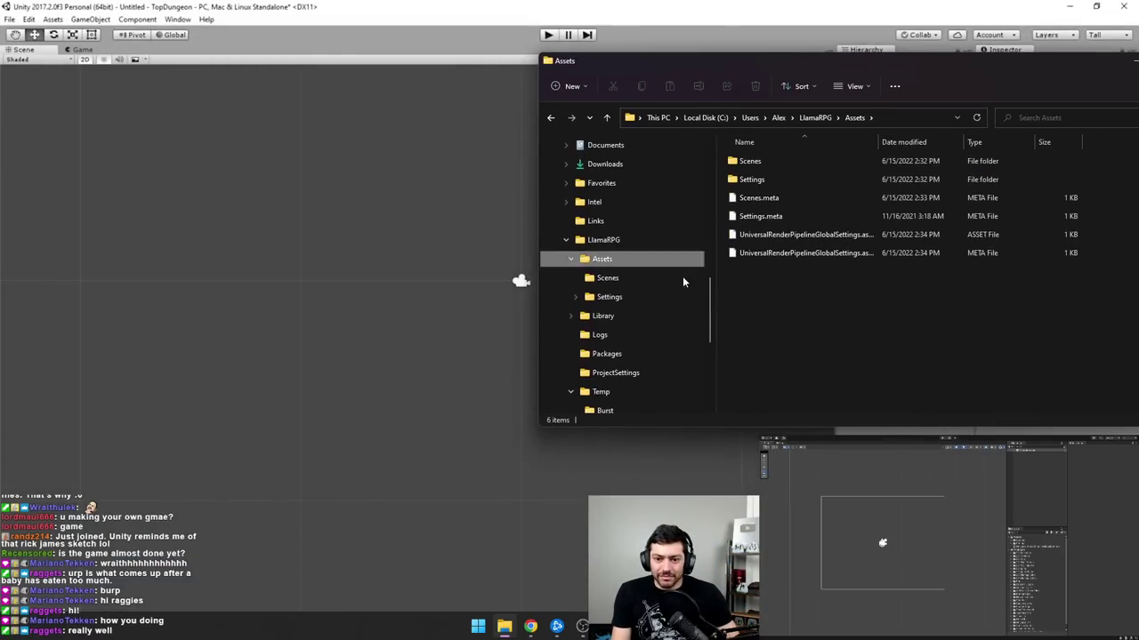
# - Create a new text document named mrllama in the Assets folder
pyautogui.rightClick(804, 278)
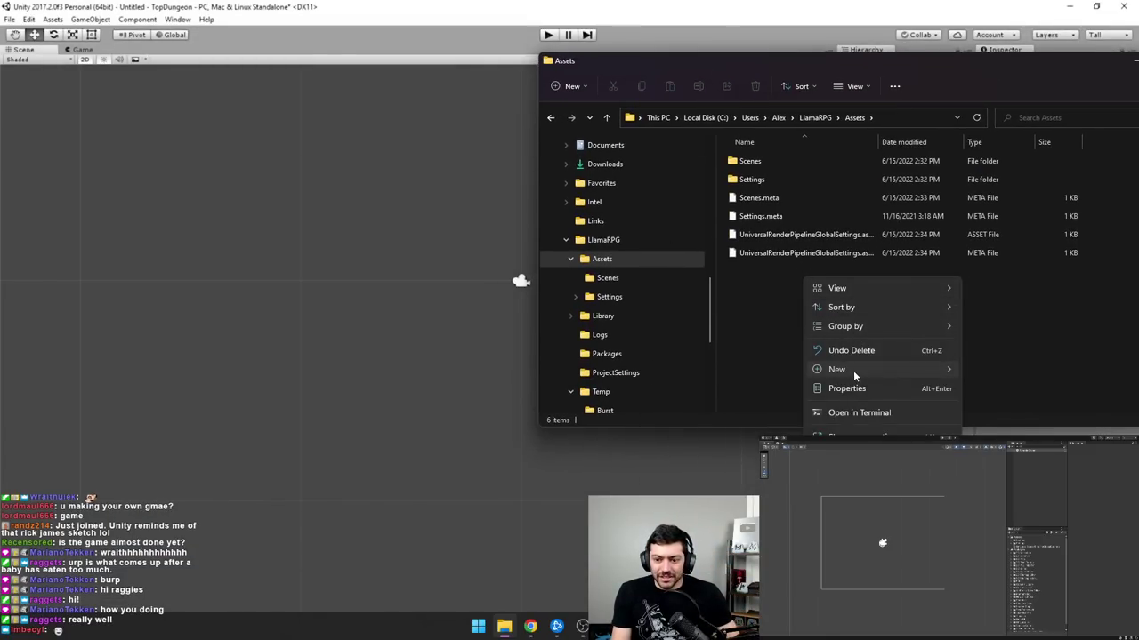
pyautogui.moveTo(853, 372)
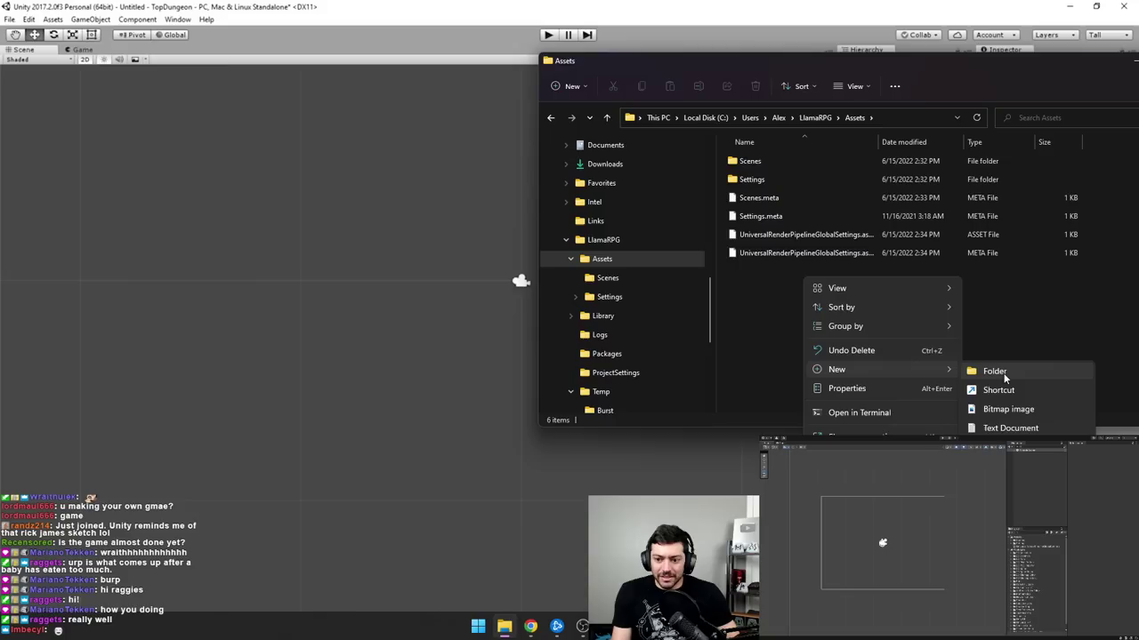
pyautogui.click(1023, 428)
pyautogui.write('mrllama')
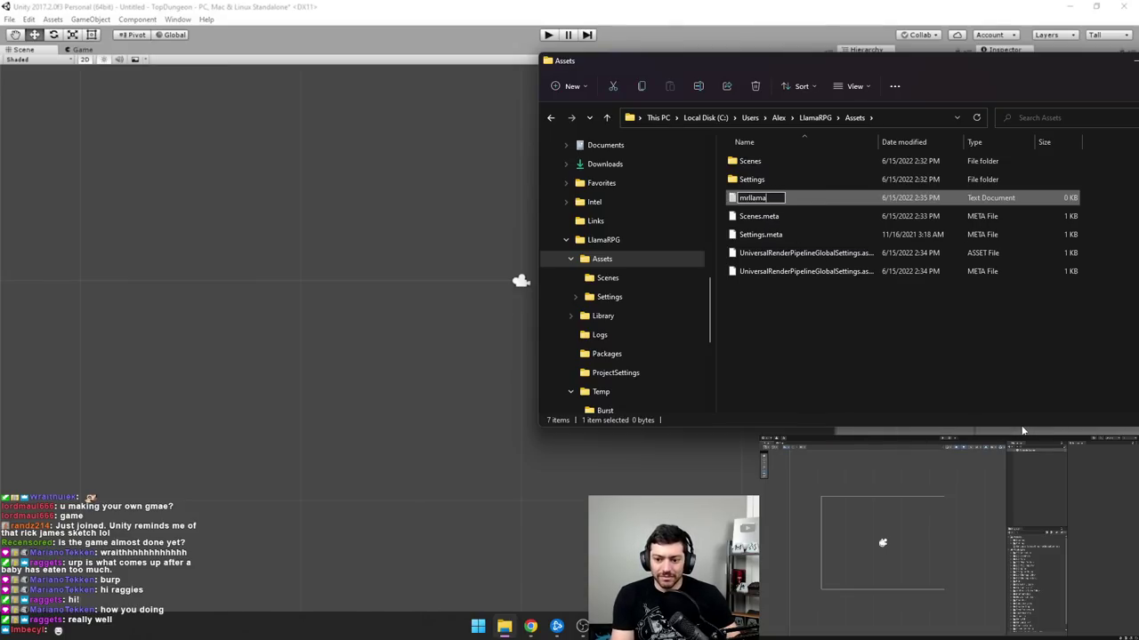
pyautogui.press('Return')
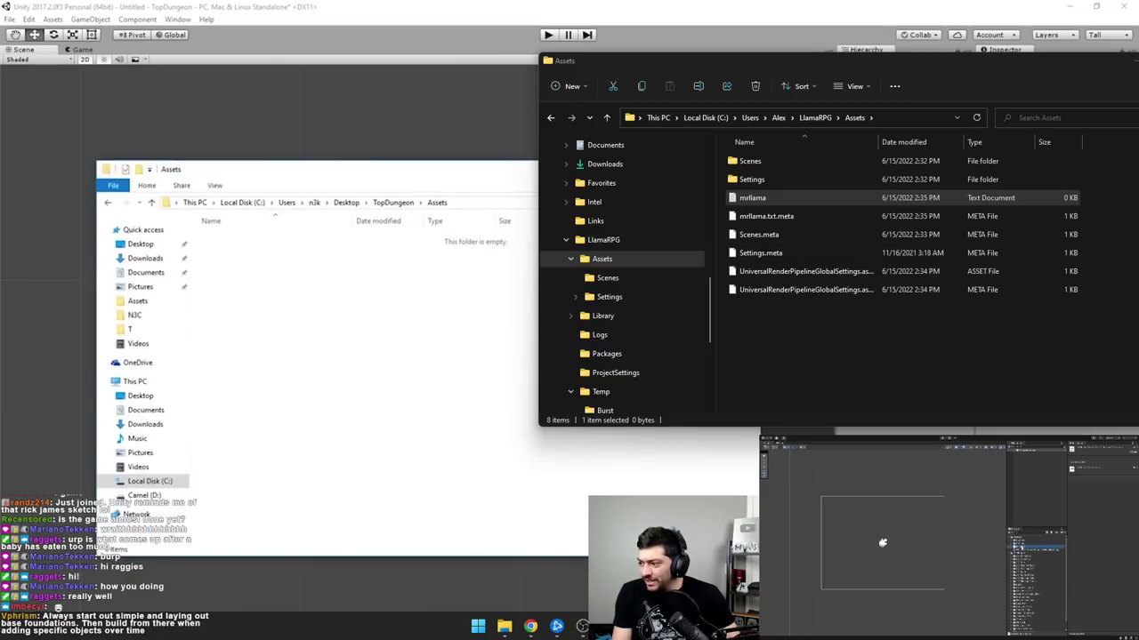
# - Delete mrllama and mrllama.txt.meta, then minimize File Explorer
pyautogui.click(753, 183)
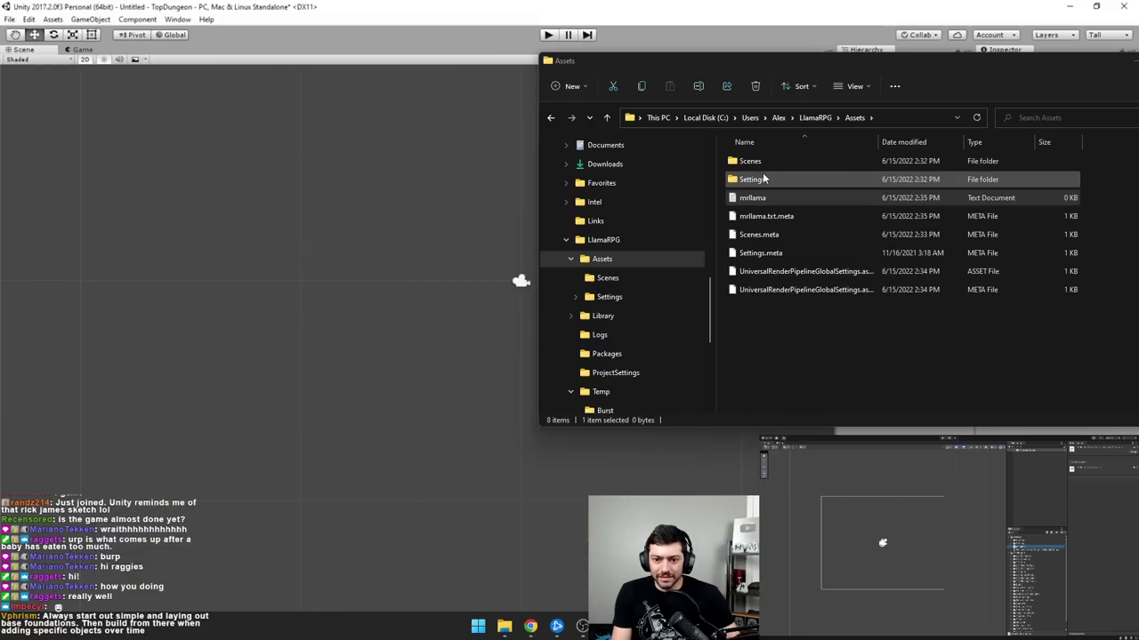
pyautogui.click(754, 196)
pyautogui.press('Delete')
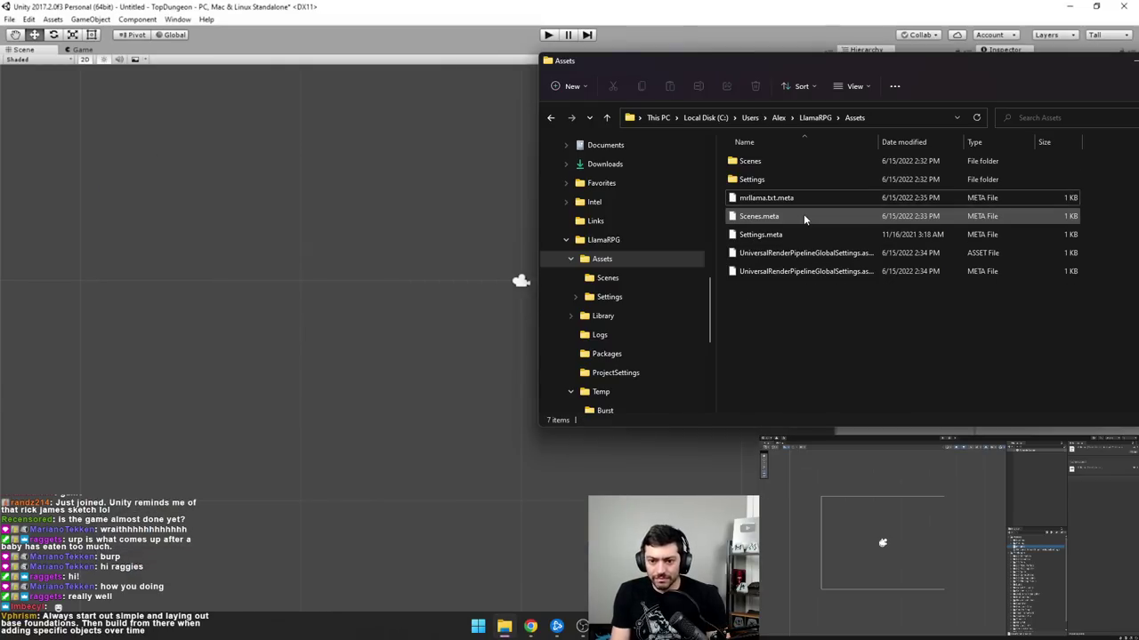
pyautogui.click(765, 197)
pyautogui.press('Delete')
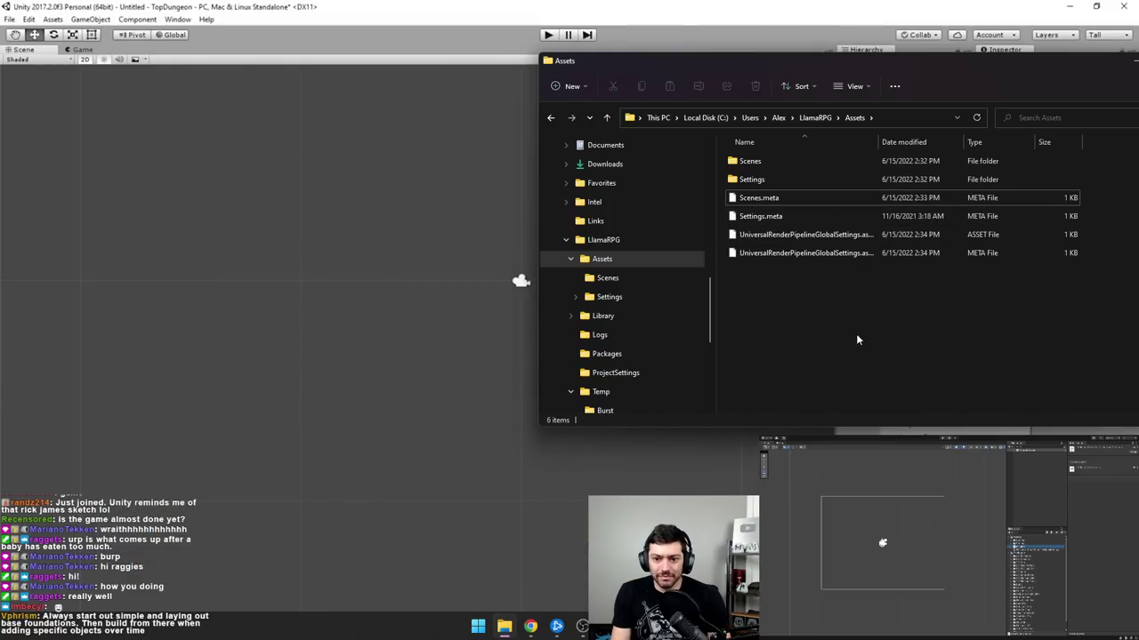
pyautogui.click(776, 263)
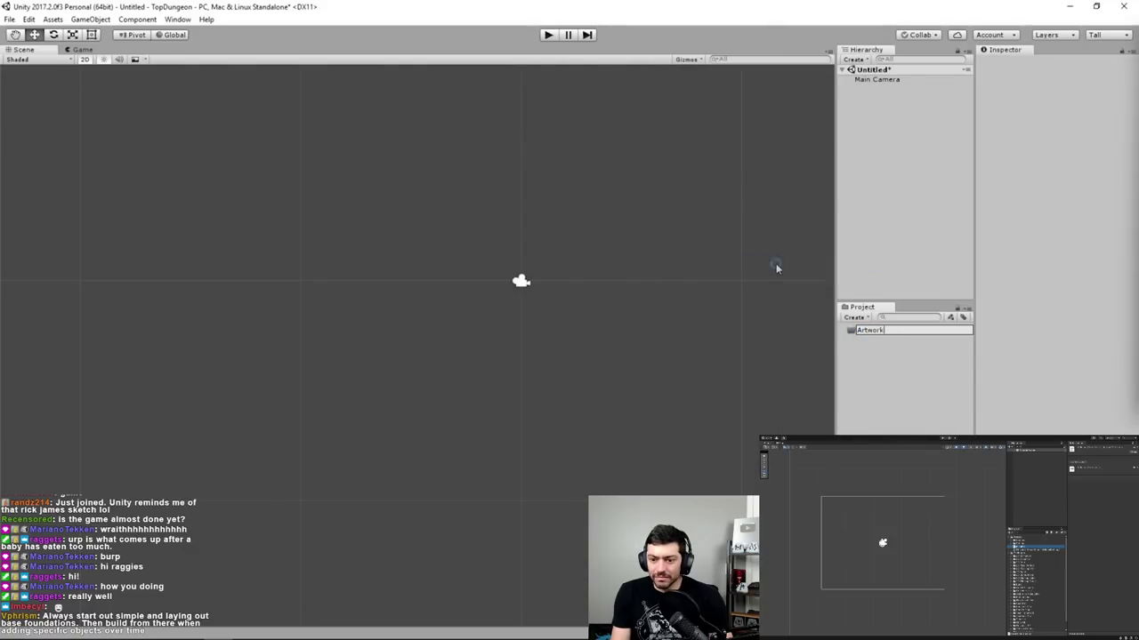
pyautogui.rightClick(901, 331)
# - Add an Animation folder and another new folder, then switch back to the LlamaRPG editor
pyautogui.moveTo(930, 338)
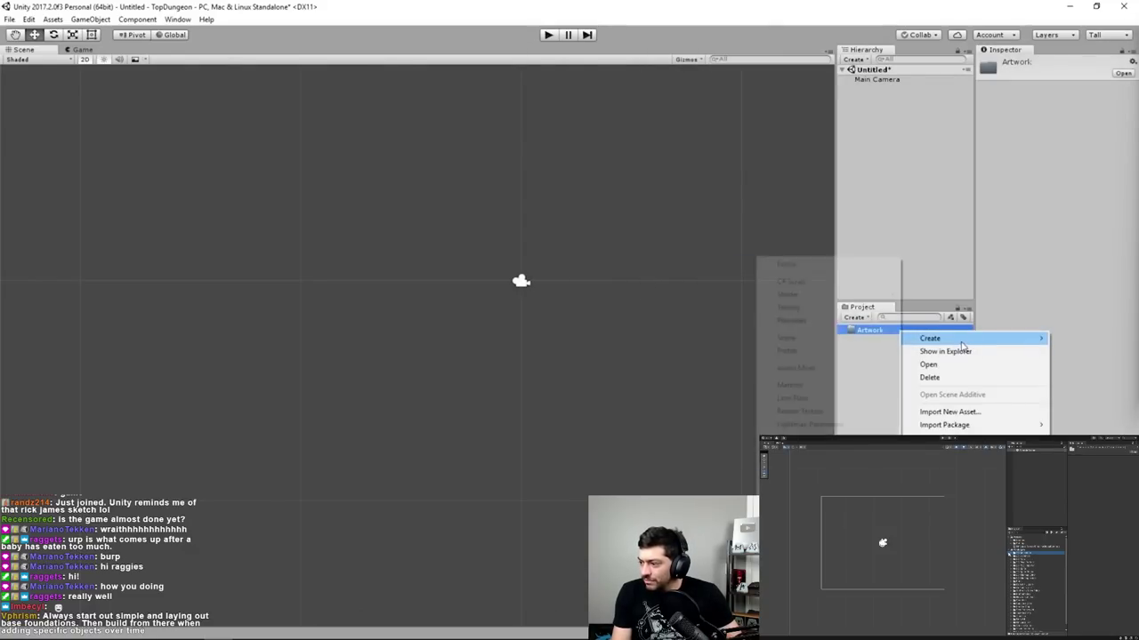
pyautogui.click(800, 267)
pyautogui.write('Animation')
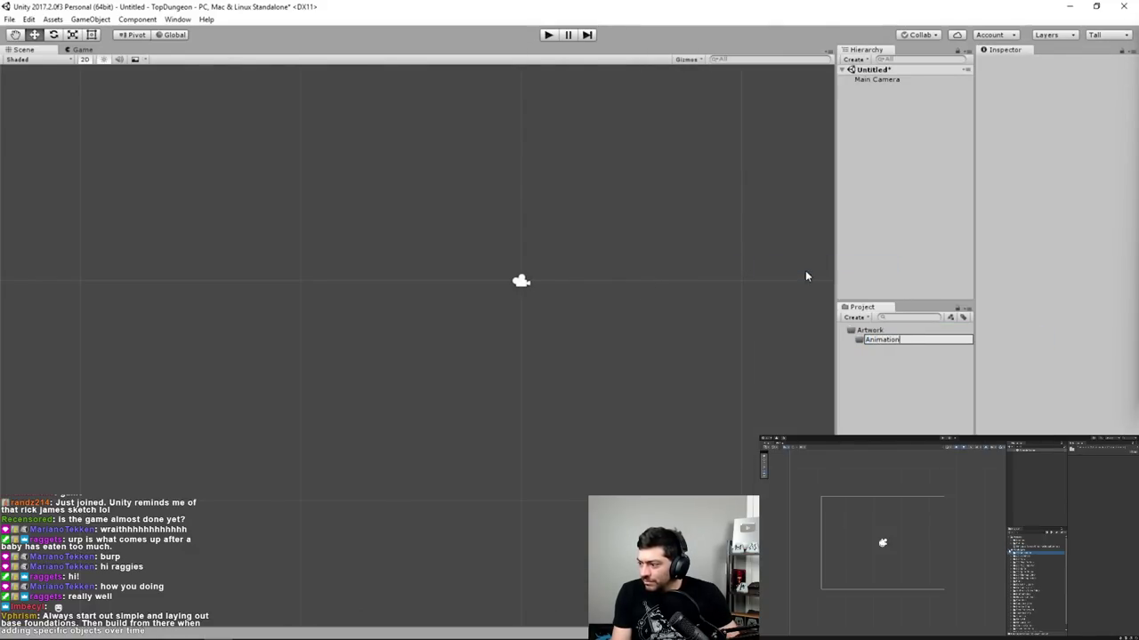
pyautogui.press('Return')
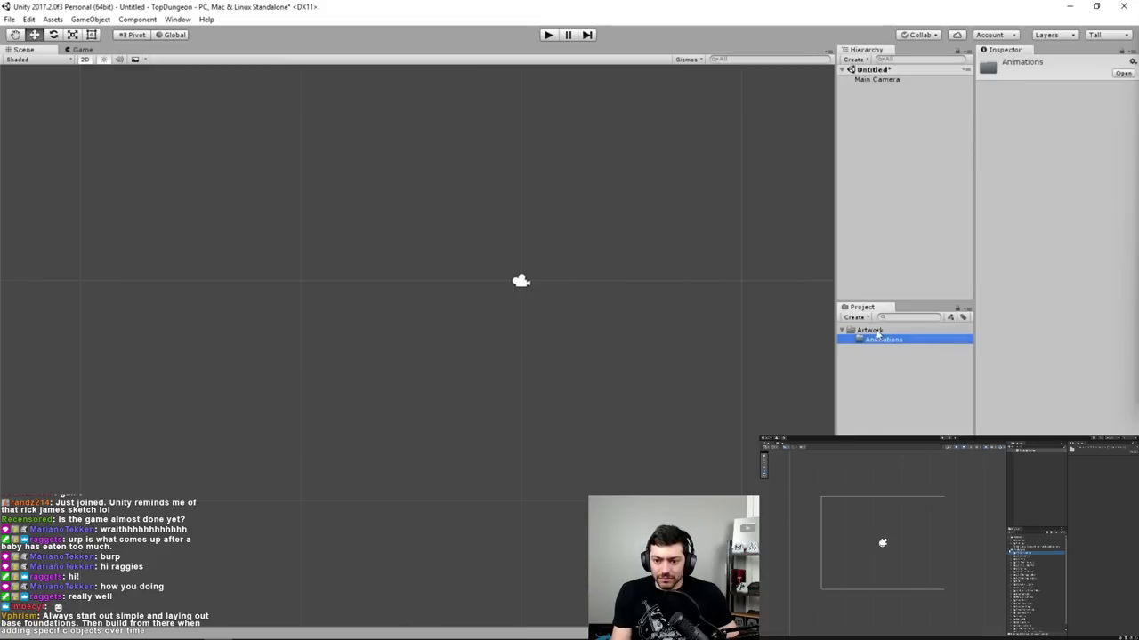
pyautogui.rightClick(877, 331)
pyautogui.moveTo(906, 339)
pyautogui.click(765, 262)
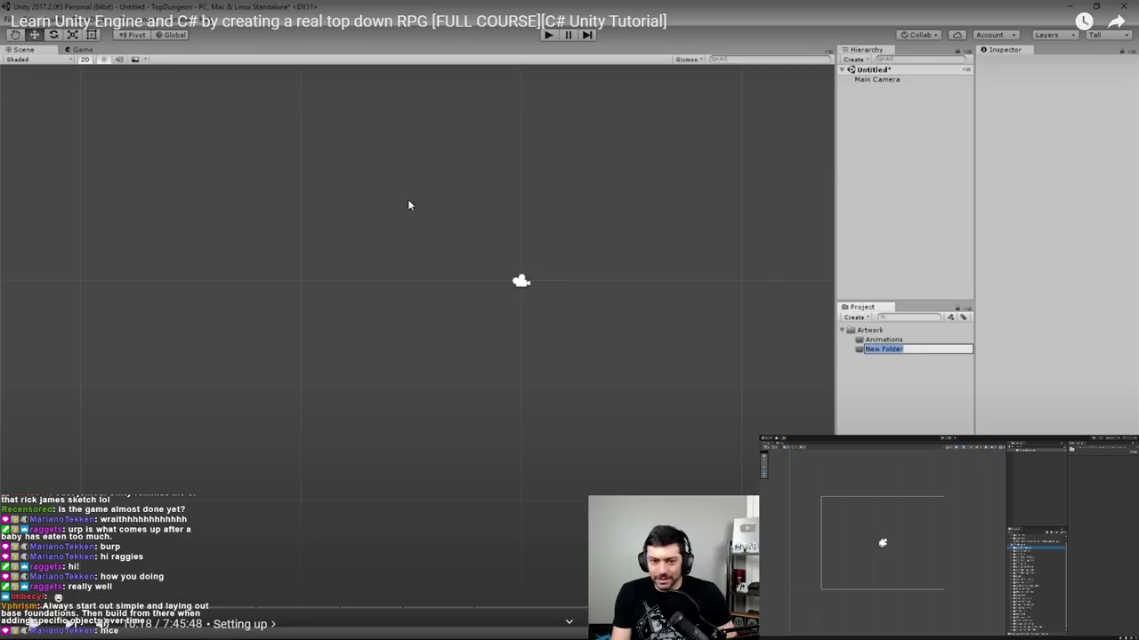
pyautogui.hotkey('alt', 'Tab')
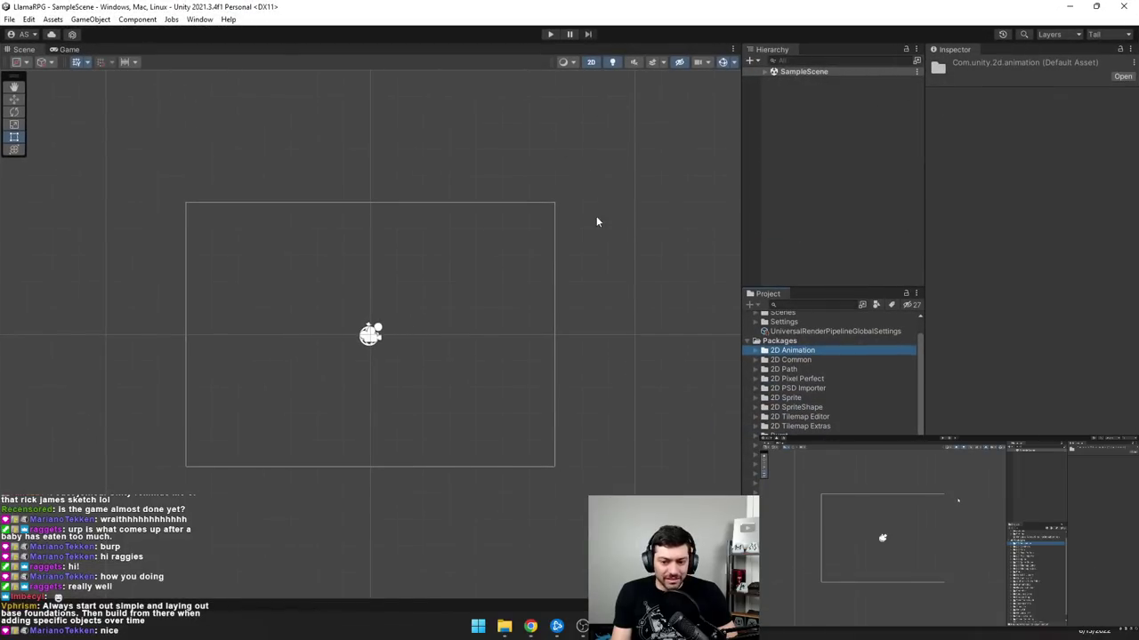
# - Scroll through the Project panel back to the top, then return to the tutorial
pyautogui.scroll(-1, 819, 392)
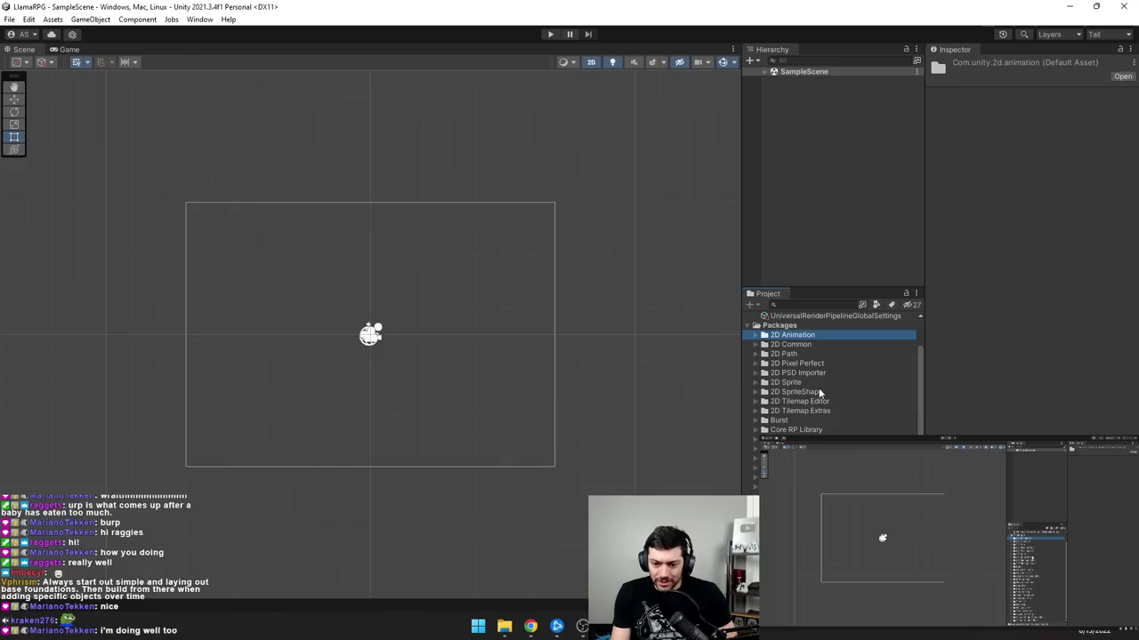
pyautogui.scroll(-4, 831, 373)
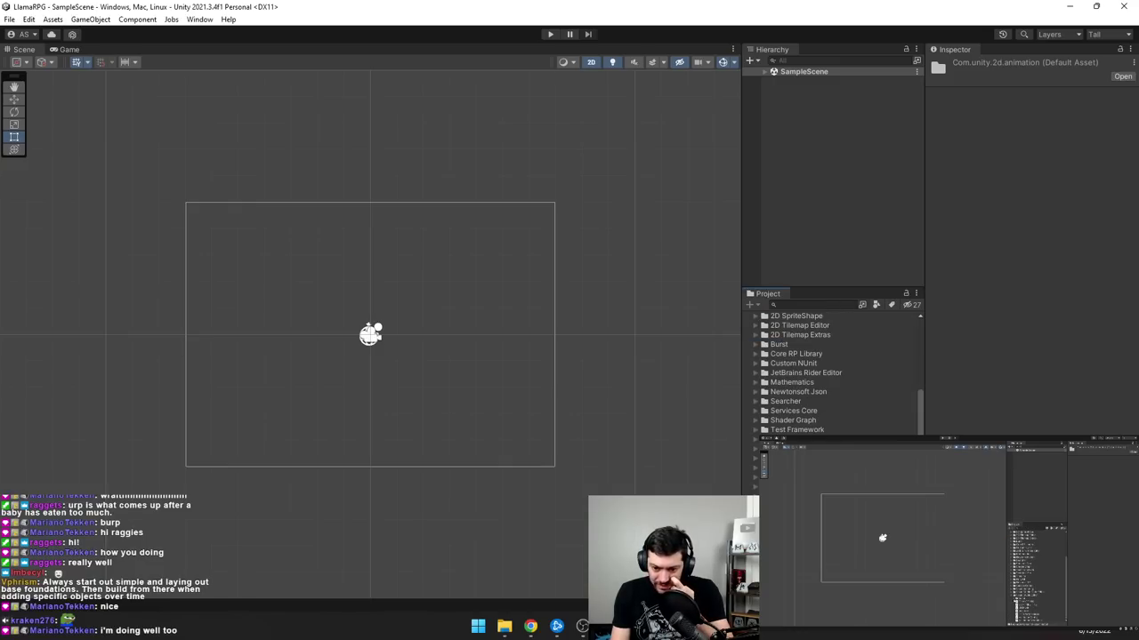
pyautogui.scroll(-5, 832, 374)
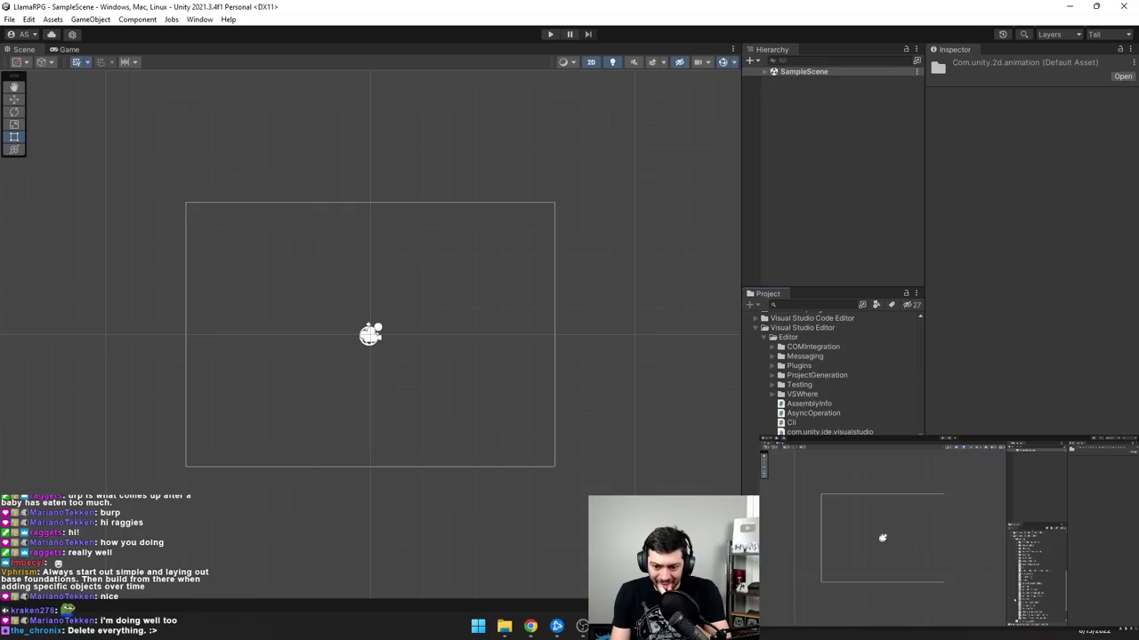
pyautogui.scroll(-3, 831, 373)
pyautogui.scroll(3, 831, 374)
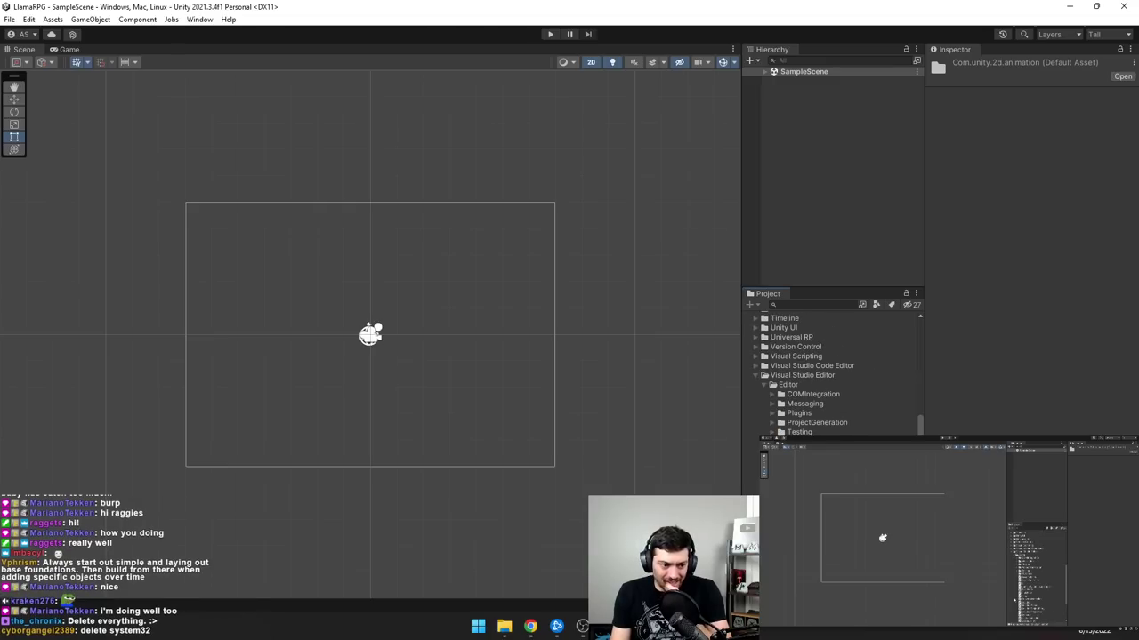
pyautogui.scroll(3, 832, 374)
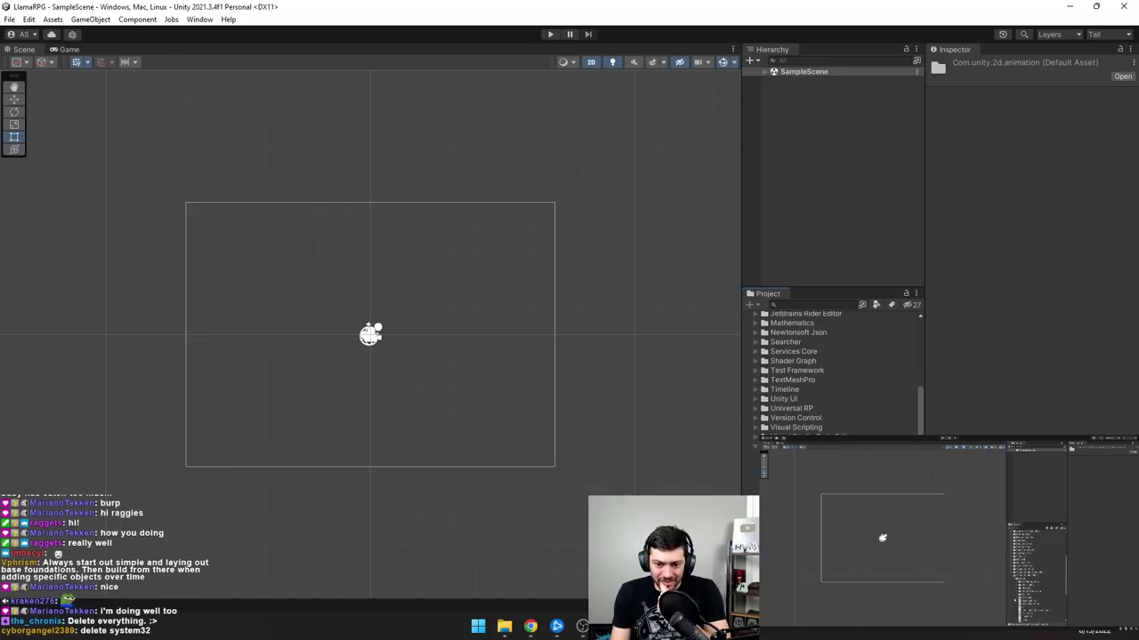
pyautogui.scroll(3, 832, 374)
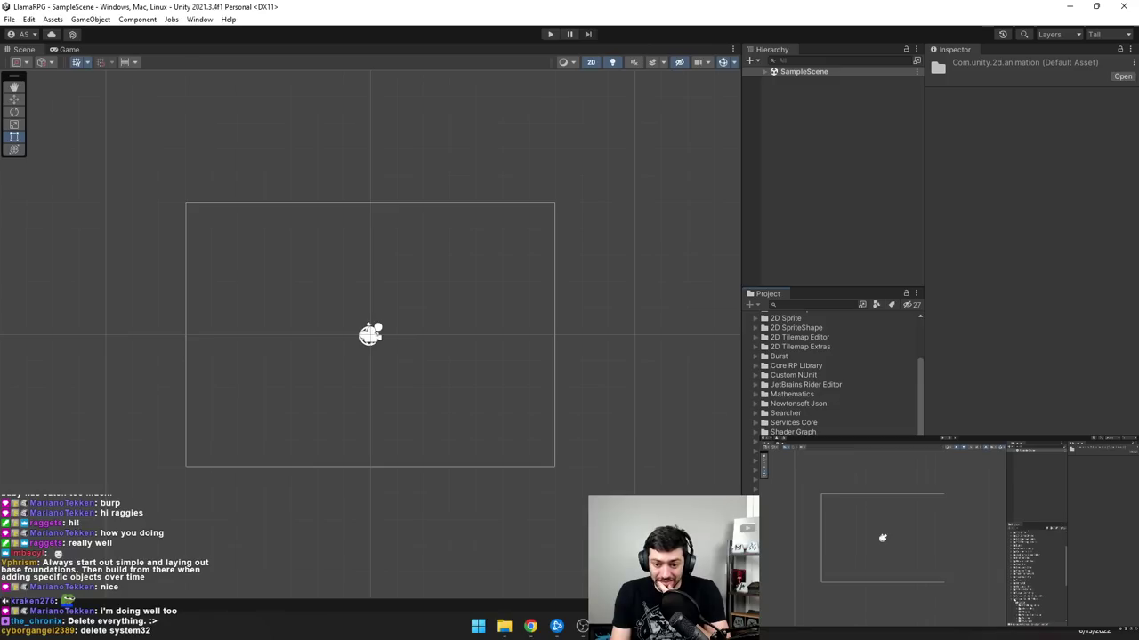
pyautogui.scroll(3, 831, 374)
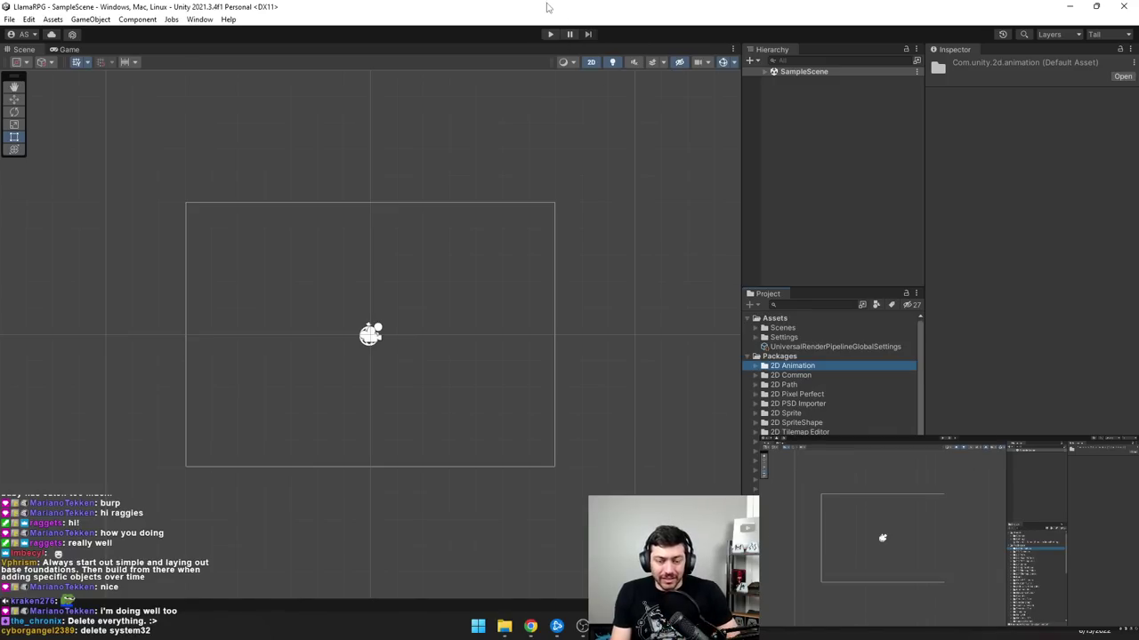
pyautogui.hotkey('alt', 'Tab')
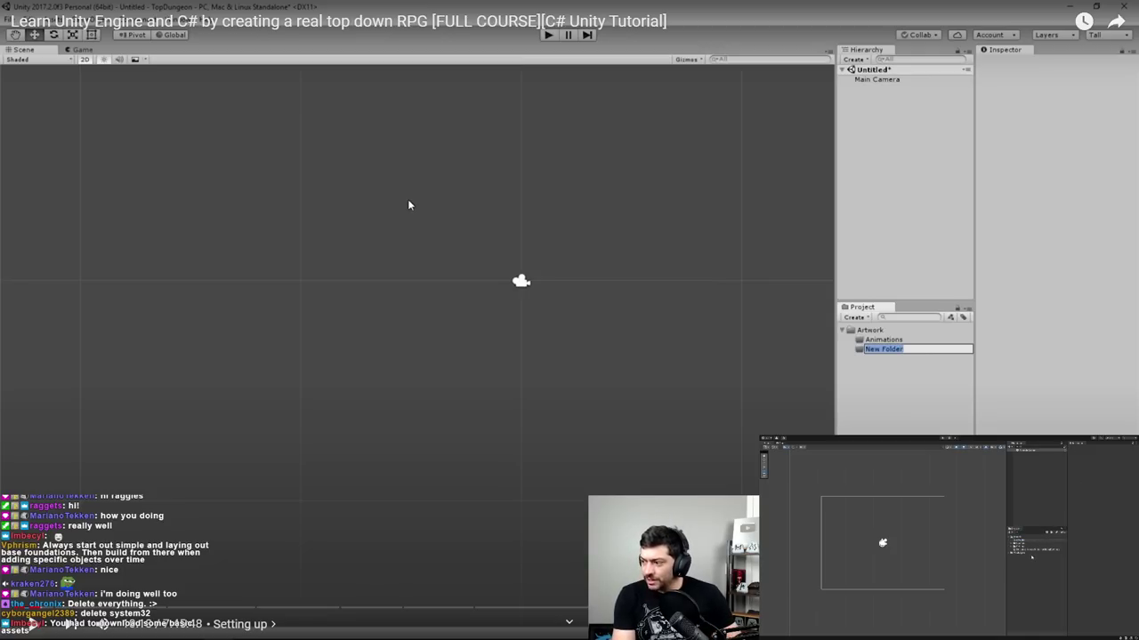
# - Resume the tutorial and follow its folder setup, ending with a new scene via Ctrl+N
pyautogui.click(408, 201)
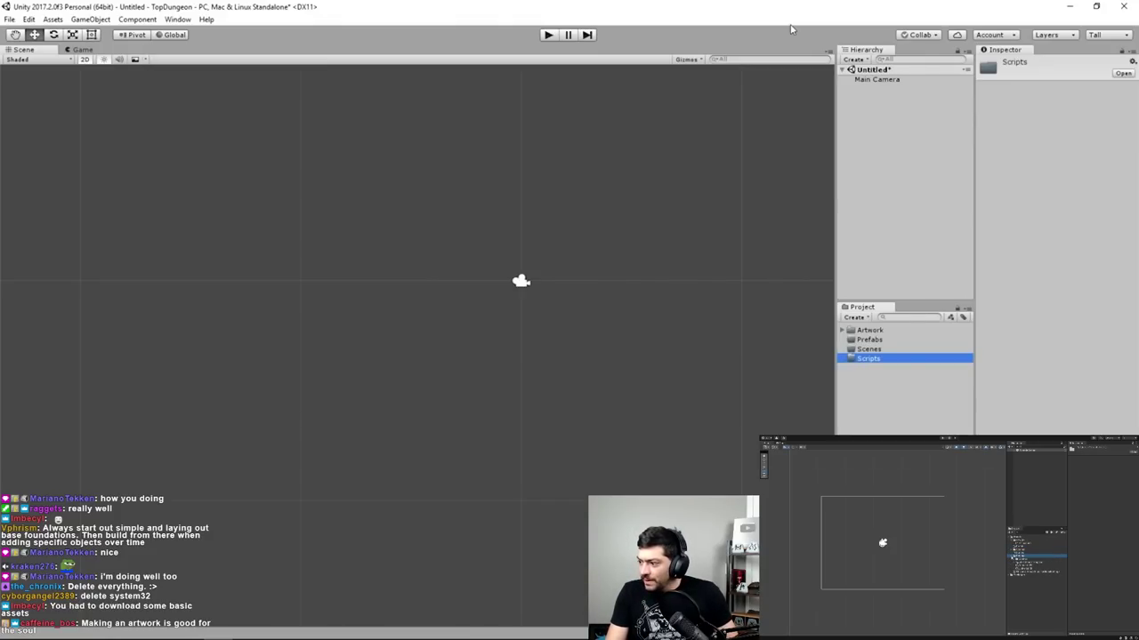
pyautogui.moveTo(717, 226); pyautogui.dragTo(714, 287, button='middle')
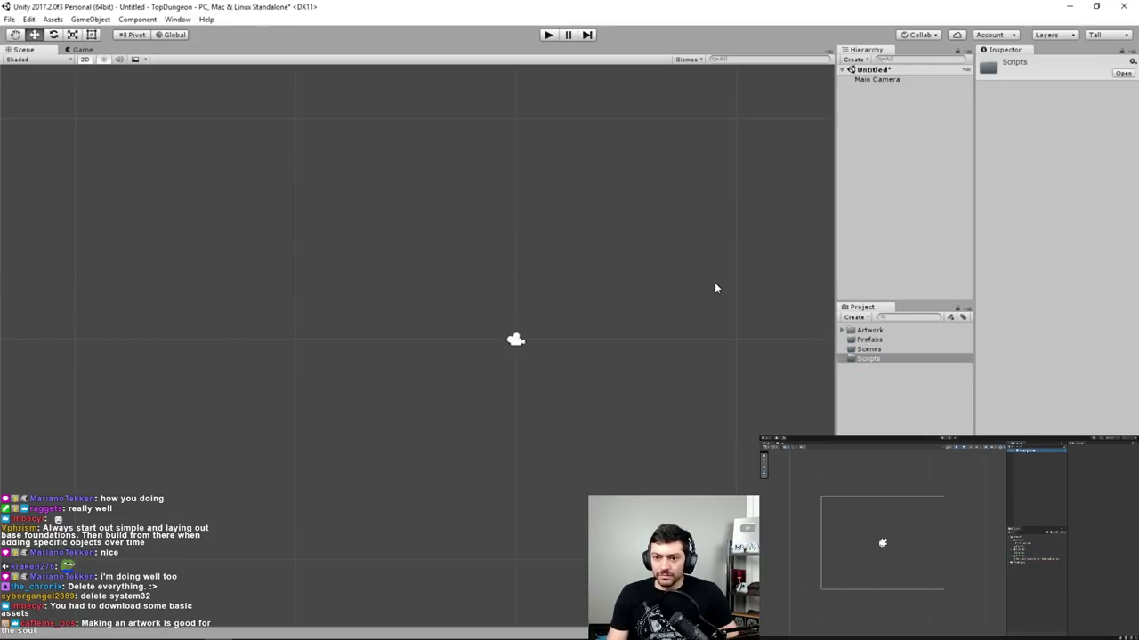
pyautogui.moveTo(686, 220); pyautogui.dragTo(591, 228, button='middle')
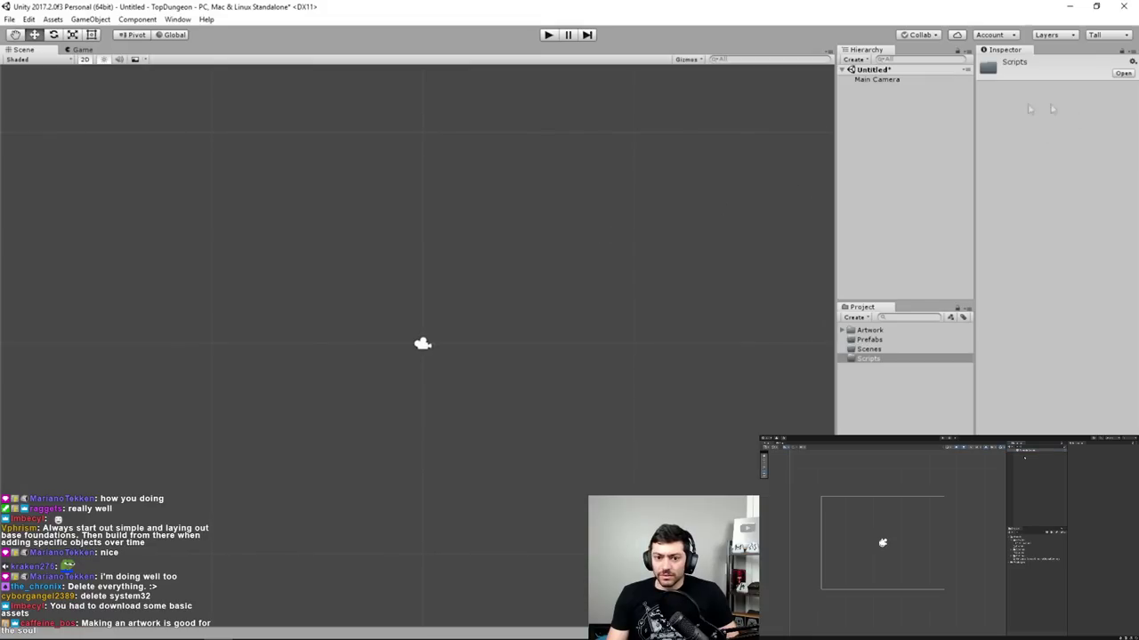
pyautogui.click(897, 79)
pyautogui.click(897, 134)
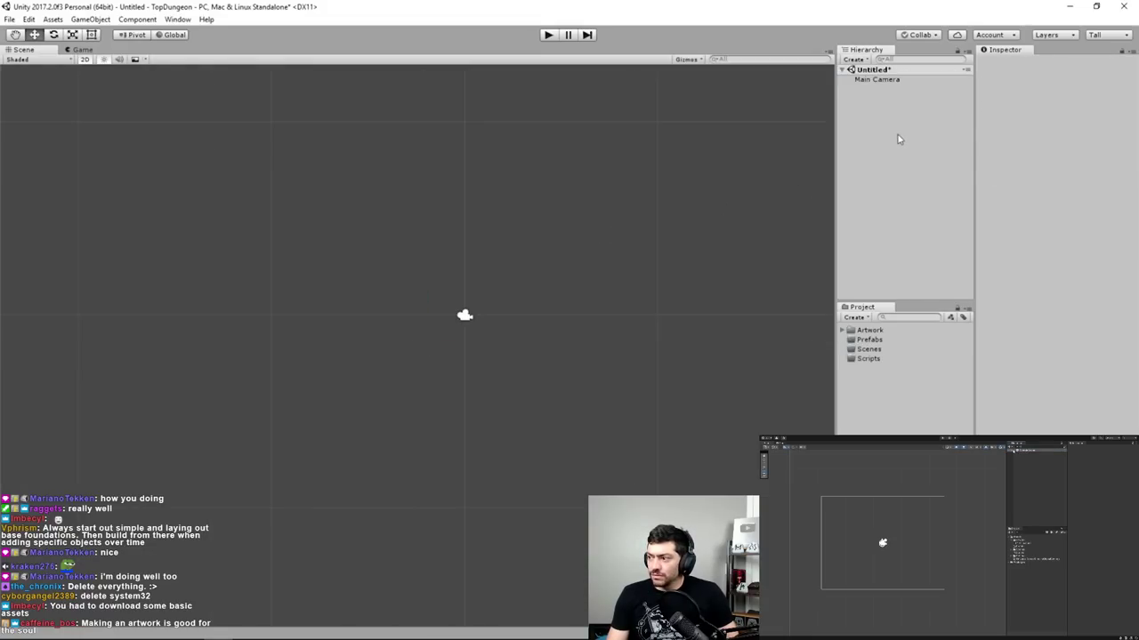
pyautogui.click(900, 81)
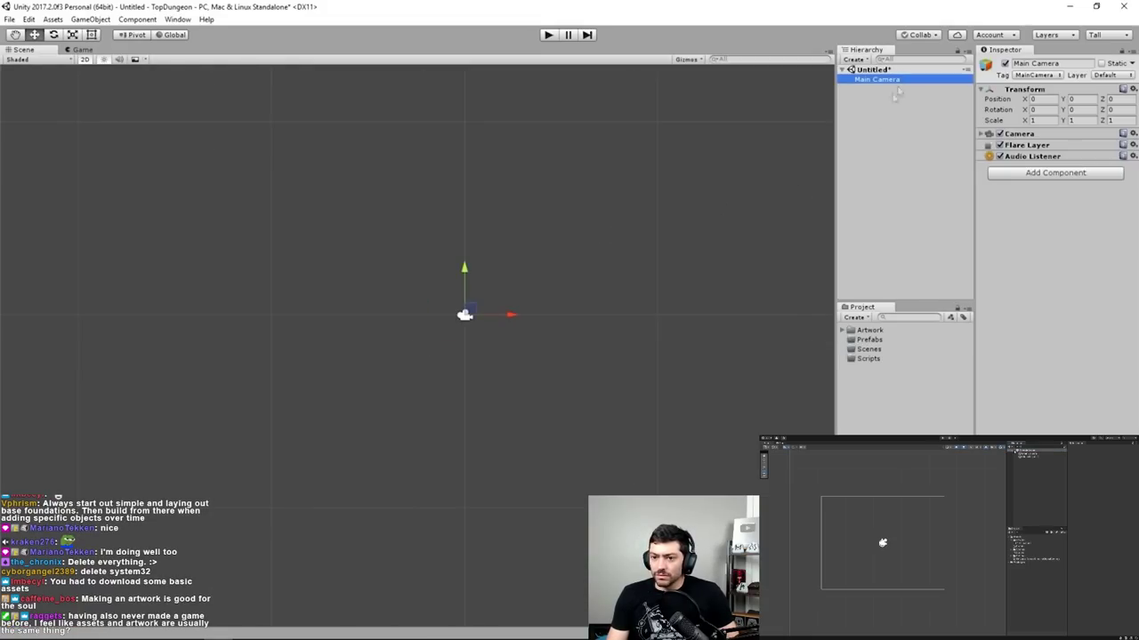
pyautogui.moveTo(746, 169); pyautogui.dragTo(700, 181, button='middle')
pyautogui.click(700, 181)
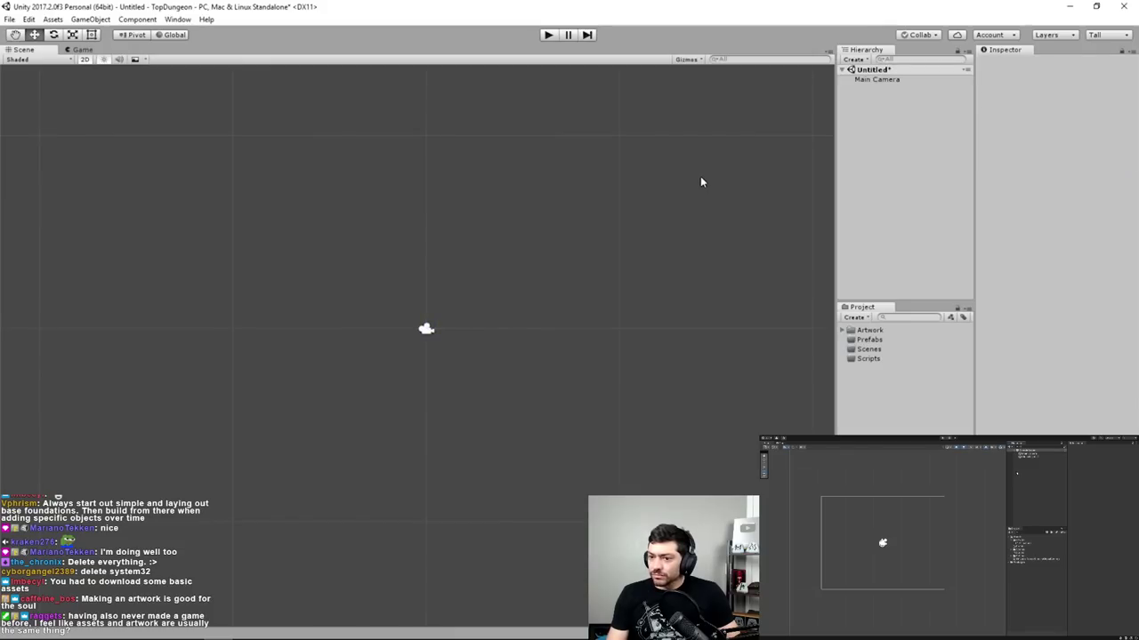
pyautogui.hotkey('ctrl', 'n')
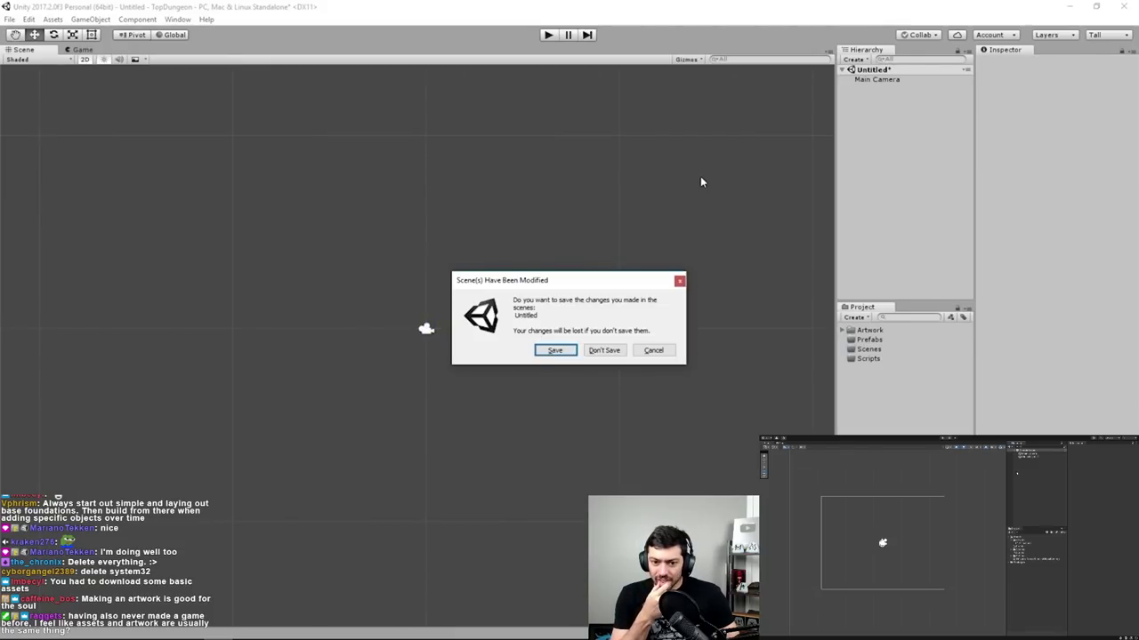
# - Save the scene as Main and move it into the Scenes folder
pyautogui.click(606, 352)
pyautogui.moveTo(442, 246); pyautogui.dragTo(505, 218, button='middle')
pyautogui.moveTo(288, 194); pyautogui.dragTo(643, 450)
pyautogui.click(669, 358)
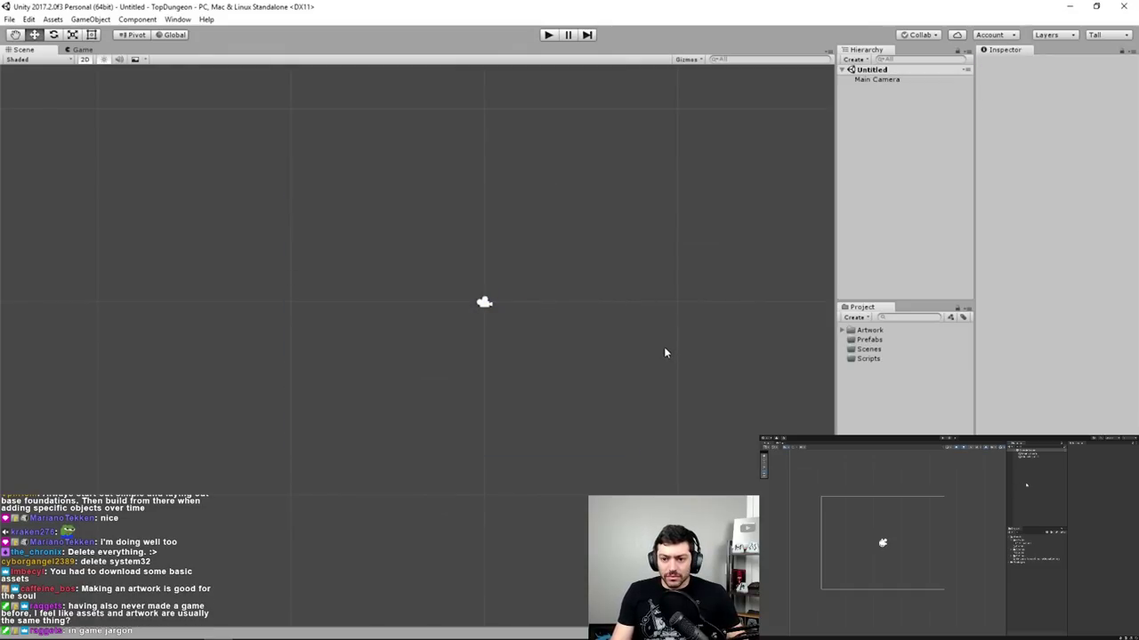
pyautogui.hotkey('ctrl', 's')
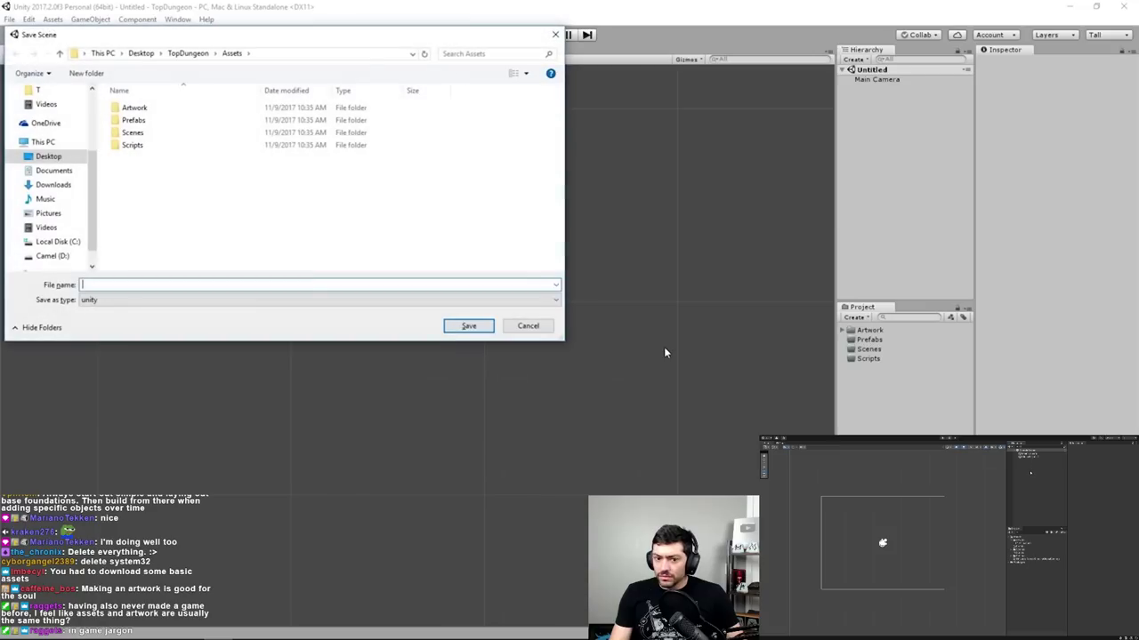
pyautogui.write('Main')
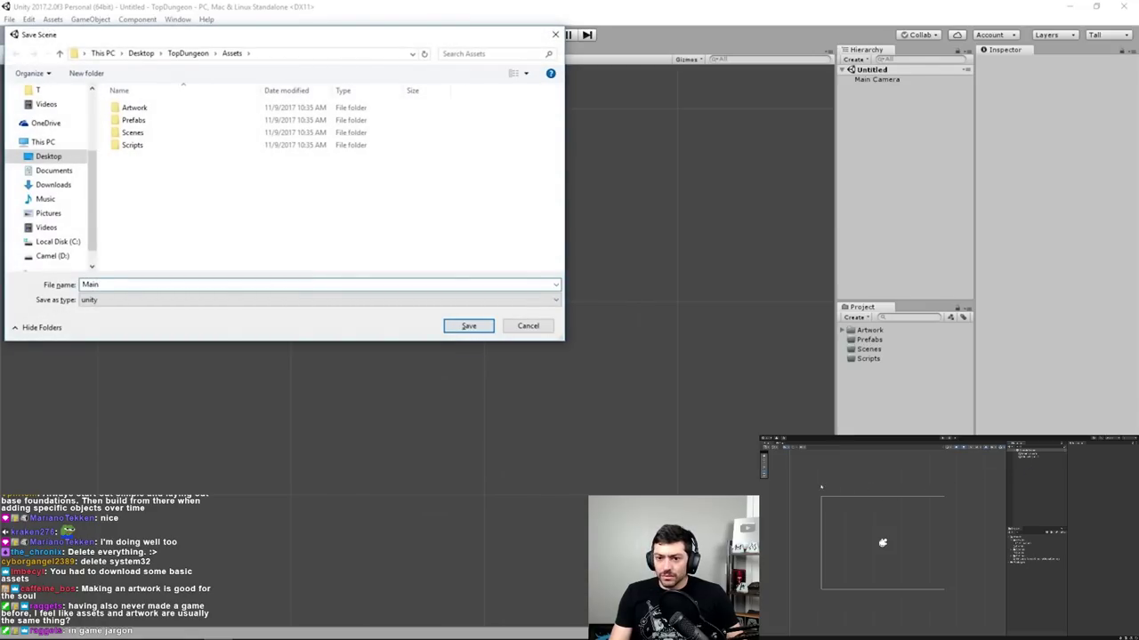
pyautogui.press('Return')
pyautogui.moveTo(863, 368); pyautogui.dragTo(895, 350)
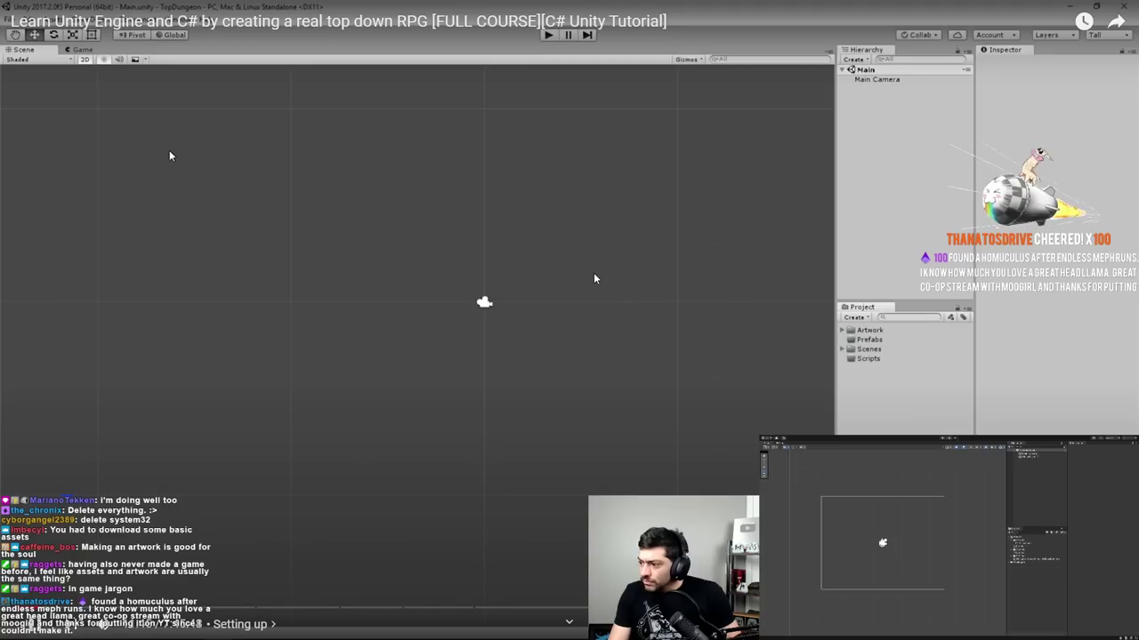
pyautogui.click(9, 19)
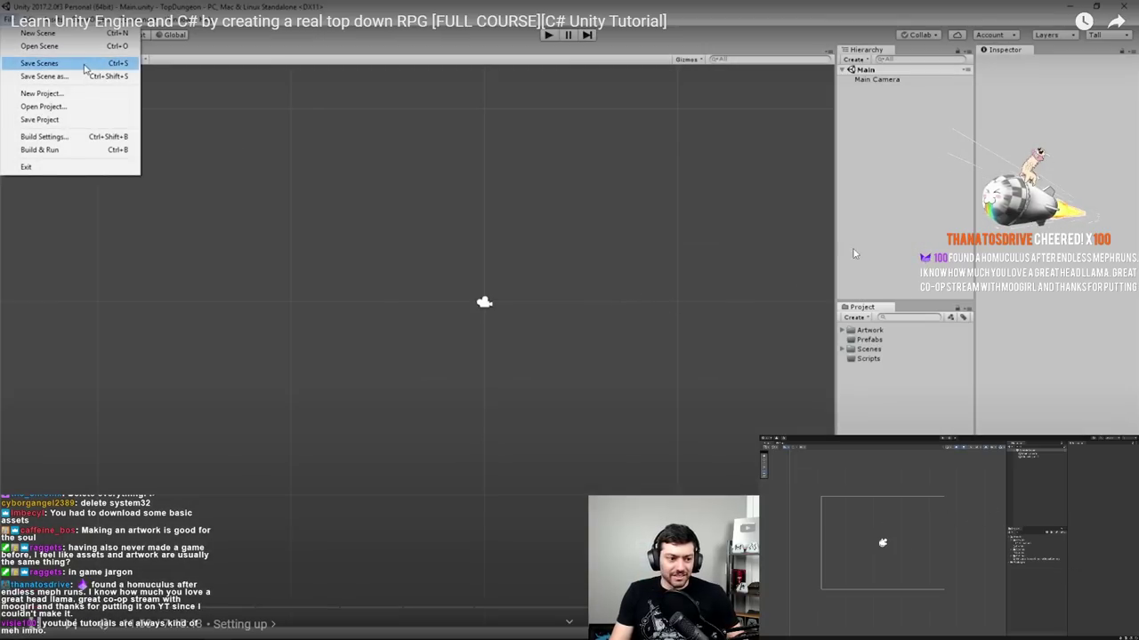
pyautogui.click(672, 276)
pyautogui.hotkey('alt', 'Tab')
pyautogui.hotkey('alt', 'Tab')
pyautogui.hotkey('alt', 'Tab')
pyautogui.hotkey('alt', 'Tab')
pyautogui.hotkey('alt', 'Tab')
pyautogui.hotkey('alt', 'Tab')
pyautogui.hotkey('alt', 'Tab')
pyautogui.hotkey('alt', 'Tab')
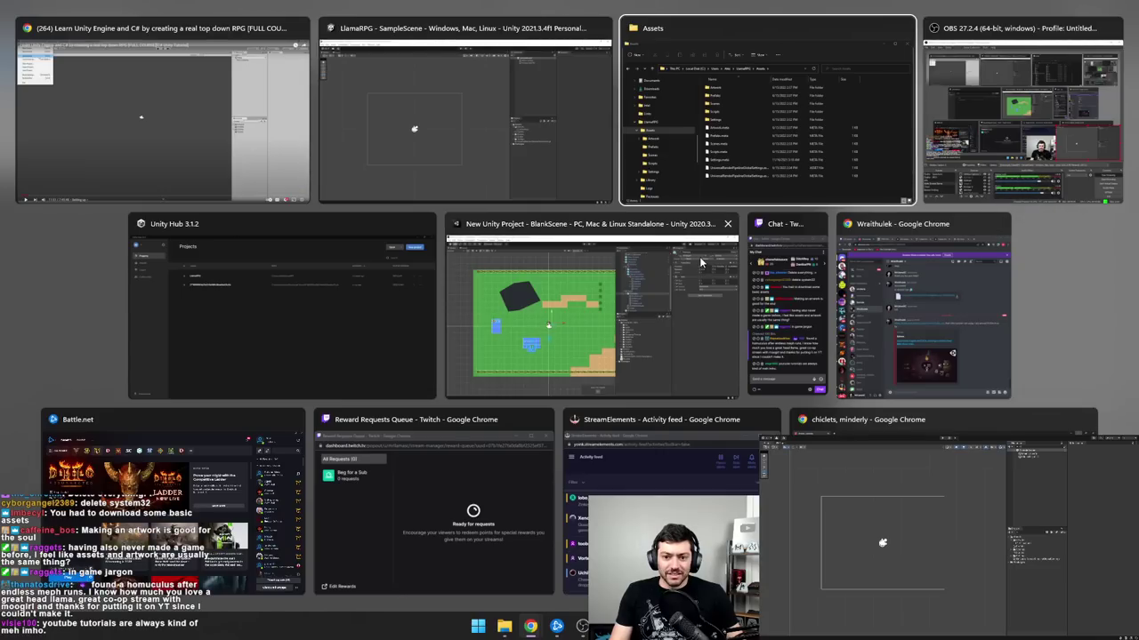
pyautogui.hotkey('alt', 'Tab')
pyautogui.hotkey('alt', 'Tab')
pyautogui.hotkey('alt', 'Tab')
pyautogui.hotkey('alt', 'Tab')
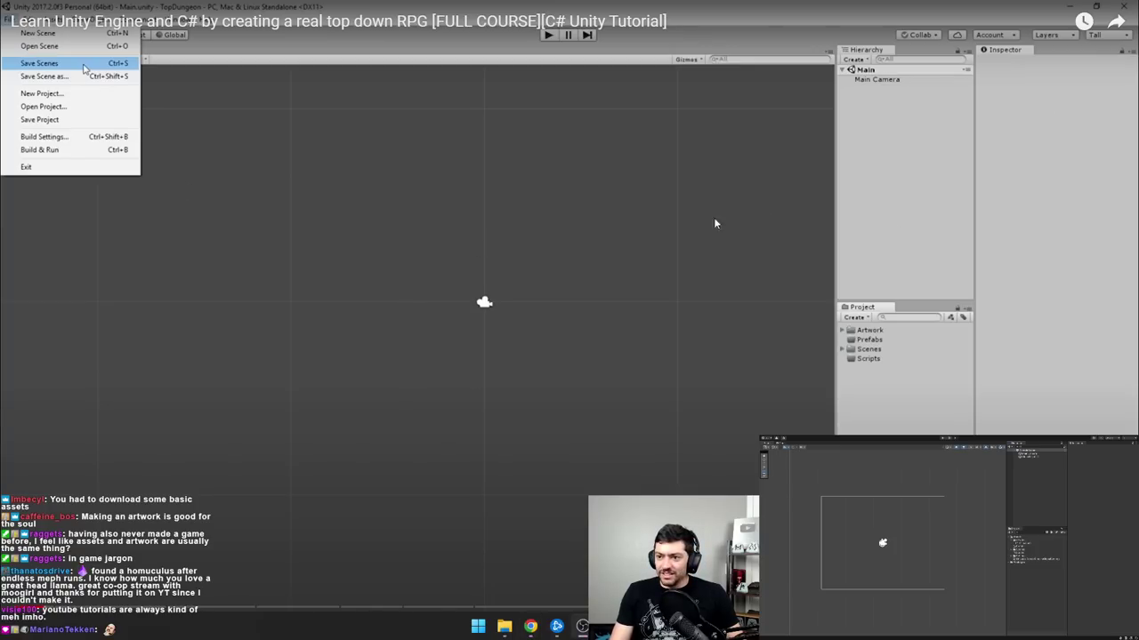
pyautogui.click(569, 301)
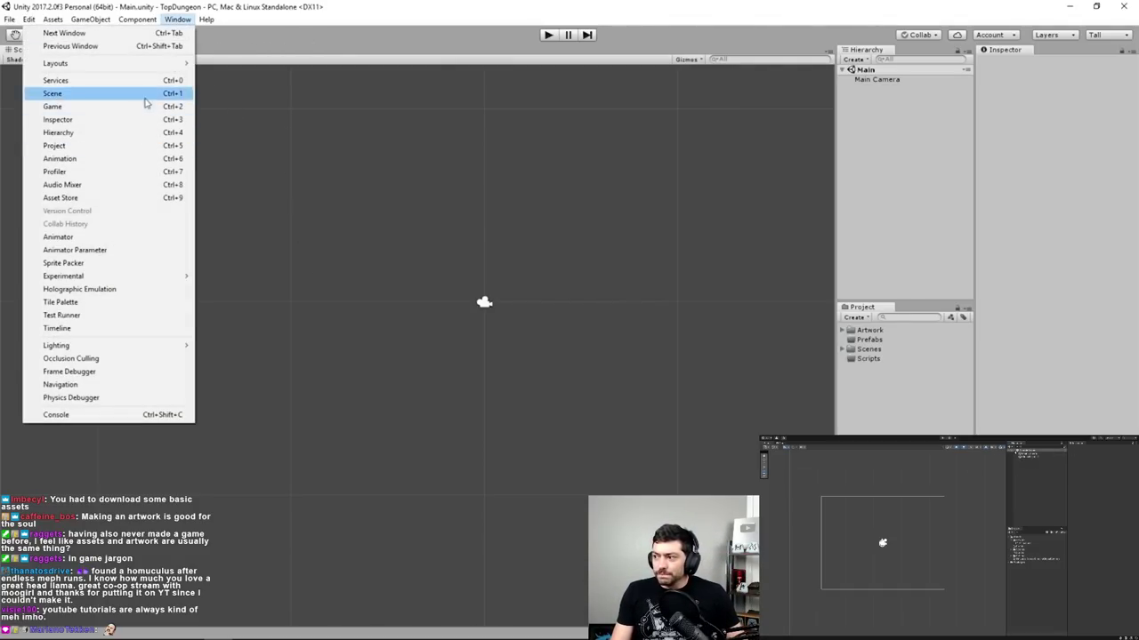
pyautogui.click(56, 414)
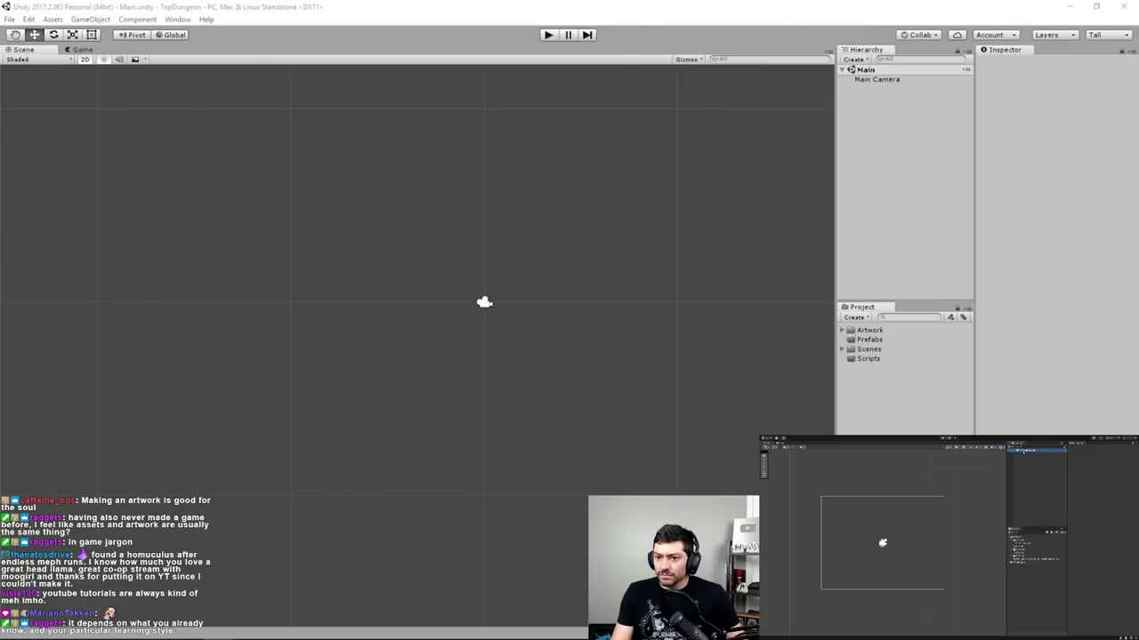
pyautogui.click(177, 19)
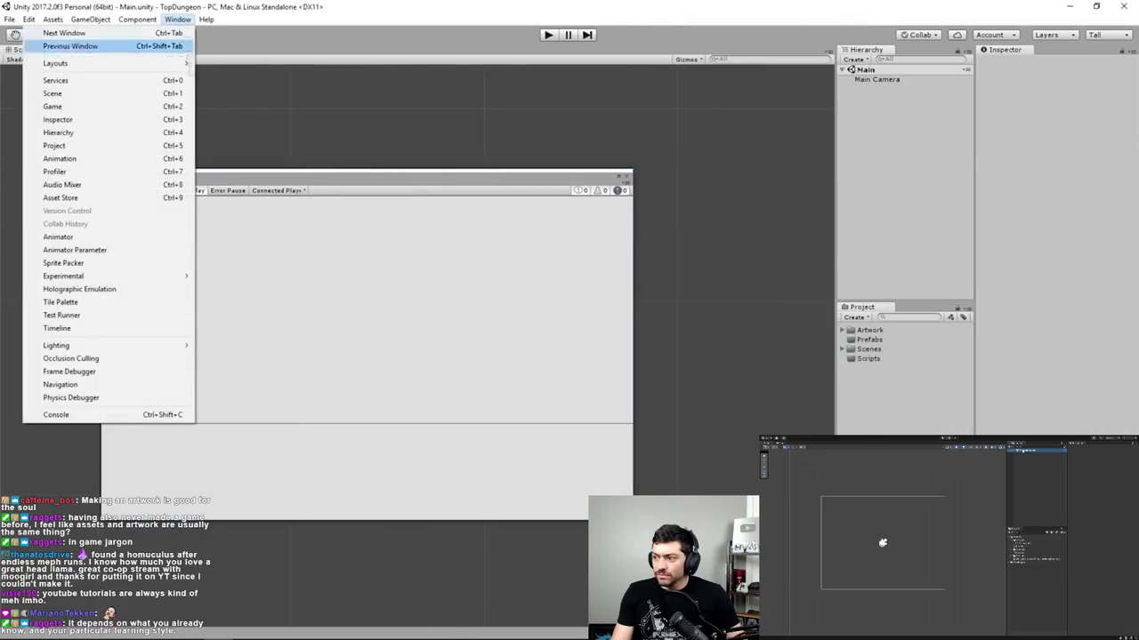
pyautogui.click(94, 301)
pyautogui.moveTo(355, 13); pyautogui.dragTo(811, 148)
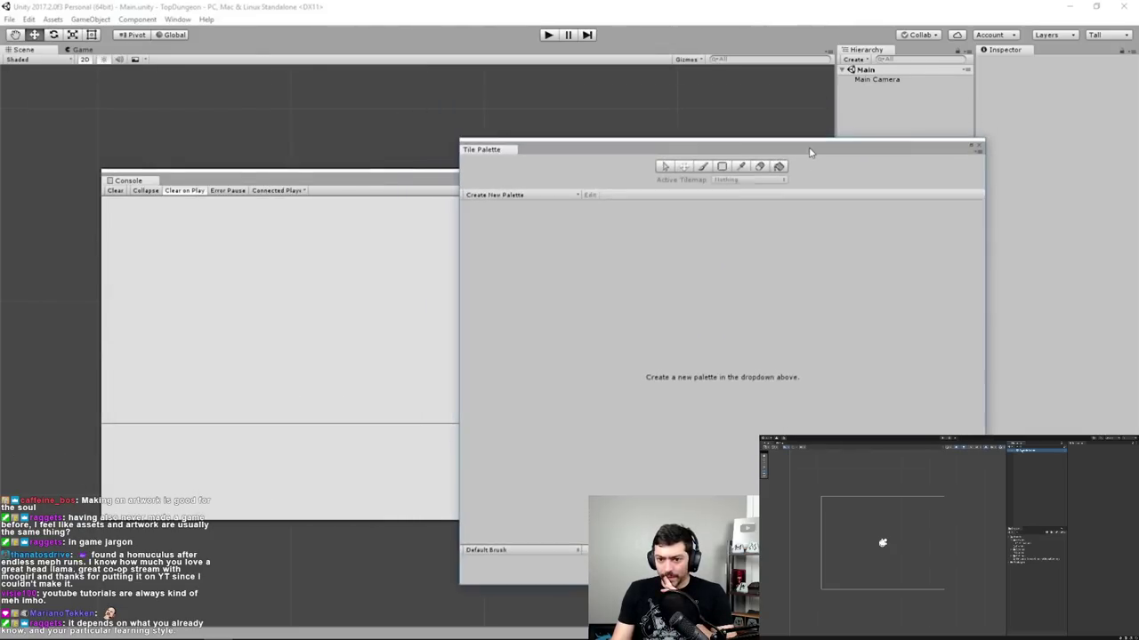
pyautogui.click(979, 143)
pyautogui.click(628, 178)
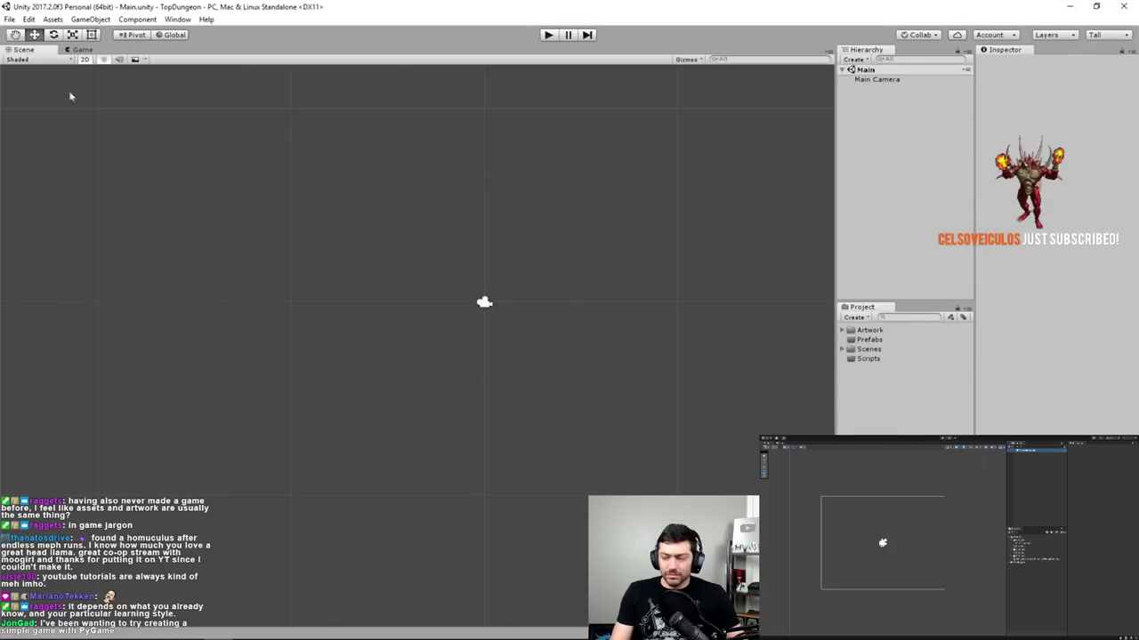
# - Follow the YouTube tutorial as it moves on to the itch.io 16x16 Dungeon Tileset download page
pyautogui.click(82, 49)
pyautogui.click(23, 49)
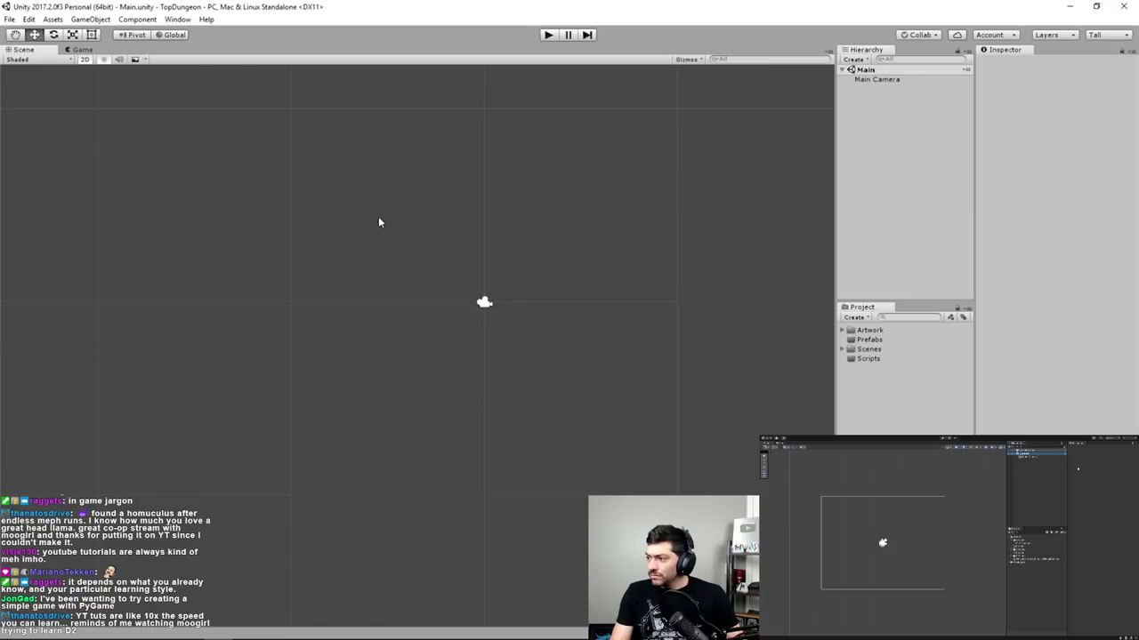
pyautogui.hotkey('alt', 'Tab')
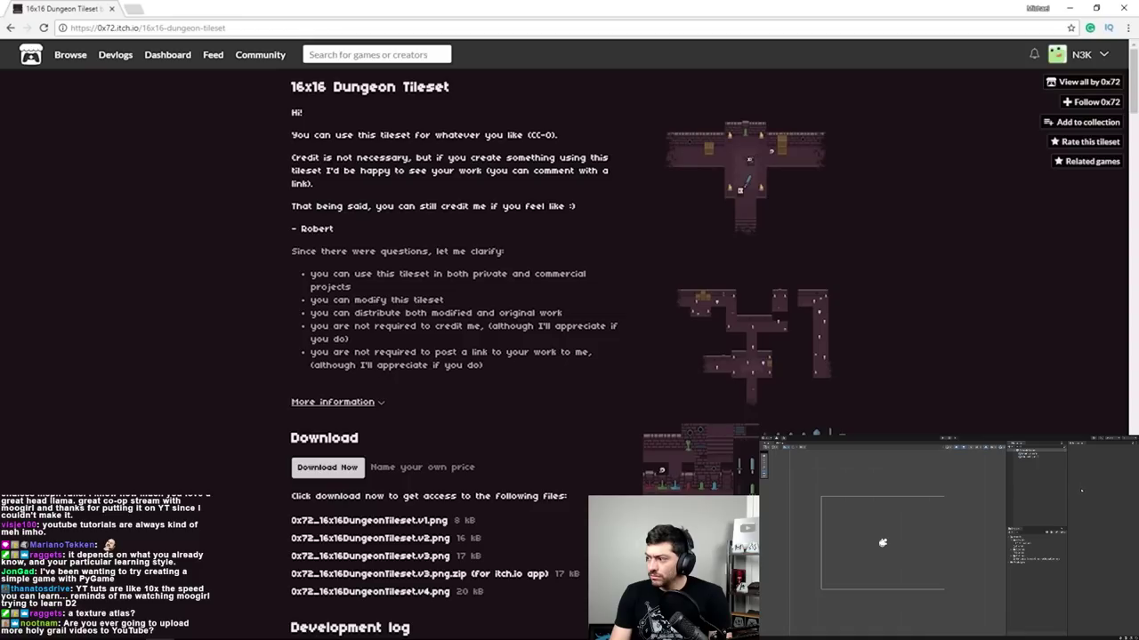
pyautogui.moveTo(884, 232)
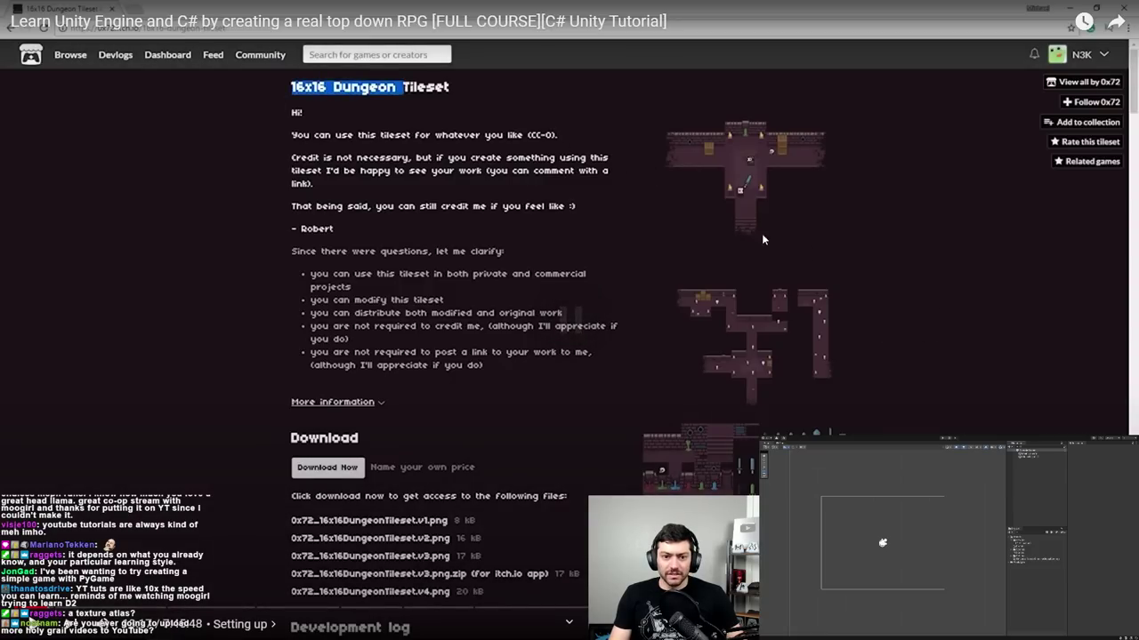
pyautogui.hotkey('alt', 'Tab')
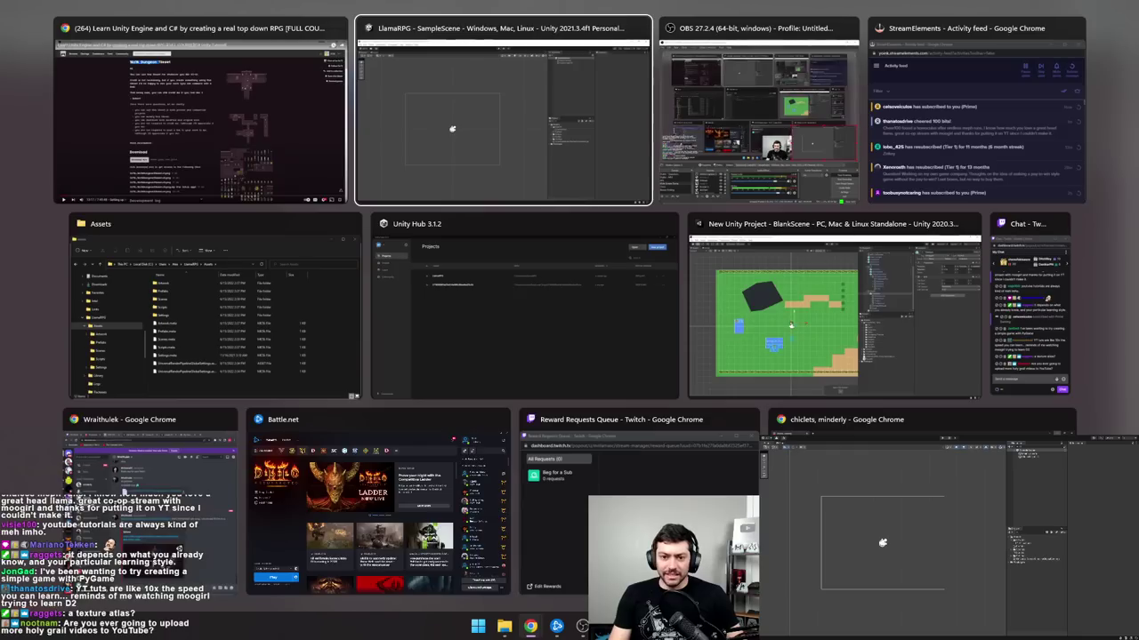
pyautogui.press('Tab')
pyautogui.press('Tab')
pyautogui.press('Tab')
pyautogui.press('Tab')
pyautogui.press('Tab')
pyautogui.press('Tab')
pyautogui.press('Tab')
pyautogui.press('Tab')
pyautogui.press('Tab')
pyautogui.press('Tab')
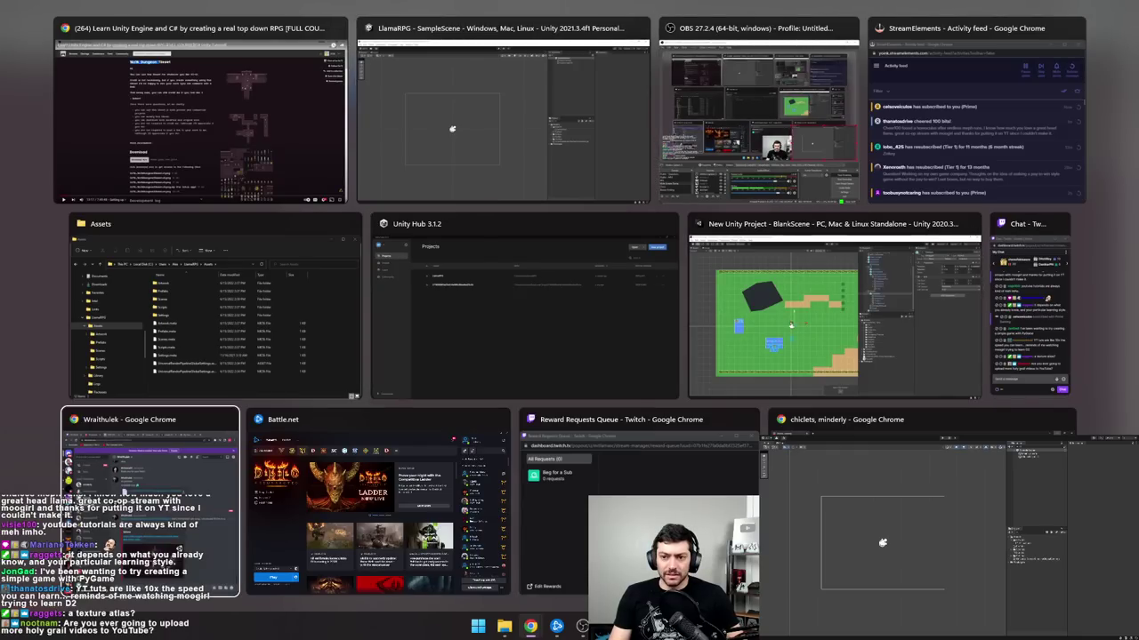
pyautogui.hotkey('alt', 'Tab')
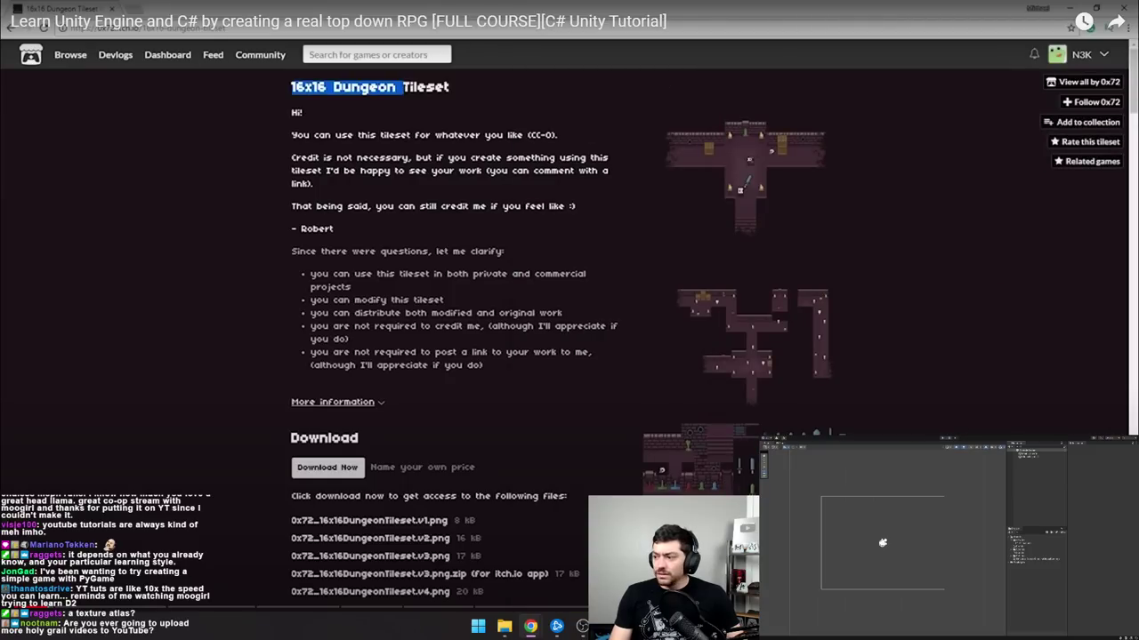
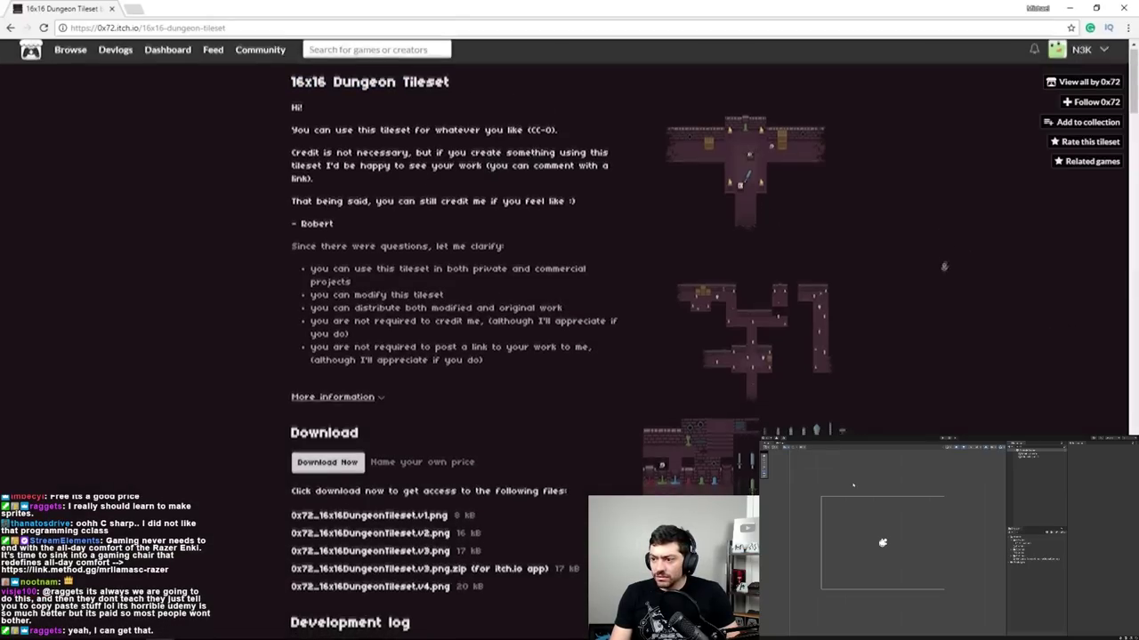
# - Resume the paused course video at the 16x16 Dungeon Tileset download page
pyautogui.scroll(-3, 961, 299)
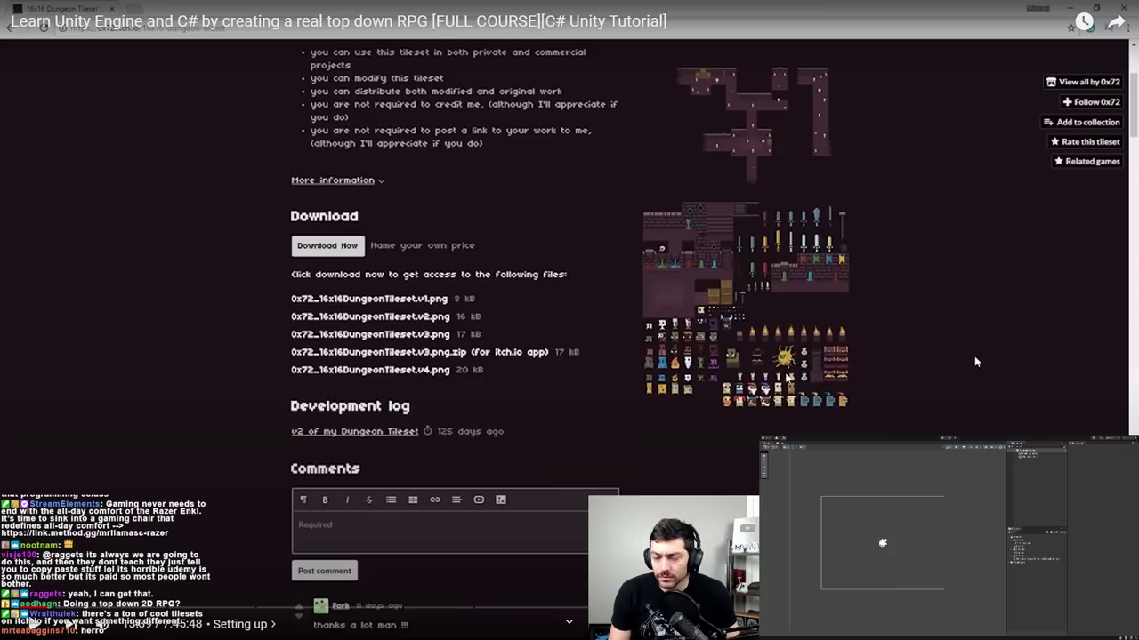
pyautogui.click(974, 357)
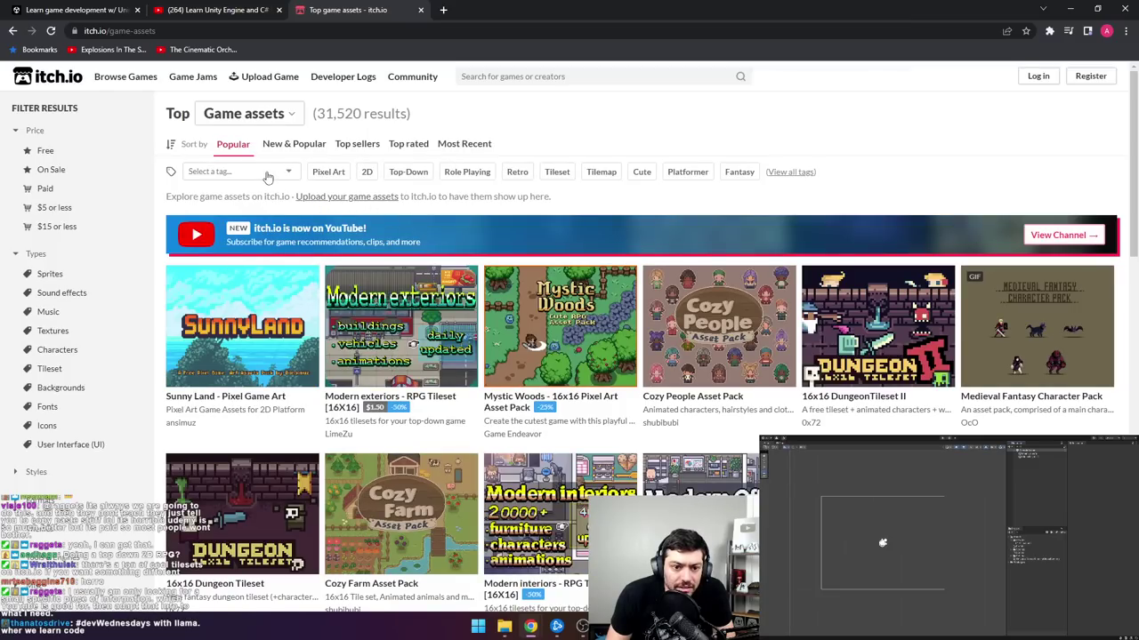
# - Filter the itch.io game assets by the 2D, Tileset and Top-Down tags
pyautogui.click(366, 172)
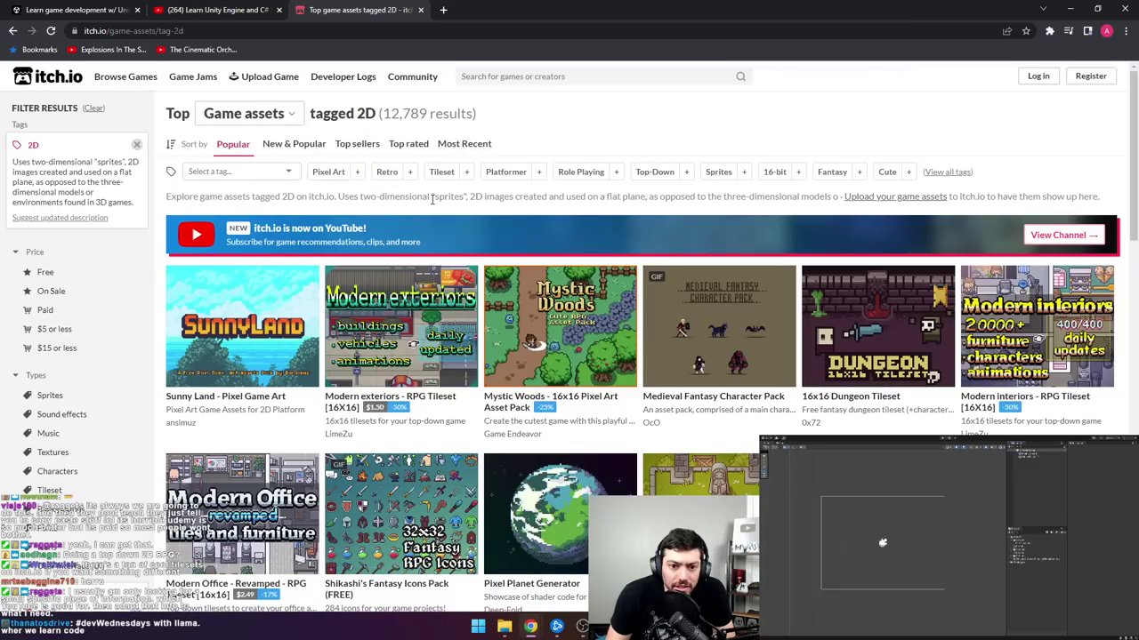
pyautogui.click(442, 174)
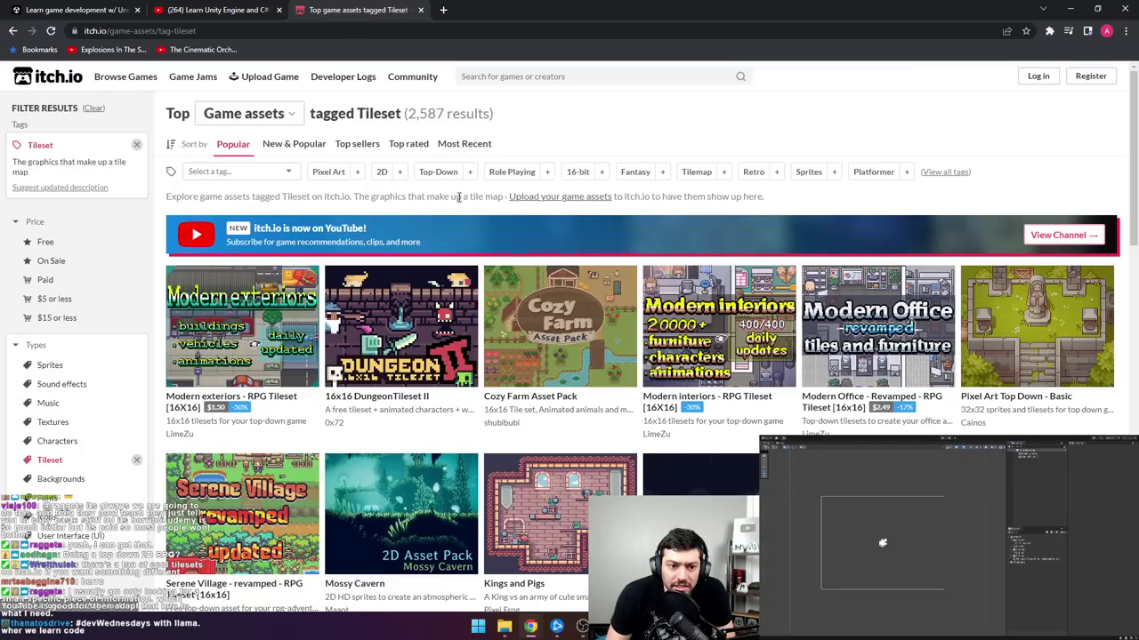
pyautogui.click(445, 175)
pyautogui.scroll(-2, 578, 230)
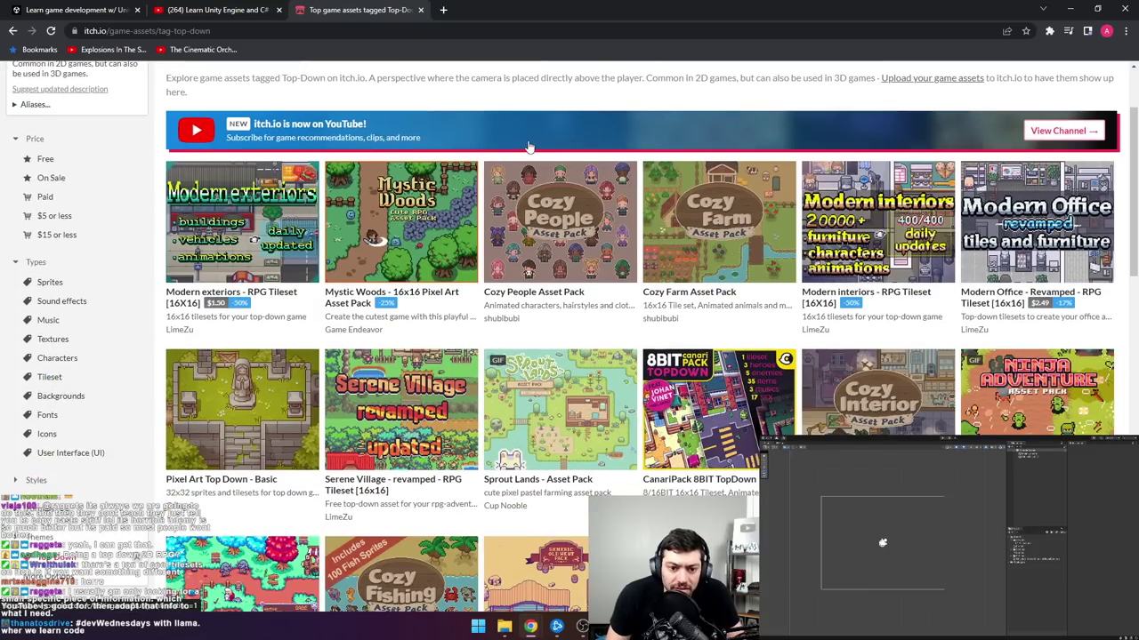
pyautogui.moveTo(754, 182)
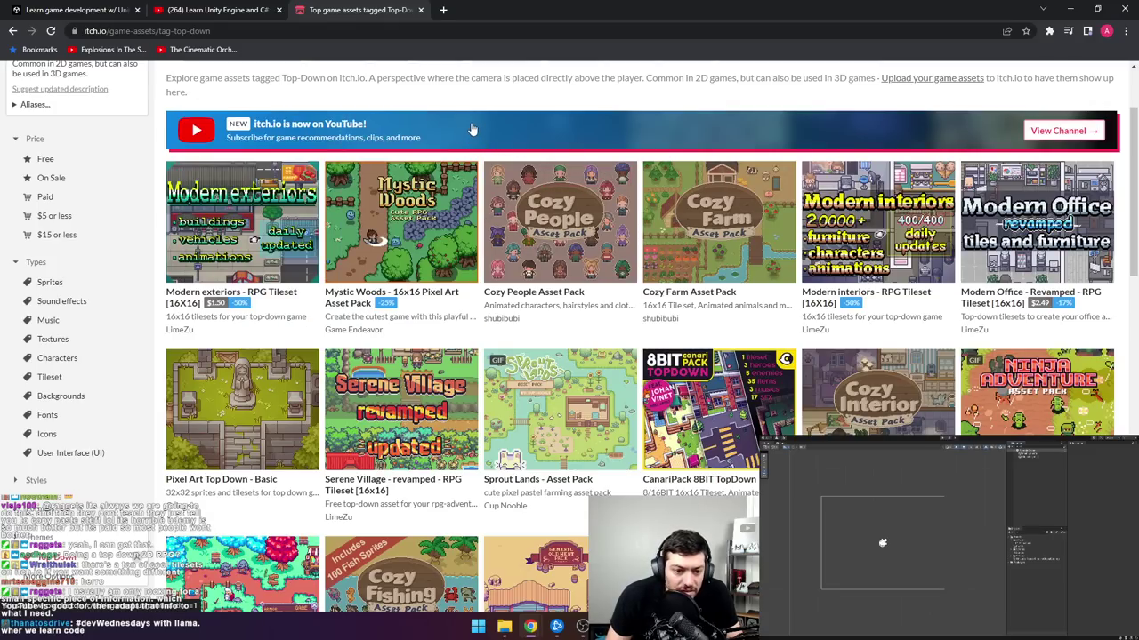
pyautogui.scroll(-1, 472, 129)
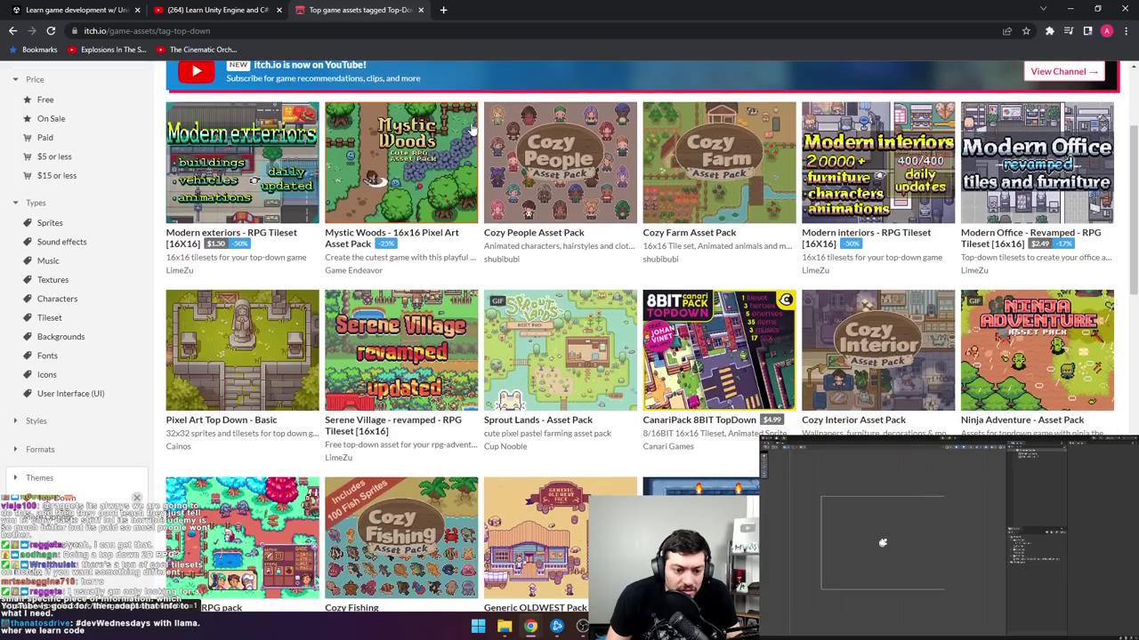
# - Look through the Mystic Woods asset pack page, then return to the Top-Down listing
pyautogui.click(439, 178)
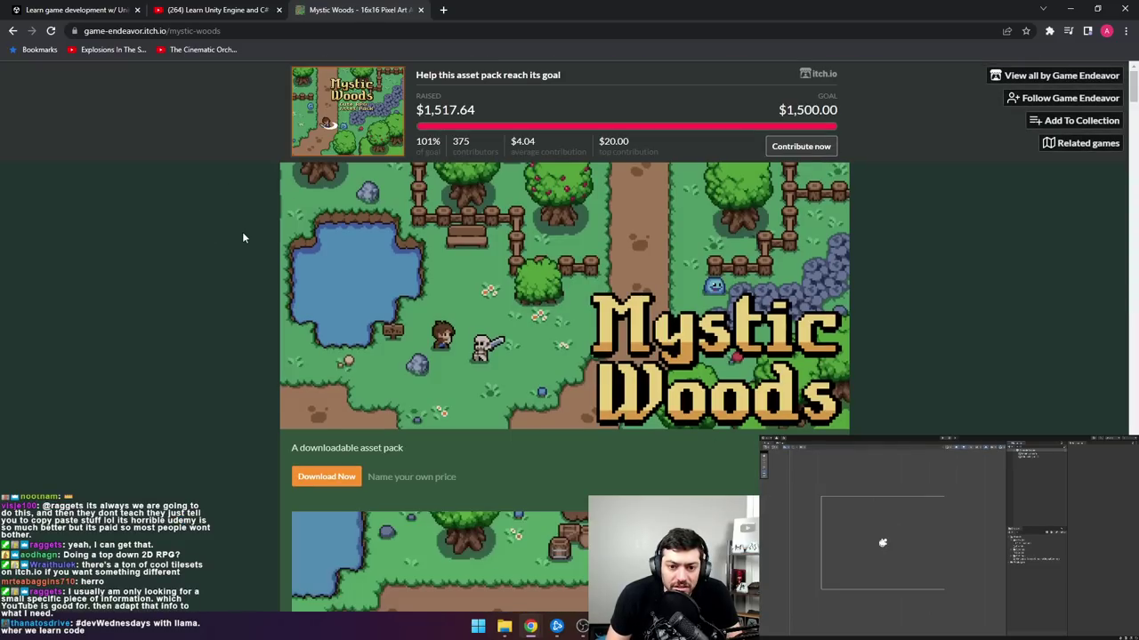
pyautogui.scroll(-3, 236, 234)
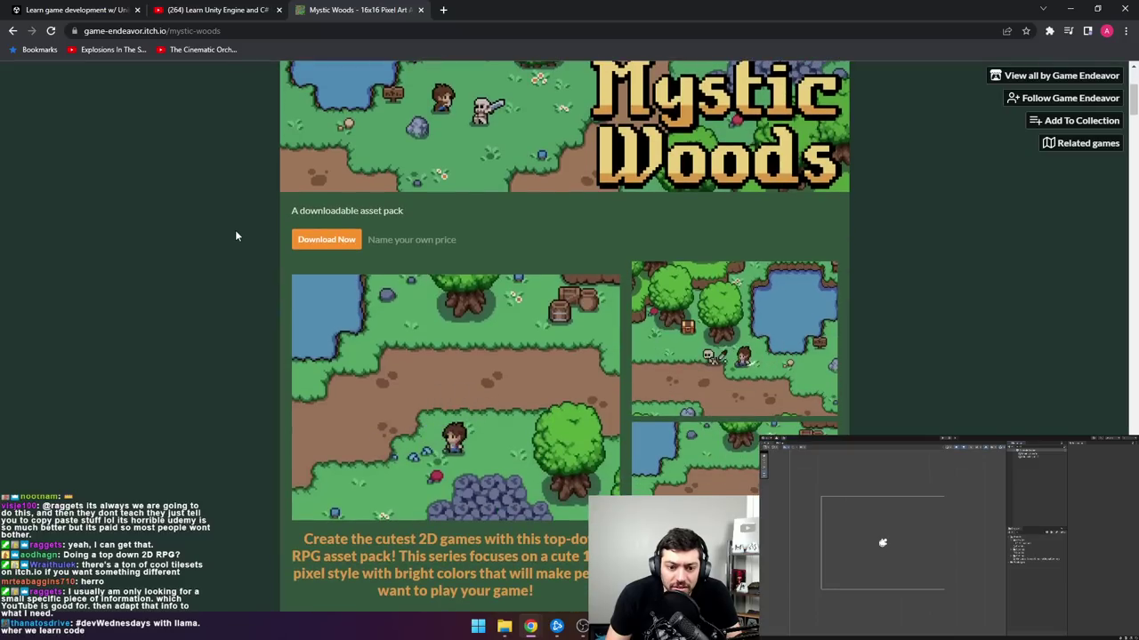
pyautogui.scroll(-6, 236, 236)
pyautogui.scroll(-4, 236, 236)
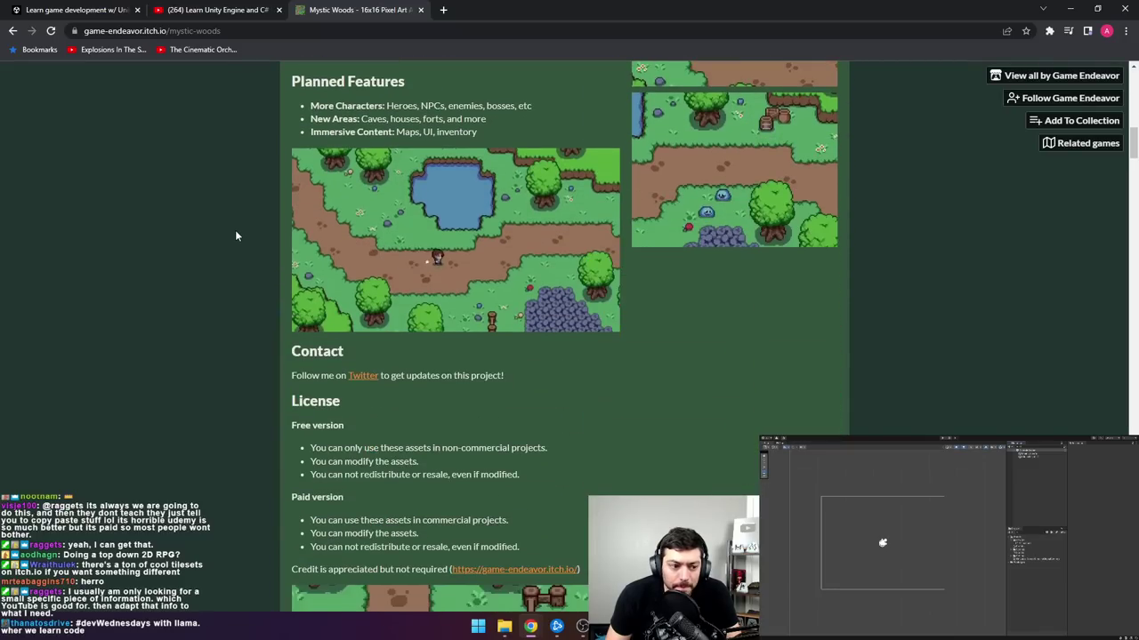
pyautogui.scroll(-6, 236, 235)
pyautogui.scroll(-8, 237, 228)
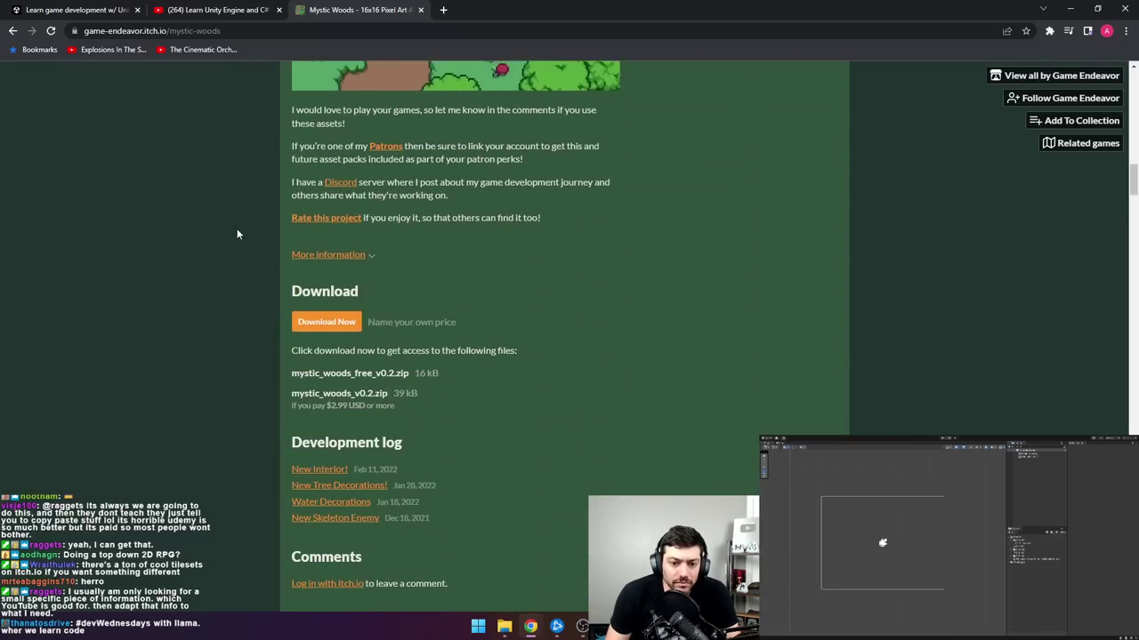
pyautogui.click(12, 30)
pyautogui.scroll(-3, 338, 193)
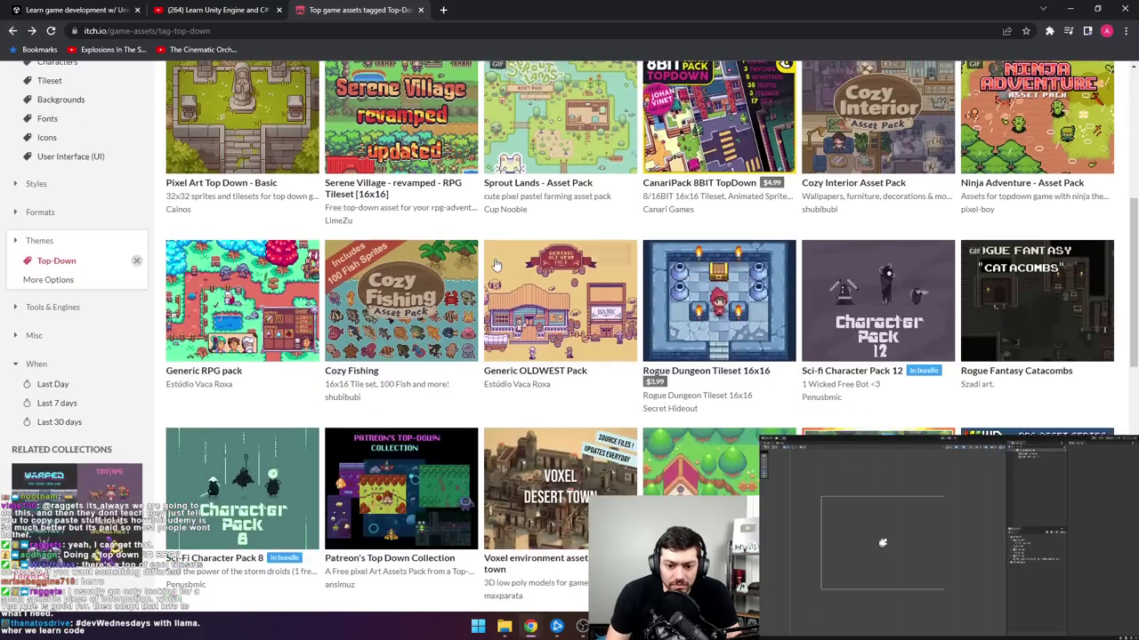
pyautogui.scroll(-2, 620, 222)
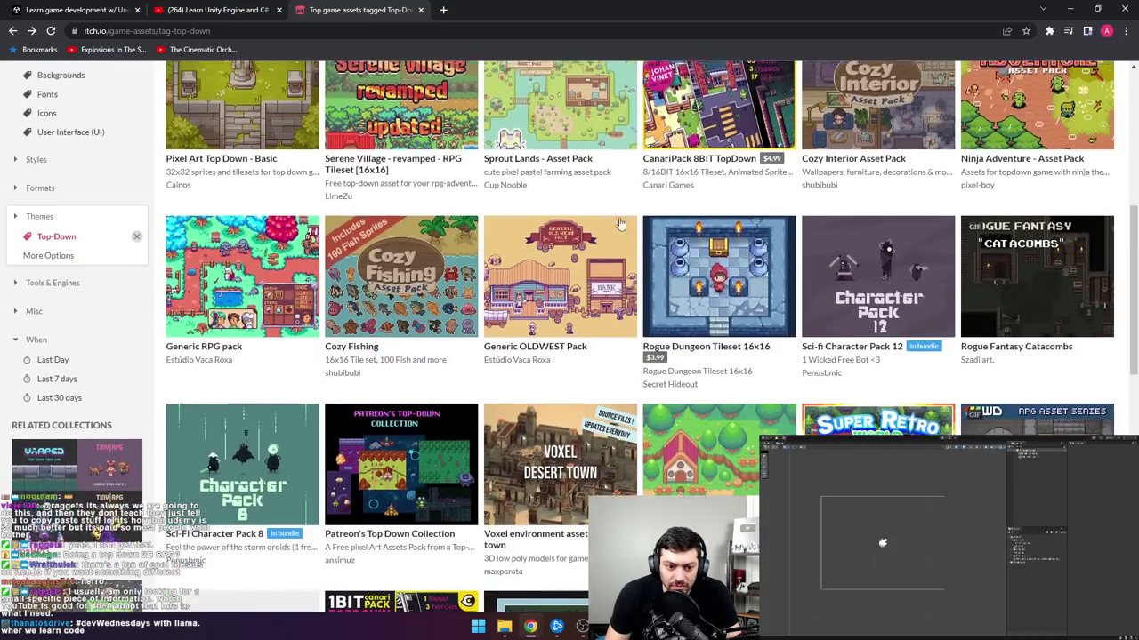
pyautogui.click(253, 205)
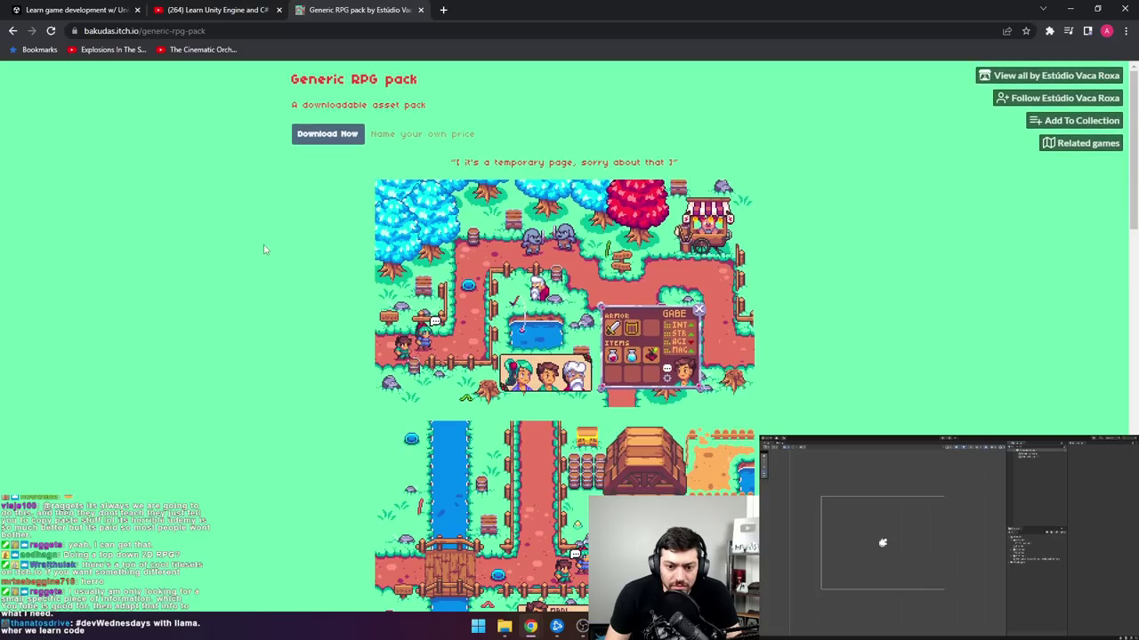
pyautogui.scroll(-2, 296, 248)
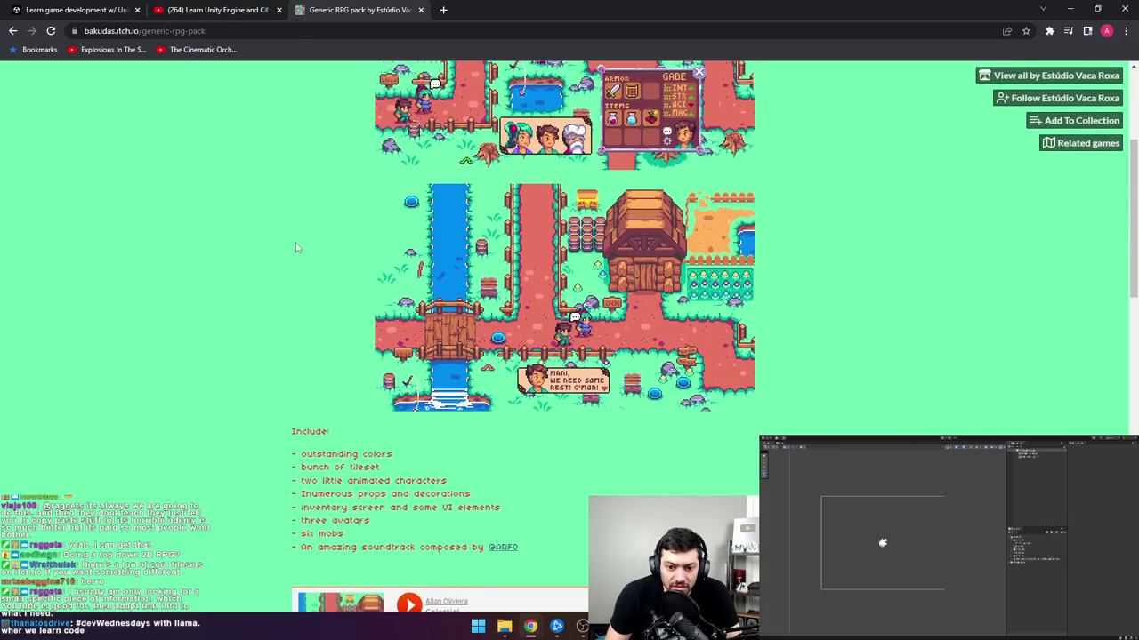
pyautogui.scroll(-4, 296, 248)
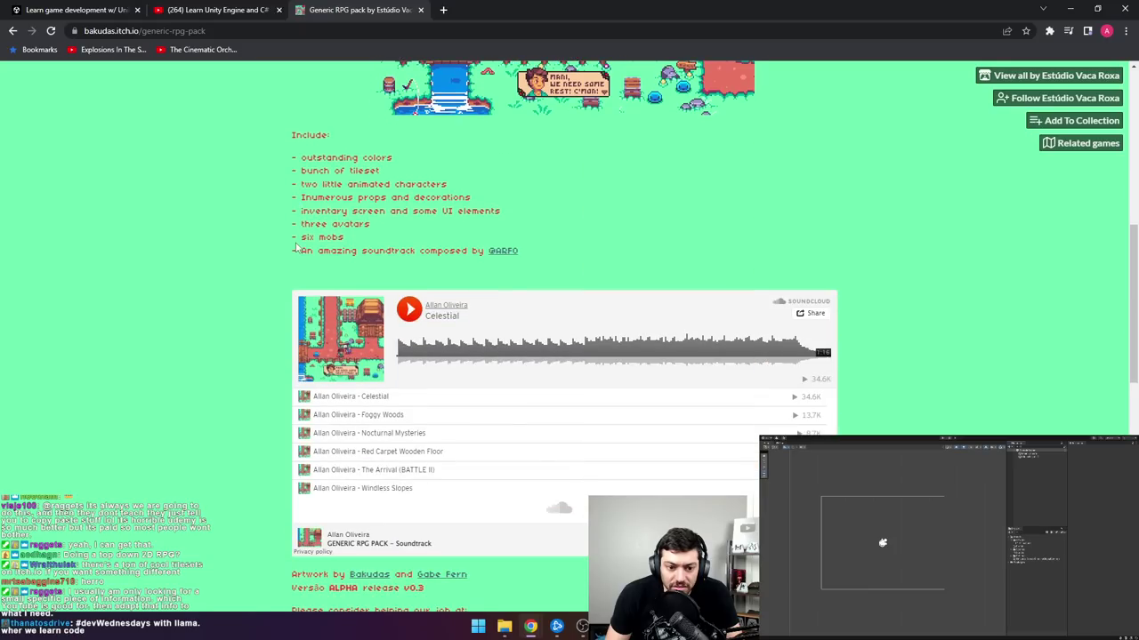
pyautogui.scroll(-6, 296, 248)
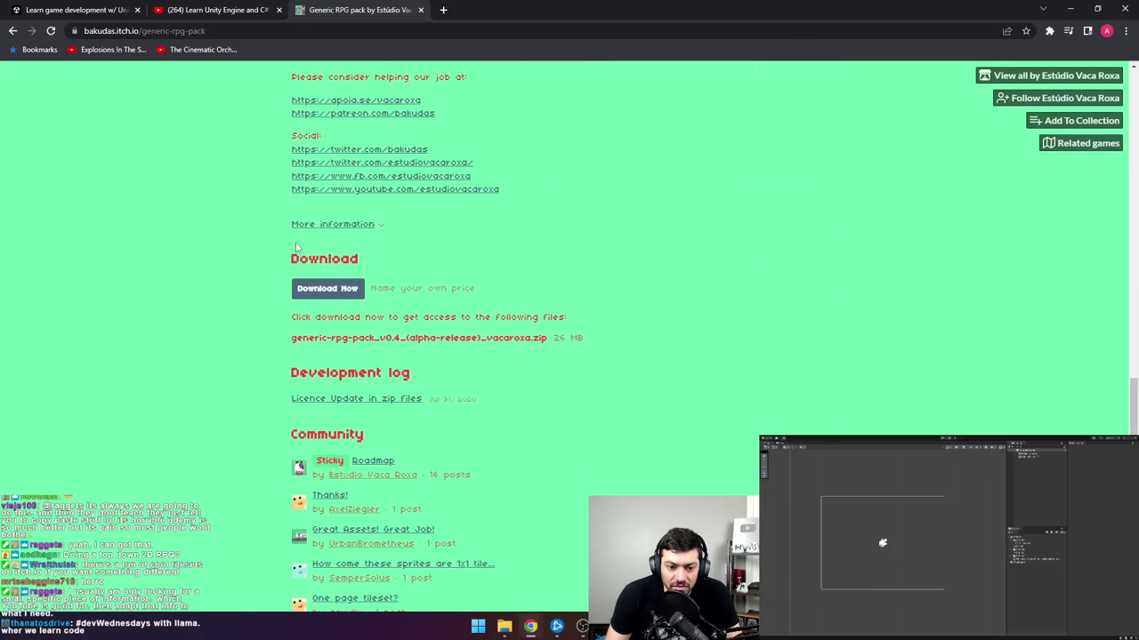
pyautogui.scroll(15, 296, 248)
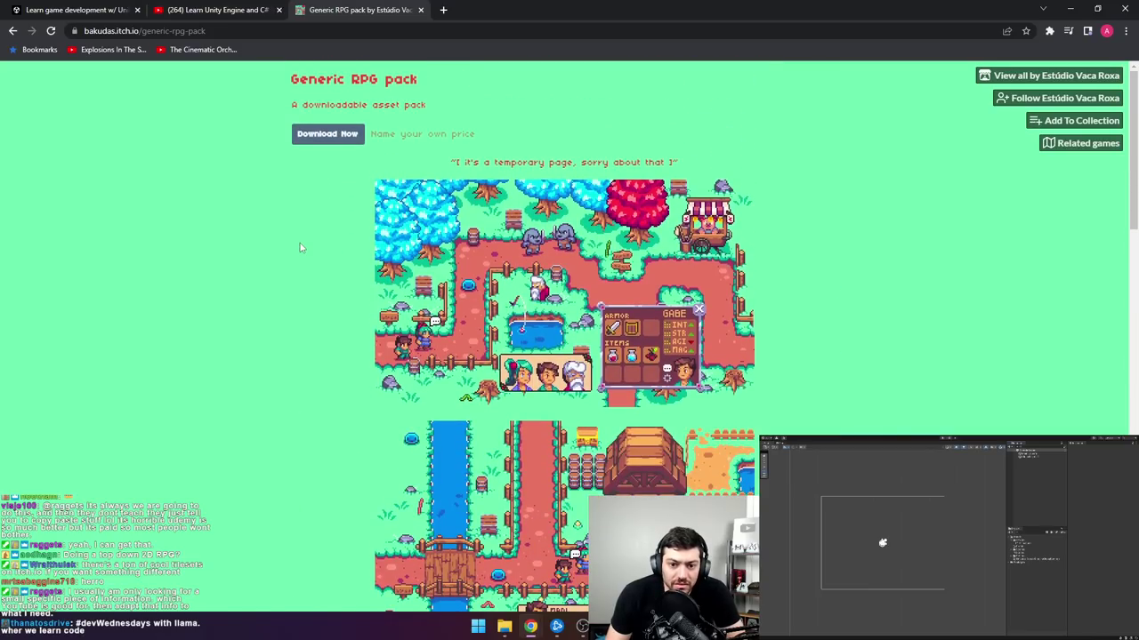
pyautogui.scroll(-1, 300, 247)
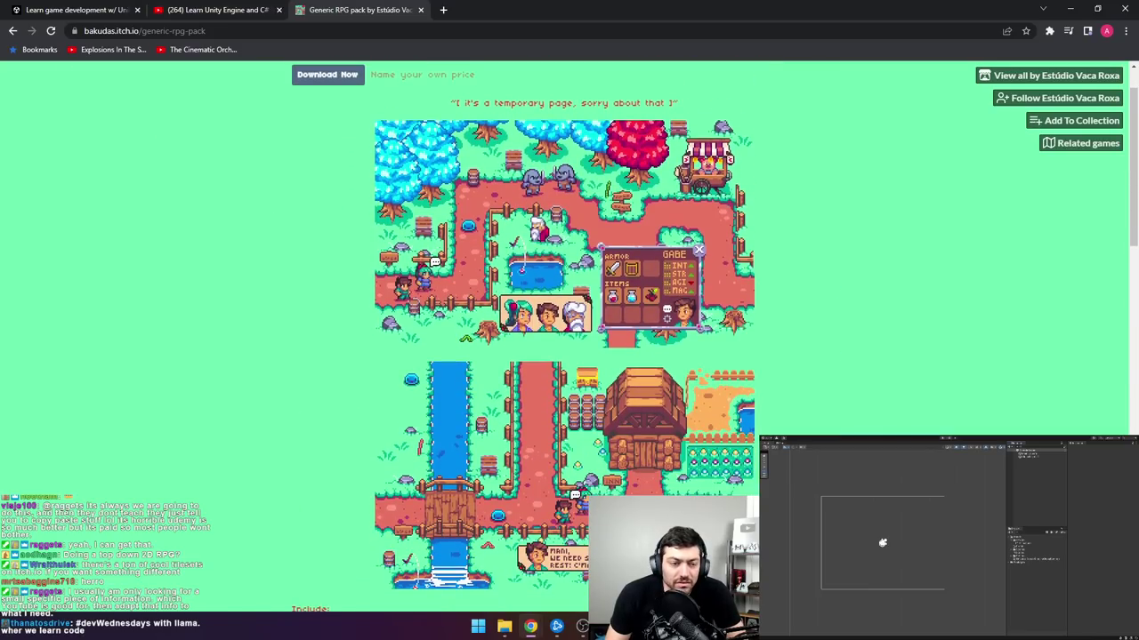
pyautogui.click(14, 33)
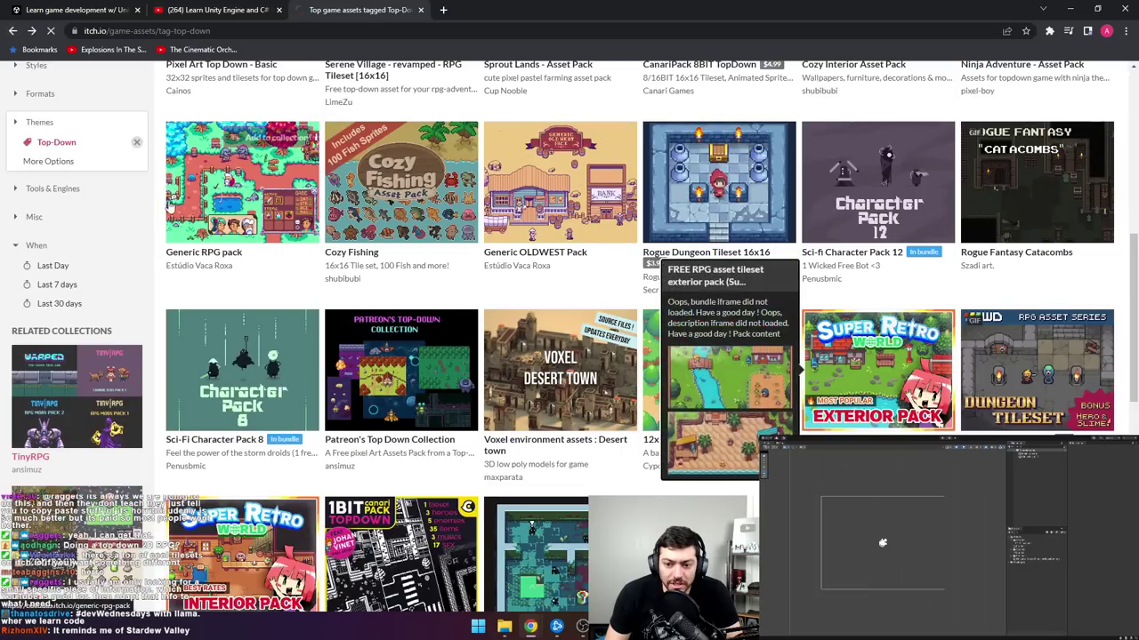
# - Open the Super Retro World exterior pack page and enlarge a tileset screenshot
pyautogui.click(878, 374)
pyautogui.scroll(-1, 369, 254)
pyautogui.scroll(-4, 369, 254)
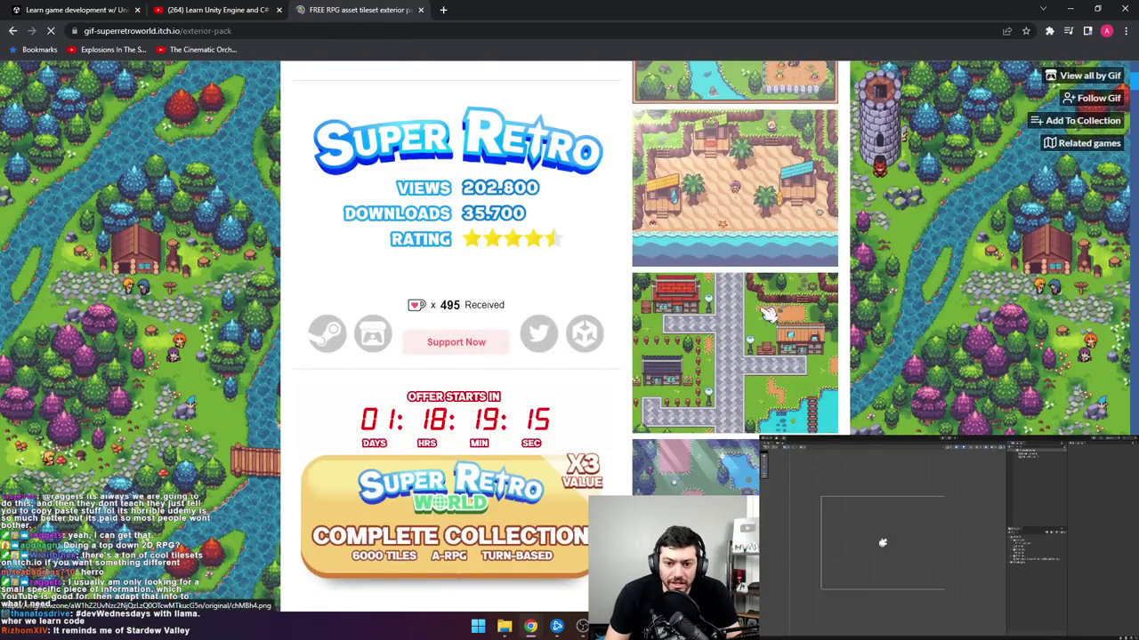
pyautogui.scroll(5, 770, 347)
pyautogui.click(774, 383)
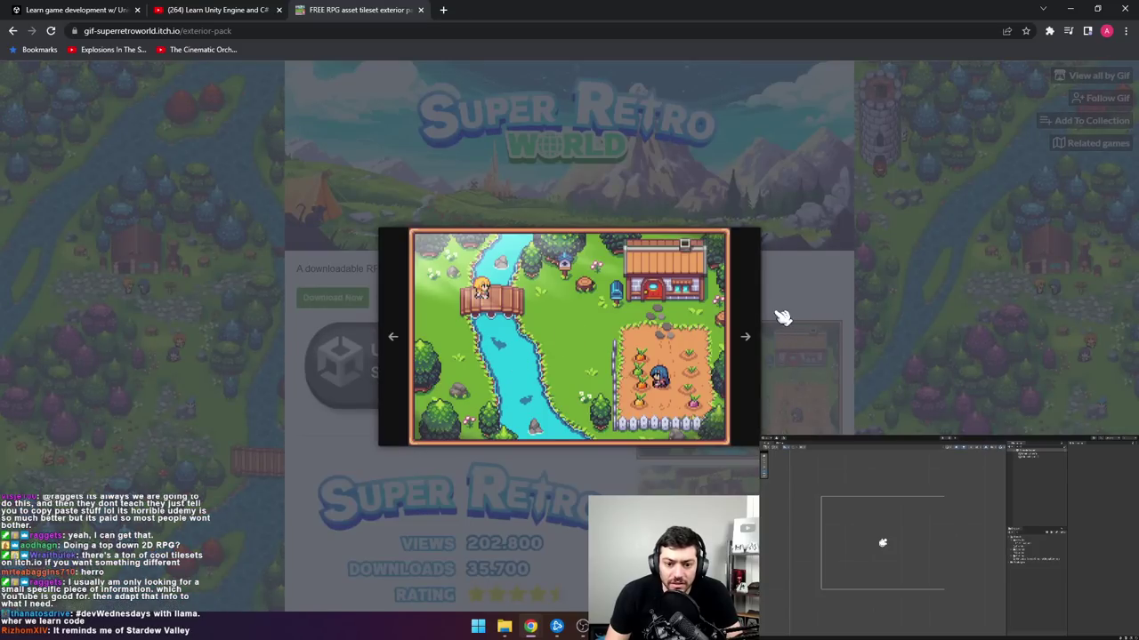
# - Step through the preview screenshots to the tileset overview, then close the gallery
pyautogui.press('Right')
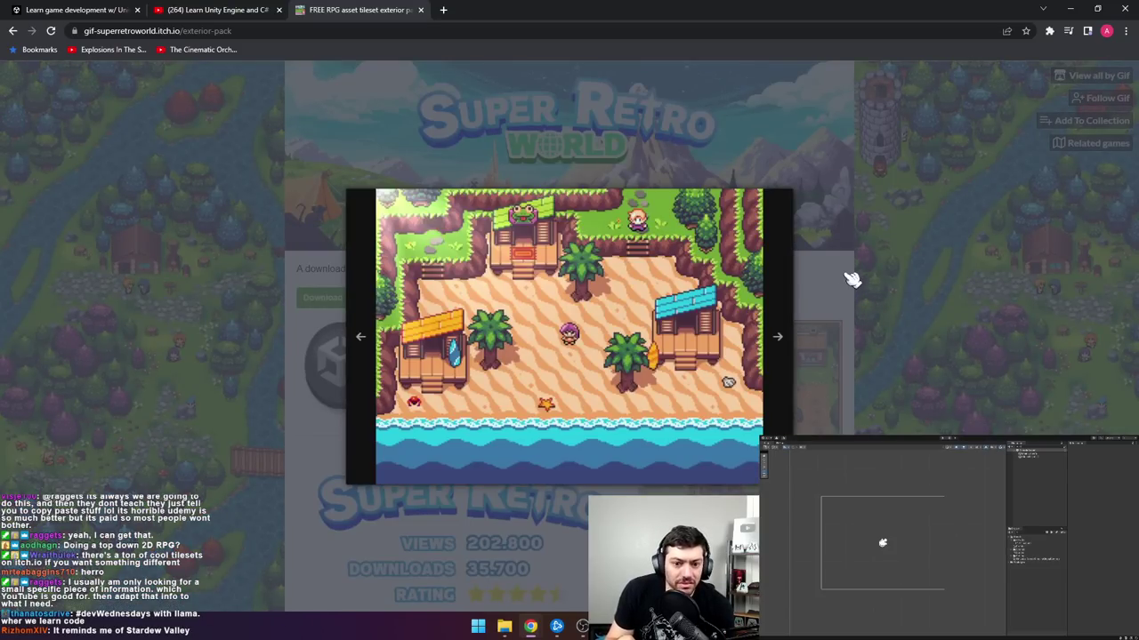
pyautogui.press('Right')
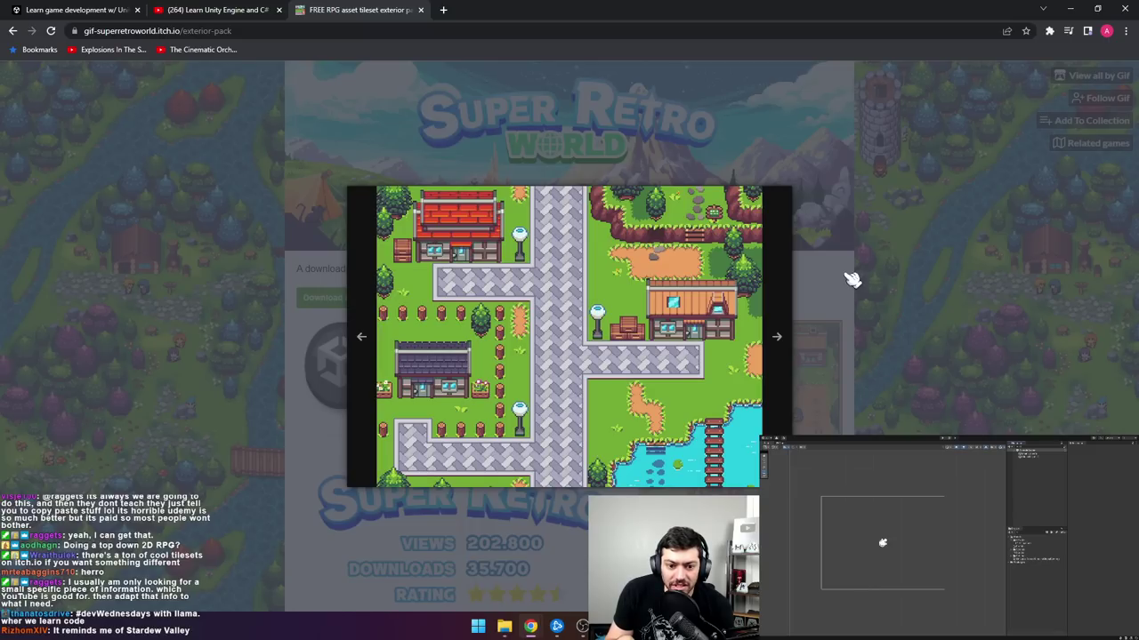
pyautogui.press('Right')
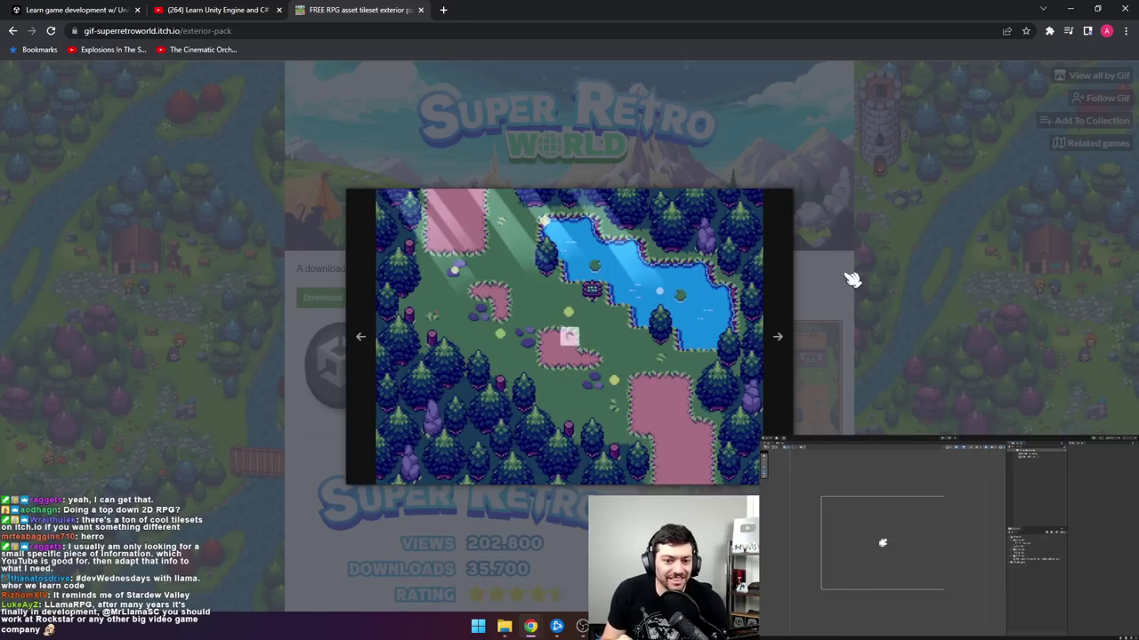
pyautogui.press('Right')
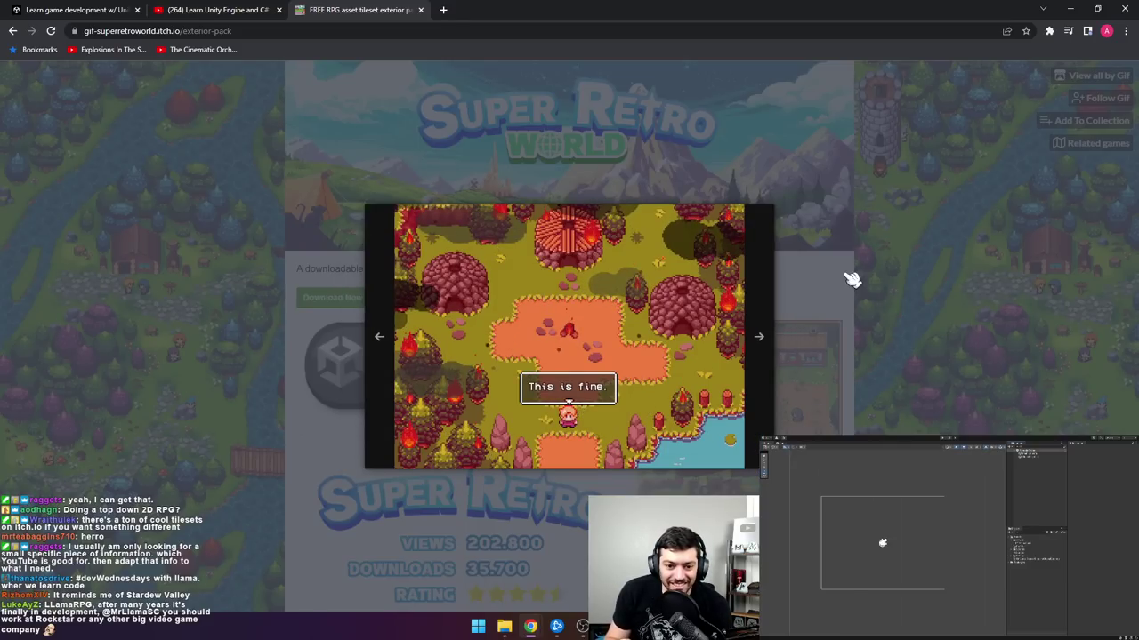
pyautogui.press('Right')
pyautogui.press('Right')
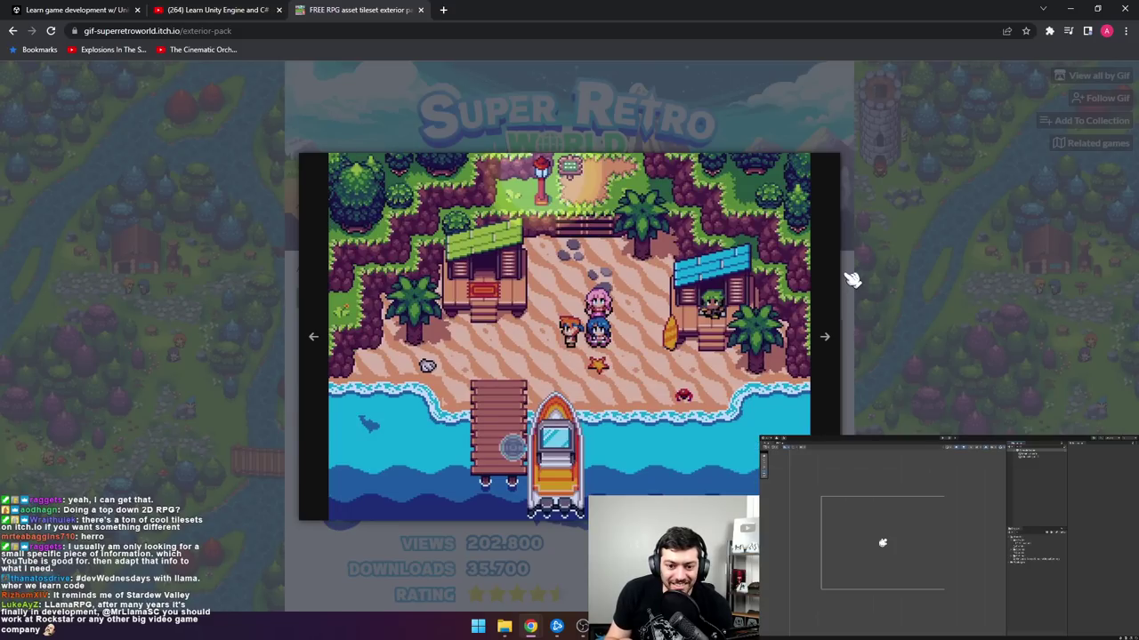
pyautogui.press('Right')
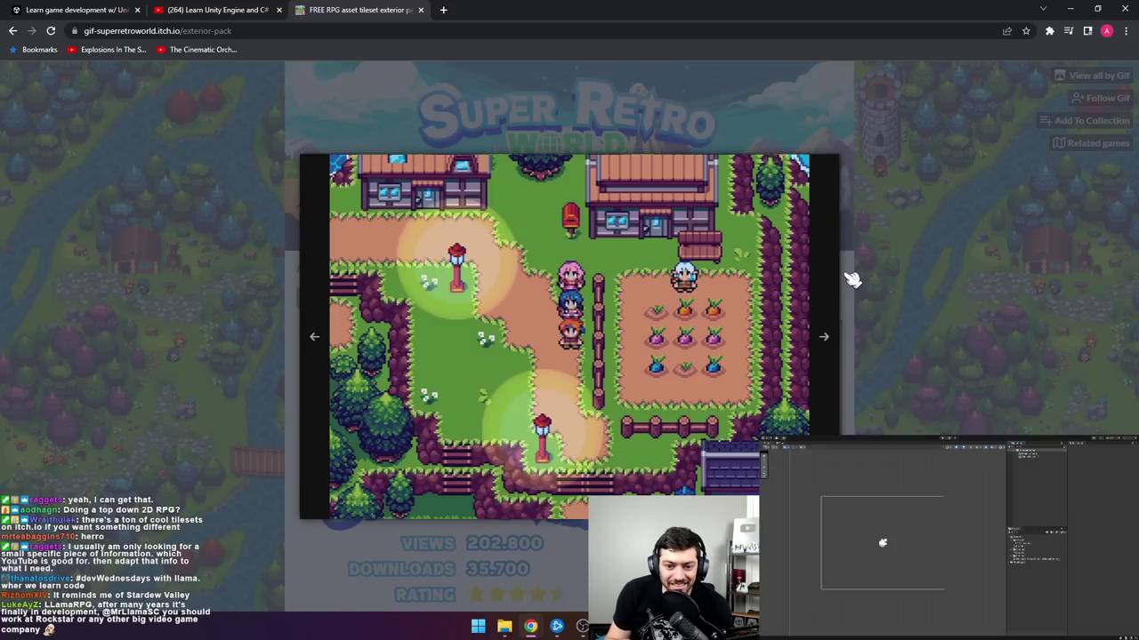
pyautogui.press('Right')
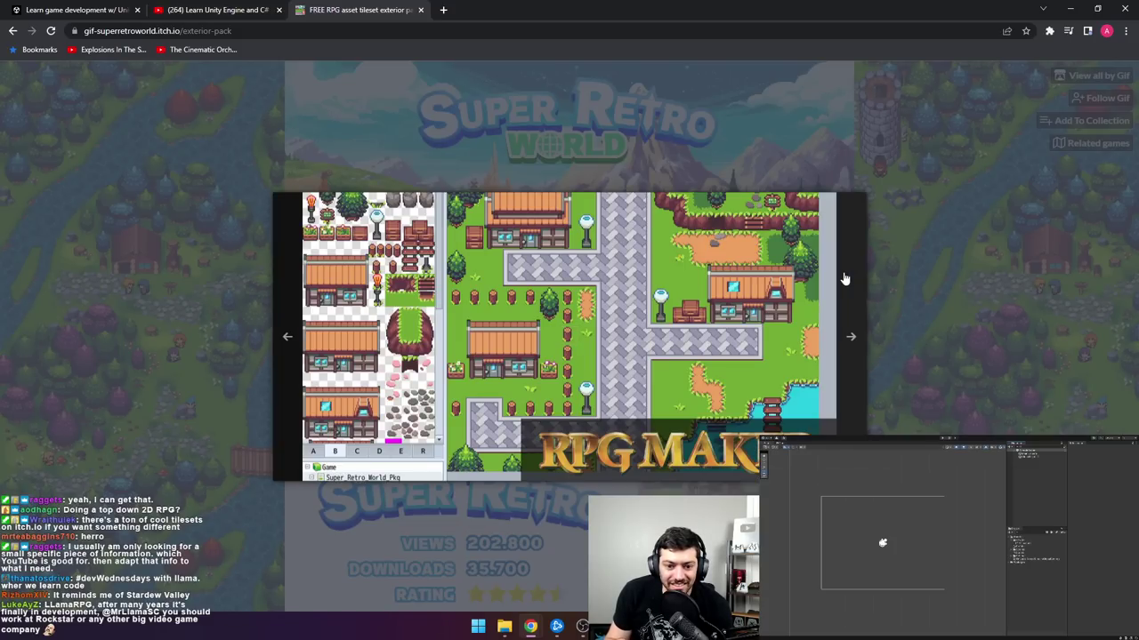
pyautogui.click(845, 280)
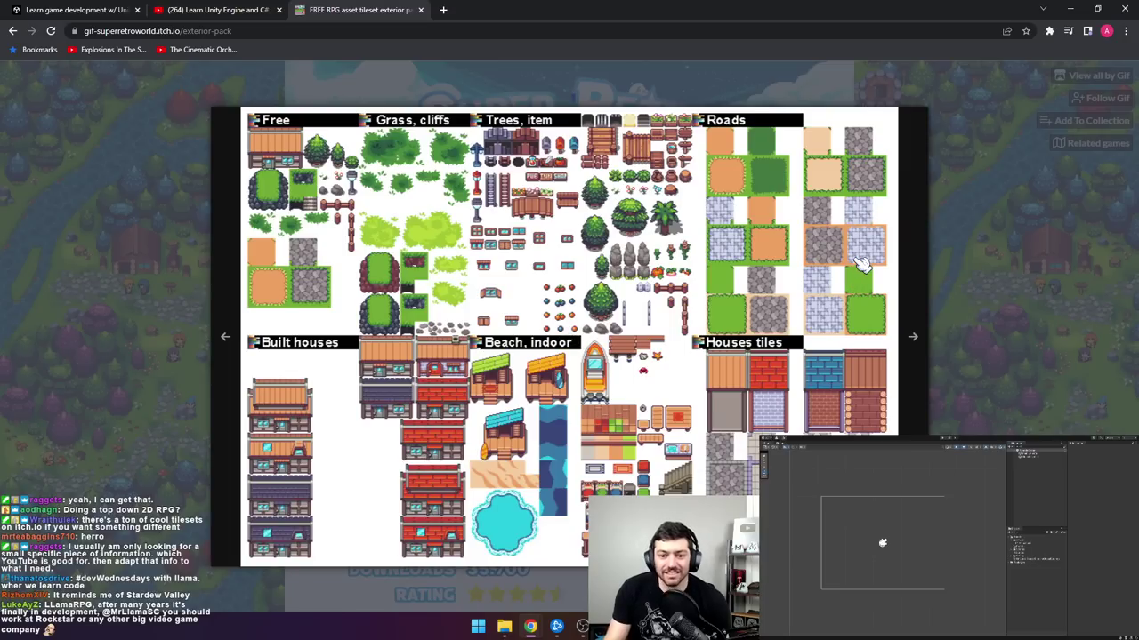
pyautogui.click(972, 297)
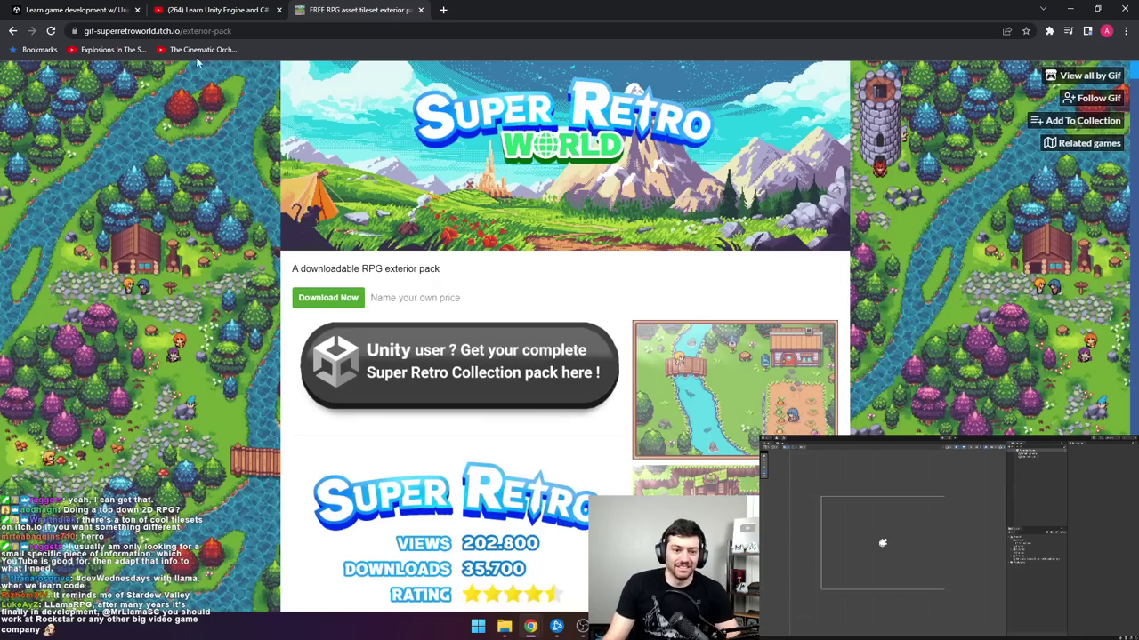
# - Back on the Top-Down listing, view the Sunnyside World page's screenshots up to the goblins
pyautogui.click(12, 30)
pyautogui.scroll(-4, 561, 284)
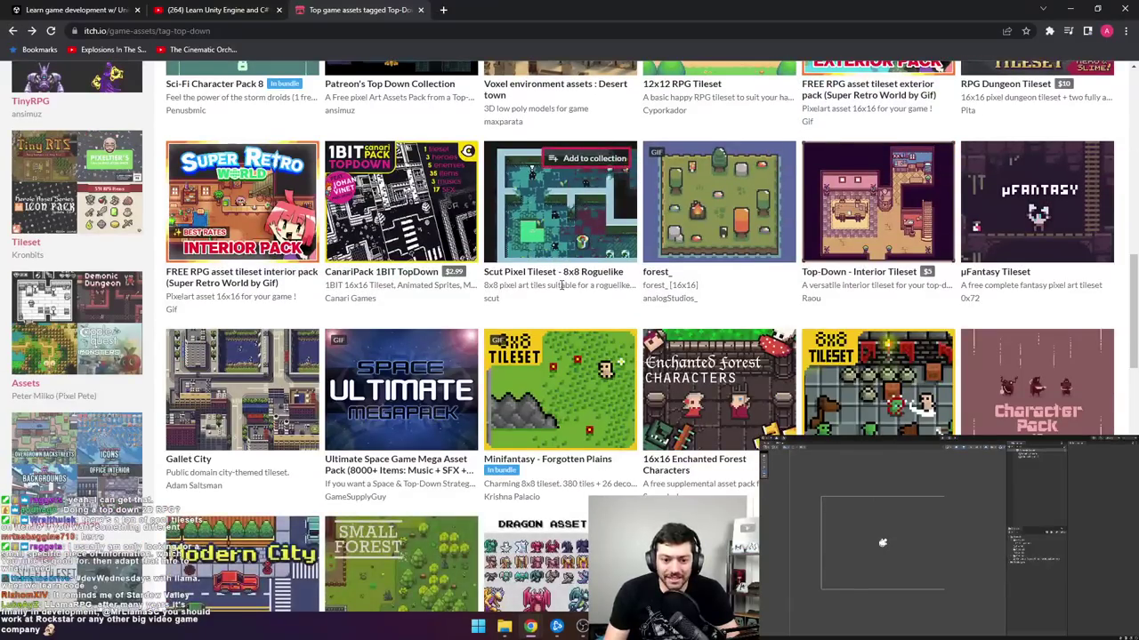
pyautogui.scroll(-3, 561, 285)
pyautogui.scroll(-6, 562, 291)
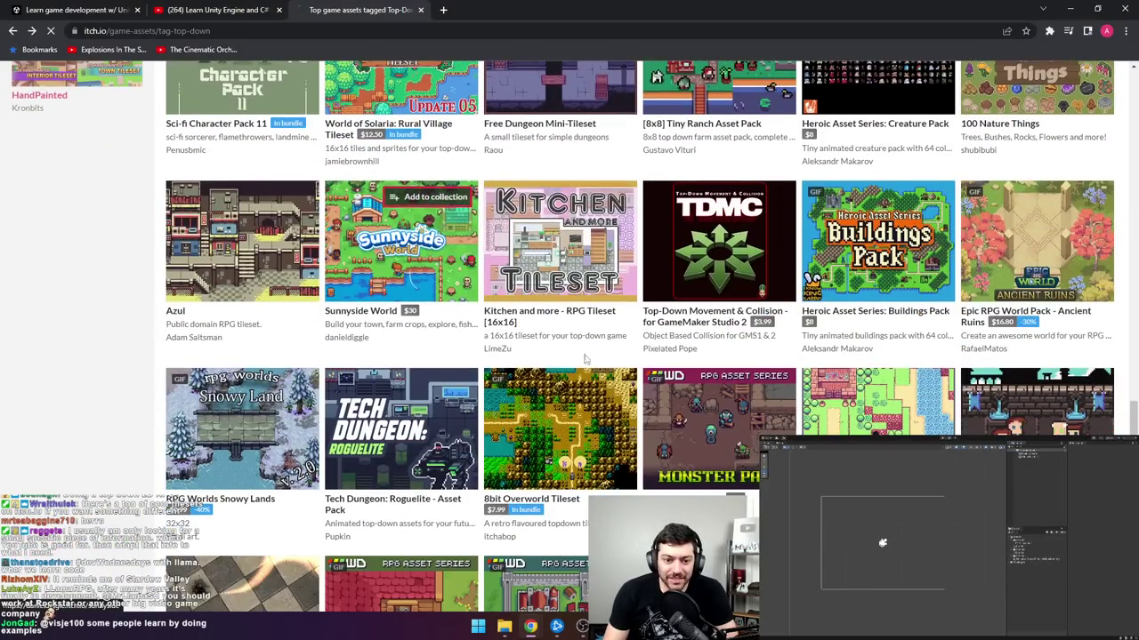
pyautogui.click(436, 262)
pyautogui.click(660, 345)
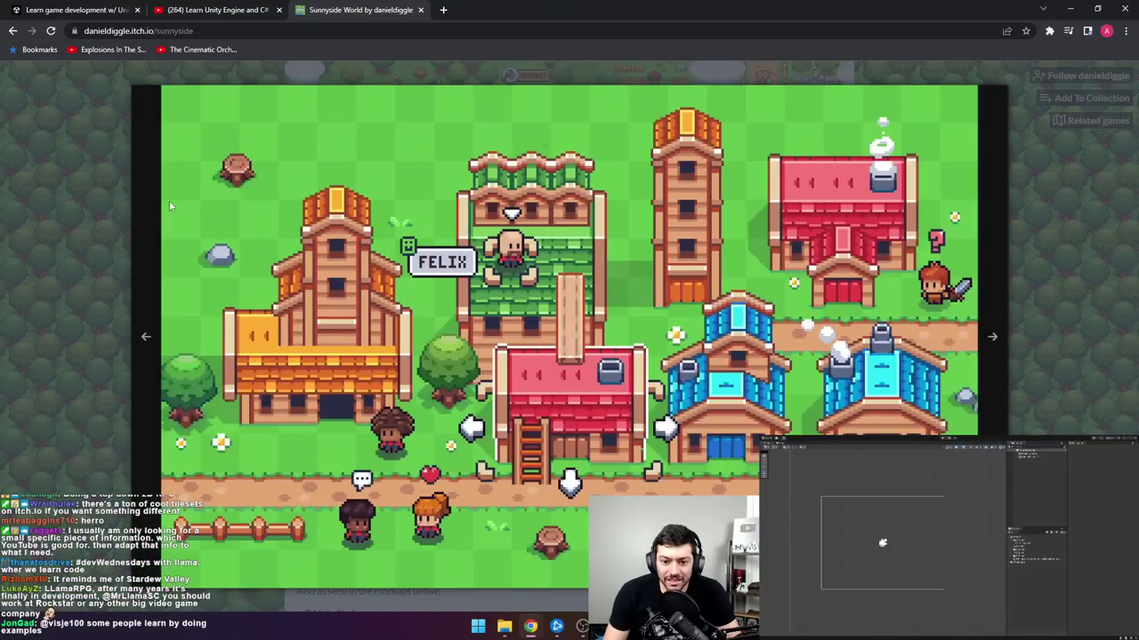
pyautogui.click(347, 246)
pyautogui.click(347, 245)
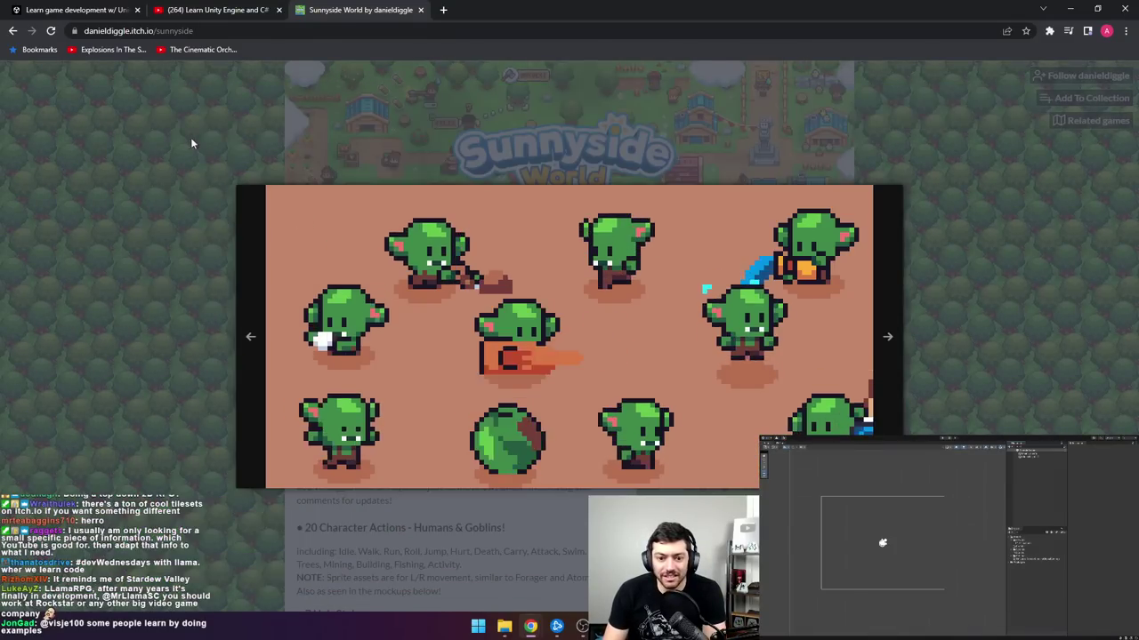
# - Return to the listing and browse the RPG Monster Pack page
pyautogui.click(11, 30)
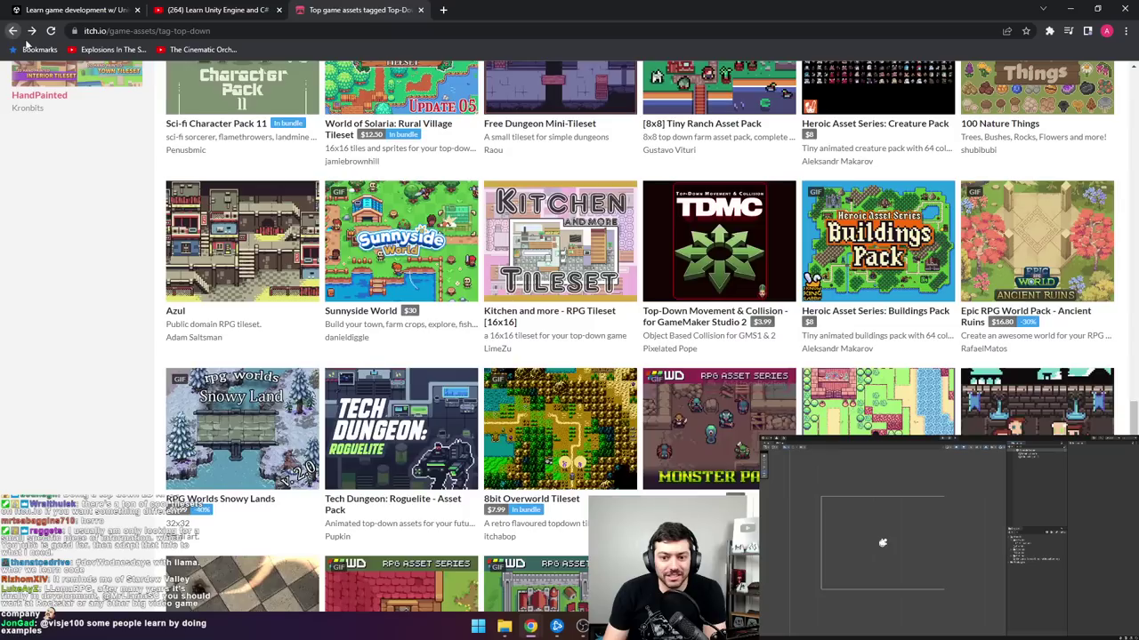
pyautogui.scroll(-4, 618, 352)
pyautogui.scroll(1, 622, 347)
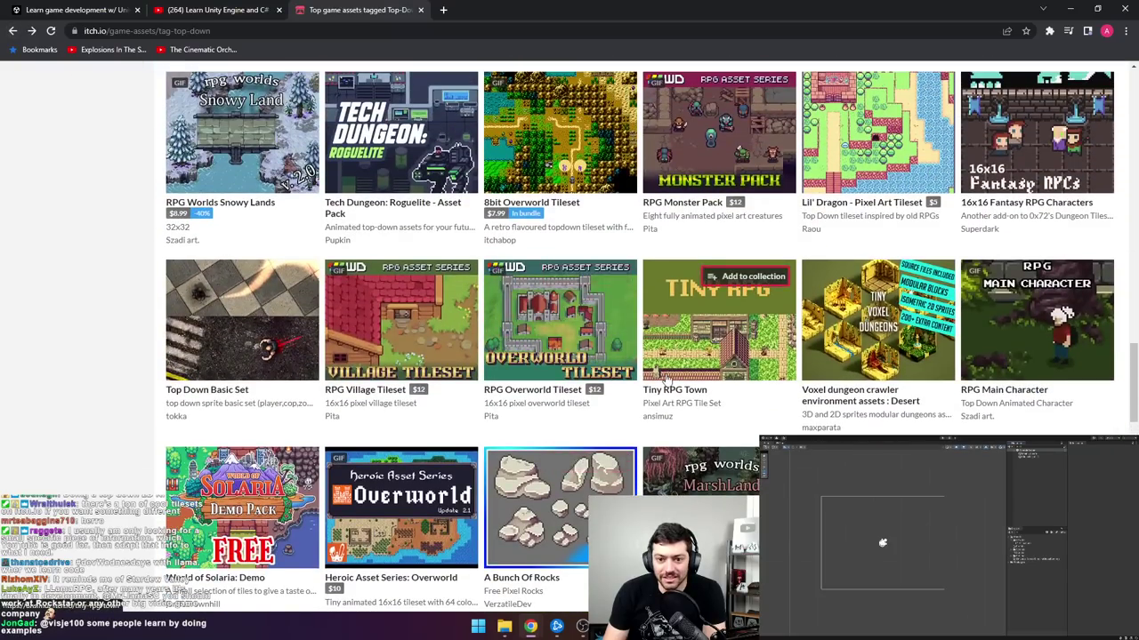
pyautogui.click(719, 142)
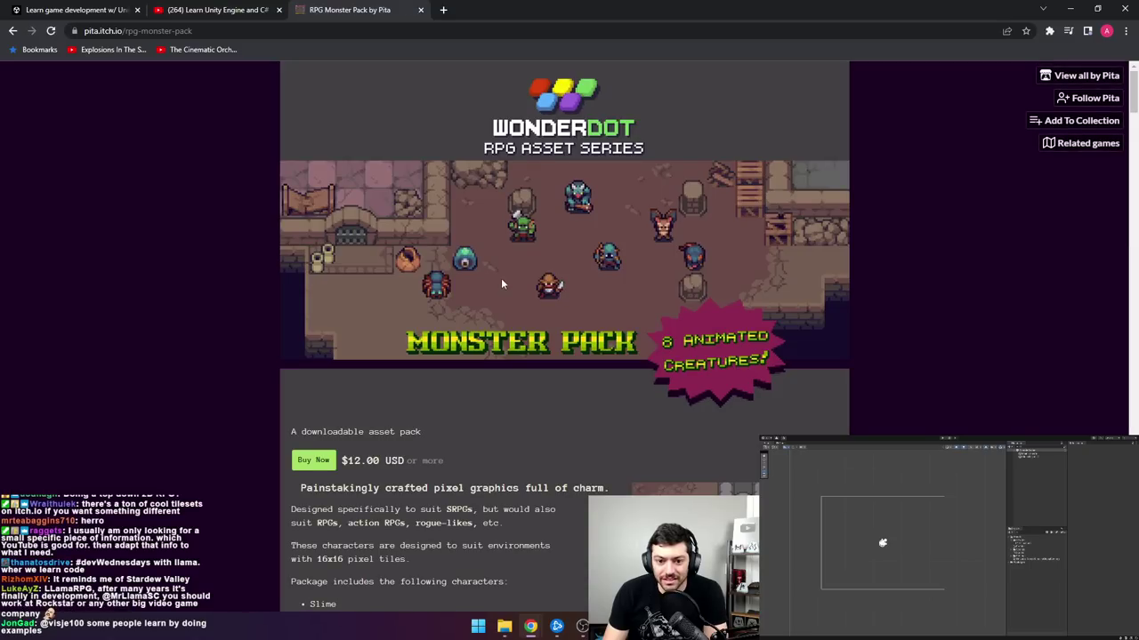
pyautogui.scroll(-5, 501, 277)
pyautogui.scroll(-4, 475, 278)
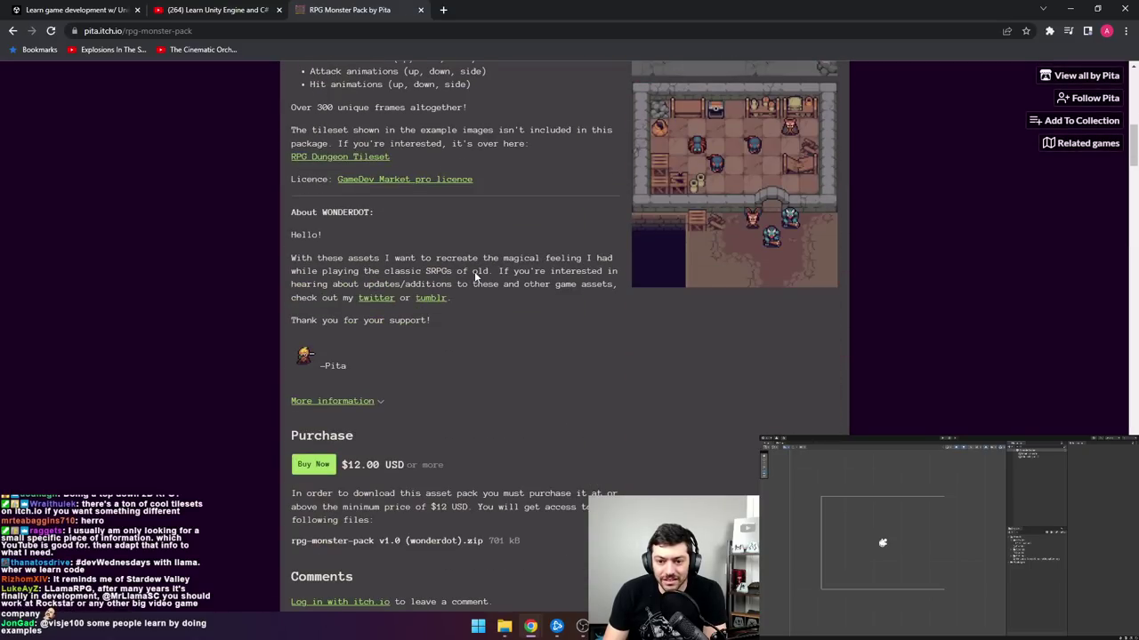
# - Go back to the listing, then switch to the YouTube course tab
pyautogui.click(13, 30)
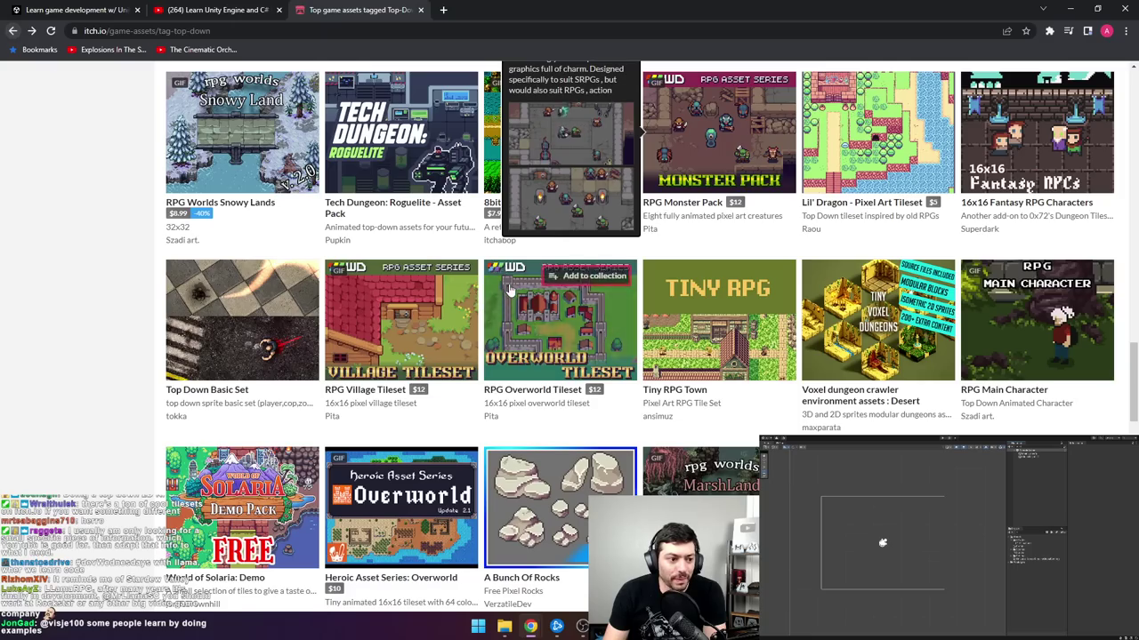
pyautogui.scroll(-5, 513, 290)
pyautogui.scroll(10, 513, 290)
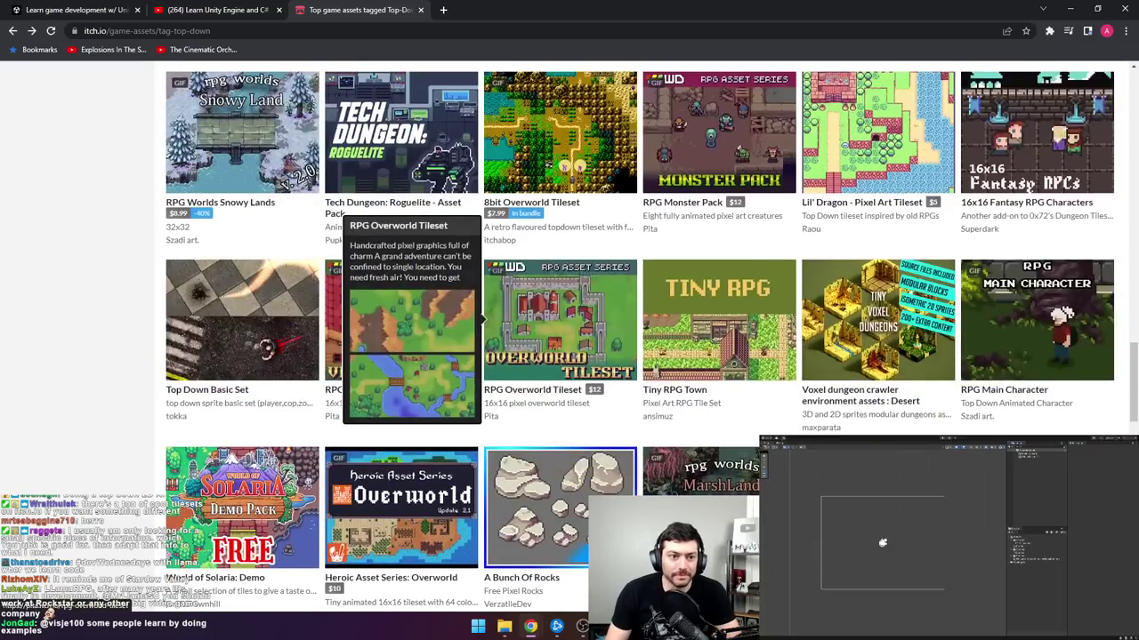
pyautogui.click(212, 9)
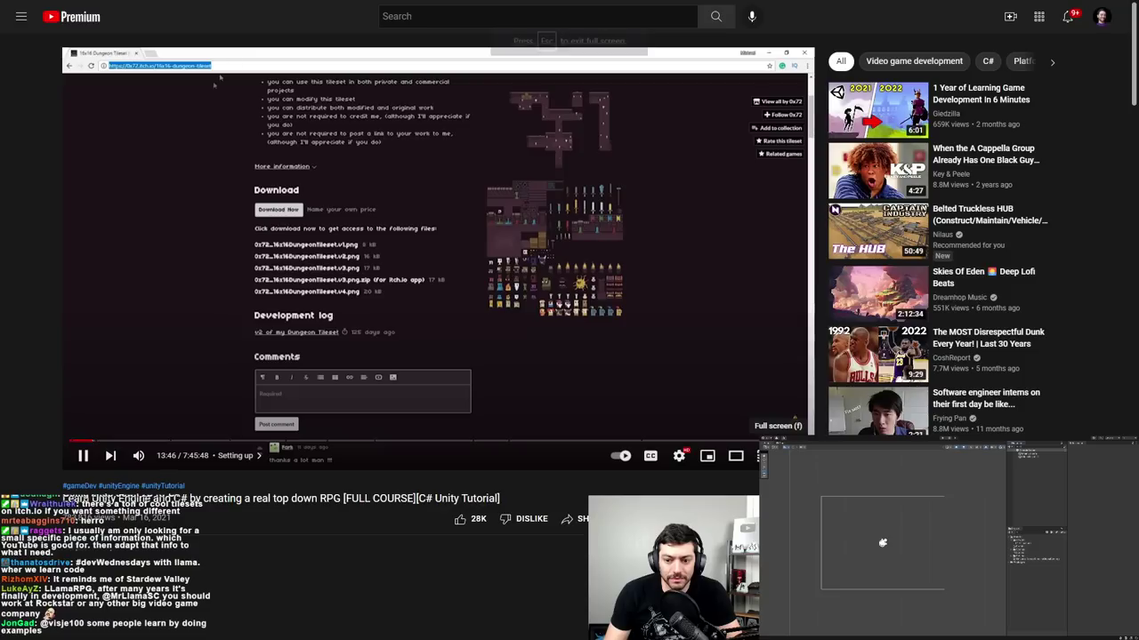
# - Watch the course video full screen, then bring up _srw_exterior_A1.png in Photos
pyautogui.click(761, 456)
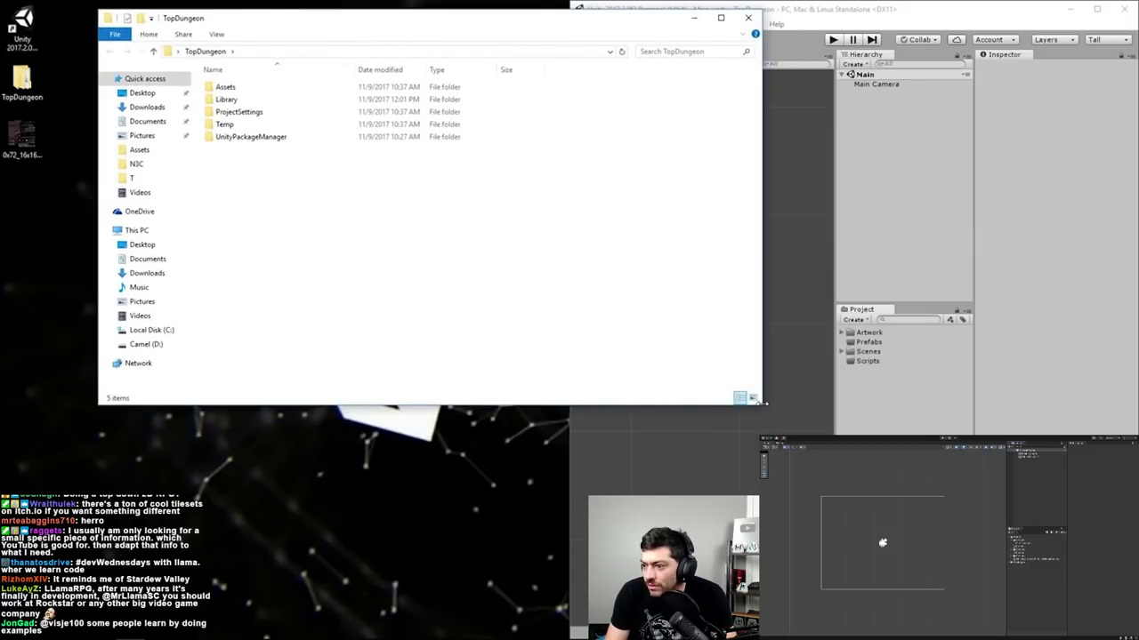
pyautogui.moveTo(761, 405); pyautogui.dragTo(543, 405)
pyautogui.doubleClick(225, 87)
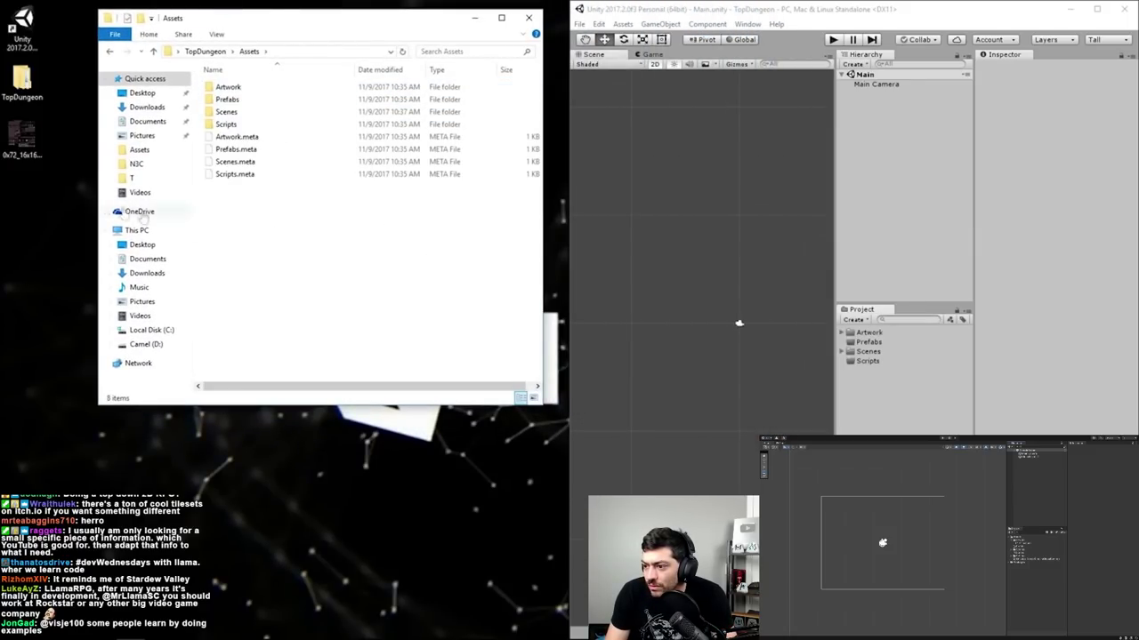
pyautogui.moveTo(21, 133); pyautogui.dragTo(305, 250)
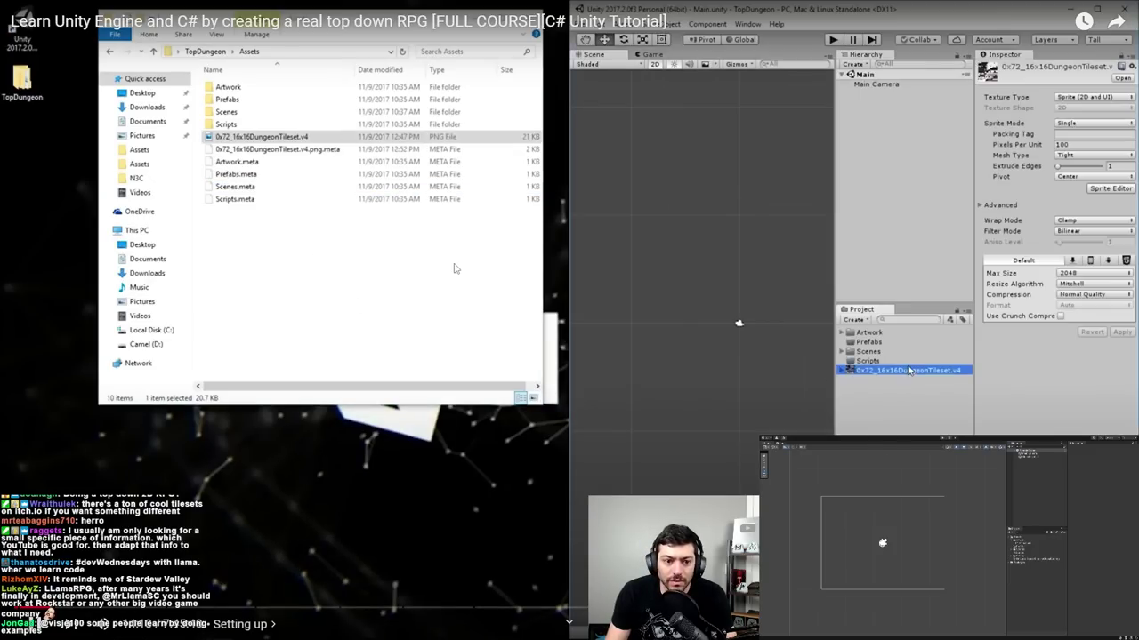
pyautogui.hotkey('alt', 'F4')
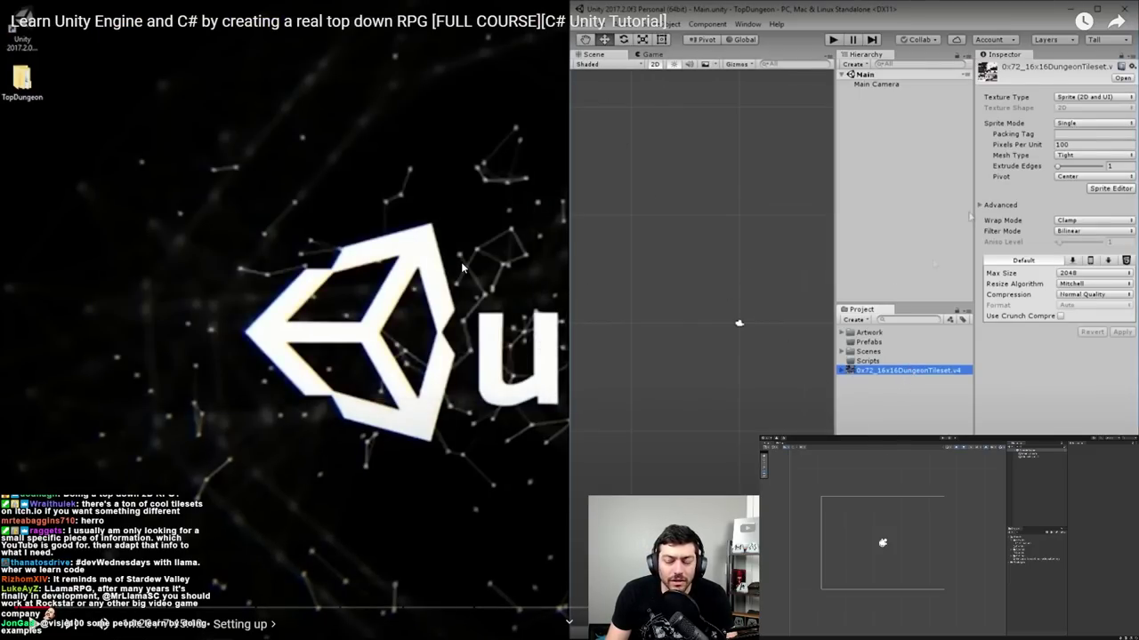
pyautogui.hotkey('alt', 'Tab')
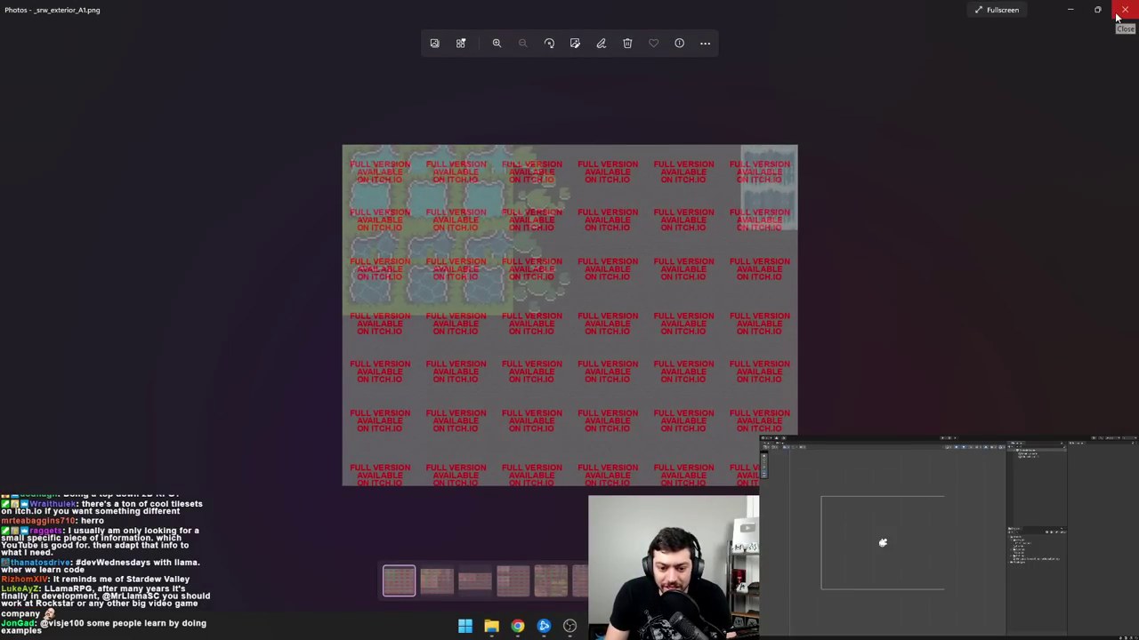
# - Page through the downloaded tileset images, close Photos, and minimize the browser to Unity Hub
pyautogui.press('Right')
pyautogui.press('Right')
pyautogui.press('Right')
pyautogui.press('Right')
pyautogui.press('Right')
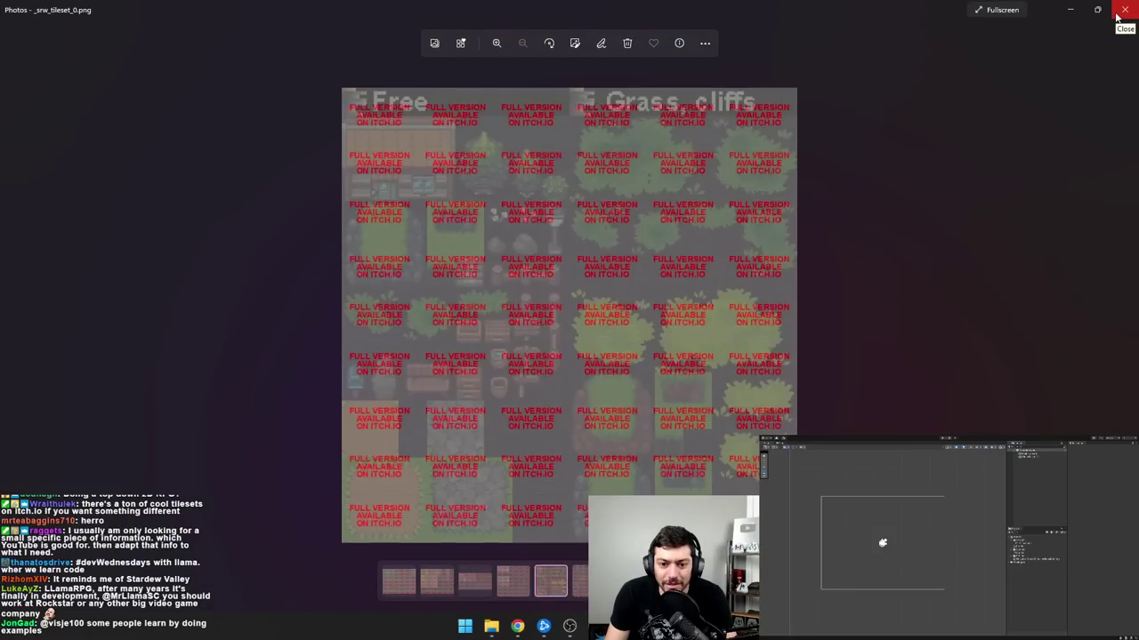
pyautogui.press('Right')
pyautogui.press('Right')
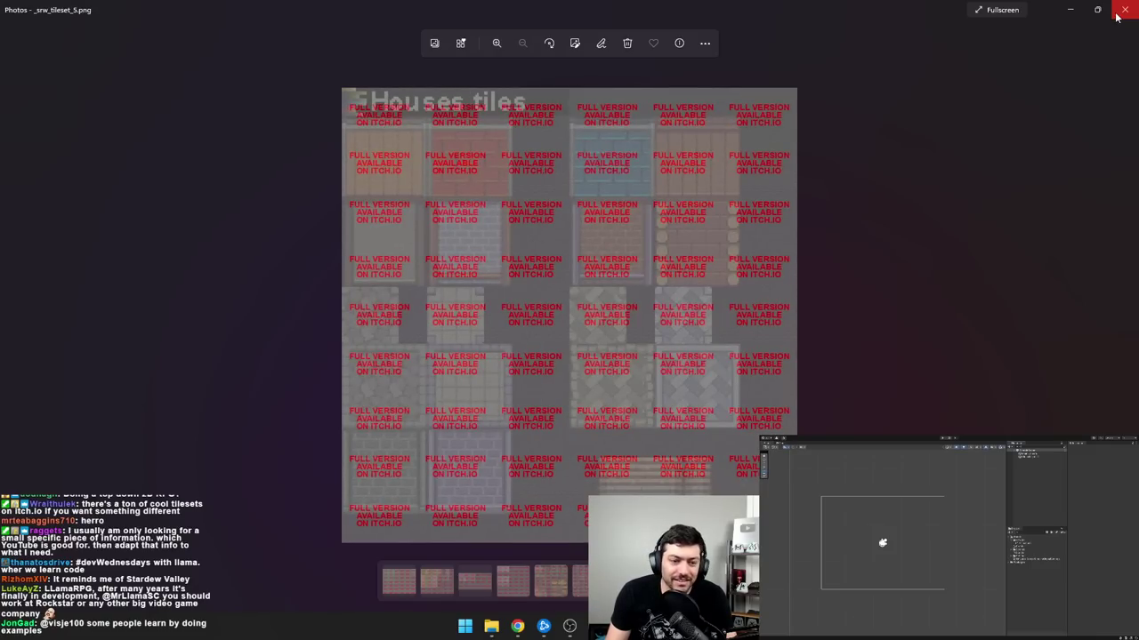
pyautogui.click(1123, 10)
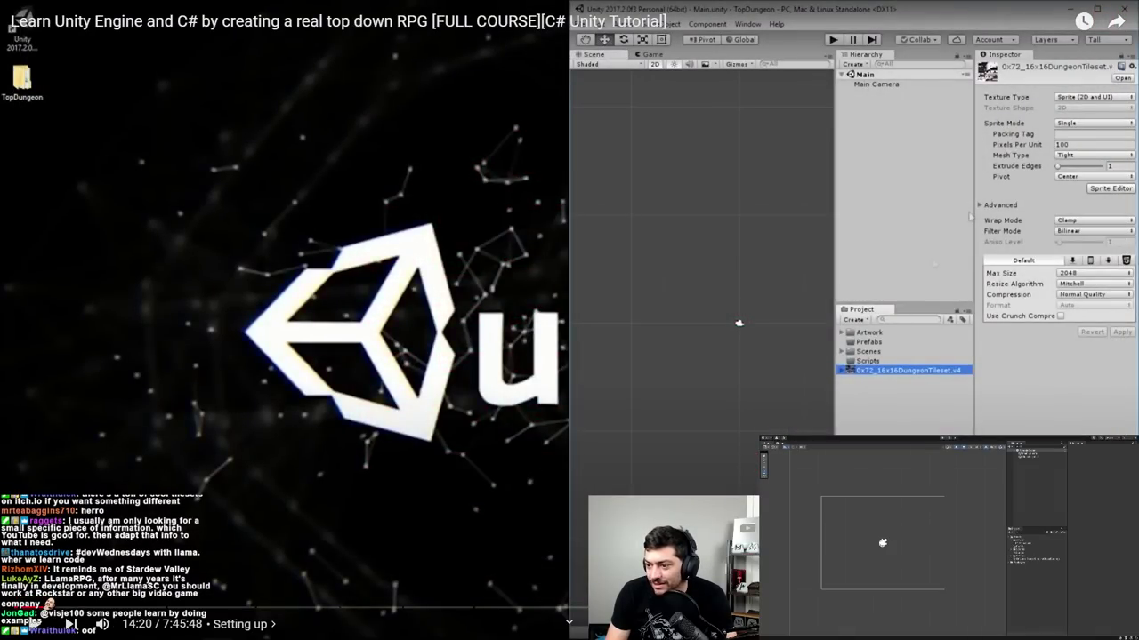
pyautogui.press('Escape')
pyautogui.press('super+Down')
pyautogui.press('super+Down')
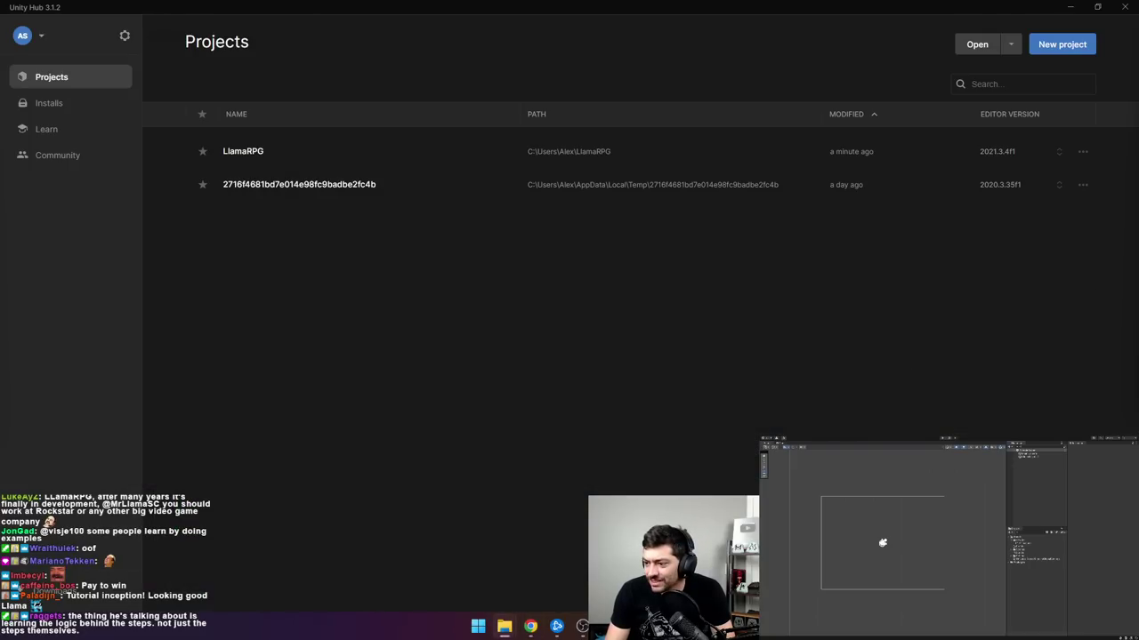
# - View atlas.png in Photos, minimize Unity Hub, and return to the tutorial browser
pyautogui.click(504, 626)
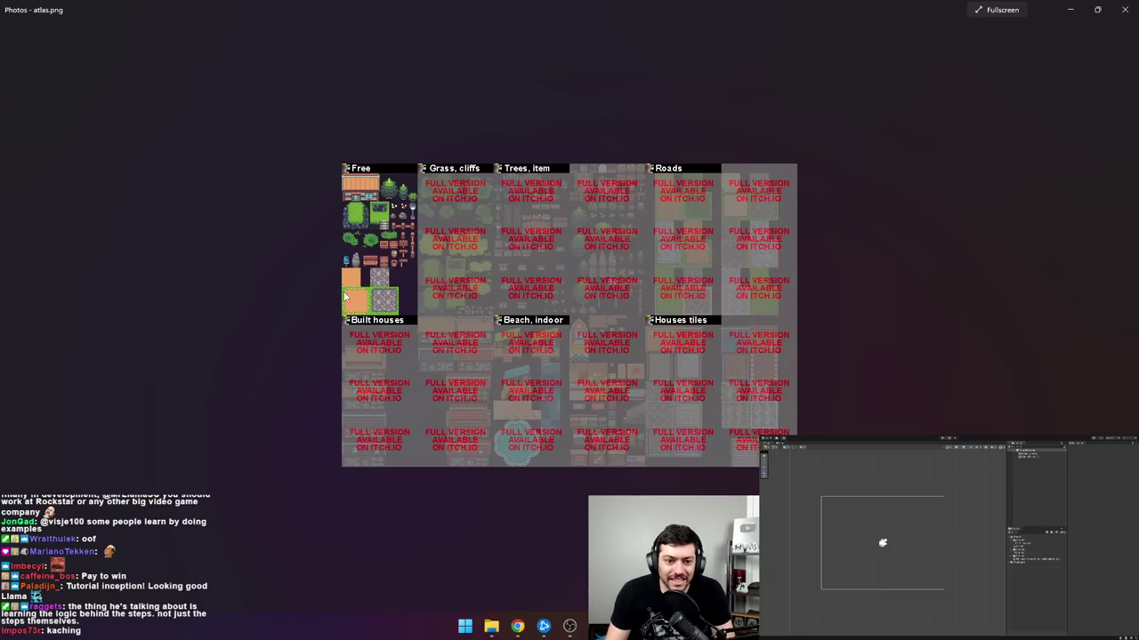
pyautogui.click(1125, 10)
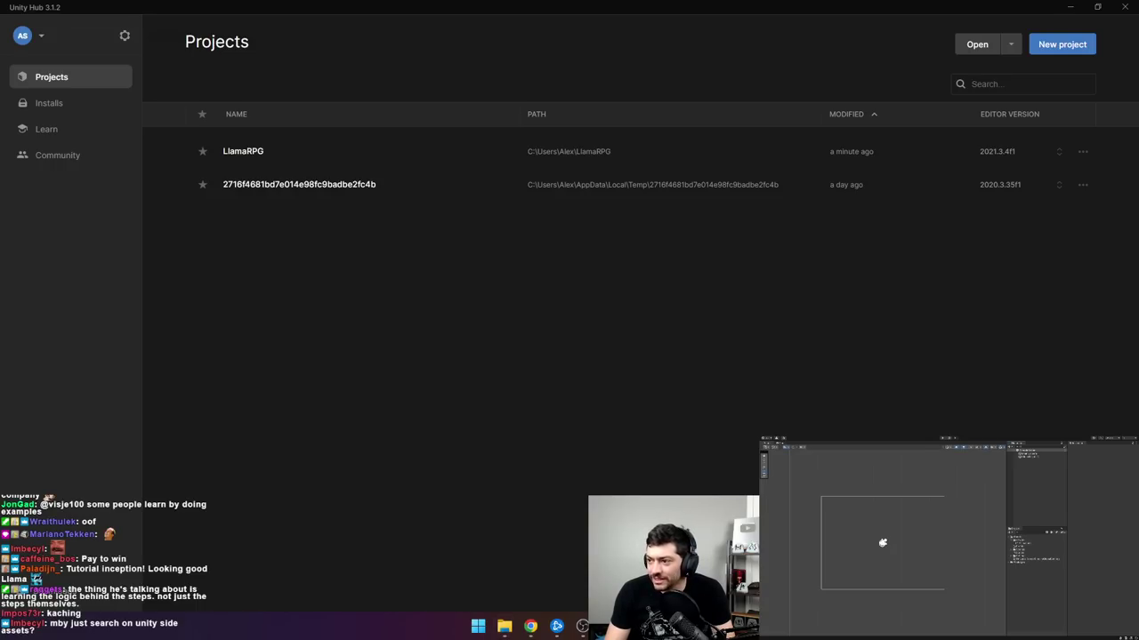
pyautogui.press('super+Tab')
pyautogui.press('Escape')
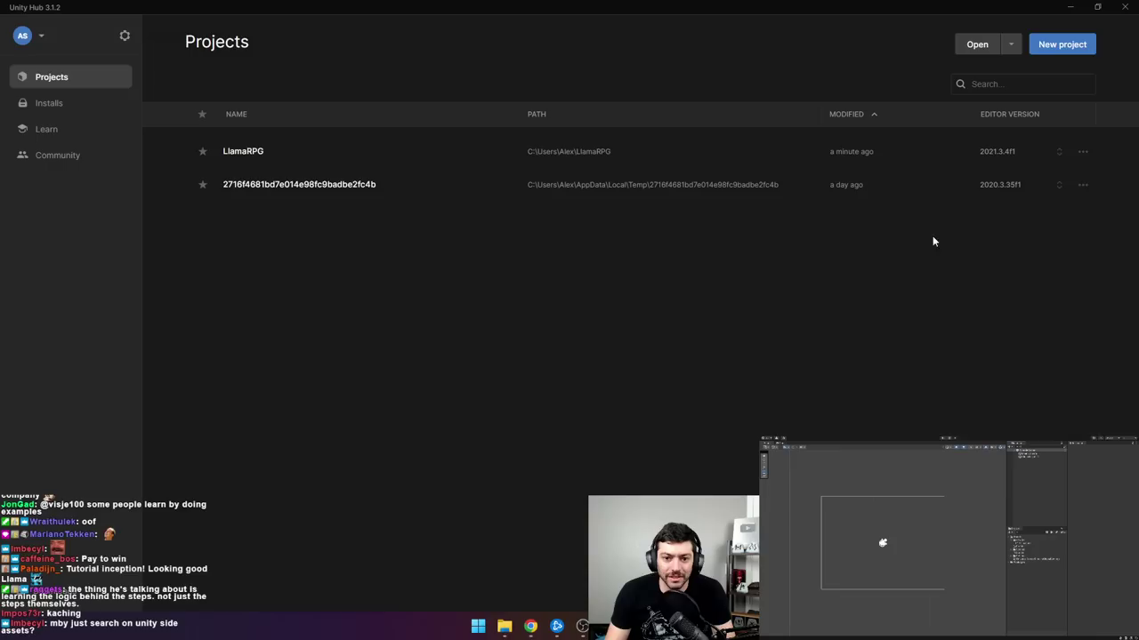
pyautogui.click(1070, 6)
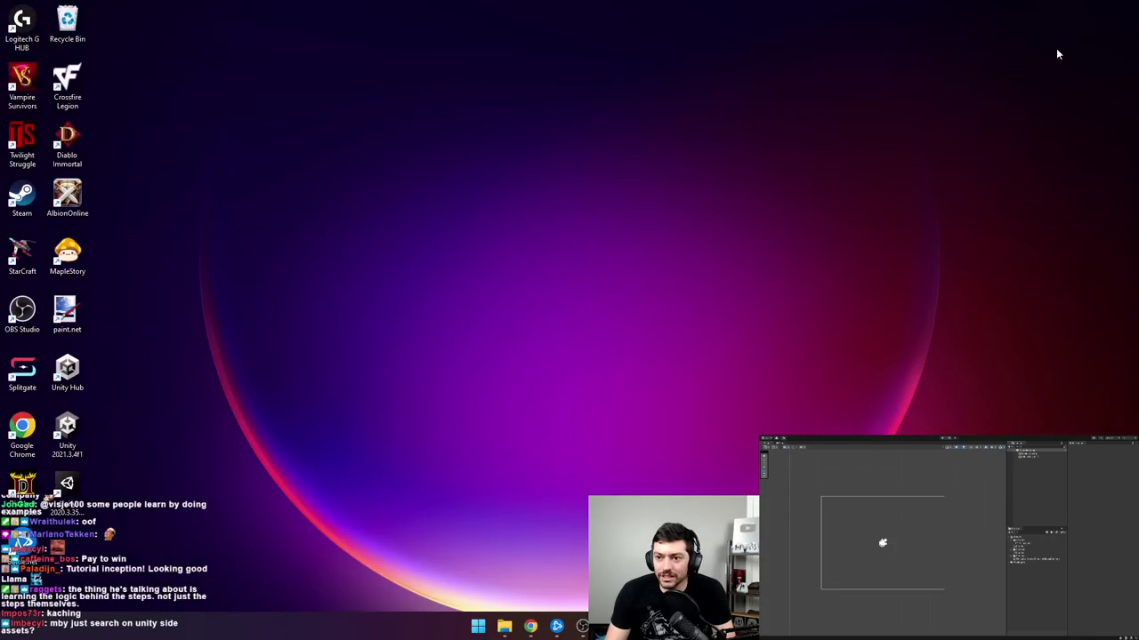
pyautogui.press('super+Tab')
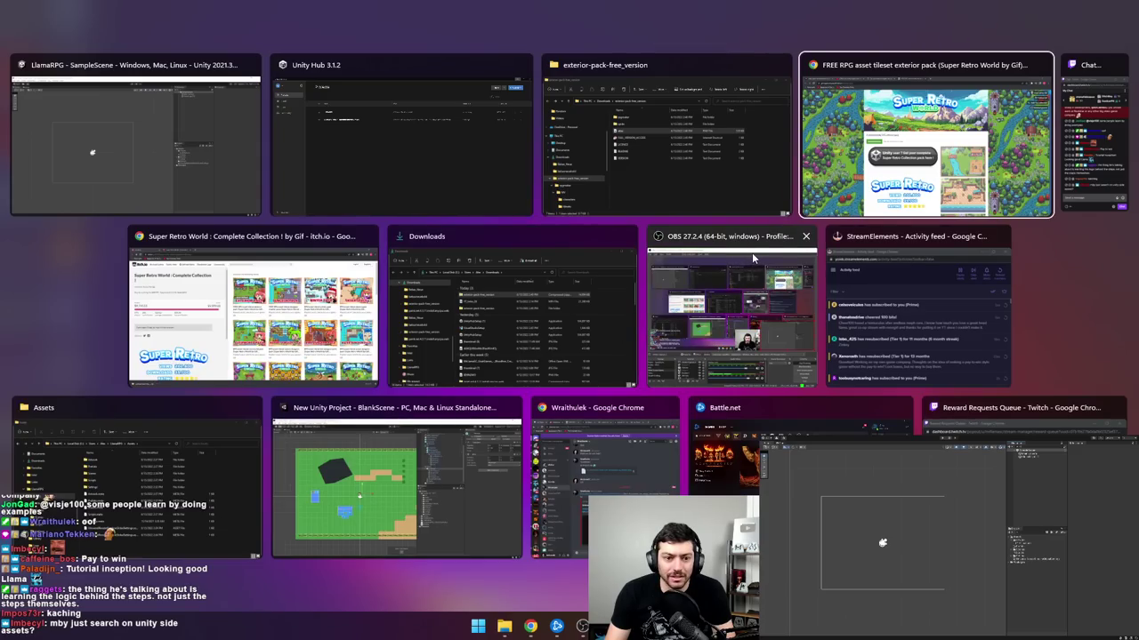
pyautogui.press('Escape')
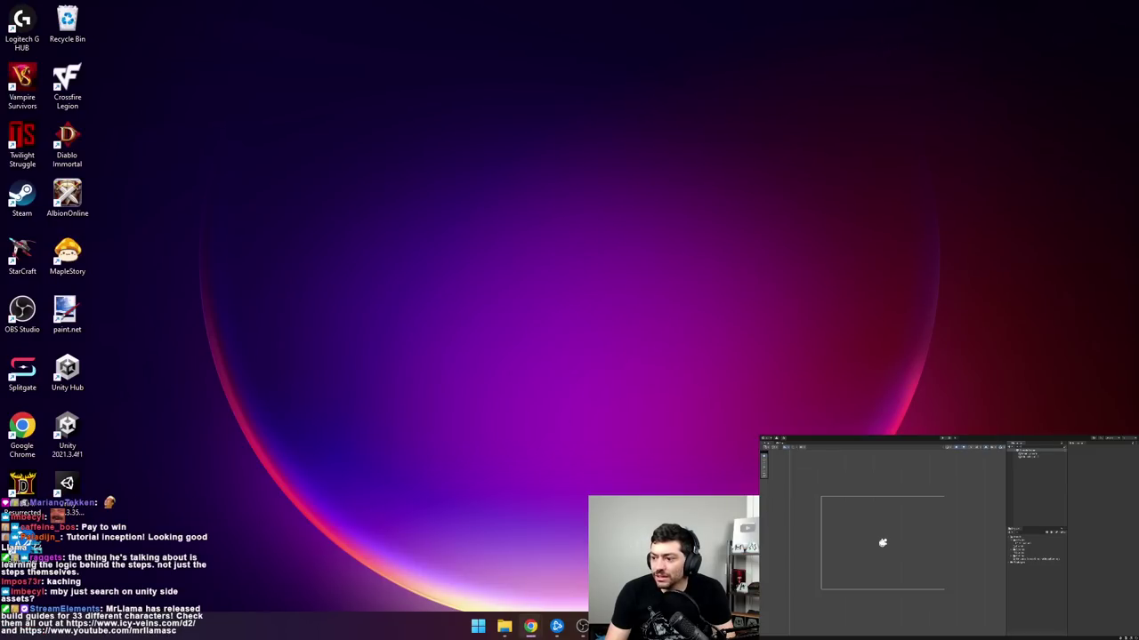
pyautogui.hotkey('alt', 'Tab')
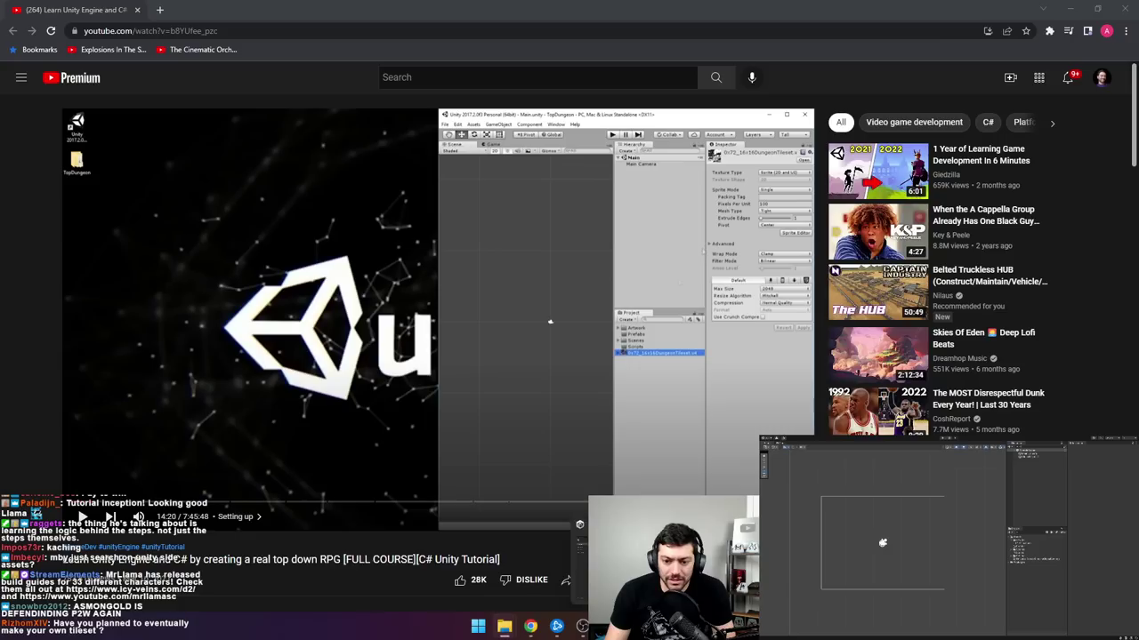
# - Resume the tutorial video where it shows the tileset atlas in a photo viewer
pyautogui.moveTo(505, 627)
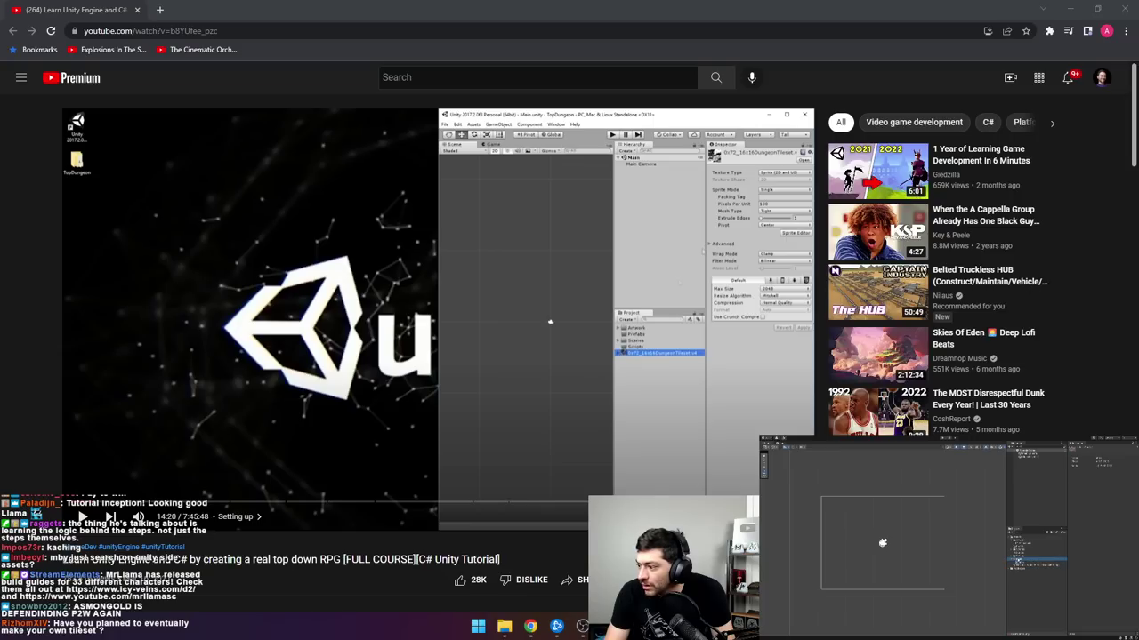
pyautogui.click(504, 248)
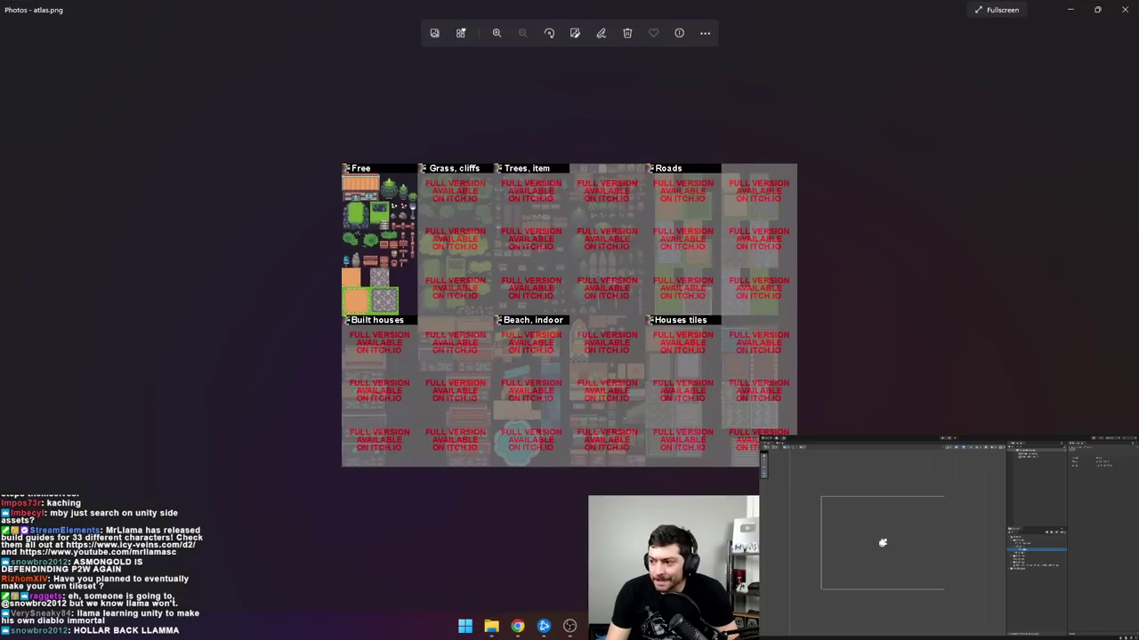
# - Restore the maximized atlas.png Photos window and close it
pyautogui.doubleClick(681, 11)
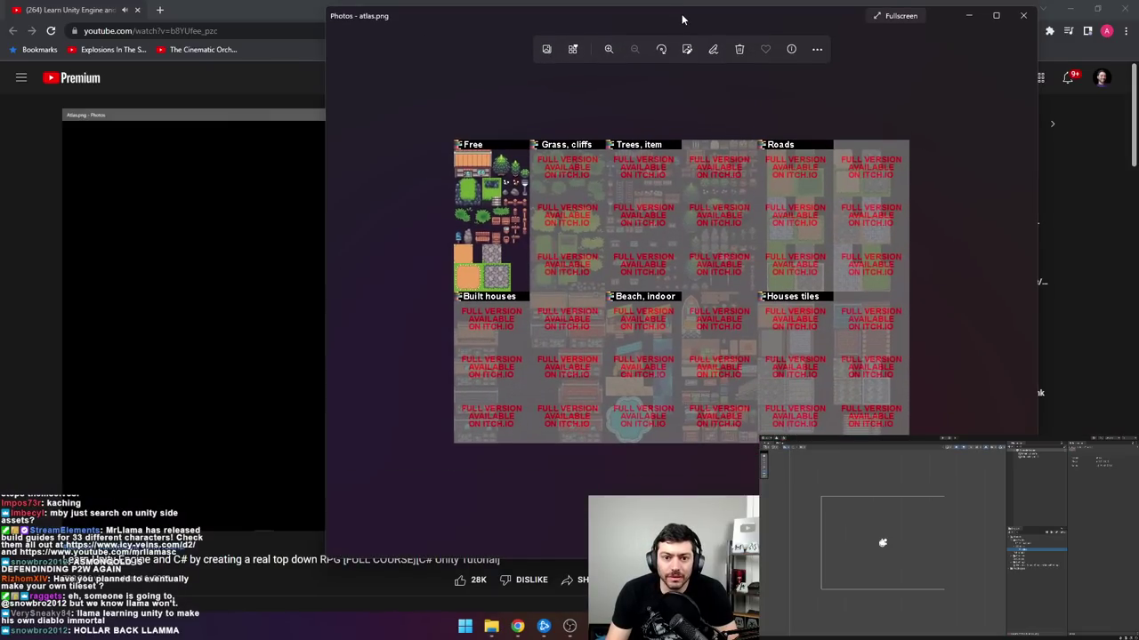
pyautogui.hotkey('alt', 'F4')
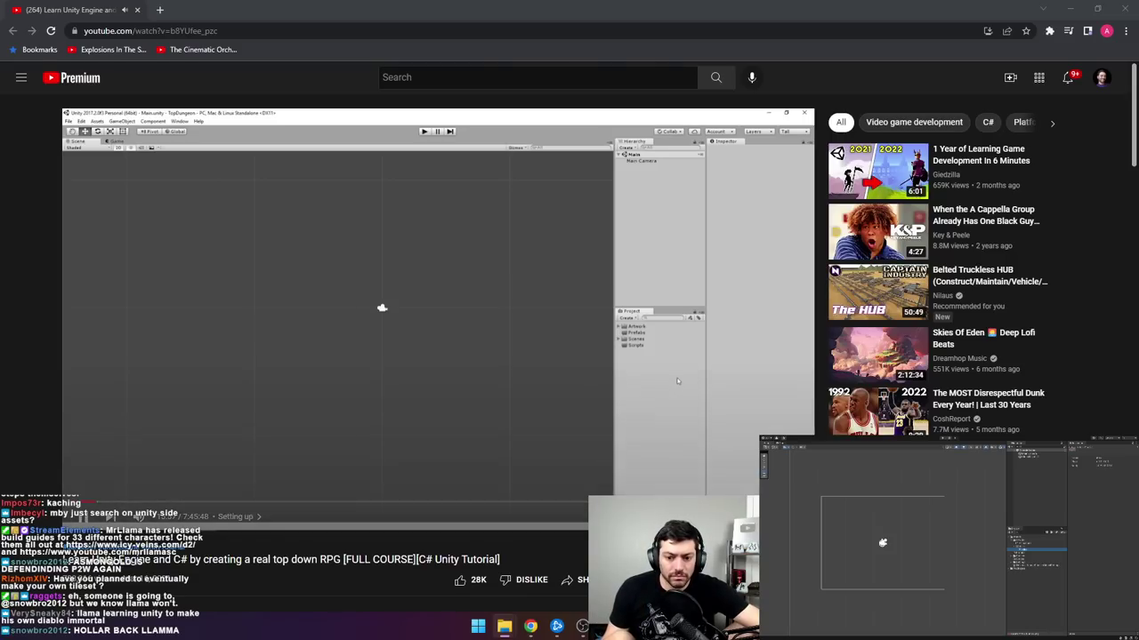
# - Play the tutorial full screen and skip ahead to about 16:22 in the collision chapter
pyautogui.press('f')
pyautogui.press('Right')
pyautogui.press('Right')
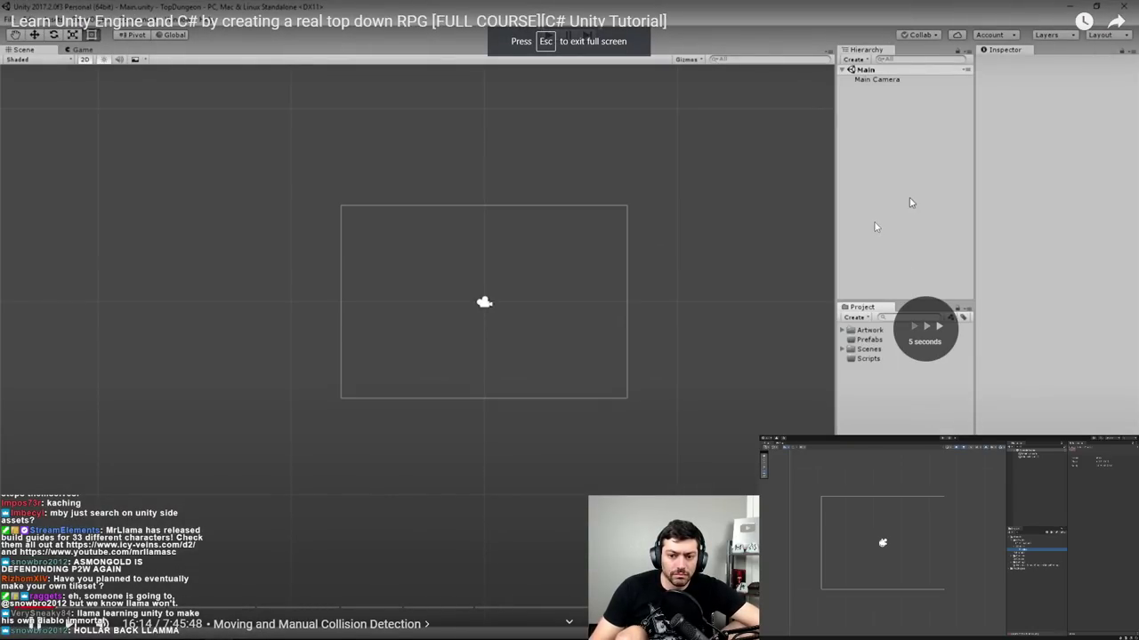
pyautogui.press('Right')
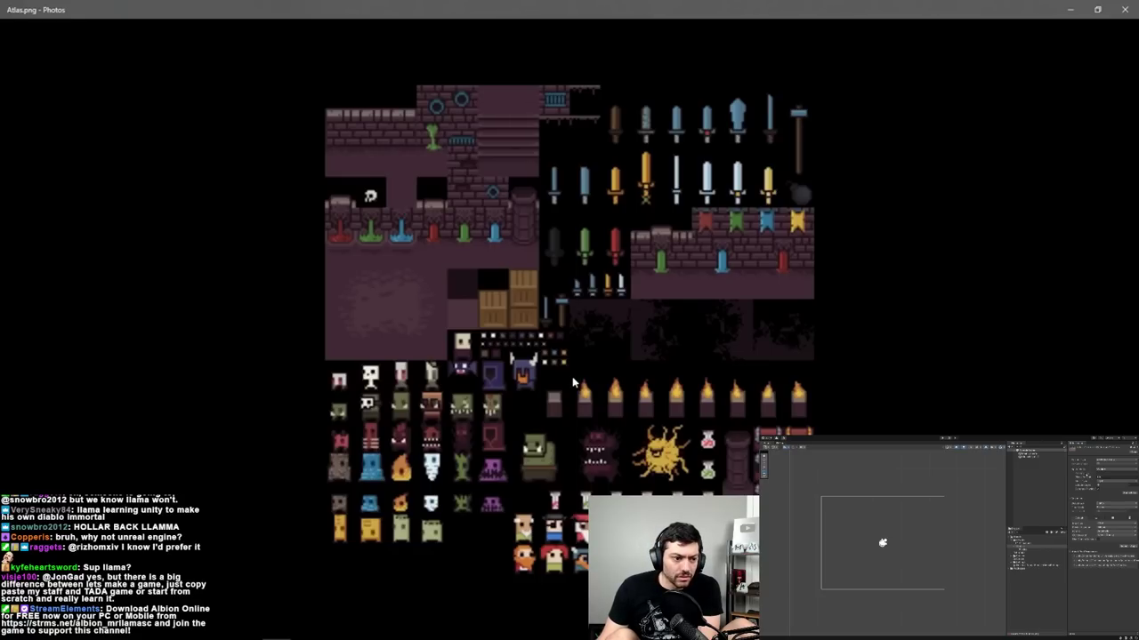
pyautogui.click(1119, 11)
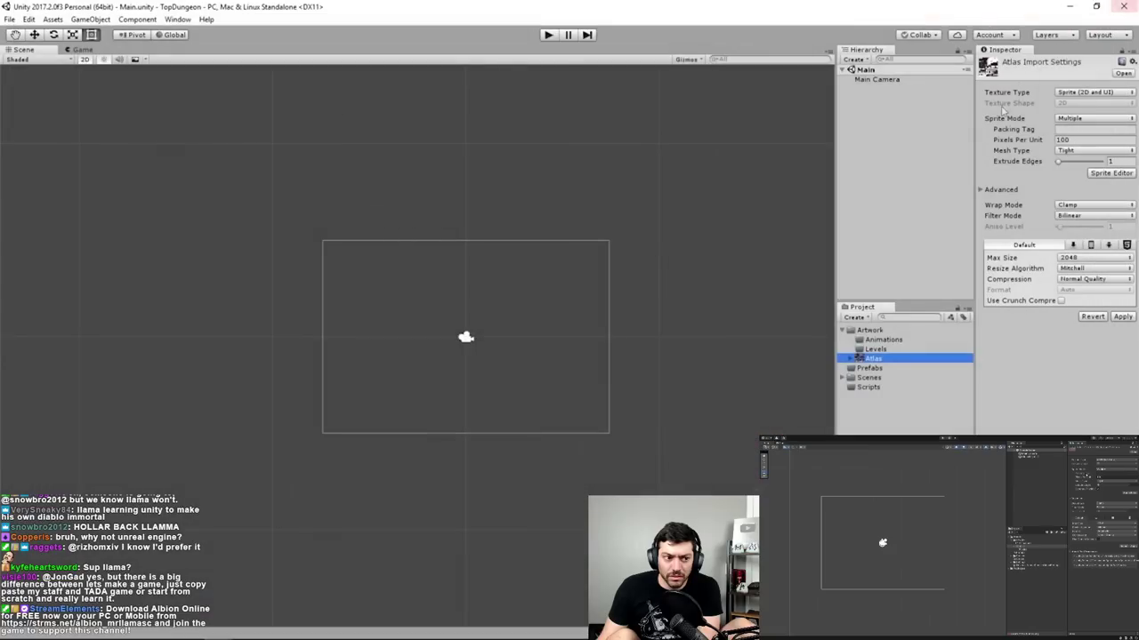
pyautogui.doubleClick(900, 359)
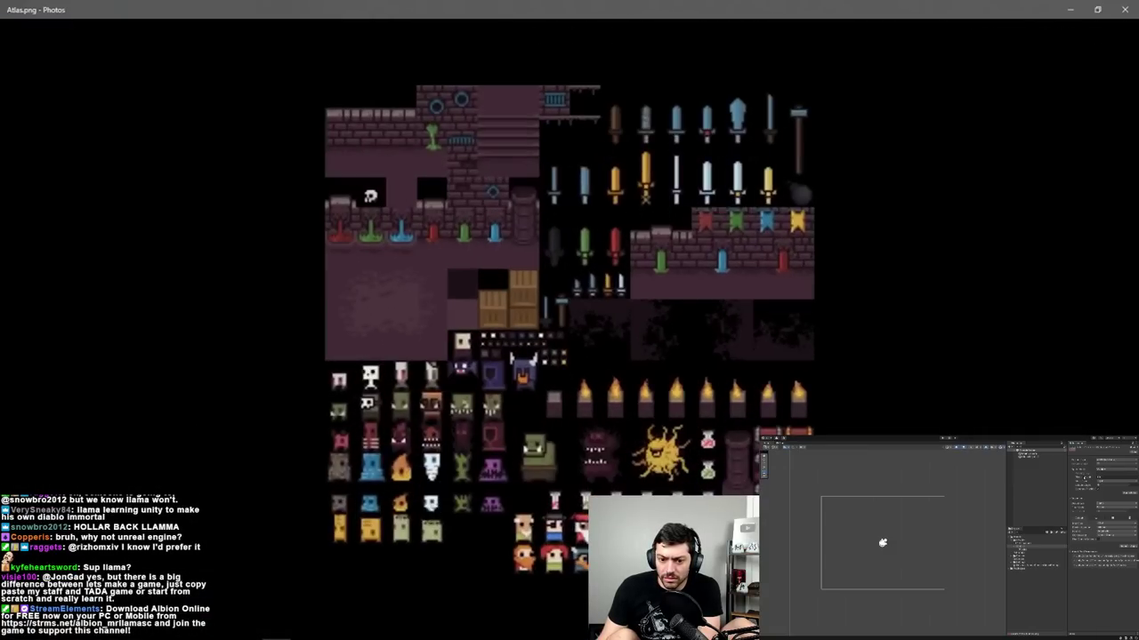
pyautogui.click(1125, 13)
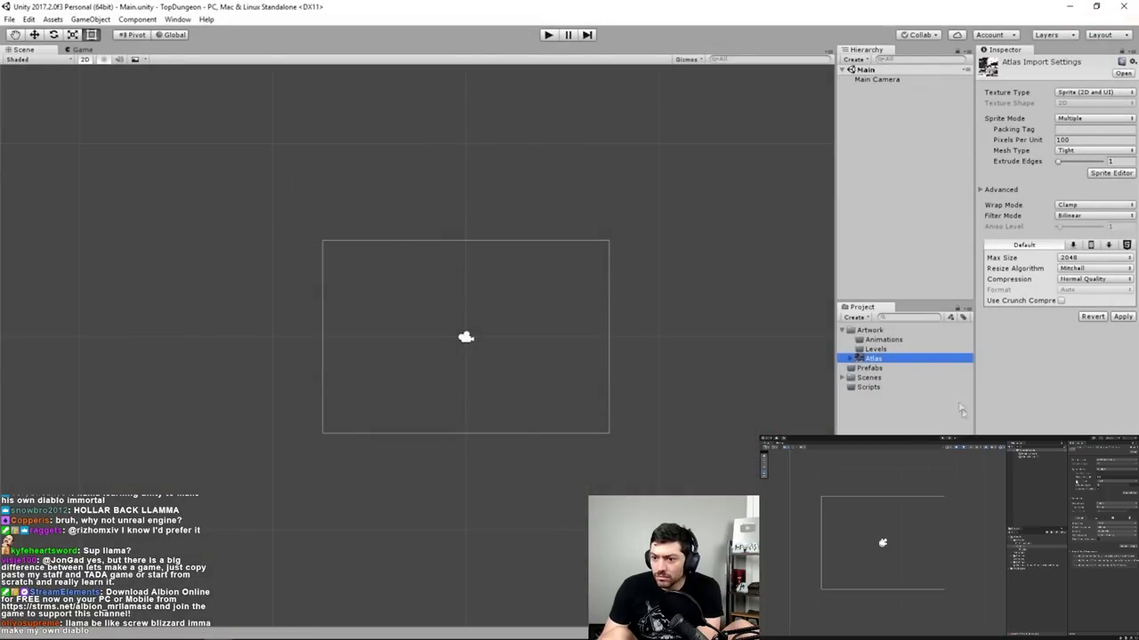
pyautogui.click(1123, 317)
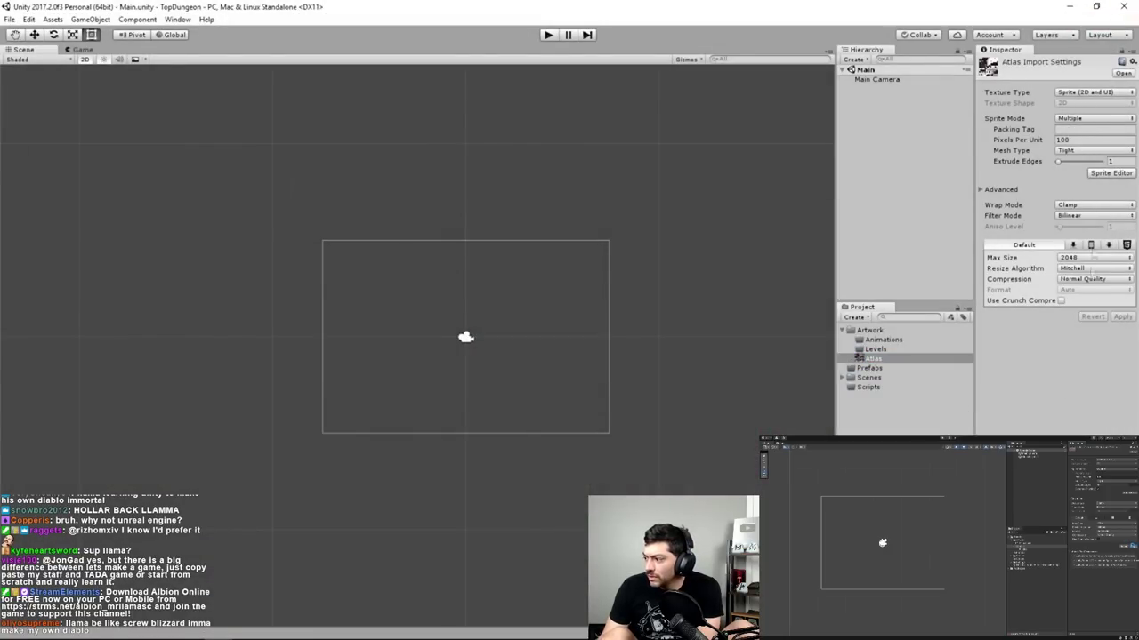
pyautogui.click(1104, 175)
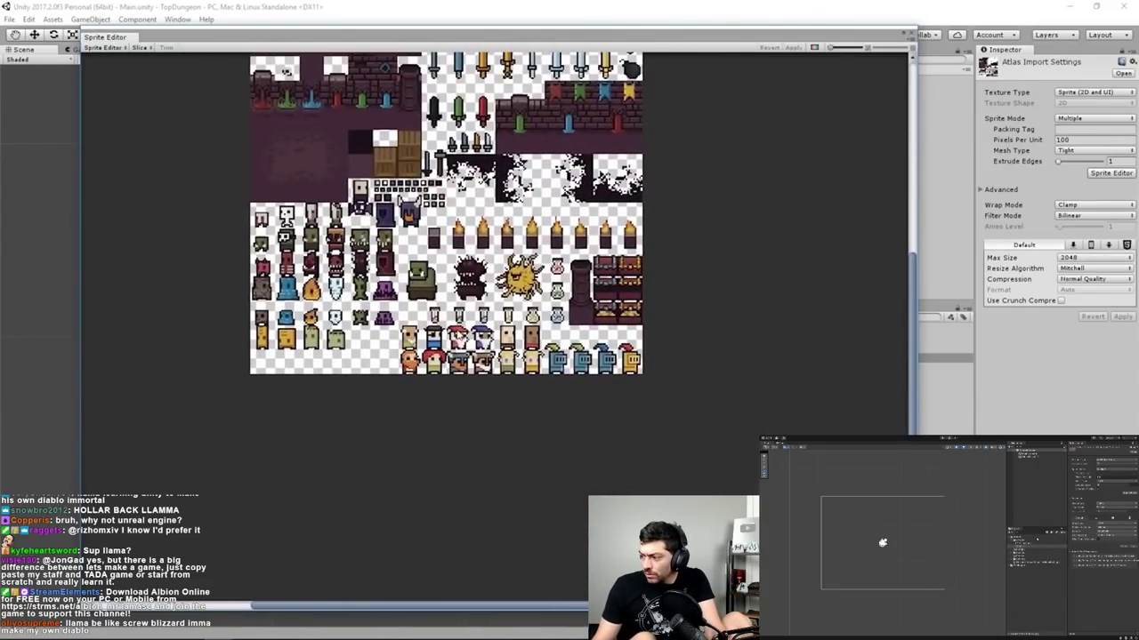
# - Zoom into the sprite atlas and drag a slice rectangle around the blonde player character
pyautogui.scroll(5, 466, 388)
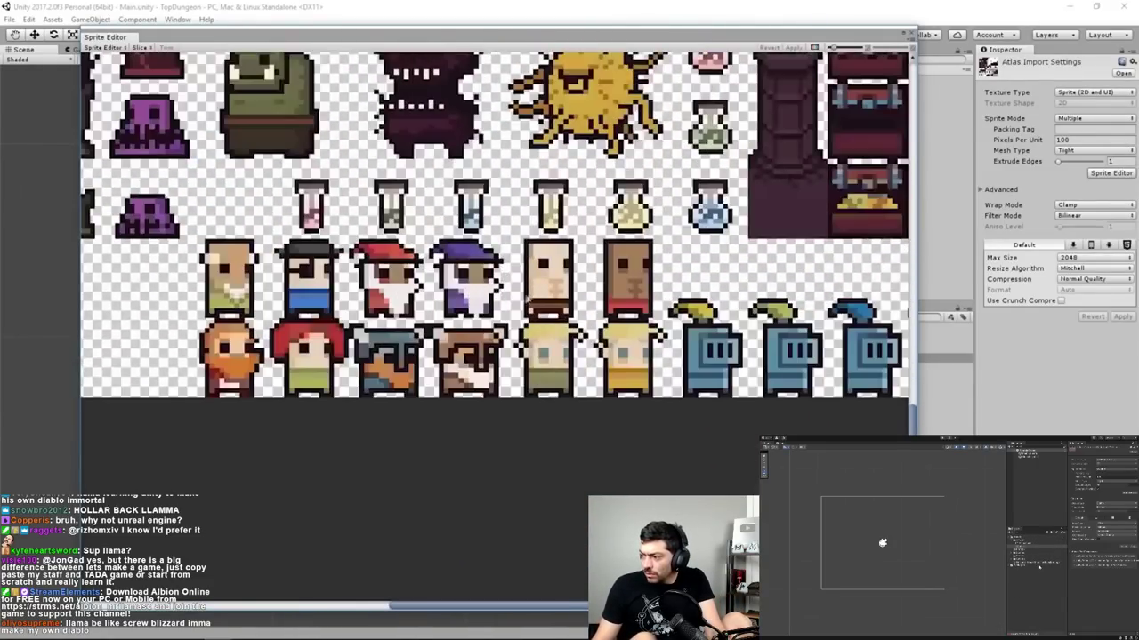
pyautogui.scroll(-3, 514, 322)
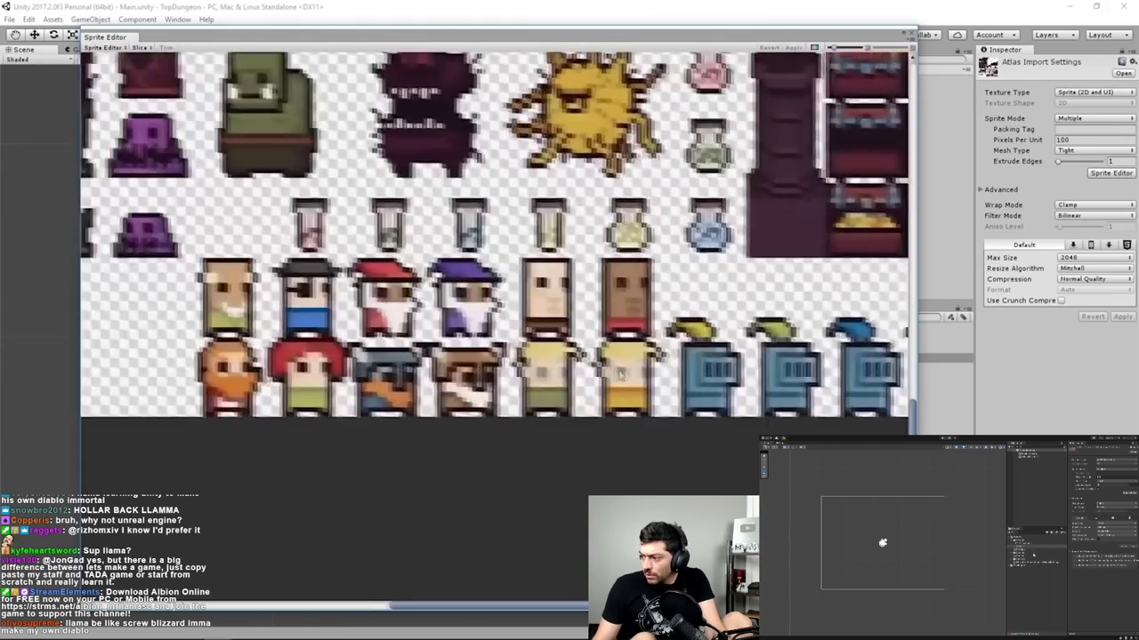
pyautogui.scroll(3, 514, 322)
pyautogui.scroll(-2, 535, 366)
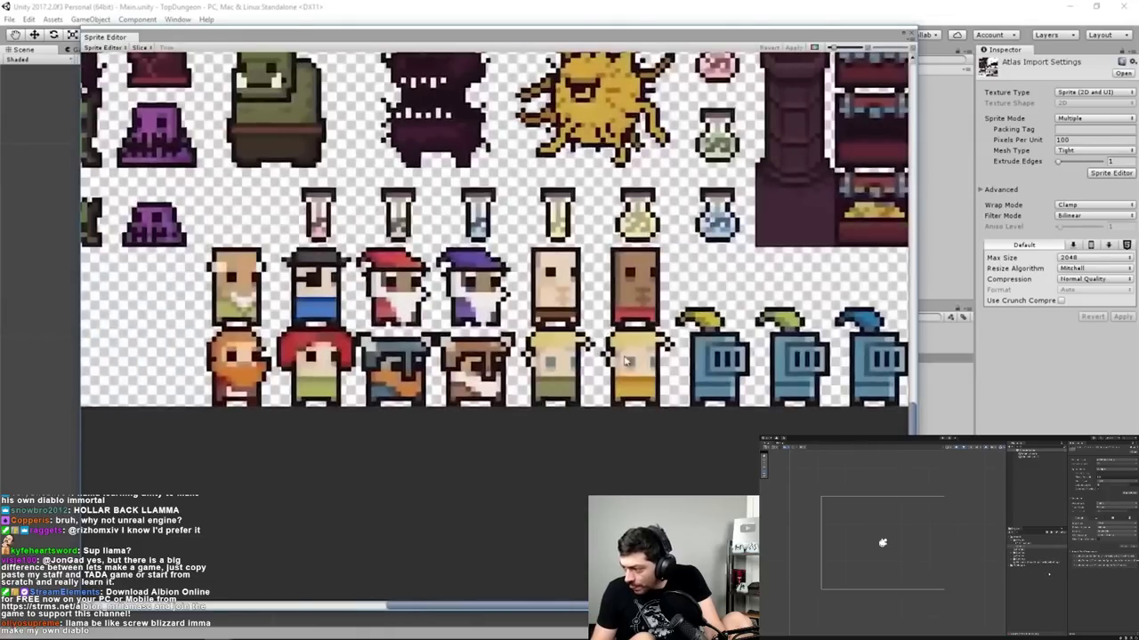
pyautogui.scroll(3, 535, 366)
pyautogui.scroll(4, 508, 327)
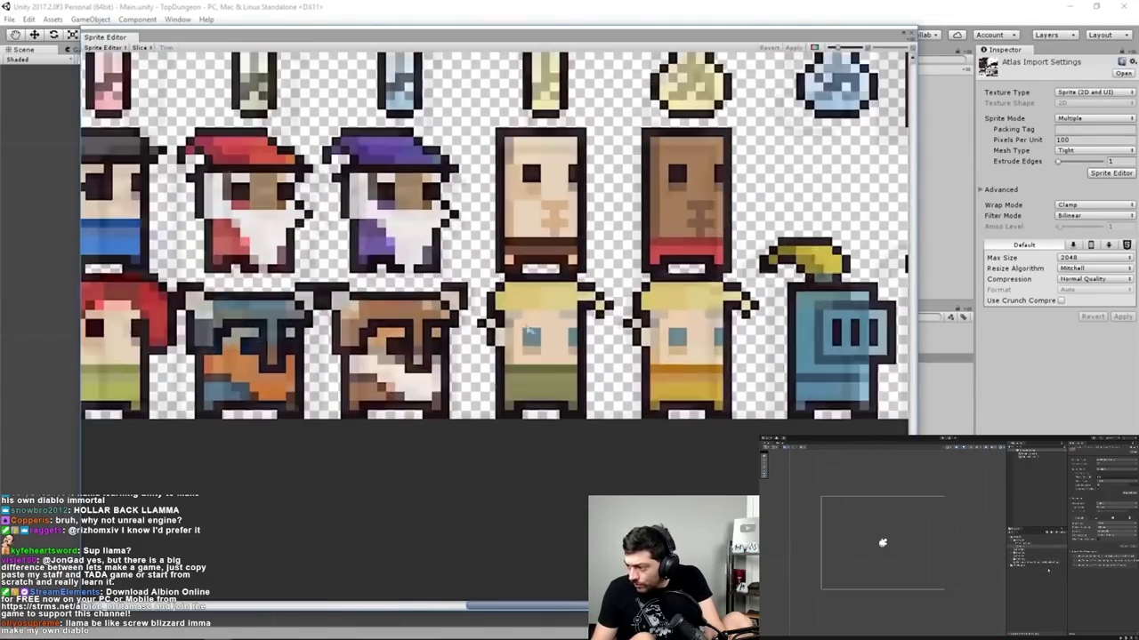
pyautogui.scroll(-2, 524, 334)
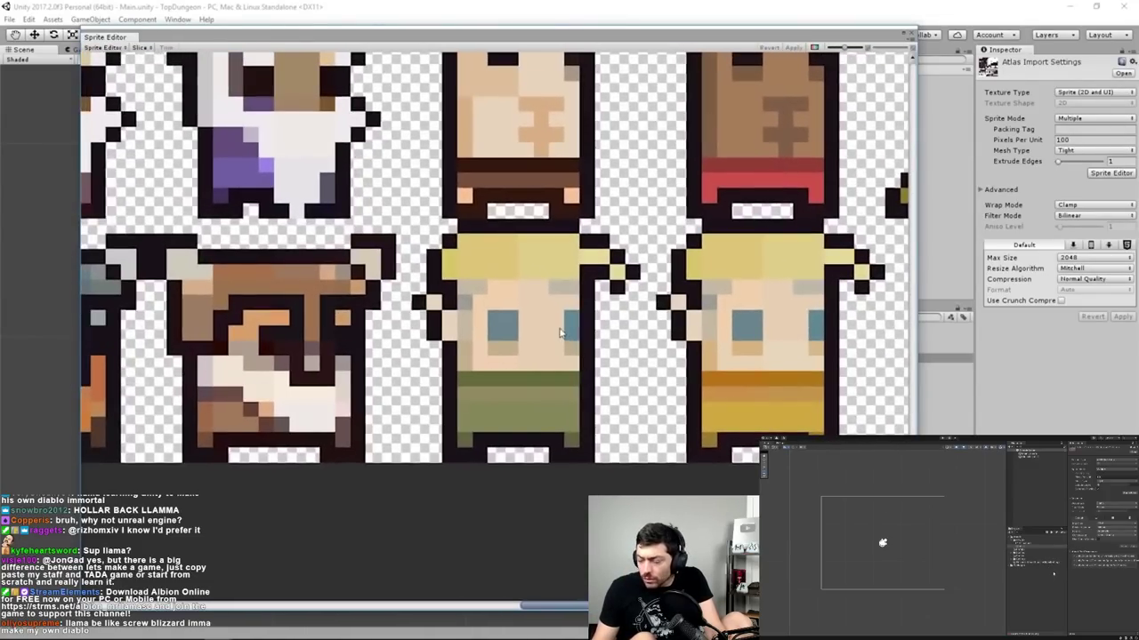
pyautogui.scroll(4, 543, 325)
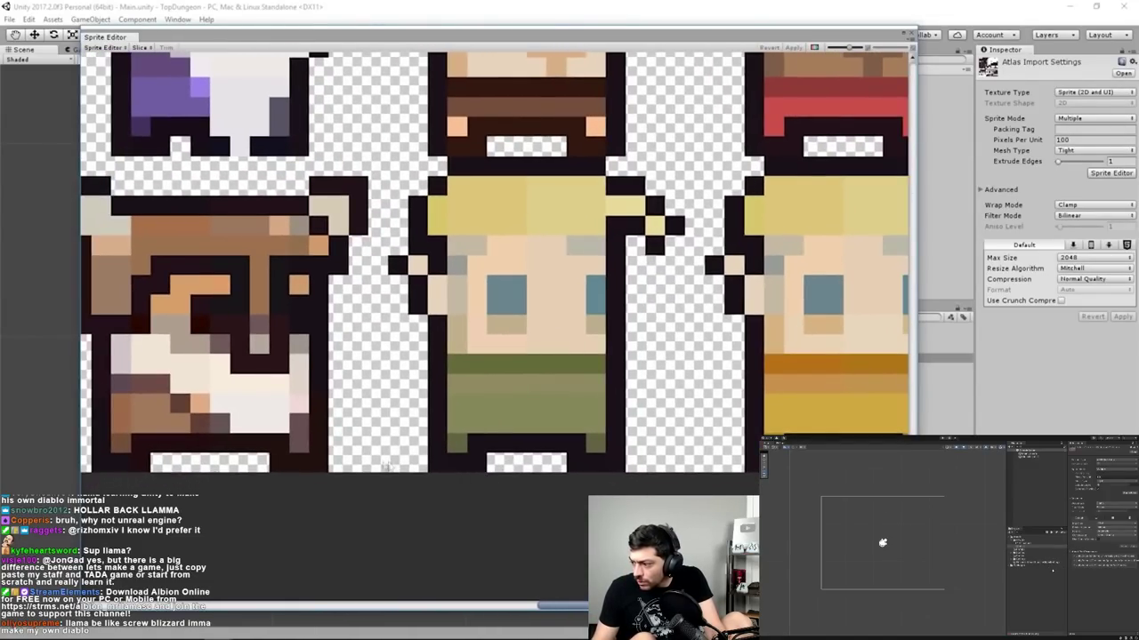
pyautogui.moveTo(409, 472); pyautogui.dragTo(633, 215)
pyautogui.scroll(1, 697, 178)
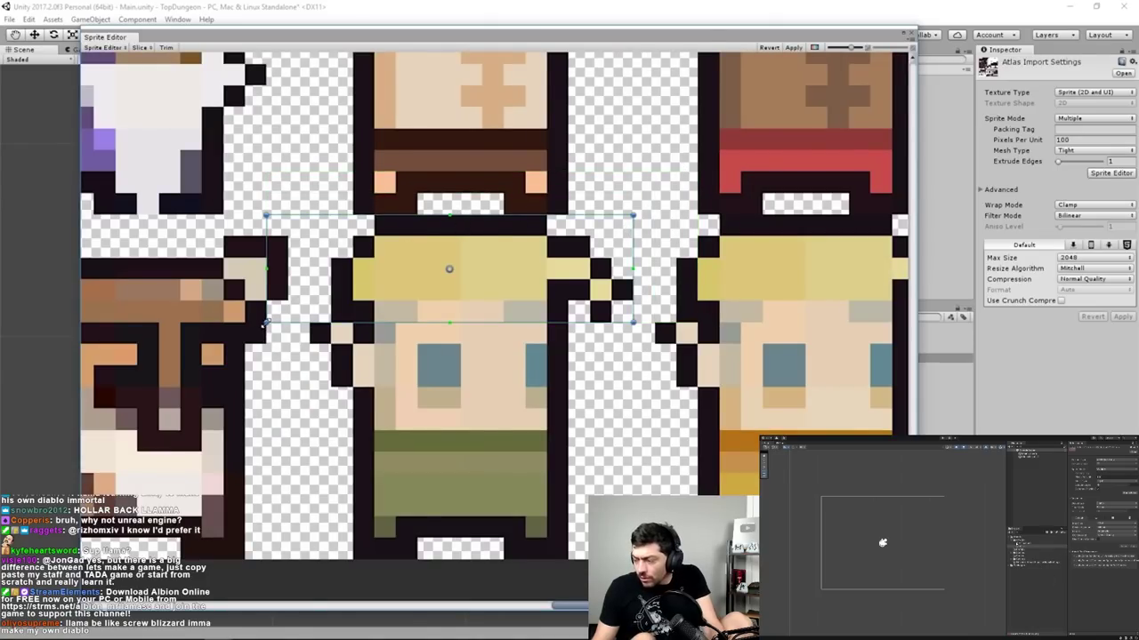
pyautogui.moveTo(265, 325); pyautogui.dragTo(300, 566)
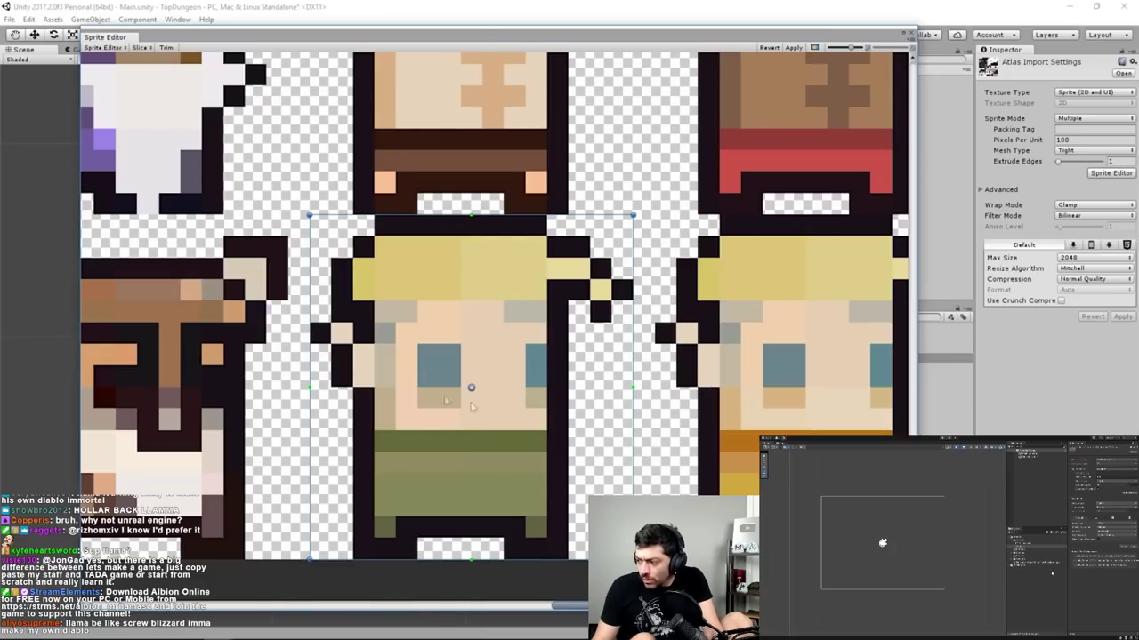
# - Adjust the slice rectangle's edges so it fits the blonde character more closely
pyautogui.scroll(-3, 501, 416)
pyautogui.moveTo(518, 513); pyautogui.dragTo(539, 352, button='middle')
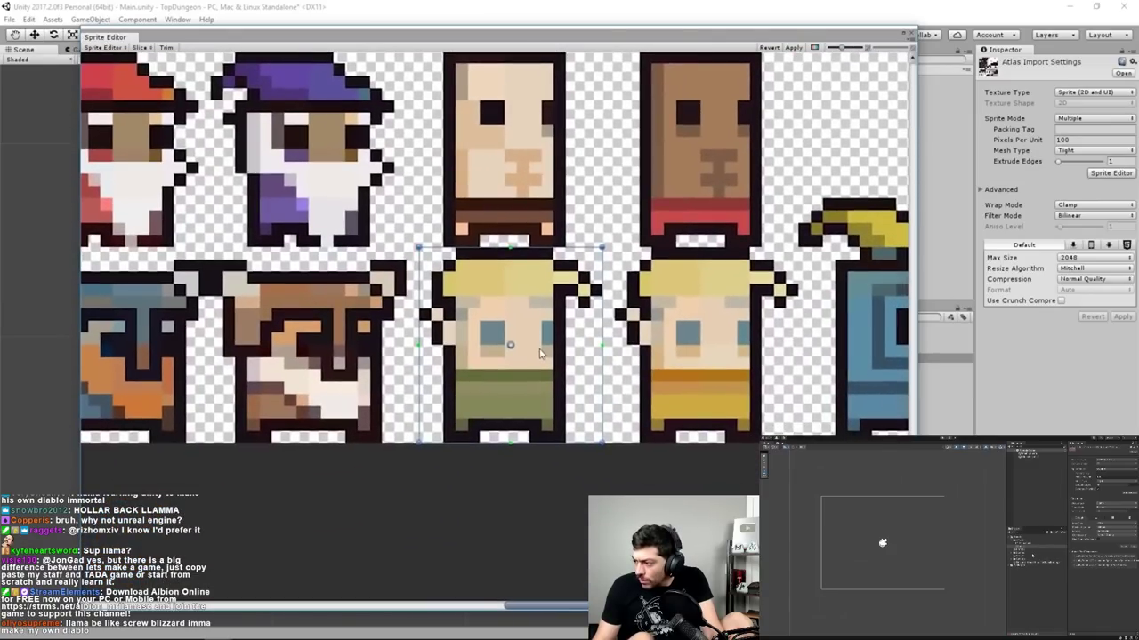
pyautogui.scroll(1, 587, 392)
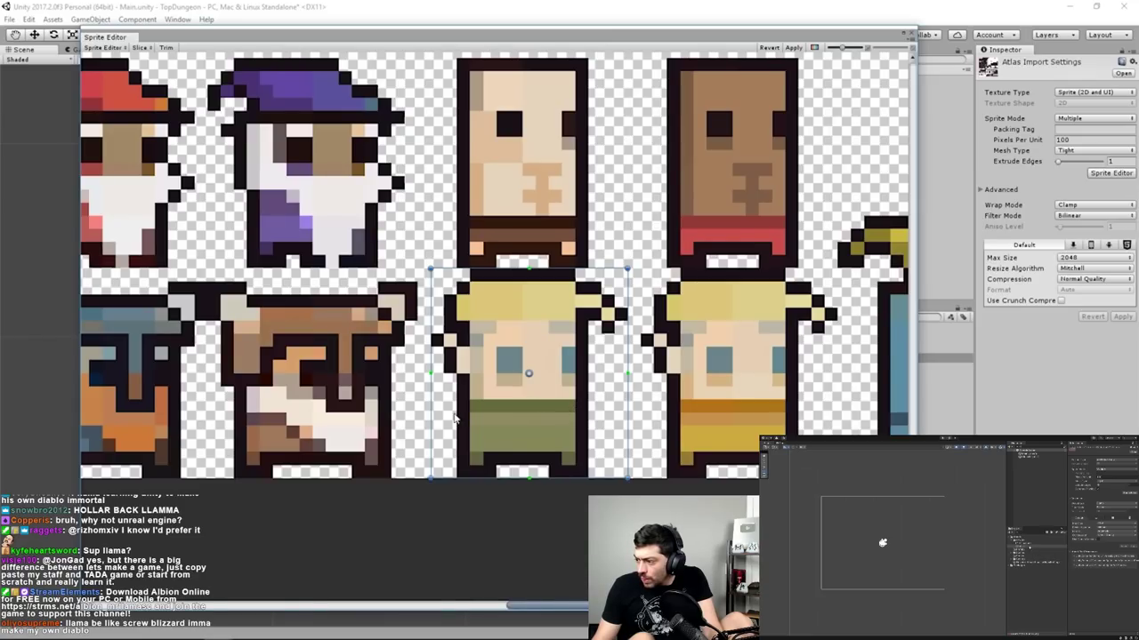
pyautogui.scroll(1, 449, 470)
pyautogui.moveTo(450, 470); pyautogui.dragTo(480, 426, button='middle')
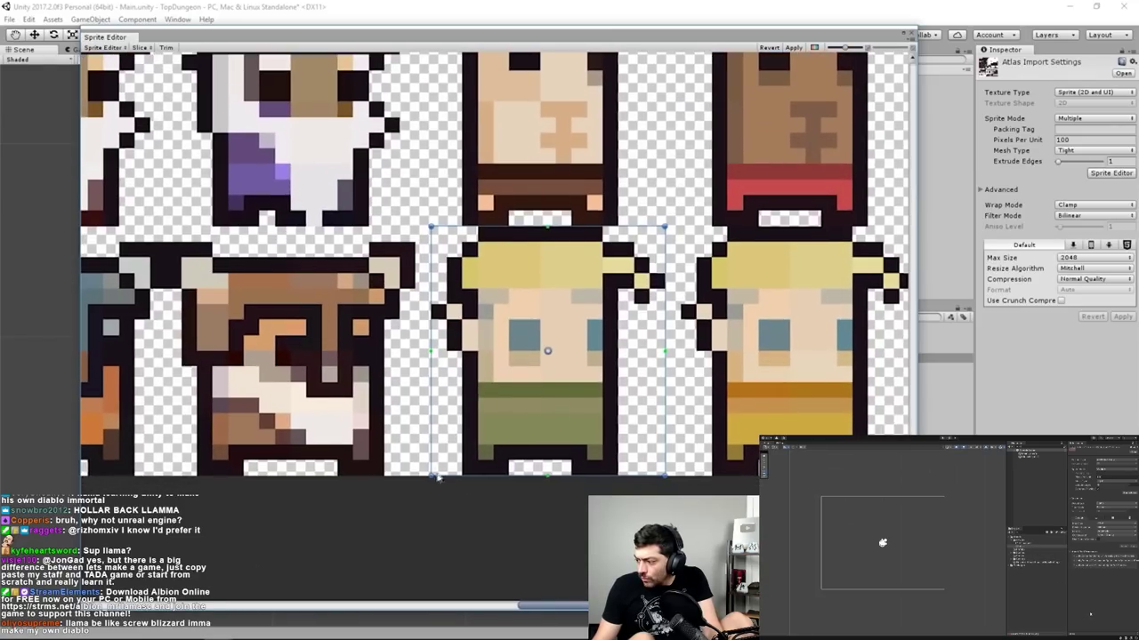
pyautogui.moveTo(426, 476); pyautogui.dragTo(417, 476)
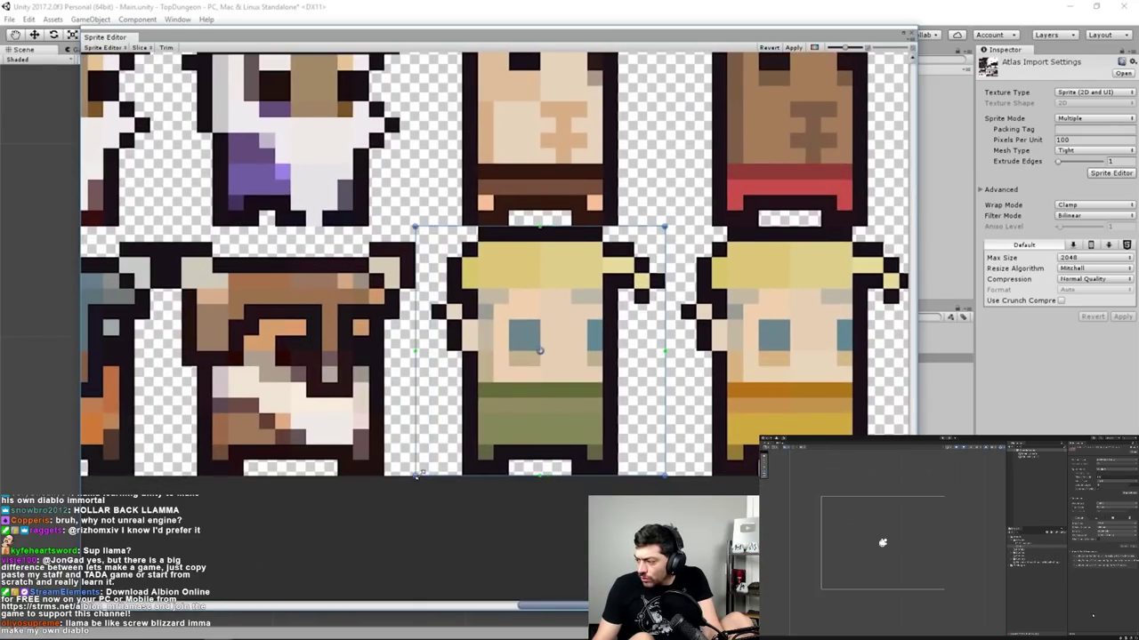
pyautogui.moveTo(672, 422); pyautogui.dragTo(654, 412, button='middle')
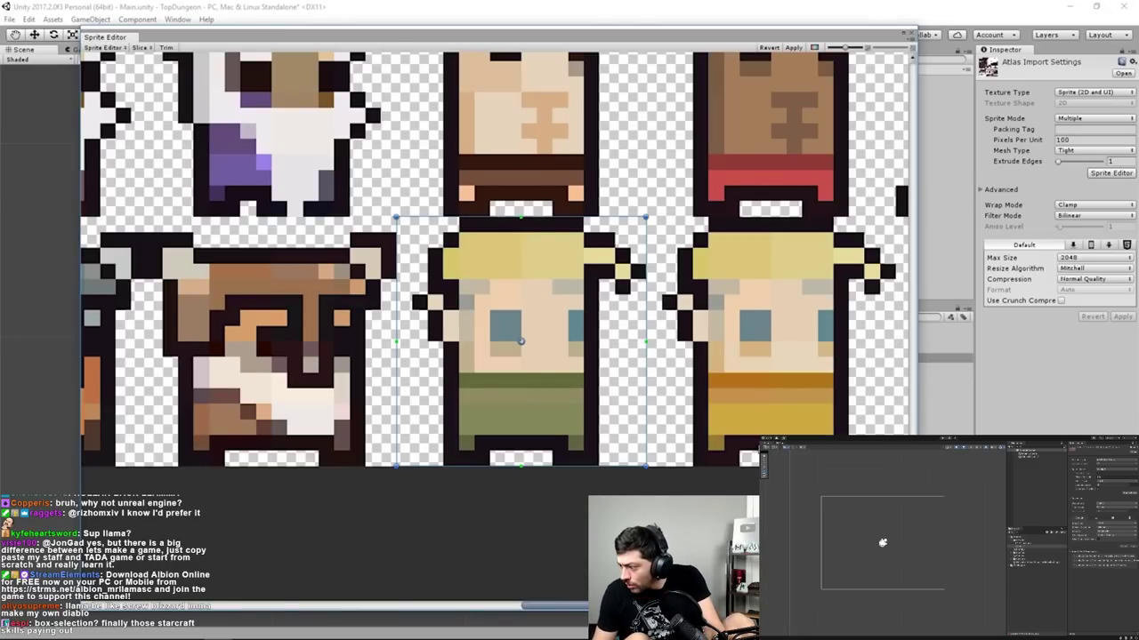
pyautogui.scroll(-6, 763, 426)
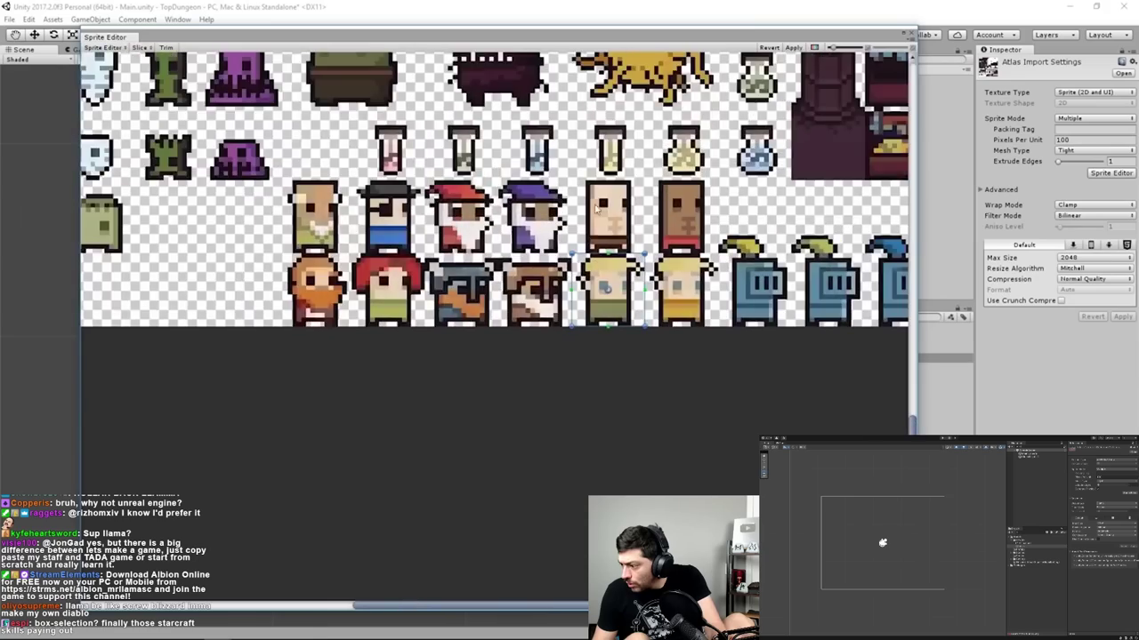
pyautogui.scroll(1, 311, 252)
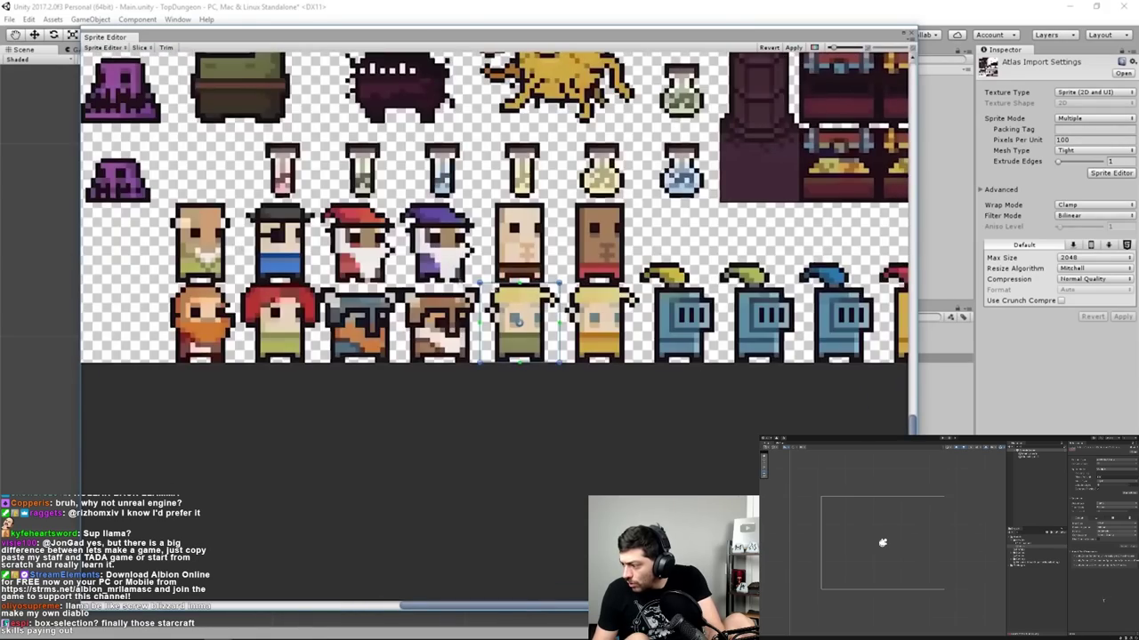
pyautogui.hscroll(5, 462, 285)
pyautogui.scroll(3, 464, 298)
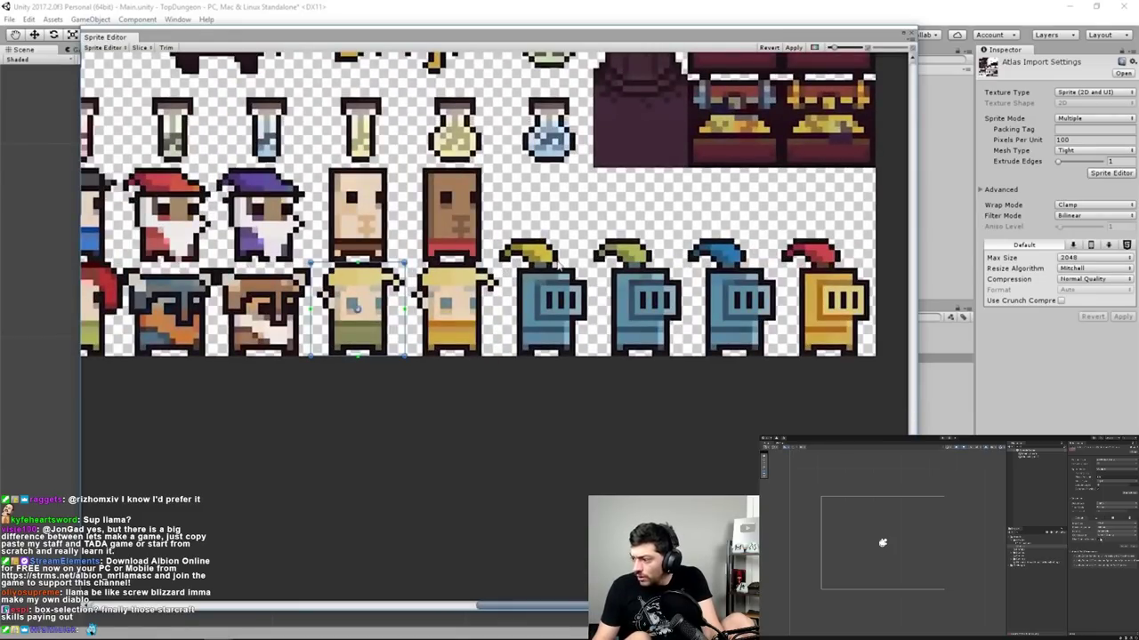
pyautogui.click(514, 232)
pyautogui.moveTo(886, 416)
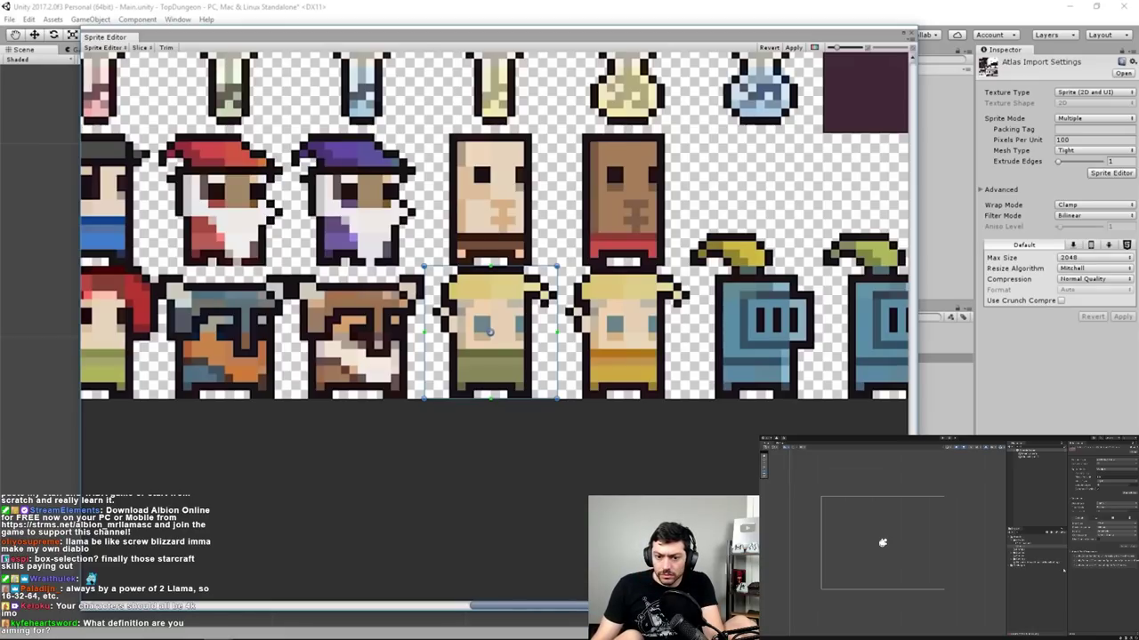
# - Enlarge the blonde sprite's slice box upward, then select the left and middle character slices
pyautogui.moveTo(604, 343); pyautogui.dragTo(573, 347, button='middle')
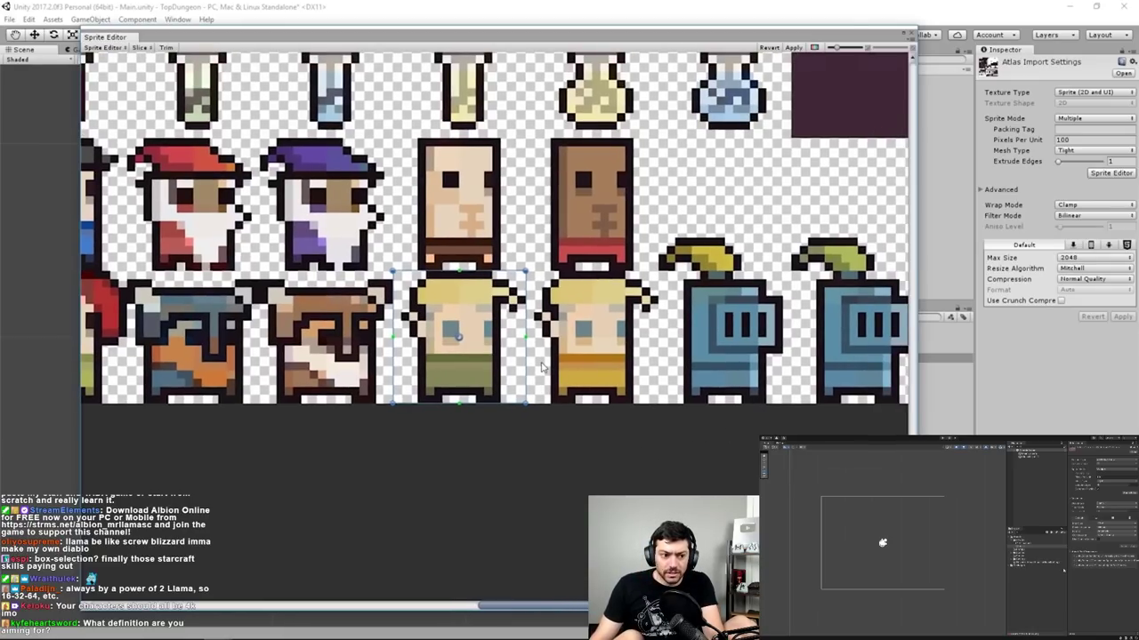
pyautogui.scroll(4, 573, 347)
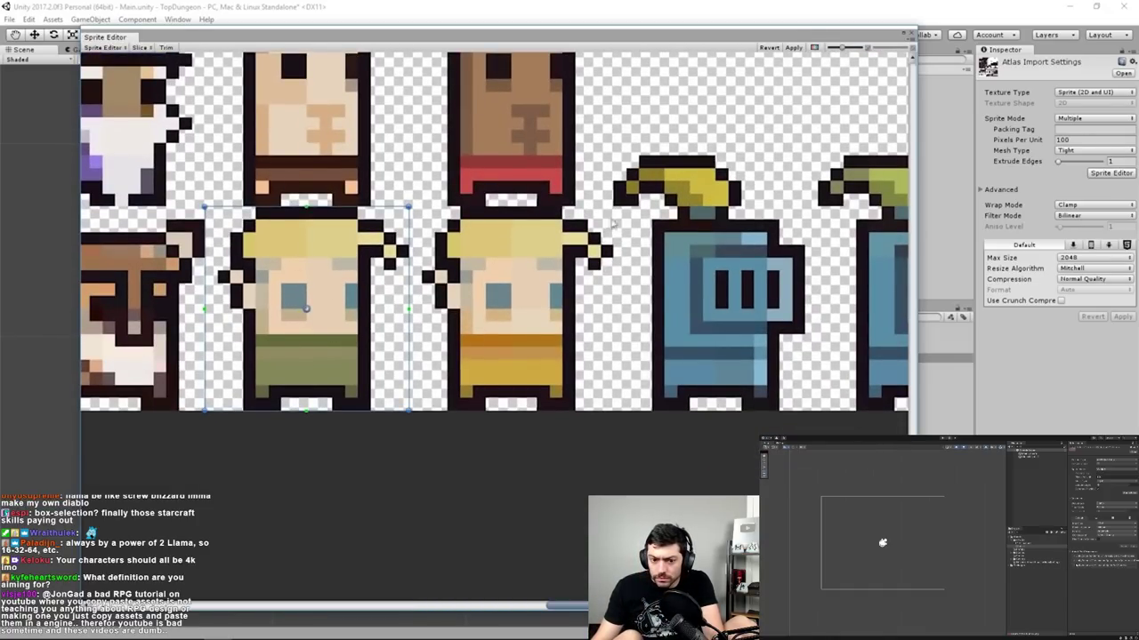
pyautogui.moveTo(612, 225); pyautogui.dragTo(409, 432)
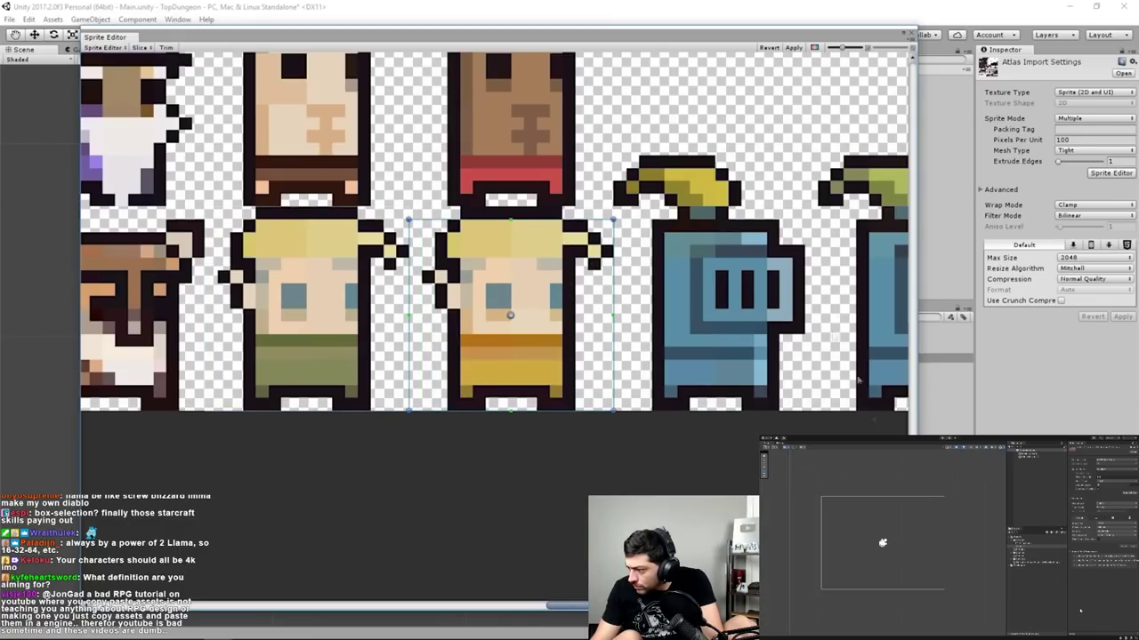
pyautogui.moveTo(614, 218); pyautogui.dragTo(614, 208)
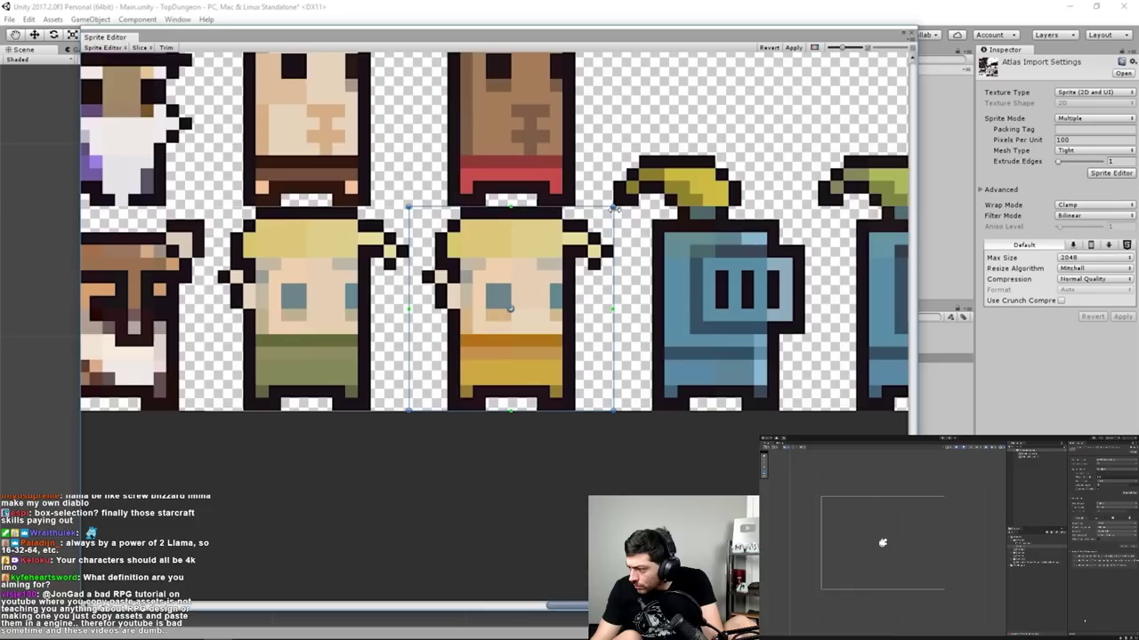
pyautogui.click(322, 265)
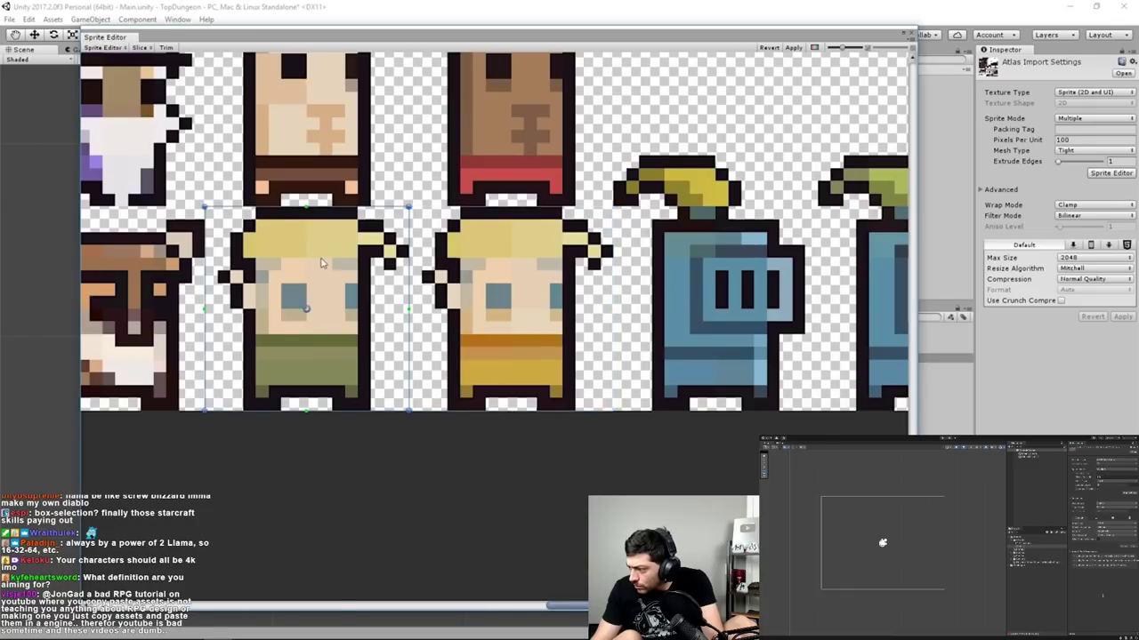
pyautogui.click(476, 286)
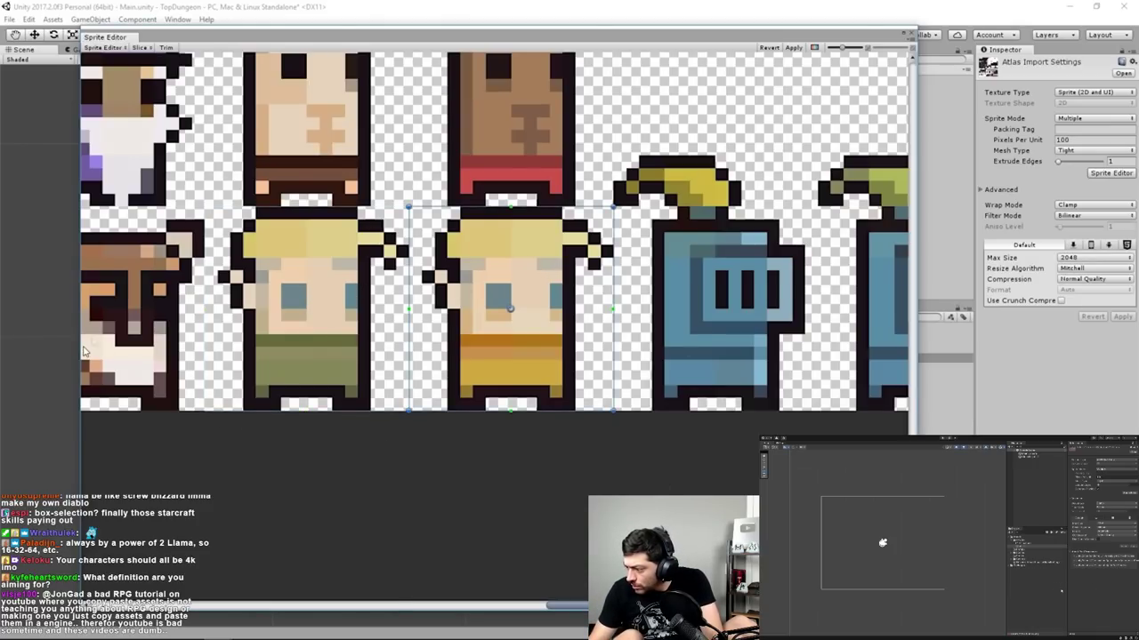
# - Nudge the Sprite Editor window up, zoom out, and close the Sprite Editor
pyautogui.scroll(-3, 612, 393)
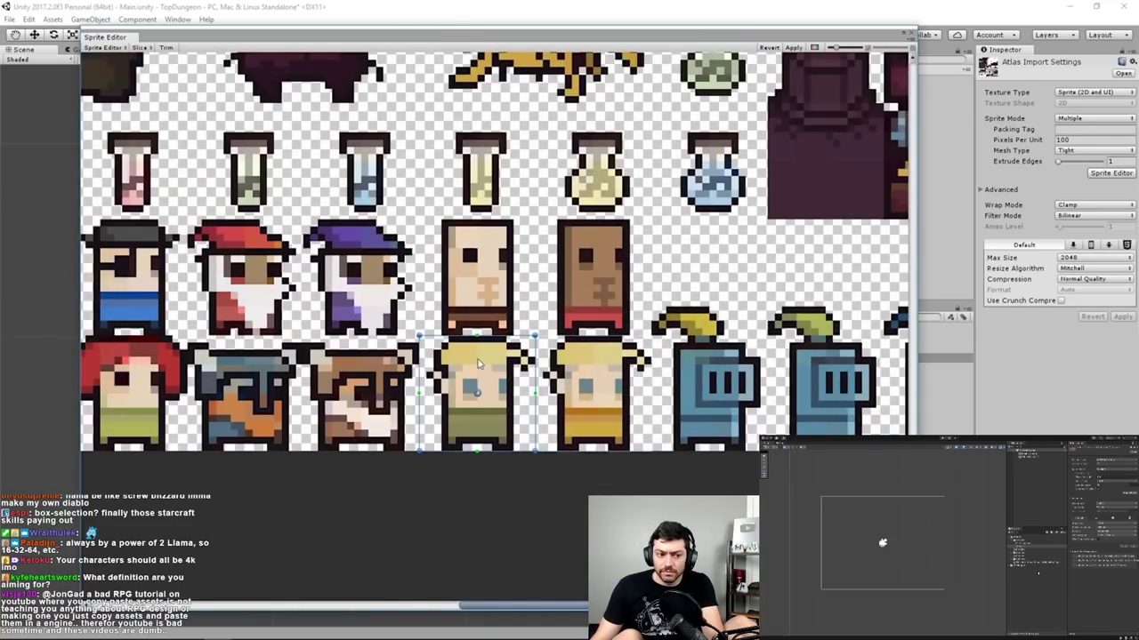
pyautogui.moveTo(798, 37); pyautogui.dragTo(803, 26)
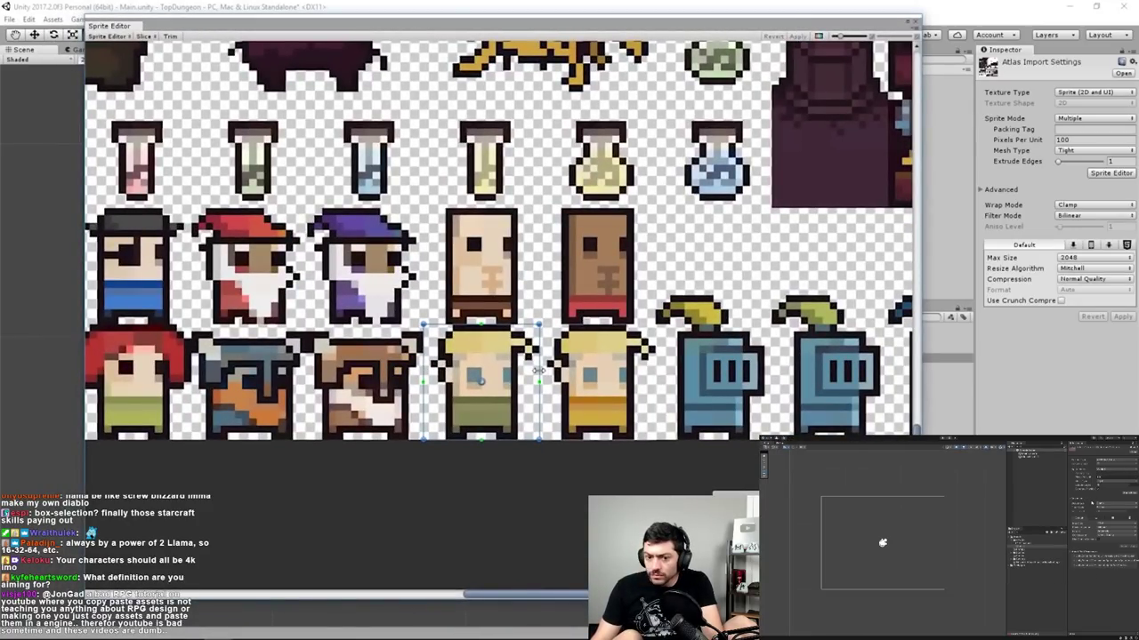
pyautogui.scroll(-2, 540, 372)
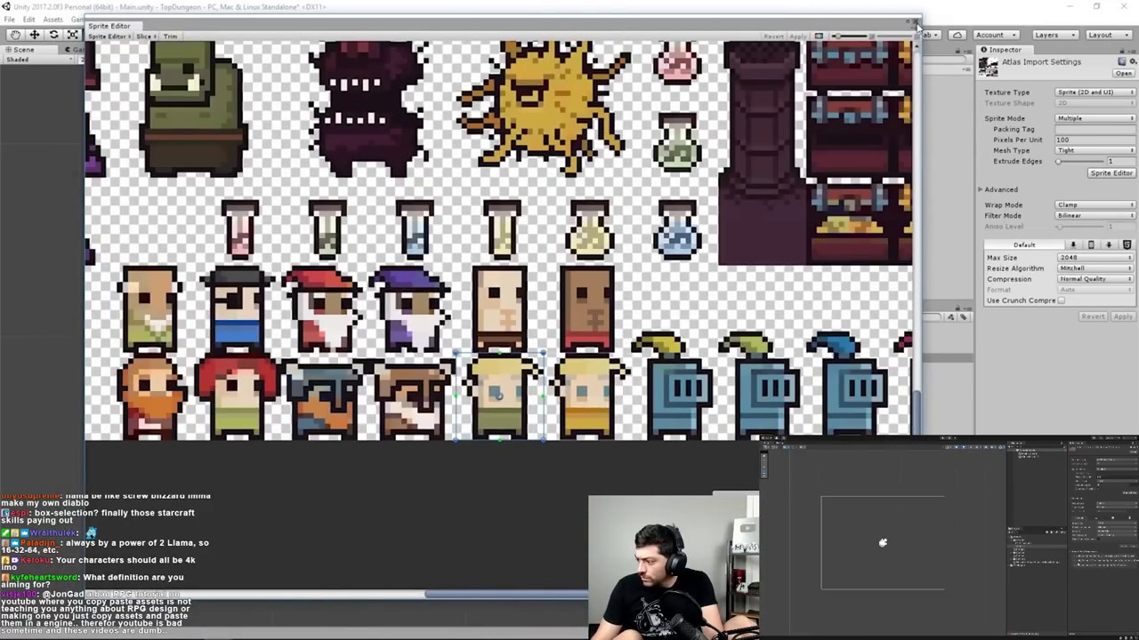
pyautogui.click(916, 24)
# - Rename the Atlas asset, expand it, and select player_0 then player_1
pyautogui.click(879, 359)
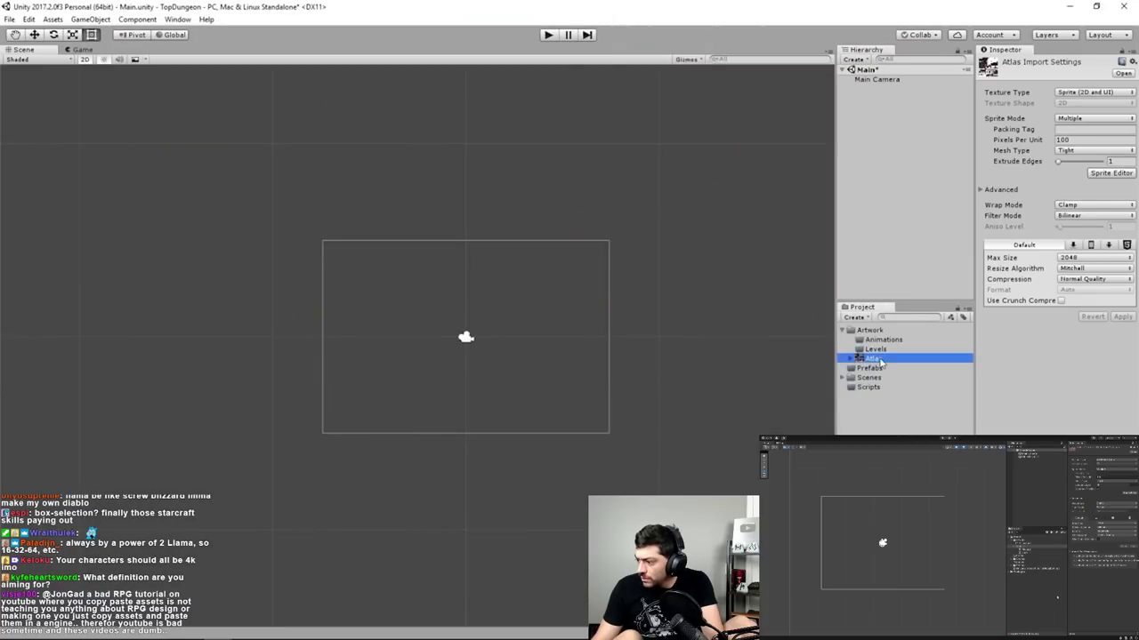
pyautogui.click(858, 364)
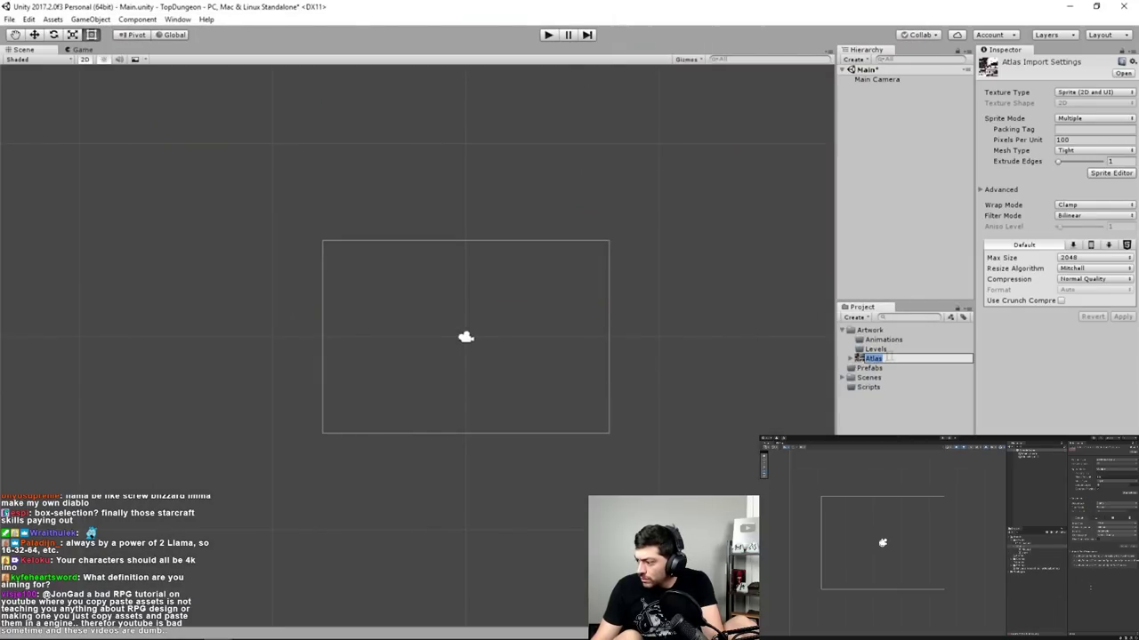
pyautogui.click(899, 405)
pyautogui.click(849, 359)
pyautogui.click(888, 368)
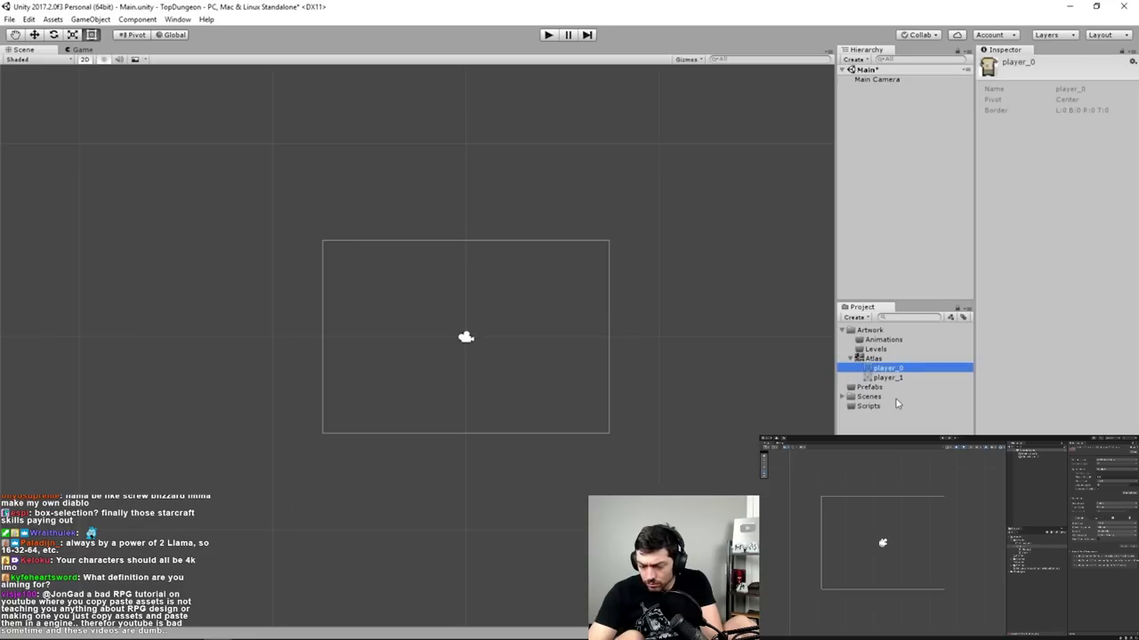
pyautogui.press('Down')
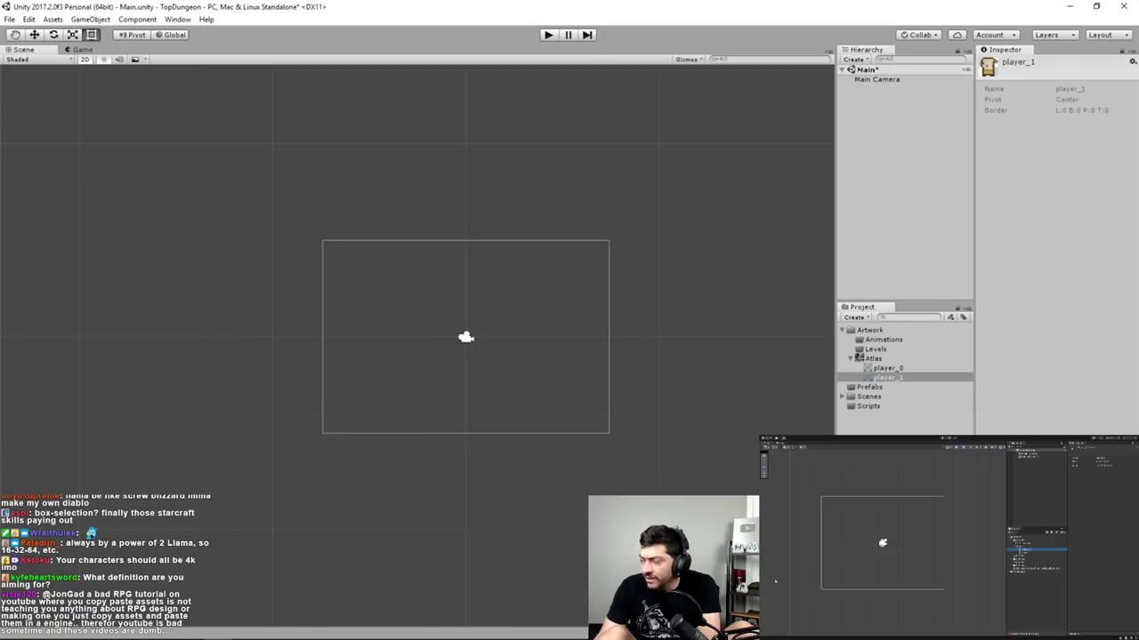
# - Pause, rewind and skip the tutorial in five-second jumps to replay the Atlas expansion
pyautogui.press('space')
pyautogui.press('Left')
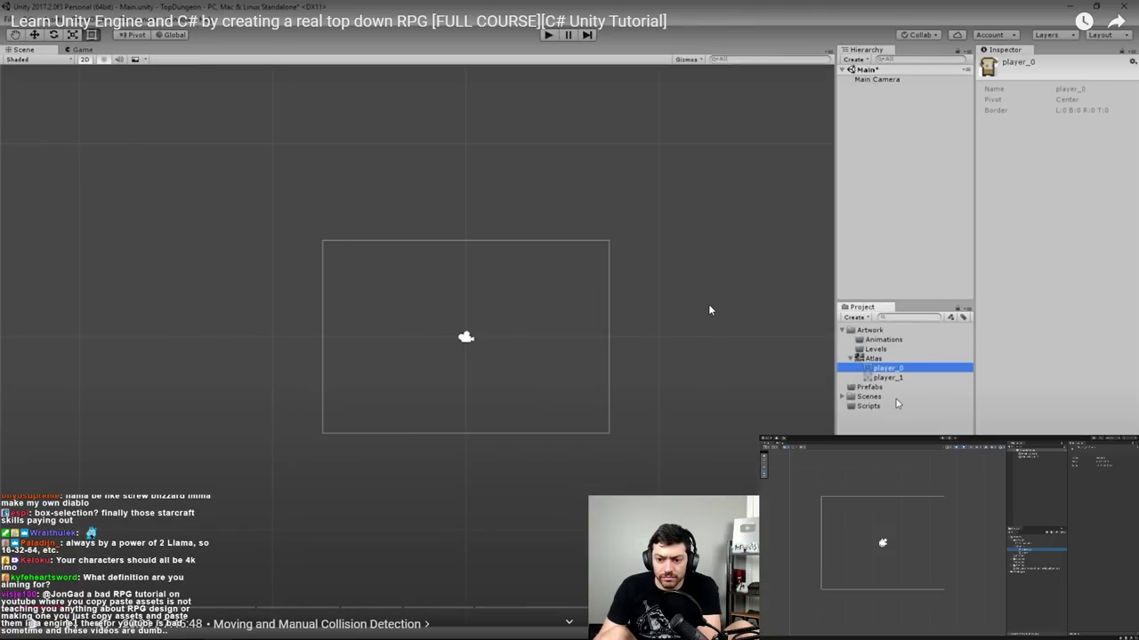
pyautogui.press('space')
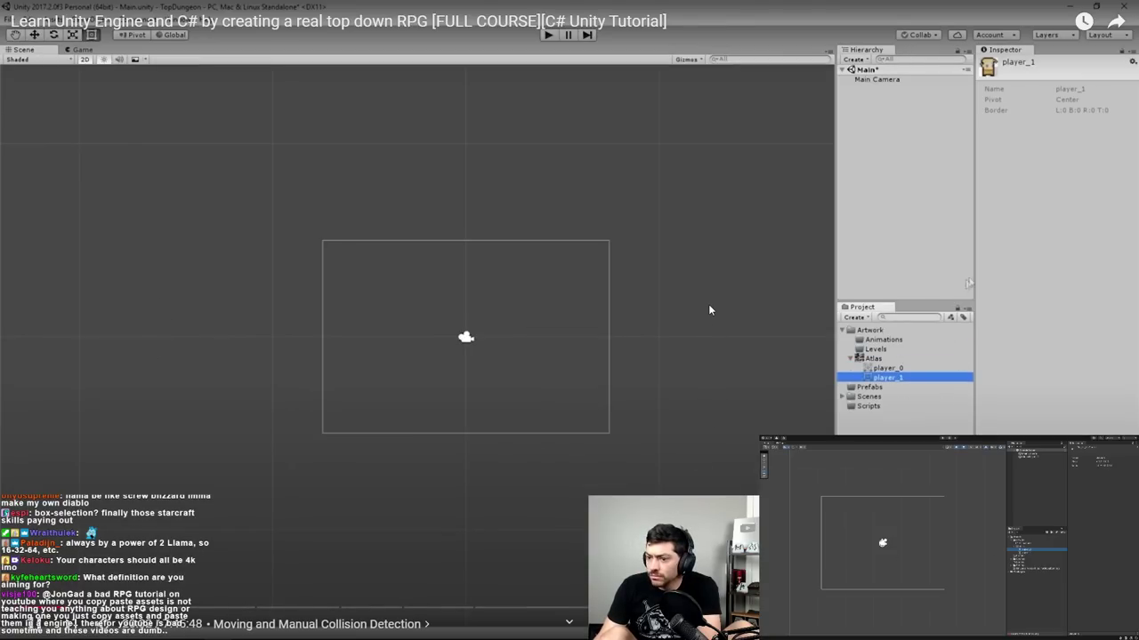
pyautogui.press('space')
pyautogui.press('Left')
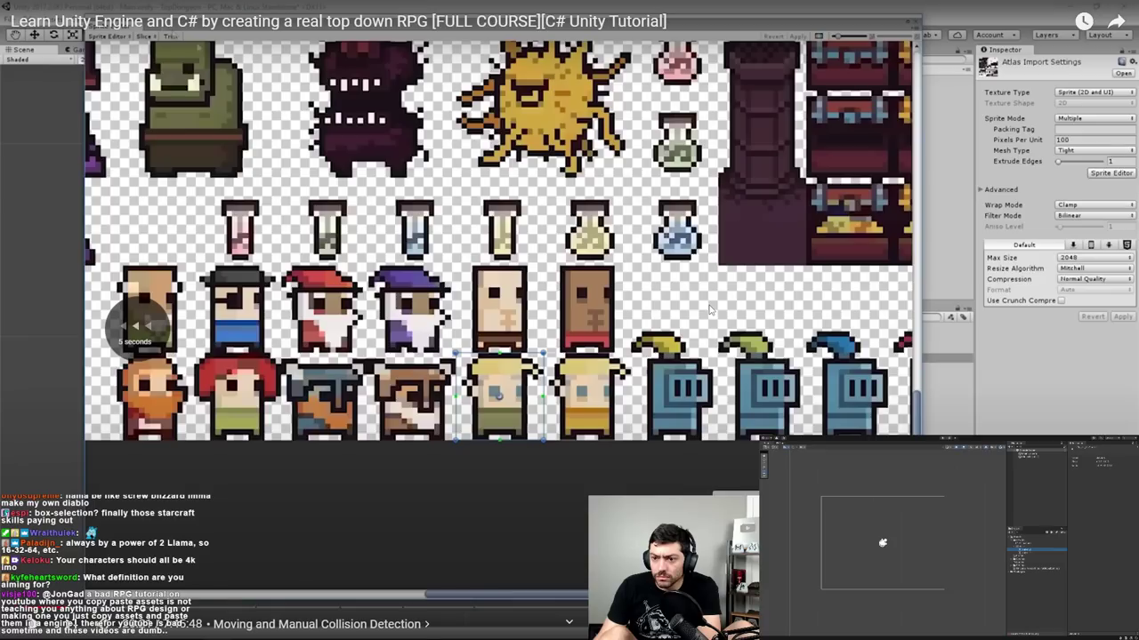
pyautogui.press('Right')
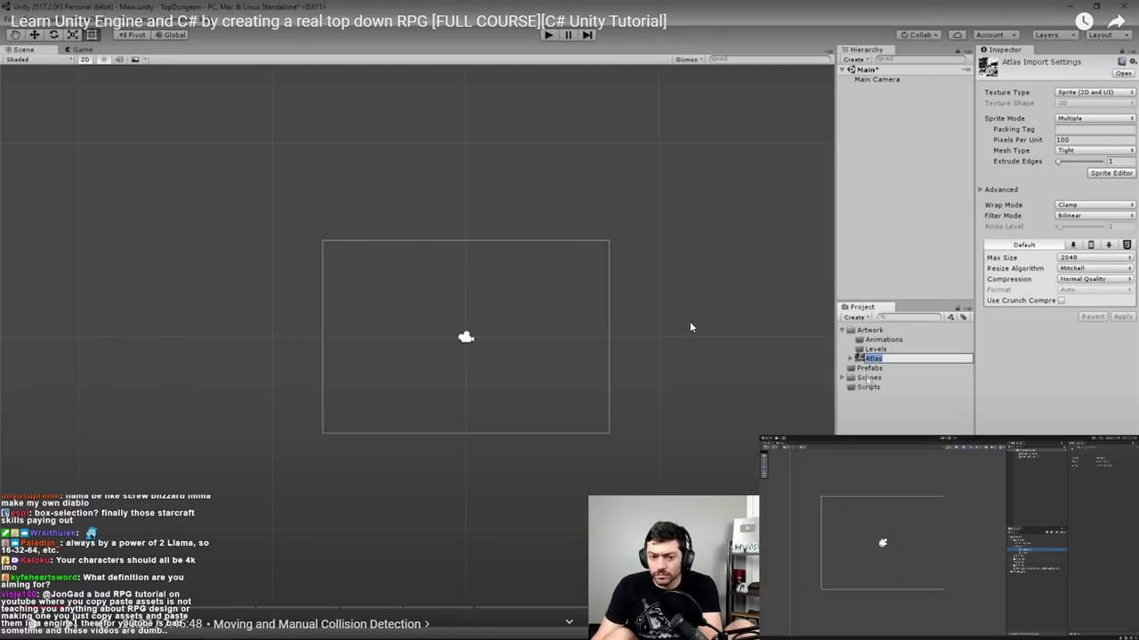
pyautogui.press('space')
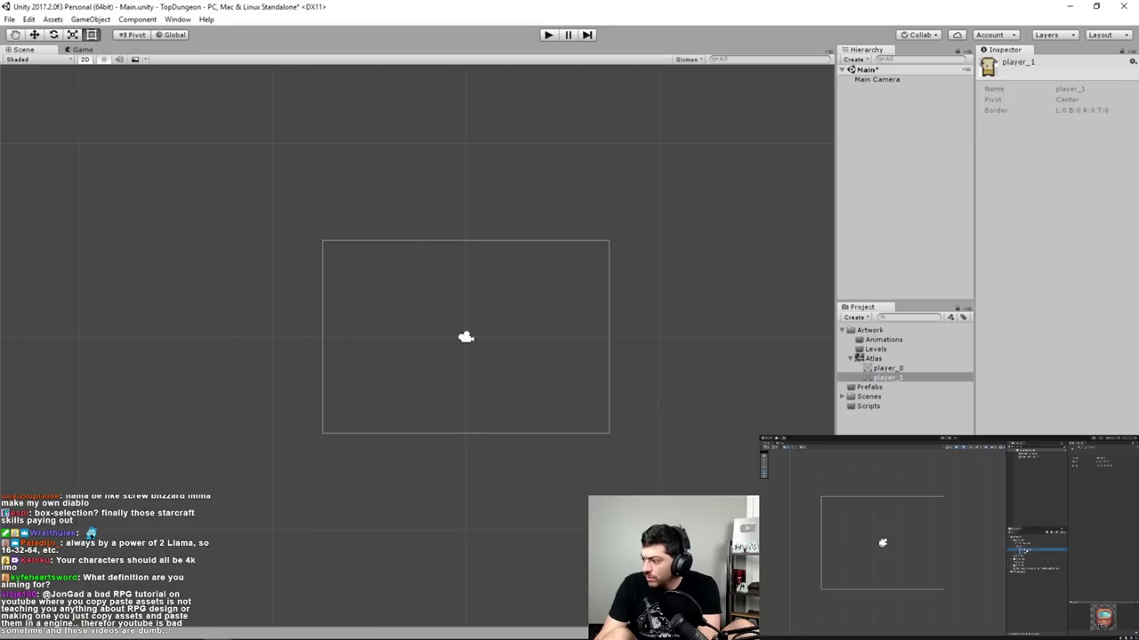
# - Toggle between the player_0 and player_1 sprites, reselect Atlas and its sprites, then pause
pyautogui.click(892, 370)
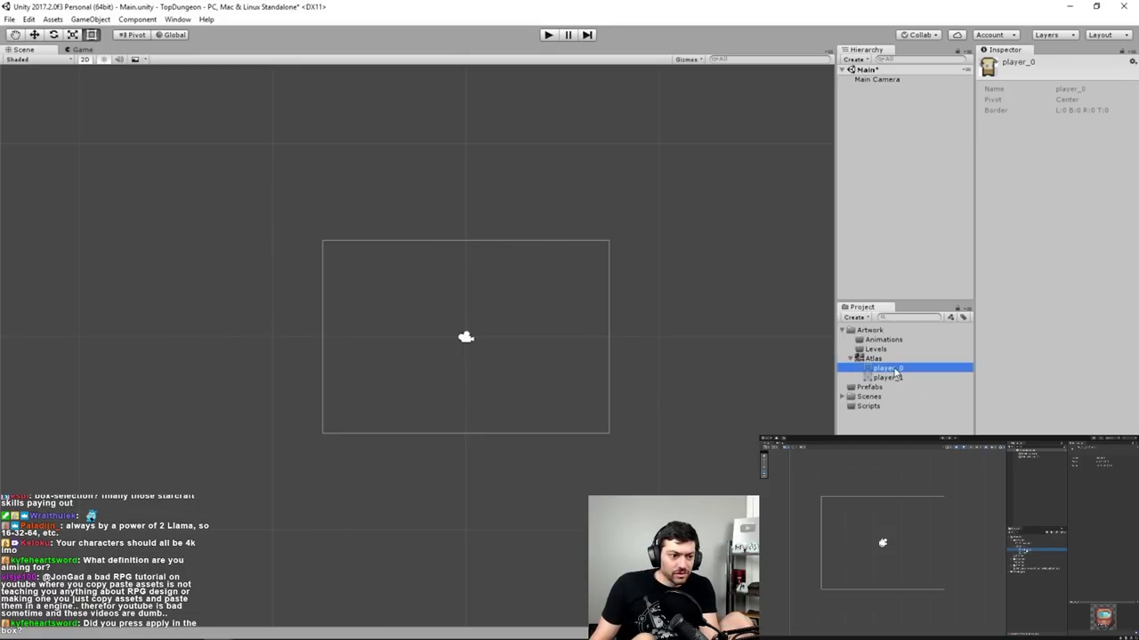
pyautogui.press('Down')
pyautogui.press('Up')
pyautogui.press('Down')
pyautogui.press('Up')
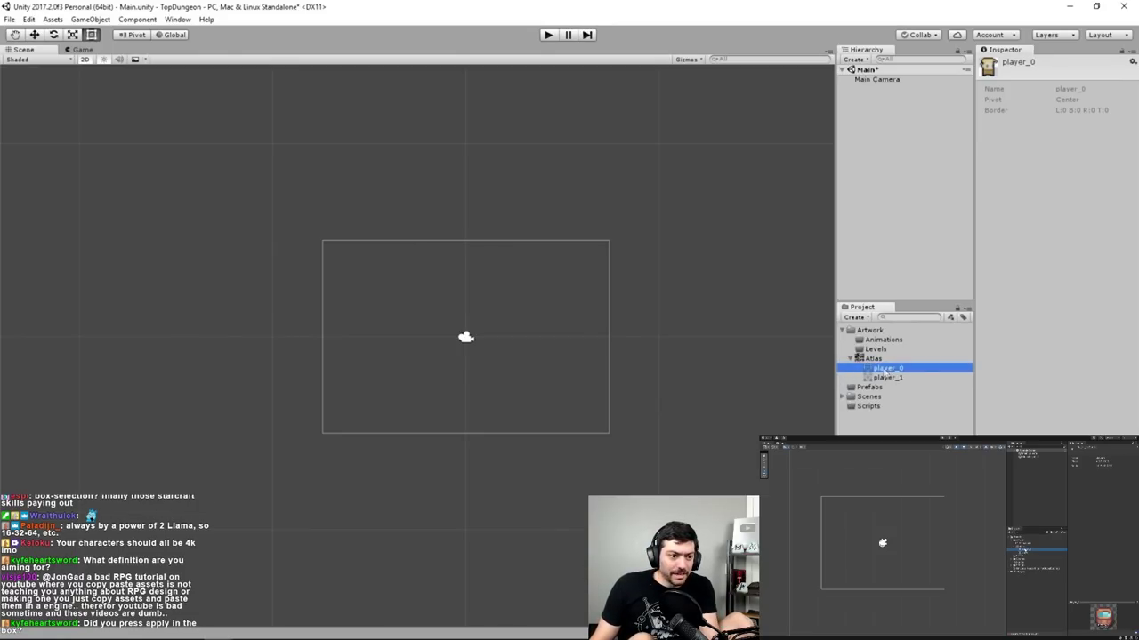
pyautogui.click(911, 168)
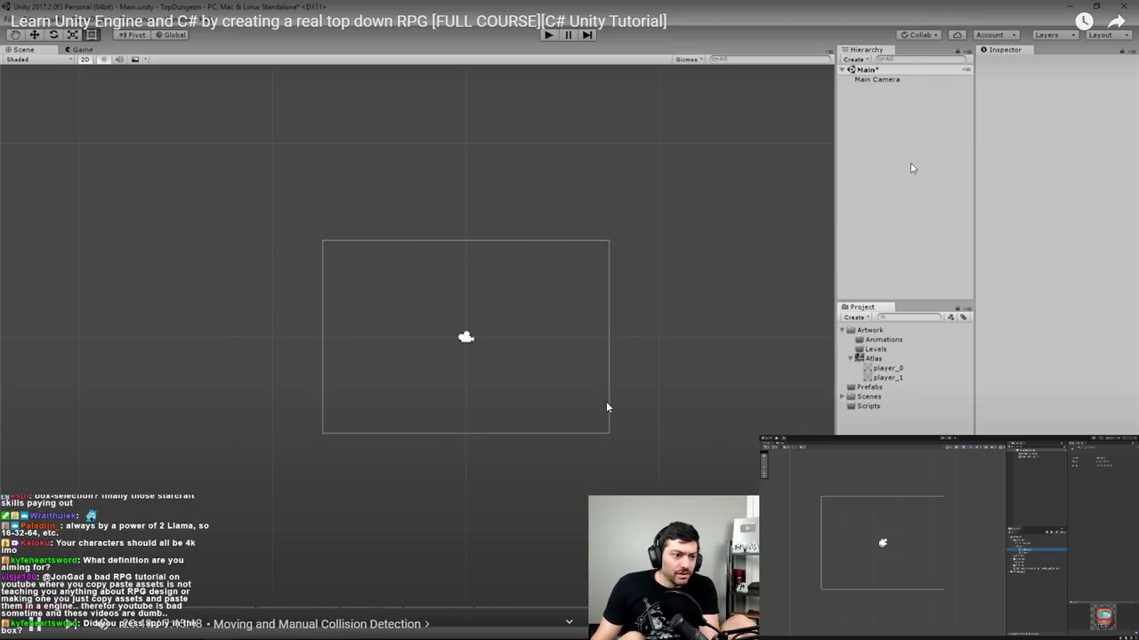
pyautogui.click(874, 358)
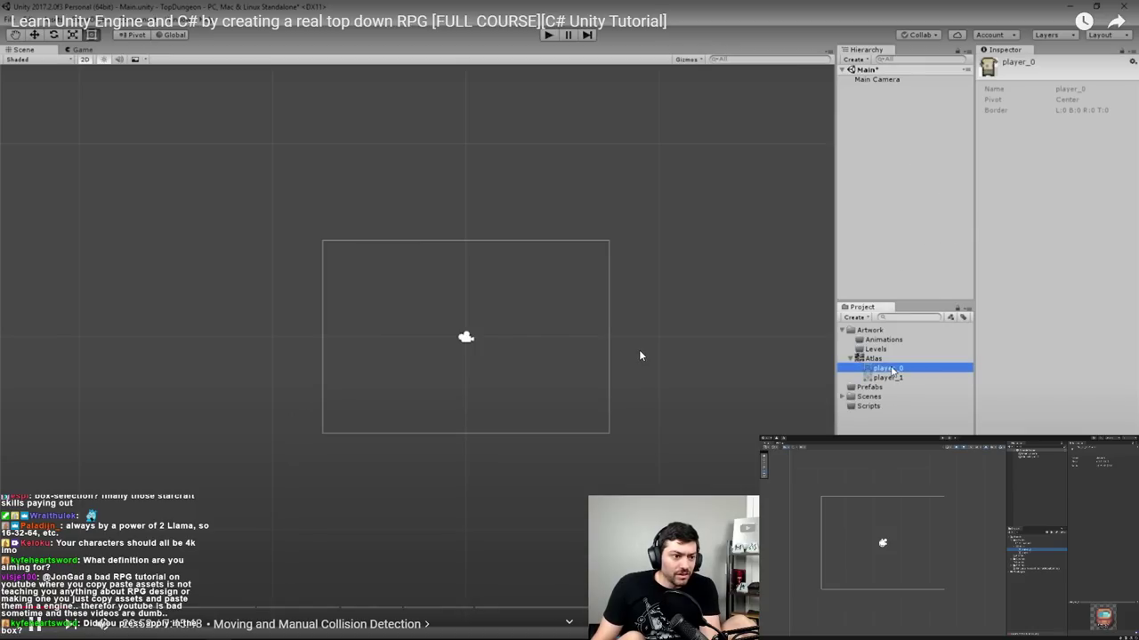
pyautogui.click(847, 370)
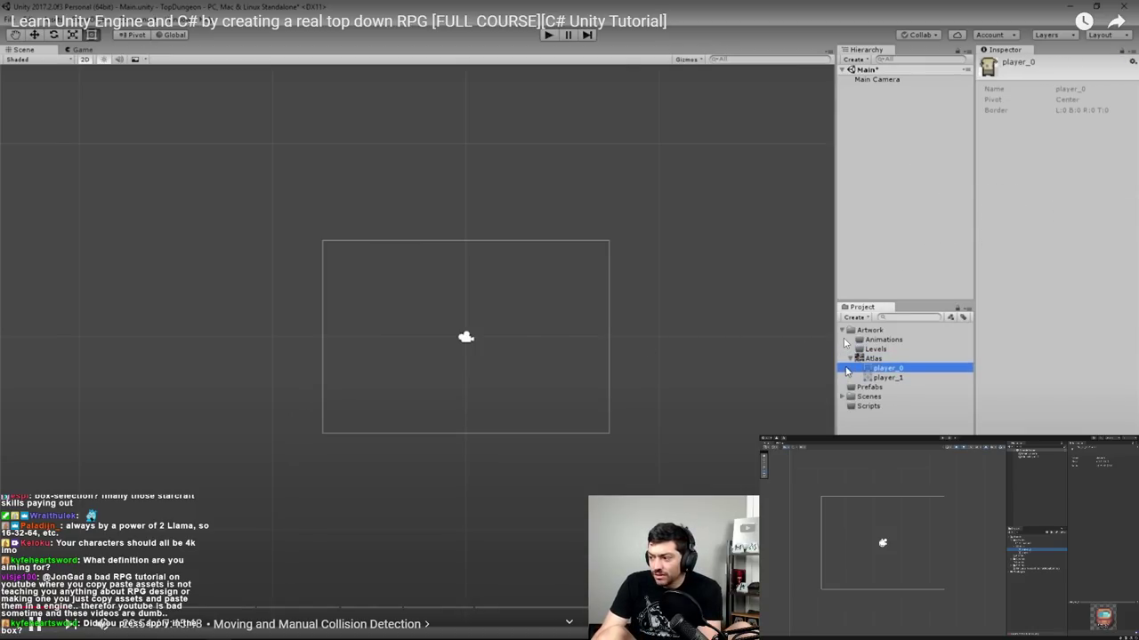
pyautogui.click(847, 377)
pyautogui.click(845, 344)
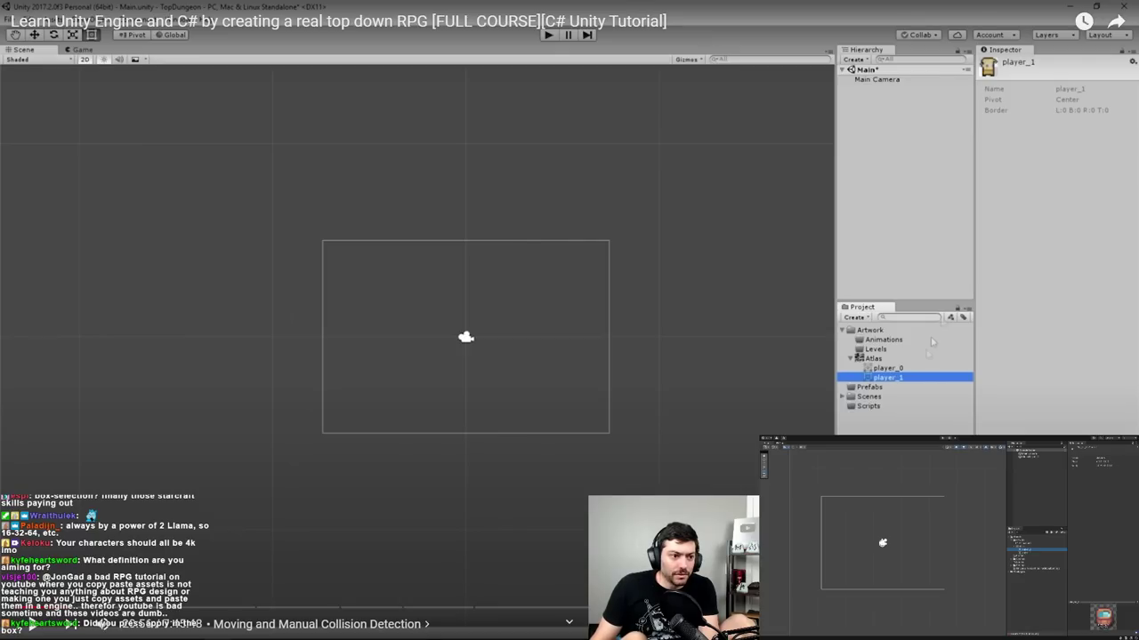
# - Resume the tutorial until player_0 is in the scene, then rewind five seconds
pyautogui.click(610, 335)
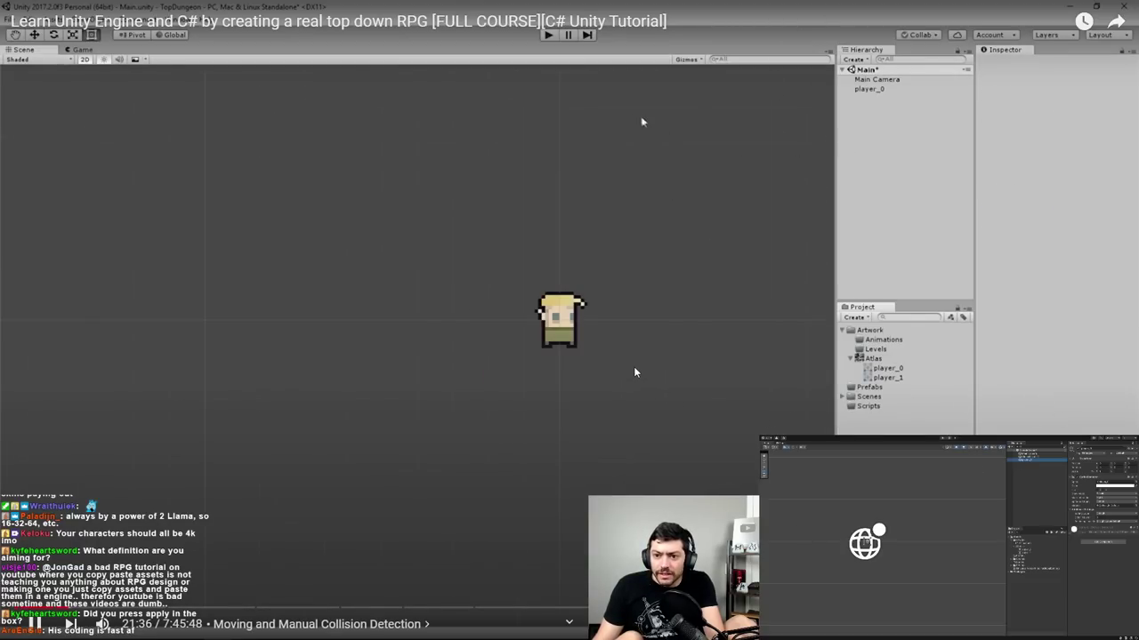
pyautogui.press('Left')
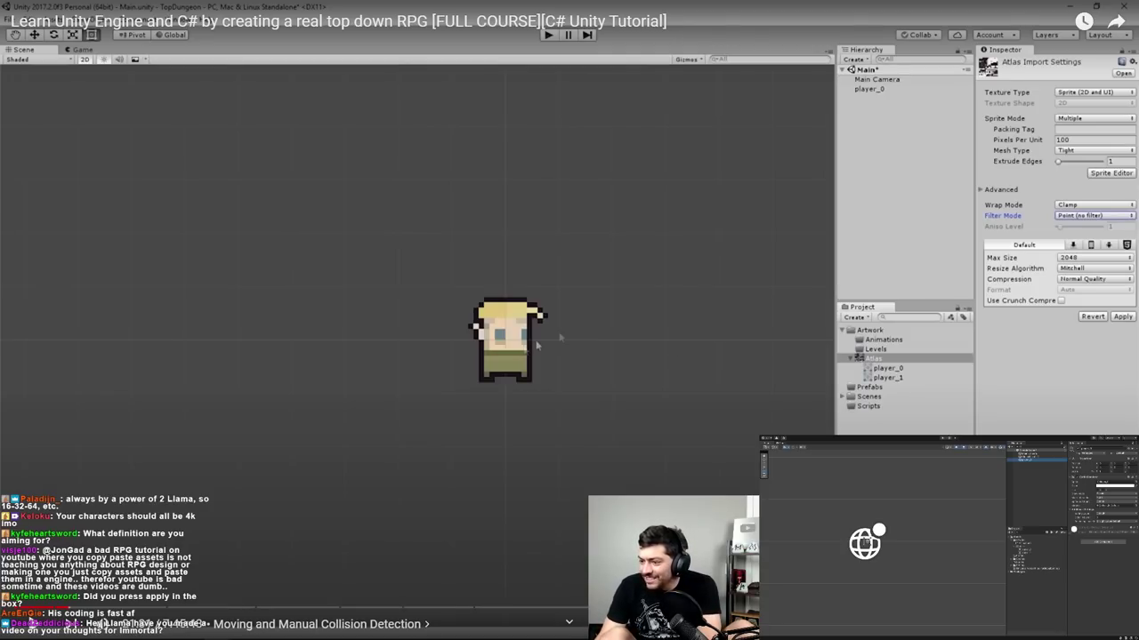
# - Rewind the tutorial in five-second jumps and resume playback
pyautogui.press('Left')
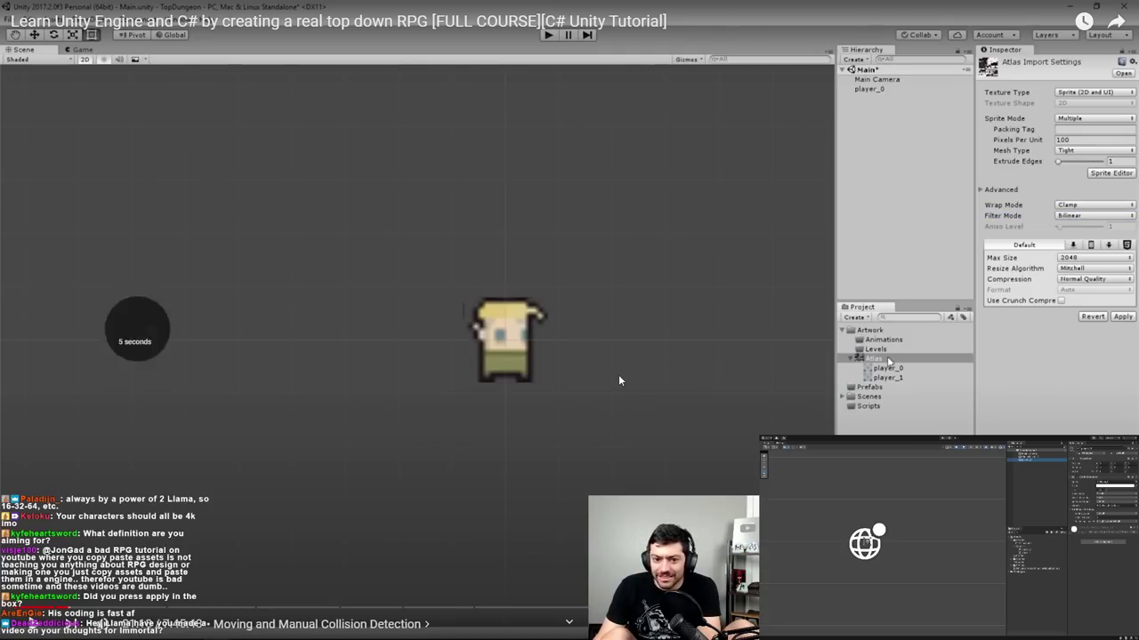
pyautogui.press('Left')
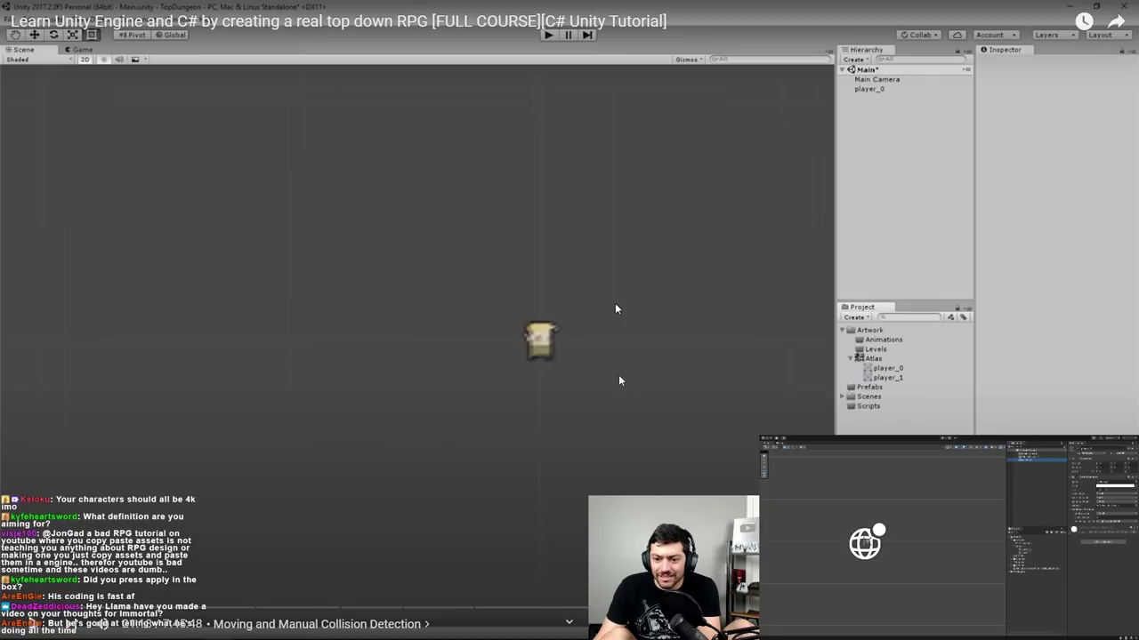
pyautogui.press('space')
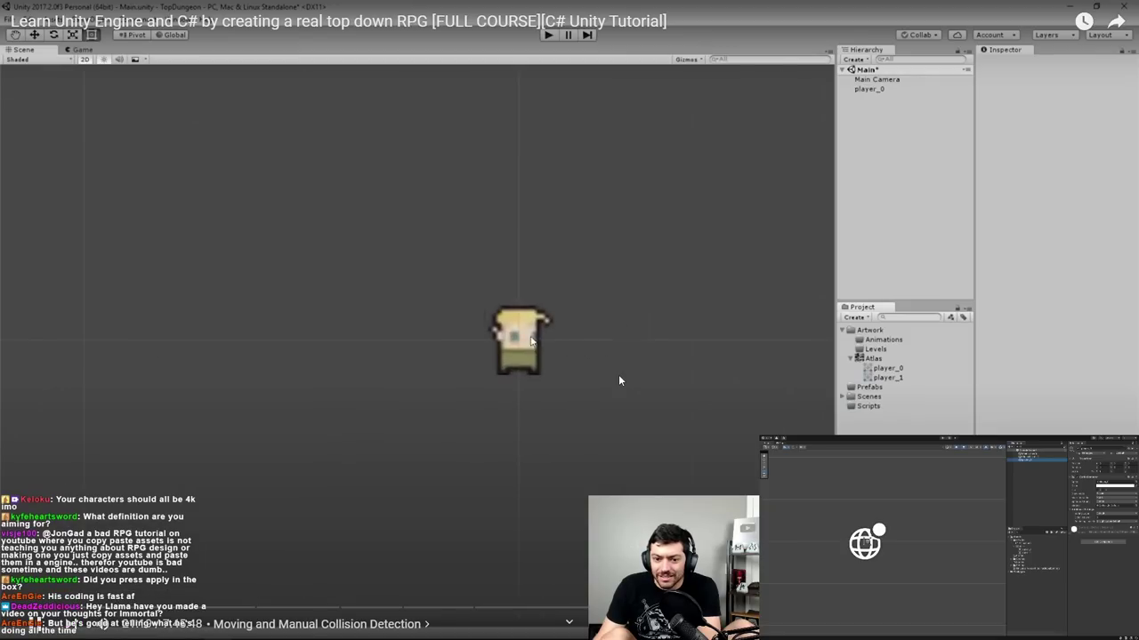
pyautogui.press('Left')
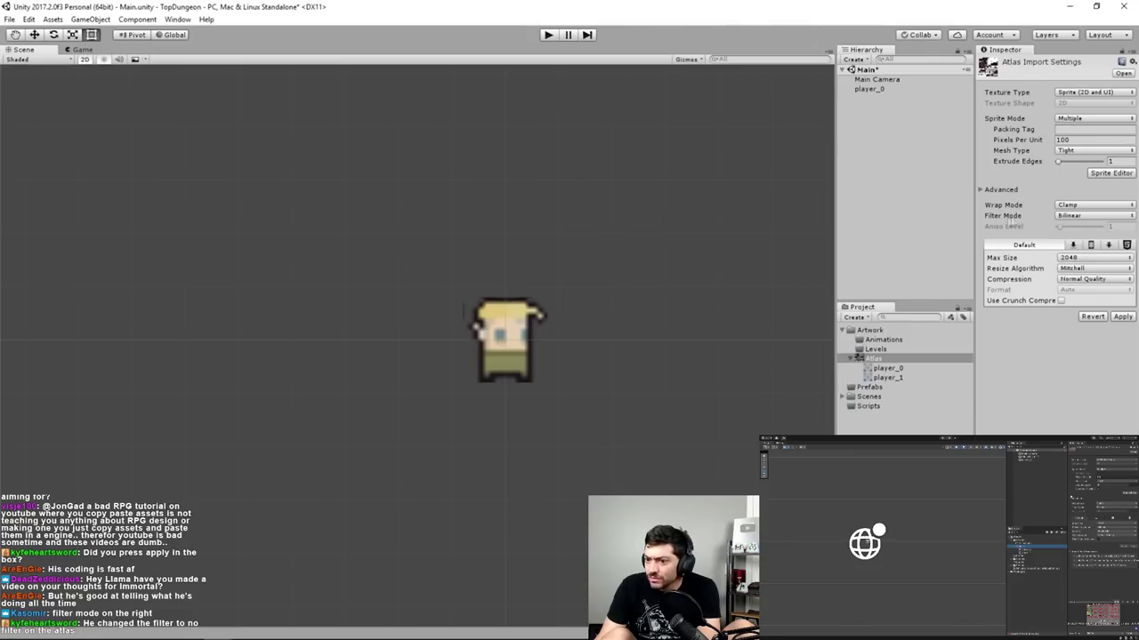
# - Set the Atlas Filter Mode to Point (no filter), deselect it, and show the Game view
pyautogui.click(1082, 216)
pyautogui.click(1078, 228)
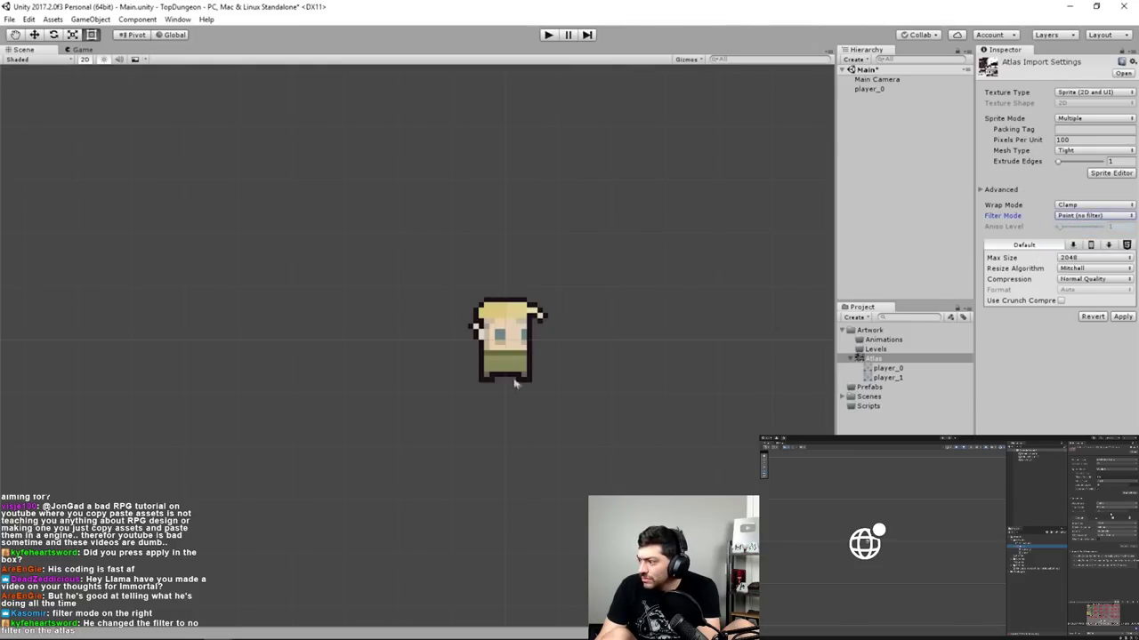
pyautogui.scroll(1, 472, 376)
pyautogui.scroll(-2, 534, 351)
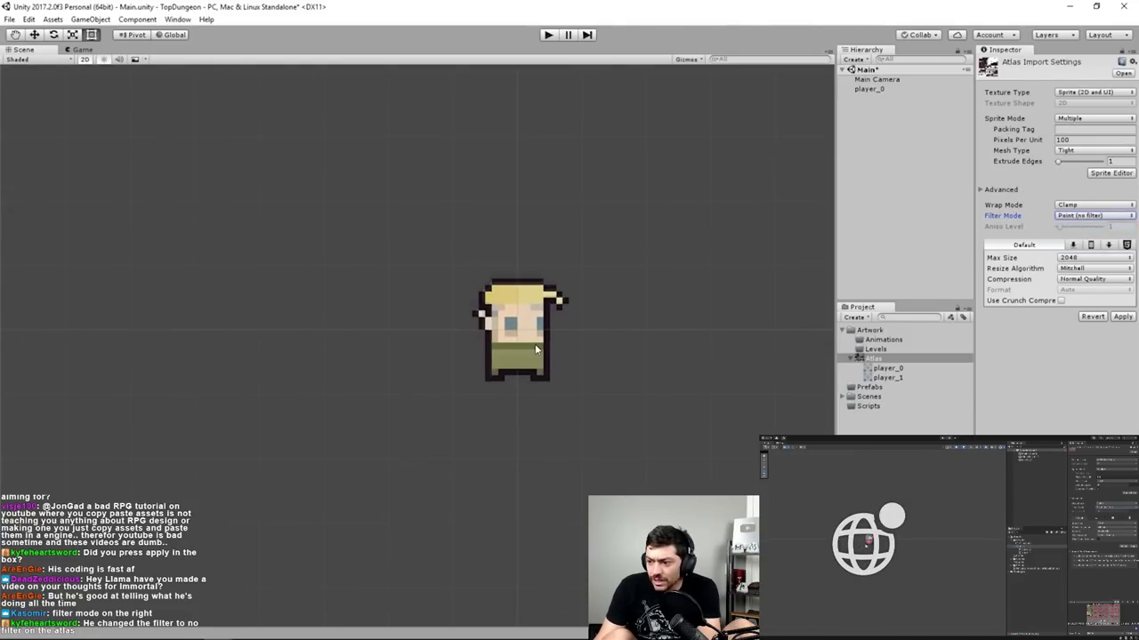
pyautogui.scroll(-1, 694, 238)
pyautogui.click(693, 238)
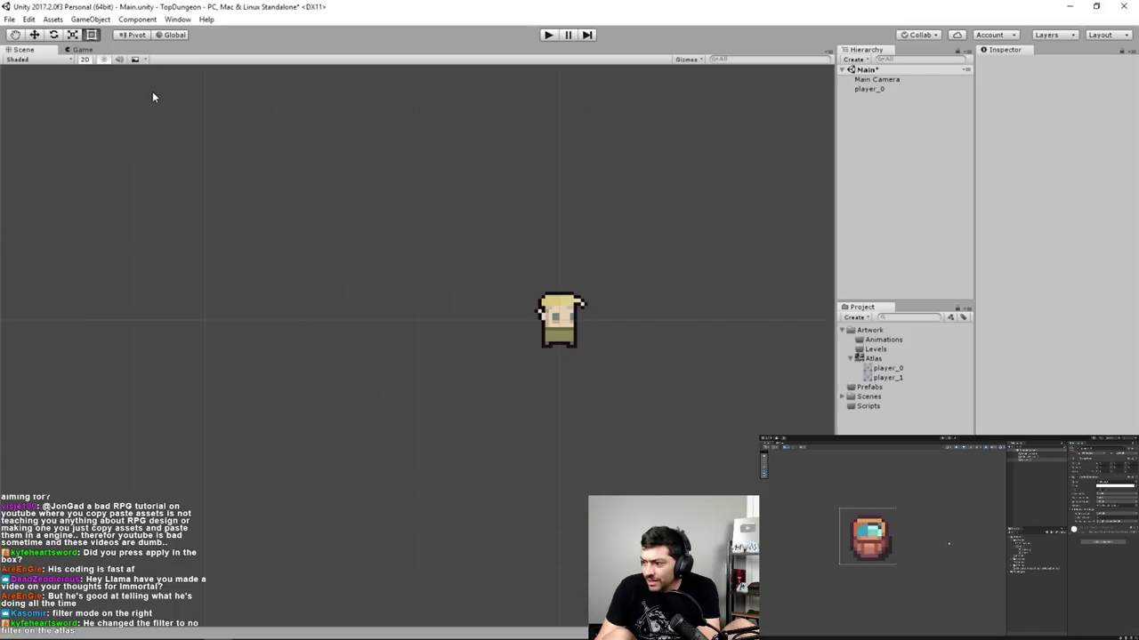
pyautogui.click(82, 50)
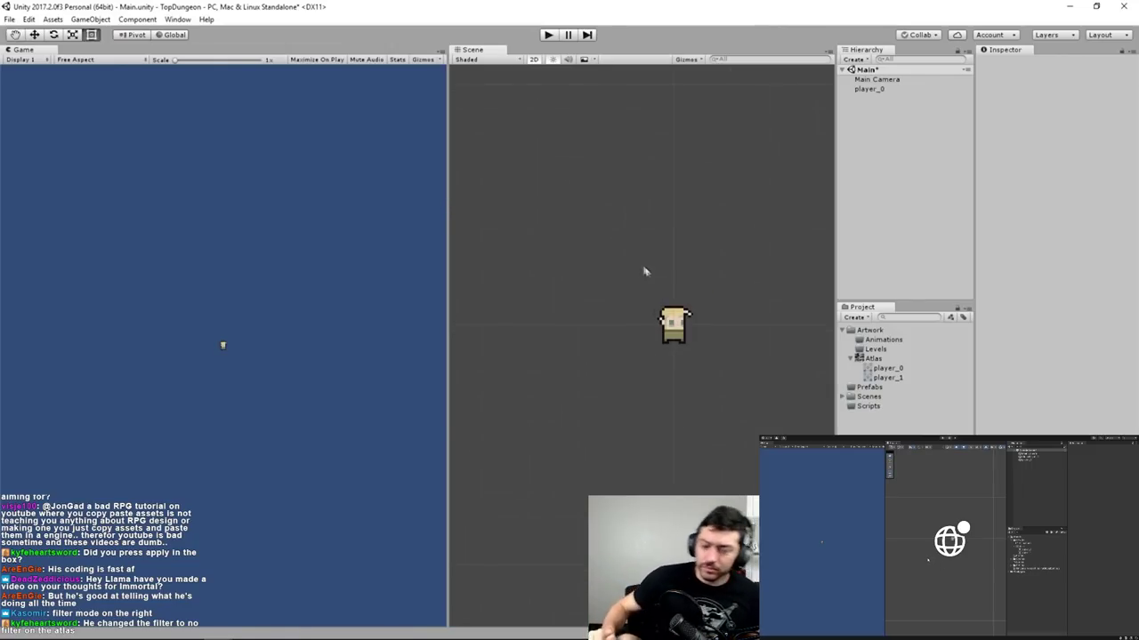
# - Pause and resume the course video twice as it reaches the 800x600 Game view
pyautogui.click(606, 386)
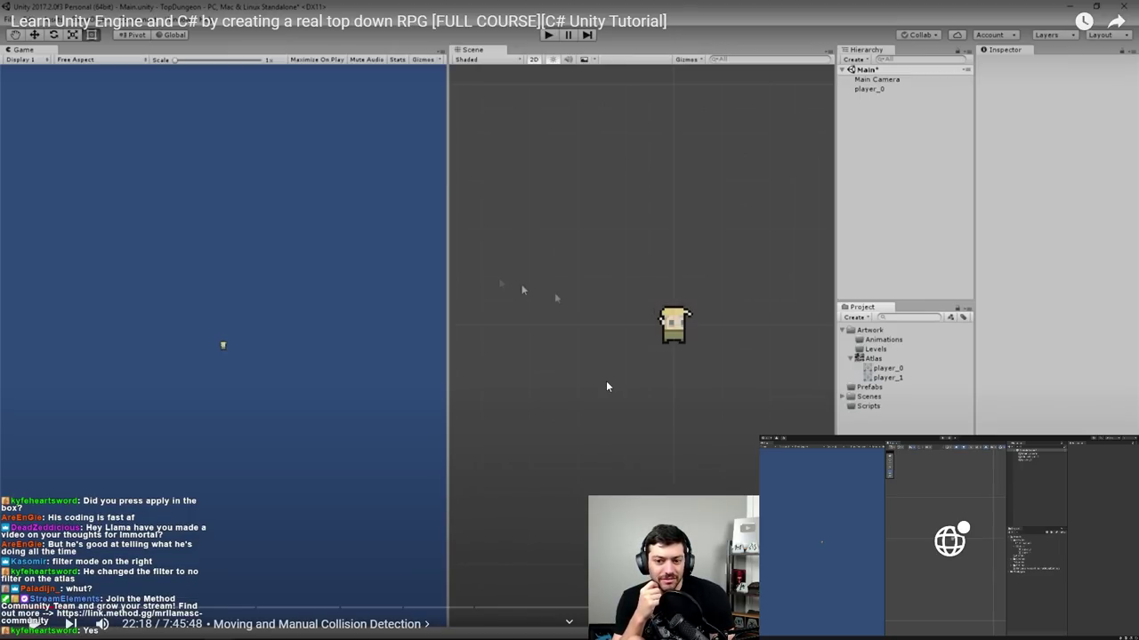
pyautogui.click(606, 386)
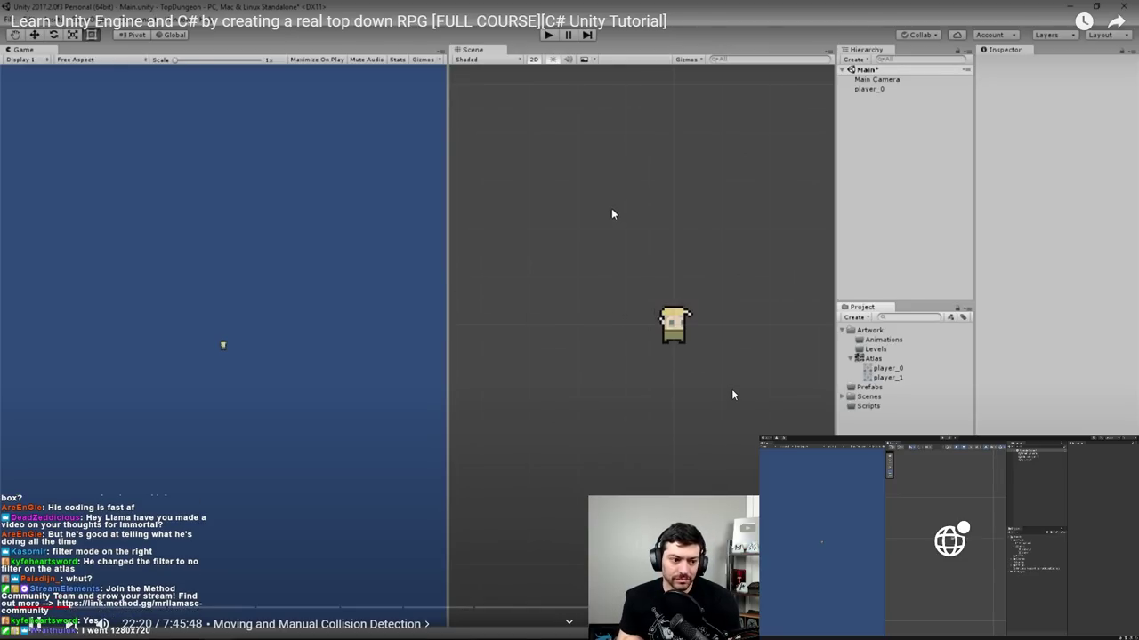
pyautogui.click(732, 395)
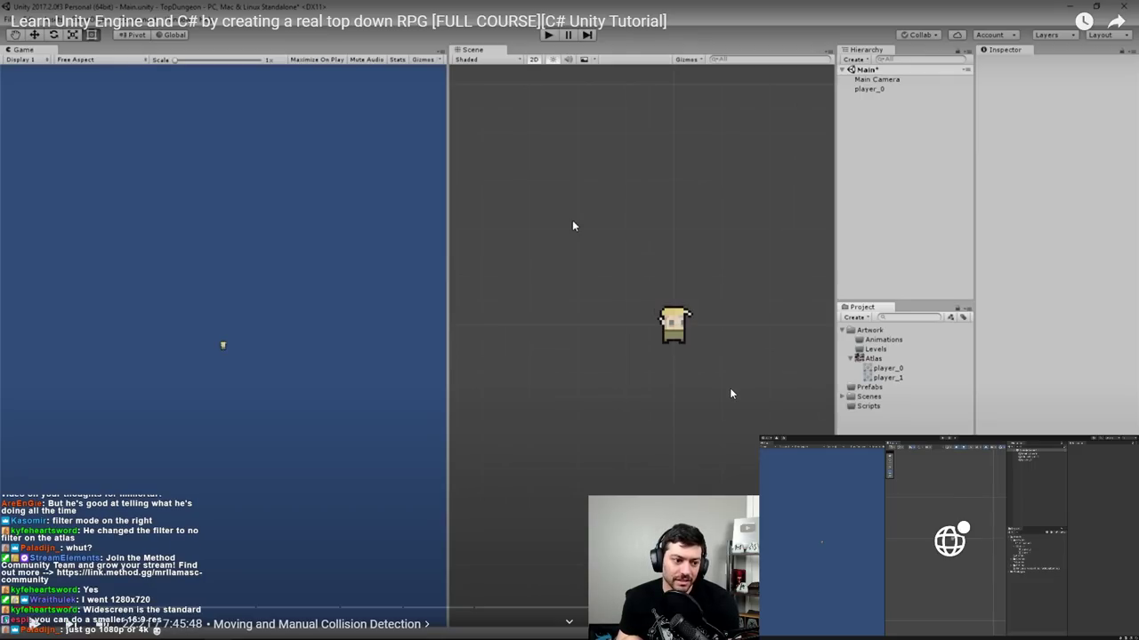
pyautogui.click(731, 393)
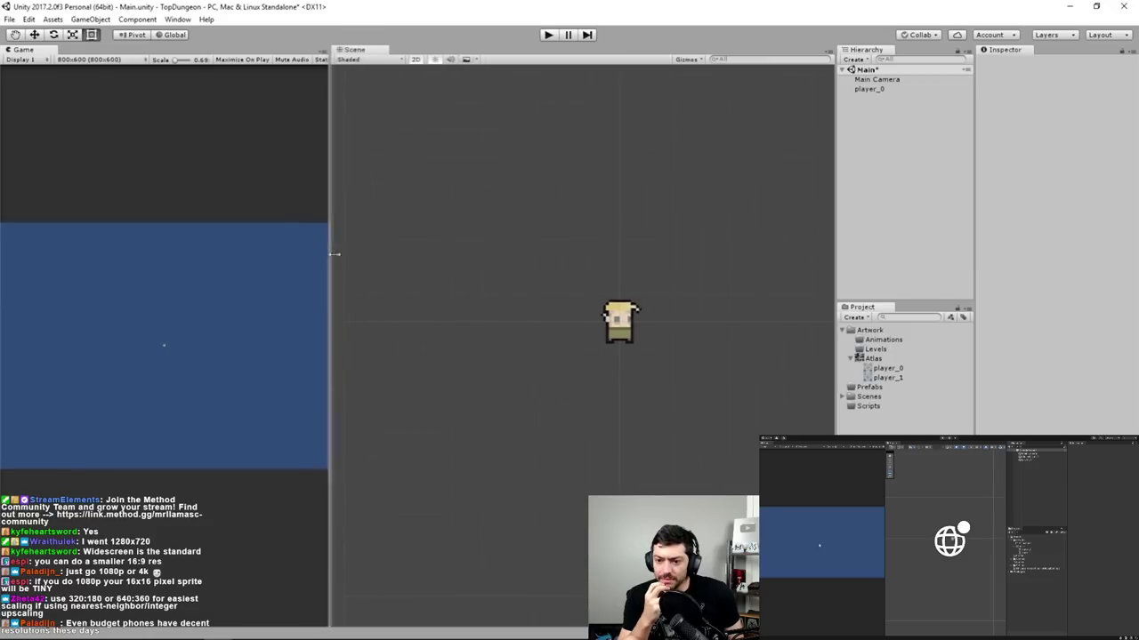
# - Widen the Game view, then set Main Camera's projection to Orthographic with Size 1
pyautogui.moveTo(333, 255); pyautogui.dragTo(442, 254)
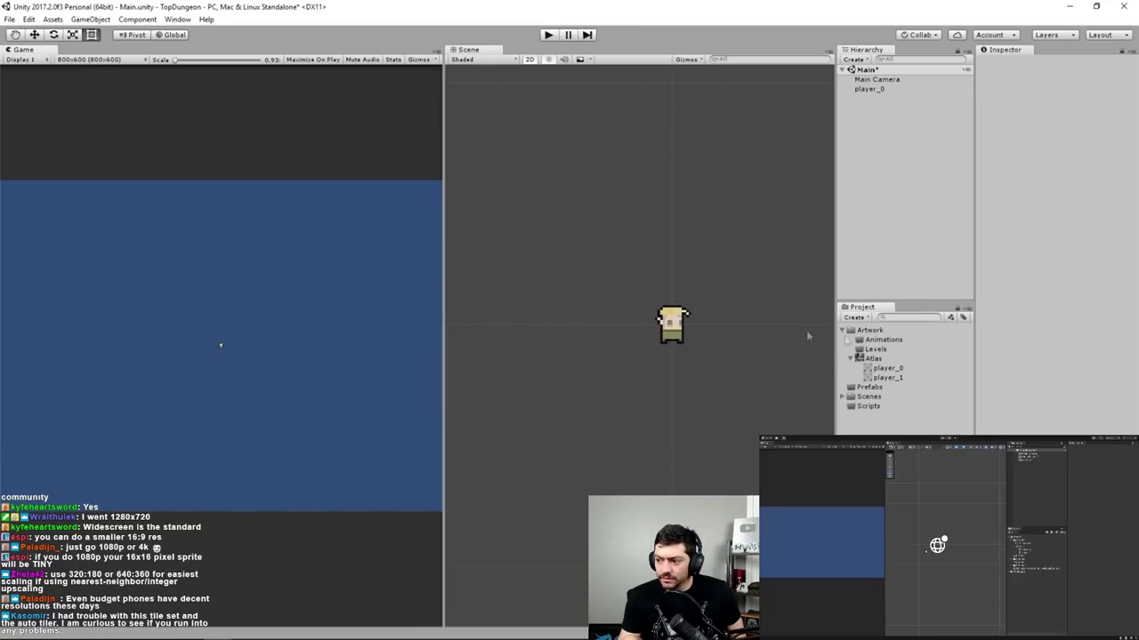
pyautogui.click(880, 80)
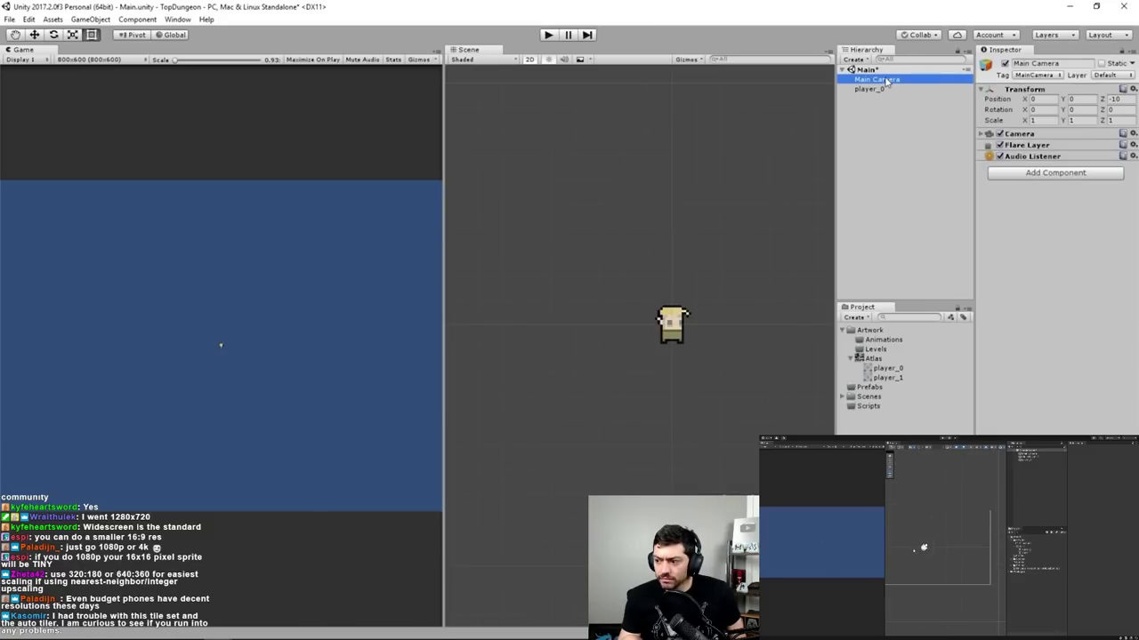
pyautogui.click(1056, 134)
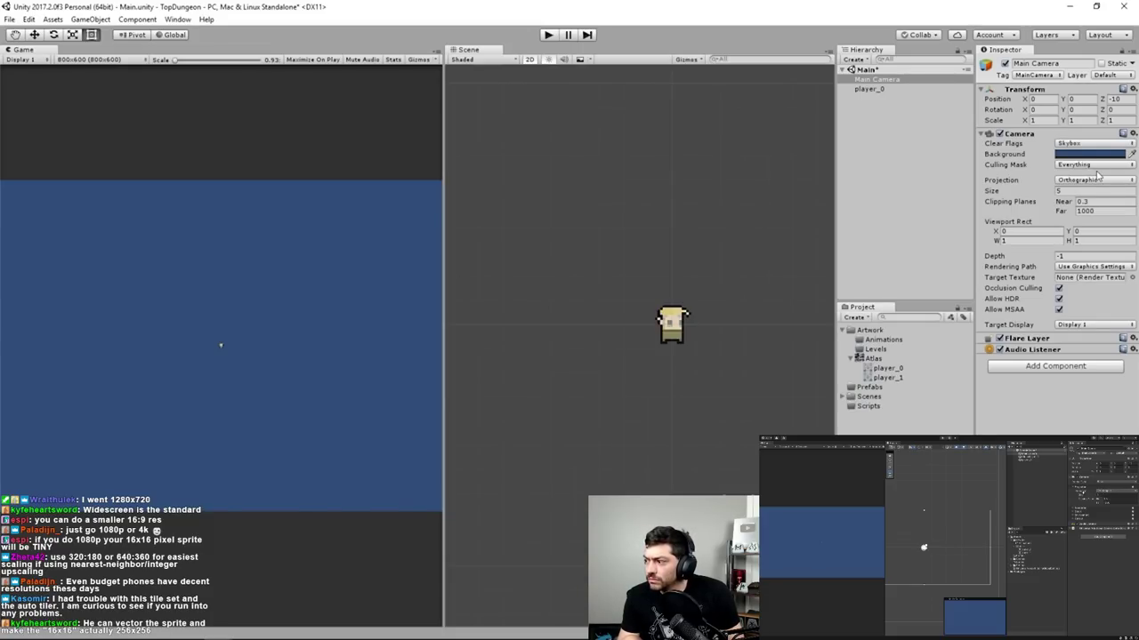
pyautogui.click(1100, 179)
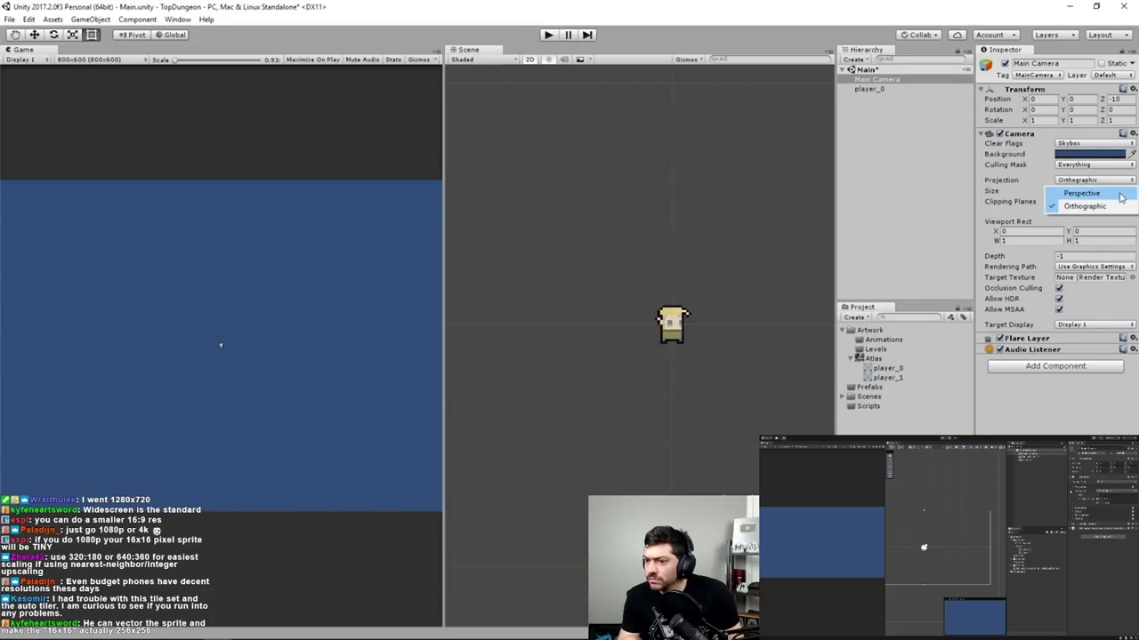
pyautogui.click(1120, 198)
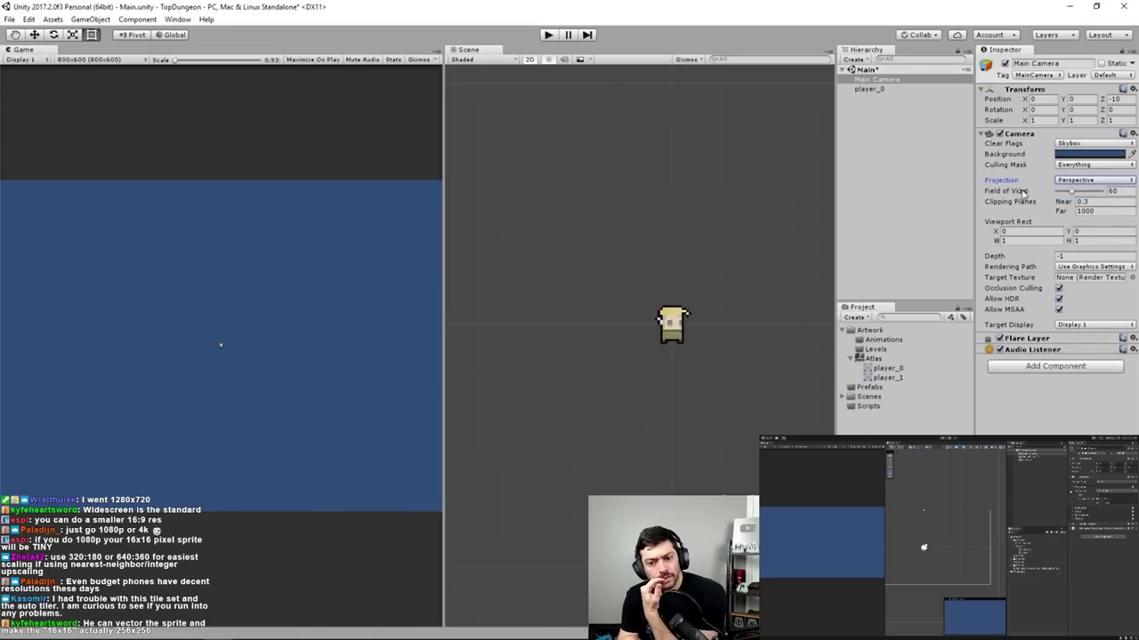
pyautogui.click(1094, 182)
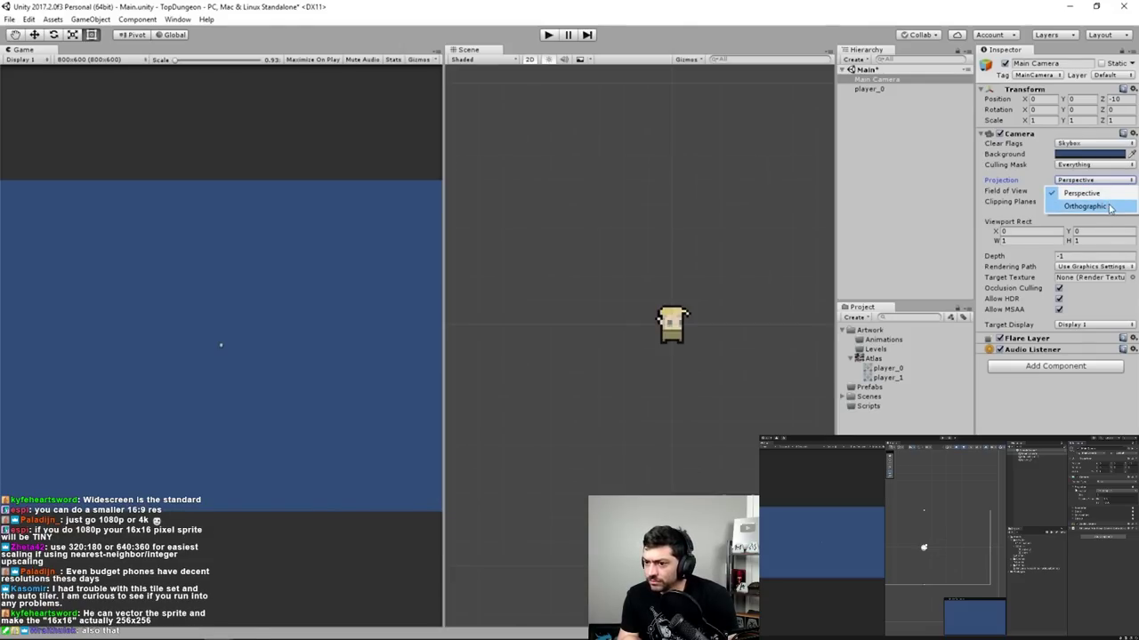
pyautogui.click(1109, 204)
pyautogui.click(1075, 191)
pyautogui.write('1')
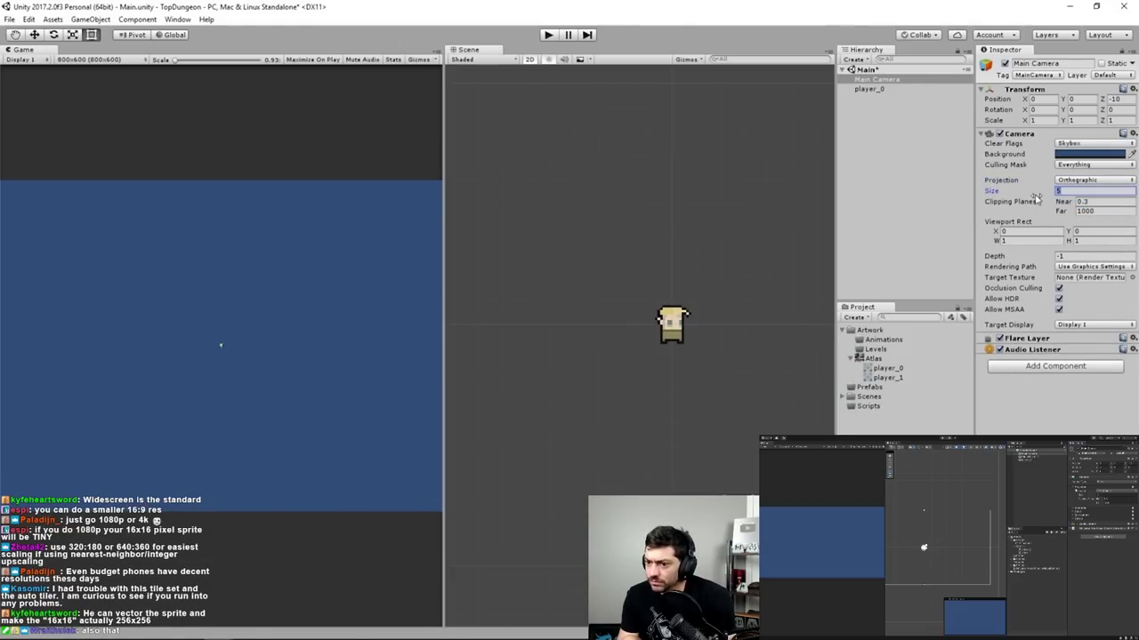
pyautogui.press('Return')
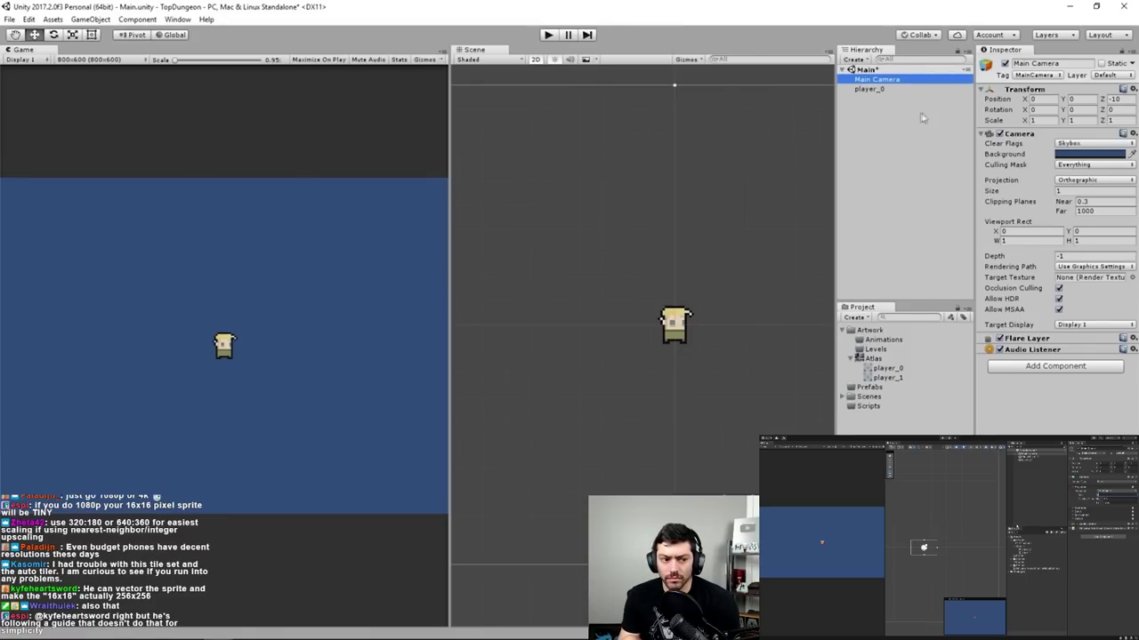
# - Duplicate the player_0 sprite, set the copy's Y position to 0.16, then pause
pyautogui.click(887, 90)
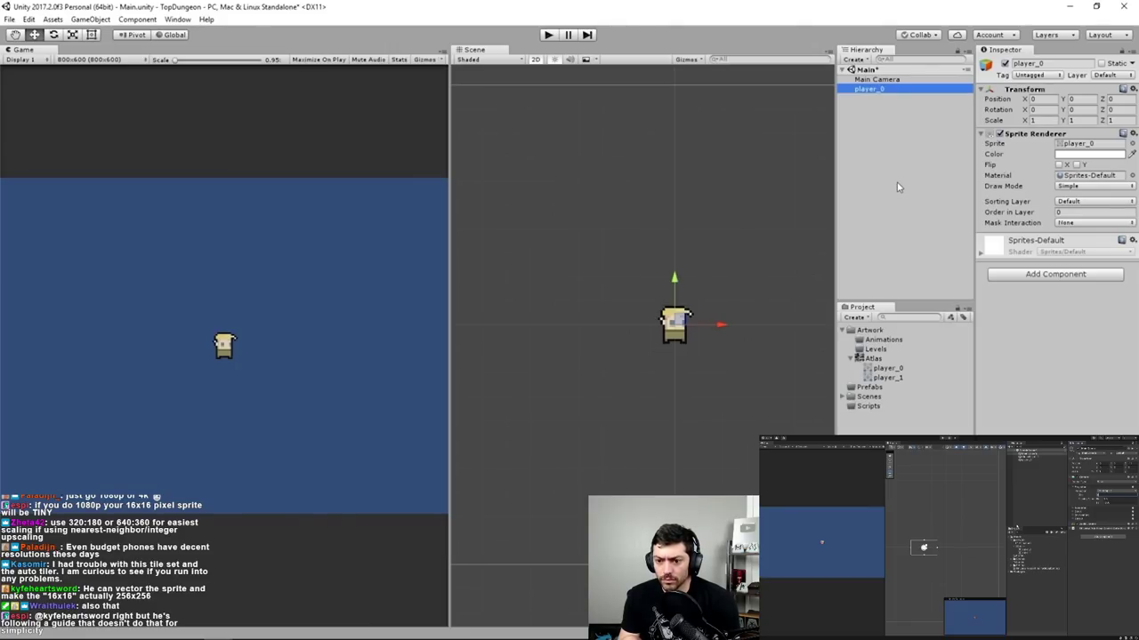
pyautogui.hotkey('ctrl', 'd')
pyautogui.click(1063, 98)
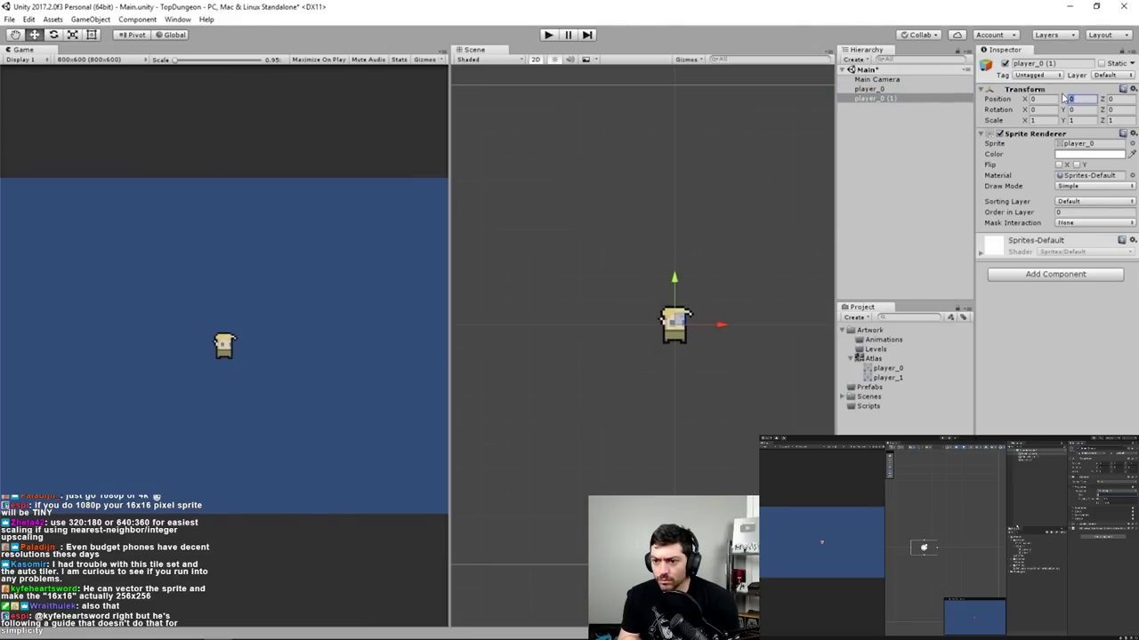
pyautogui.write('0.16')
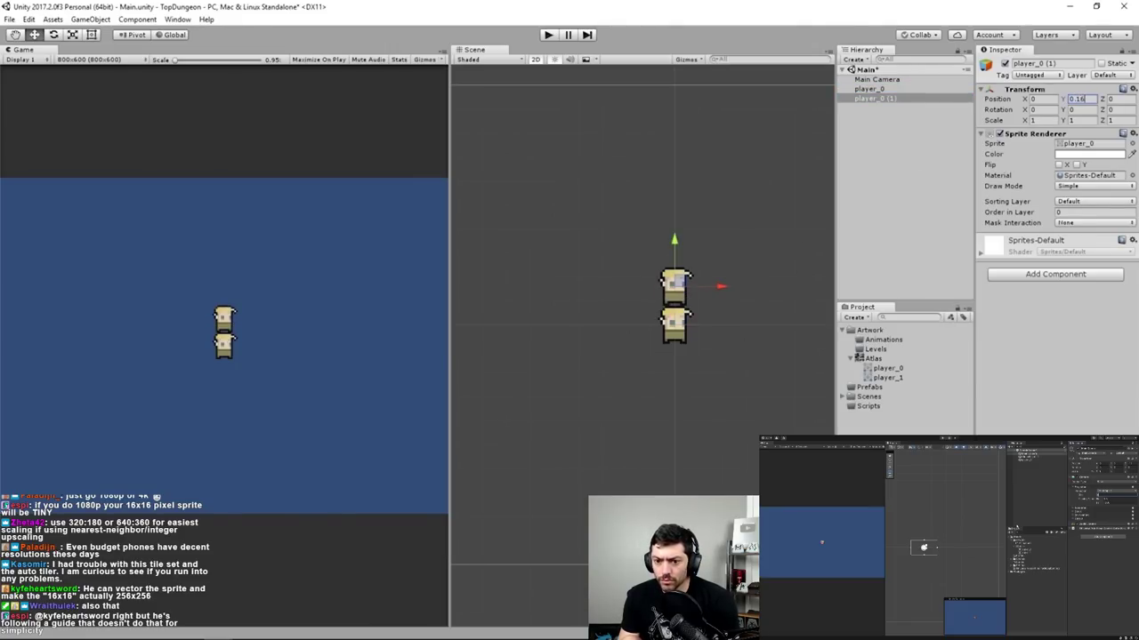
pyautogui.scroll(6, 632, 306)
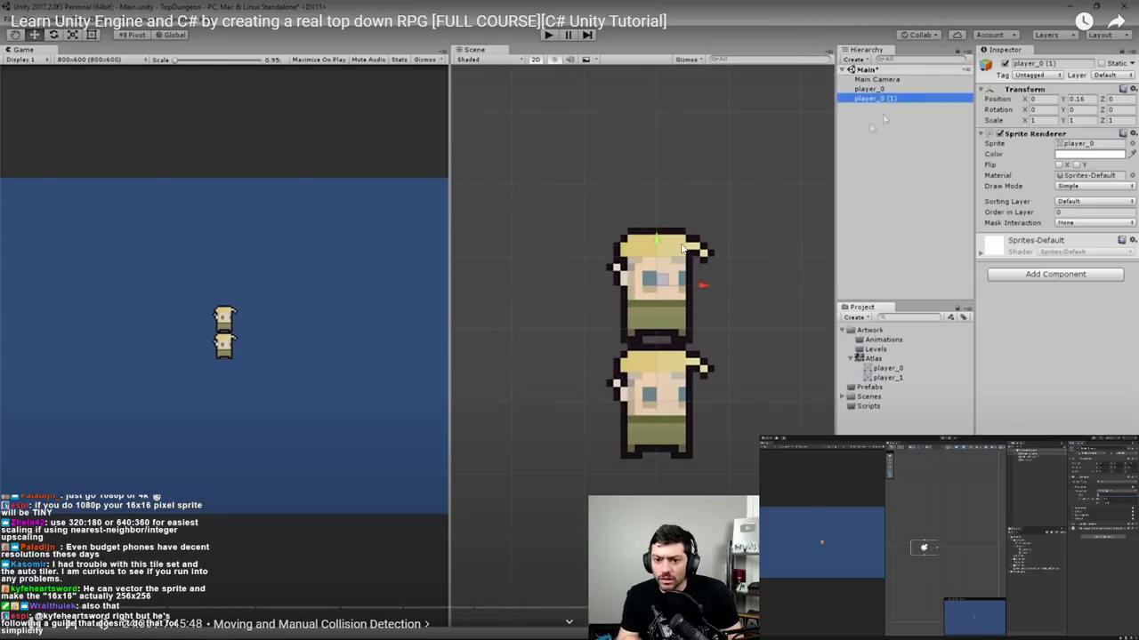
pyautogui.click(676, 245)
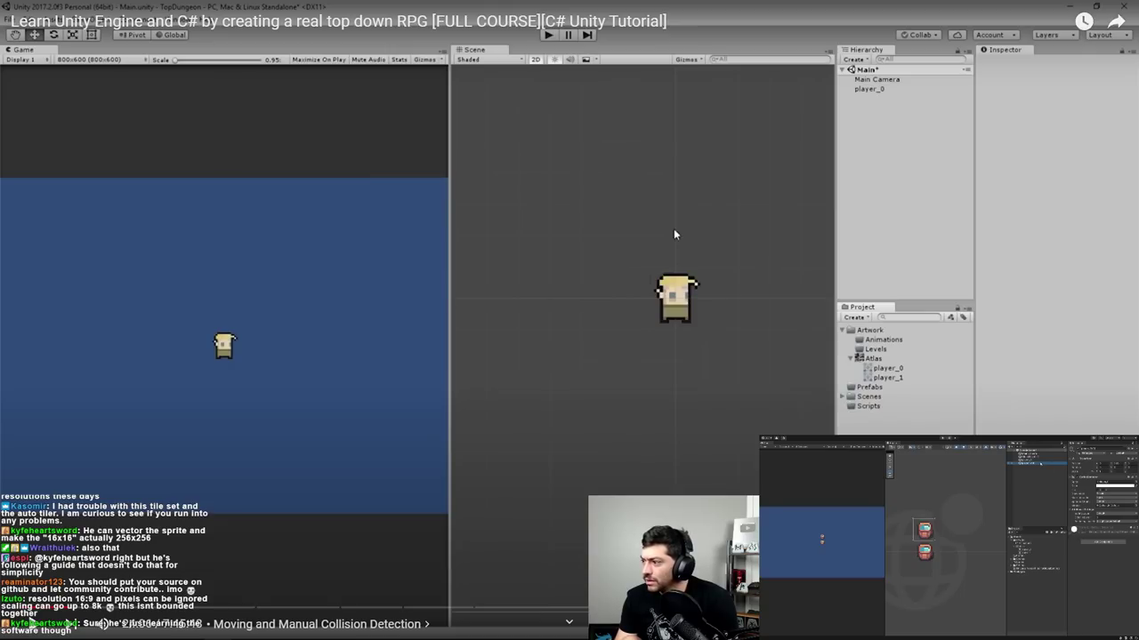
# - Resume the course video, pan the scene, and select player_0 to show its components
pyautogui.click(764, 218)
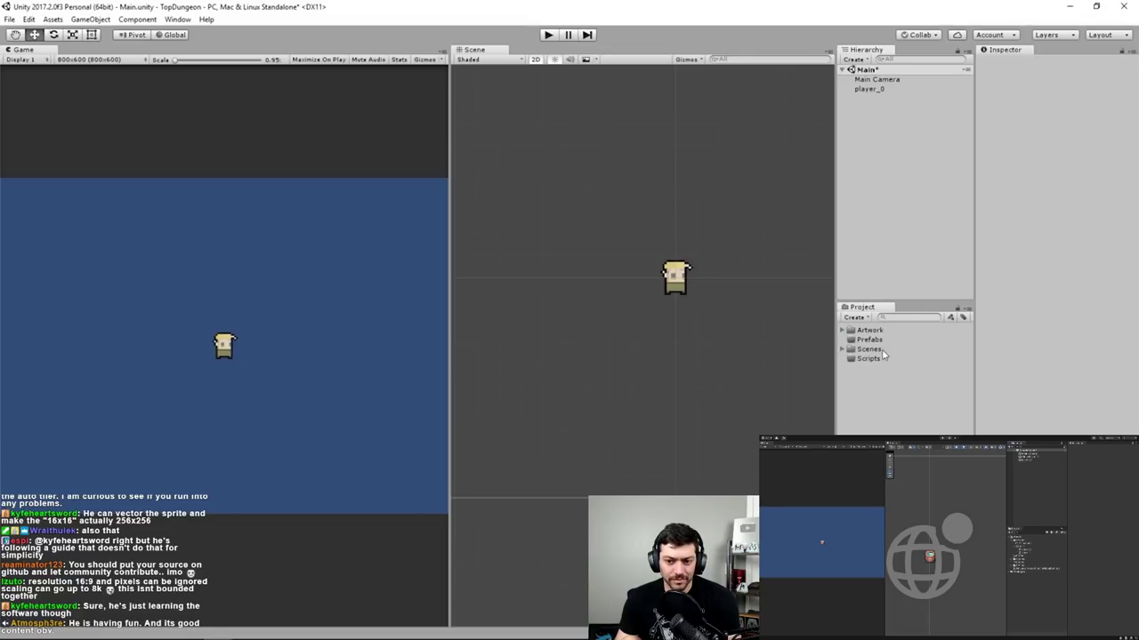
pyautogui.moveTo(719, 323); pyautogui.dragTo(701, 341, button='middle')
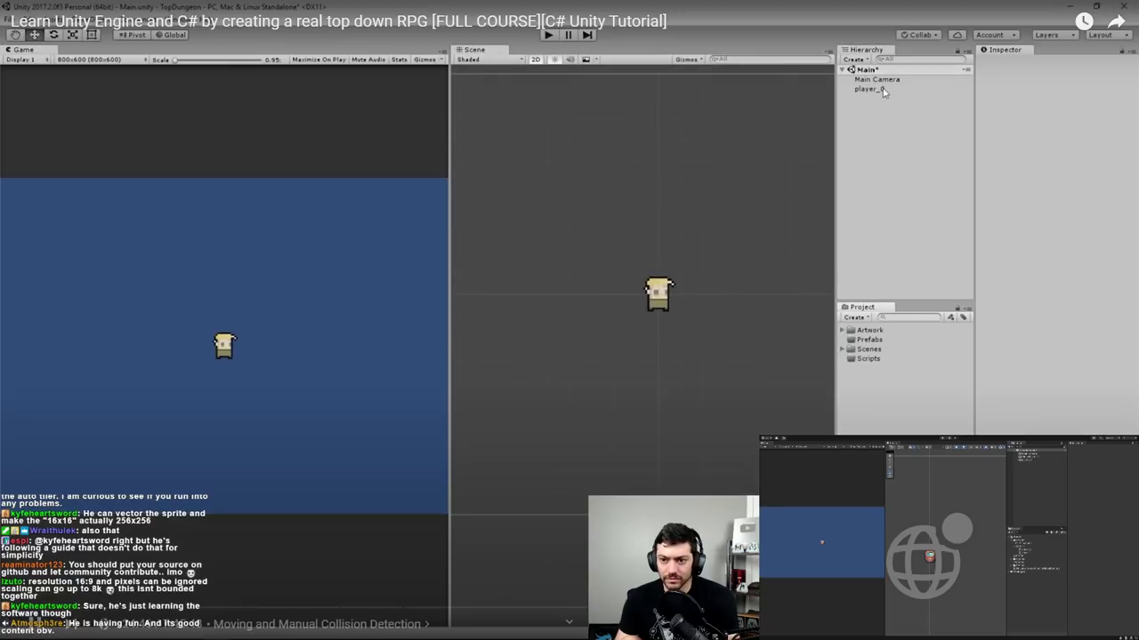
pyautogui.click(876, 89)
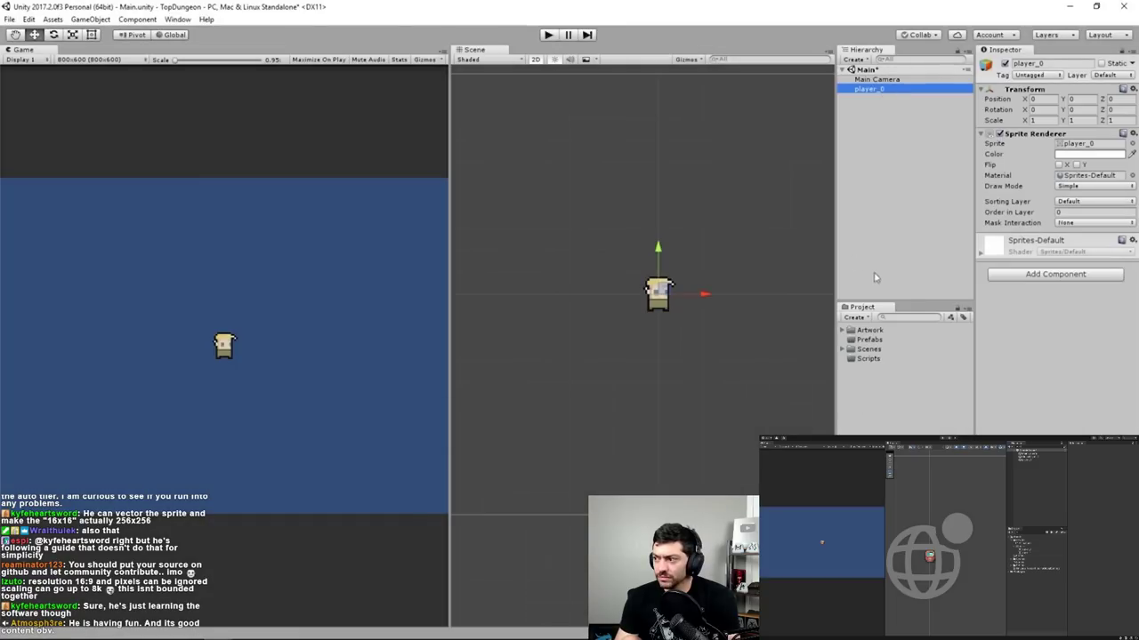
# - Search Add Component for Box, then Player, create a new Player C# script, and view it
pyautogui.click(1054, 275)
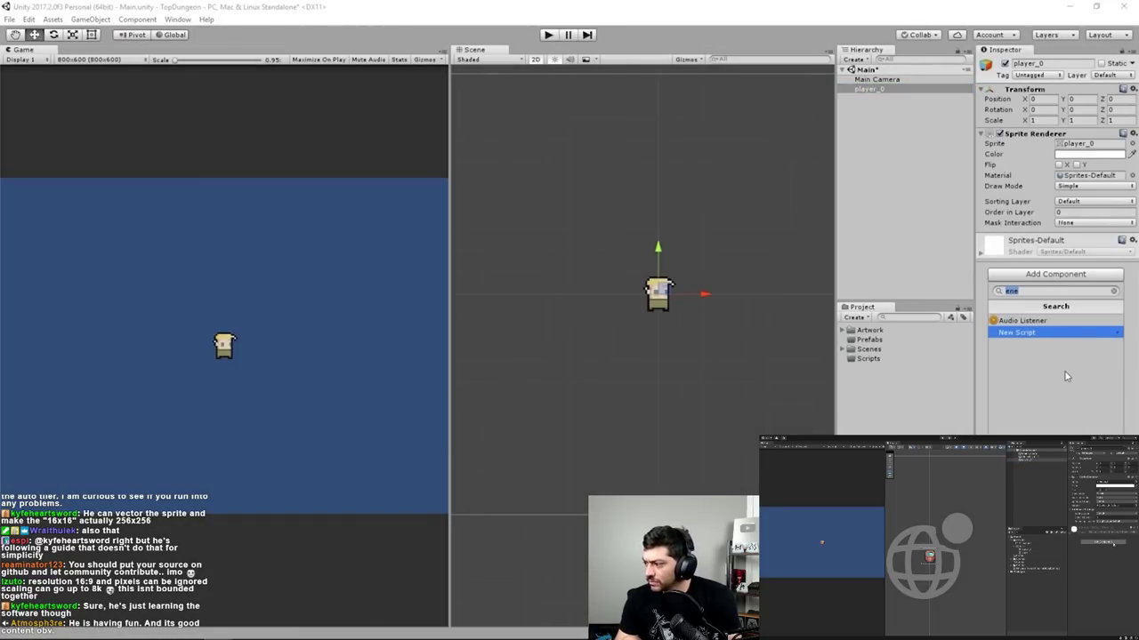
pyautogui.press('BackSpace')
pyautogui.write('Box')
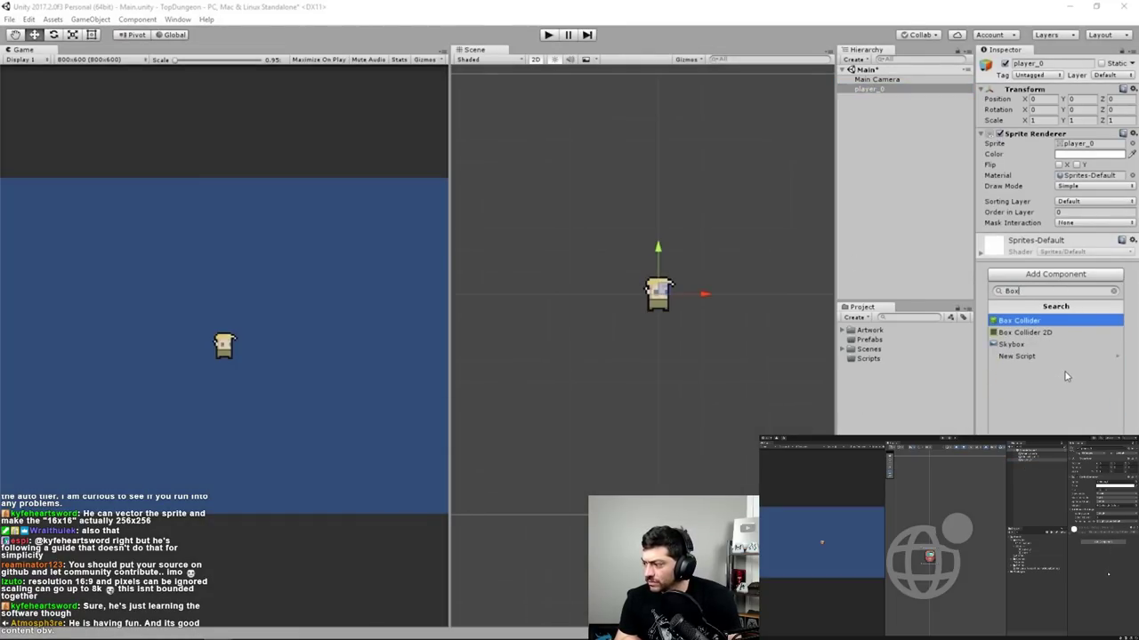
pyautogui.press('Up')
pyautogui.press('BackSpace')
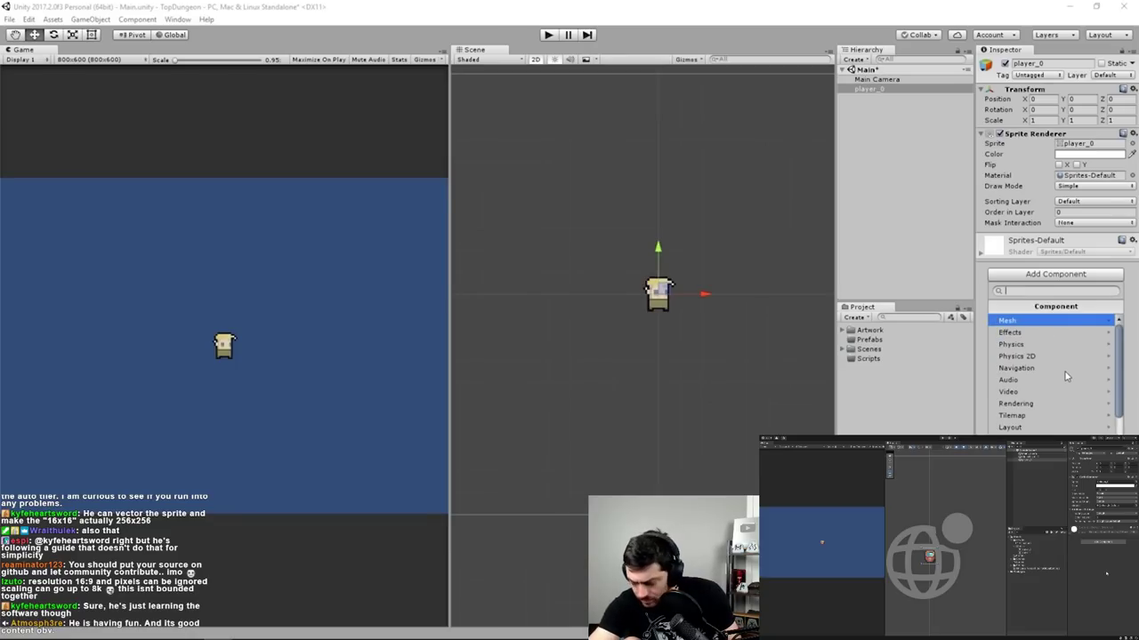
pyautogui.write('Player')
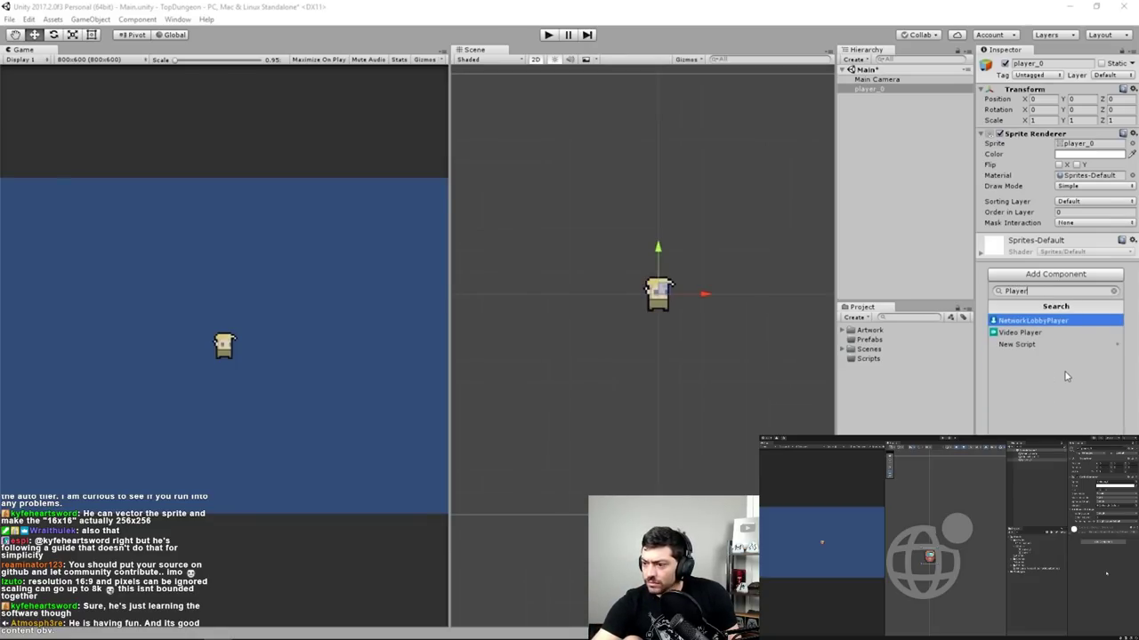
pyautogui.press('Down')
pyautogui.press('Up')
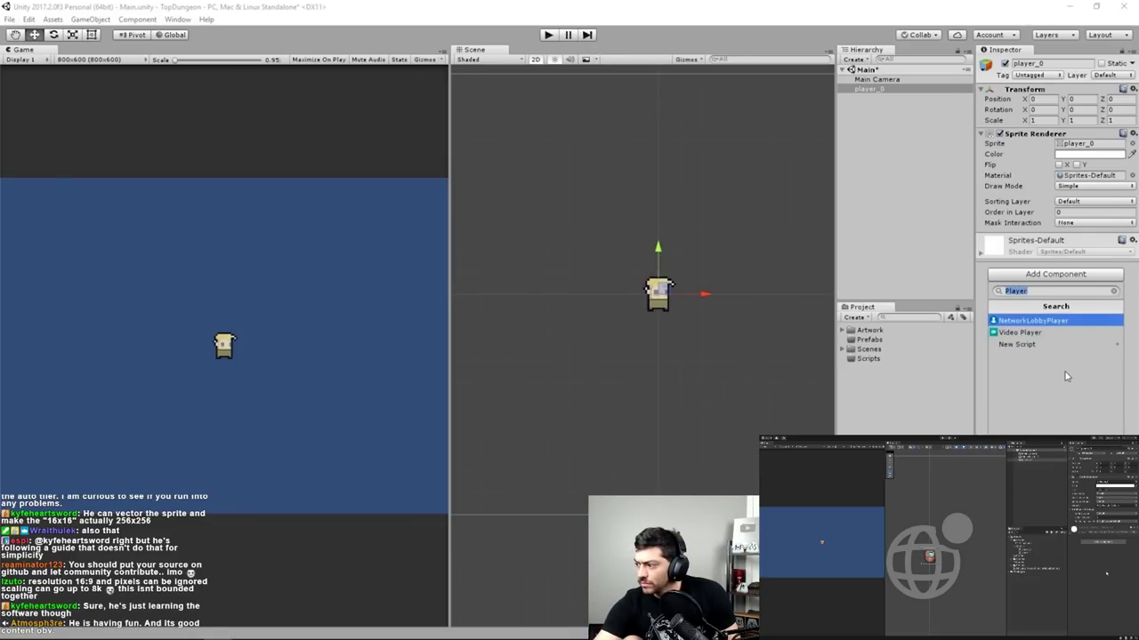
pyautogui.press('Down')
pyautogui.press('Down')
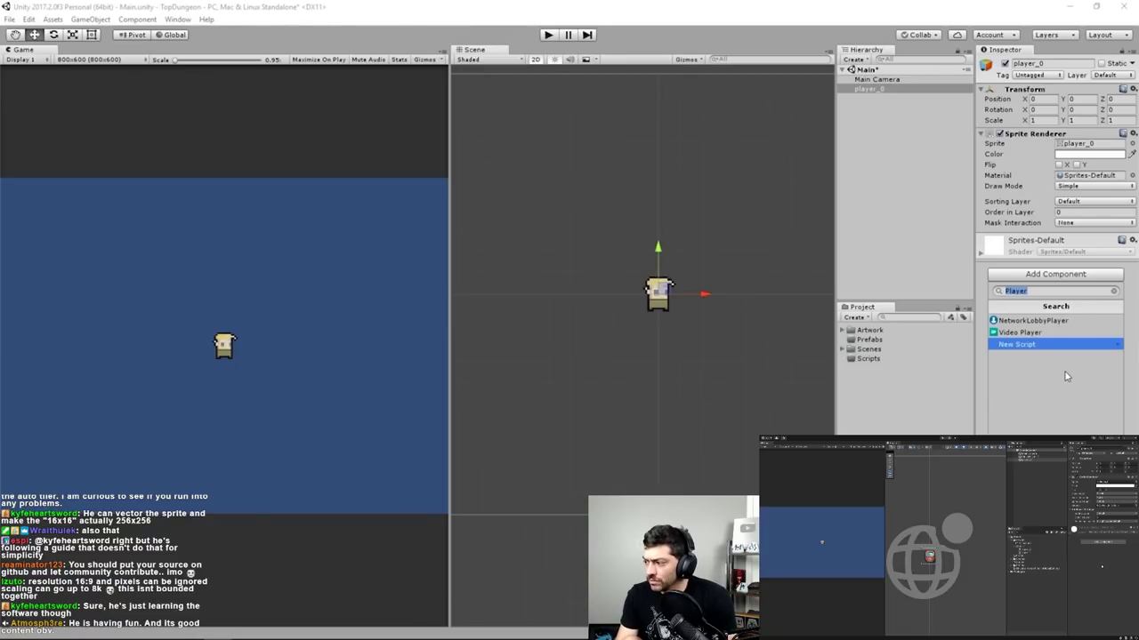
pyautogui.press('Return')
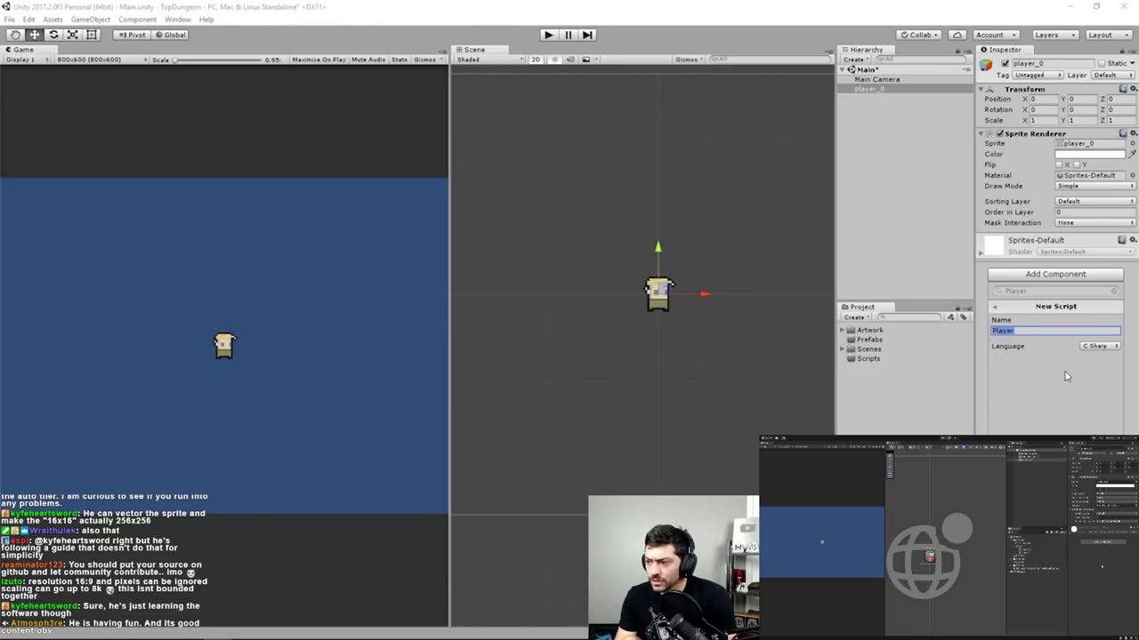
pyautogui.press('Return')
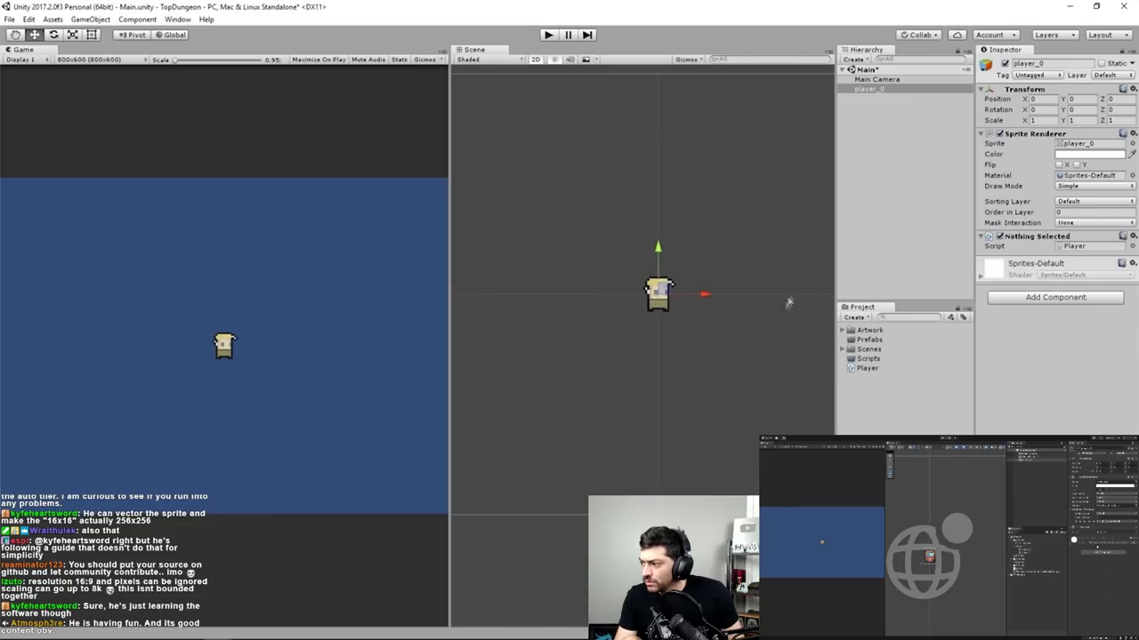
pyautogui.click(867, 368)
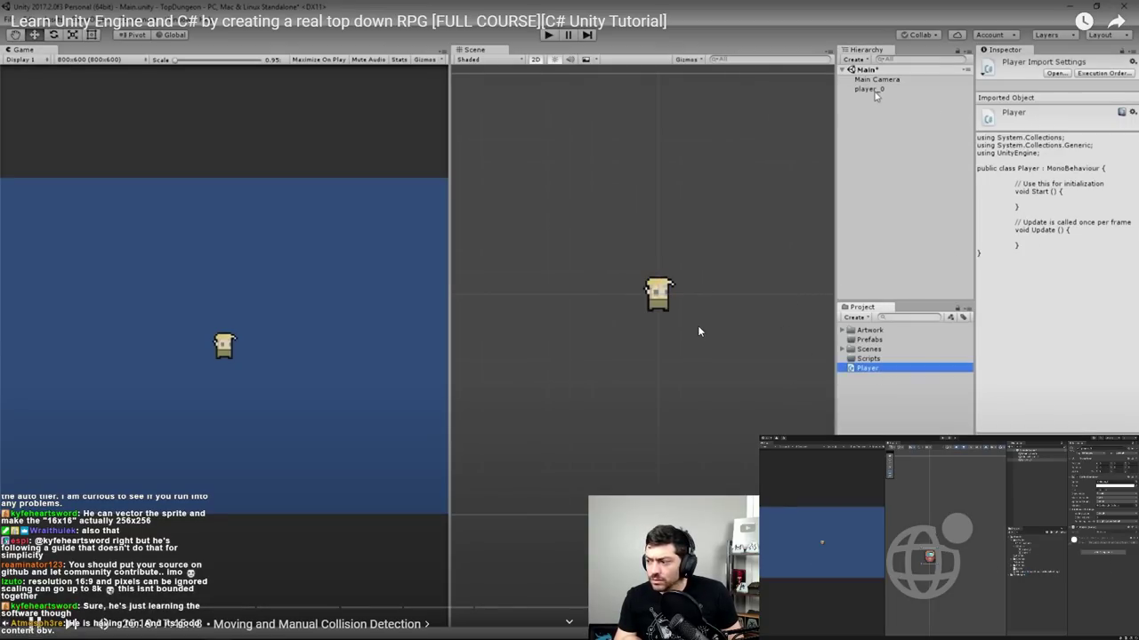
# - Reselect player_0 and pause and resume the tutorial several times
pyautogui.click(697, 325)
pyautogui.click(698, 331)
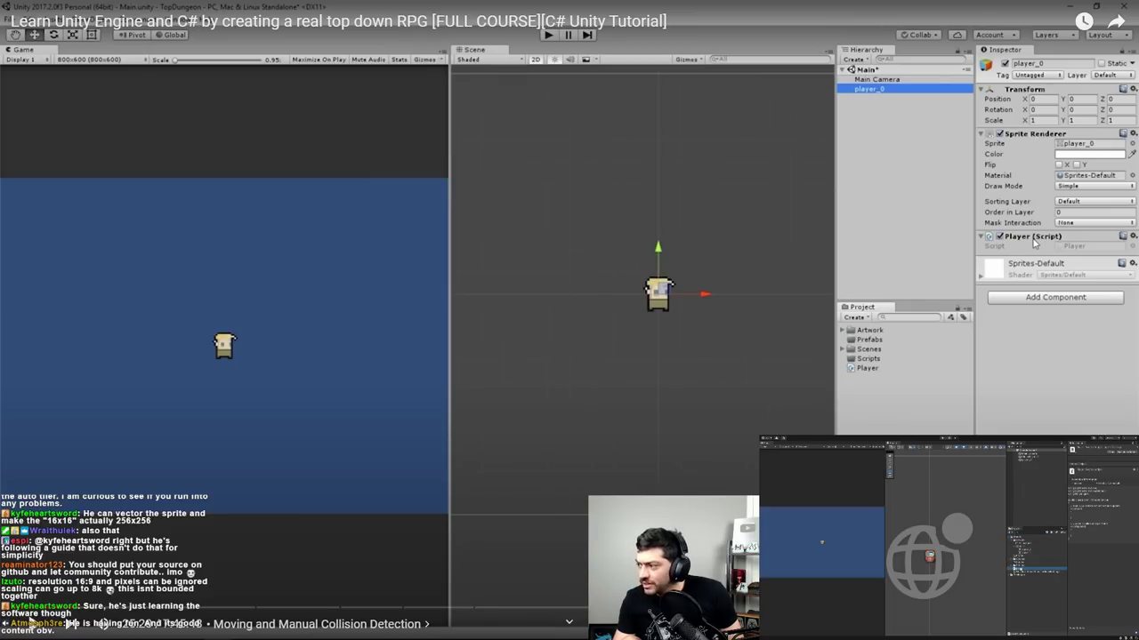
pyautogui.press('space')
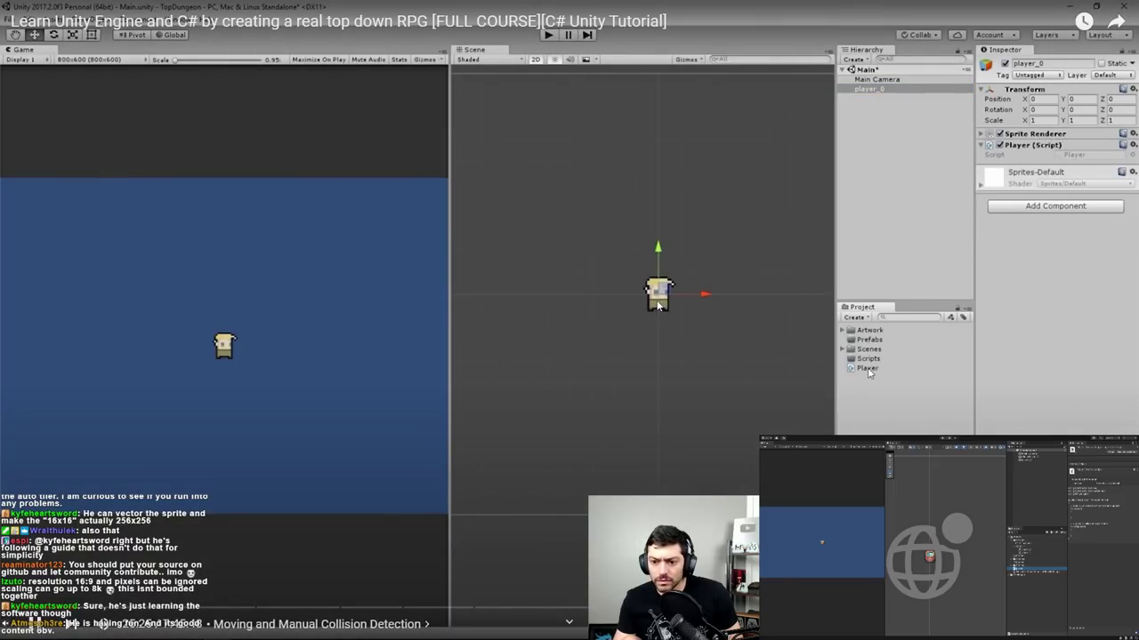
pyautogui.click(656, 300)
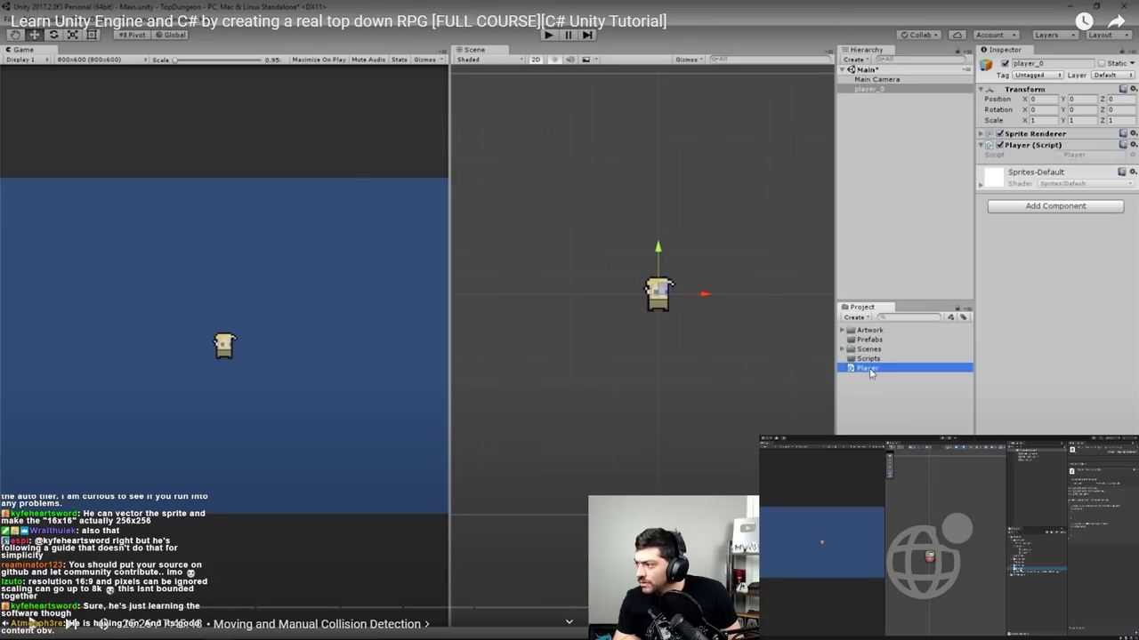
pyautogui.click(1008, 304)
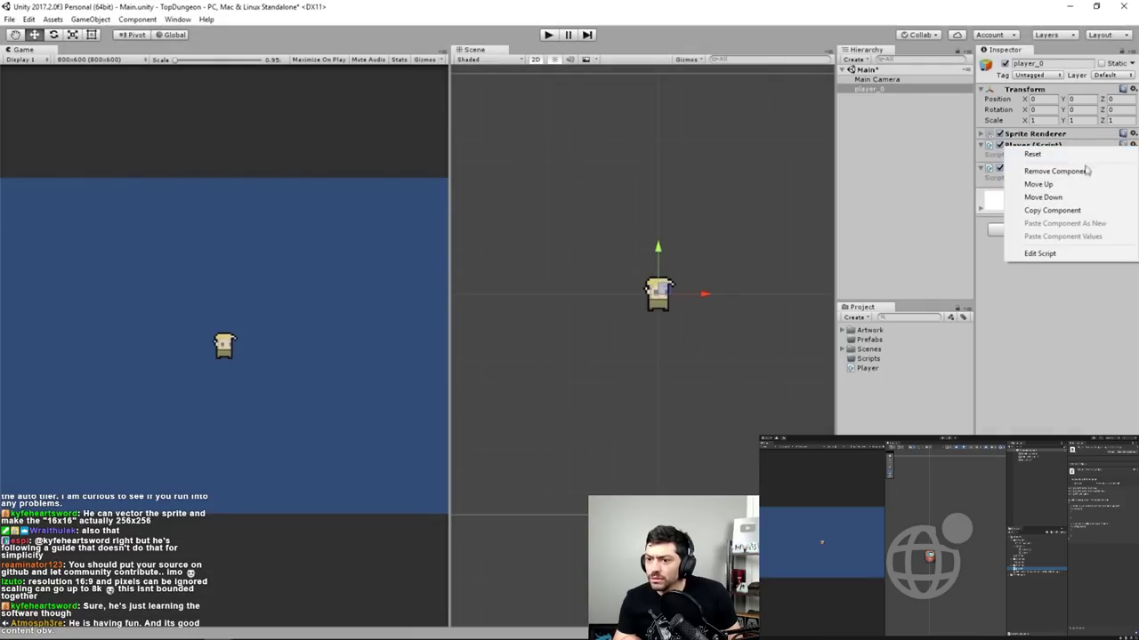
pyautogui.click(1047, 309)
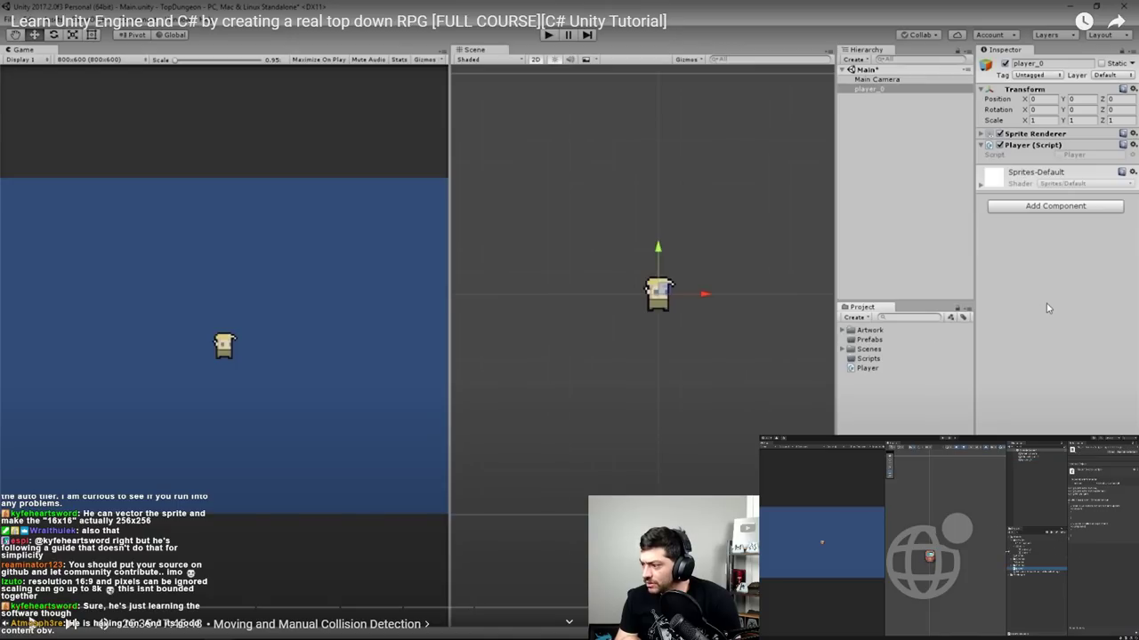
pyautogui.click(1038, 315)
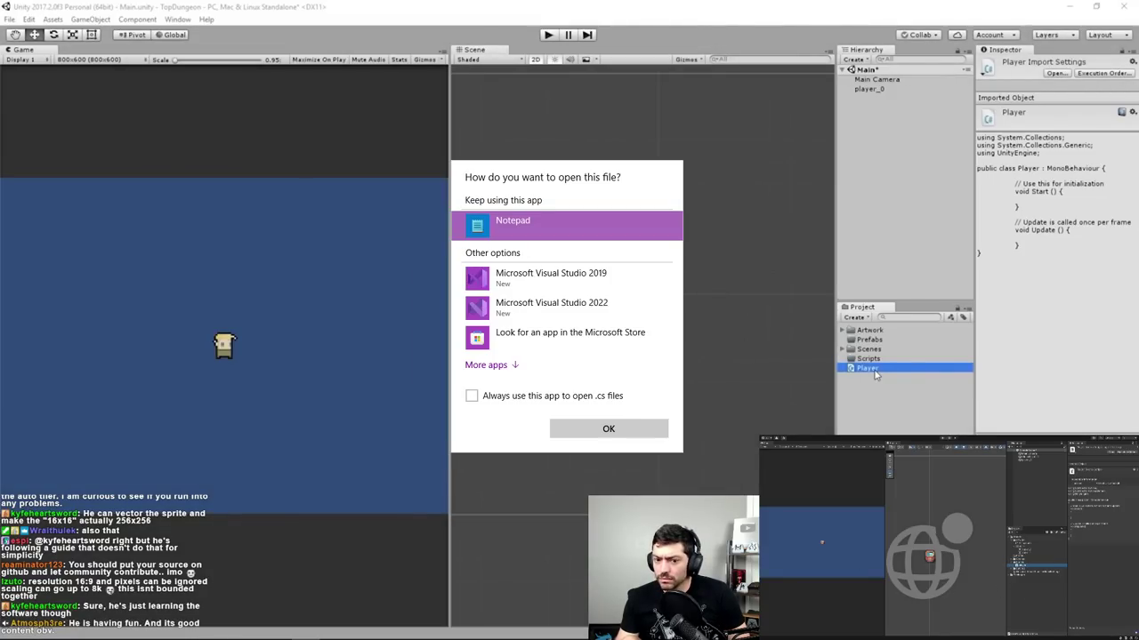
# - Open player.cs in Microsoft Visual Studio 2022, then return to the tutorial video
pyautogui.click(556, 302)
pyautogui.click(609, 428)
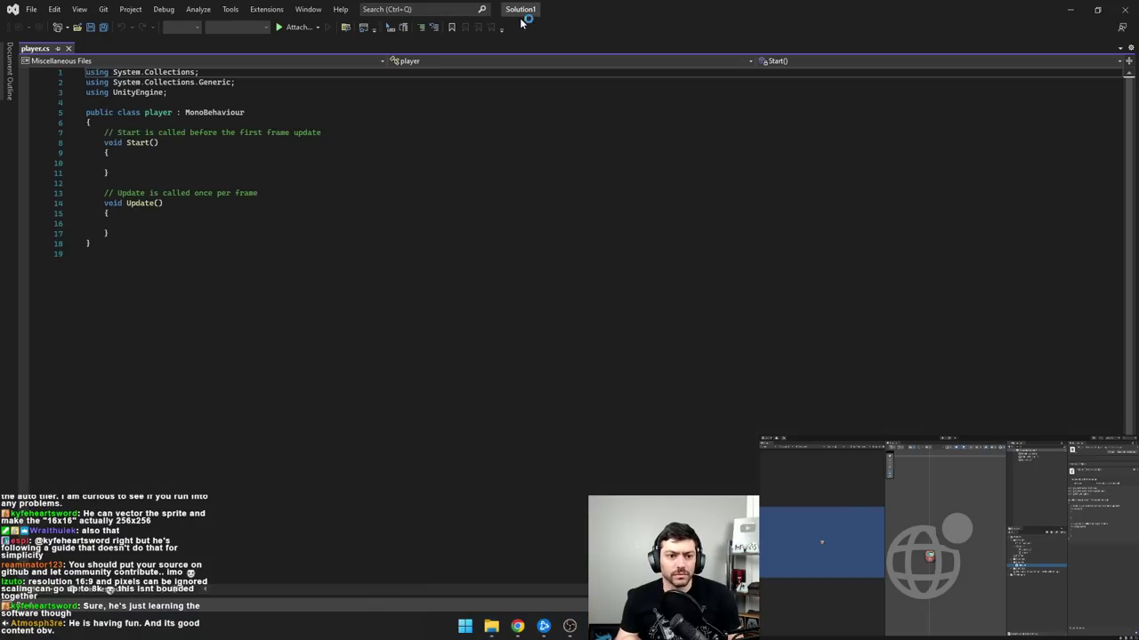
pyautogui.hotkey('alt', 'Tab')
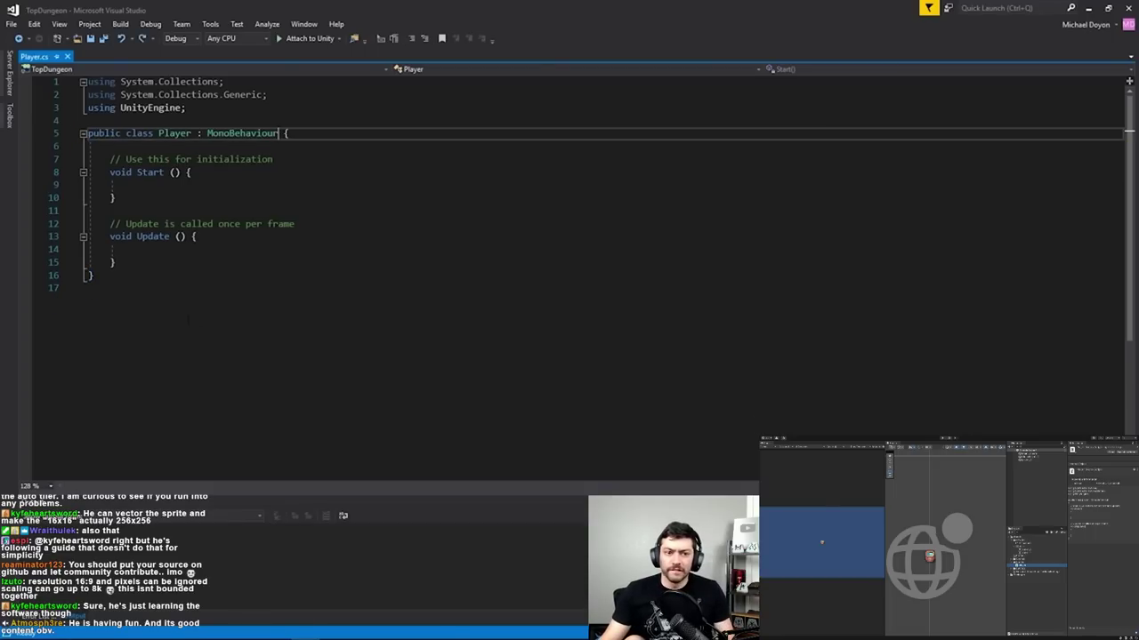
# - Reformat the Player class declaration so its opening brace sits on its own line
pyautogui.hotkey('ctrl', 'y')
pyautogui.click(121, 306)
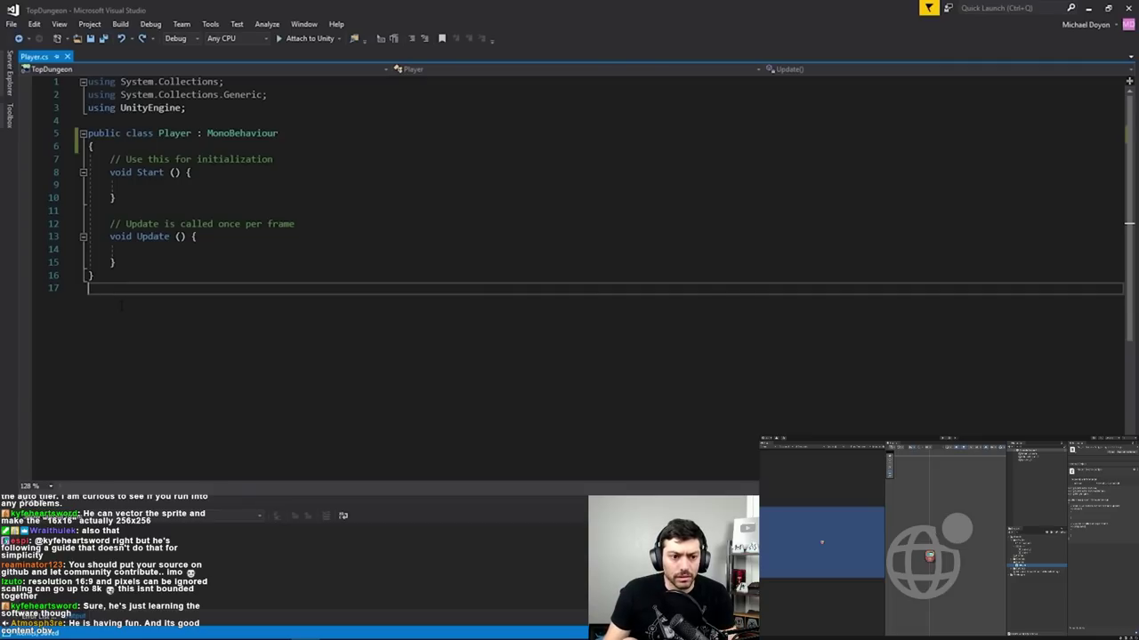
pyautogui.moveTo(488, 354)
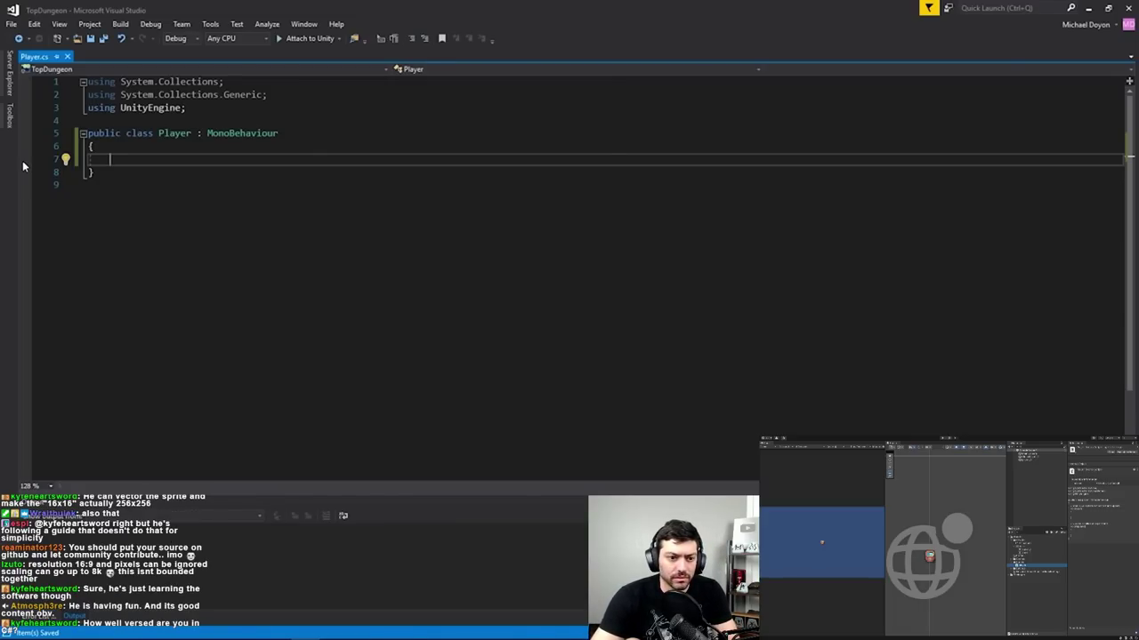
# - Declare a private BoxCollider2D boxCollider field and assign it with GetComponent<BoxCollider2D>() in Start()
pyautogui.write('private')
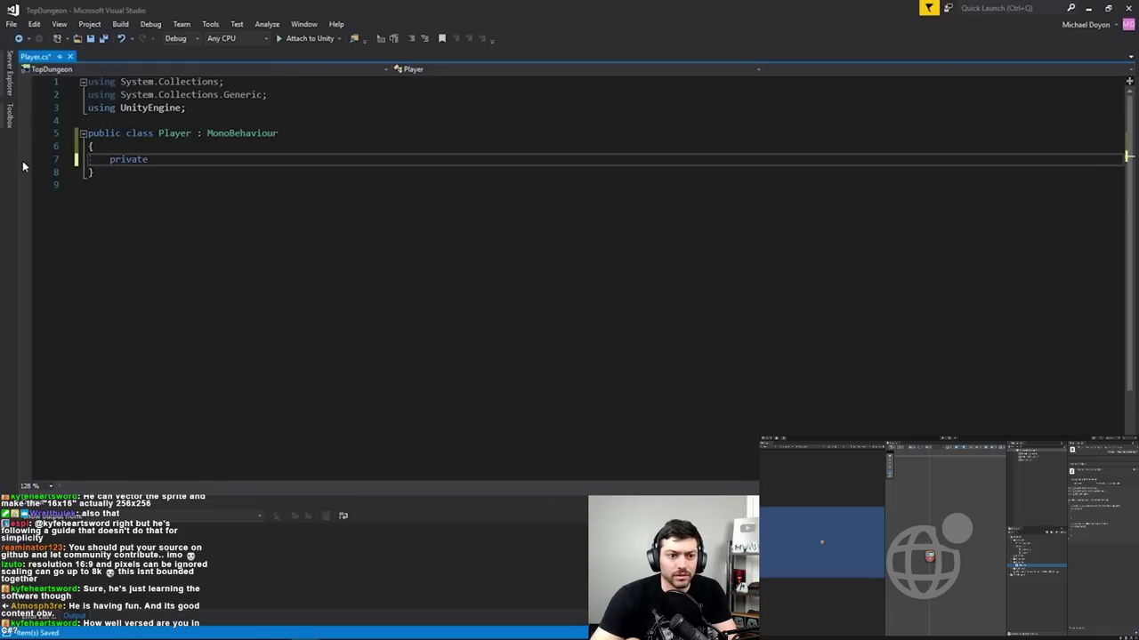
pyautogui.write(' BoxCollider2D ')
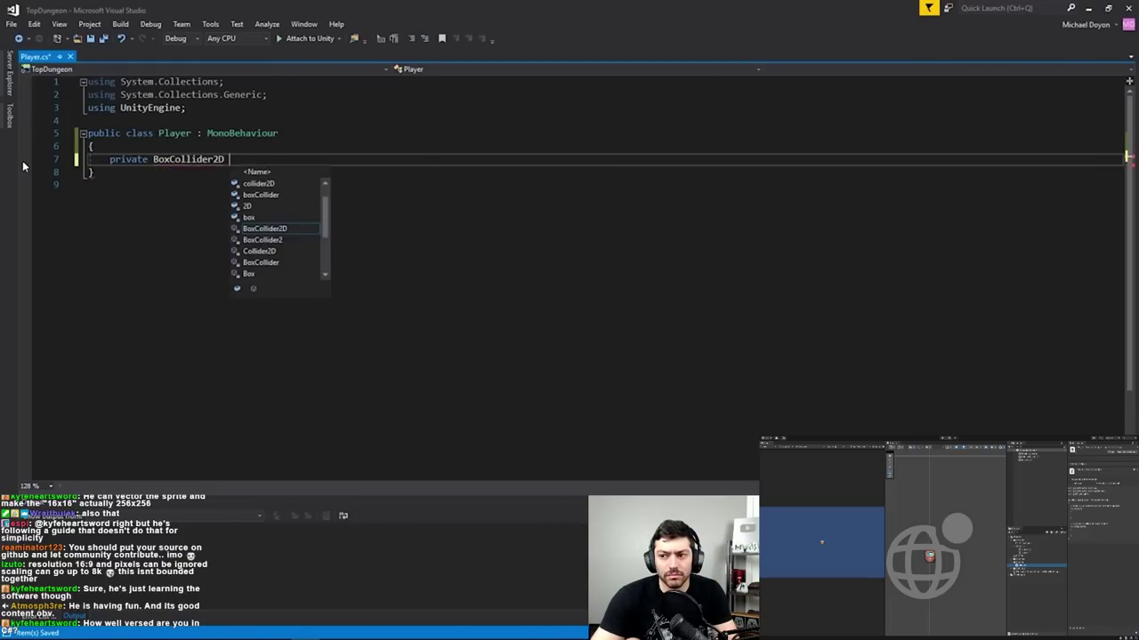
pyautogui.write('boxCollider;')
pyautogui.hotkey('ctrl', 's')
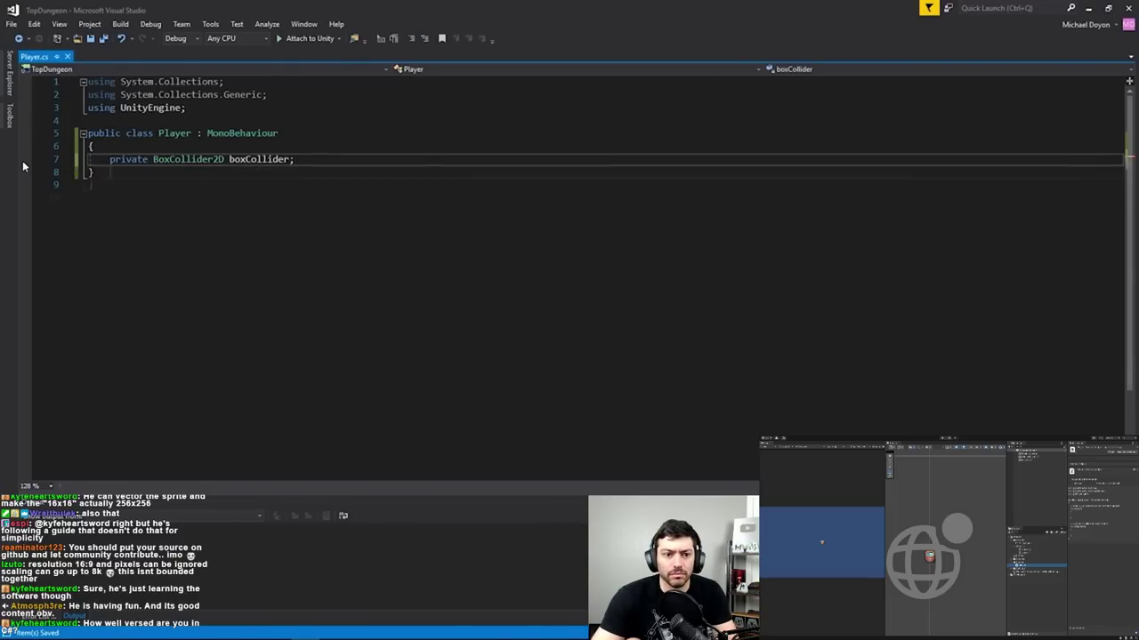
pyautogui.press('Return')
pyautogui.press('Return')
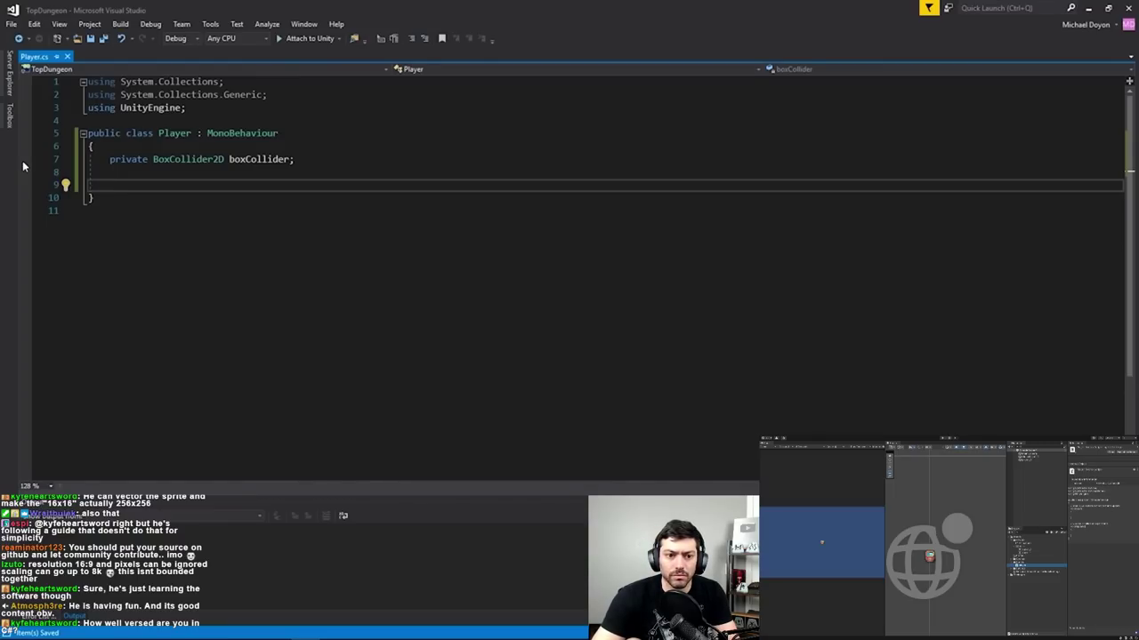
pyautogui.write('private v')
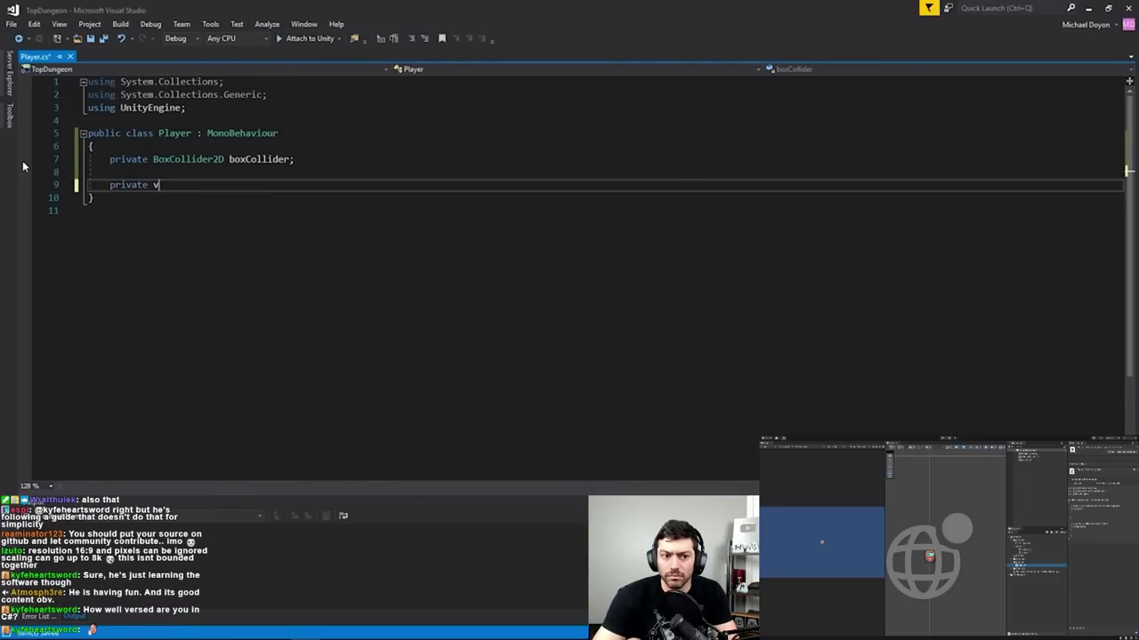
pyautogui.write('oid Start()')
pyautogui.press('Return')
pyautogui.write('{')
pyautogui.press('Return')
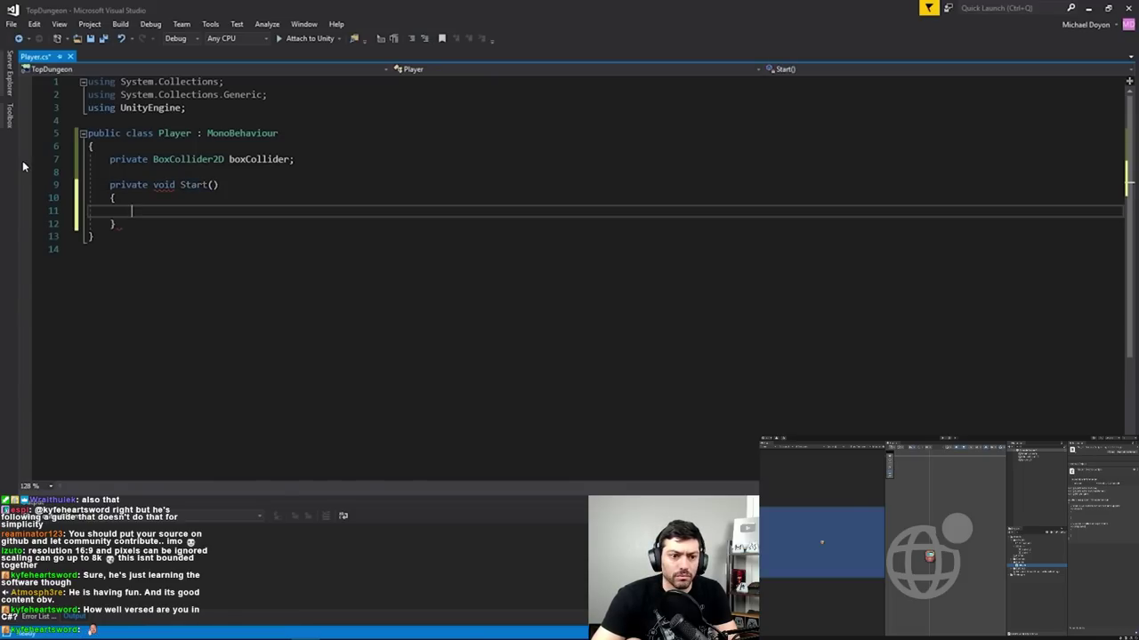
pyautogui.write('boxCollider = ')
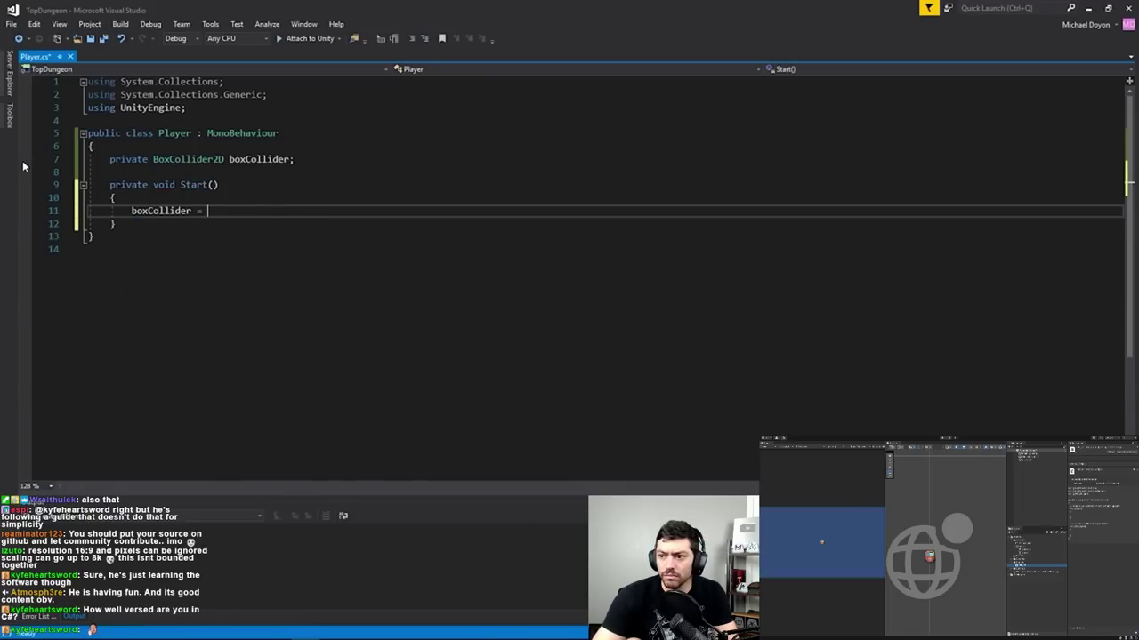
pyautogui.write('GetComponent<>')
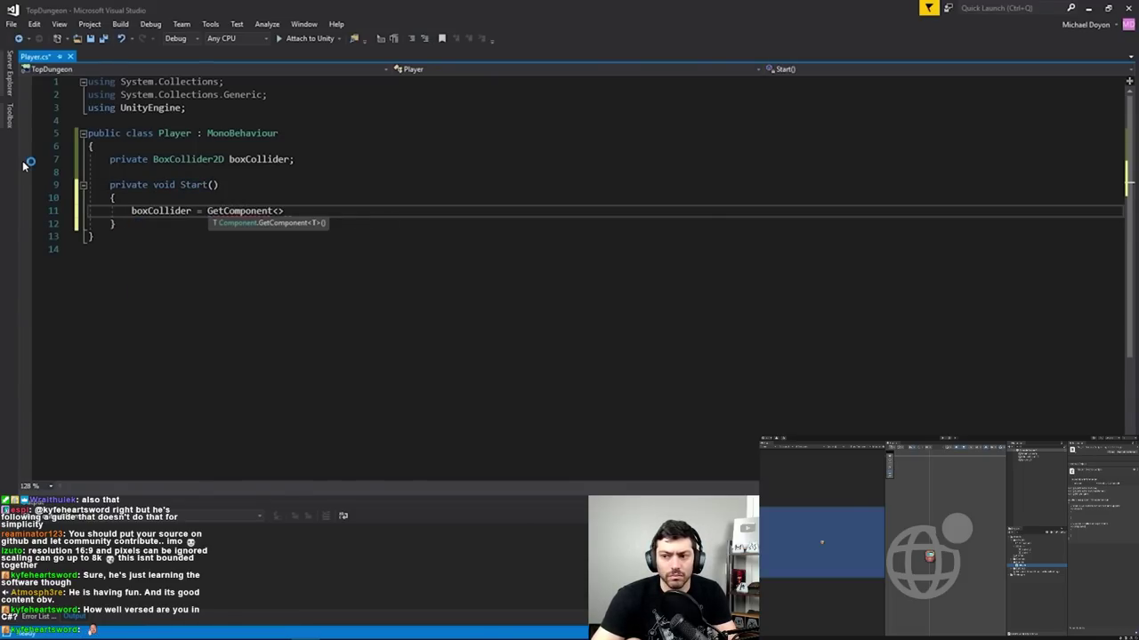
pyautogui.write('BoxCollider2D()')
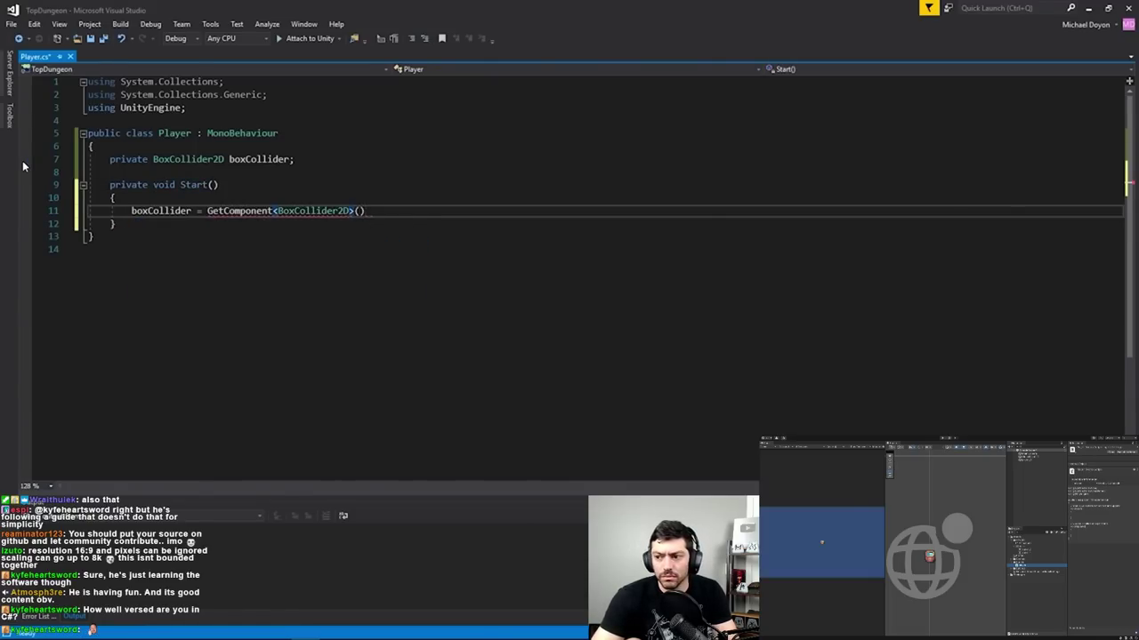
pyautogui.write(';')
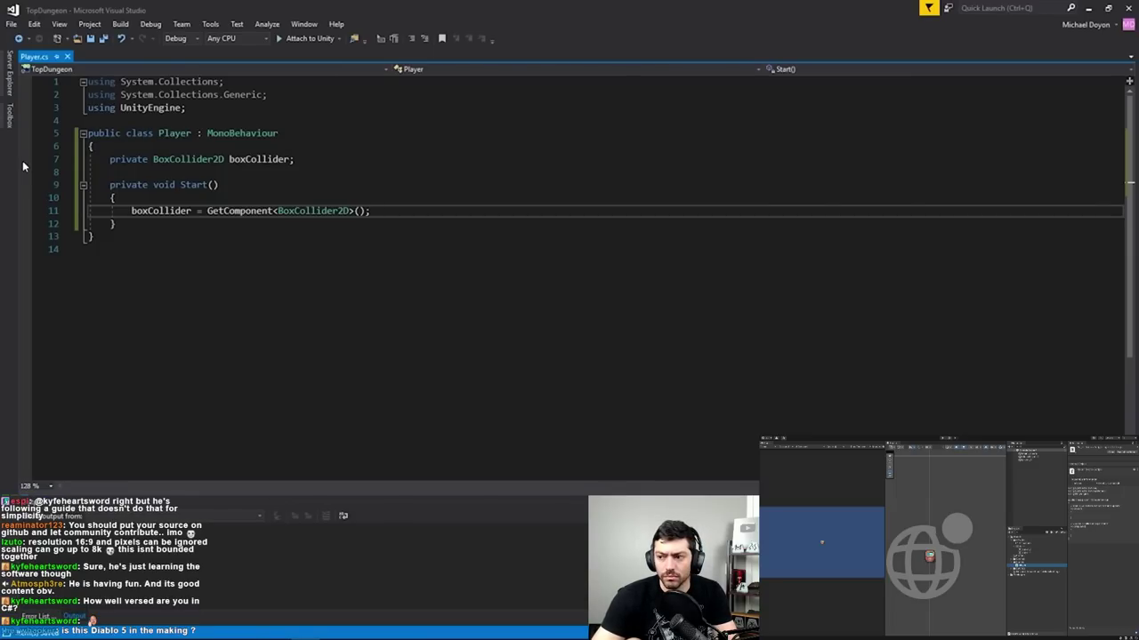
# - Add a [RequireComponent(typeof(BoxCollider2D))] attribute above the class, then select that line
pyautogui.click(89, 121)
pyautogui.press('Return')
pyautogui.write('[R')
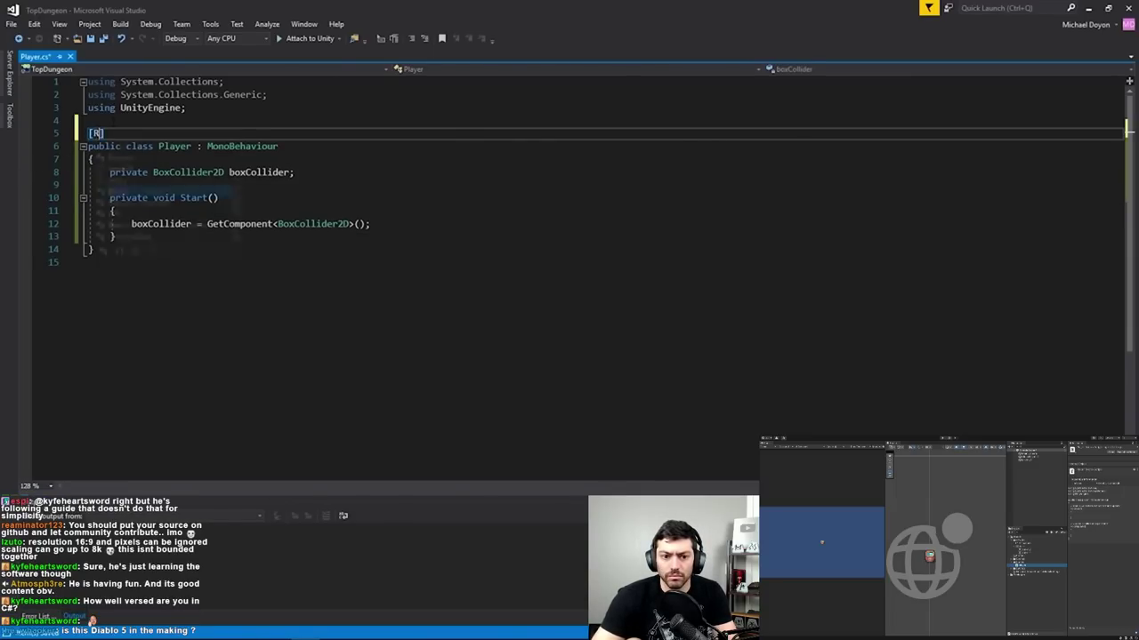
pyautogui.write('equireComponent')
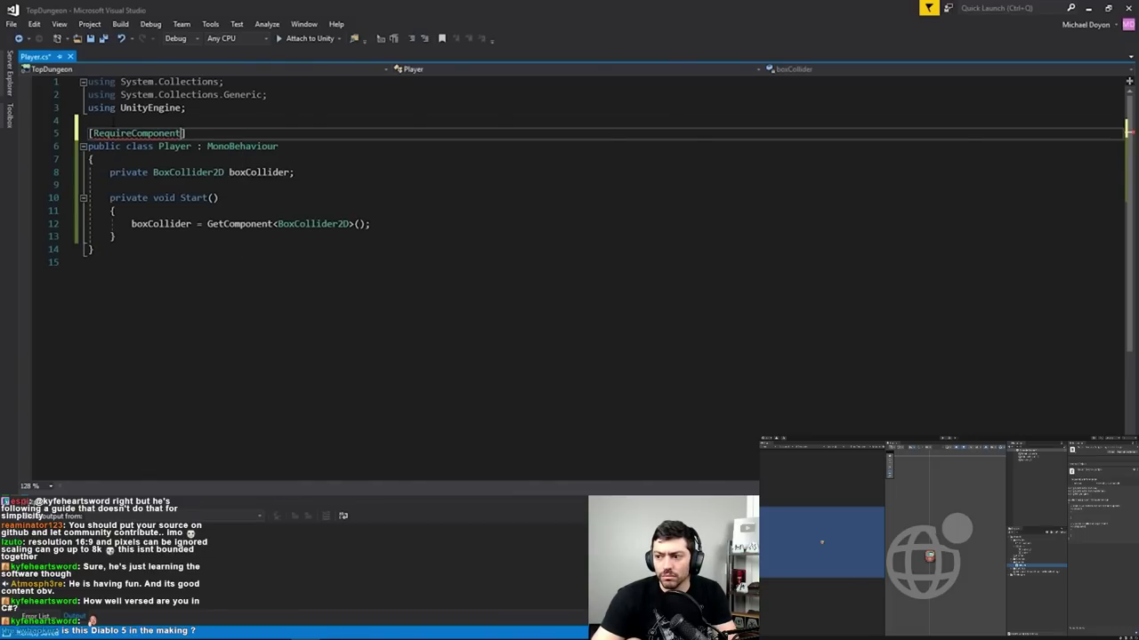
pyautogui.write('(typeof(BoxC')
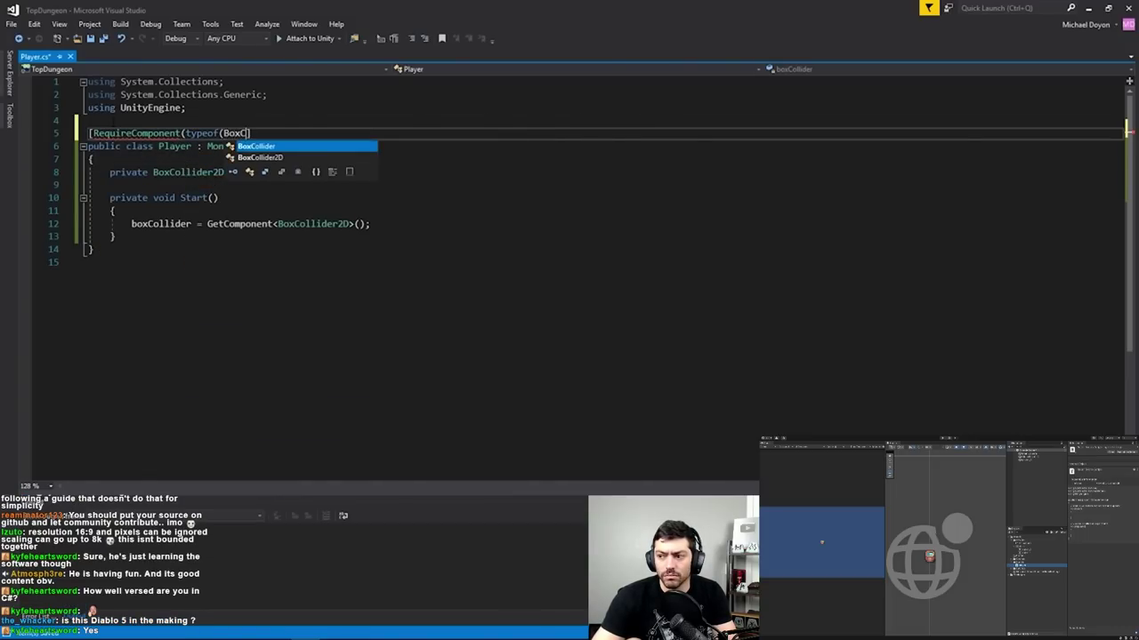
pyautogui.write('ollider2D))')
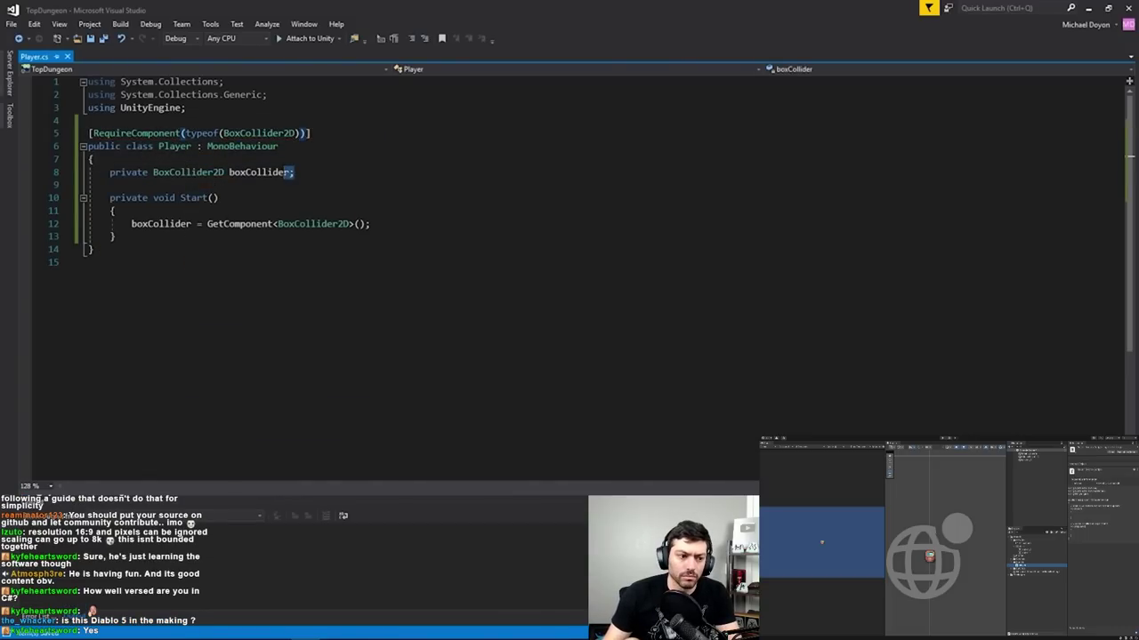
pyautogui.press('Up')
pyautogui.press('Up')
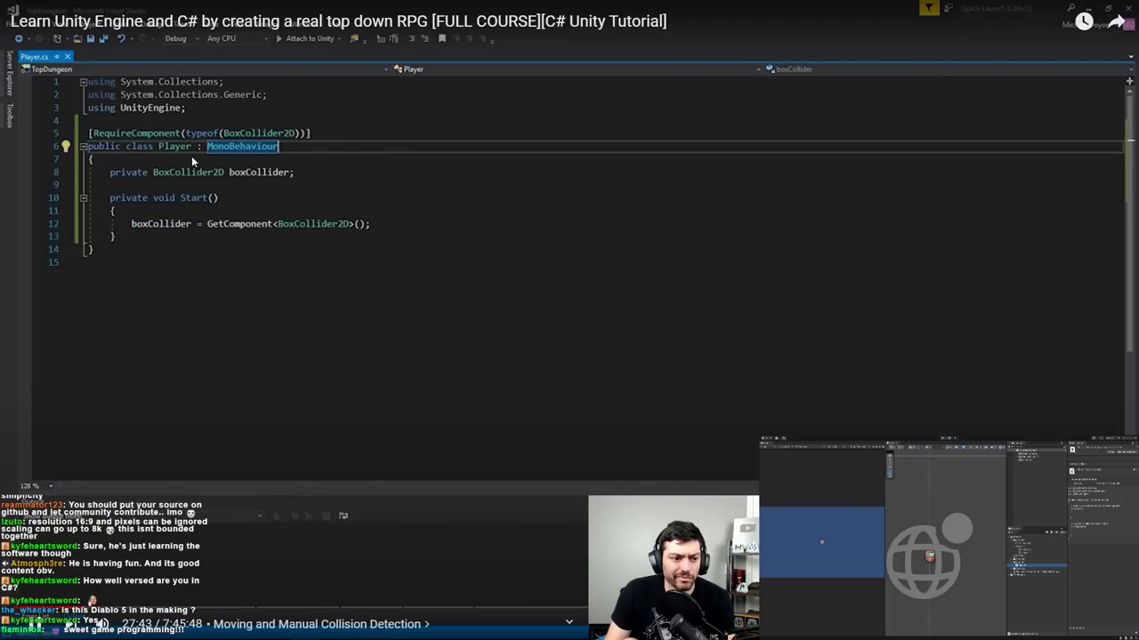
pyautogui.press('Up')
pyautogui.press('Home')
pyautogui.hotkey('shift', 'End')
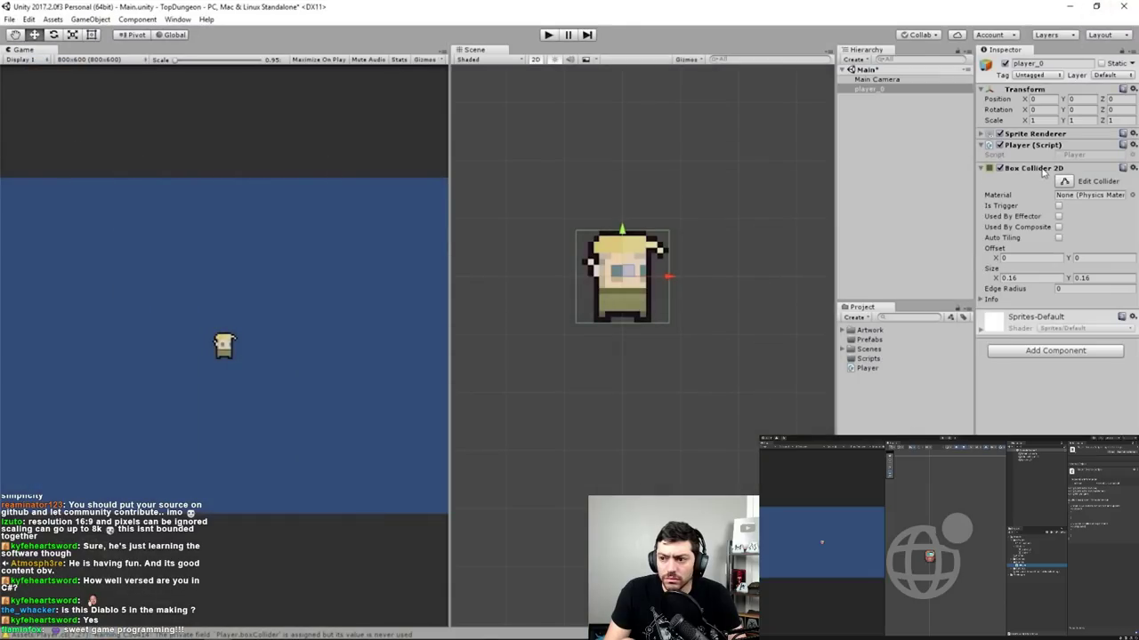
# - Remove the player's Box Collider 2D and re-add it by searching 'Box', then expand it
pyautogui.rightClick(1043, 173)
pyautogui.click(1058, 192)
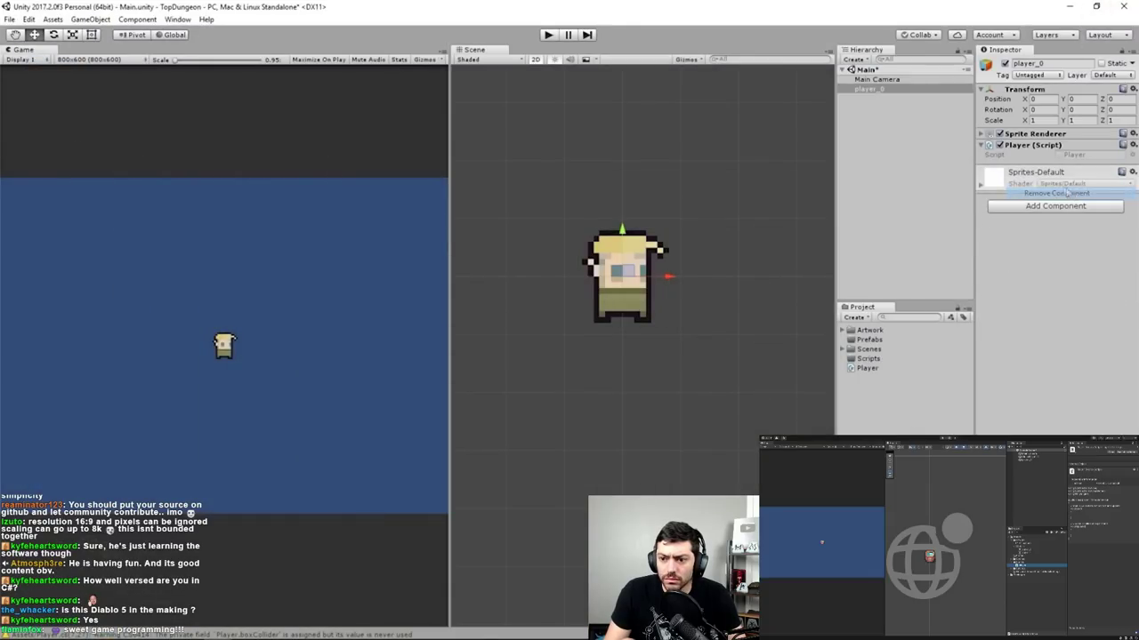
pyautogui.click(1055, 206)
pyautogui.write('Box')
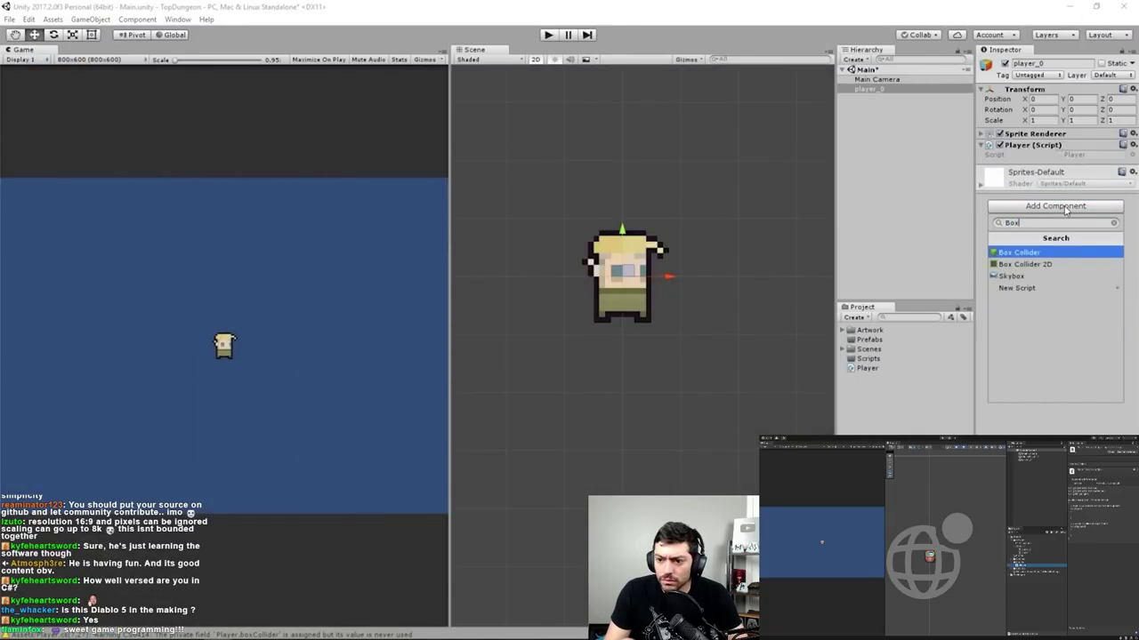
pyautogui.press('Down')
pyautogui.press('Return')
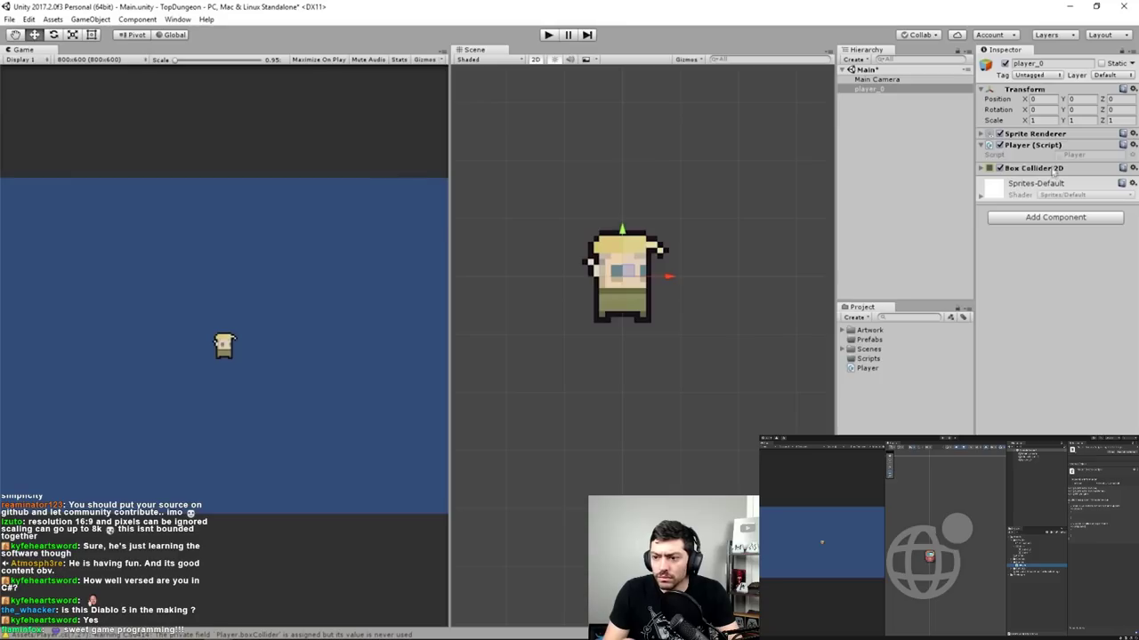
pyautogui.click(1052, 168)
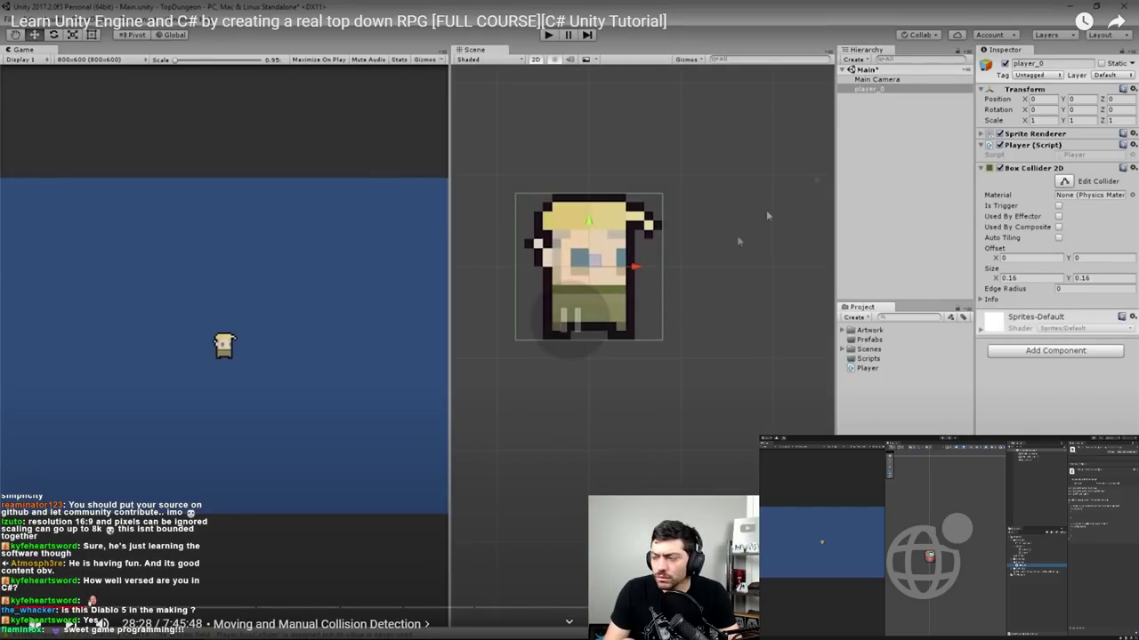
pyautogui.hotkey('alt', 'Tab')
pyautogui.hotkey('alt', 'Tab')
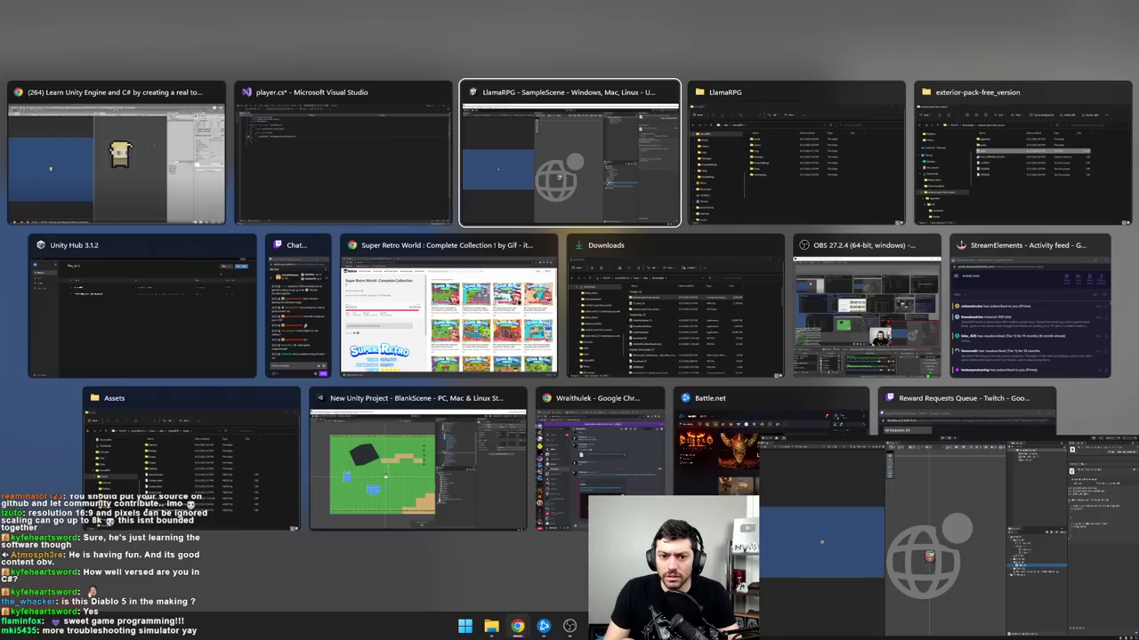
# - Dismiss the window overview to bring Visual Studio's Player.cs into view
pyautogui.press('Escape')
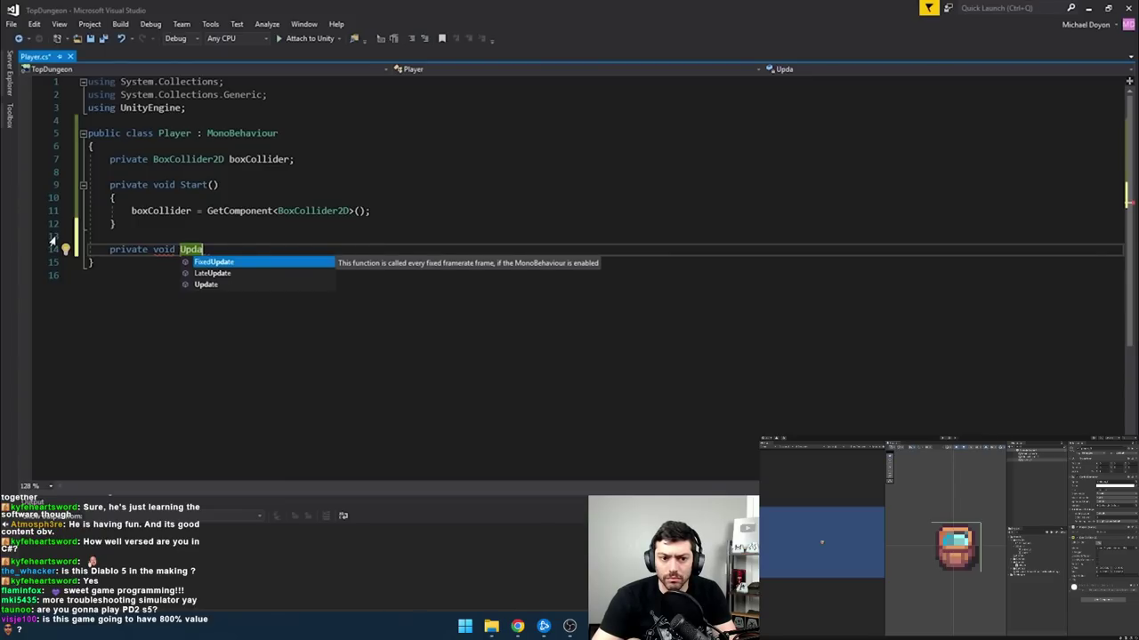
# - Add an empty private FixedUpdate() method below Start(), pausing and resuming the course video
pyautogui.press('Tab')
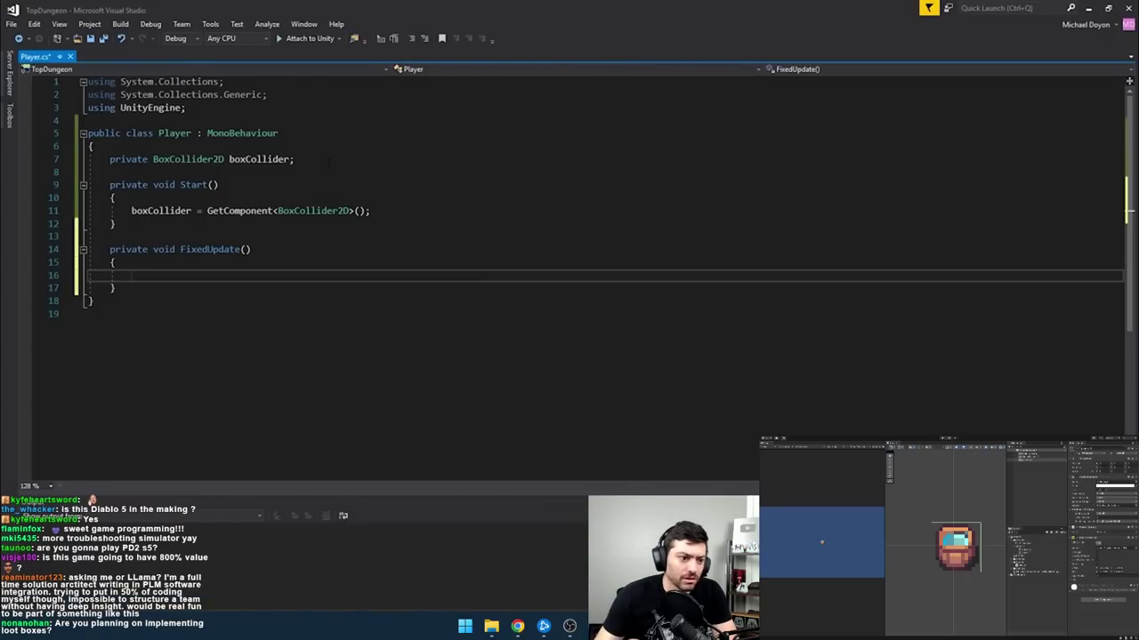
pyautogui.click(378, 265)
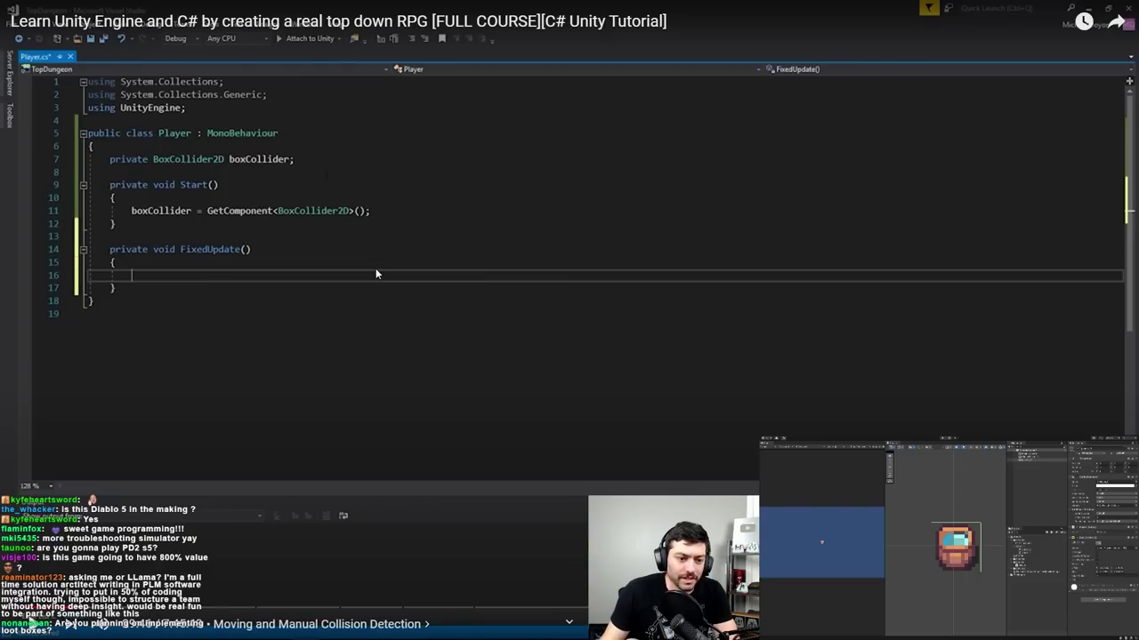
pyautogui.click(483, 320)
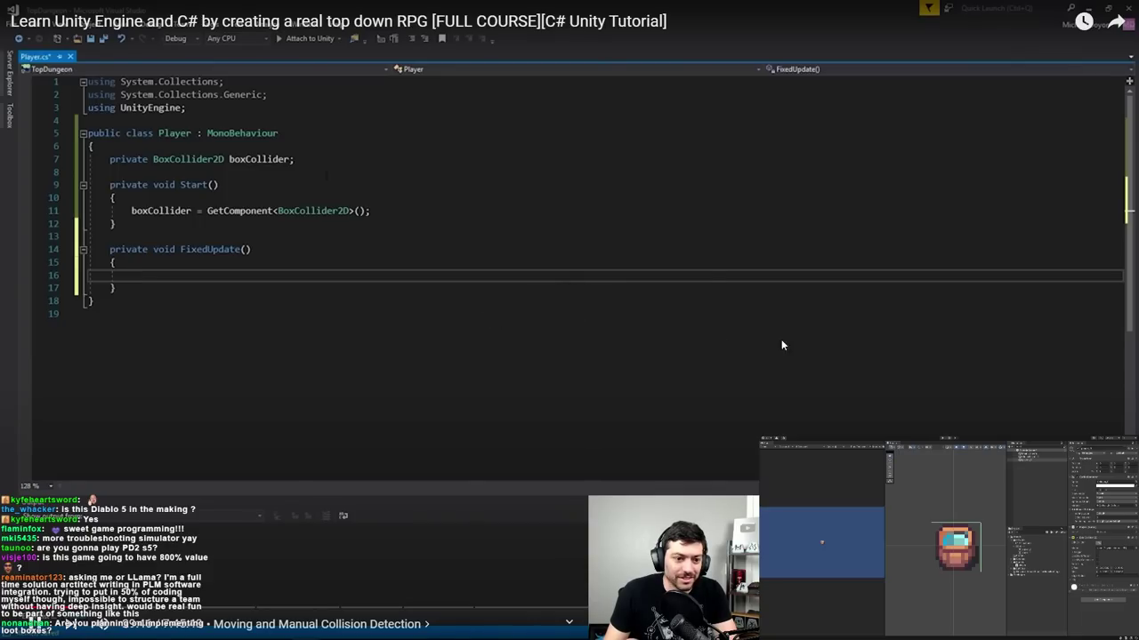
pyautogui.click(294, 160)
pyautogui.press('Return')
pyautogui.press('Return')
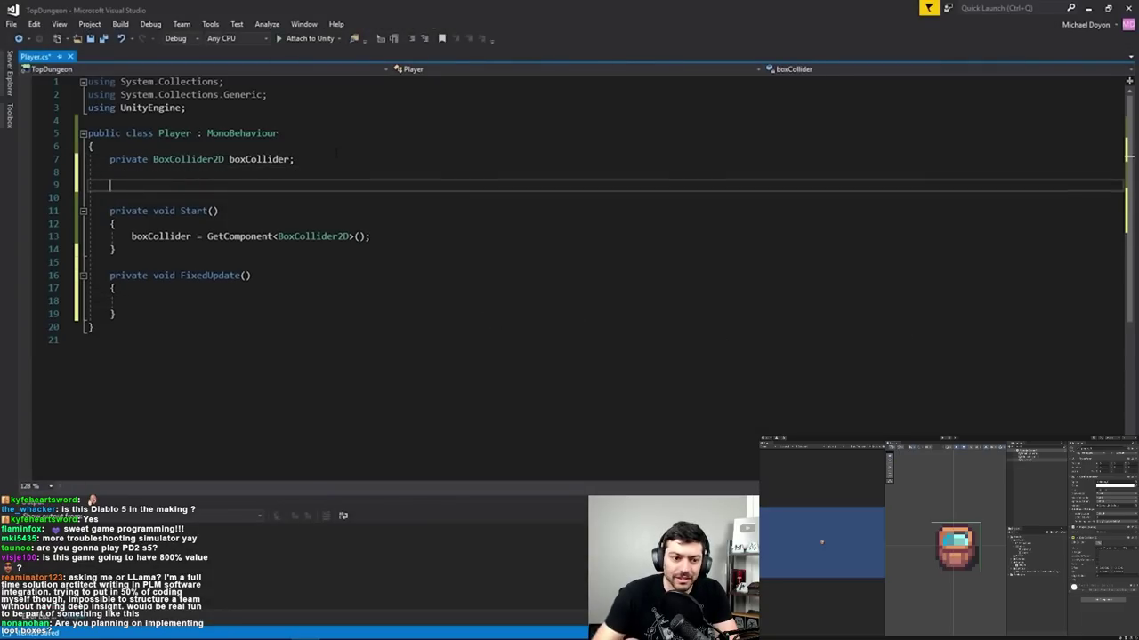
# - Declare a private Vector3 moveDelta field, pausing the video to study the FixedUpdate code
pyautogui.write('private ')
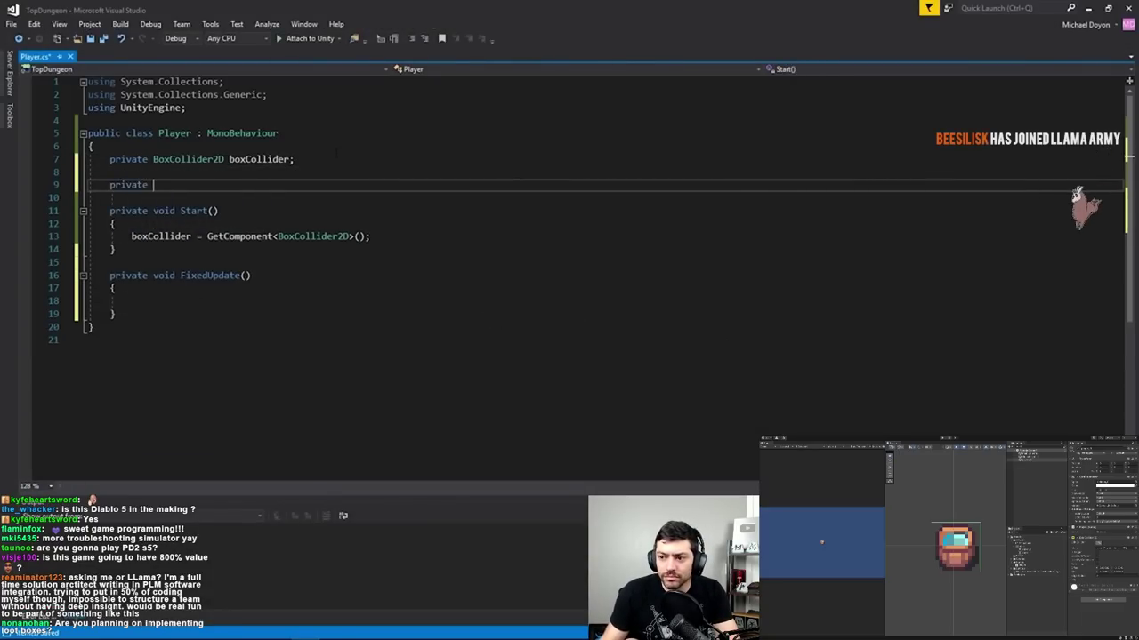
pyautogui.write('Vector3 move')
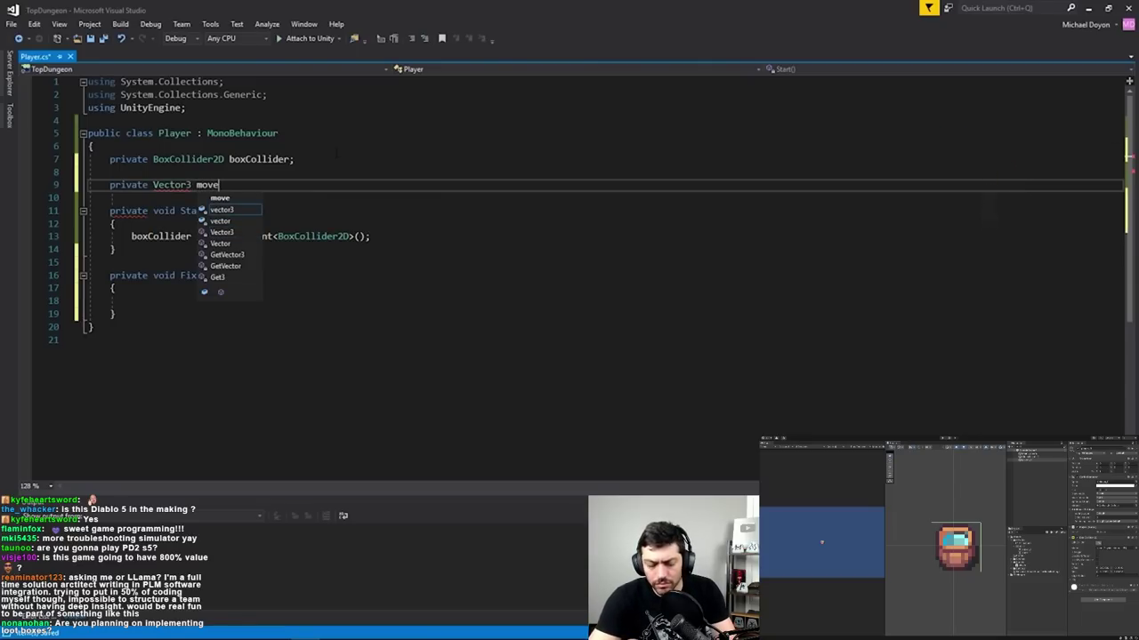
pyautogui.write('Delta;')
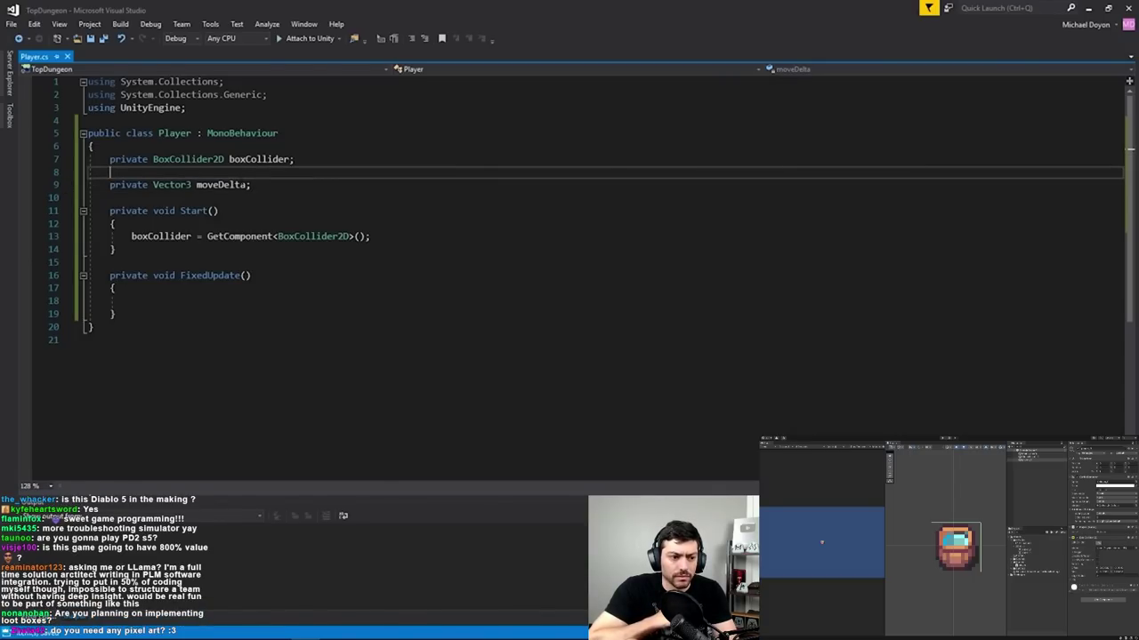
pyautogui.click(132, 301)
pyautogui.scroll(-1, 222, 285)
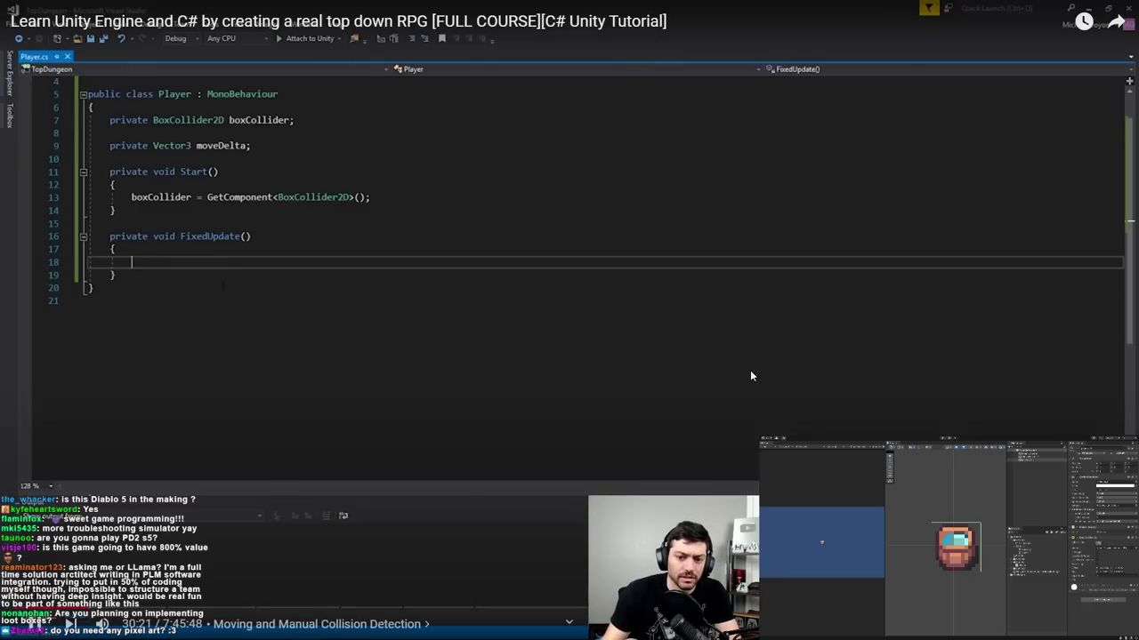
pyautogui.click(673, 385)
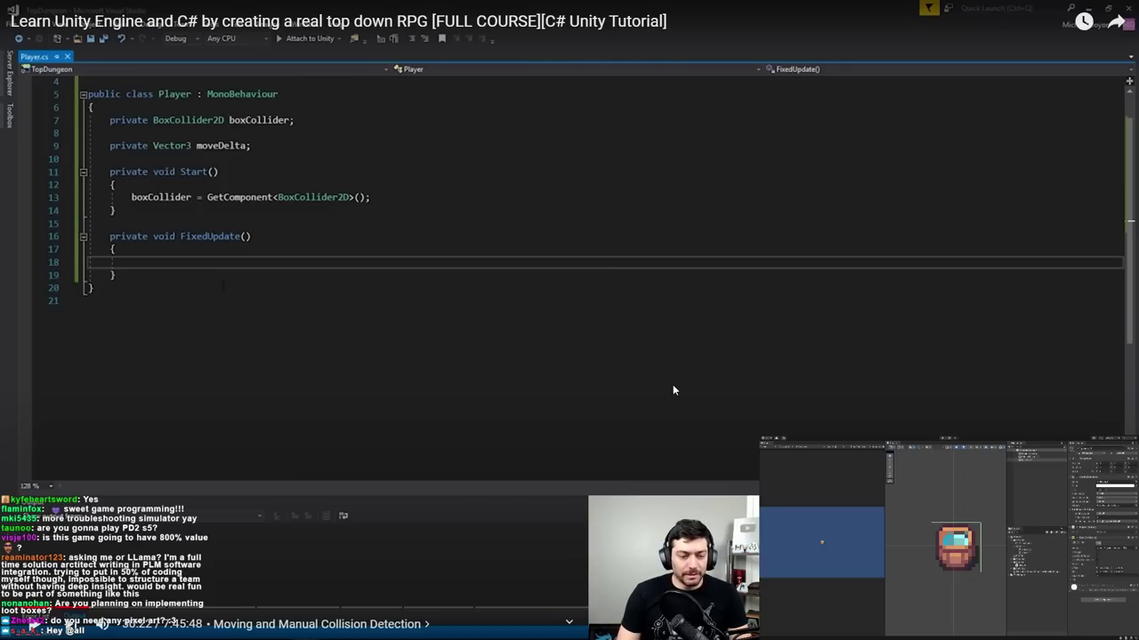
pyautogui.click(672, 389)
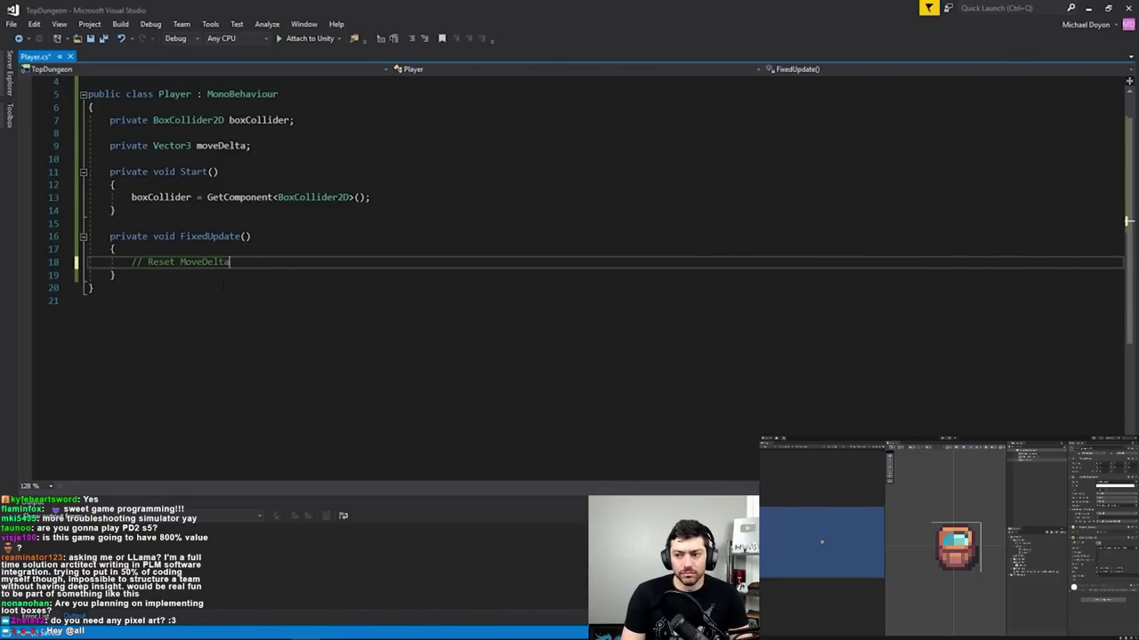
# - In FixedUpdate, reset moveDelta to Vector3.zero and read Input.GetAxisRaw("") into float x
pyautogui.press('Return')
pyautogui.write('moveDelta')
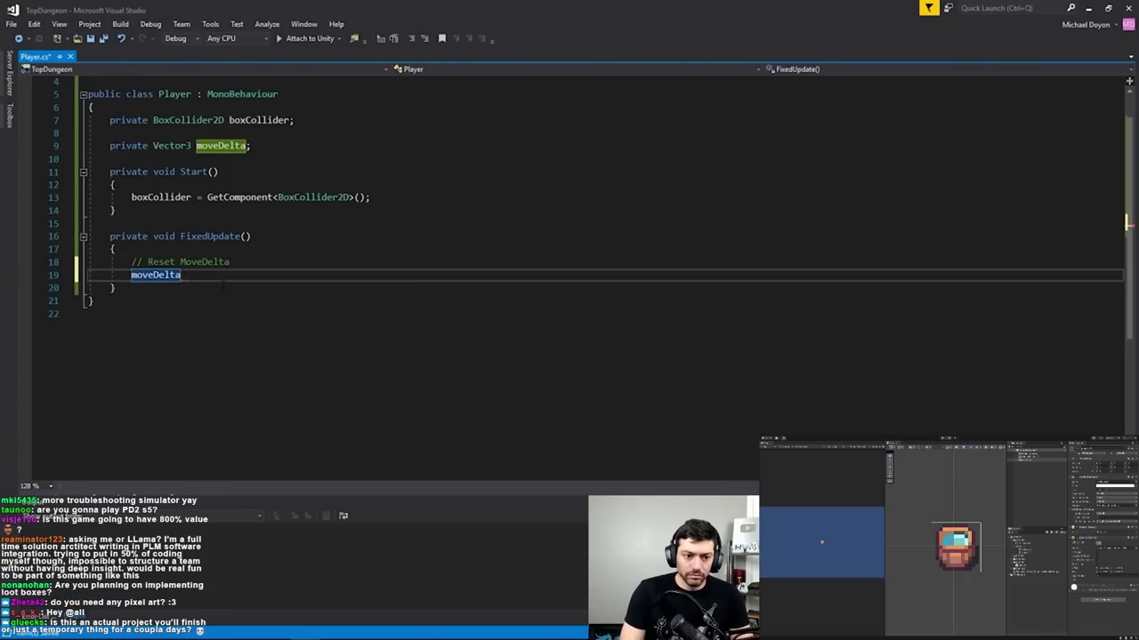
pyautogui.write(' = Vector3.zero;')
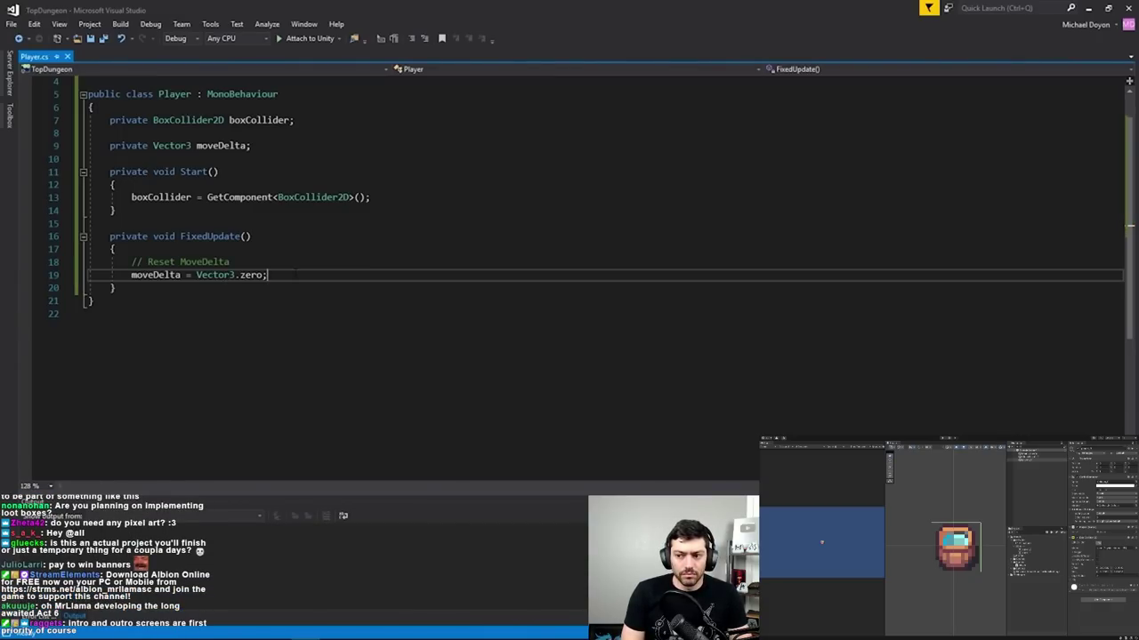
pyautogui.press('Return')
pyautogui.press('Return')
pyautogui.write('float x')
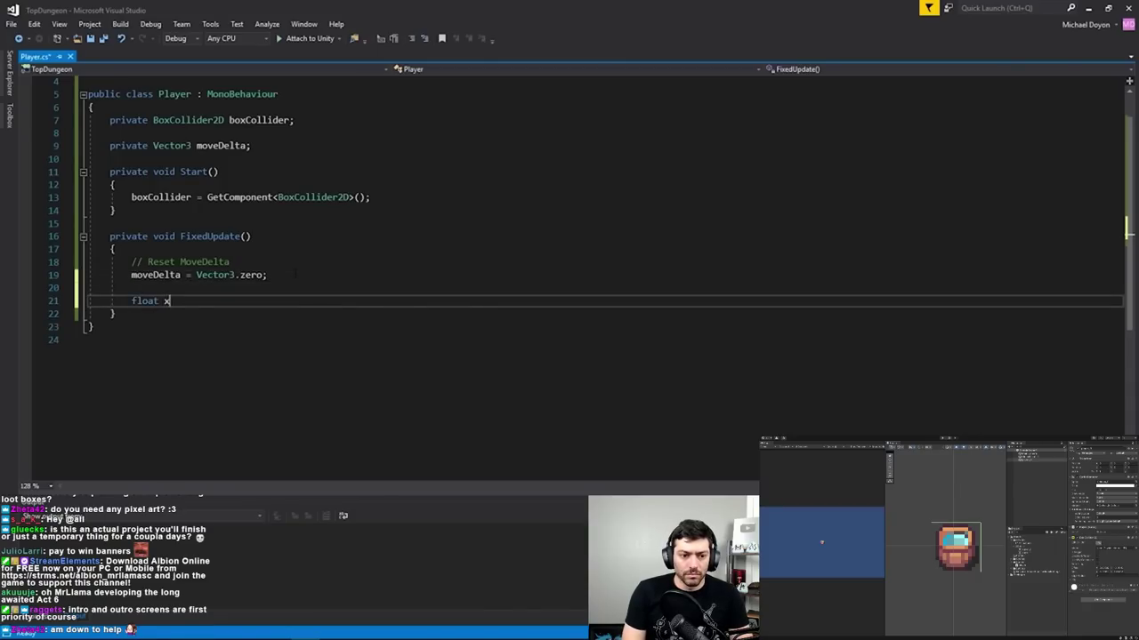
pyautogui.write(' = ')
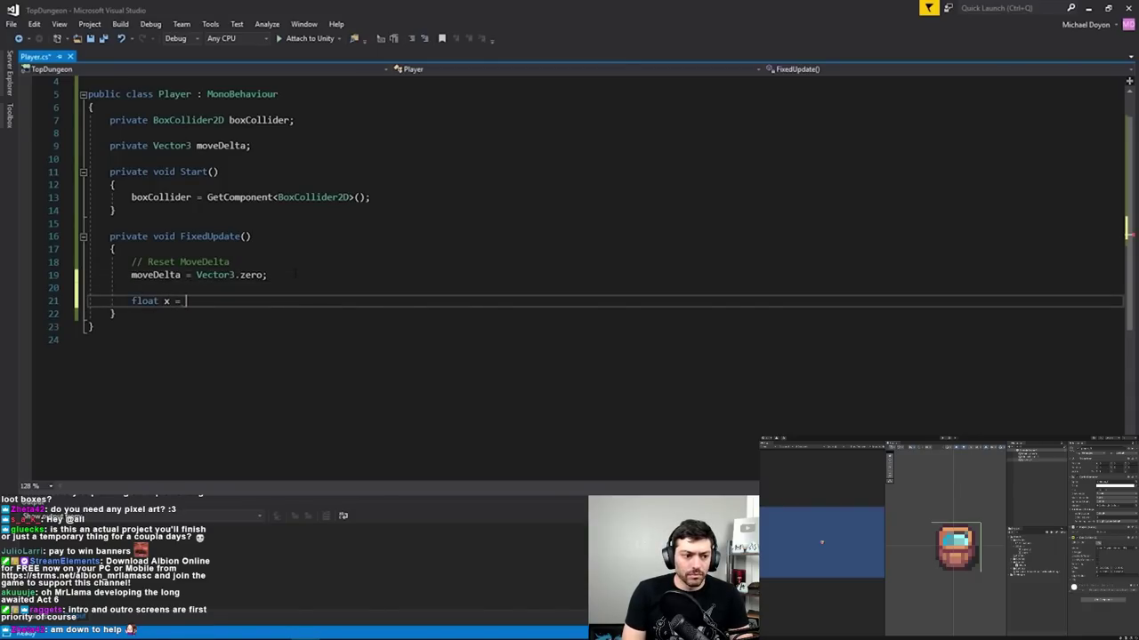
pyautogui.write('I')
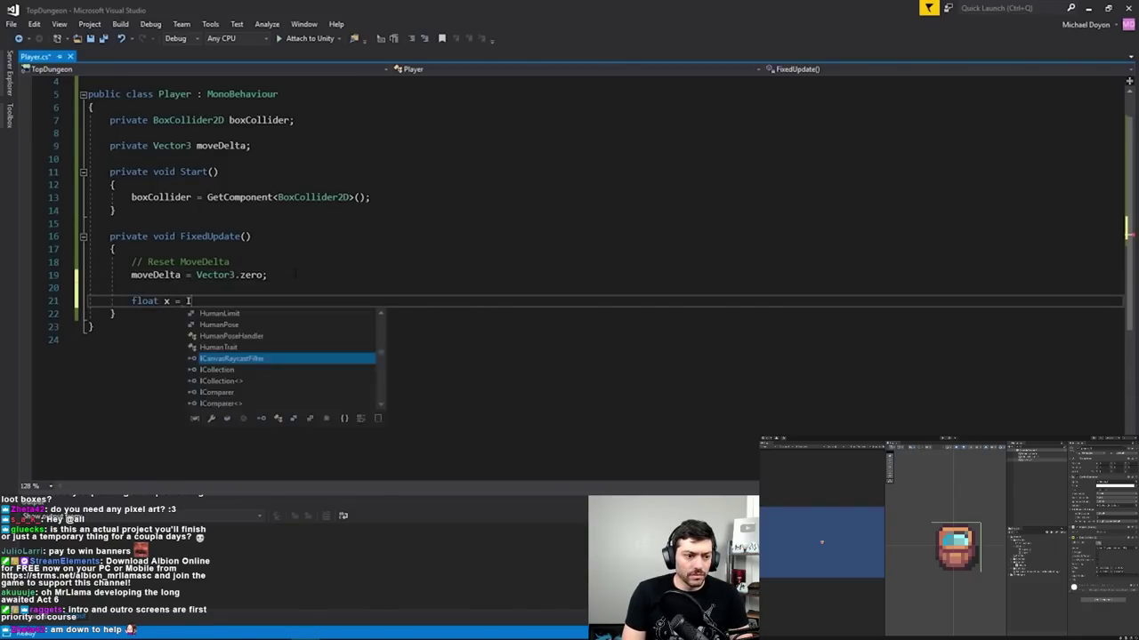
pyautogui.write('nput.GetAxisRaw()')
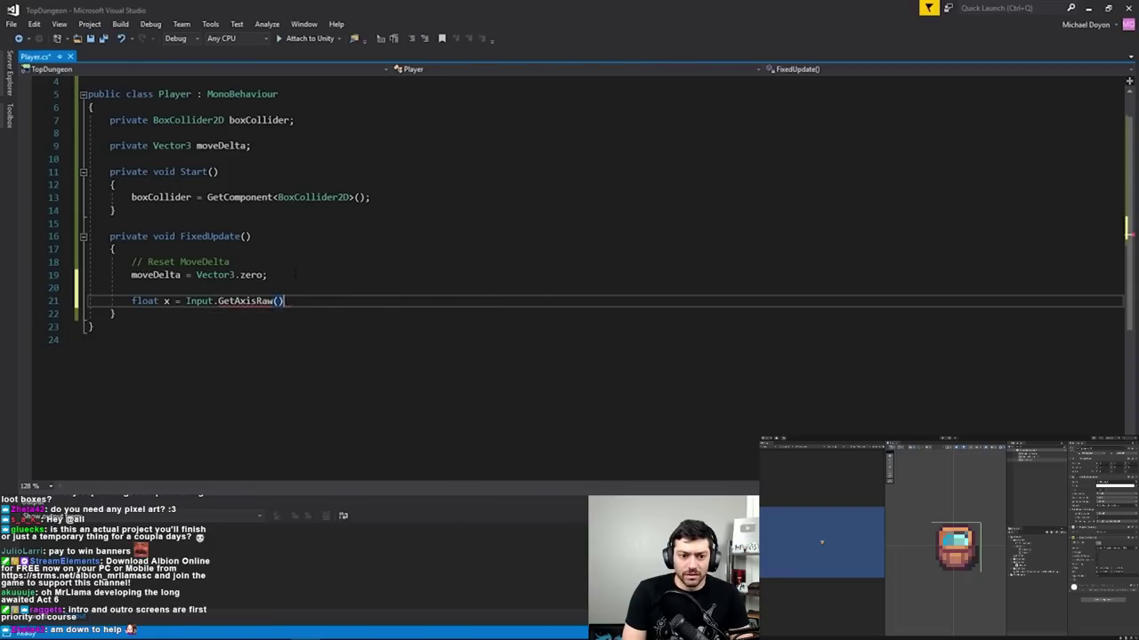
pyautogui.press('Left')
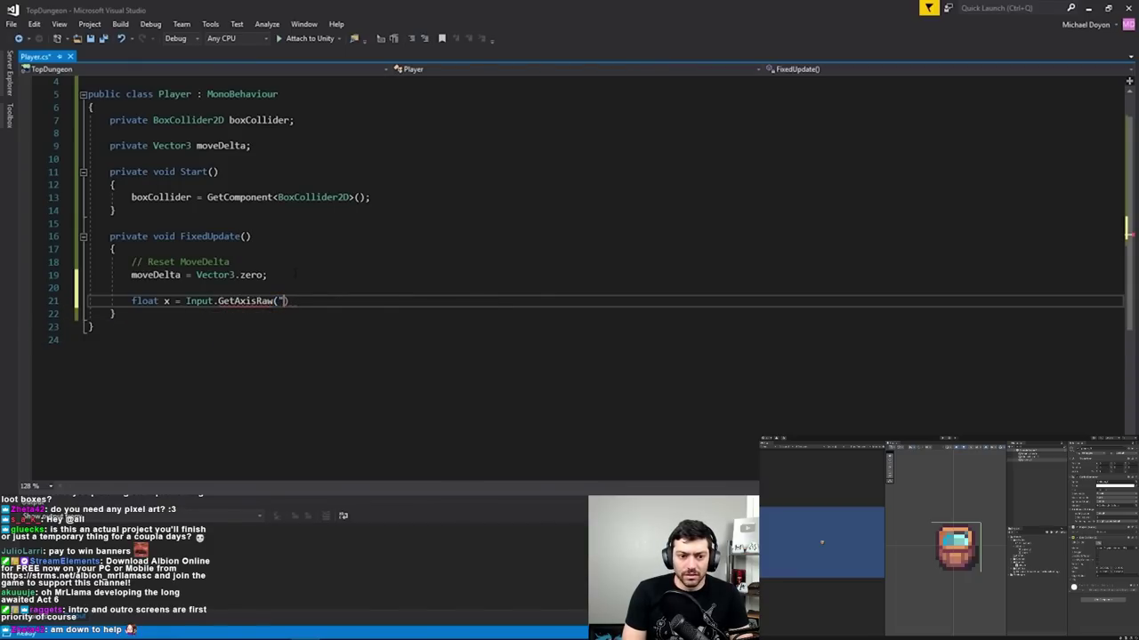
pyautogui.write('"Horizontal')
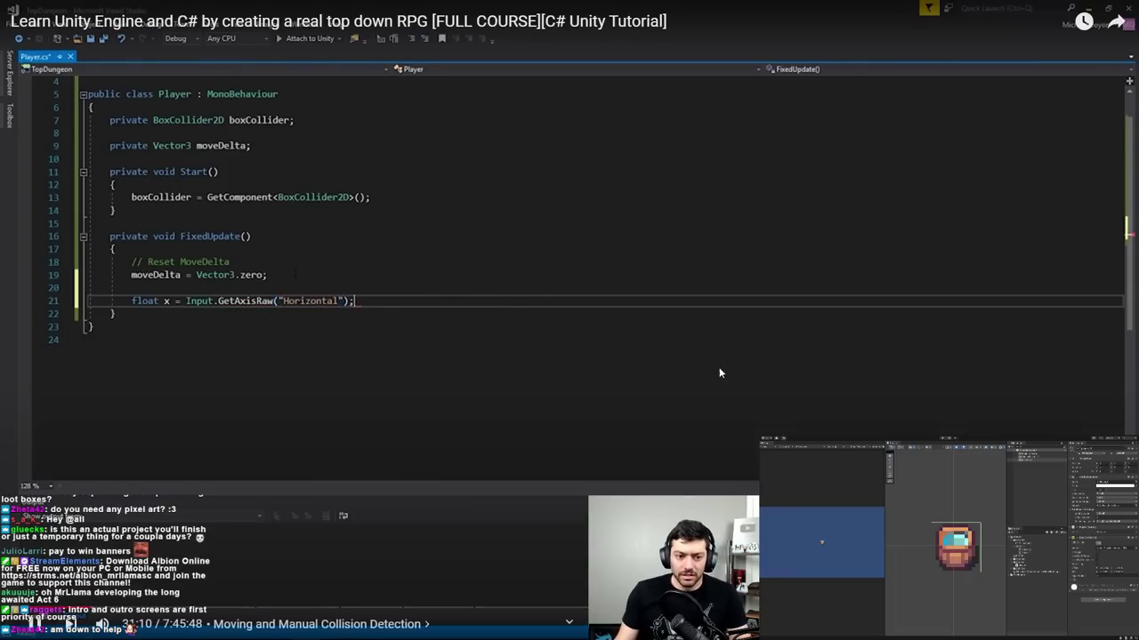
# - Pause the video on the GetAxisRaw line, resume it, then switch windows
pyautogui.click(697, 385)
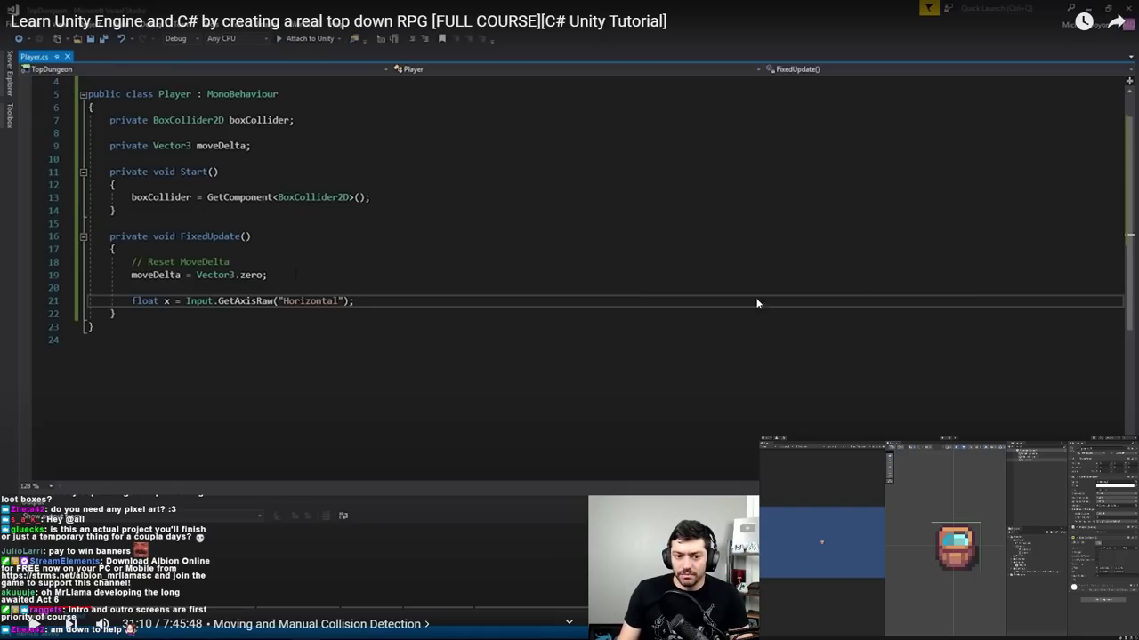
pyautogui.click(552, 312)
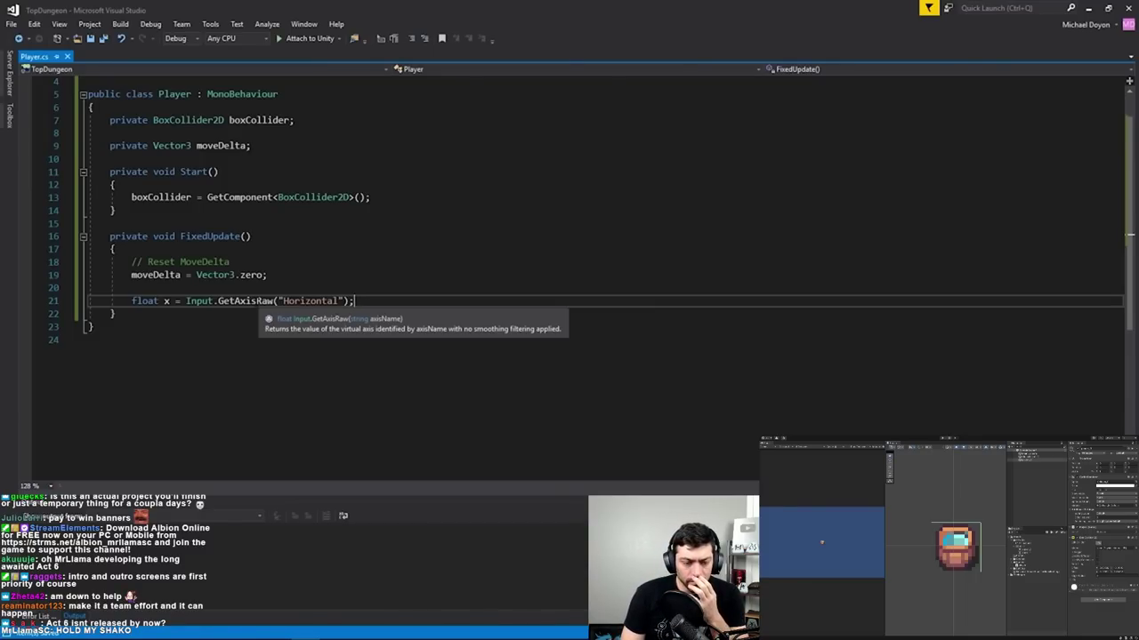
pyautogui.hotkey('alt', 'Tab')
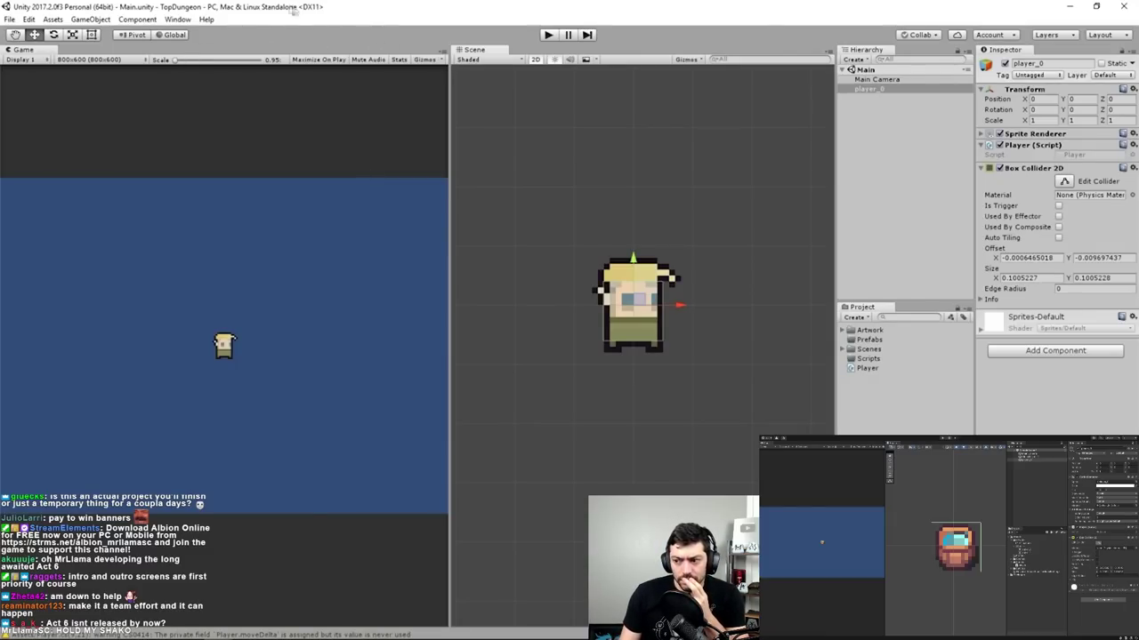
# - Follow the video to Unity's Input menu and pause it at the Input Manager
pyautogui.click(10, 20)
pyautogui.moveTo(29, 19)
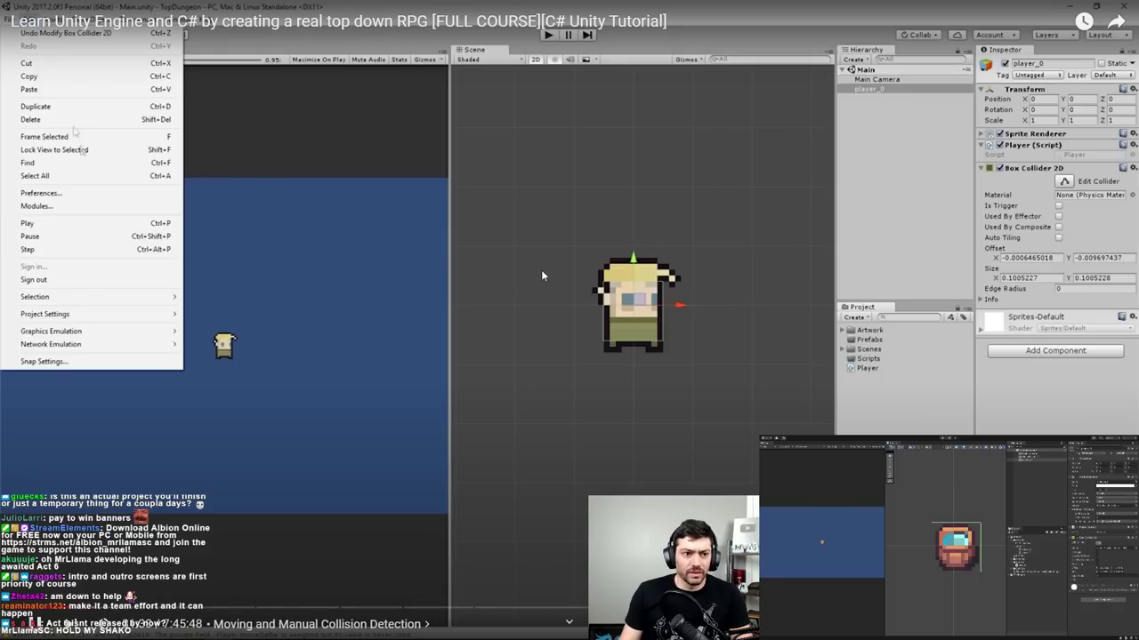
pyautogui.moveTo(78, 314)
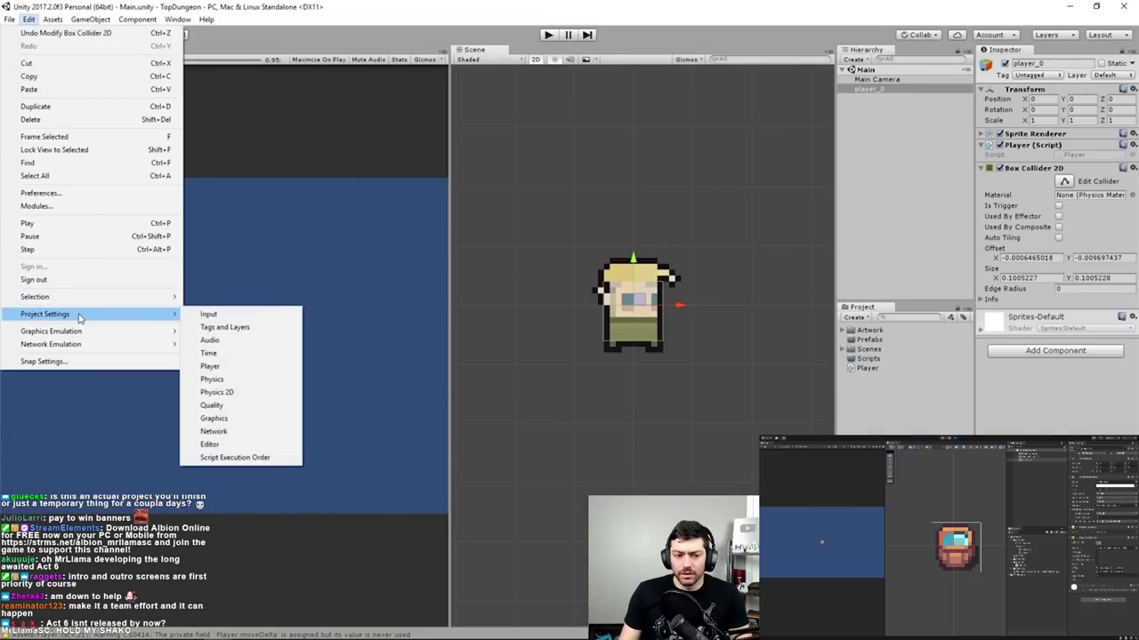
pyautogui.click(255, 316)
pyautogui.click(501, 303)
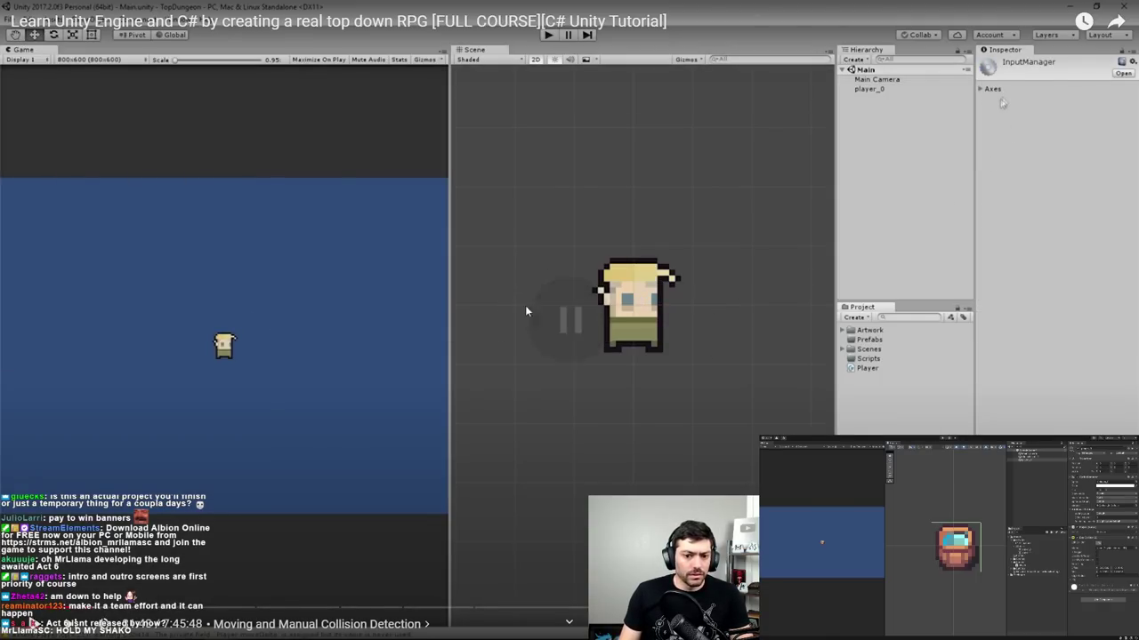
# - Resume, rewind five seconds, and pause on the Horizontal axis settings in the Input Manager
pyautogui.hotkey('alt', 'Tab')
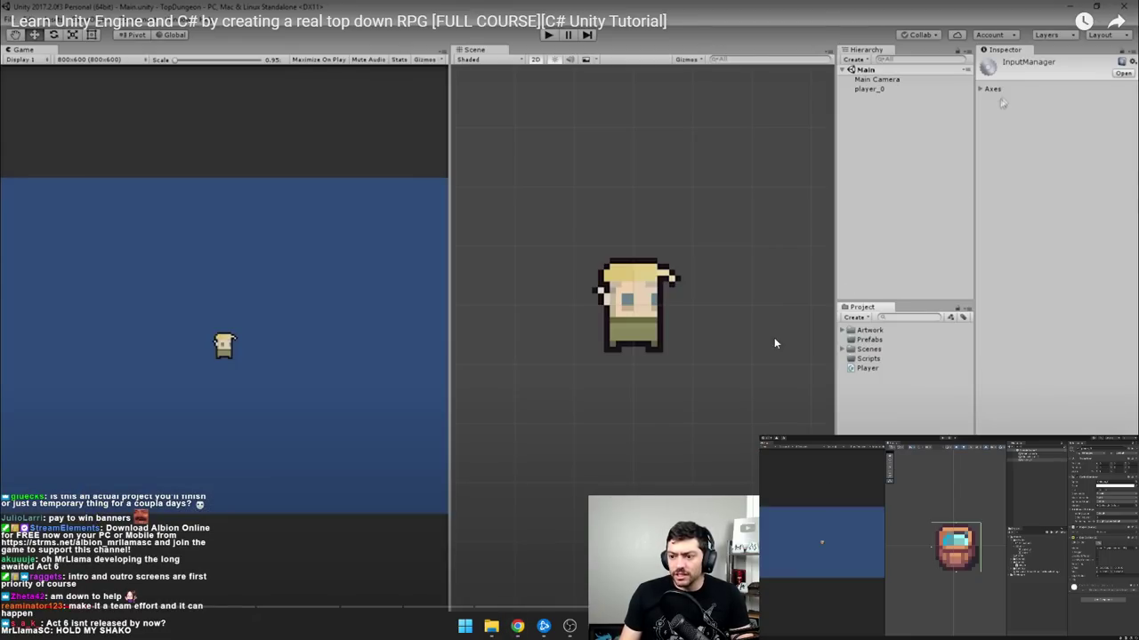
pyautogui.click(693, 295)
pyautogui.press('Left')
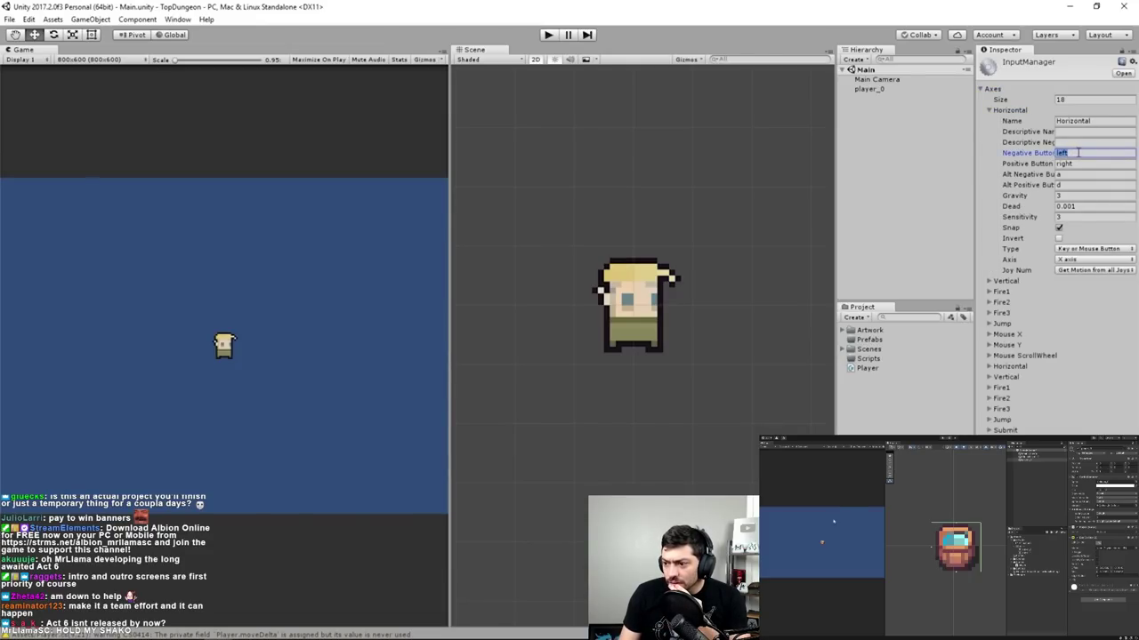
pyautogui.press('k')
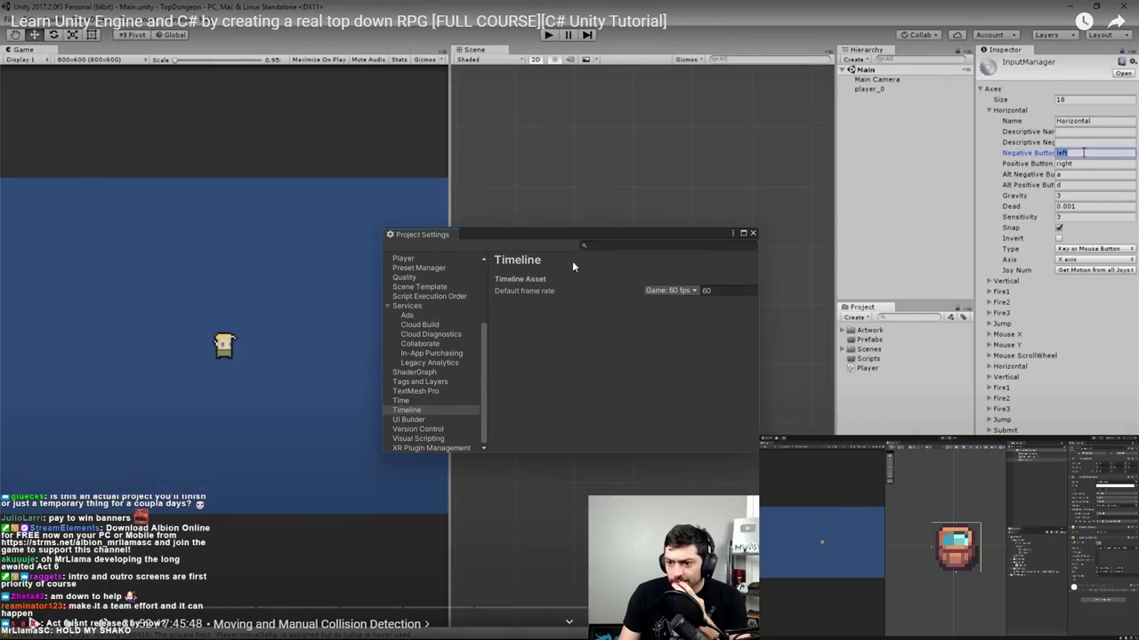
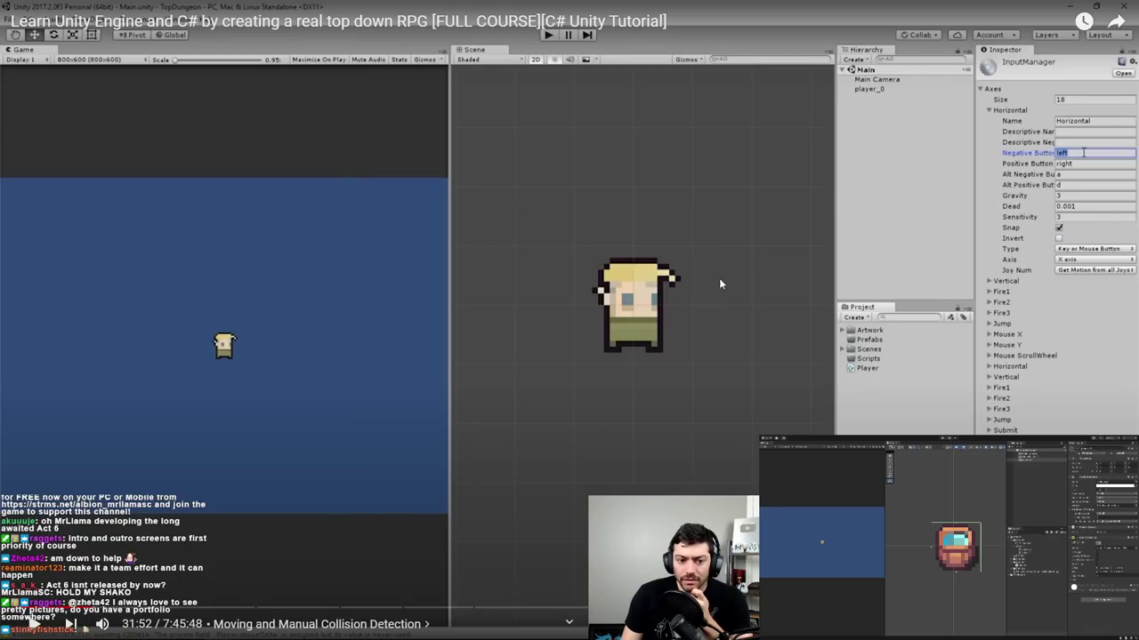
# - Resume playing the Unity RPG tutorial video
pyautogui.click(580, 218)
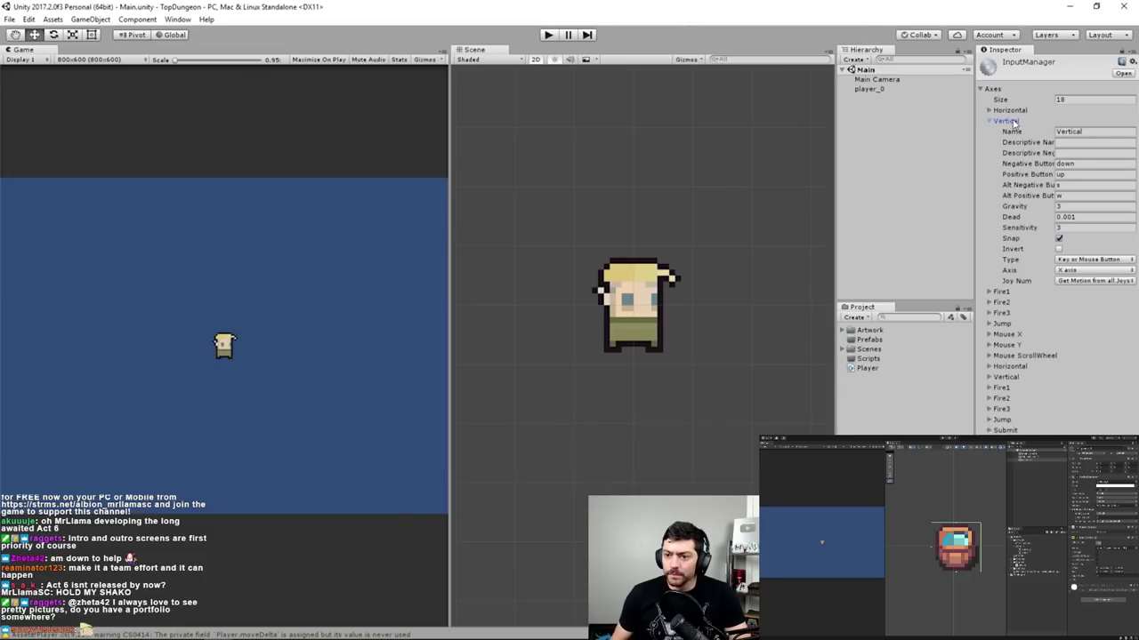
pyautogui.moveTo(580, 215)
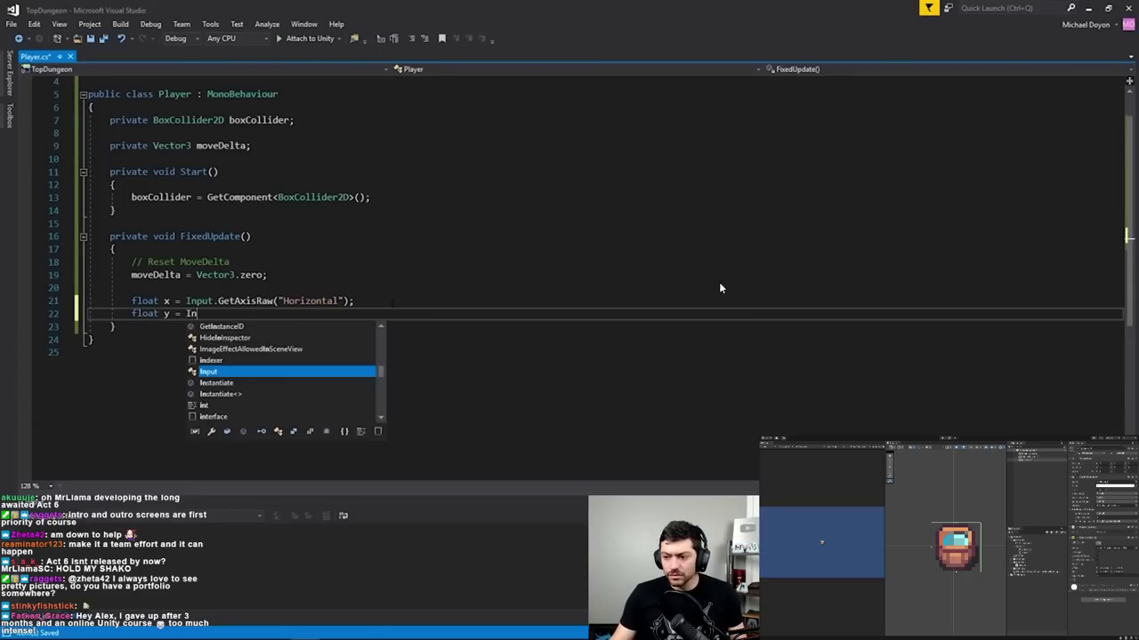
pyautogui.hotkey('alt', 'Tab')
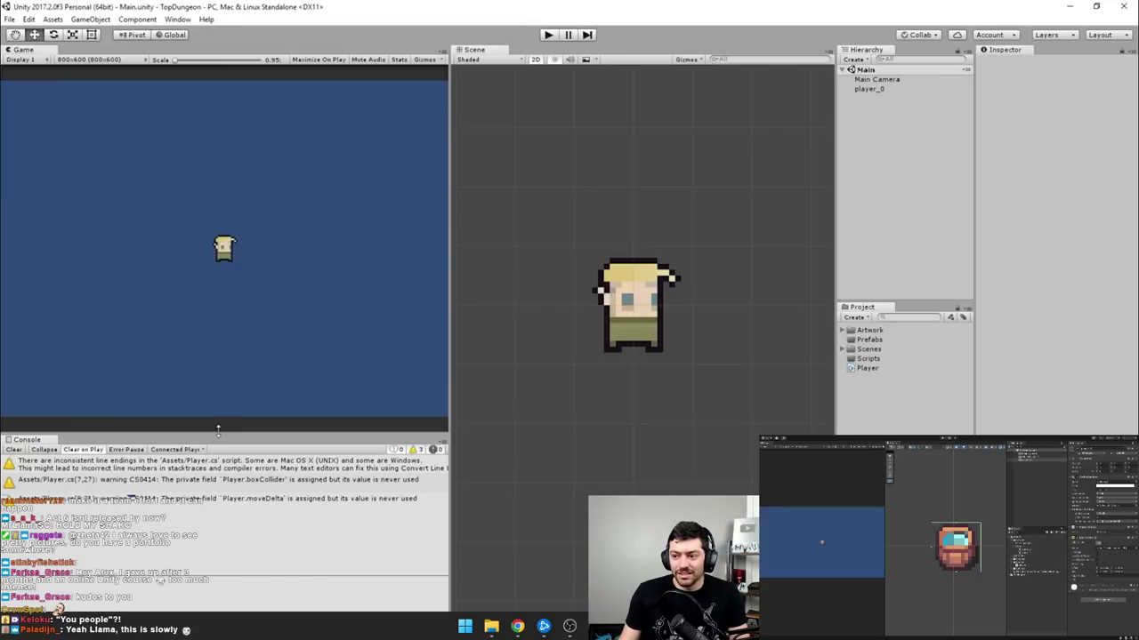
pyautogui.click(548, 35)
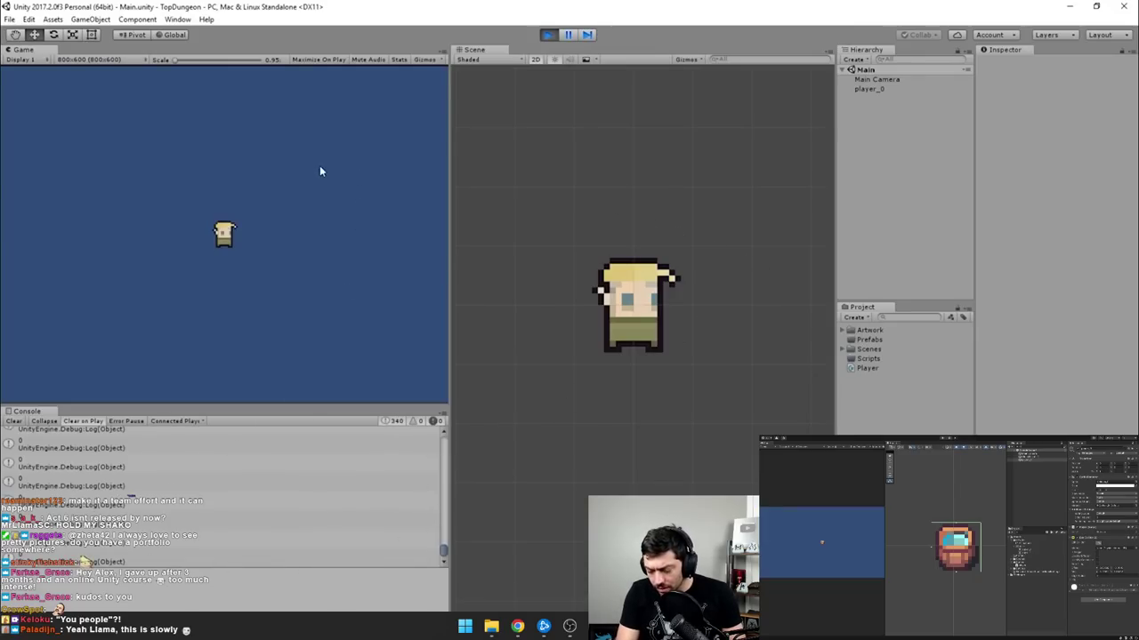
# - Rewind to replay the Horizontal and Vertical axis logging part, then pause the tutorial
pyautogui.click(515, 297)
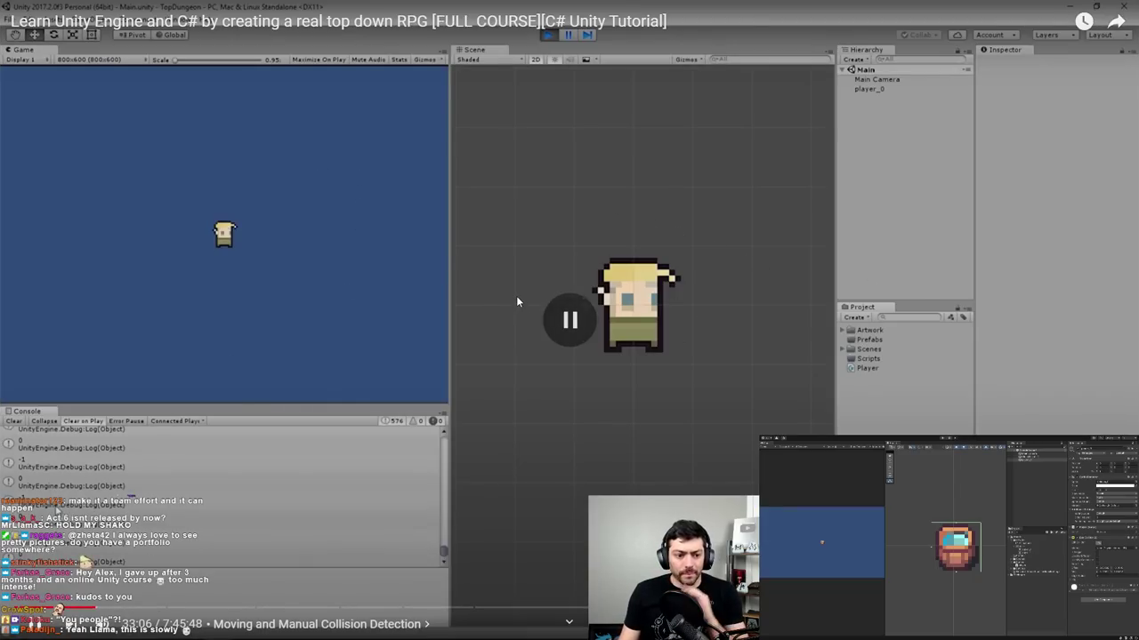
pyautogui.press('Left')
pyautogui.press('Left')
pyautogui.press('Left')
pyautogui.press('Left')
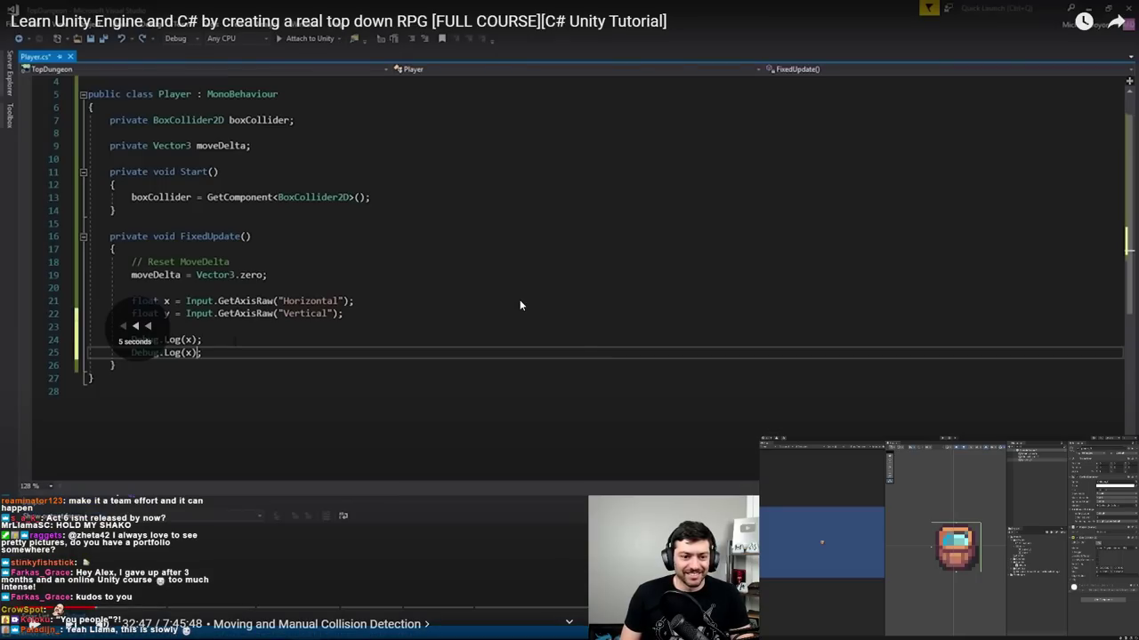
pyautogui.click(520, 305)
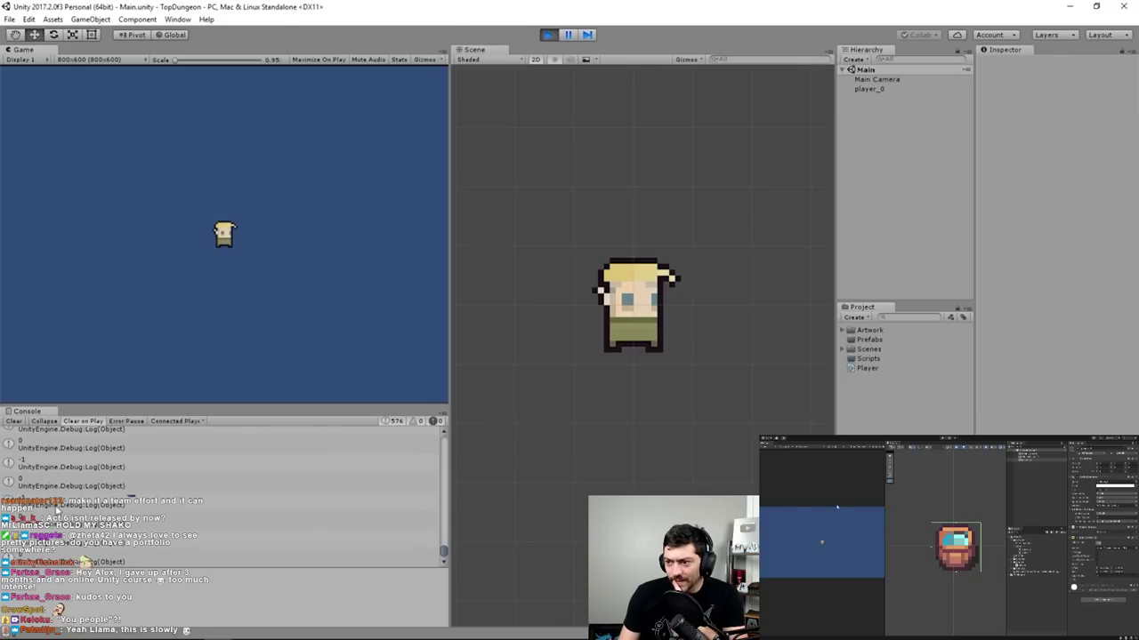
pyautogui.click(690, 393)
pyautogui.press('Left')
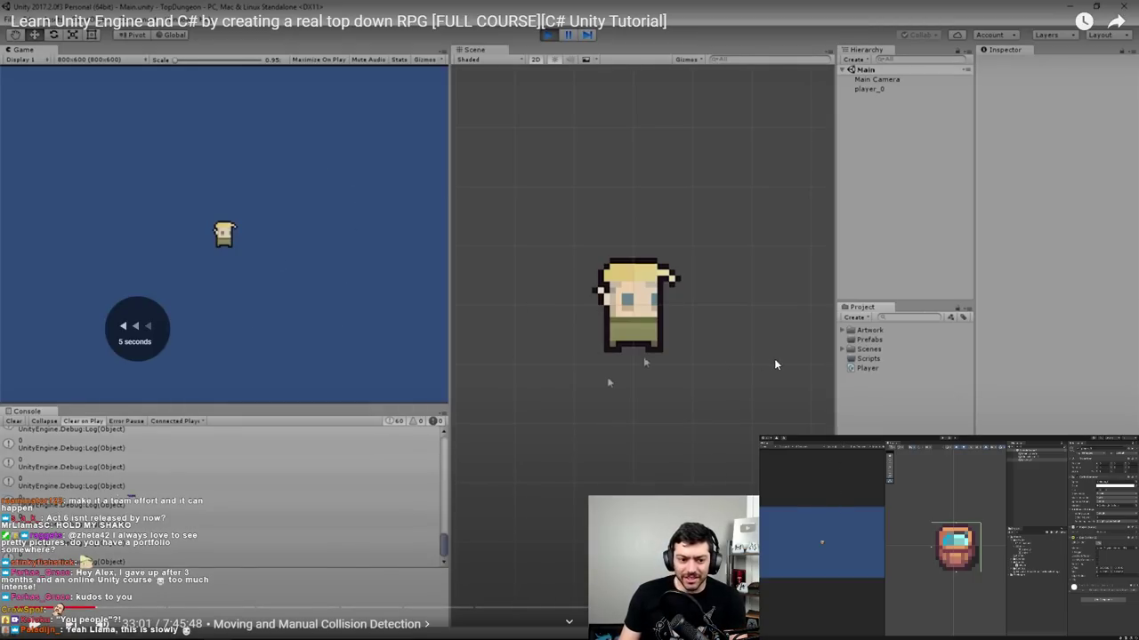
pyautogui.press('Left')
pyautogui.press('Left')
pyautogui.press('Left')
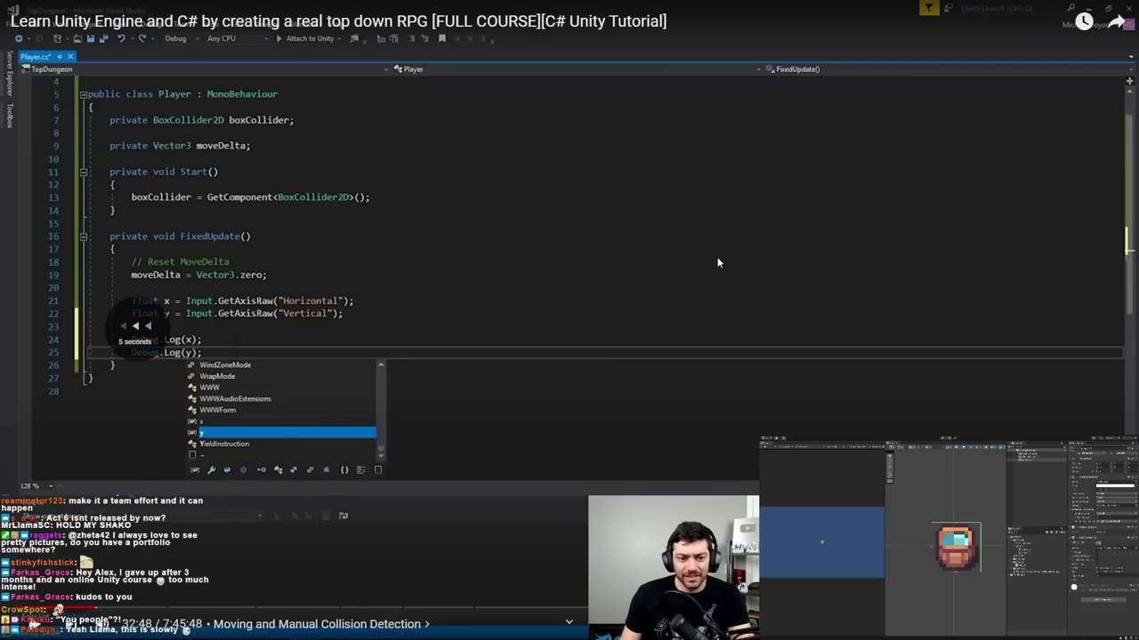
pyautogui.click(719, 263)
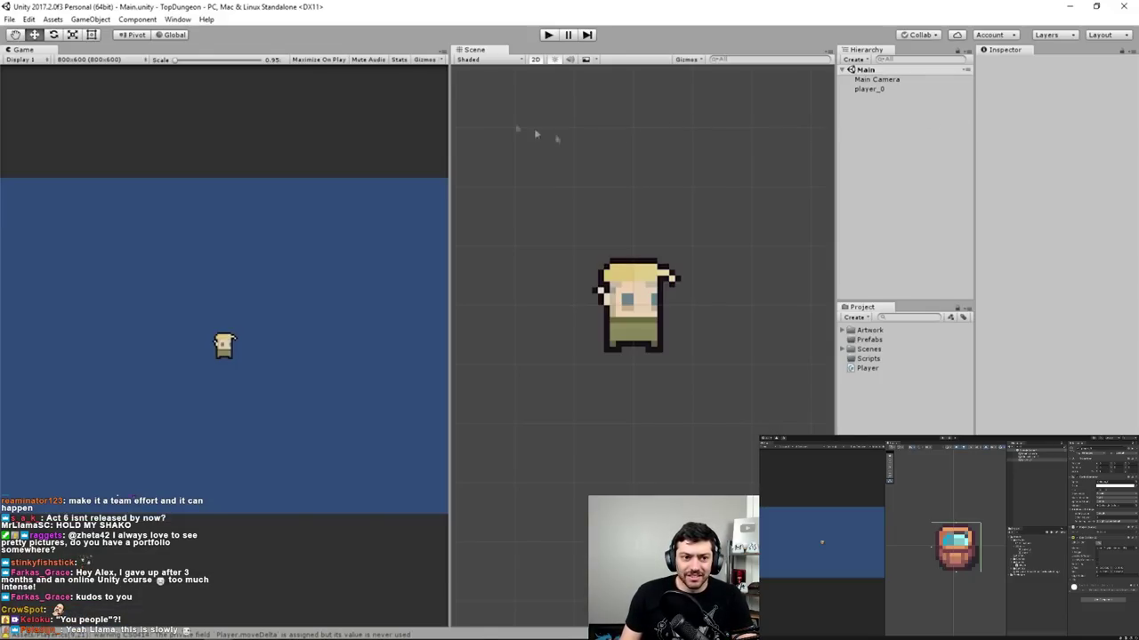
pyautogui.press('space')
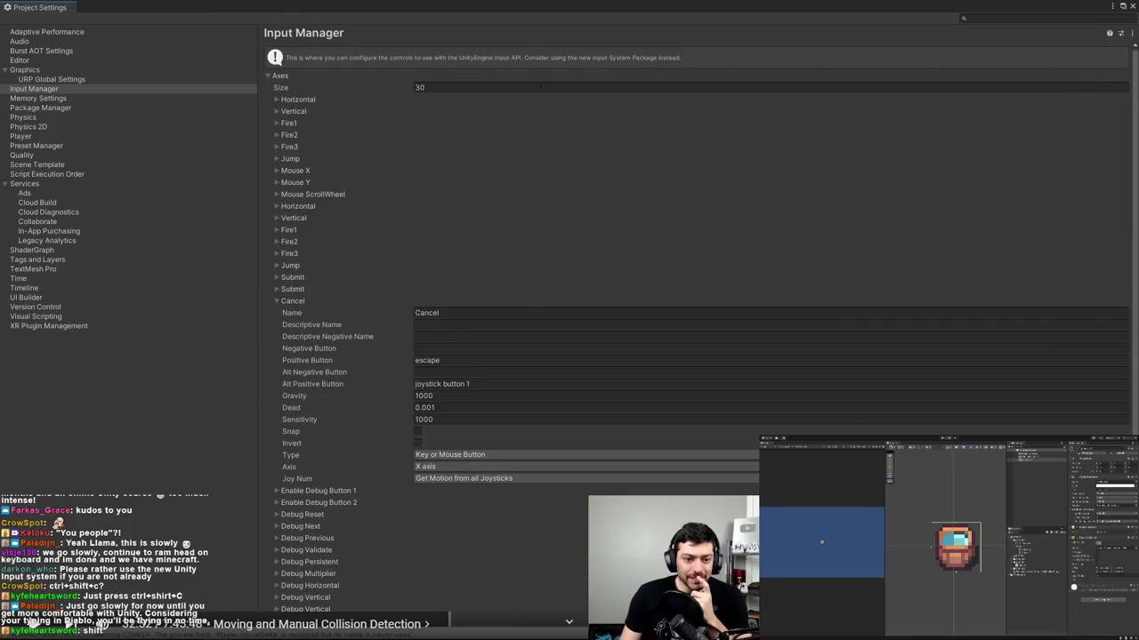
# - Collapse the Cancel axis, then expand and collapse the Horizontal axis in Input Manager
pyautogui.click(277, 300)
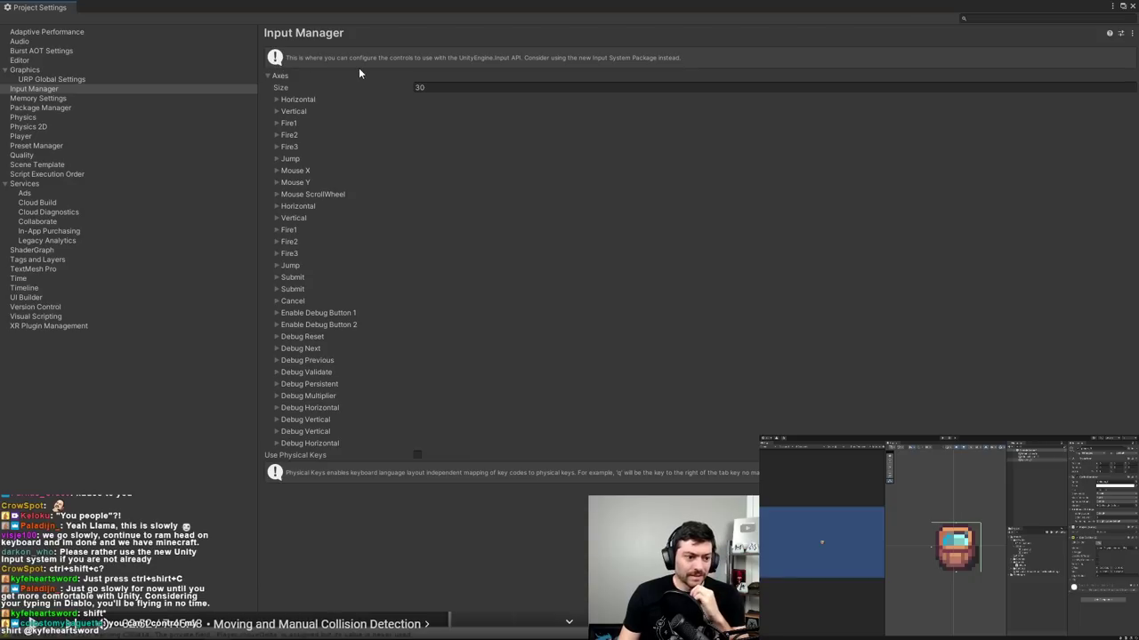
pyautogui.click(277, 100)
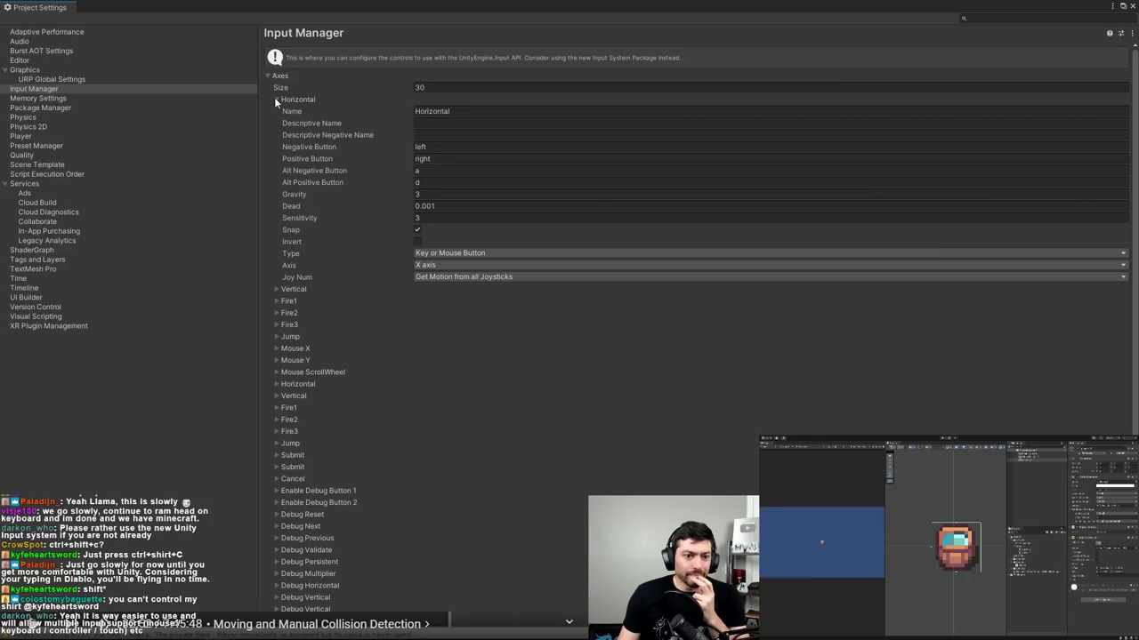
pyautogui.click(275, 98)
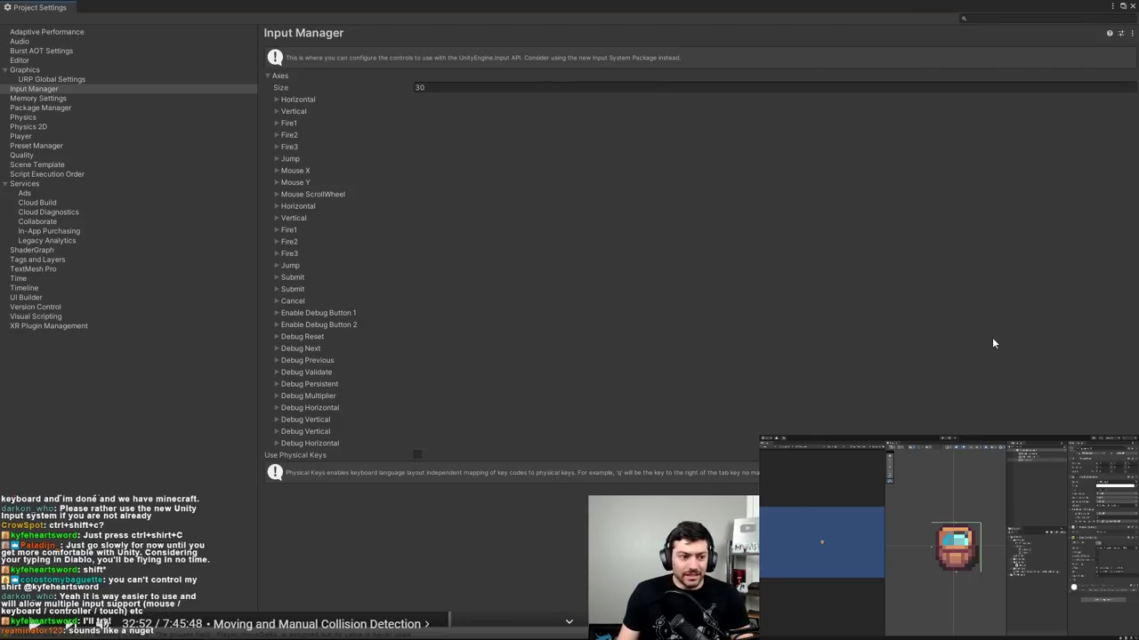
# - Switch to the Input System Quick start guide in the browser
pyautogui.hotkey('alt', 'Tab')
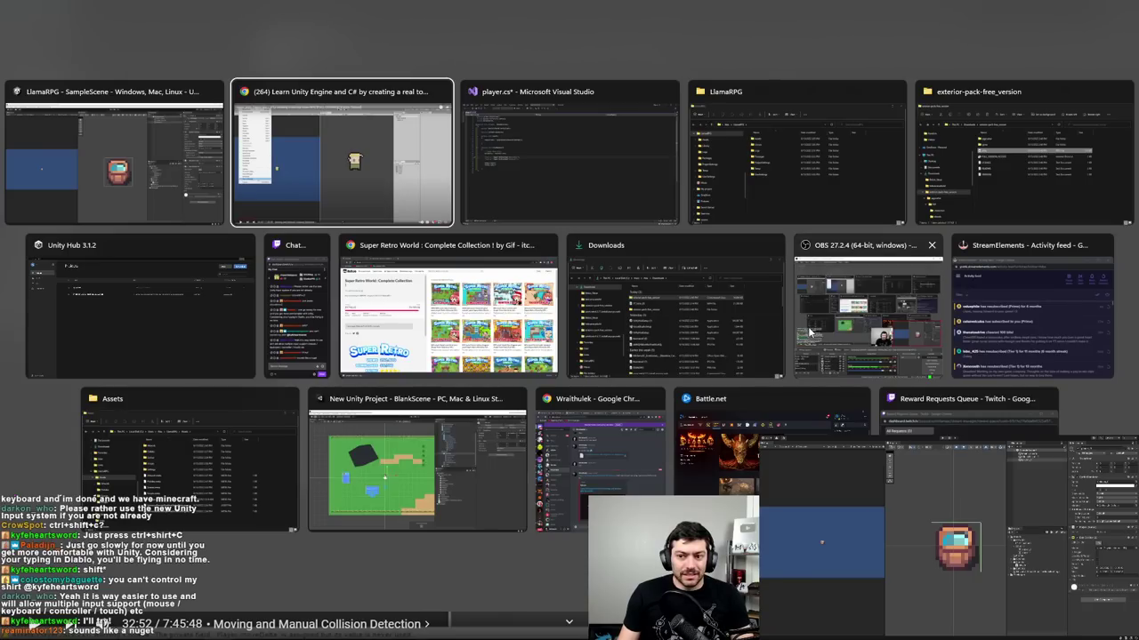
pyautogui.press('Tab')
pyautogui.press('Tab')
pyautogui.press('Tab')
pyautogui.press('Tab')
pyautogui.press('Tab')
pyautogui.press('Escape')
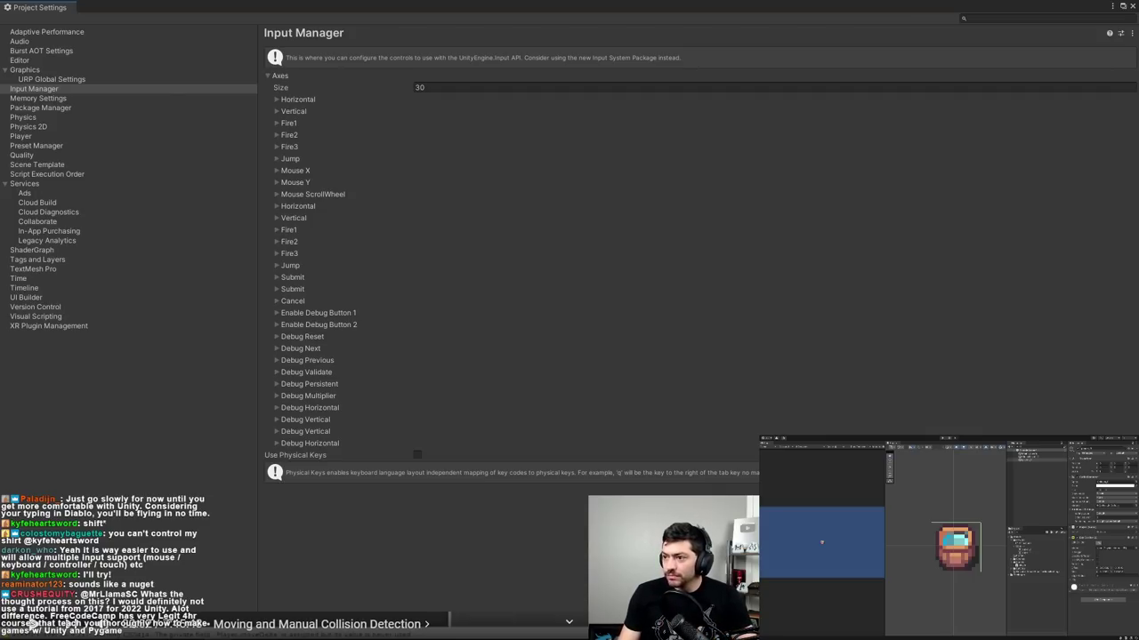
pyautogui.hotkey('alt', 'Tab')
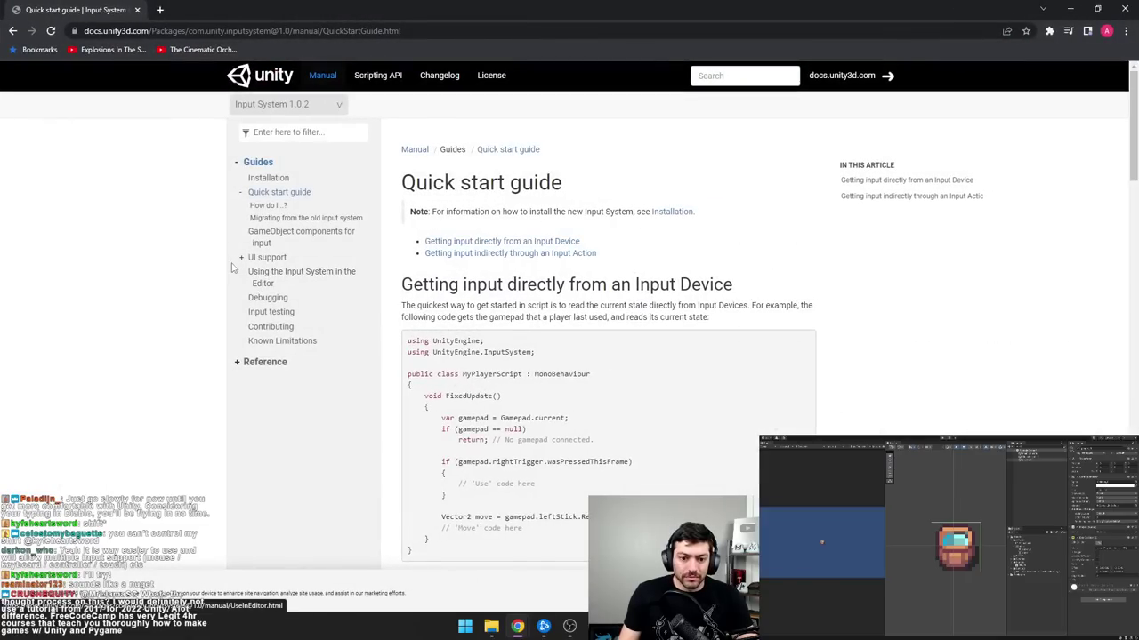
# - Read the 'Installing the package' section of the Input System Installation guide
pyautogui.scroll(-3, 227, 265)
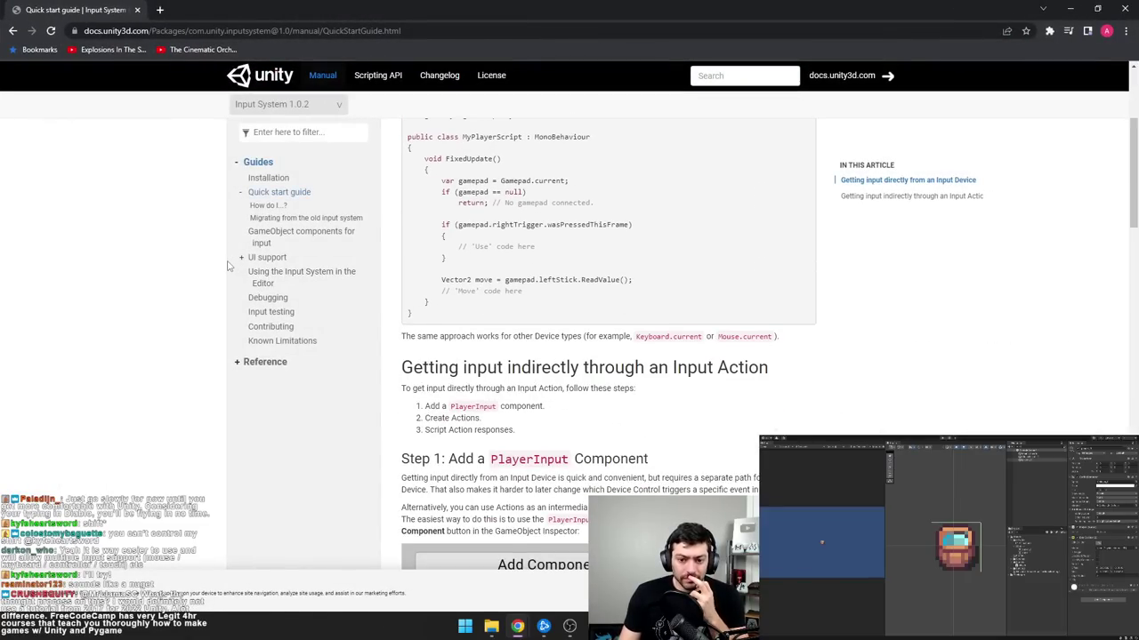
pyautogui.scroll(4, 226, 265)
pyautogui.click(268, 177)
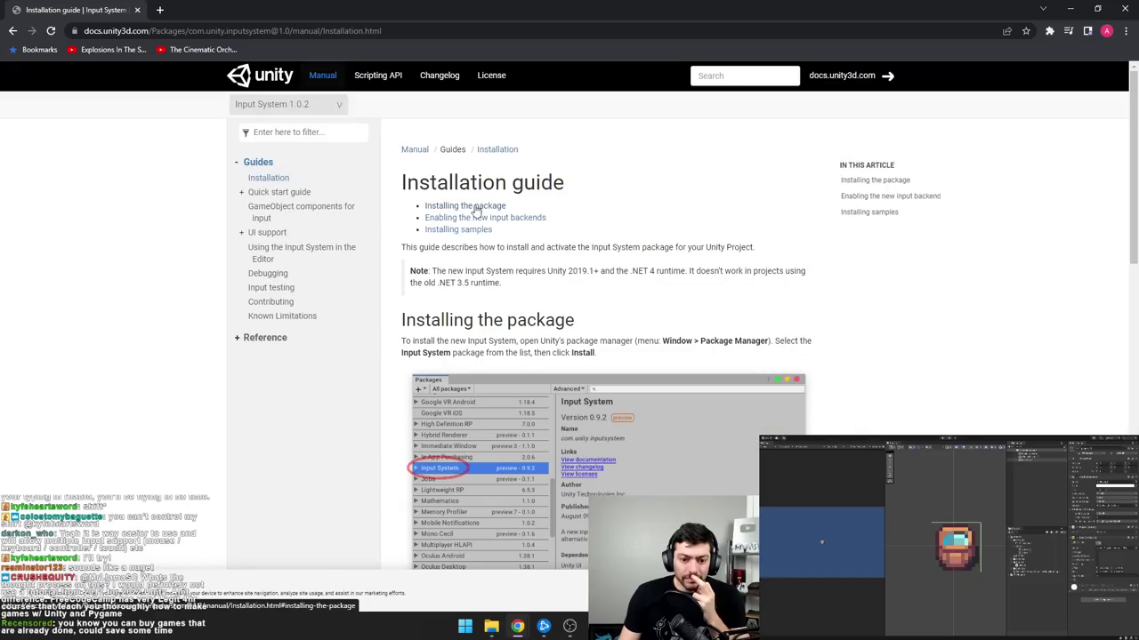
pyautogui.click(476, 210)
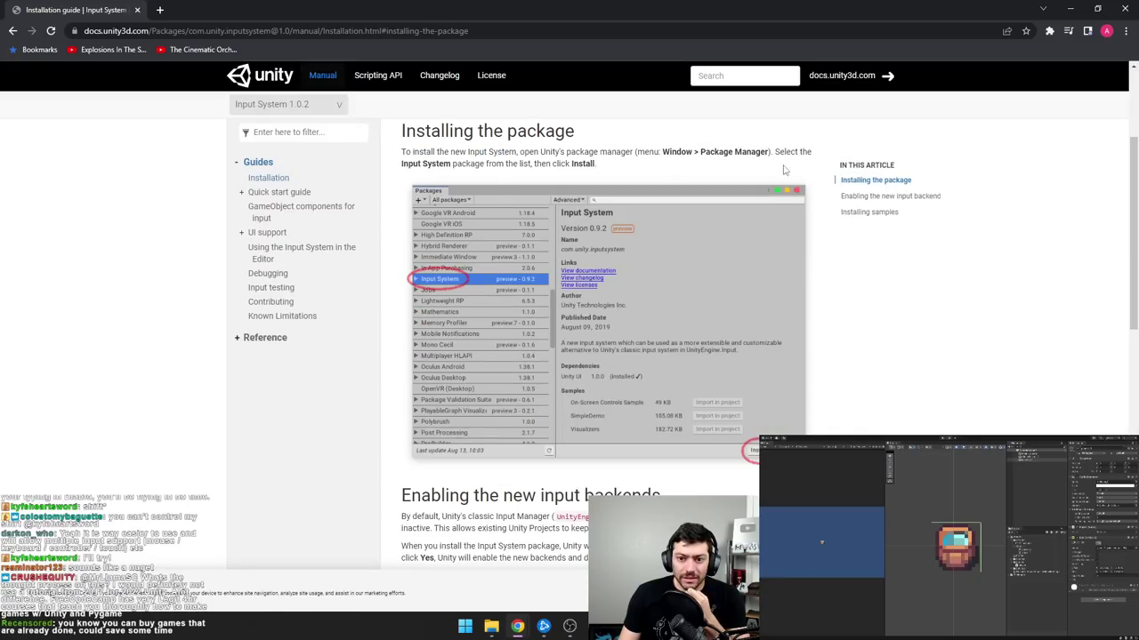
pyautogui.scroll(-3, 787, 289)
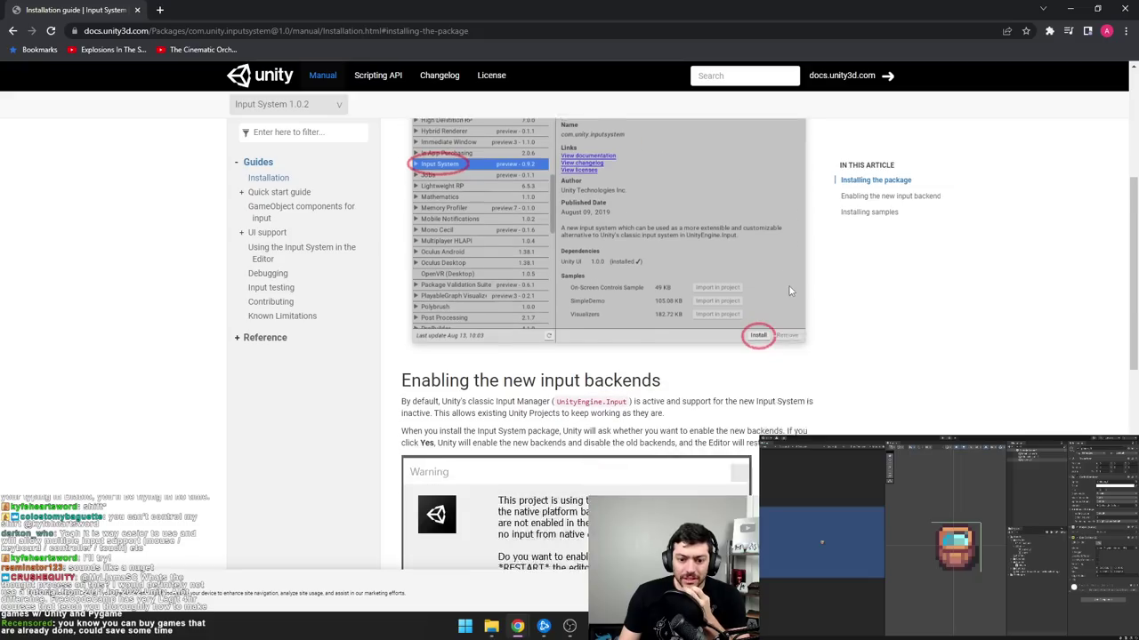
pyautogui.scroll(-2, 827, 315)
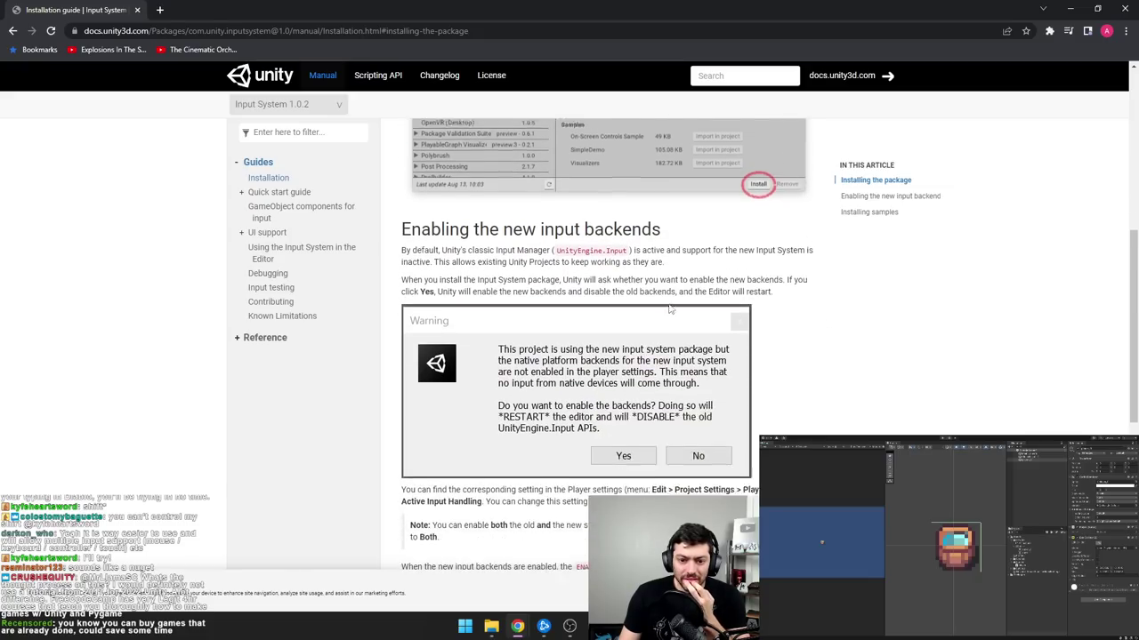
pyautogui.scroll(8, 834, 393)
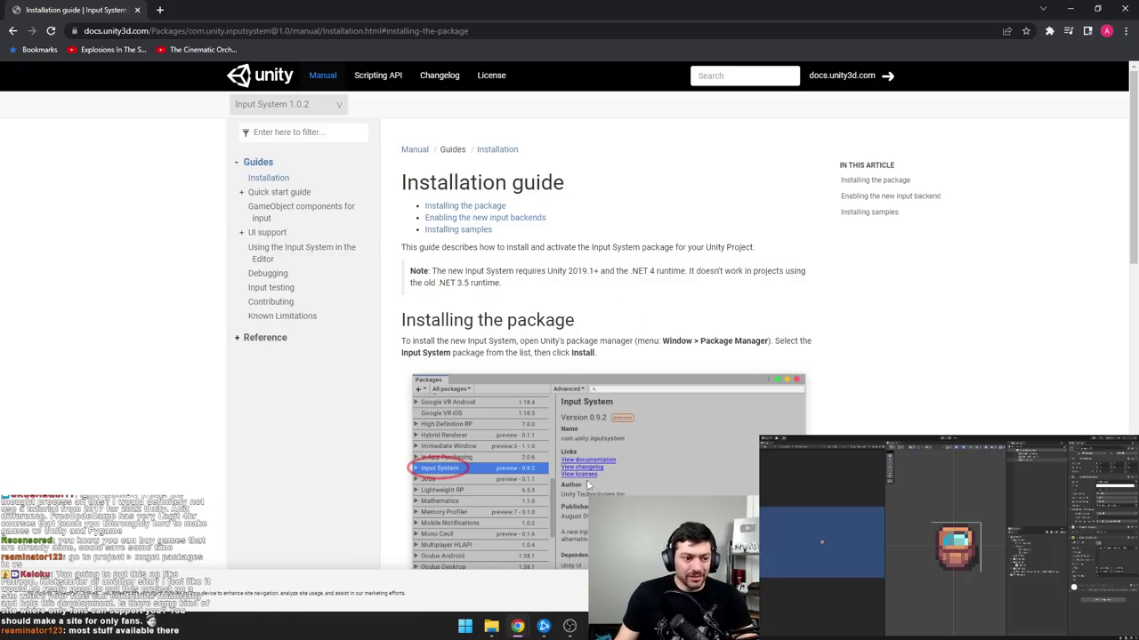
pyautogui.hotkey('alt', 'Tab')
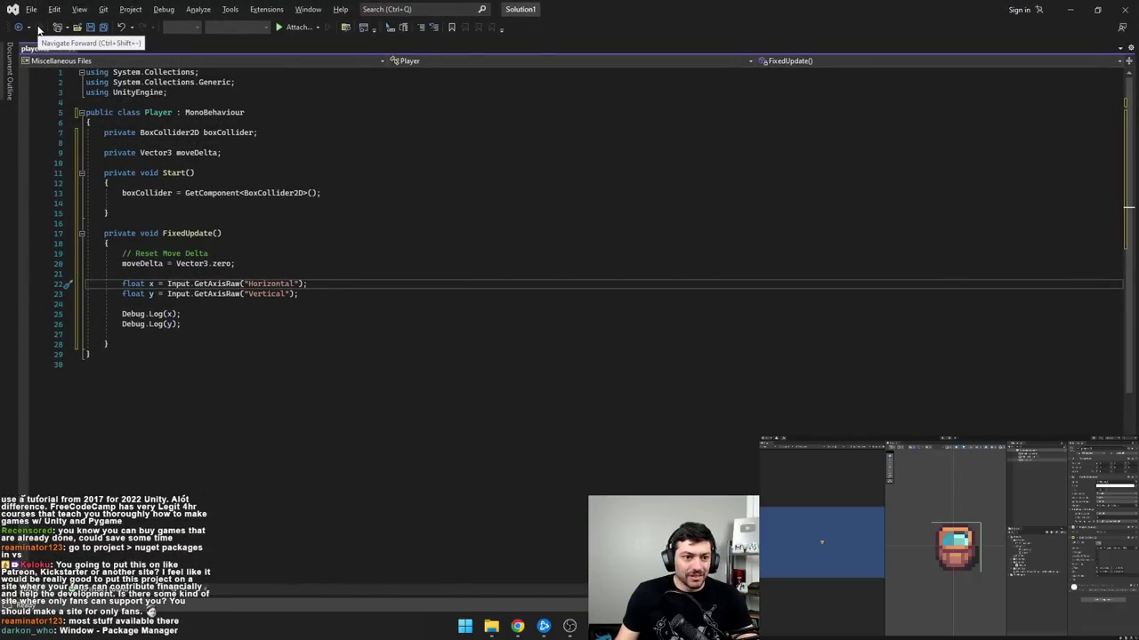
# - Save player.cs after checking the Project menu for NuGet package options
pyautogui.click(129, 9)
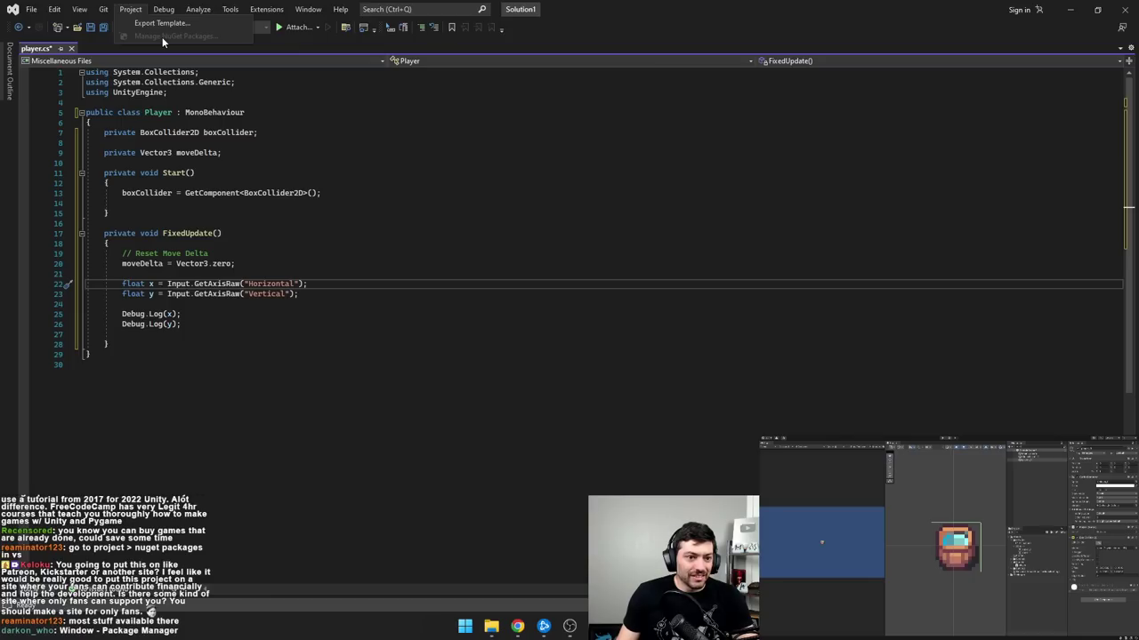
pyautogui.click(33, 10)
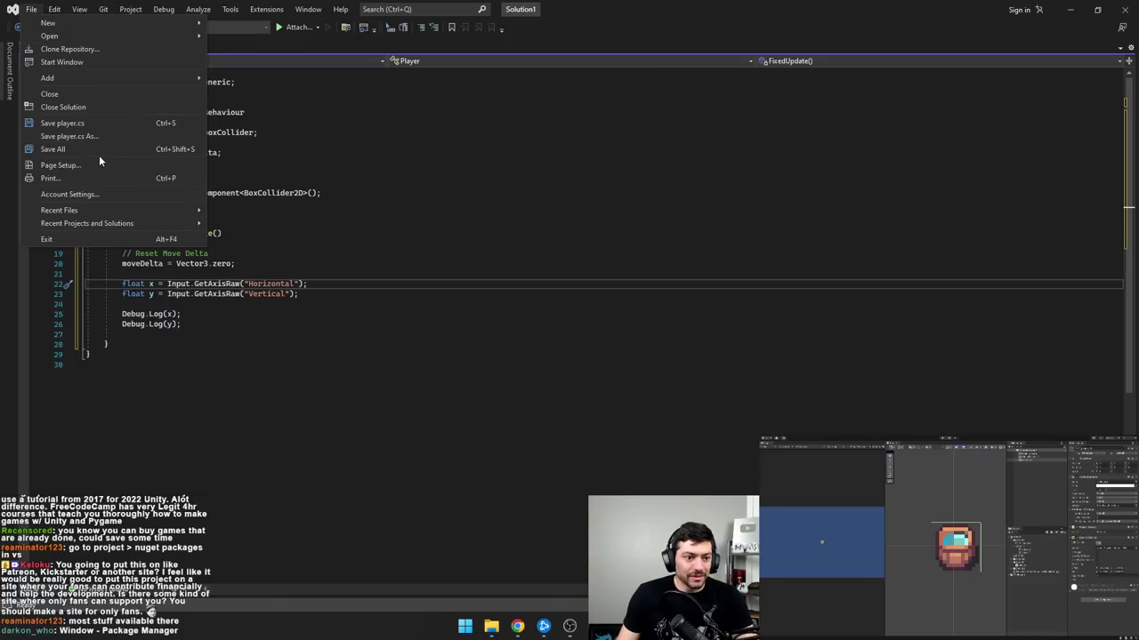
pyautogui.click(104, 122)
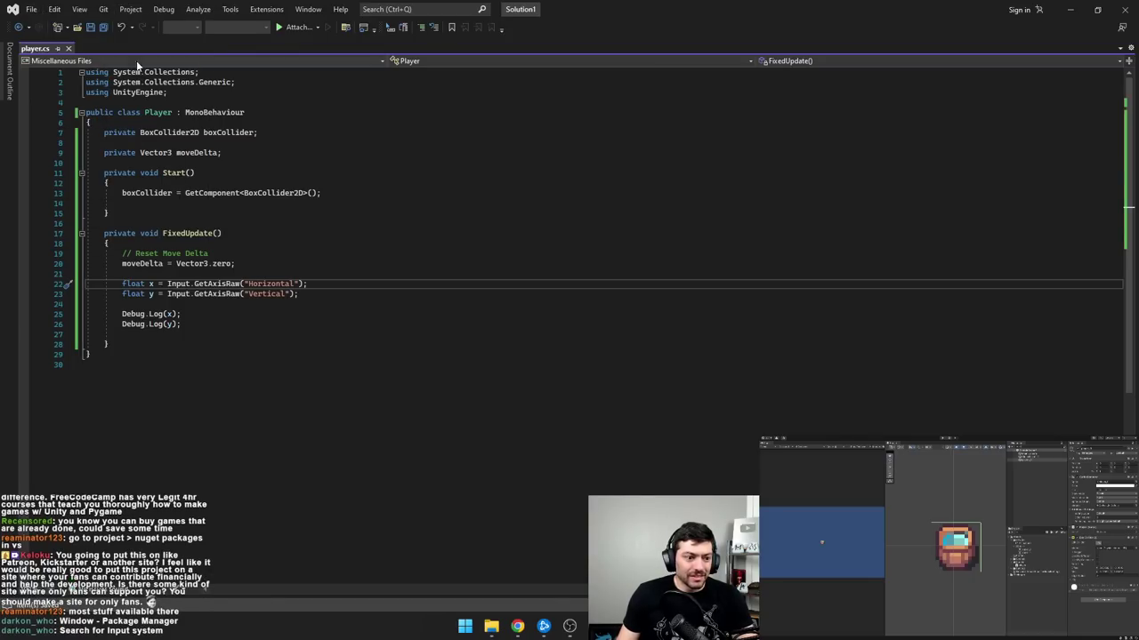
pyautogui.click(127, 12)
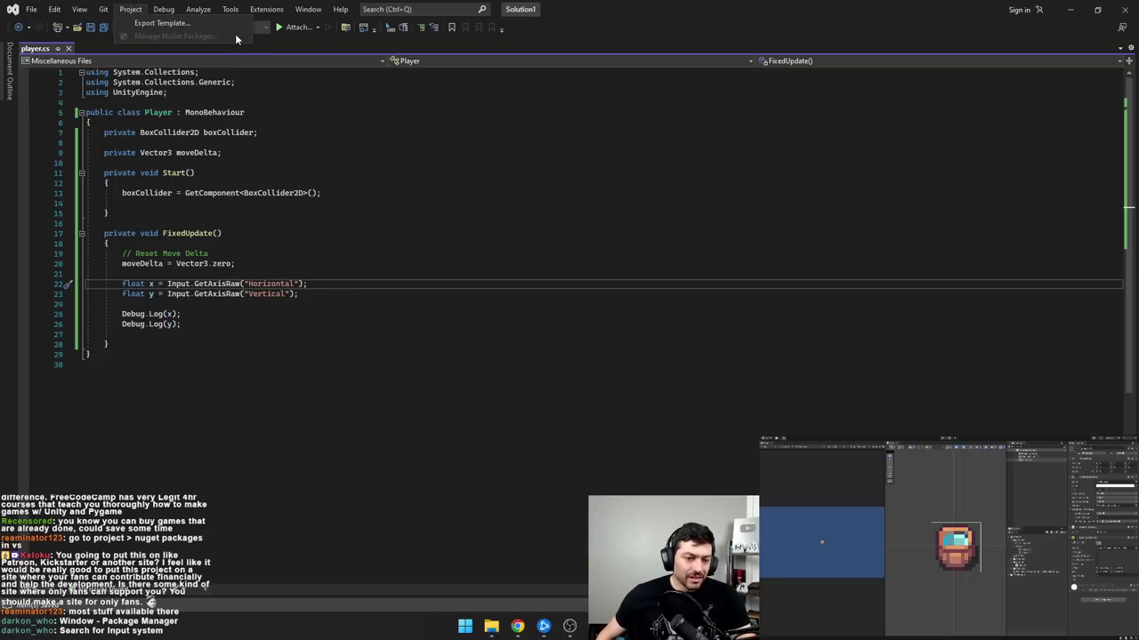
pyautogui.click(308, 9)
pyautogui.hotkey('alt', 'Tab')
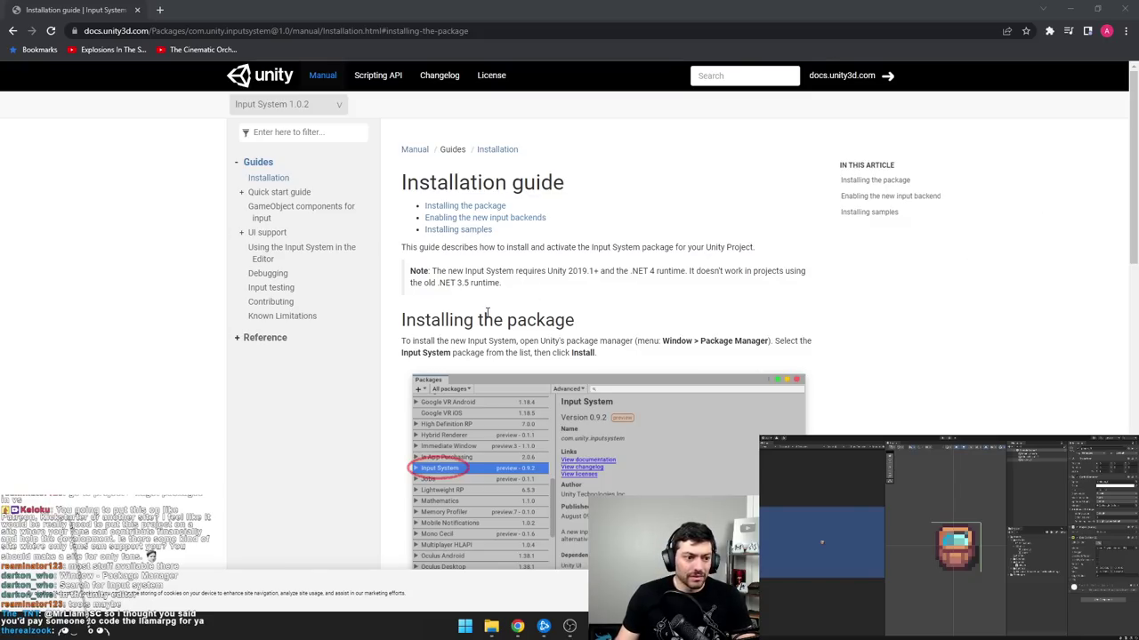
# - Close Unity's Project Settings and open Window > Package Manager
pyautogui.hotkey('alt', 'Tab')
pyautogui.hotkey('alt', 'Tab')
pyautogui.hotkey('alt', 'Tab')
pyautogui.hotkey('alt', 'Tab')
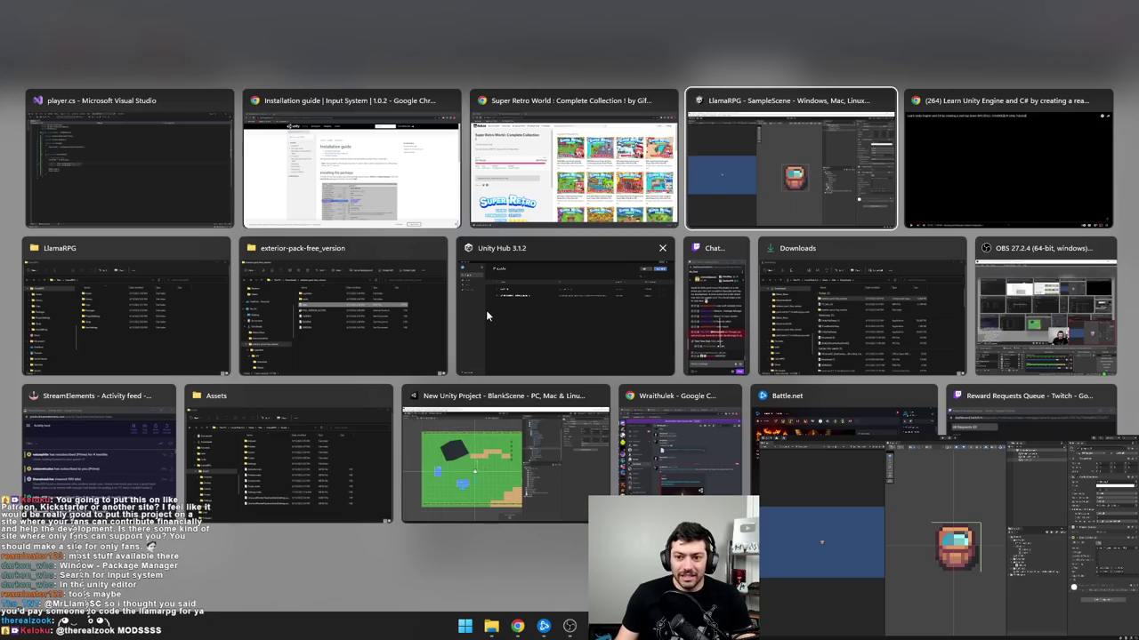
pyautogui.hotkey('alt', 'shift', 'Tab')
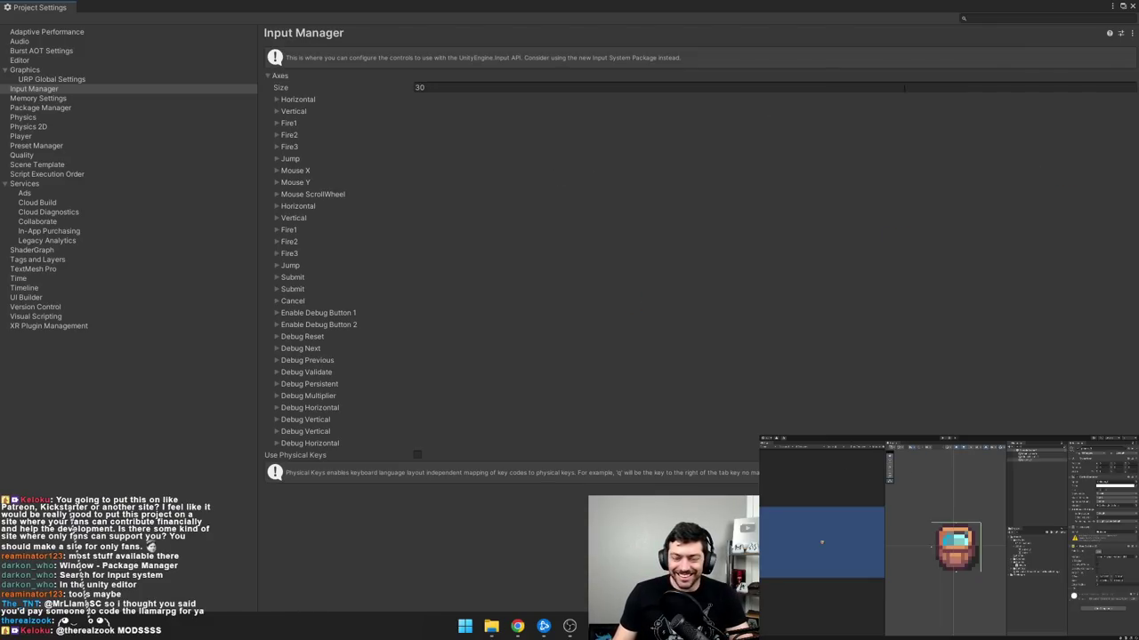
pyautogui.click(1132, 6)
pyautogui.hotkey('alt', 'Tab')
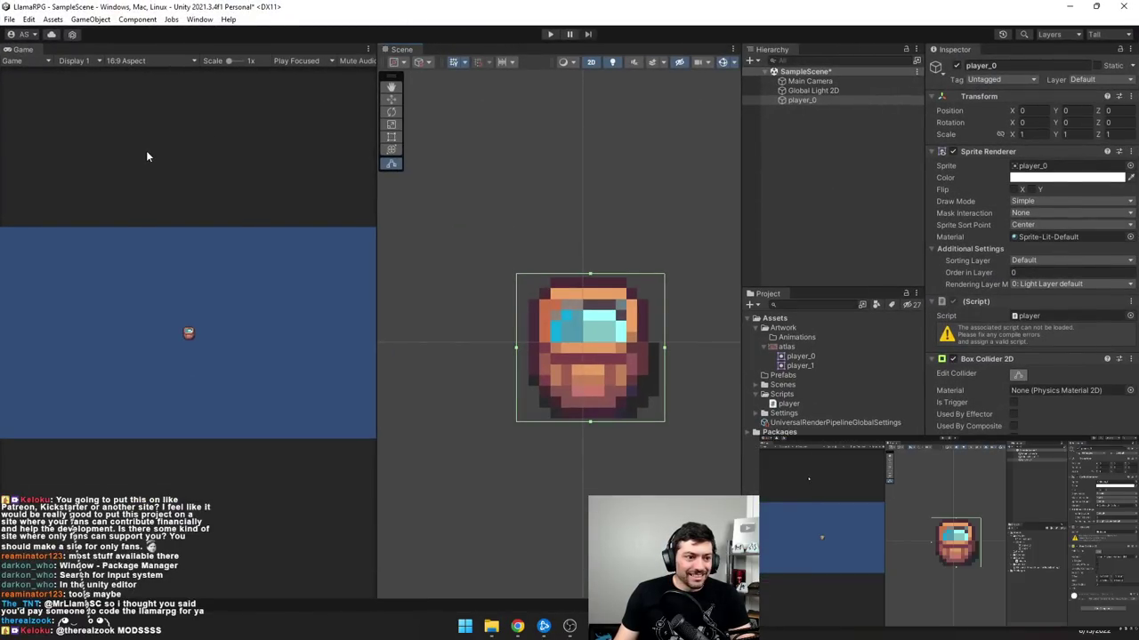
pyautogui.click(207, 21)
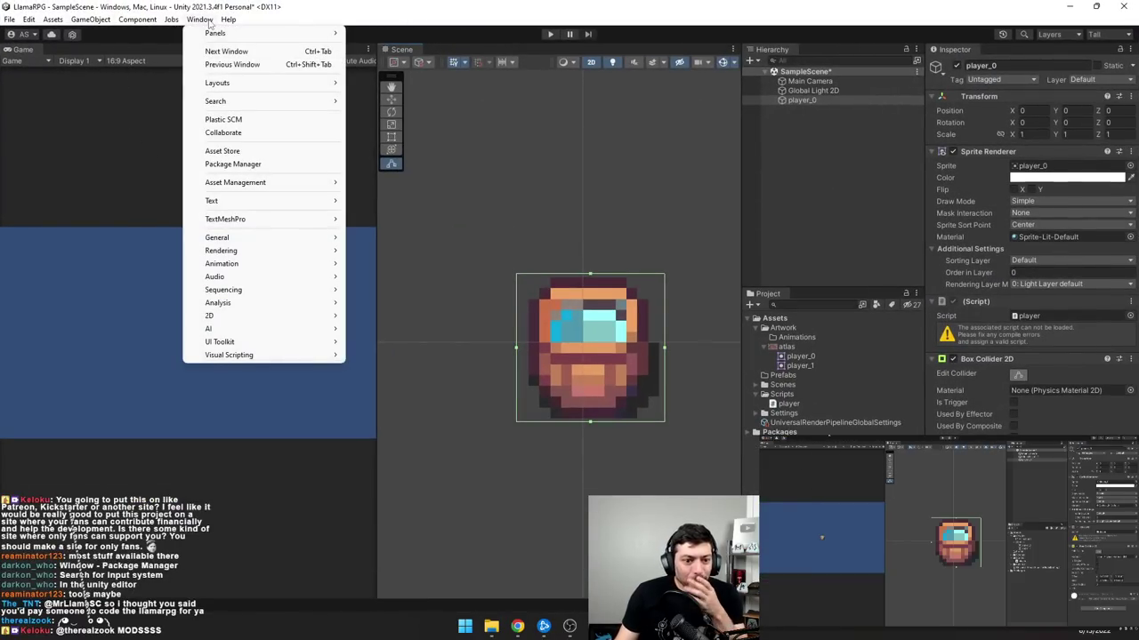
pyautogui.click(235, 165)
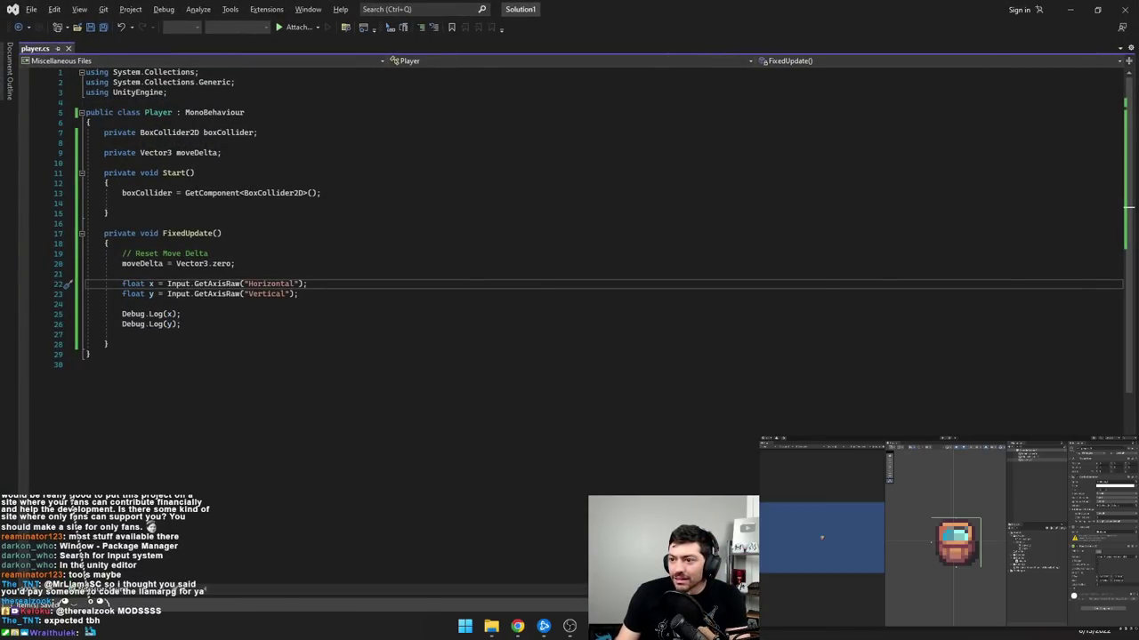
# - Browse the Unity UI, Timeline and 2D feature package details
pyautogui.hotkey('alt', 'Tab')
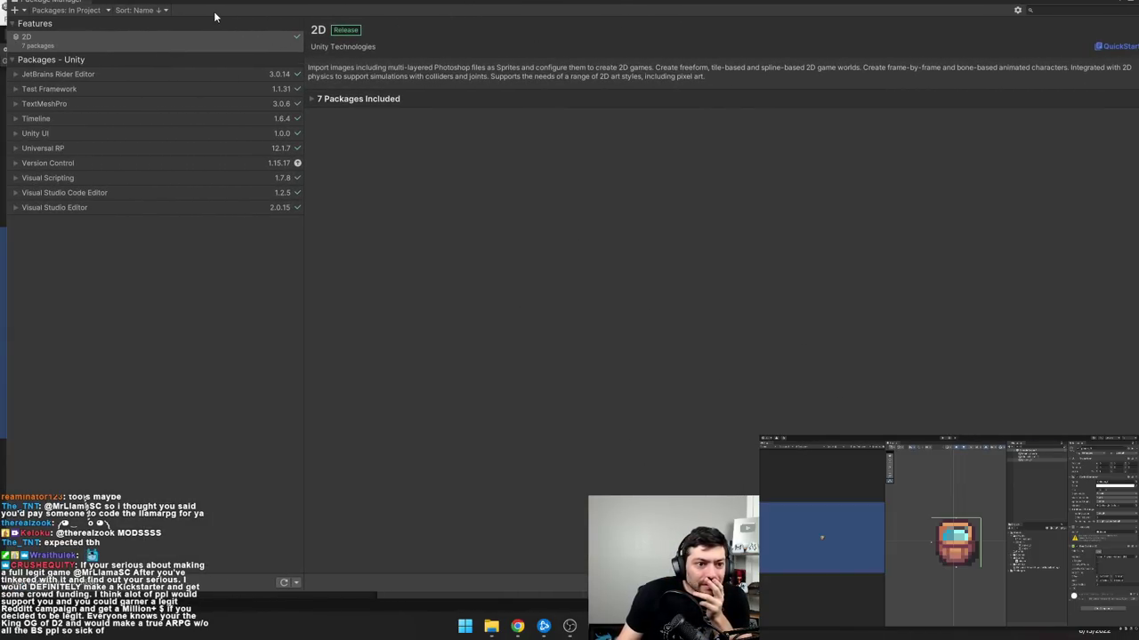
pyautogui.click(16, 135)
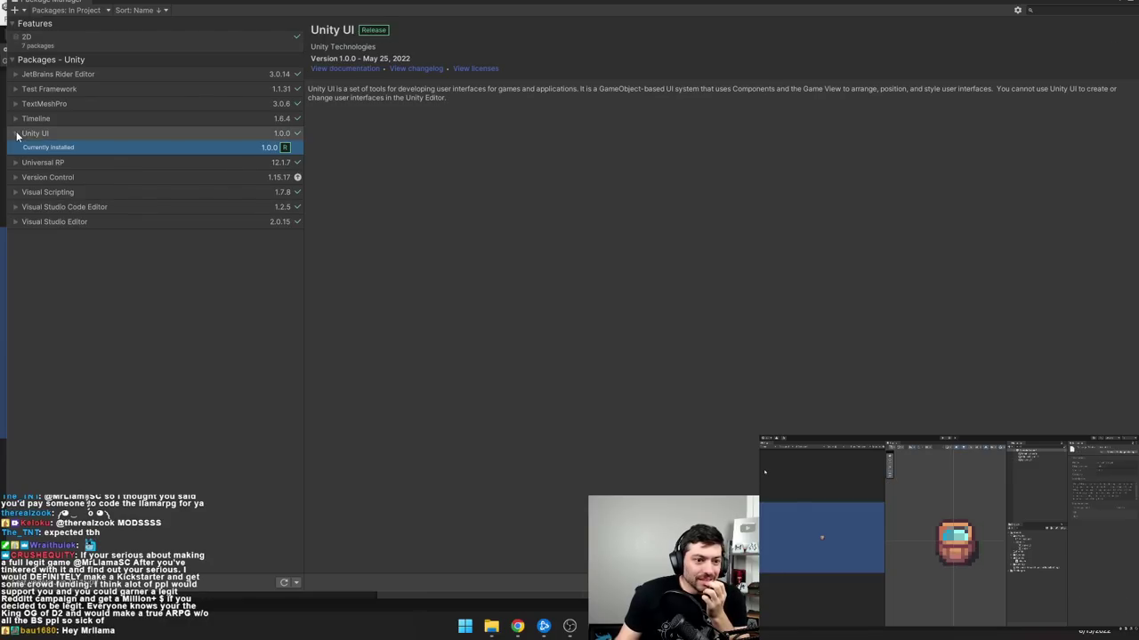
pyautogui.click(15, 119)
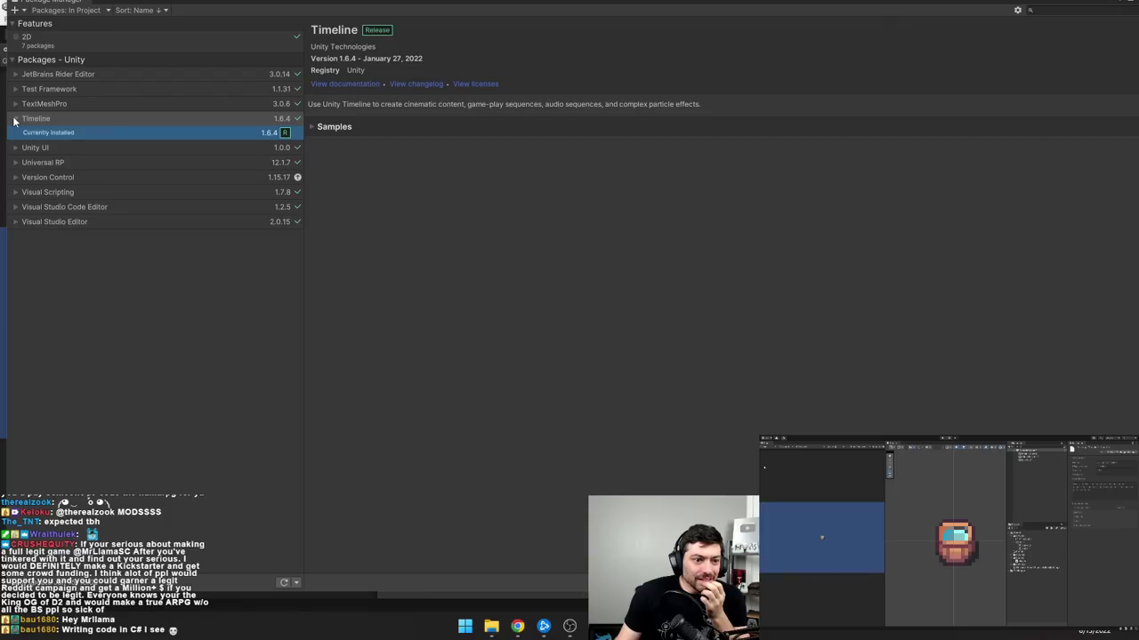
pyautogui.click(14, 119)
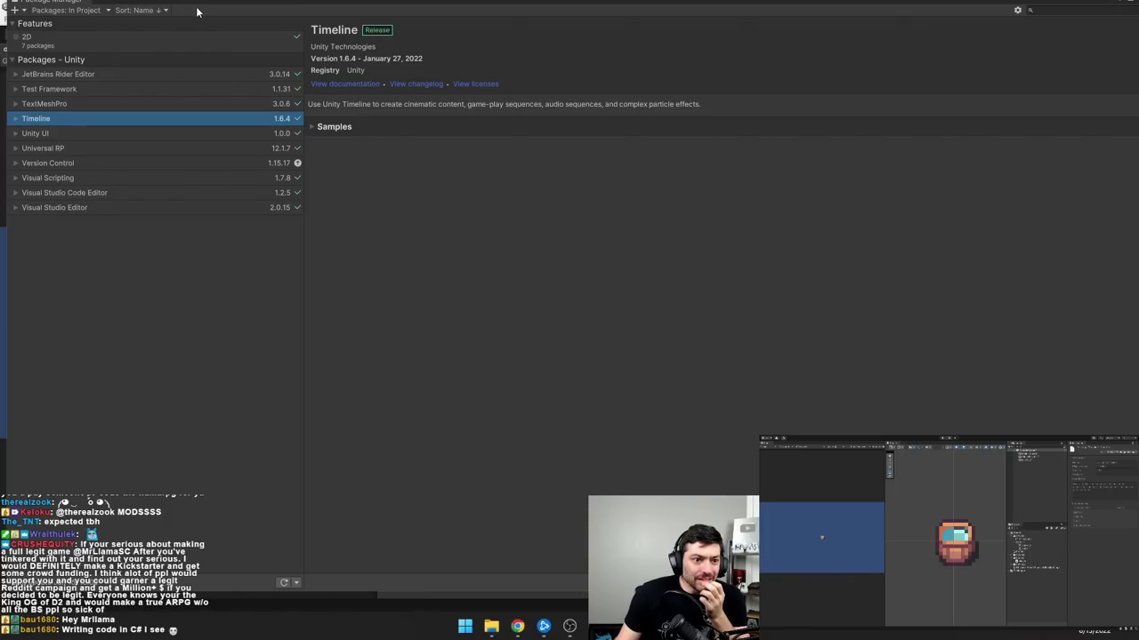
pyautogui.click(59, 45)
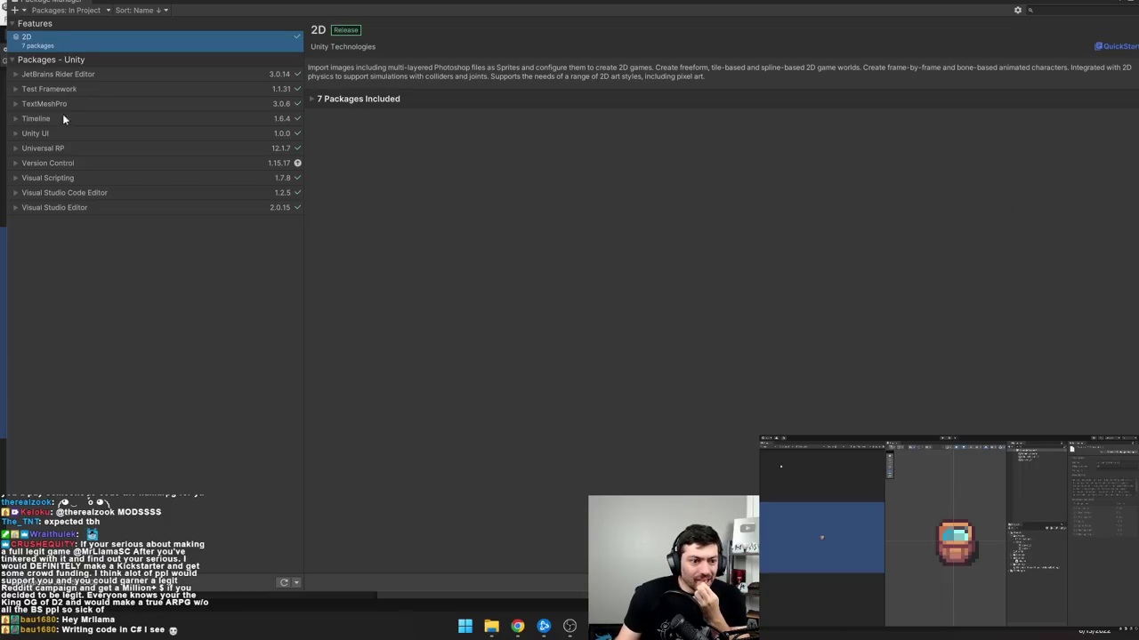
pyautogui.click(13, 60)
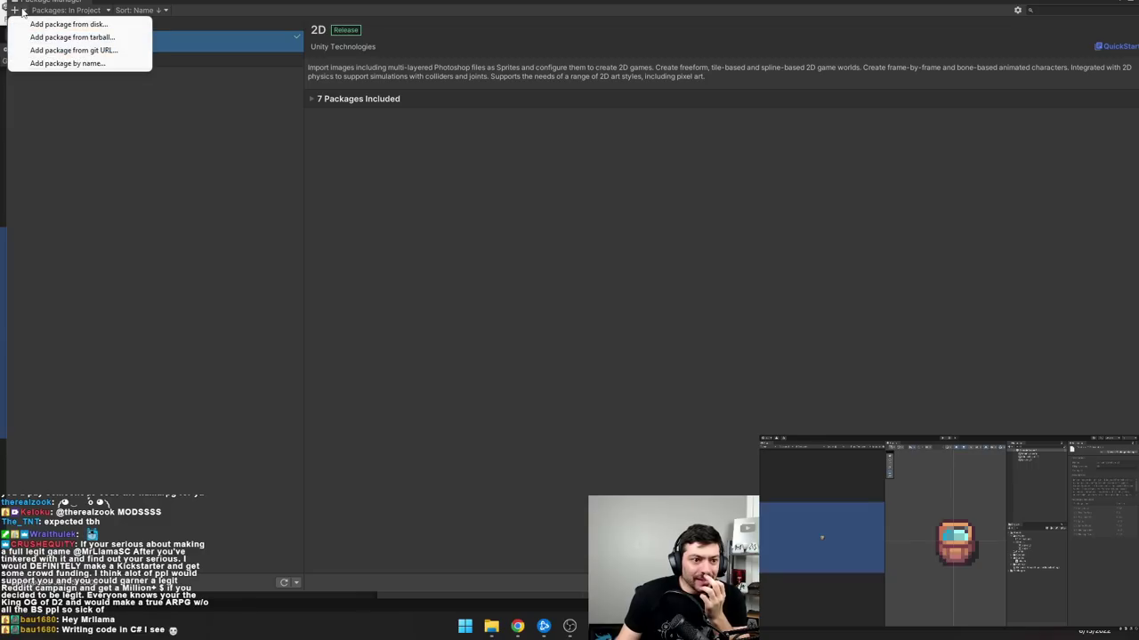
# - Try adding a package by name, dismiss the popup and nudge the window up
pyautogui.click(67, 63)
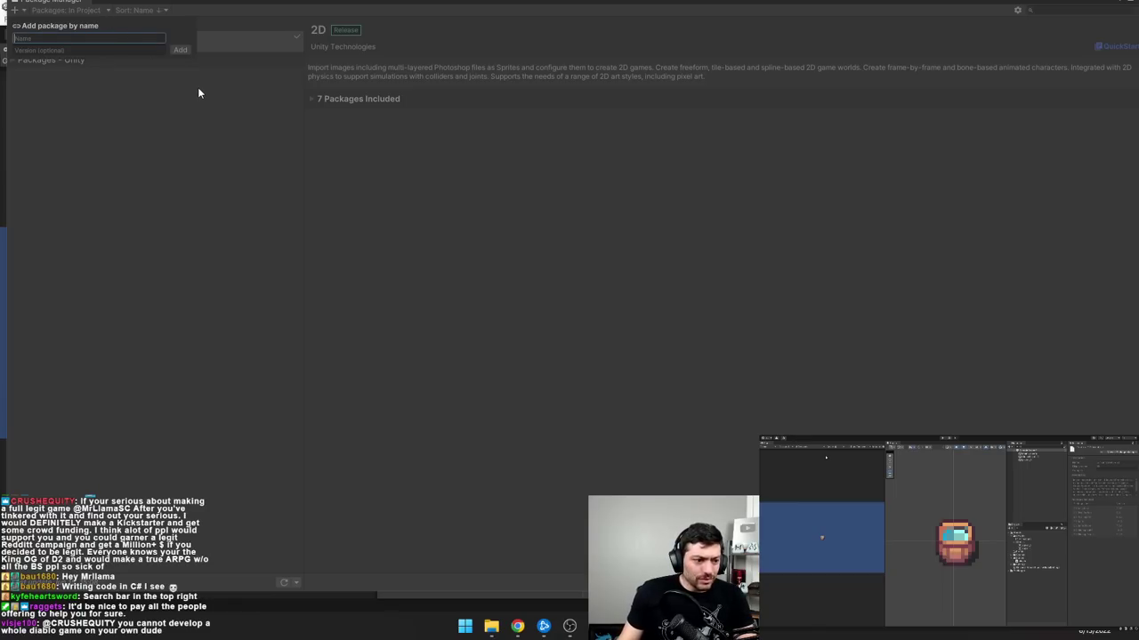
pyautogui.hotkey('alt', 'Tab')
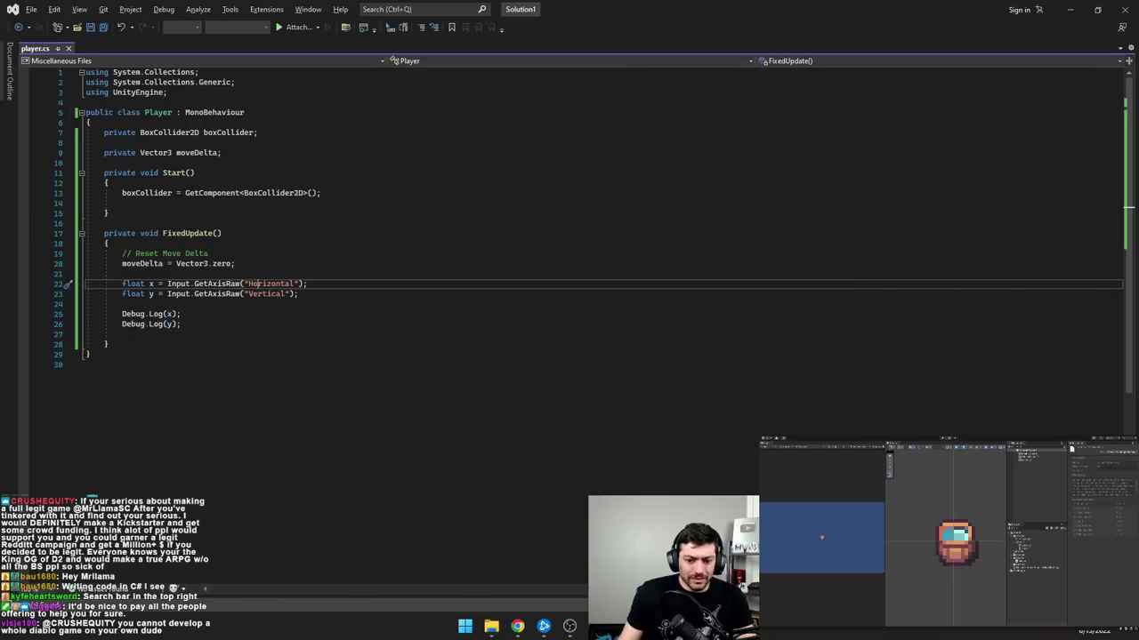
pyautogui.hotkey('alt', 'Tab')
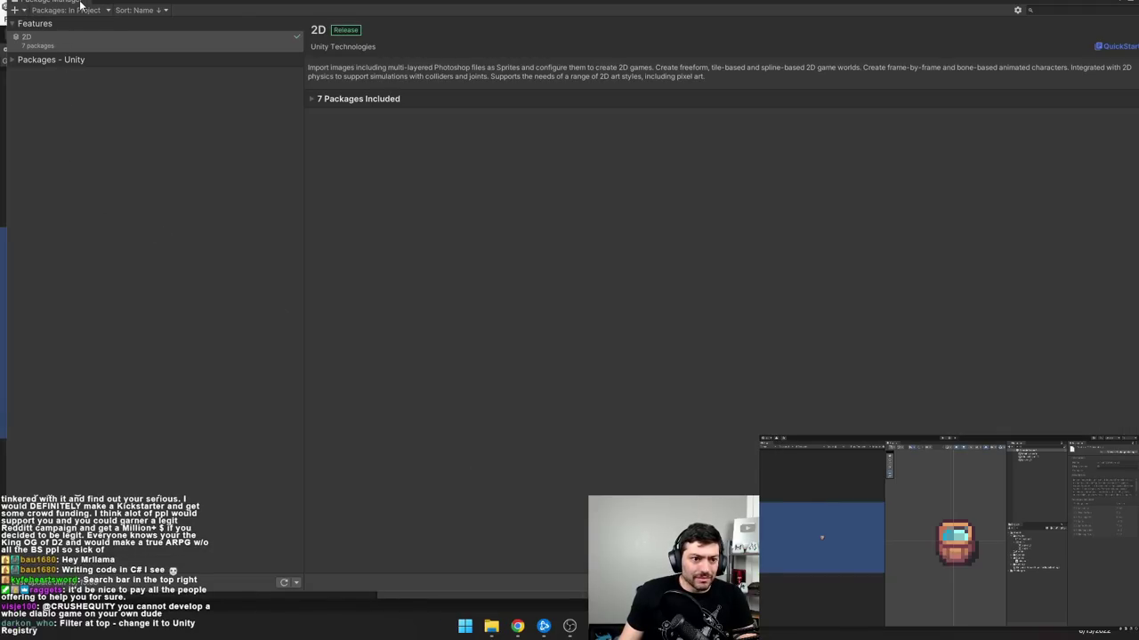
pyautogui.click(85, 10)
pyautogui.click(85, 31)
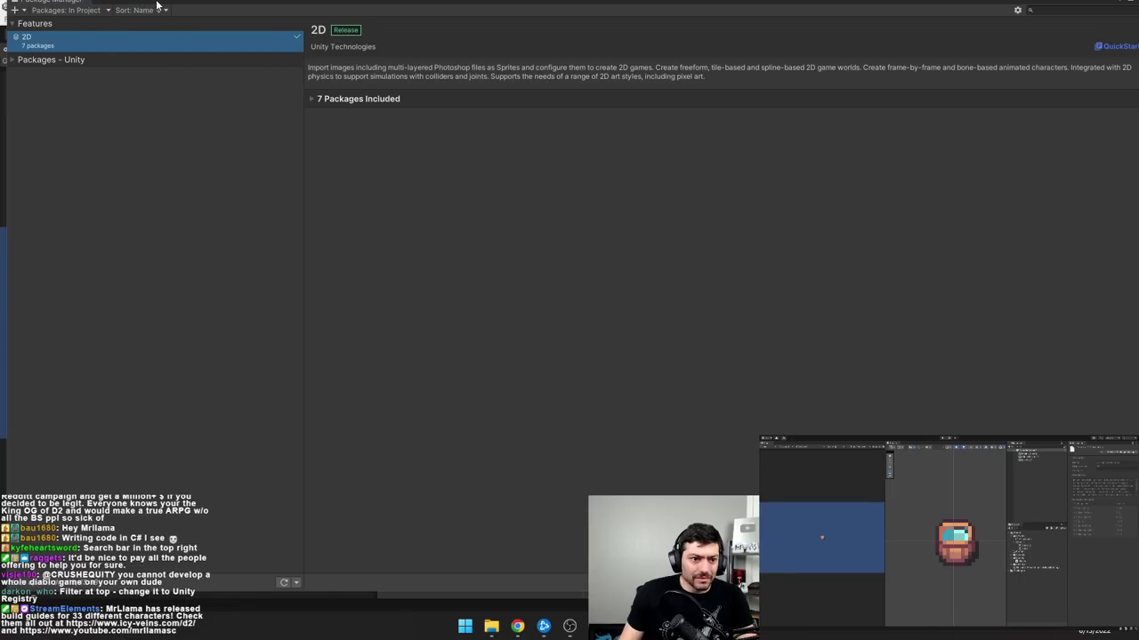
pyautogui.moveTo(151, 35); pyautogui.dragTo(153, 20)
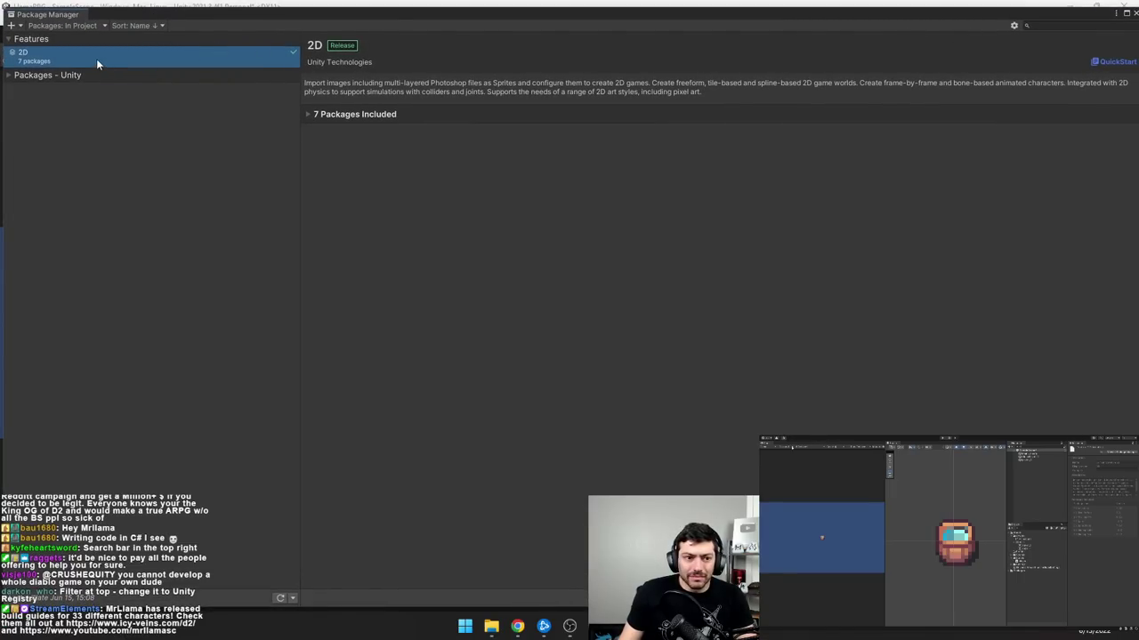
# - List Unity Registry packages, select Input System and show its versions, including 1.3.0
pyautogui.click(10, 77)
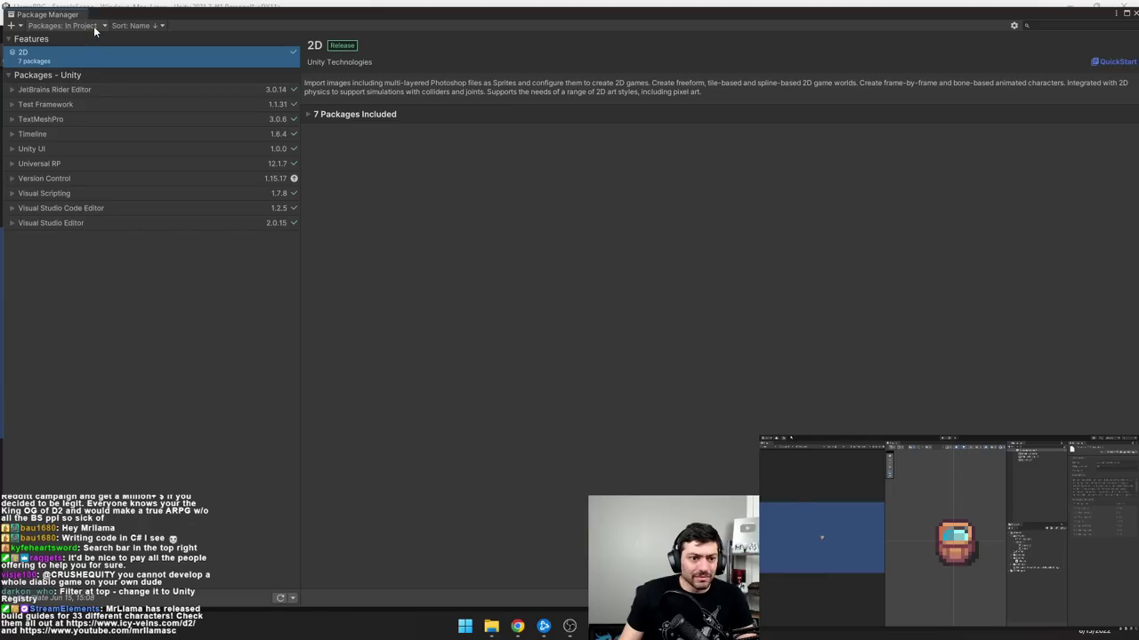
pyautogui.click(99, 27)
pyautogui.click(88, 41)
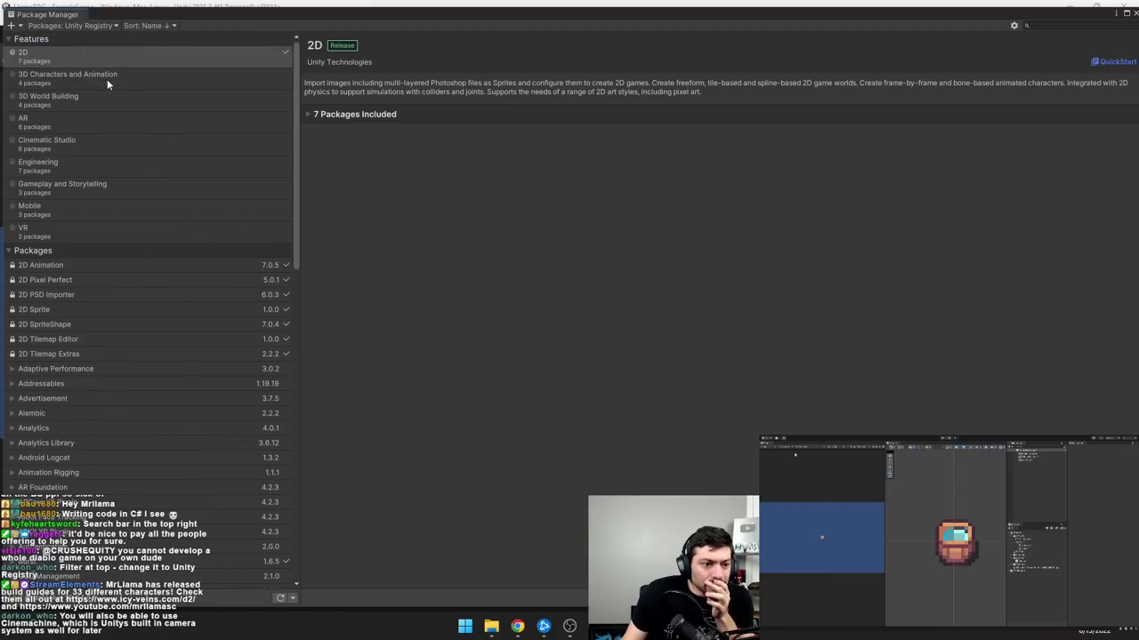
pyautogui.scroll(-3, 151, 177)
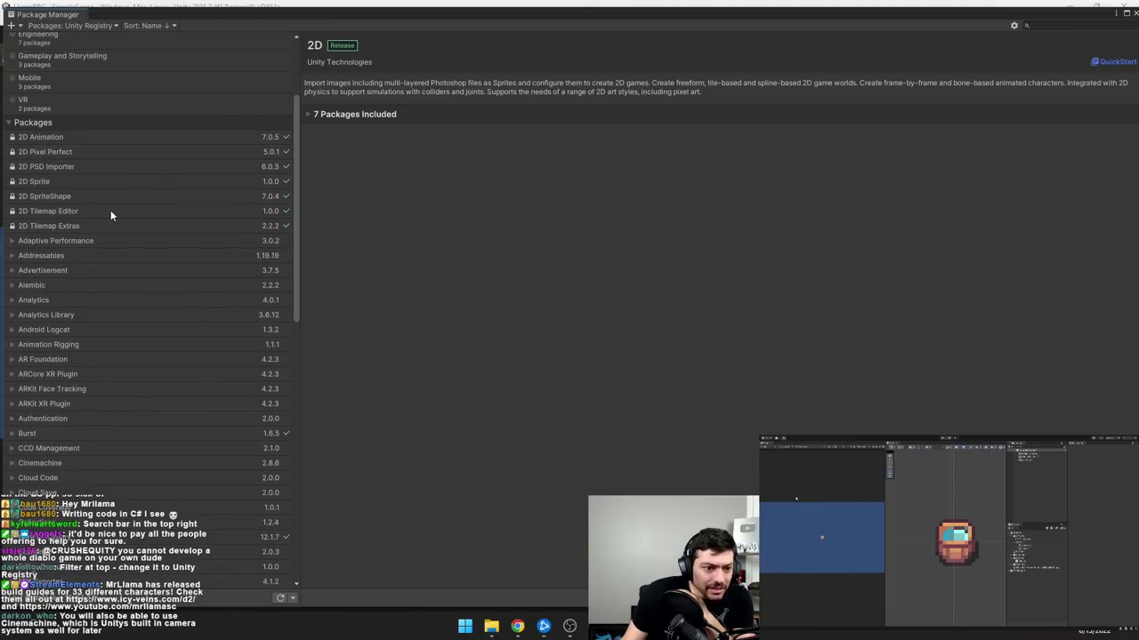
pyautogui.scroll(-20, 136, 210)
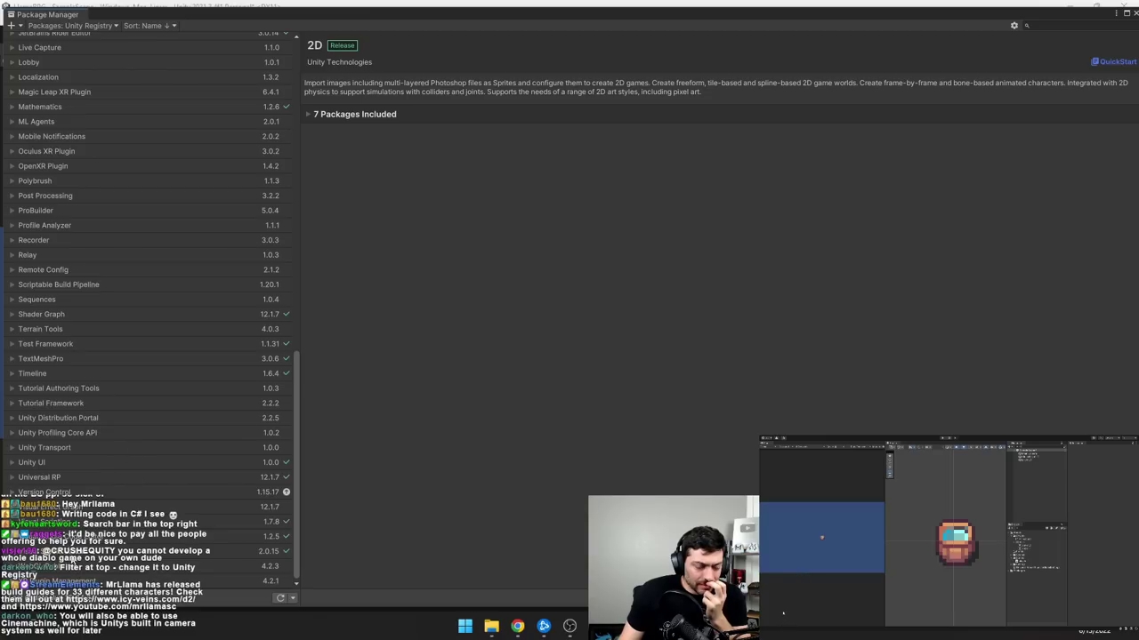
pyautogui.click(73, 551)
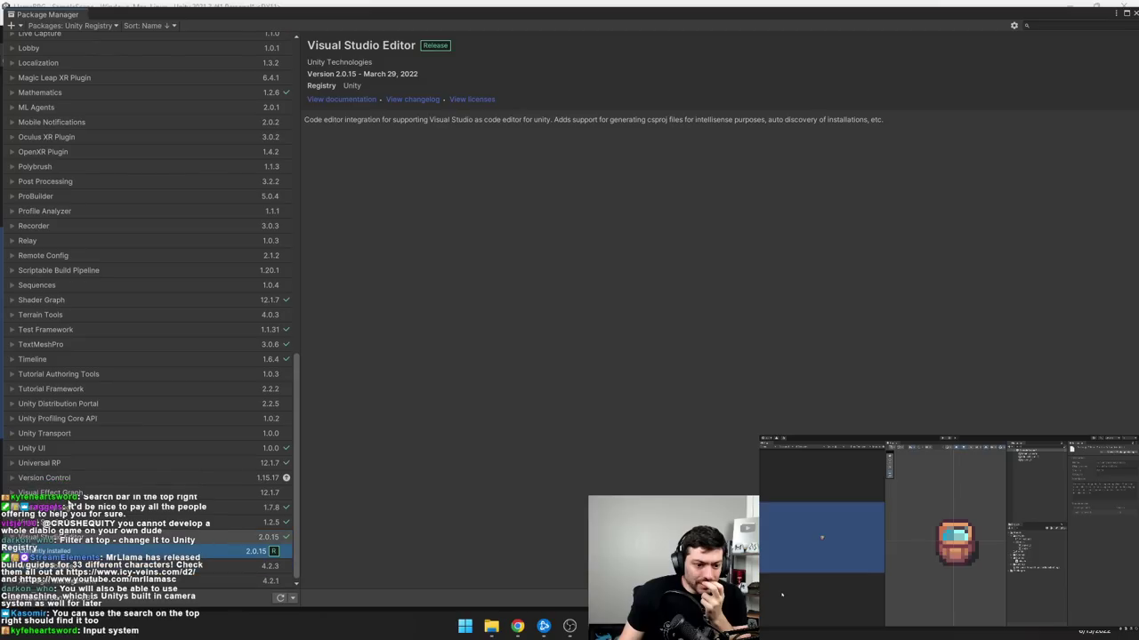
pyautogui.scroll(3, 77, 534)
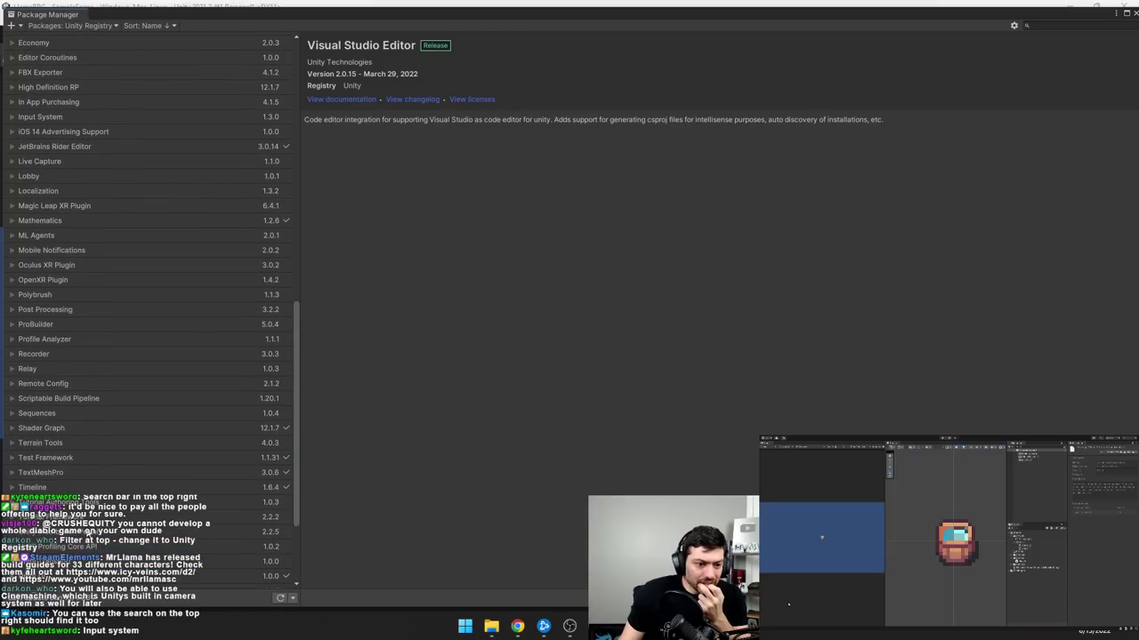
pyautogui.scroll(1, 69, 233)
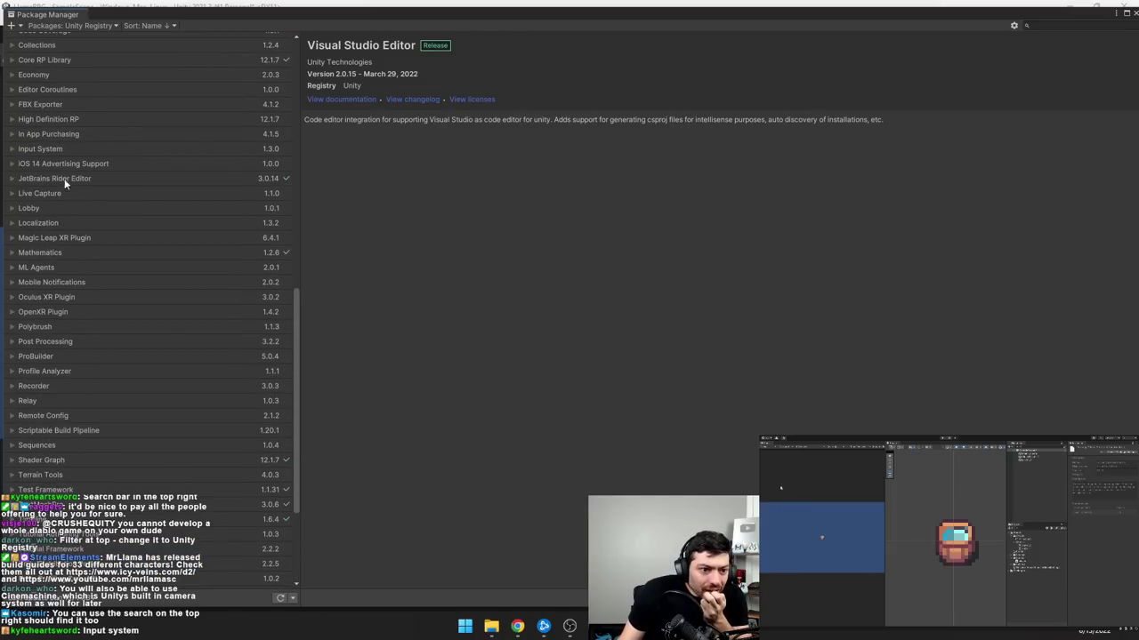
pyautogui.click(44, 148)
pyautogui.click(16, 150)
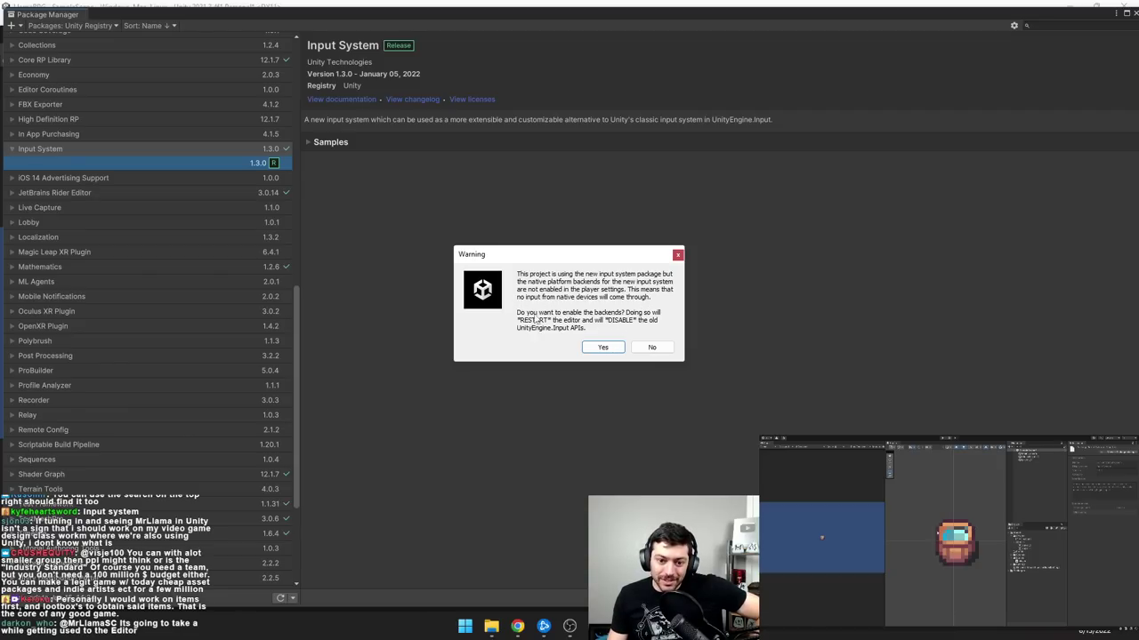
# - Enable the new input backends and save the modified SampleScene so Unity restarts
pyautogui.click(601, 347)
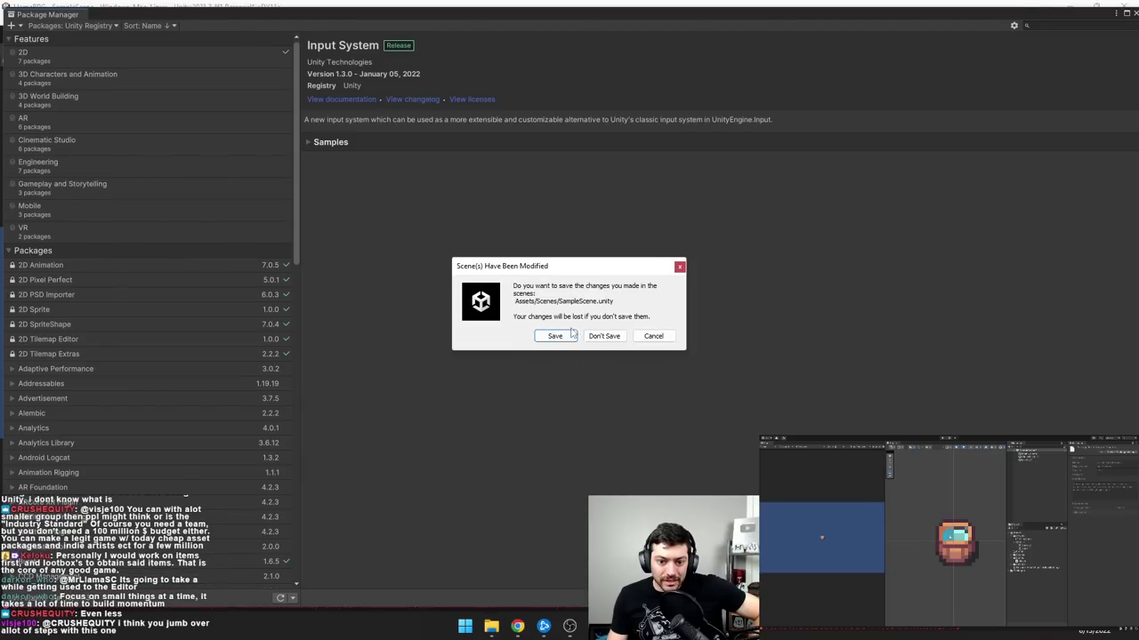
pyautogui.click(566, 336)
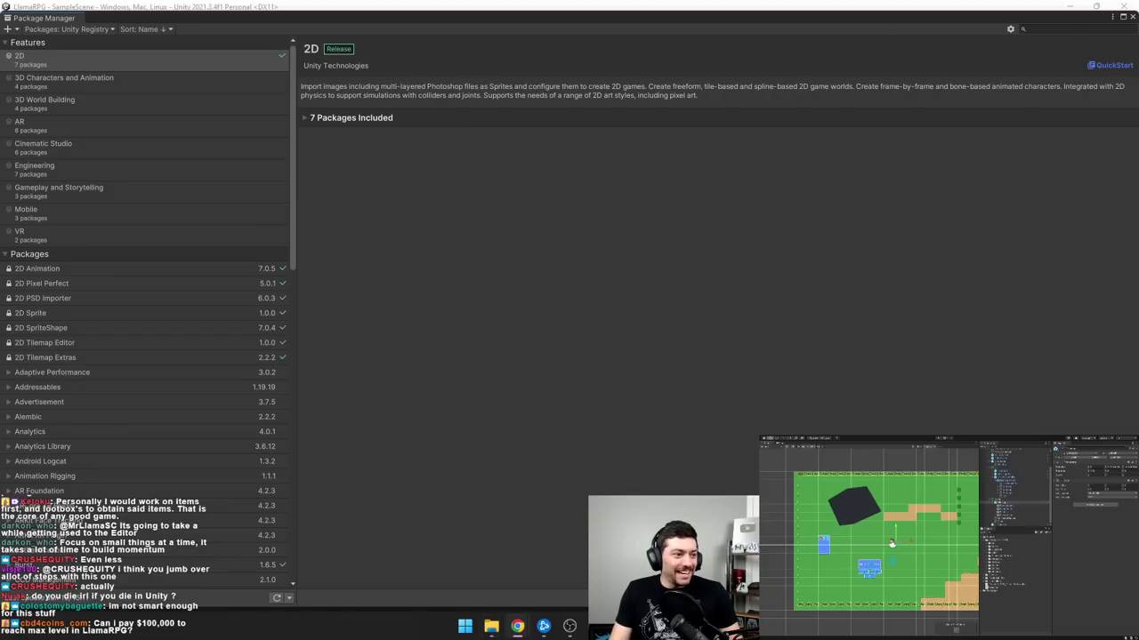
# - Bring the browser showing Llama_Concept_01.png in front of the Unity editor
pyautogui.click(516, 626)
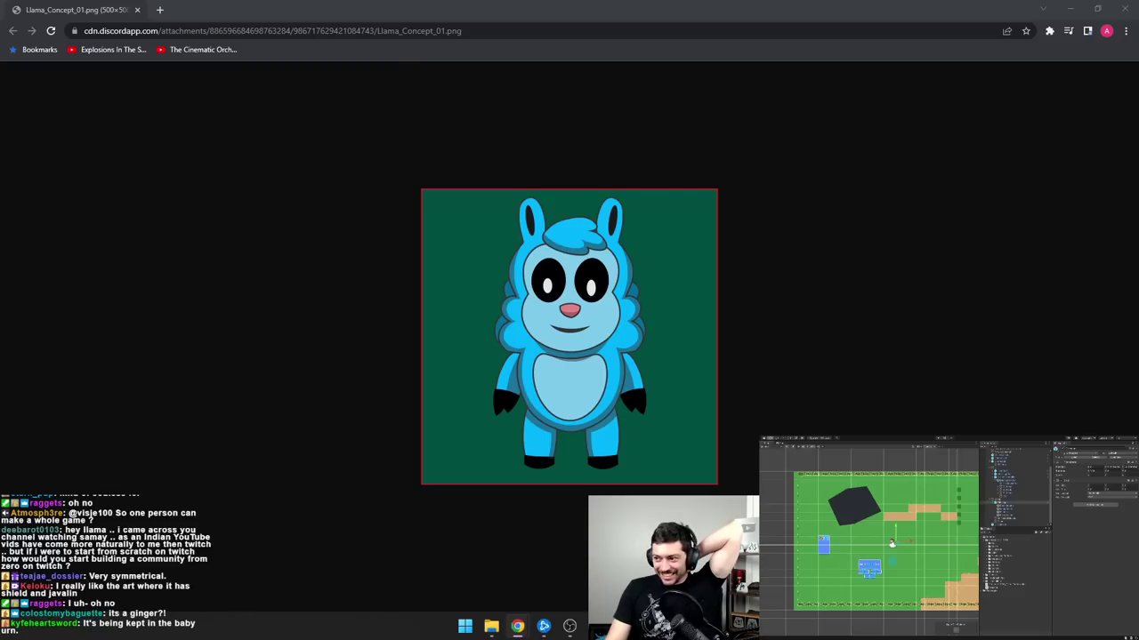
# - Open the Displate 'Cartoon Llama' poster page from the cartoon llama image results
pyautogui.hotkey('alt', 'Tab')
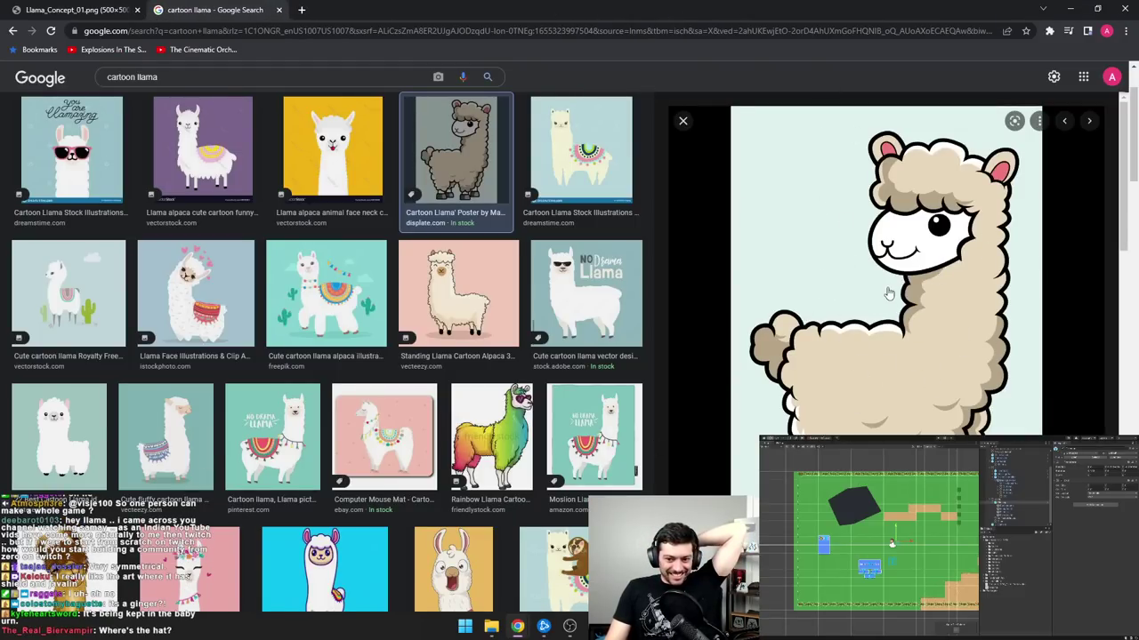
pyautogui.click(761, 345)
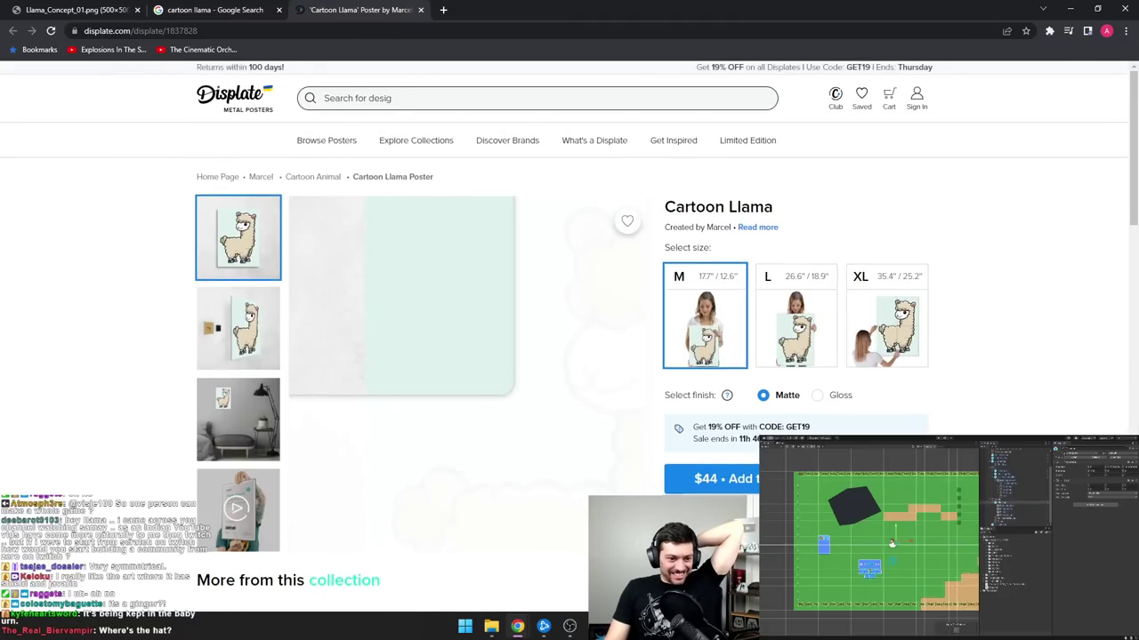
pyautogui.scroll(-2, 760, 345)
pyautogui.scroll(2, 1003, 381)
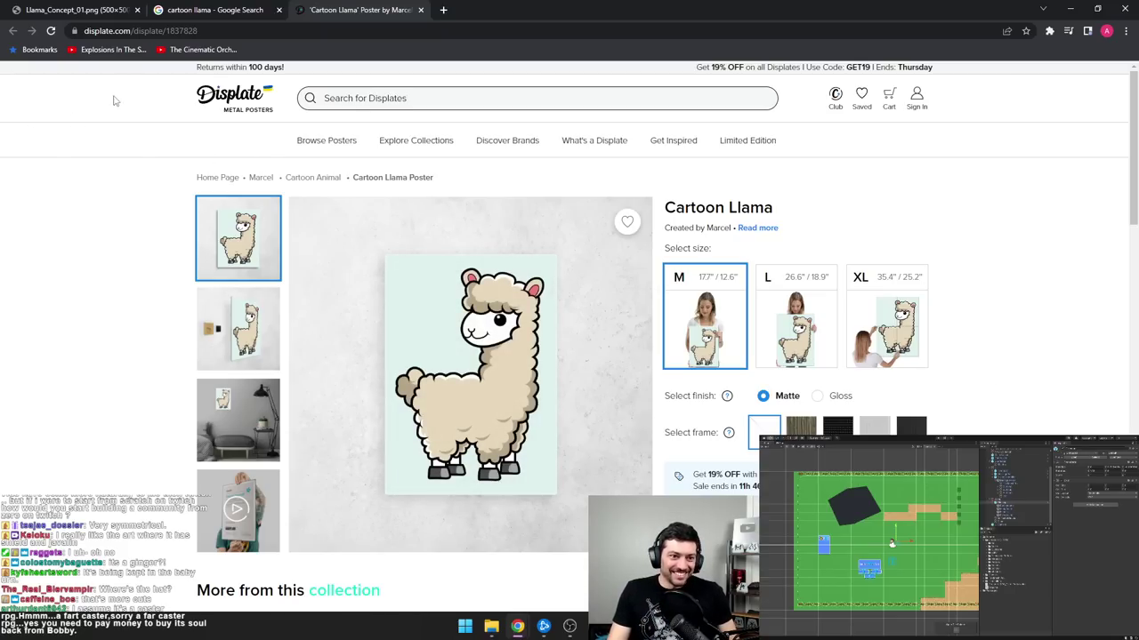
# - Compare the tabs and view the full Cartoon Llama poster image
pyautogui.click(214, 10)
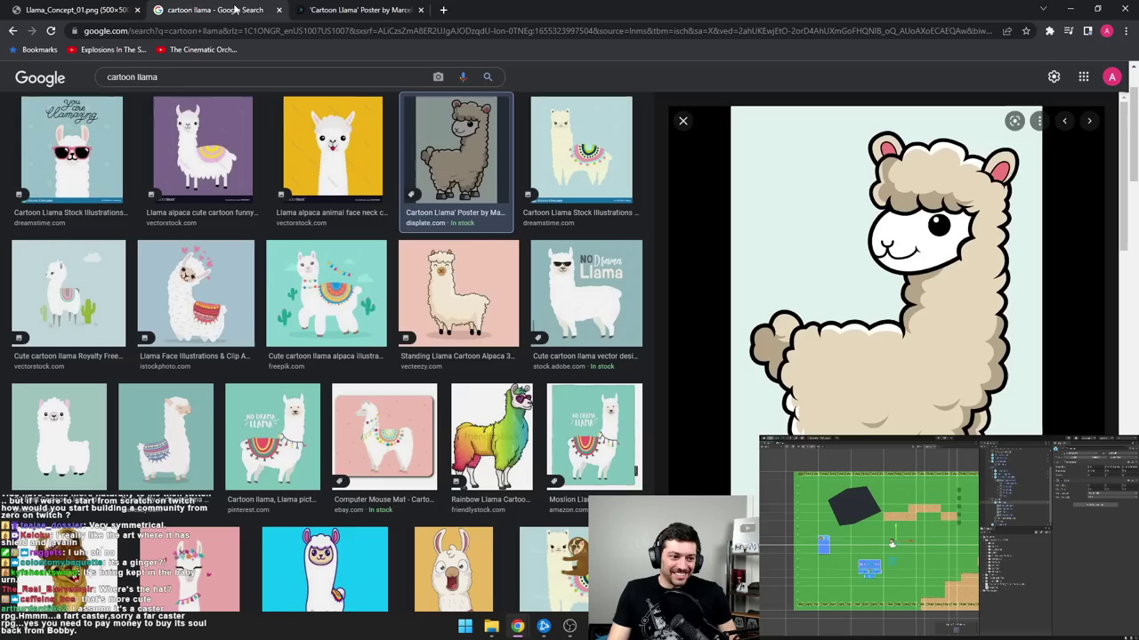
pyautogui.click(86, 9)
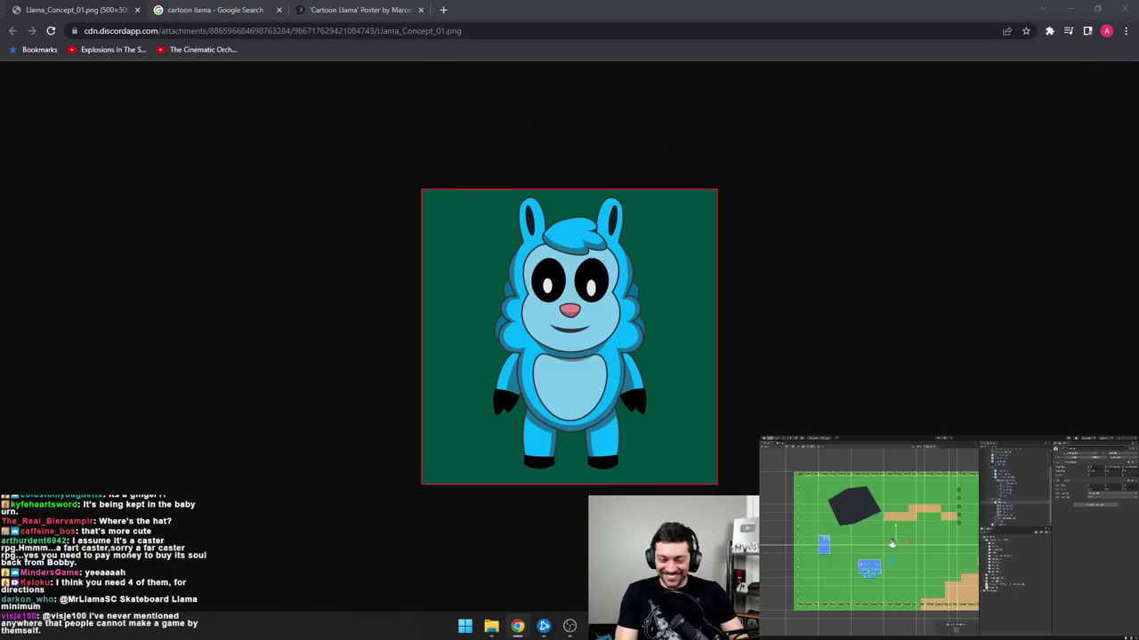
pyautogui.click(373, 9)
pyautogui.click(214, 31)
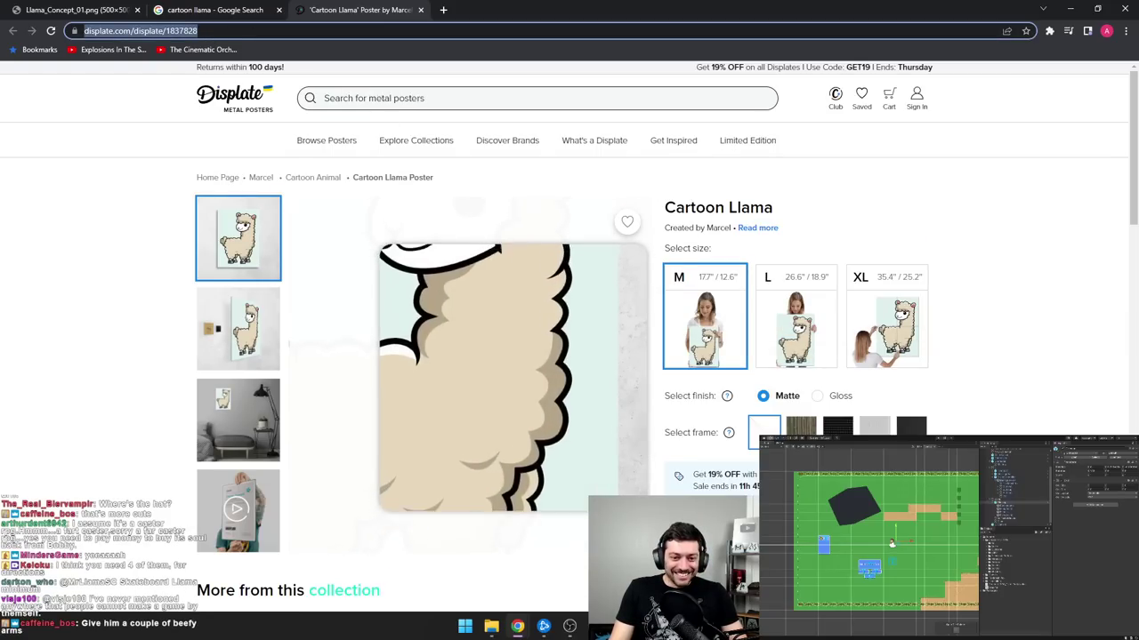
pyautogui.click(248, 251)
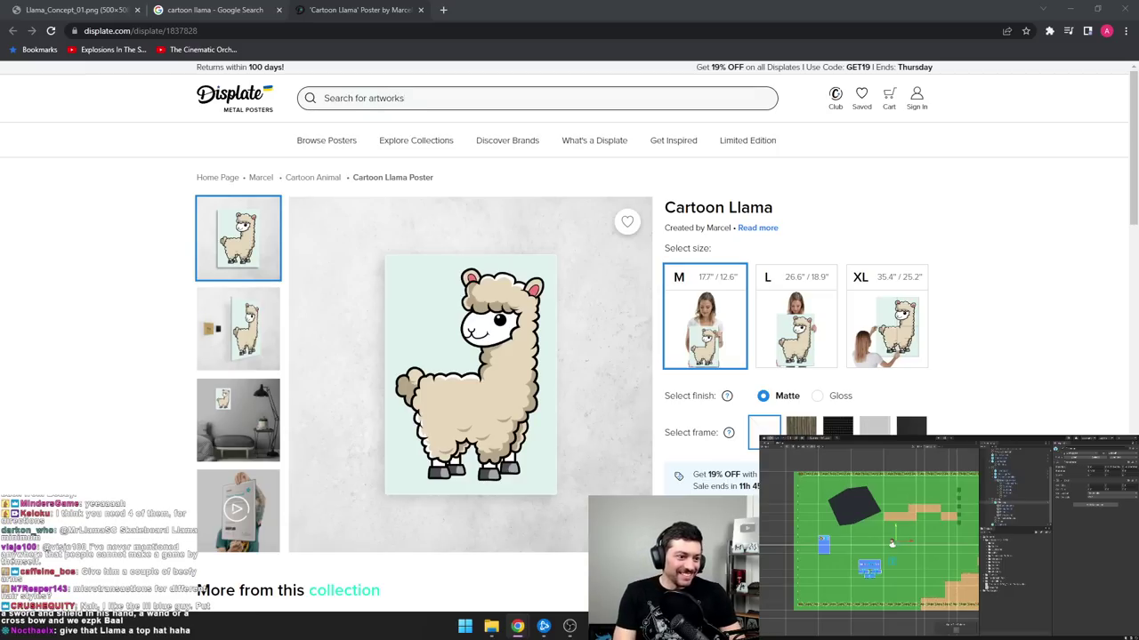
pyautogui.hotkey('ctrl', '1')
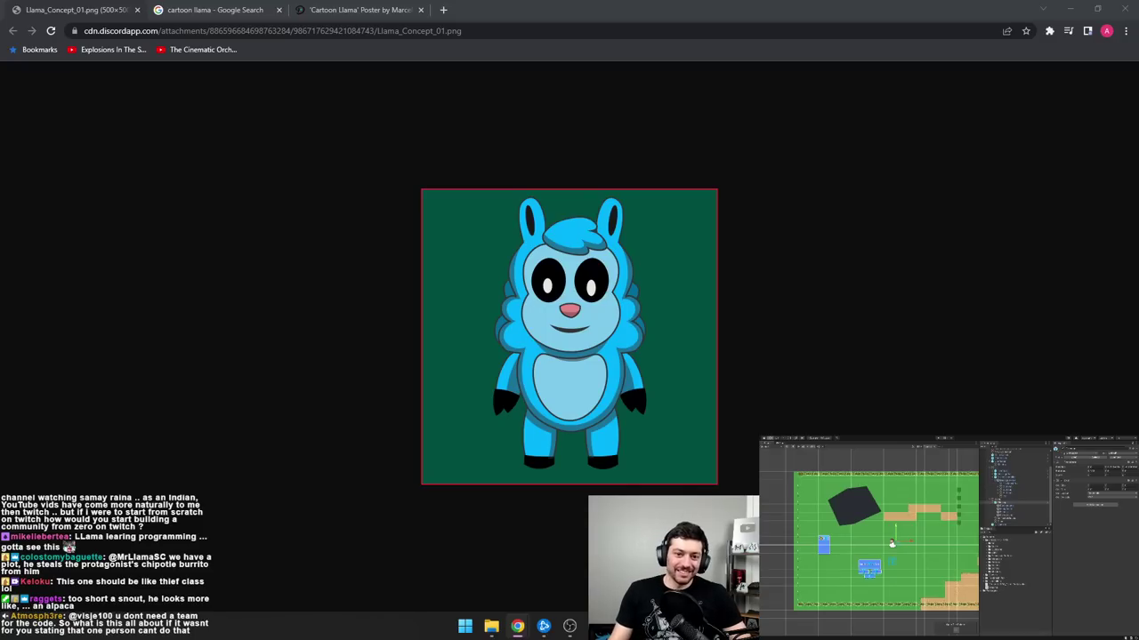
pyautogui.click(381, 11)
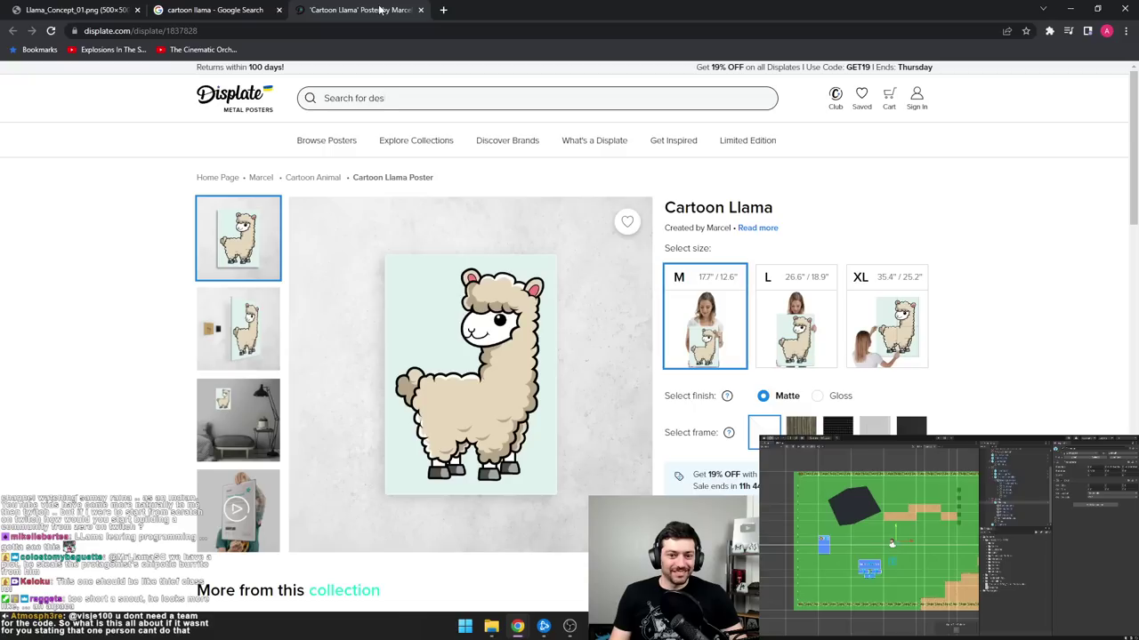
pyautogui.click(98, 10)
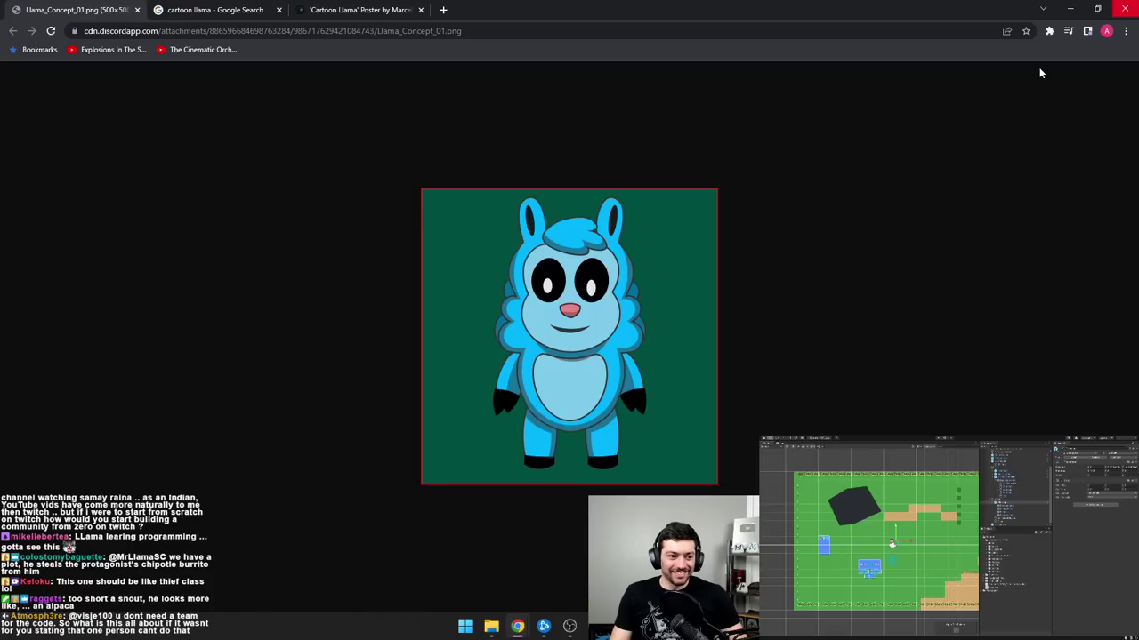
pyautogui.rightClick(571, 329)
pyautogui.click(637, 369)
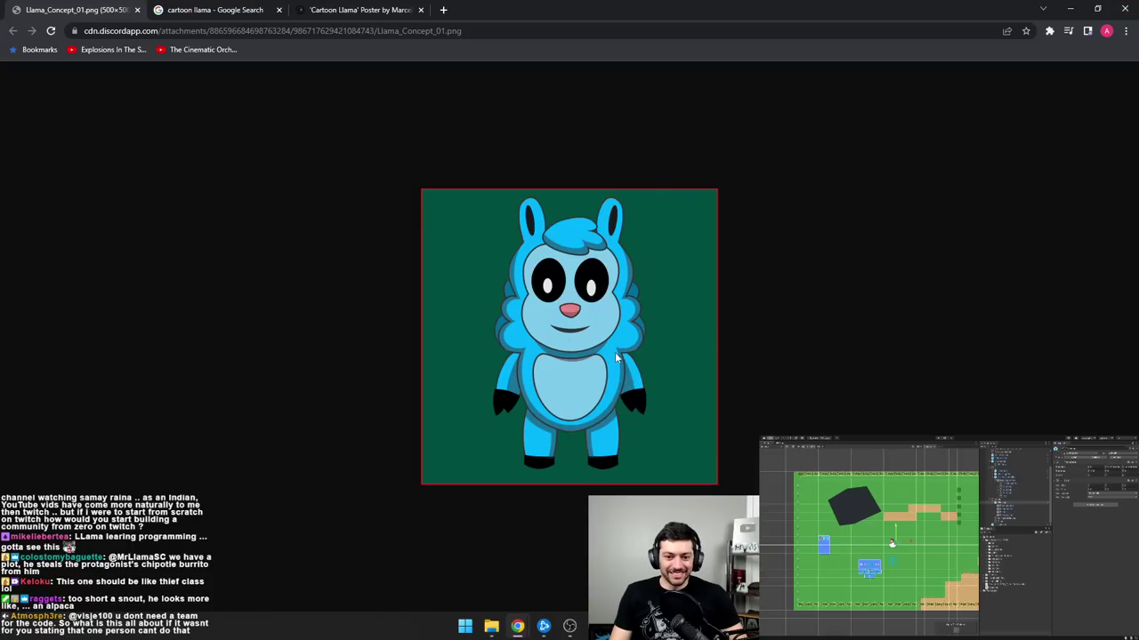
pyautogui.rightClick(700, 287)
# - Save the blue llama concept image as Llama_Concept_01.png in Downloads
pyautogui.click(727, 308)
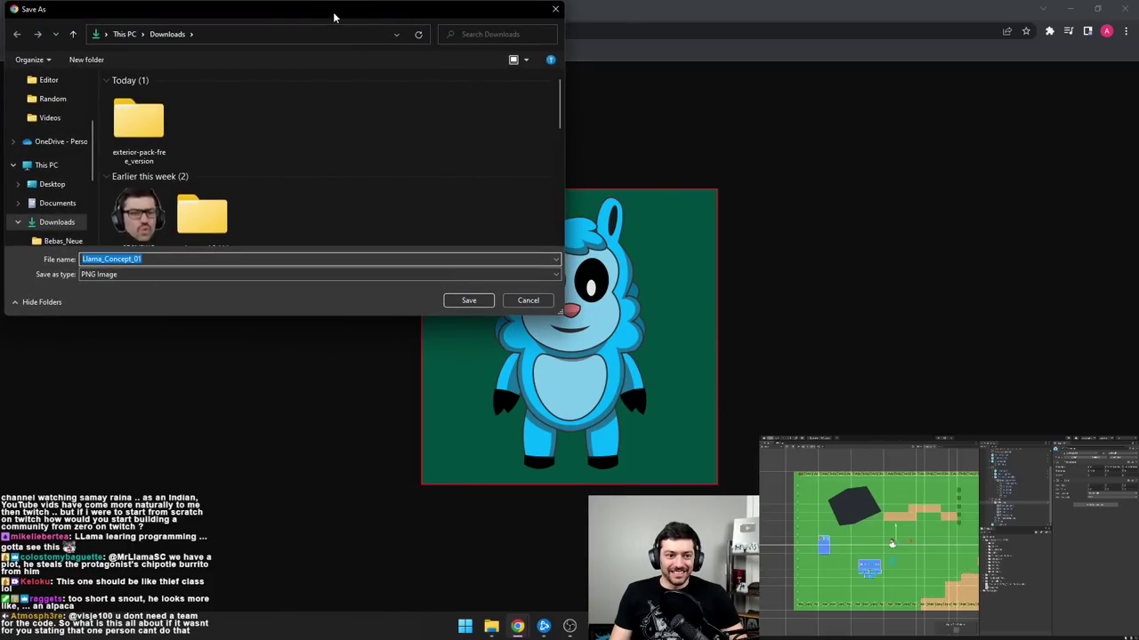
pyautogui.moveTo(332, 13); pyautogui.dragTo(448, 29)
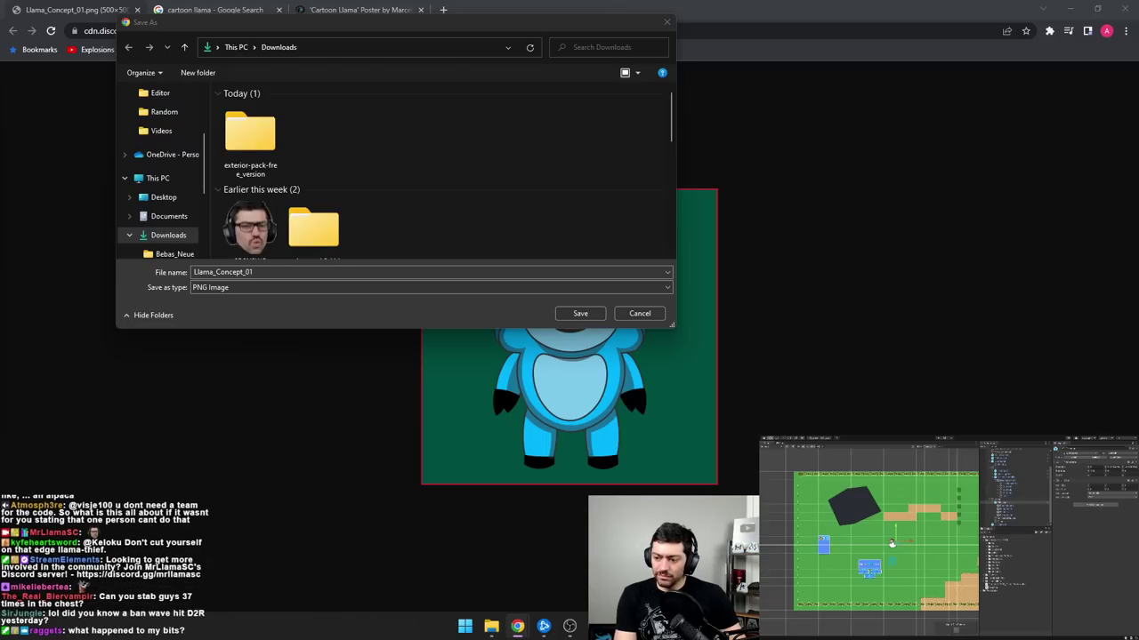
pyautogui.click(260, 272)
pyautogui.doubleClick(260, 271)
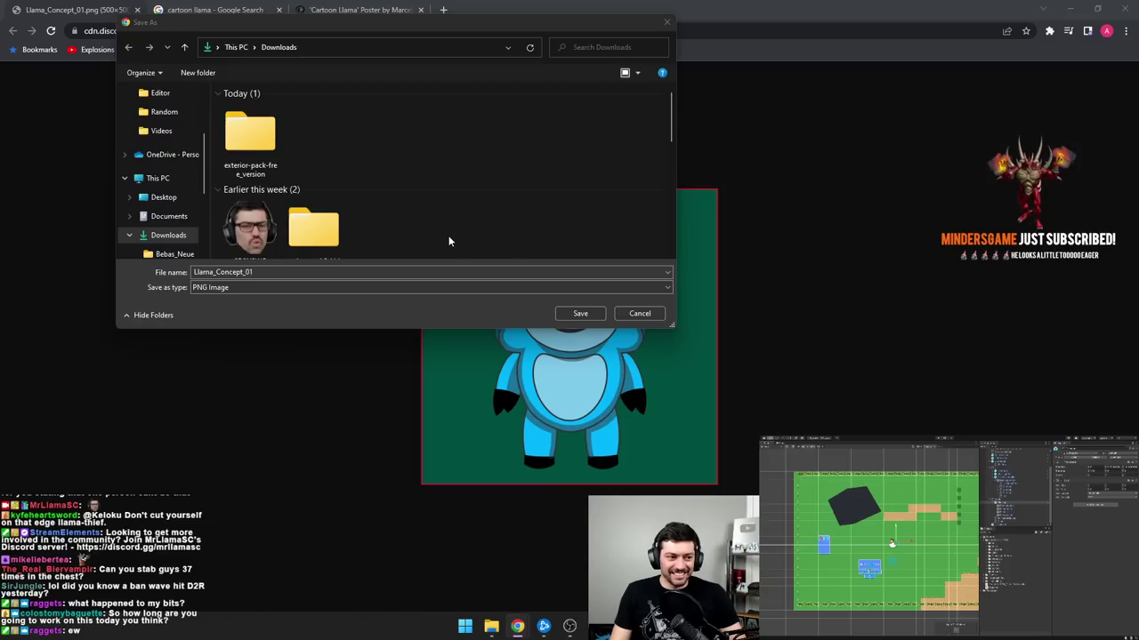
pyautogui.click(327, 272)
pyautogui.doubleClick(327, 272)
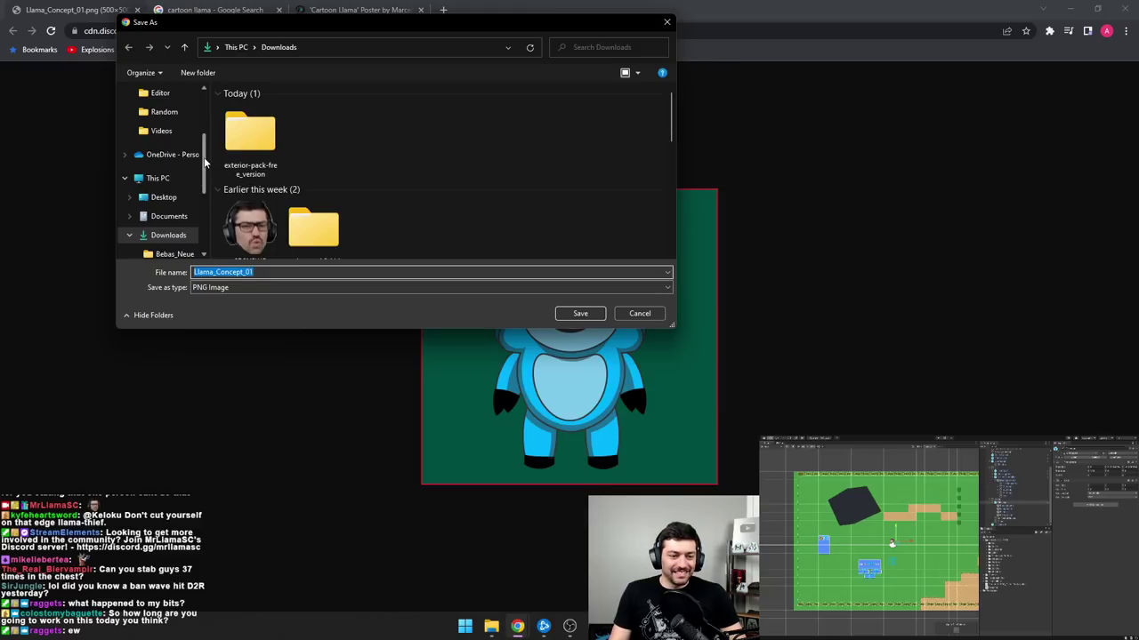
pyautogui.scroll(3, 205, 160)
pyautogui.scroll(-2, 204, 156)
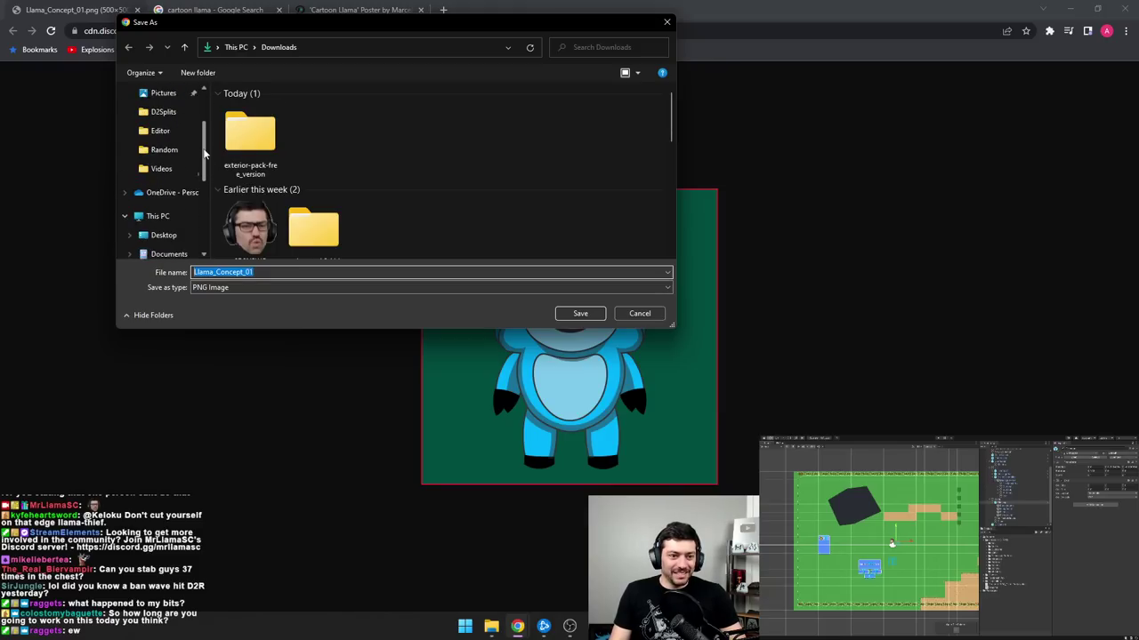
pyautogui.scroll(-4, 204, 156)
pyautogui.scroll(4, 205, 156)
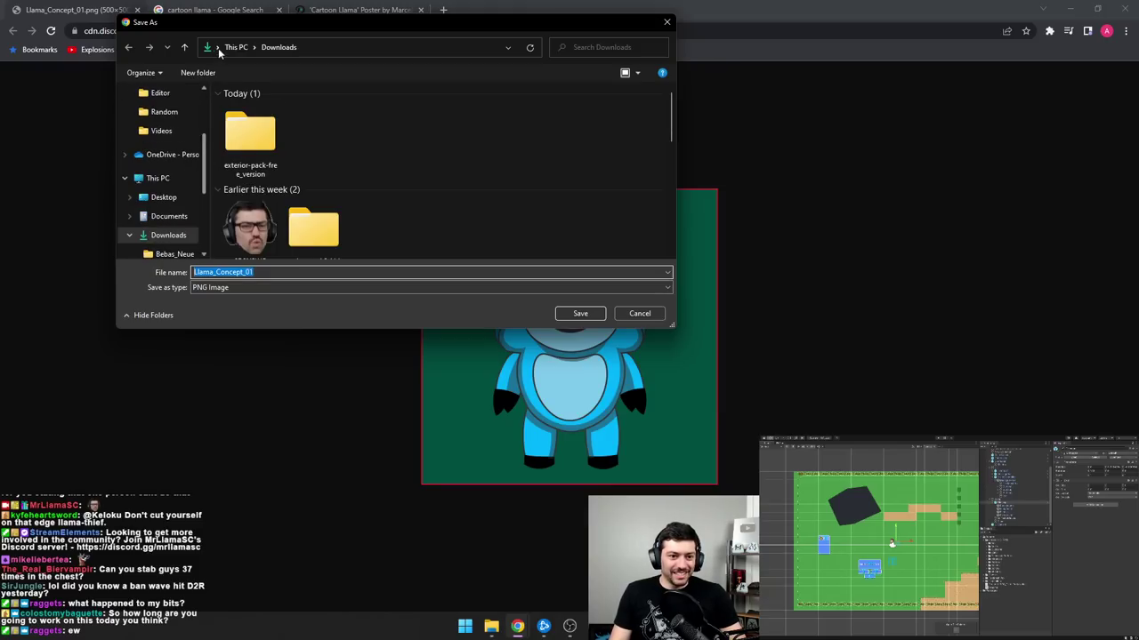
pyautogui.click(594, 316)
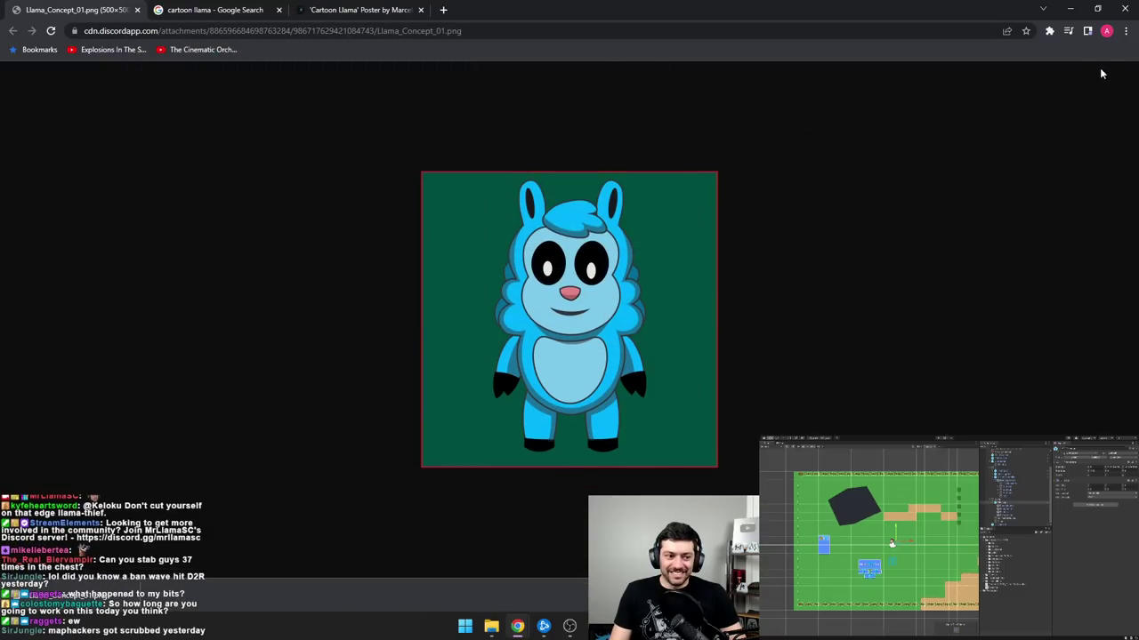
# - Close the Package Manager and select the player_0 sprite in the LlamaRPG scene
pyautogui.click(1124, 9)
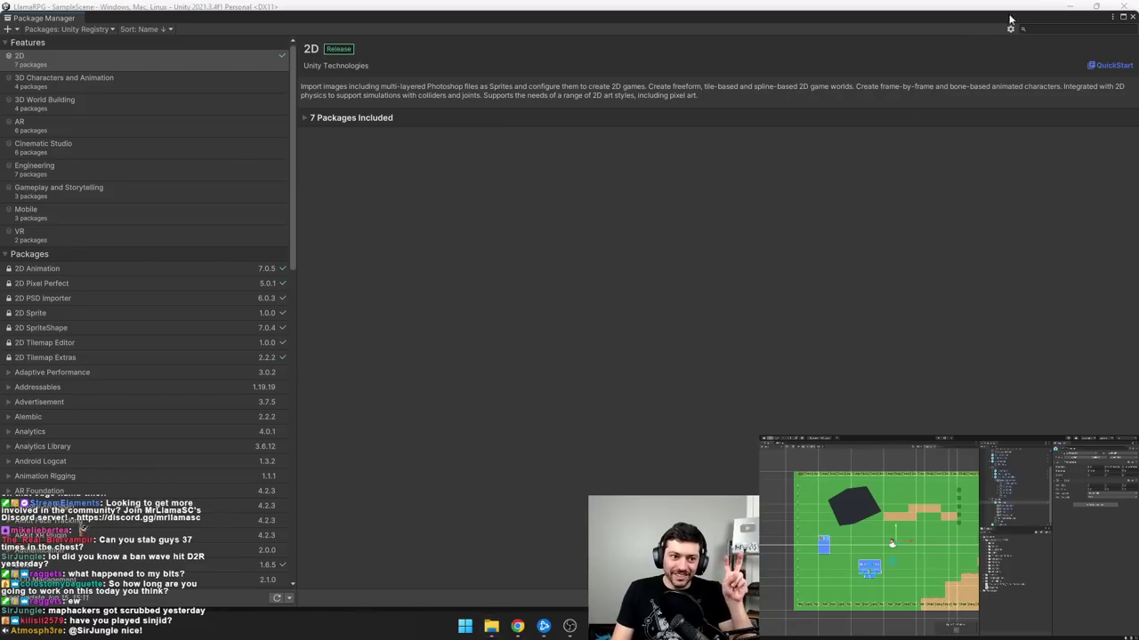
pyautogui.click(1132, 17)
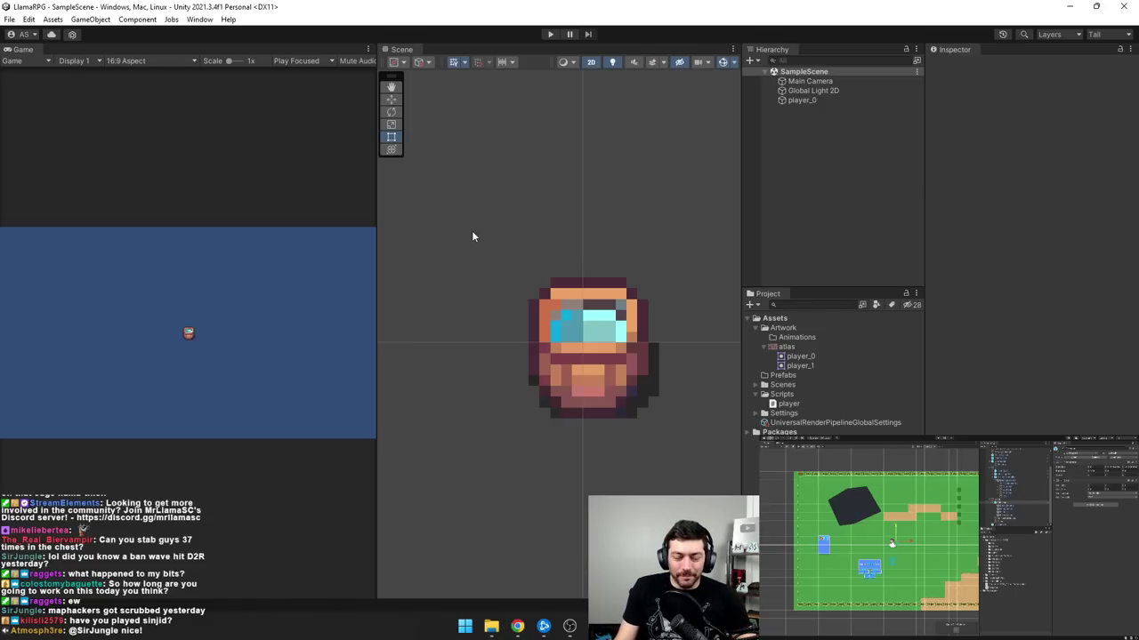
pyautogui.click(553, 345)
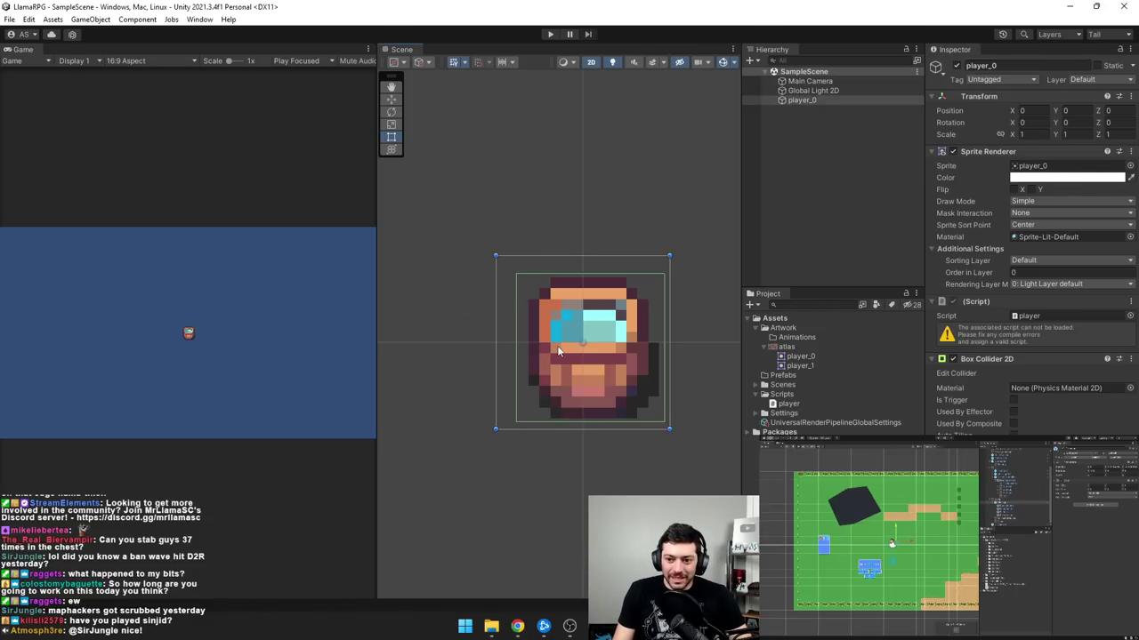
pyautogui.scroll(-3, 464, 364)
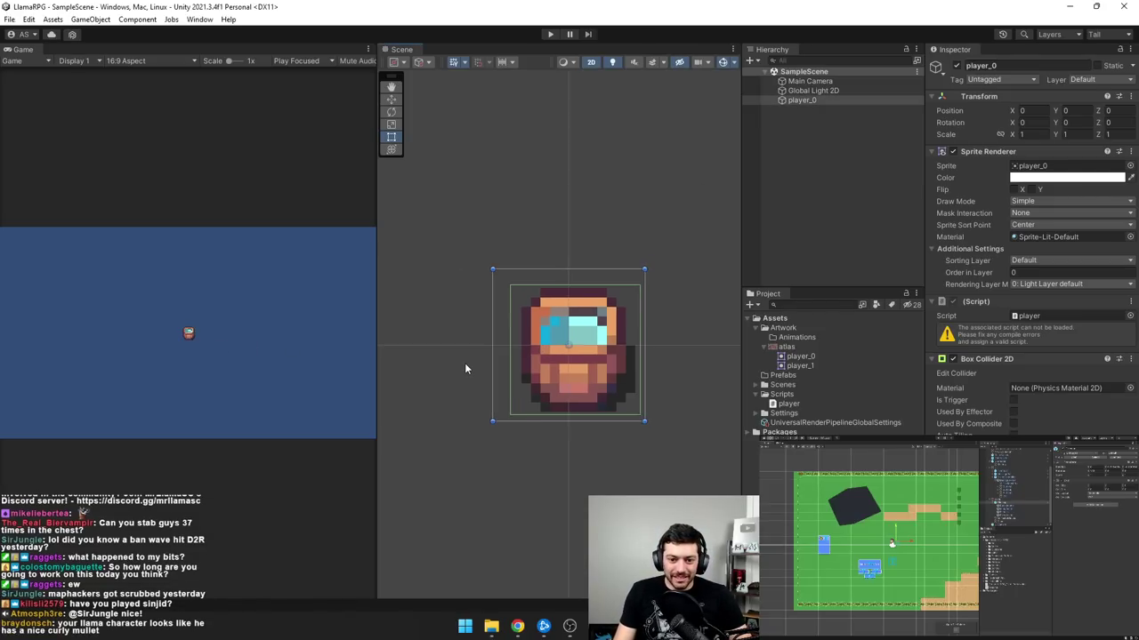
pyautogui.scroll(1, 439, 364)
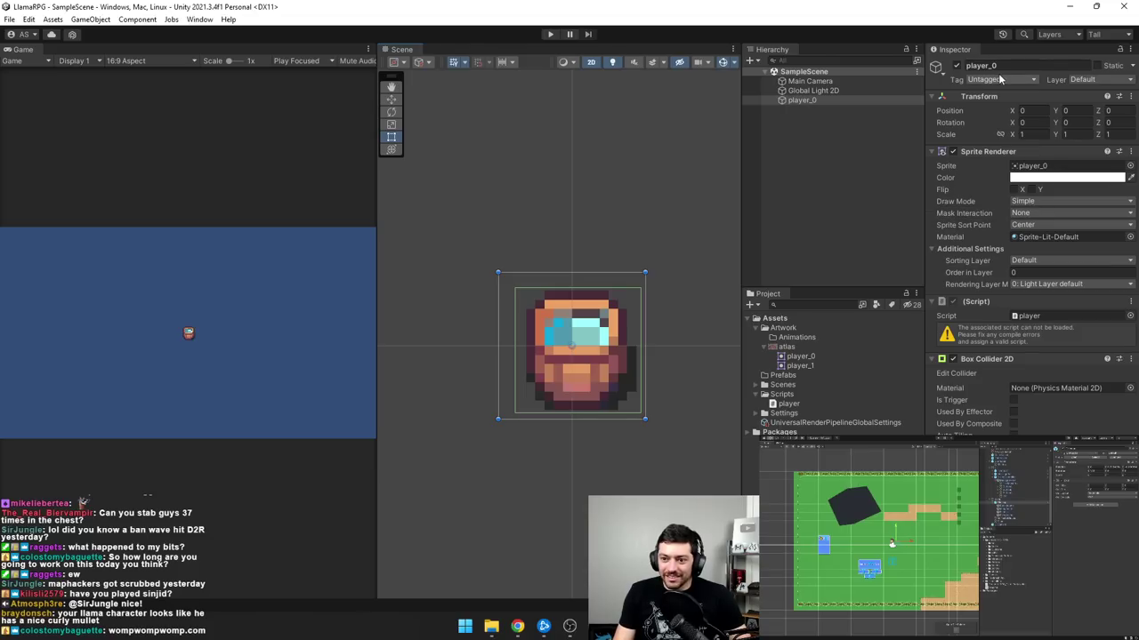
# - Reselect player_0 from the Hierarchy, then bring up the overview of all open windows
pyautogui.click(701, 186)
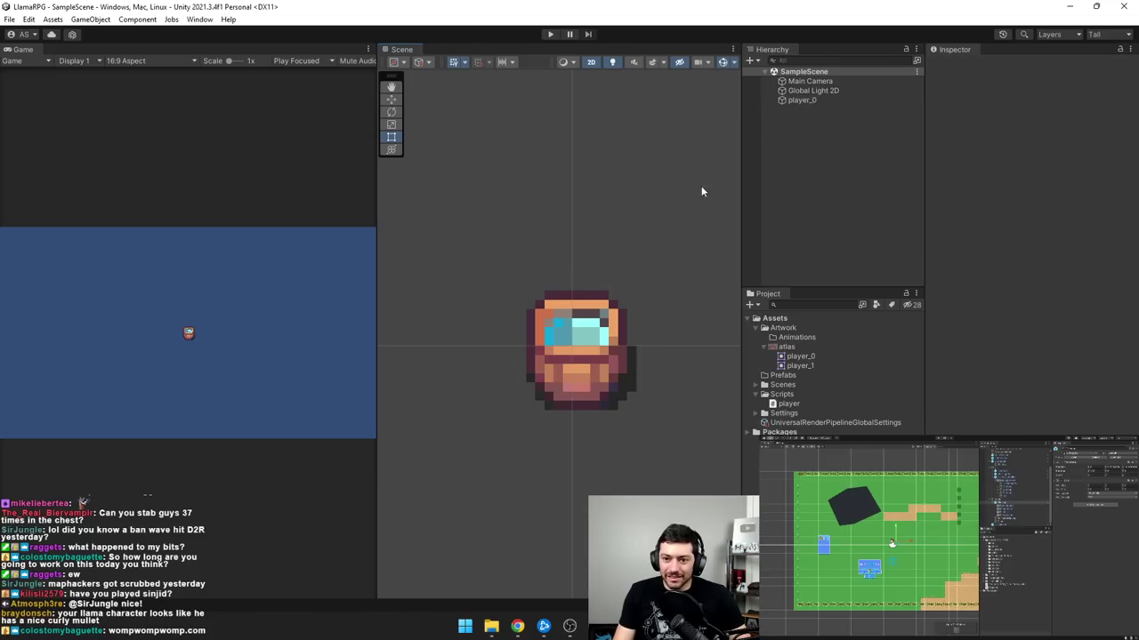
pyautogui.click(805, 99)
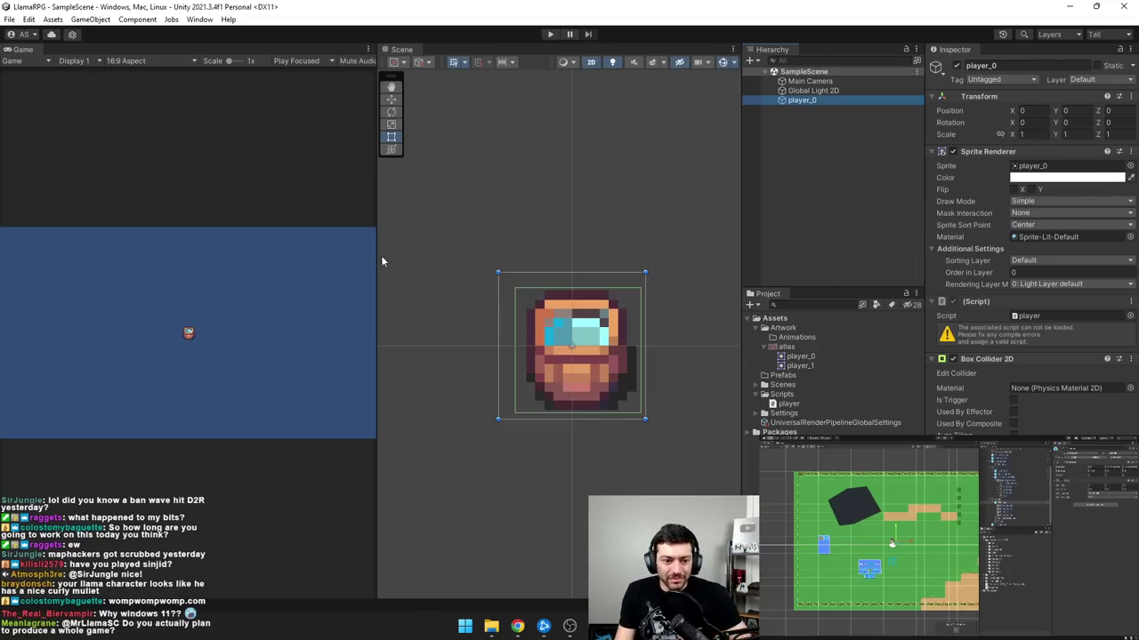
pyautogui.scroll(-2, 431, 370)
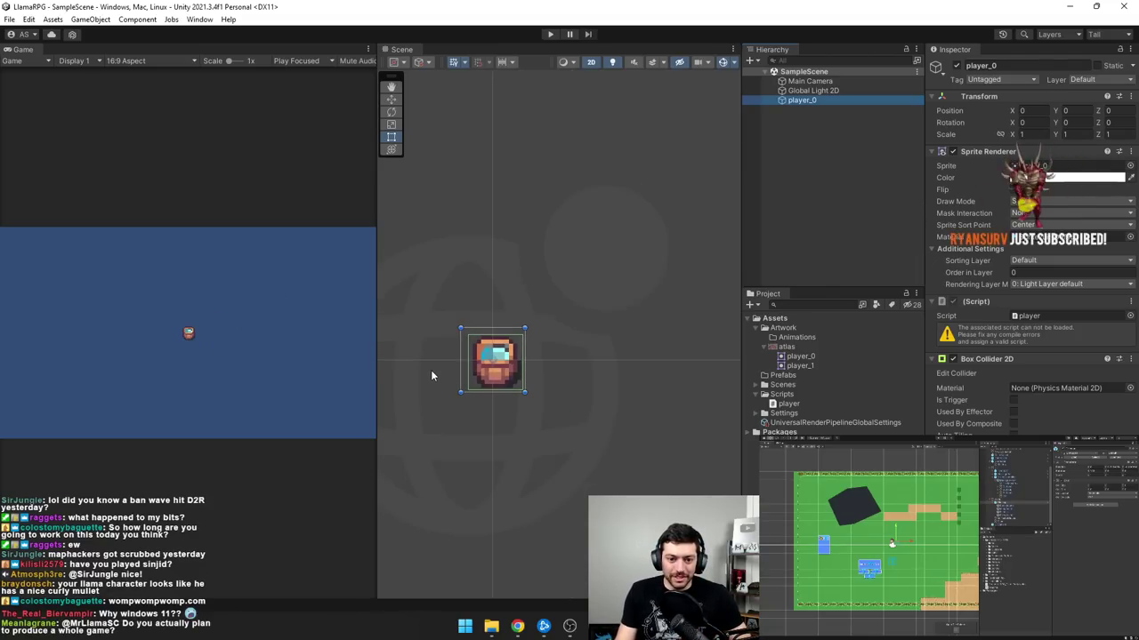
pyautogui.scroll(2, 431, 375)
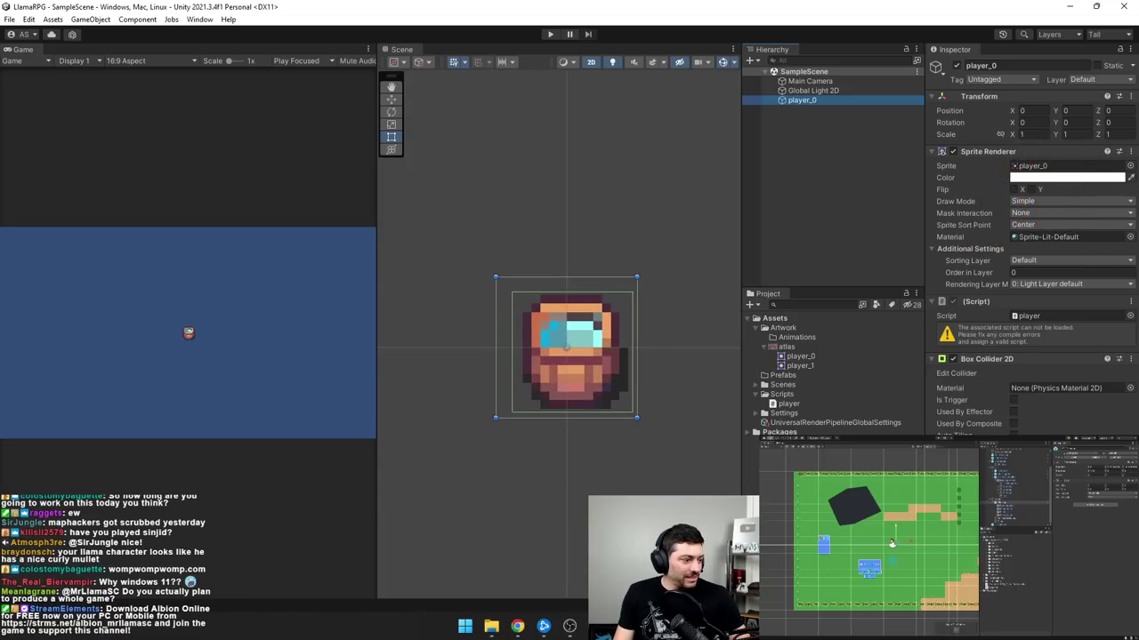
pyautogui.click(491, 626)
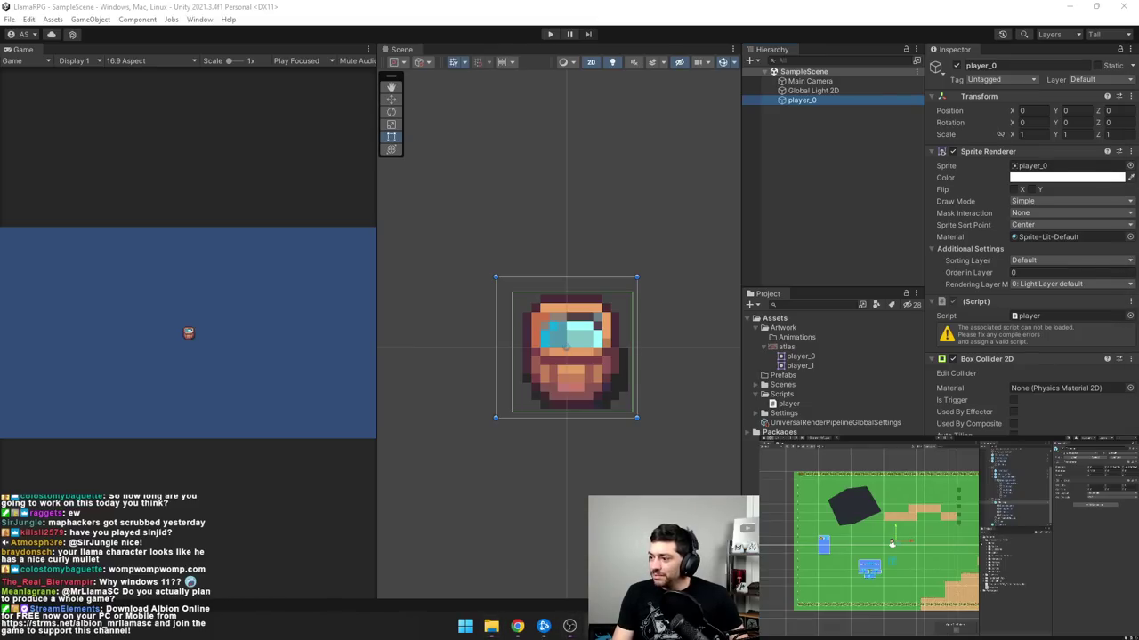
pyautogui.press('super+Tab')
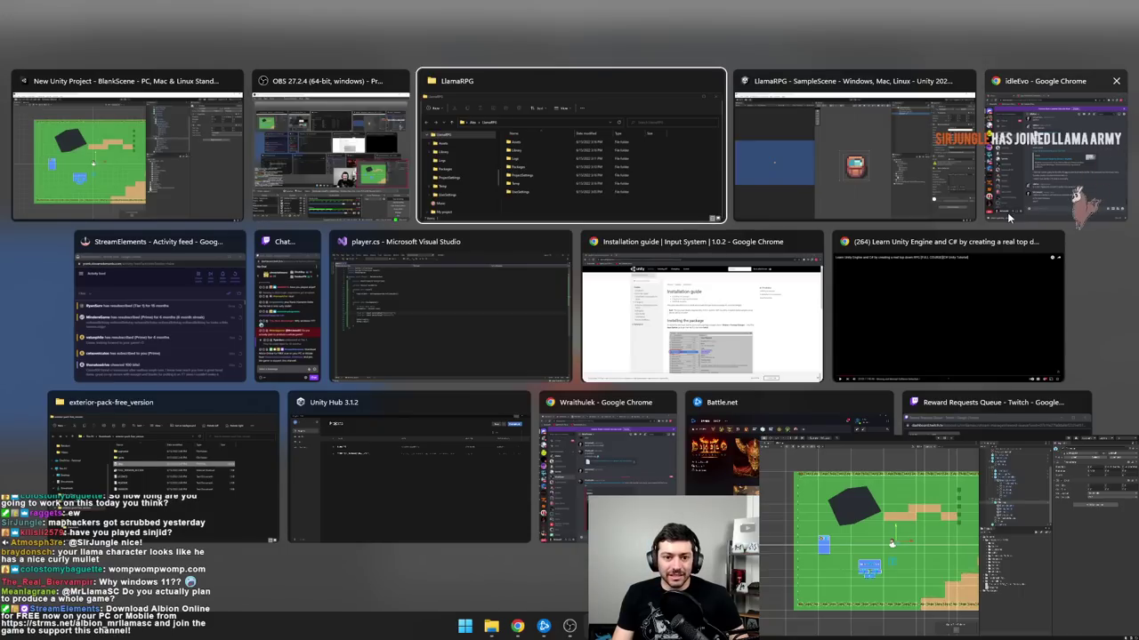
# - Check player.cs and the Input System install guide, then return to the top-down RPG tutorial video
pyautogui.click(970, 213)
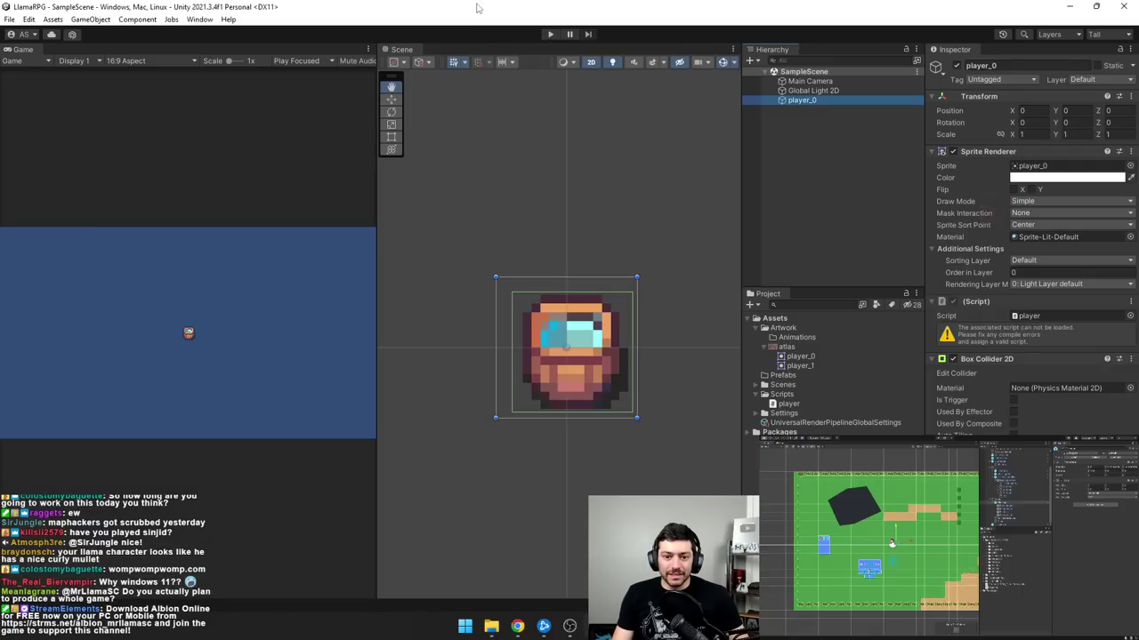
pyautogui.hotkey('alt', 'Tab')
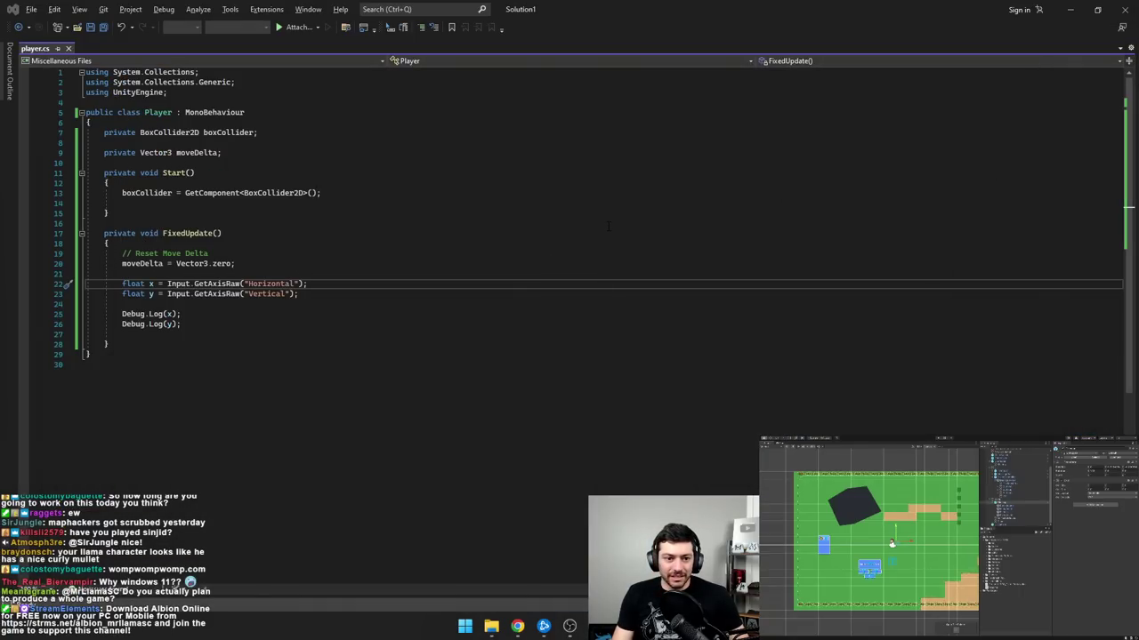
pyautogui.moveTo(598, 8); pyautogui.dragTo(789, 131)
pyautogui.click(800, 103)
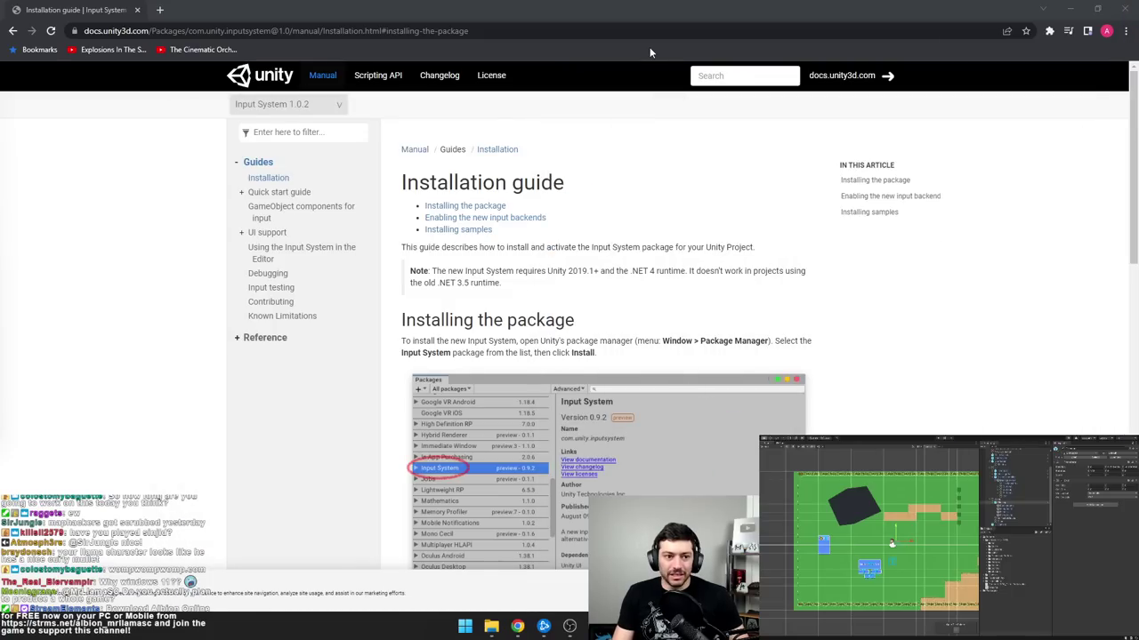
pyautogui.hotkey('alt', 'Tab')
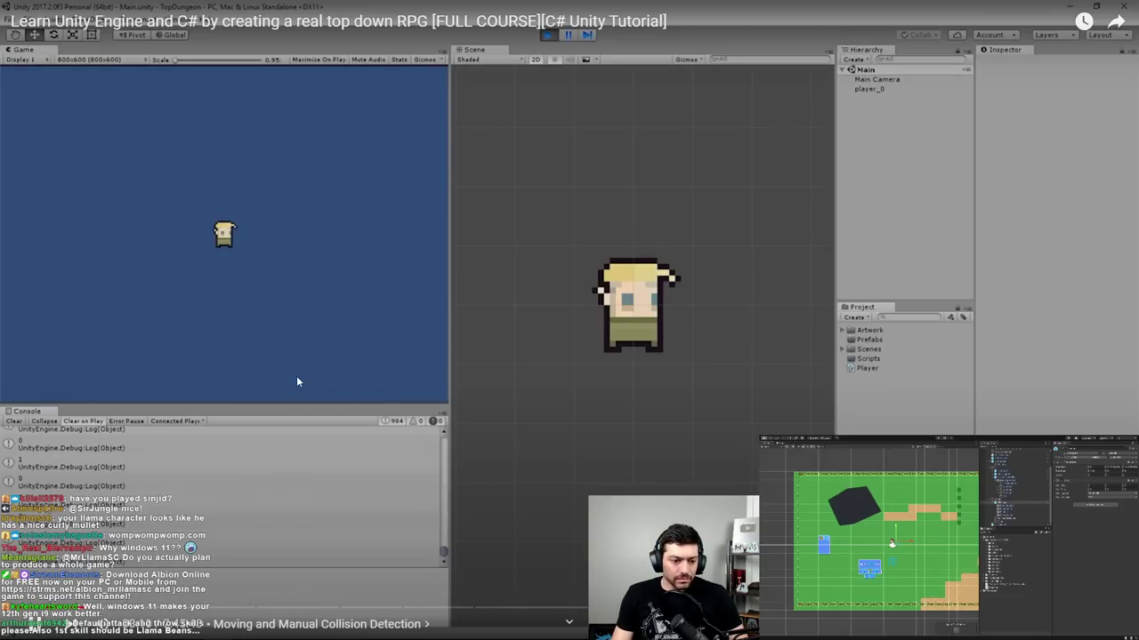
# - Rewind the tutorial a few seconds twice to rewatch the console axis output
pyautogui.click(392, 306)
pyautogui.press('Left')
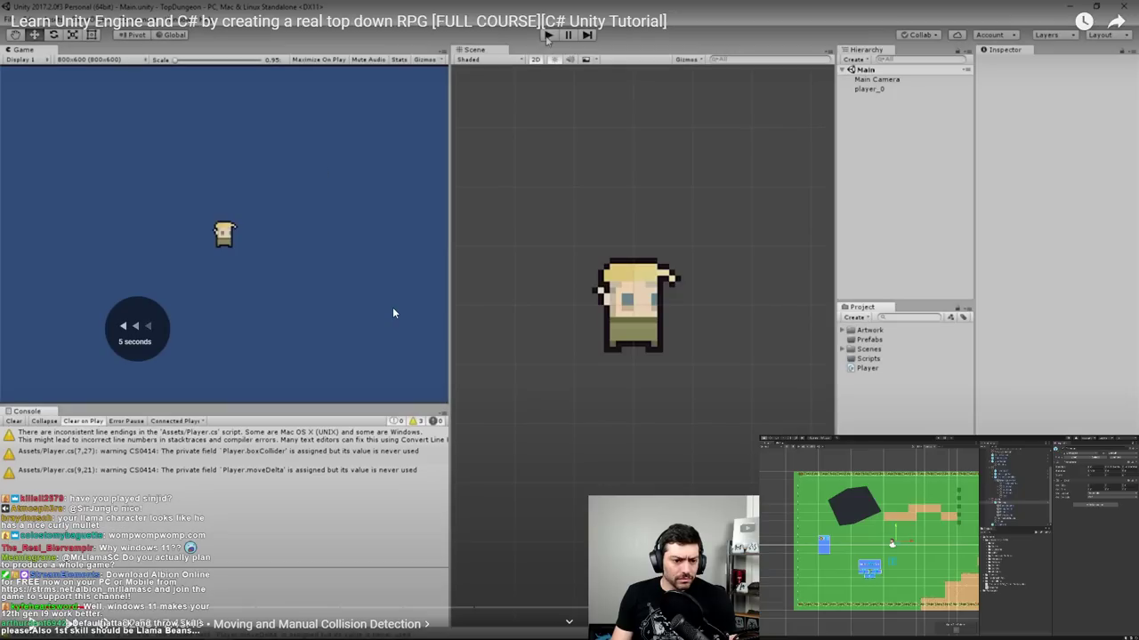
pyautogui.click(392, 307)
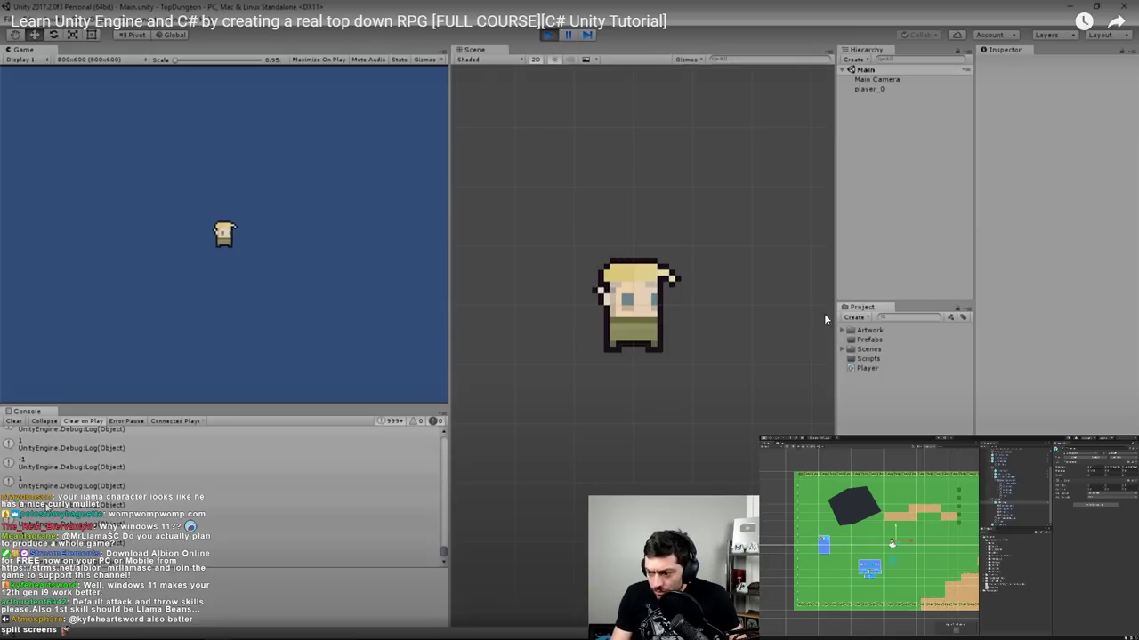
pyautogui.click(402, 277)
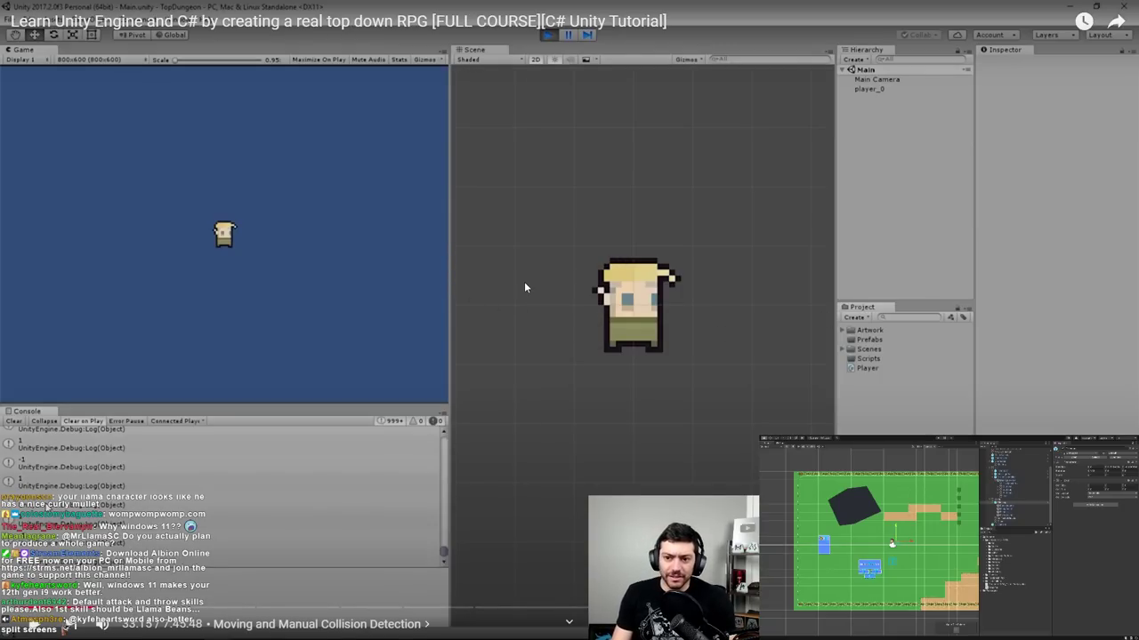
pyautogui.press('Left')
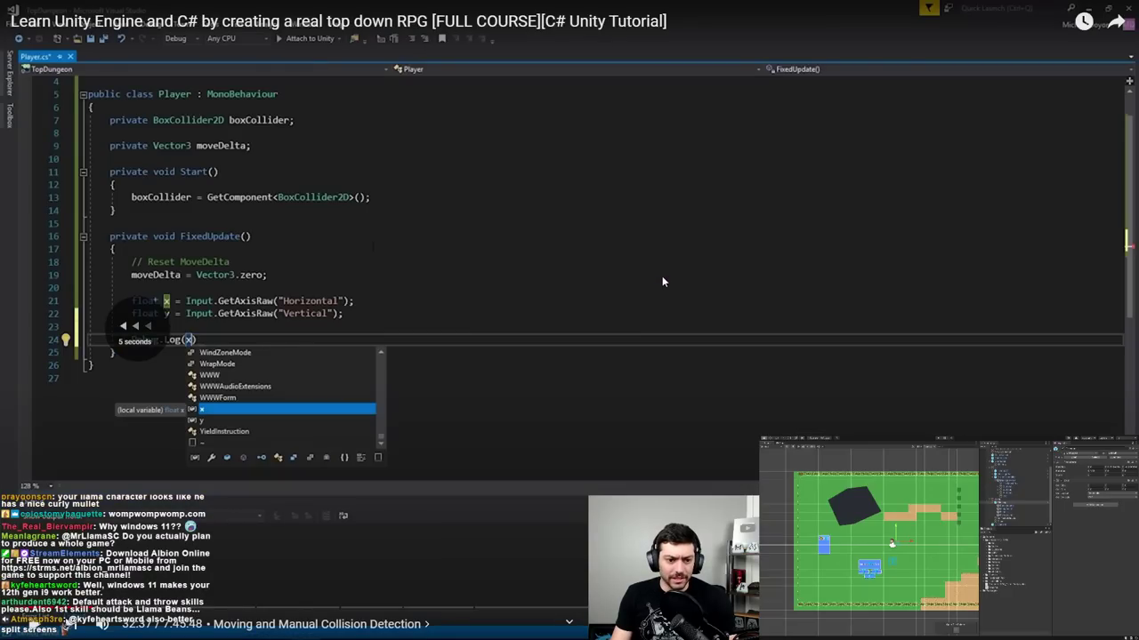
pyautogui.click(500, 289)
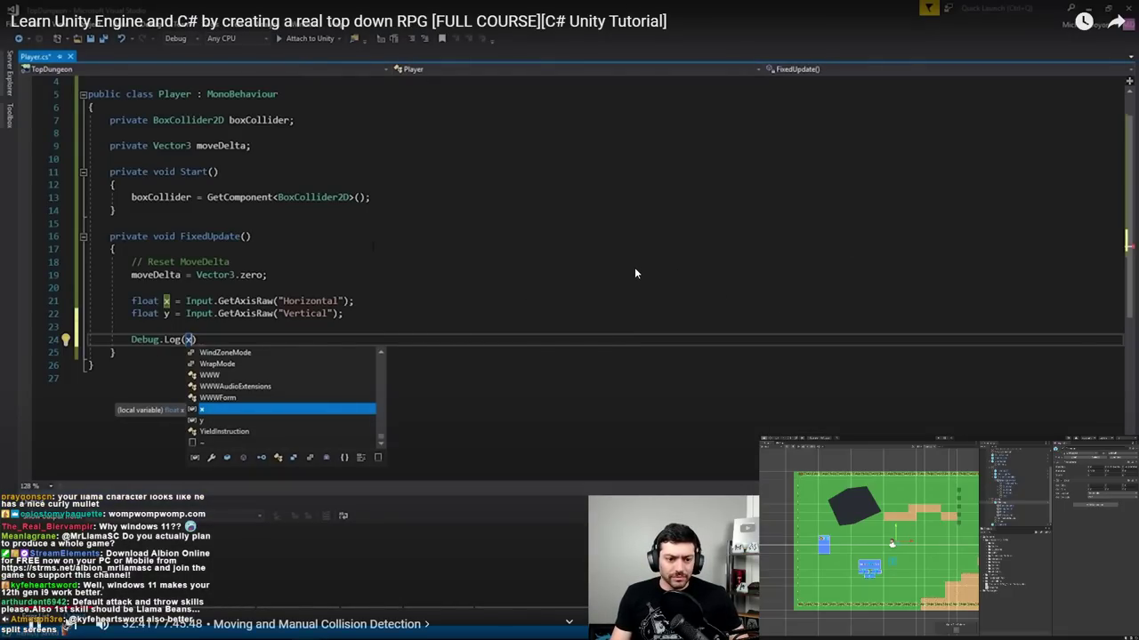
# - Make a small edit in the code editor, typing 'y', and save the file
pyautogui.hotkey('alt', 'Tab')
pyautogui.hotkey('alt', 'Tab')
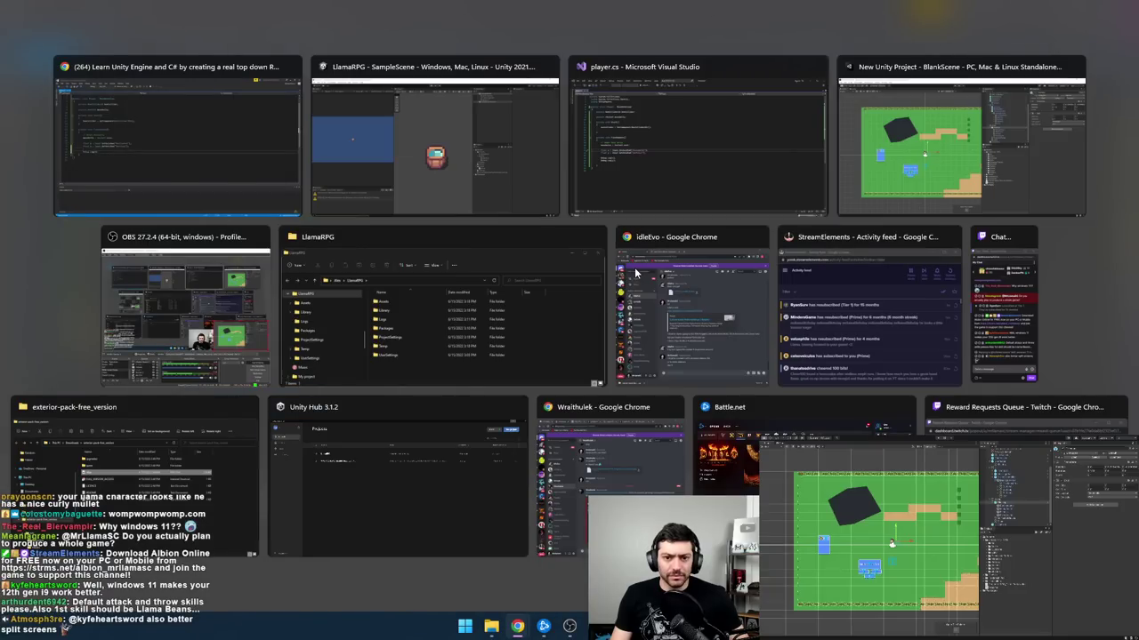
pyautogui.hotkey('ctrl', 'd')
pyautogui.hotkey('ctrl', 'd')
pyautogui.hotkey('ctrl', 'z')
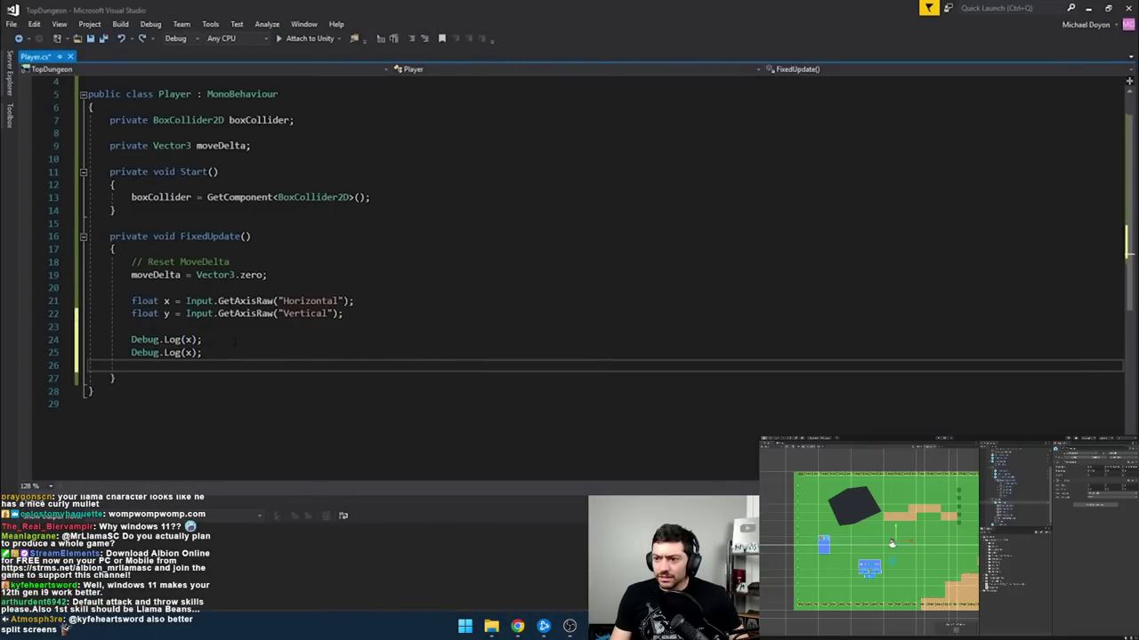
pyautogui.press('BackSpace')
pyautogui.press('Left')
pyautogui.press('Left')
pyautogui.press('BackSpace')
pyautogui.write('y')
pyautogui.hotkey('ctrl', 's')
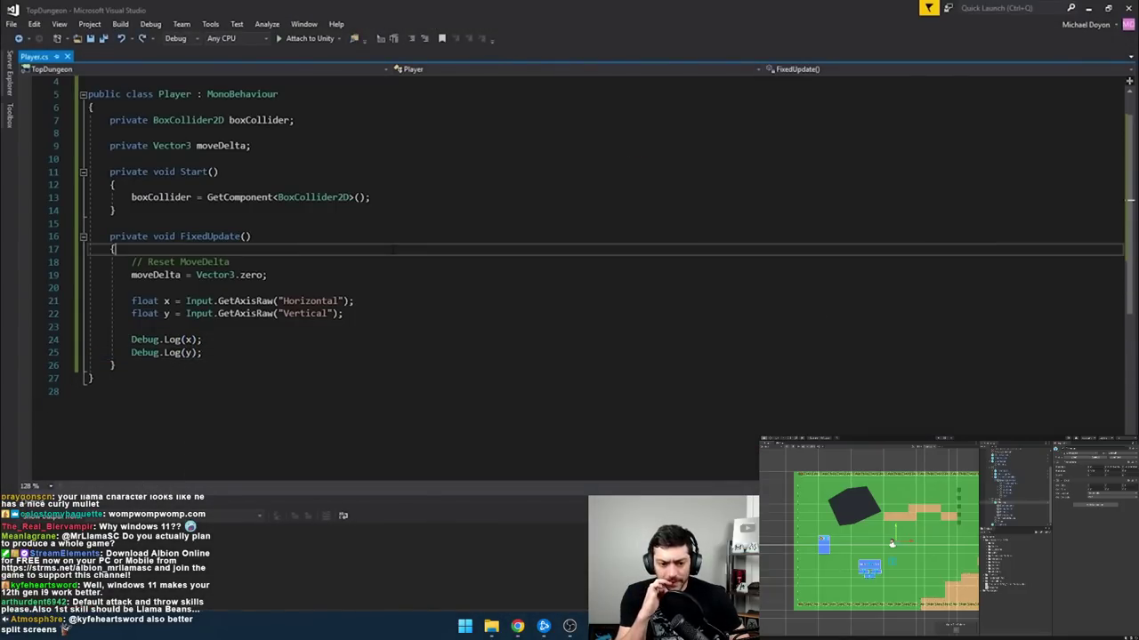
pyautogui.hotkey('alt', 'Tab')
# - Pause the course video at 32:59, right after the Console is docked below the Game view
pyautogui.click(178, 20)
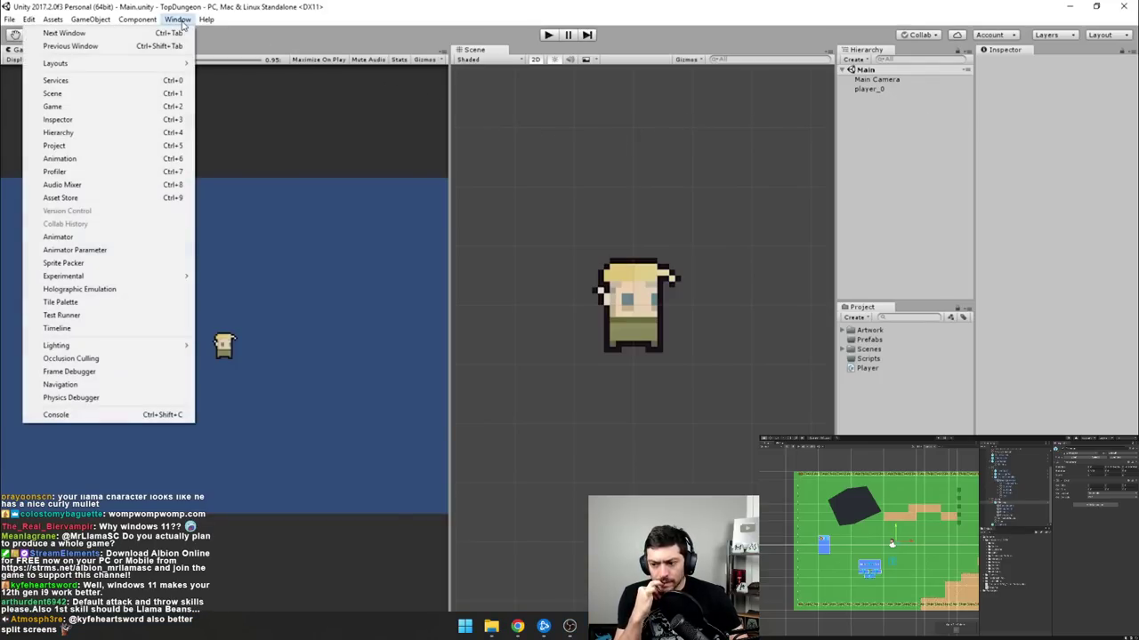
pyautogui.click(89, 416)
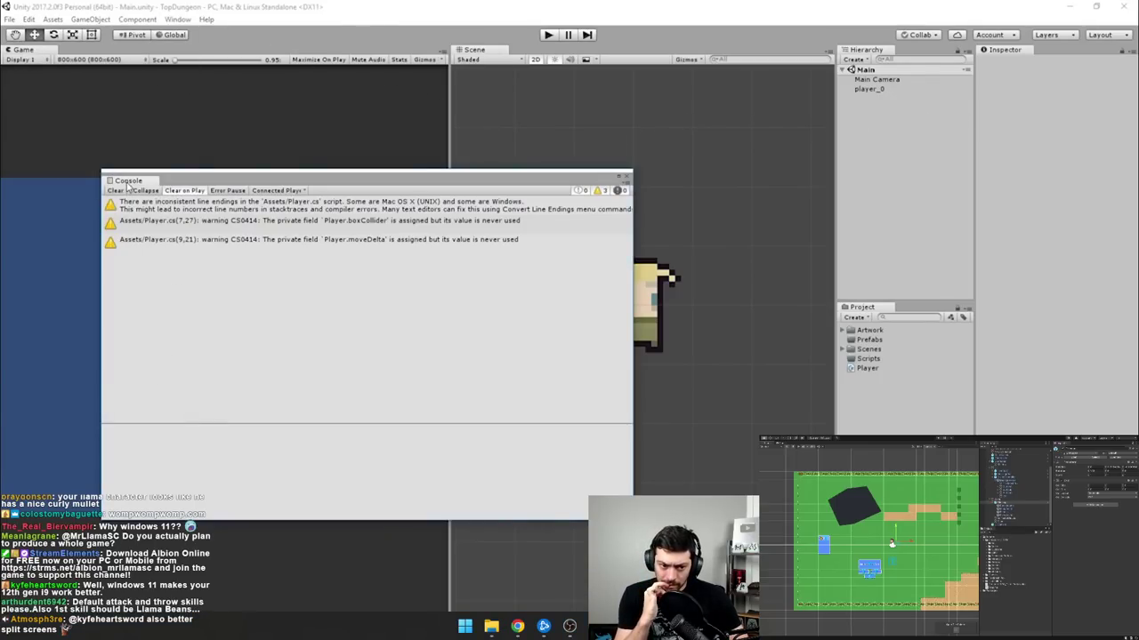
pyautogui.moveTo(127, 185); pyautogui.dragTo(142, 485)
pyautogui.moveTo(218, 430); pyautogui.dragTo(218, 406)
pyautogui.click(587, 335)
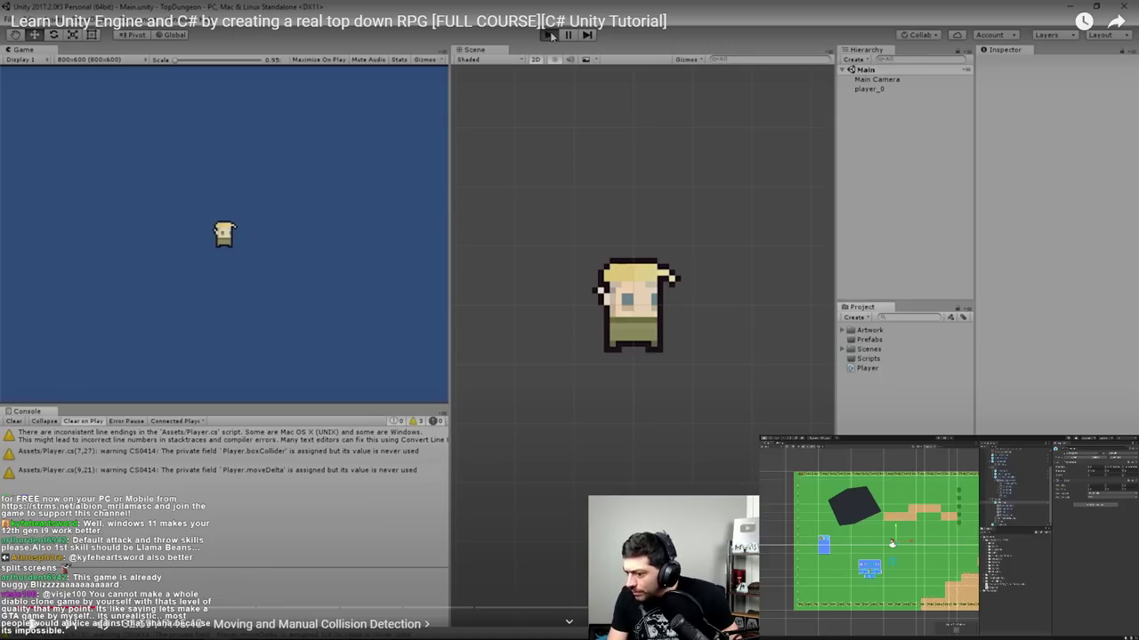
pyautogui.hotkey('alt', 'Tab')
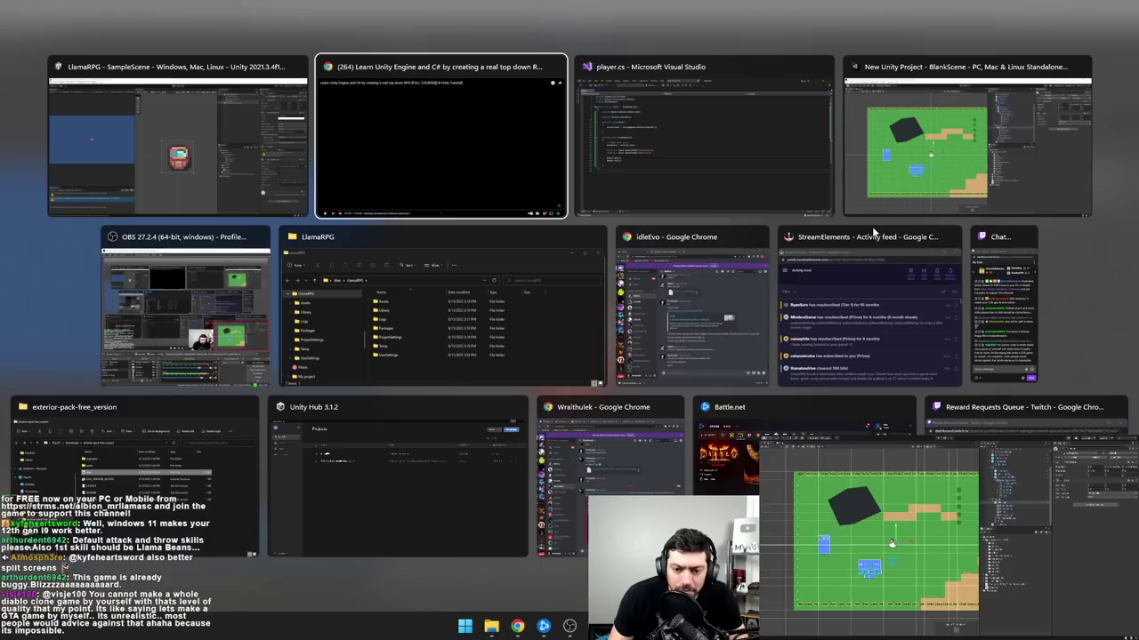
# - Rename the class on line 5 from Player to lowercase player and save player.cs
pyautogui.hotkey('alt', 'Tab')
pyautogui.hotkey('alt', 'Tab')
pyautogui.hotkey('alt', 'shift', 'Tab')
pyautogui.hotkey('alt', 'shift', 'Tab')
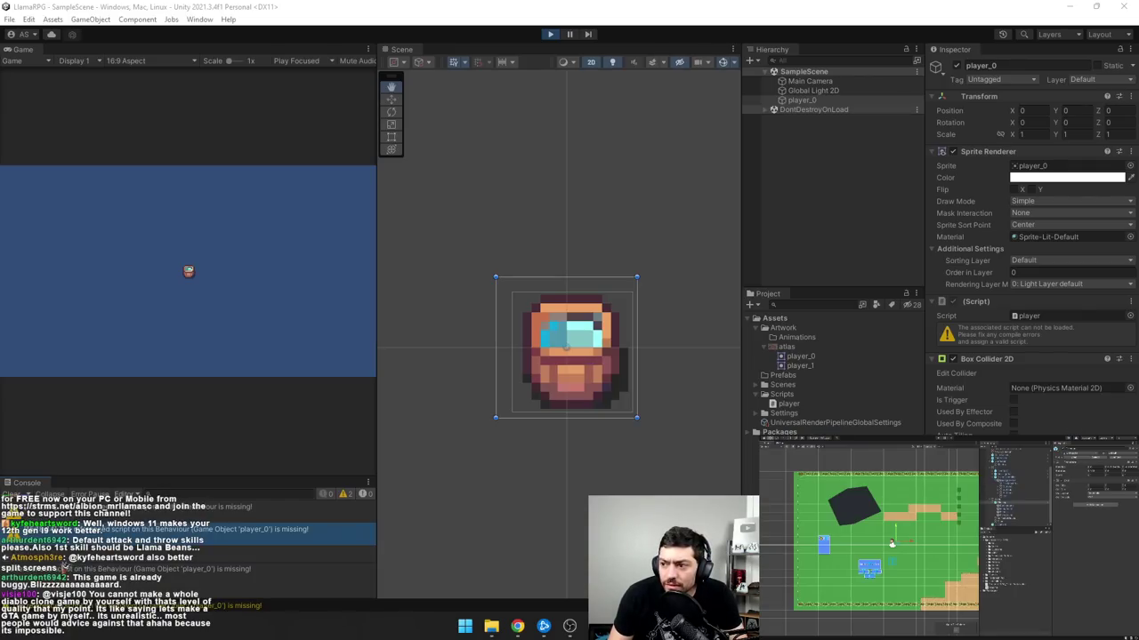
pyautogui.hotkey('alt', 'Tab')
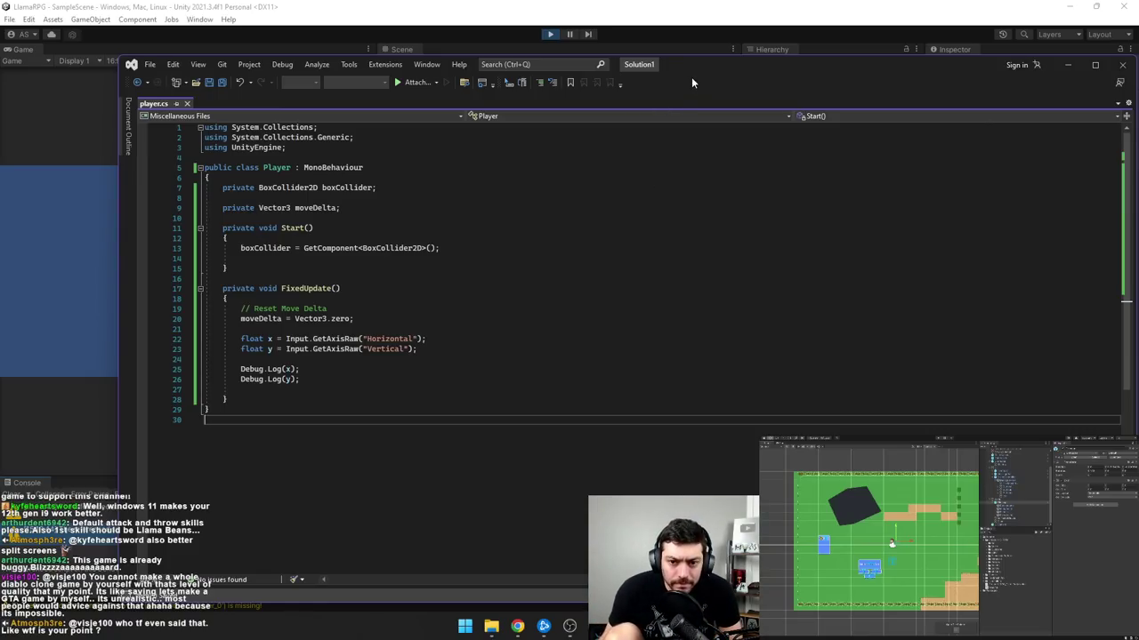
pyautogui.click(276, 167)
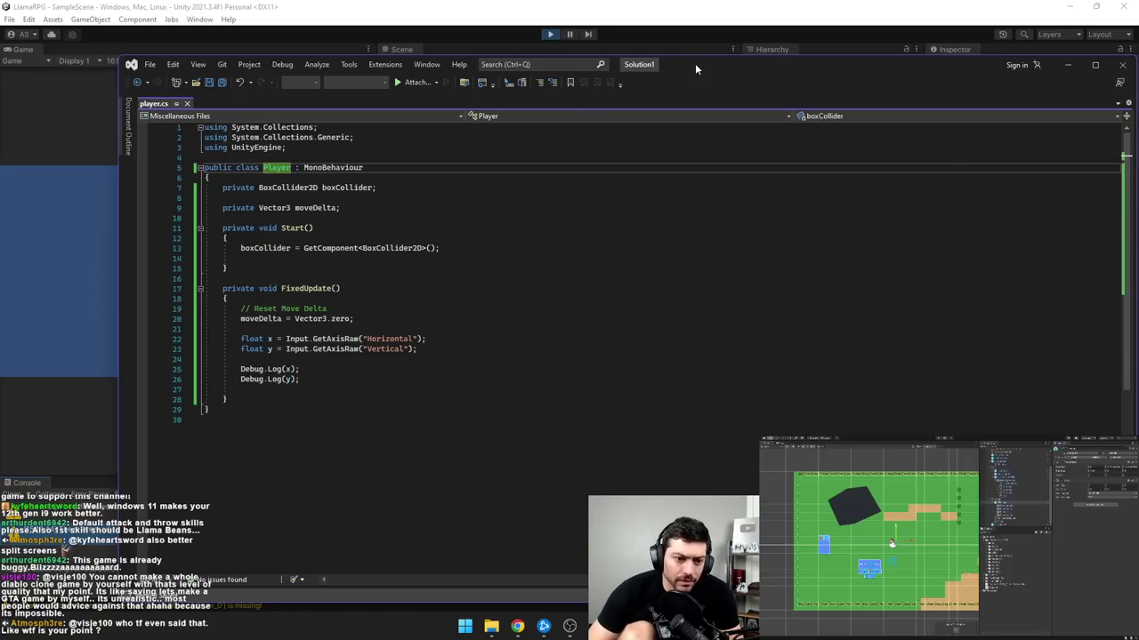
pyautogui.write('p')
pyautogui.click(630, 230)
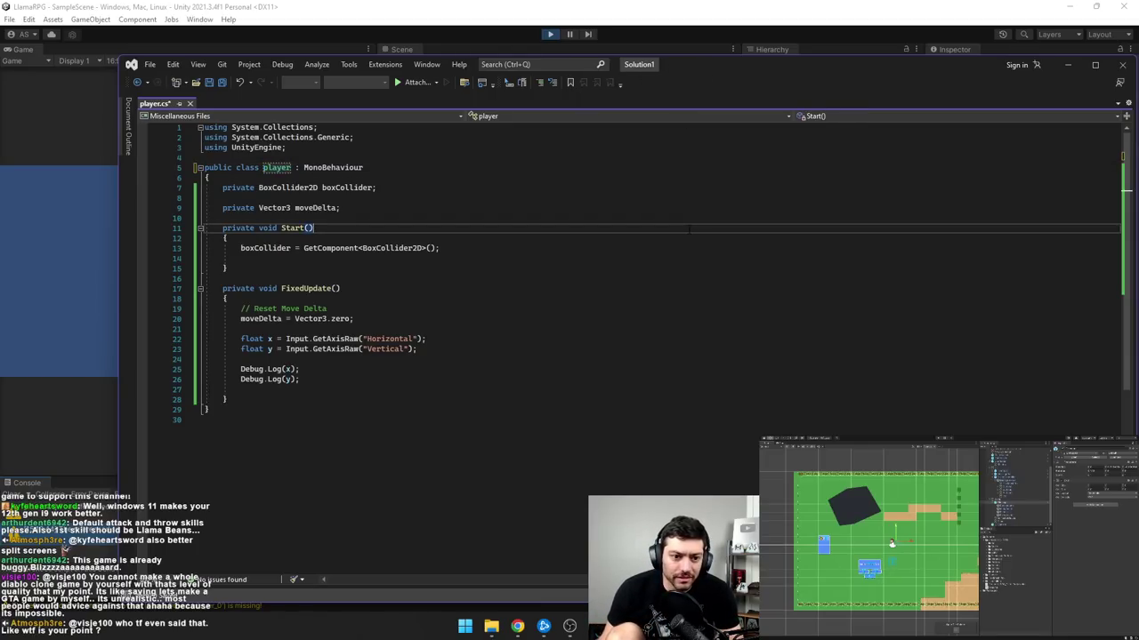
pyautogui.hotkey('ctrl', 's')
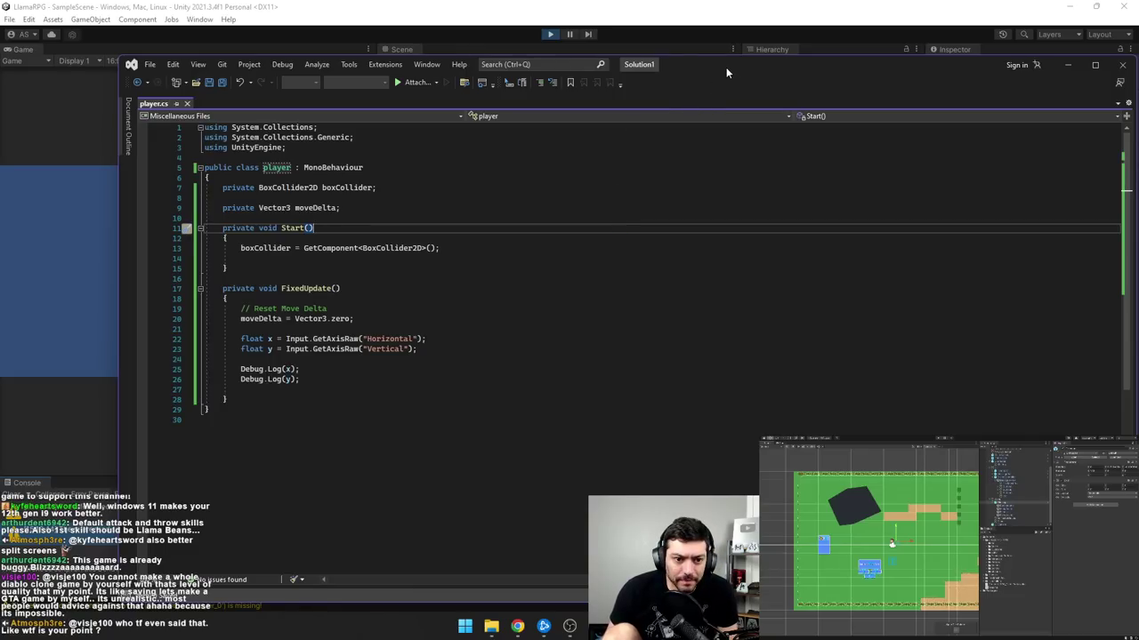
# - Return to Unity and inspect the details of a Console error
pyautogui.press('Up')
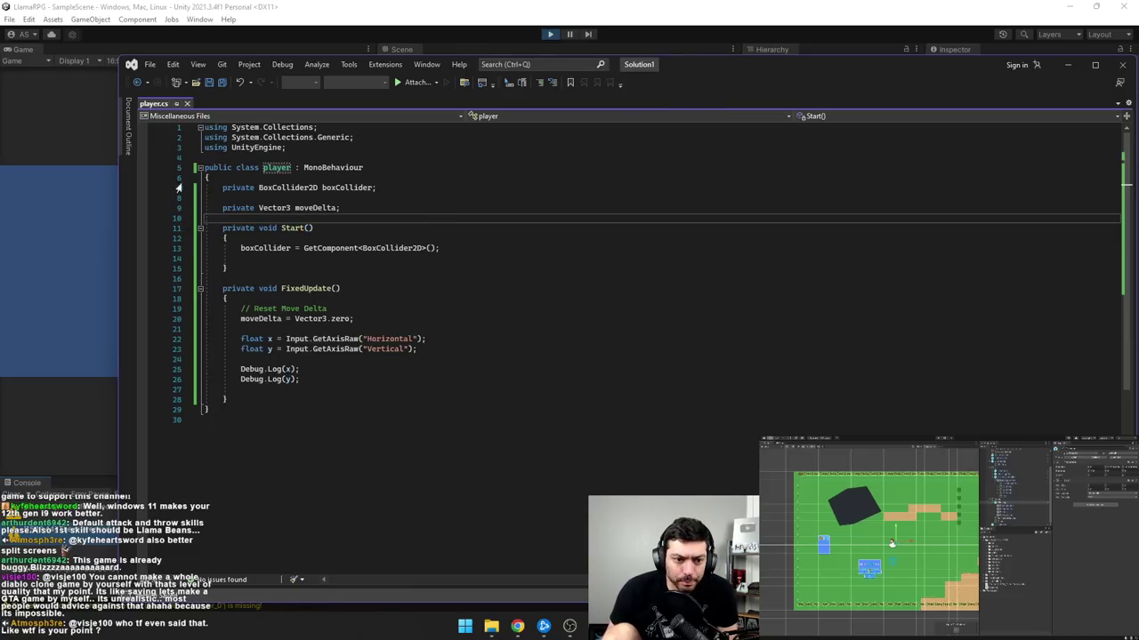
pyautogui.click(851, 52)
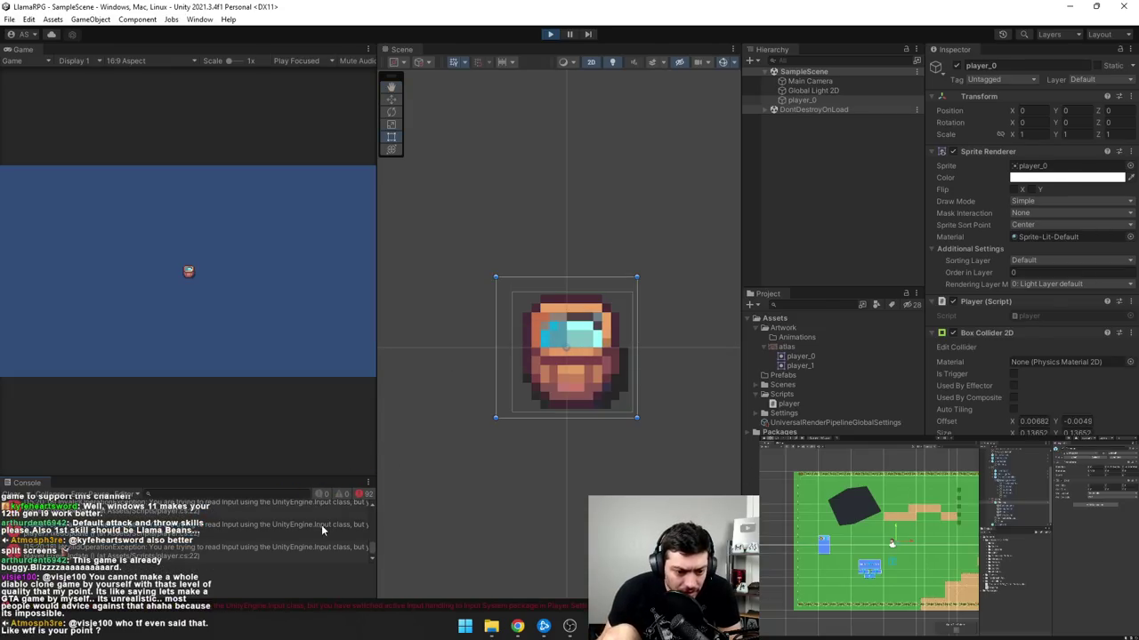
pyautogui.click(278, 549)
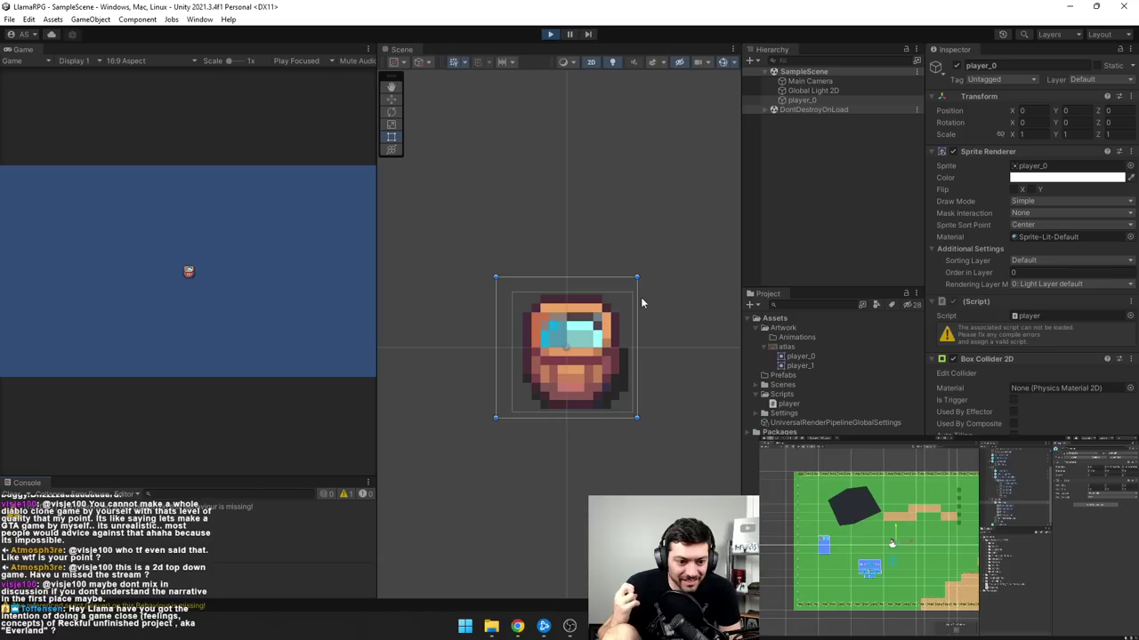
# - Check the console message and the Horizontal and Vertical input lines, then move Visual Studio aside
pyautogui.click(164, 511)
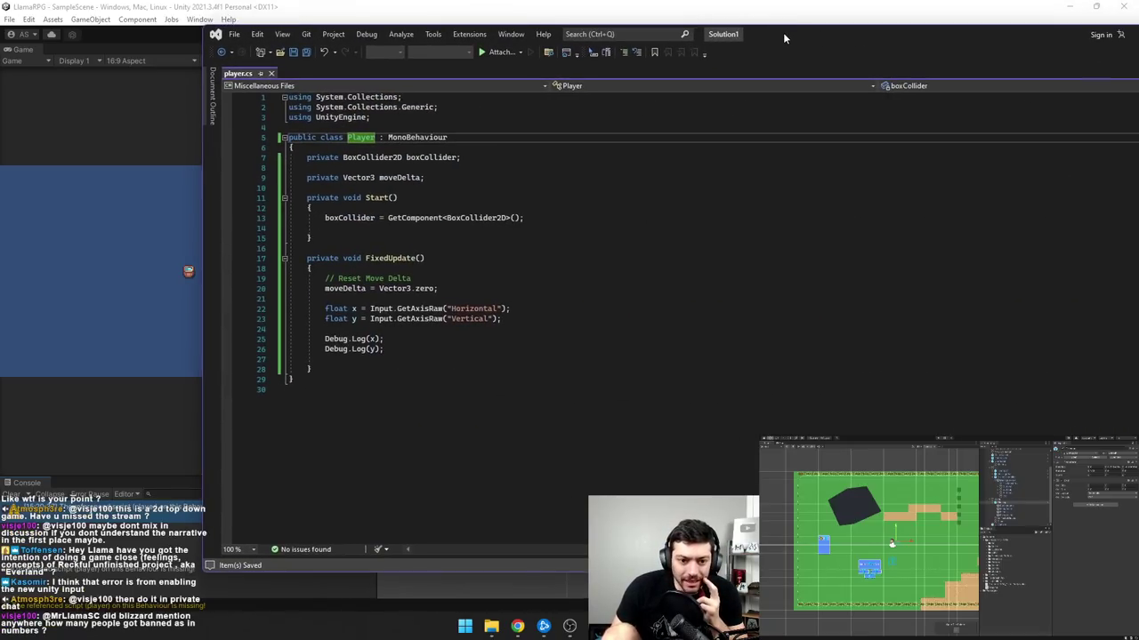
pyautogui.click(395, 314)
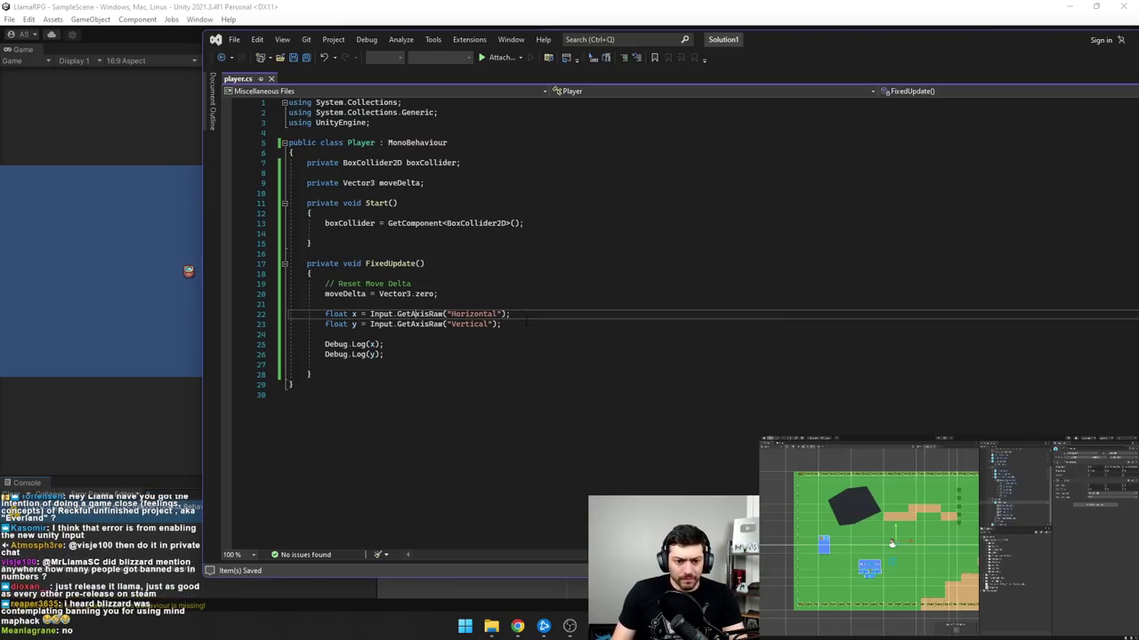
pyautogui.click(564, 321)
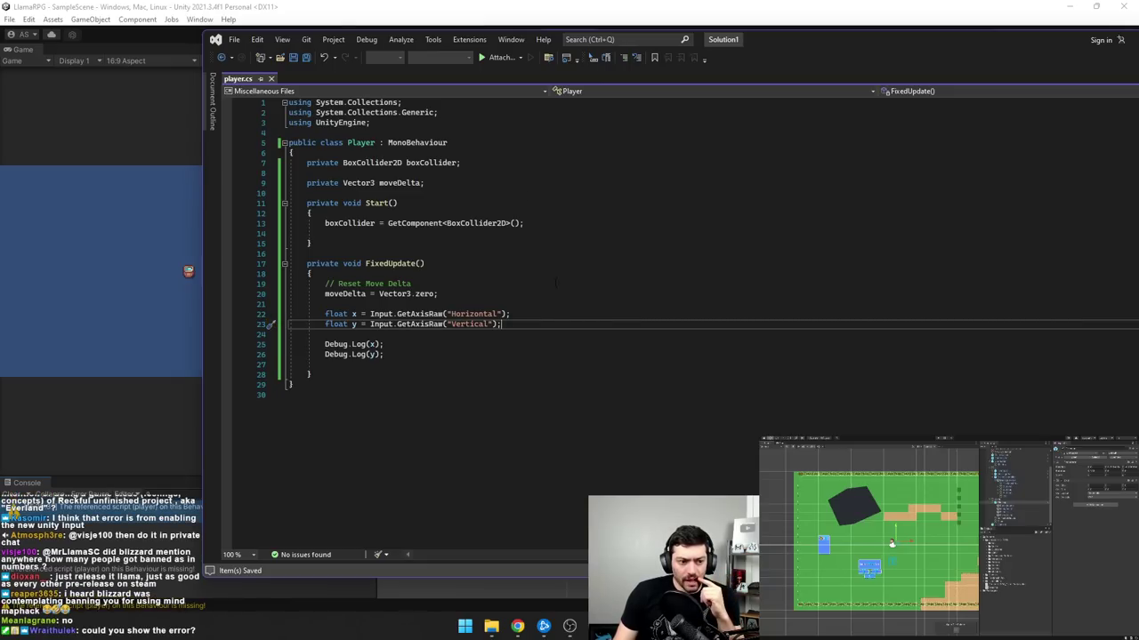
pyautogui.moveTo(792, 36); pyautogui.dragTo(871, 42)
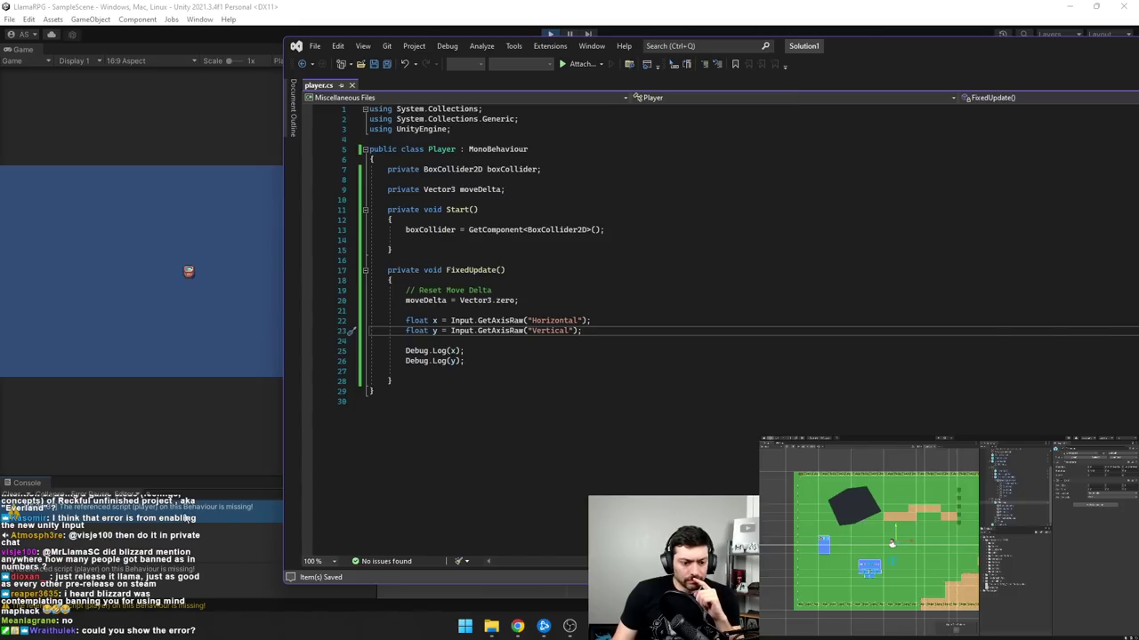
# - Bring Unity forward and stop Play mode
pyautogui.click(849, 35)
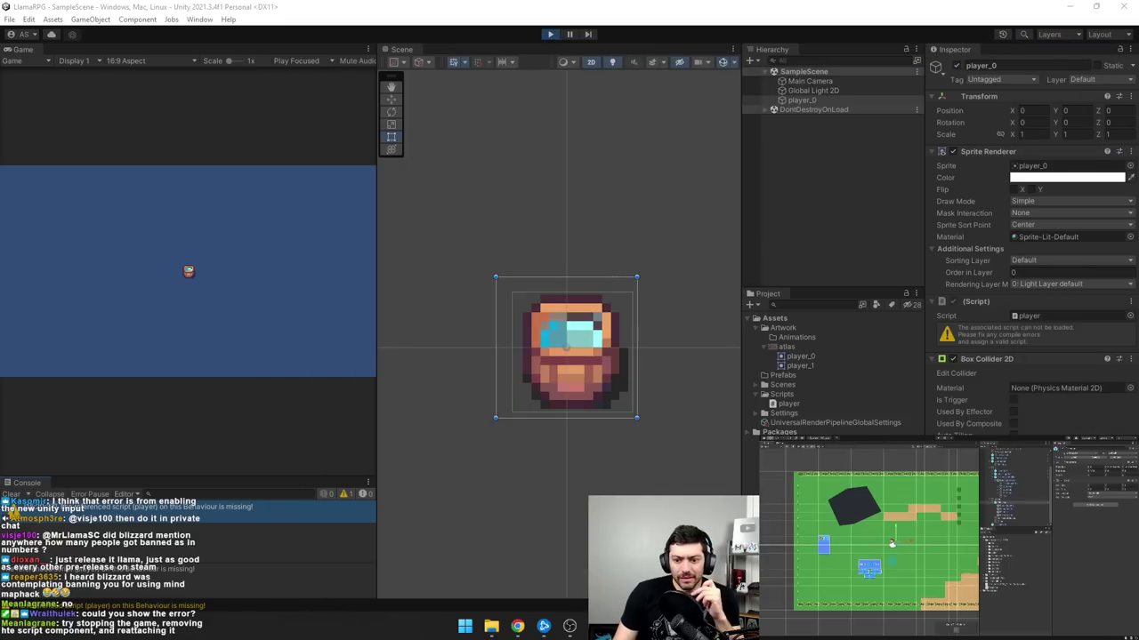
pyautogui.click(1130, 302)
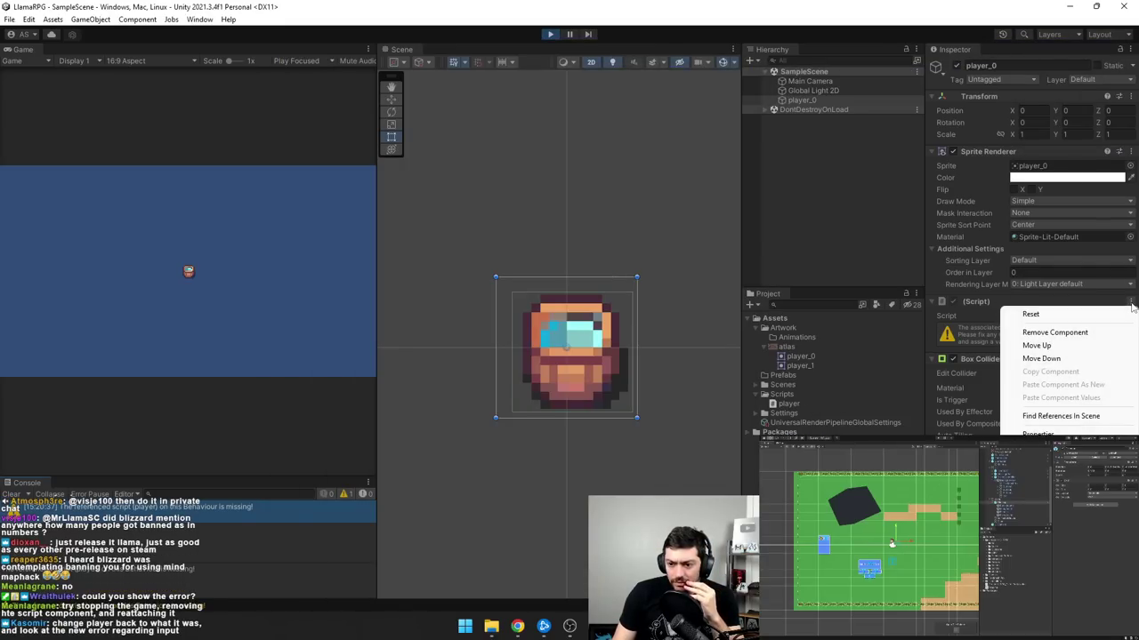
pyautogui.click(1057, 333)
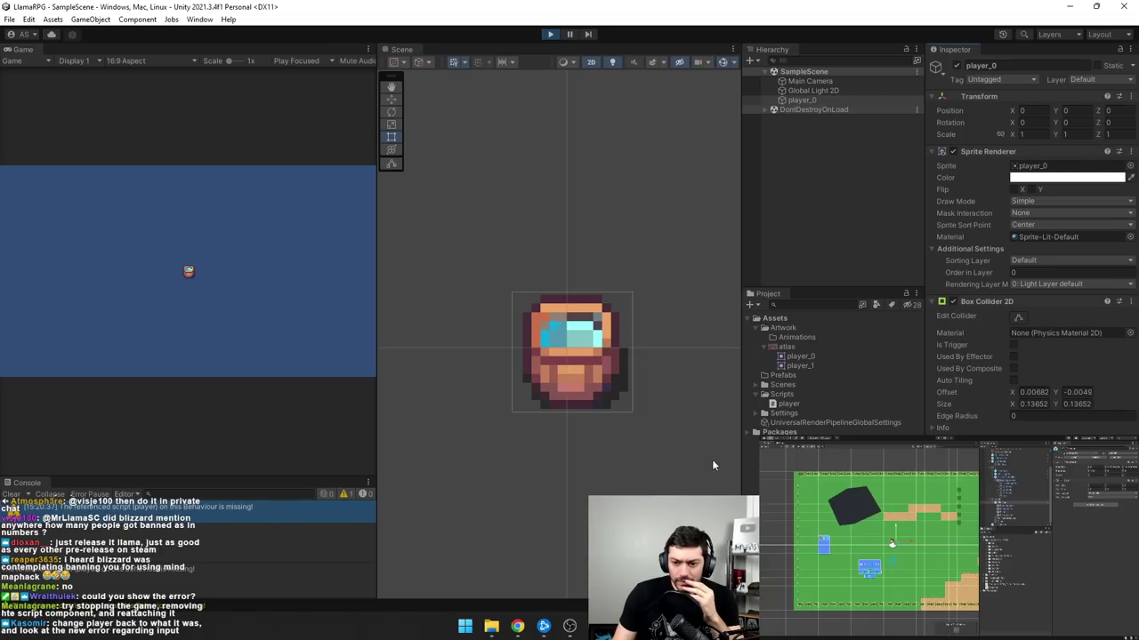
pyautogui.click(550, 35)
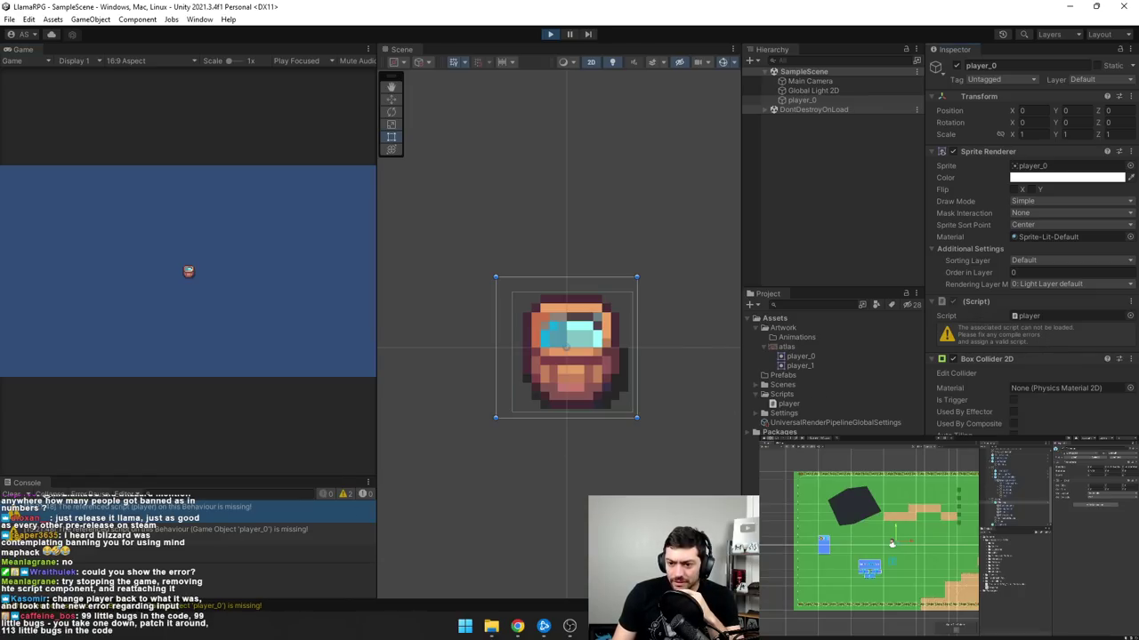
pyautogui.click(551, 32)
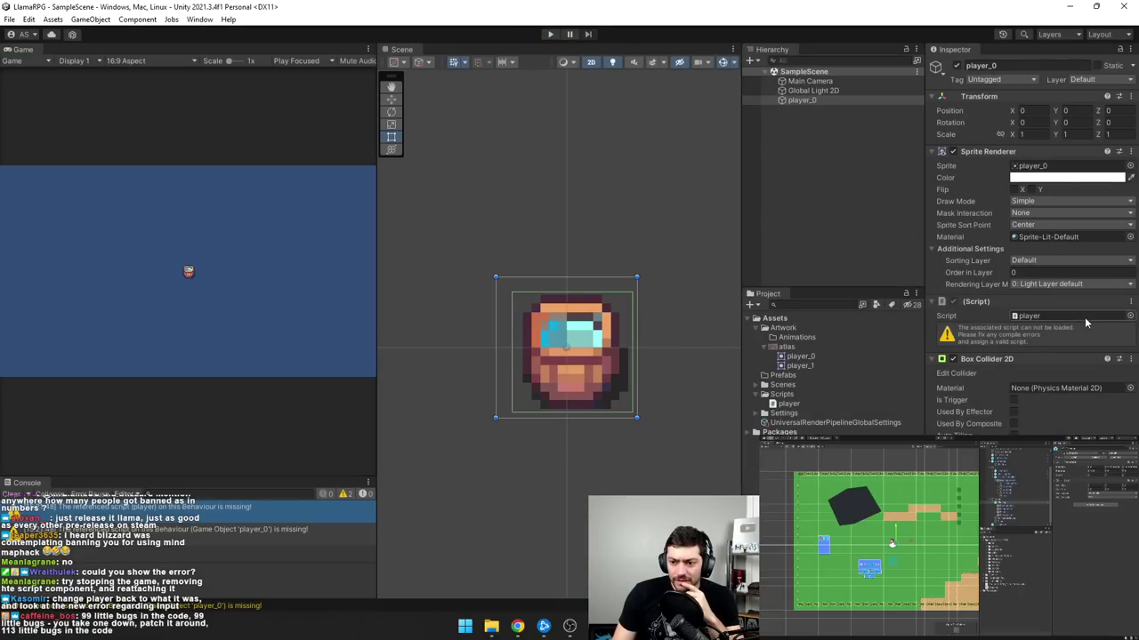
# - Remove the broken script component from player_0 and run the game again
pyautogui.rightClick(993, 306)
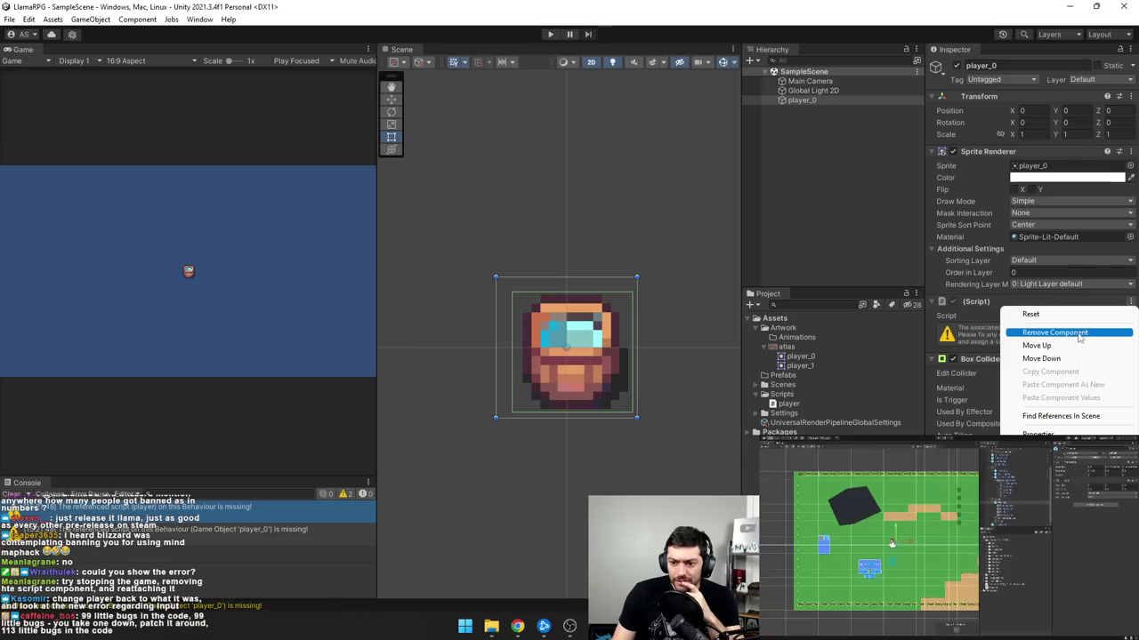
pyautogui.click(1055, 333)
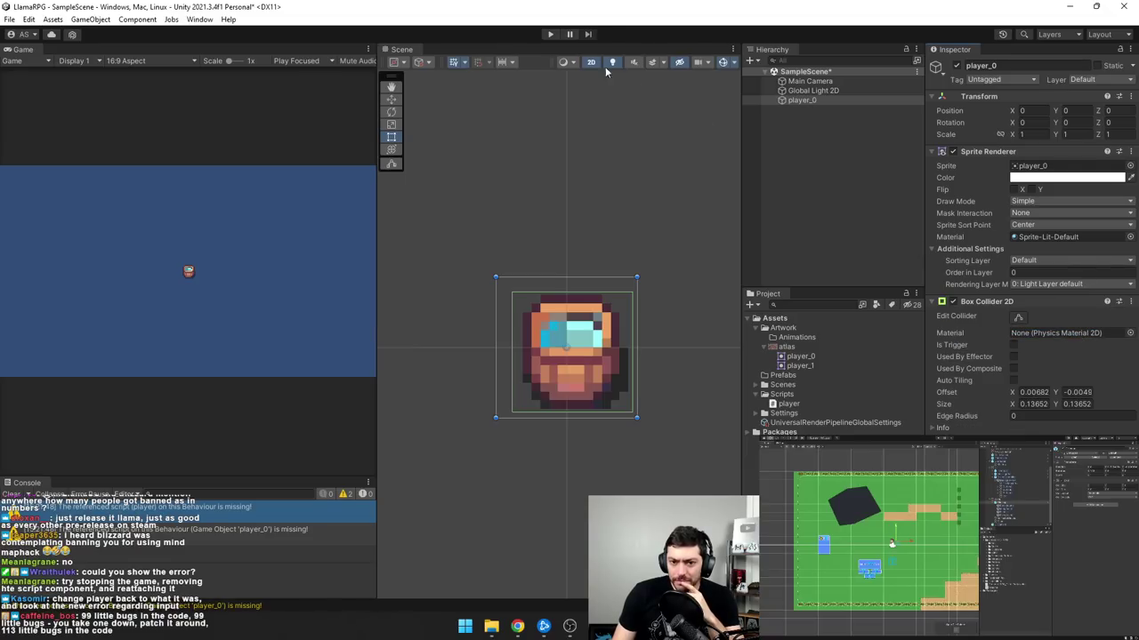
pyautogui.click(549, 34)
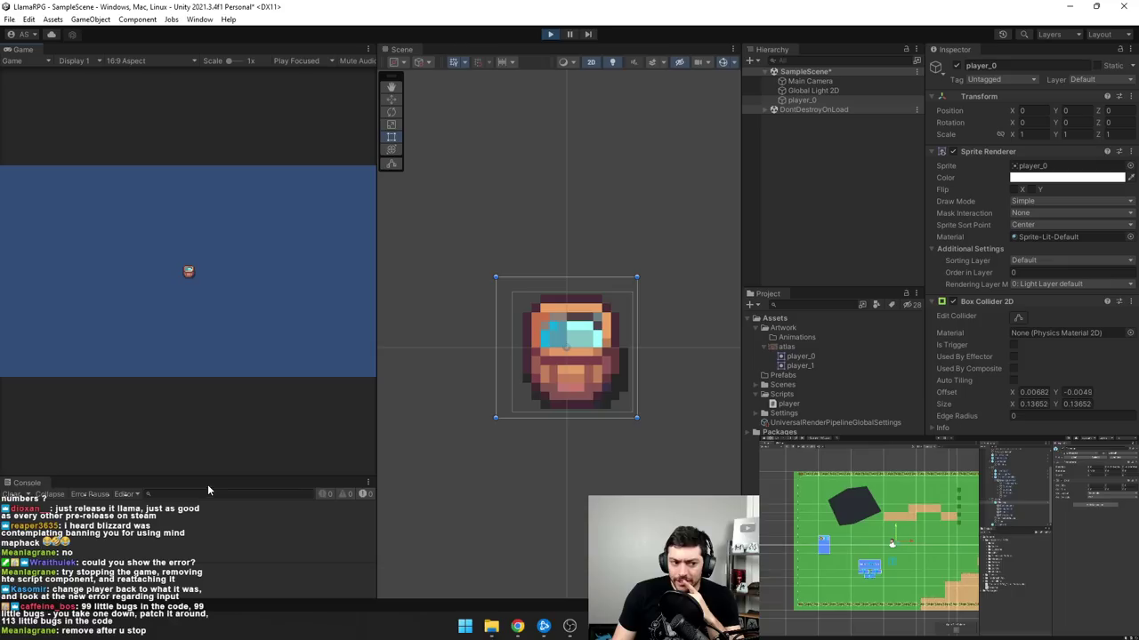
# - Stop the game, try attaching the player script to player_0, and dismiss the Can't add script error
pyautogui.click(549, 34)
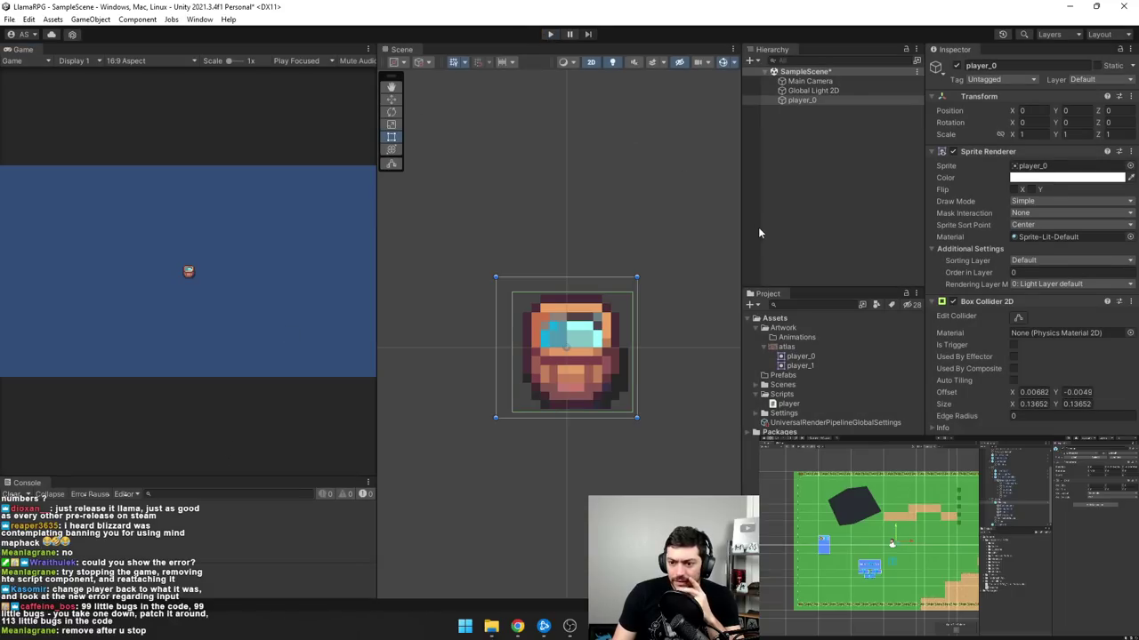
pyautogui.click(787, 405)
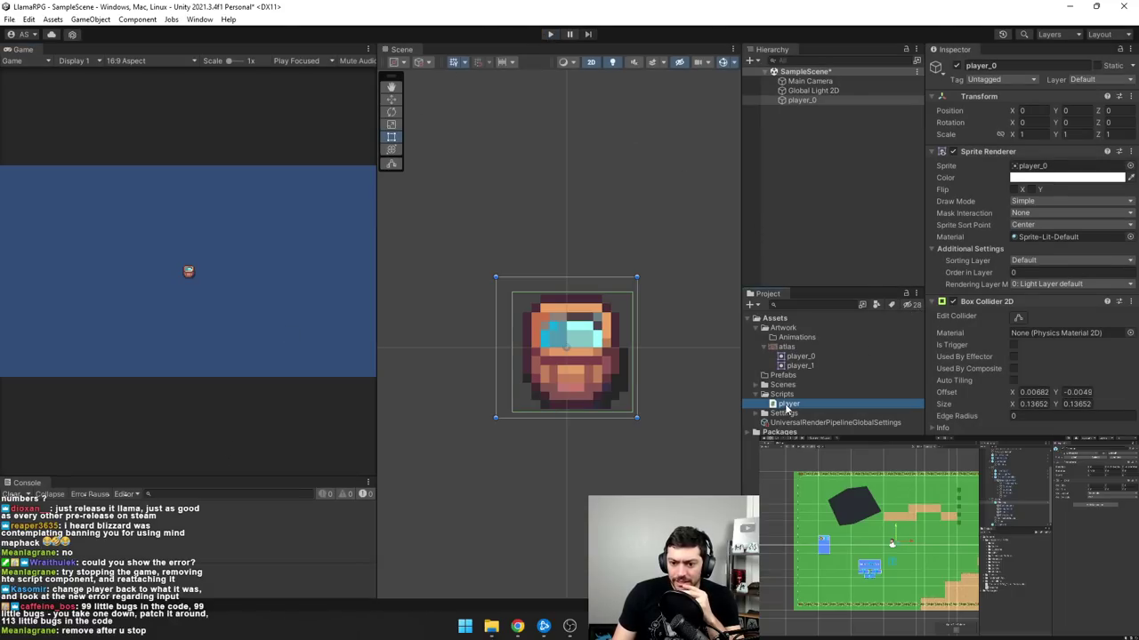
pyautogui.moveTo(787, 407); pyautogui.dragTo(1005, 391)
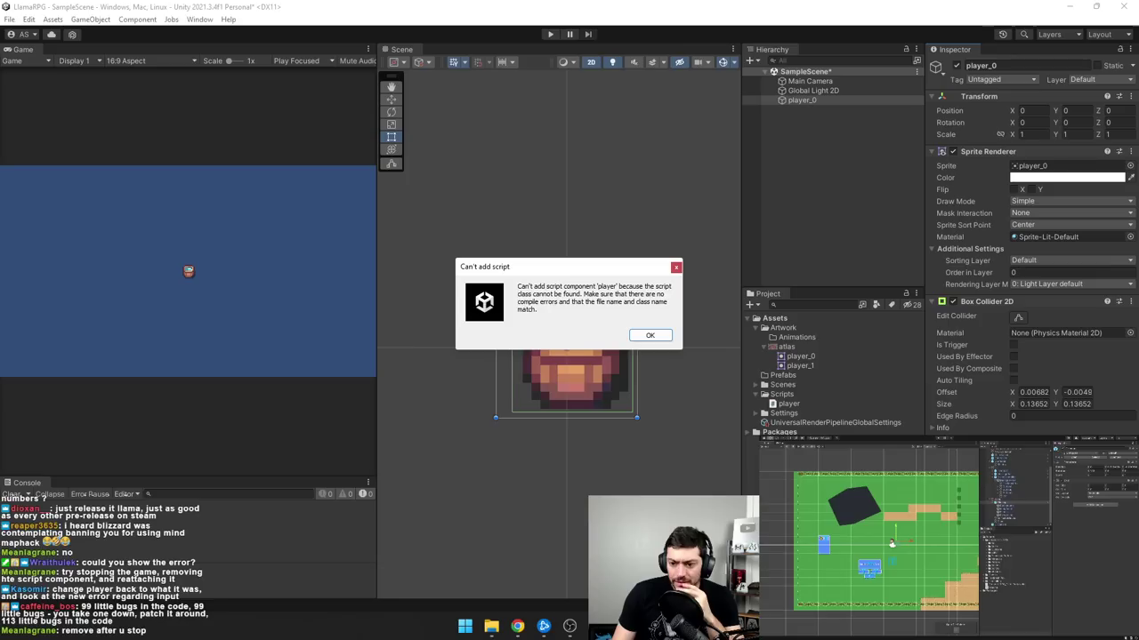
pyautogui.click(650, 336)
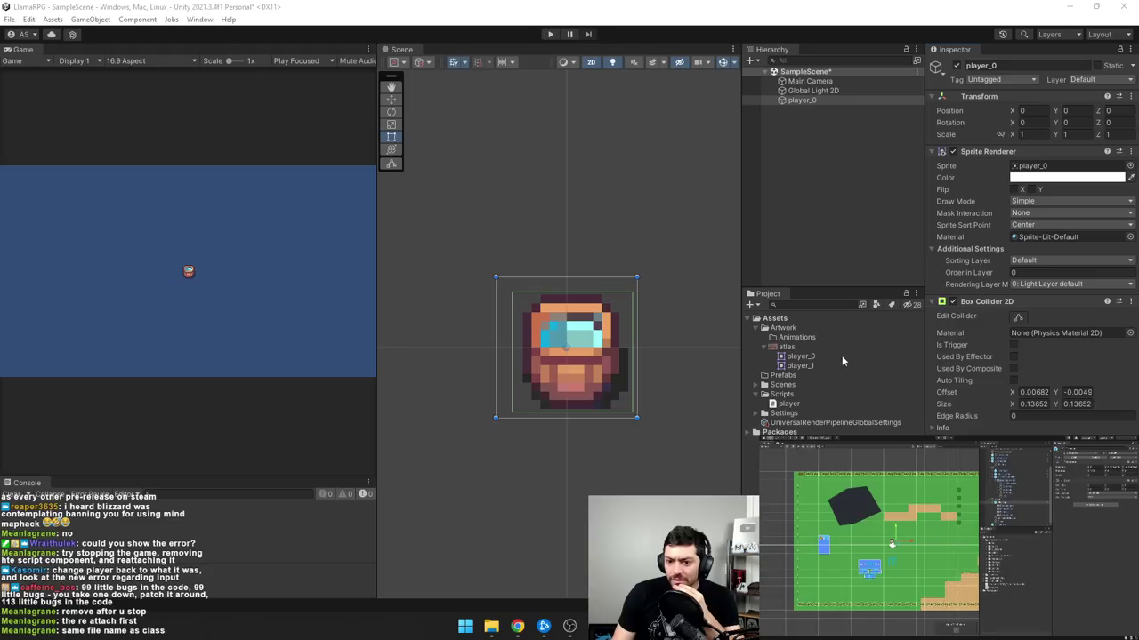
# - Rename the player script asset to 'Player' with a capital P, then reselect player_0 and the script
pyautogui.click(786, 405)
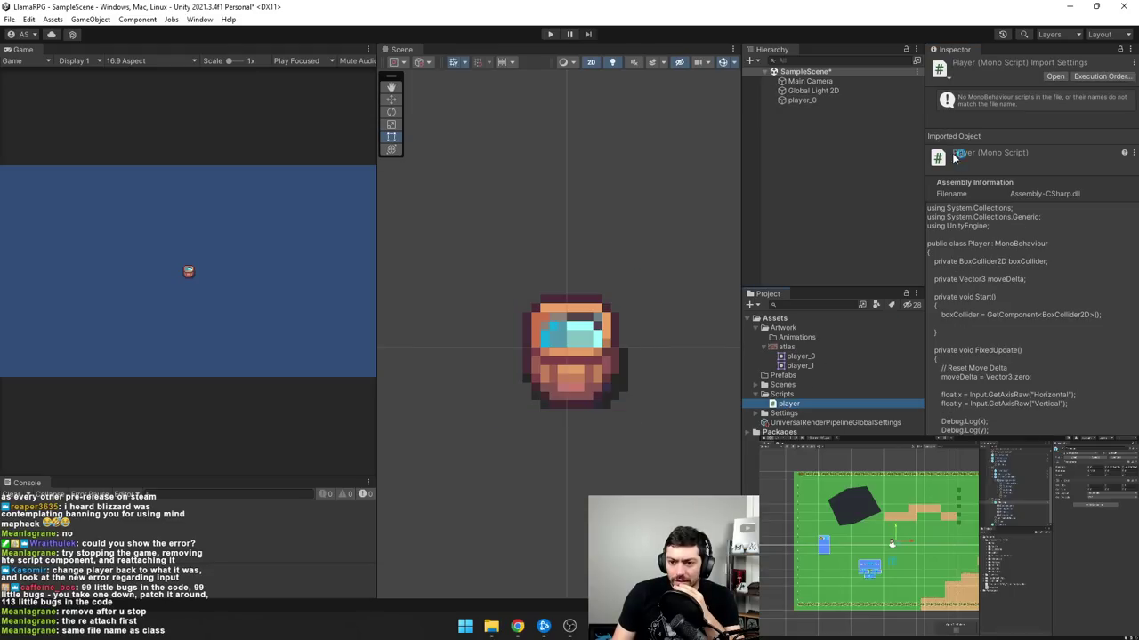
pyautogui.moveTo(795, 403); pyautogui.dragTo(1007, 227)
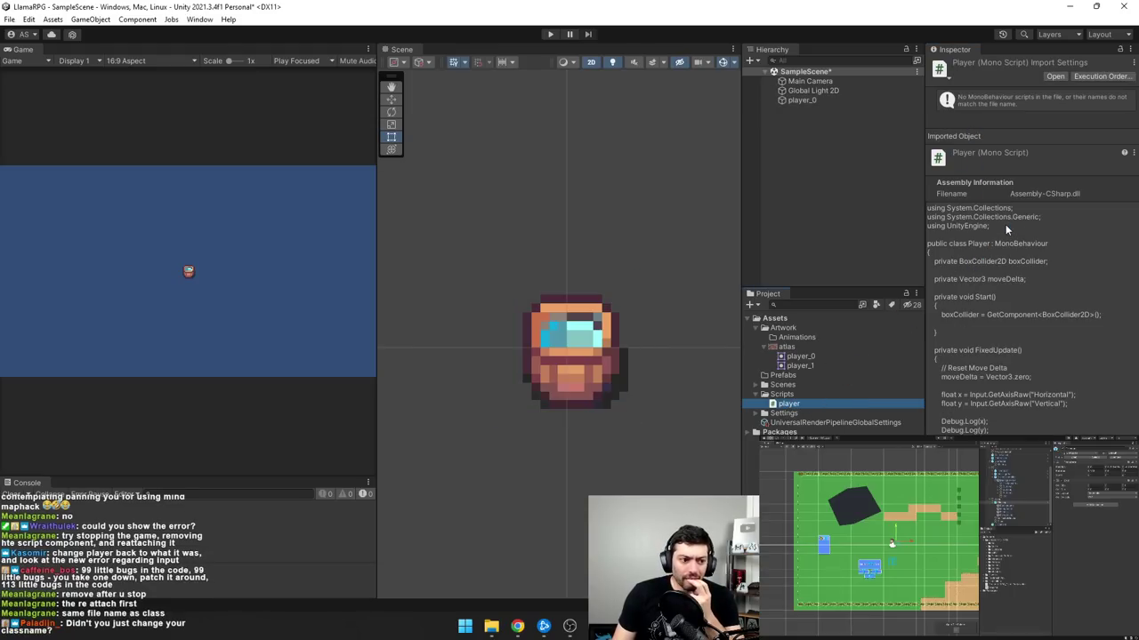
pyautogui.click(781, 405)
pyautogui.press('Home')
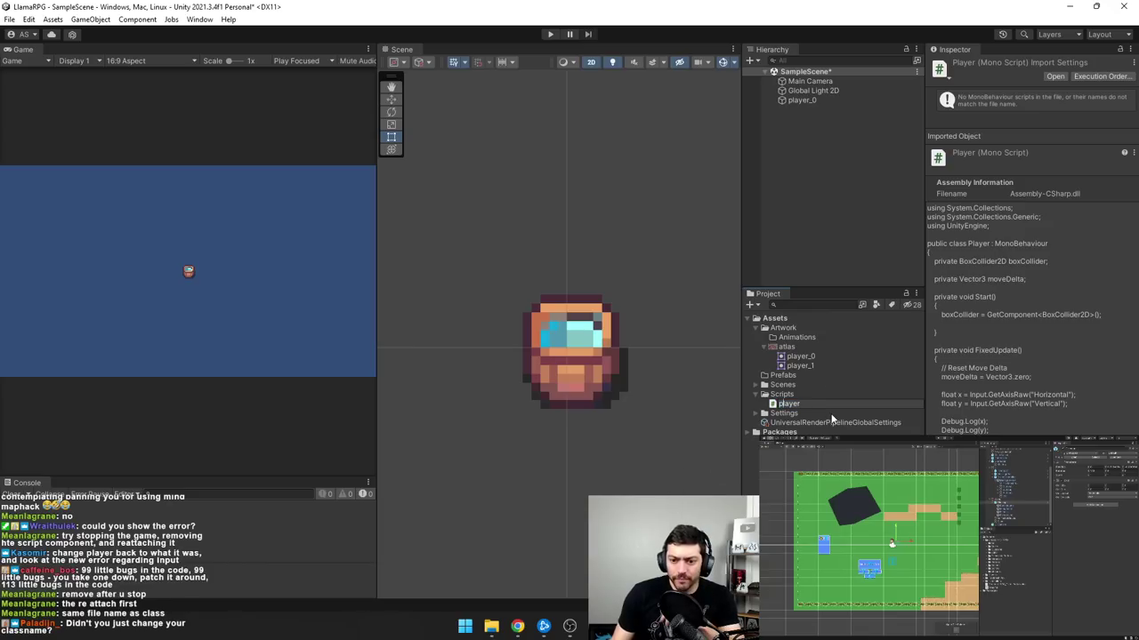
pyautogui.press('Delete')
pyautogui.write('P')
pyautogui.press('Return')
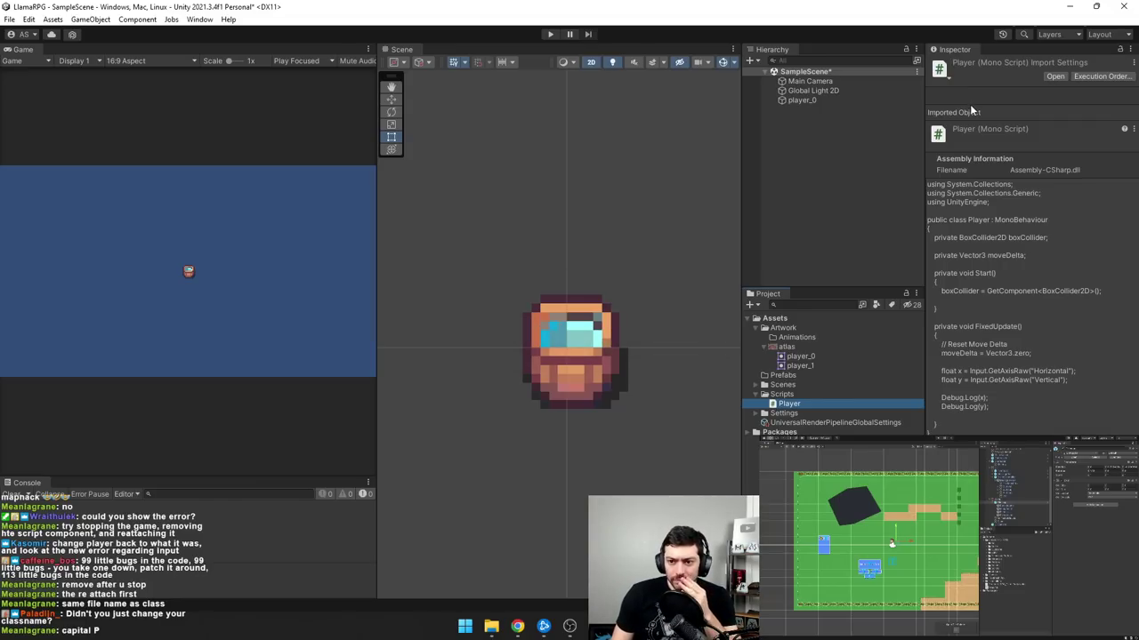
pyautogui.click(816, 102)
pyautogui.click(786, 405)
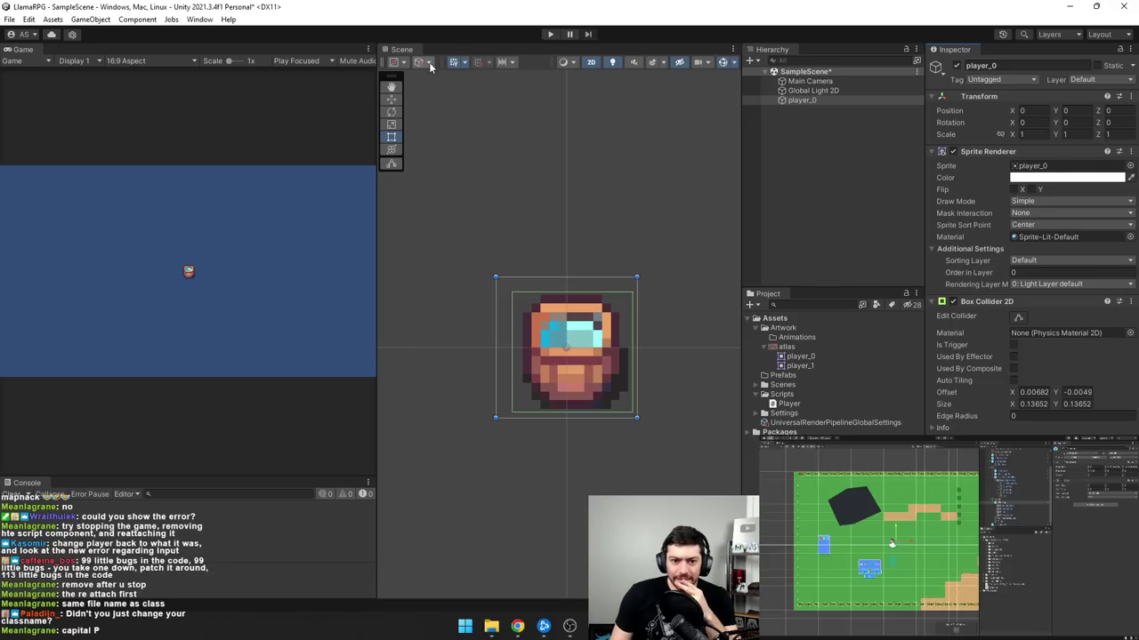
# - Run the game and open one of the UnityEngine.Input errors in the Console
pyautogui.click(550, 33)
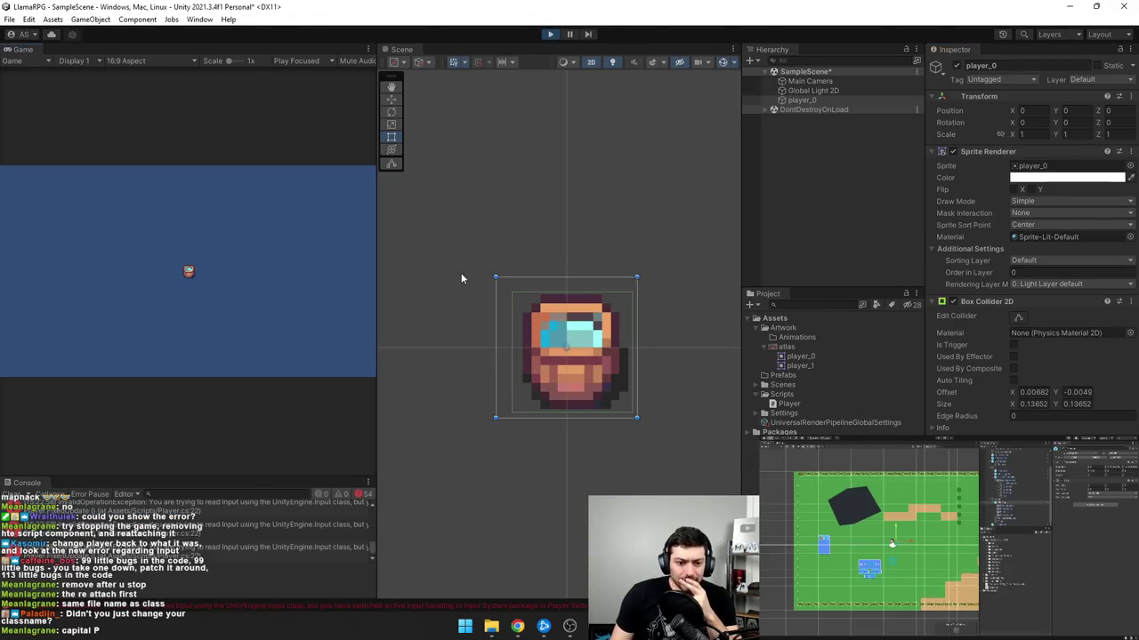
pyautogui.click(250, 546)
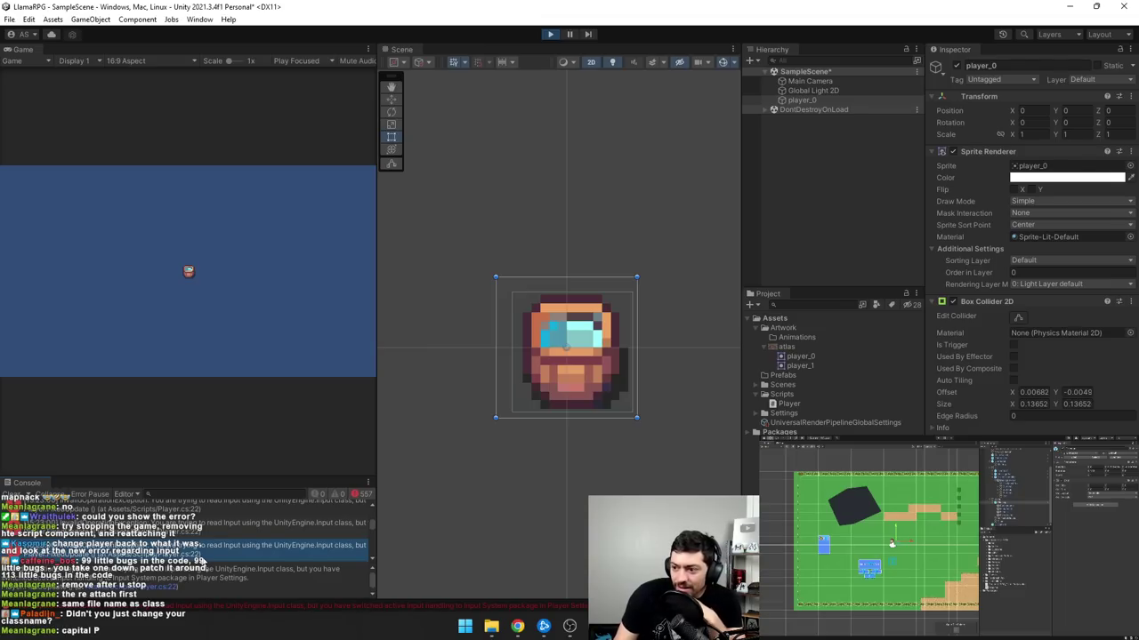
pyautogui.doubleClick(226, 537)
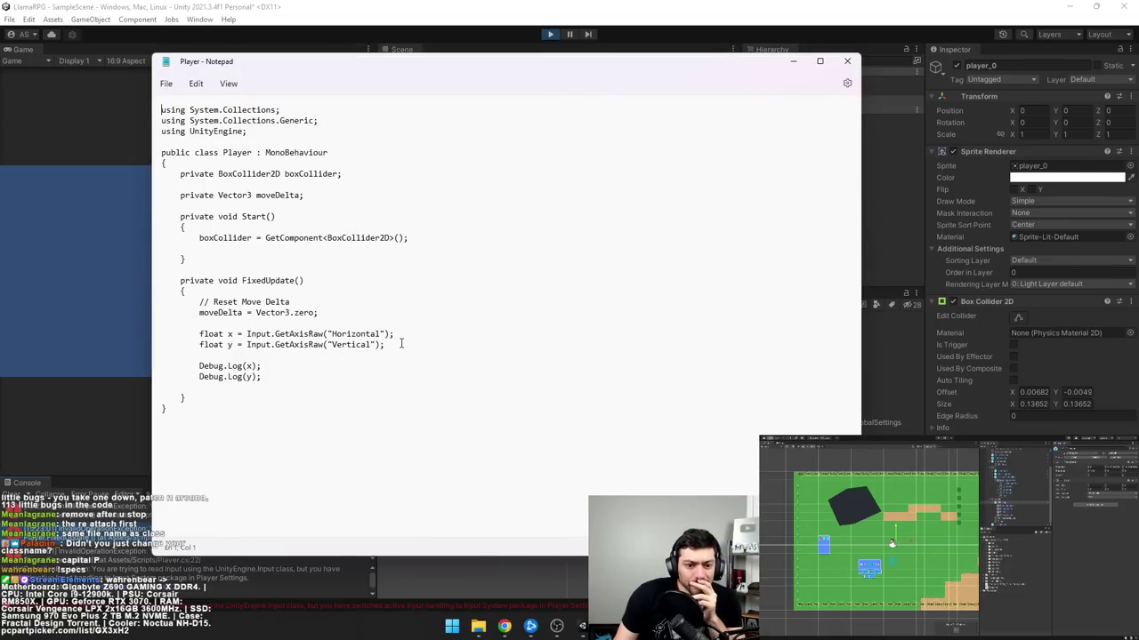
pyautogui.click(847, 60)
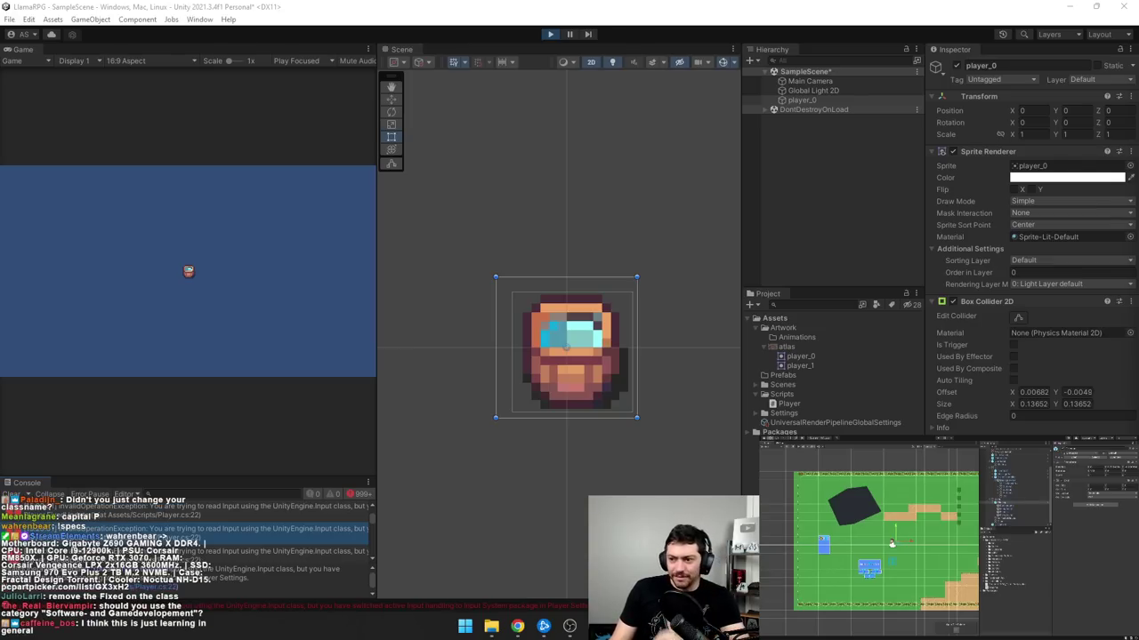
pyautogui.hotkey('alt', 'Tab')
pyautogui.hotkey('alt', 'Tab')
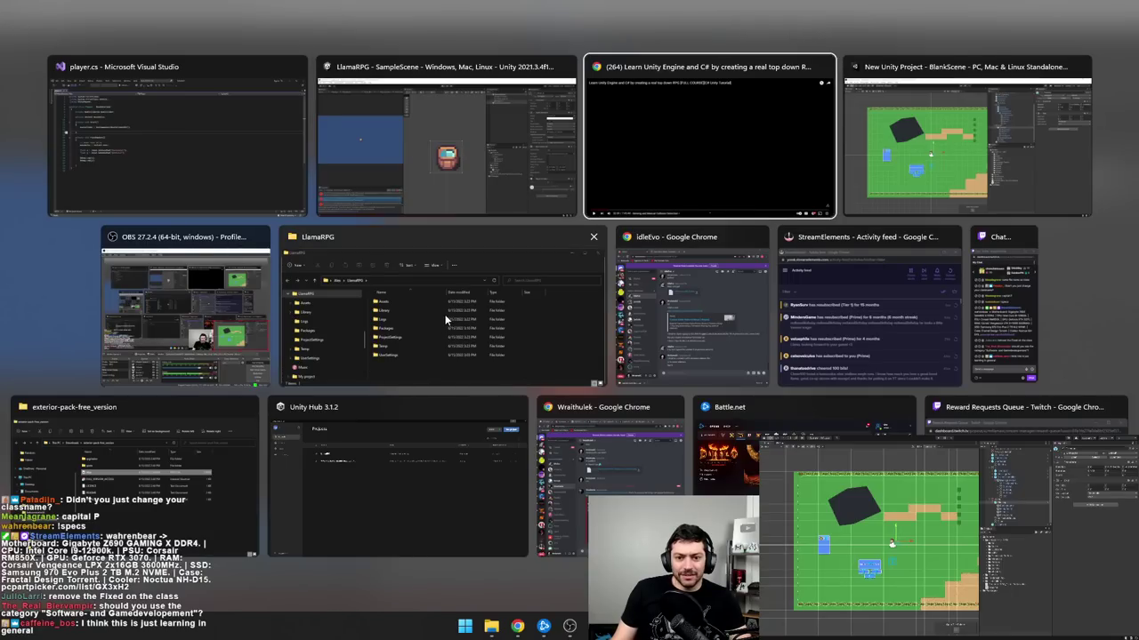
pyautogui.hotkey('alt', 'Tab')
pyautogui.hotkey('alt', 'Tab')
pyautogui.hotkey('alt', 'Tab')
pyautogui.hotkey('alt', 'Tab')
pyautogui.hotkey('alt', 'Tab')
pyautogui.hotkey('alt', 'Tab')
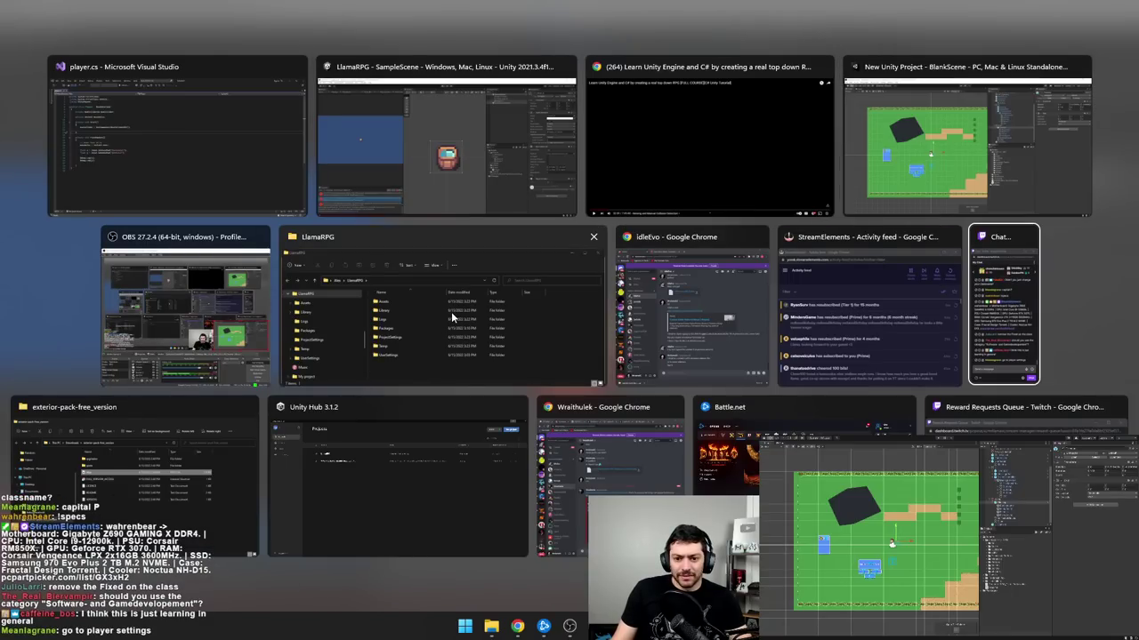
pyautogui.hotkey('alt', 'shift', 'Tab')
pyautogui.click(444, 142)
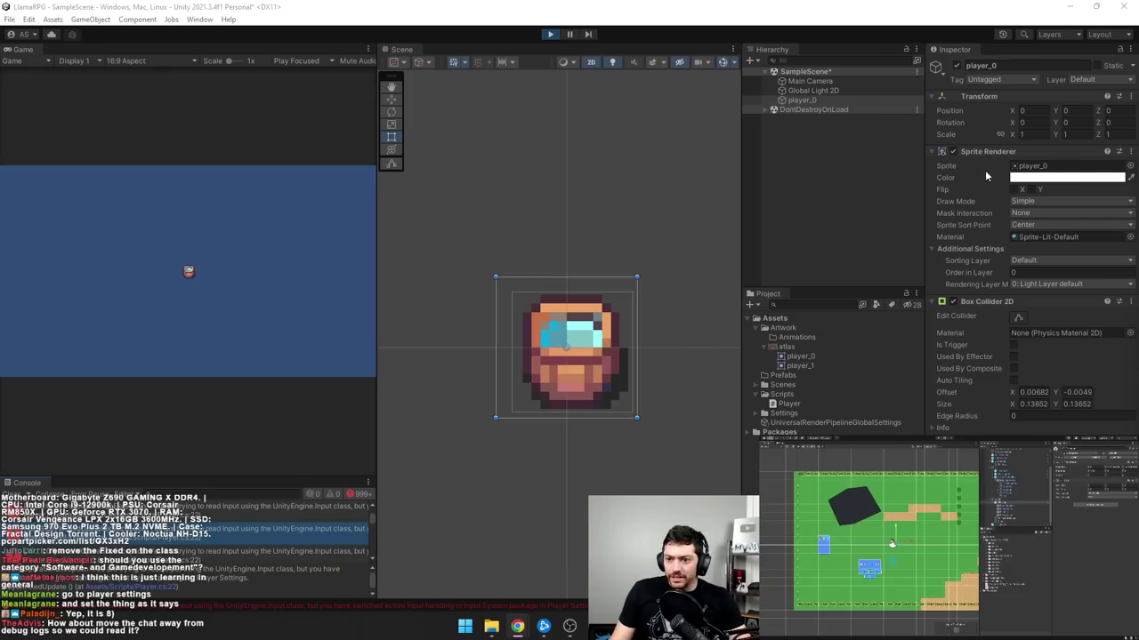
# - Frame player_0 in the scene, stop Play mode, and select the input error text in the Console
pyautogui.doubleClick(807, 100)
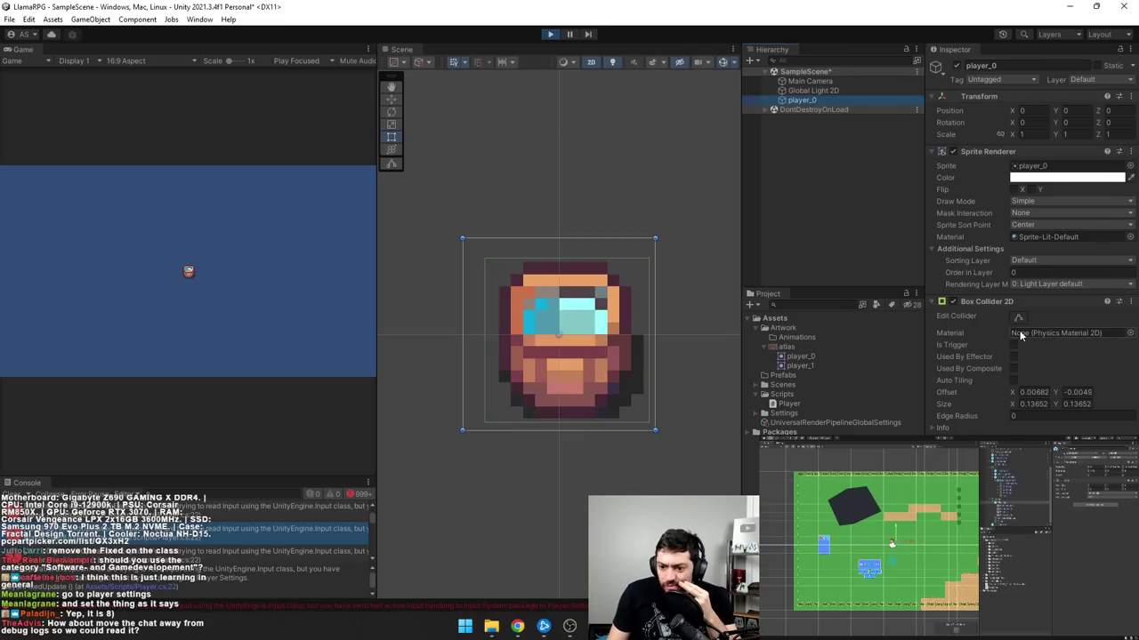
pyautogui.click(550, 34)
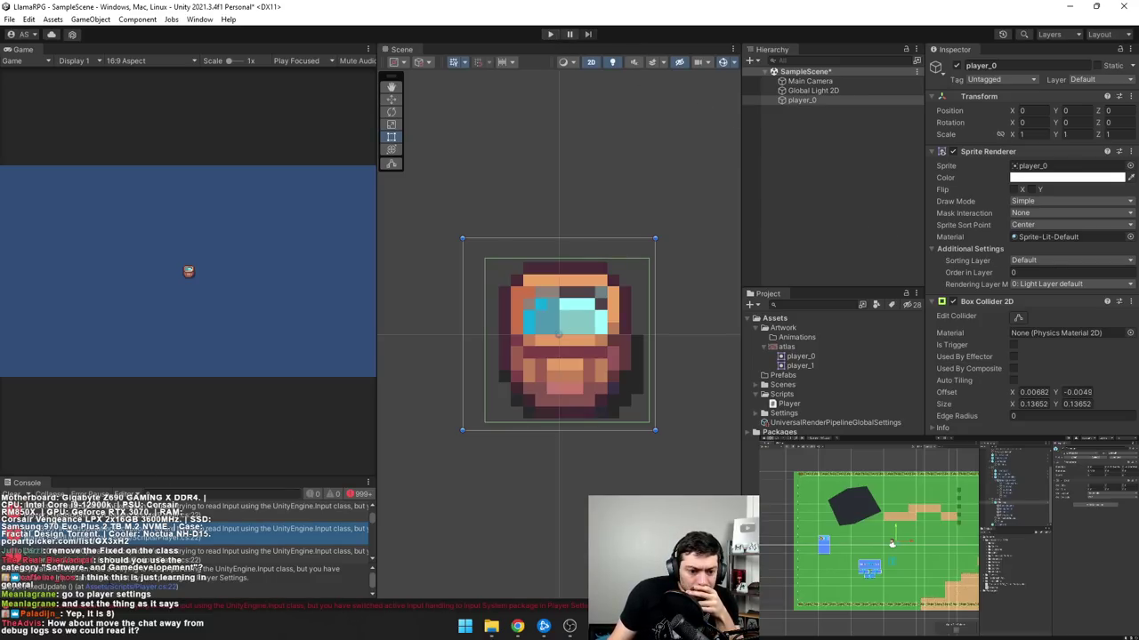
pyautogui.moveTo(39, 580); pyautogui.dragTo(255, 579)
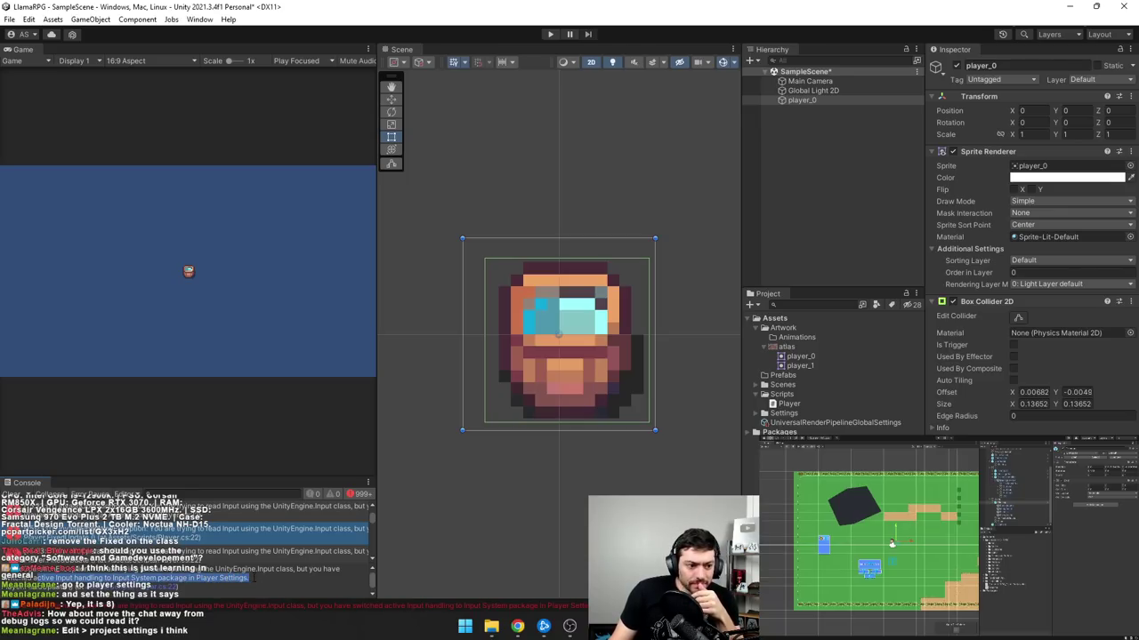
# - Open Project Settings from Unity's Edit menu to reach the Input Manager page
pyautogui.click(138, 20)
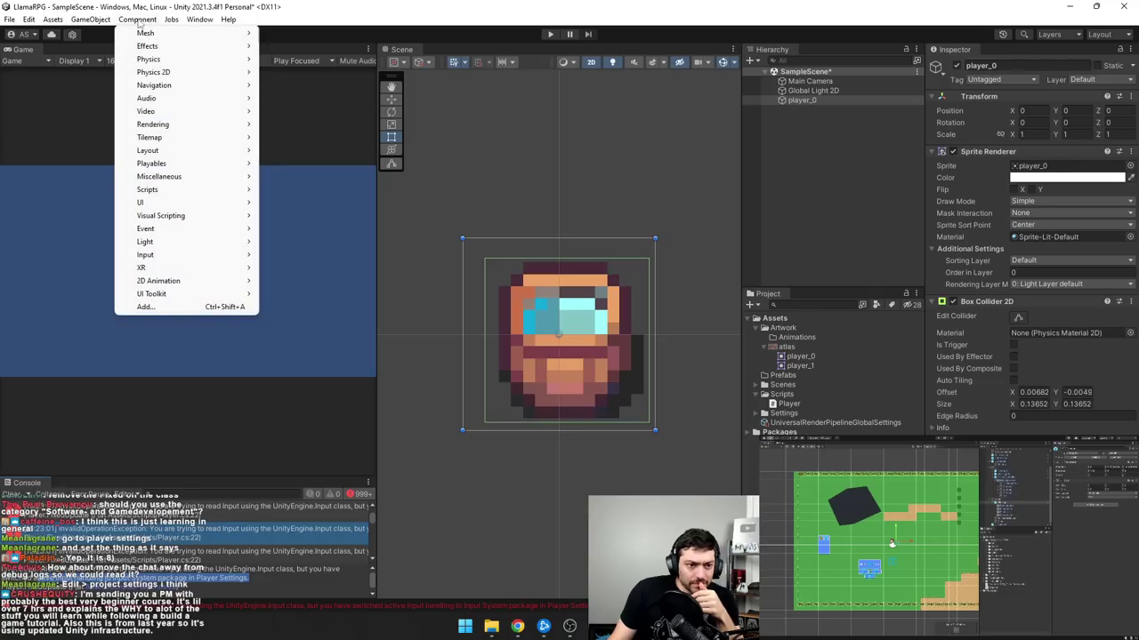
pyautogui.moveTo(30, 20)
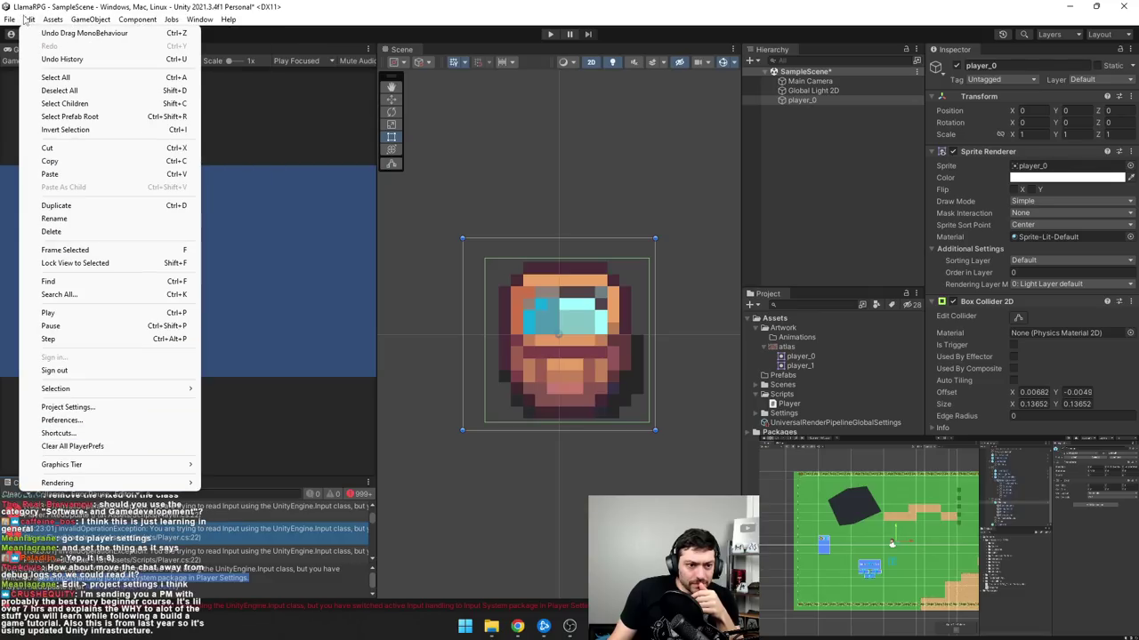
pyautogui.click(96, 407)
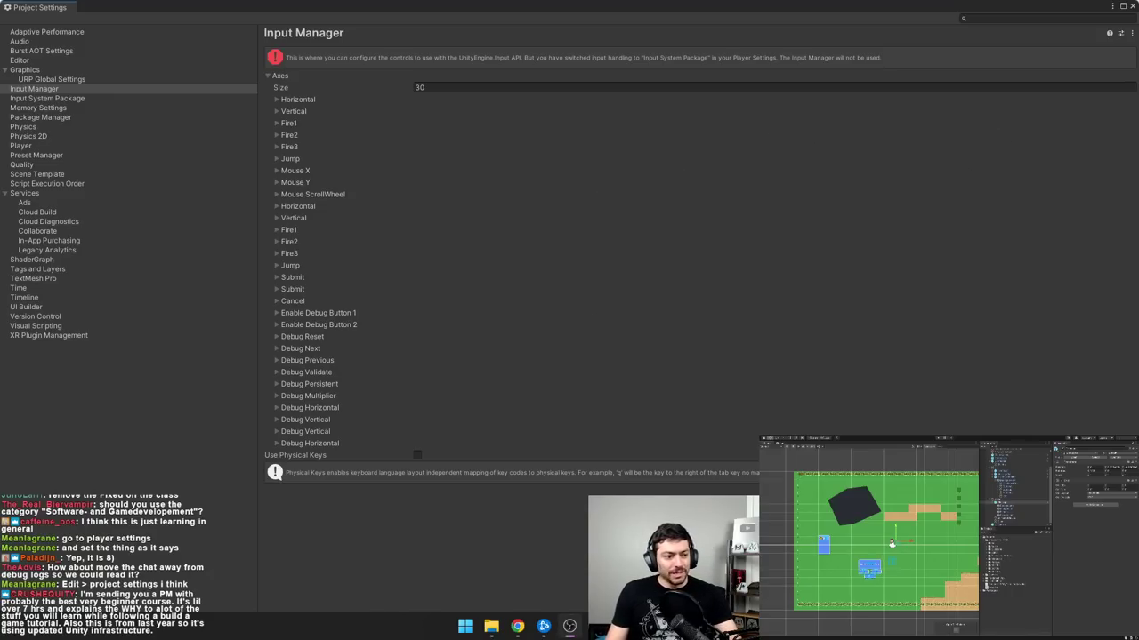
pyautogui.hotkey('alt', 'Tab')
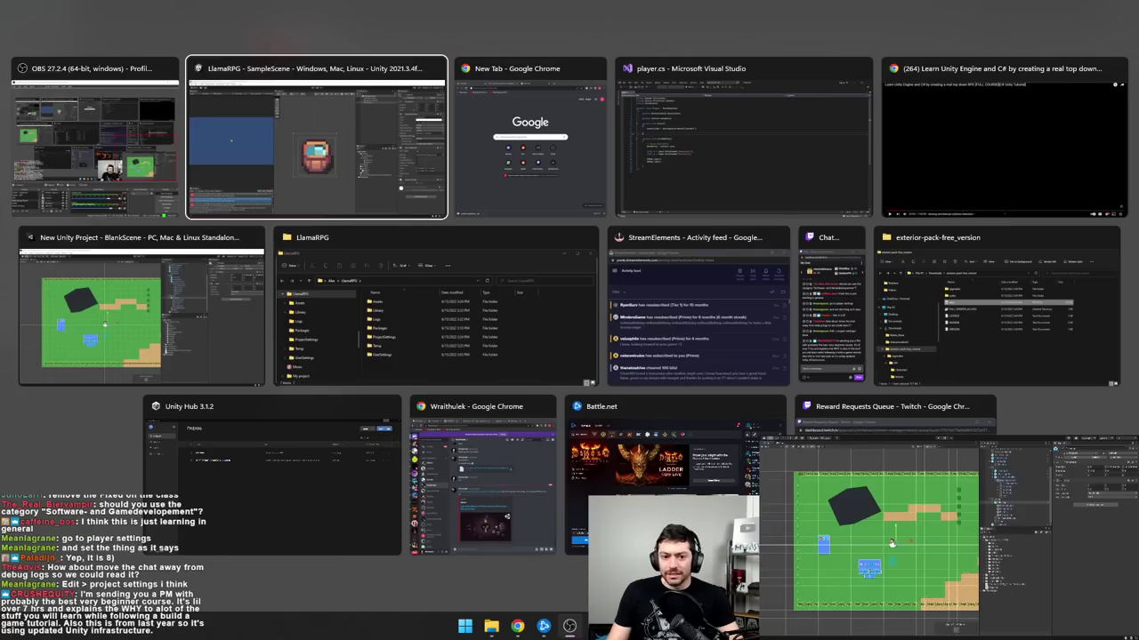
pyautogui.hotkey('alt', 'Tab')
pyautogui.hotkey('alt', 'Tab')
pyautogui.hotkey('alt', 'Tab')
pyautogui.hotkey('alt', 'Tab')
pyautogui.hotkey('alt', 'Tab')
pyautogui.hotkey('alt', 'shift', 'Tab')
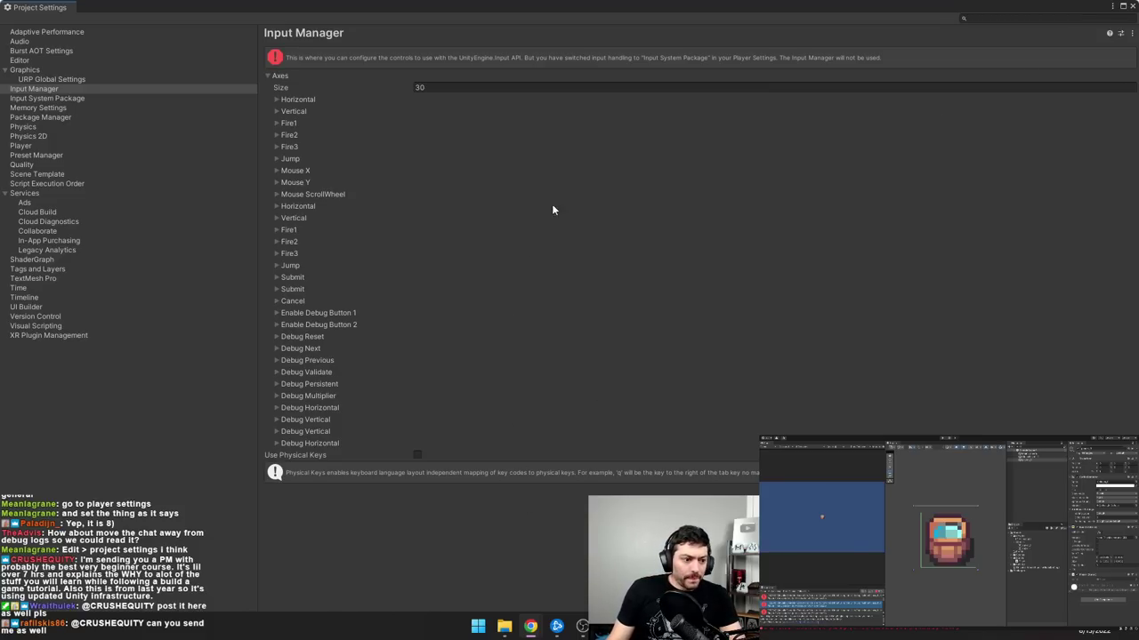
pyautogui.click(637, 208)
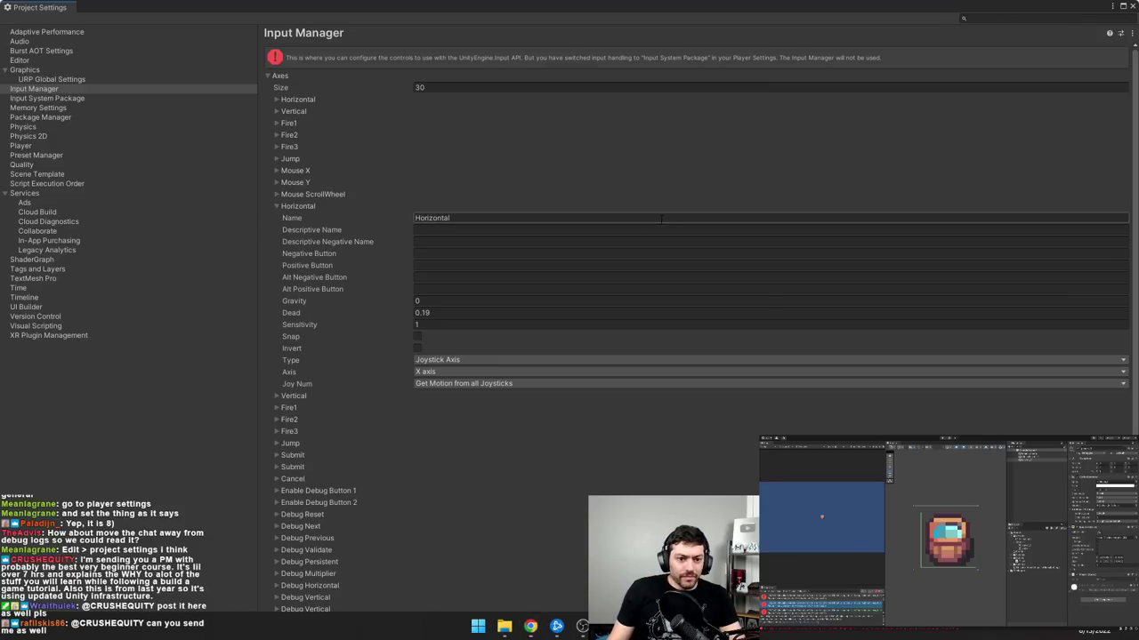
pyautogui.click(276, 205)
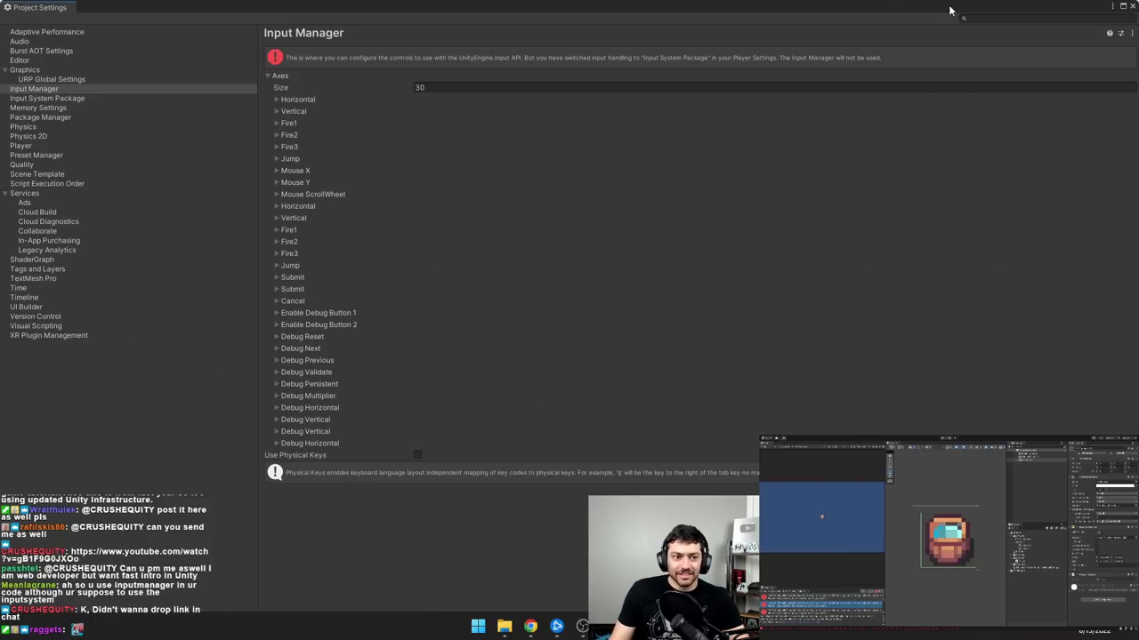
# - Close Unity's Project Settings and return to the tutorial in a maximized browser window
pyautogui.click(1132, 6)
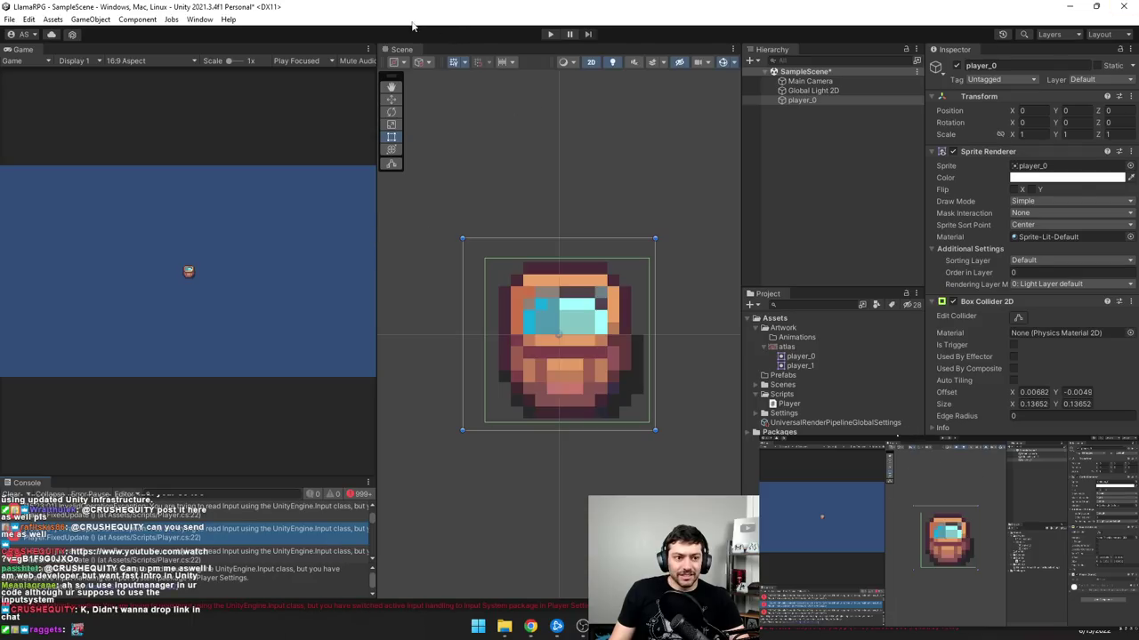
pyautogui.hotkey('alt', 'Tab')
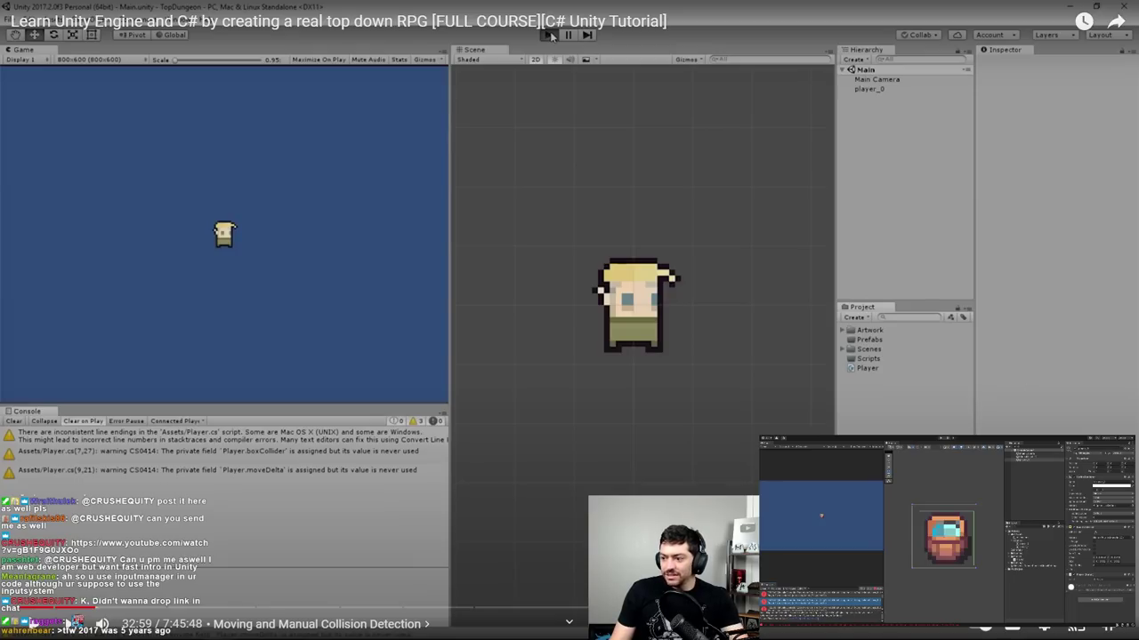
pyautogui.press('Escape')
pyautogui.doubleClick(504, 5)
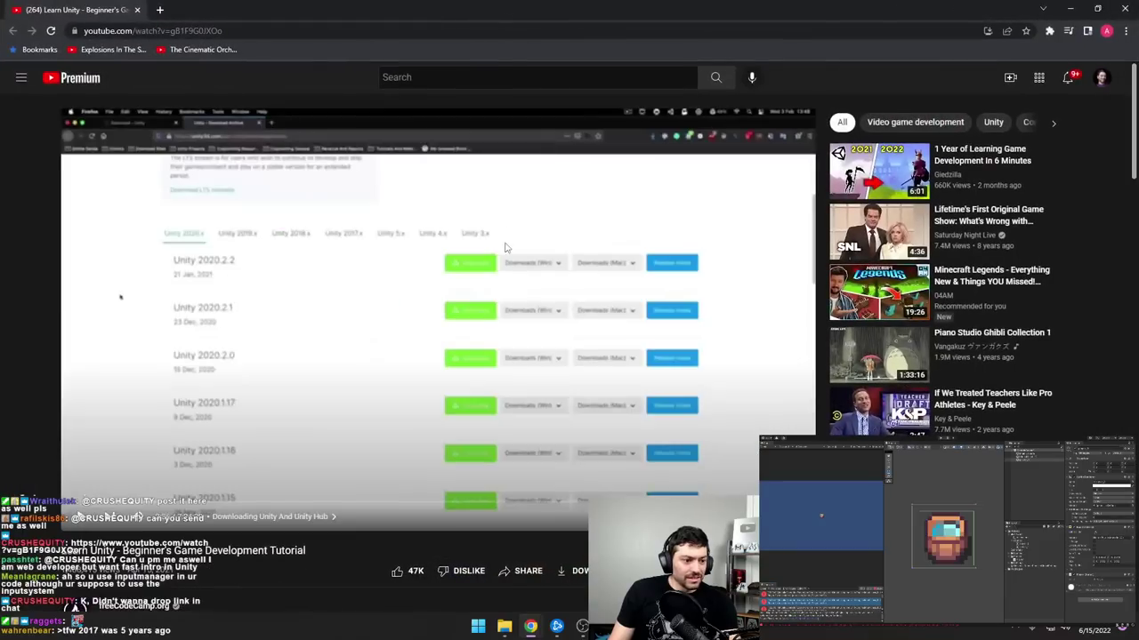
# - Play the tutorial full screen, skipping ahead into the Introduction To Unity's Interface chapter
pyautogui.press('Right')
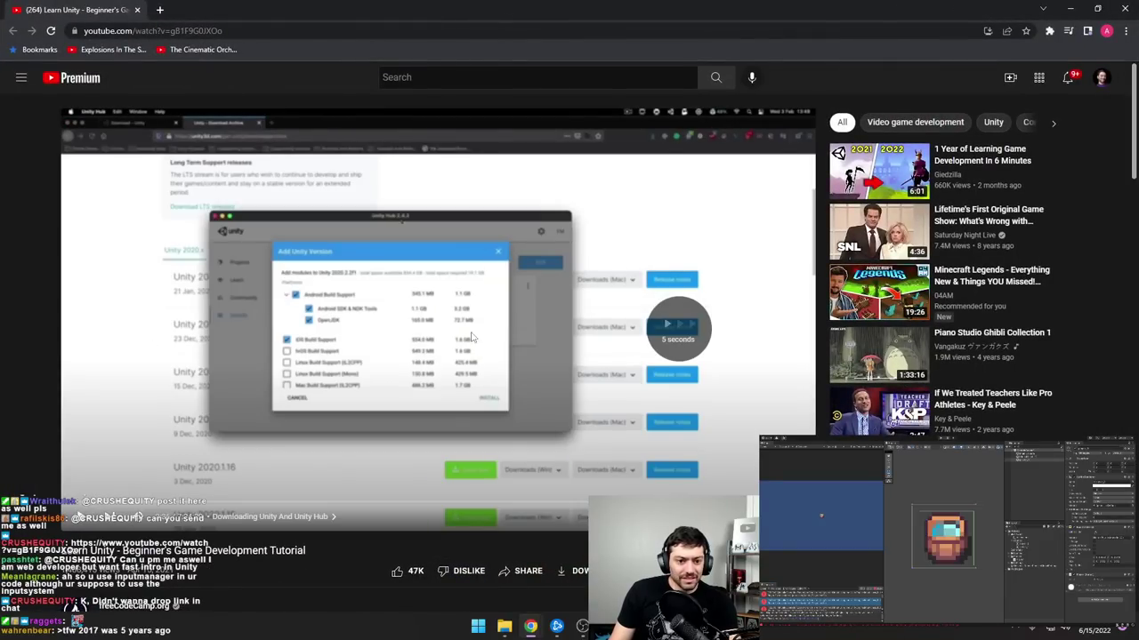
pyautogui.press('Right')
pyautogui.press('Right')
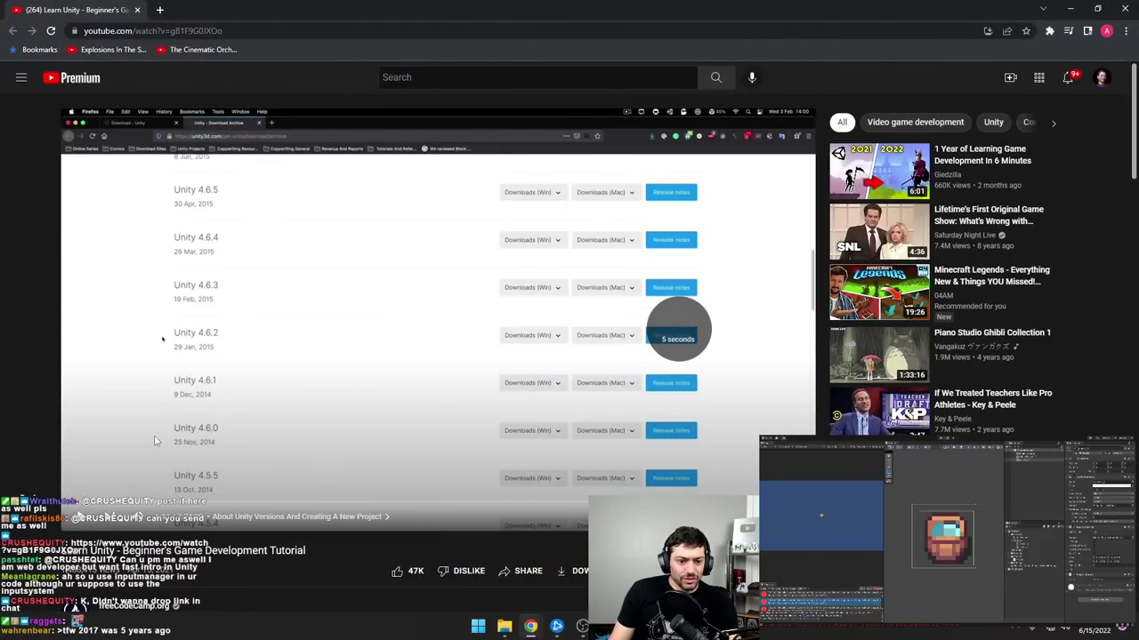
pyautogui.press('Right')
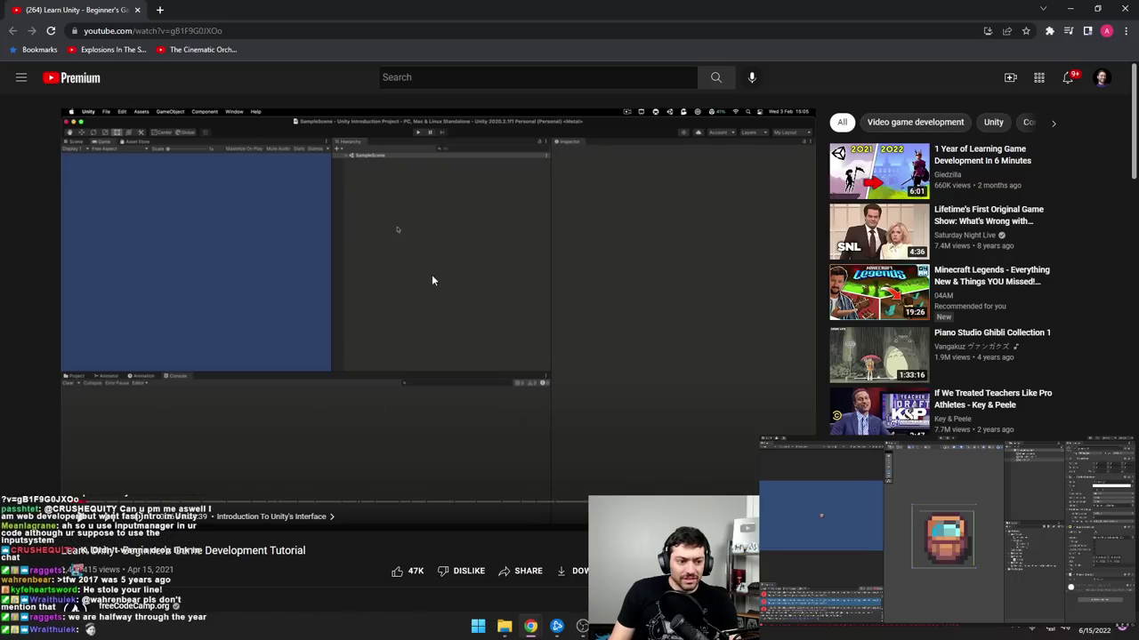
pyautogui.click(759, 517)
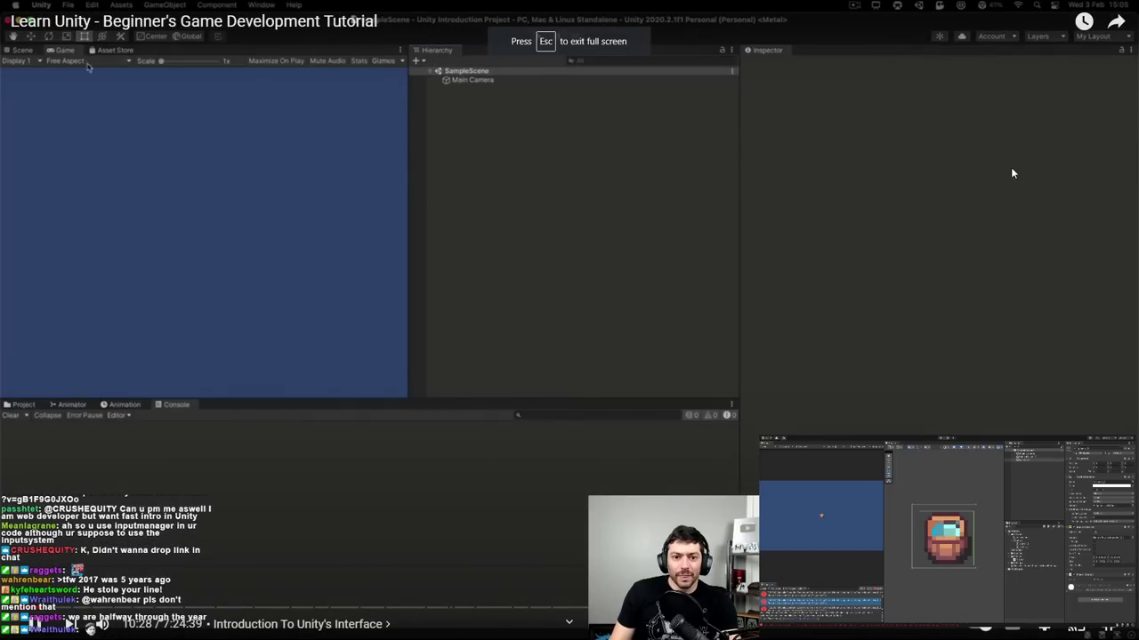
pyautogui.press('Right')
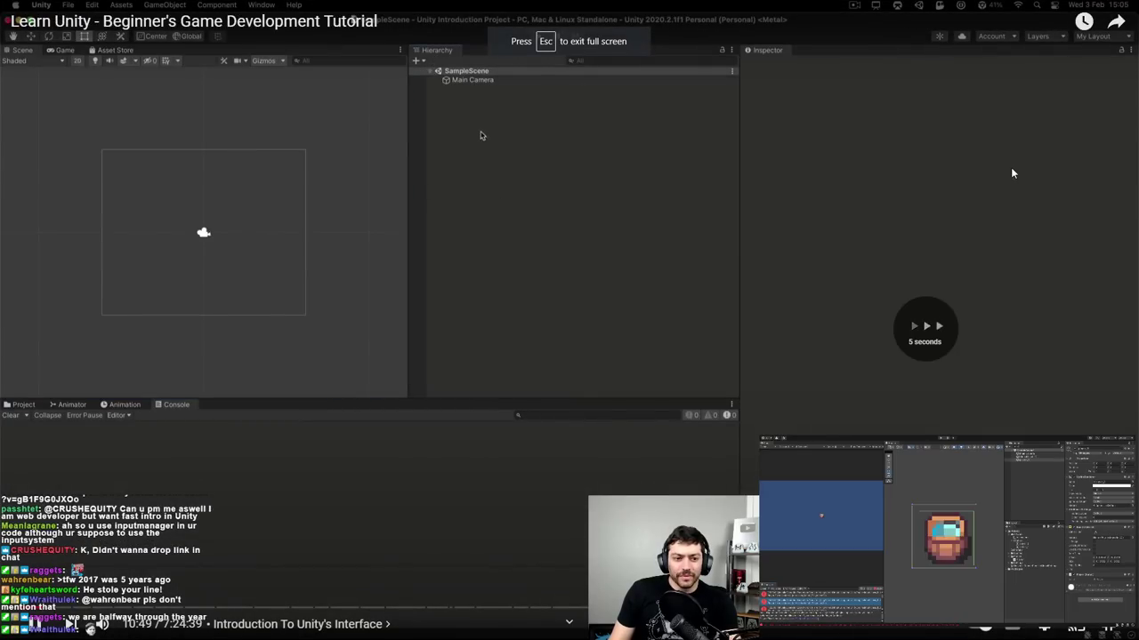
pyautogui.press('Right')
pyautogui.press('Right')
pyautogui.press('Right')
pyautogui.press('Right')
pyautogui.press('Right')
pyautogui.press('Right')
pyautogui.press('Right')
pyautogui.press('Right')
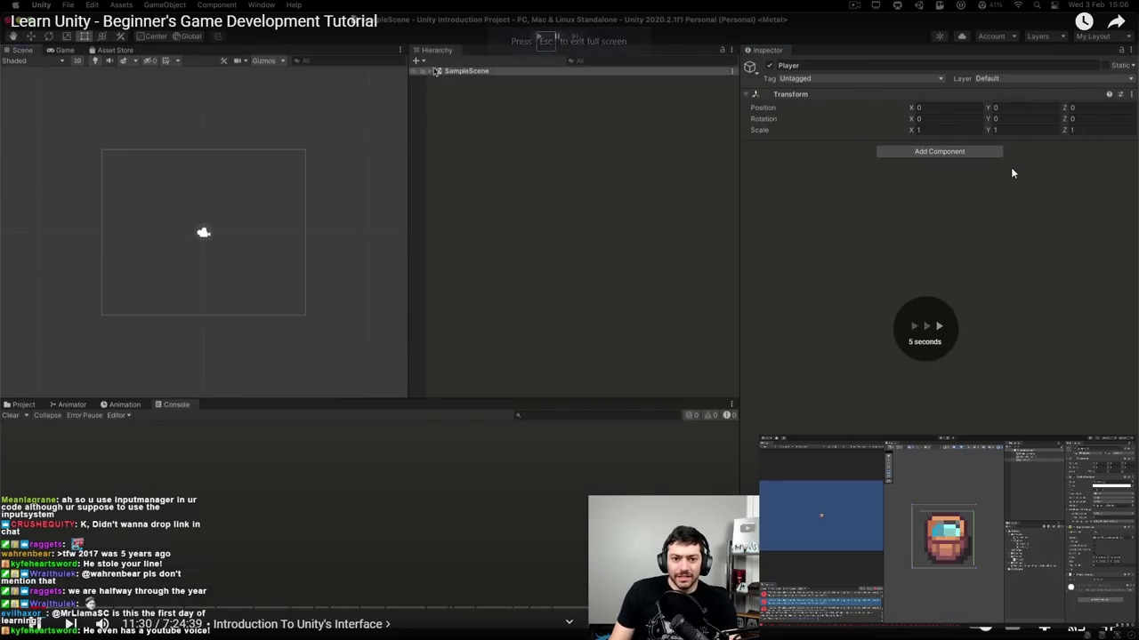
pyautogui.press('Right')
pyautogui.press('Right')
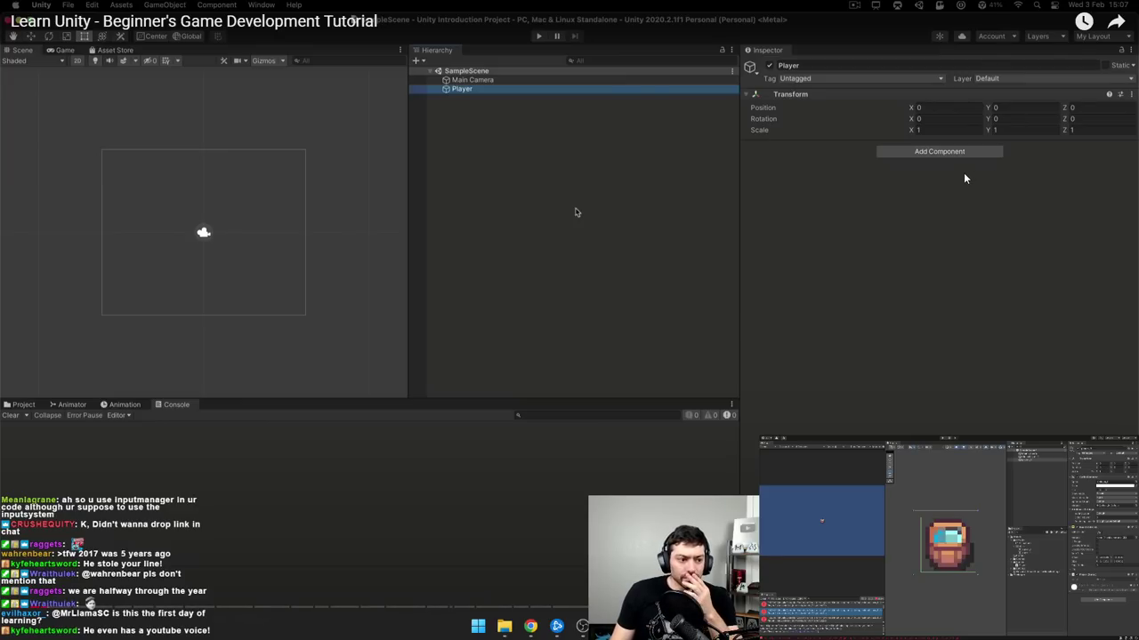
pyautogui.click(794, 238)
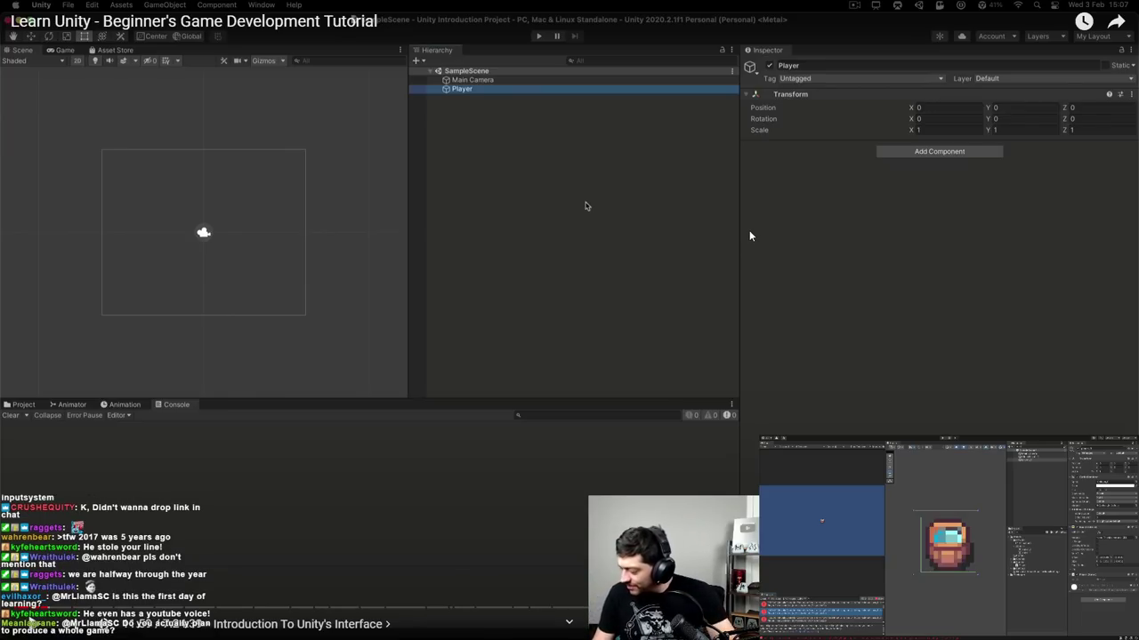
pyautogui.click(731, 284)
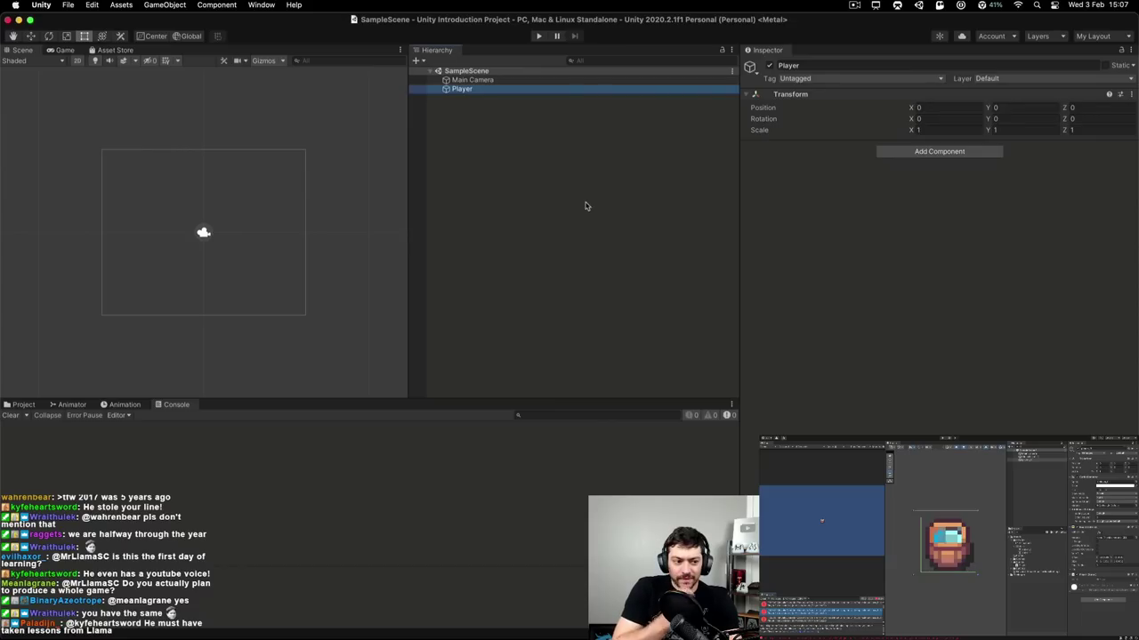
# - Rewind and replay the interface chapter in five-second jumps
pyautogui.press('Right')
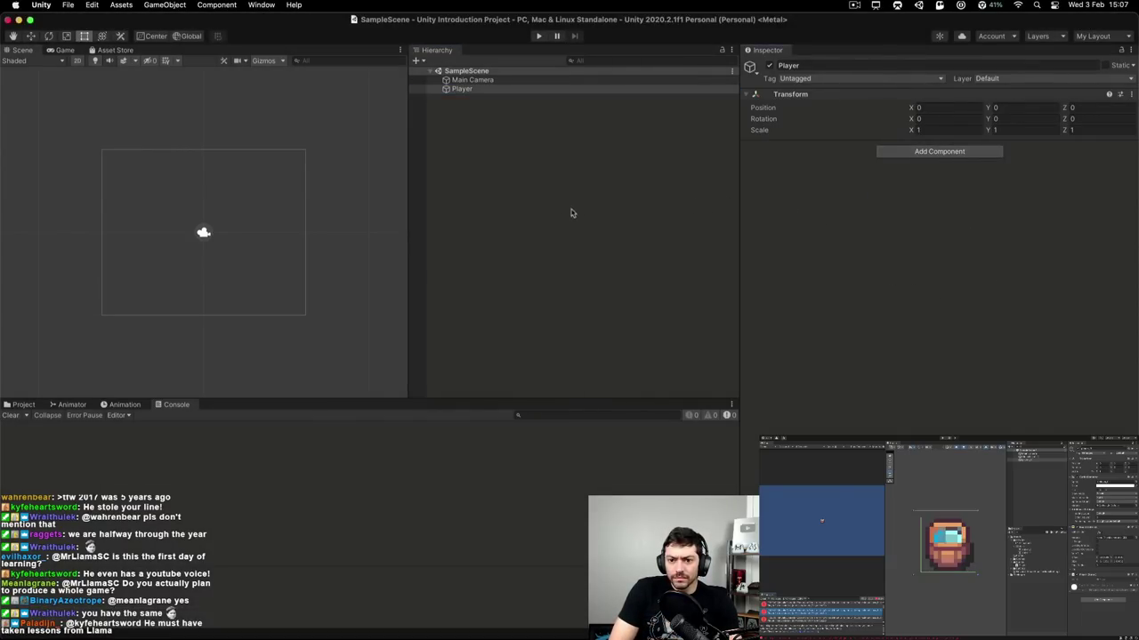
pyautogui.press('Left')
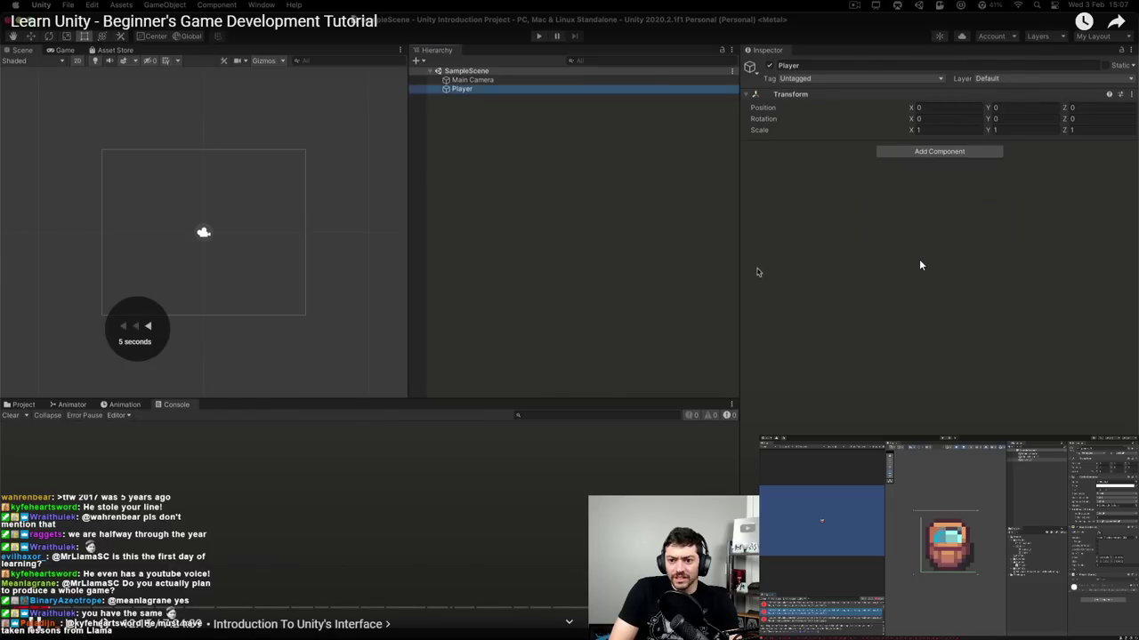
pyautogui.press('Left')
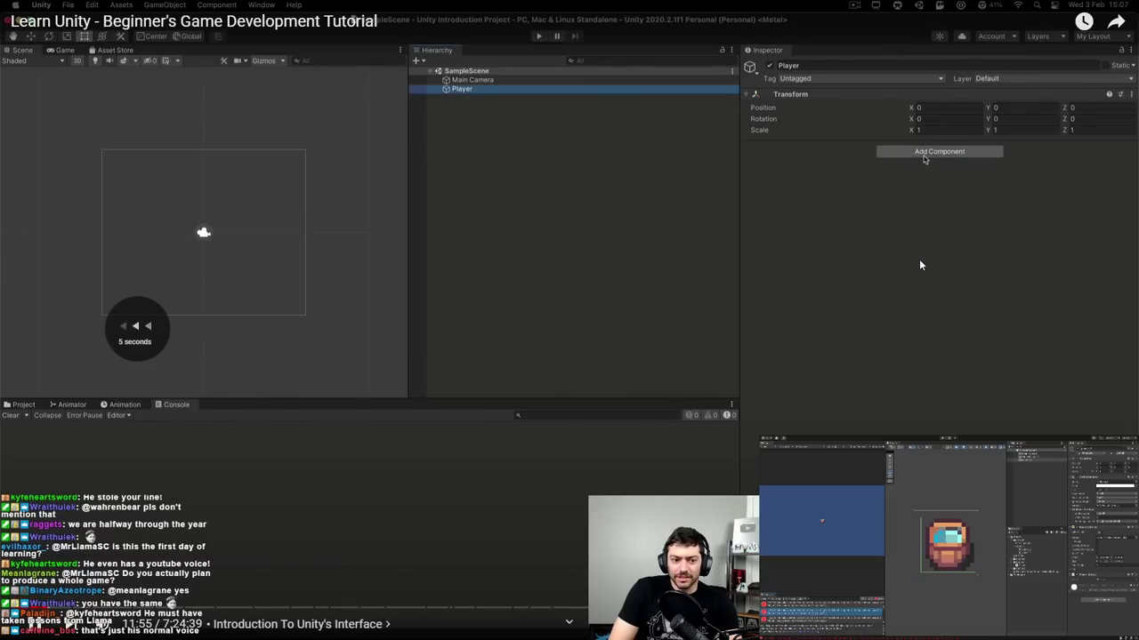
pyautogui.press('Left')
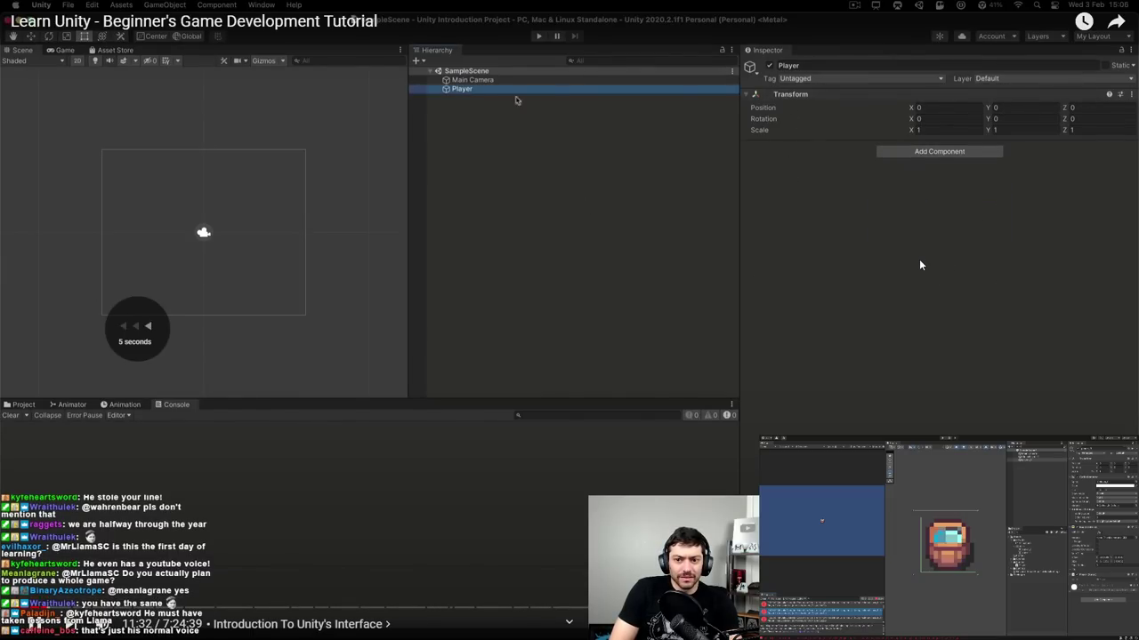
pyautogui.press('Right')
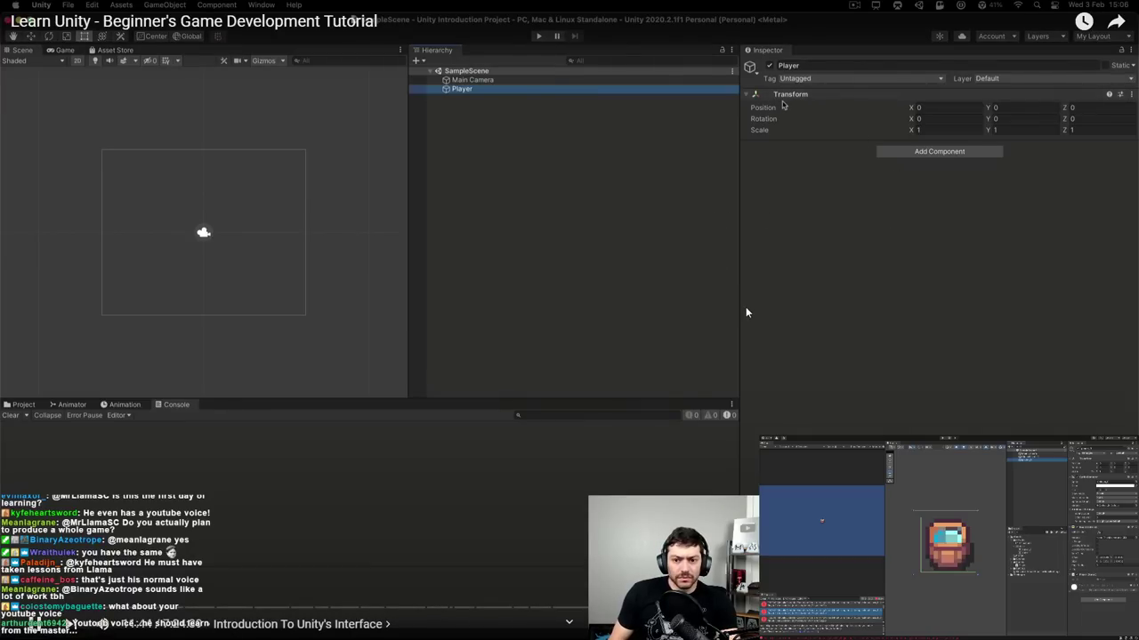
pyautogui.press('Right')
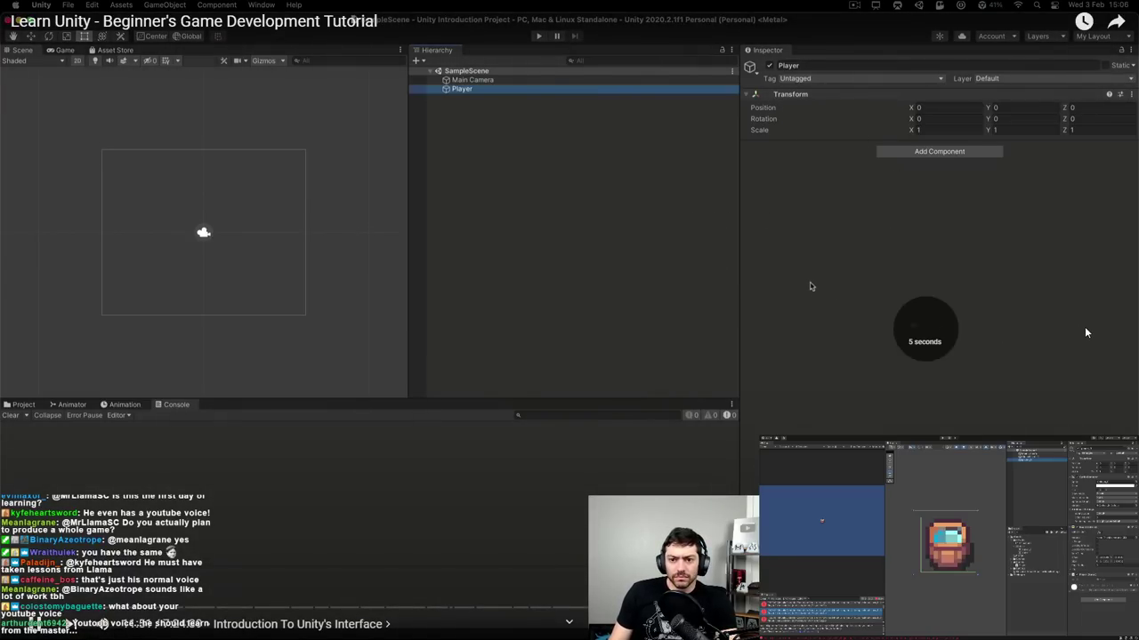
# - Check the player options and playback speed choices, then skip ahead to 12:28
pyautogui.rightClick(1083, 333)
pyautogui.press('Escape')
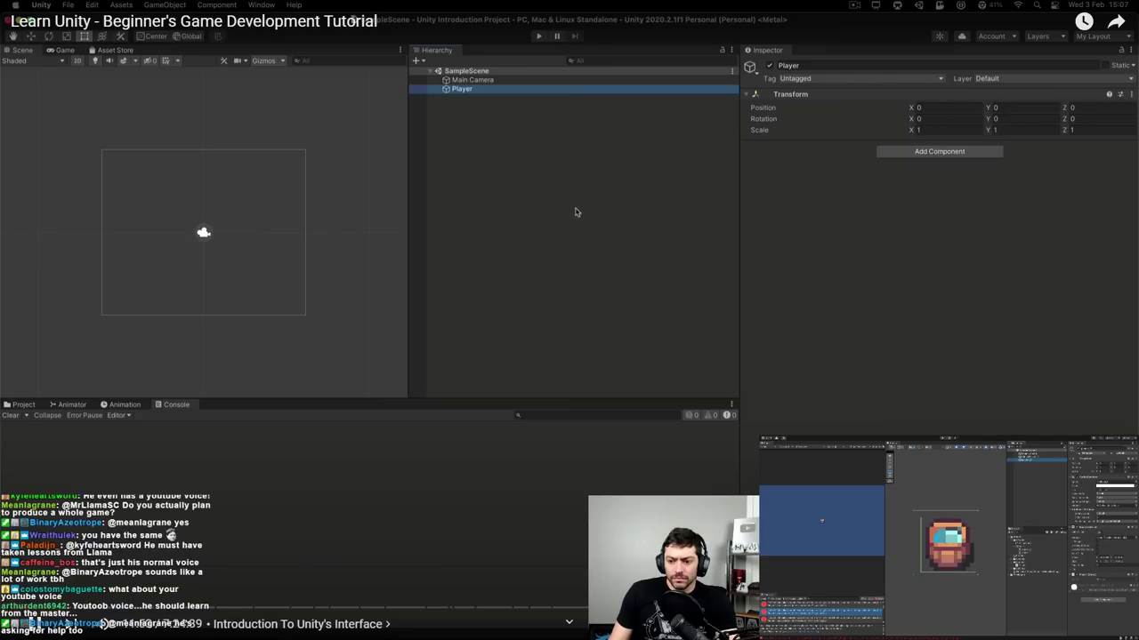
pyautogui.click(1006, 305)
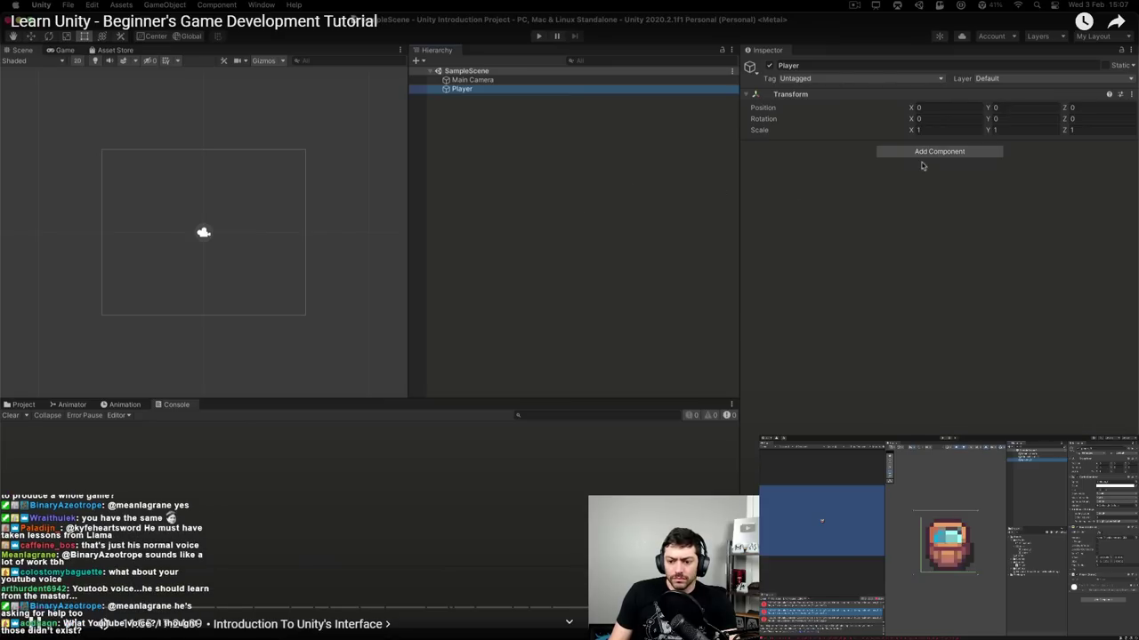
pyautogui.rightClick(1052, 317)
pyautogui.rightClick(1110, 235)
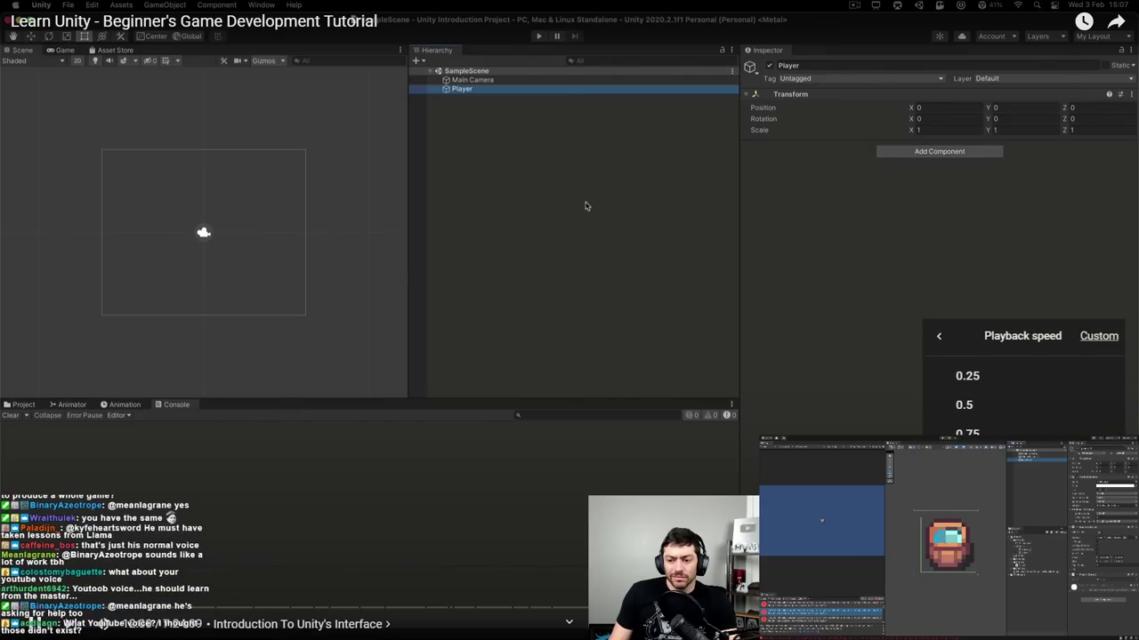
pyautogui.click(974, 372)
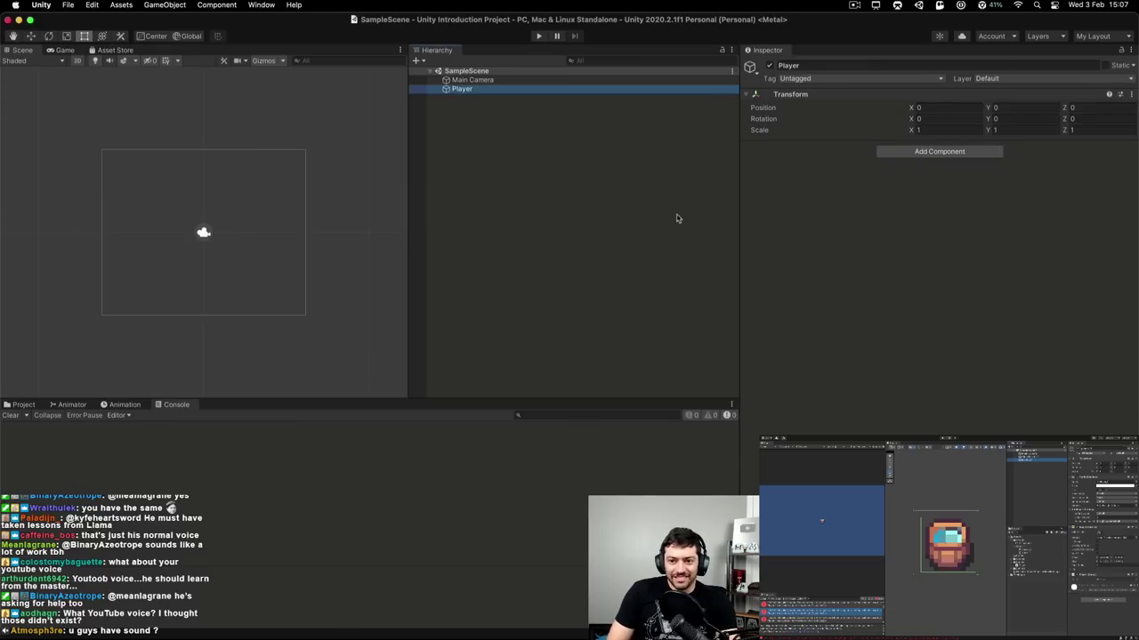
pyautogui.press('Right')
pyautogui.press('Right')
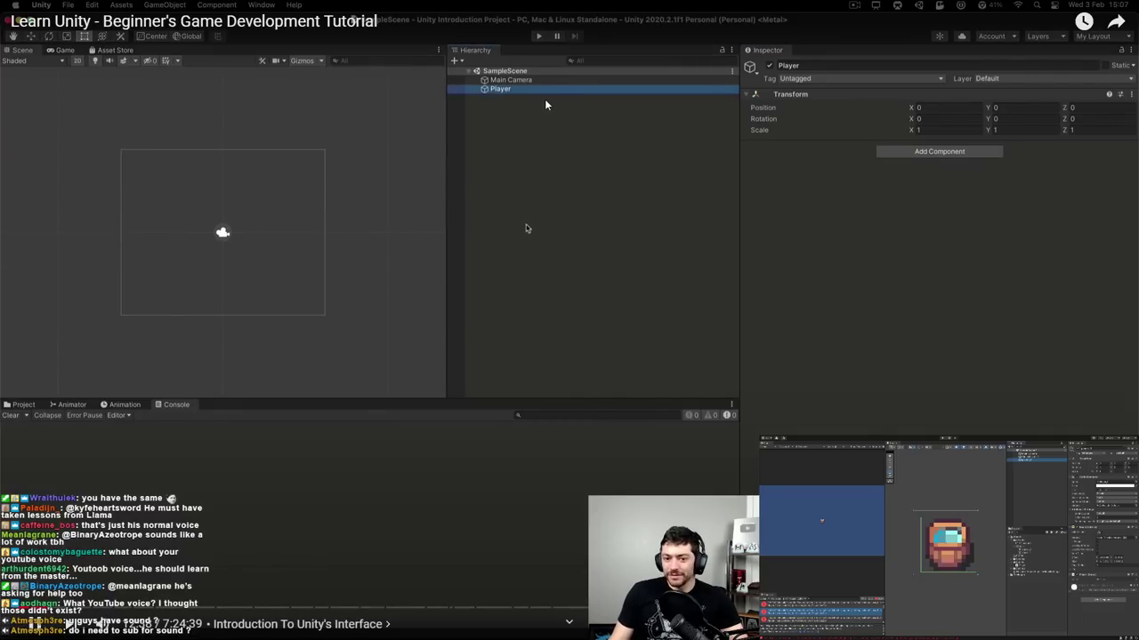
pyautogui.press('super+Tab')
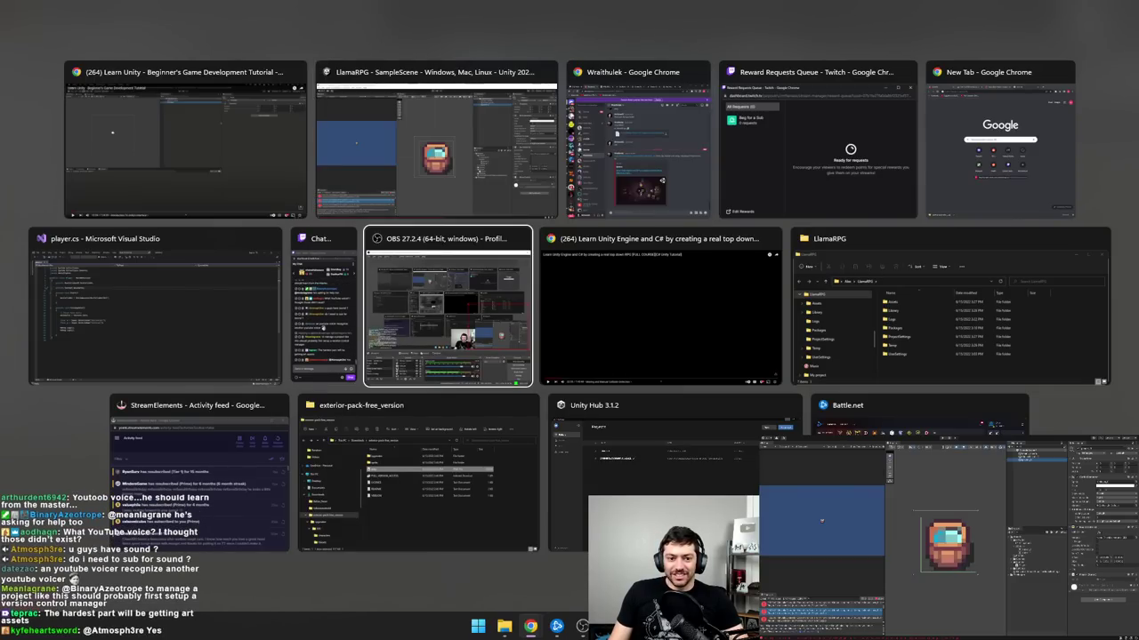
pyautogui.click(663, 307)
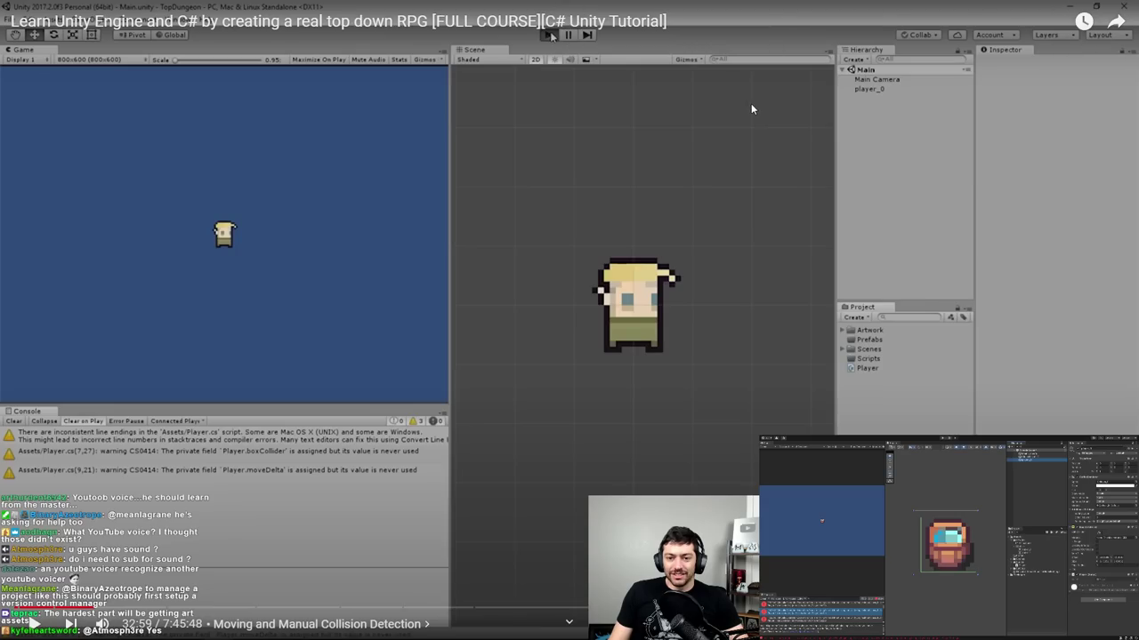
pyautogui.press('Escape')
pyautogui.hotkey('alt', 'Tab')
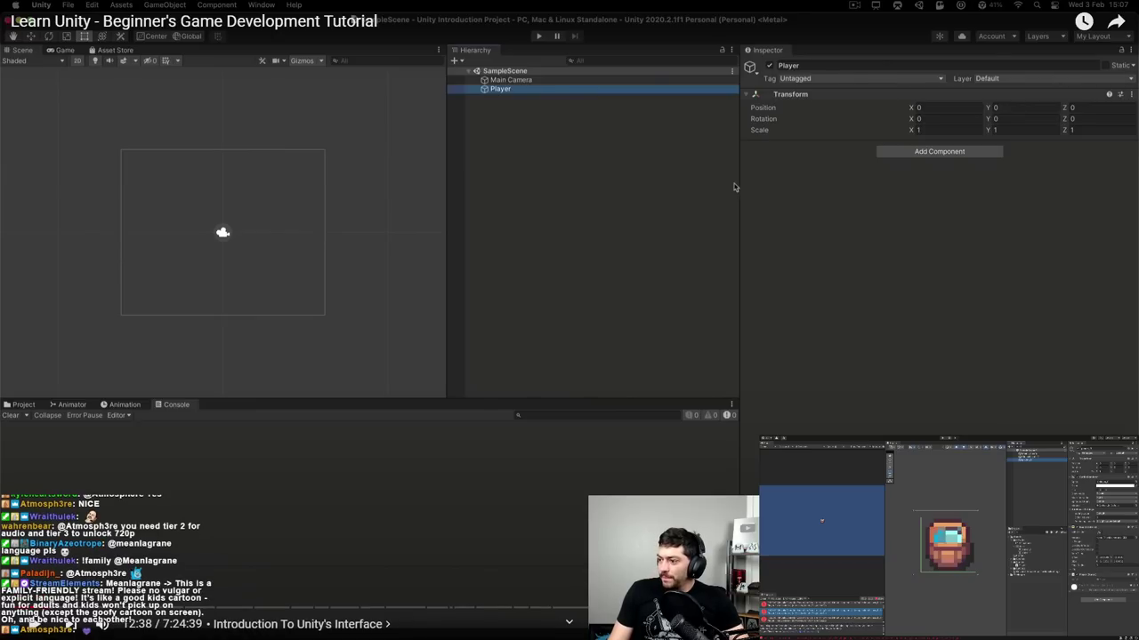
# - Play the tutorial five seconds further and pause where the Scenes folder shows SampleScene
pyautogui.click(490, 295)
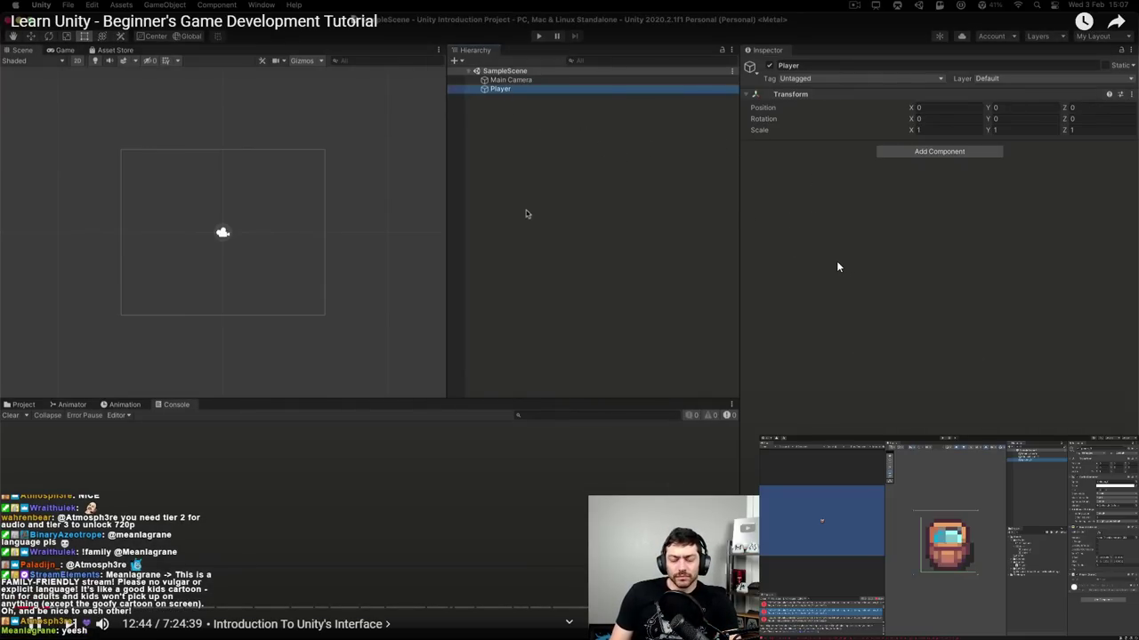
pyautogui.press('Right')
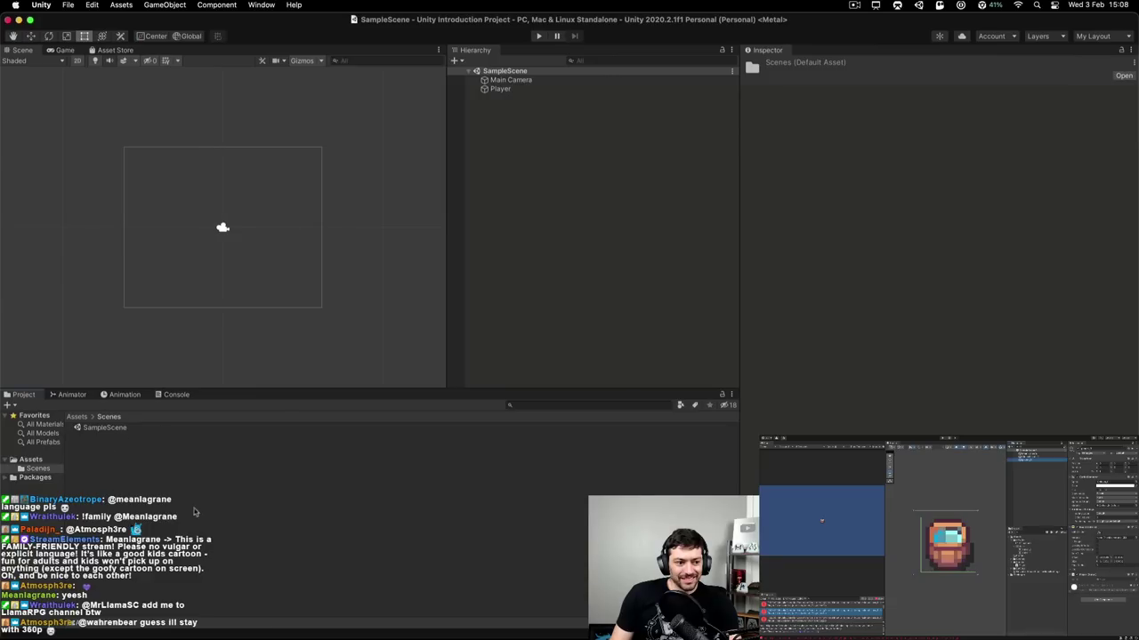
pyautogui.click(638, 317)
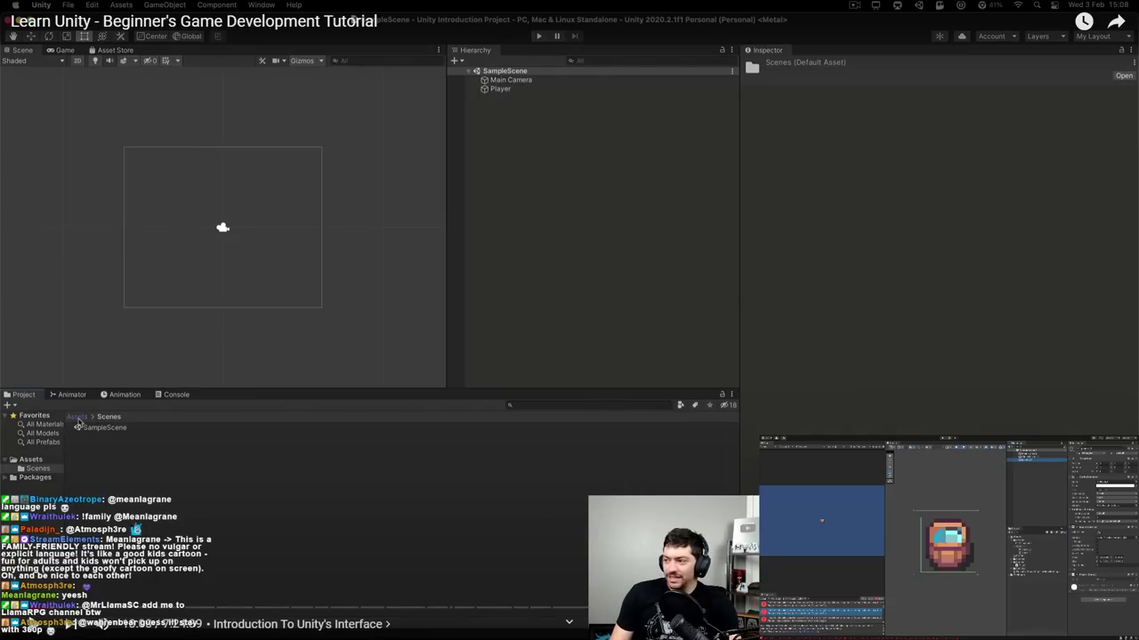
pyautogui.hotkey('alt', 'Tab')
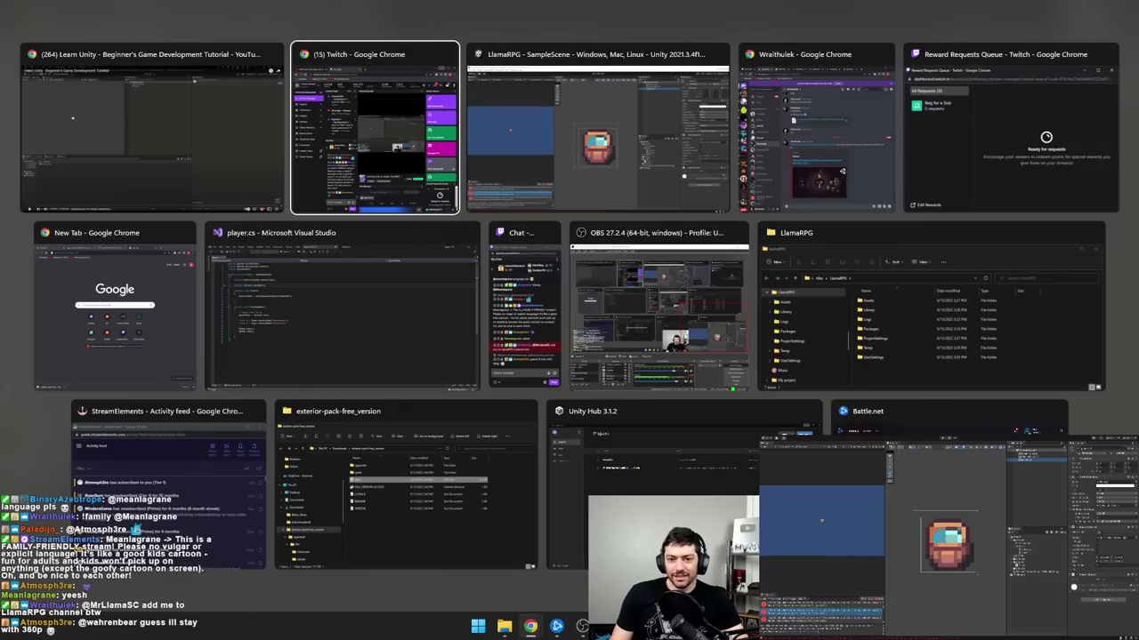
pyautogui.press('Escape')
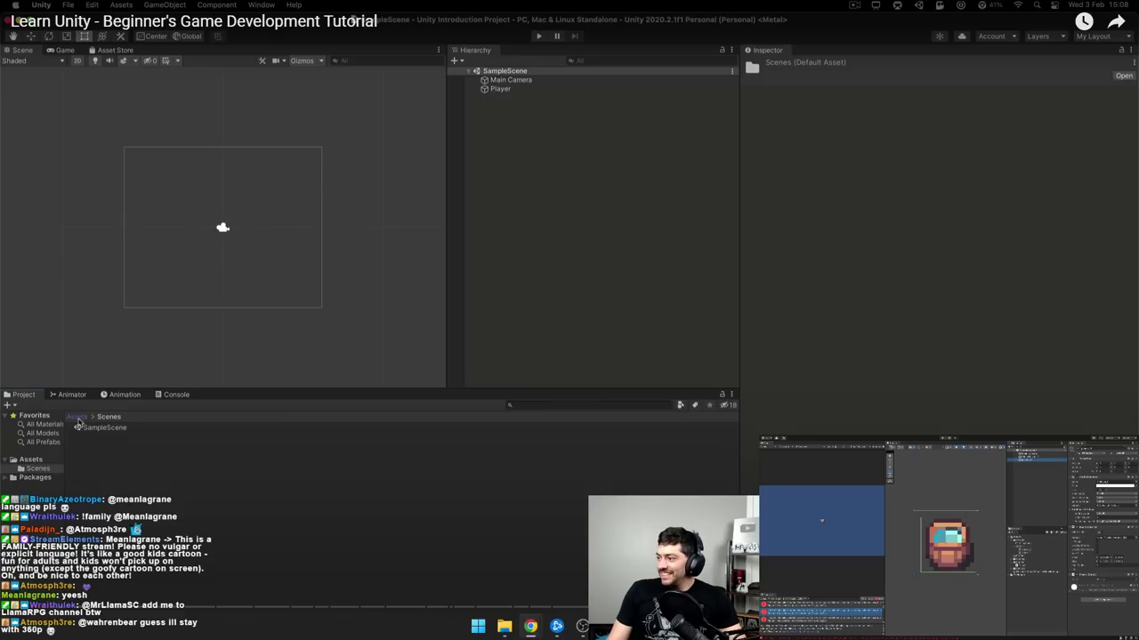
pyautogui.hotkey('alt', 'Tab')
pyautogui.hotkey('alt', 'Tab')
pyautogui.hotkey('alt', 'Tab')
pyautogui.hotkey('alt', 'Tab')
pyautogui.hotkey('alt', 'Tab')
pyautogui.hotkey('alt', 'Tab')
pyautogui.hotkey('alt', 'Tab')
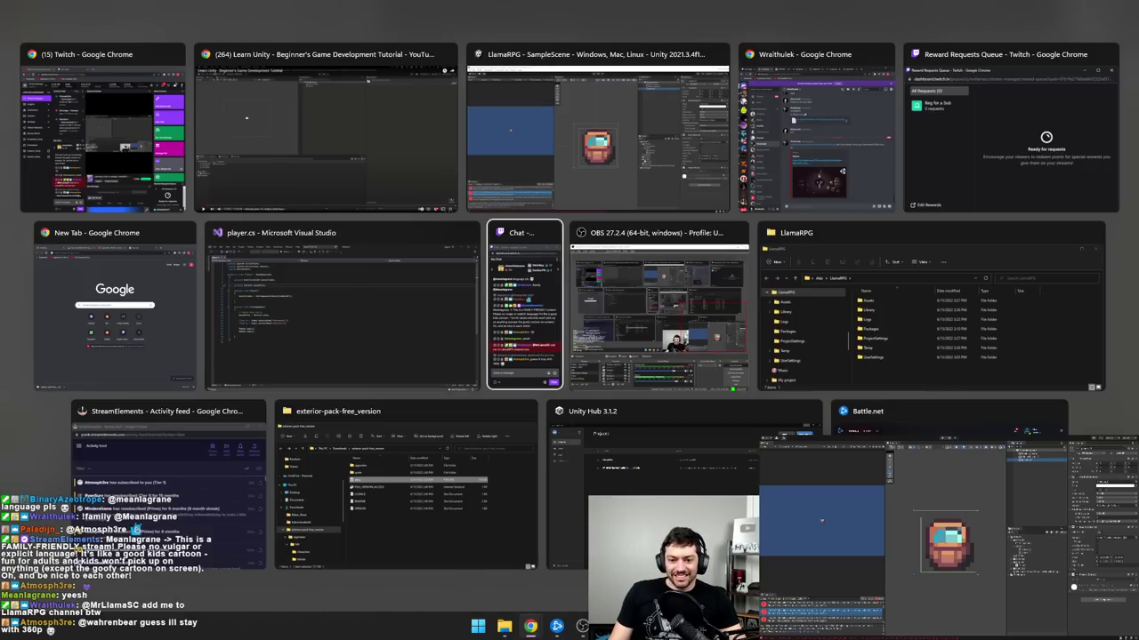
pyautogui.hotkey('alt', 'shift', 'Tab')
pyautogui.hotkey('alt', 'shift', 'Tab')
pyautogui.hotkey('alt', 'shift', 'Tab')
pyautogui.hotkey('alt', 'shift', 'Tab')
pyautogui.hotkey('alt', 'shift', 'Tab')
pyautogui.hotkey('alt', 'shift', 'Tab')
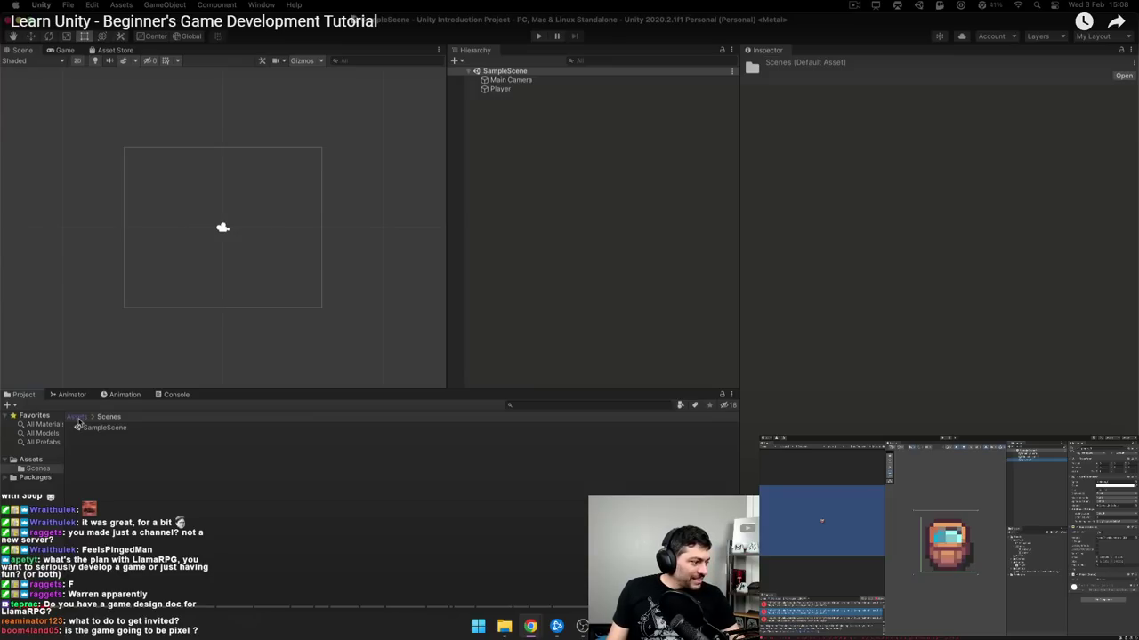
# - Resume the tutorial past 13:49 until a Scripts folder appears beside Scenes
pyautogui.click(395, 325)
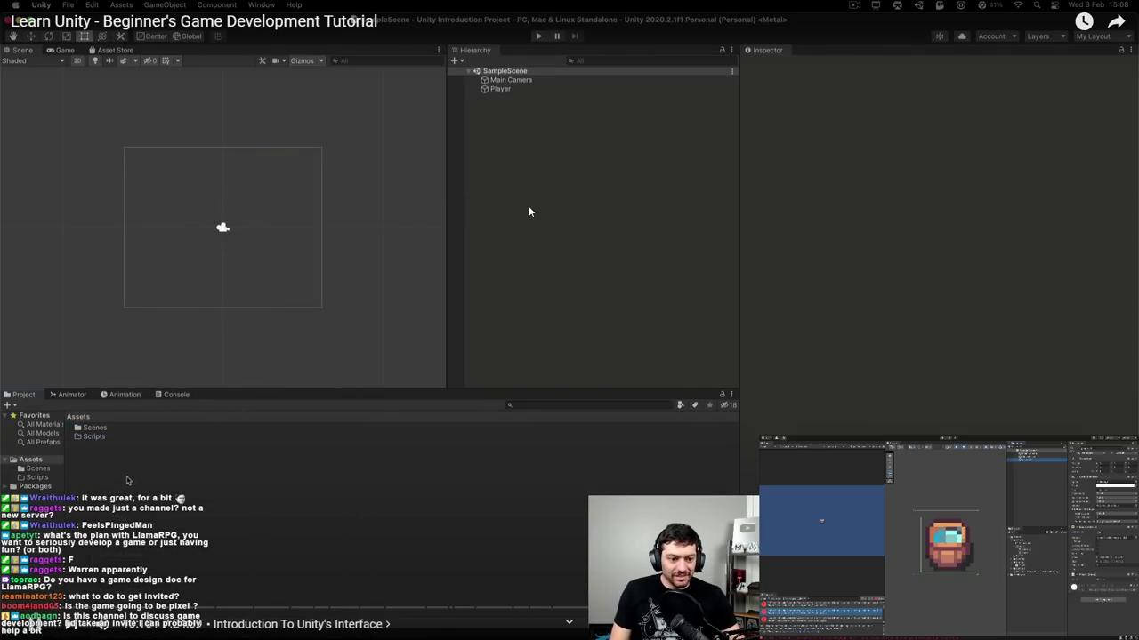
pyautogui.click(613, 400)
pyautogui.click(618, 380)
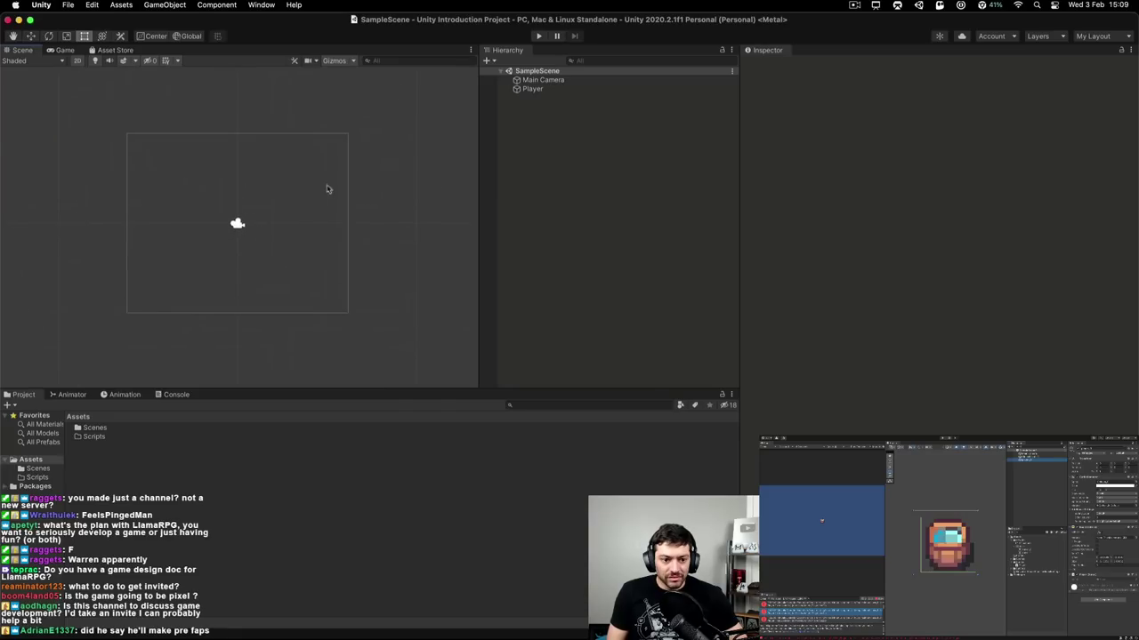
# - Select, drag and zoom around the open view, using the W tool, while the tutorial plays
pyautogui.click(536, 89)
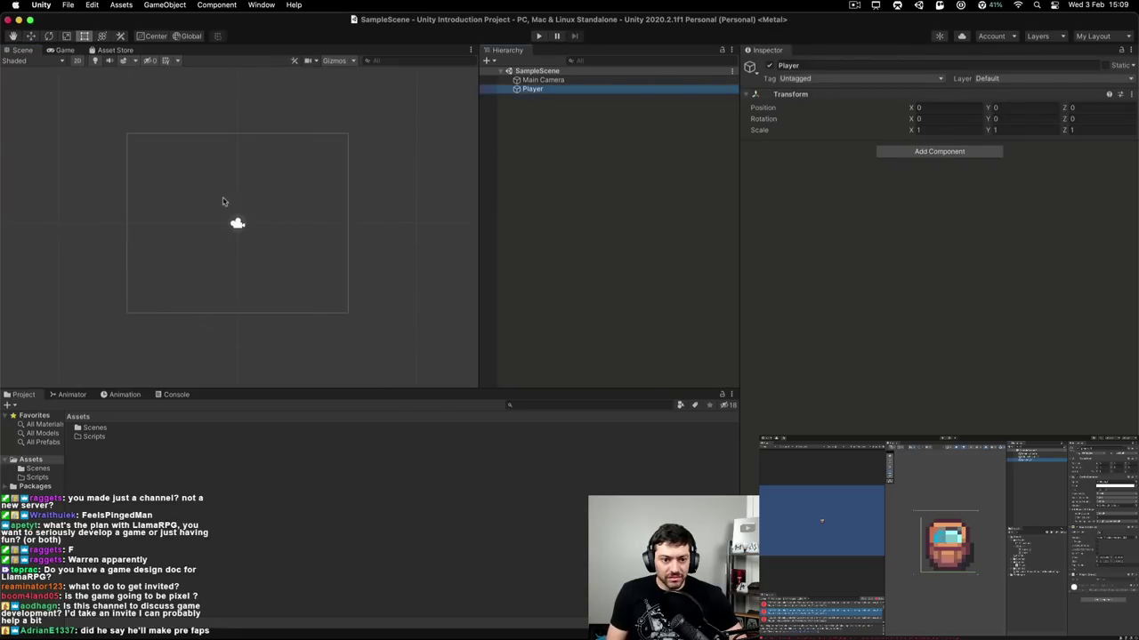
pyautogui.scroll(2, 241, 218)
pyautogui.press('w')
pyautogui.click(291, 234)
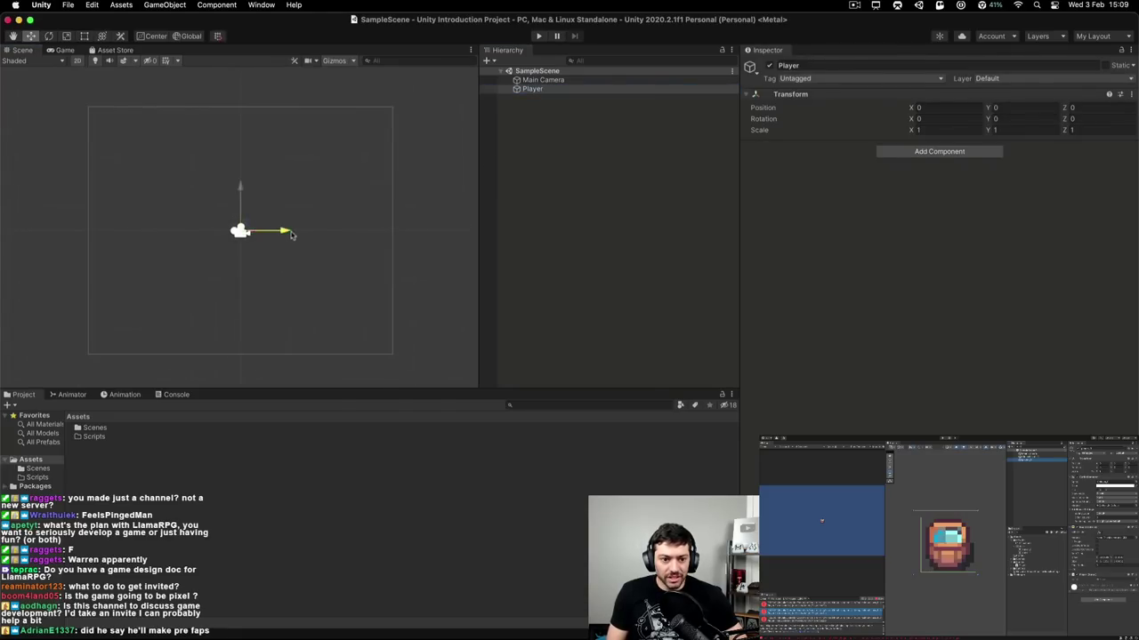
pyautogui.moveTo(291, 234); pyautogui.dragTo(230, 234)
pyautogui.click(521, 90)
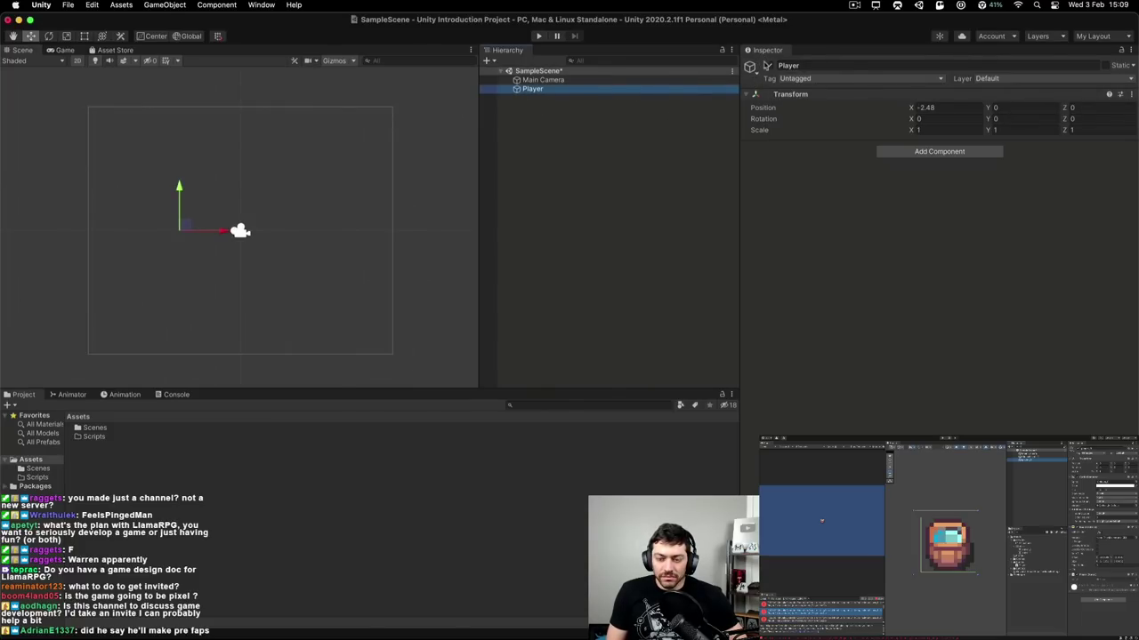
pyautogui.click(754, 71)
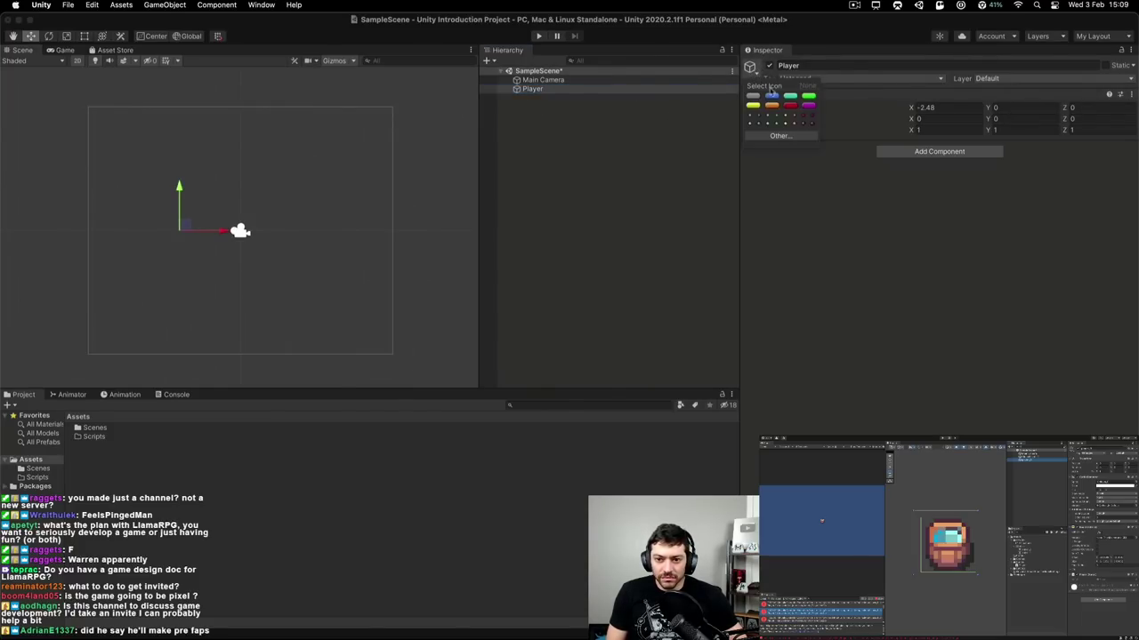
pyautogui.click(793, 96)
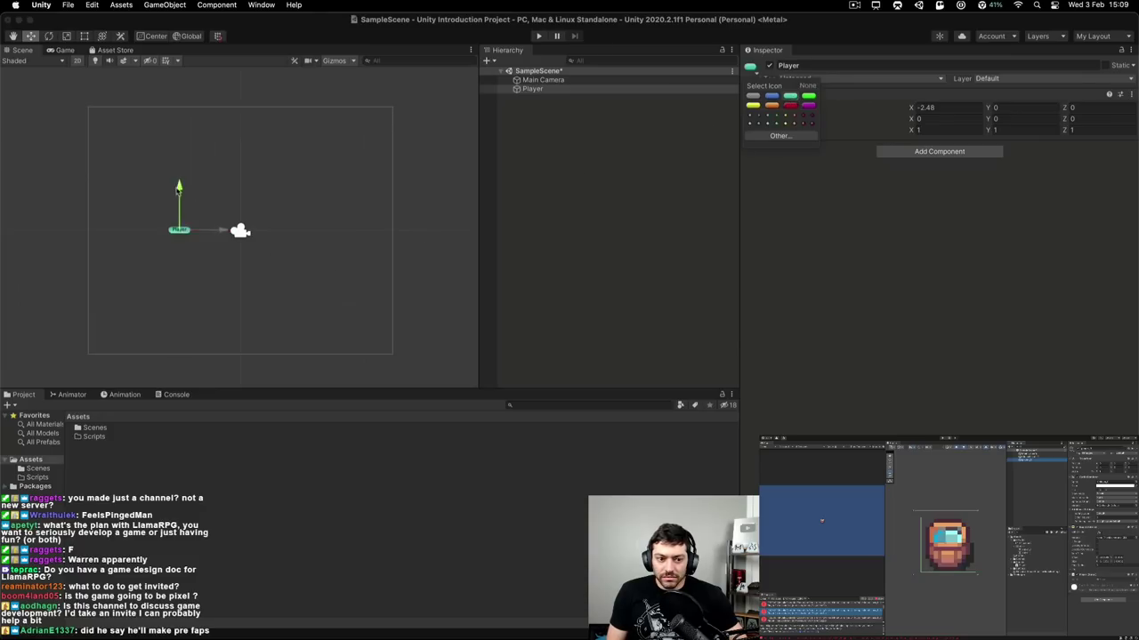
pyautogui.moveTo(178, 188); pyautogui.dragTo(232, 211)
pyautogui.scroll(2, 183, 173)
pyautogui.scroll(-3, 203, 187)
pyautogui.scroll(3, 168, 228)
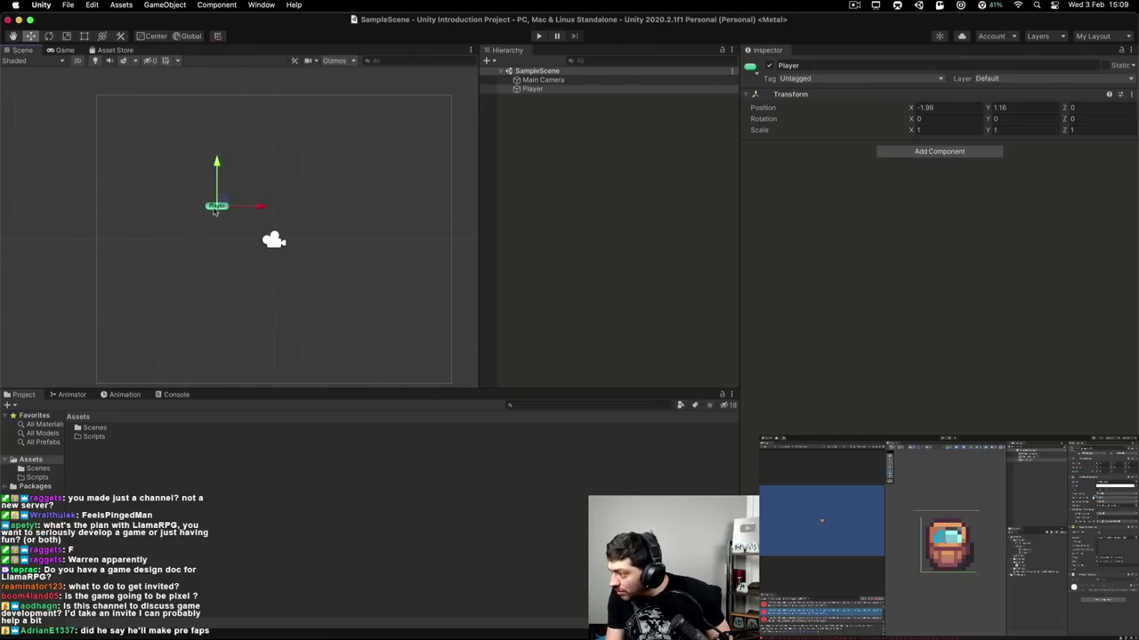
pyautogui.scroll(-4, 321, 229)
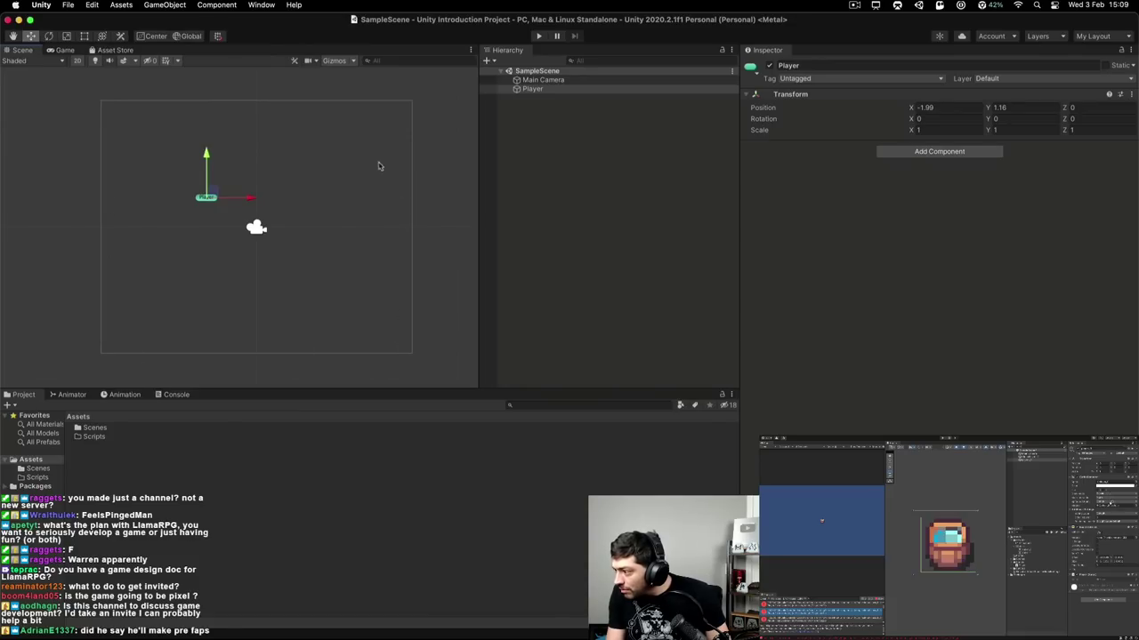
# - Pause the tutorial at 14:31, where the presenter outlines the camera's visible area
pyautogui.click(874, 6)
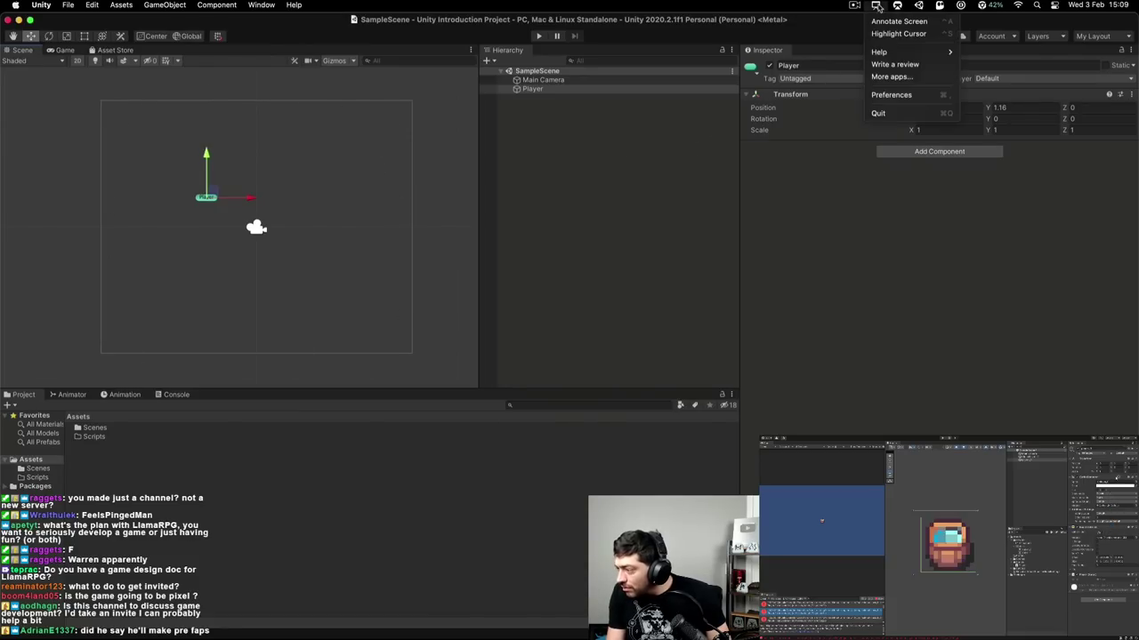
pyautogui.click(881, 30)
pyautogui.moveTo(107, 105)
pyautogui.mouseDown()
pyautogui.moveTo(100, 330)
pyautogui.moveTo(394, 186)
pyautogui.moveTo(402, 118)
pyautogui.mouseUp()
pyautogui.click(571, 329)
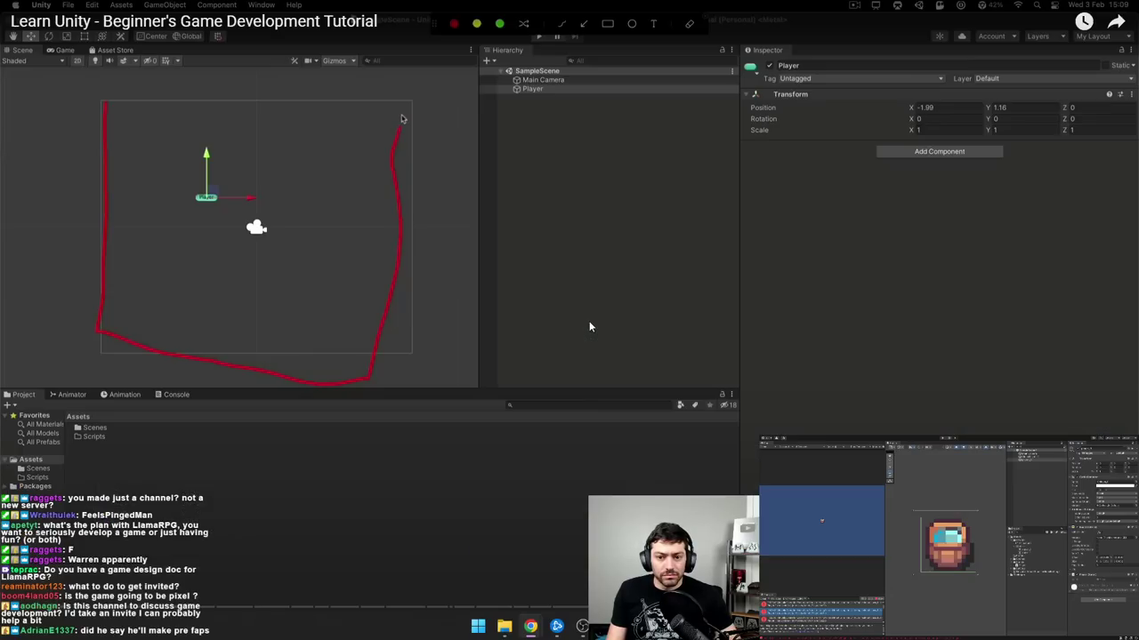
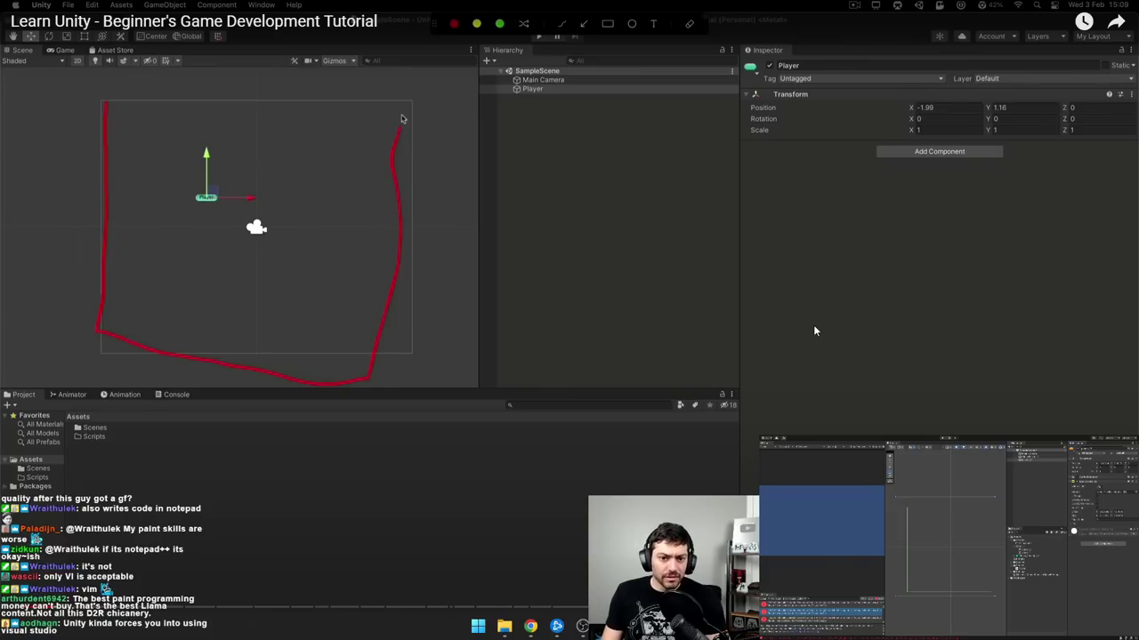
# - Rewind the tutorial video about ten seconds to review the step
pyautogui.press('space')
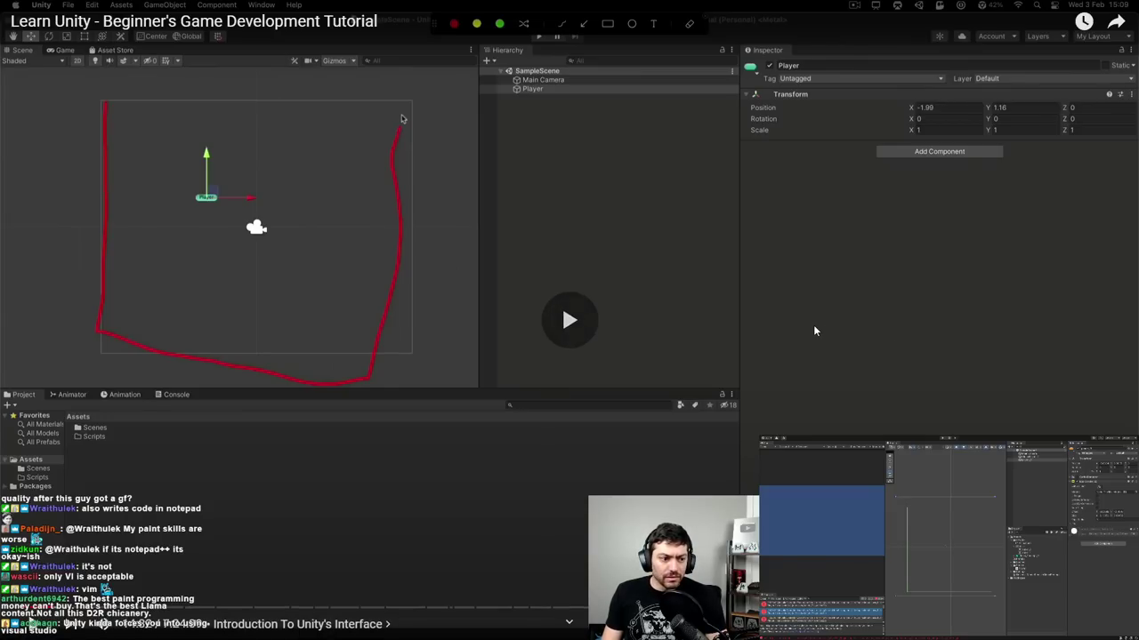
pyautogui.press('Left')
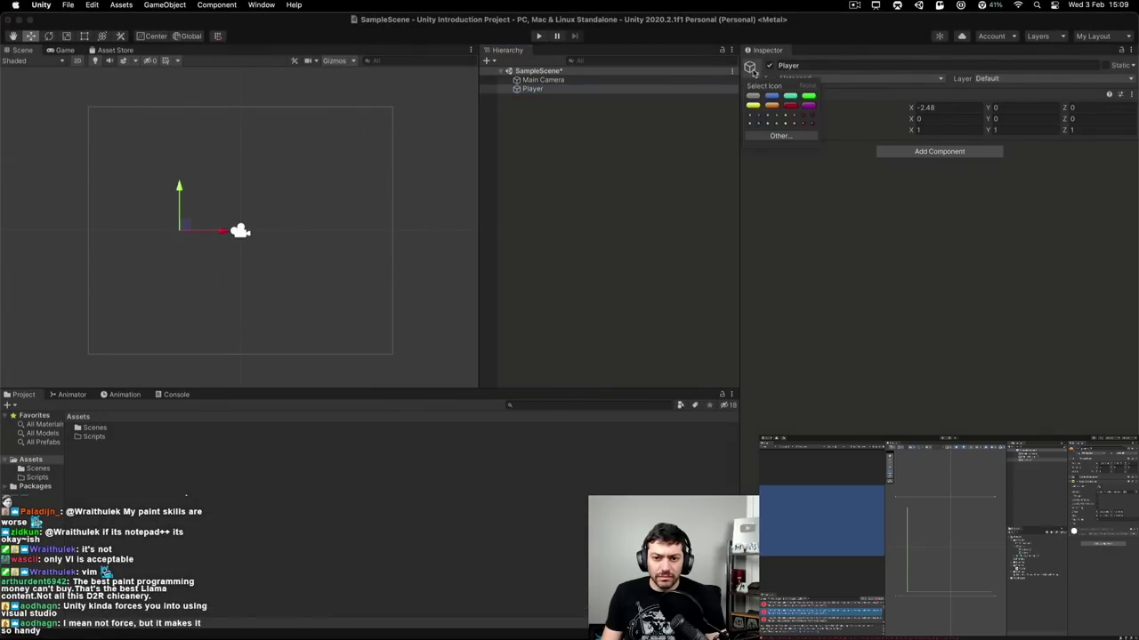
pyautogui.press('Left')
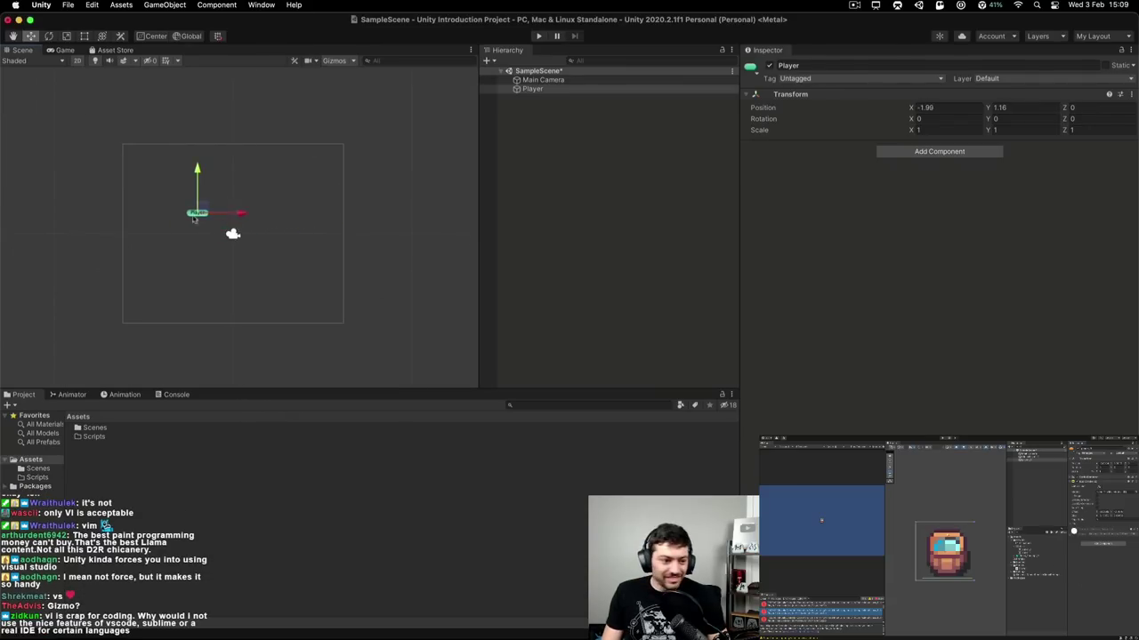
# - Draw a red annotation loop around the Scene view, then clear it
pyautogui.moveTo(631, 223)
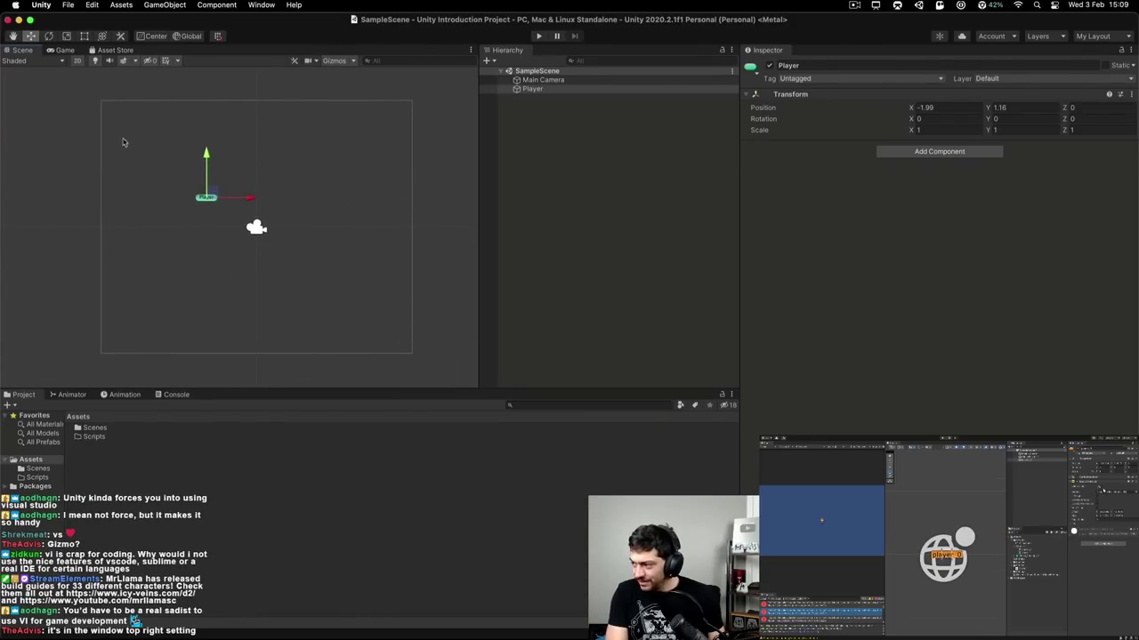
pyautogui.click(875, 4)
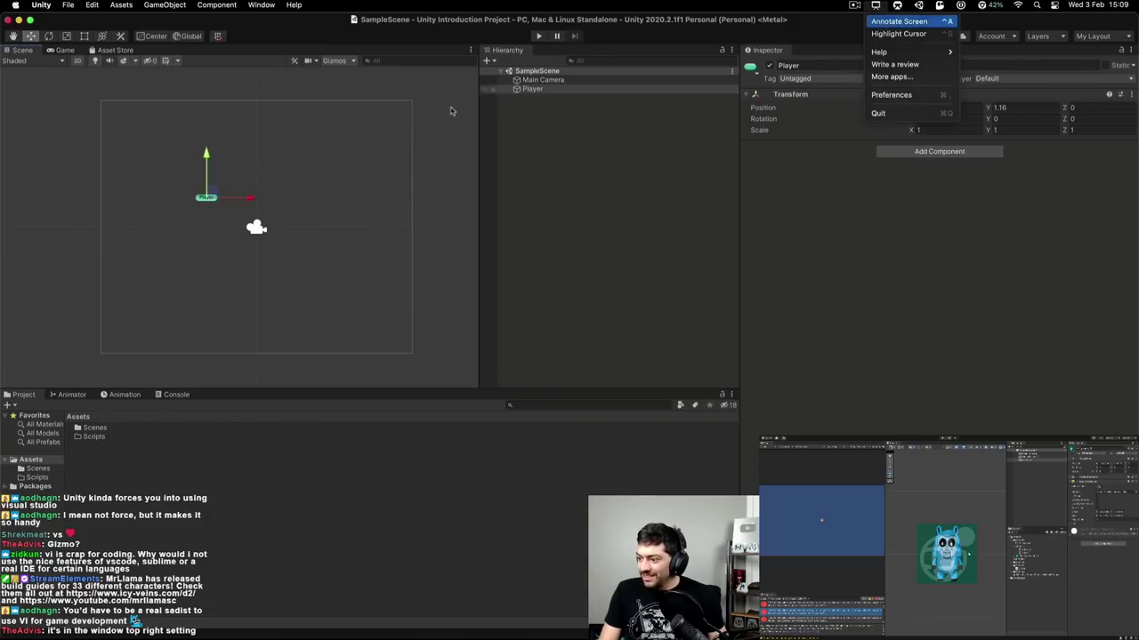
pyautogui.hotkey('ctrl', 'a')
pyautogui.moveTo(105, 101)
pyautogui.mouseDown()
pyautogui.moveTo(105, 187)
pyautogui.moveTo(343, 386)
pyautogui.moveTo(394, 146)
pyautogui.moveTo(116, 94)
pyautogui.moveTo(97, 101)
pyautogui.mouseUp()
pyautogui.press('Escape')
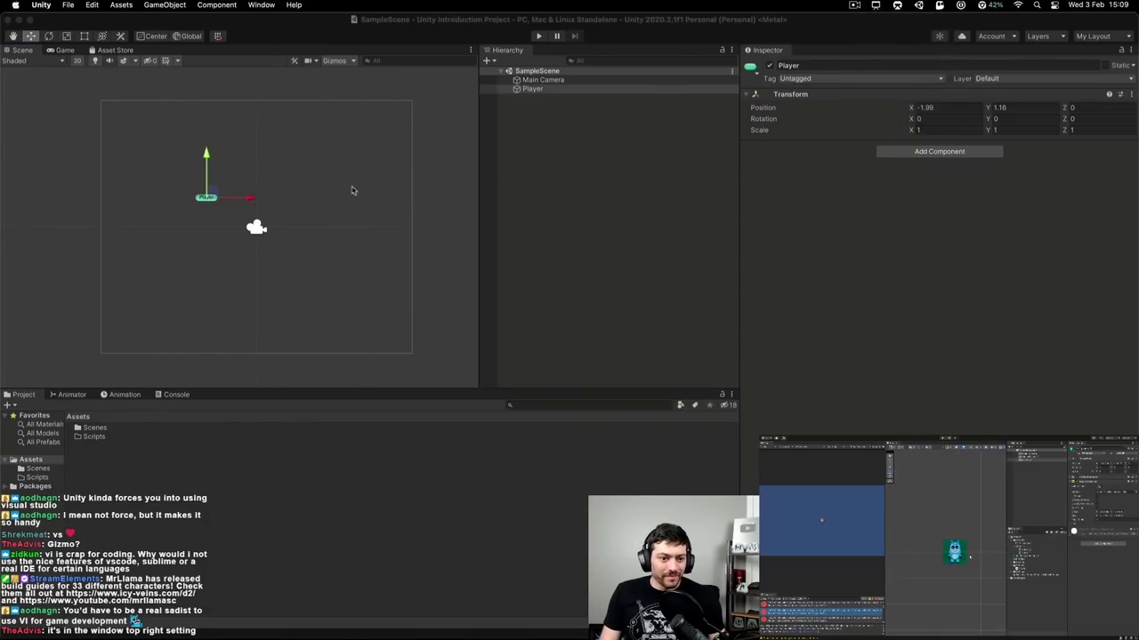
# - Move the Player left and slightly up to X -4.57, Y 1.2
pyautogui.moveTo(249, 199); pyautogui.dragTo(183, 200)
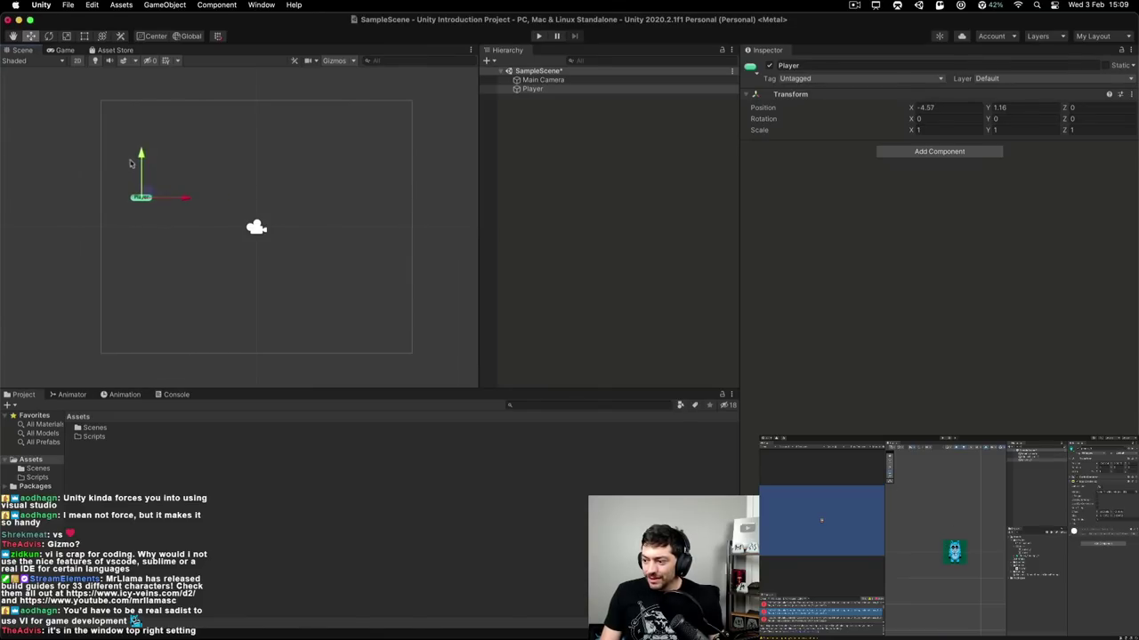
pyautogui.moveTo(131, 162); pyautogui.dragTo(131, 160)
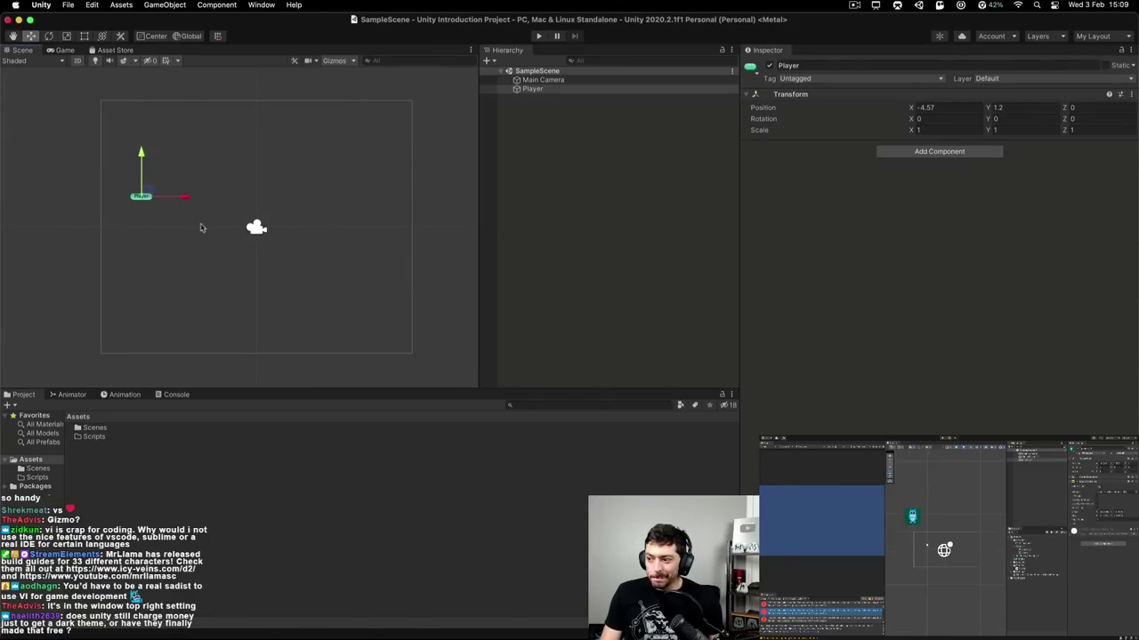
pyautogui.scroll(-2, 214, 194)
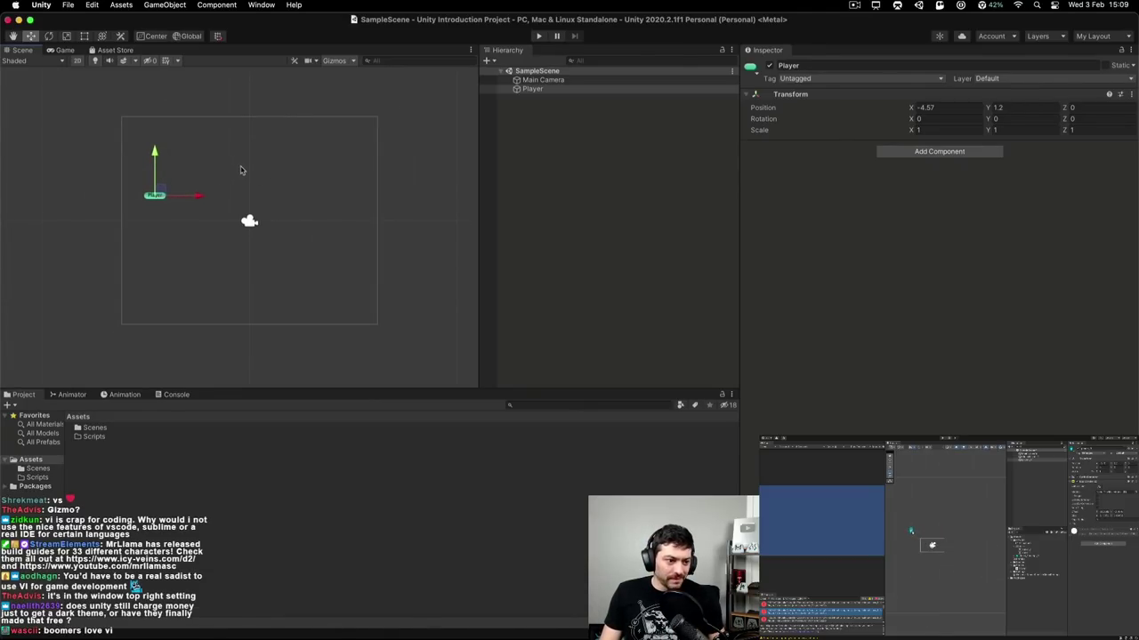
# - Show the Game view and widen its panel
pyautogui.click(72, 51)
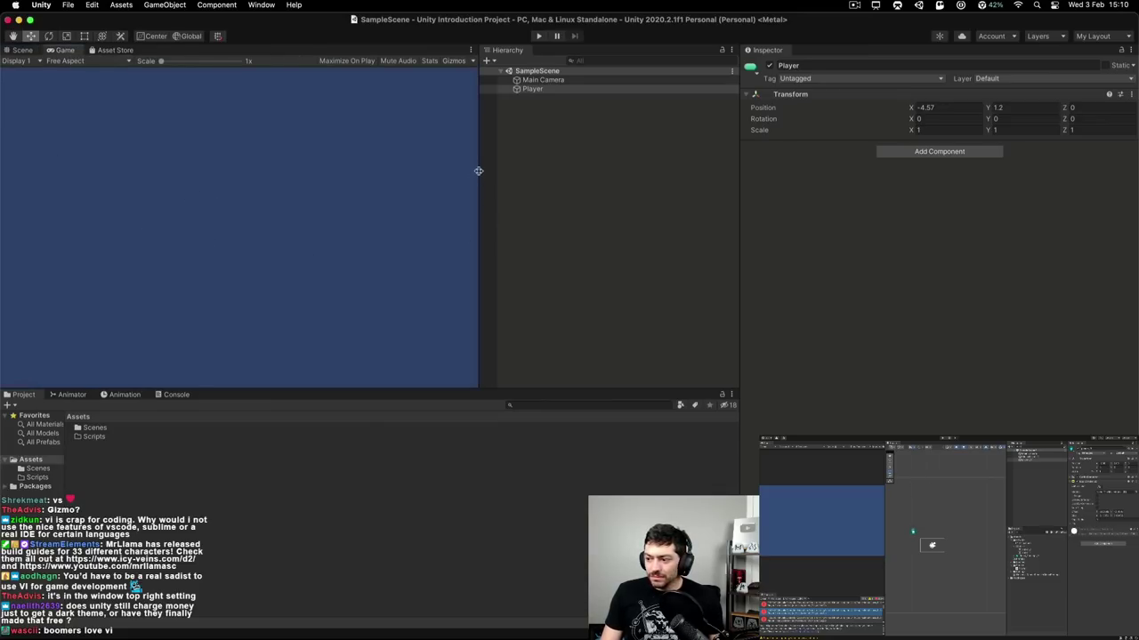
pyautogui.moveTo(477, 168); pyautogui.dragTo(513, 167)
pyautogui.click(329, 214)
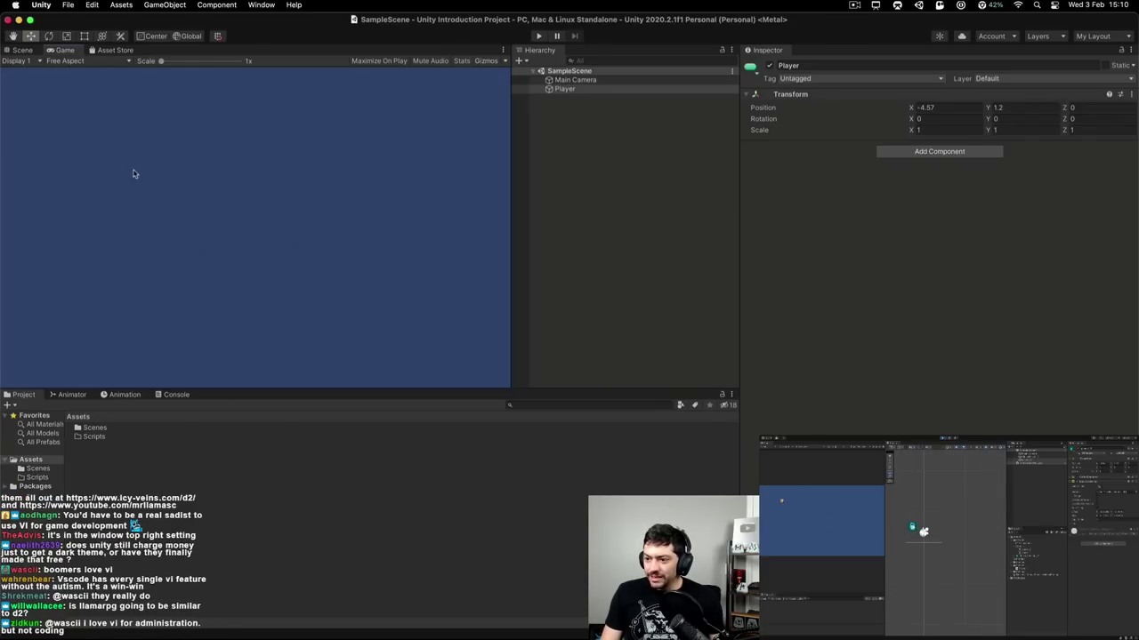
# - Set the Game preview to Fill HD (1920x1080) and widen the panel further
pyautogui.click(77, 62)
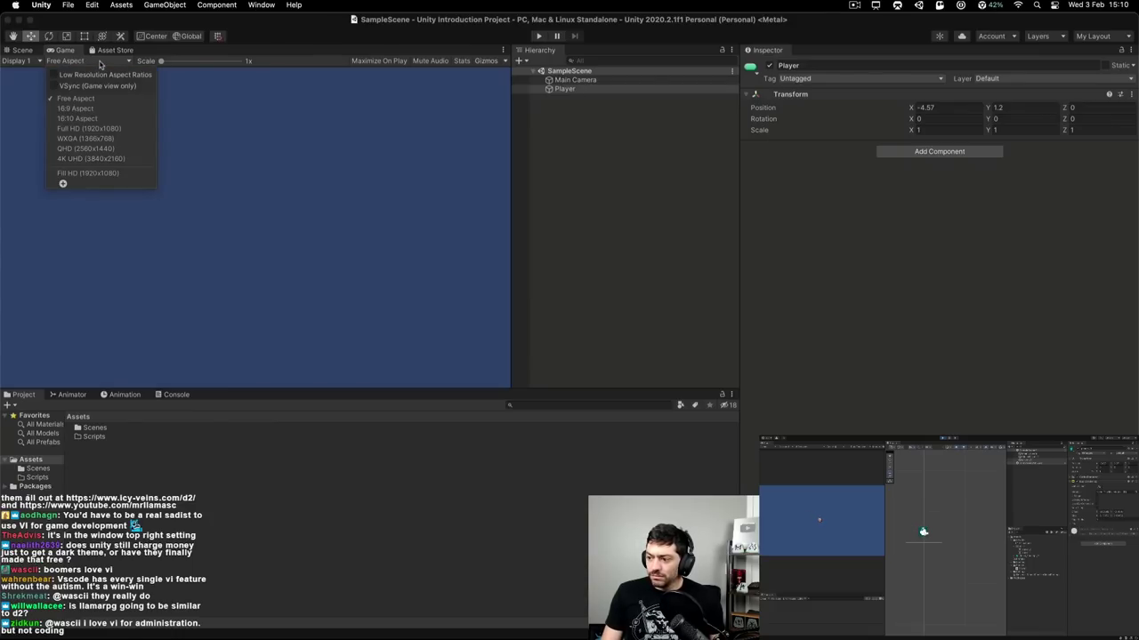
pyautogui.click(77, 174)
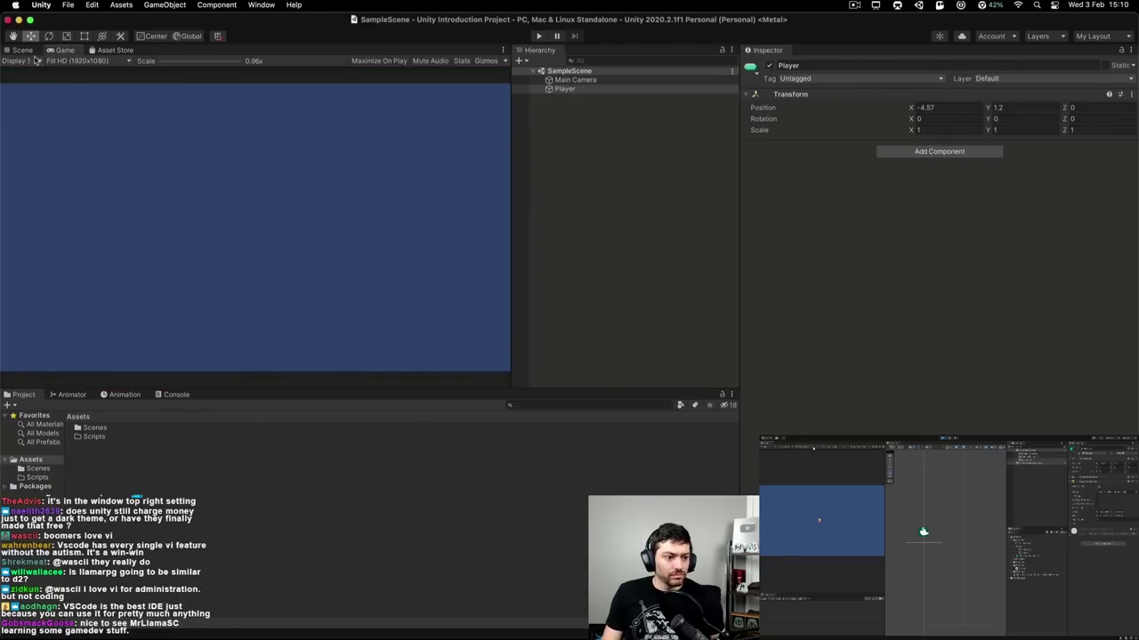
pyautogui.moveTo(512, 190); pyautogui.dragTo(556, 192)
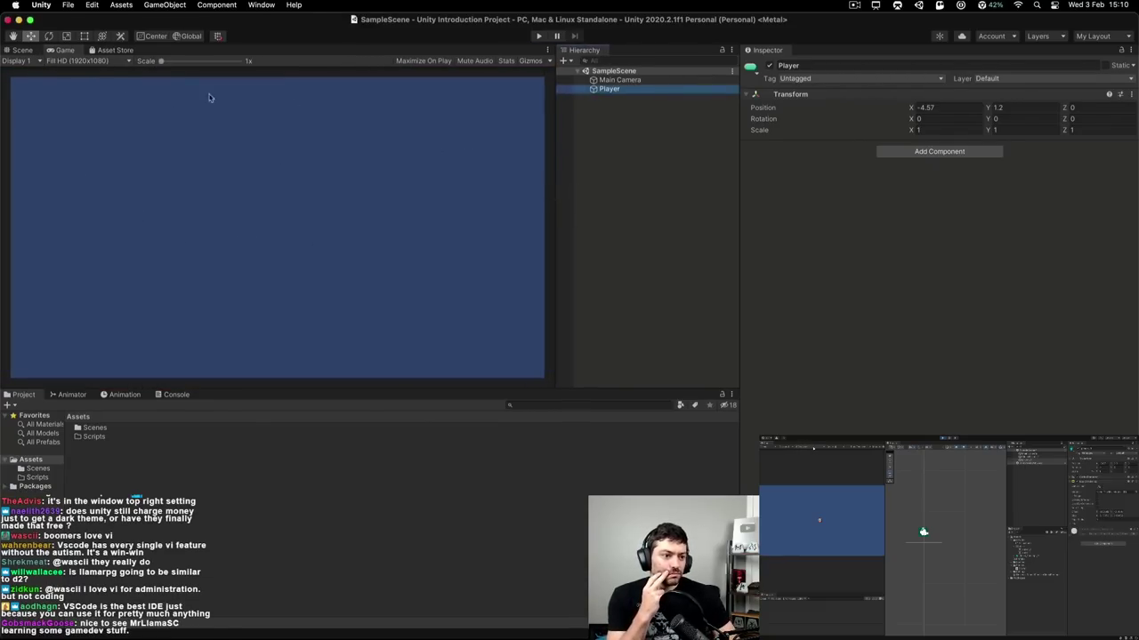
# - Check the Scene view, then return to the Game view's resolution list
pyautogui.click(27, 51)
pyautogui.scroll(1, 254, 216)
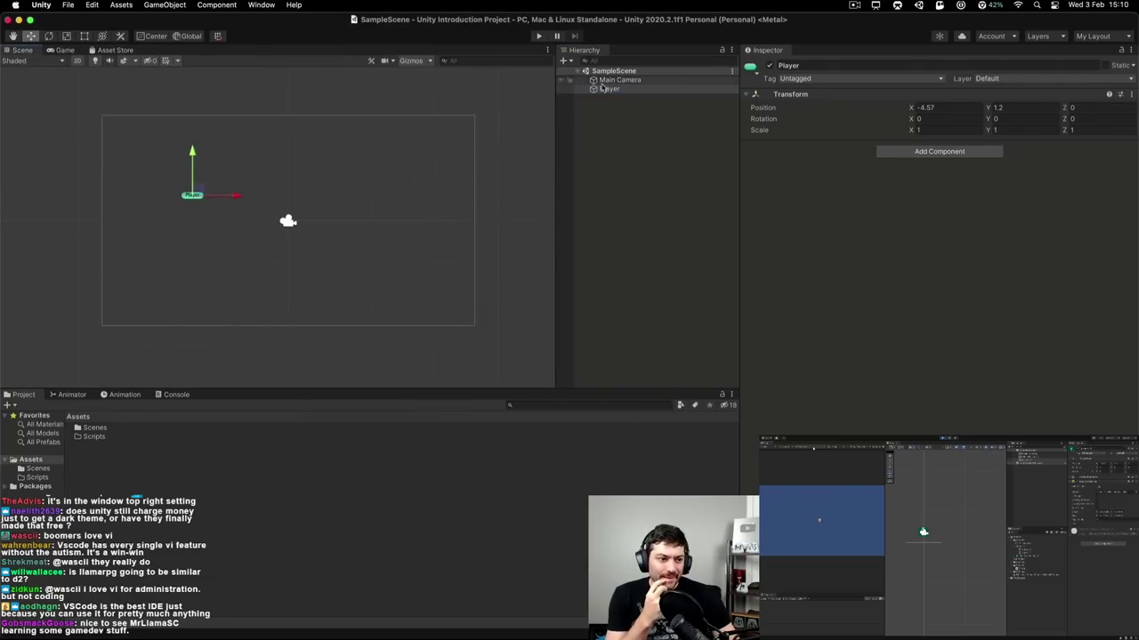
pyautogui.click(57, 50)
pyautogui.click(64, 61)
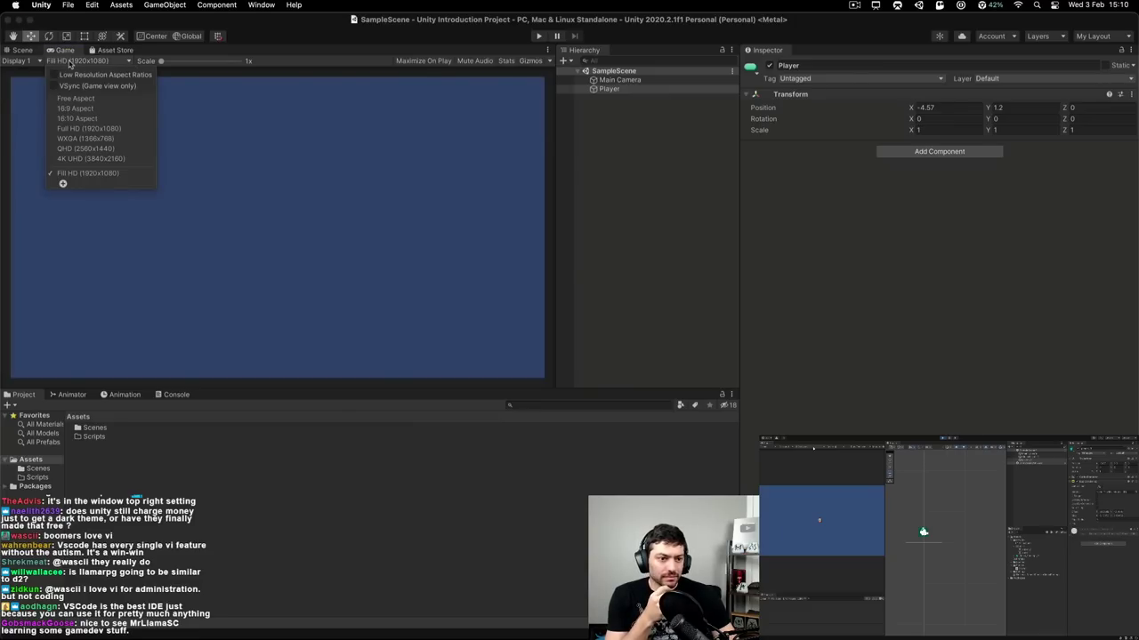
# - Add a custom Game view resolution 'Full HD Portrait' at 1080x1920
pyautogui.click(63, 185)
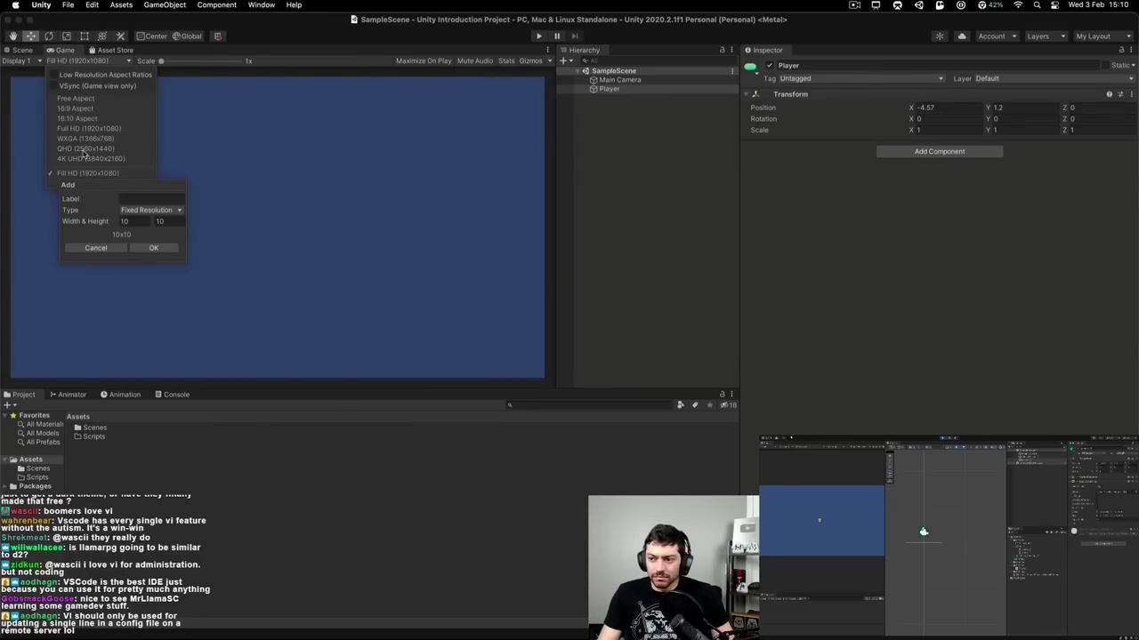
pyautogui.click(146, 199)
pyautogui.write('Fu')
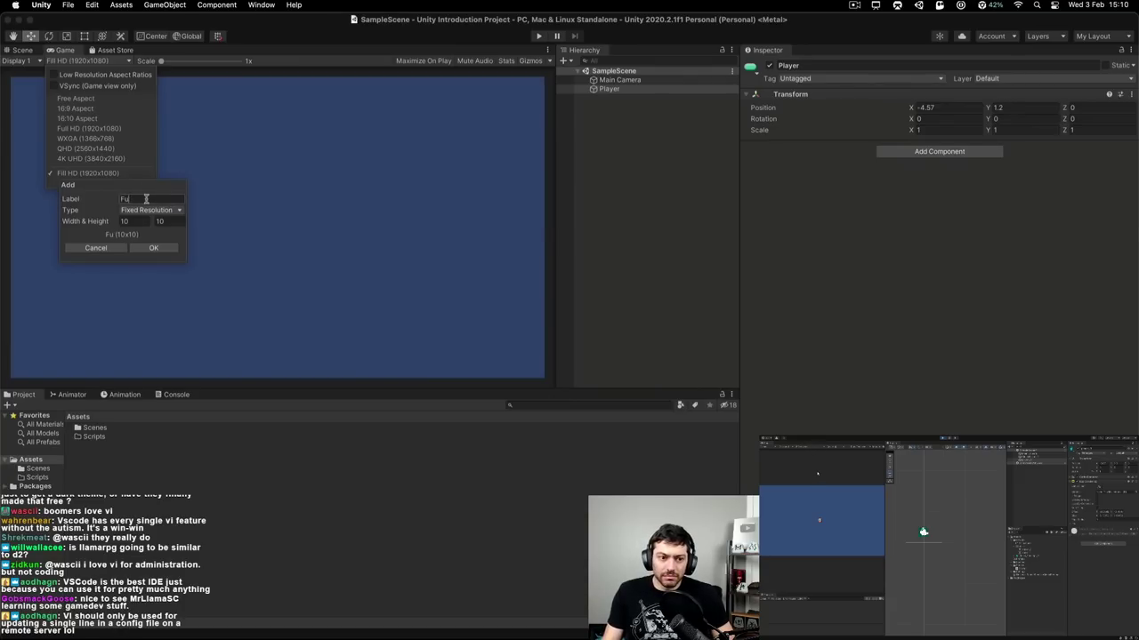
pyautogui.write('ll HD Port')
pyautogui.write('rait')
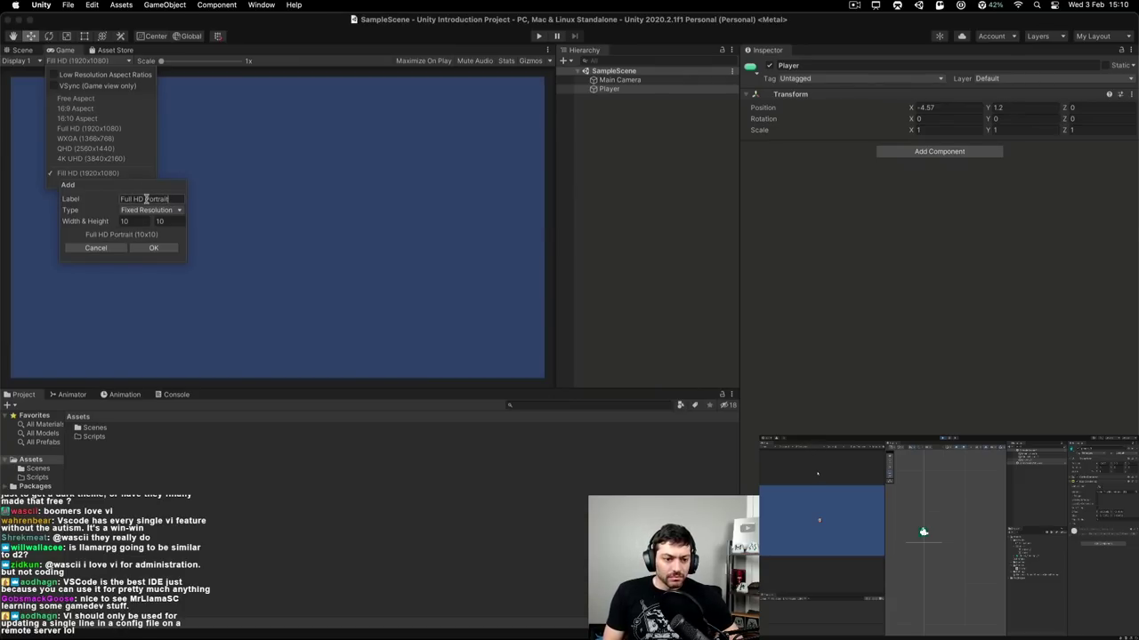
pyautogui.click(134, 220)
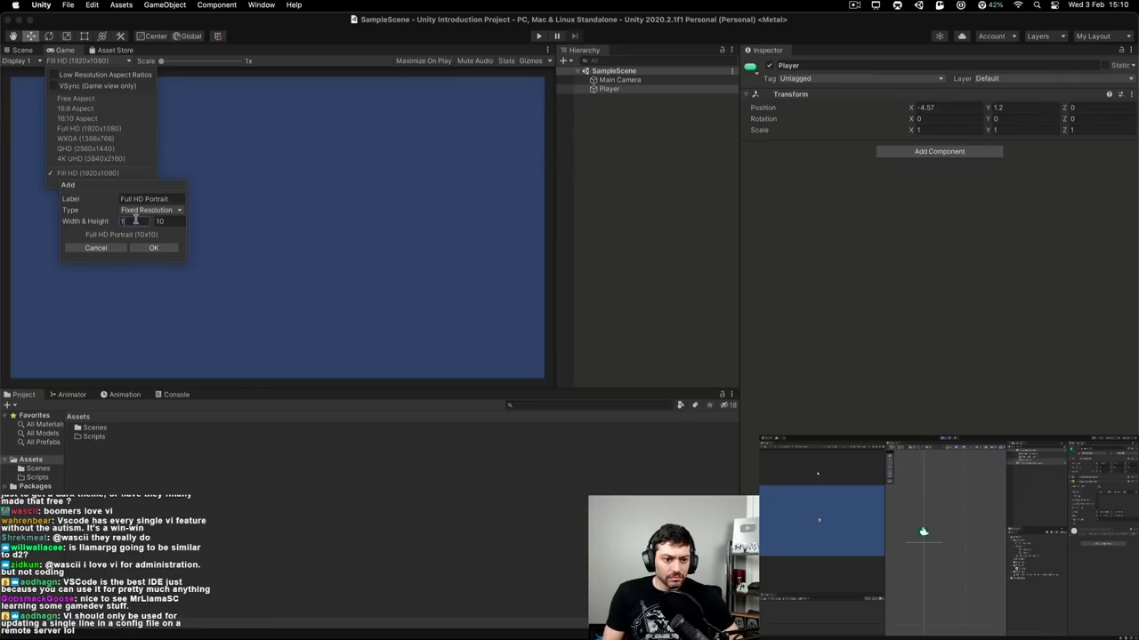
pyautogui.write('1080')
pyautogui.press('Tab')
pyautogui.write('1920')
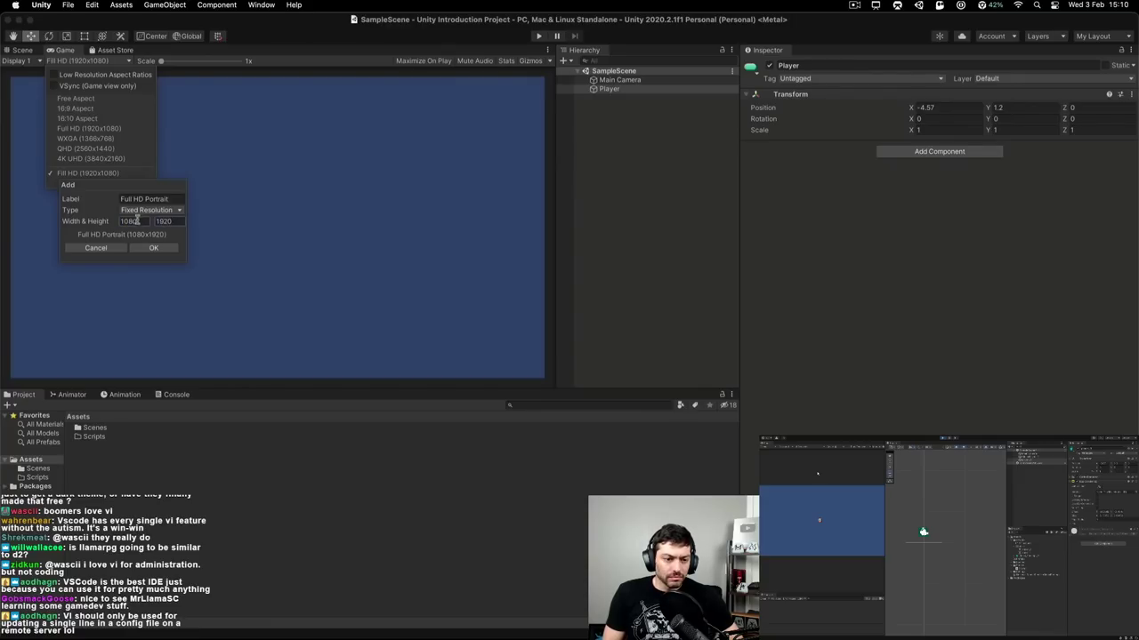
pyautogui.click(154, 249)
pyautogui.click(262, 206)
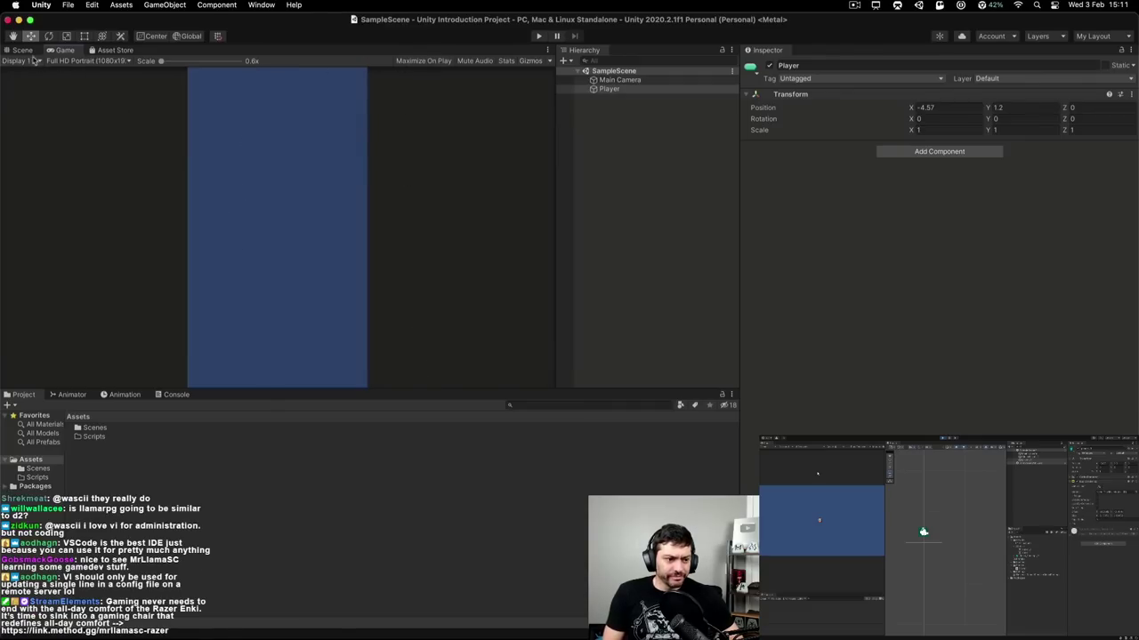
# - Circle the portrait camera frame in the Scene view, then reopen the Game resolution list
pyautogui.click(26, 51)
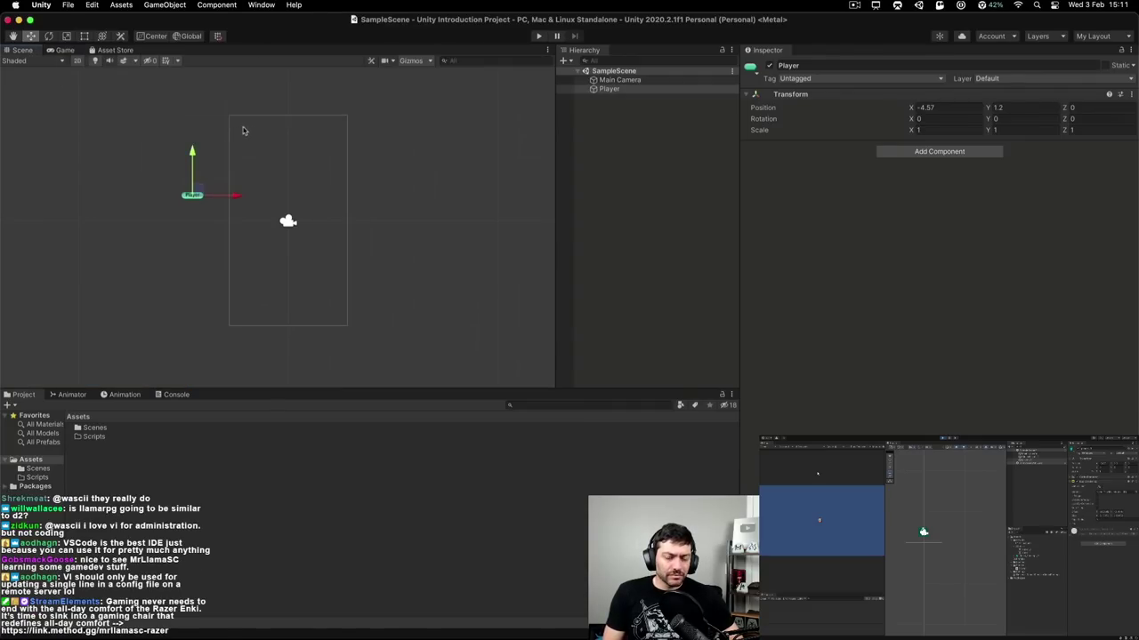
pyautogui.click(939, 5)
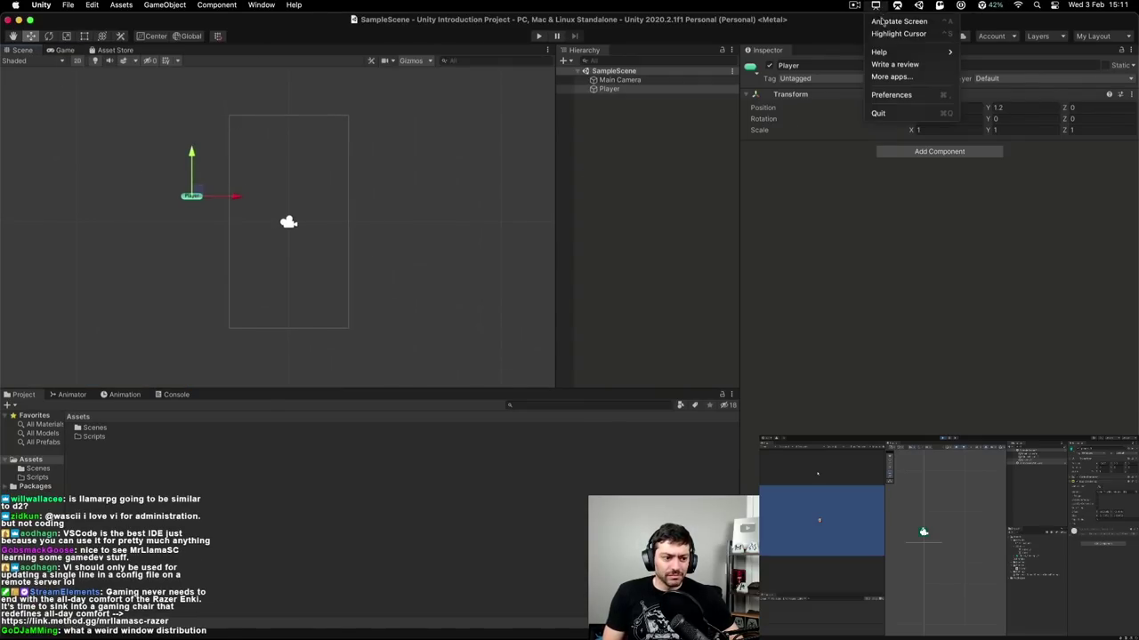
pyautogui.click(907, 22)
pyautogui.moveTo(234, 116)
pyautogui.mouseDown()
pyautogui.moveTo(347, 338)
pyautogui.moveTo(372, 119)
pyautogui.moveTo(228, 117)
pyautogui.mouseUp()
pyautogui.press('Escape')
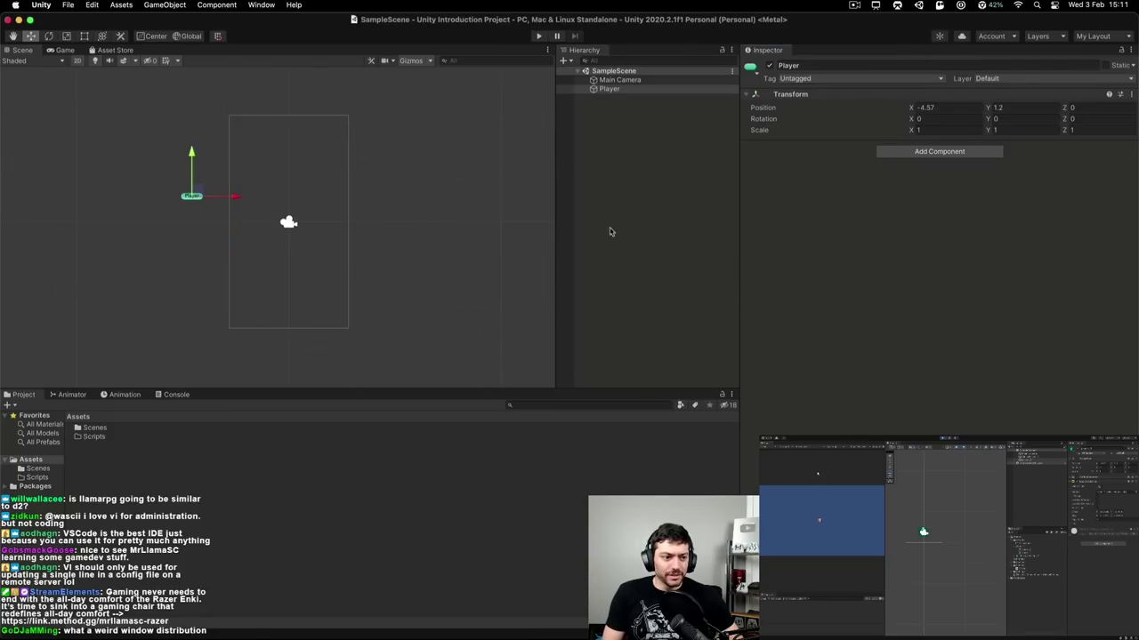
pyautogui.click(64, 50)
pyautogui.click(89, 61)
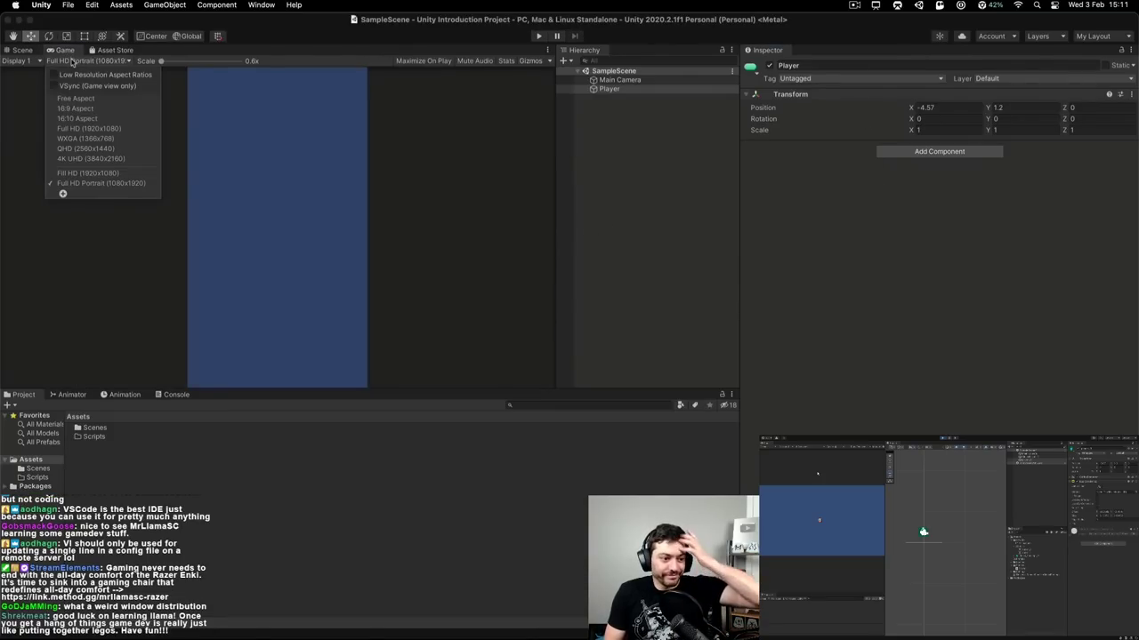
# - Set the Game preview back to Fill HD (1920x1080), browse the presets, and open the File menu
pyautogui.click(138, 174)
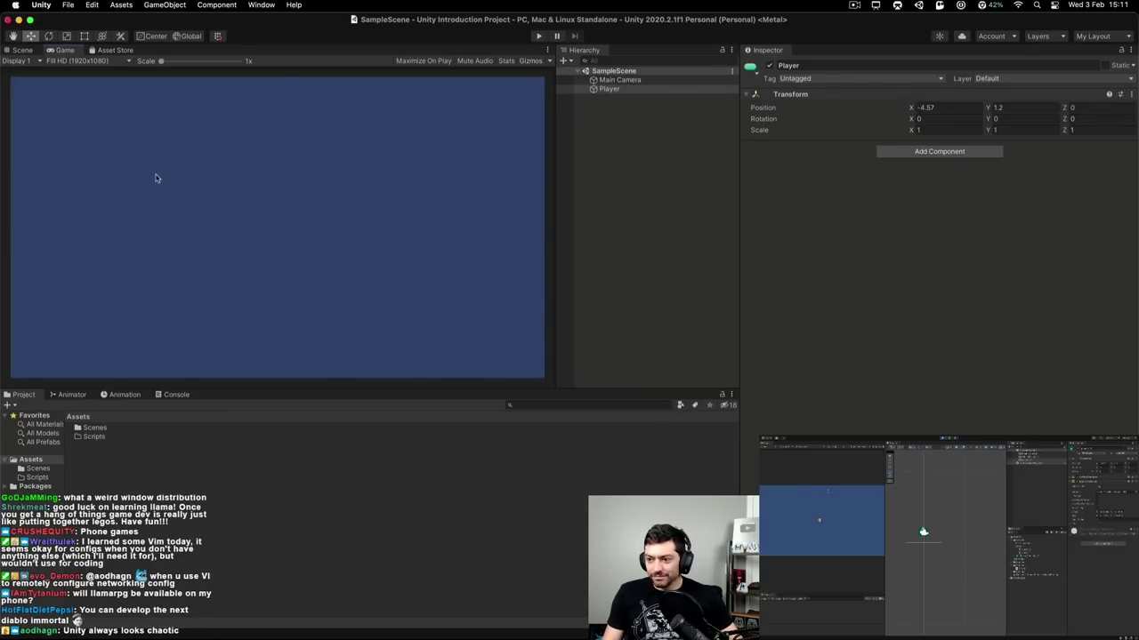
pyautogui.click(96, 61)
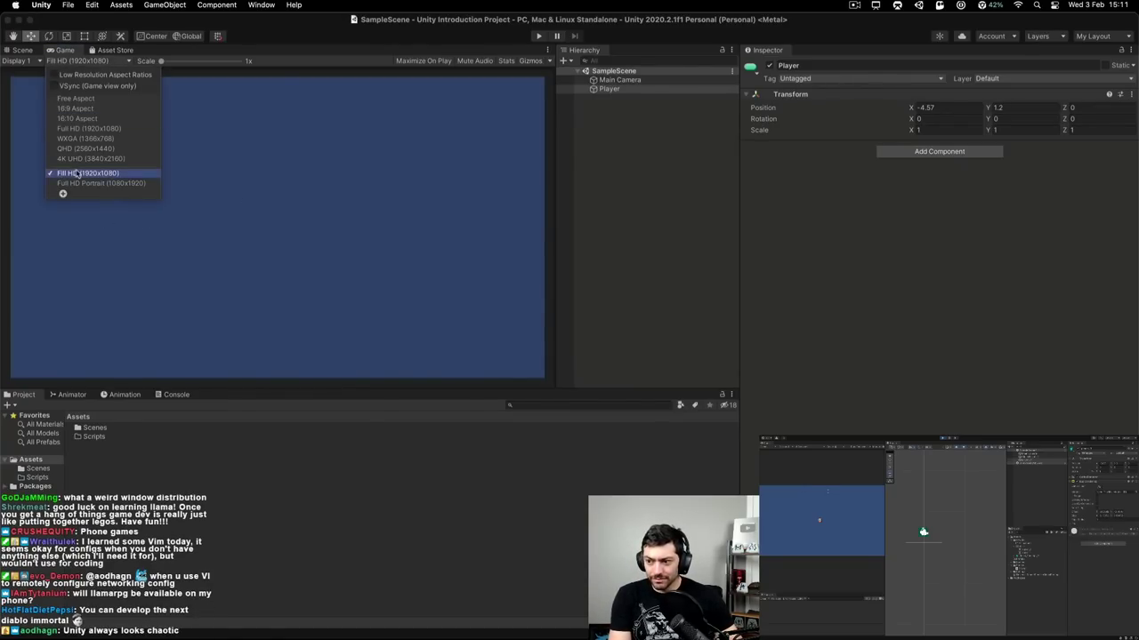
pyautogui.click(77, 172)
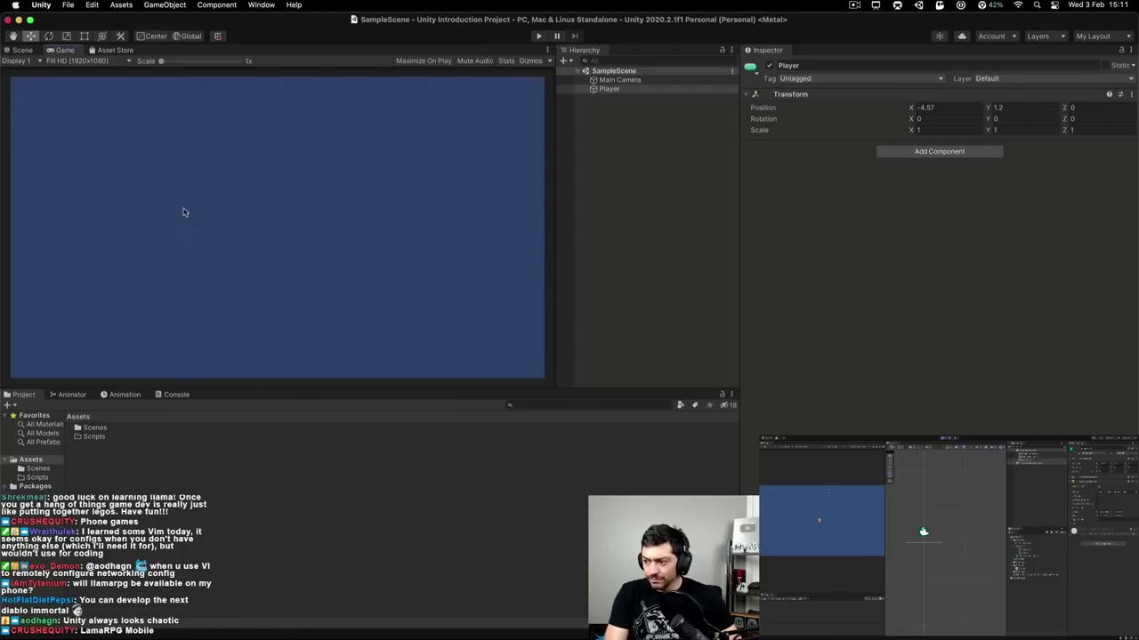
pyautogui.click(78, 60)
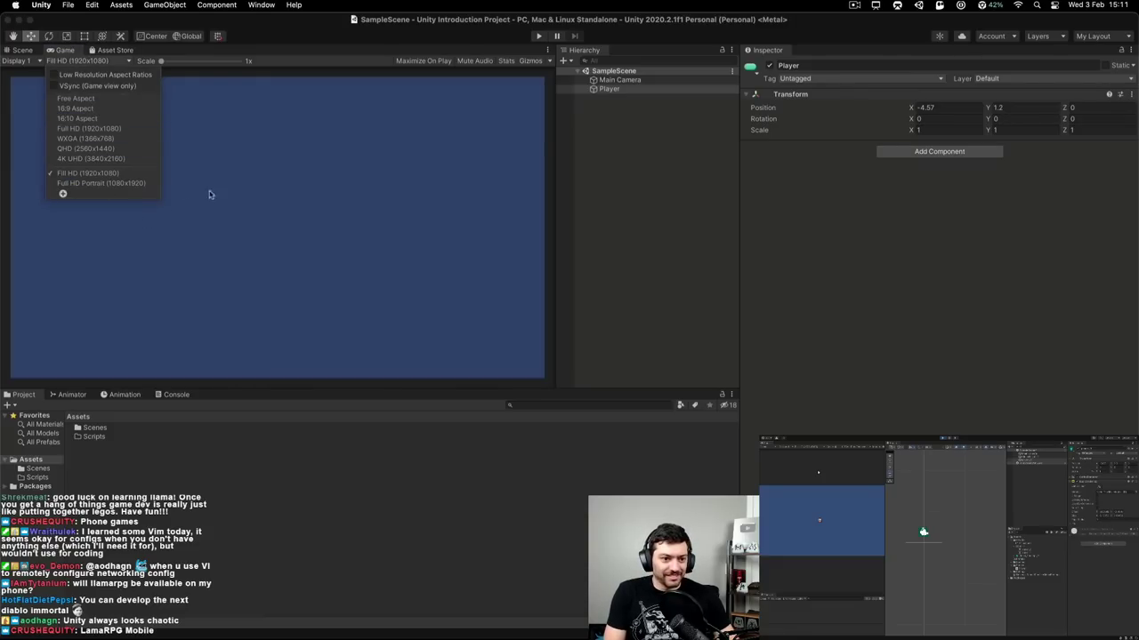
pyautogui.click(220, 116)
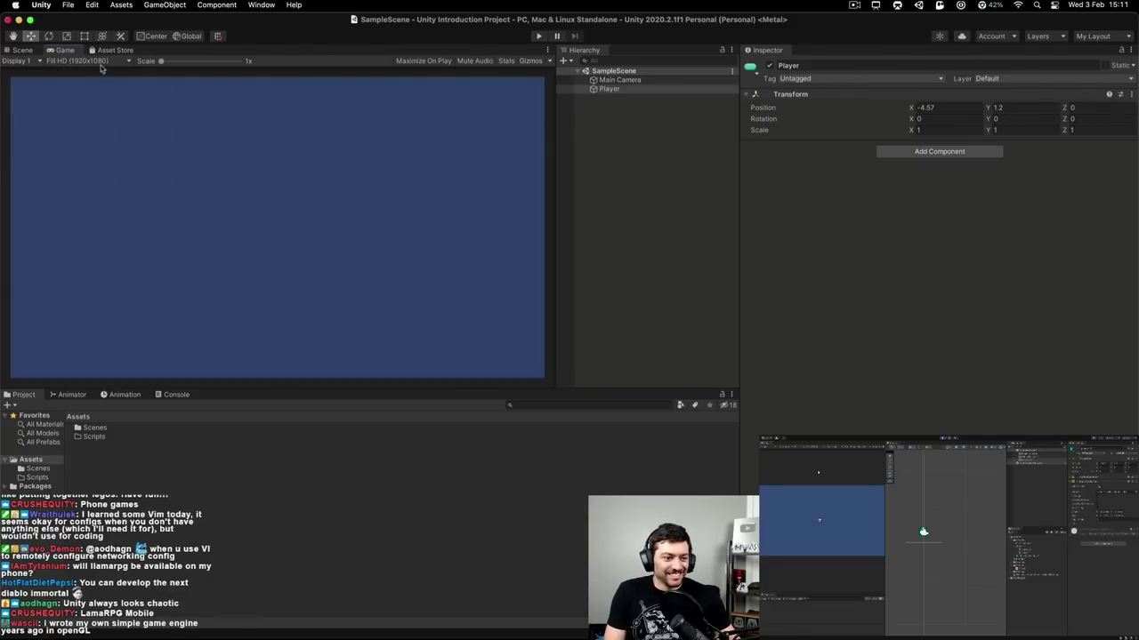
pyautogui.click(99, 62)
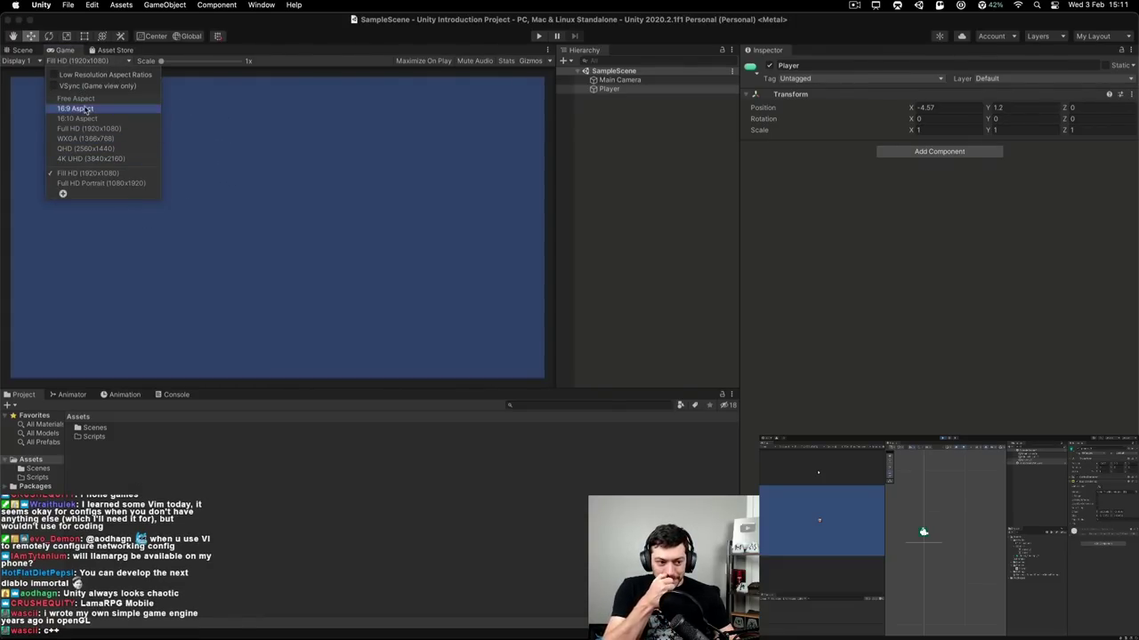
pyautogui.click(68, 7)
pyautogui.click(68, 7)
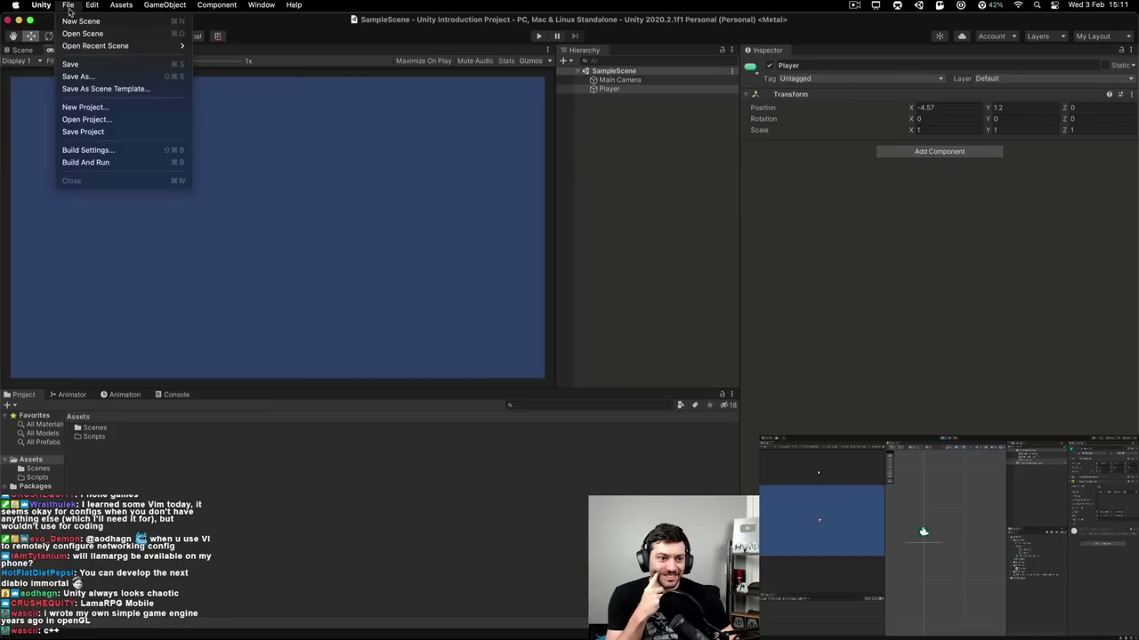
# - In Build Settings, compare the platforms and select Android as the build target
pyautogui.click(88, 150)
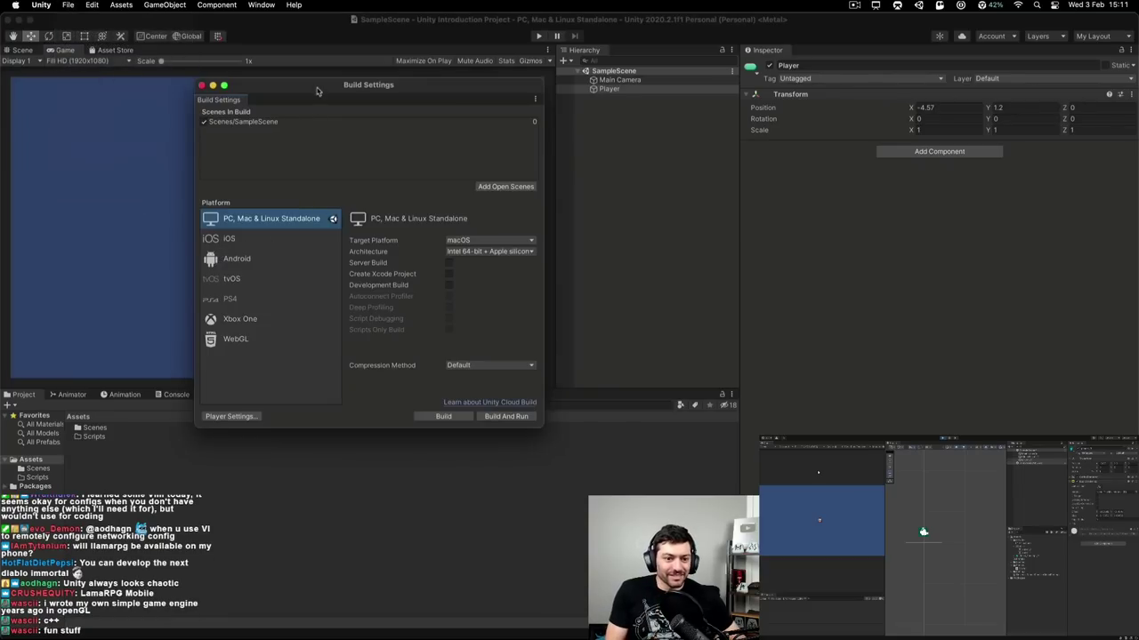
pyautogui.moveTo(317, 91); pyautogui.dragTo(366, 94)
pyautogui.click(283, 242)
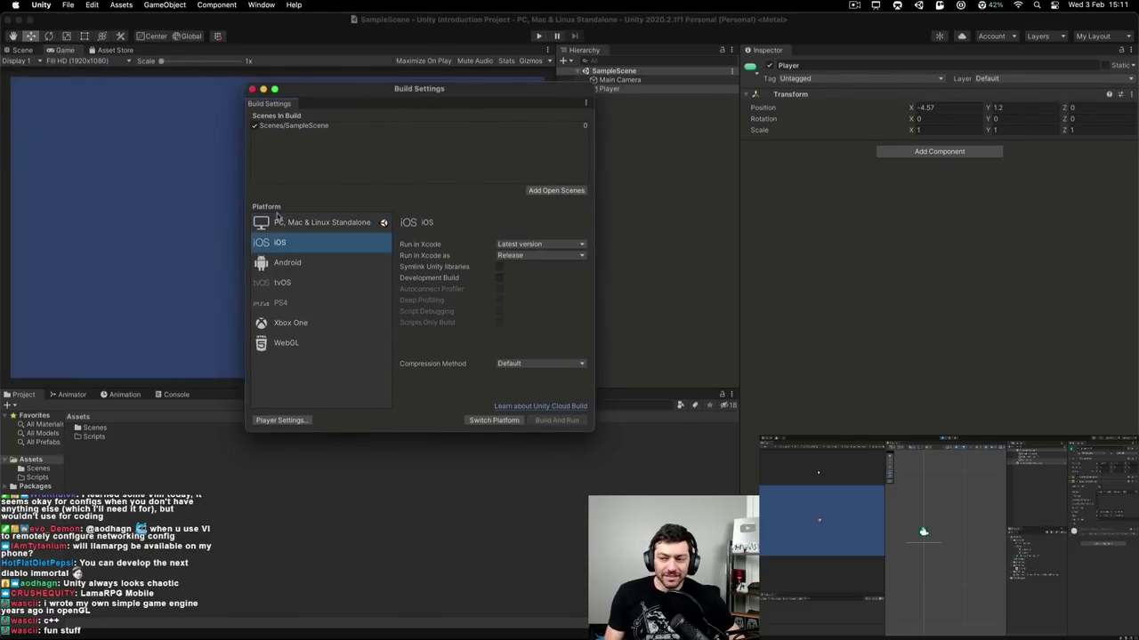
pyautogui.click(278, 221)
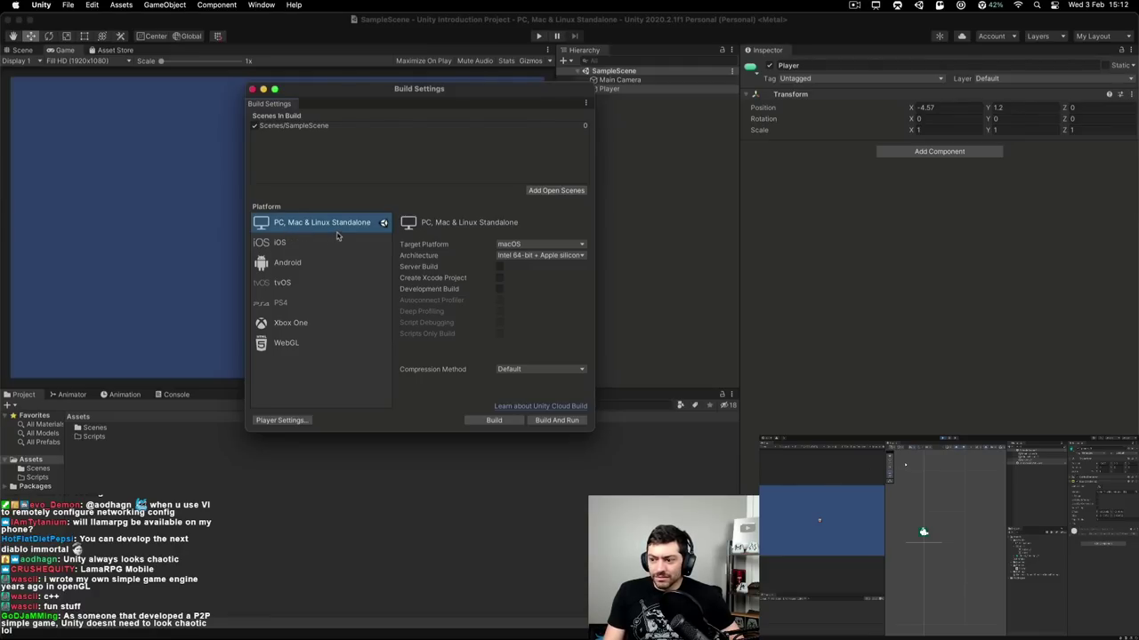
pyautogui.click(289, 264)
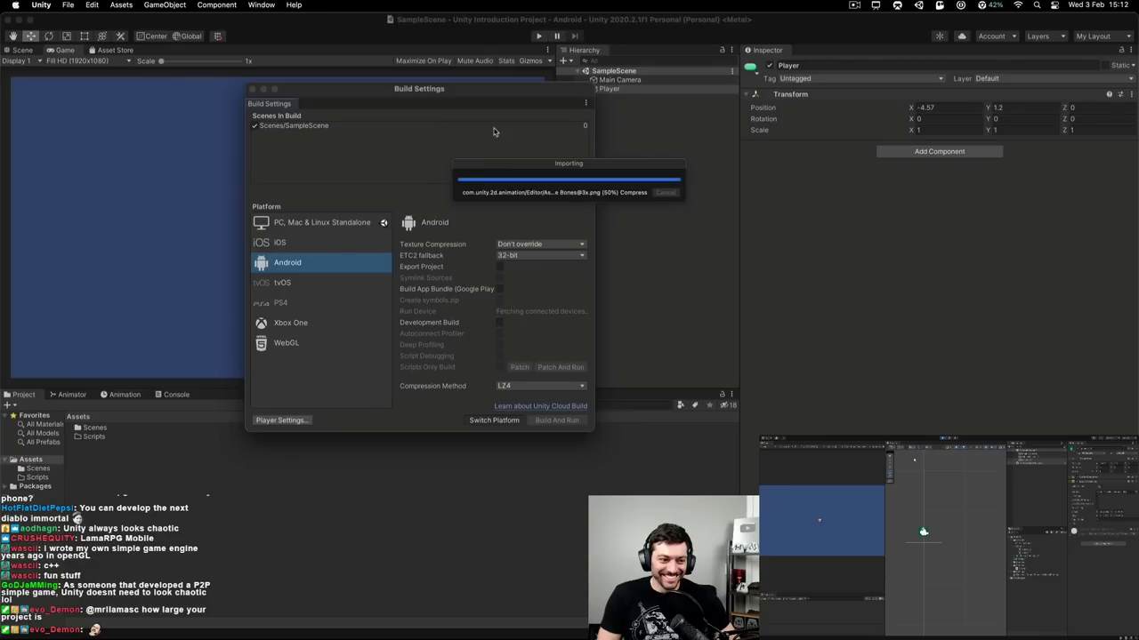
# - Pause the tutorial video, switch windows briefly, and resume playback
pyautogui.click(846, 308)
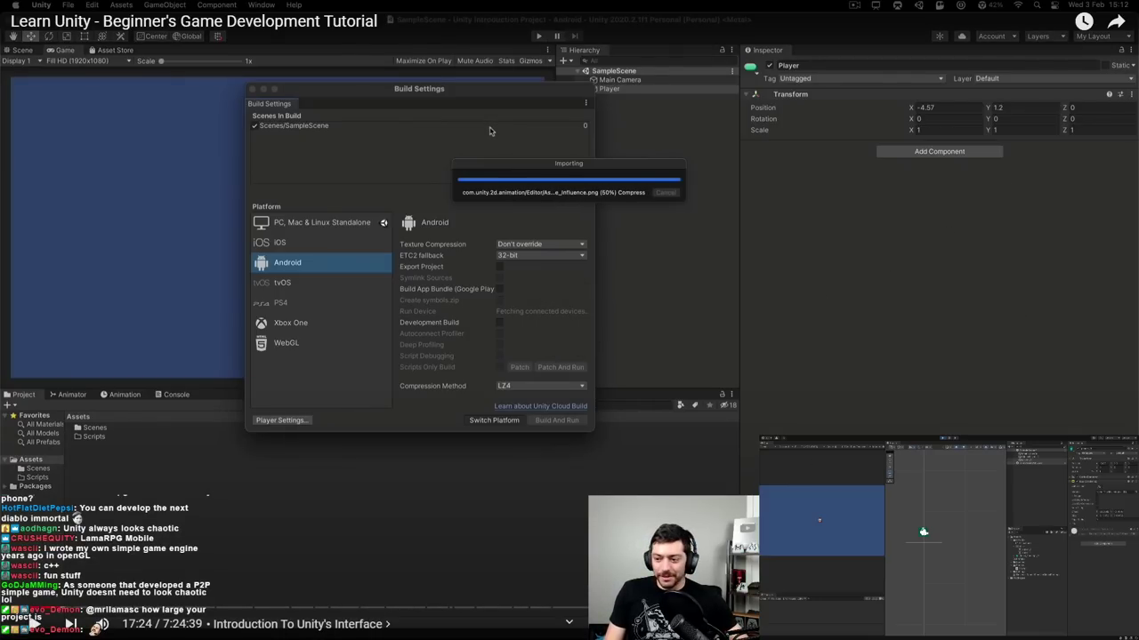
pyautogui.hotkey('alt', 'Tab')
pyautogui.hotkey('alt', 'Tab')
pyautogui.hotkey('alt', 'Tab')
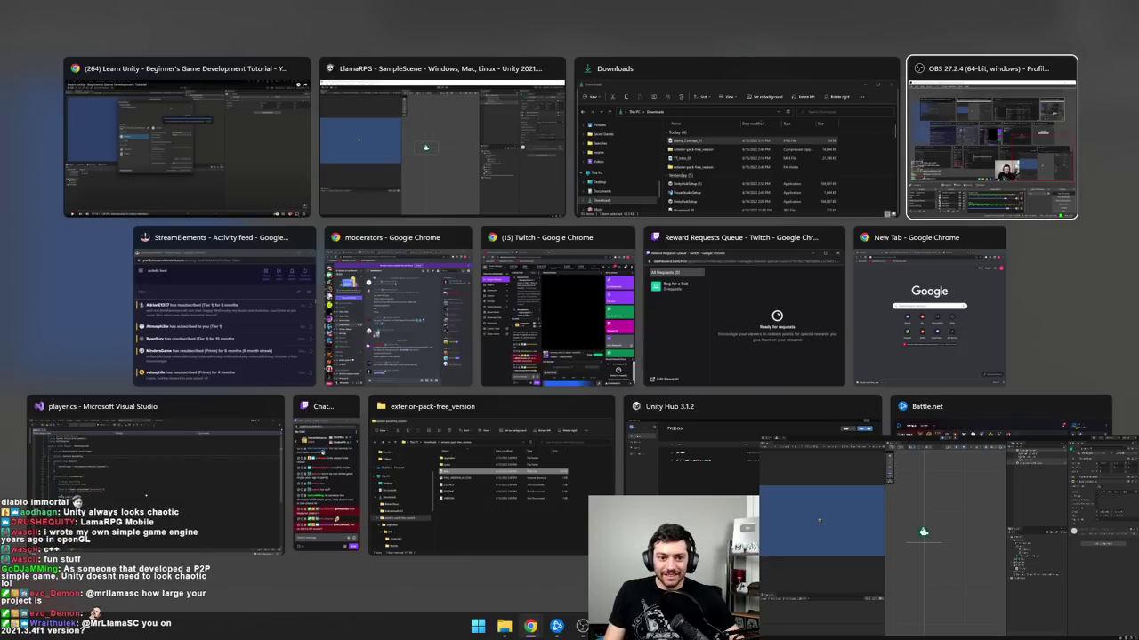
pyautogui.hotkey('alt', 'Tab')
pyautogui.hotkey('alt', 'Tab')
pyautogui.press('Escape')
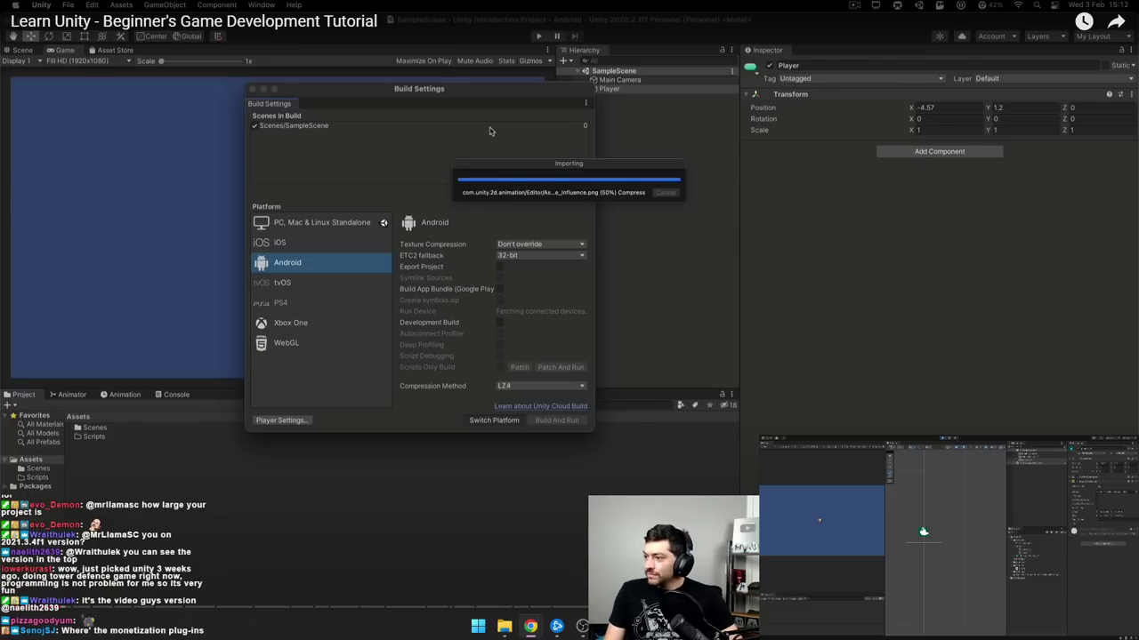
pyautogui.click(569, 304)
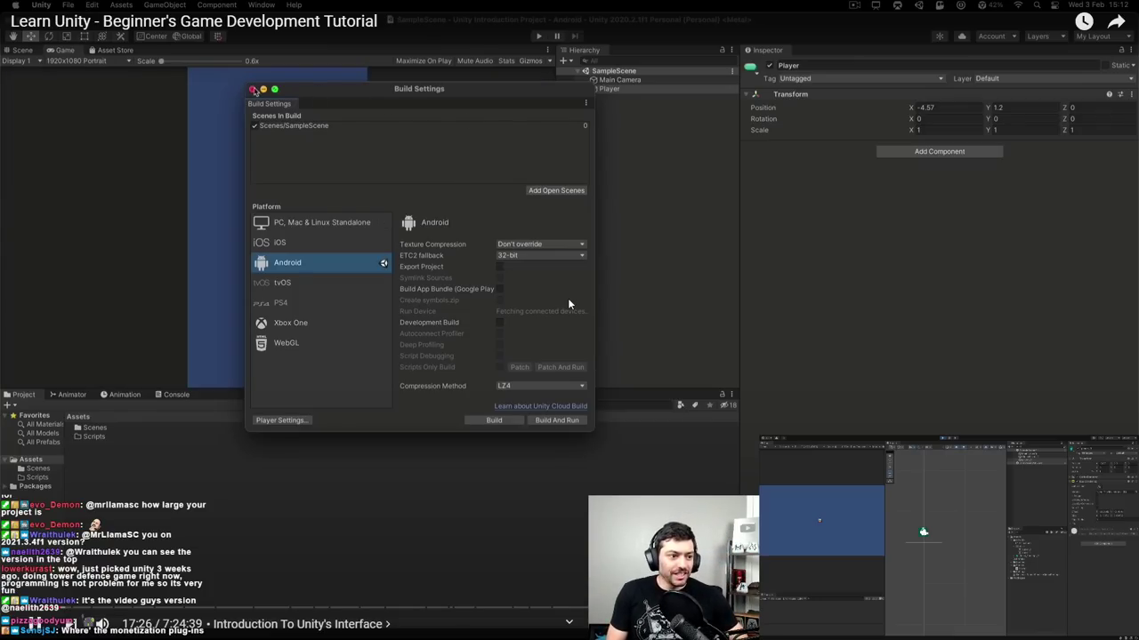
# - Skip the tutorial ahead and enlarge the Game view above the Console
pyautogui.click(567, 298)
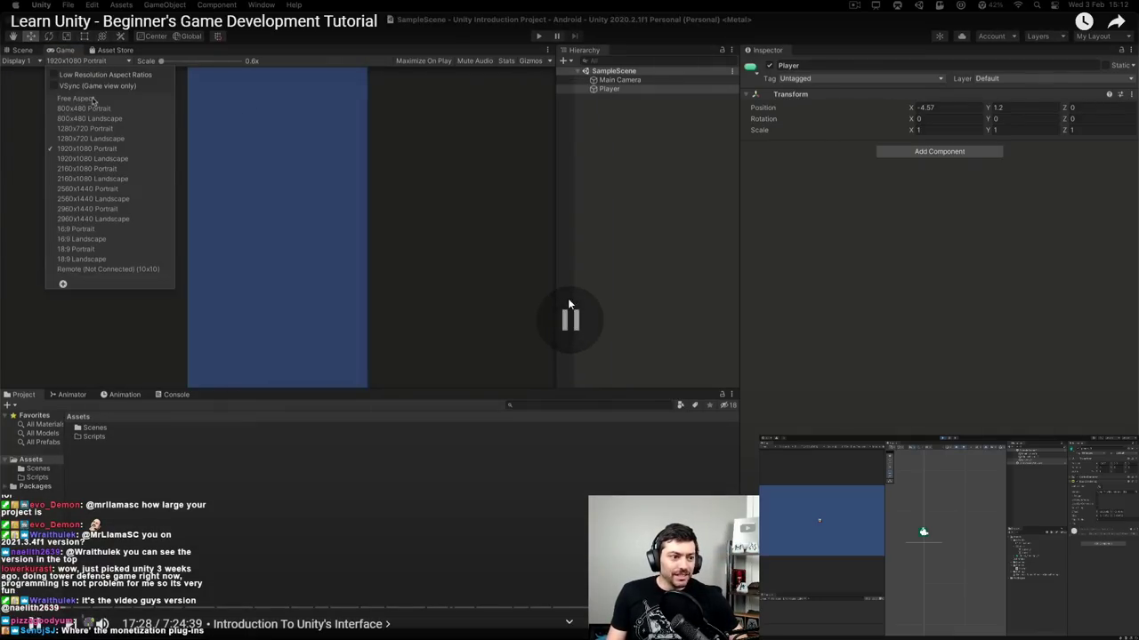
pyautogui.click(570, 304)
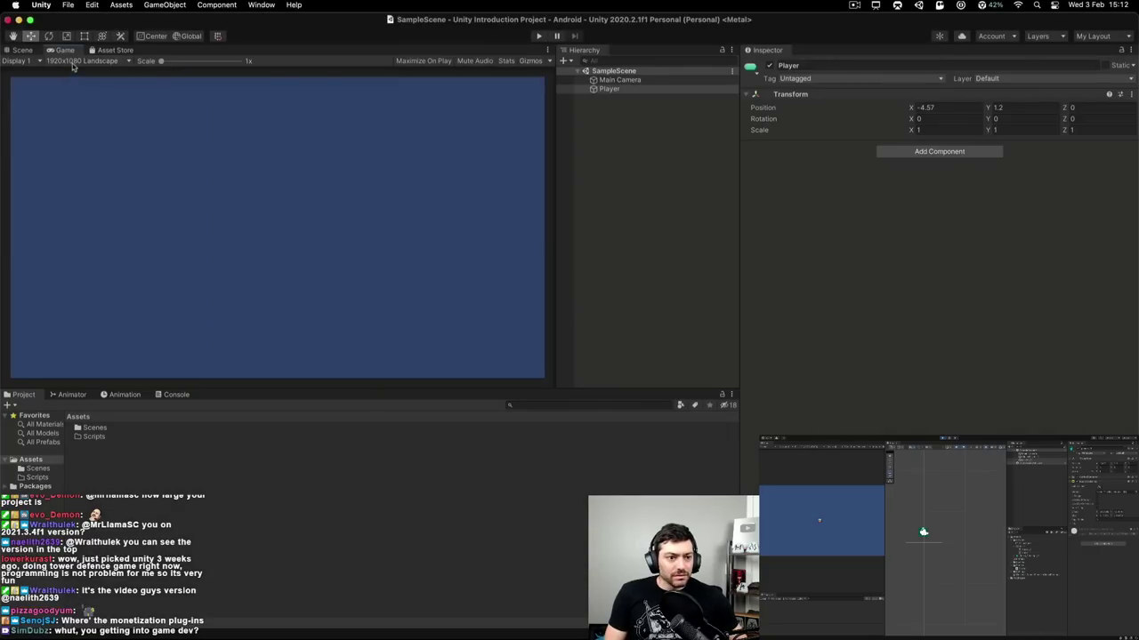
pyautogui.press('Right')
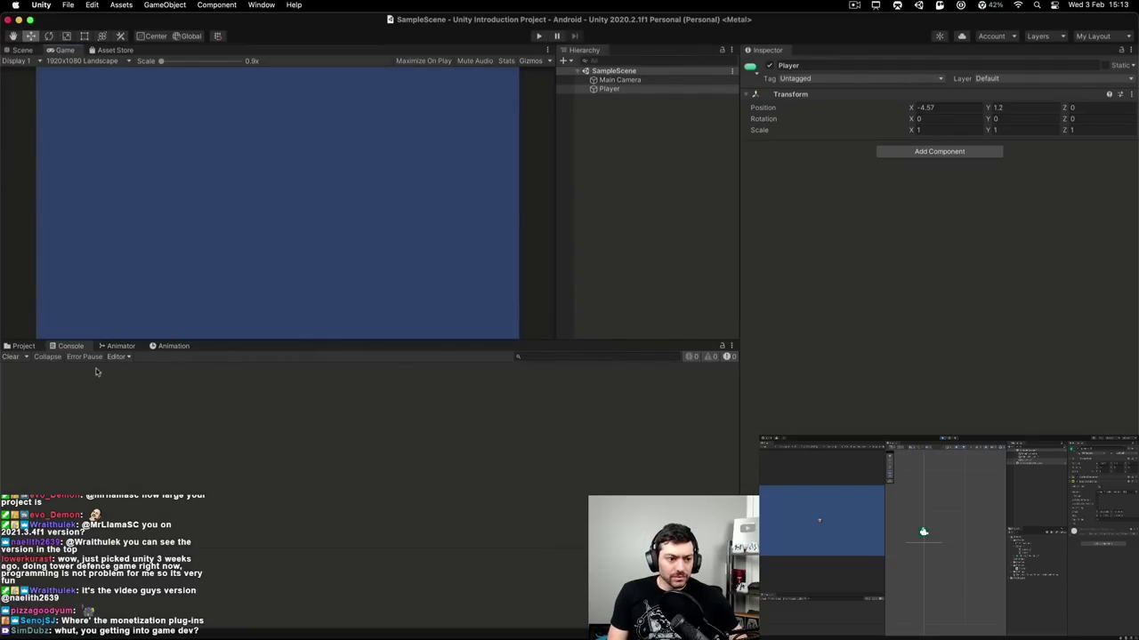
pyautogui.press('Right')
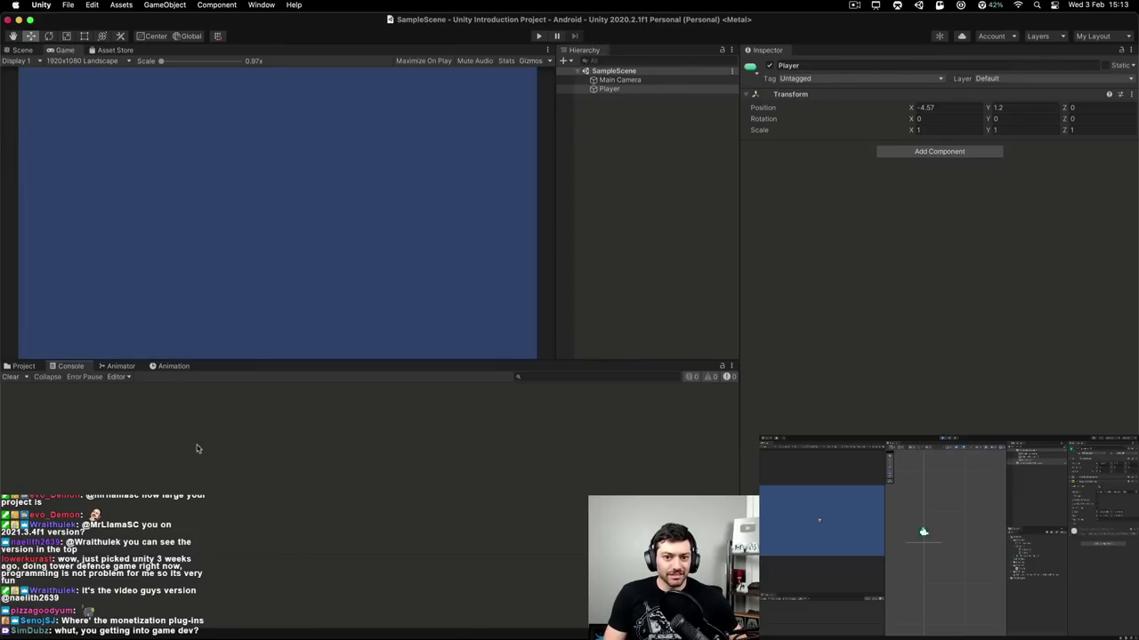
pyautogui.moveTo(251, 362); pyautogui.dragTo(252, 386)
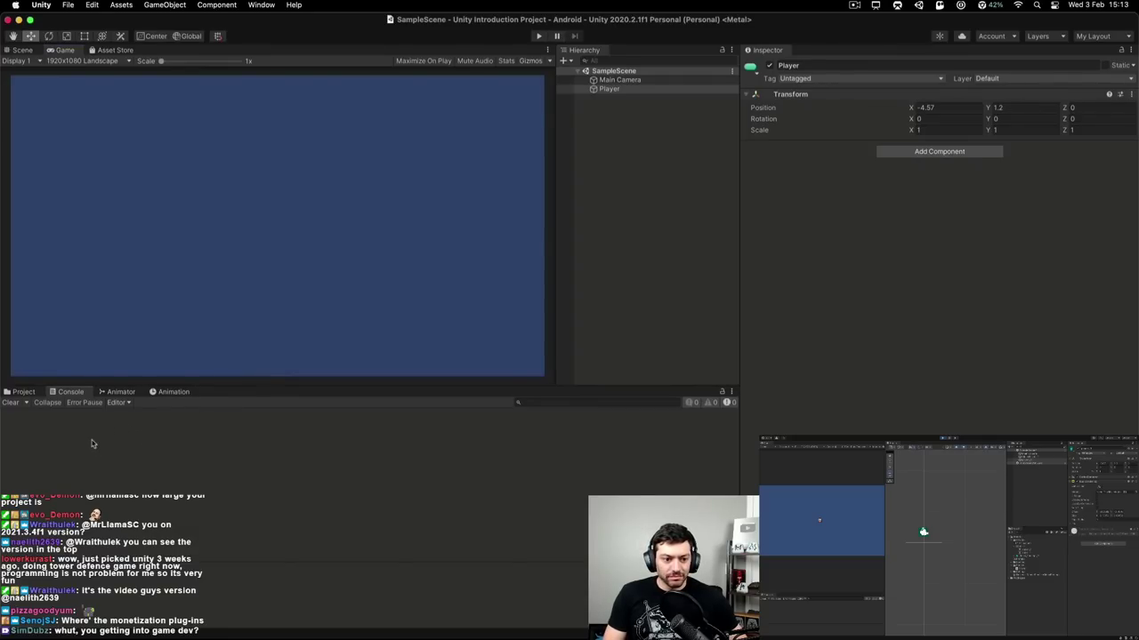
pyautogui.press('Right')
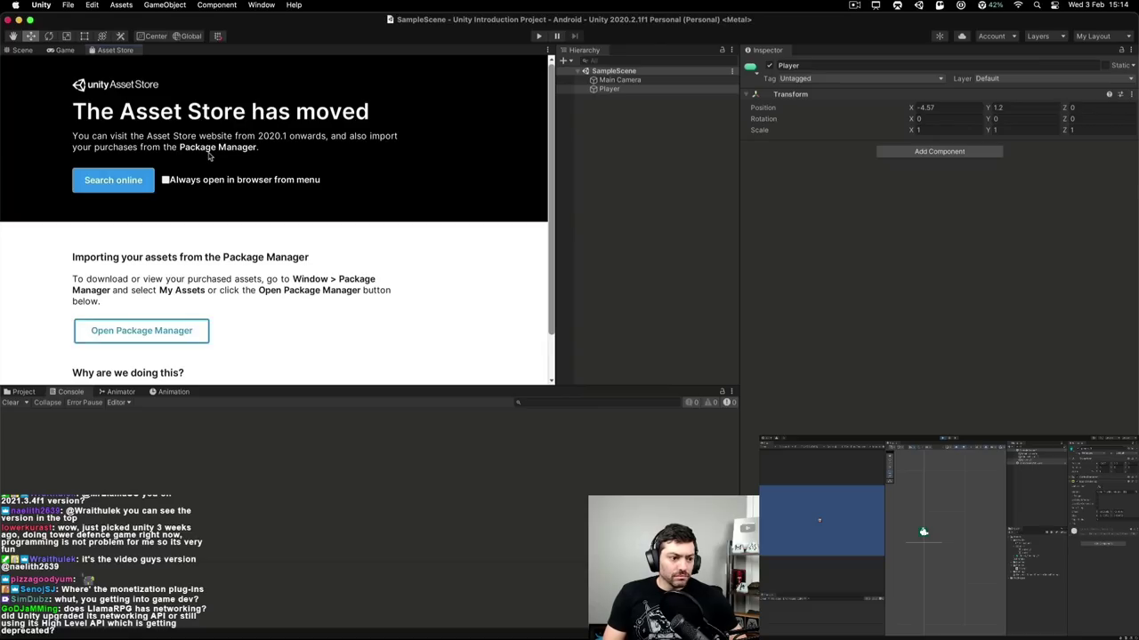
# - Open the Window menu while pausing and resuming the tutorial video
pyautogui.click(261, 5)
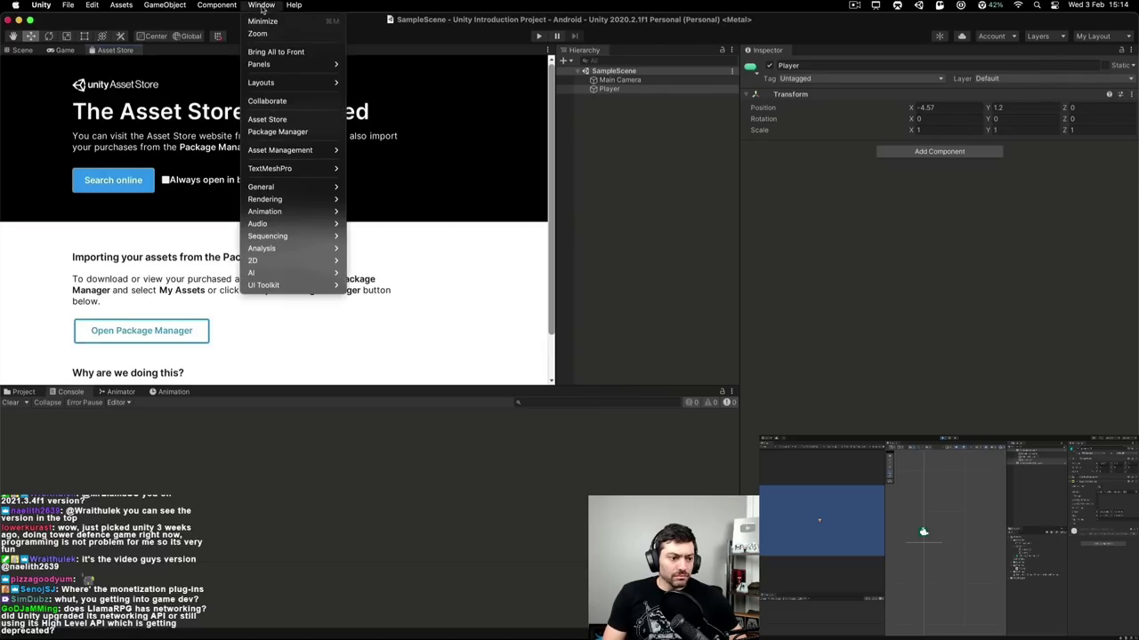
pyautogui.click(569, 303)
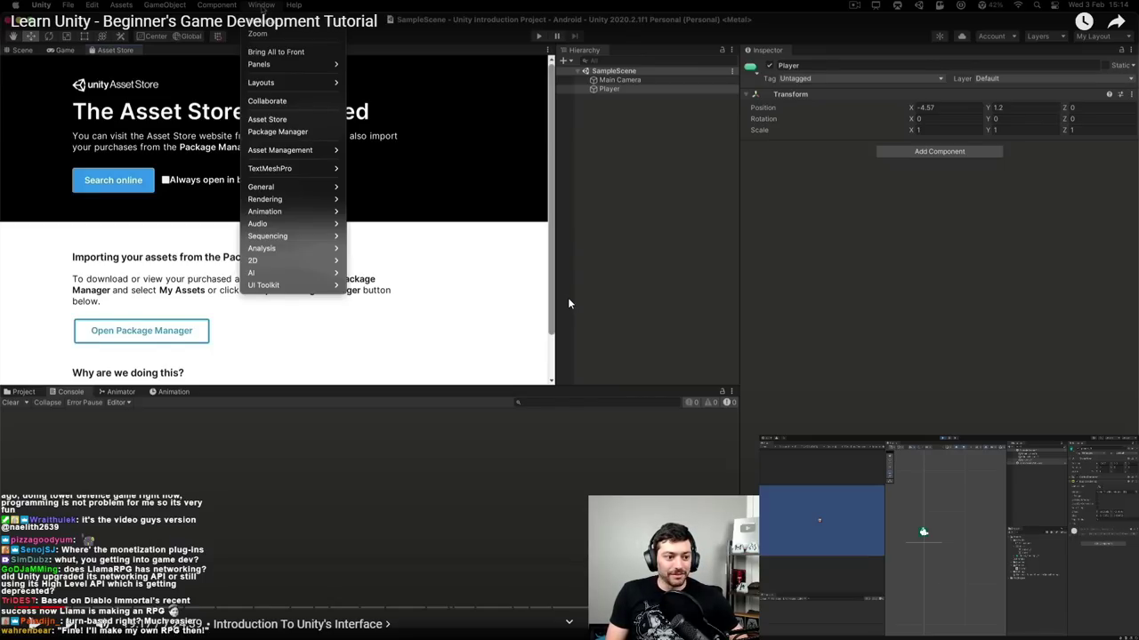
pyautogui.click(569, 303)
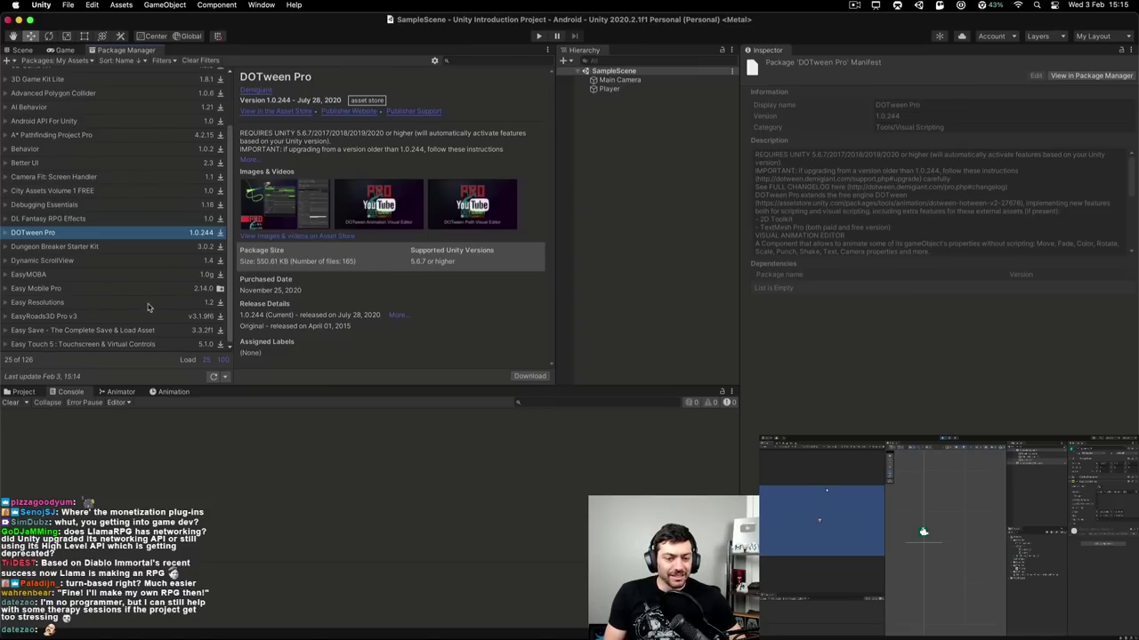
# - Check the Game view, then switch the bottom panel from Animation to the Animator
pyautogui.scroll(3, 148, 309)
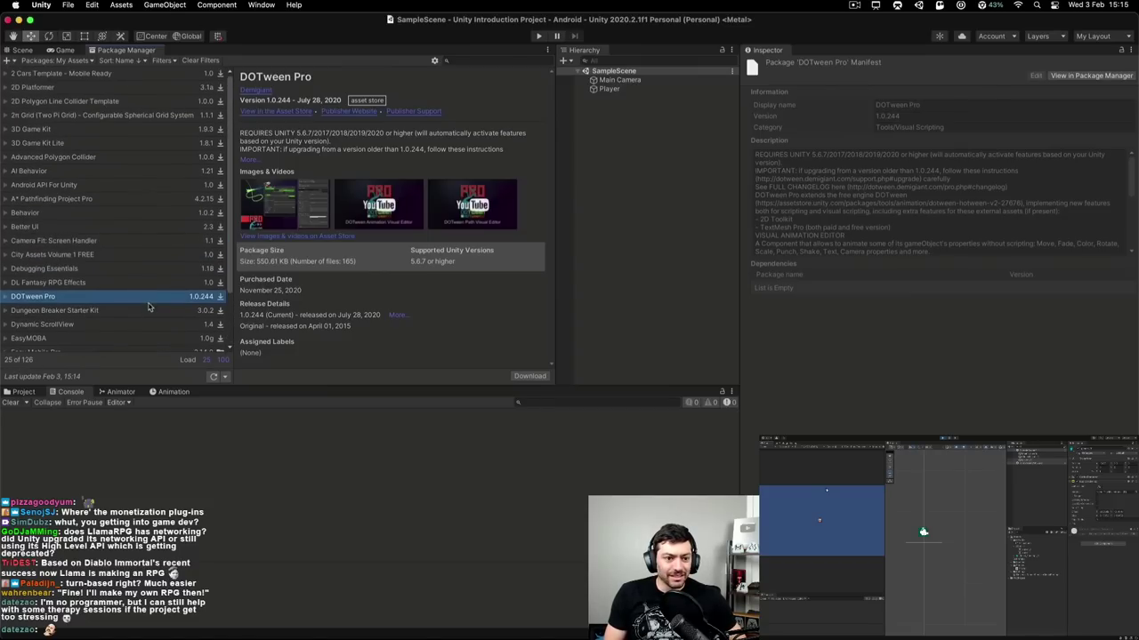
pyautogui.click(70, 51)
pyautogui.click(120, 51)
pyautogui.click(67, 50)
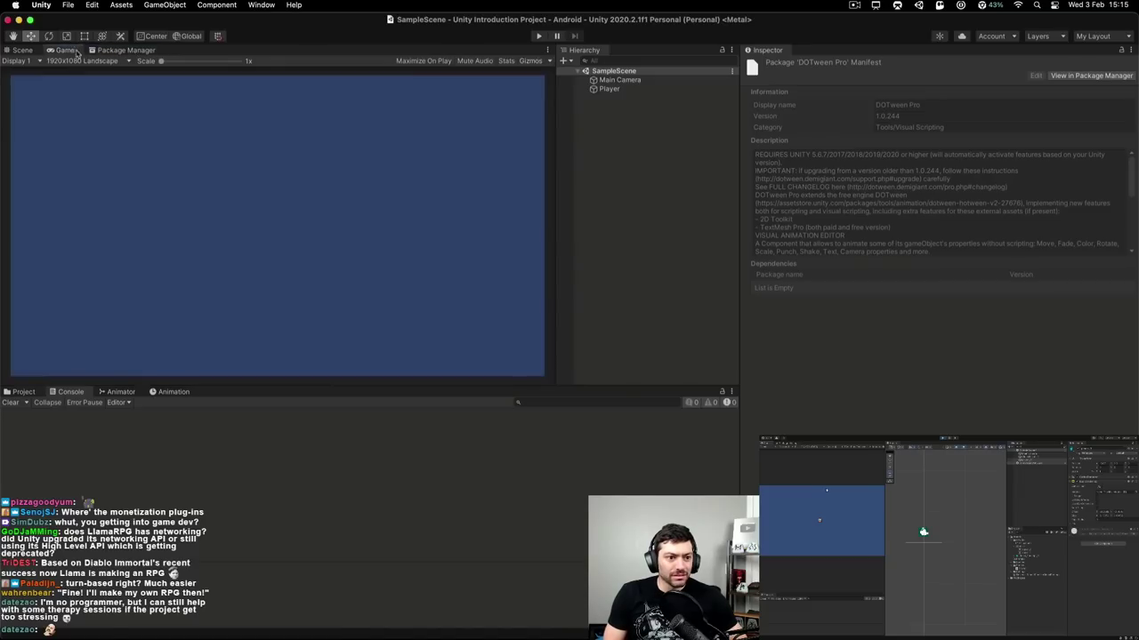
pyautogui.click(125, 393)
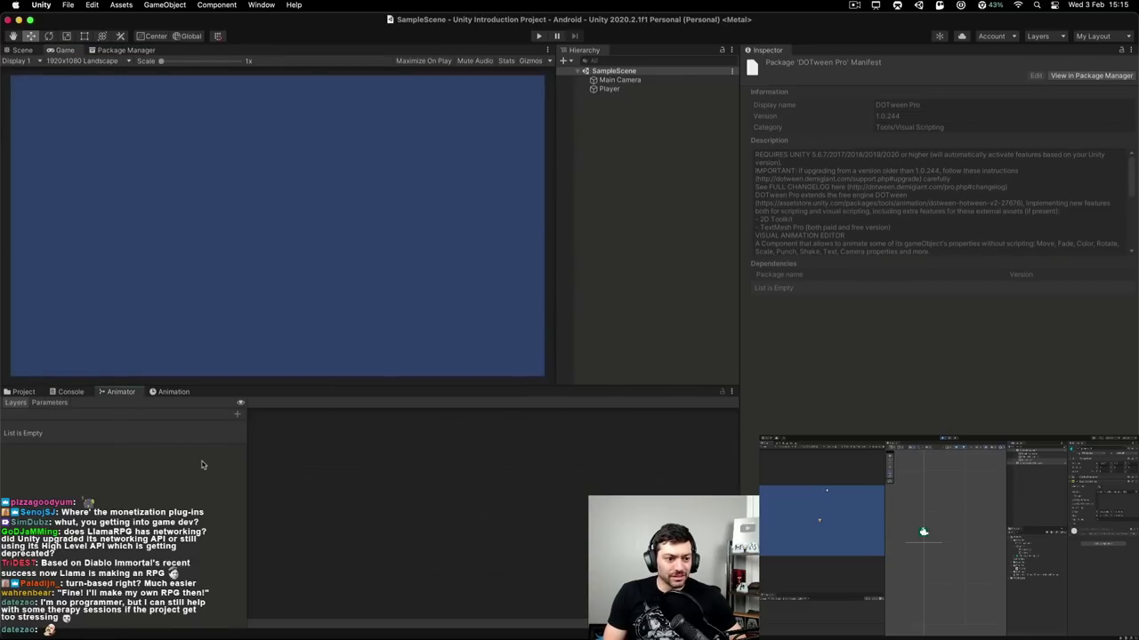
pyautogui.click(171, 392)
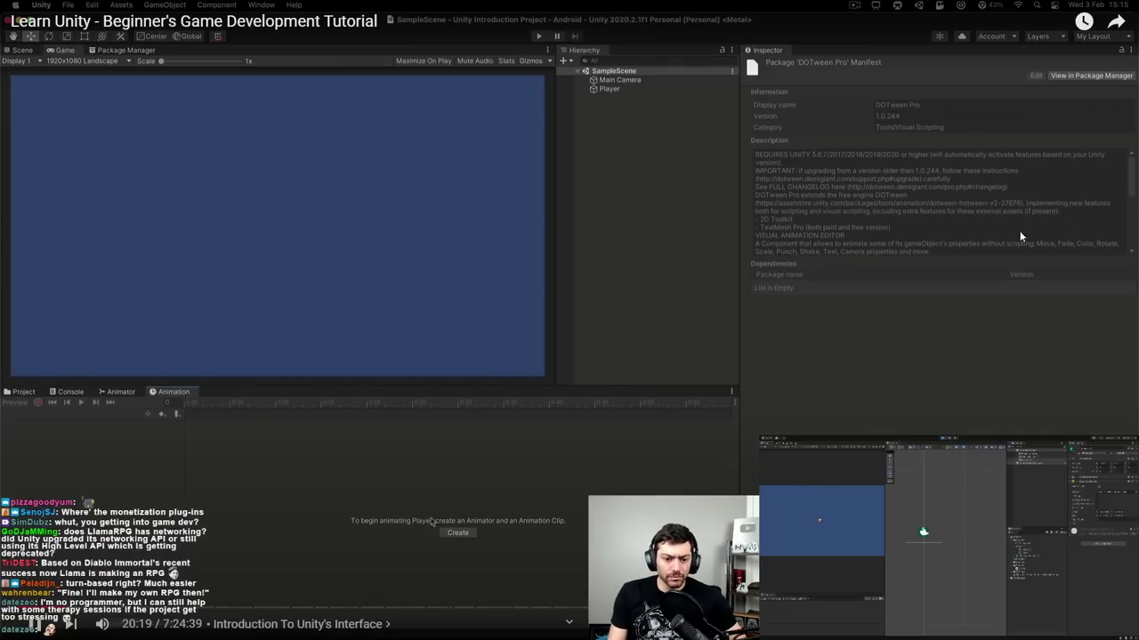
pyautogui.click(376, 501)
pyautogui.click(376, 501)
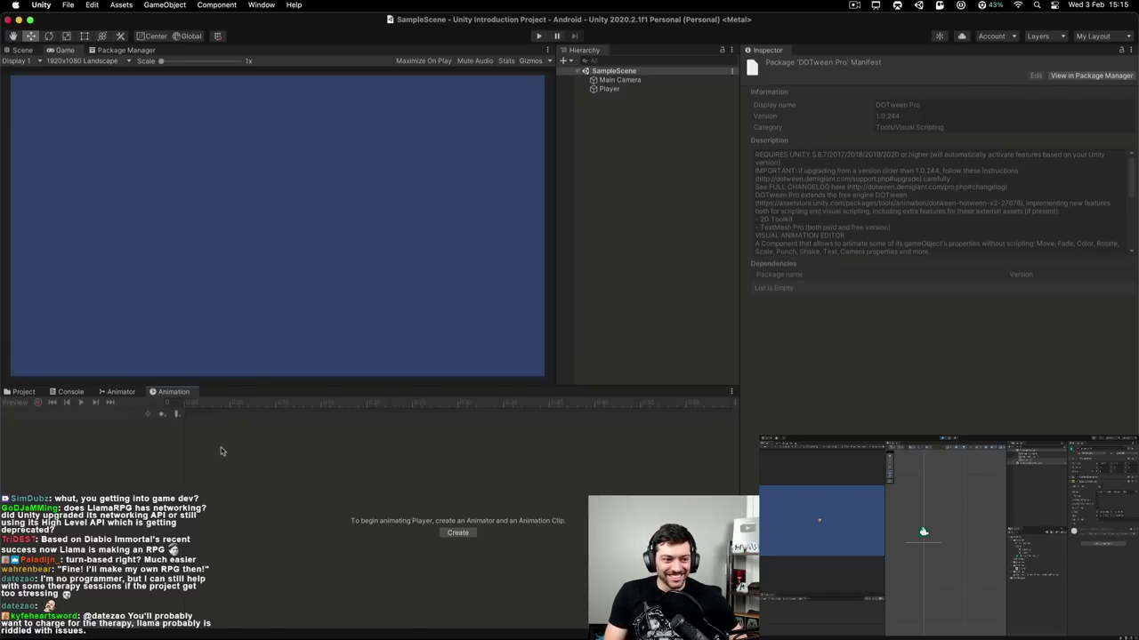
pyautogui.click(124, 391)
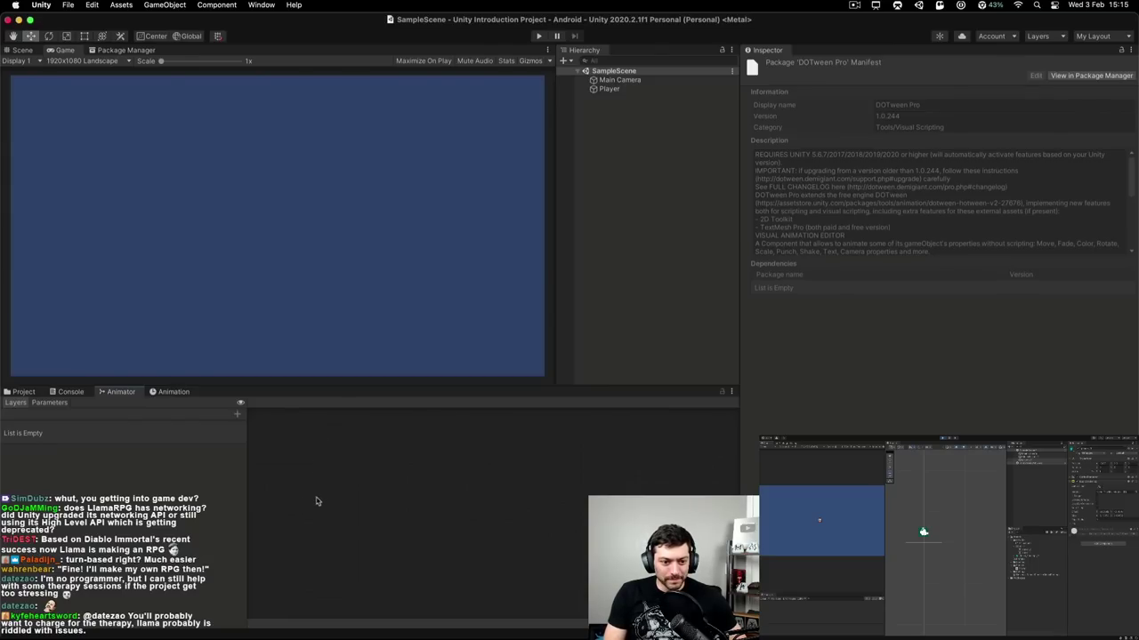
pyautogui.click(876, 6)
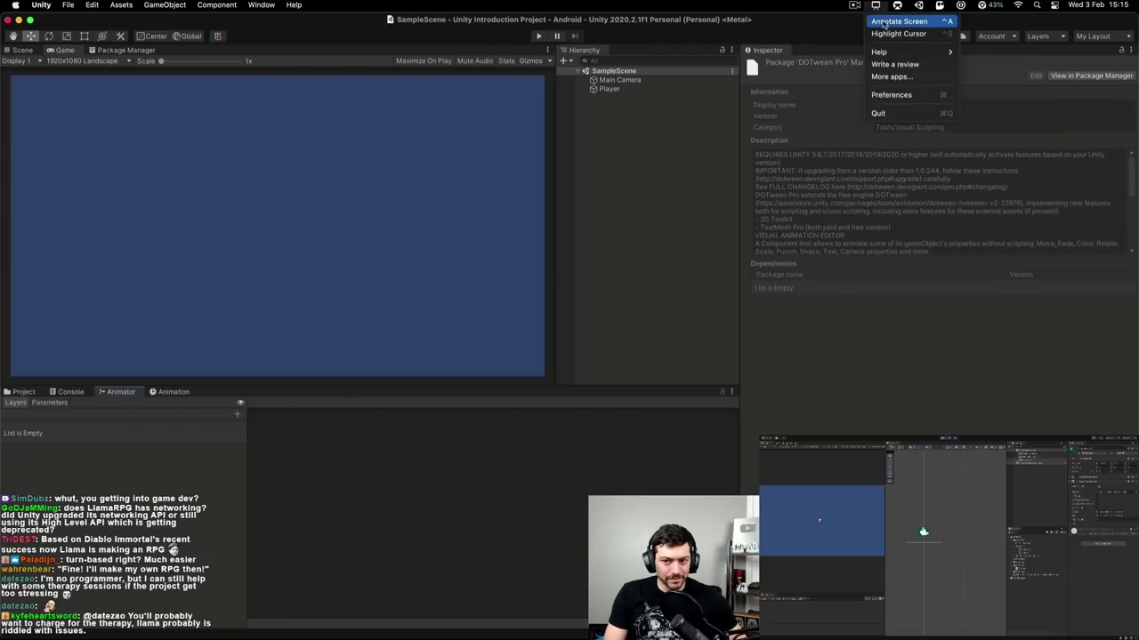
pyautogui.press('Return')
pyautogui.moveTo(302, 454)
pyautogui.mouseDown()
pyautogui.moveTo(305, 468)
pyautogui.moveTo(350, 465)
pyautogui.moveTo(320, 482)
pyautogui.mouseUp()
pyautogui.moveTo(438, 478)
pyautogui.mouseDown()
pyautogui.moveTo(468, 456)
pyautogui.moveTo(479, 479)
pyautogui.moveTo(358, 478)
pyautogui.moveTo(391, 485)
pyautogui.moveTo(409, 454)
pyautogui.moveTo(422, 464)
pyautogui.moveTo(412, 457)
pyautogui.mouseUp()
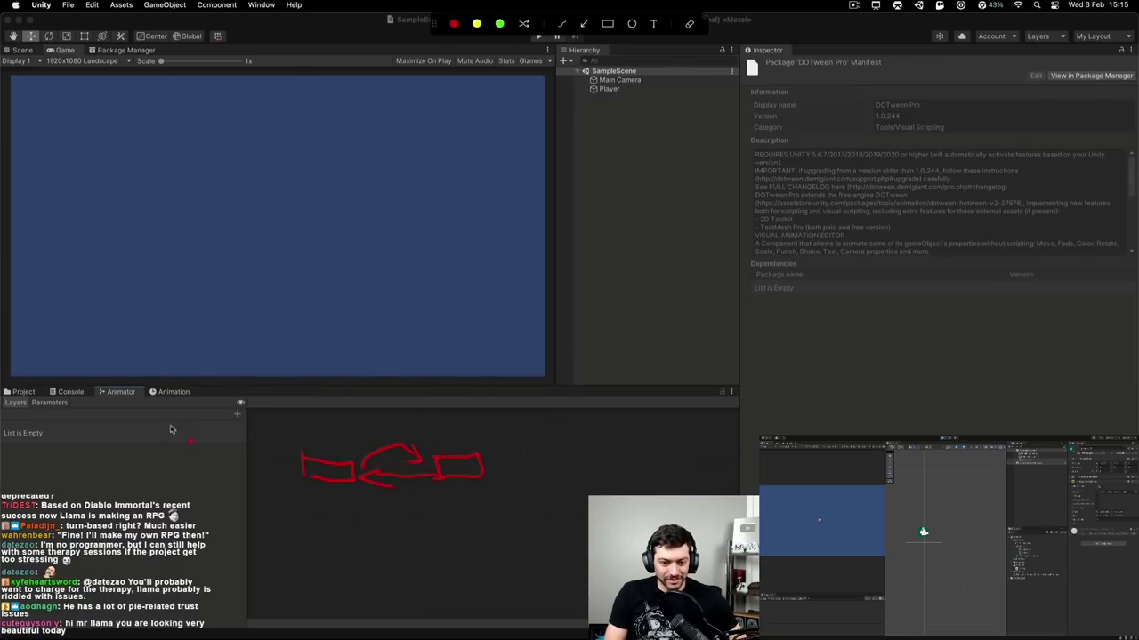
pyautogui.moveTo(27, 413)
pyautogui.mouseDown()
pyautogui.moveTo(65, 419)
pyautogui.moveTo(71, 400)
pyautogui.moveTo(12, 393)
pyautogui.moveTo(37, 423)
pyautogui.mouseUp()
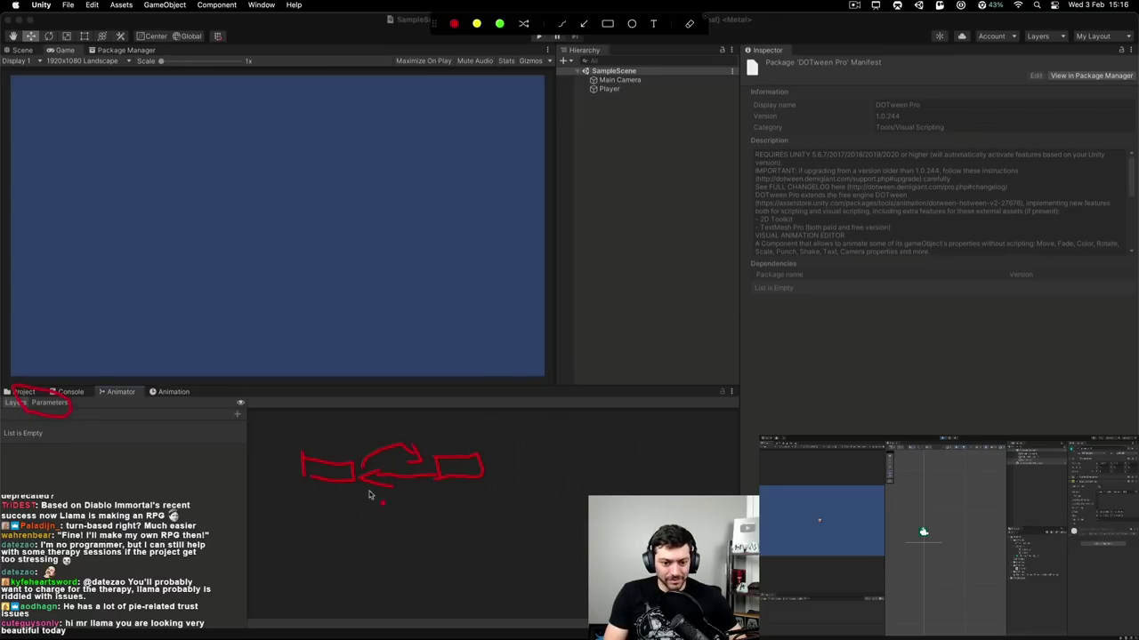
pyautogui.moveTo(362, 489); pyautogui.dragTo(427, 505)
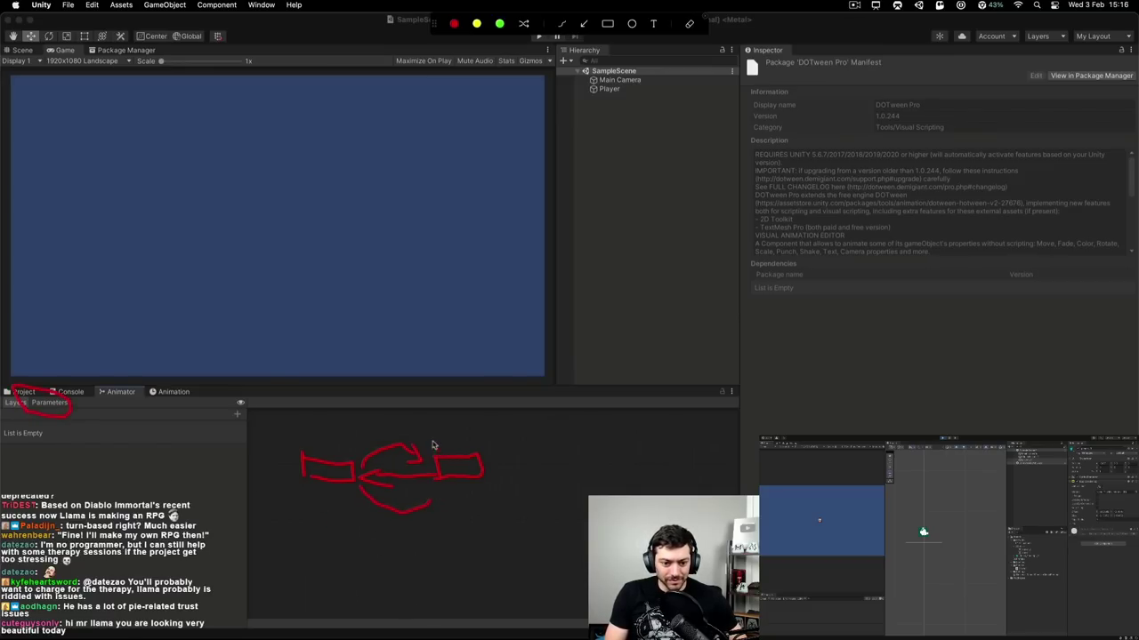
pyautogui.moveTo(435, 446); pyautogui.dragTo(343, 447)
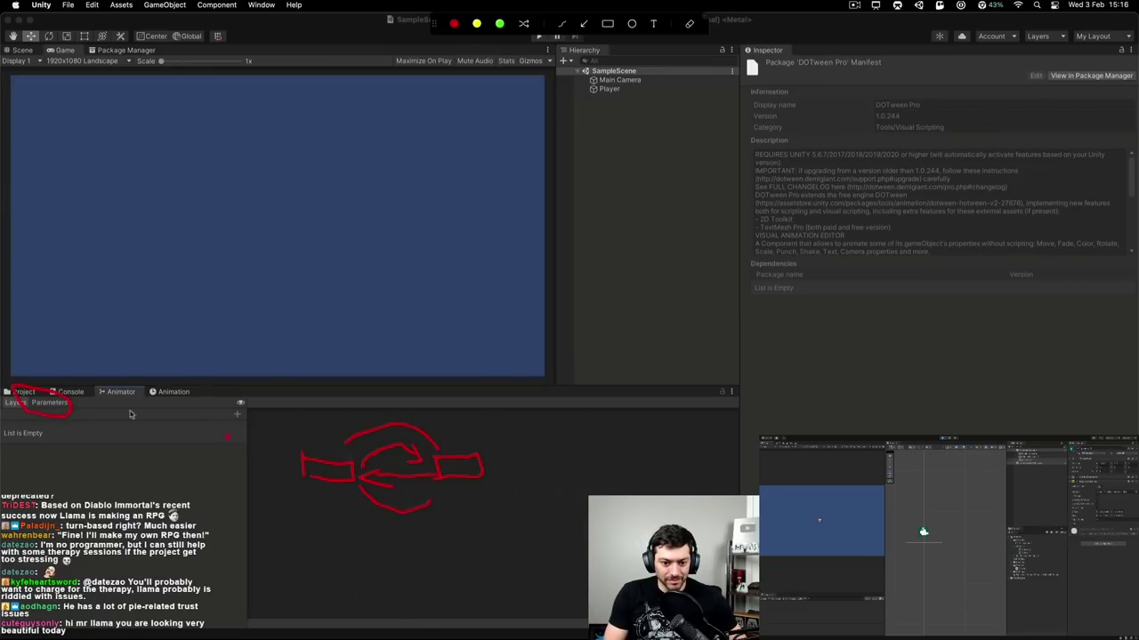
pyautogui.press('Escape')
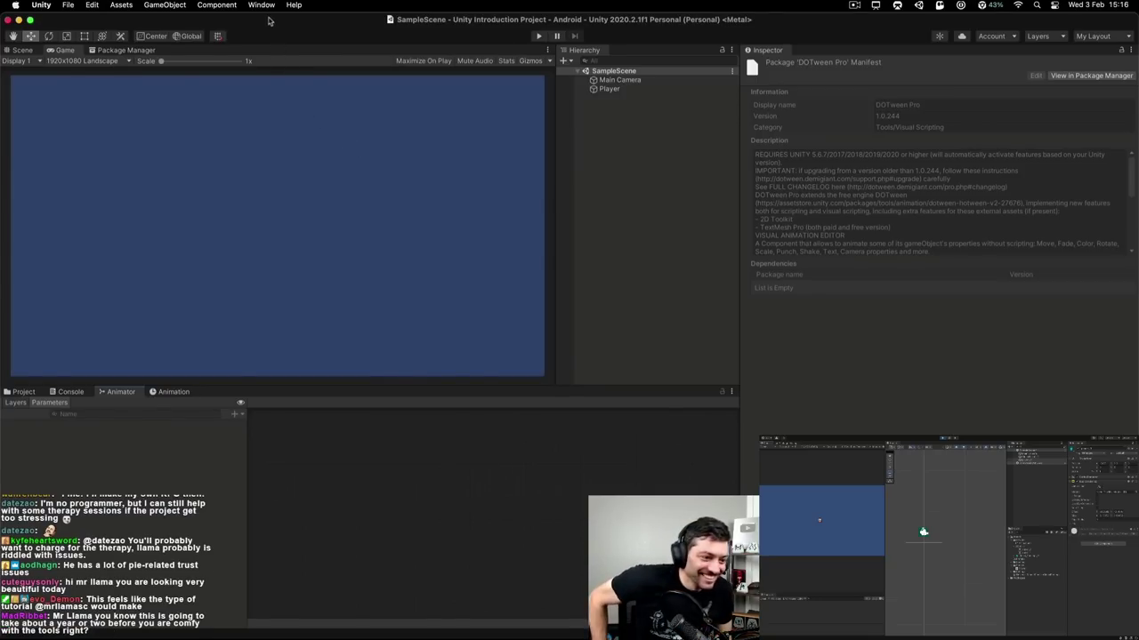
# - Pause and resume the tutorial video twice
pyautogui.press('space')
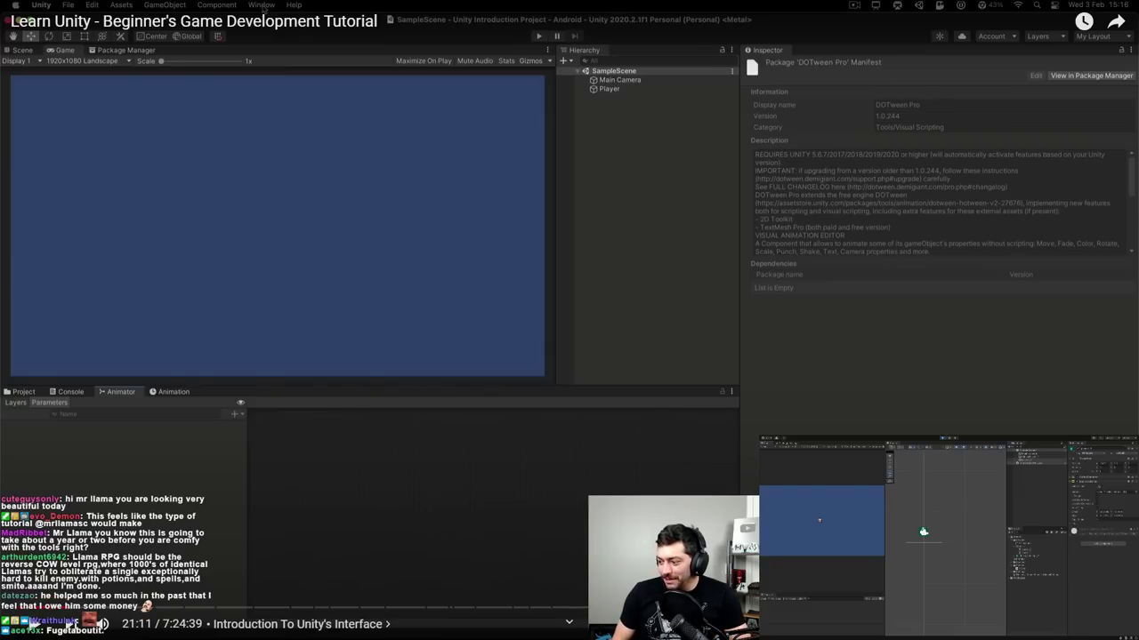
pyautogui.press('space')
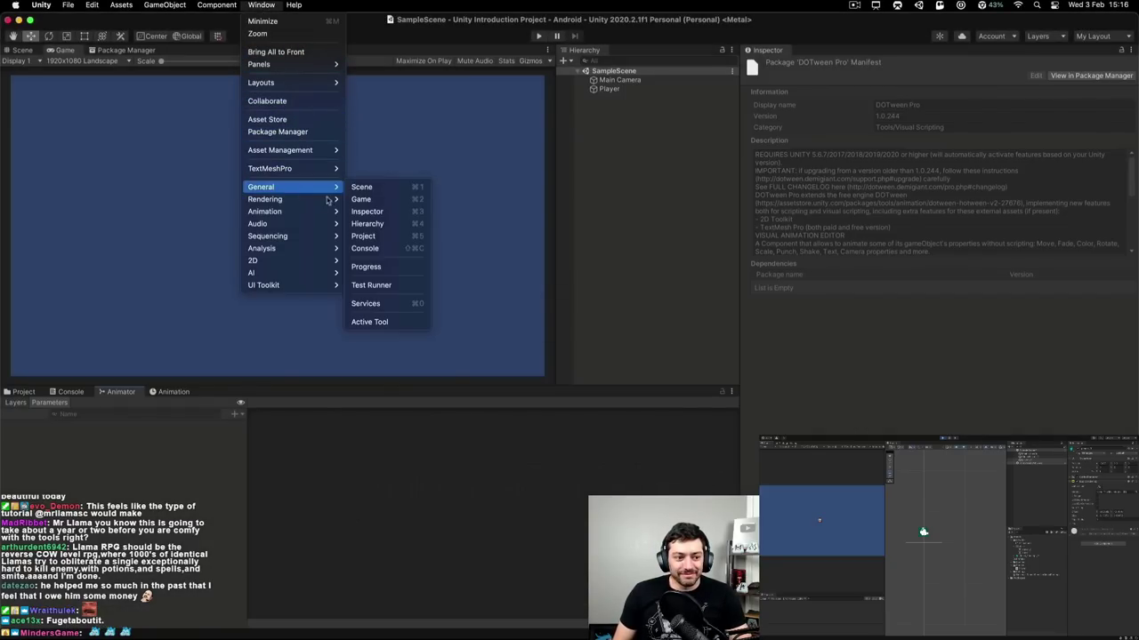
pyautogui.press('space')
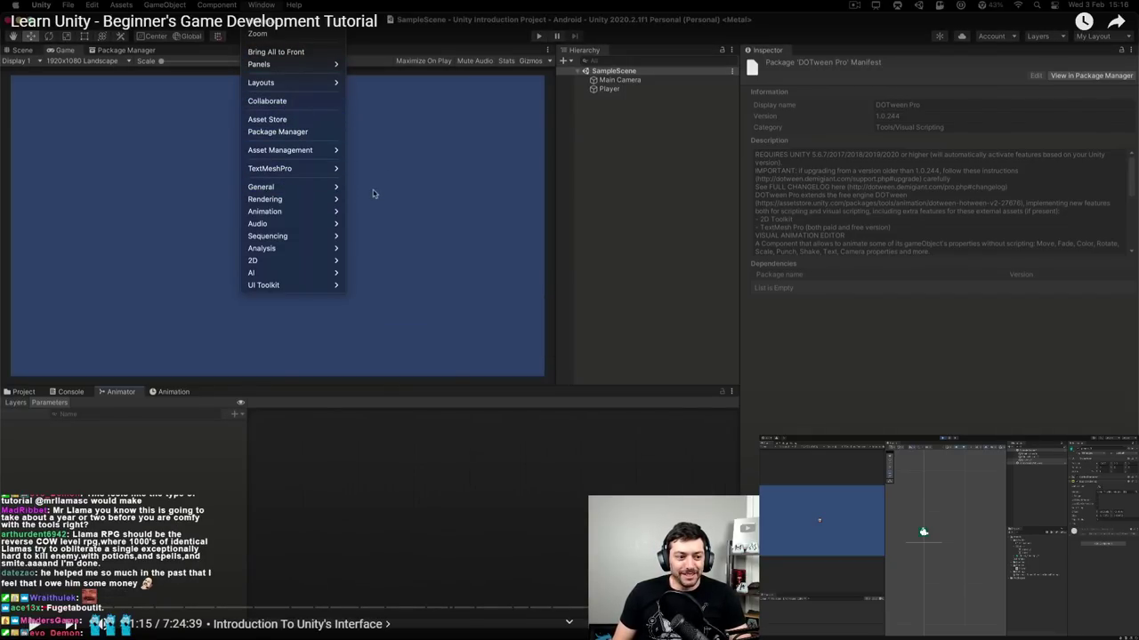
pyautogui.press('space')
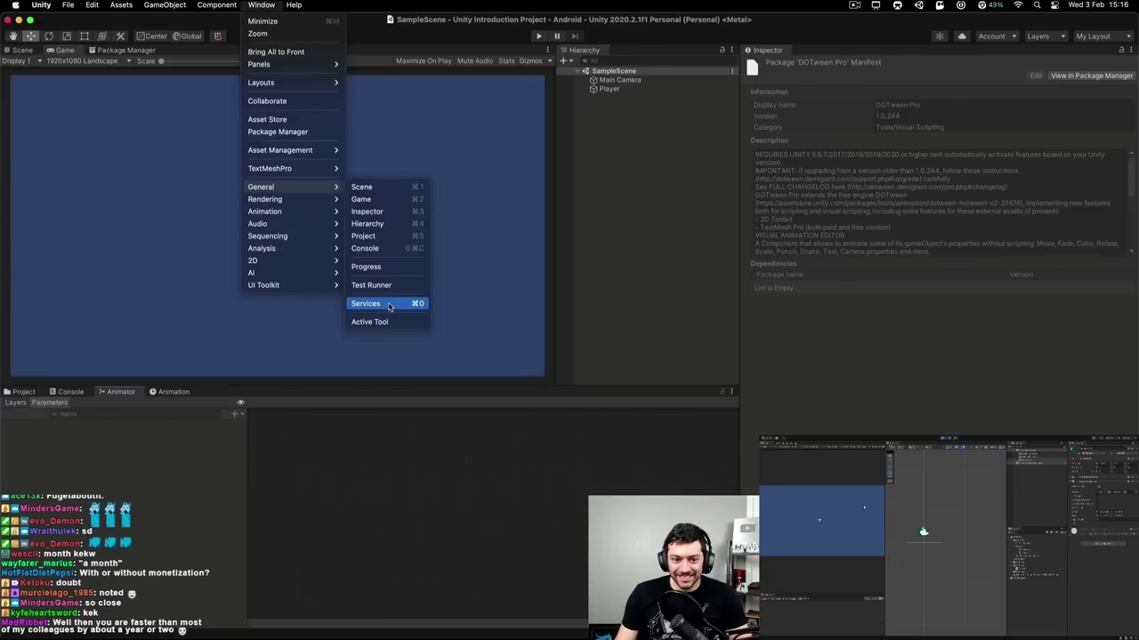
# - Browse the Window menu submenus, close them, and return to the Scene view
pyautogui.moveTo(323, 203)
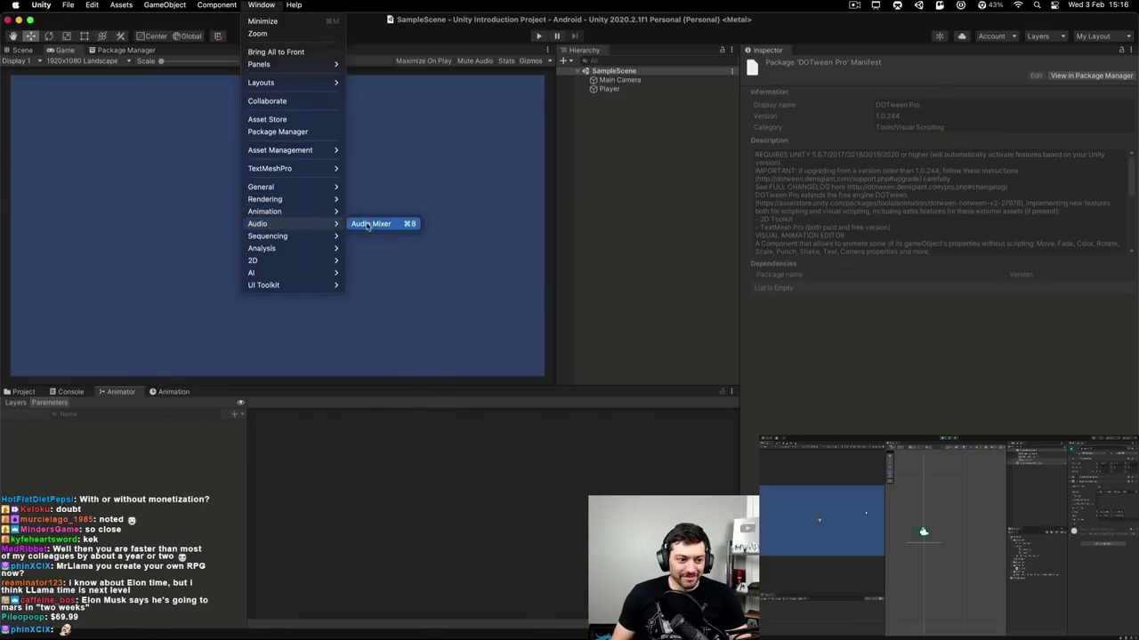
pyautogui.moveTo(296, 248)
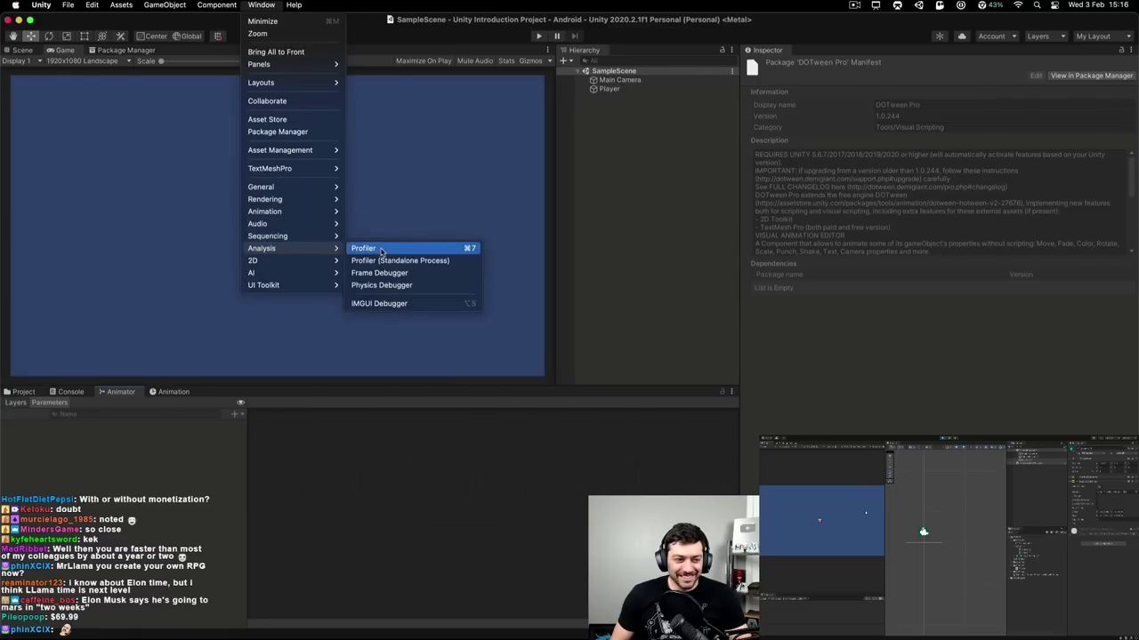
pyautogui.click(375, 194)
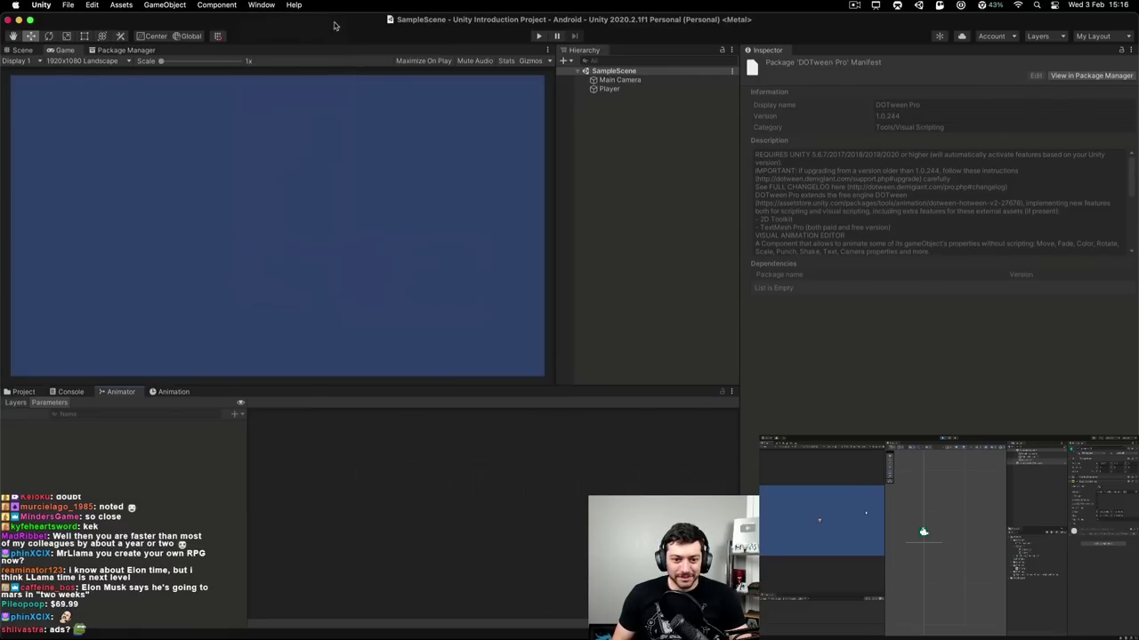
pyautogui.click(22, 51)
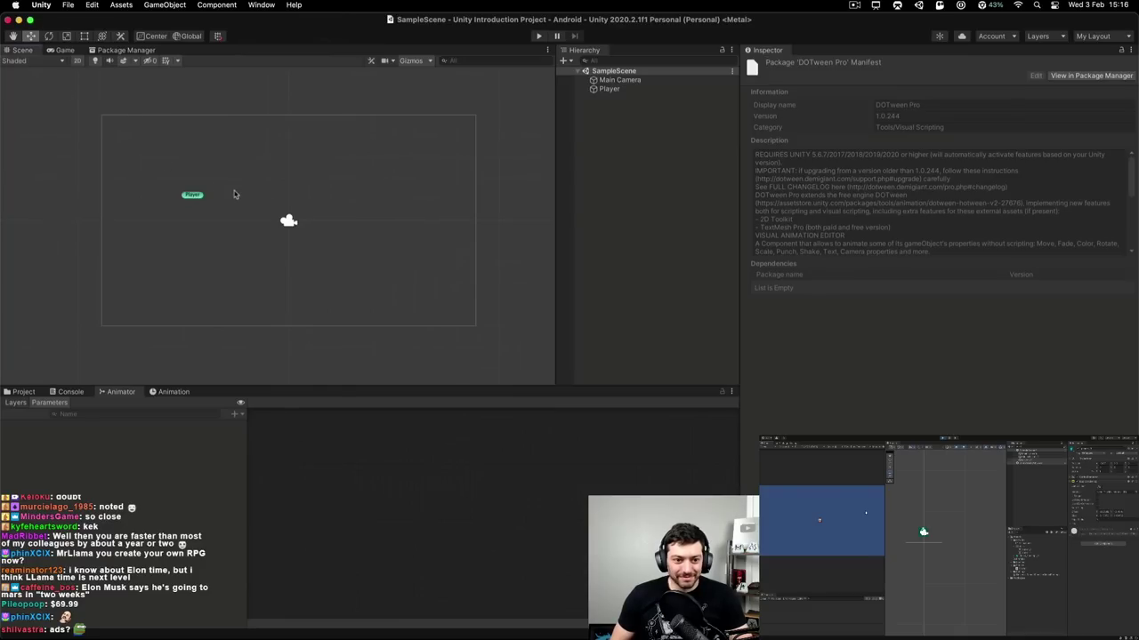
# - Clear the Inspector, show the Project folders, and reveal Character 1.png in Finder
pyautogui.click(511, 146)
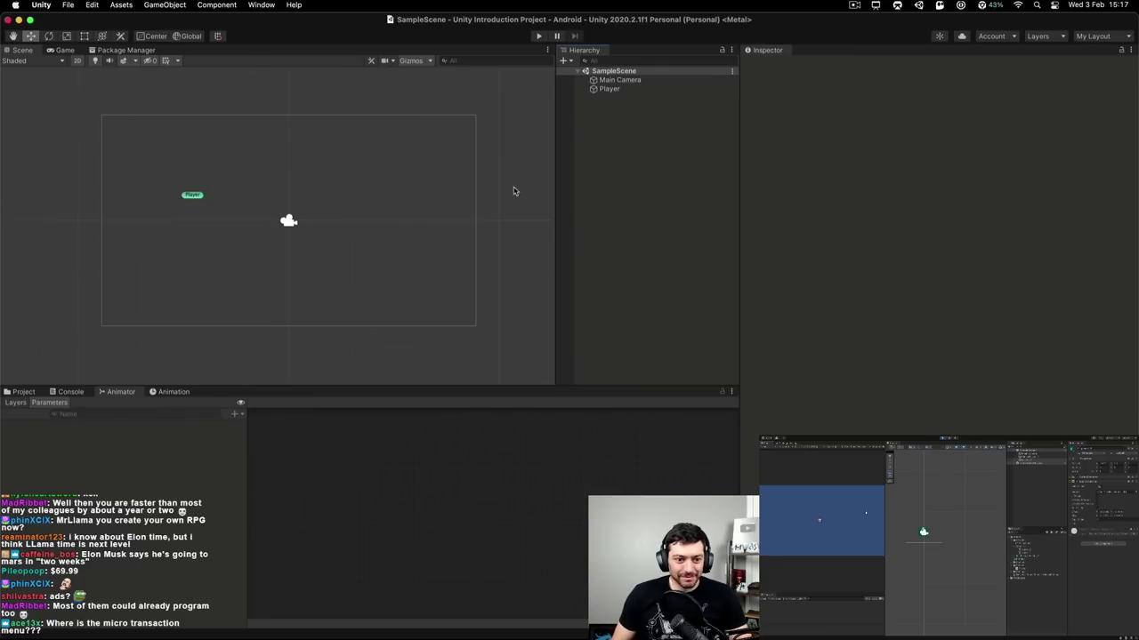
pyautogui.click(27, 393)
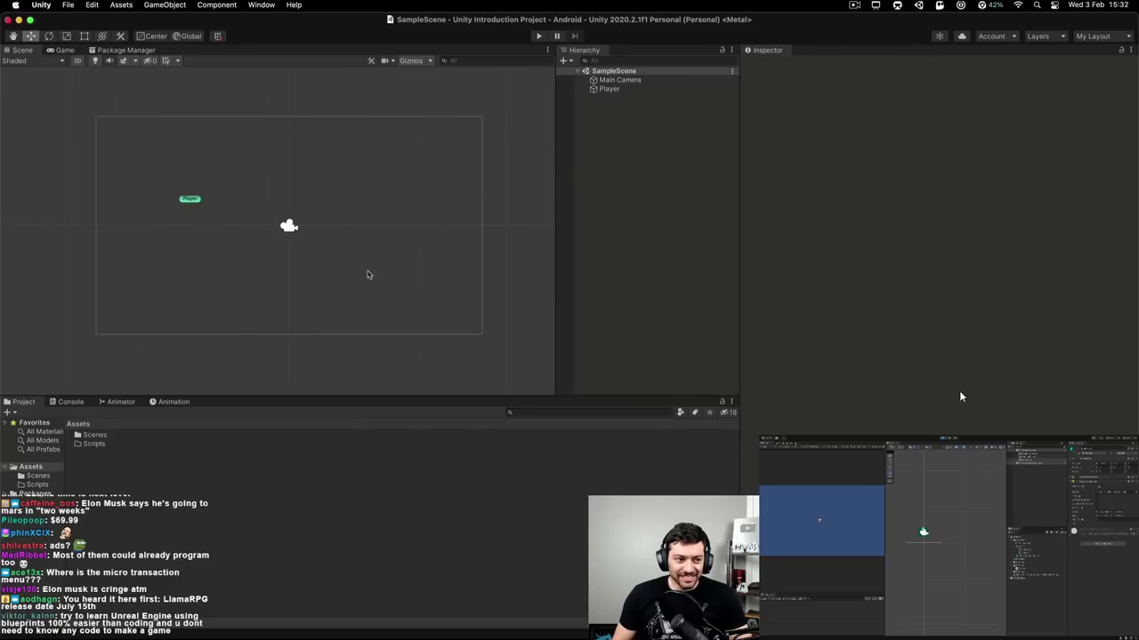
pyautogui.press('super+Tab')
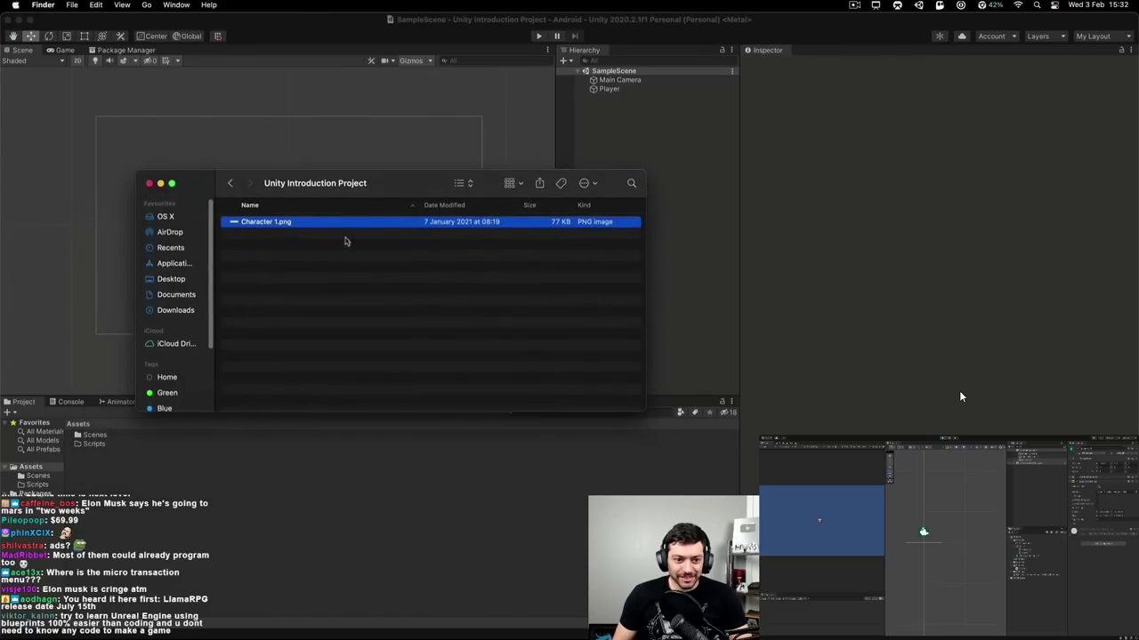
pyautogui.doubleClick(275, 222)
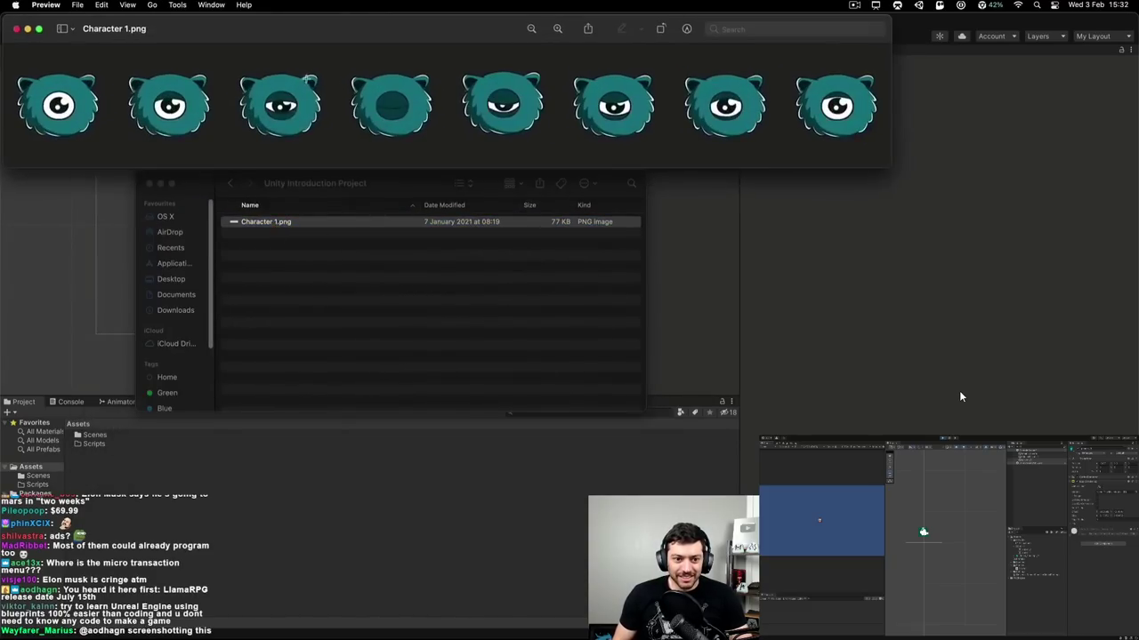
pyautogui.moveTo(315, 32); pyautogui.dragTo(376, 184)
pyautogui.moveTo(104, 233); pyautogui.dragTo(914, 273)
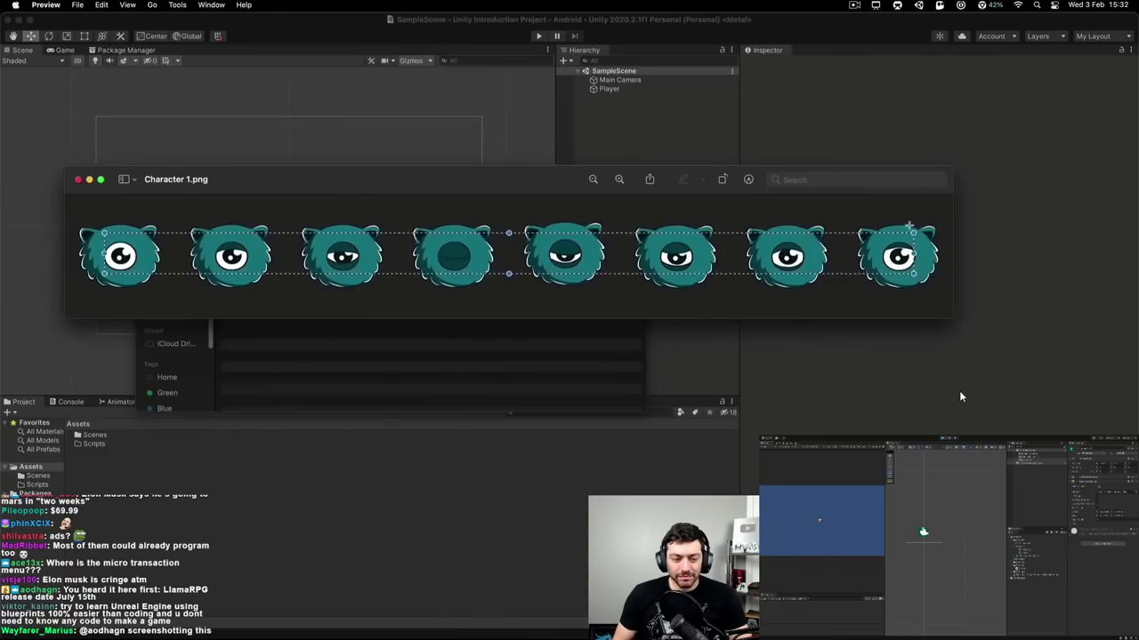
pyautogui.moveTo(411, 194); pyautogui.dragTo(405, 152)
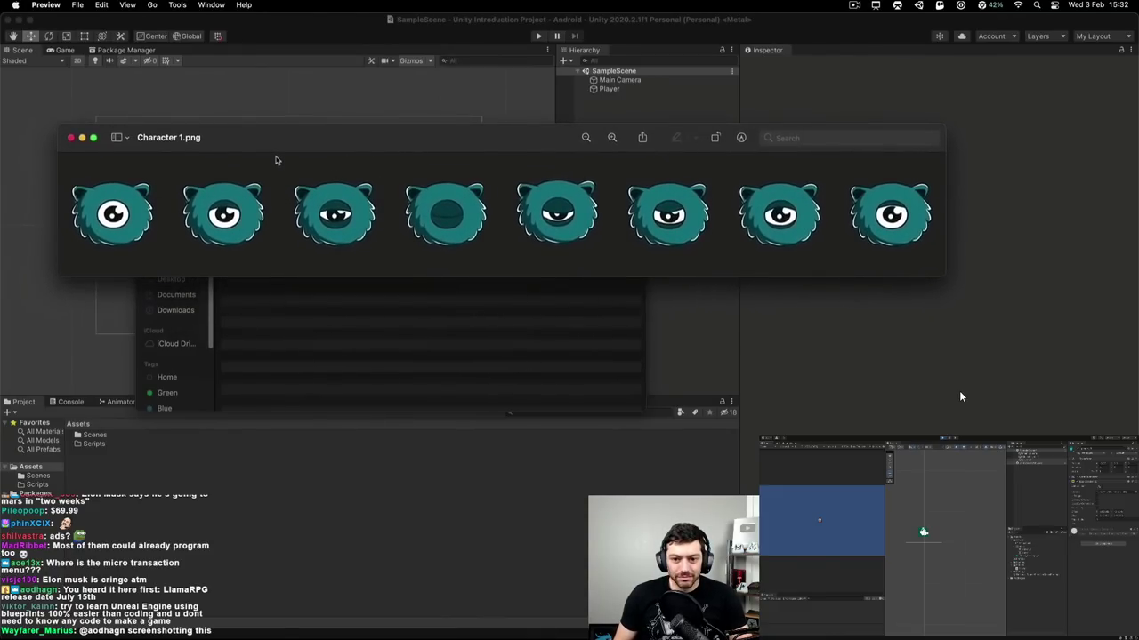
pyautogui.moveTo(77, 172); pyautogui.dragTo(632, 242)
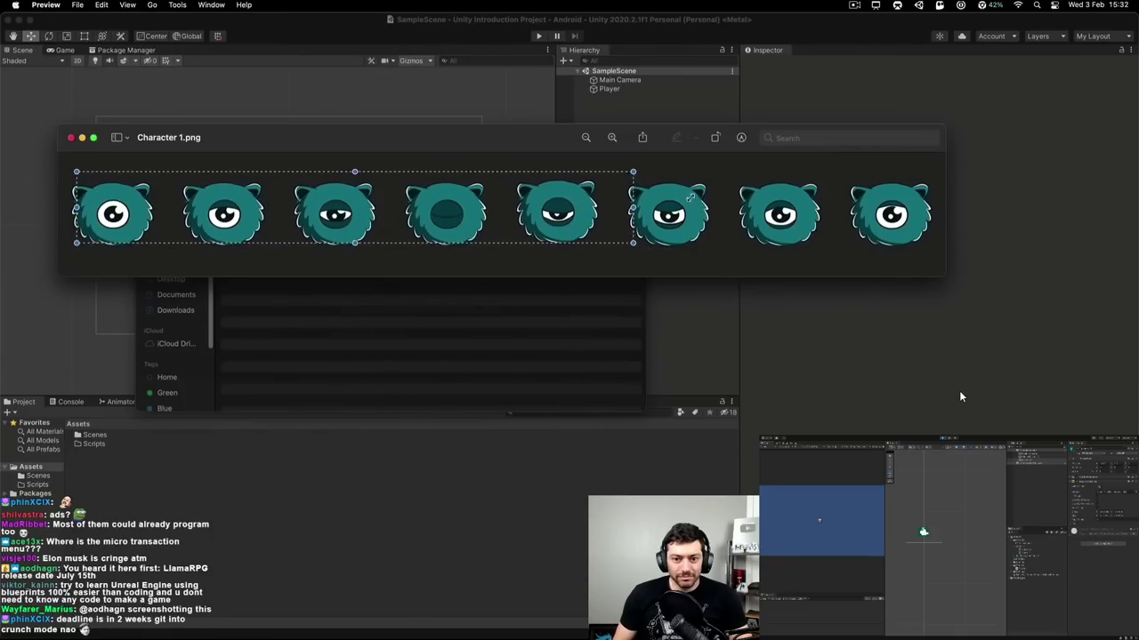
pyautogui.click(690, 197)
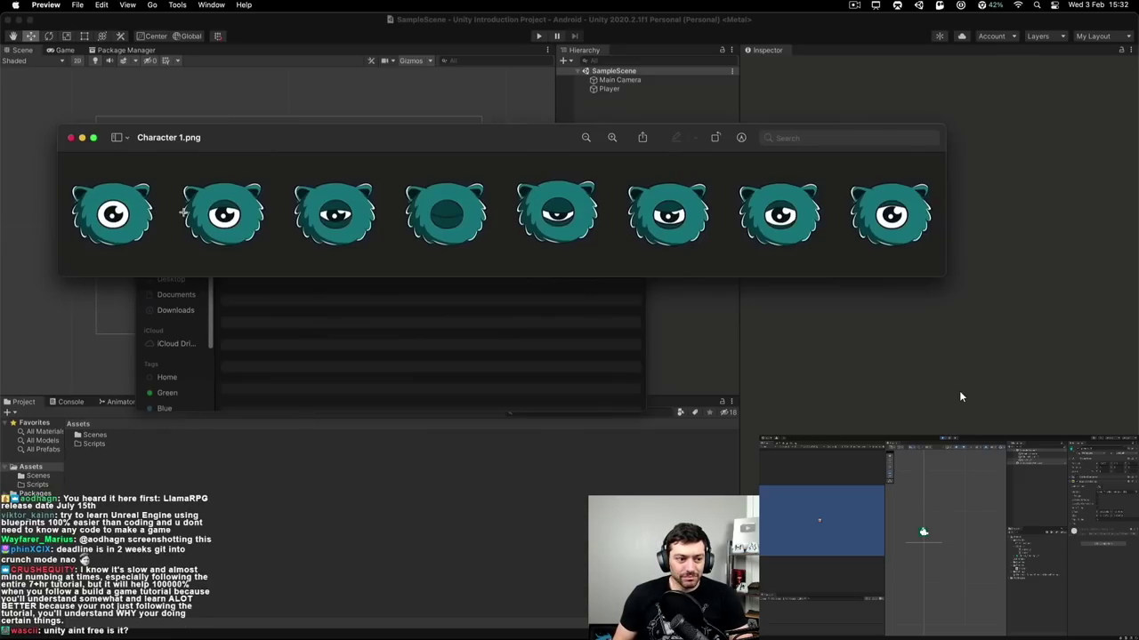
pyautogui.moveTo(180, 179); pyautogui.dragTo(930, 244)
pyautogui.click(540, 202)
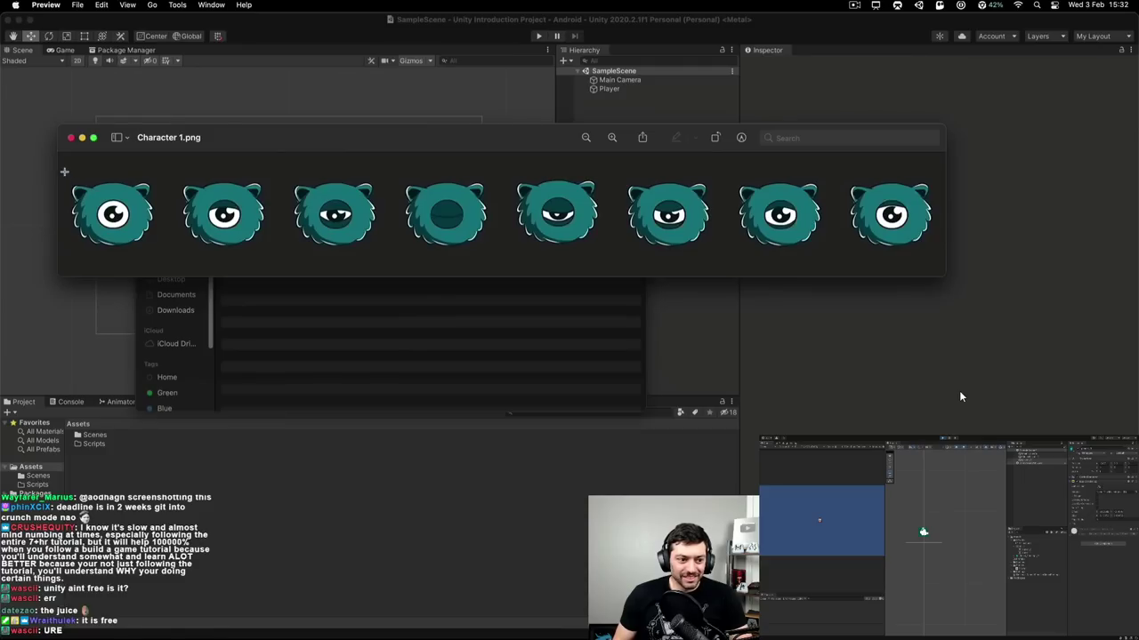
pyautogui.moveTo(158, 247); pyautogui.dragTo(160, 252)
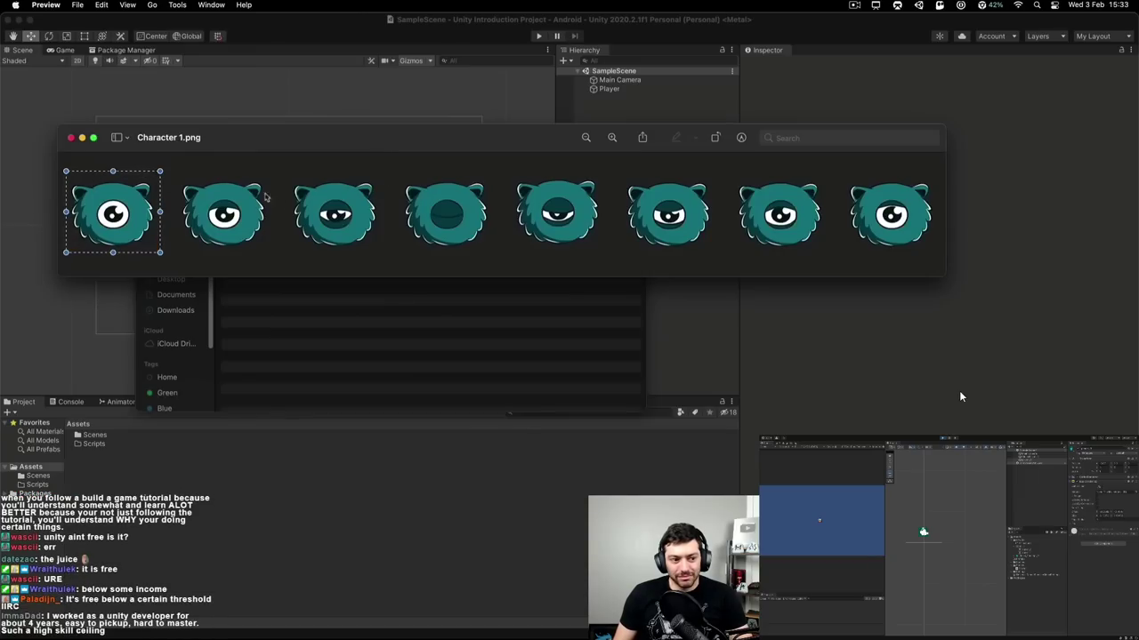
pyautogui.moveTo(185, 164); pyautogui.dragTo(935, 254)
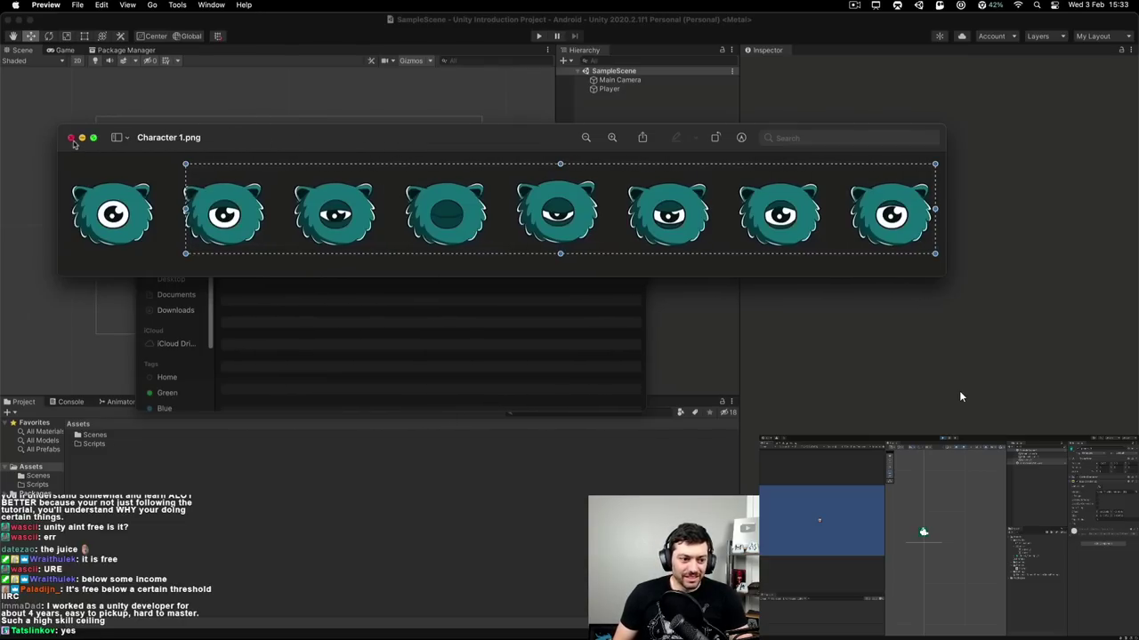
pyautogui.click(71, 138)
pyautogui.click(683, 398)
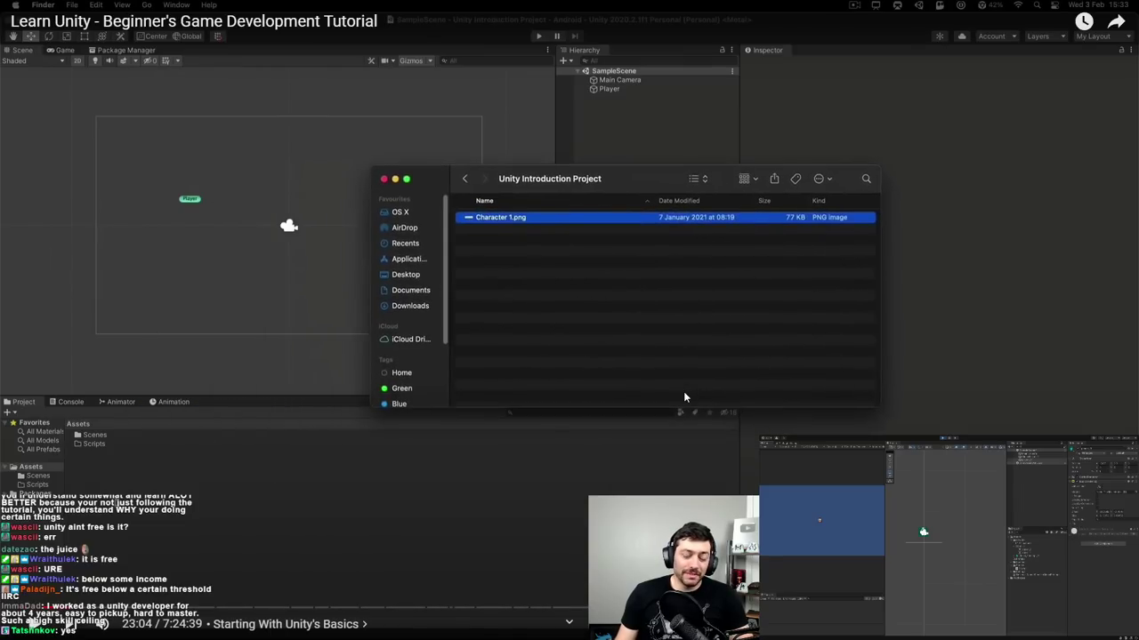
# - Create a Sprites folder in Assets and open it
pyautogui.click(684, 397)
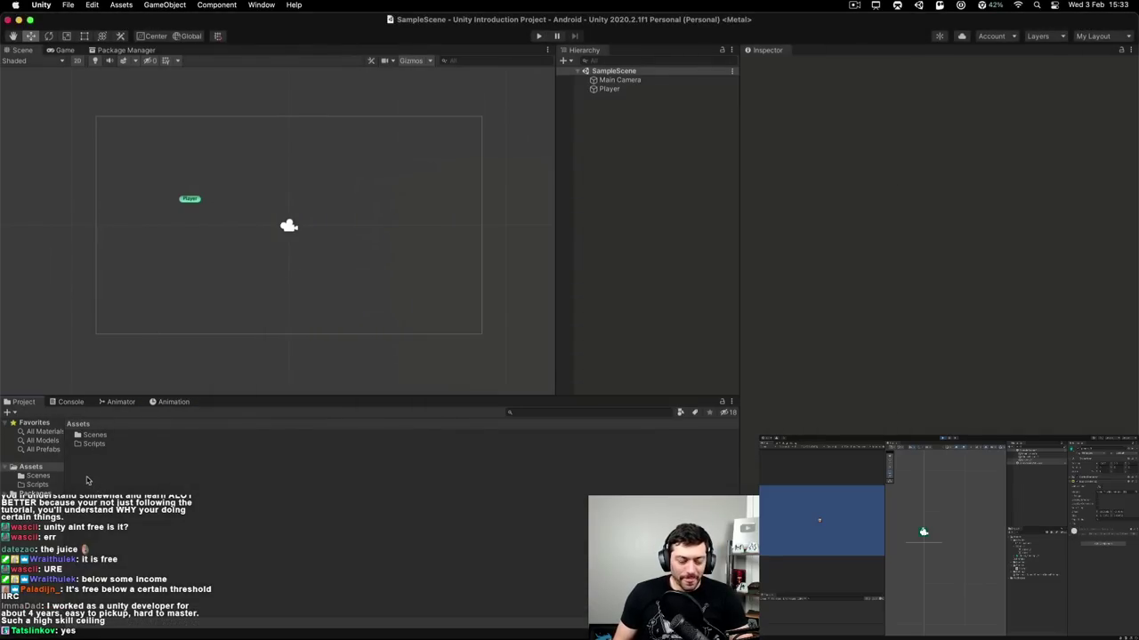
pyautogui.rightClick(87, 492)
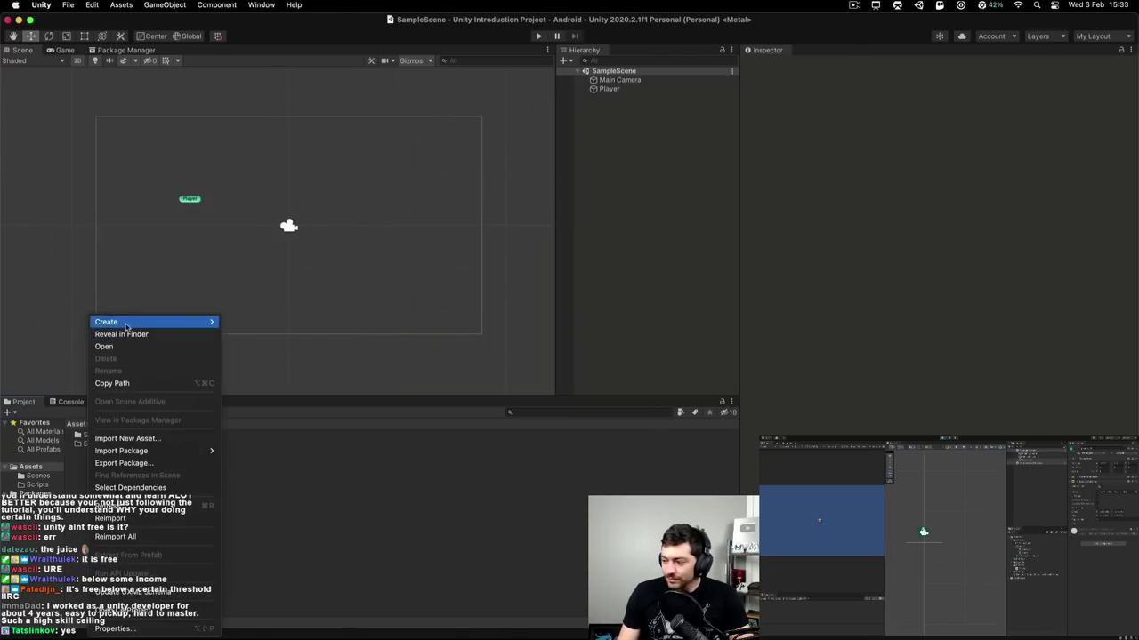
pyautogui.moveTo(133, 322)
pyautogui.click(239, 162)
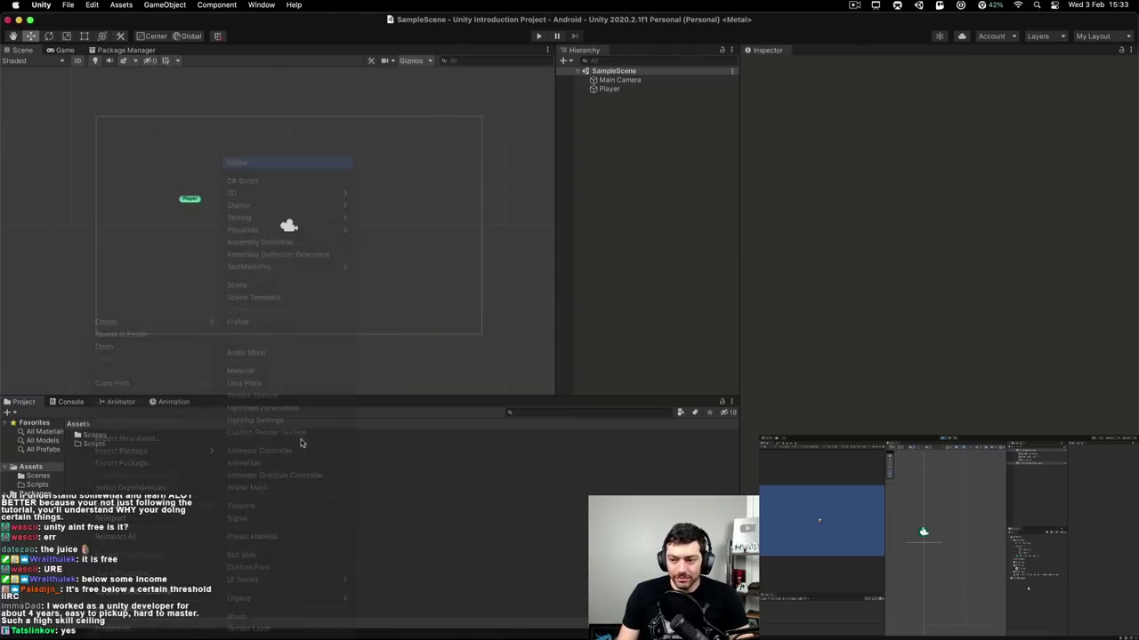
pyautogui.write('Spl')
pyautogui.write('ites')
pyautogui.press('Return')
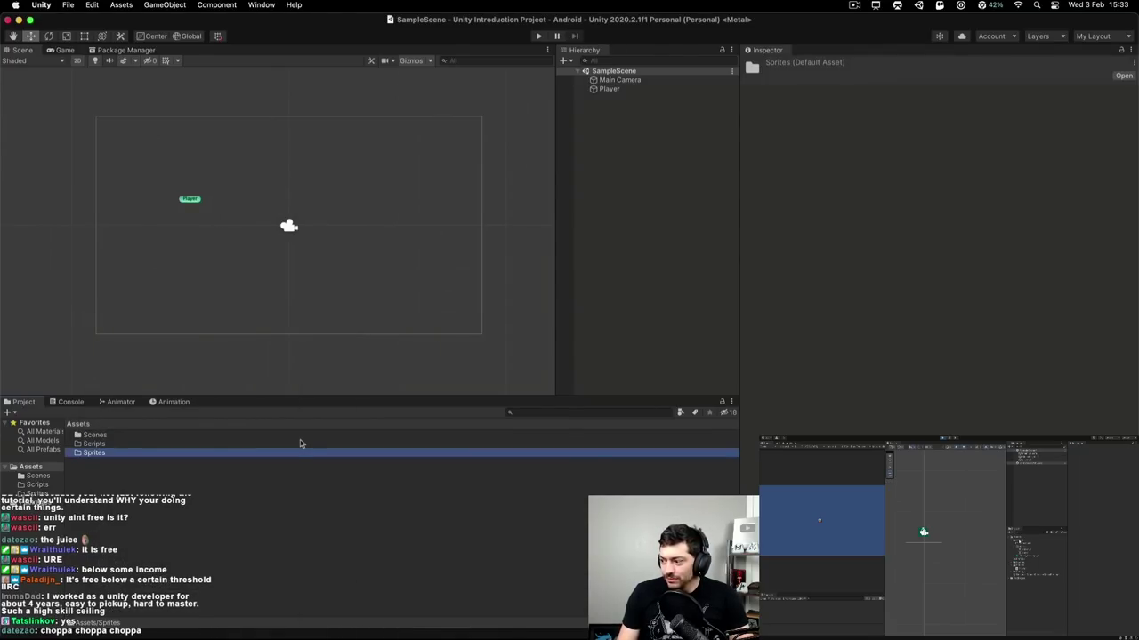
pyautogui.doubleClick(89, 453)
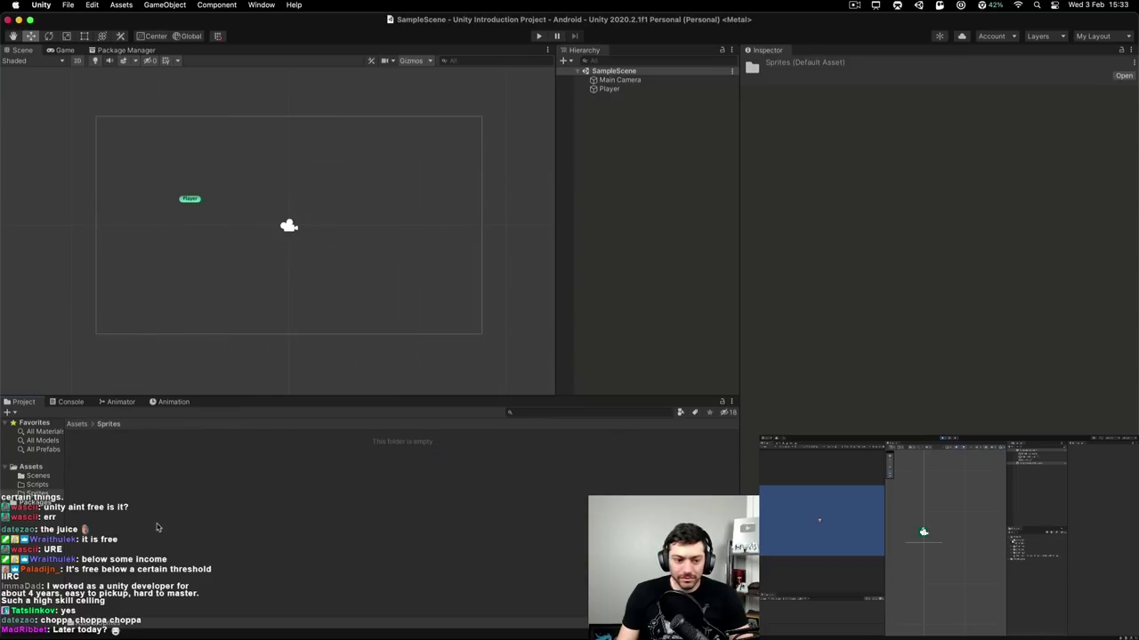
# - Create a Characters folder inside Sprites and open it
pyautogui.rightClick(134, 504)
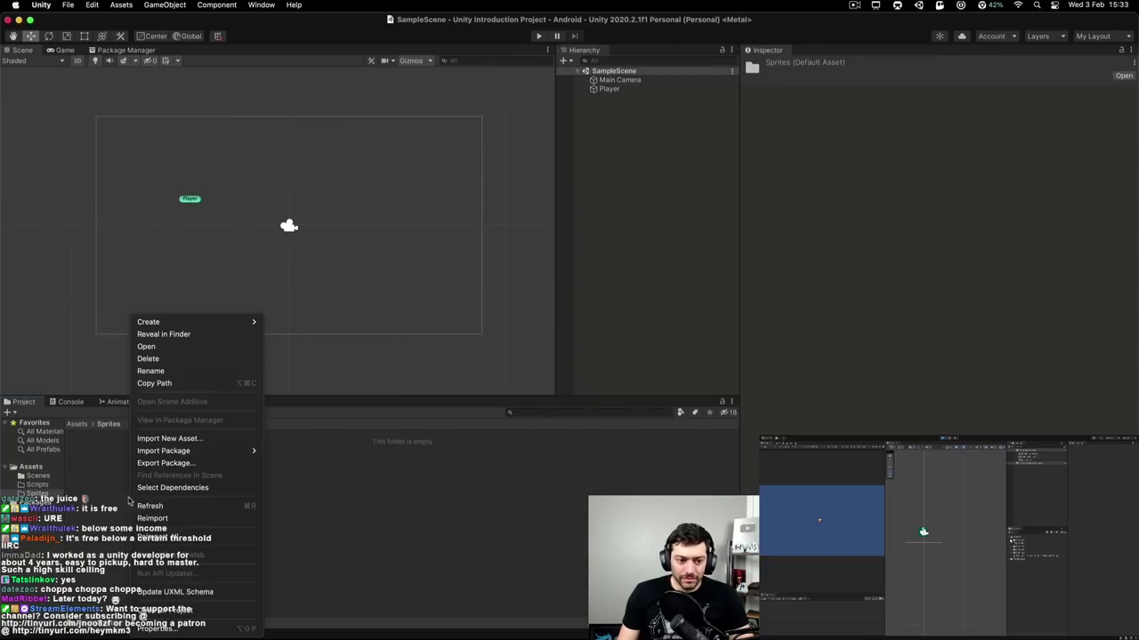
pyautogui.moveTo(147, 321)
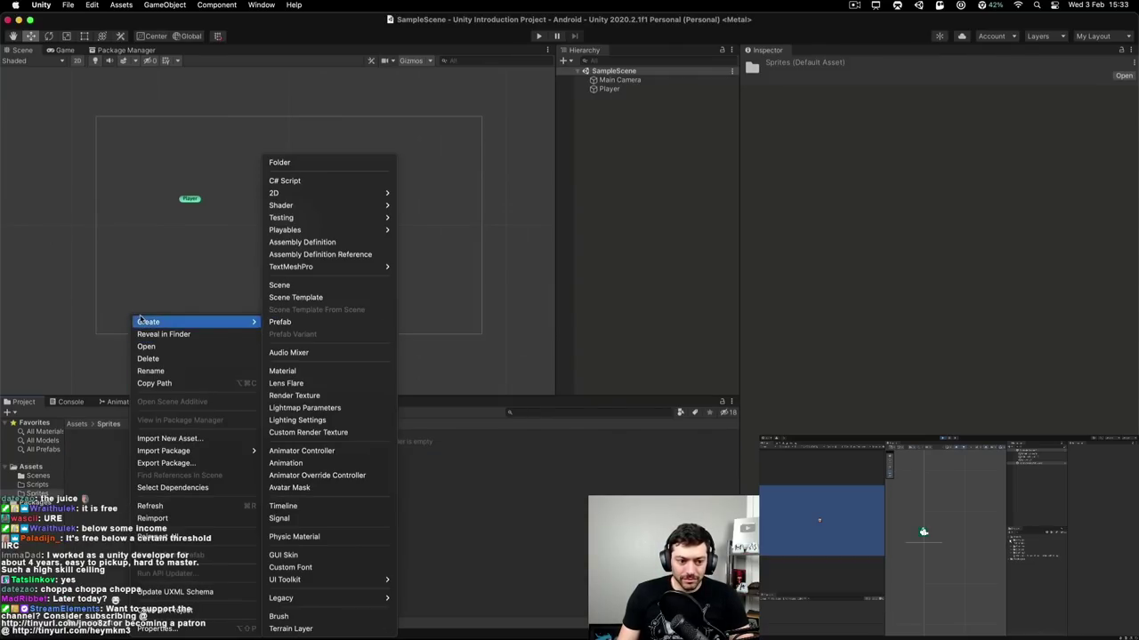
pyautogui.click(301, 170)
pyautogui.write('Chara')
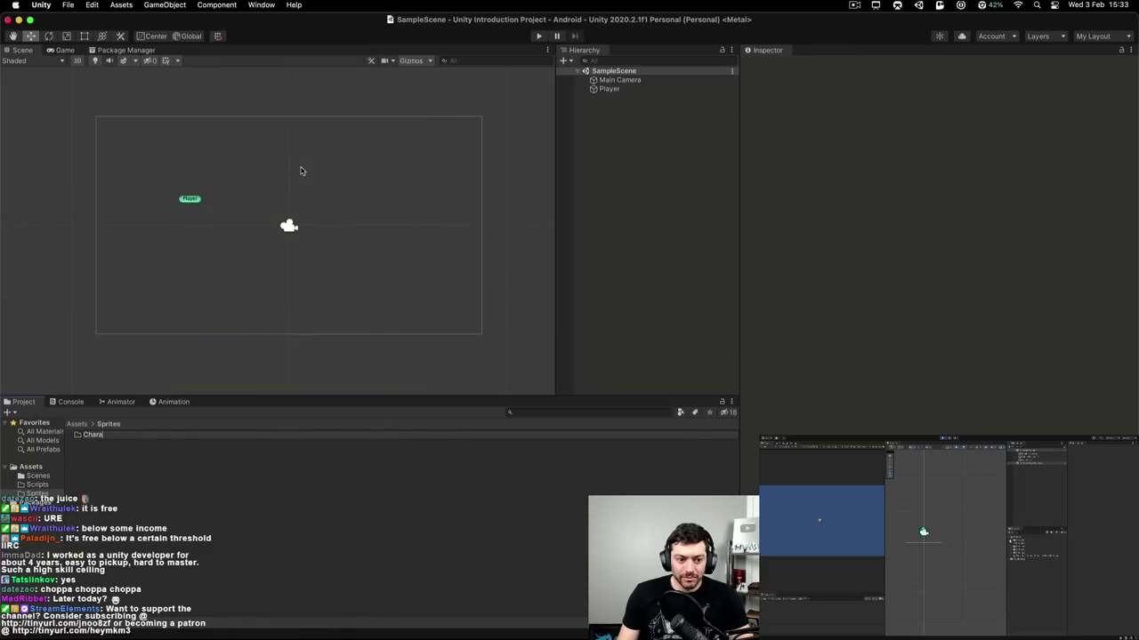
pyautogui.write('cters')
pyautogui.press('Return')
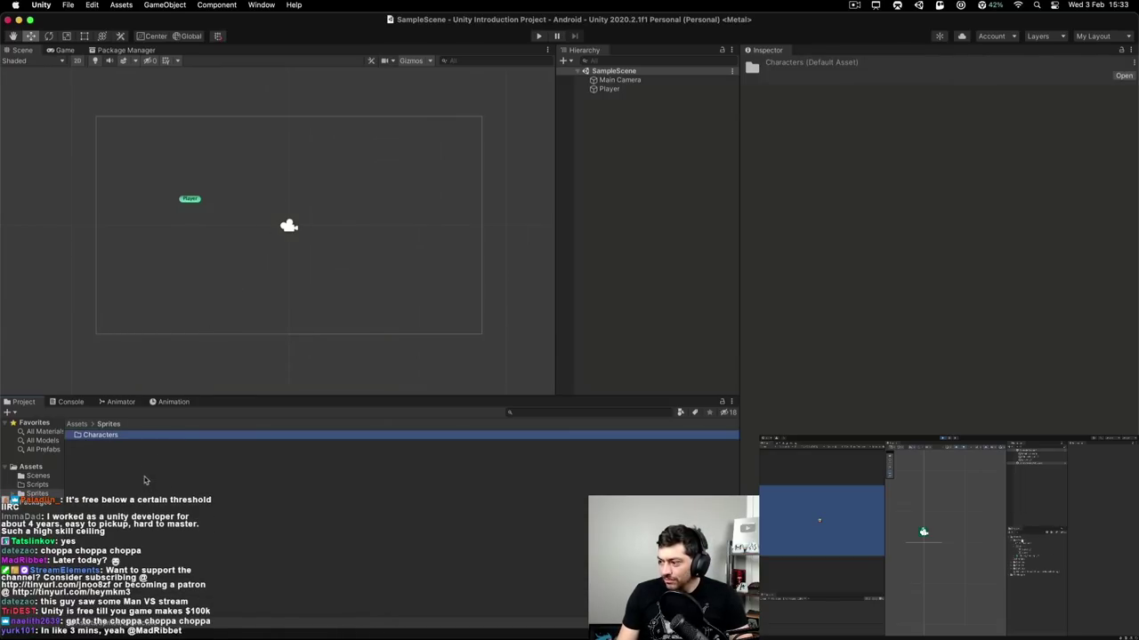
pyautogui.doubleClick(114, 437)
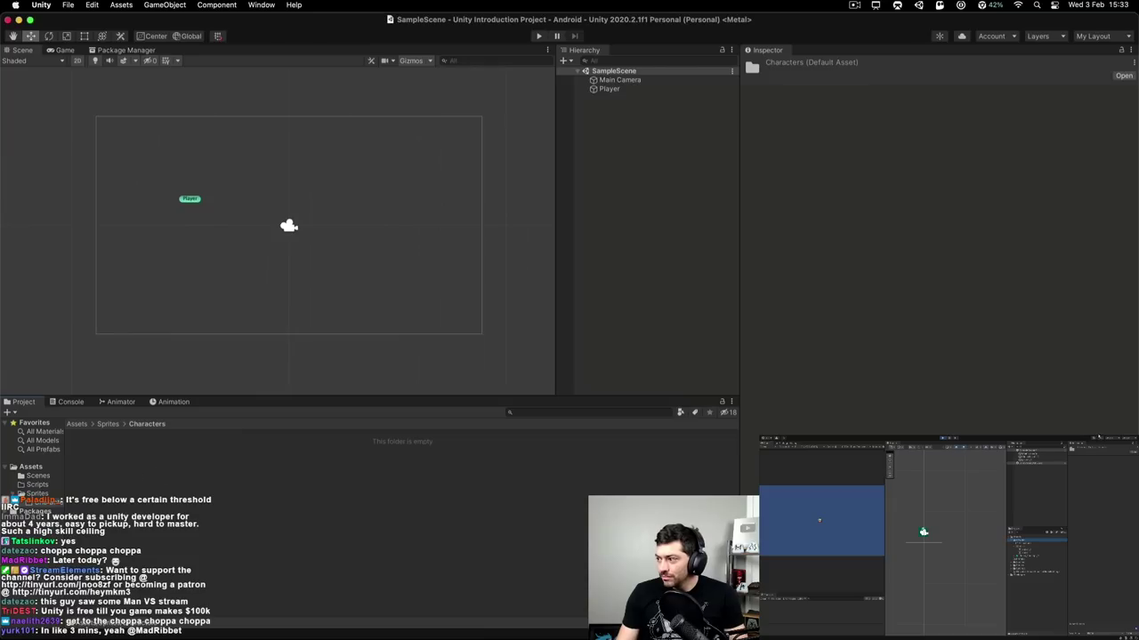
# - Import Character 1.png from Finder into the Characters folder and select it
pyautogui.press('super+Tab')
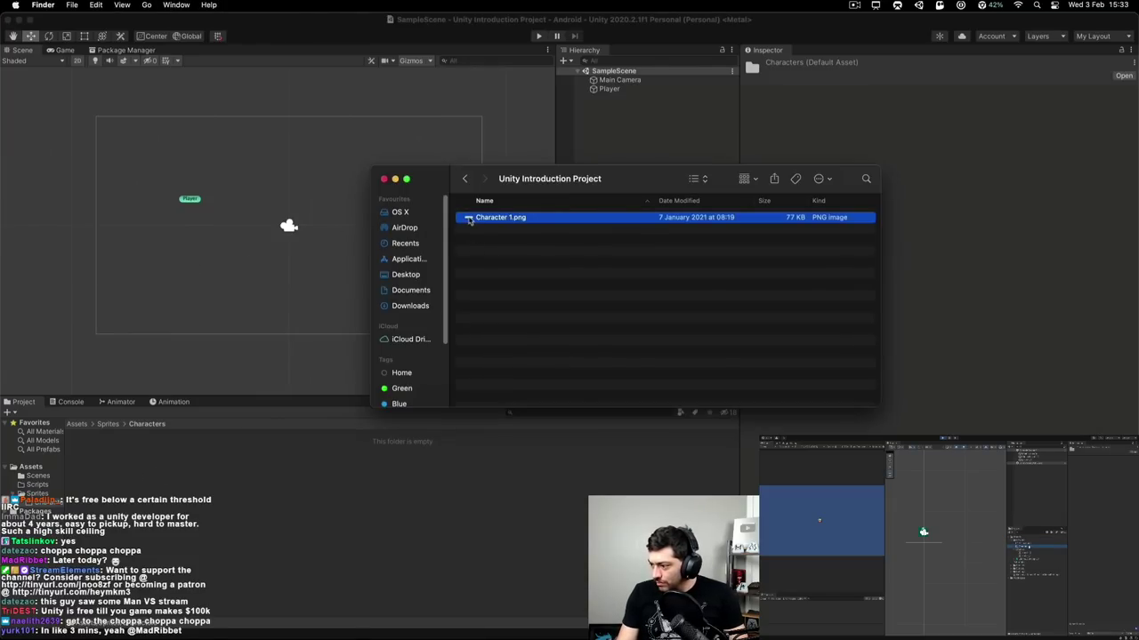
pyautogui.moveTo(470, 221); pyautogui.dragTo(182, 501)
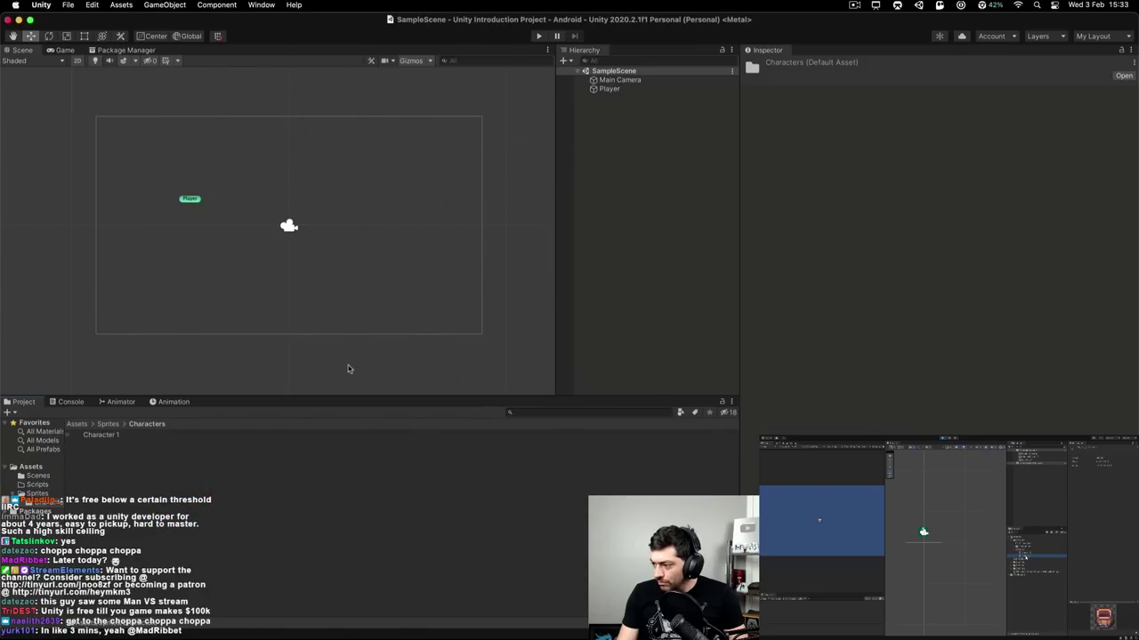
pyautogui.click(108, 435)
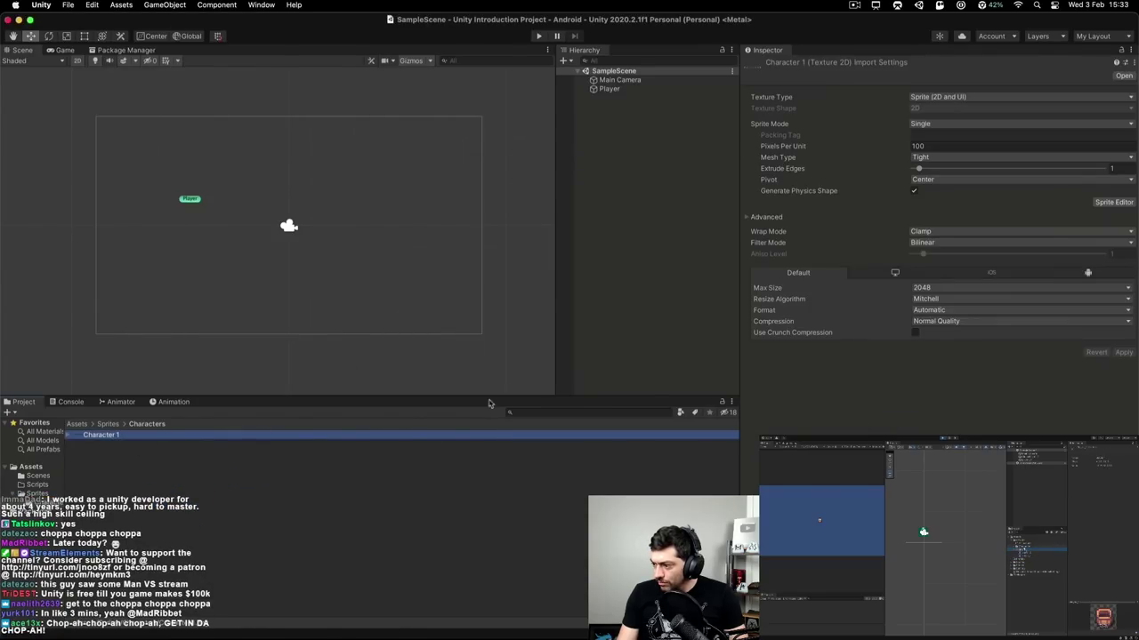
# - Resize the panels so the Inspector shows the Character 1 sprite preview
pyautogui.moveTo(488, 403); pyautogui.dragTo(527, 316)
pyautogui.moveTo(740, 374); pyautogui.dragTo(555, 374)
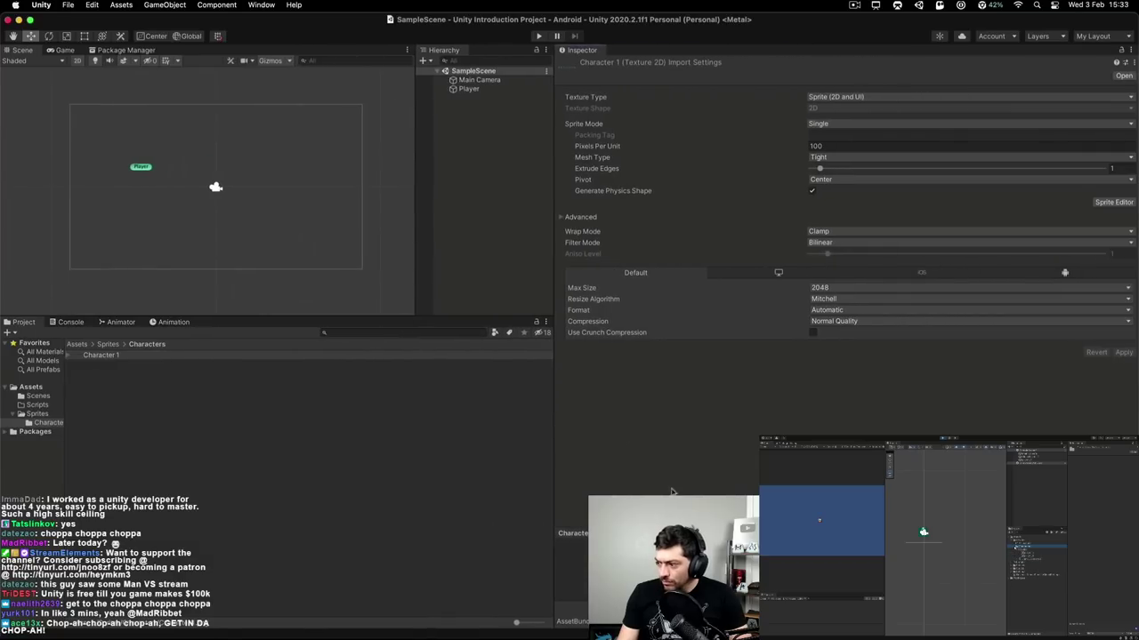
pyautogui.moveTo(560, 533); pyautogui.dragTo(560, 401)
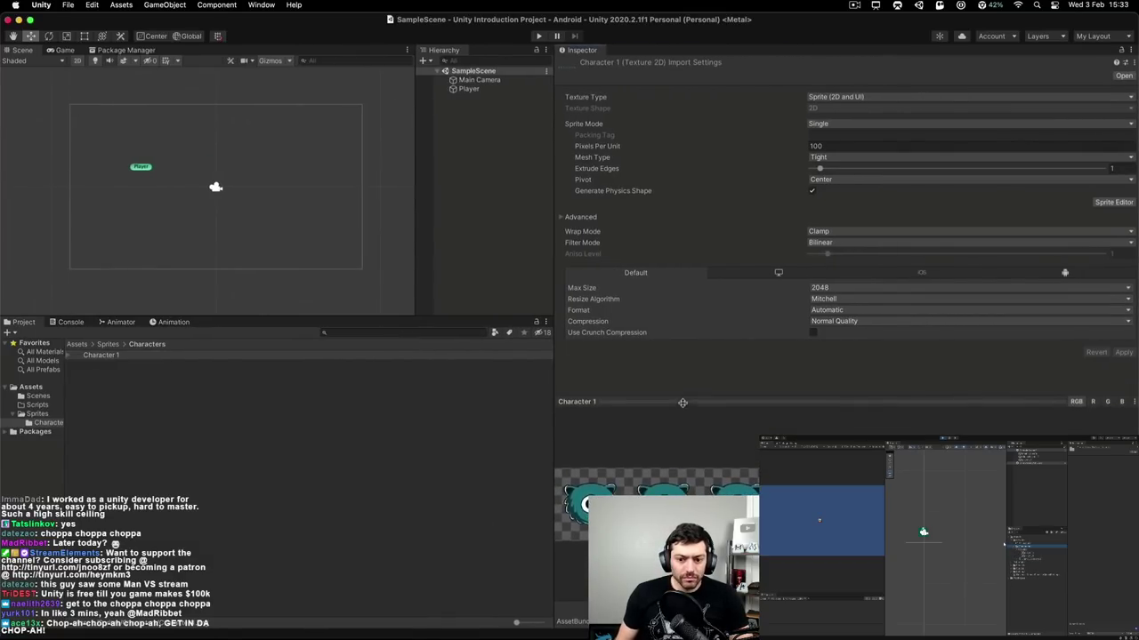
pyautogui.moveTo(557, 275); pyautogui.dragTo(654, 278)
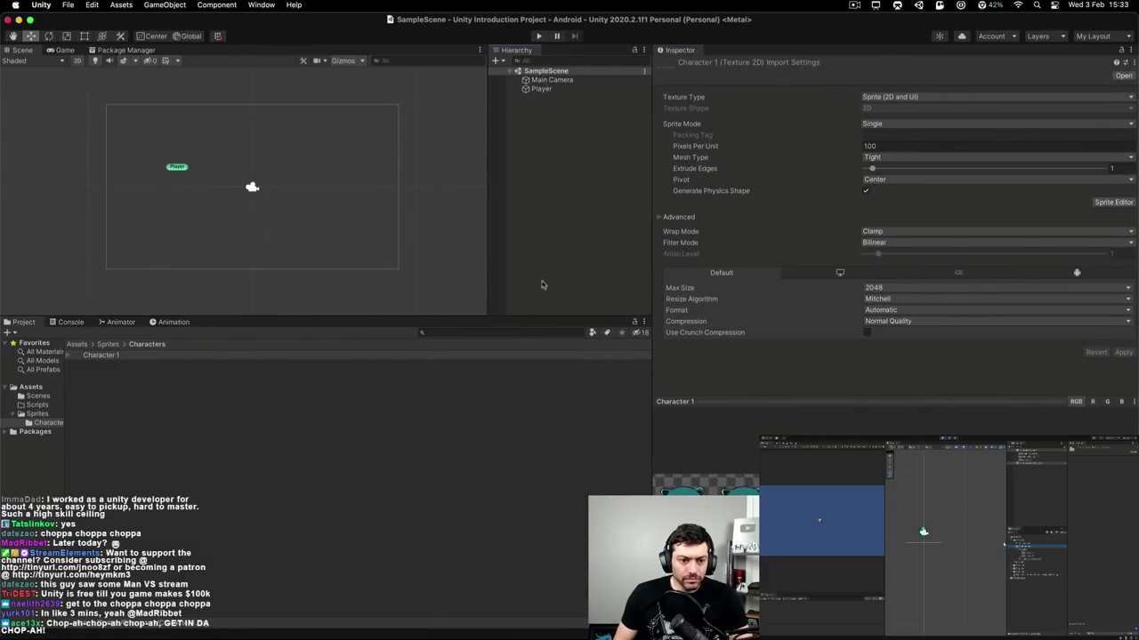
pyautogui.moveTo(445, 320); pyautogui.dragTo(463, 389)
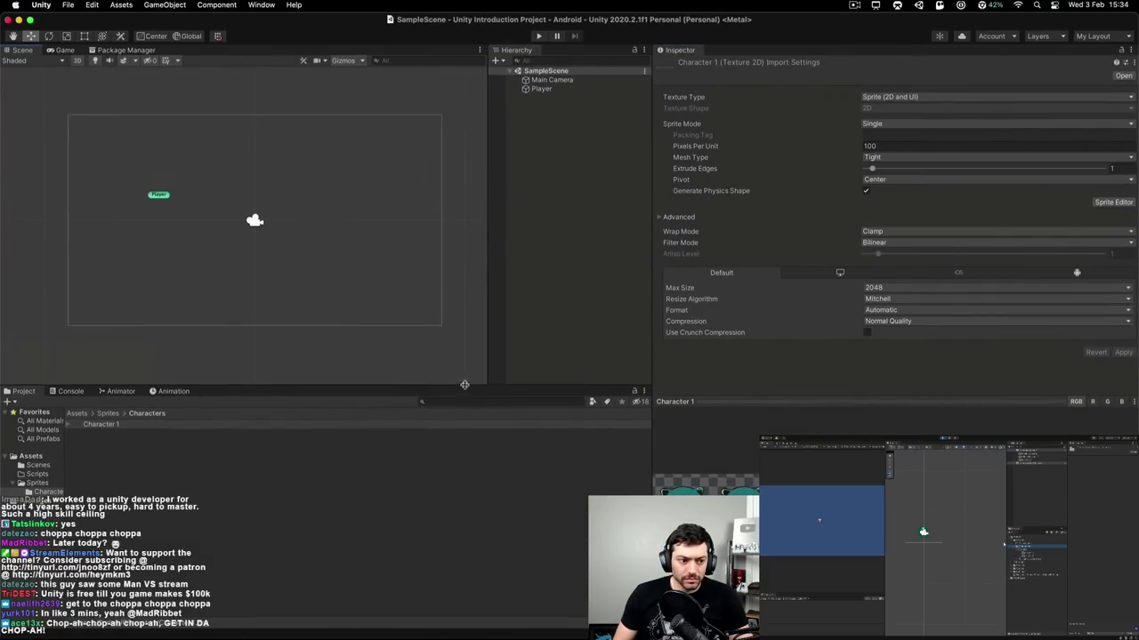
pyautogui.click(100, 424)
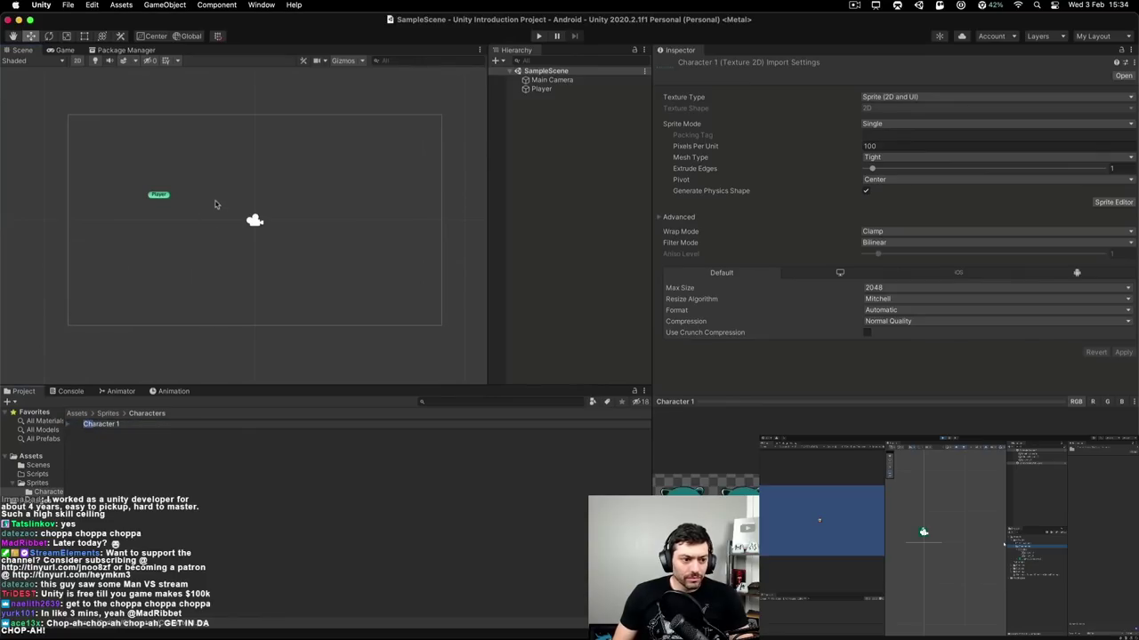
pyautogui.click(89, 429)
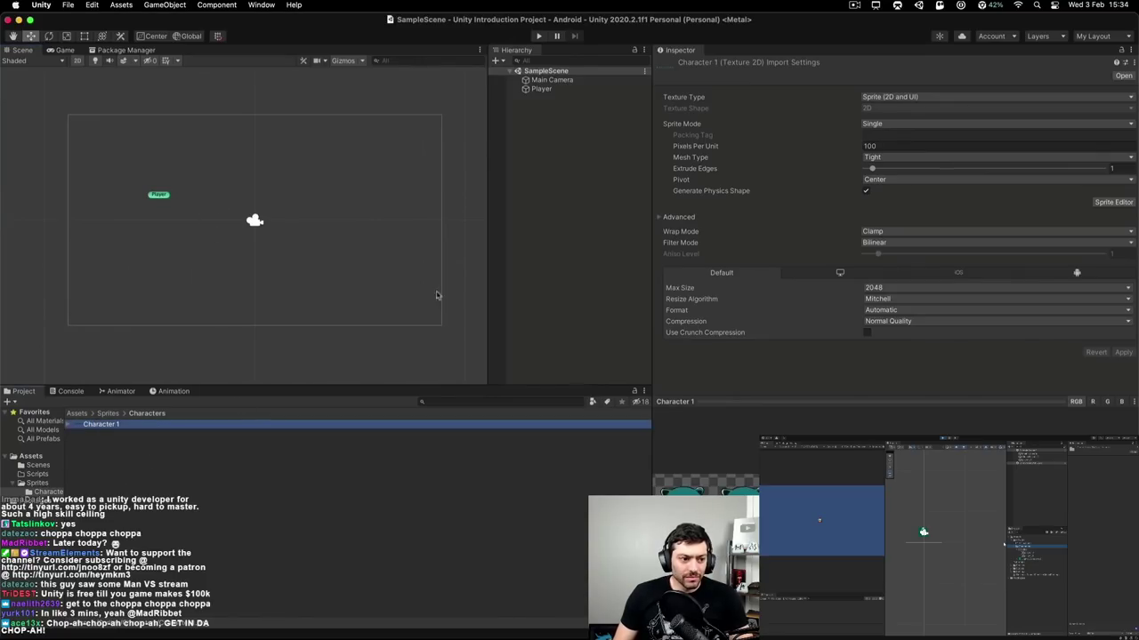
pyautogui.click(437, 384)
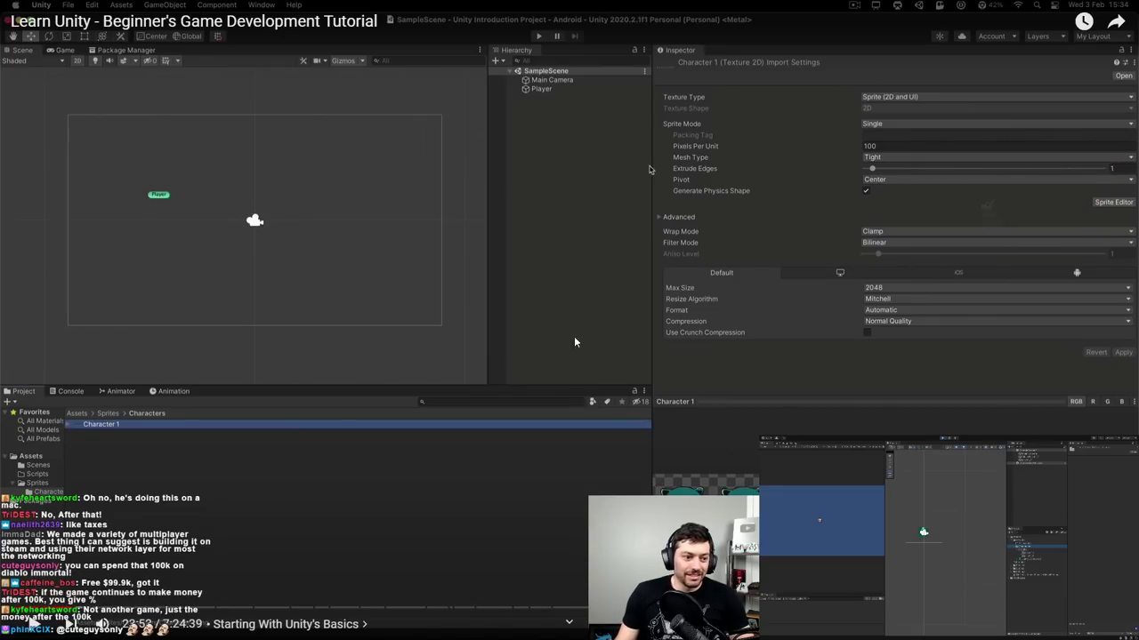
# - Show the Character 1 sprite's row of eight teal characters in the Game view
pyautogui.click(744, 253)
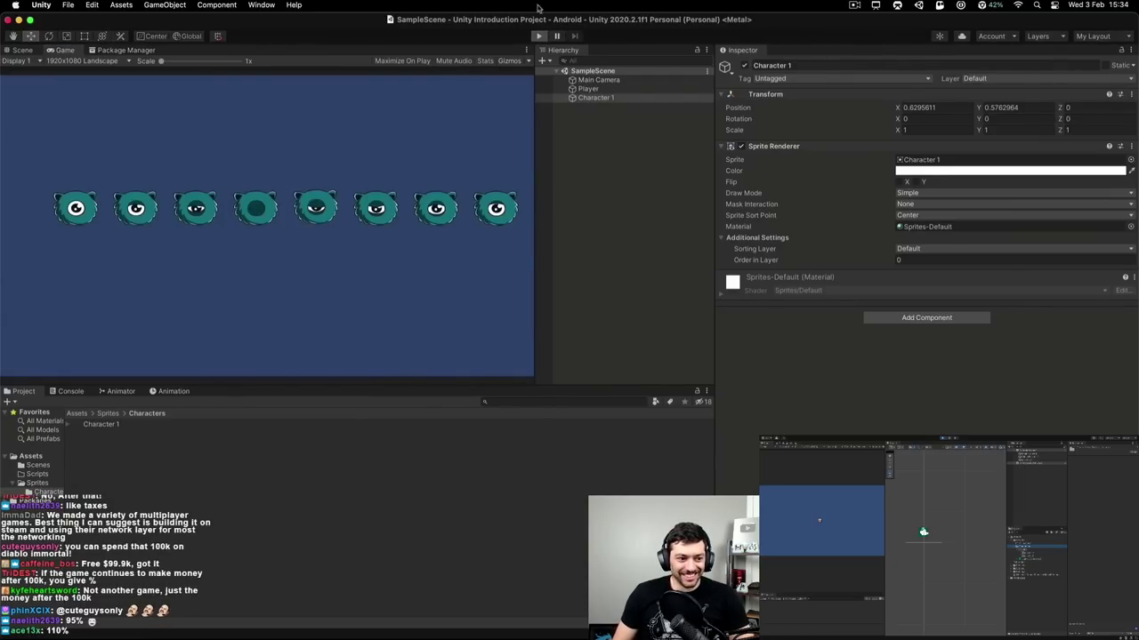
# - Run and stop the scene, then select Character 1 in the Scene view
pyautogui.click(538, 36)
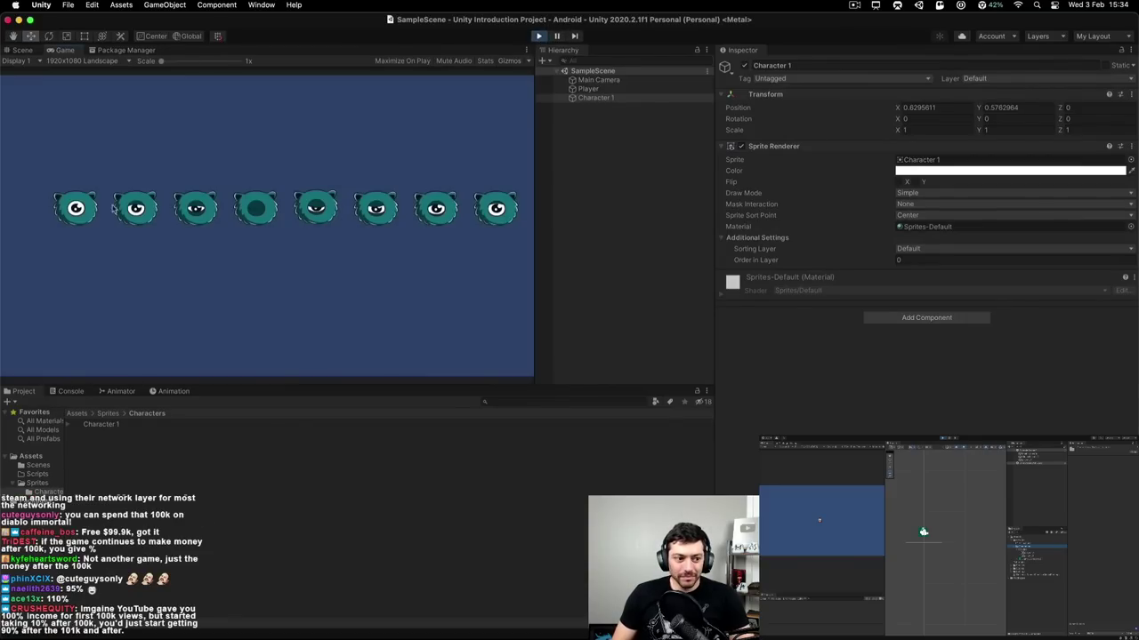
pyautogui.click(539, 37)
pyautogui.click(20, 50)
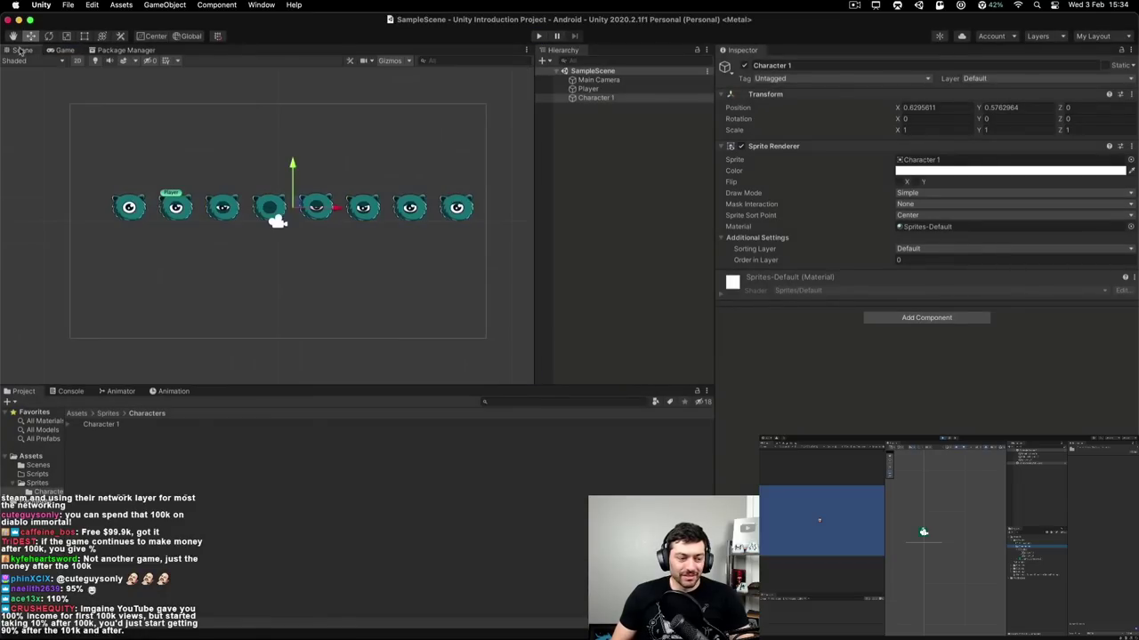
pyautogui.click(574, 99)
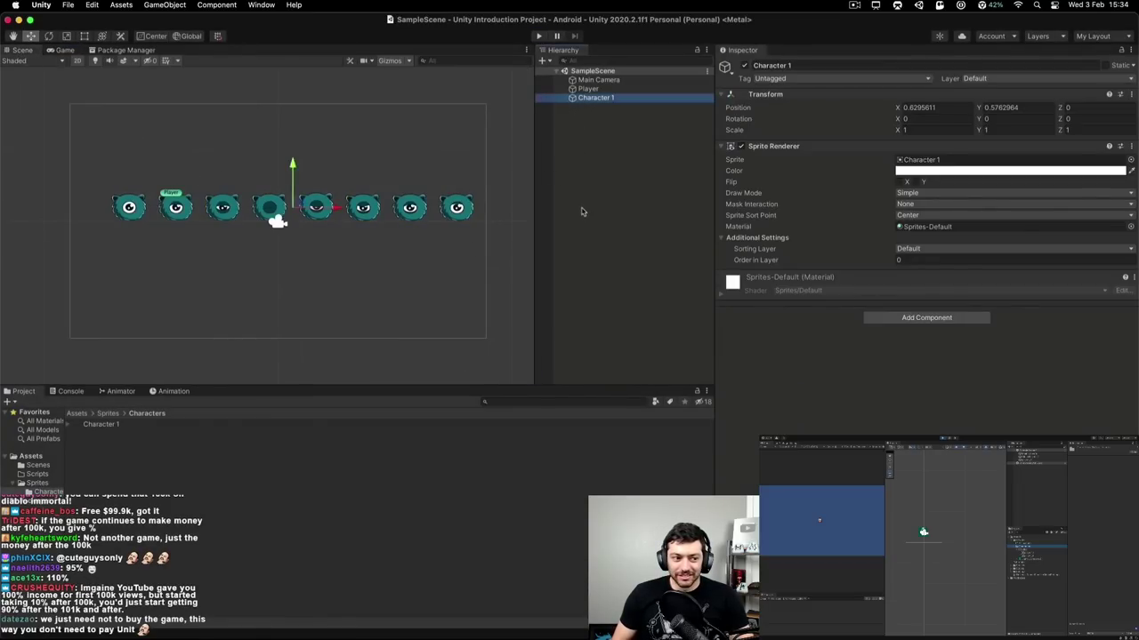
pyautogui.rightClick(572, 100)
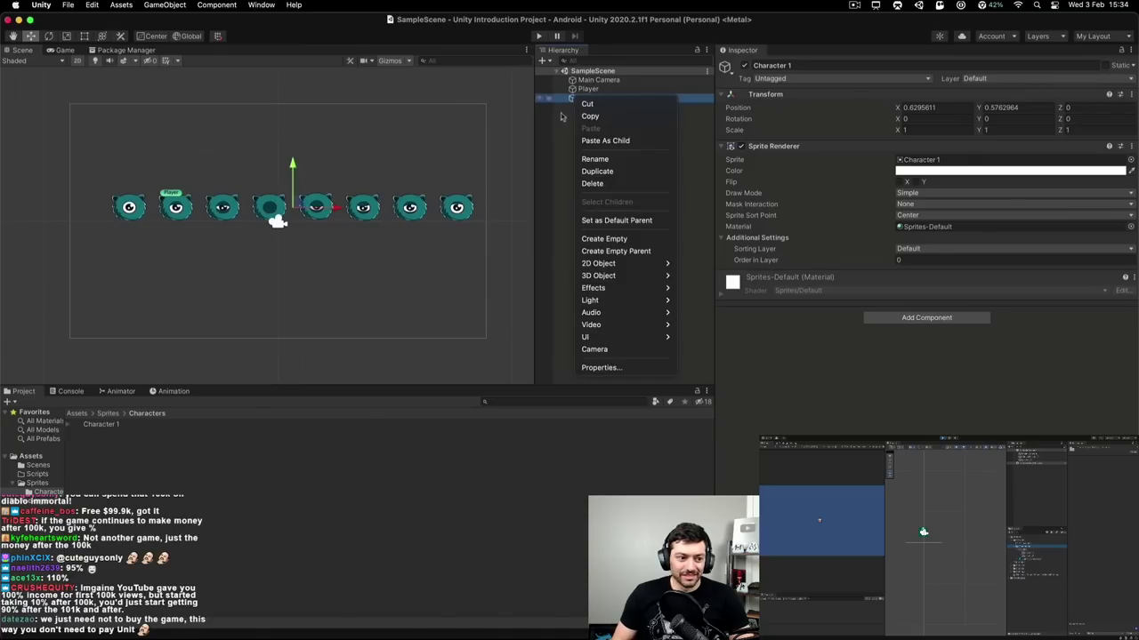
pyautogui.click(556, 144)
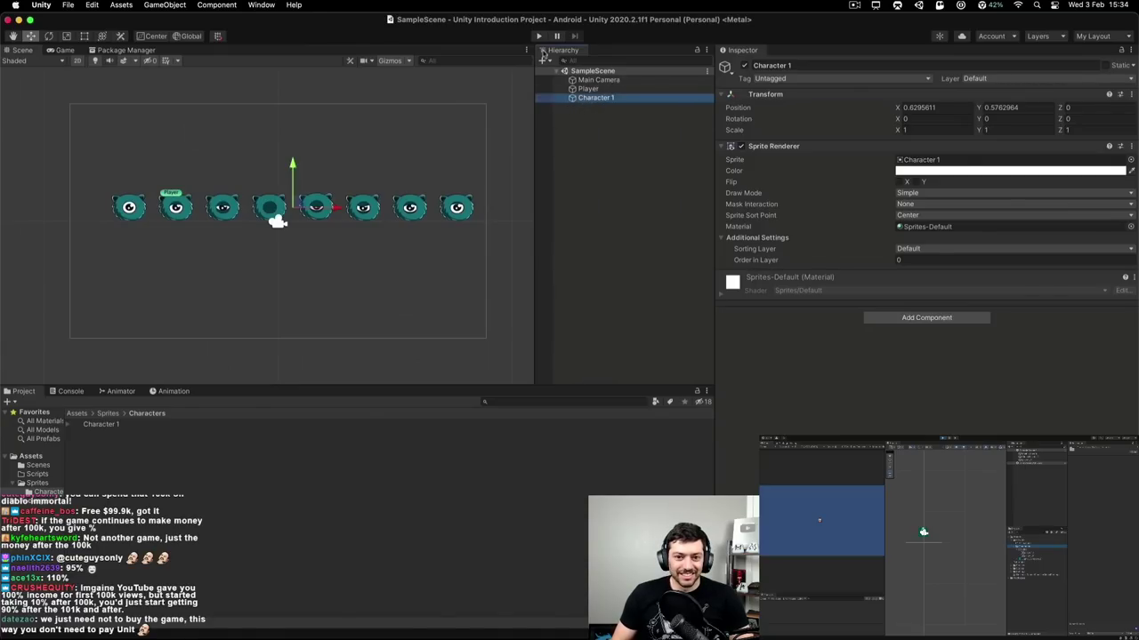
pyautogui.rightClick(574, 99)
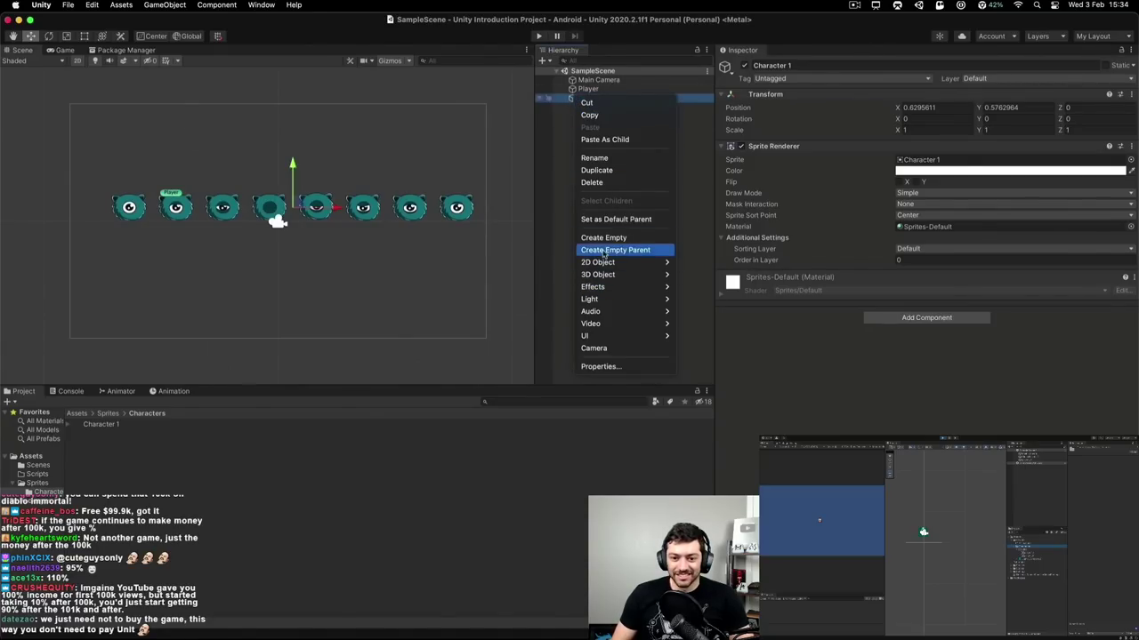
pyautogui.click(559, 178)
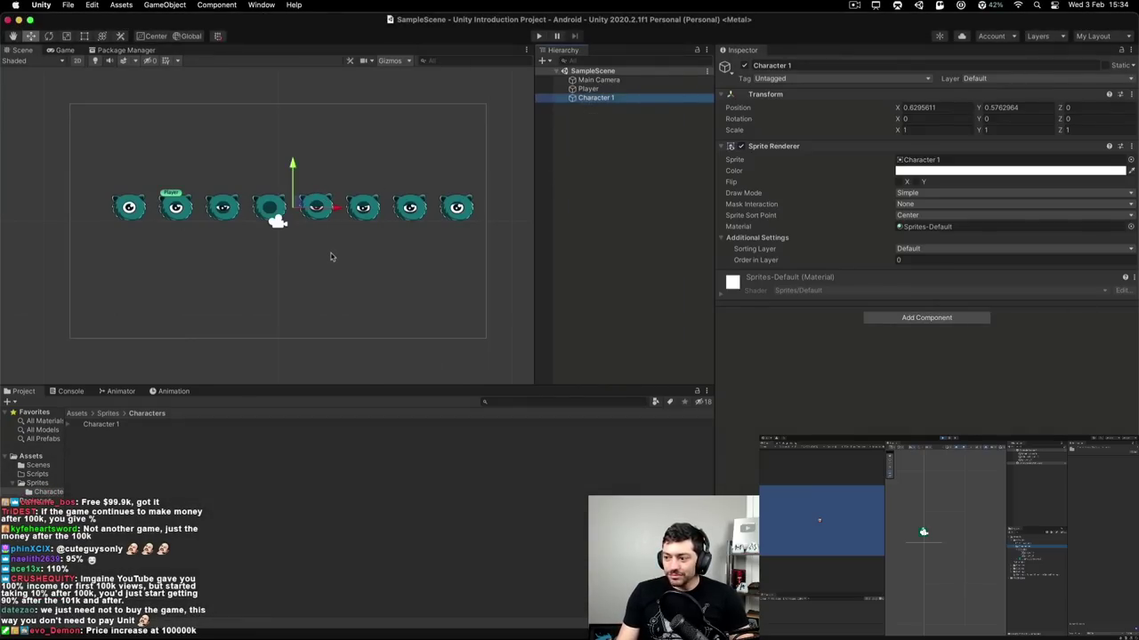
pyautogui.click(877, 6)
pyautogui.click(898, 20)
pyautogui.moveTo(710, 146)
pyautogui.mouseDown()
pyautogui.moveTo(677, 225)
pyautogui.moveTo(699, 324)
pyautogui.mouseUp()
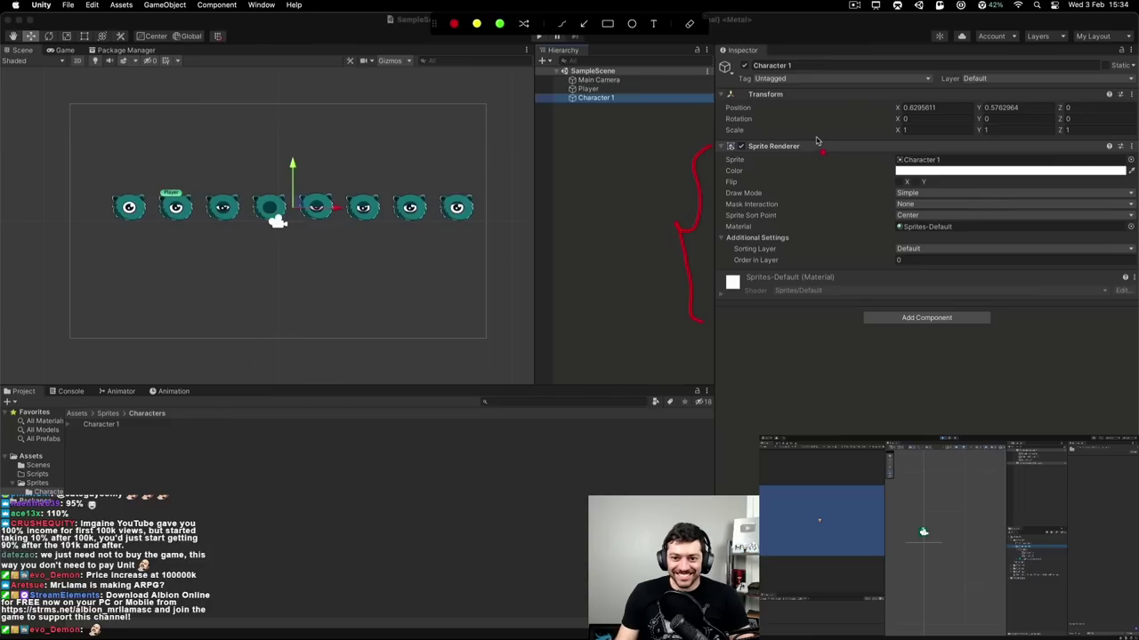
pyautogui.moveTo(343, 184)
pyautogui.mouseDown()
pyautogui.moveTo(576, 105)
pyautogui.moveTo(748, 121)
pyautogui.mouseUp()
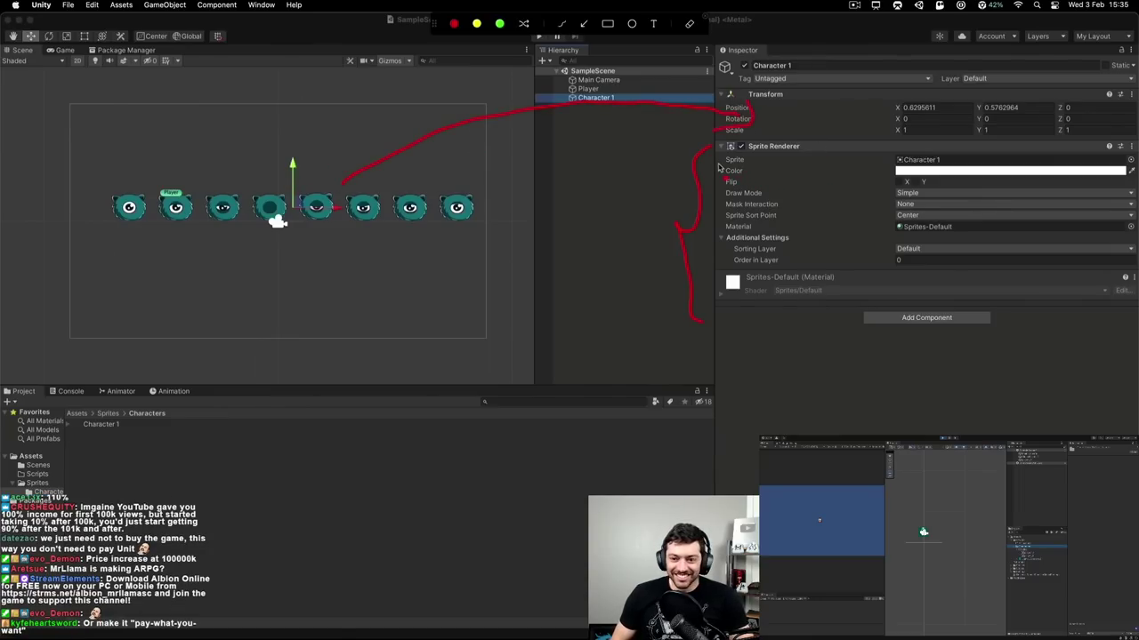
pyautogui.moveTo(719, 168)
pyautogui.mouseDown()
pyautogui.moveTo(958, 168)
pyautogui.moveTo(953, 153)
pyautogui.moveTo(726, 149)
pyautogui.moveTo(721, 165)
pyautogui.moveTo(578, 147)
pyautogui.moveTo(120, 169)
pyautogui.moveTo(526, 298)
pyautogui.moveTo(478, 142)
pyautogui.mouseUp()
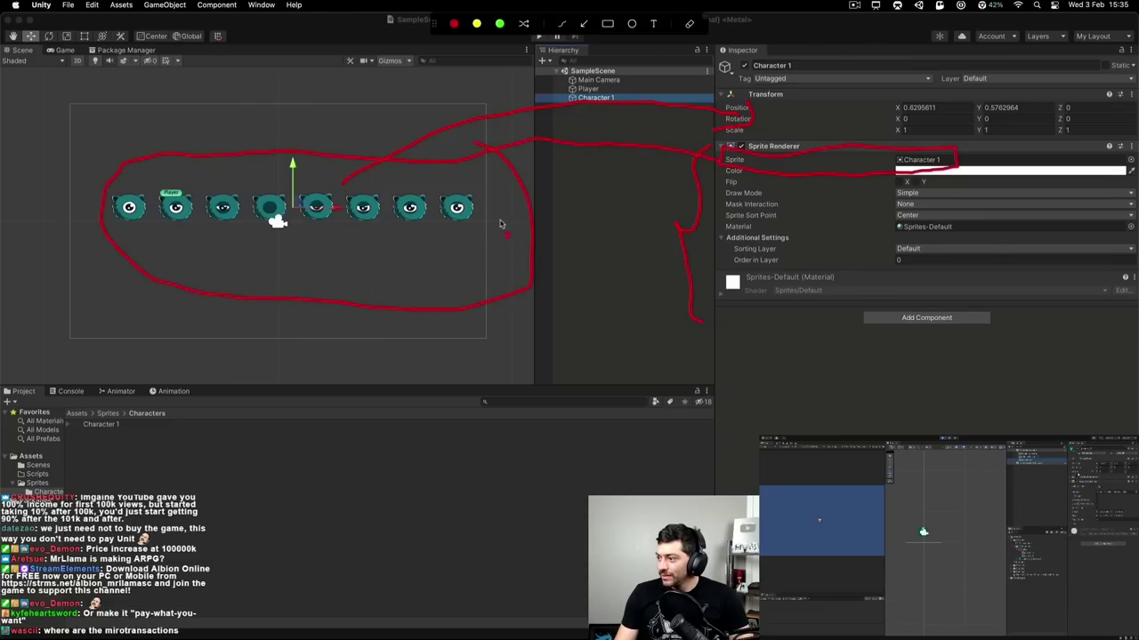
pyautogui.press('Escape')
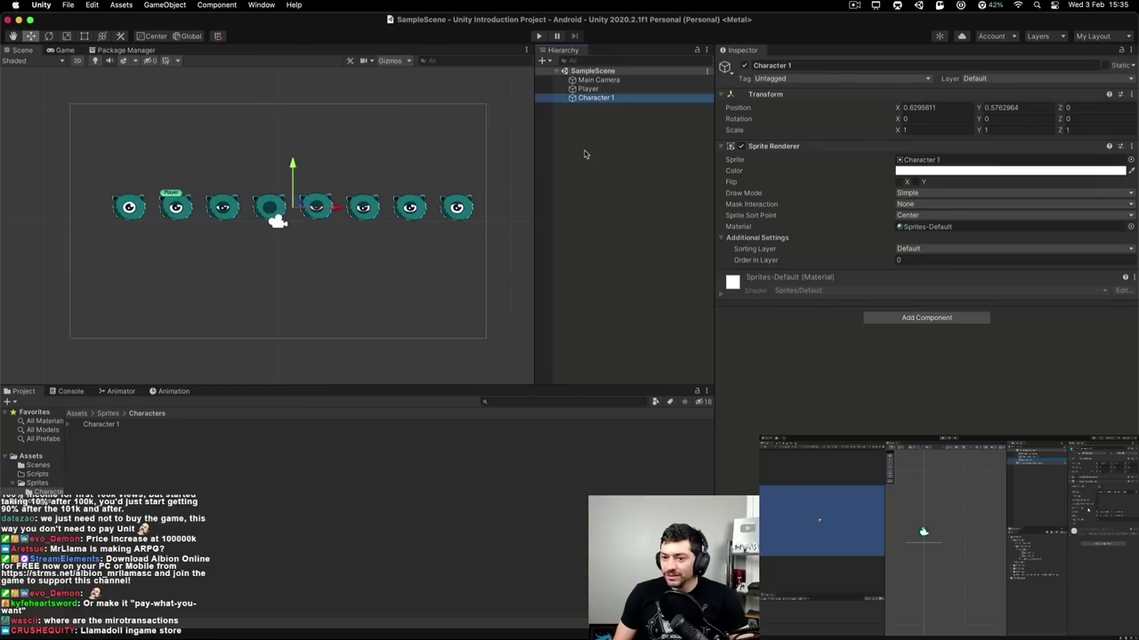
# - Delete the Character 1 object from the scene and inspect its texture's import settings
pyautogui.press('super+BackSpace')
pyautogui.click(103, 426)
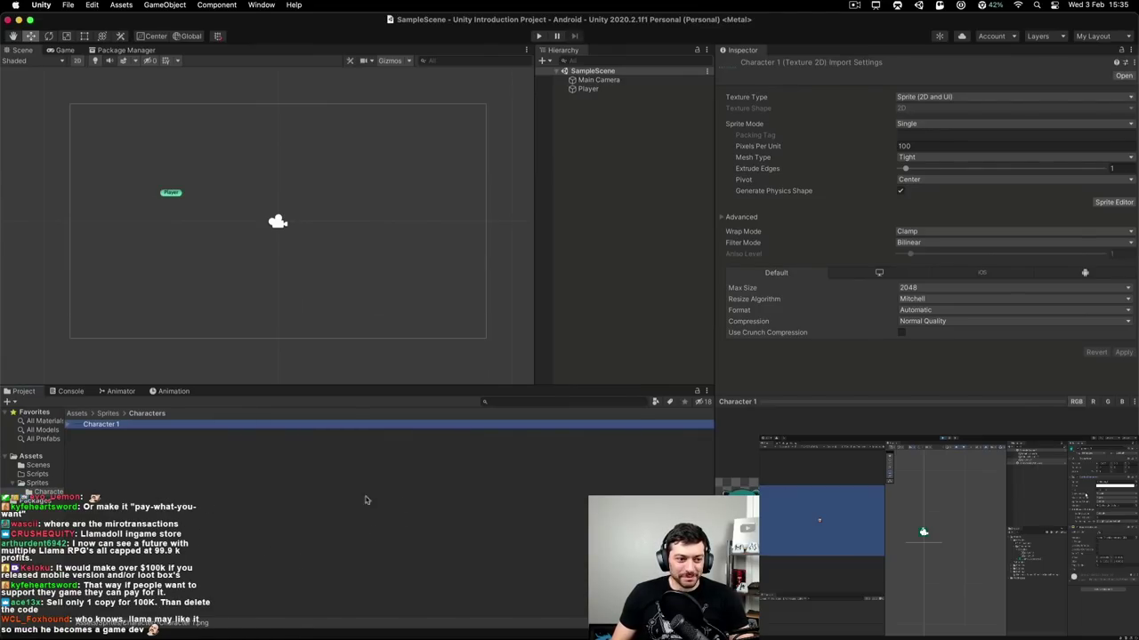
pyautogui.moveTo(836, 396)
pyautogui.mouseDown()
pyautogui.moveTo(831, 371)
pyautogui.moveTo(831, 402)
pyautogui.mouseUp()
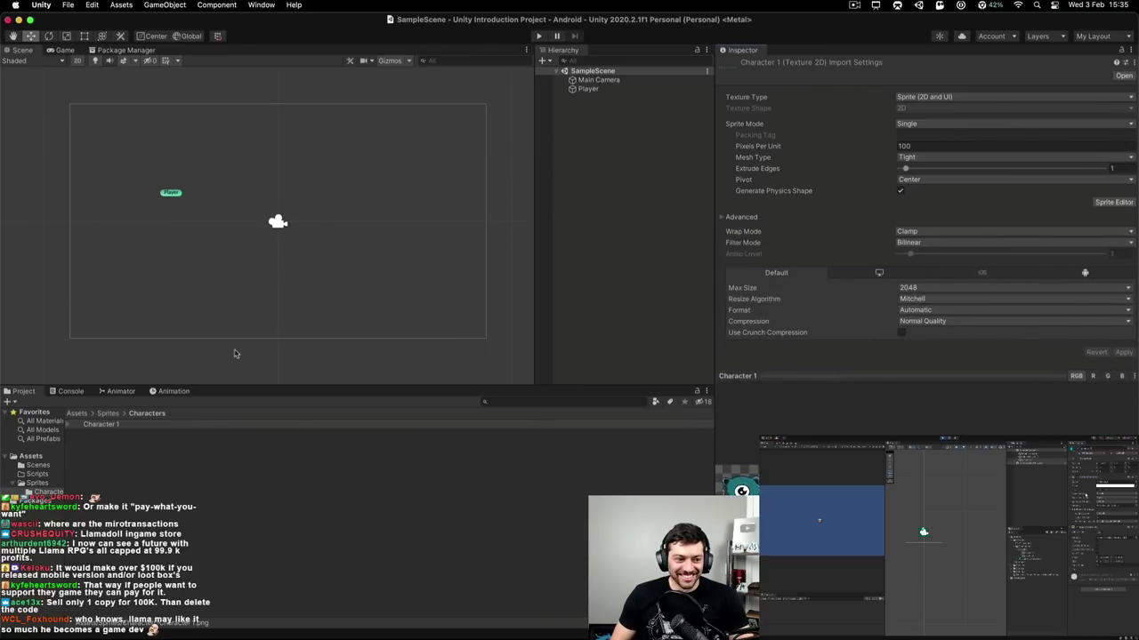
pyautogui.click(133, 495)
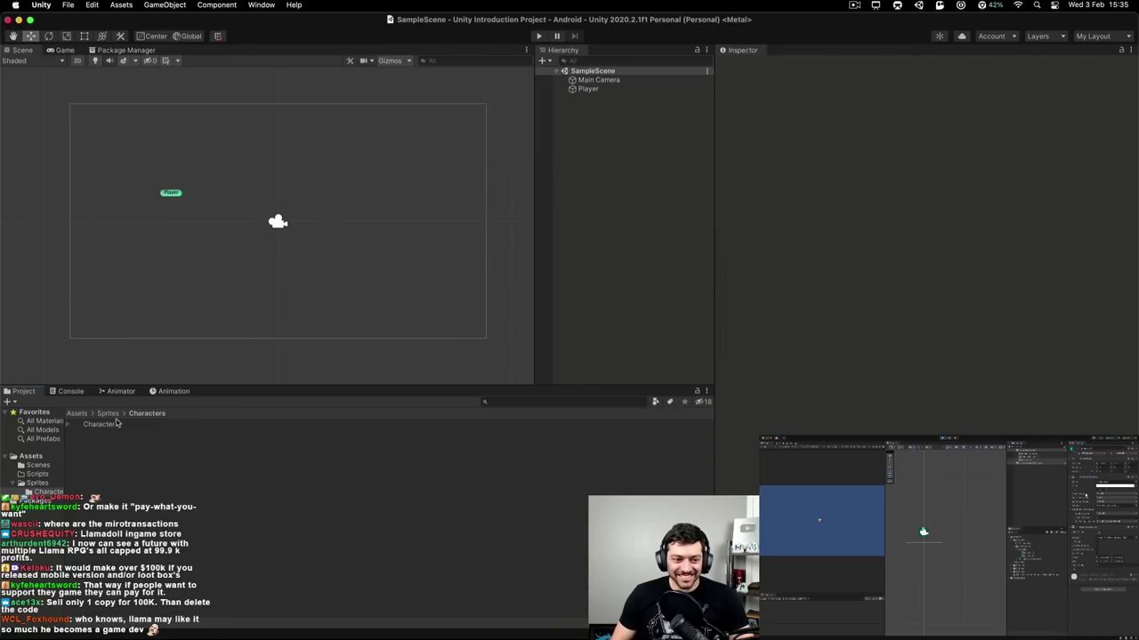
# - Switch the Character 1 texture's Sprite Mode to Multiple and apply the change
pyautogui.click(89, 427)
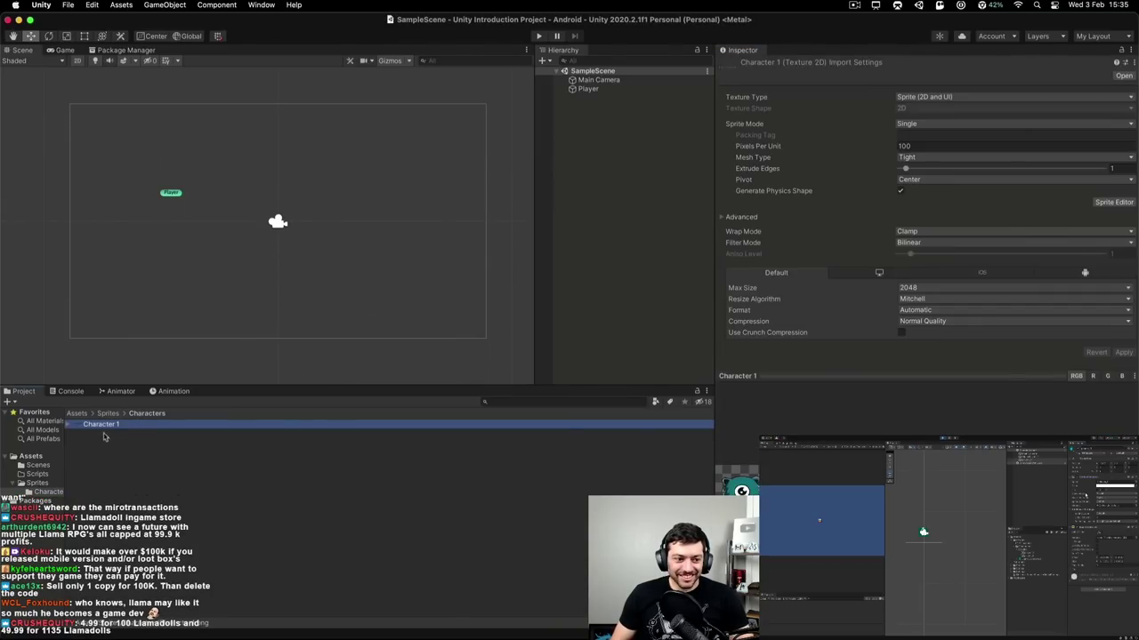
pyautogui.click(876, 5)
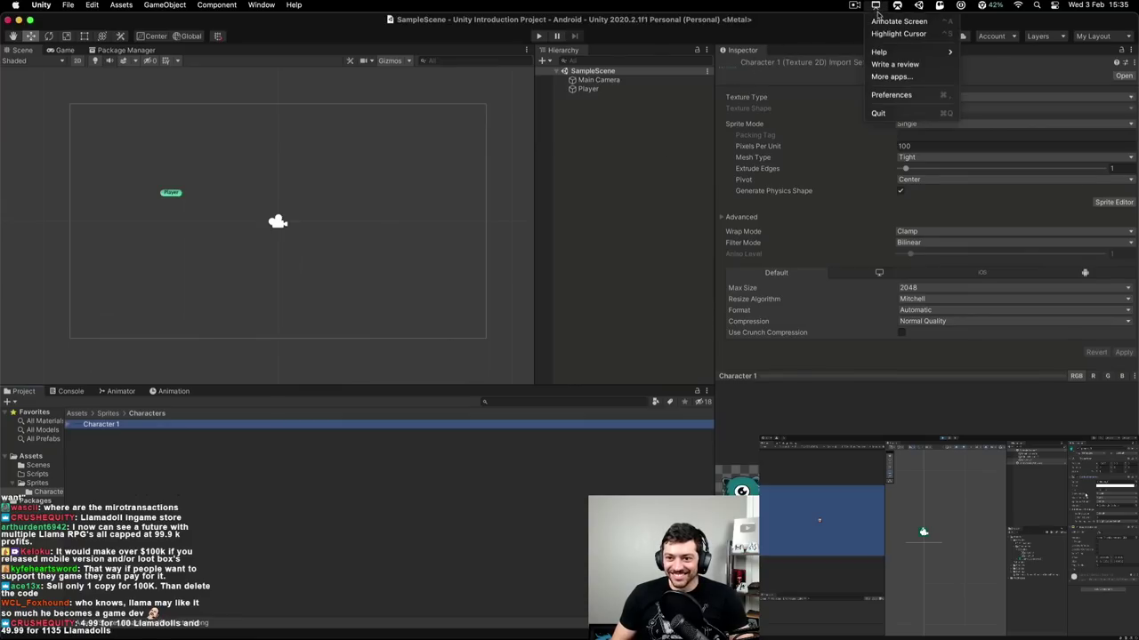
pyautogui.click(878, 20)
pyautogui.moveTo(84, 439)
pyautogui.mouseDown()
pyautogui.moveTo(329, 404)
pyautogui.moveTo(650, 263)
pyautogui.moveTo(715, 73)
pyautogui.moveTo(673, 265)
pyautogui.moveTo(682, 412)
pyautogui.moveTo(693, 401)
pyautogui.mouseUp()
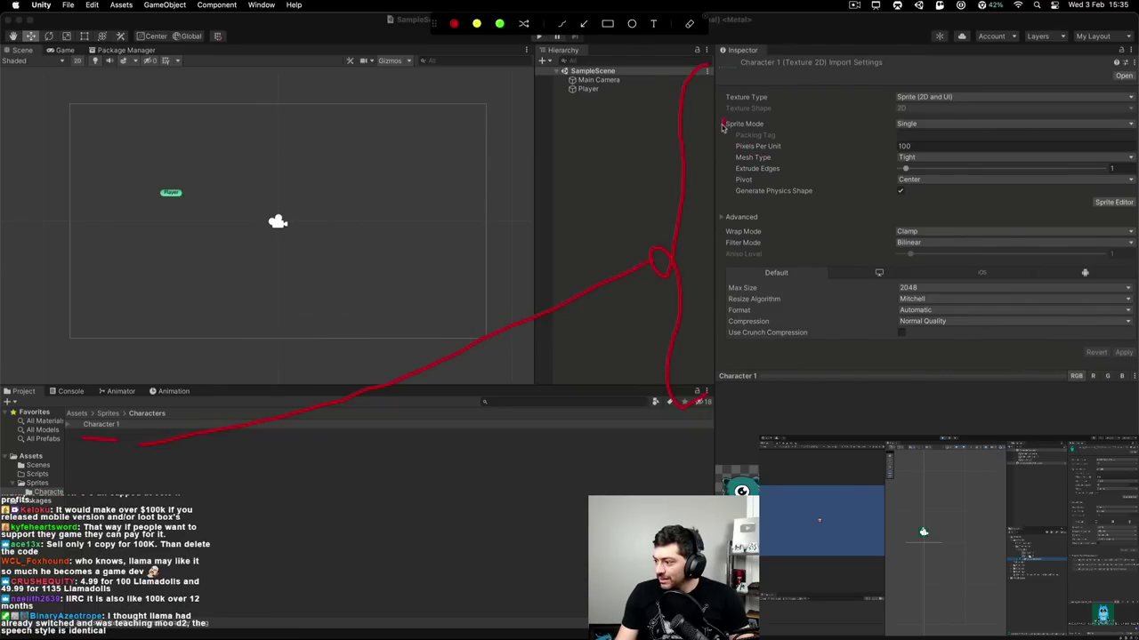
pyautogui.moveTo(886, 132); pyautogui.dragTo(911, 131)
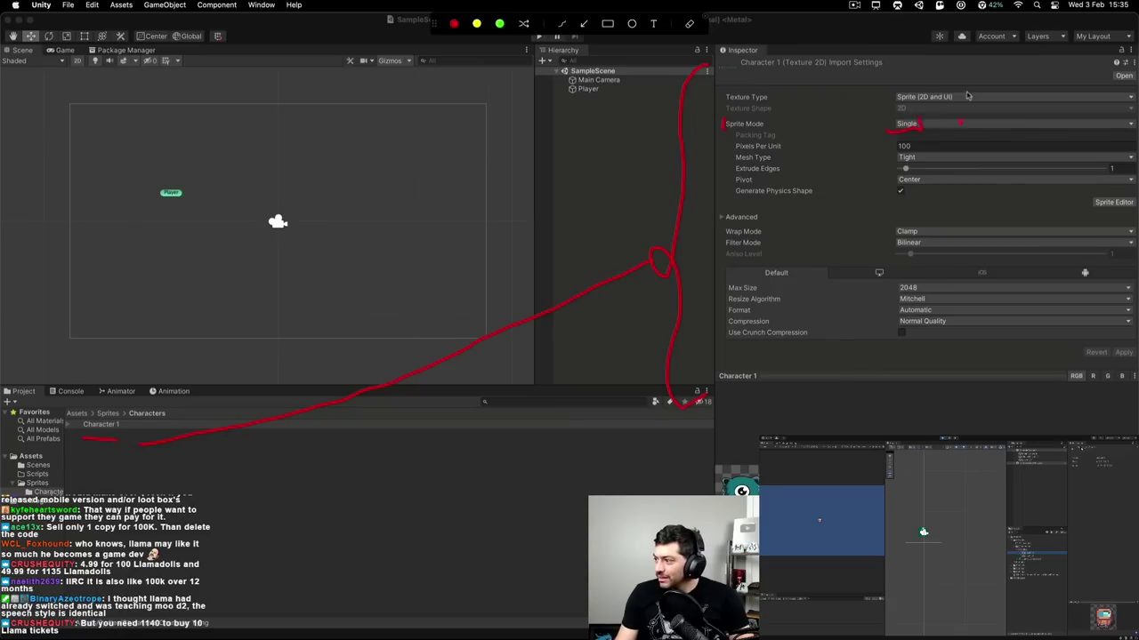
pyautogui.press('Escape')
pyautogui.click(931, 128)
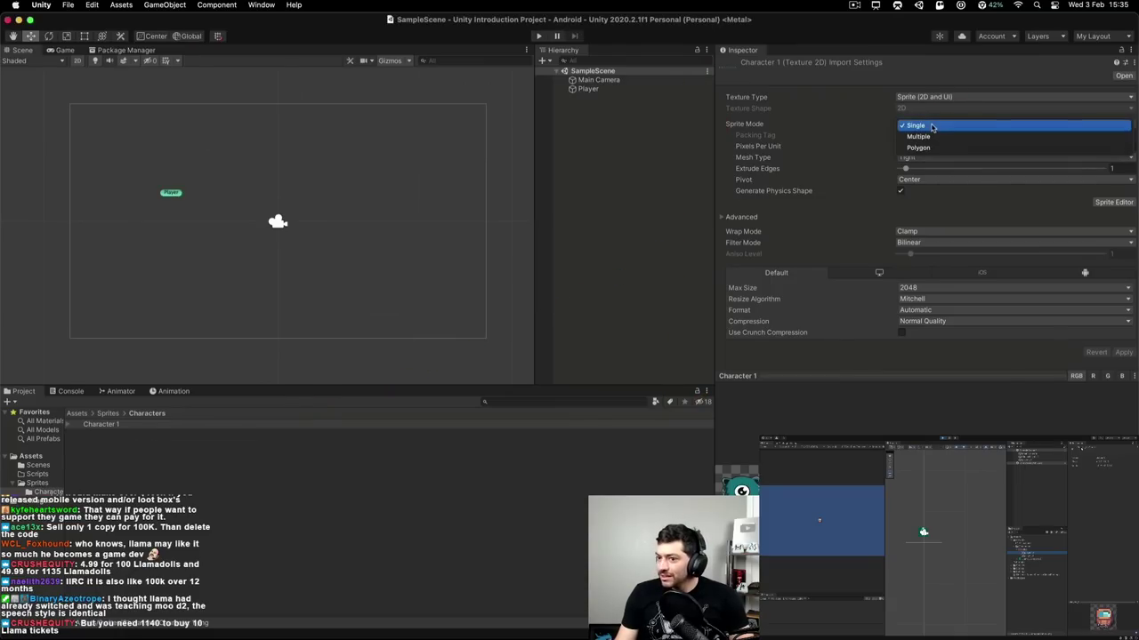
pyautogui.click(920, 138)
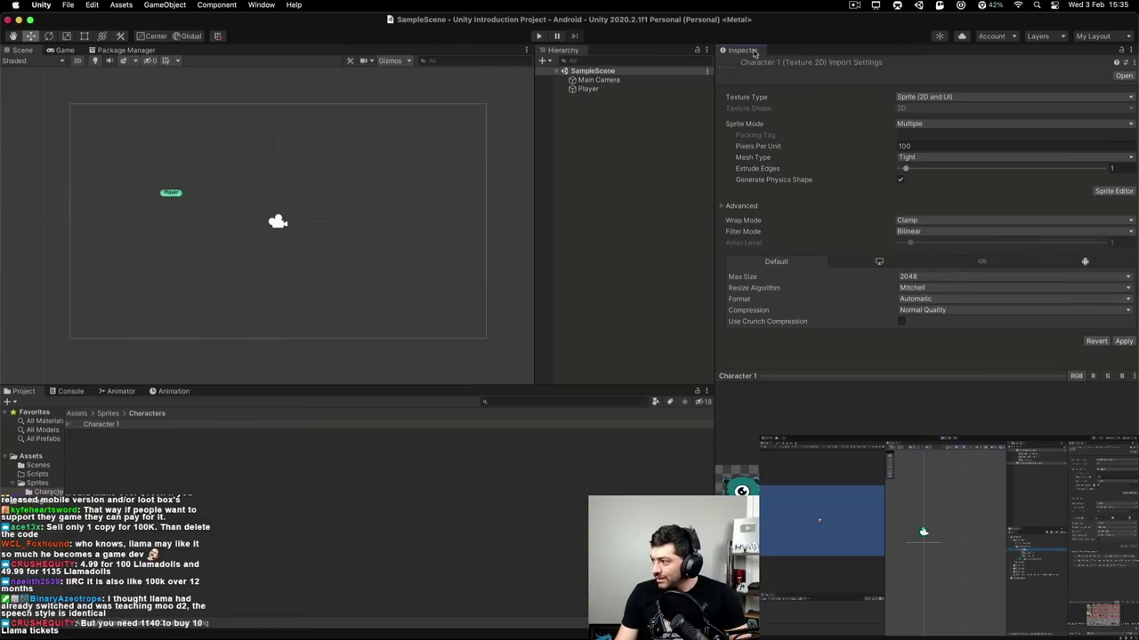
pyautogui.click(1122, 343)
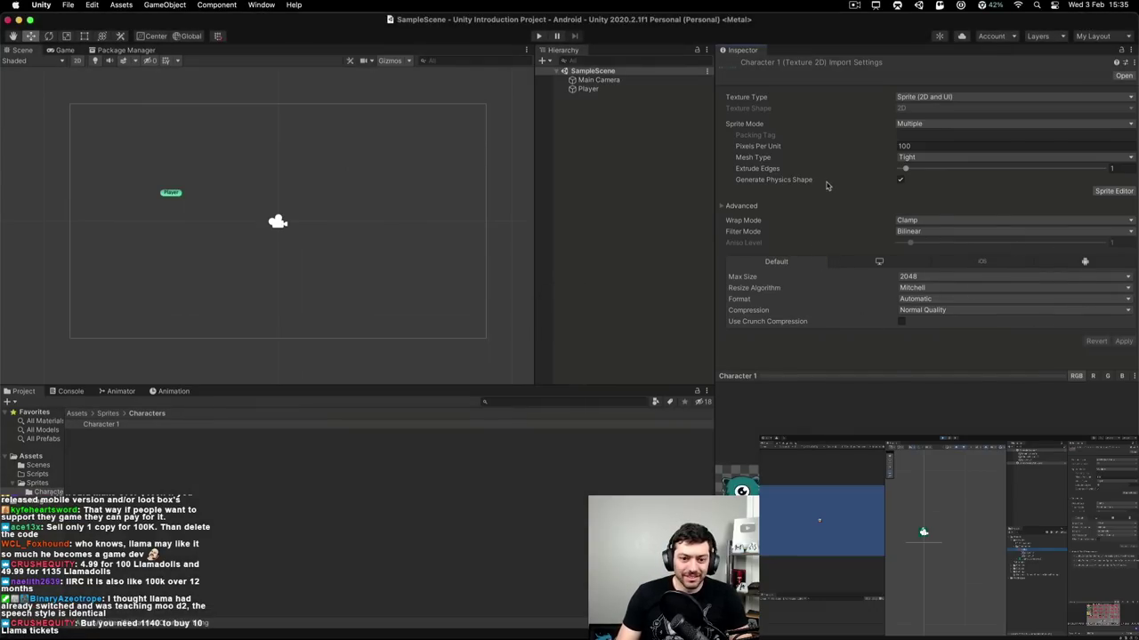
# - Fast-forward the tutorial video through the Sprite Editor grid-slicing section
pyautogui.press('Right')
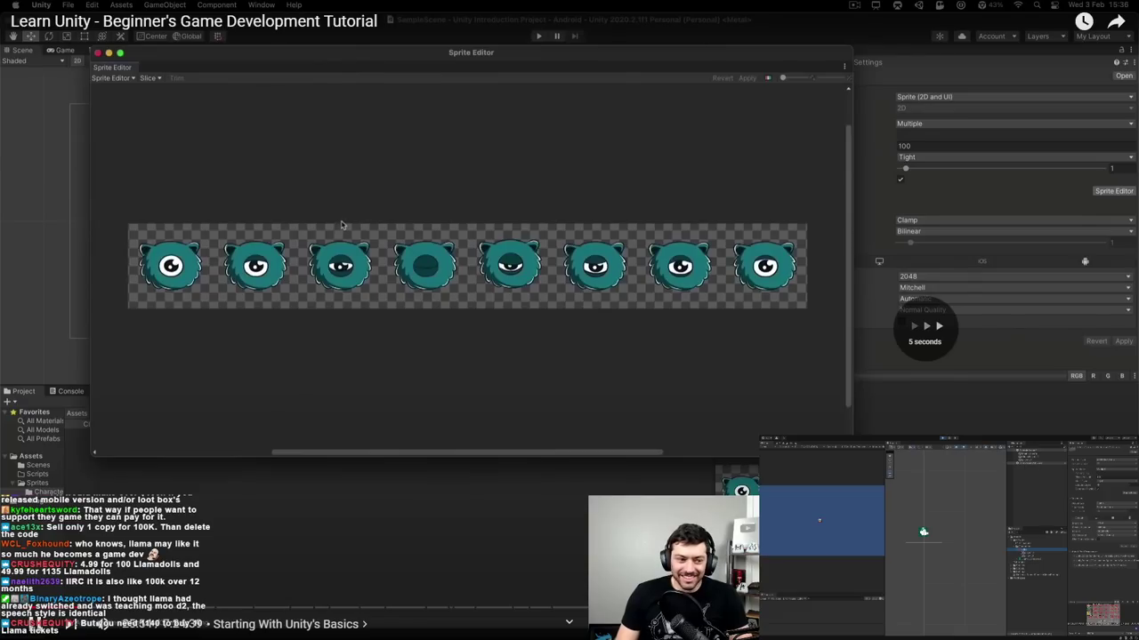
pyautogui.press('space')
pyautogui.press('space')
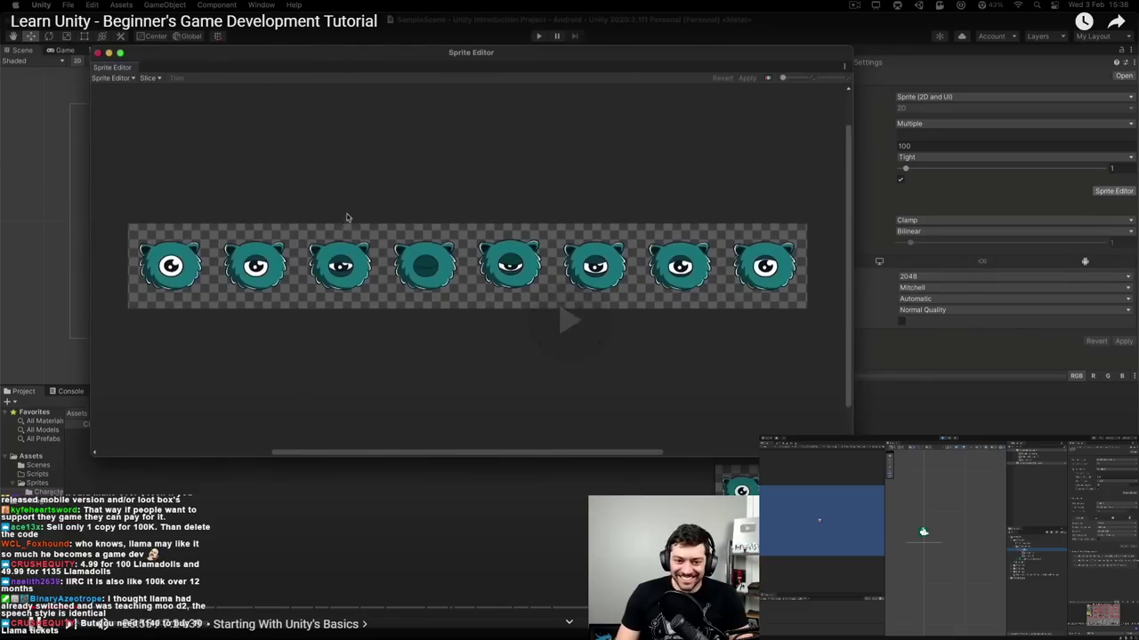
pyautogui.press('Right')
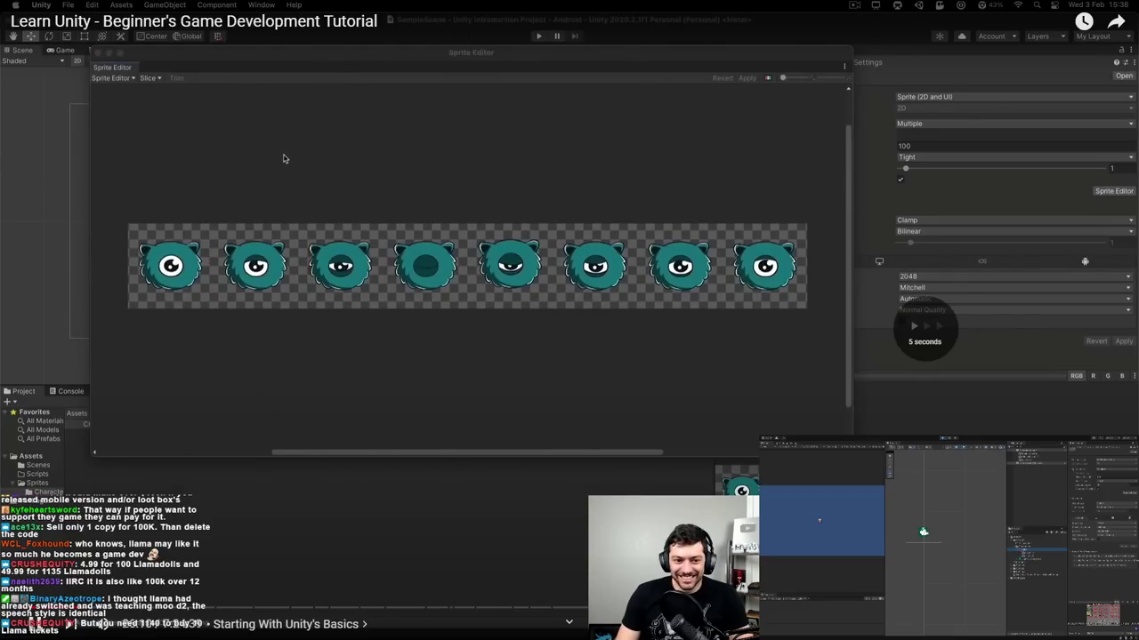
pyautogui.press('Right')
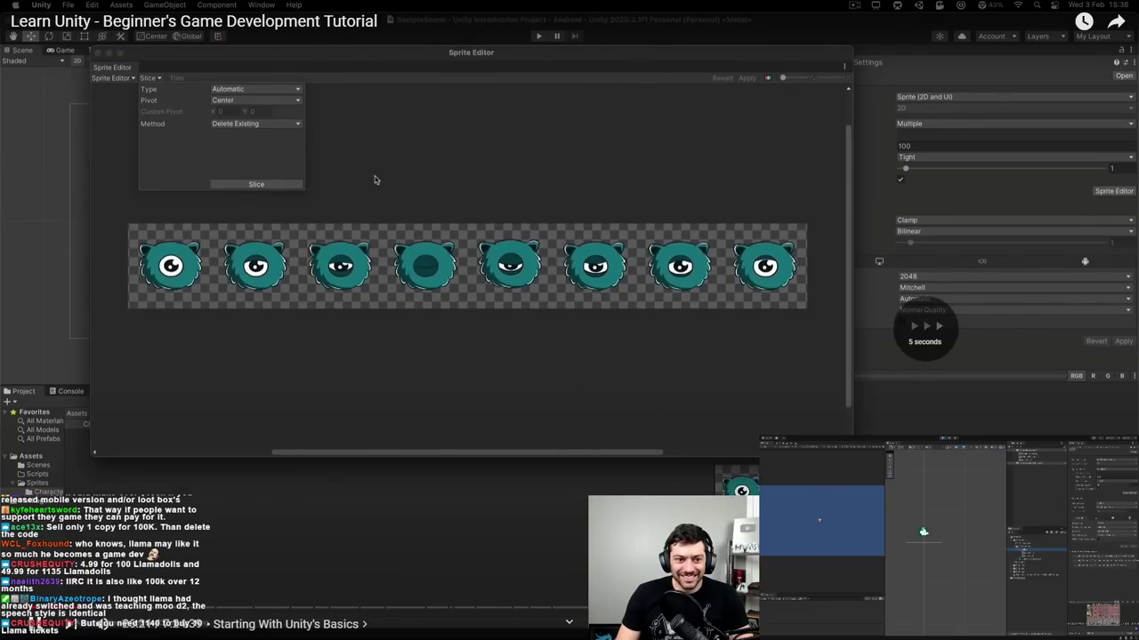
pyautogui.press('Right')
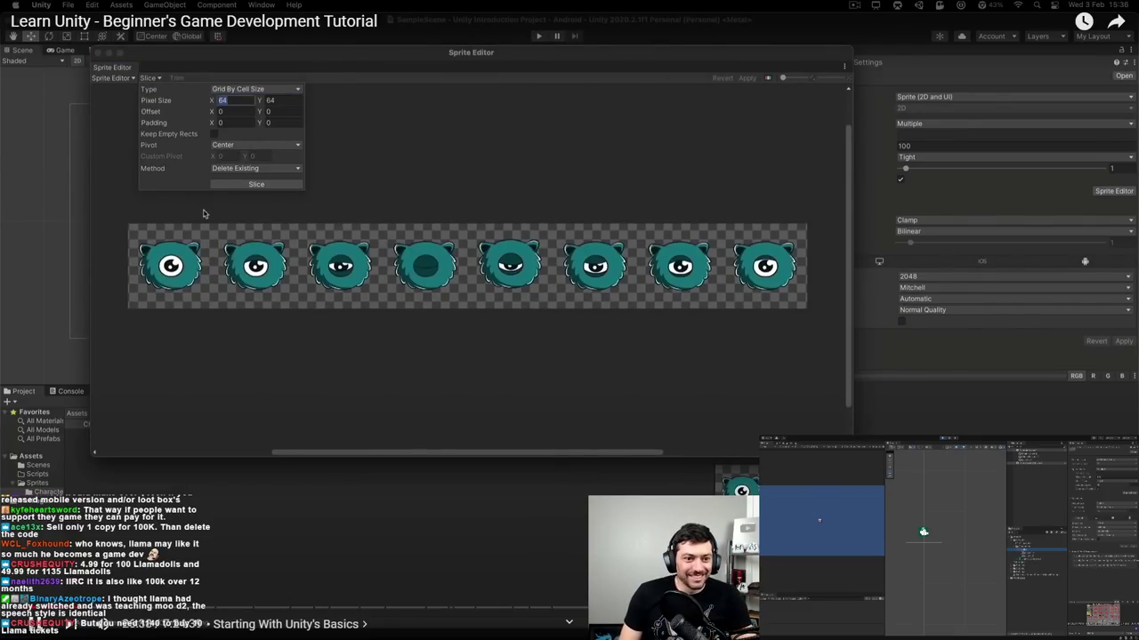
pyautogui.press('Right')
pyautogui.press('Right')
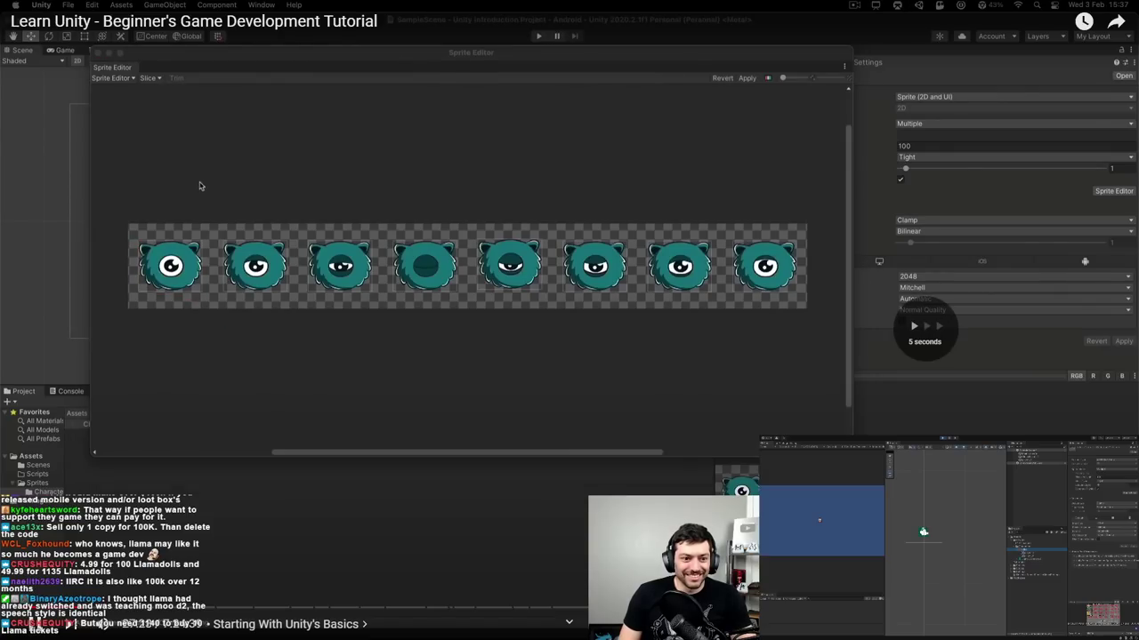
pyautogui.press('Right')
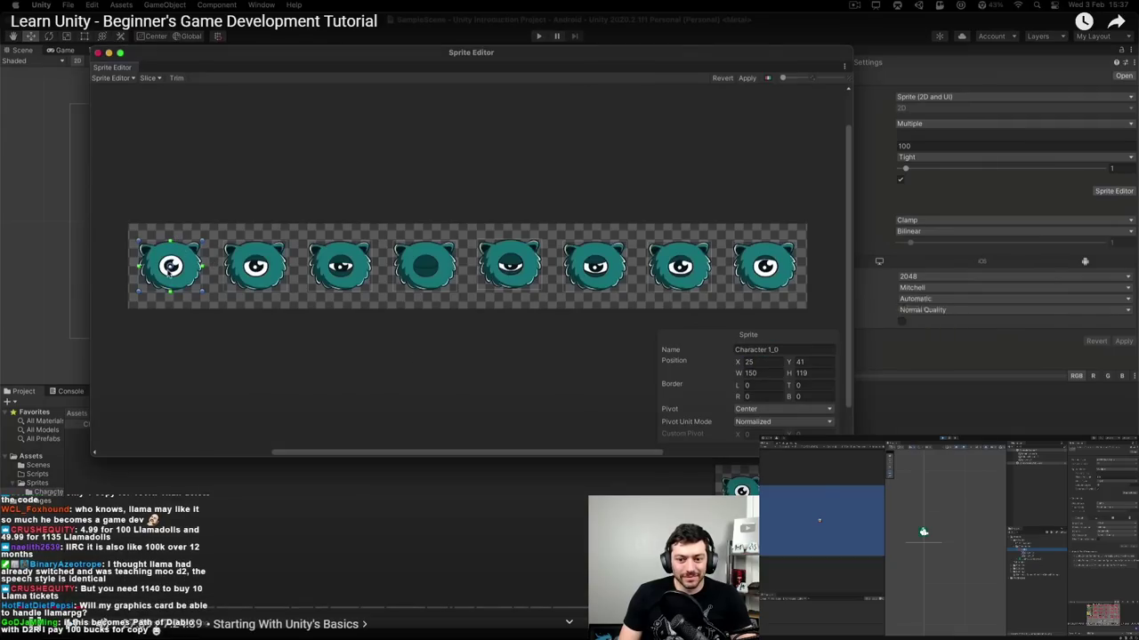
pyautogui.press('Right')
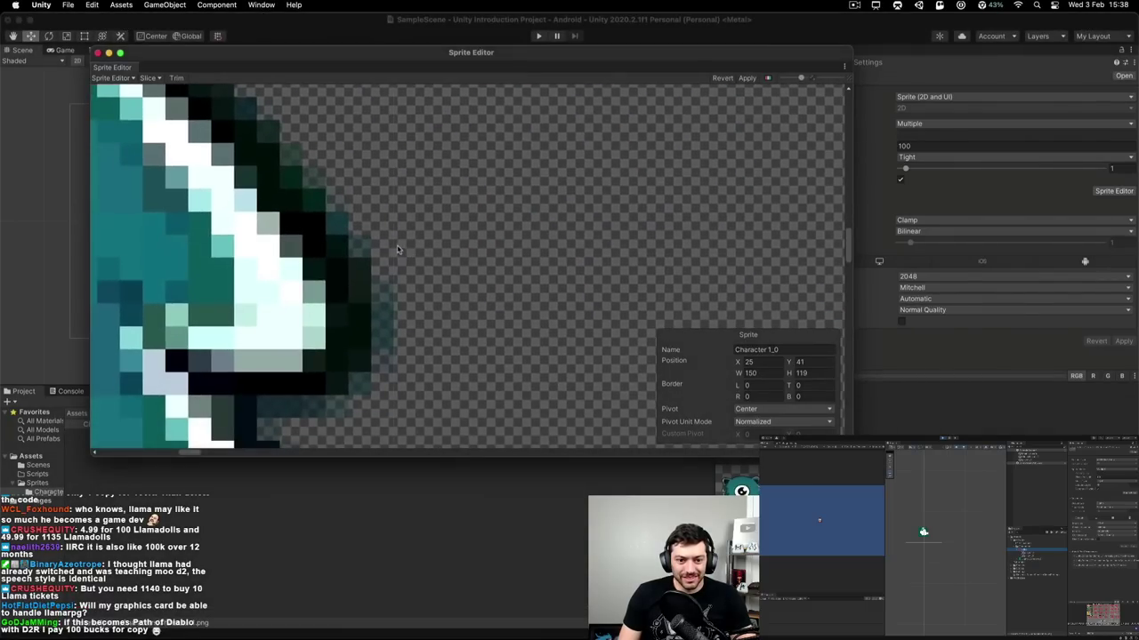
pyautogui.press('Right')
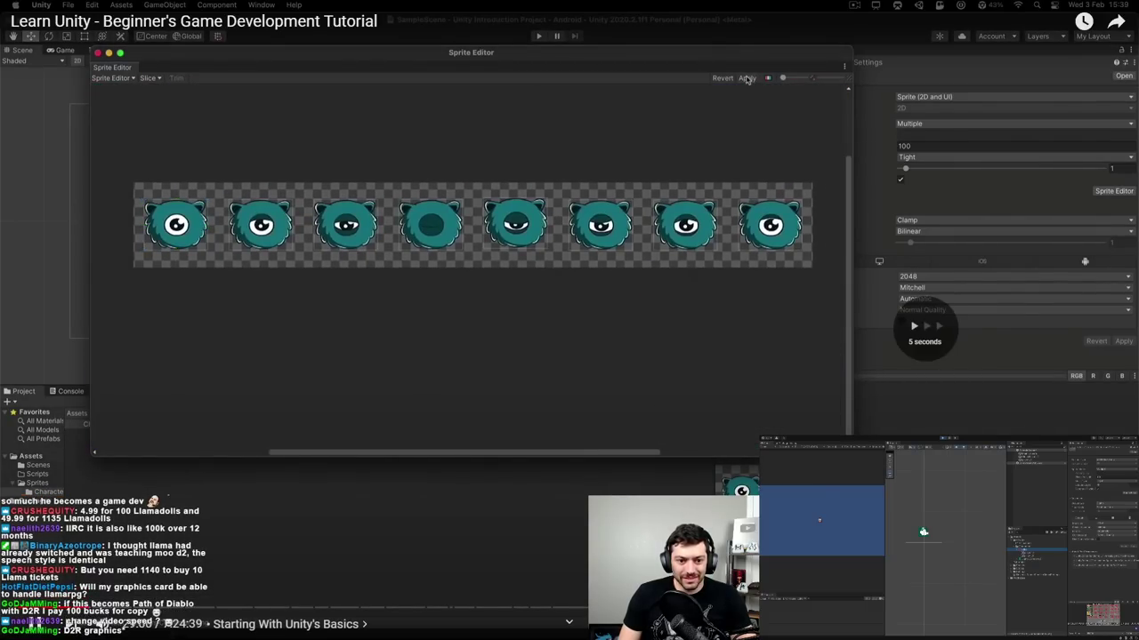
pyautogui.press('Right')
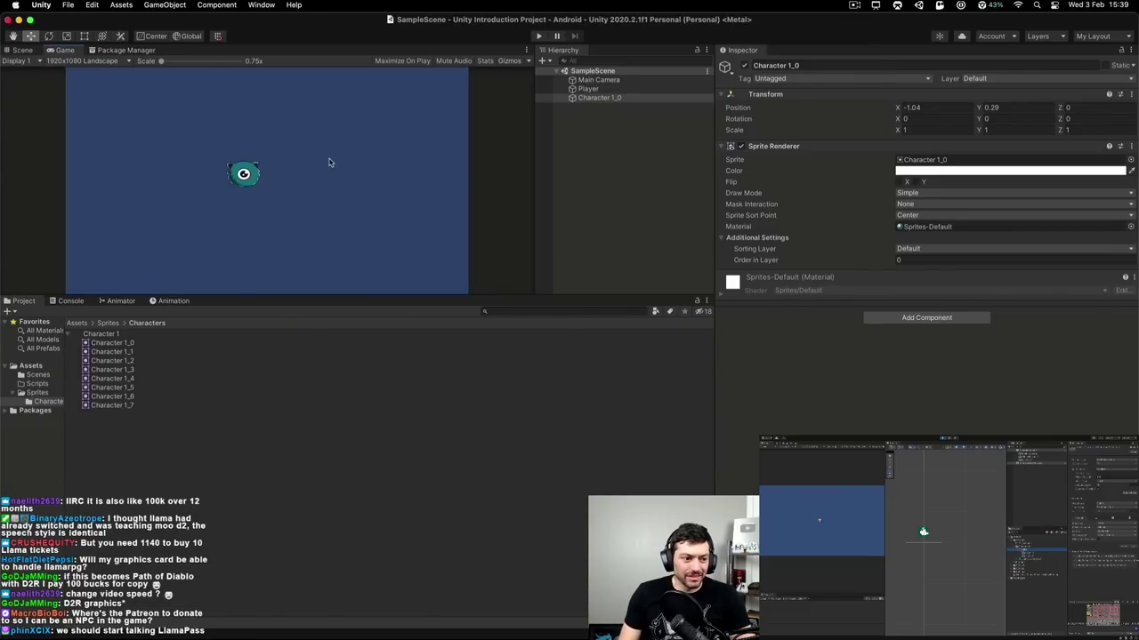
# - Enlarge the Game view by dragging the panel splitter down, then pause the video
pyautogui.moveTo(432, 297); pyautogui.dragTo(438, 327)
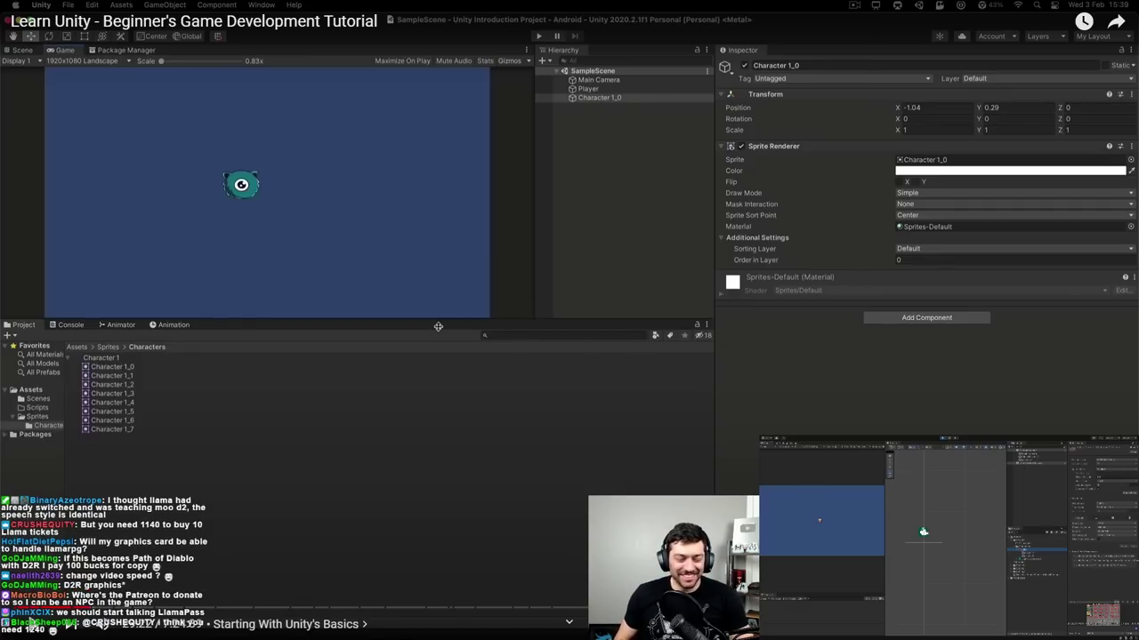
pyautogui.moveTo(437, 327); pyautogui.dragTo(446, 358)
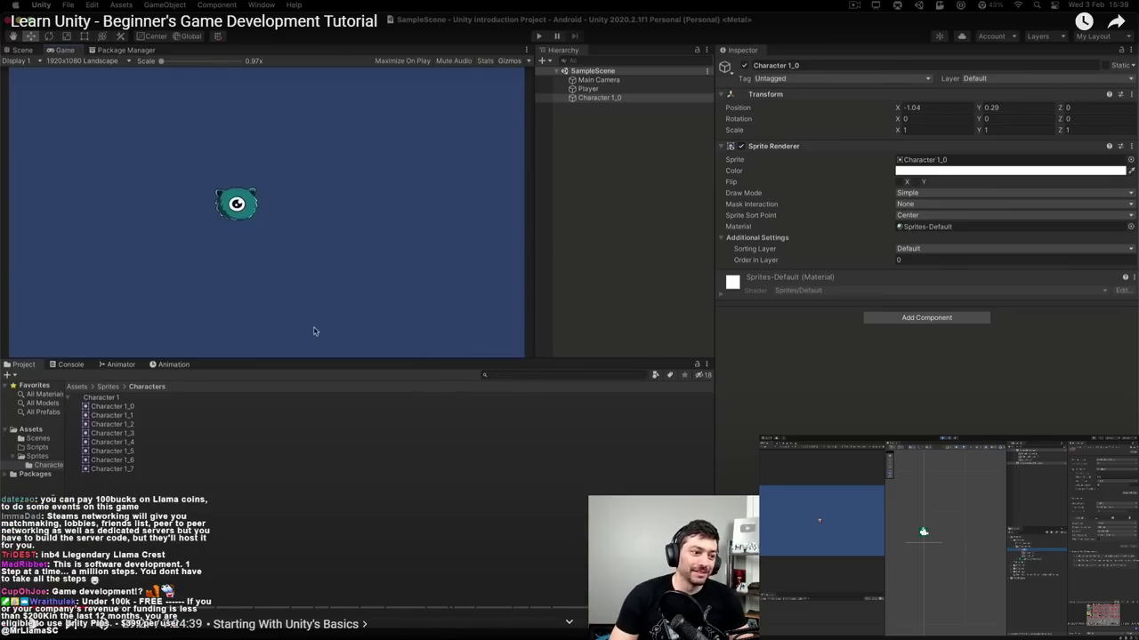
pyautogui.click(314, 331)
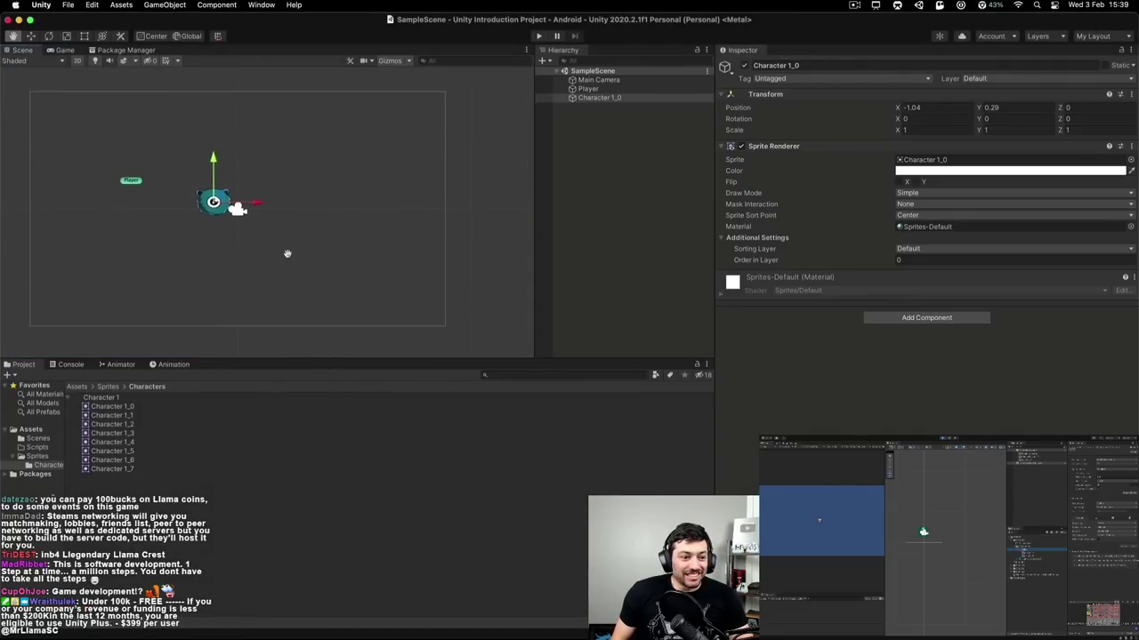
# - Play and pause the tutorial video while following the Character 1 sprite sheet walkthrough
pyautogui.click(287, 257)
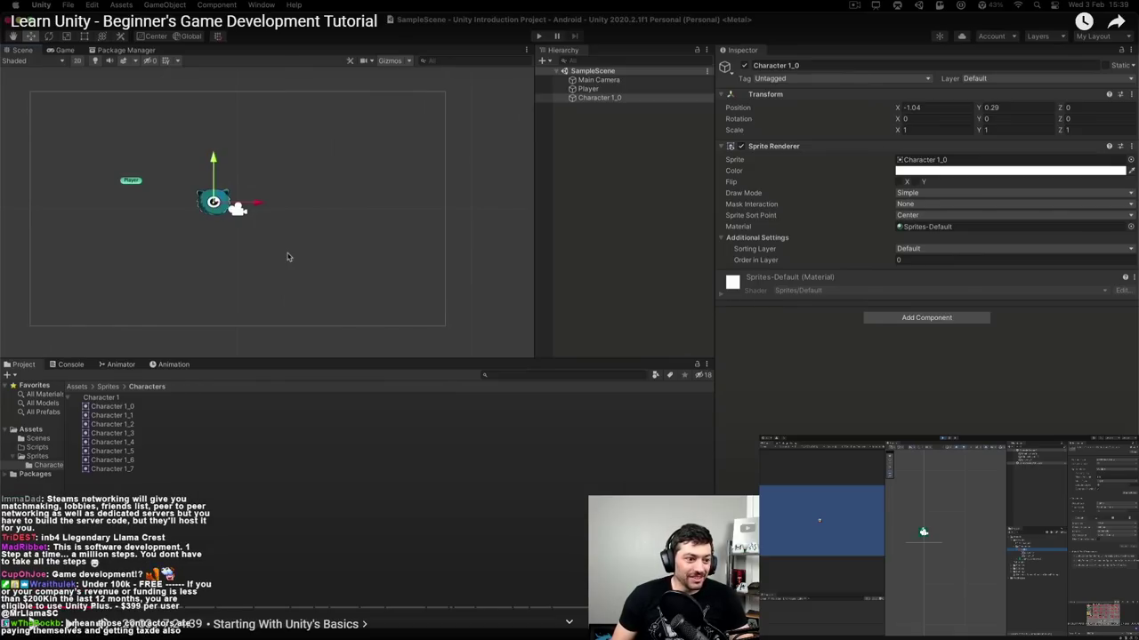
pyautogui.click(288, 257)
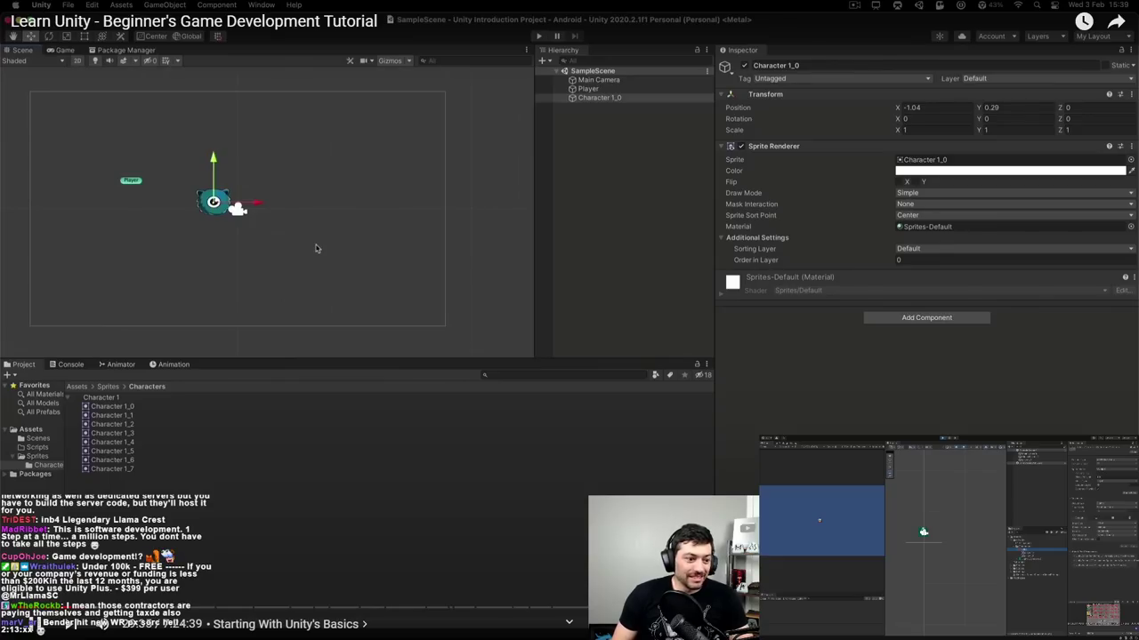
pyautogui.click(315, 249)
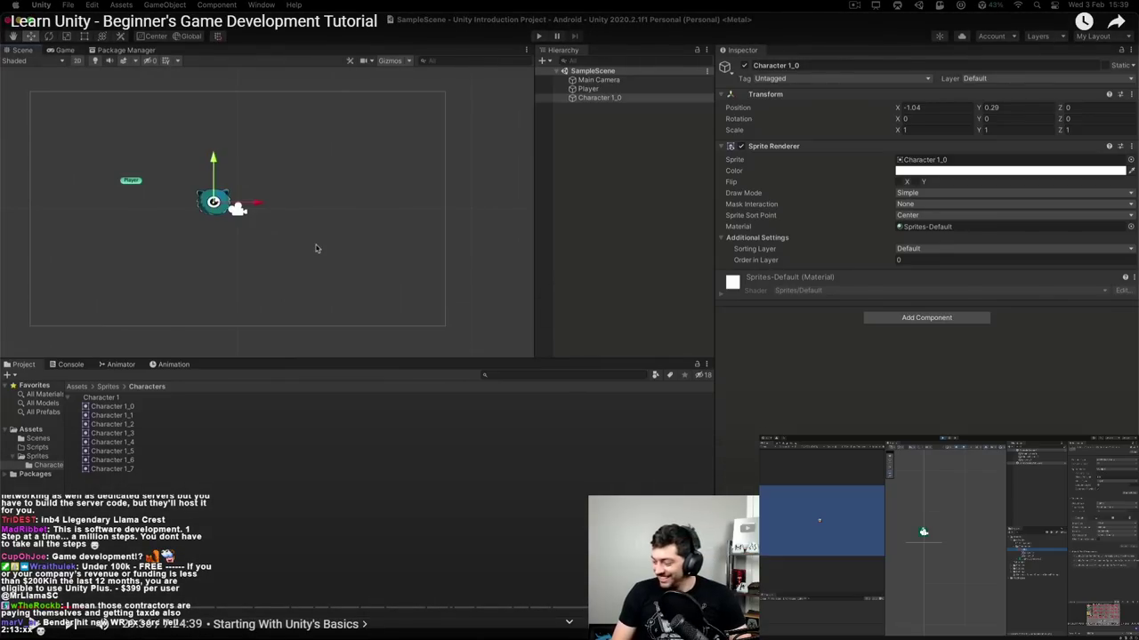
pyautogui.click(315, 248)
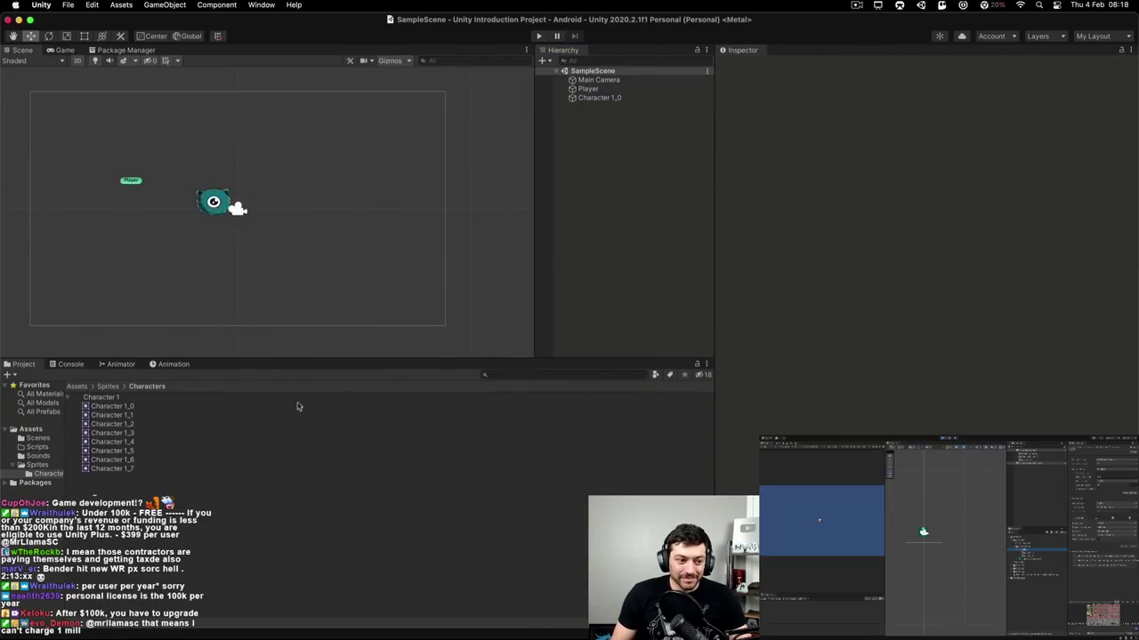
pyautogui.press('space')
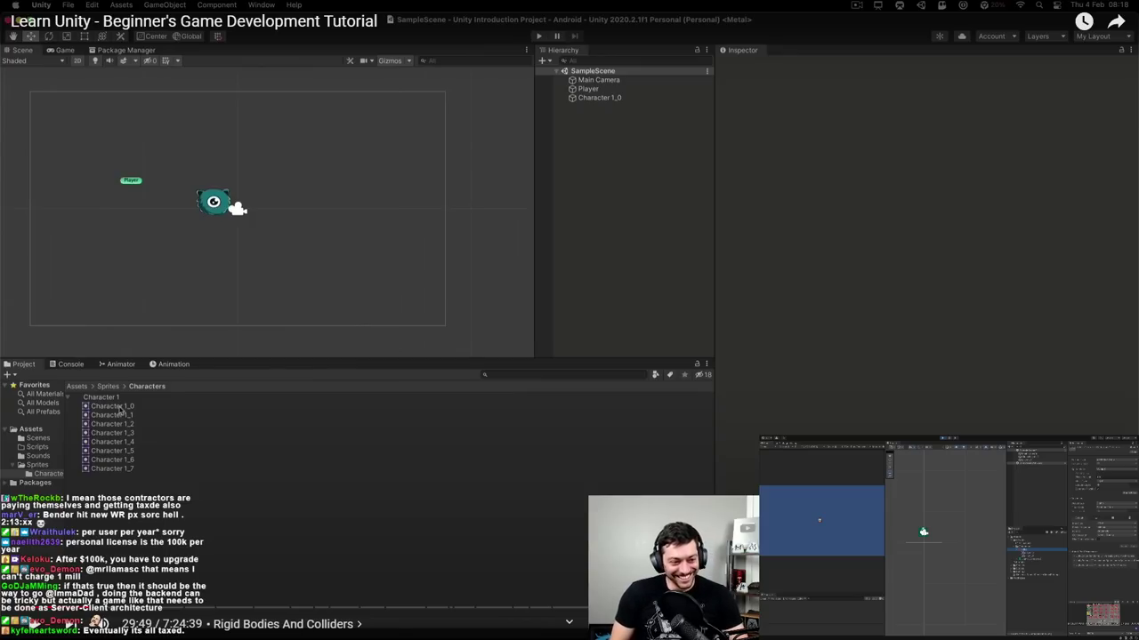
pyautogui.press('space')
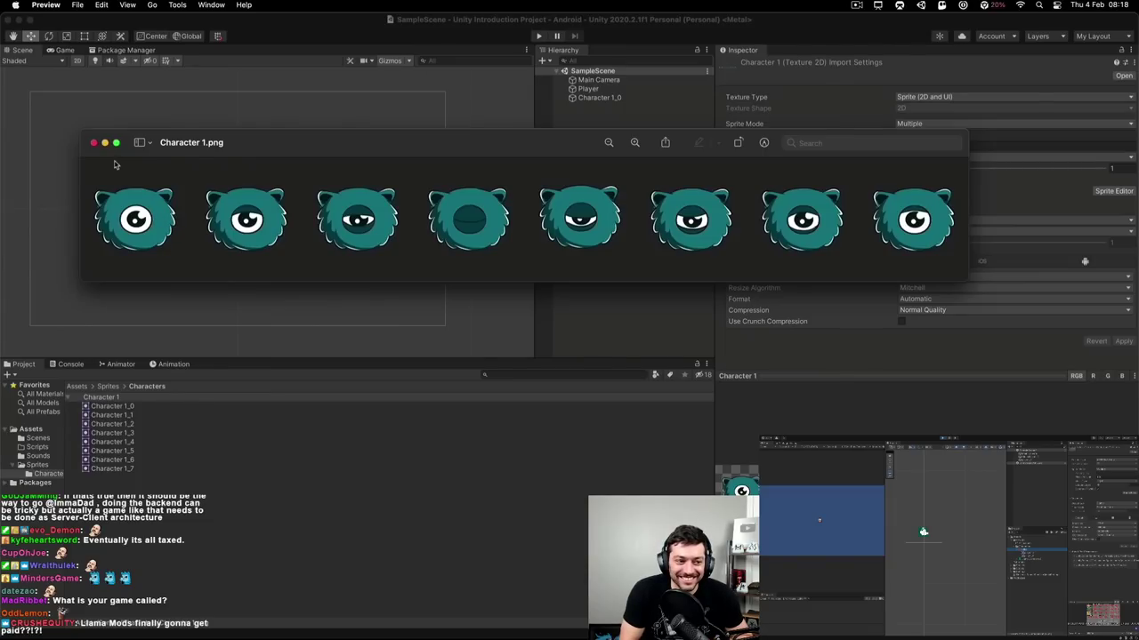
# - Marquee-select the first three frames in Preview, then close the Character 1.png window
pyautogui.moveTo(109, 181); pyautogui.dragTo(382, 237)
pyautogui.moveTo(339, 154); pyautogui.dragTo(346, 144)
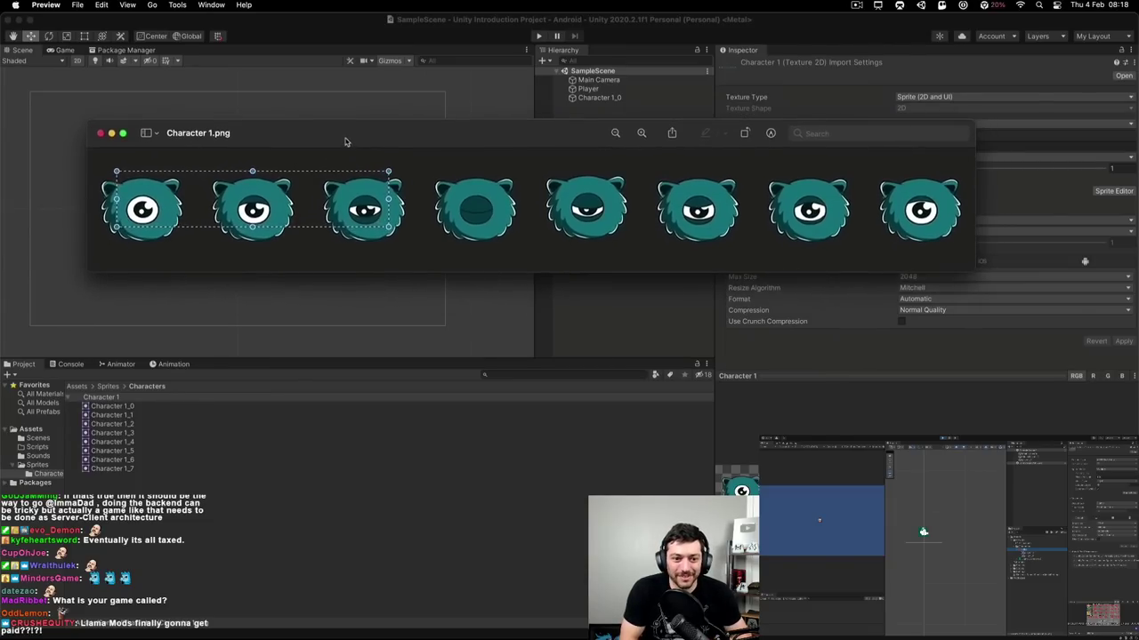
pyautogui.click(100, 134)
pyautogui.press('super+Tab')
pyautogui.press('Escape')
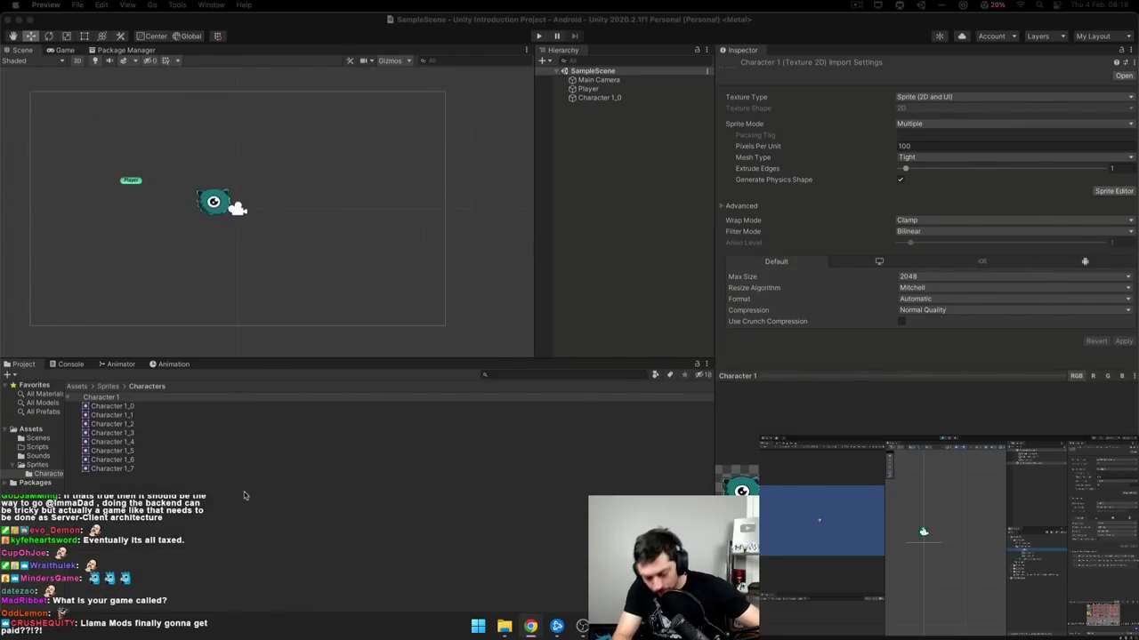
# - Move Character 1_0 right and up to position X 2.65, Y 1.24 beside the Player
pyautogui.click(157, 521)
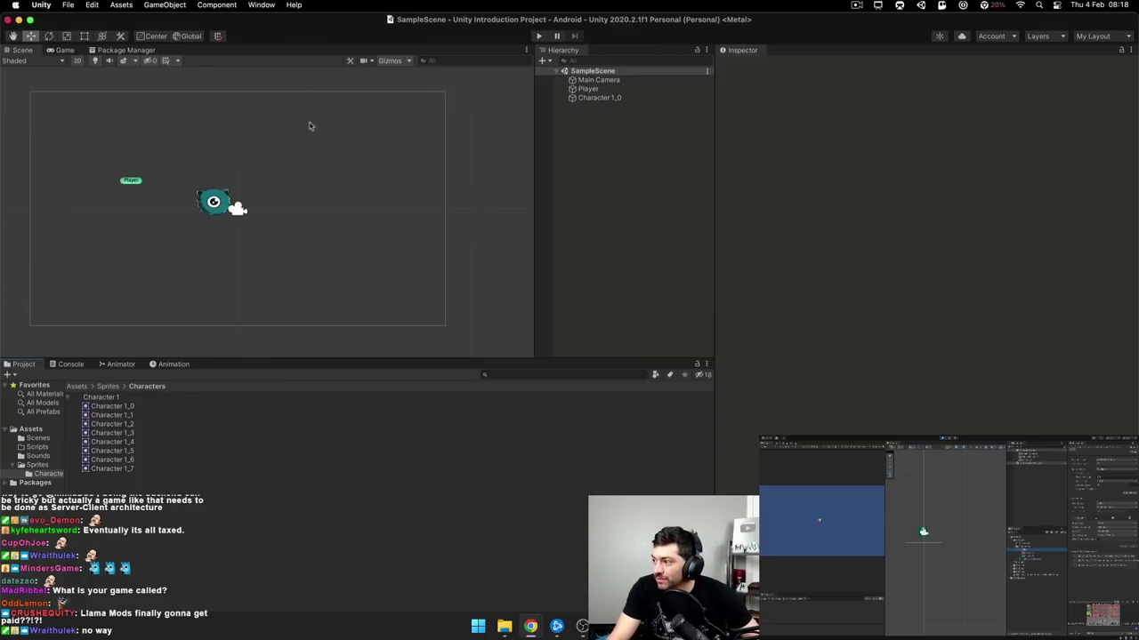
pyautogui.click(566, 100)
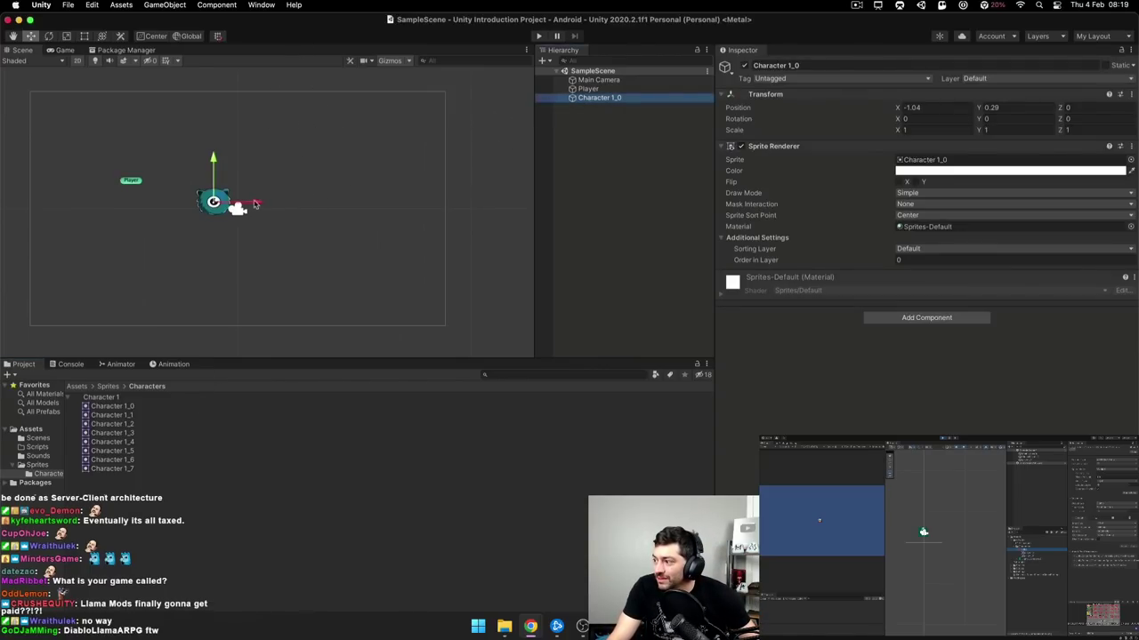
pyautogui.moveTo(257, 204); pyautogui.dragTo(343, 203)
pyautogui.moveTo(300, 158); pyautogui.dragTo(300, 137)
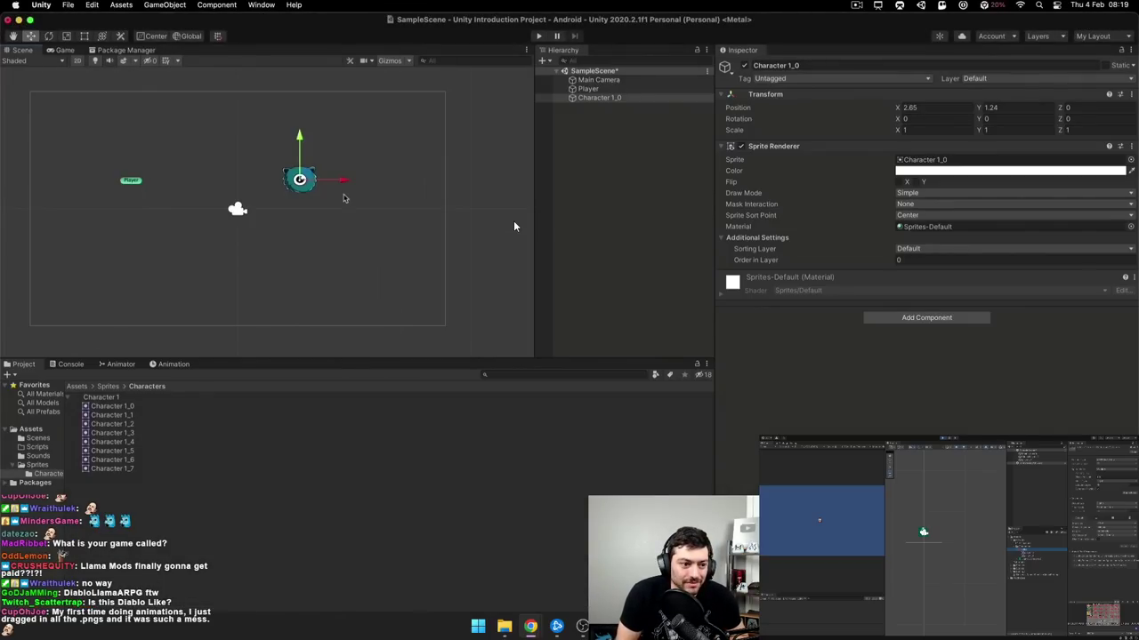
pyautogui.click(597, 381)
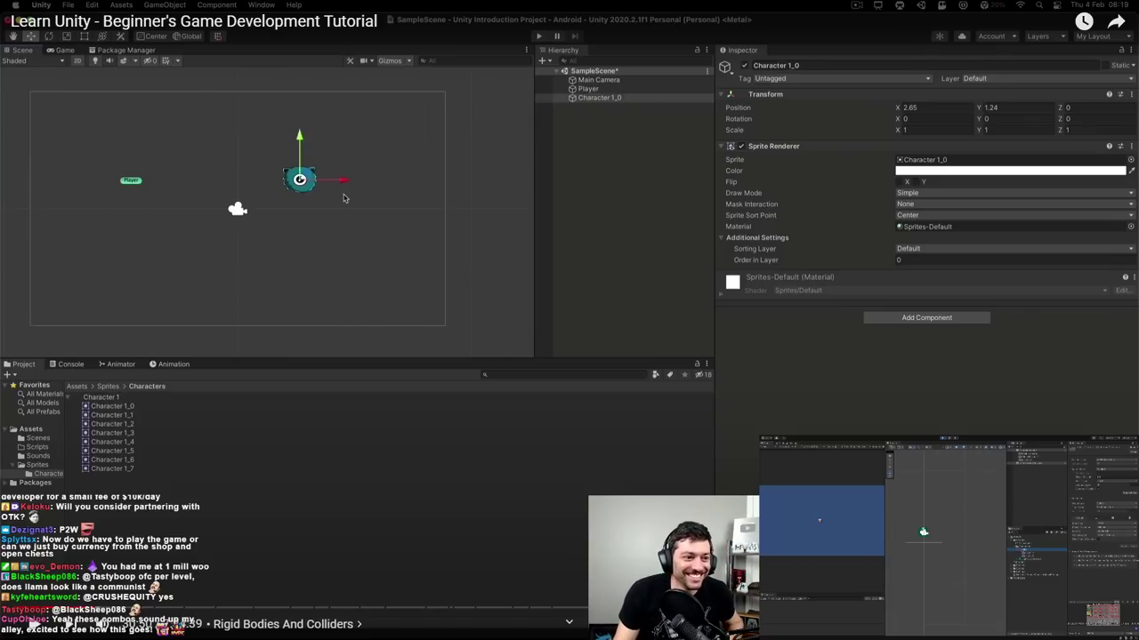
pyautogui.click(587, 282)
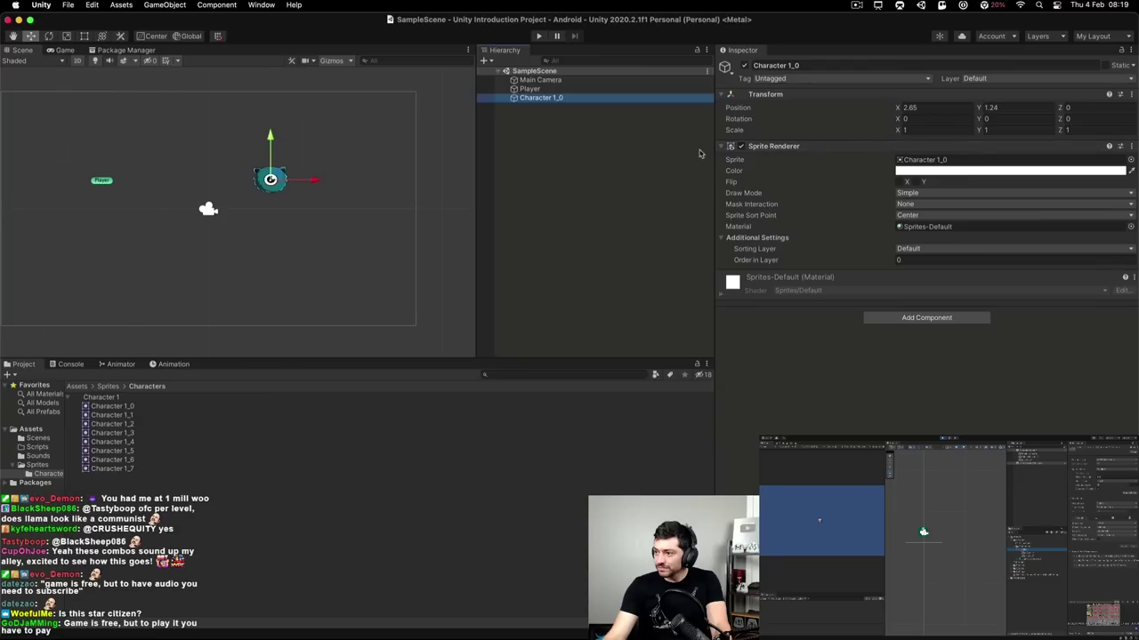
# - Open Add Component on Character 1_0 and browse the Physics 2D category
pyautogui.click(898, 326)
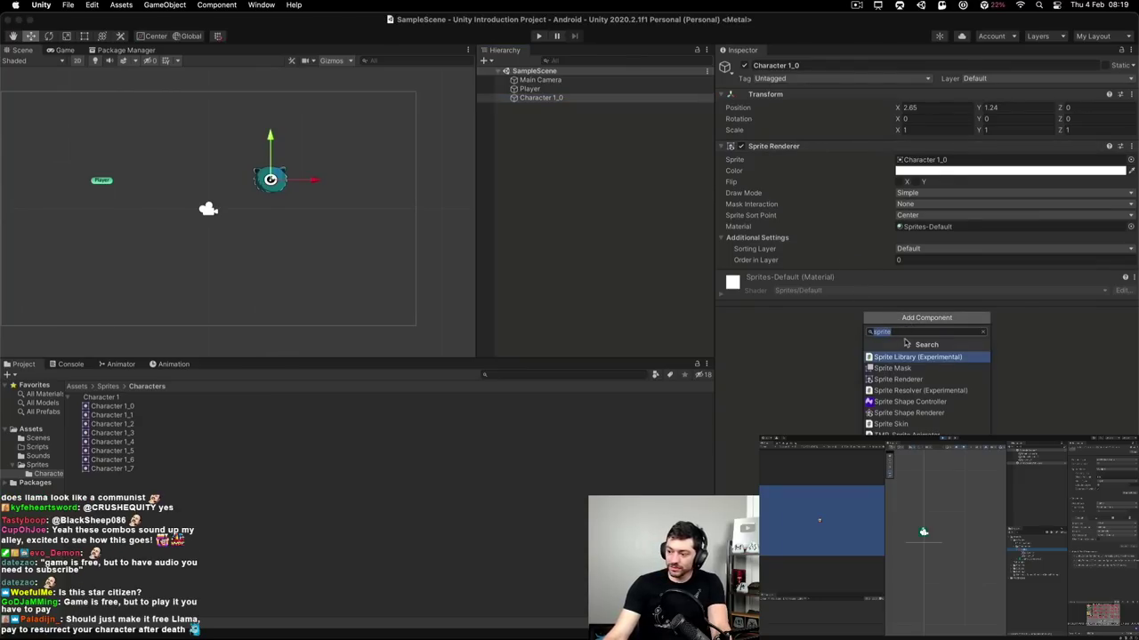
pyautogui.press('BackSpace')
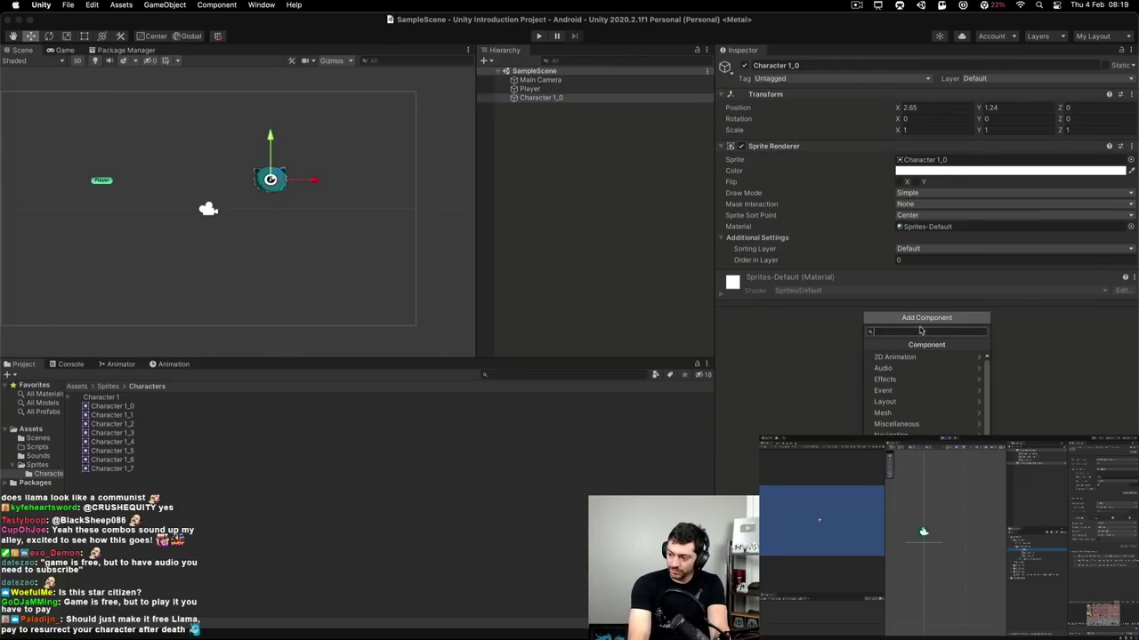
pyautogui.write('rigi')
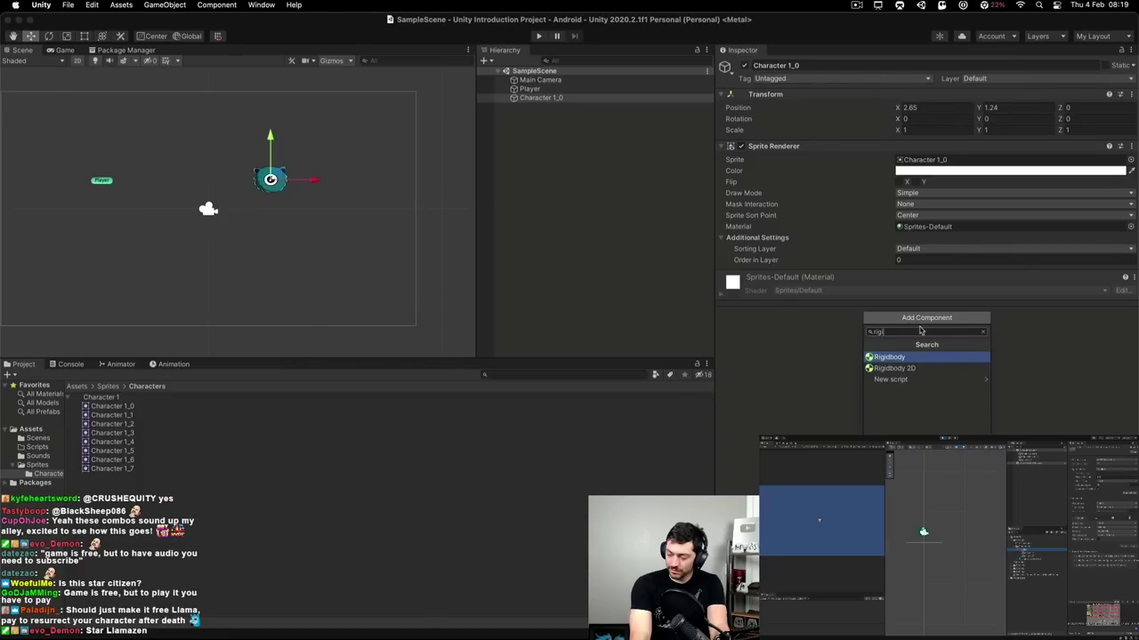
pyautogui.press('BackSpace')
pyautogui.press('BackSpace')
pyautogui.press('BackSpace')
pyautogui.press('BackSpace')
pyautogui.press('Down')
pyautogui.press('Down')
pyautogui.press('Down')
pyautogui.press('Down')
pyautogui.press('Down')
pyautogui.press('Down')
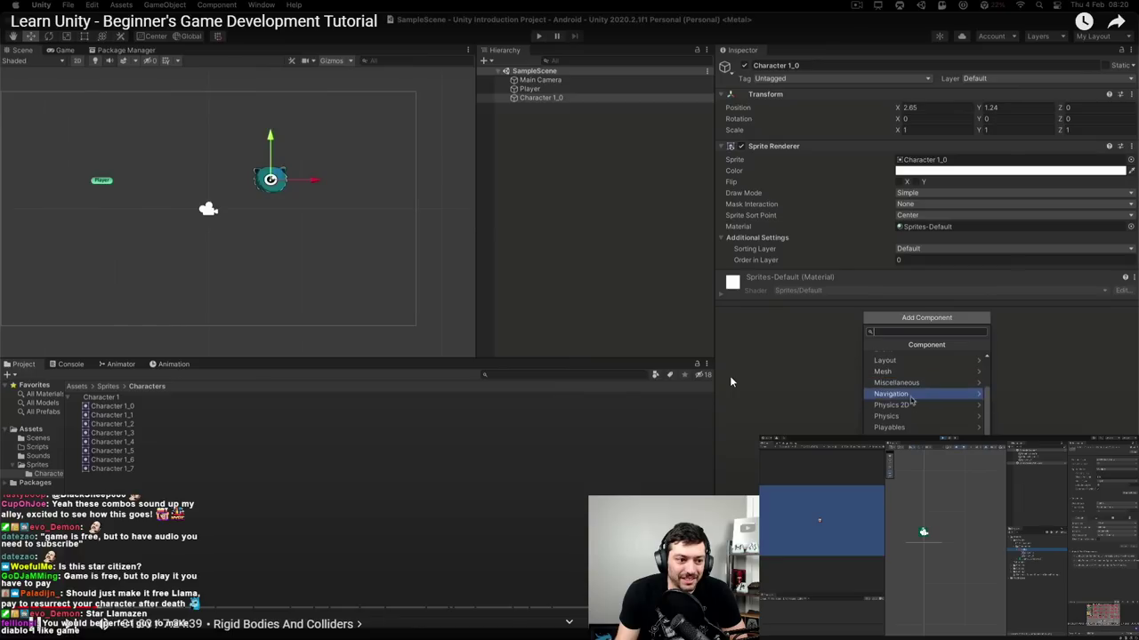
pyautogui.click(893, 408)
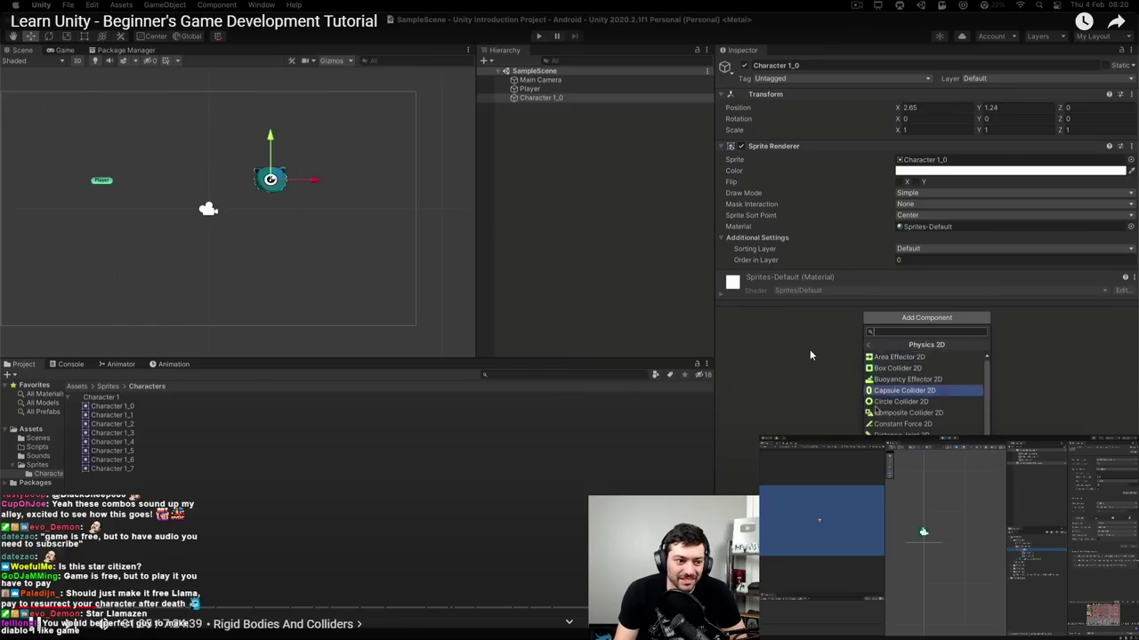
pyautogui.scroll(-3, 893, 408)
pyautogui.scroll(3, 893, 382)
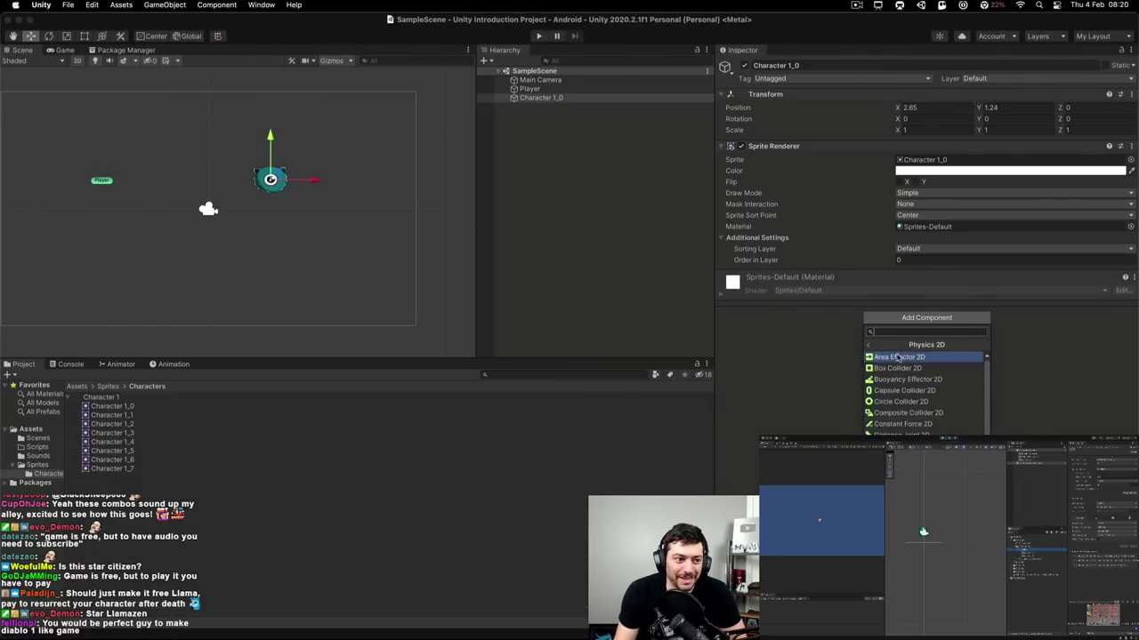
pyautogui.click(872, 346)
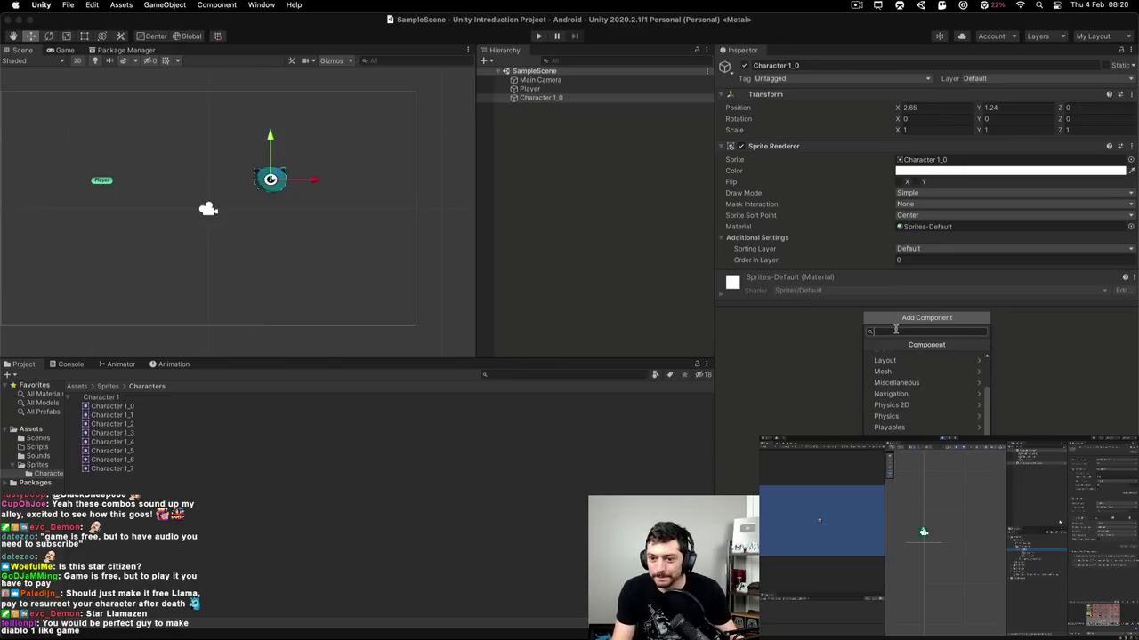
# - Search components for 'rigid' to list Rigidbody and Rigidbody 2D
pyautogui.write('rigid')
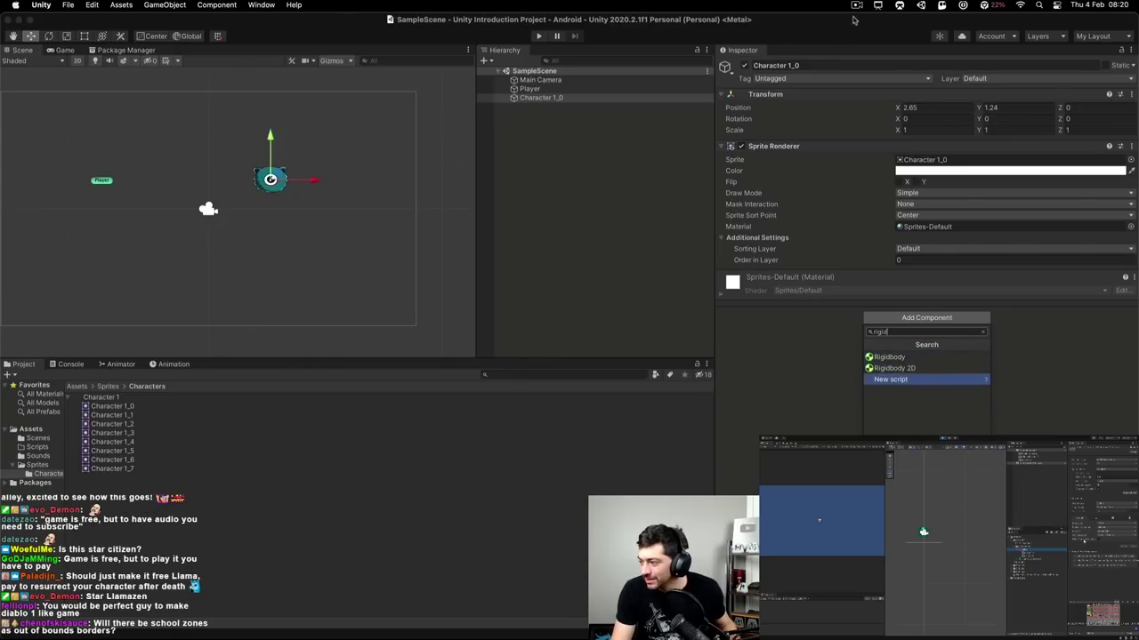
pyautogui.click(878, 6)
pyautogui.press('Return')
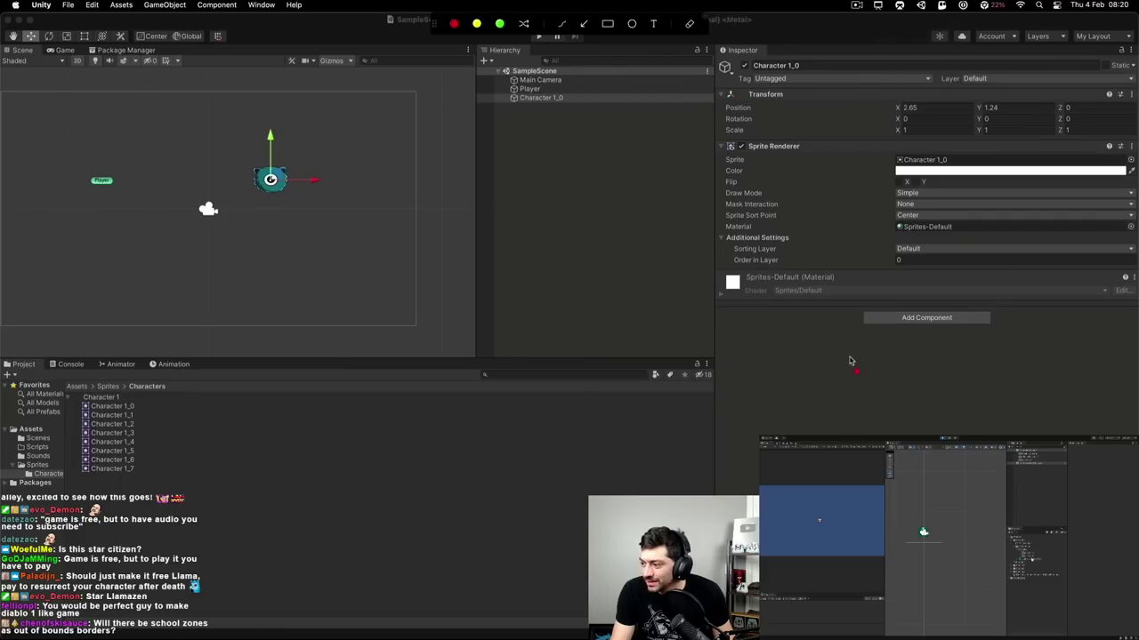
pyautogui.press('Escape')
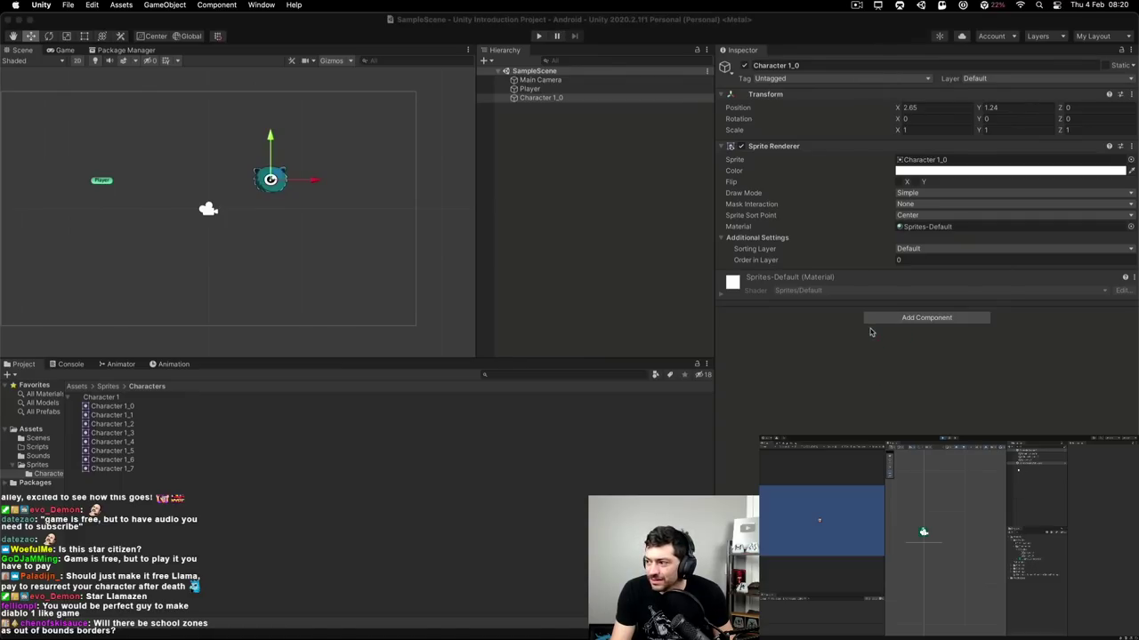
pyautogui.click(879, 6)
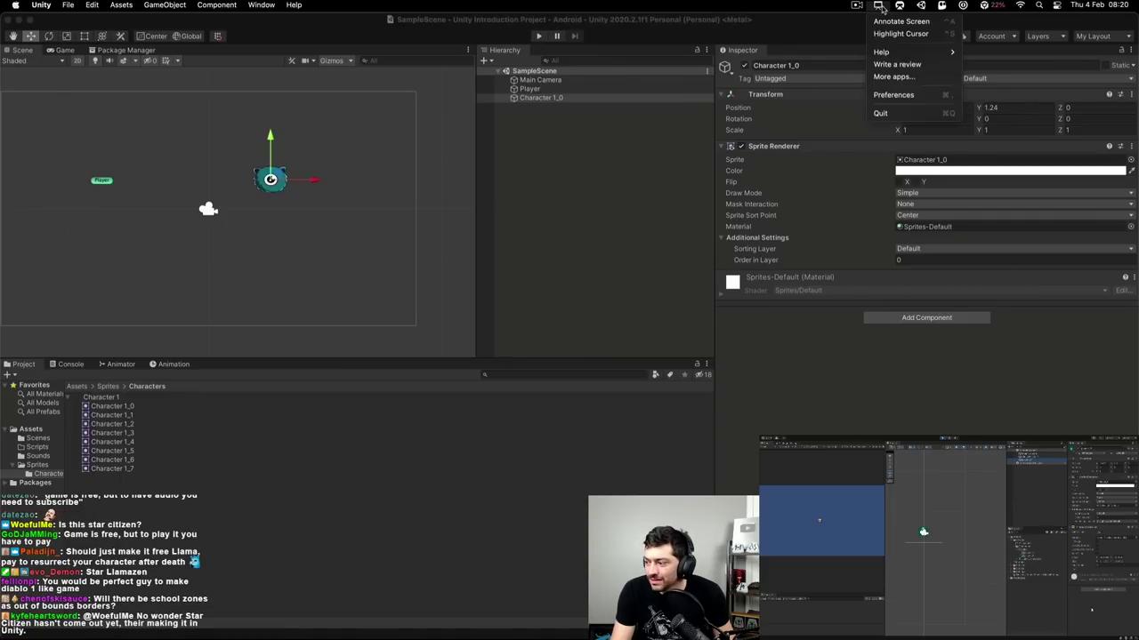
pyautogui.click(903, 320)
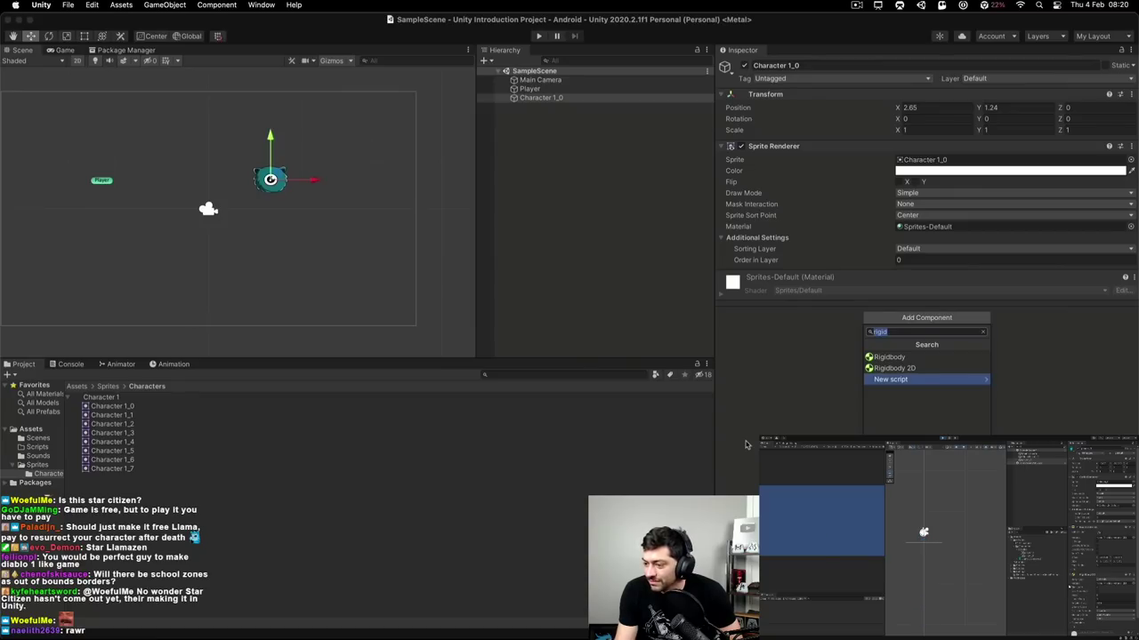
# - Add Rigidbody 2D to Character 1_0, keeping Body Type Dynamic
pyautogui.click(887, 372)
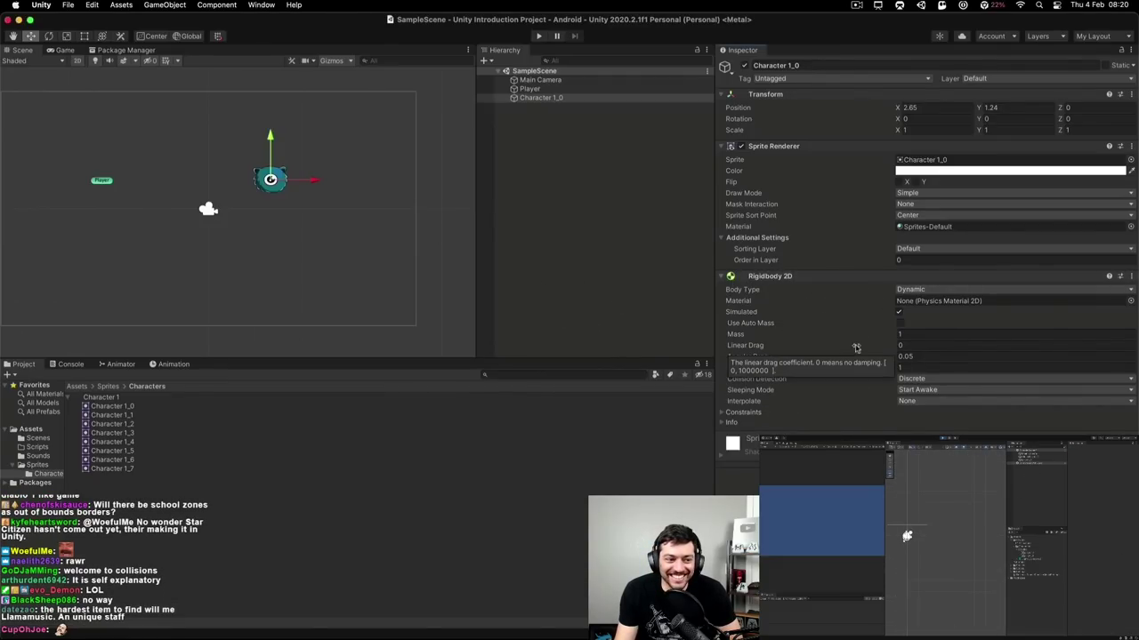
pyautogui.click(911, 290)
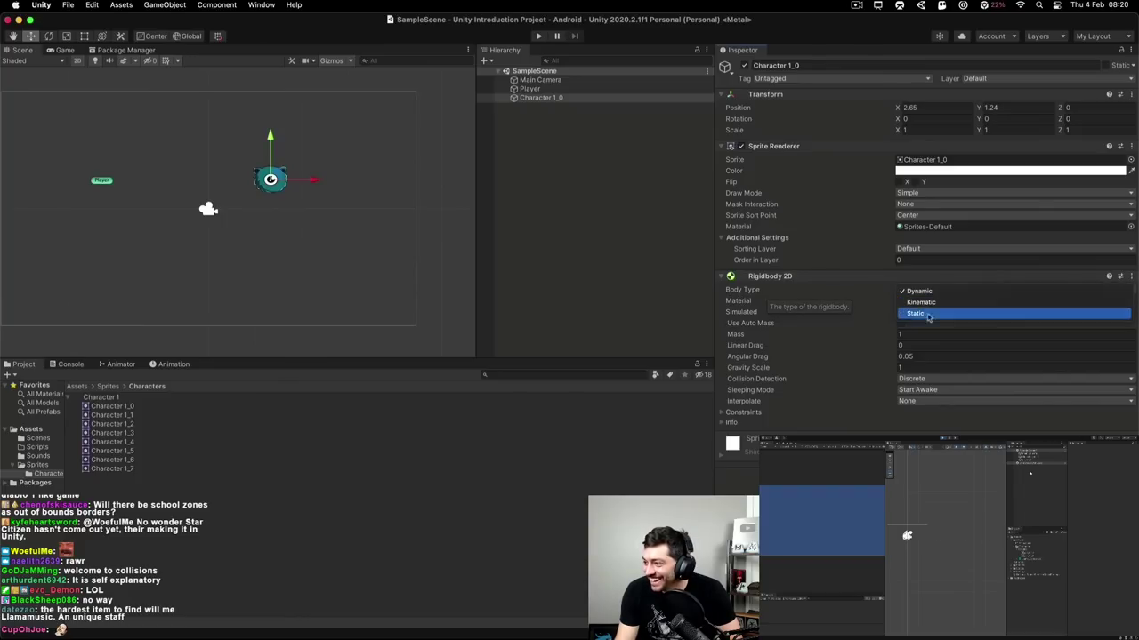
pyautogui.click(666, 318)
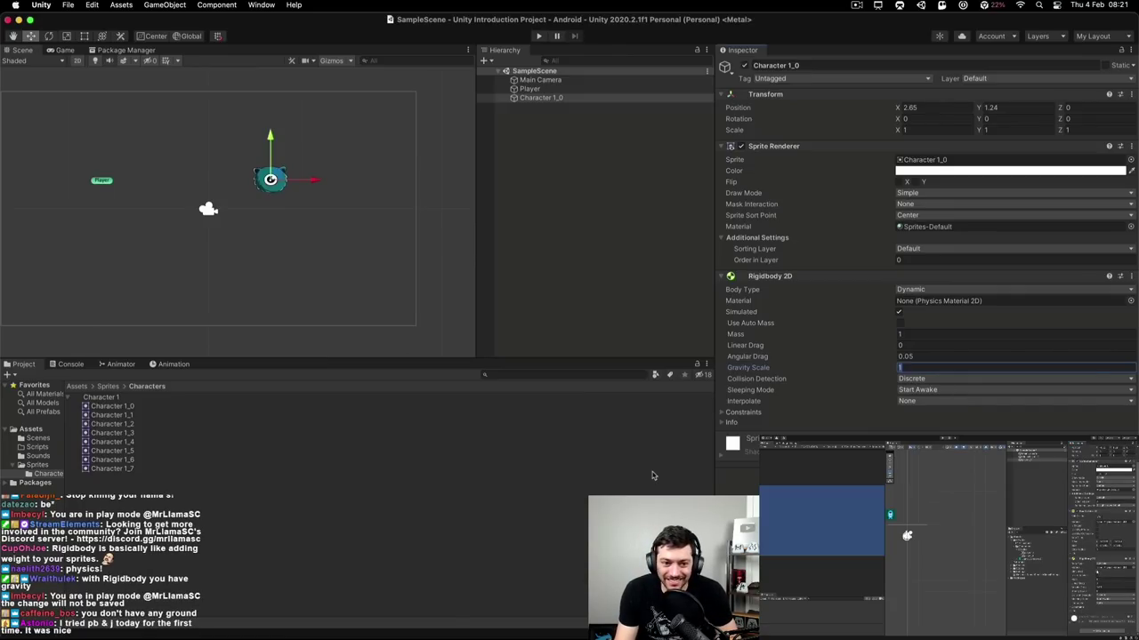
# - Expand the Rigidbody 2D Constraints and review Mass 1, Linear Drag 0, Gravity Scale 1
pyautogui.click(722, 414)
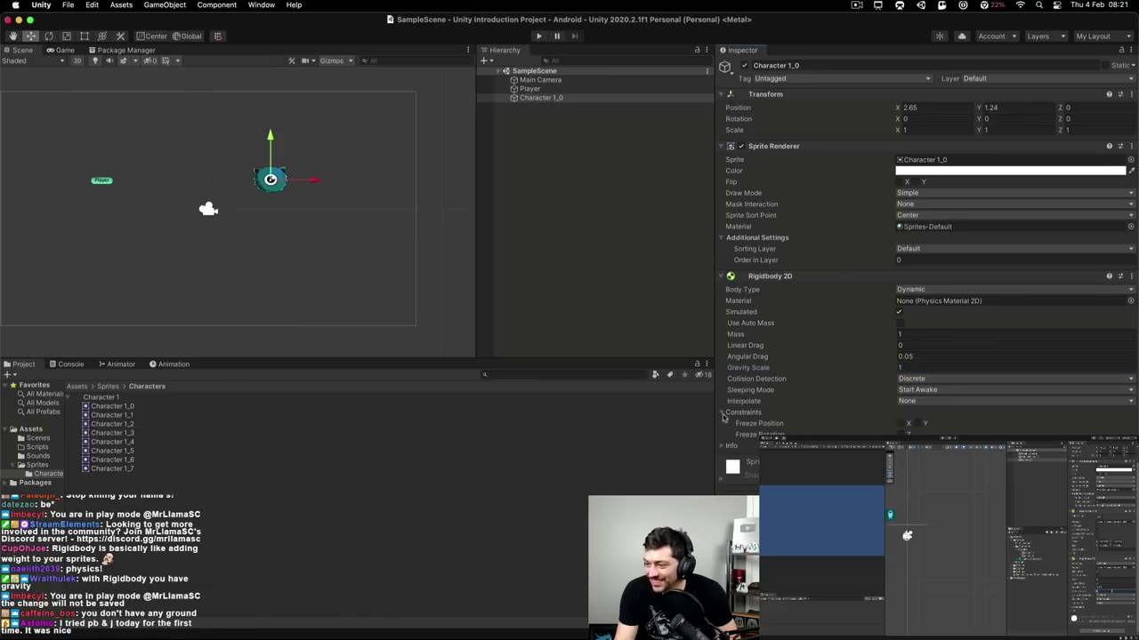
pyautogui.click(460, 254)
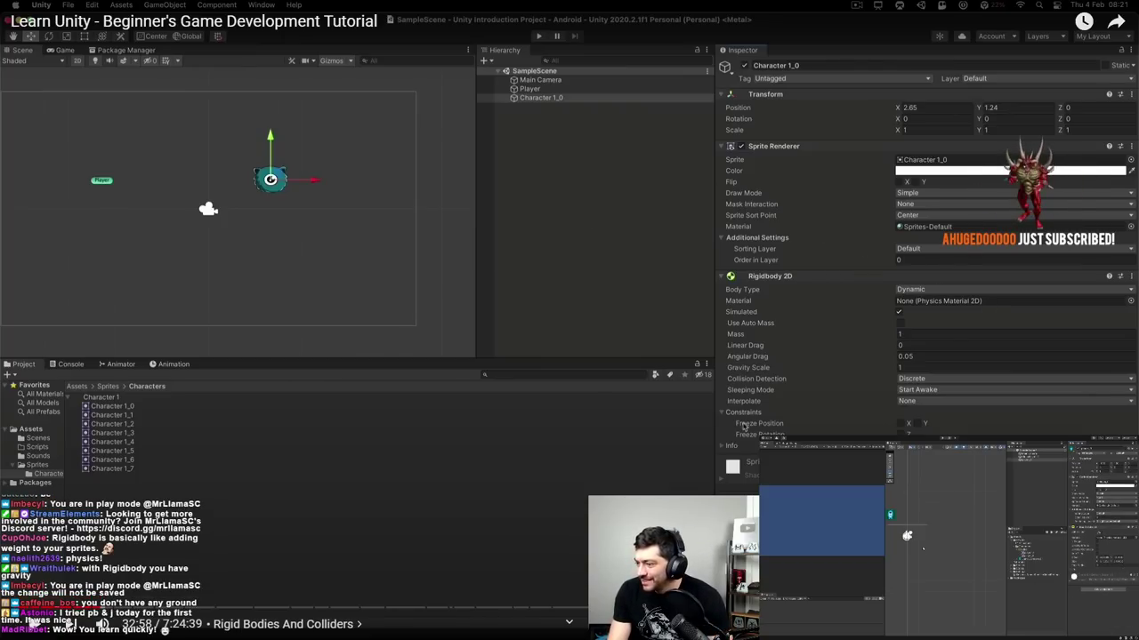
pyautogui.click(463, 262)
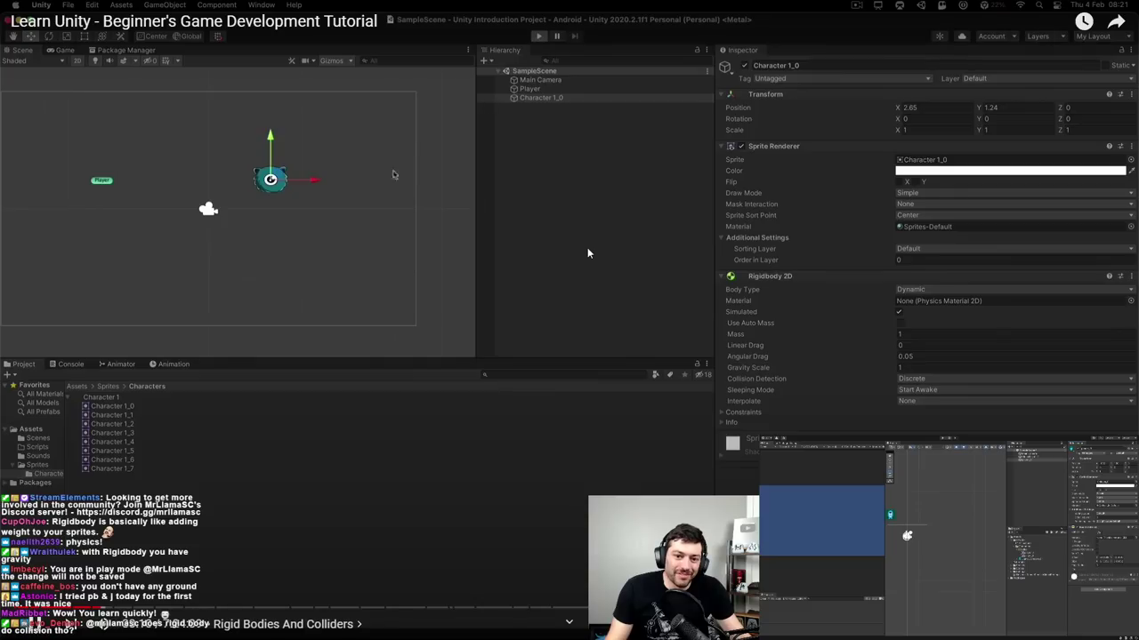
pyautogui.click(587, 250)
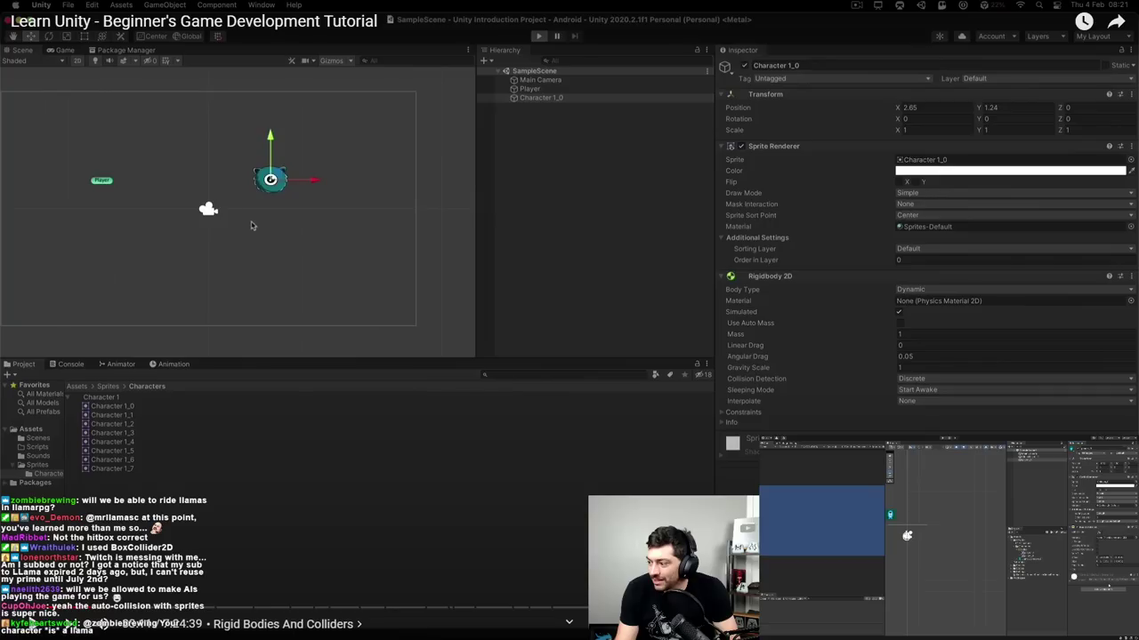
pyautogui.click(526, 211)
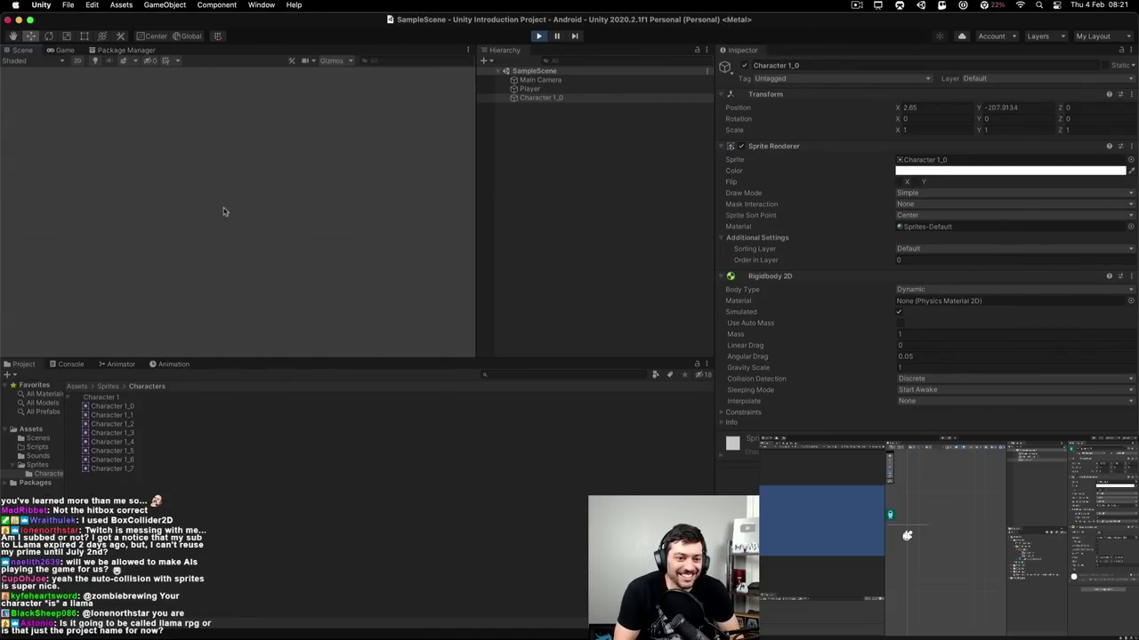
pyautogui.click(538, 36)
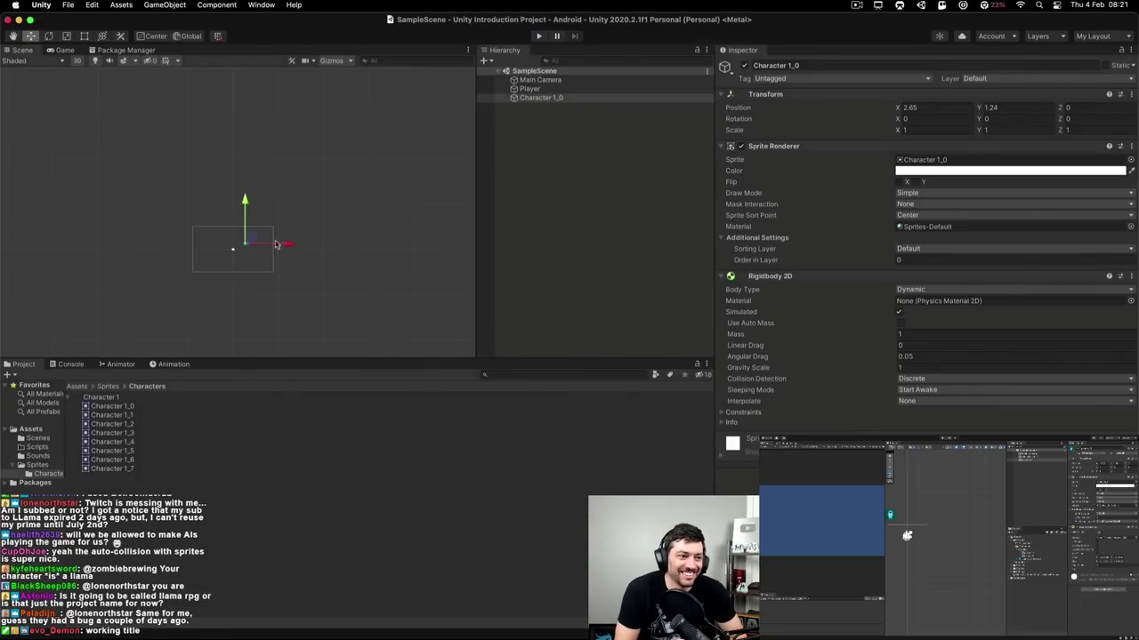
pyautogui.scroll(5, 246, 252)
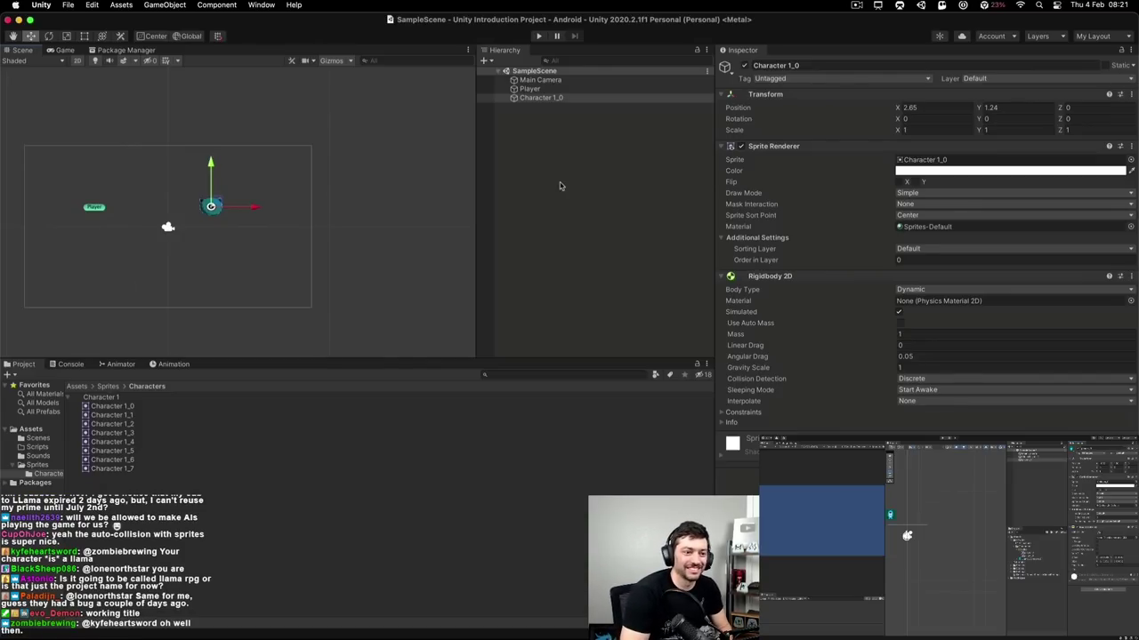
# - Create an empty game object named 'Ground Collider' in the Hierarchy
pyautogui.rightClick(516, 130)
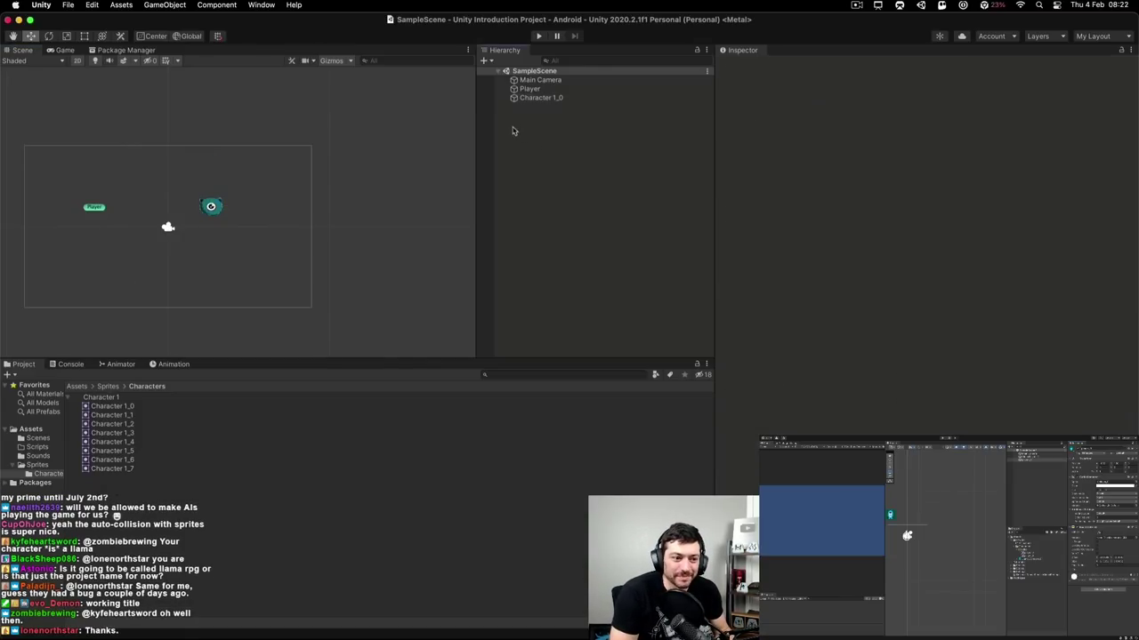
pyautogui.click(541, 268)
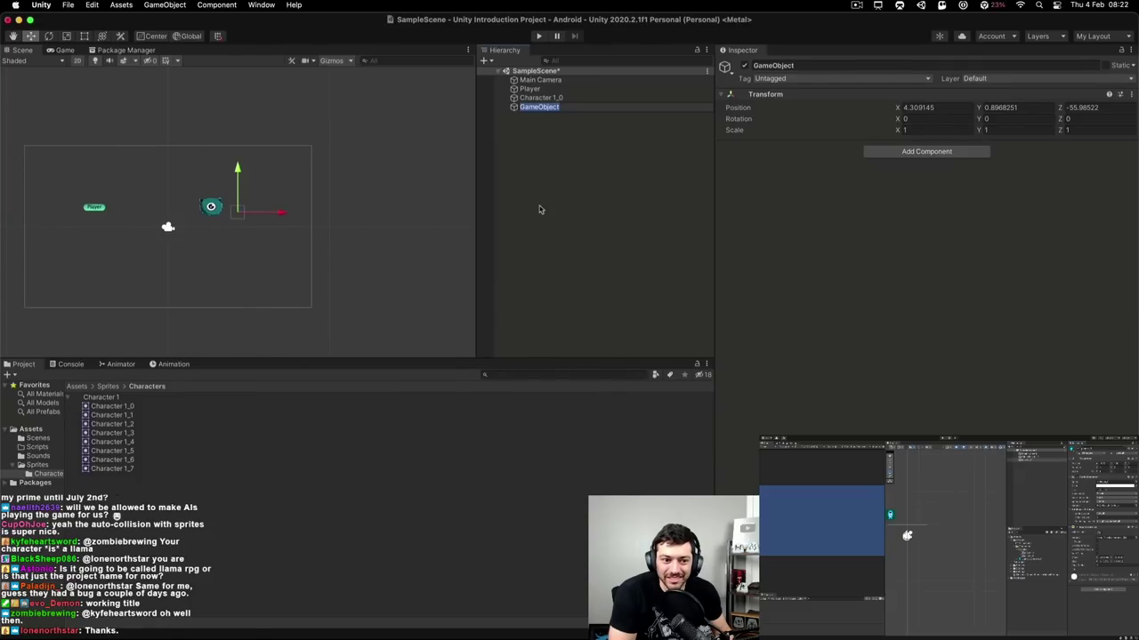
pyautogui.write('Ground Colli')
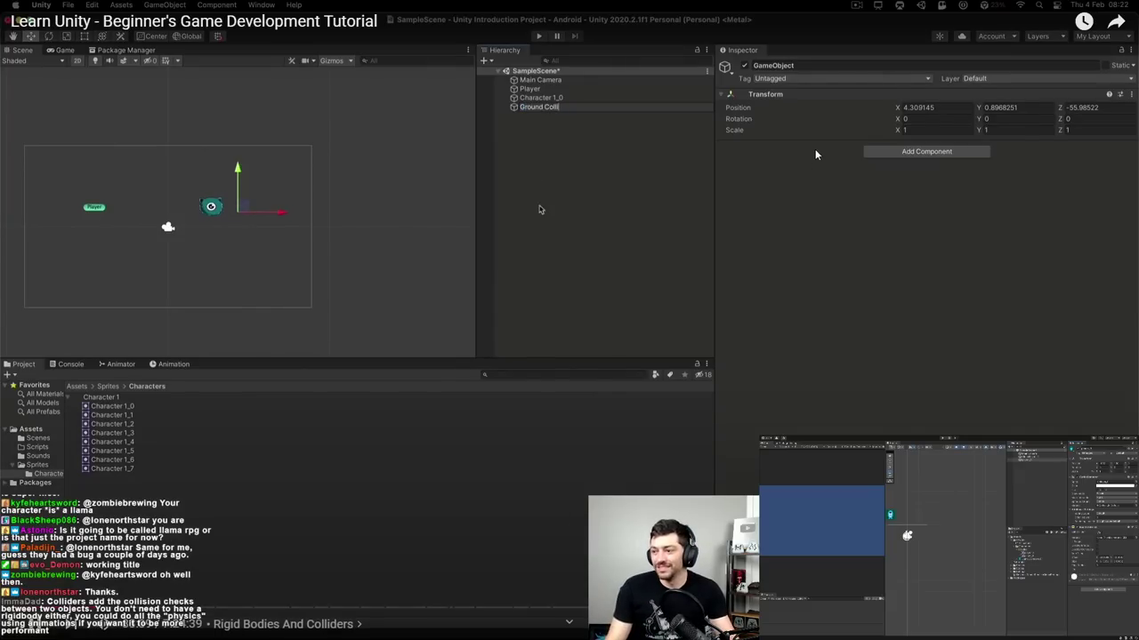
pyautogui.write('der')
pyautogui.press('Return')
# - Drag Ground Collider down below Character 1_0 to X 2.07, Y -2.17
pyautogui.moveTo(238, 169); pyautogui.dragTo(238, 213)
pyautogui.moveTo(282, 256); pyautogui.dragTo(242, 233)
pyautogui.scroll(3, 208, 262)
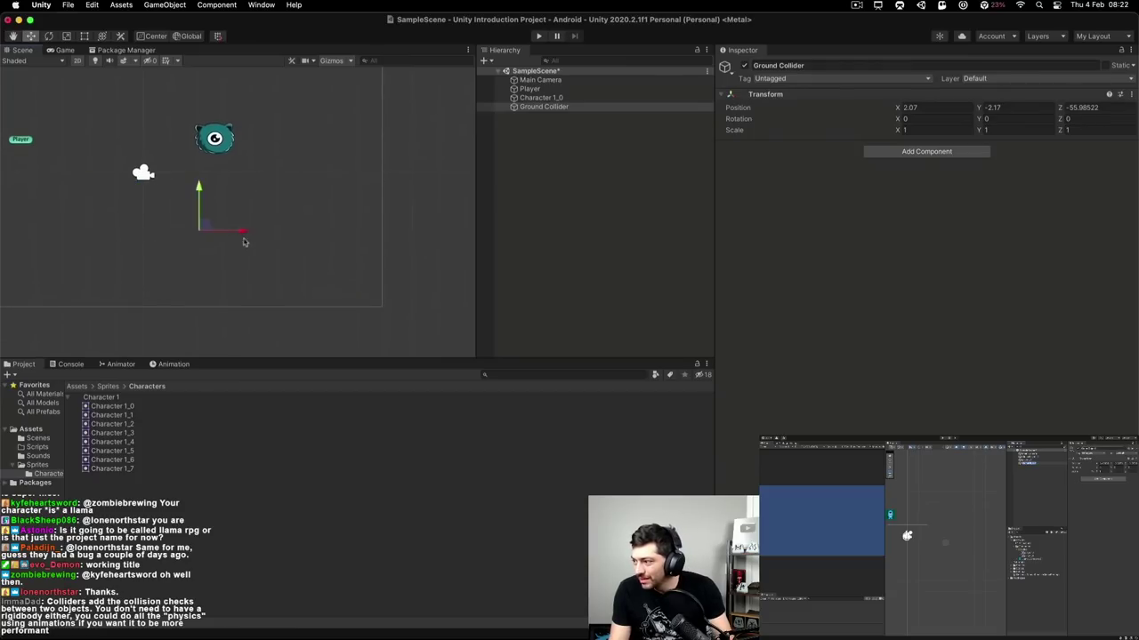
pyautogui.click(536, 105)
# - Add a Box Collider 2D to Ground Collider via a 'collider' search
pyautogui.click(898, 153)
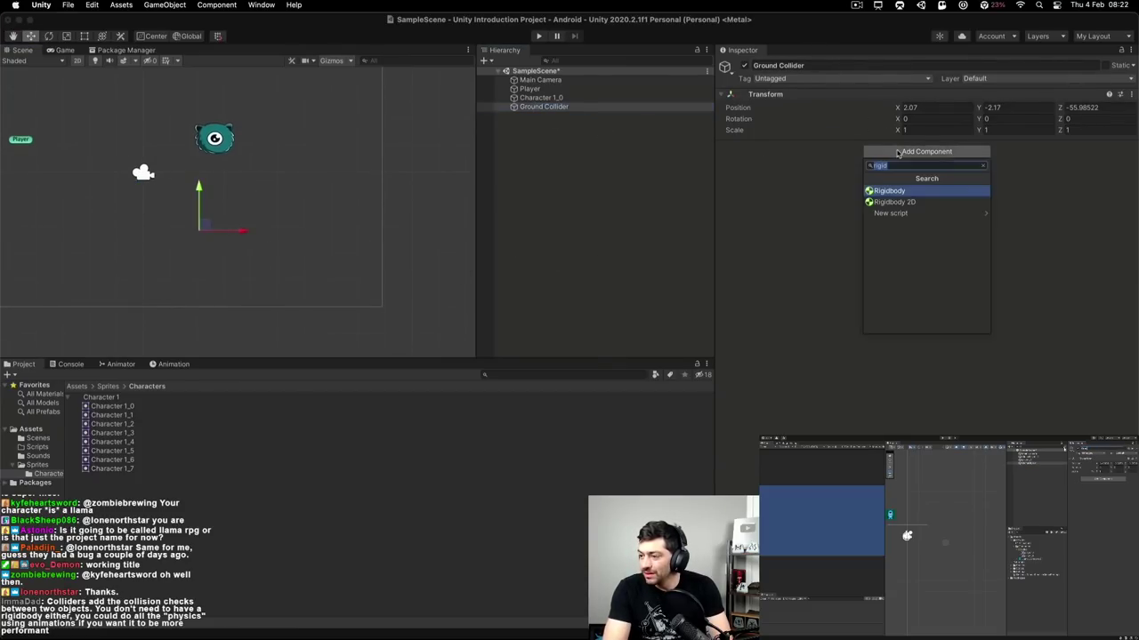
pyautogui.write('collider')
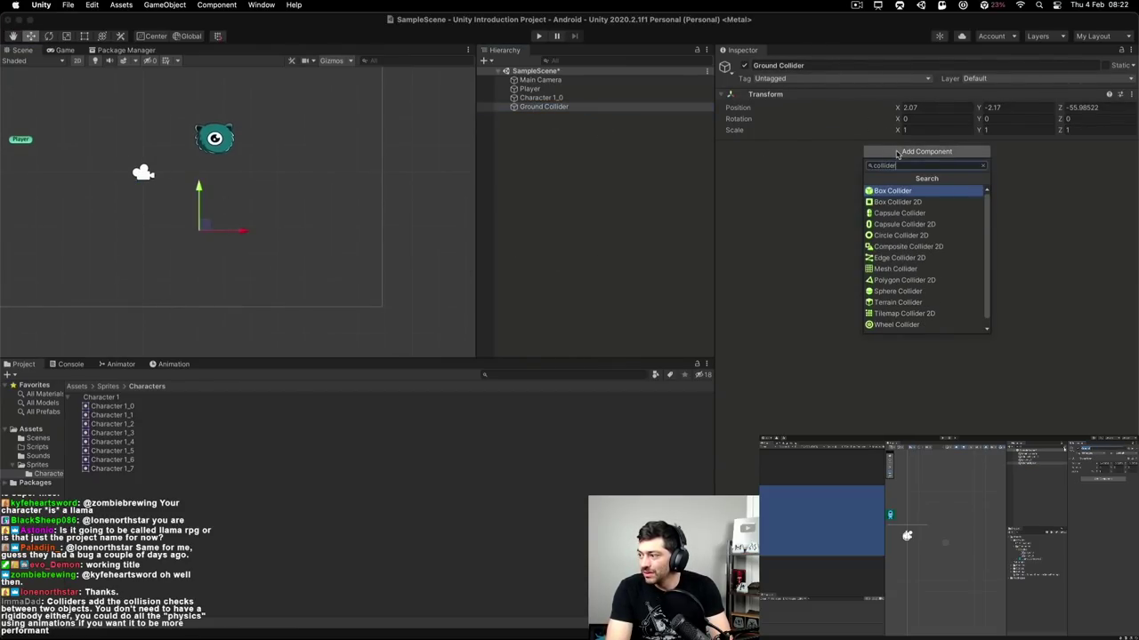
pyautogui.click(895, 202)
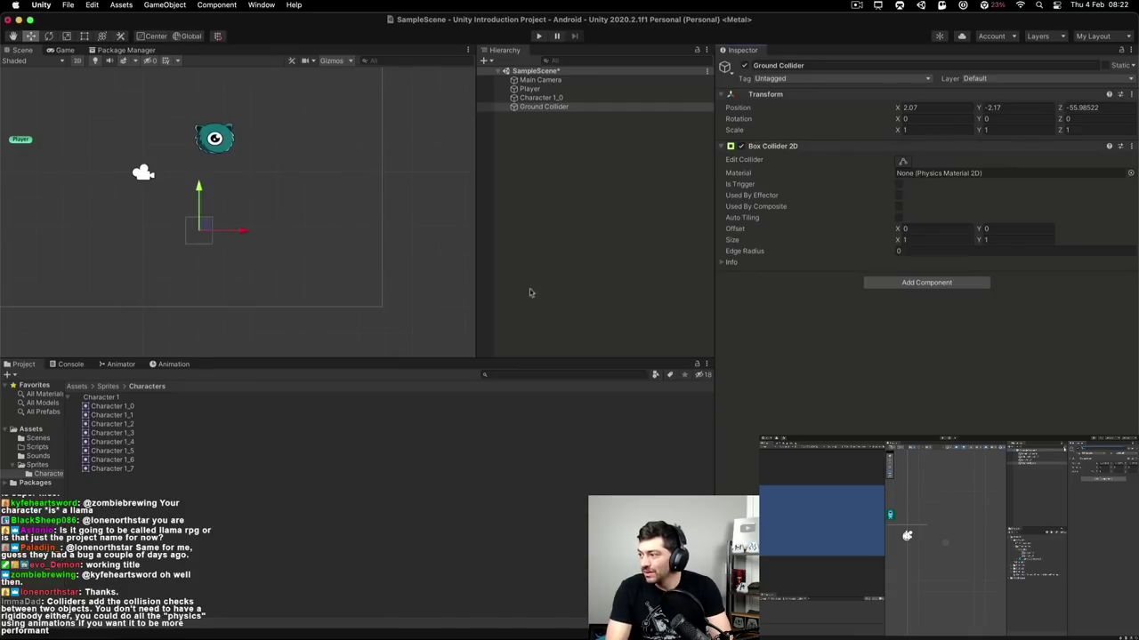
pyautogui.scroll(5, 230, 240)
pyautogui.click(187, 279)
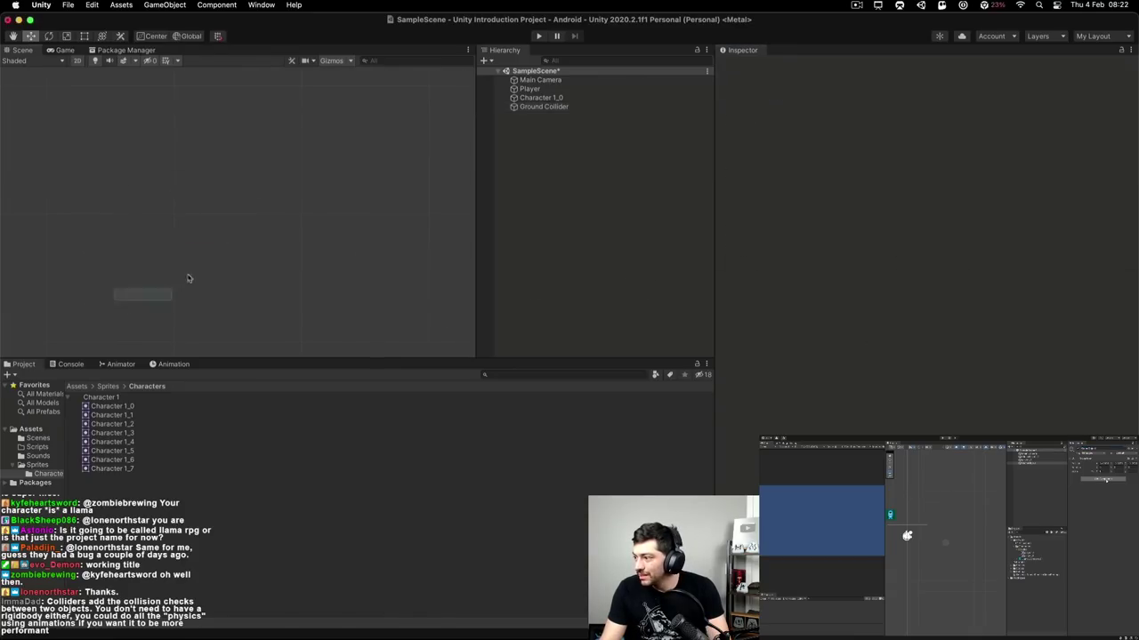
pyautogui.click(539, 107)
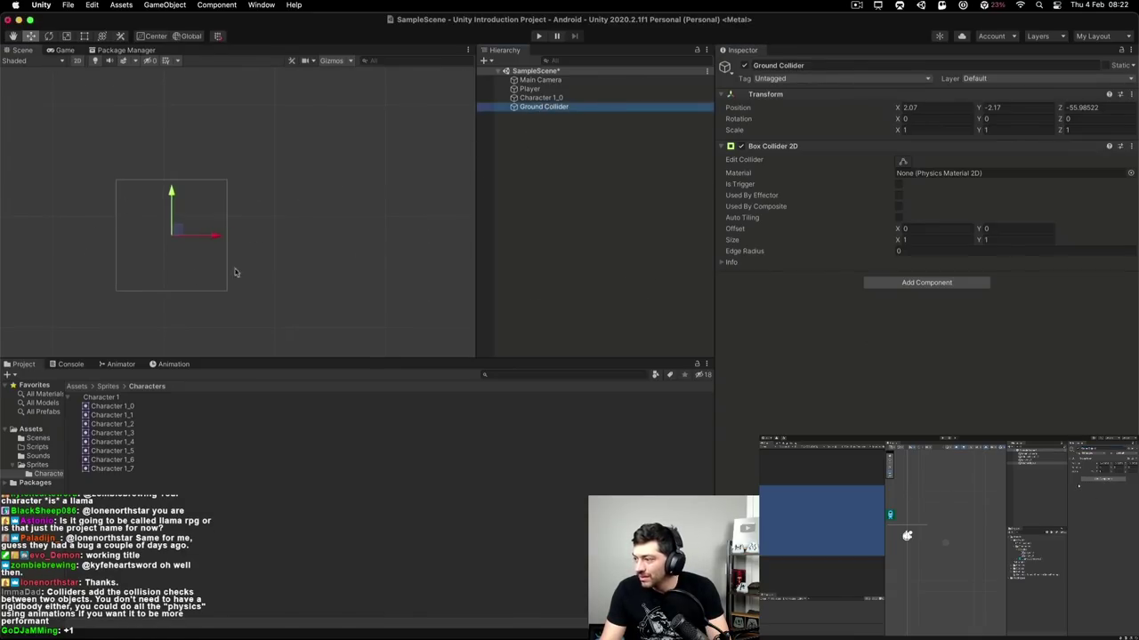
# - Widen the Box Collider 2D to size 10.72 by 1
pyautogui.scroll(-4, 236, 273)
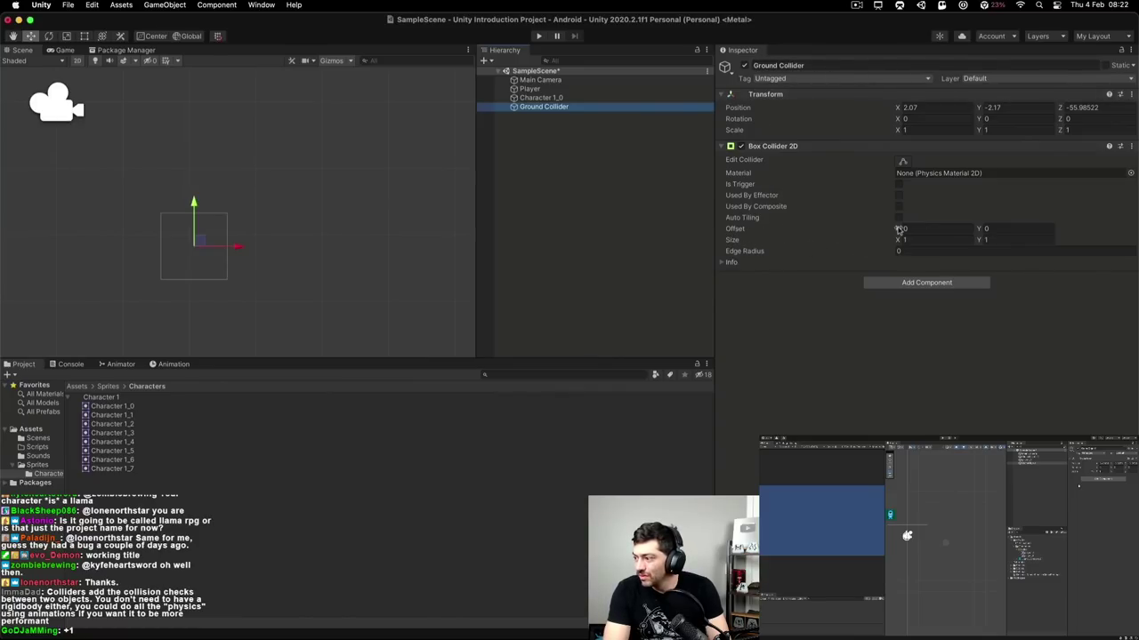
pyautogui.moveTo(898, 228)
pyautogui.mouseDown()
pyautogui.moveTo(885, 230)
pyautogui.moveTo(923, 220)
pyautogui.moveTo(901, 223)
pyautogui.mouseUp()
pyautogui.press('super+z')
pyautogui.click(556, 107)
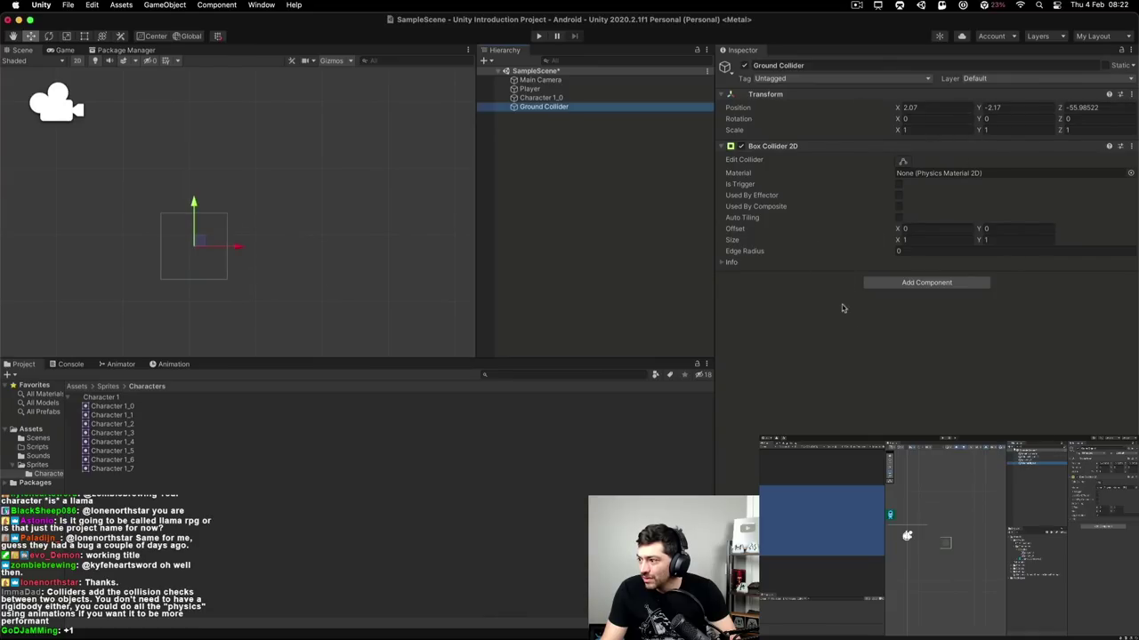
pyautogui.moveTo(897, 240); pyautogui.dragTo(990, 240)
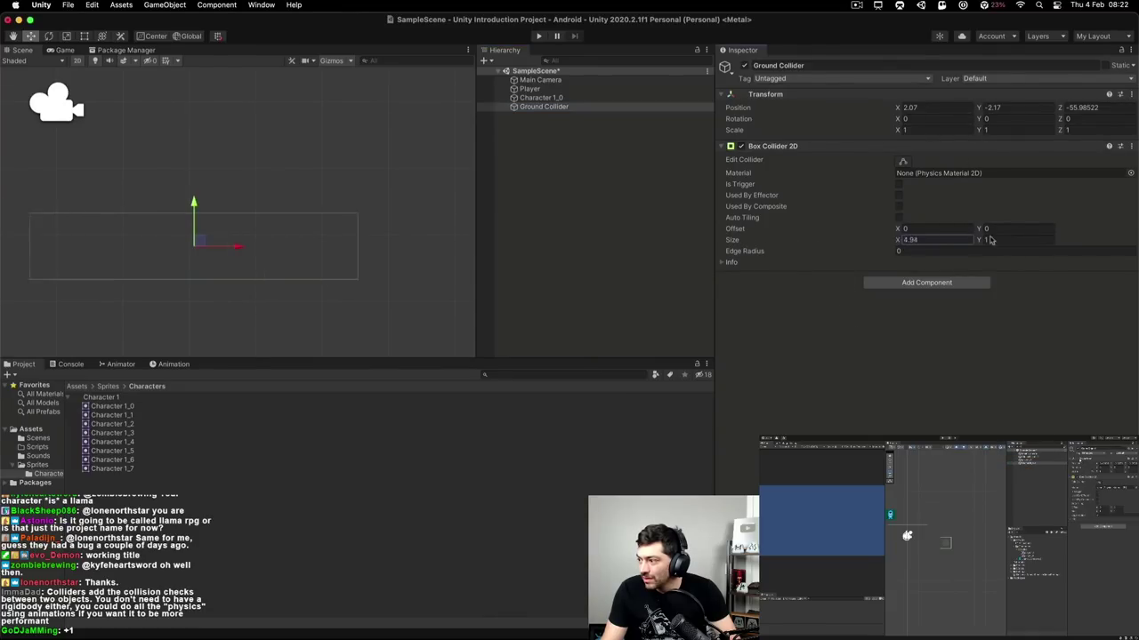
pyautogui.scroll(-3, 183, 167)
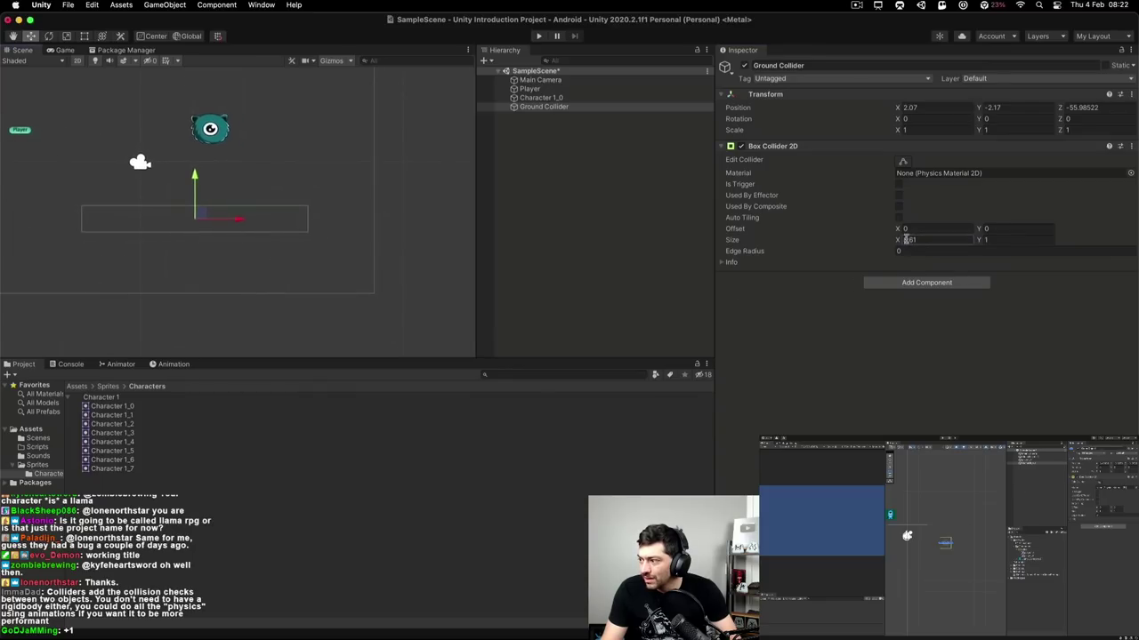
# - Move Ground Collider beneath the character to X 2.32, Y -3.14
pyautogui.click(199, 178)
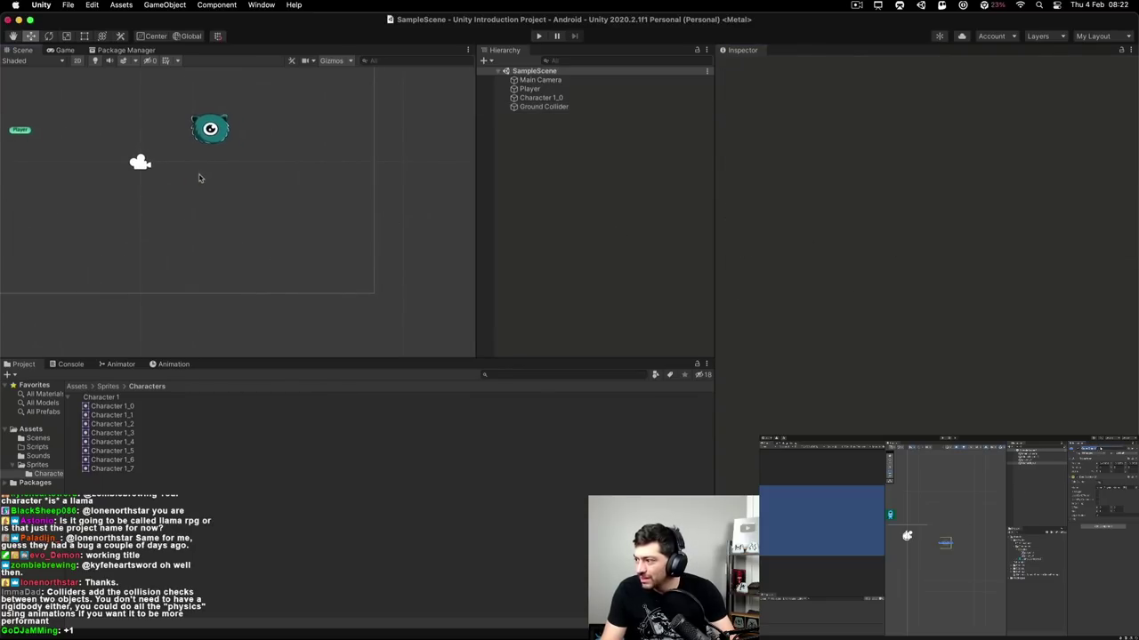
pyautogui.click(549, 106)
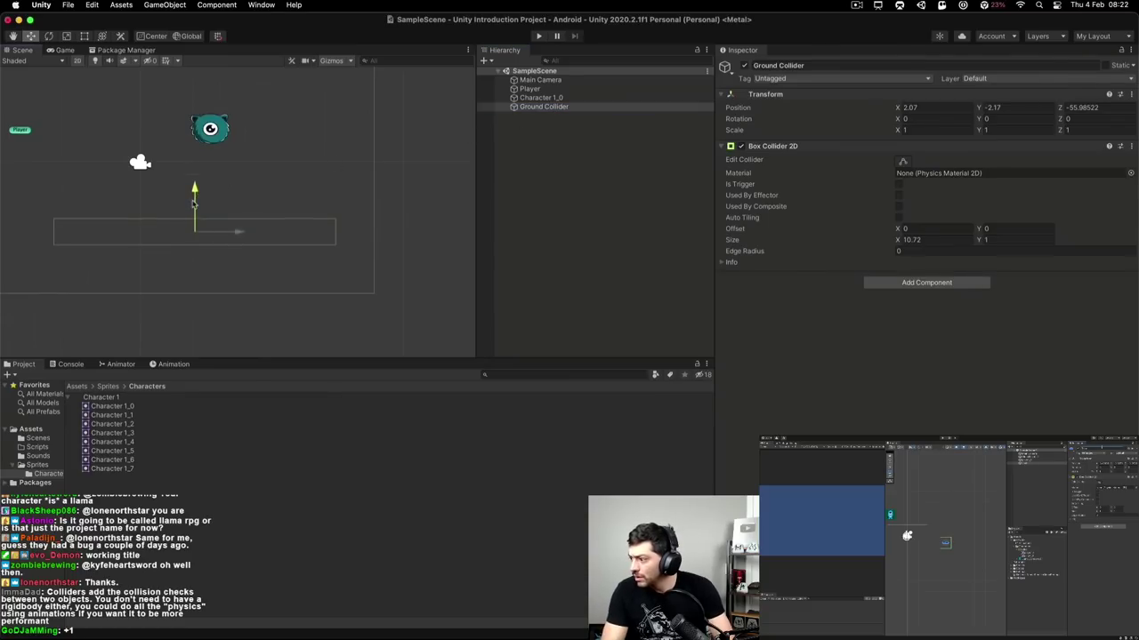
pyautogui.moveTo(194, 202); pyautogui.dragTo(194, 216)
pyautogui.moveTo(241, 245); pyautogui.dragTo(249, 245)
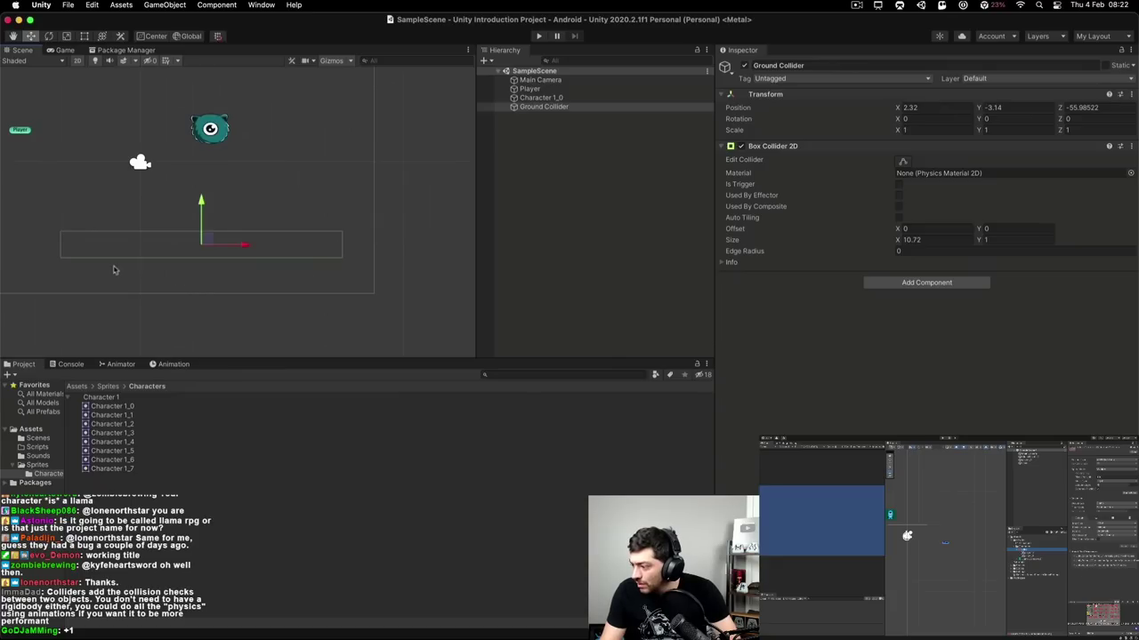
# - Play the game in the Game view to watch Character 1_0 land on Ground Collider
pyautogui.click(64, 49)
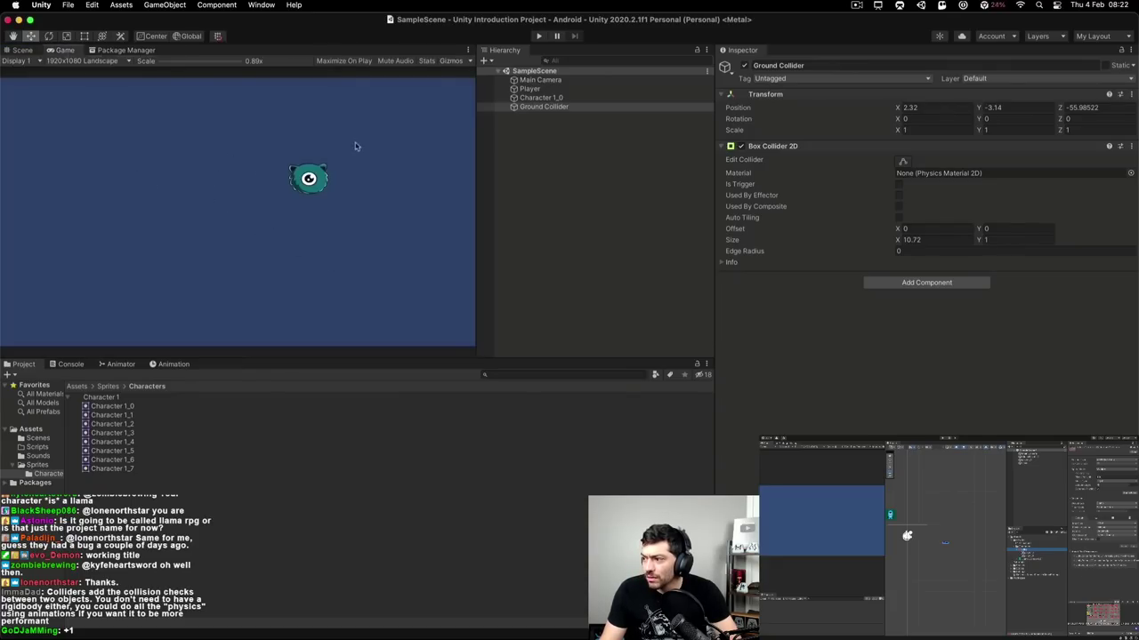
pyautogui.click(539, 36)
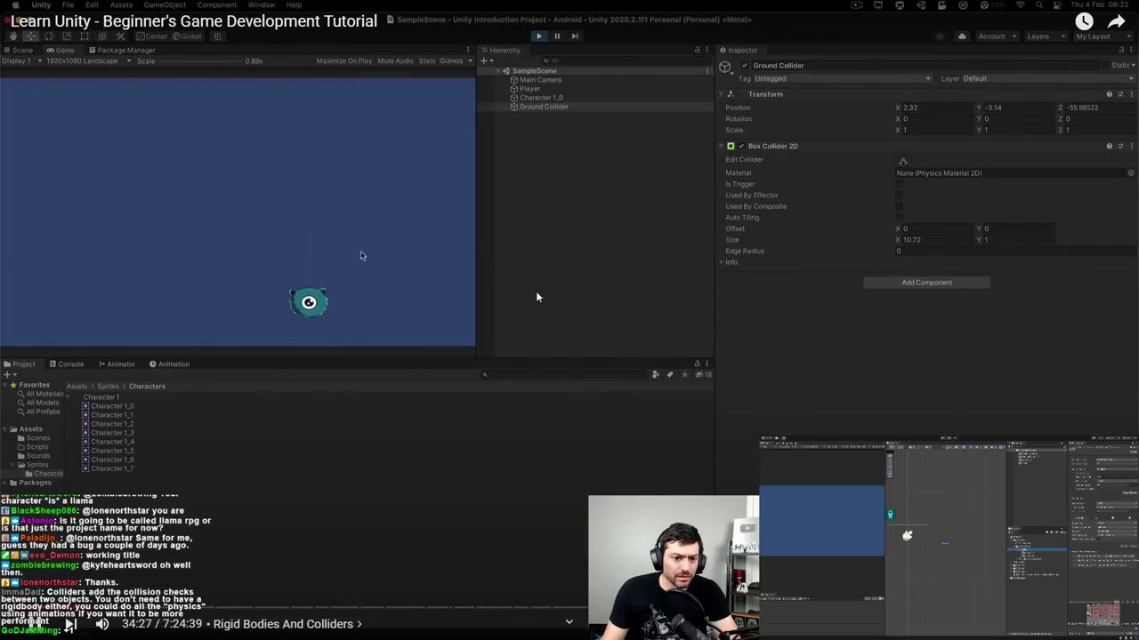
pyautogui.click(23, 50)
pyautogui.scroll(-3, 293, 330)
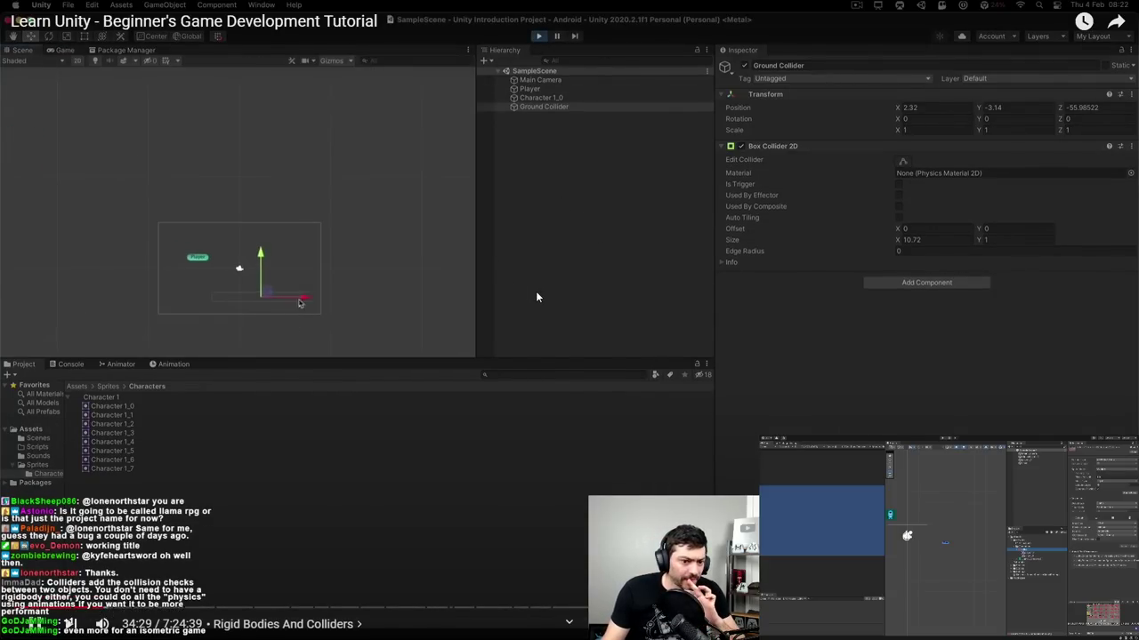
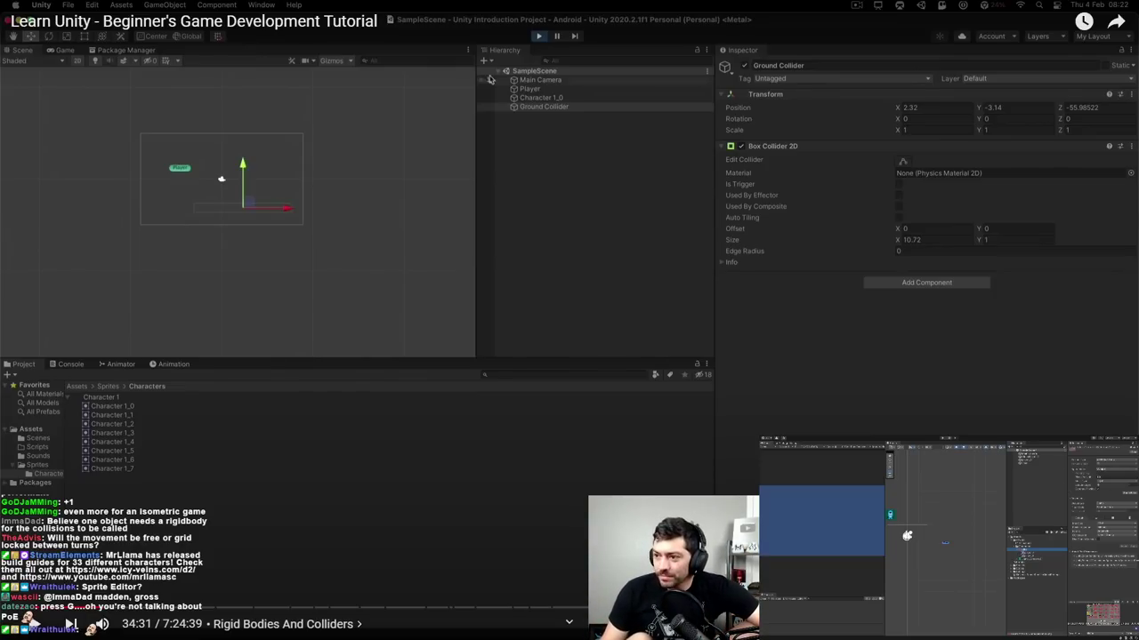
# - Switch to the LlamaRPG editor and view the atlas asset's import activity
pyautogui.hotkey('alt', 'Tab')
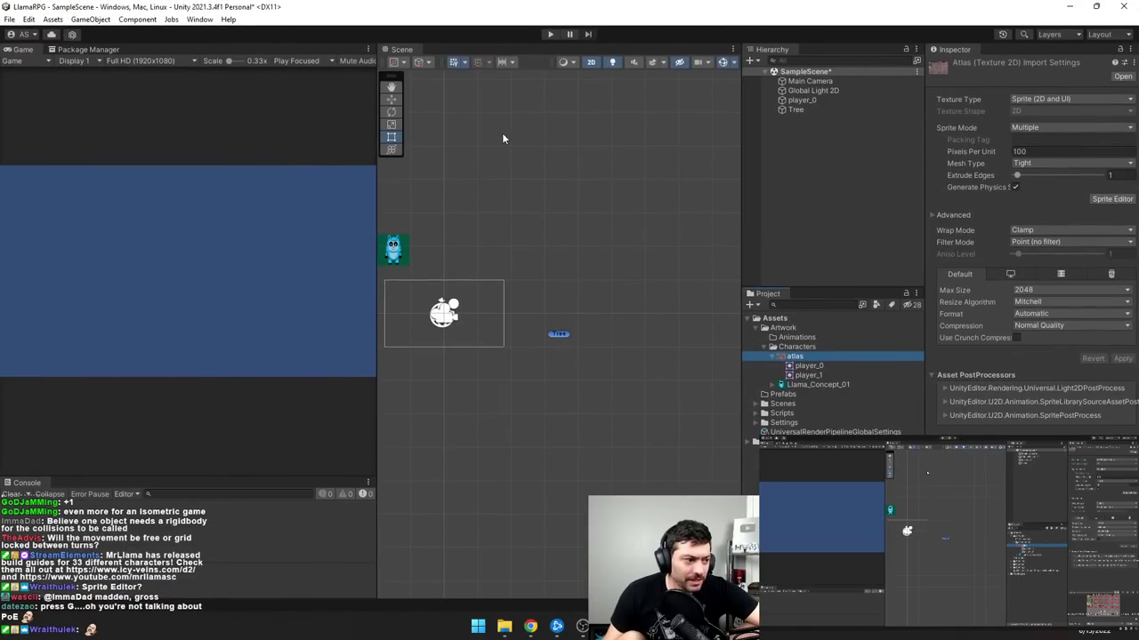
pyautogui.rightClick(795, 357)
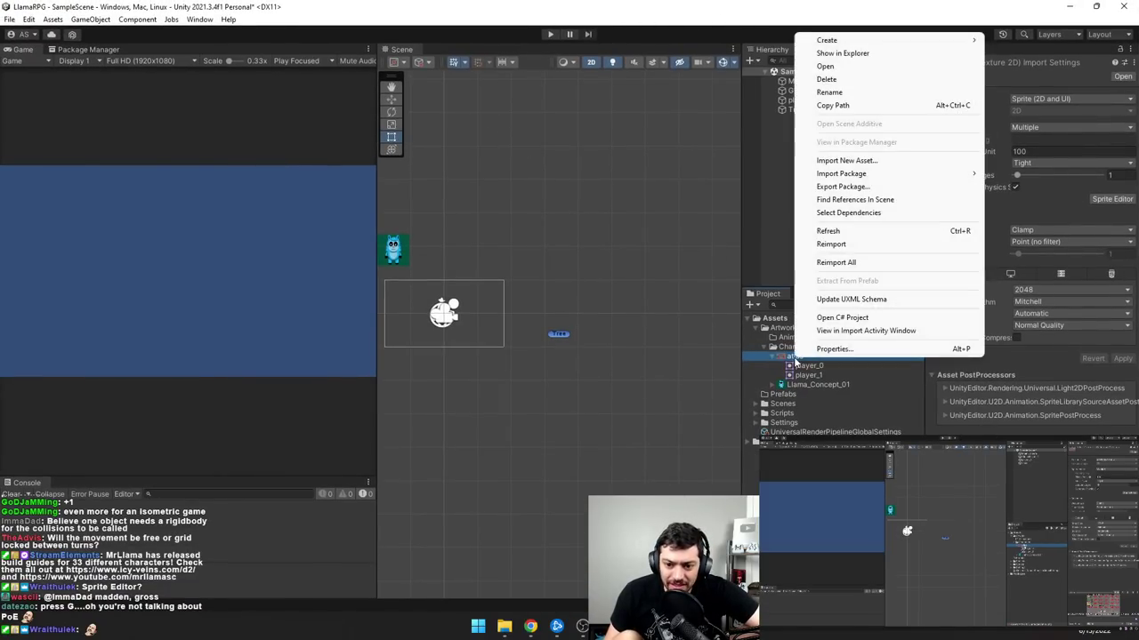
pyautogui.click(868, 330)
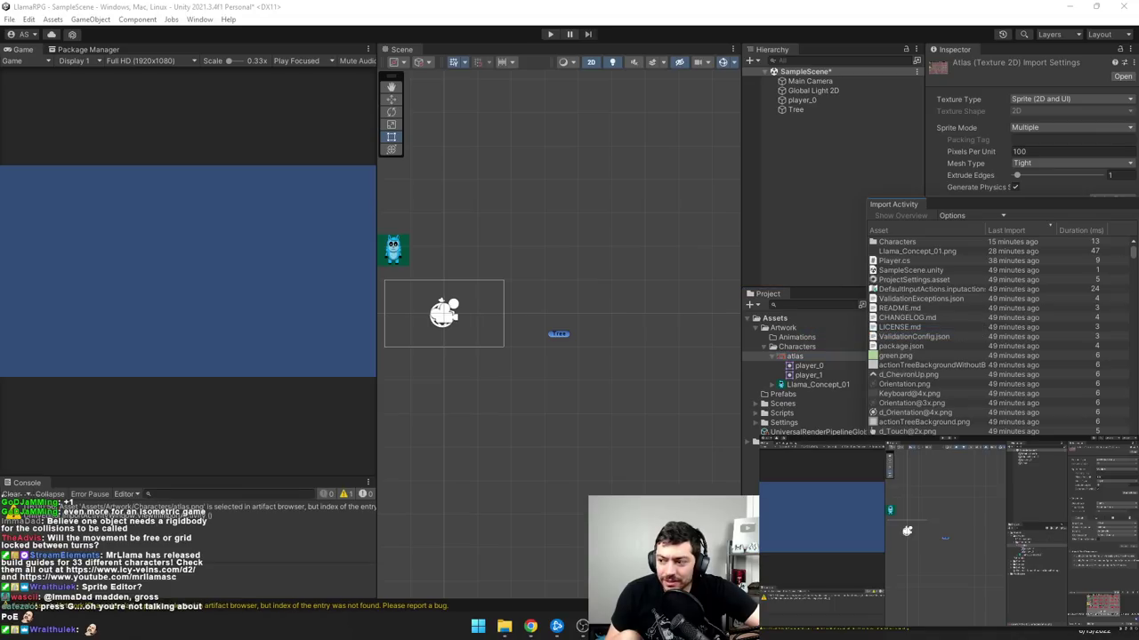
pyautogui.click(800, 357)
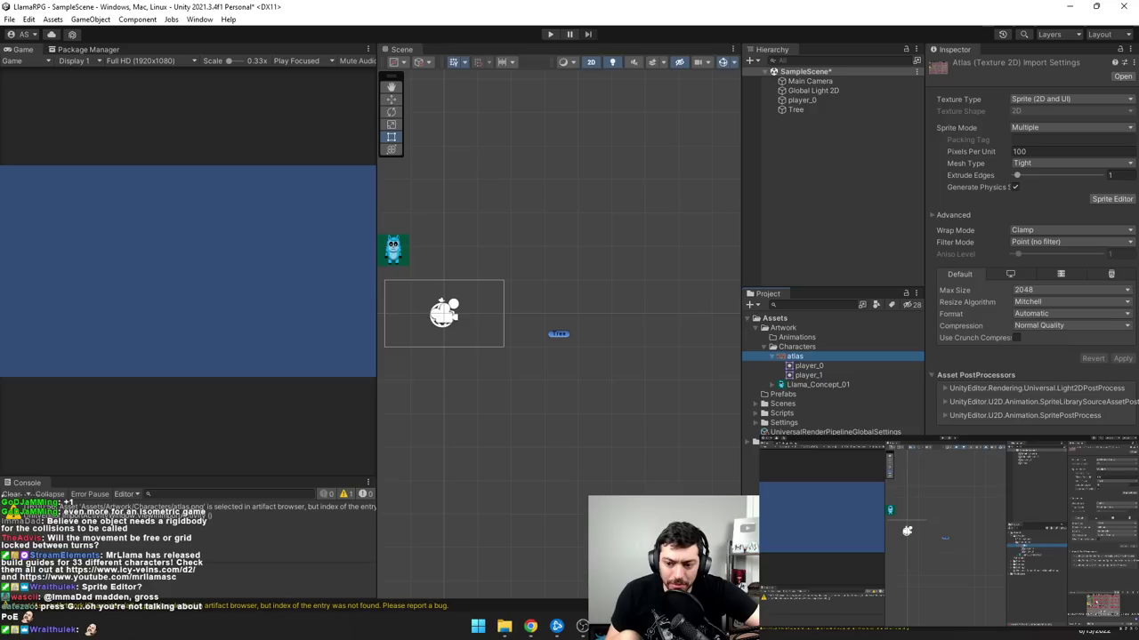
# - Open the atlas texture in the Sprite Editor for slicing
pyautogui.rightClick(799, 362)
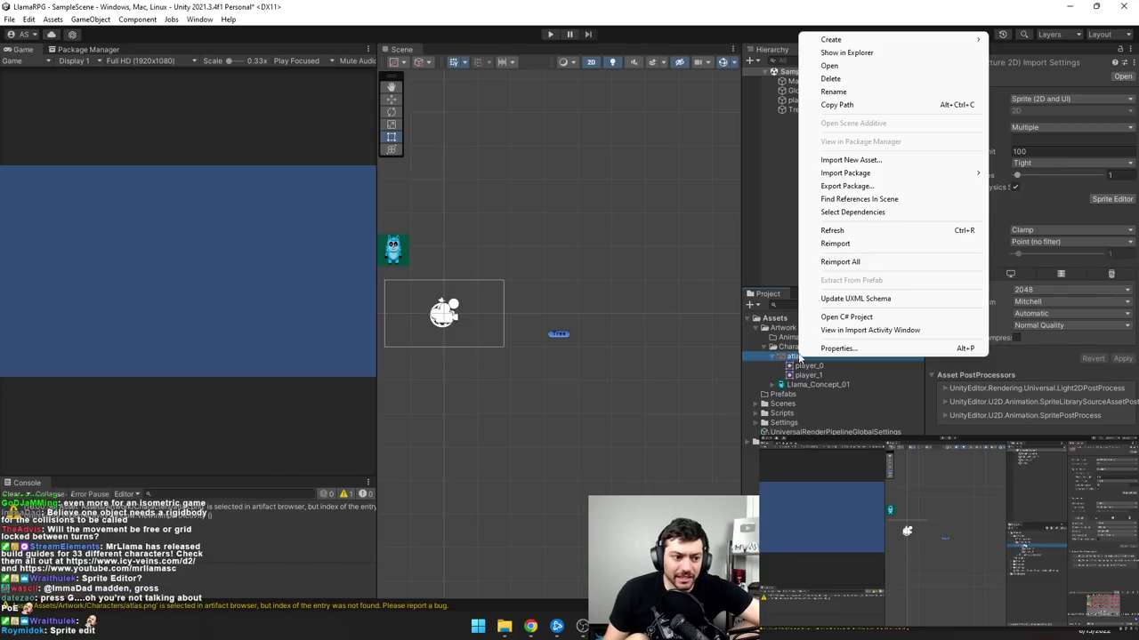
pyautogui.click(784, 357)
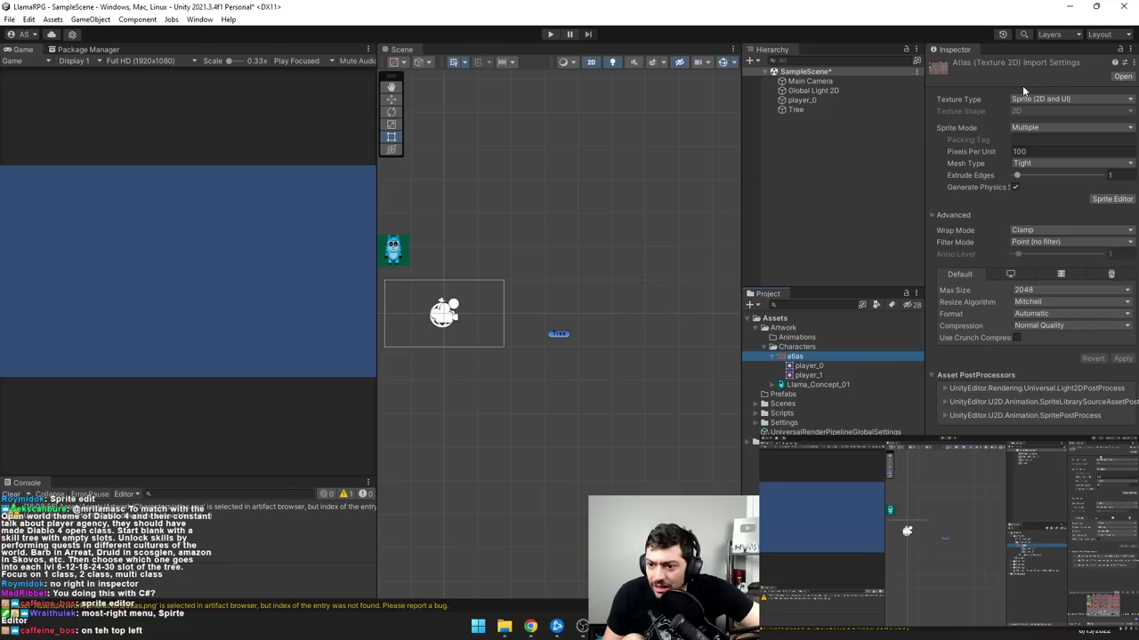
pyautogui.click(1111, 199)
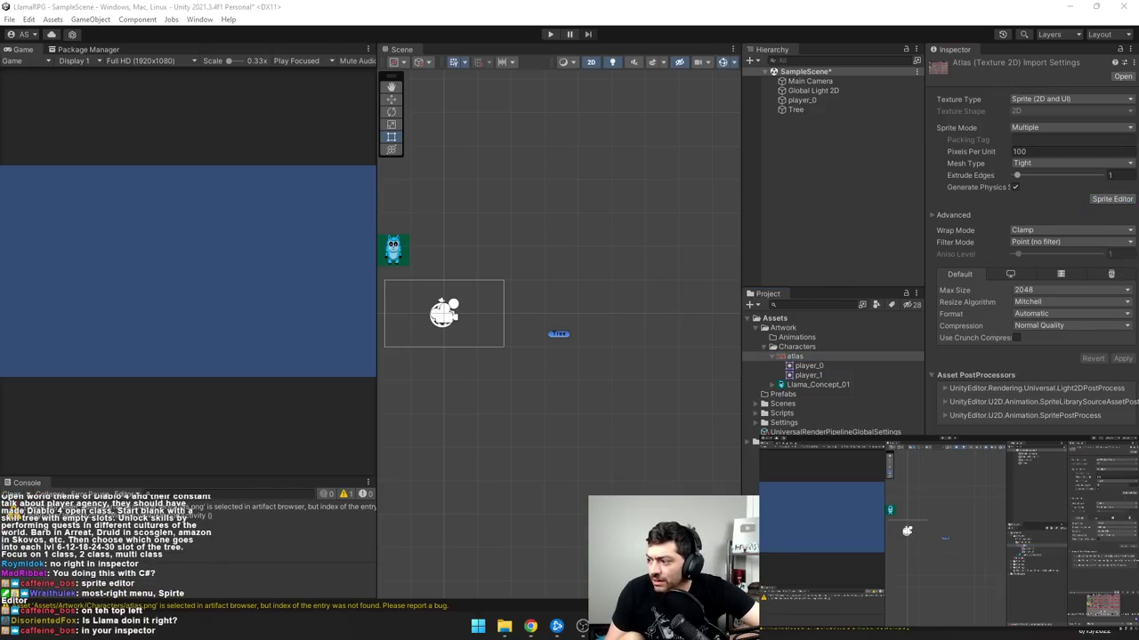
# - Reposition the Sprite Editor window and bring the atlas's trees into view
pyautogui.moveTo(640, 157); pyautogui.dragTo(444, 62)
pyautogui.scroll(5, 471, 218)
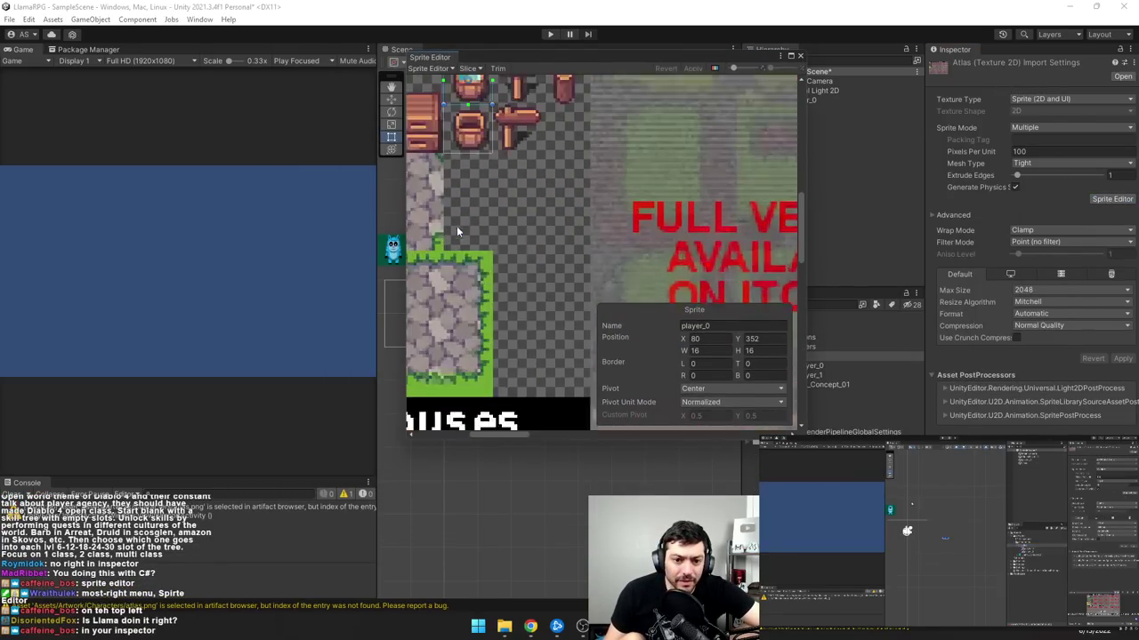
pyautogui.moveTo(483, 210); pyautogui.dragTo(566, 325)
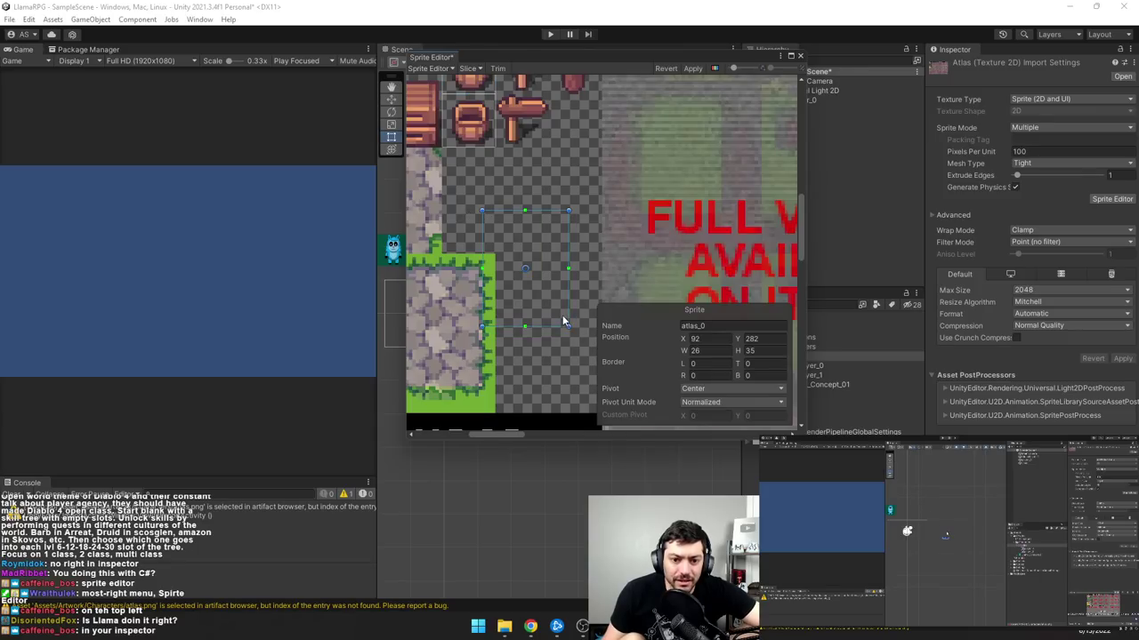
pyautogui.hotkey('ctrl', 'z')
pyautogui.hotkey('ctrl', 'z')
pyautogui.hotkey('ctrl', 'z')
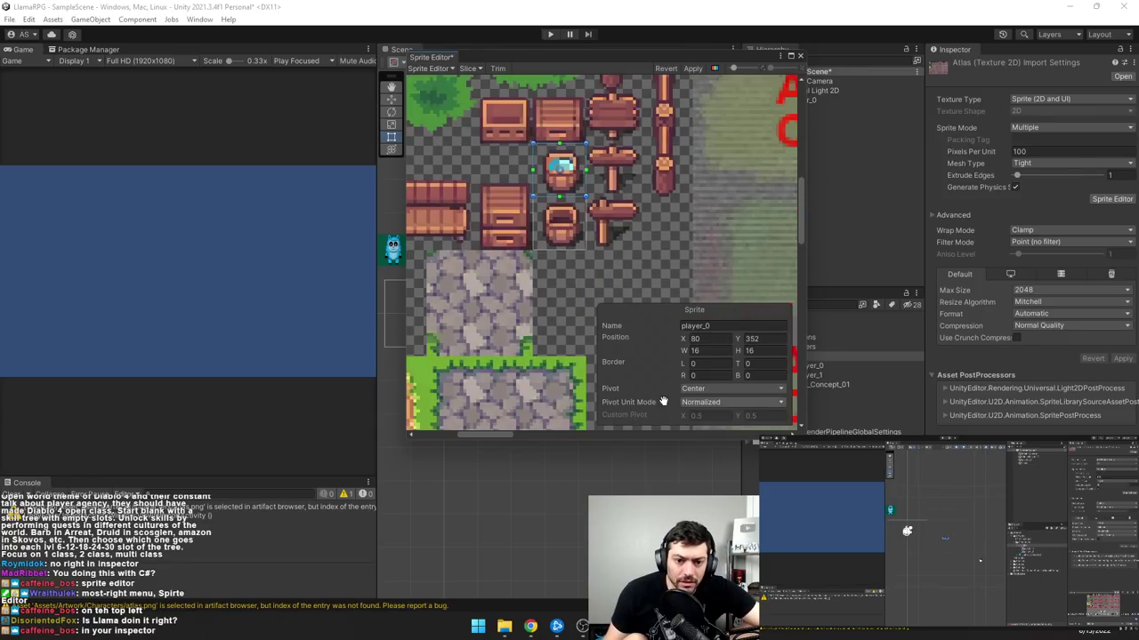
pyautogui.moveTo(459, 206); pyautogui.dragTo(590, 227, button='middle')
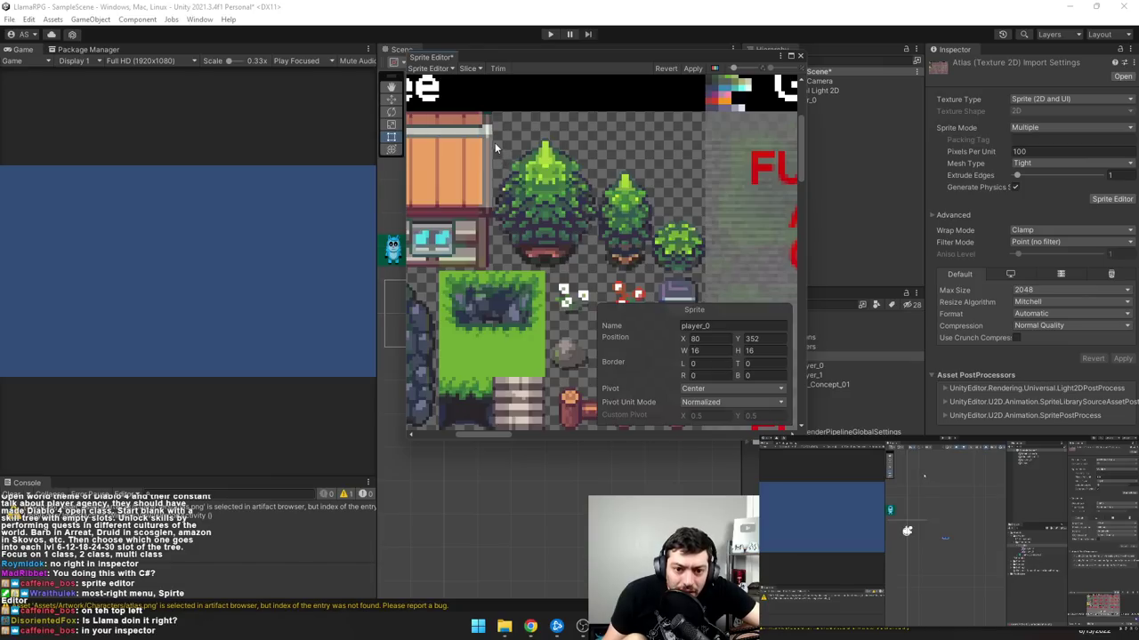
pyautogui.scroll(1, 497, 143)
pyautogui.scroll(4, 516, 169)
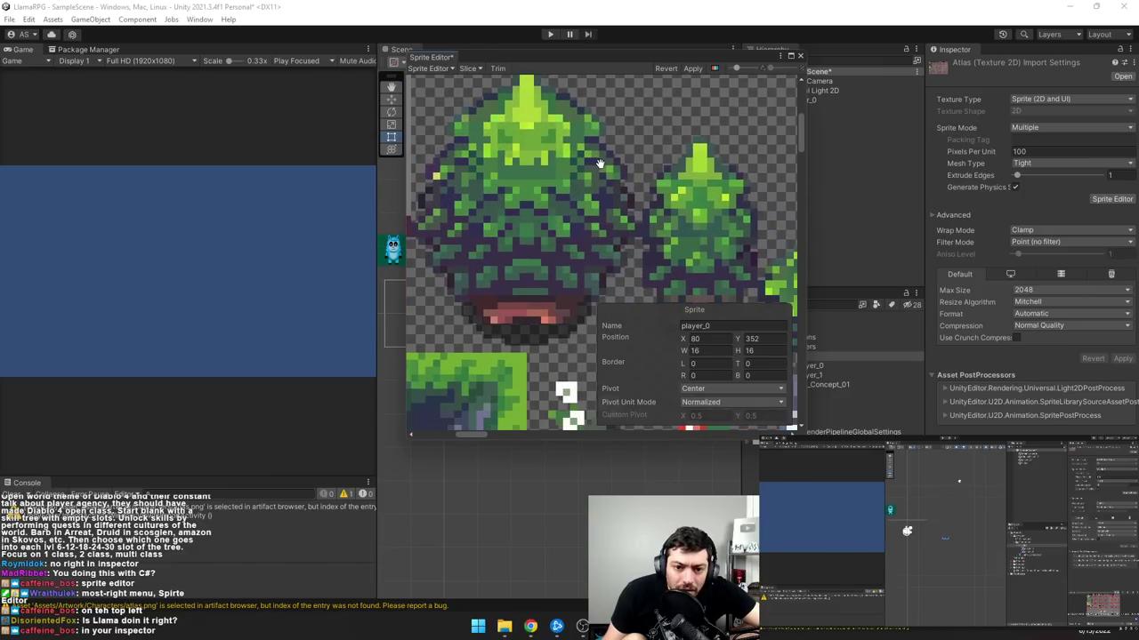
pyautogui.scroll(-1, 516, 167)
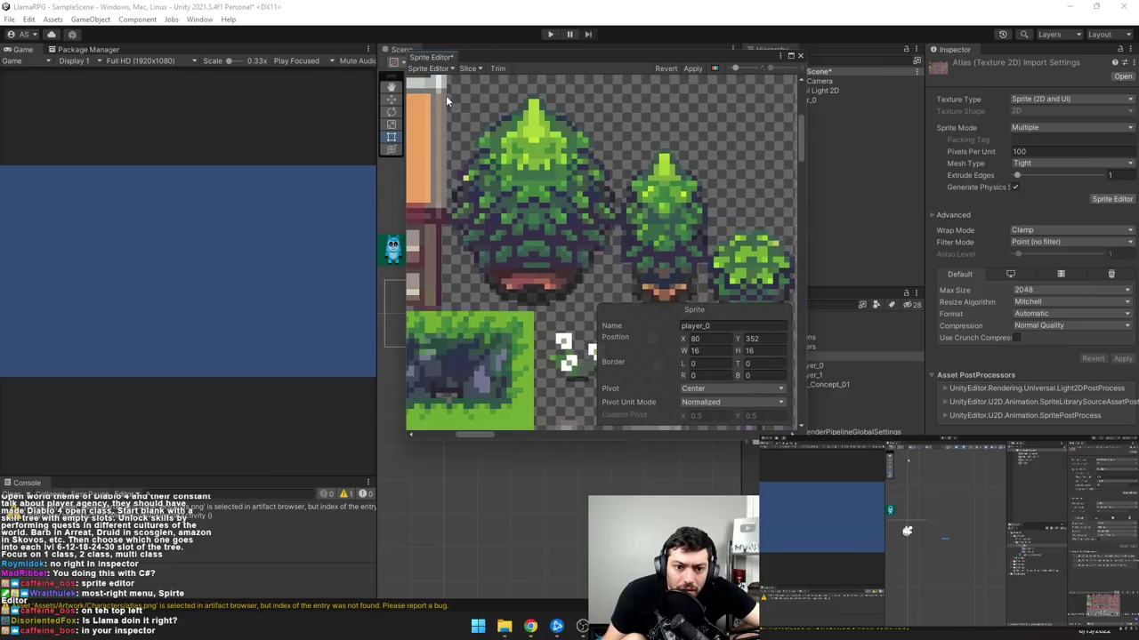
# - Cut a 32×39 sprite around the large tree and name it tree_0
pyautogui.moveTo(445, 95); pyautogui.dragTo(619, 306)
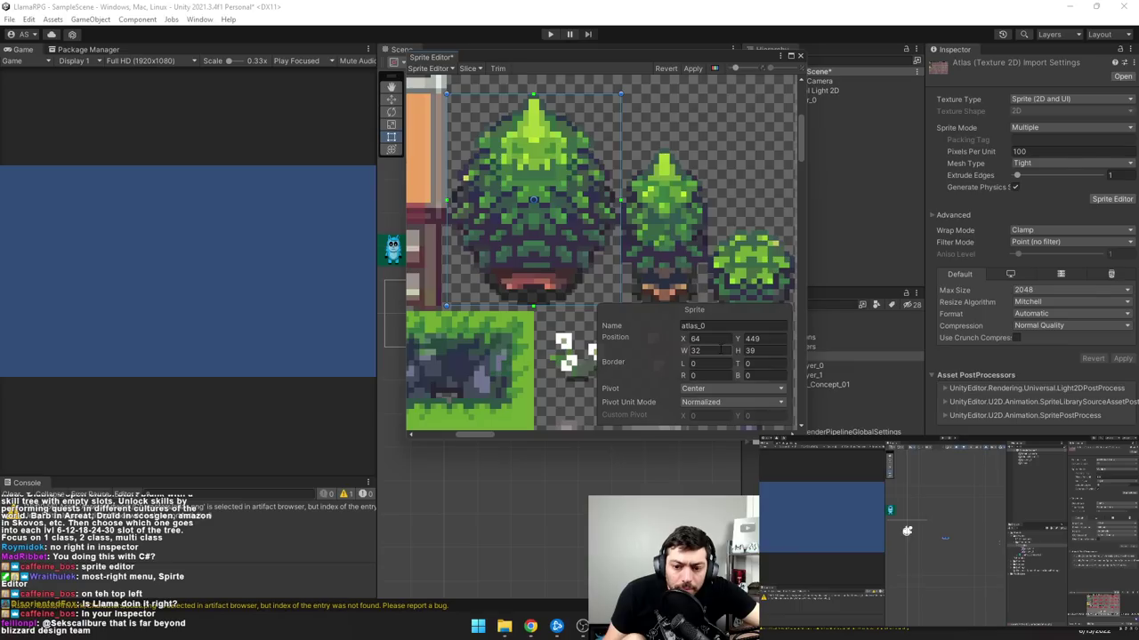
pyautogui.click(756, 350)
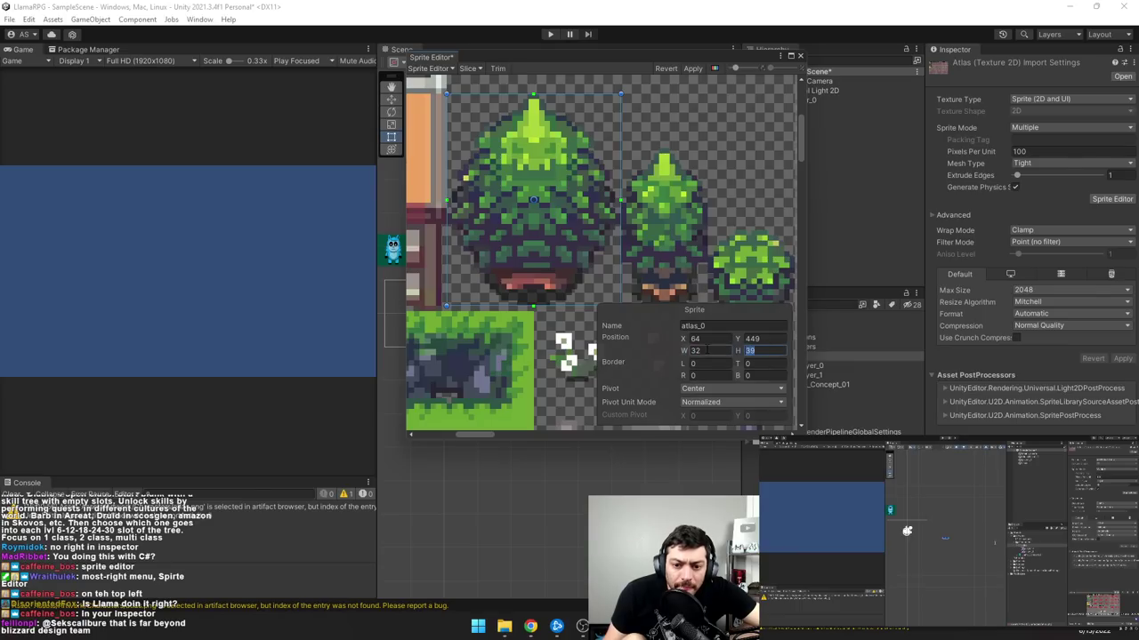
pyautogui.hotkey('ctrl', 'a')
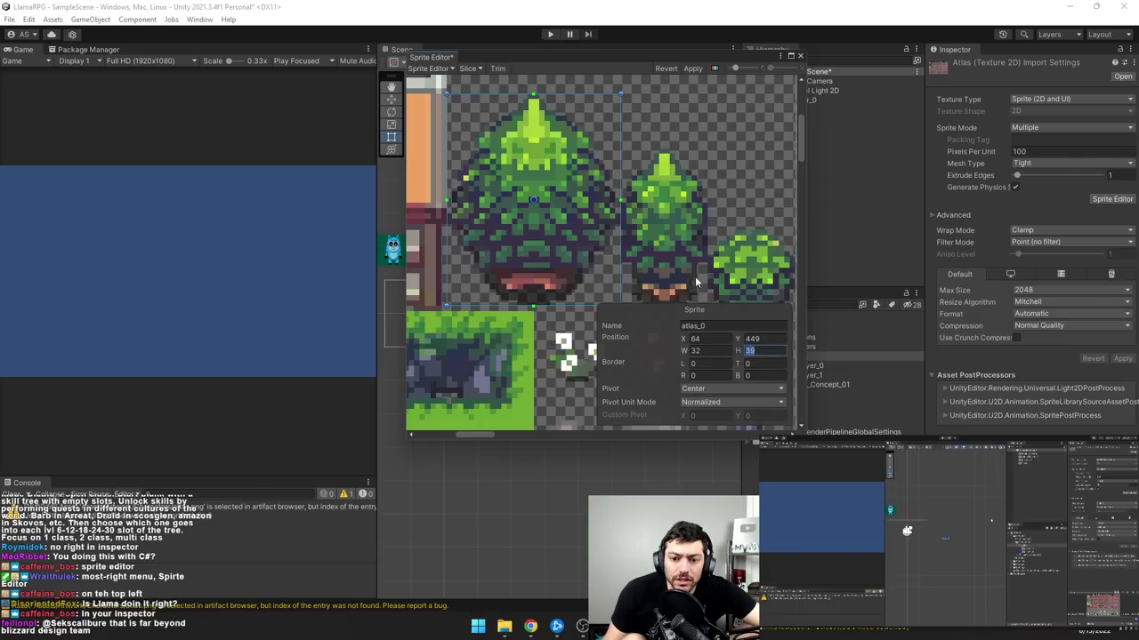
pyautogui.scroll(-3, 697, 270)
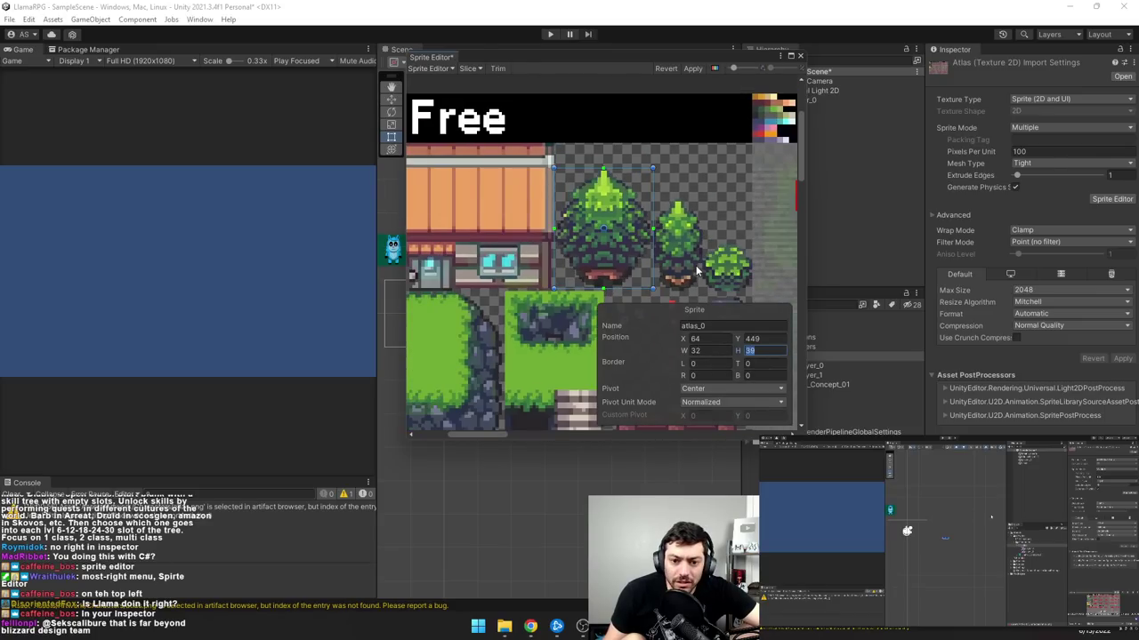
pyautogui.scroll(-2, 697, 270)
pyautogui.scroll(3, 697, 271)
pyautogui.click(699, 325)
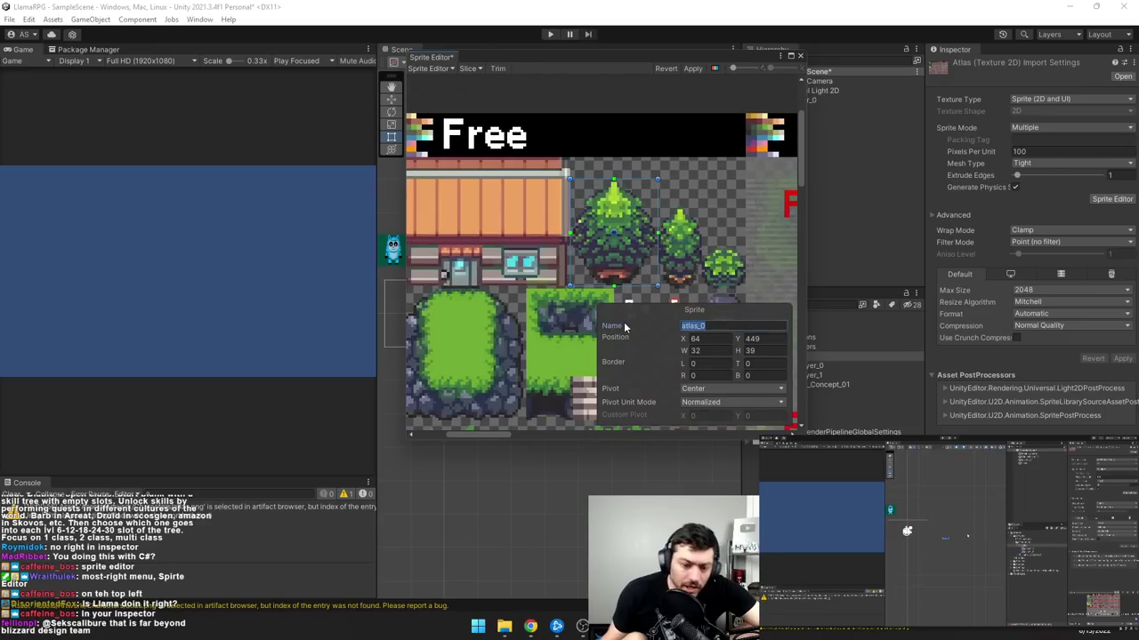
pyautogui.write('tree_0')
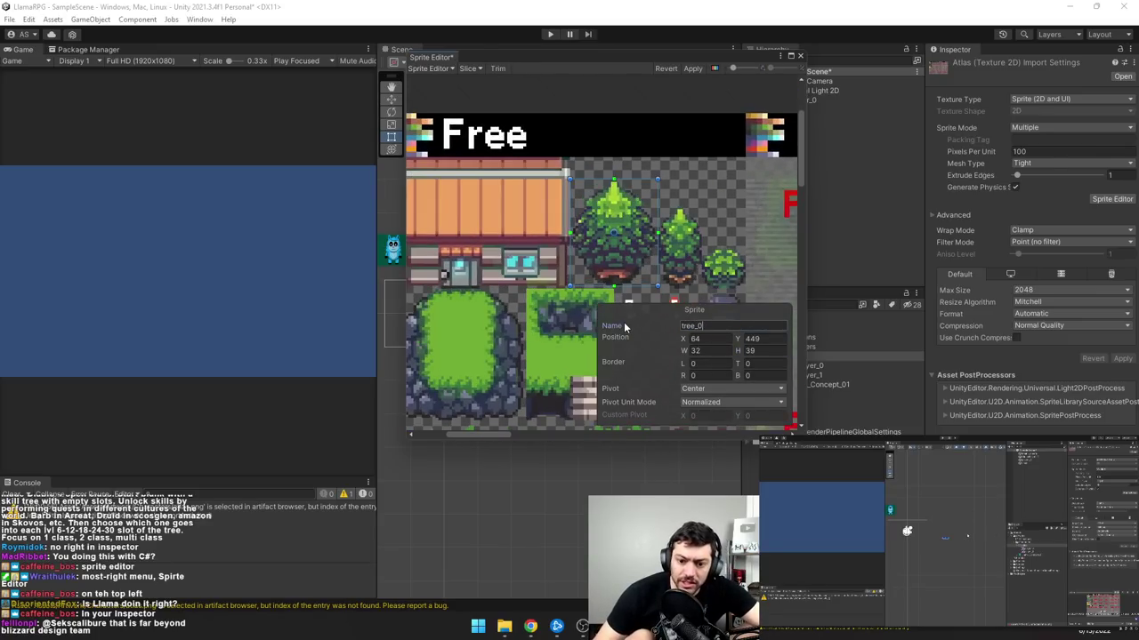
pyautogui.click(585, 98)
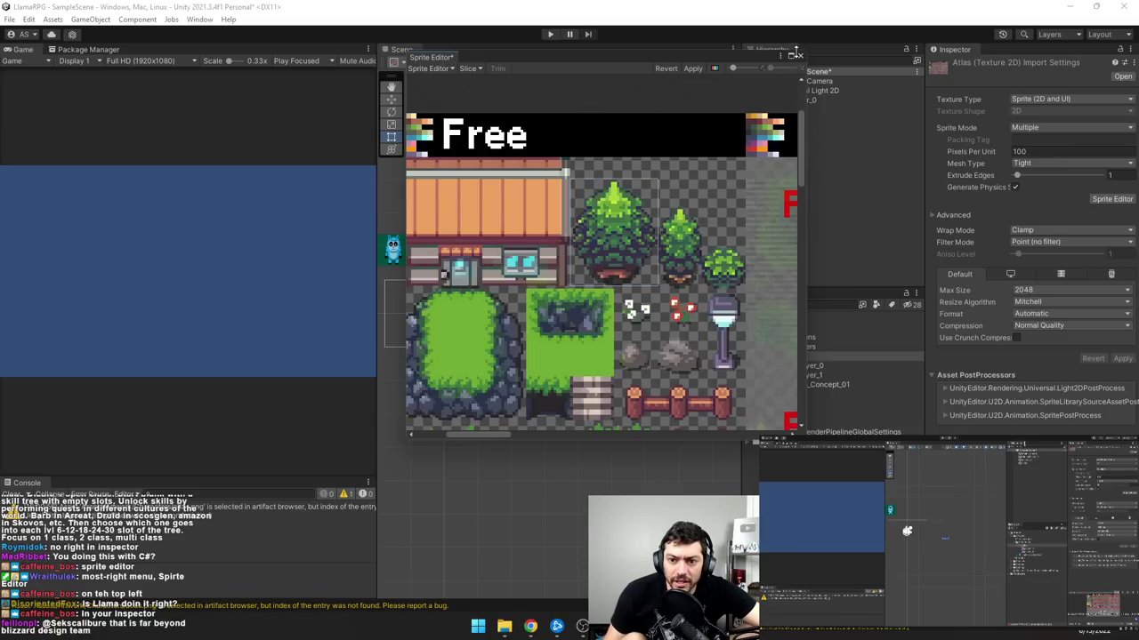
pyautogui.moveTo(664, 59); pyautogui.dragTo(626, 71)
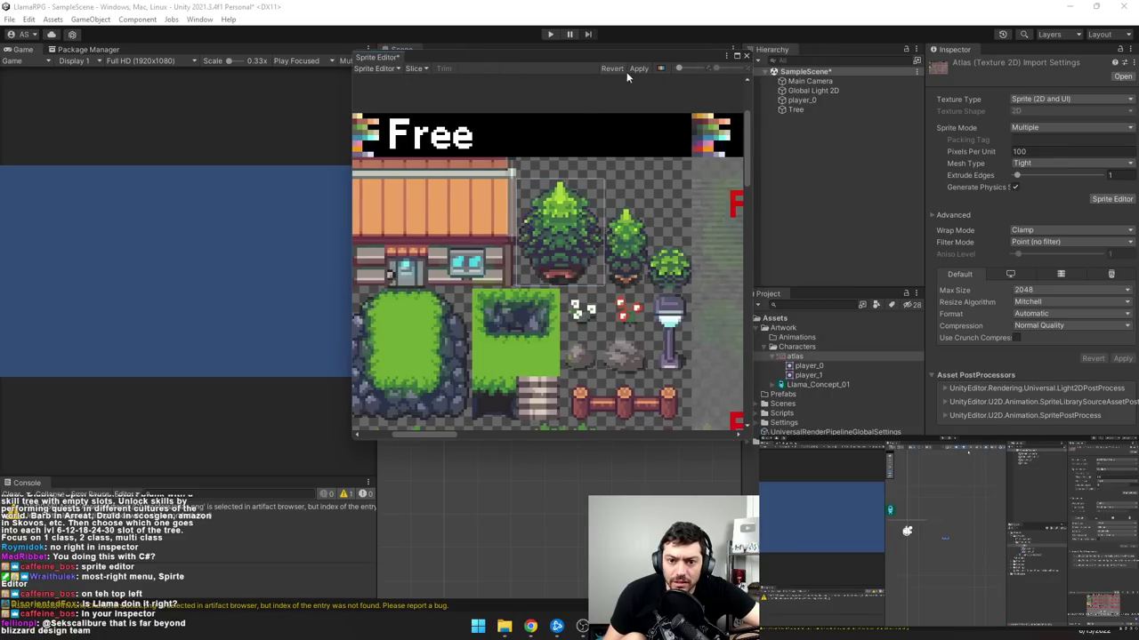
# - Assign the tree_0 sprite to the Tree object in SampleScene
pyautogui.click(748, 56)
pyautogui.click(798, 108)
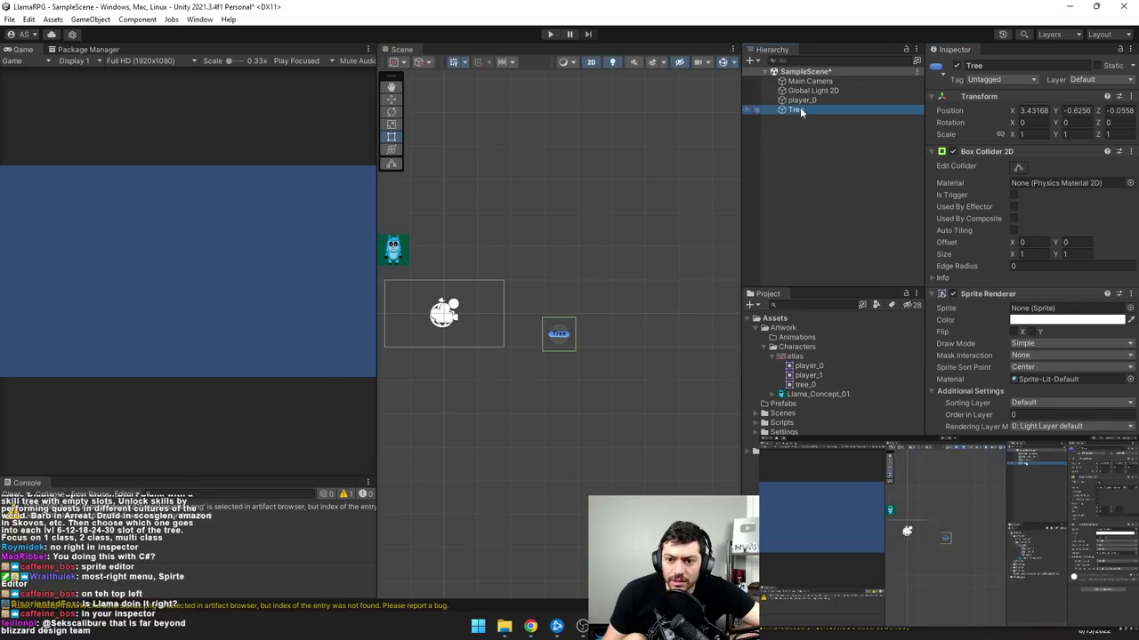
pyautogui.click(808, 385)
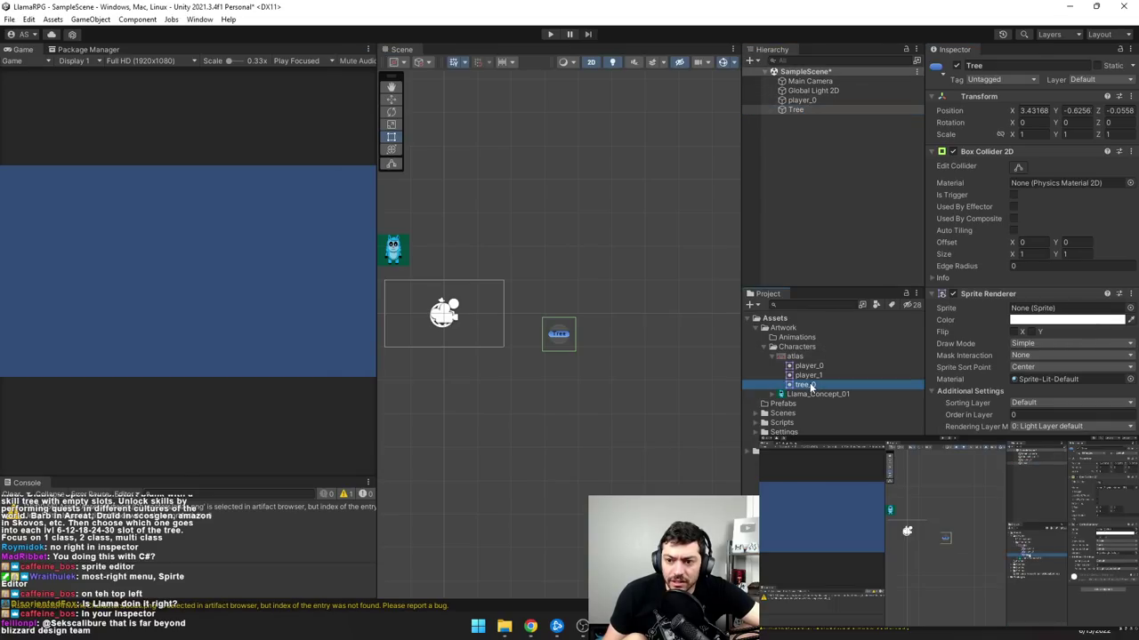
pyautogui.moveTo(809, 385); pyautogui.dragTo(1042, 311)
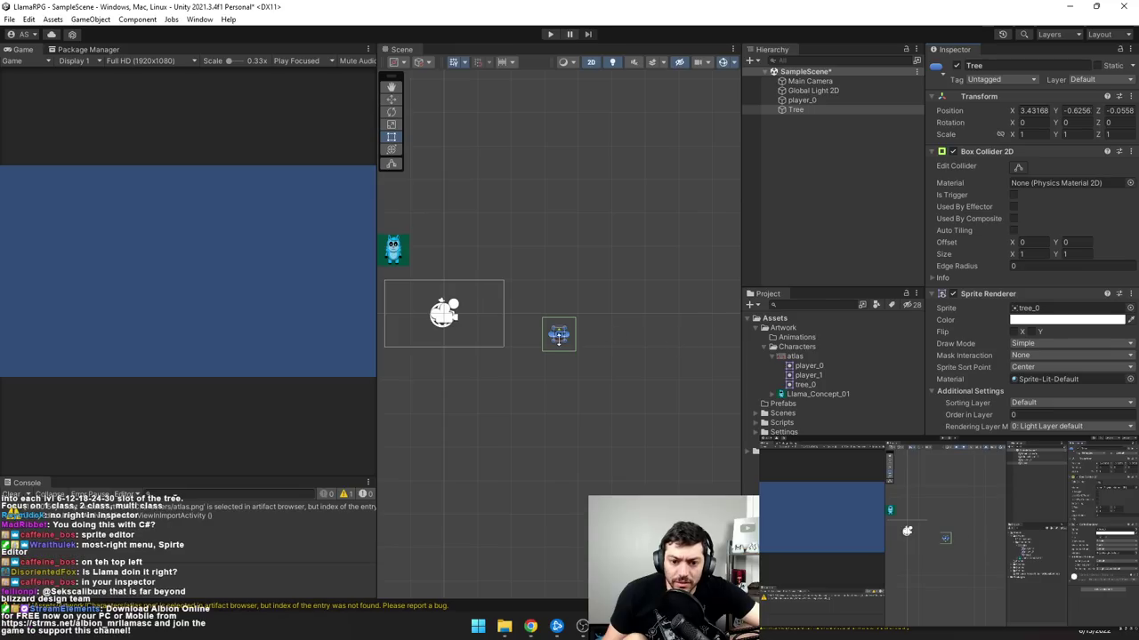
pyautogui.click(587, 335)
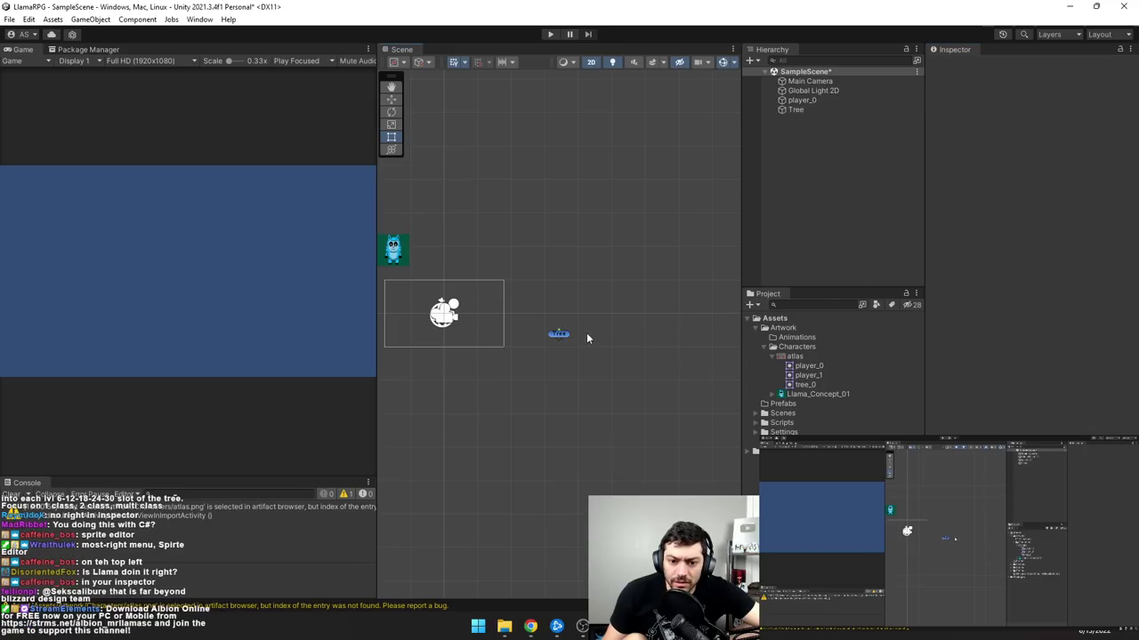
pyautogui.click(558, 336)
# - Move the tree and llama player into camera view, then play-test and stop
pyautogui.scroll(5, 484, 330)
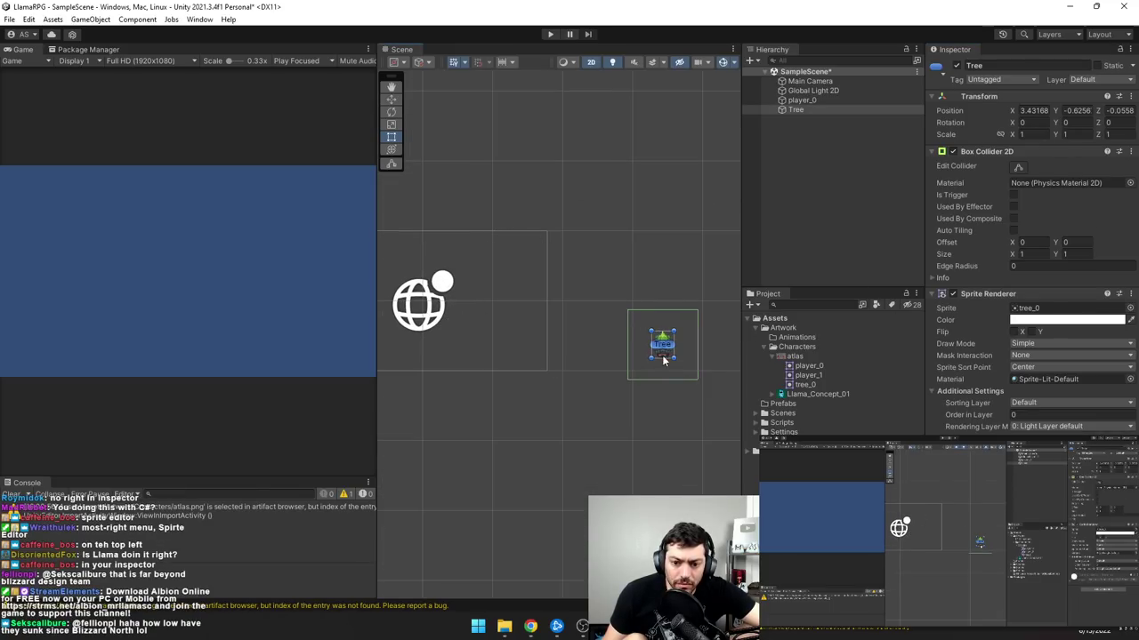
pyautogui.moveTo(664, 351); pyautogui.dragTo(470, 286)
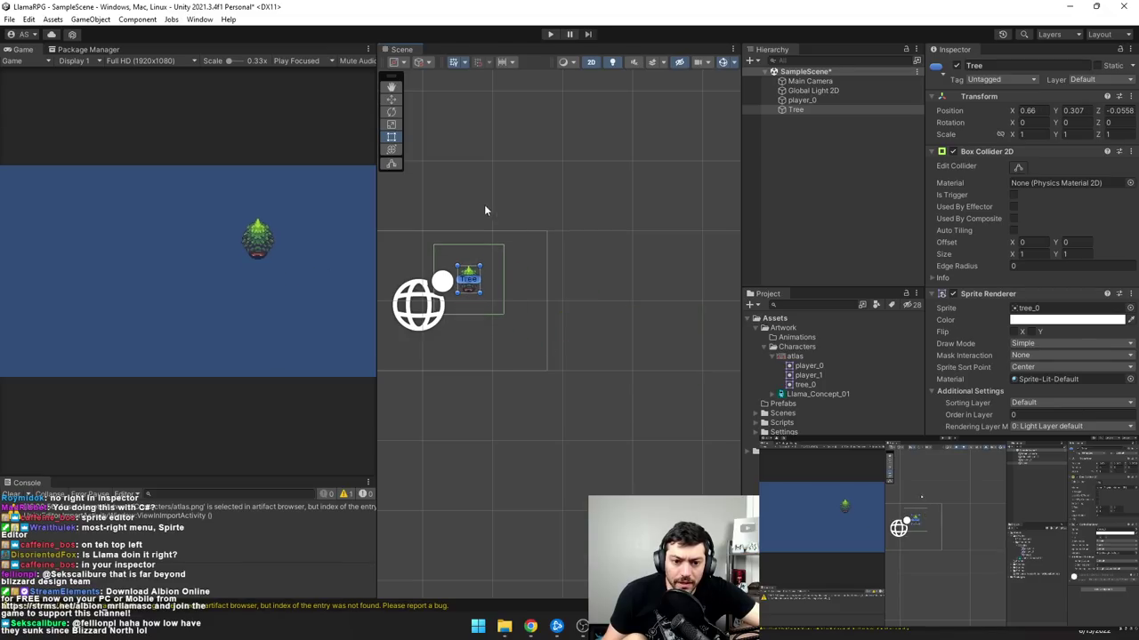
pyautogui.click(541, 216)
pyautogui.scroll(-3, 485, 321)
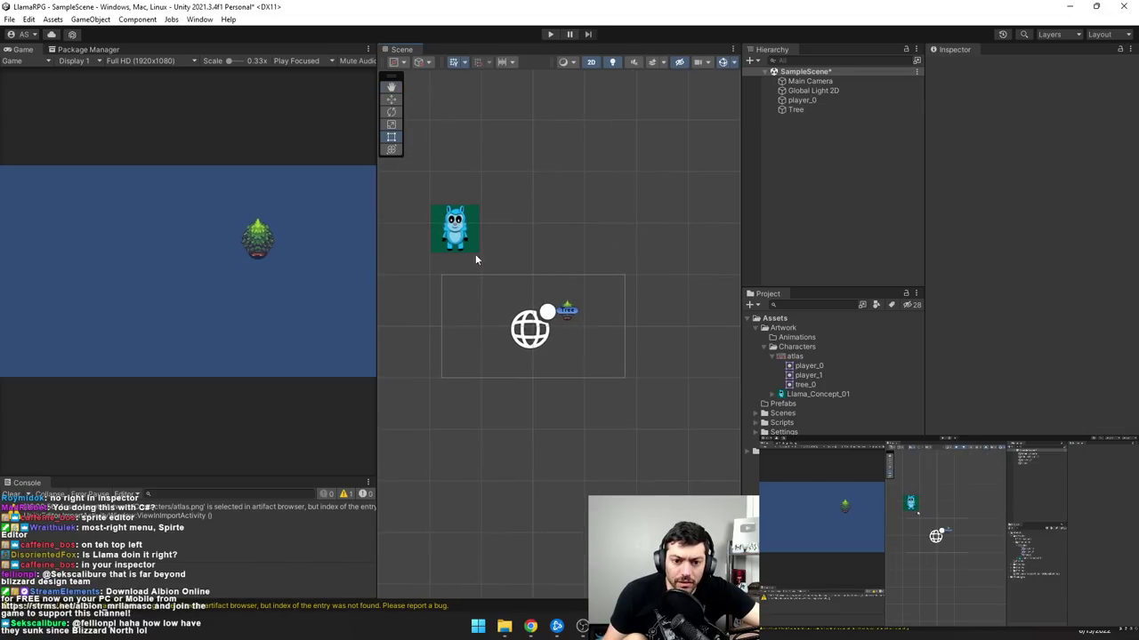
pyautogui.click(462, 238)
pyautogui.moveTo(458, 239); pyautogui.dragTo(552, 325)
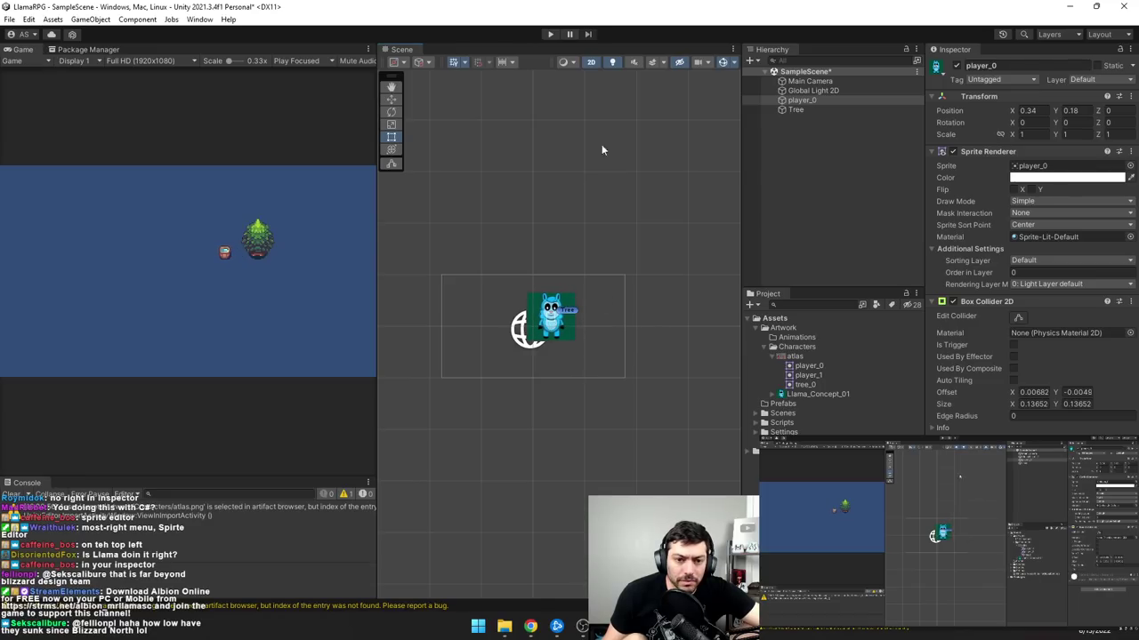
pyautogui.click(550, 34)
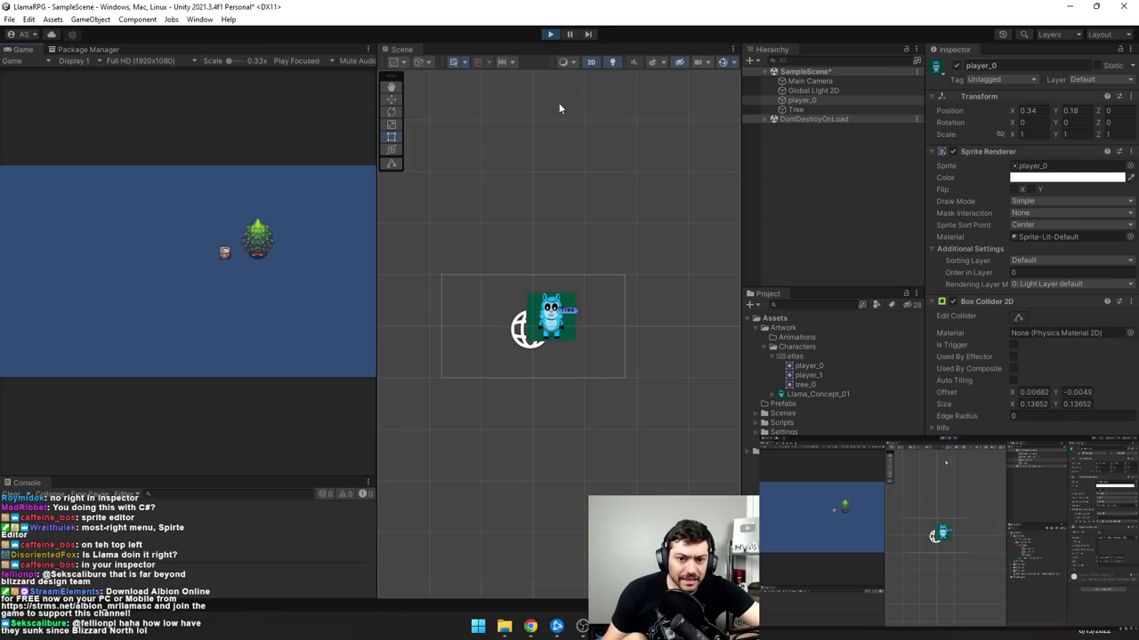
pyautogui.click(549, 33)
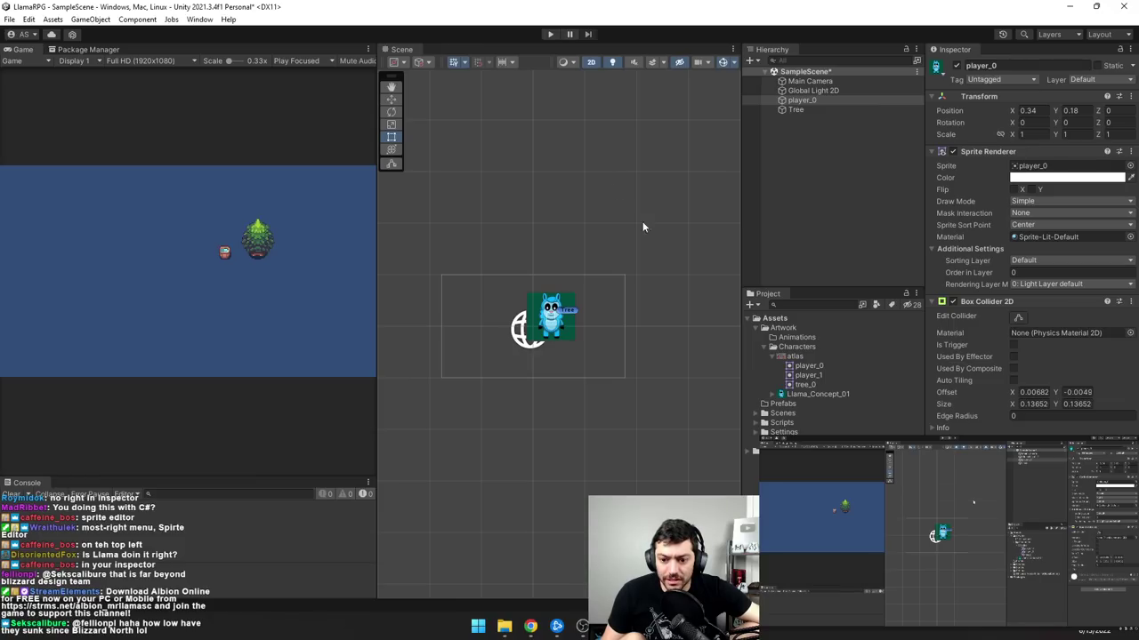
# - Expand Packages > Input System in the Project window and select Actions
pyautogui.click(780, 344)
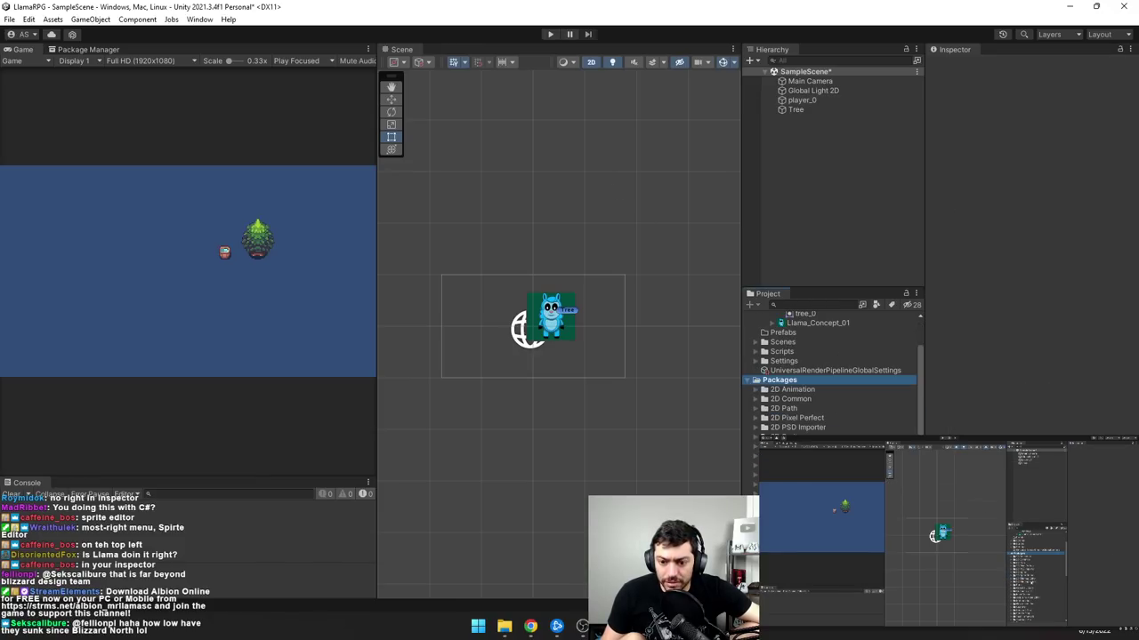
pyautogui.scroll(-2, 832, 374)
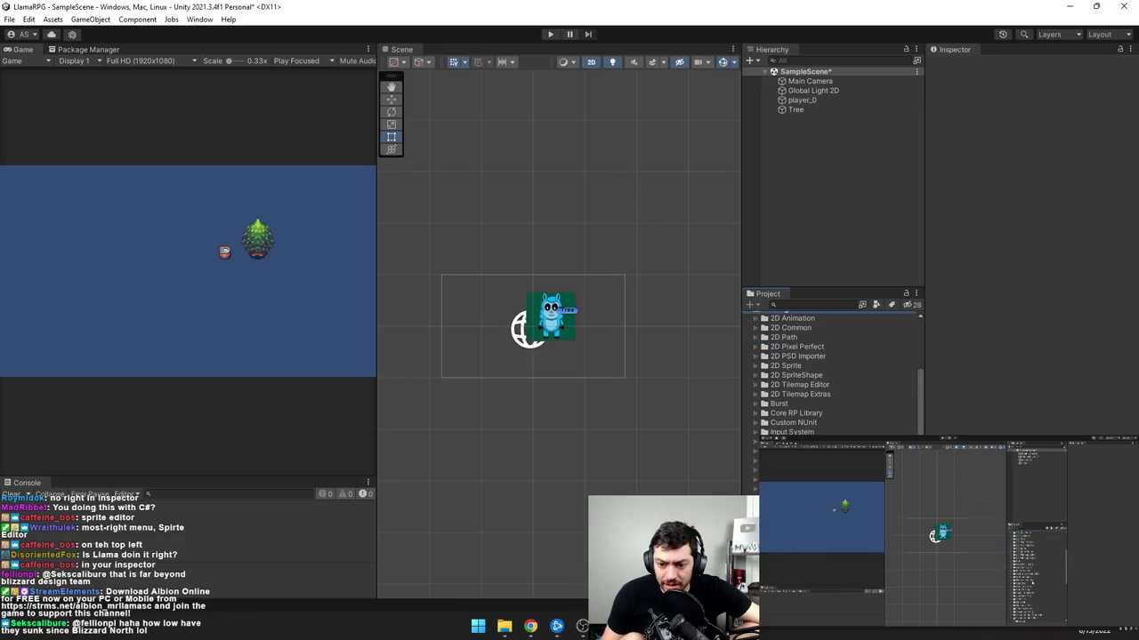
pyautogui.click(756, 433)
pyautogui.click(783, 441)
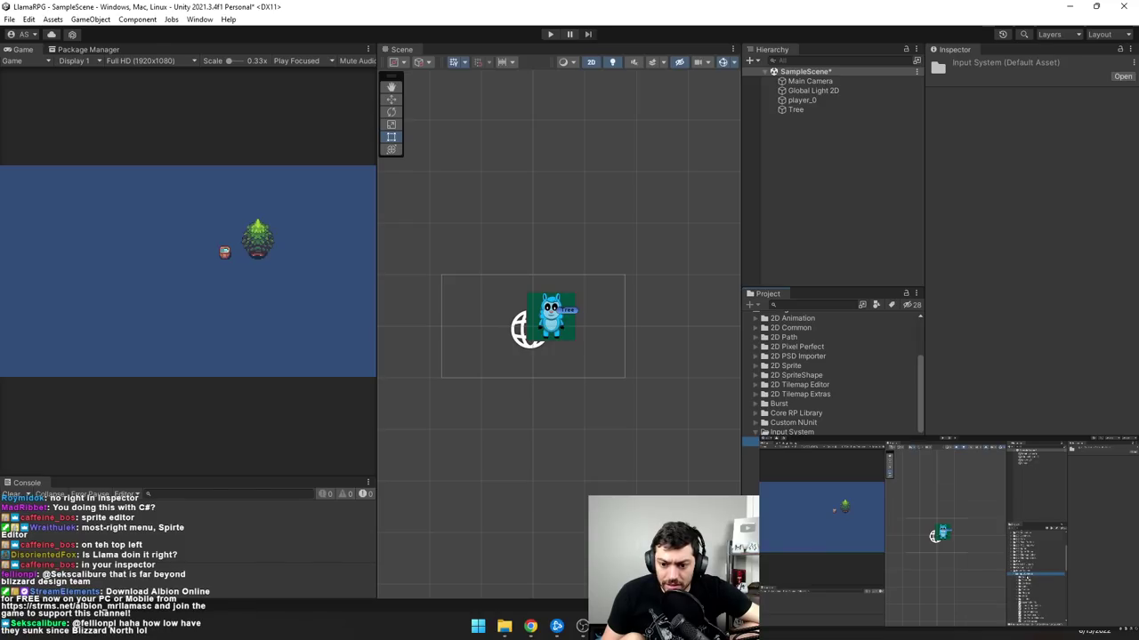
pyautogui.click(783, 451)
pyautogui.scroll(-4, 829, 374)
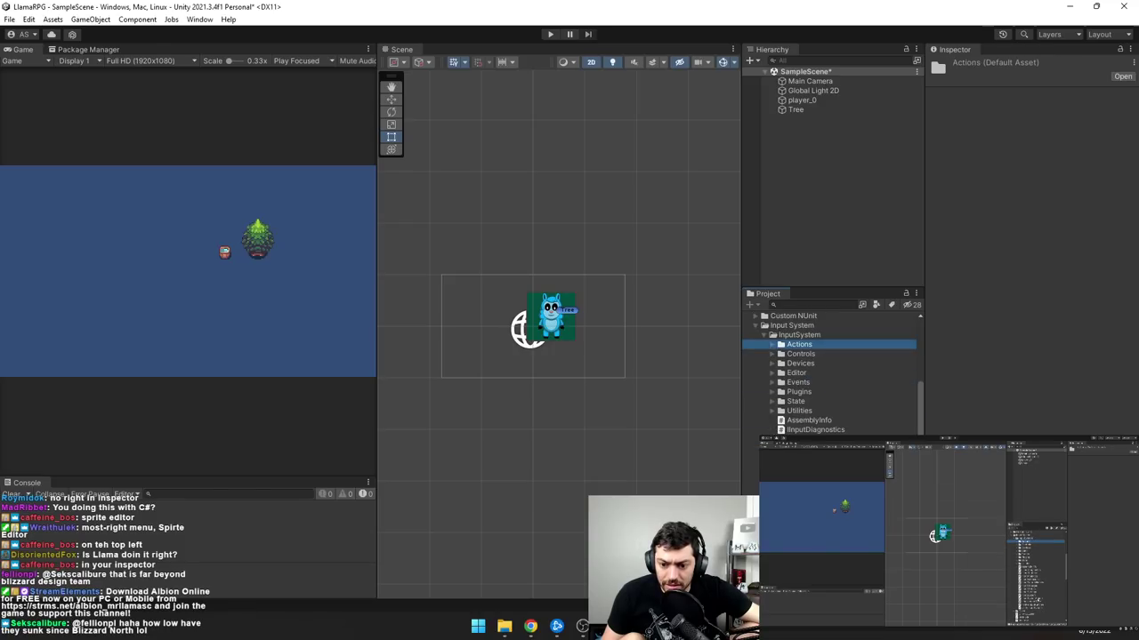
# - View the InputSystem script's source in Notepad, then close it
pyautogui.doubleClick(811, 439)
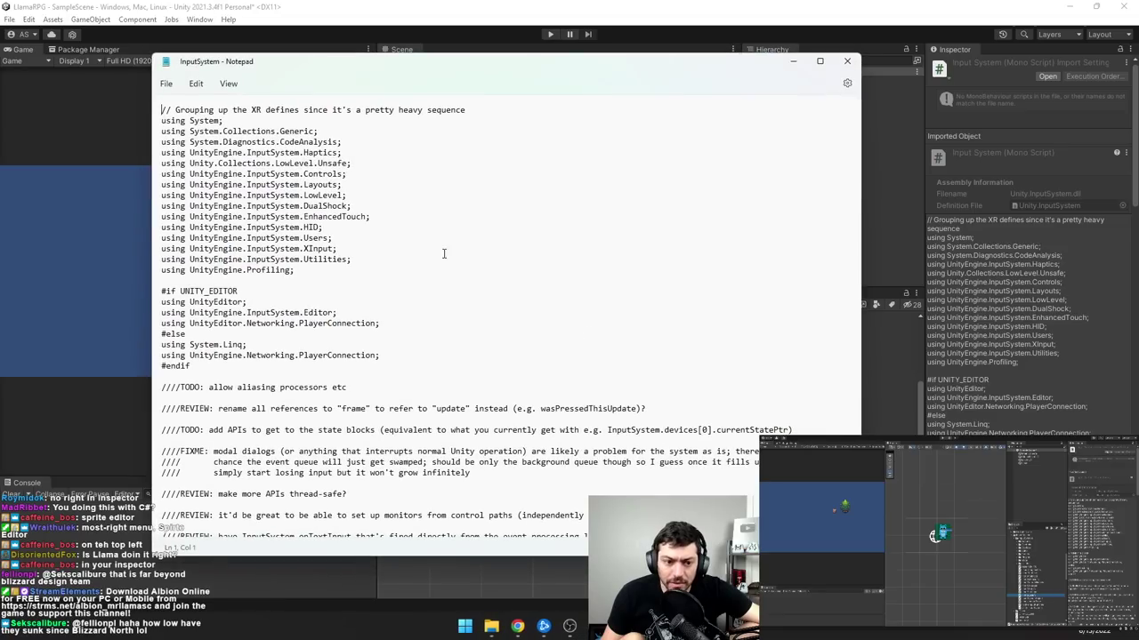
pyautogui.scroll(-15, 439, 245)
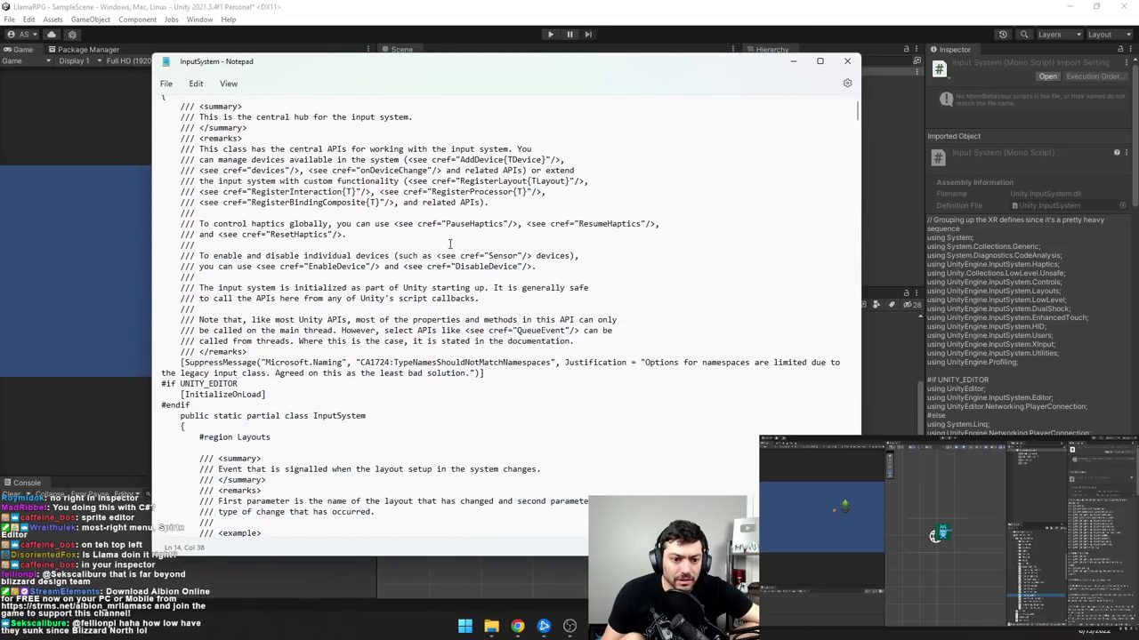
pyautogui.scroll(-10, 475, 254)
pyautogui.scroll(-15, 475, 254)
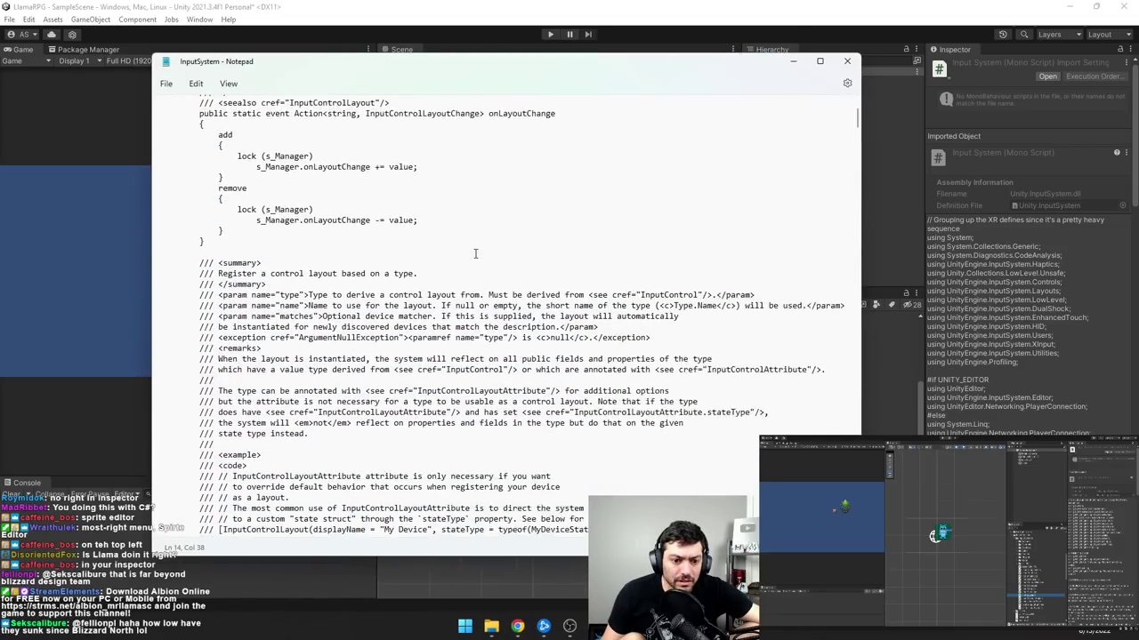
pyautogui.click(847, 62)
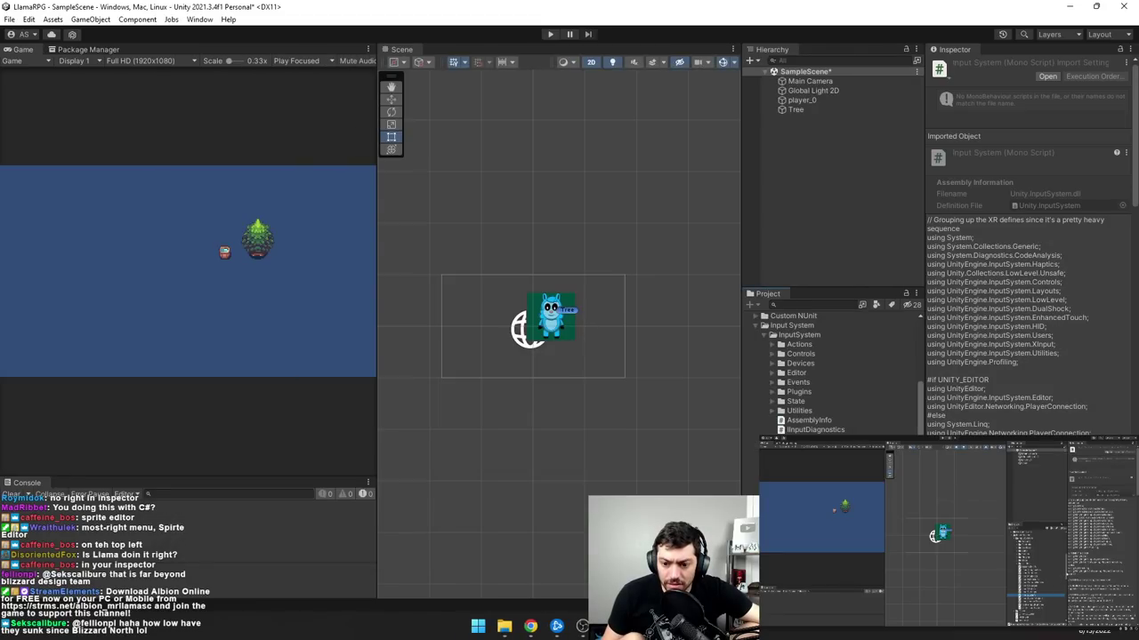
# - Open the Unity.InputSystem assembly definition with Notepad, read it, and close it
pyautogui.doubleClick(1037, 609)
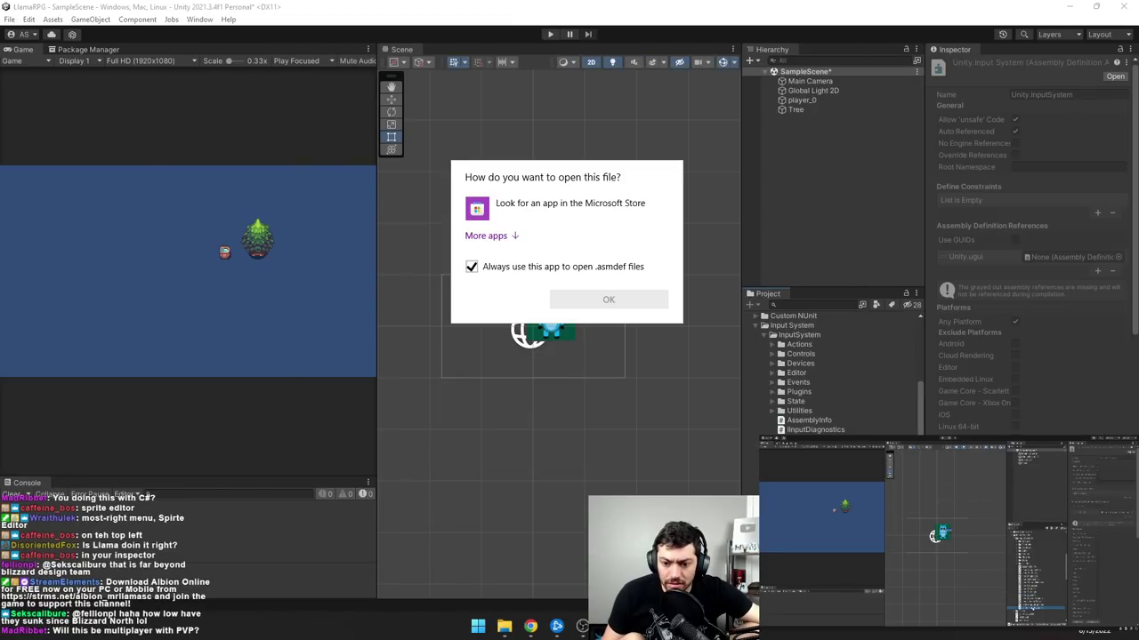
pyautogui.click(498, 242)
pyautogui.click(514, 263)
pyautogui.click(569, 420)
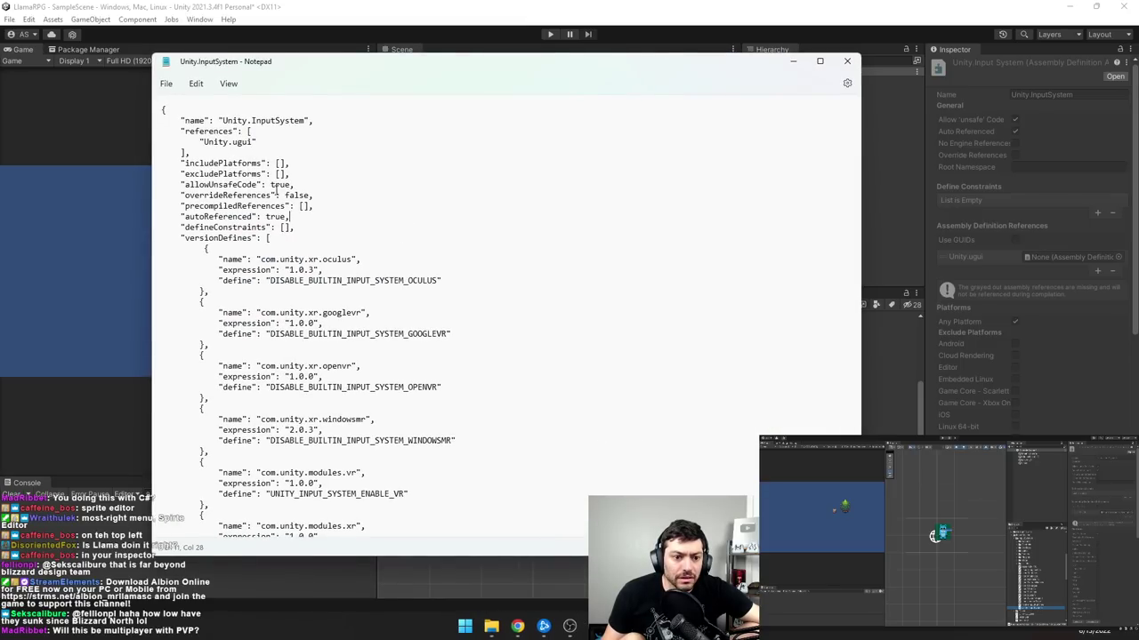
pyautogui.scroll(-7, 289, 203)
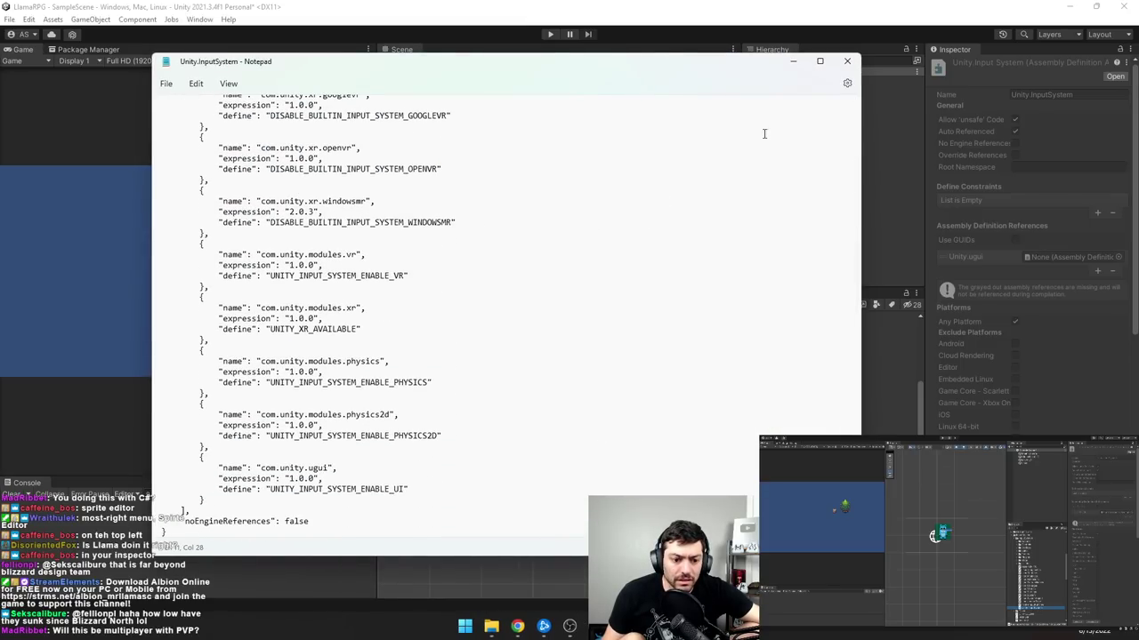
pyautogui.click(848, 61)
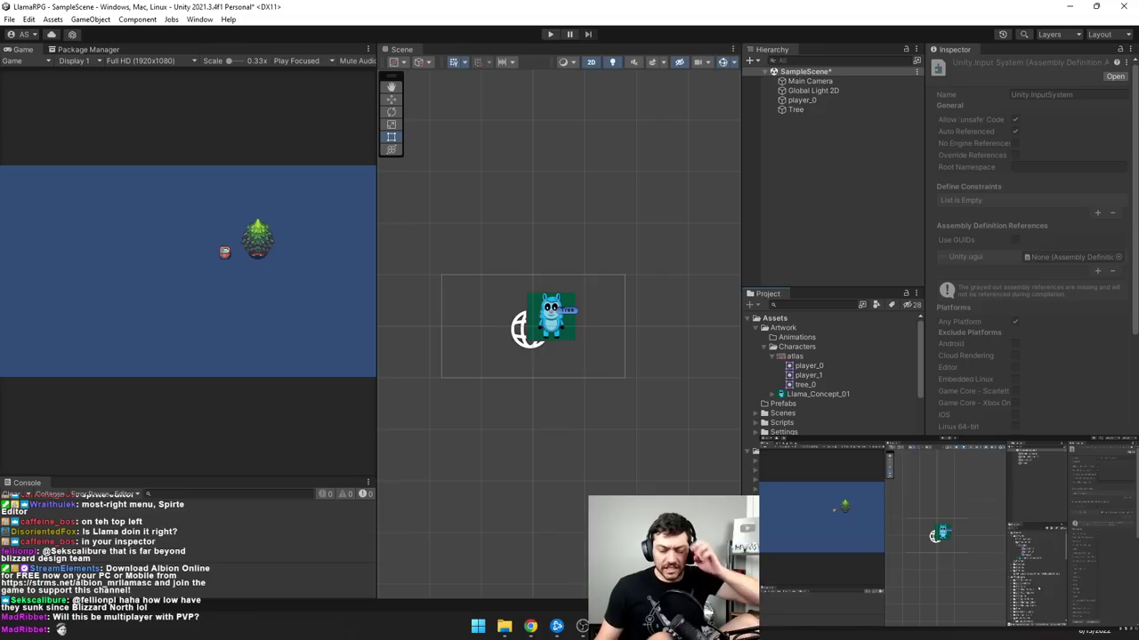
# - Return to the YouTube tutorial and resume the video
pyautogui.click(681, 232)
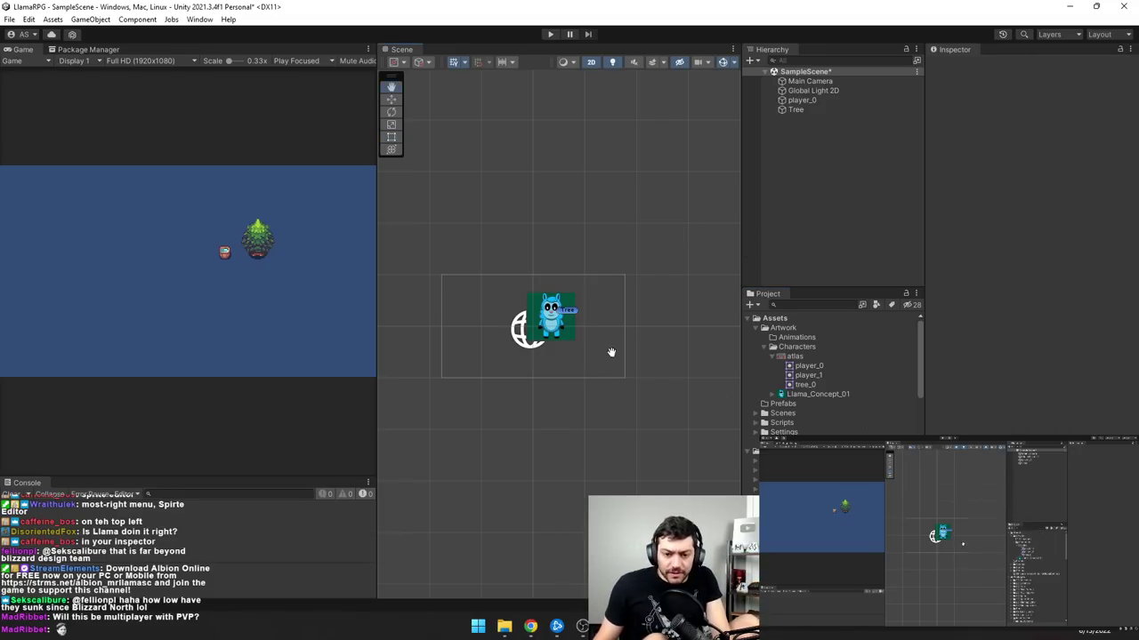
pyautogui.hotkey('alt', 'Tab')
pyautogui.click(632, 313)
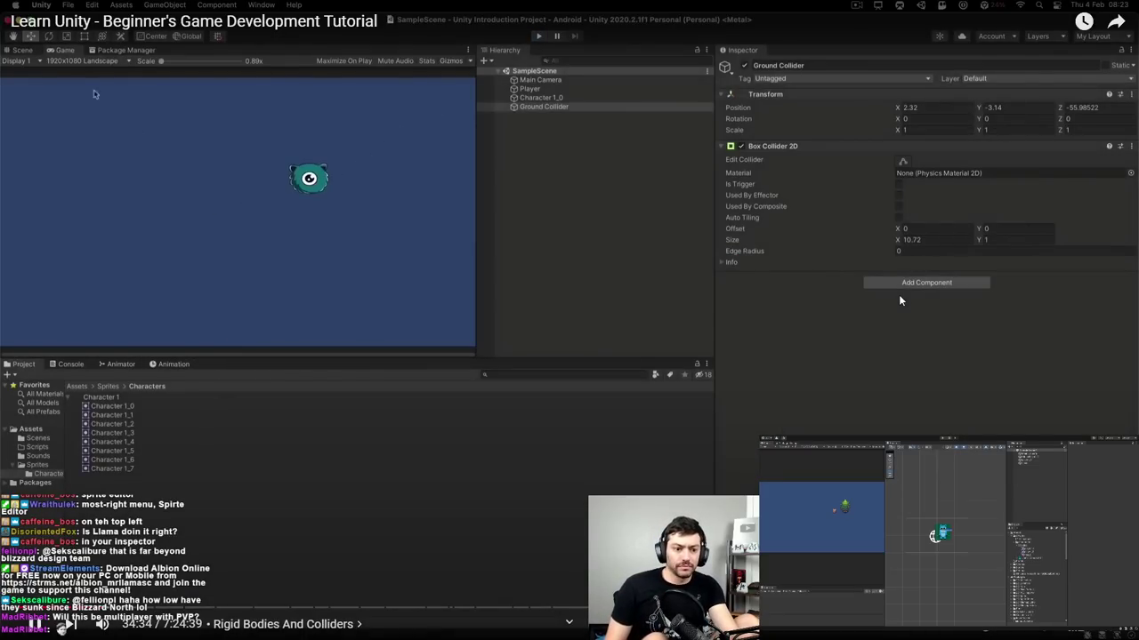
# - Skip the tutorial ahead through its Rigid Bodies And Colliders section
pyautogui.press('Right')
pyautogui.press('Right')
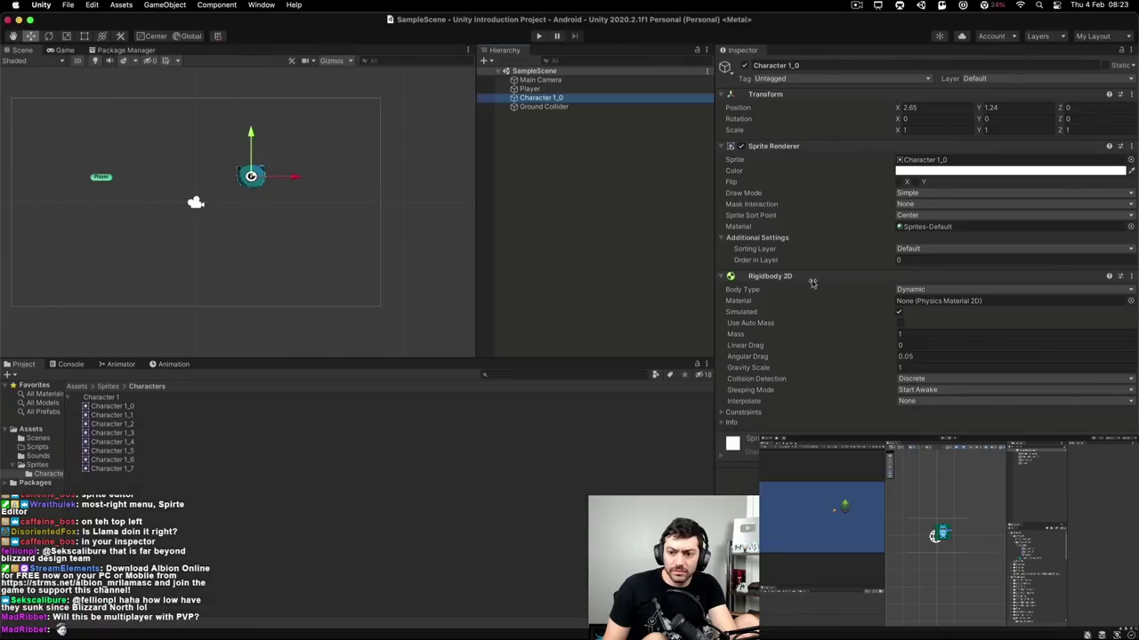
pyautogui.press('Right')
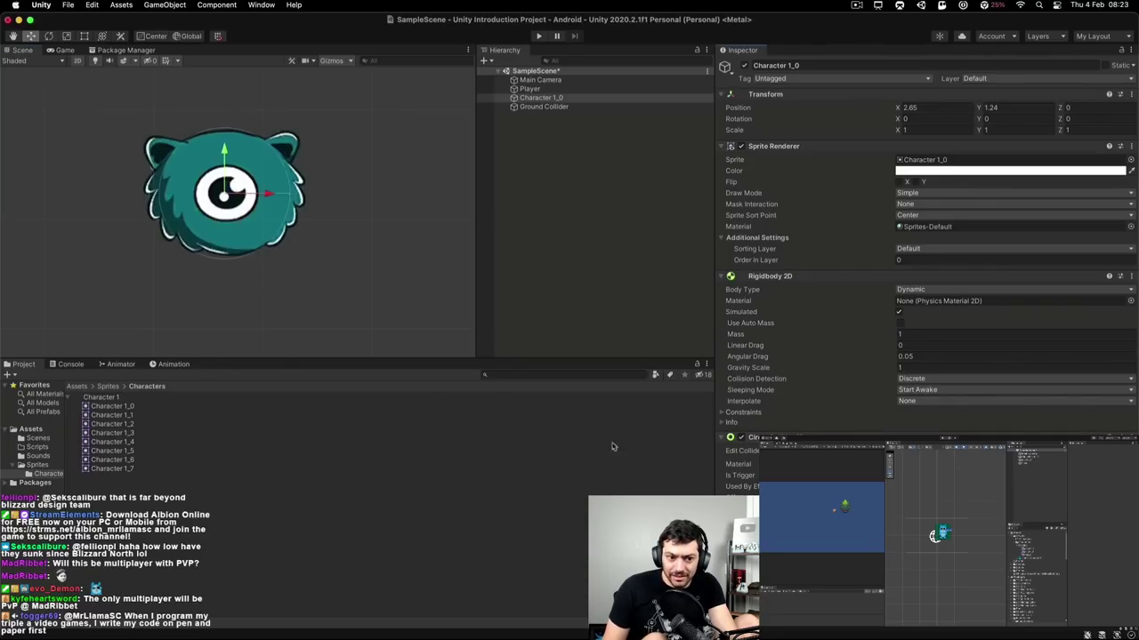
pyautogui.press('Right')
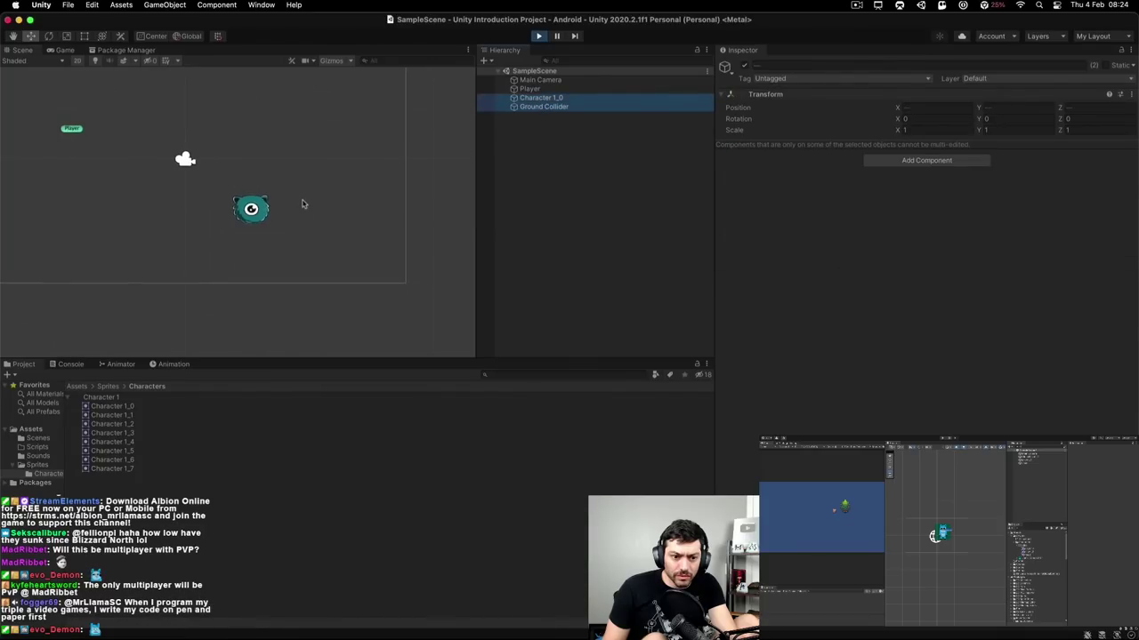
pyautogui.click(543, 106)
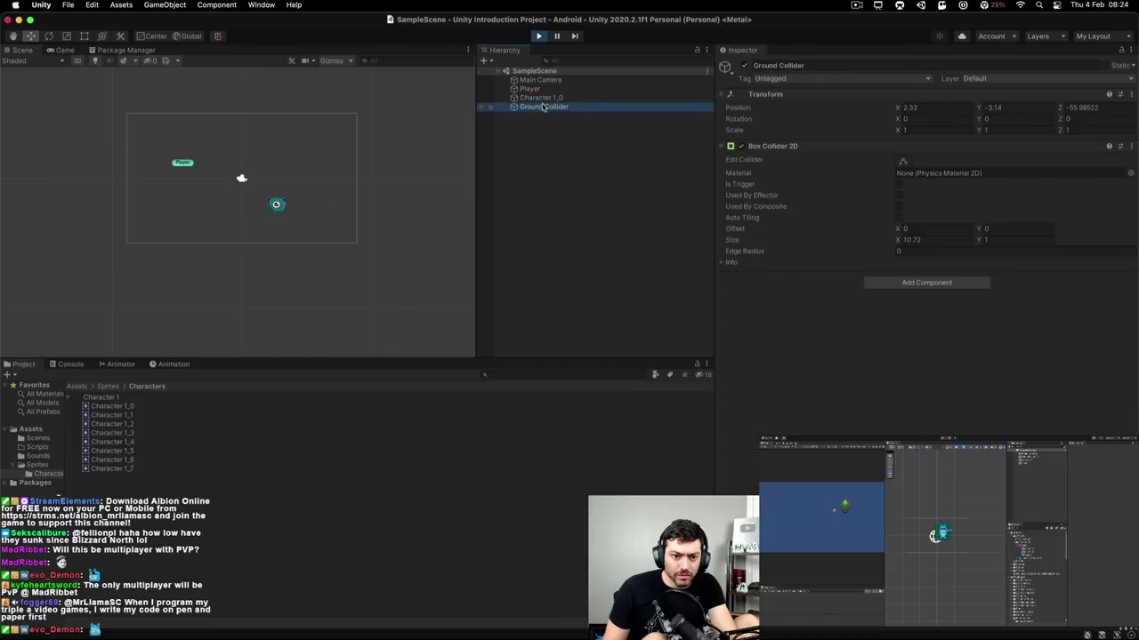
pyautogui.scroll(5, 300, 219)
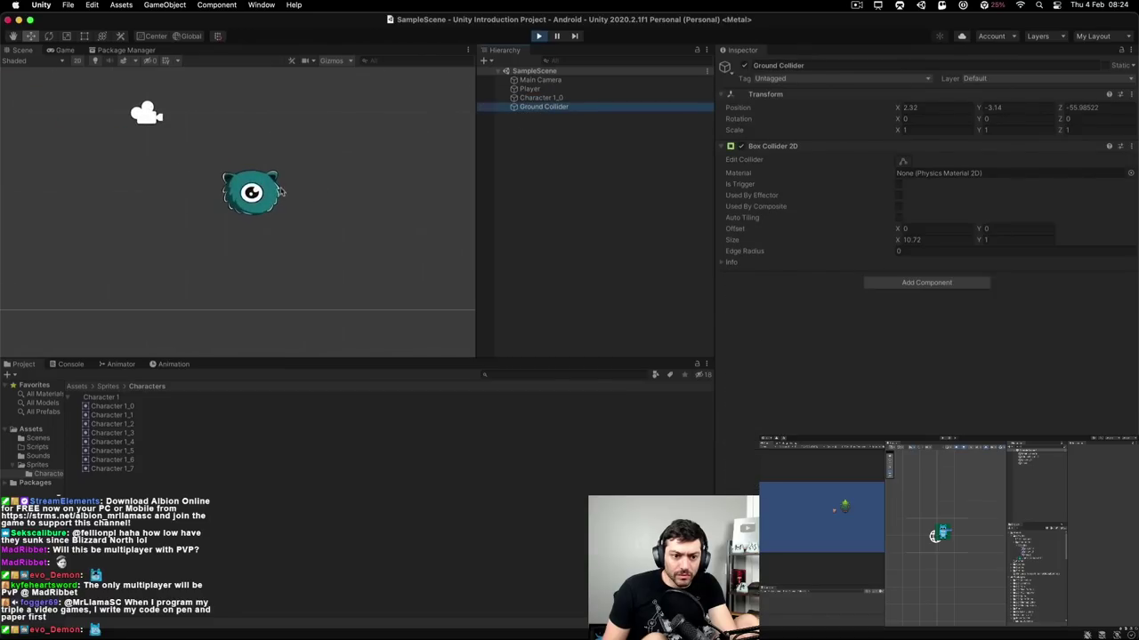
pyautogui.scroll(-5, 281, 192)
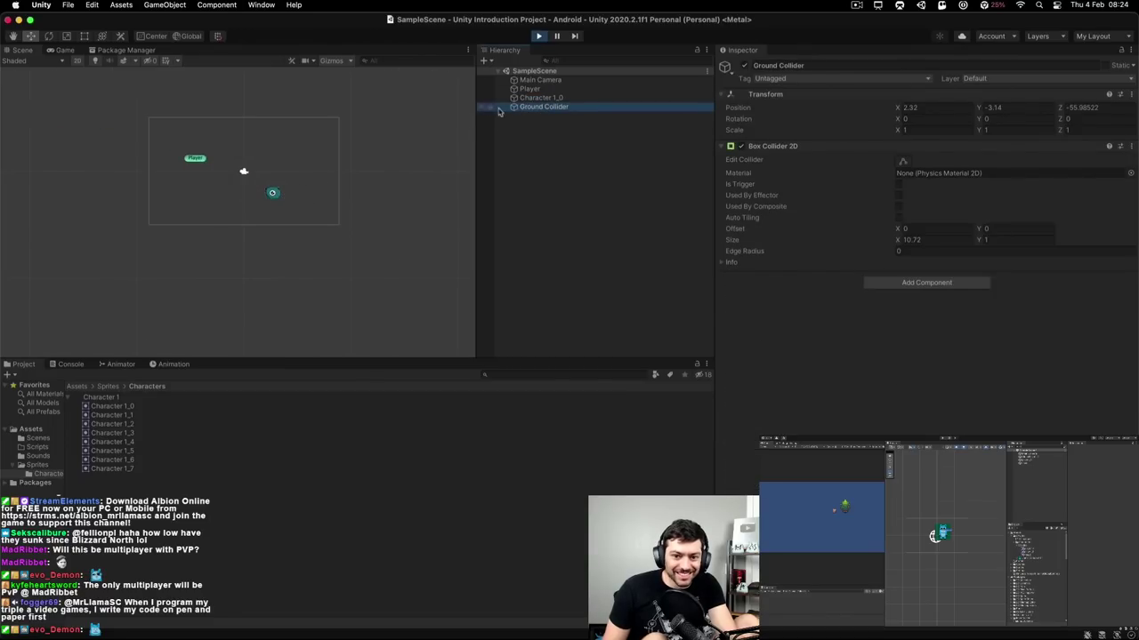
pyautogui.scroll(3, 281, 190)
pyautogui.scroll(2, 245, 191)
# - Bring the LlamaRPG Unity window forward through Task View
pyautogui.press('super+s')
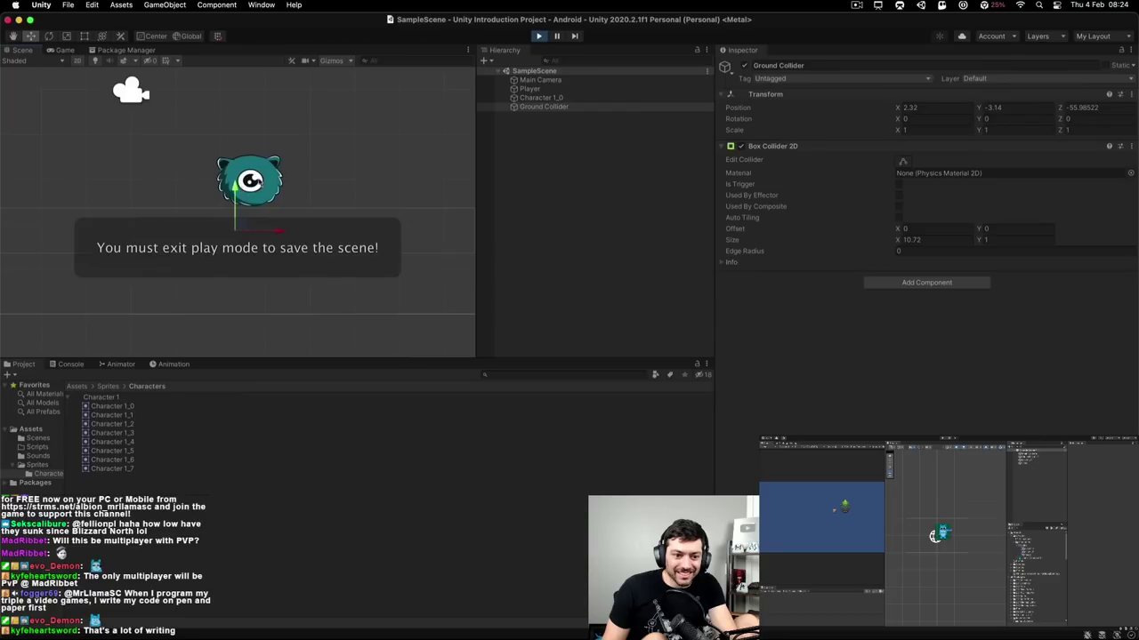
pyautogui.scroll(-5, 276, 180)
pyautogui.scroll(2, 275, 180)
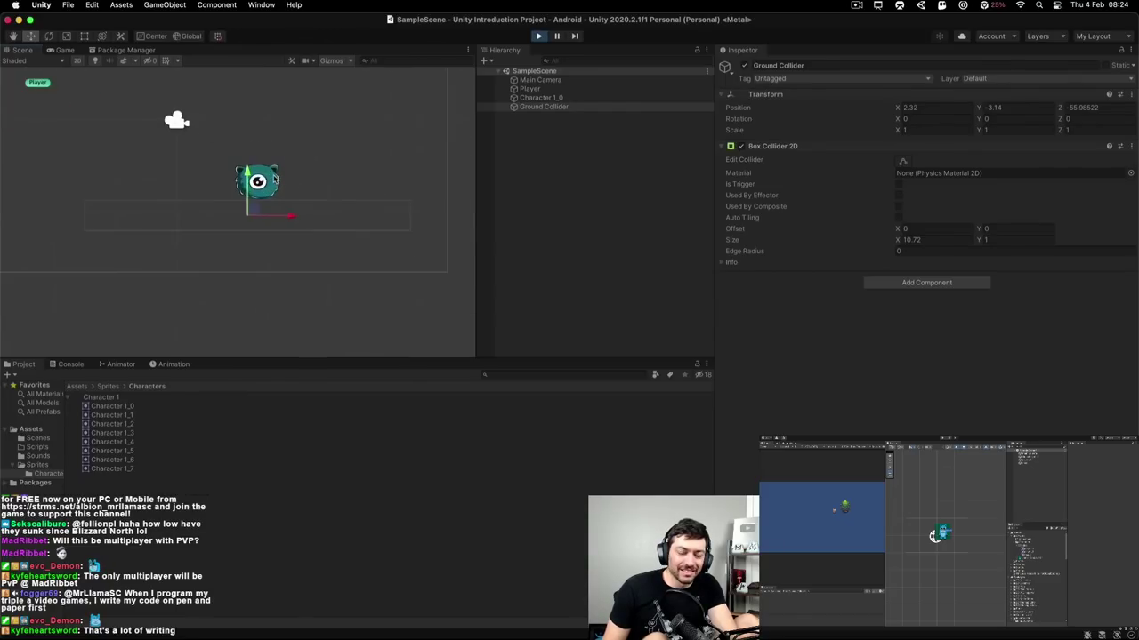
pyautogui.scroll(2, 277, 179)
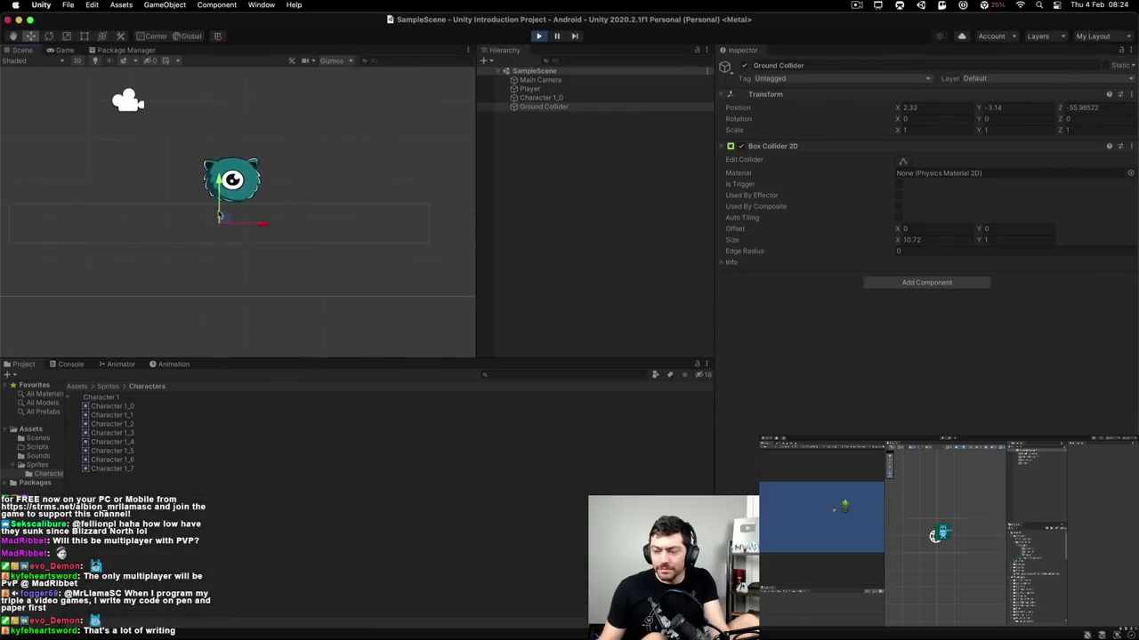
pyautogui.press('super+Tab')
# - Bring up the LlamaRPG editor, then switch back to the tutorial video
pyautogui.press('Return')
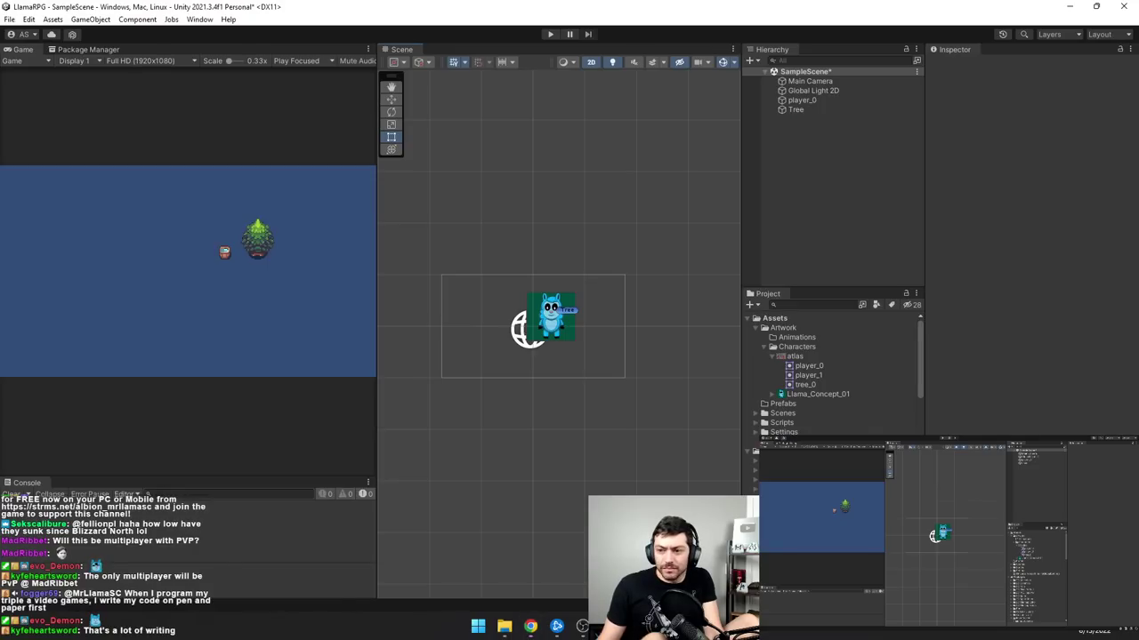
pyautogui.hotkey('alt', 'Tab')
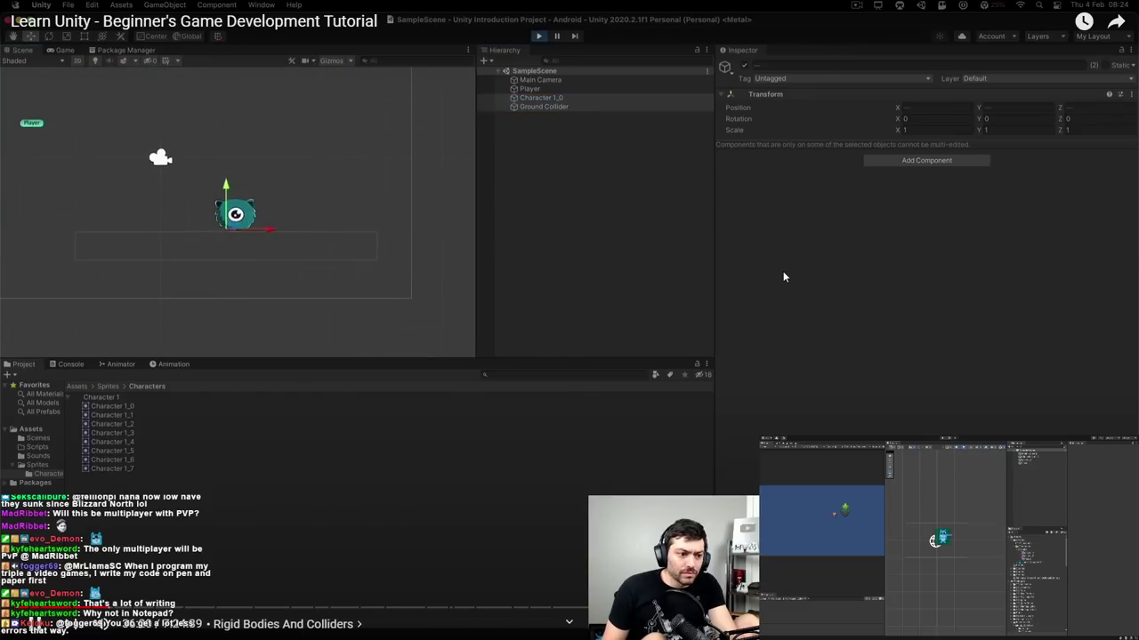
# - Skip the tutorial video ahead five seconds
pyautogui.click(60, 51)
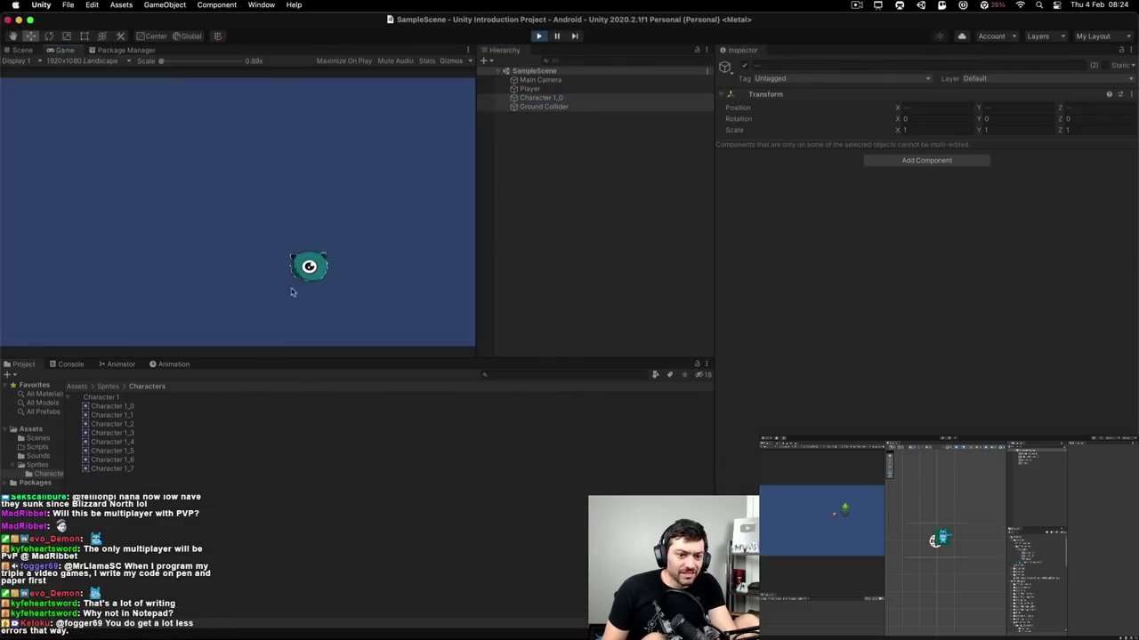
pyautogui.click(877, 5)
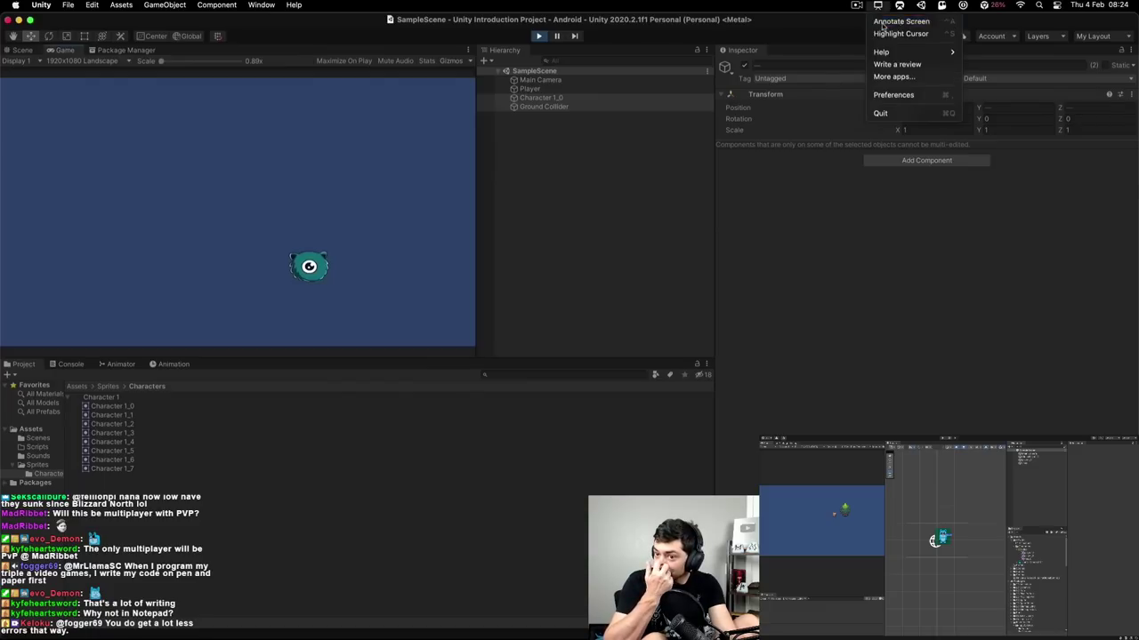
pyautogui.click(899, 19)
pyautogui.moveTo(229, 299)
pyautogui.mouseDown()
pyautogui.moveTo(273, 313)
pyautogui.moveTo(372, 313)
pyautogui.moveTo(310, 287)
pyautogui.moveTo(251, 287)
pyautogui.moveTo(265, 303)
pyautogui.moveTo(416, 286)
pyautogui.mouseUp()
pyautogui.press('Right')
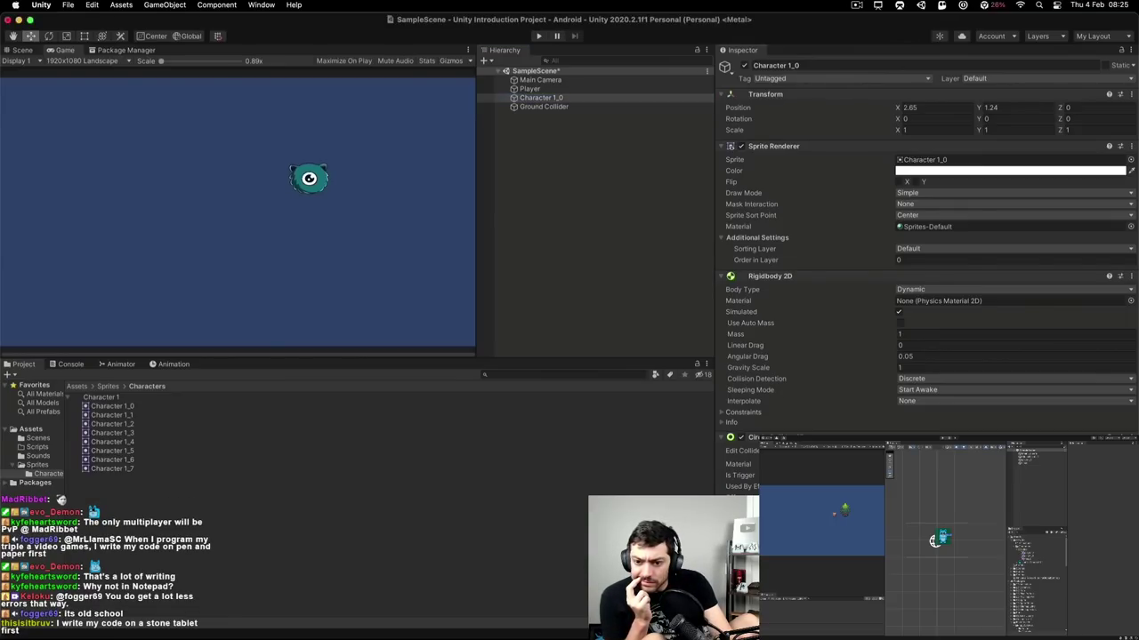
# - Play-test the tutorial scene, watch the character fall, then stop play mode
pyautogui.click(539, 37)
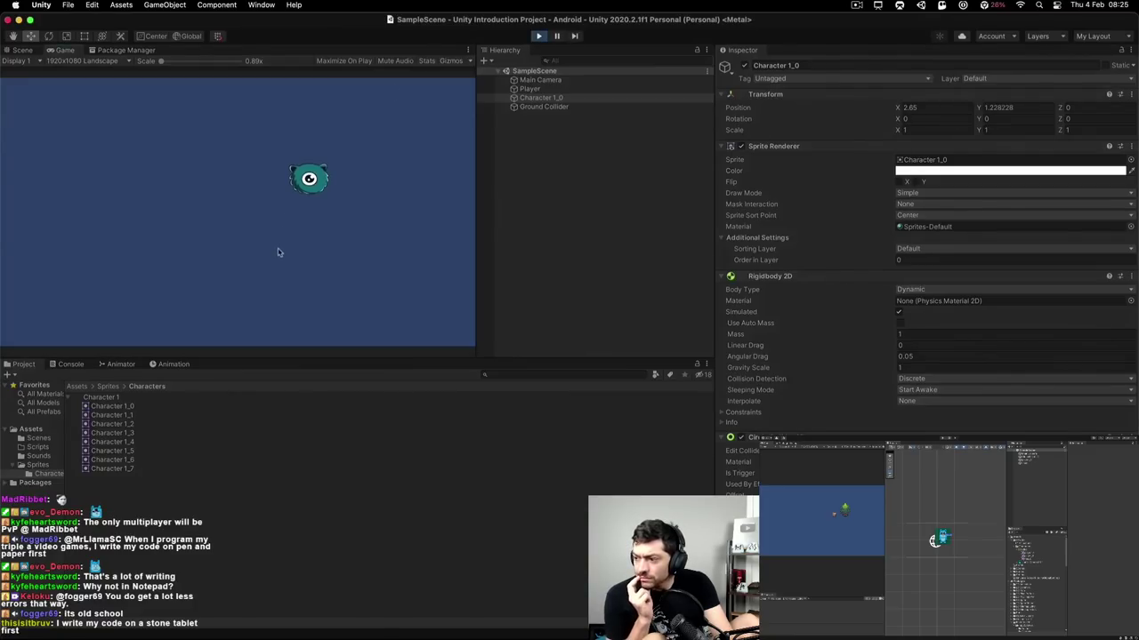
pyautogui.click(24, 51)
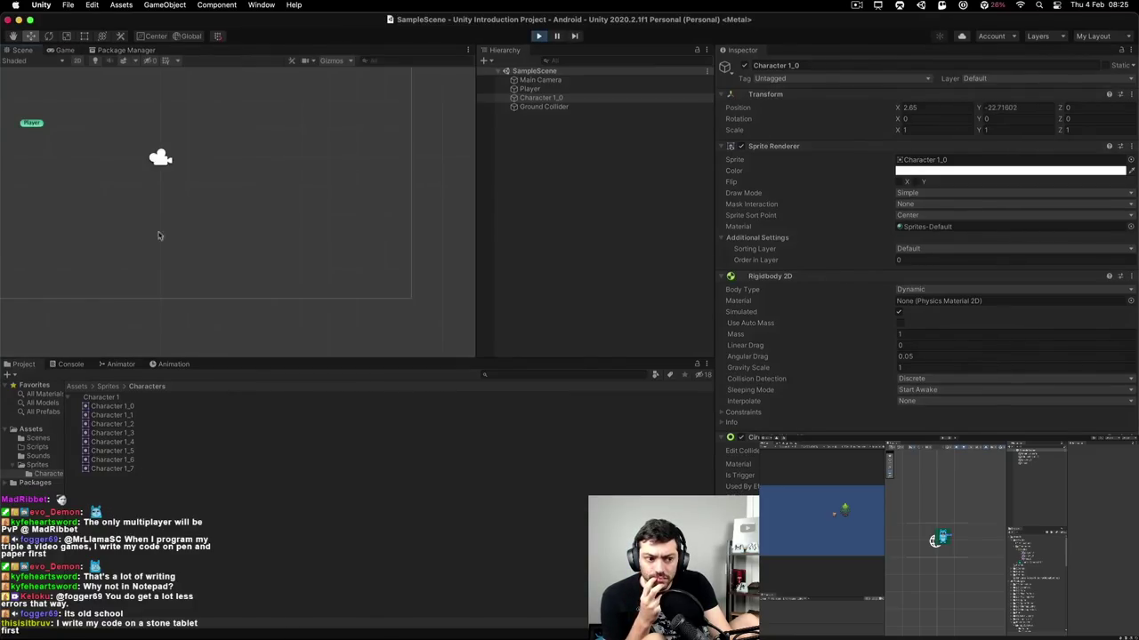
pyautogui.scroll(-4, 272, 297)
pyautogui.scroll(4, 237, 270)
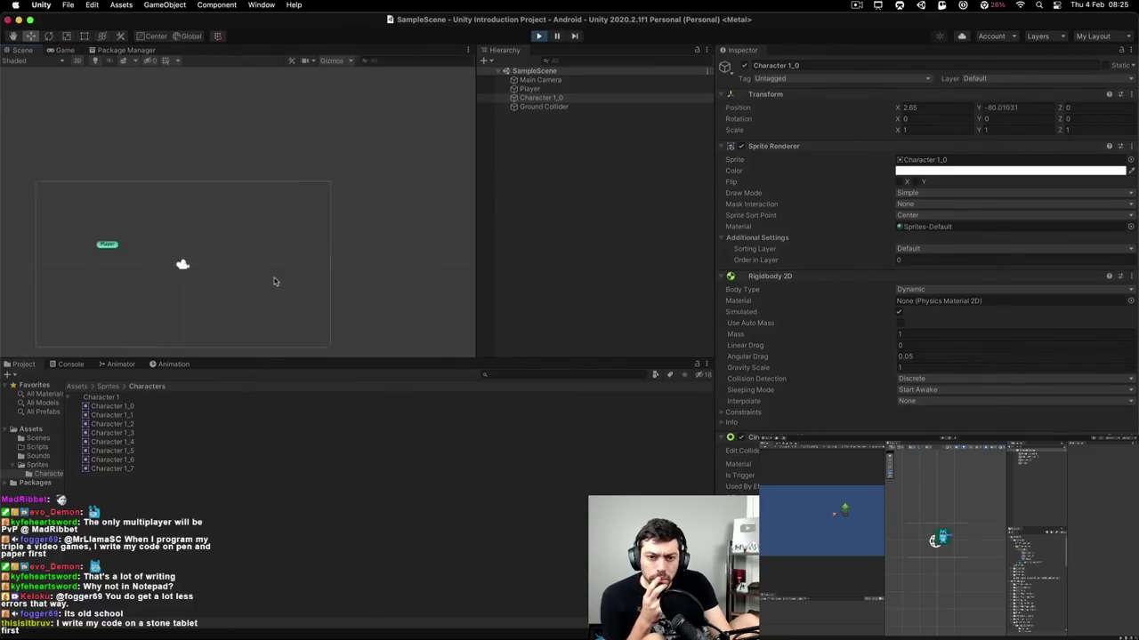
pyautogui.scroll(2, 274, 282)
pyautogui.click(543, 106)
pyautogui.scroll(3, 267, 213)
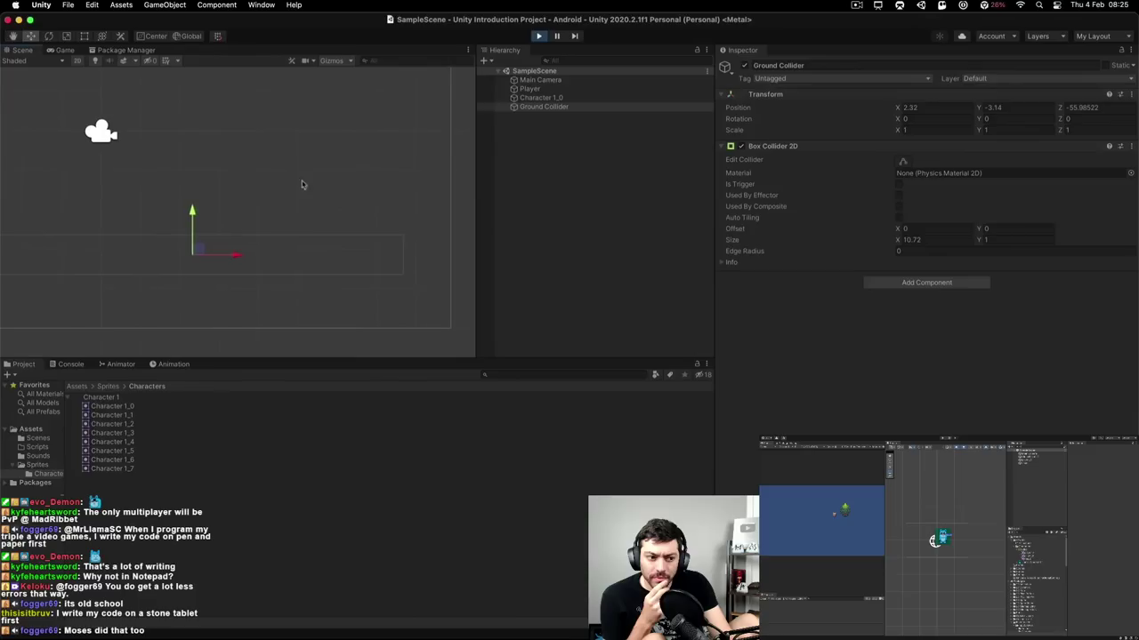
pyautogui.click(538, 35)
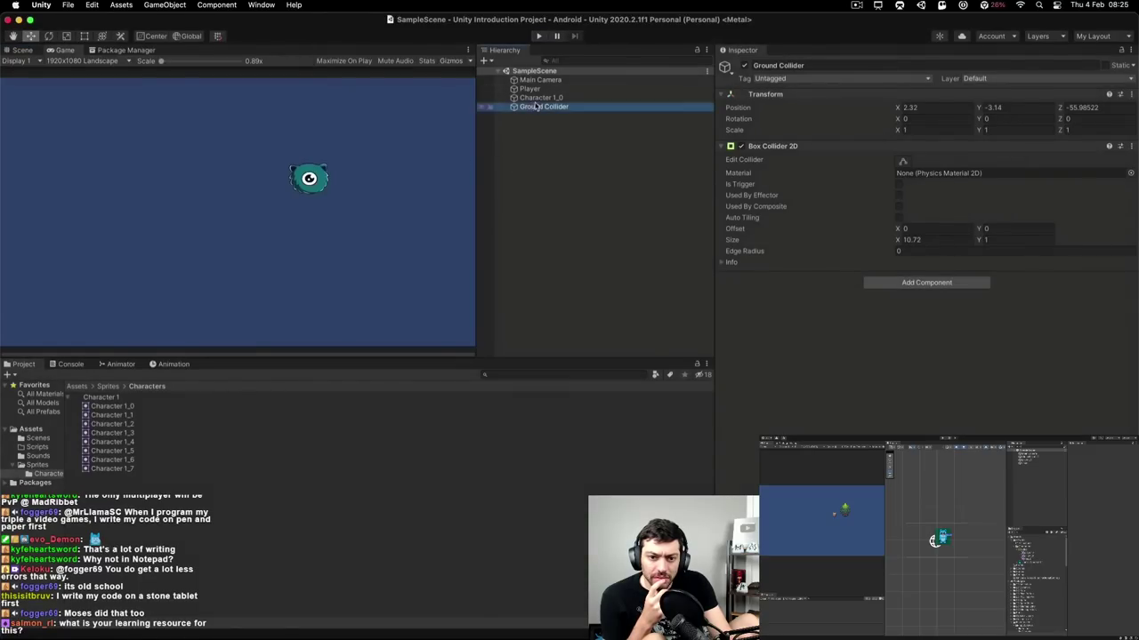
# - Compare Character 1_0's components with the Ground Collider's Box Collider 2D settings
pyautogui.press('Up')
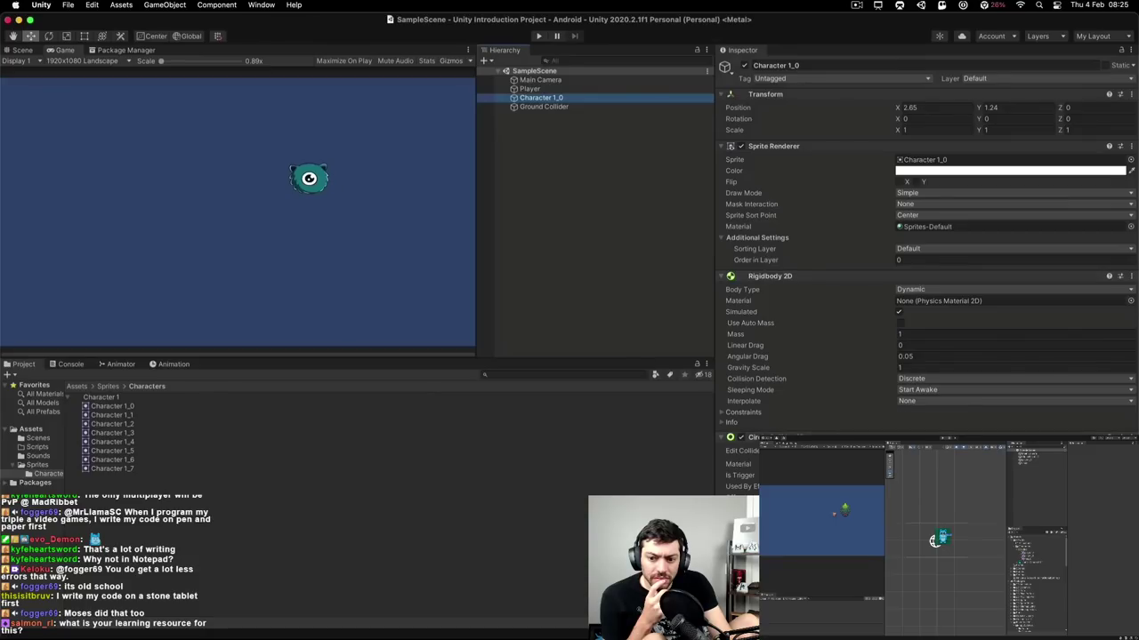
pyautogui.click(622, 370)
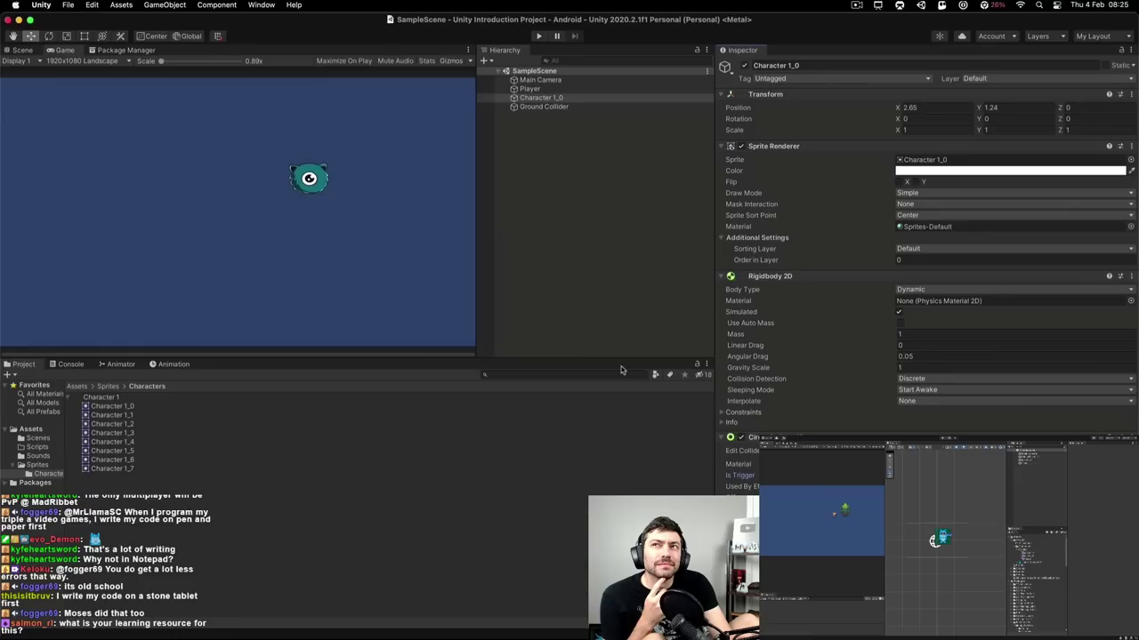
pyautogui.click(544, 106)
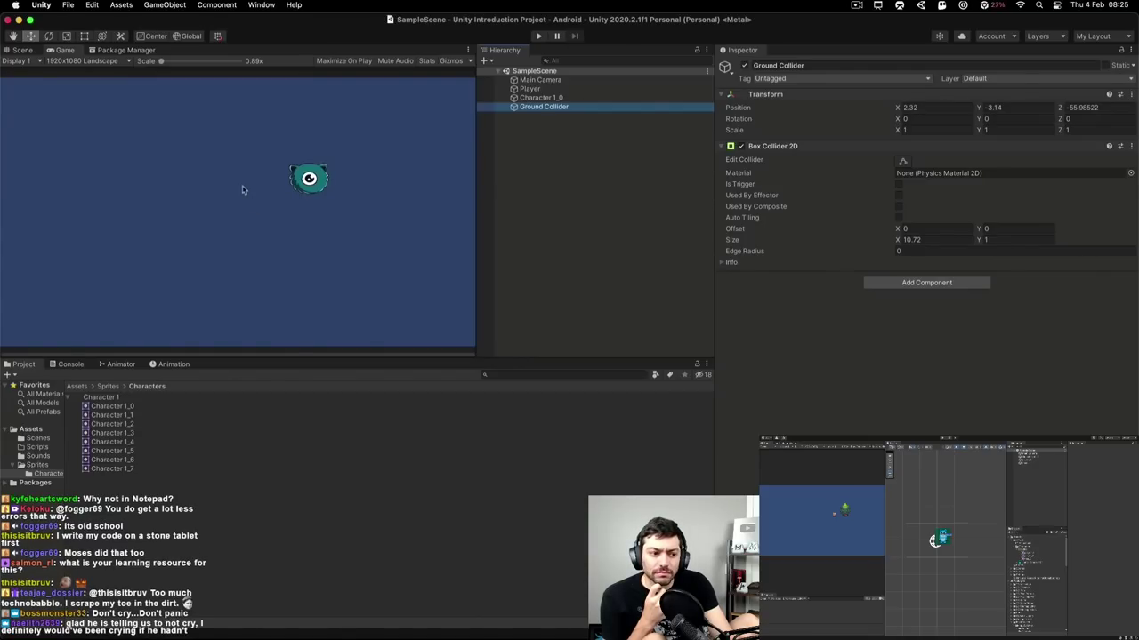
pyautogui.click(527, 99)
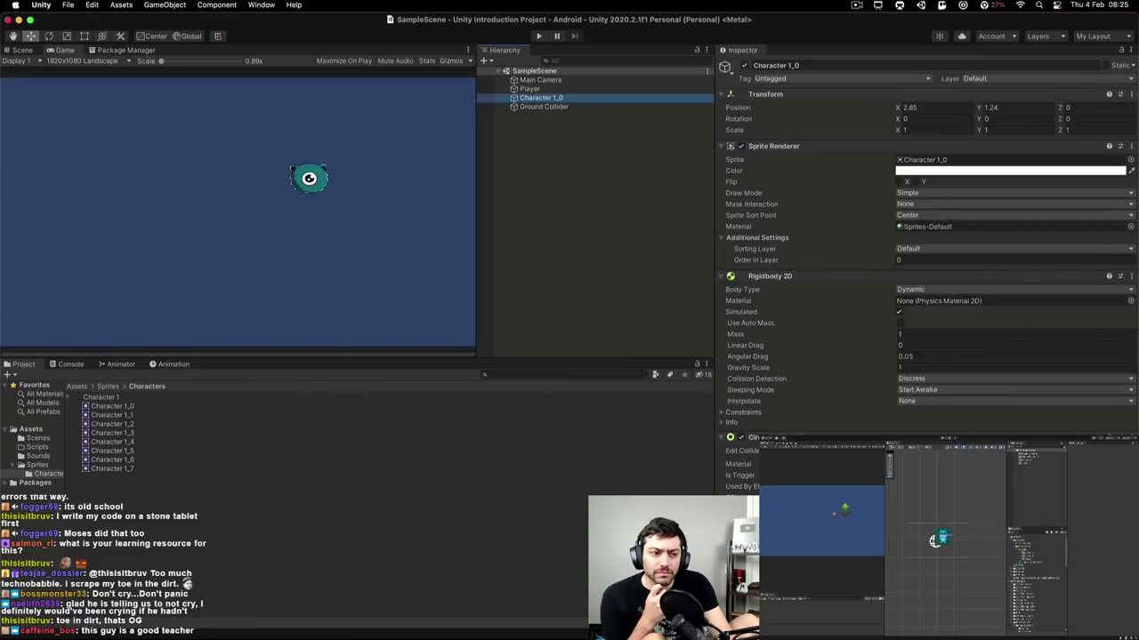
# - Underline the collider's Used By setting in red, then skip ahead in the video
pyautogui.click(877, 6)
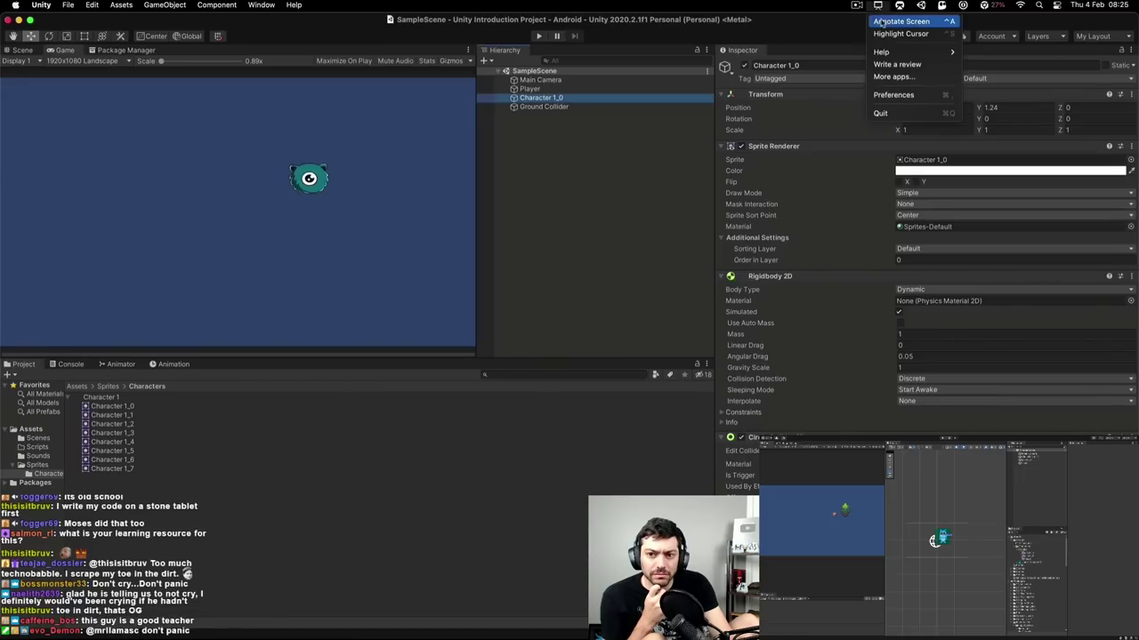
pyautogui.click(898, 29)
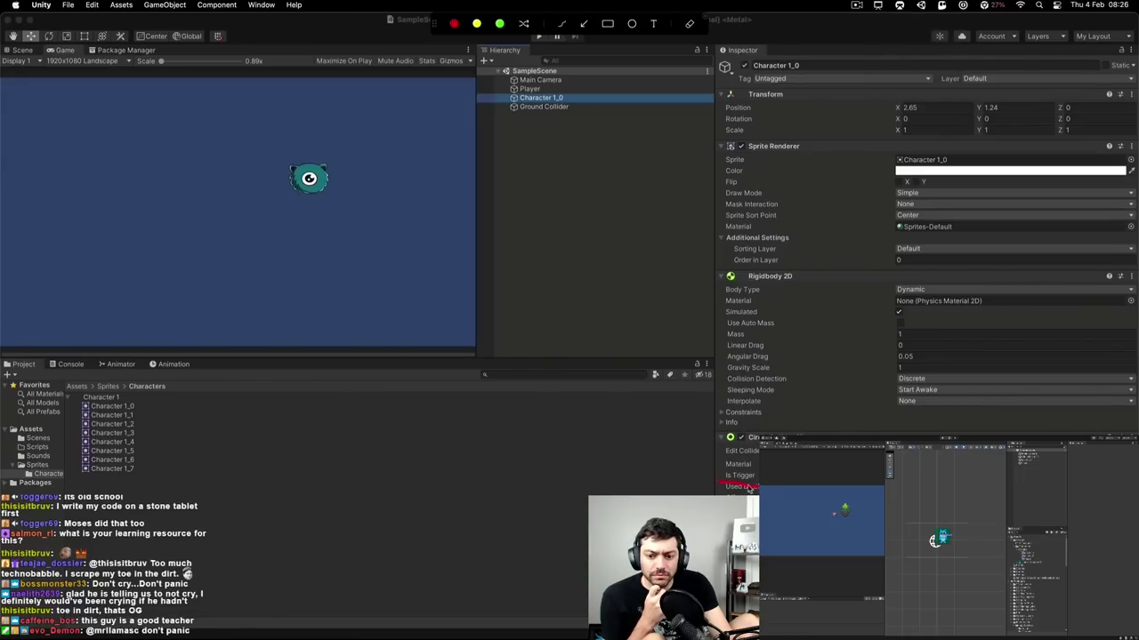
pyautogui.moveTo(752, 488); pyautogui.dragTo(713, 486)
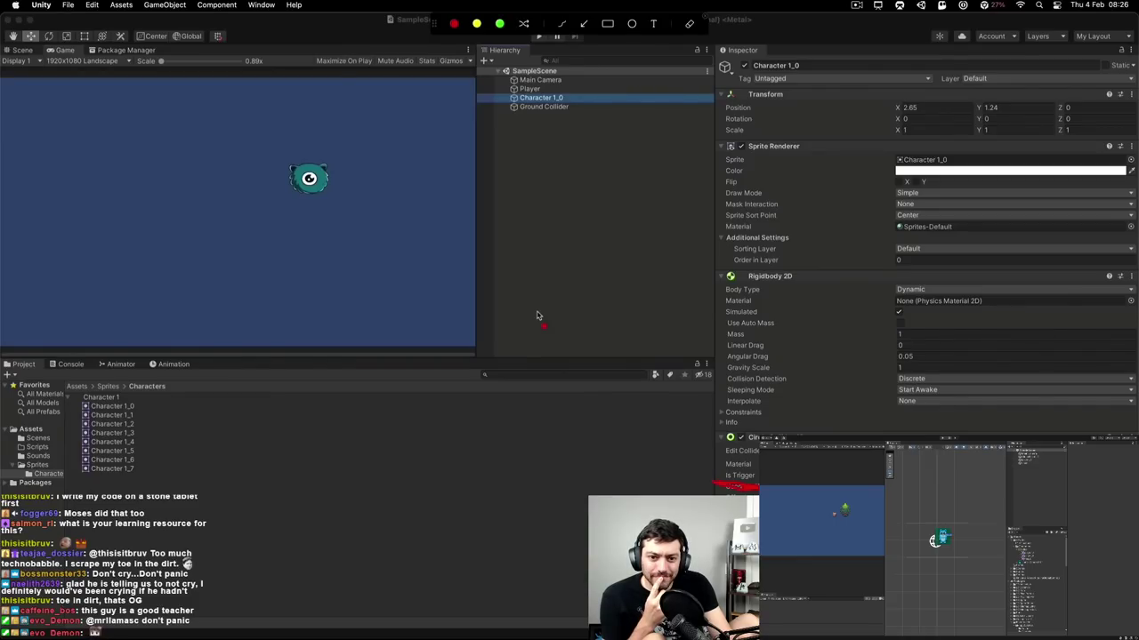
pyautogui.click(409, 33)
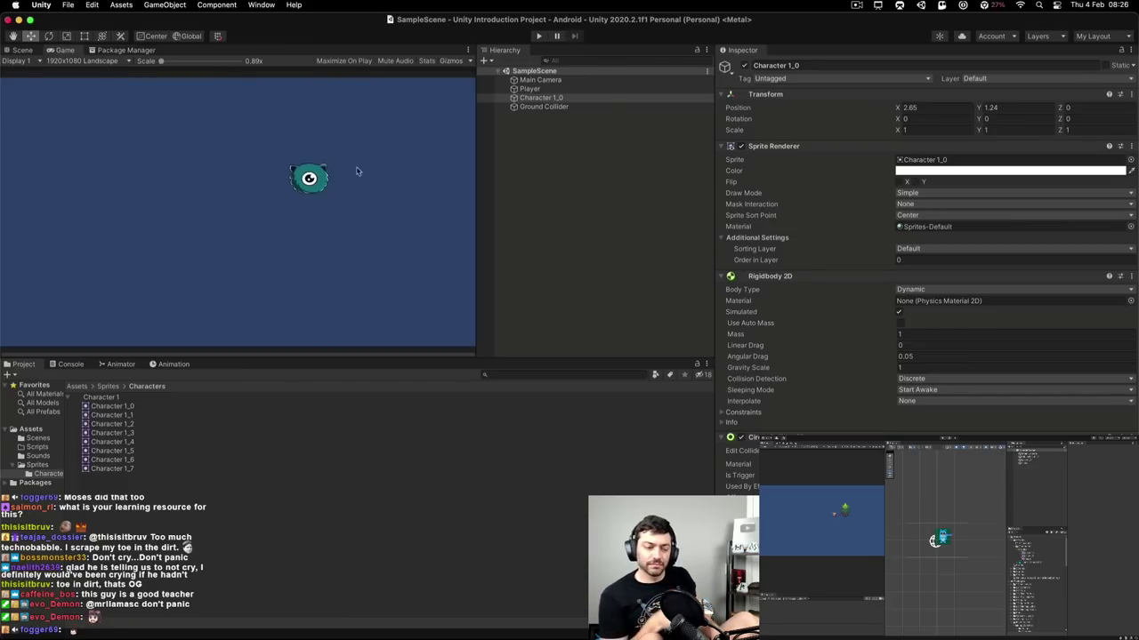
pyautogui.click(220, 480)
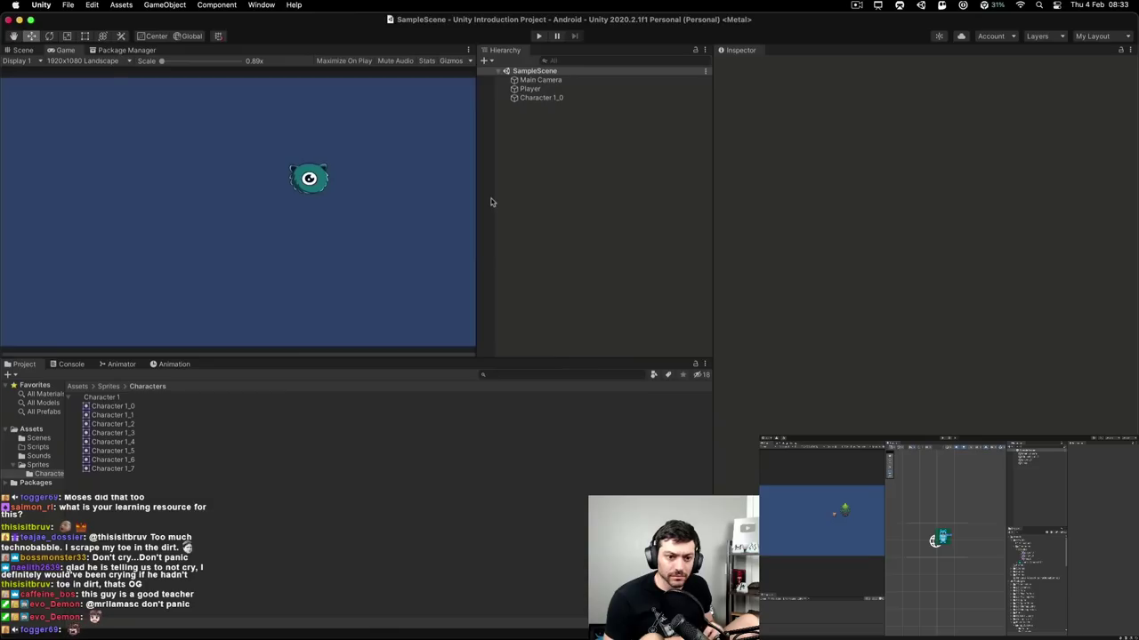
# - Add a Box Collider component to Character 1_0
pyautogui.click(543, 98)
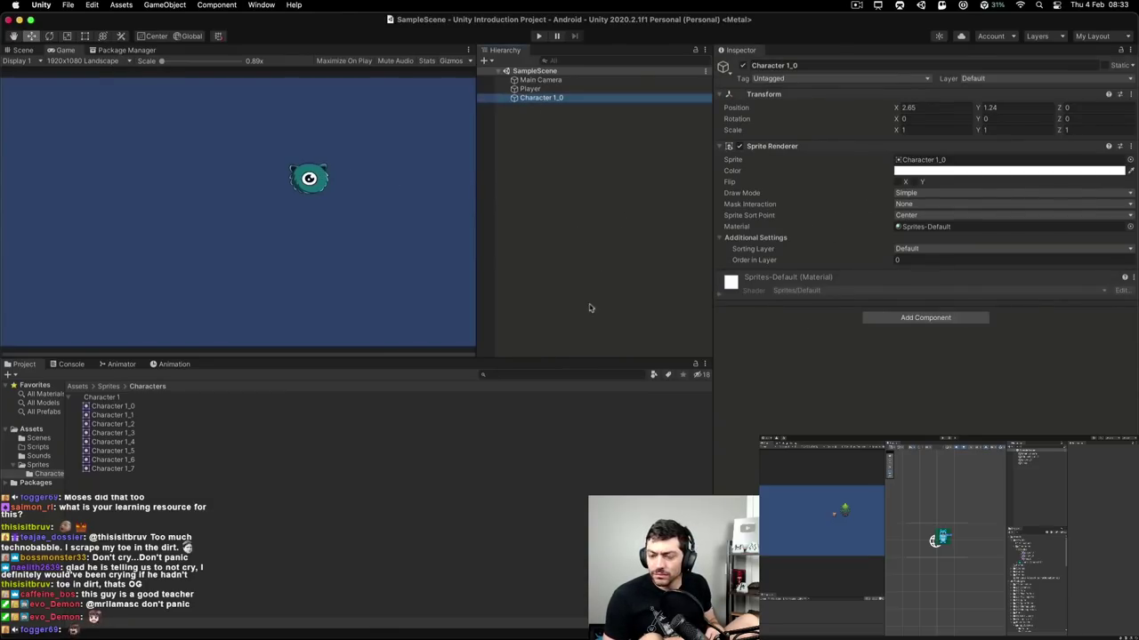
pyautogui.click(892, 319)
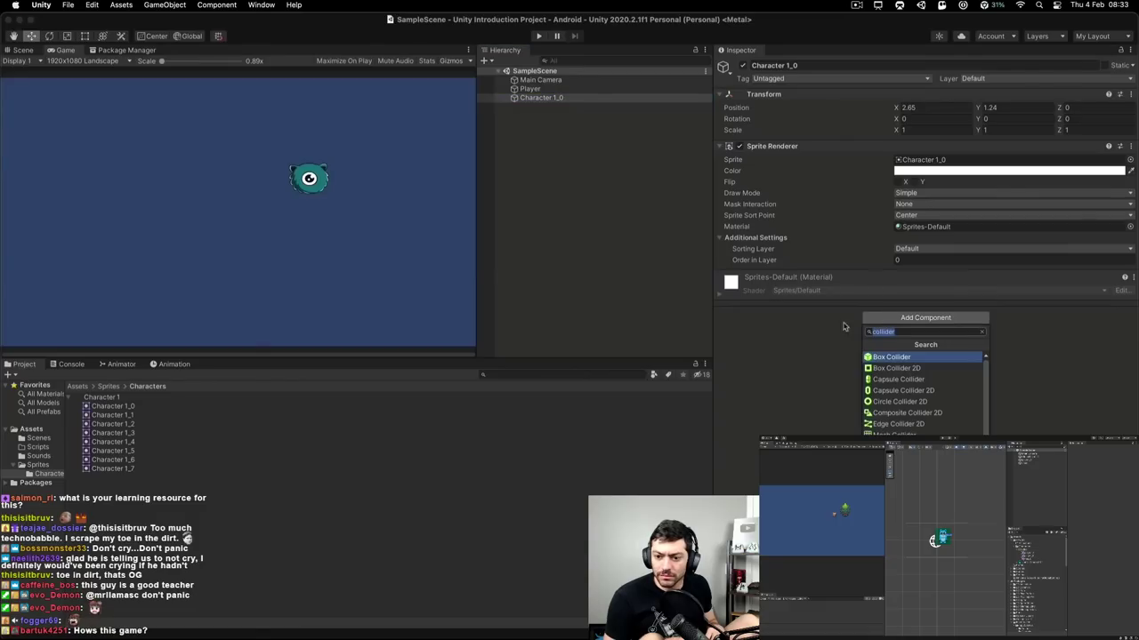
pyautogui.click(891, 357)
# - Toggle the tutorial's playback and briefly open then close screen annotations
pyautogui.click(816, 383)
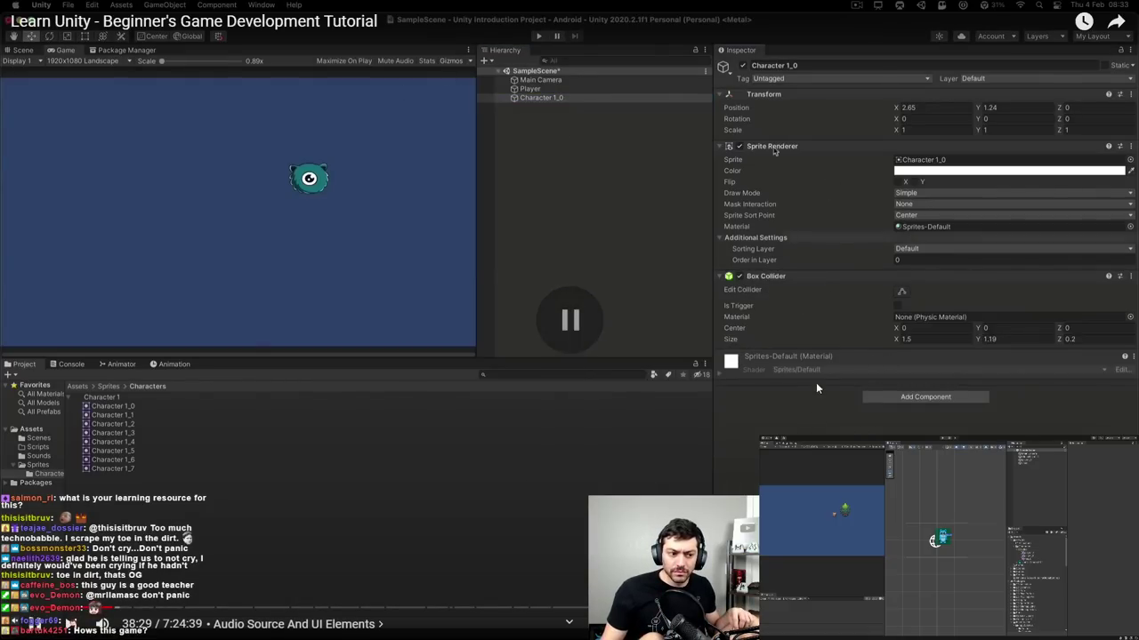
pyautogui.click(878, 6)
pyautogui.press('Return')
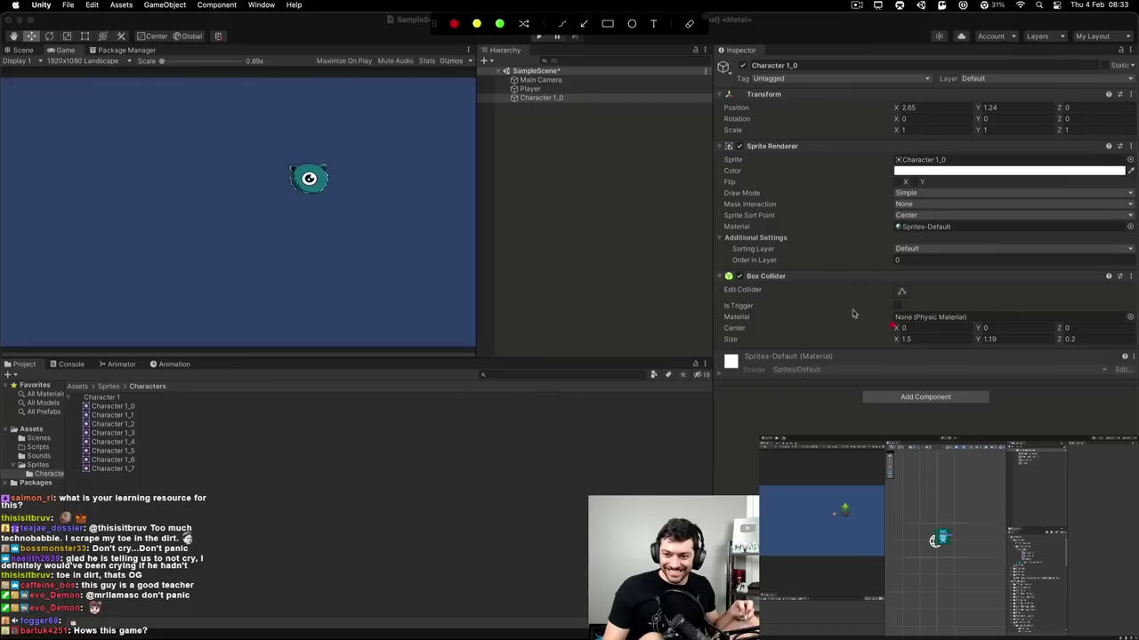
pyautogui.press('Escape')
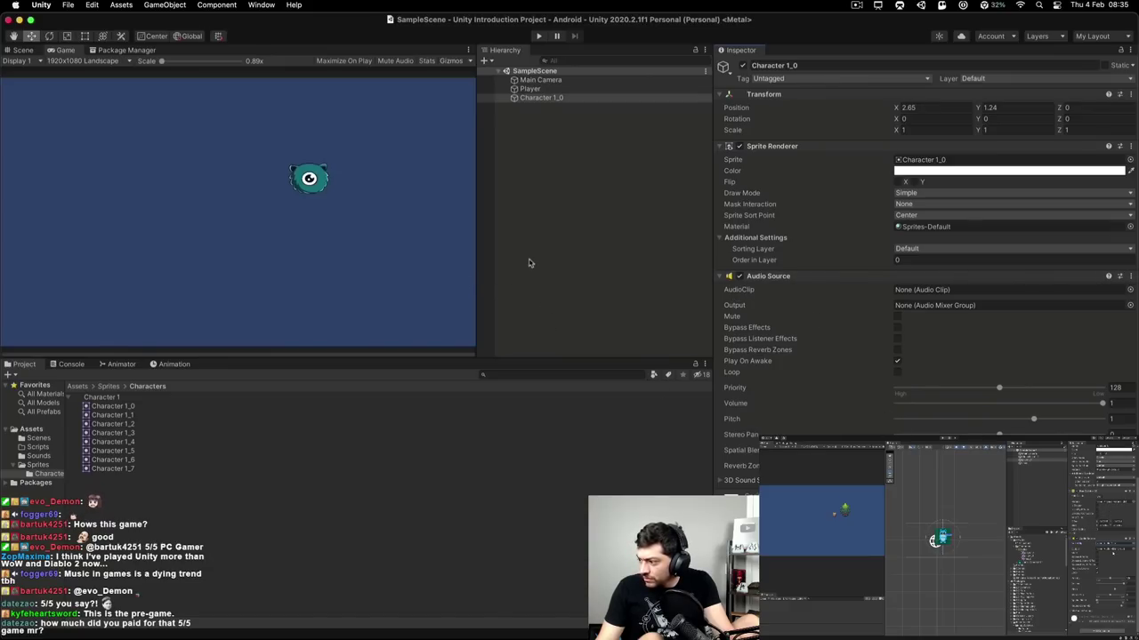
# - Open Assets > Sounds to show the Piano clip, then select Character 1_0
pyautogui.click(77, 386)
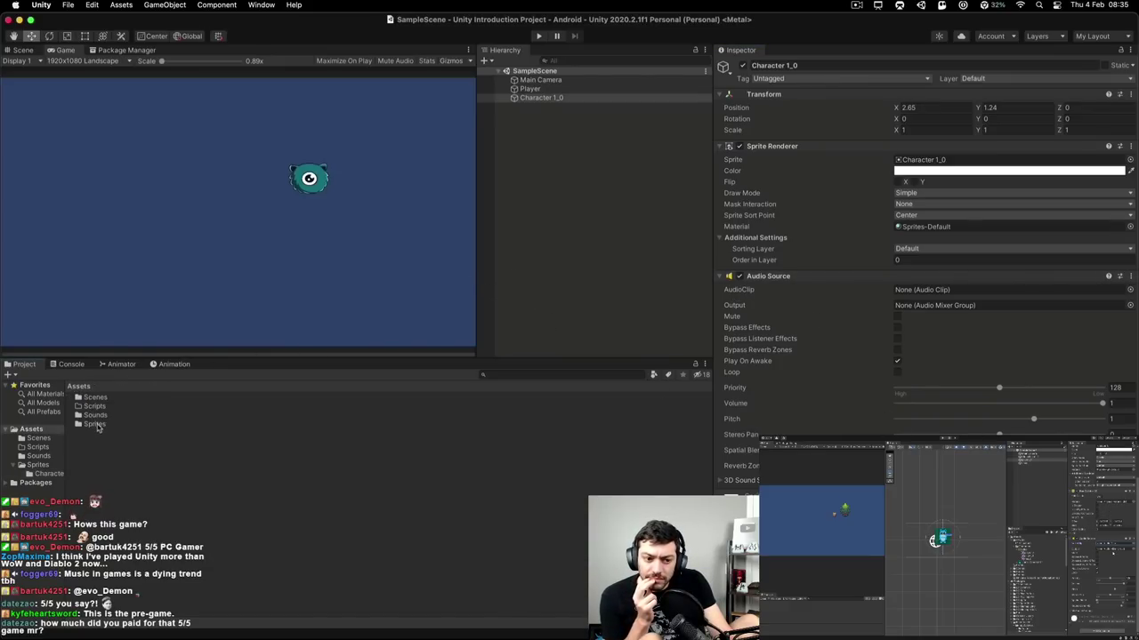
pyautogui.doubleClick(95, 415)
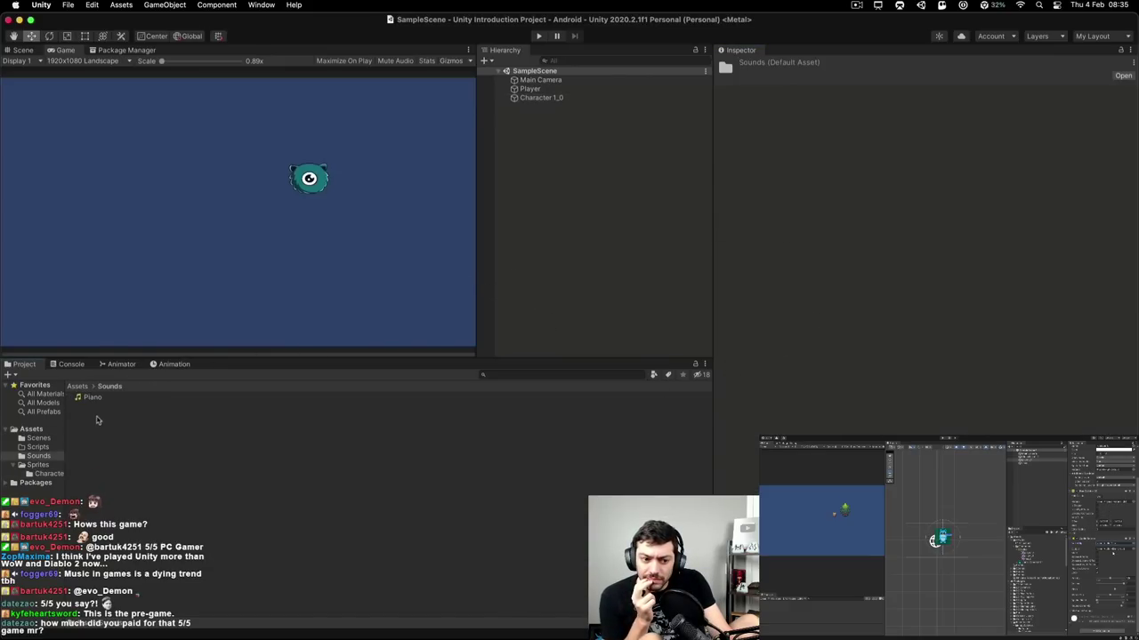
pyautogui.click(539, 97)
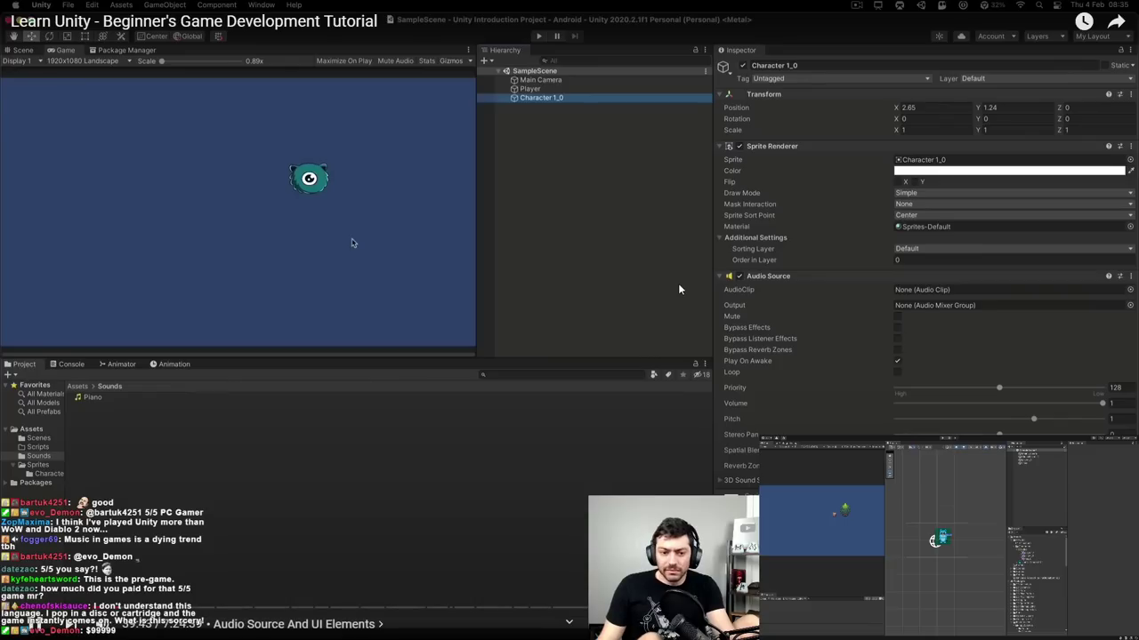
pyautogui.click(100, 308)
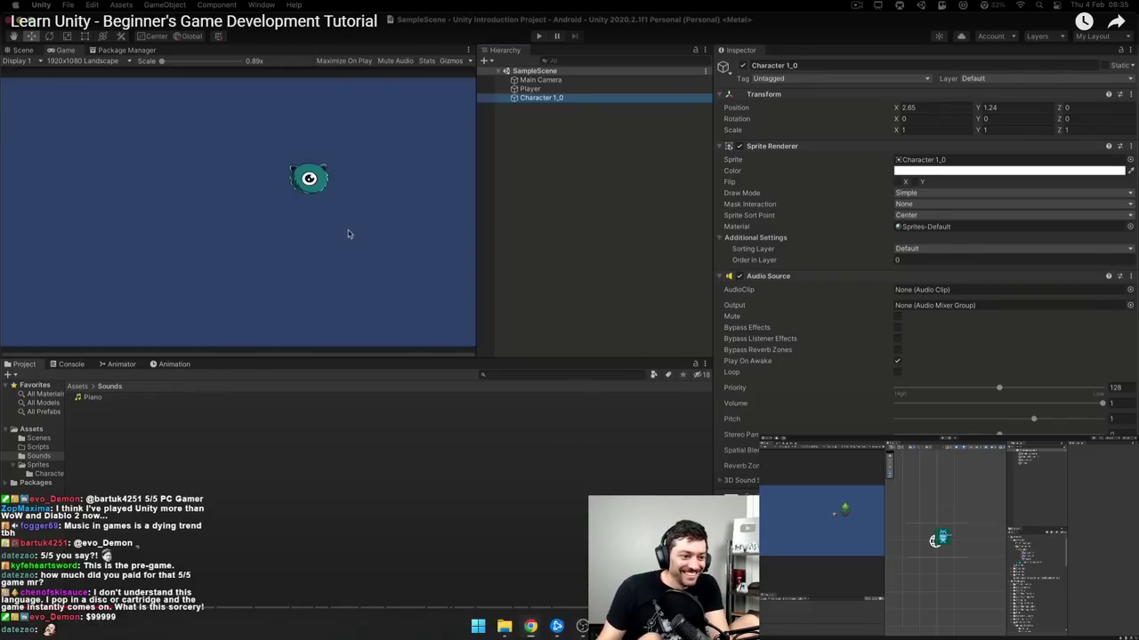
pyautogui.click(478, 626)
pyautogui.moveTo(532, 628)
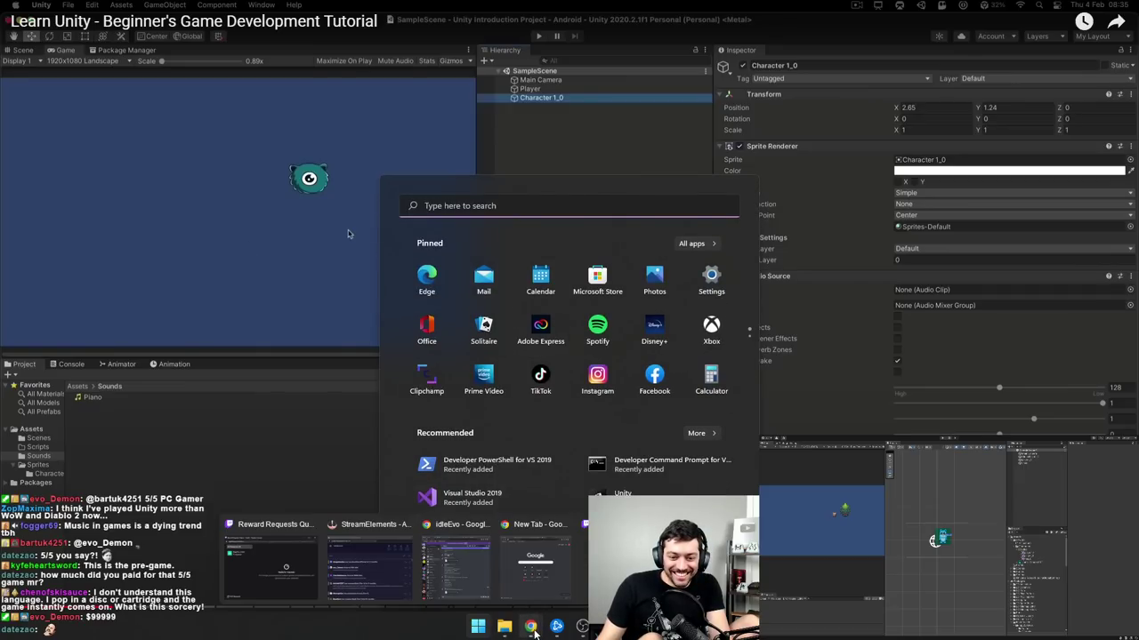
pyautogui.click(538, 565)
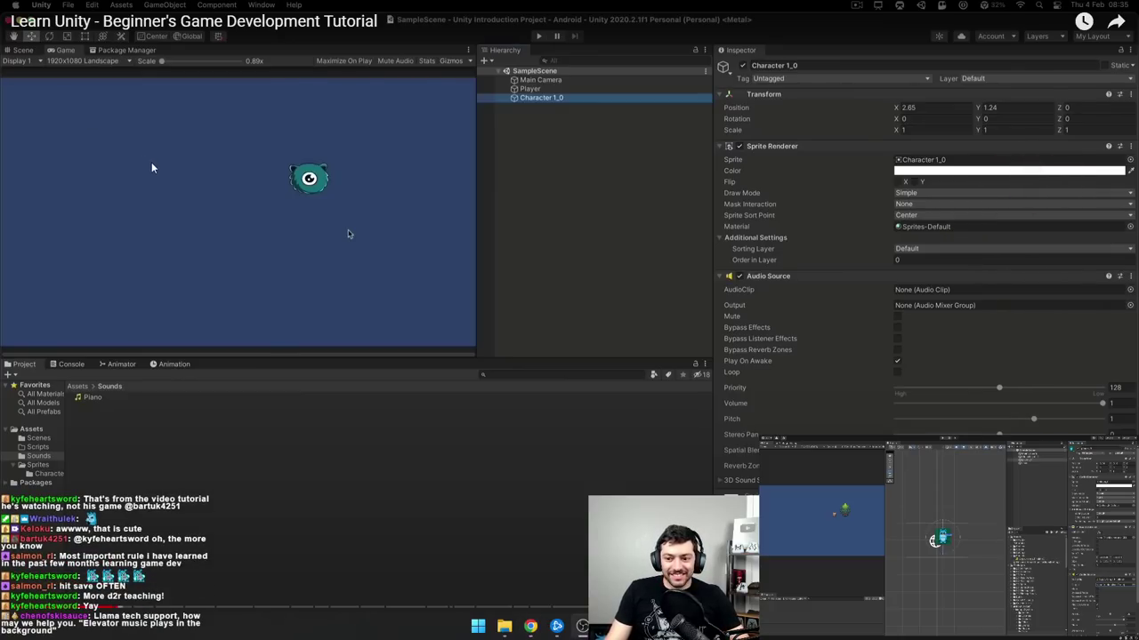
pyautogui.click(396, 208)
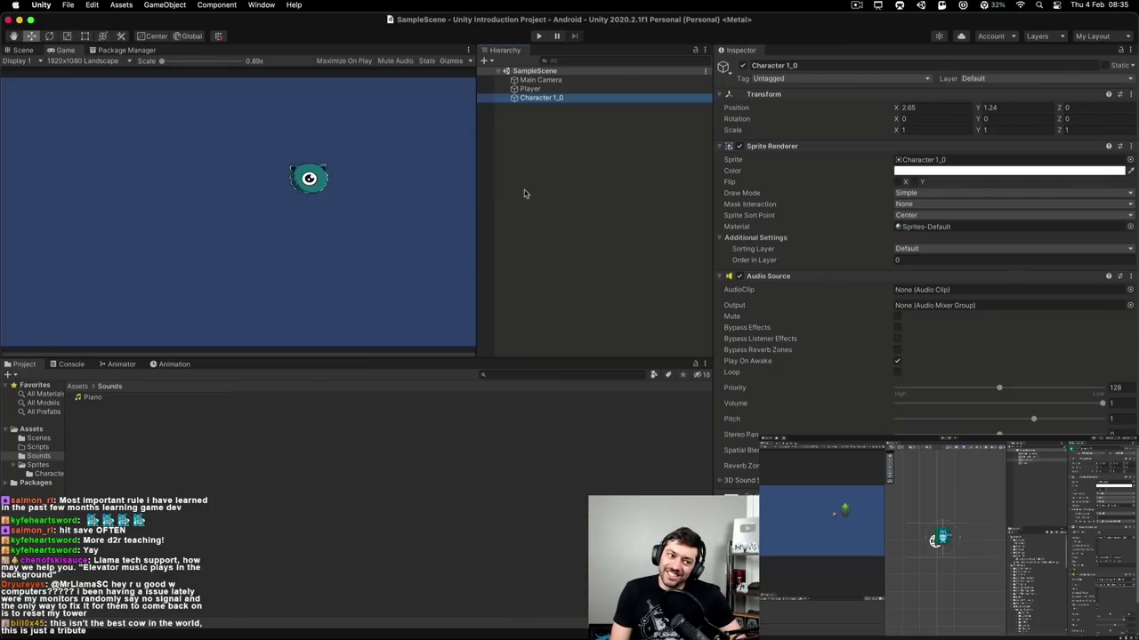
# - Pause, resume and adjust the volume of the tutorial video
pyautogui.click(401, 212)
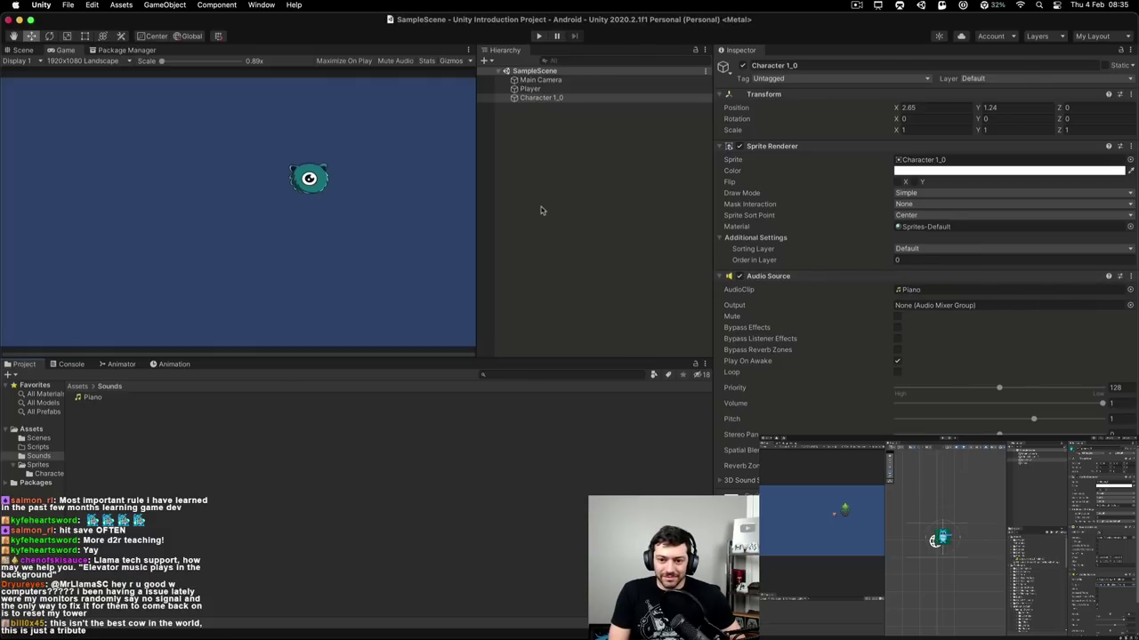
pyautogui.press('Up')
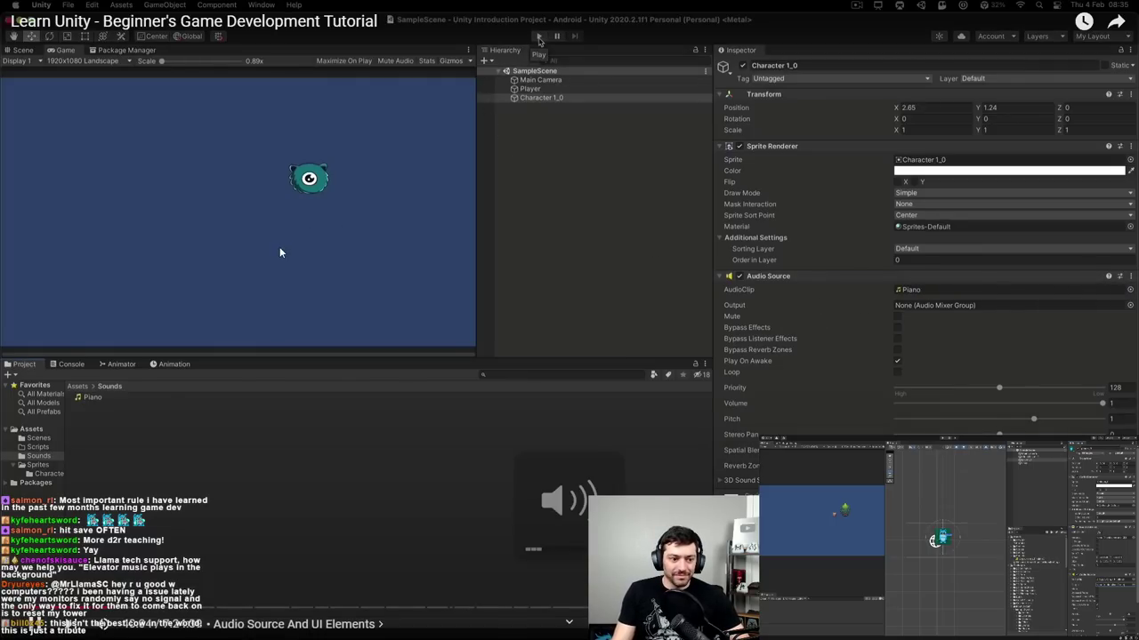
pyautogui.click(587, 294)
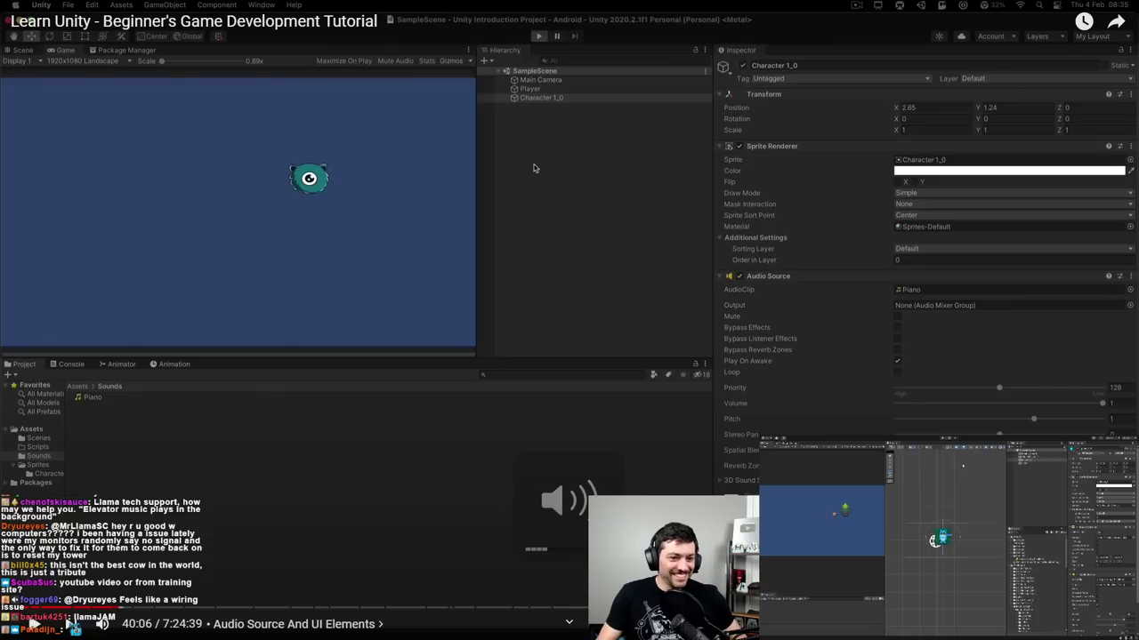
pyautogui.click(498, 333)
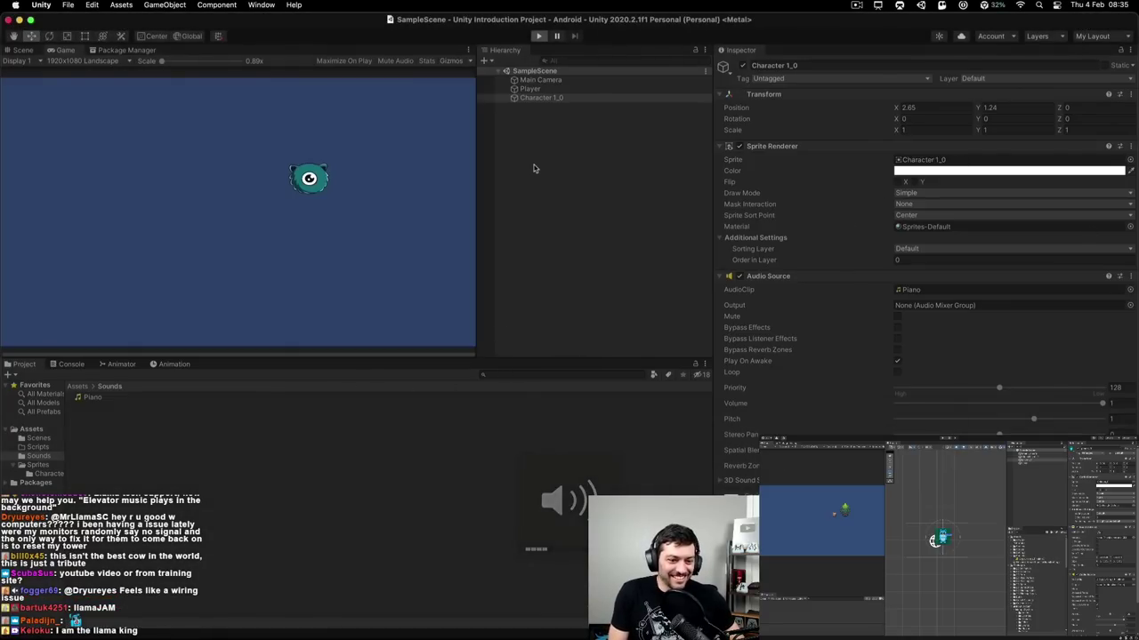
pyautogui.press('Up')
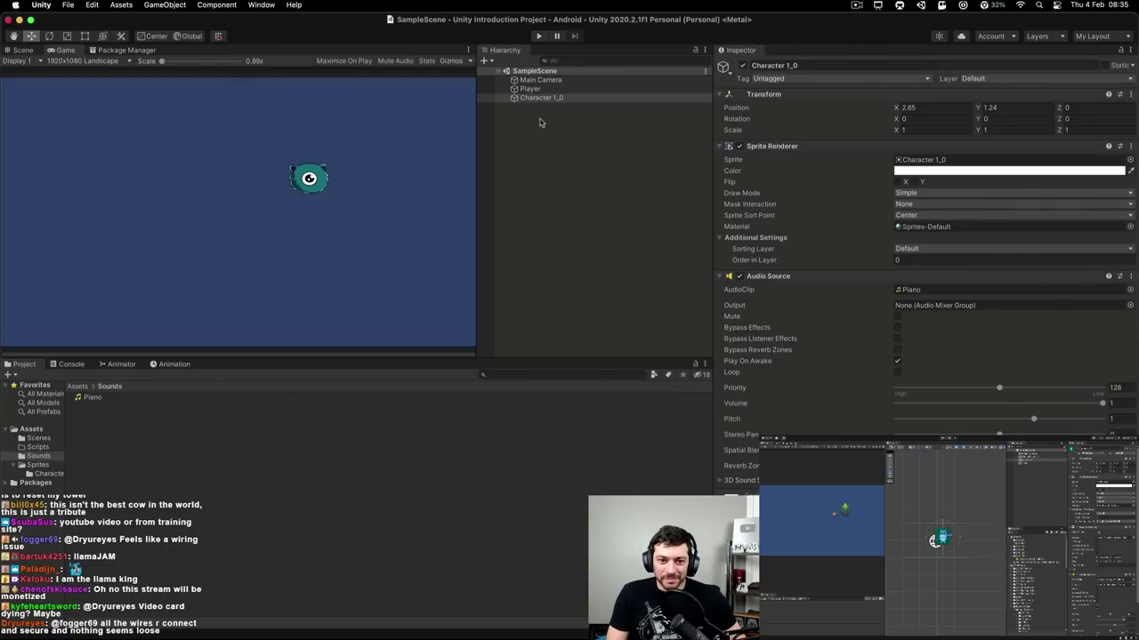
# - Remove the Audio Source from Character 1_0 and enlarge the Game view
pyautogui.click(560, 198)
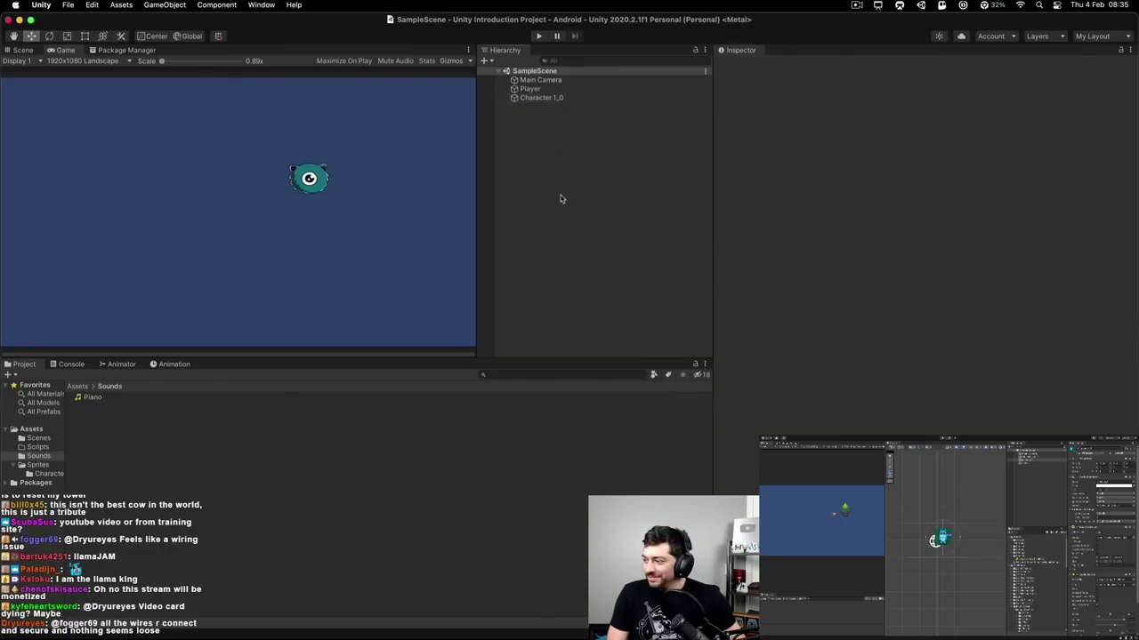
pyautogui.click(530, 98)
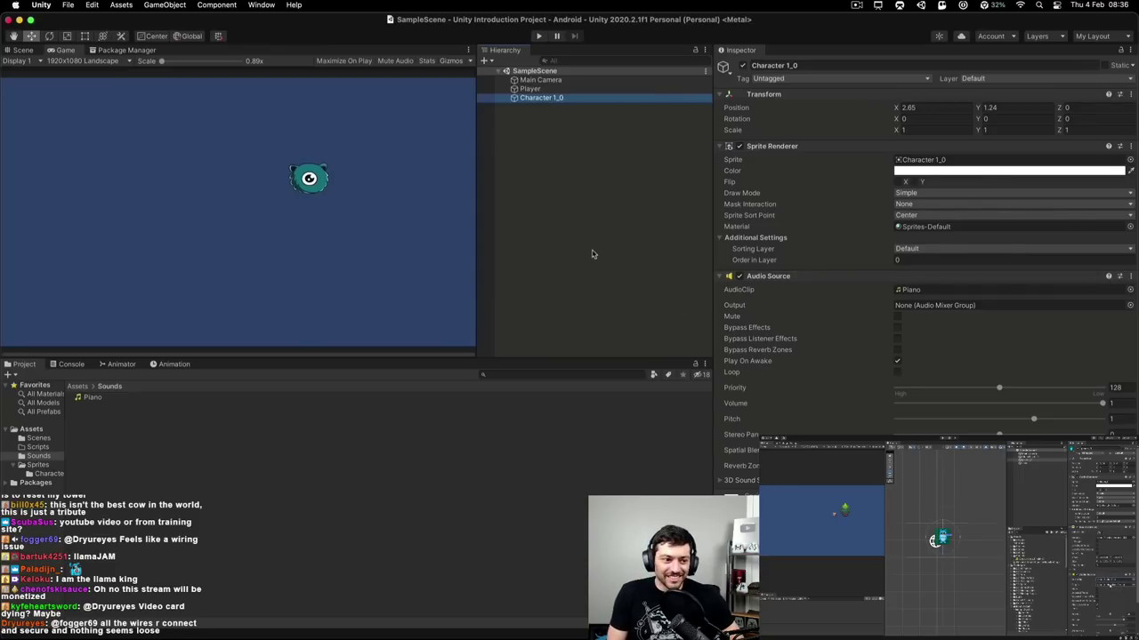
pyautogui.click(1130, 276)
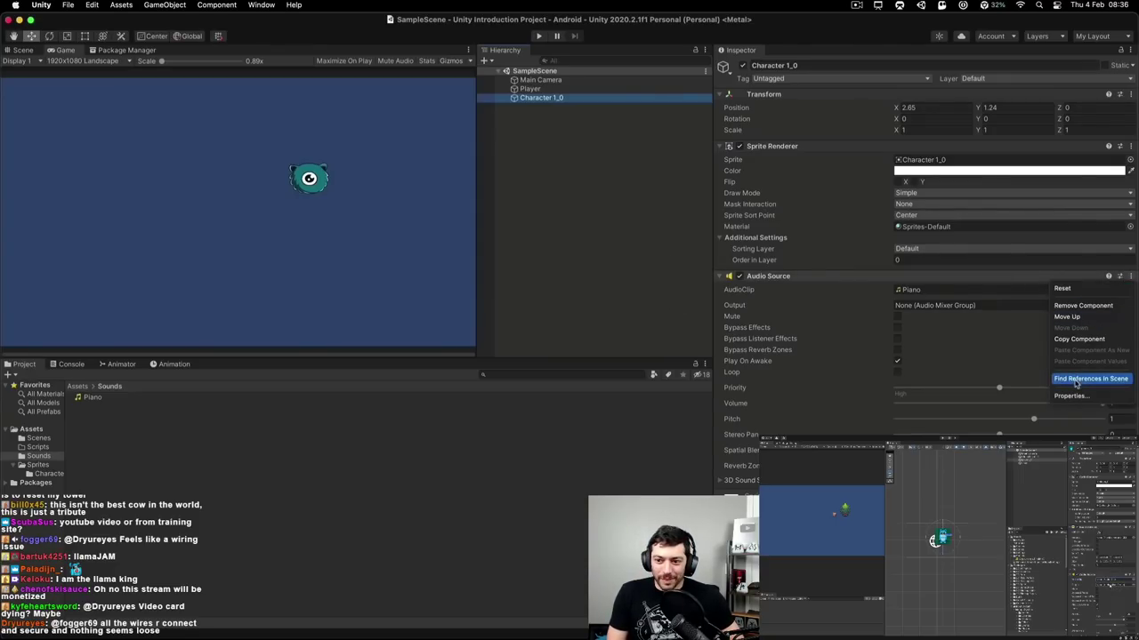
pyautogui.click(1082, 305)
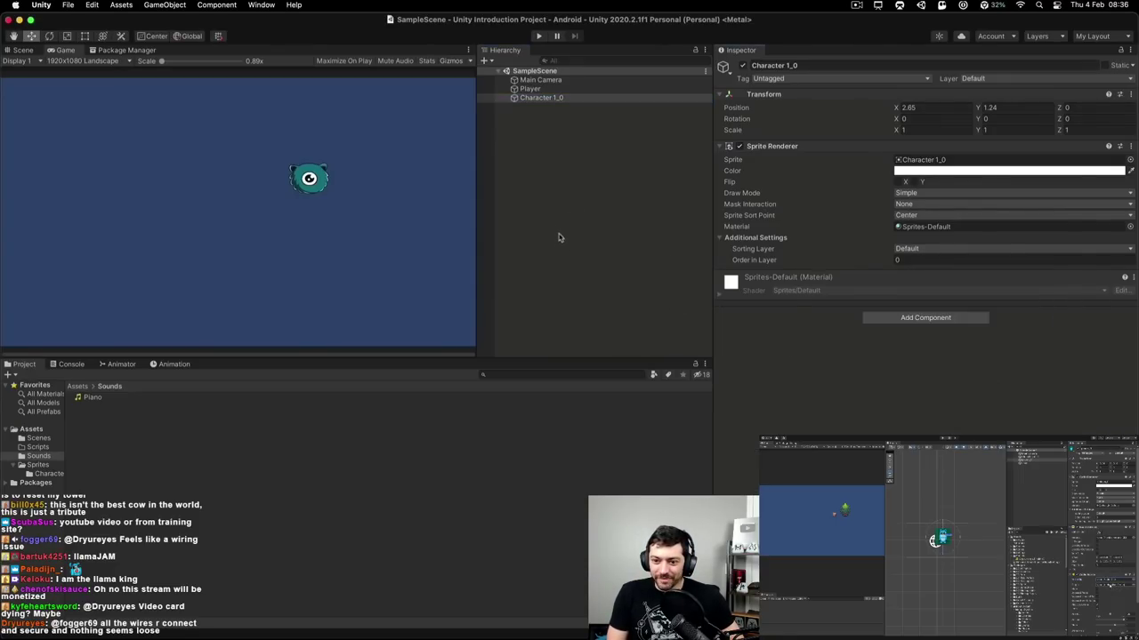
pyautogui.moveTo(452, 357); pyautogui.dragTo(453, 386)
pyautogui.moveTo(476, 241); pyautogui.dragTo(508, 247)
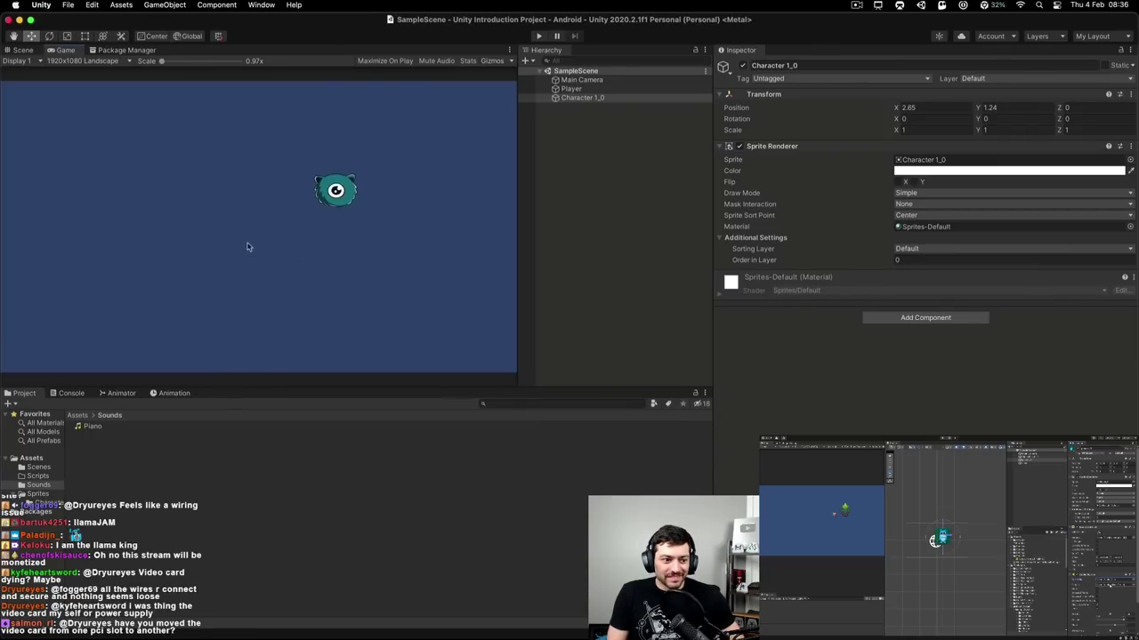
# - Create a UI Image from the Hierarchy context menu, adding a Canvas and EventSystem
pyautogui.rightClick(580, 147)
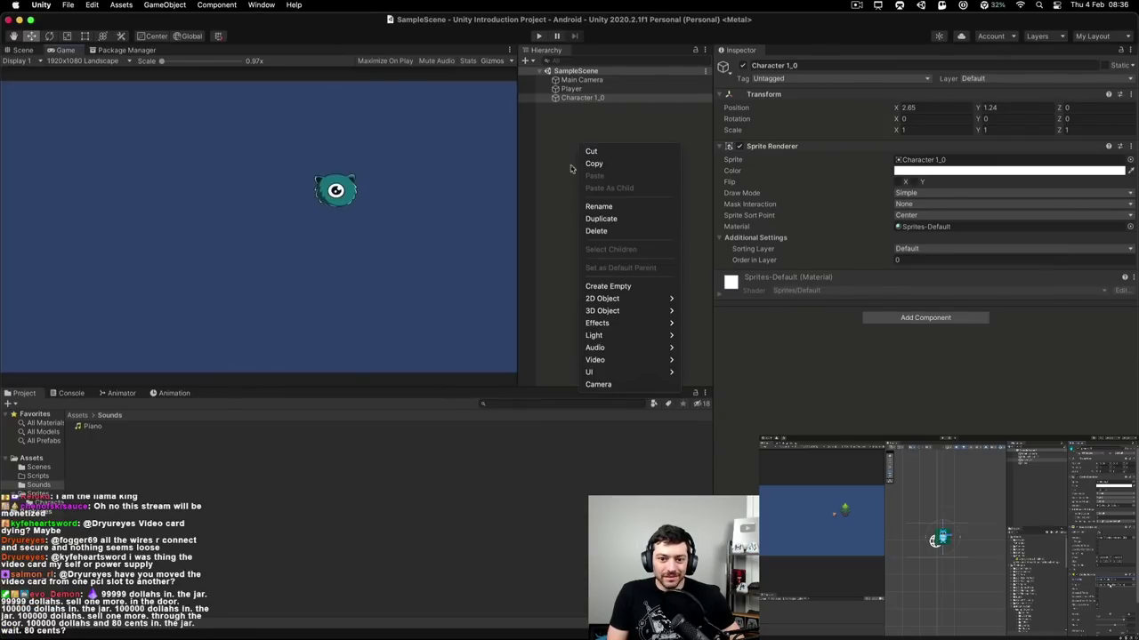
pyautogui.moveTo(622, 372)
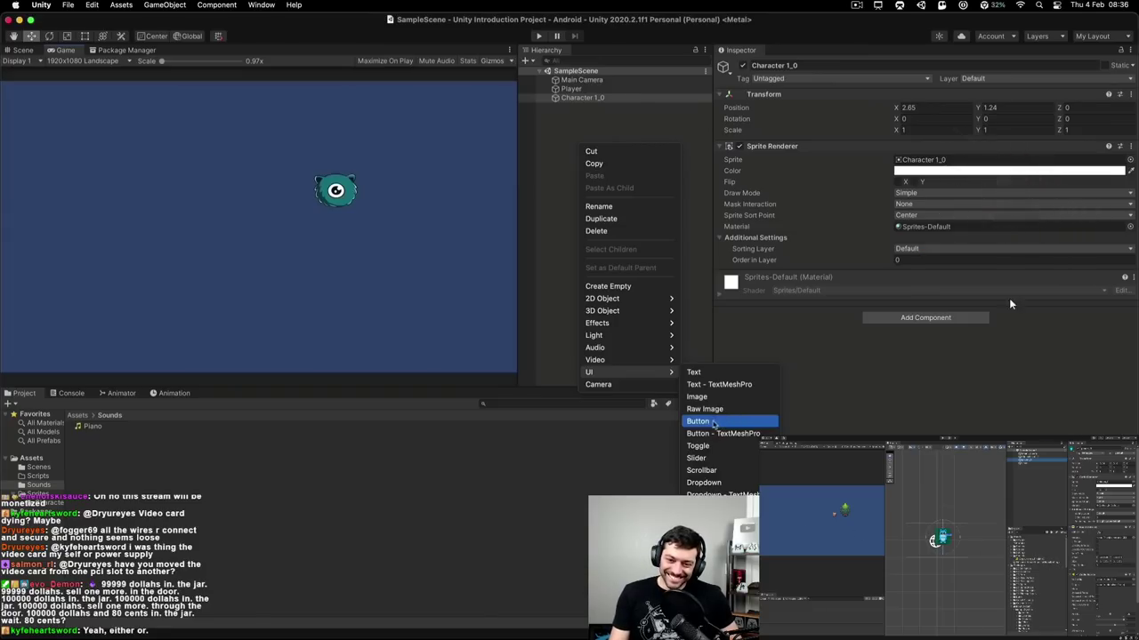
pyautogui.click(738, 354)
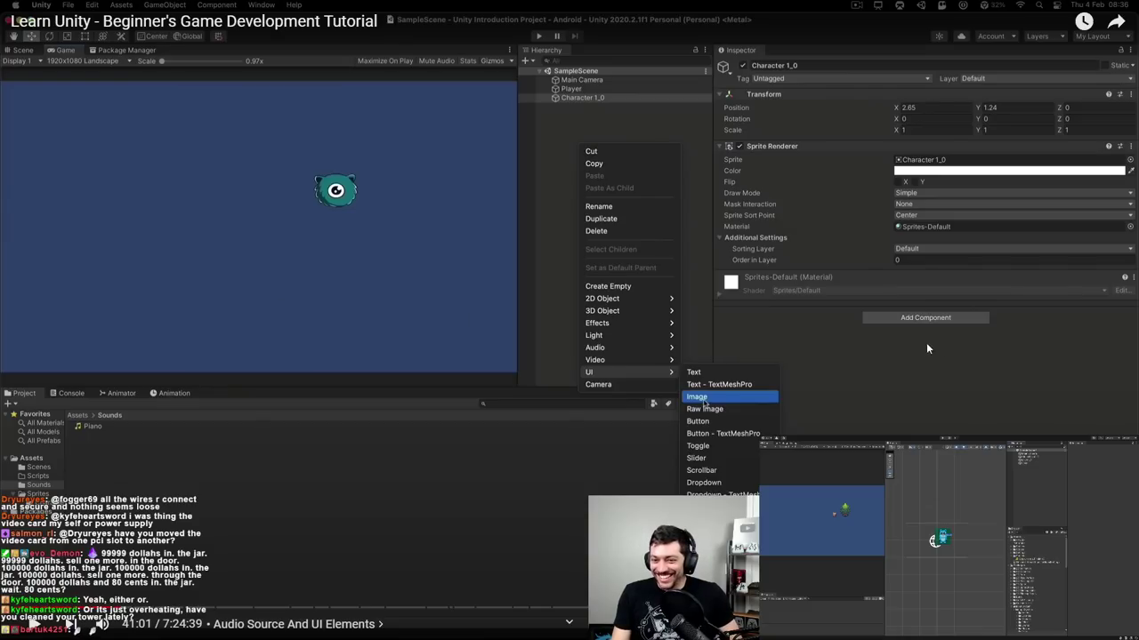
pyautogui.click(887, 343)
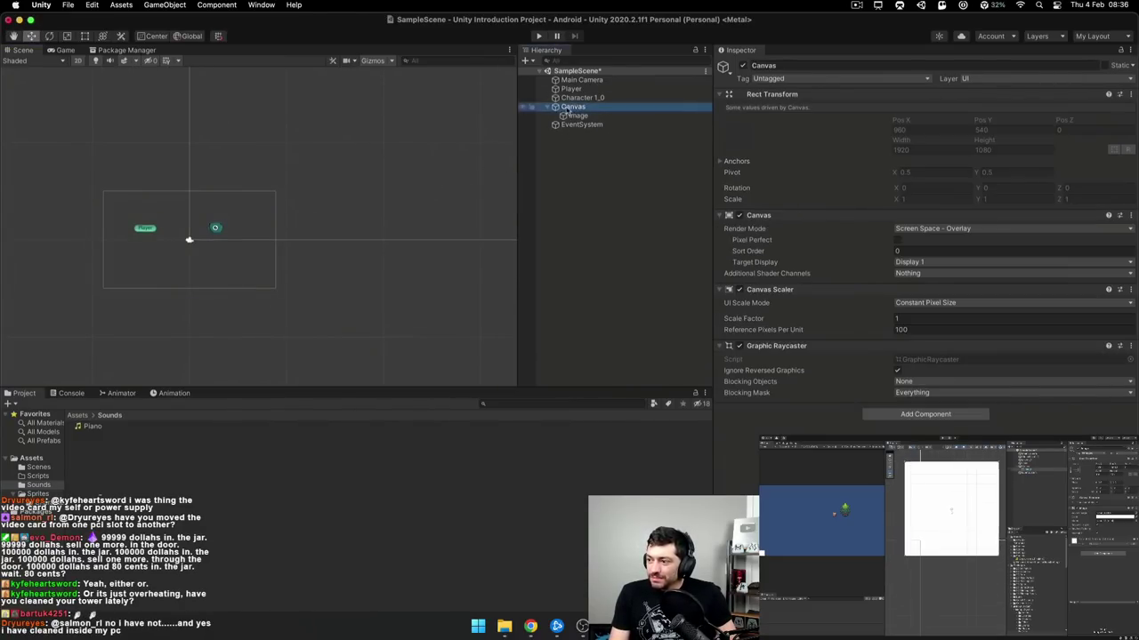
pyautogui.click(573, 106)
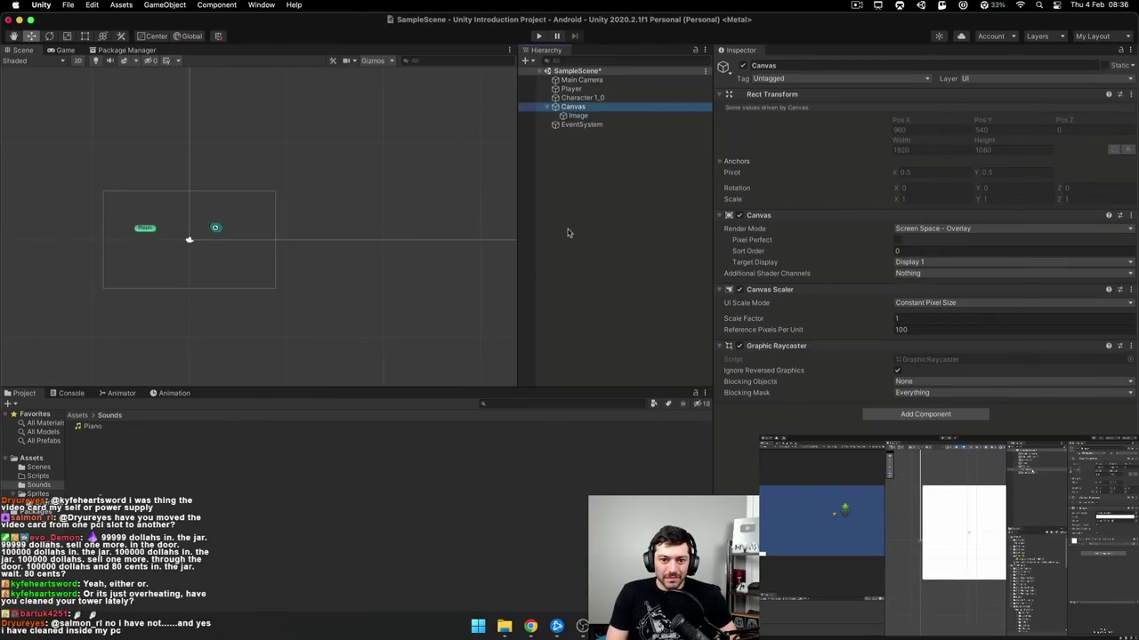
pyautogui.click(601, 126)
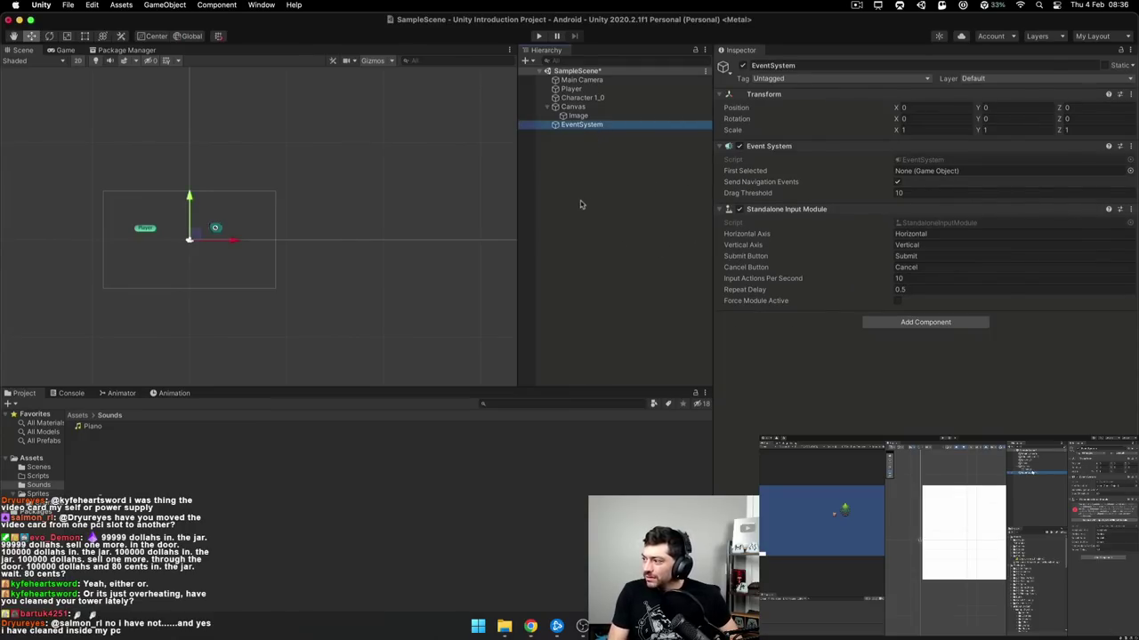
pyautogui.click(573, 108)
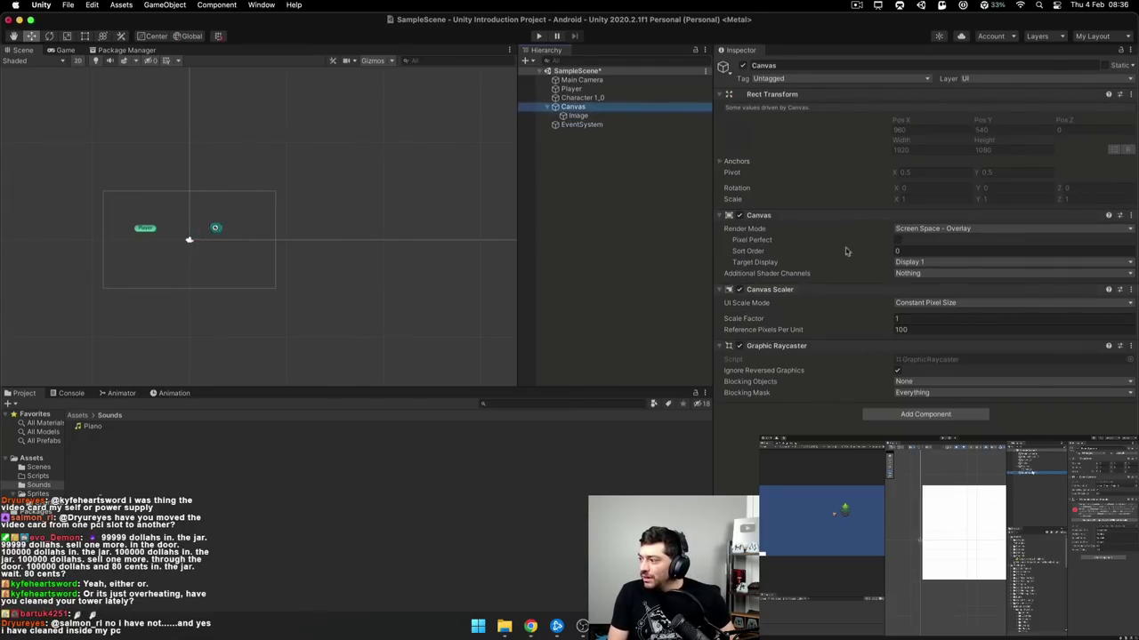
pyautogui.scroll(3, 178, 224)
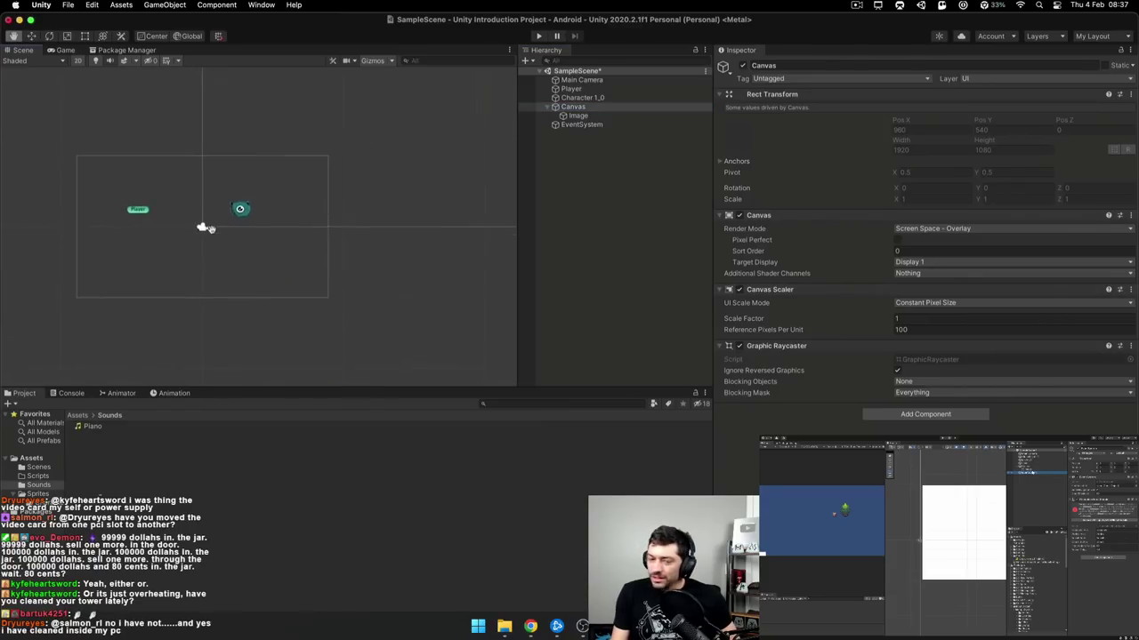
pyautogui.click(570, 348)
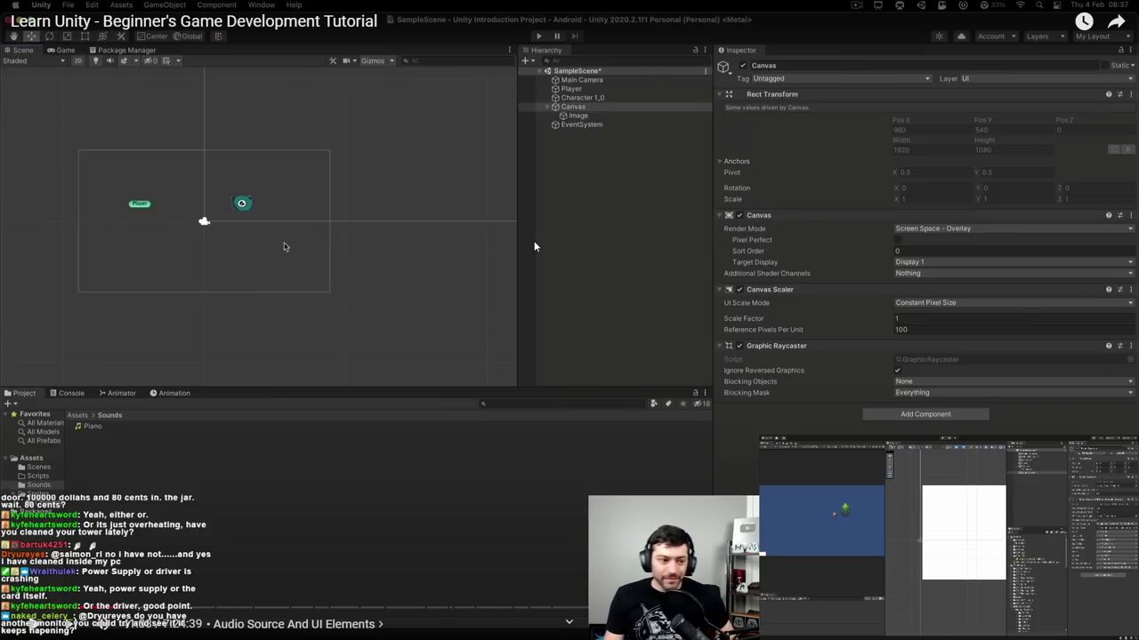
pyautogui.click(562, 239)
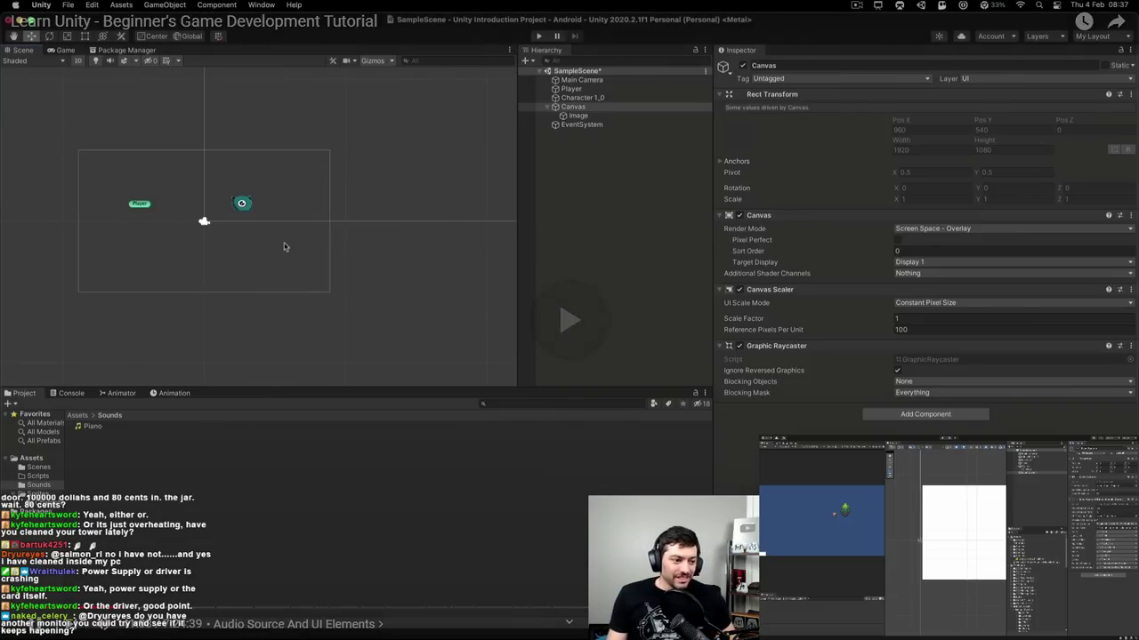
# - Set the Canvas to Screen Space - Camera with Main Camera as its render camera
pyautogui.click(907, 231)
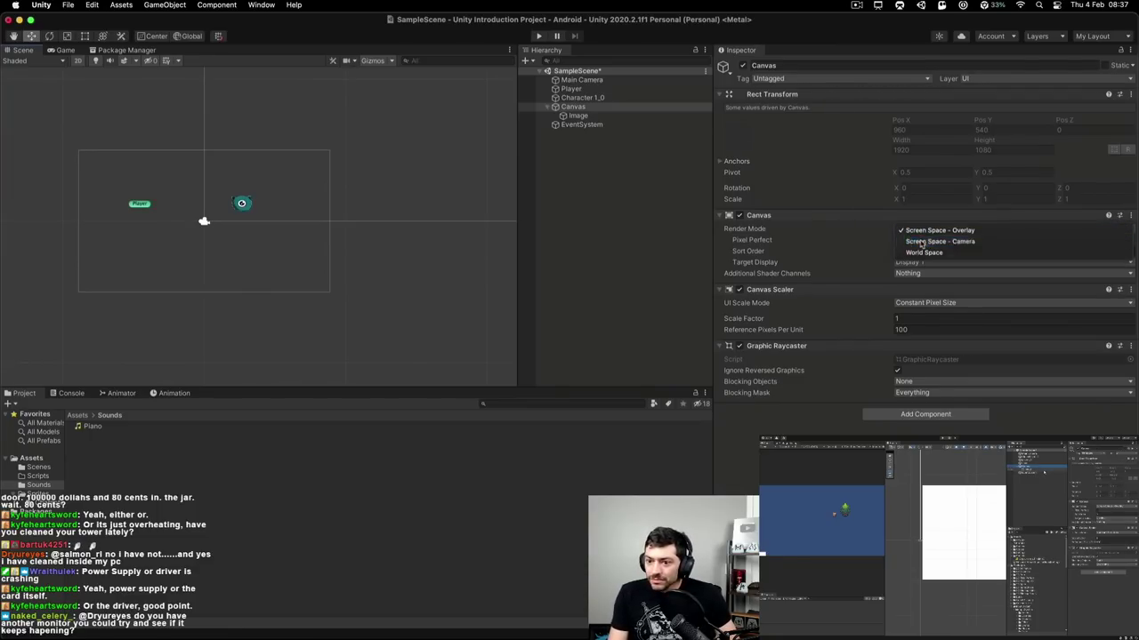
pyautogui.click(932, 240)
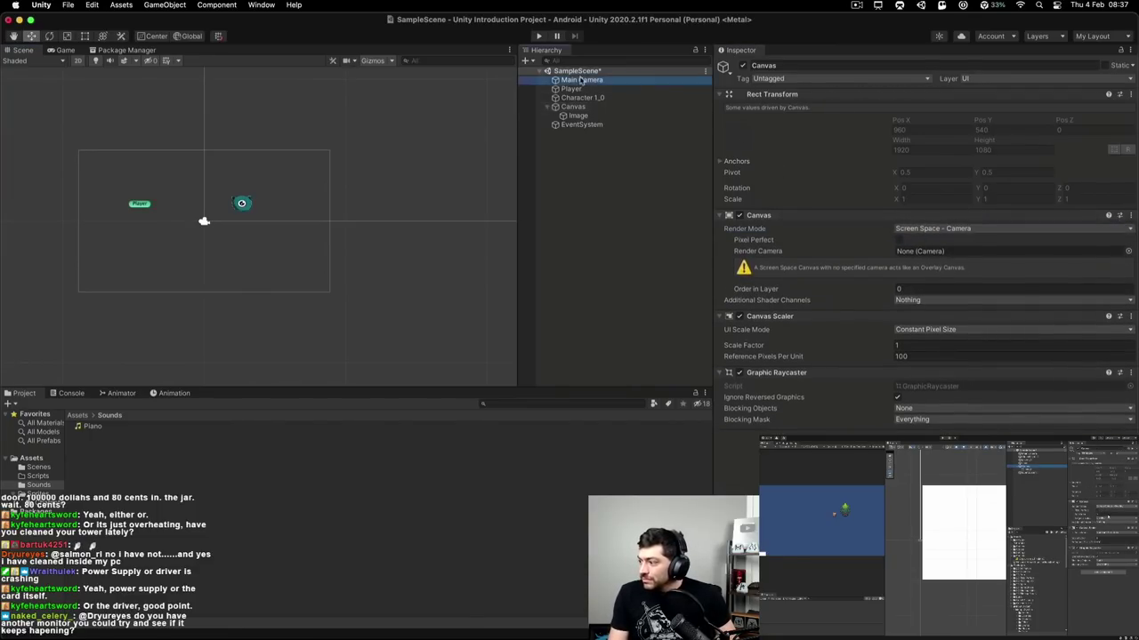
pyautogui.moveTo(907, 245); pyautogui.dragTo(925, 252)
pyautogui.scroll(3, 221, 175)
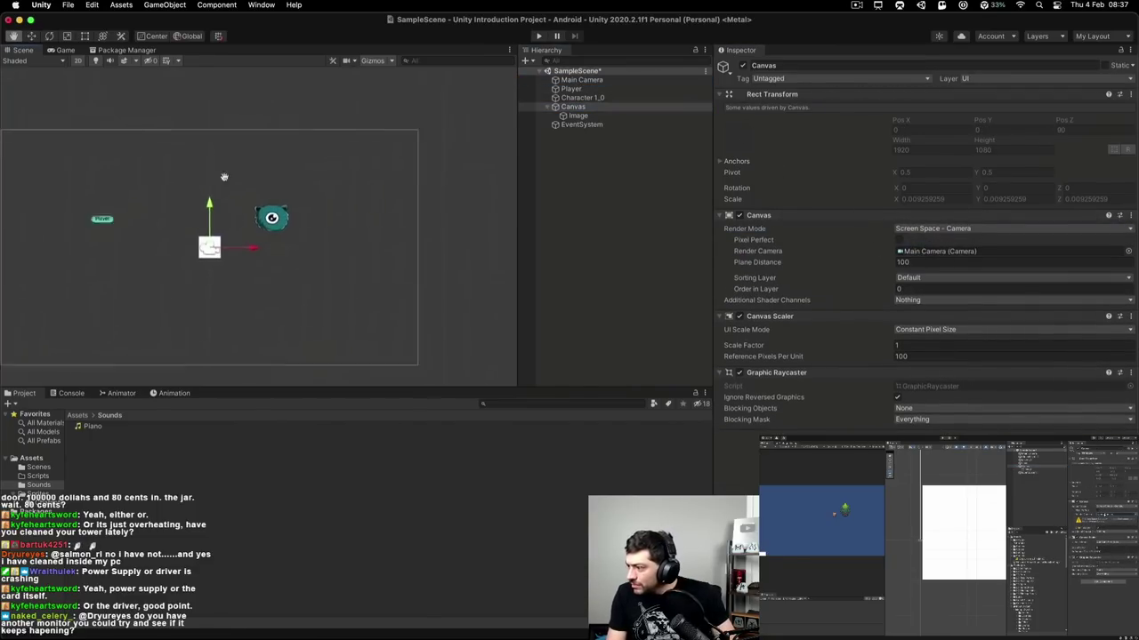
pyautogui.scroll(-2, 260, 173)
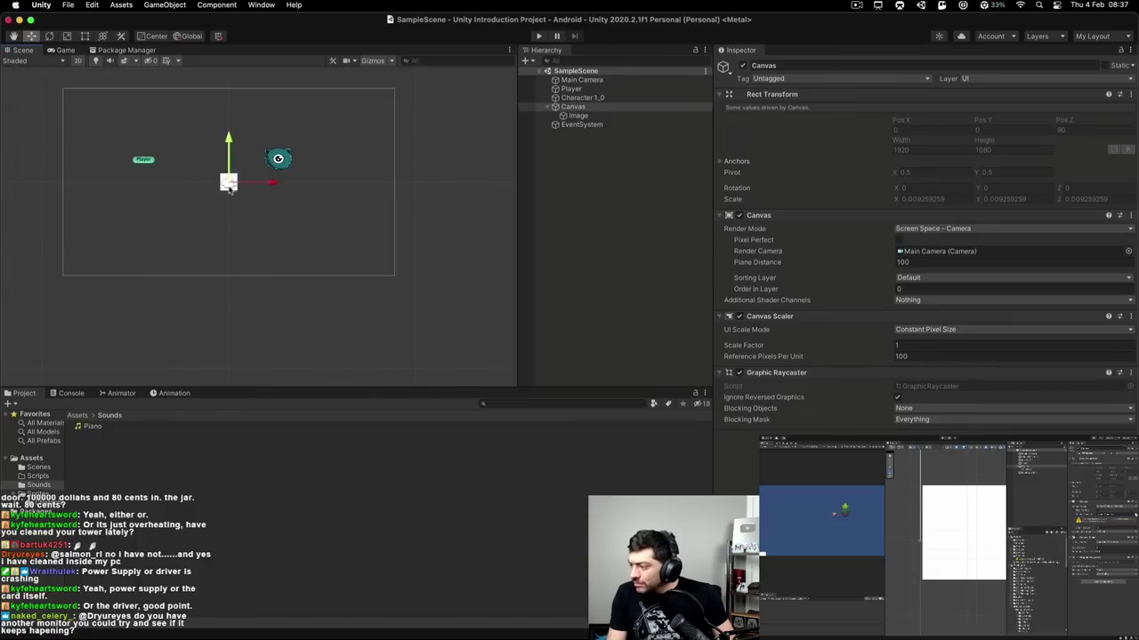
pyautogui.moveTo(180, 140); pyautogui.dragTo(196, 167, button='middle')
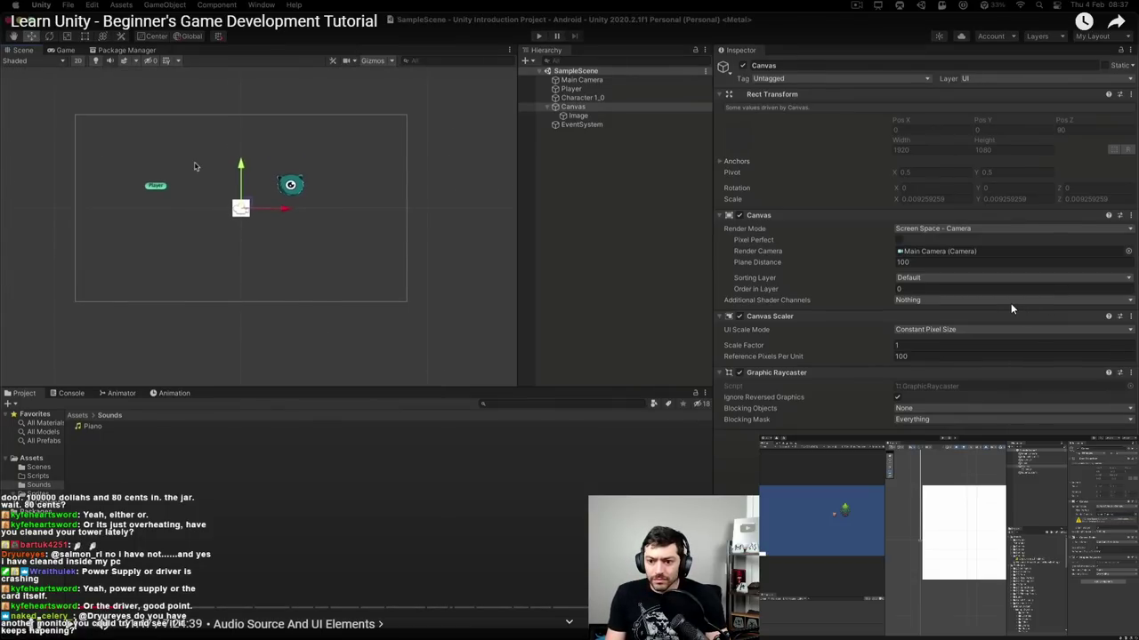
pyautogui.scroll(2, 196, 167)
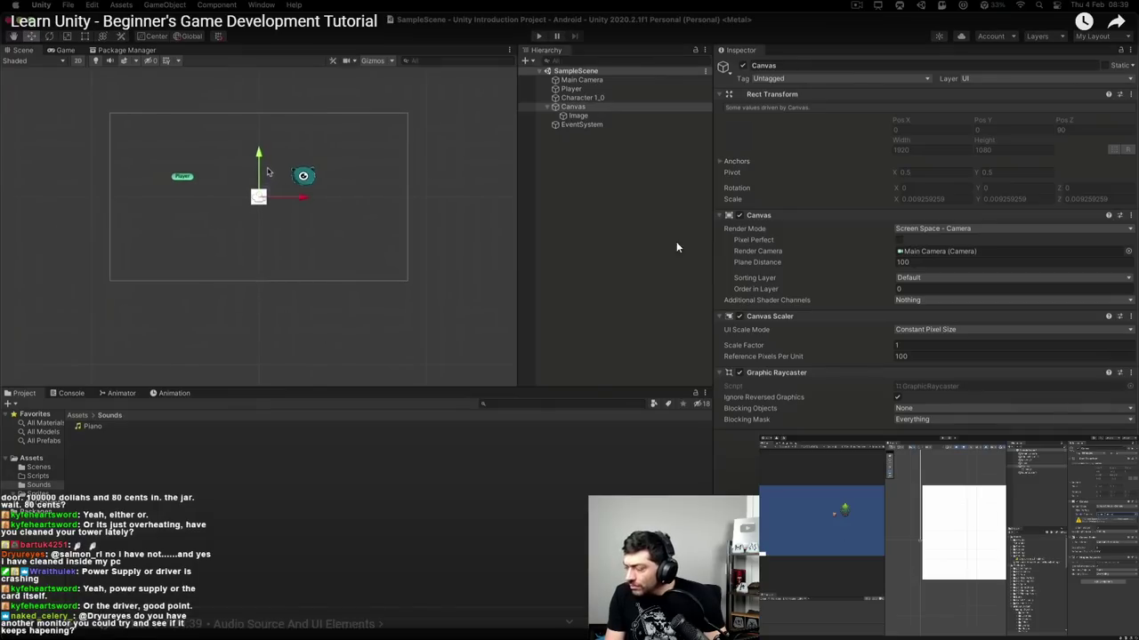
pyautogui.press('k')
pyautogui.press('Left')
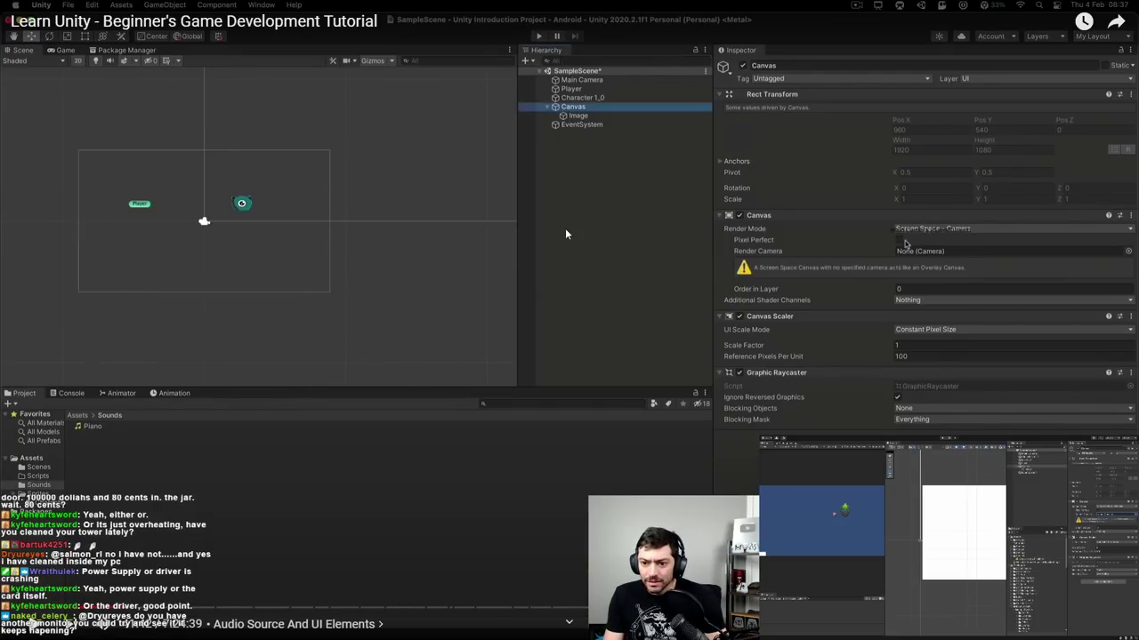
pyautogui.press('k')
pyautogui.press('k')
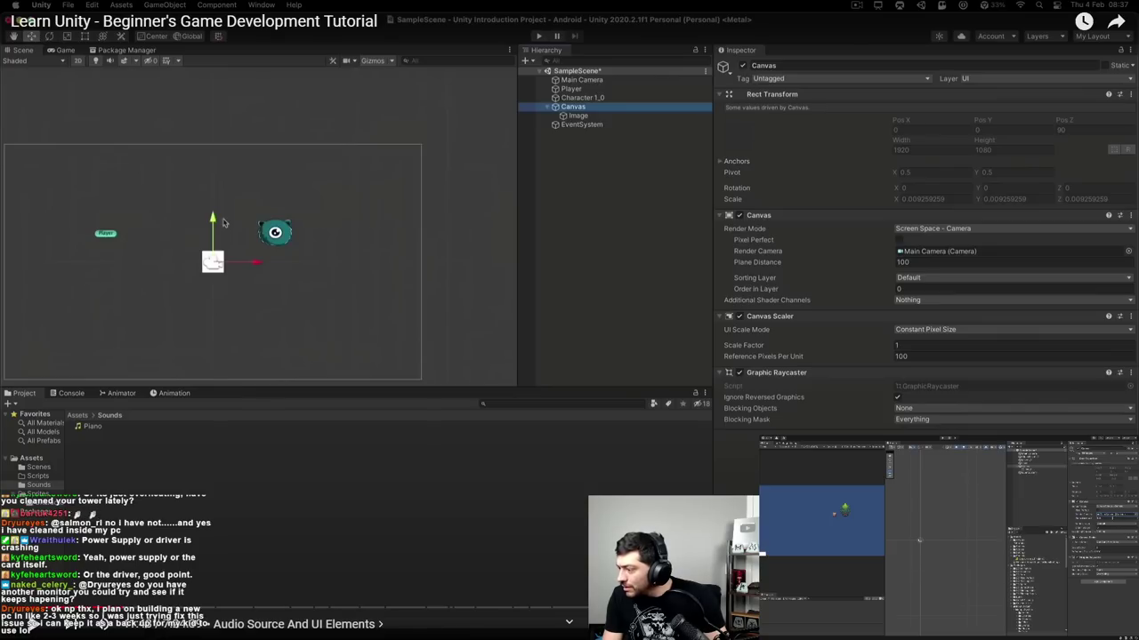
pyautogui.press('k')
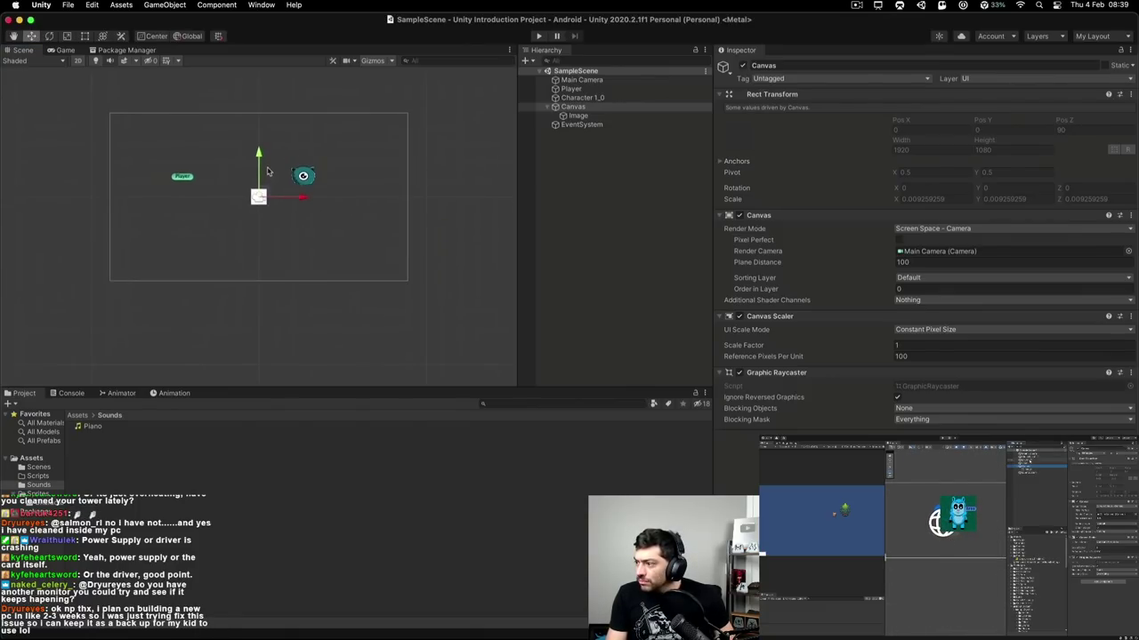
# - Select the Image and slide it left along X in the Scene view
pyautogui.moveTo(280, 198); pyautogui.dragTo(301, 236, button='middle')
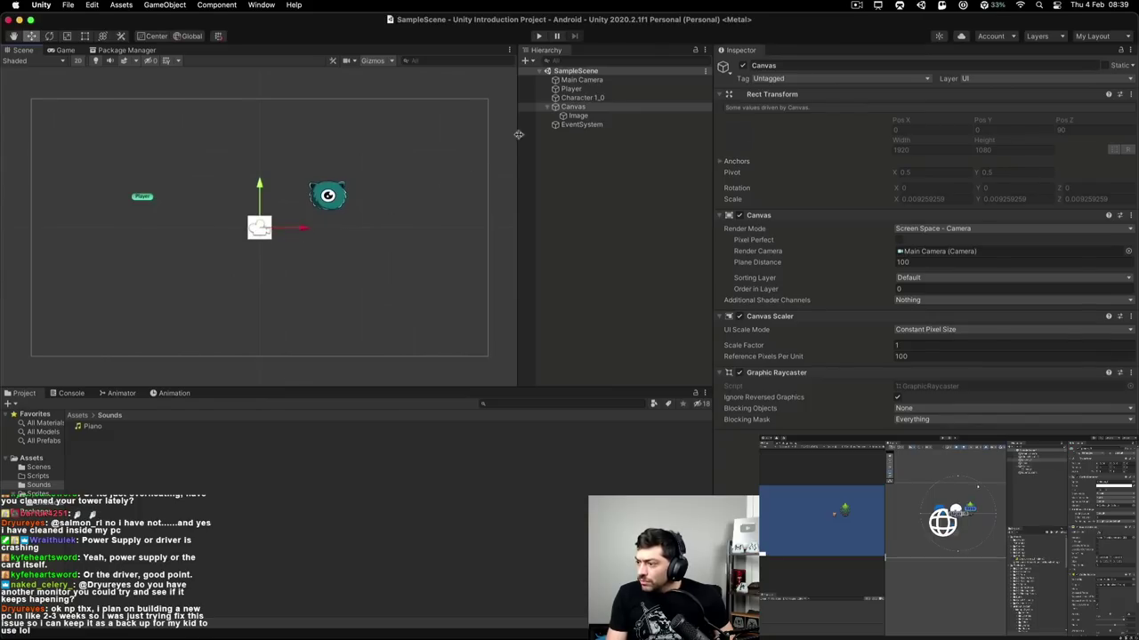
pyautogui.click(307, 229)
pyautogui.click(302, 229)
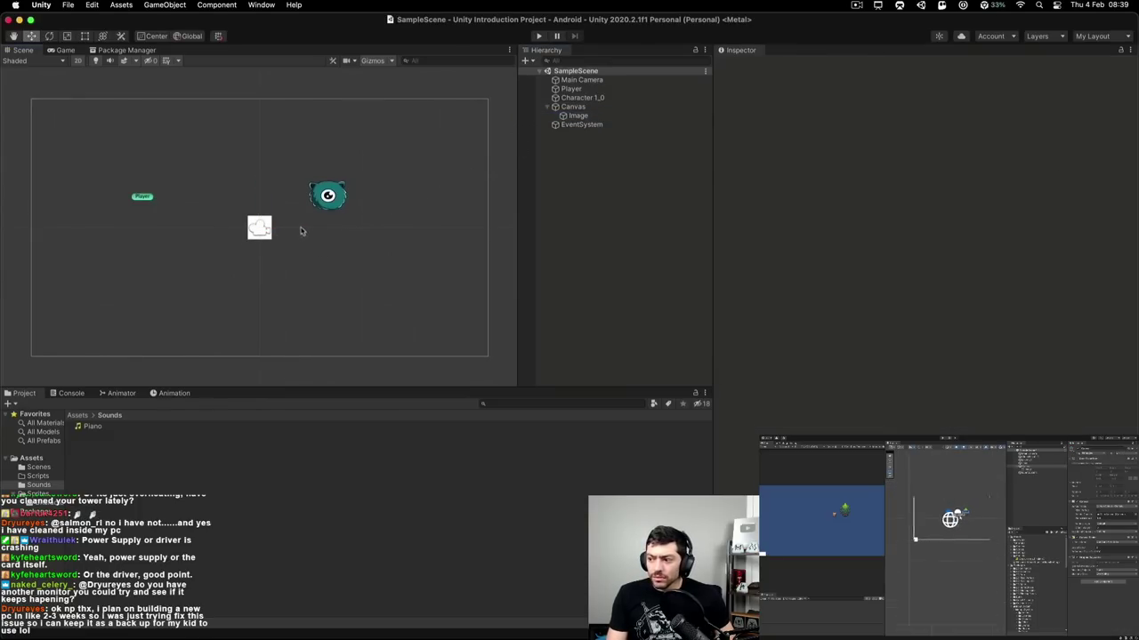
pyautogui.click(307, 228)
pyautogui.moveTo(304, 233); pyautogui.dragTo(162, 187)
# - Check the moved Image in the Game view, then open the Sprites folder under Assets
pyautogui.click(64, 50)
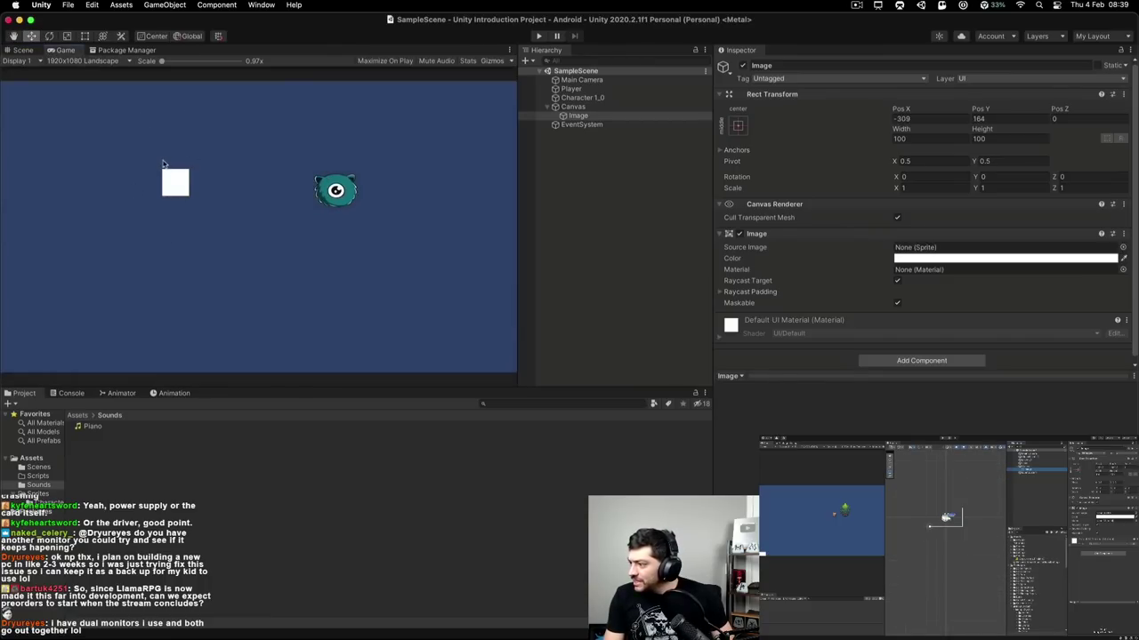
pyautogui.click(23, 50)
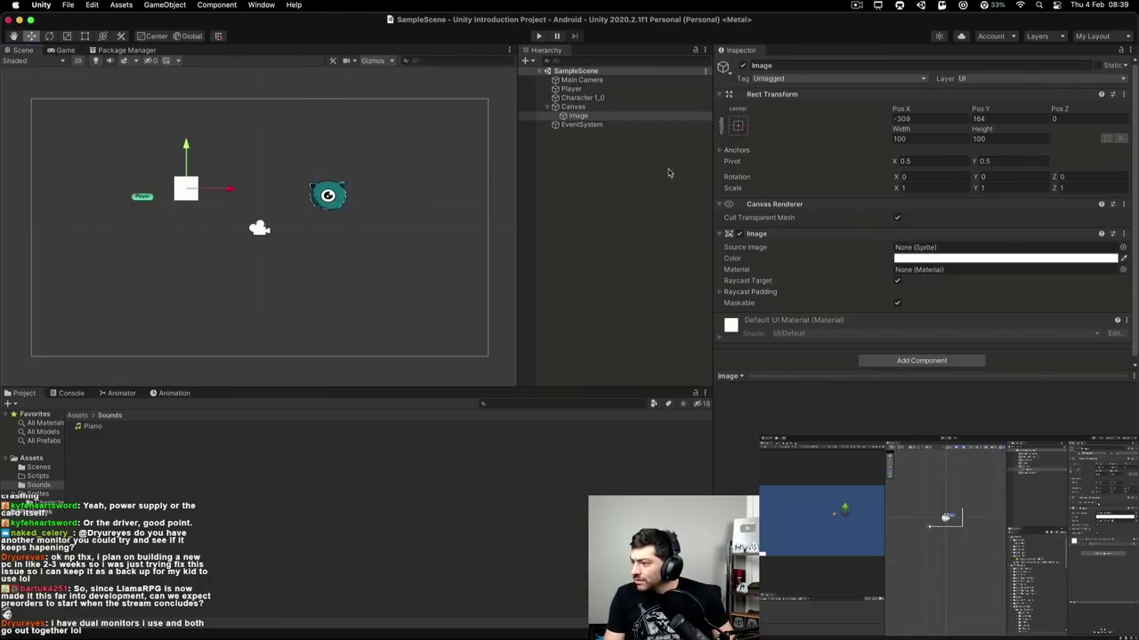
pyautogui.click(574, 116)
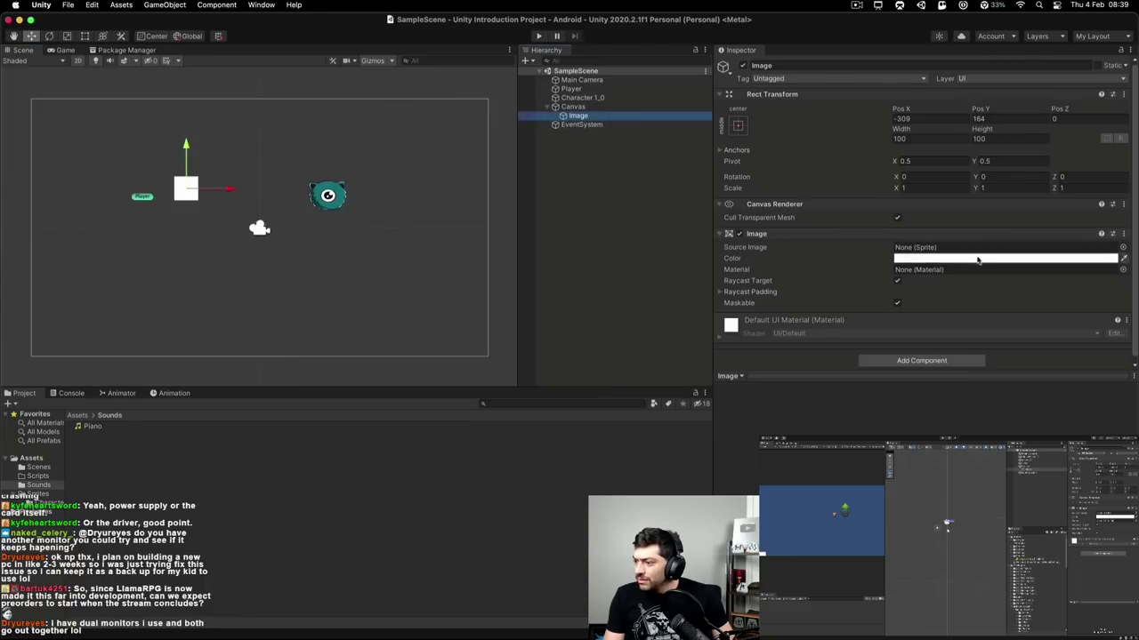
pyautogui.click(86, 416)
pyautogui.doubleClick(84, 458)
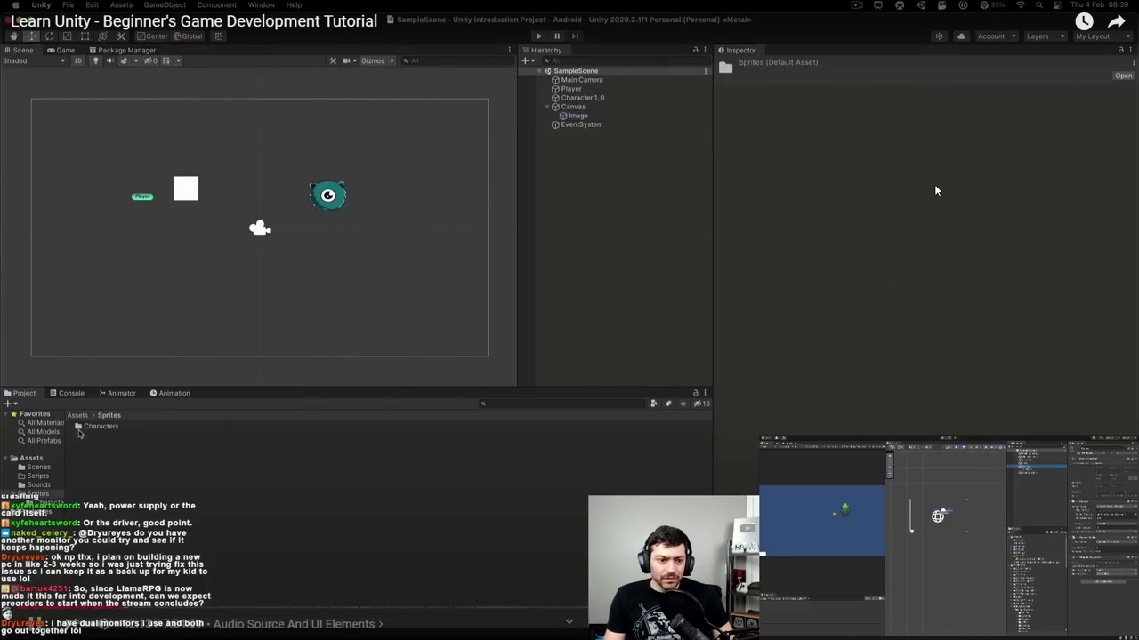
# - Pause and later resume the tutorial video
pyautogui.click(311, 161)
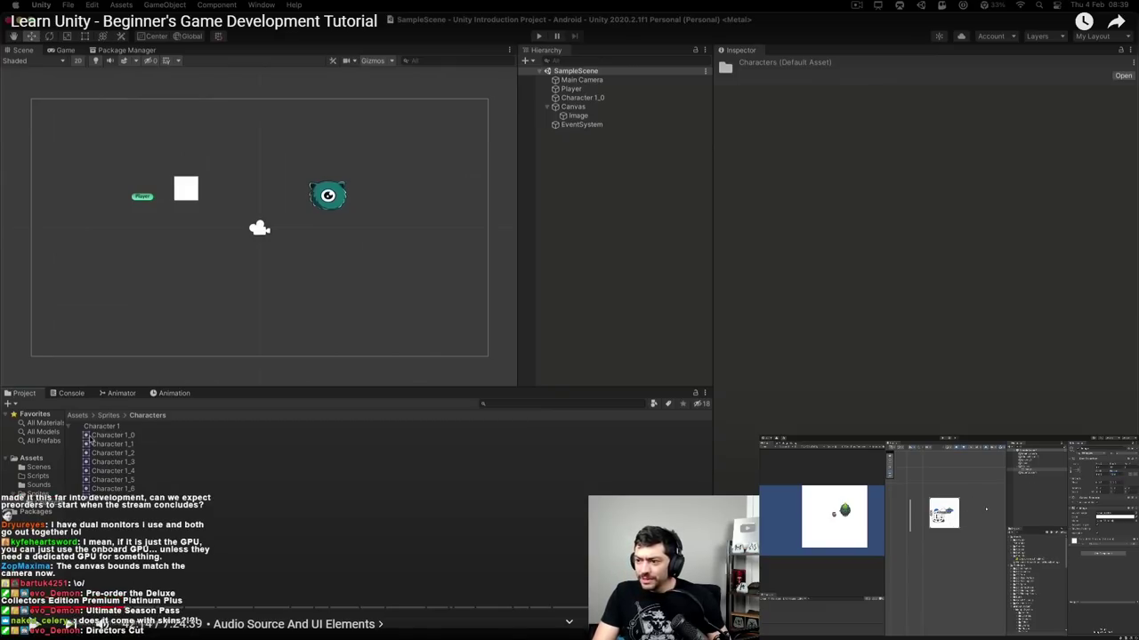
pyautogui.click(645, 262)
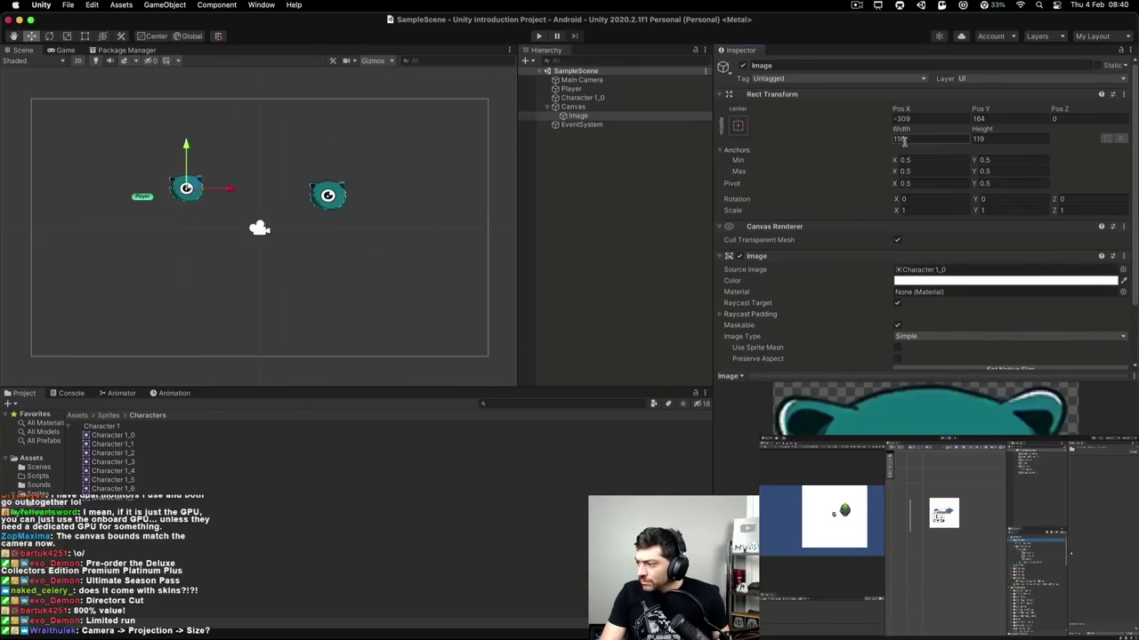
# - Set the Image width to 150, keep height 119, and preview it in the Game view
pyautogui.click(720, 152)
pyautogui.click(721, 152)
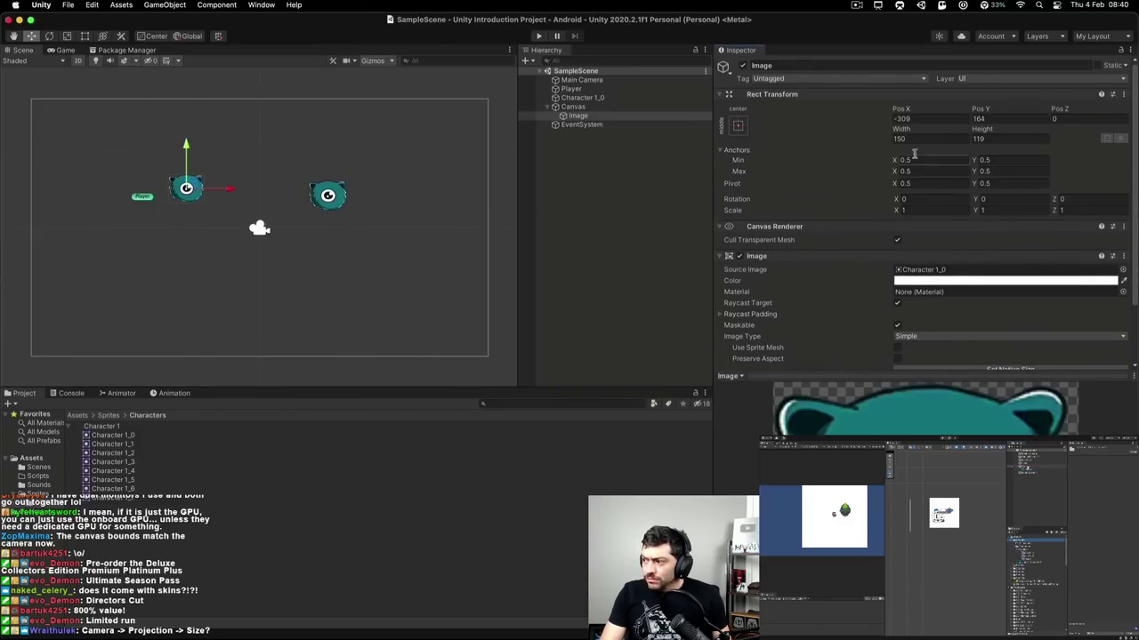
pyautogui.click(911, 140)
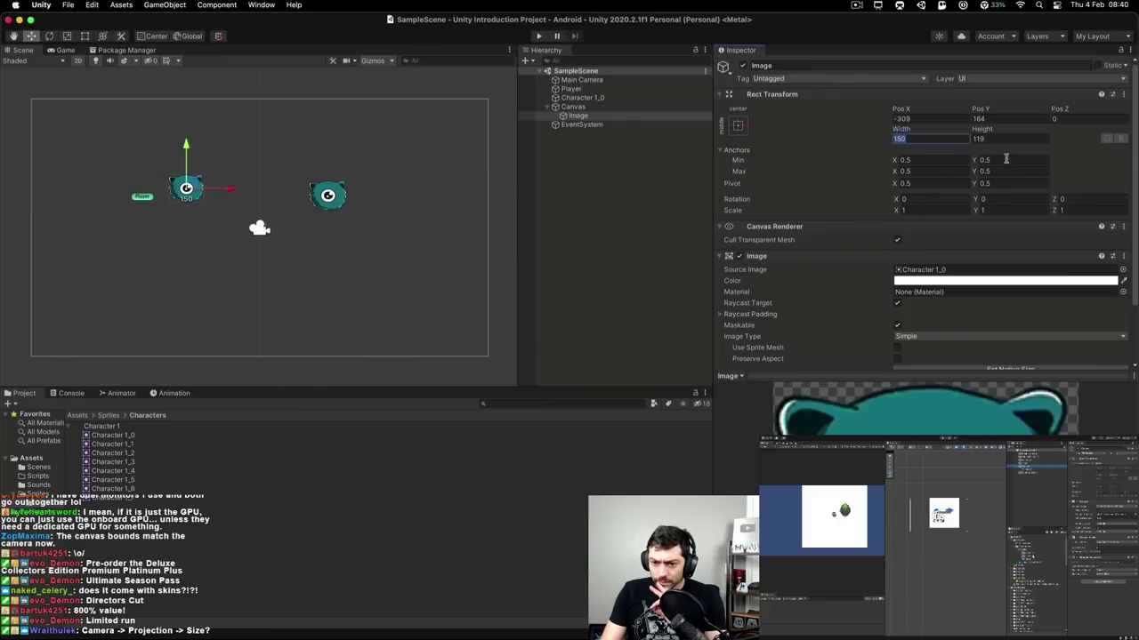
pyautogui.press('Tab')
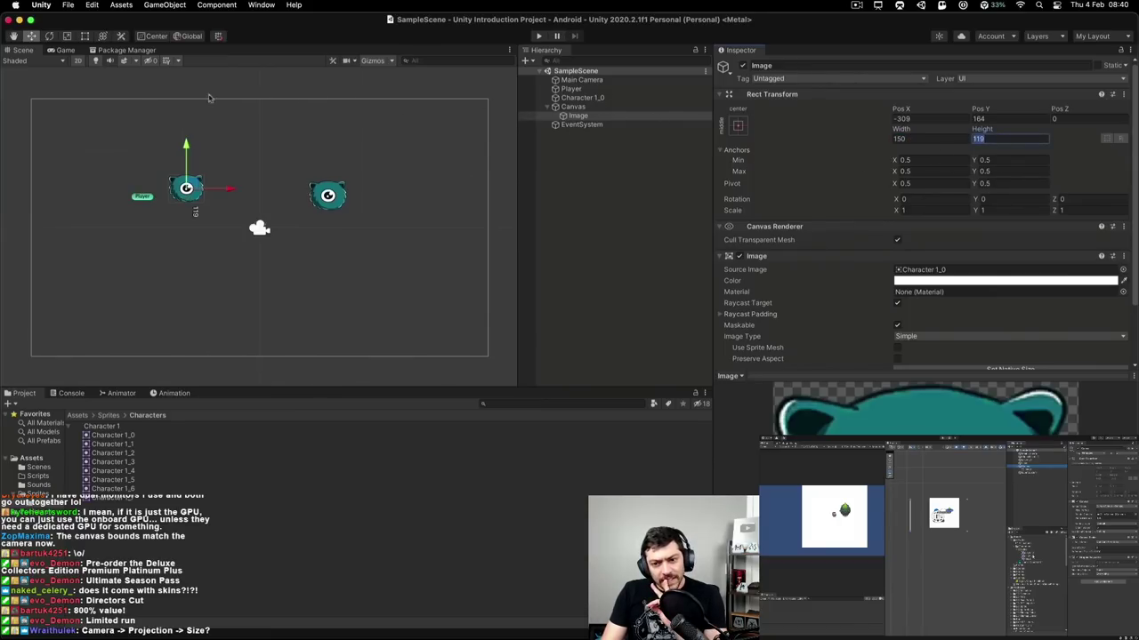
pyautogui.click(75, 51)
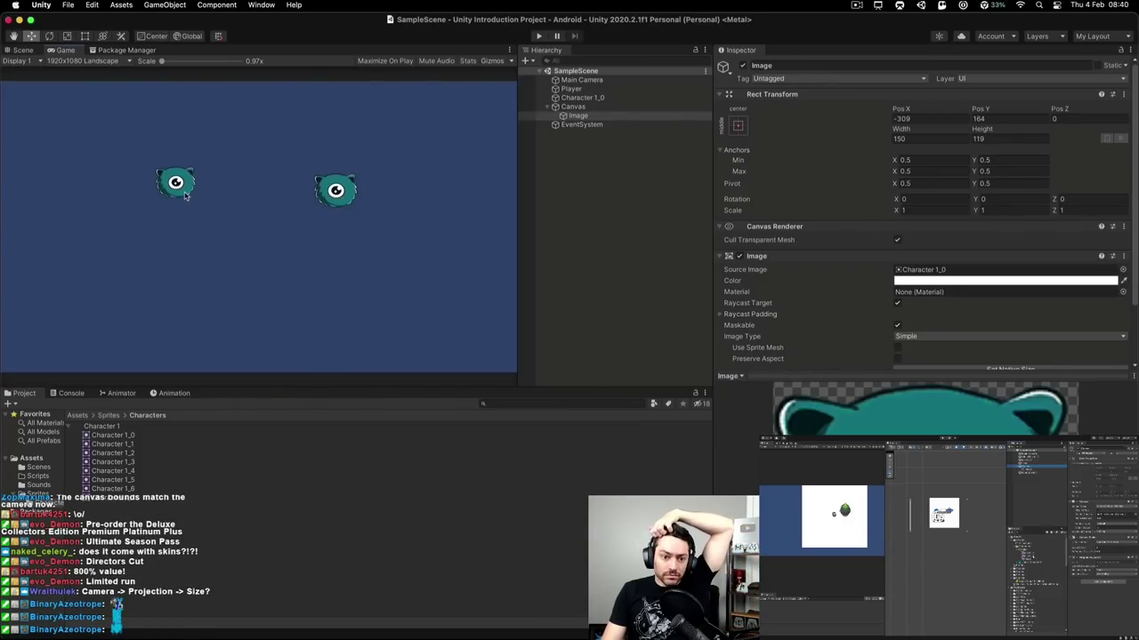
# - Drag the character Image to the top-left corner, Pos X -858, Pos Y 426
pyautogui.click(35, 49)
pyautogui.moveTo(234, 197); pyautogui.dragTo(97, 188)
pyautogui.click(104, 177)
pyautogui.click(64, 186)
pyautogui.moveTo(56, 138); pyautogui.dragTo(56, 82)
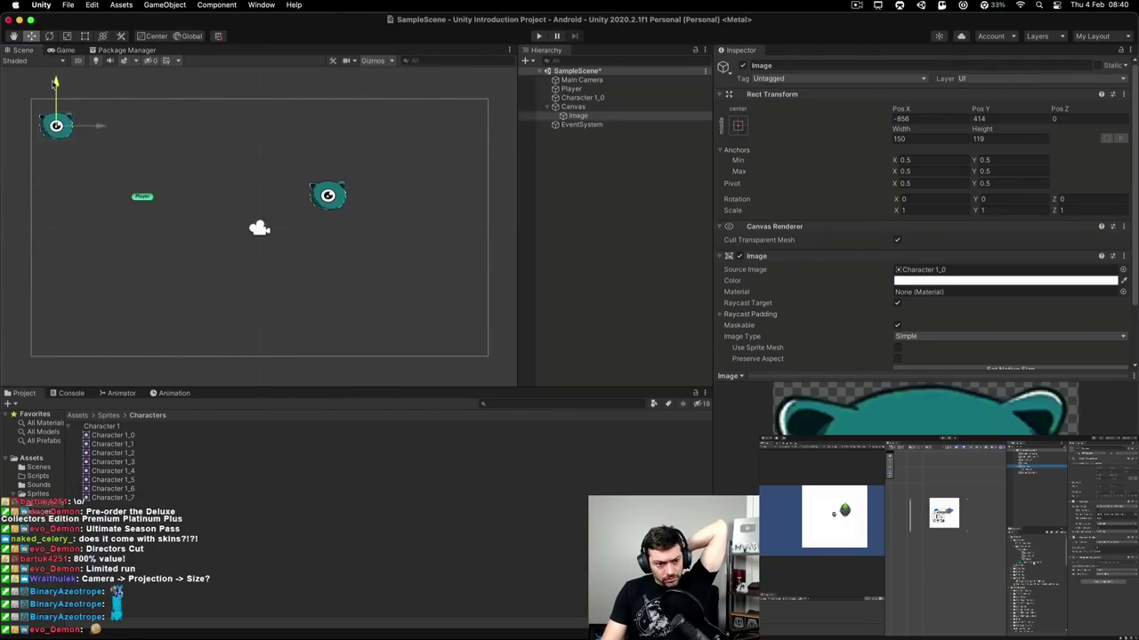
pyautogui.click(57, 52)
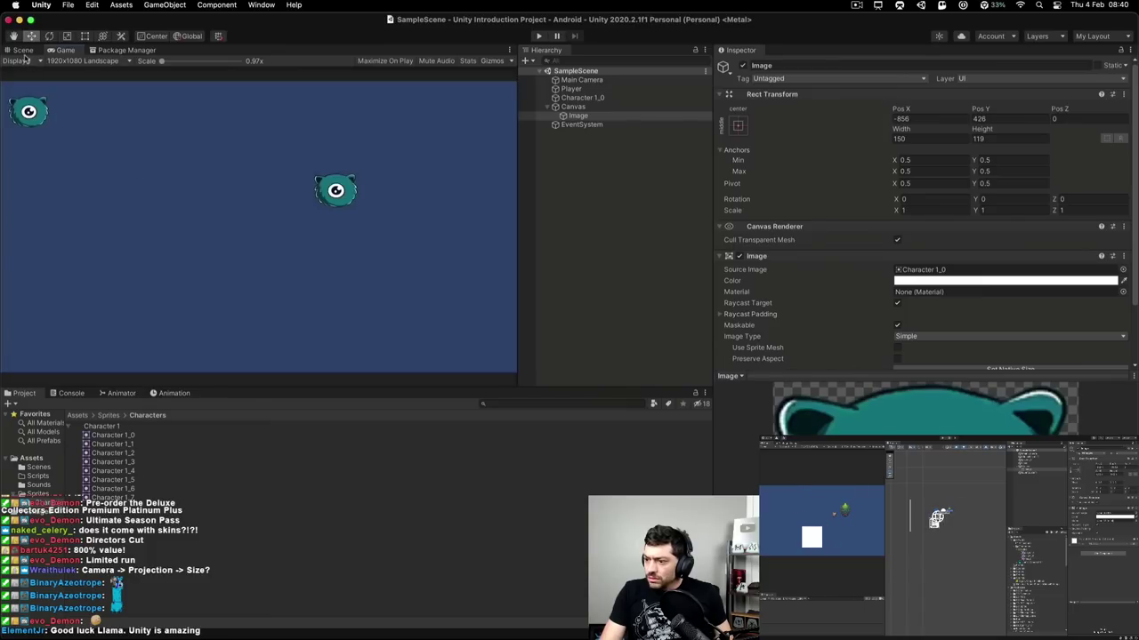
# - Add a UI Button under the Canvas
pyautogui.rightClick(568, 107)
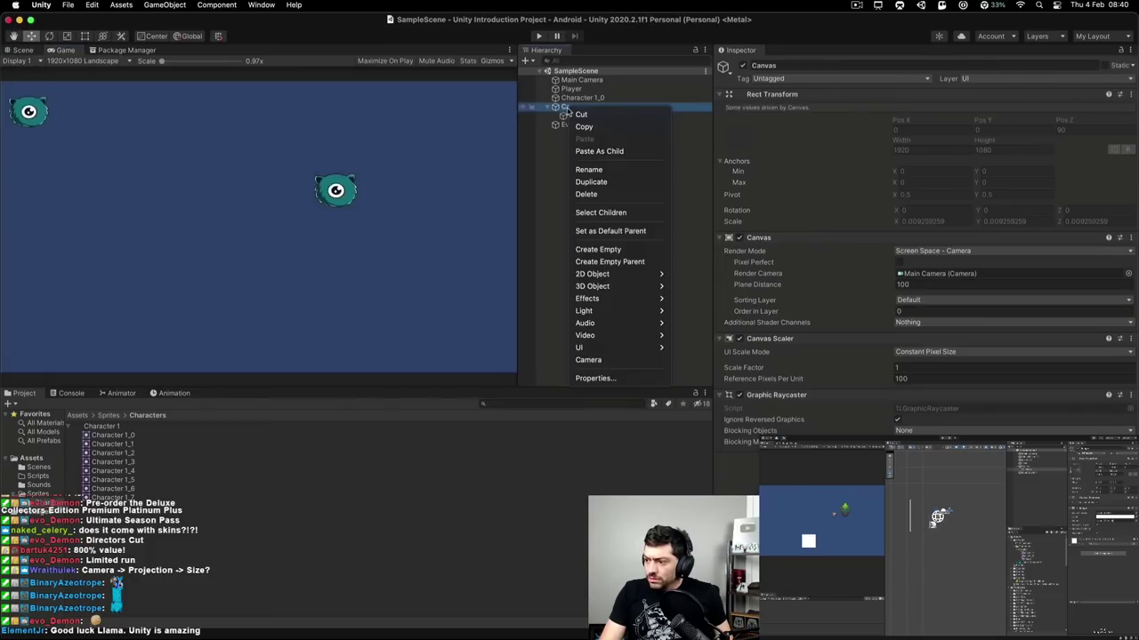
pyautogui.moveTo(603, 301)
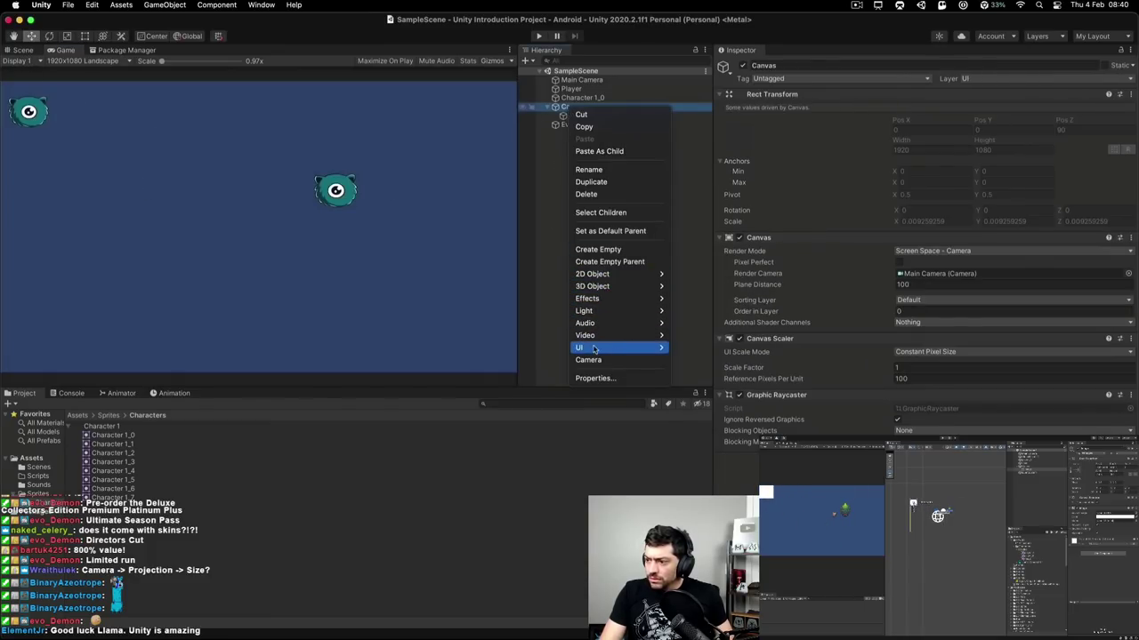
pyautogui.moveTo(605, 348)
pyautogui.click(690, 397)
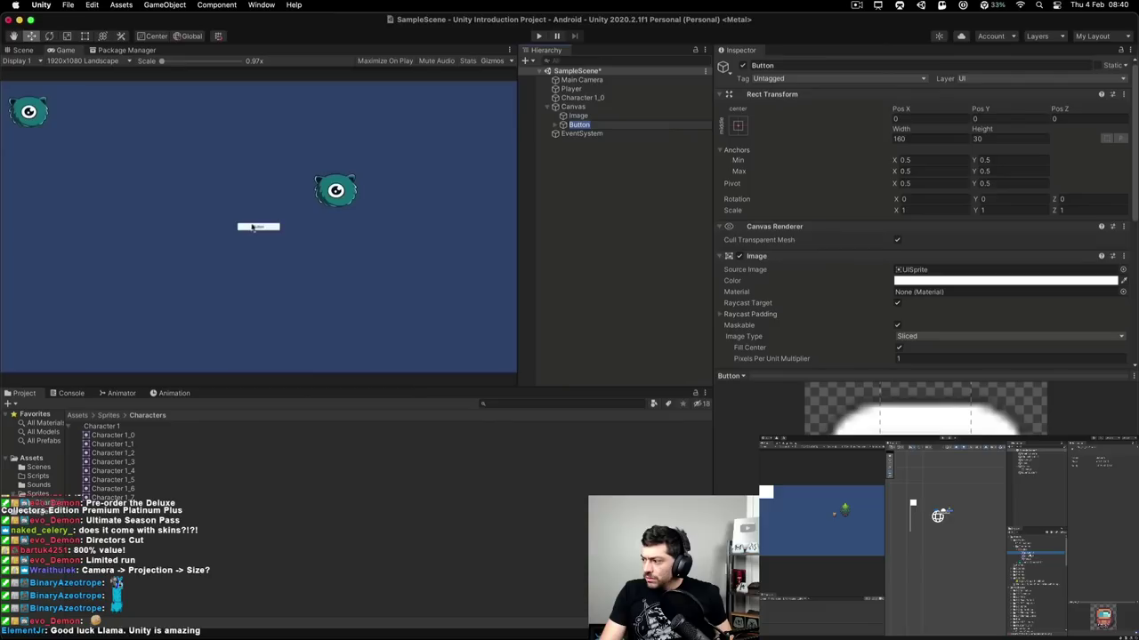
# - Enlarge the Button to about 410 by 124 with the Rect tool in the Scene view
pyautogui.click(30, 50)
pyautogui.scroll(2, 266, 233)
pyautogui.press('t')
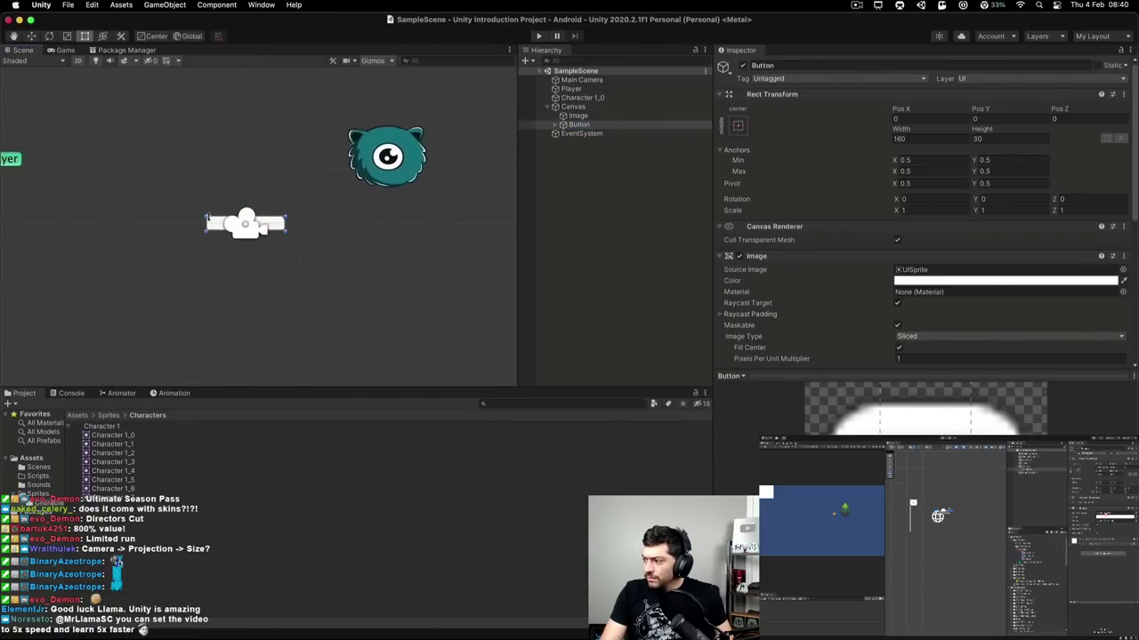
pyautogui.moveTo(144, 178); pyautogui.dragTo(83, 169)
pyautogui.click(212, 222)
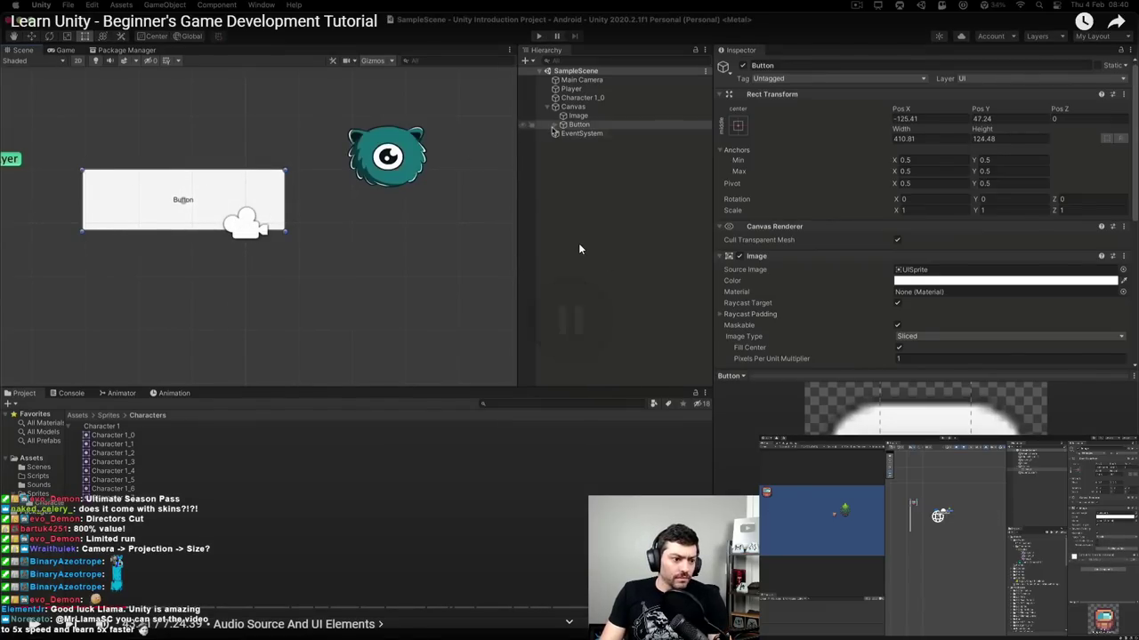
# - Switch to the Game view and run the game to test the Play Game button
pyautogui.press('Left')
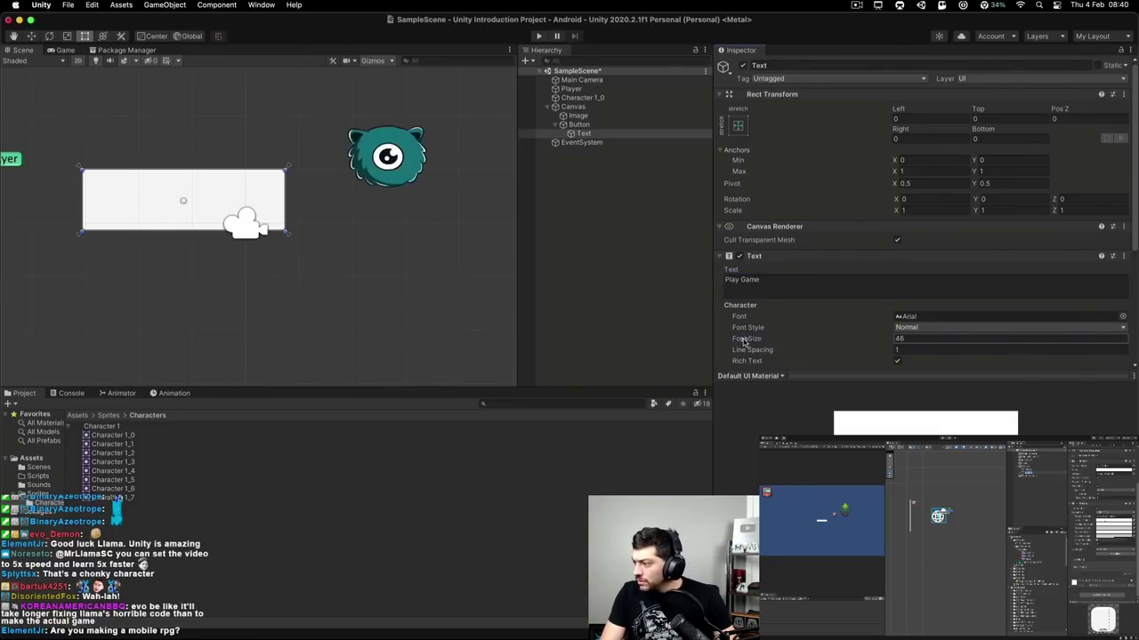
pyautogui.click(65, 50)
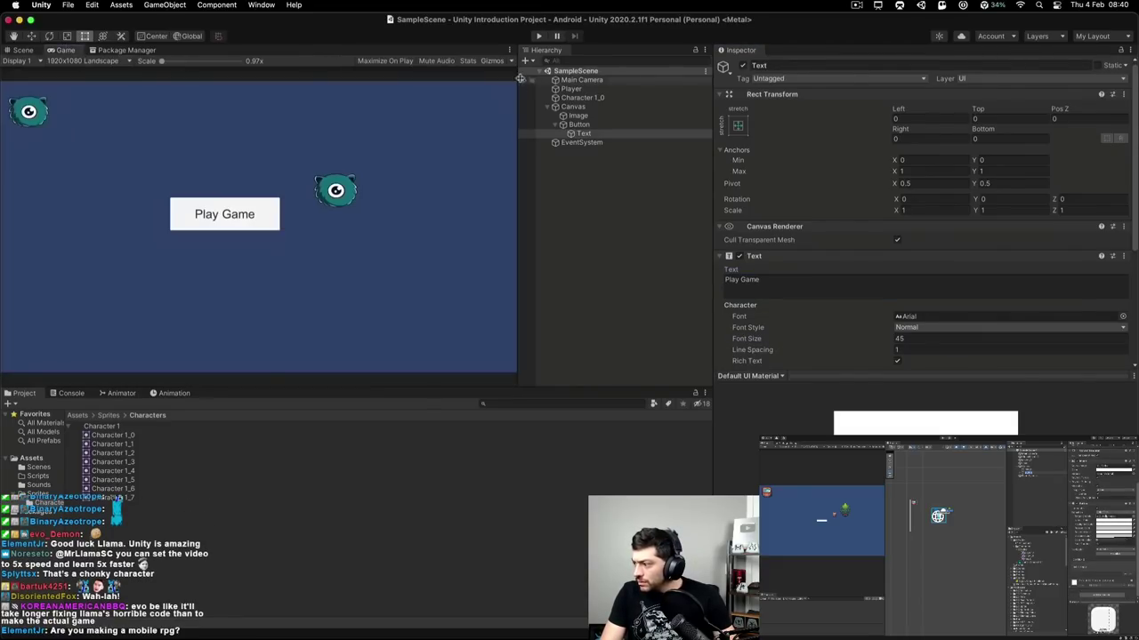
pyautogui.press('super+p')
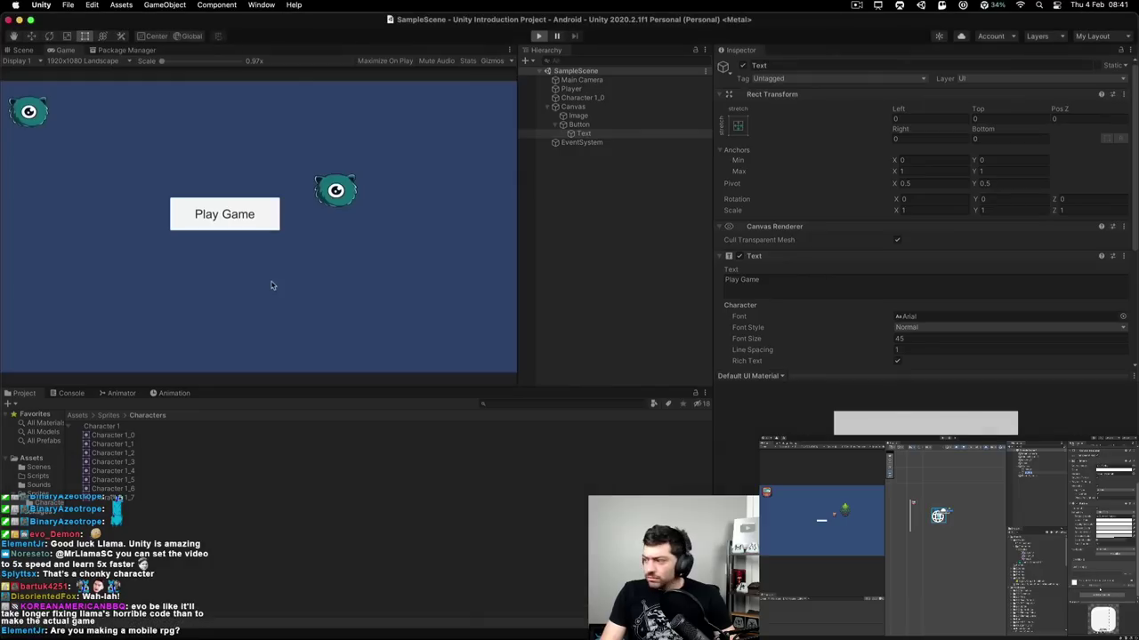
# - Pause the tutorial and rewind it to just before the button was created
pyautogui.click(455, 316)
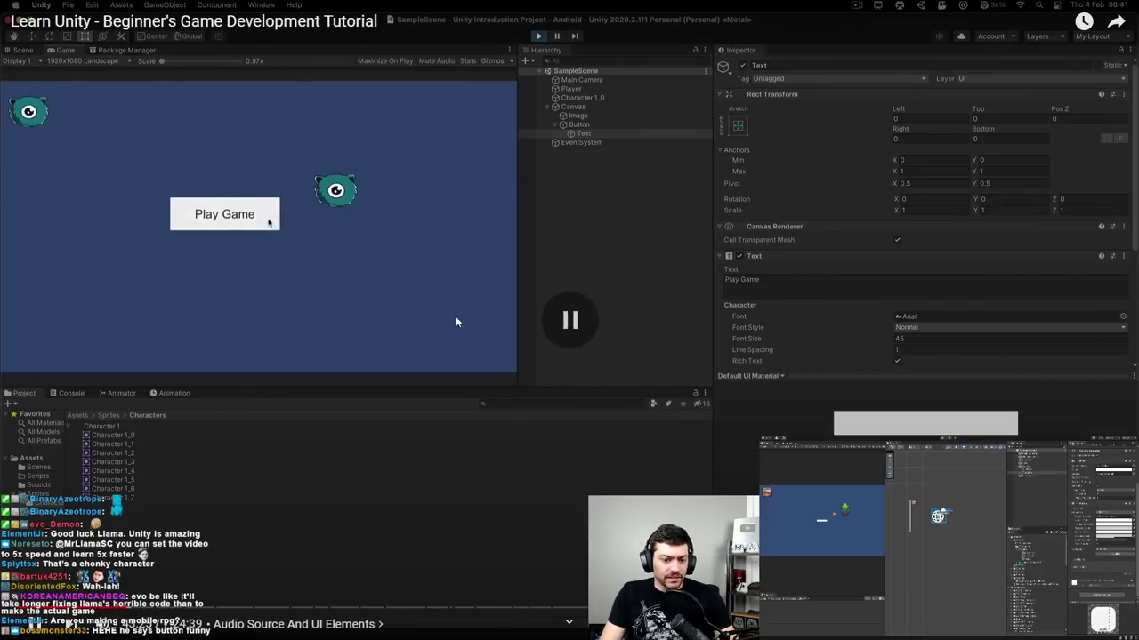
pyautogui.press('Left')
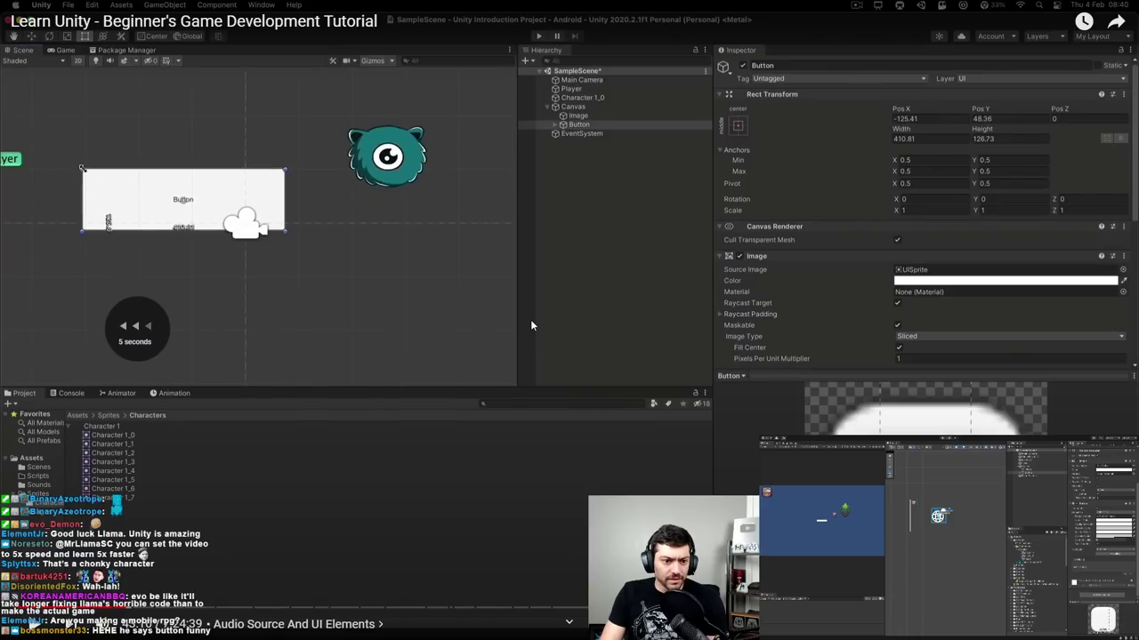
pyautogui.press('Left')
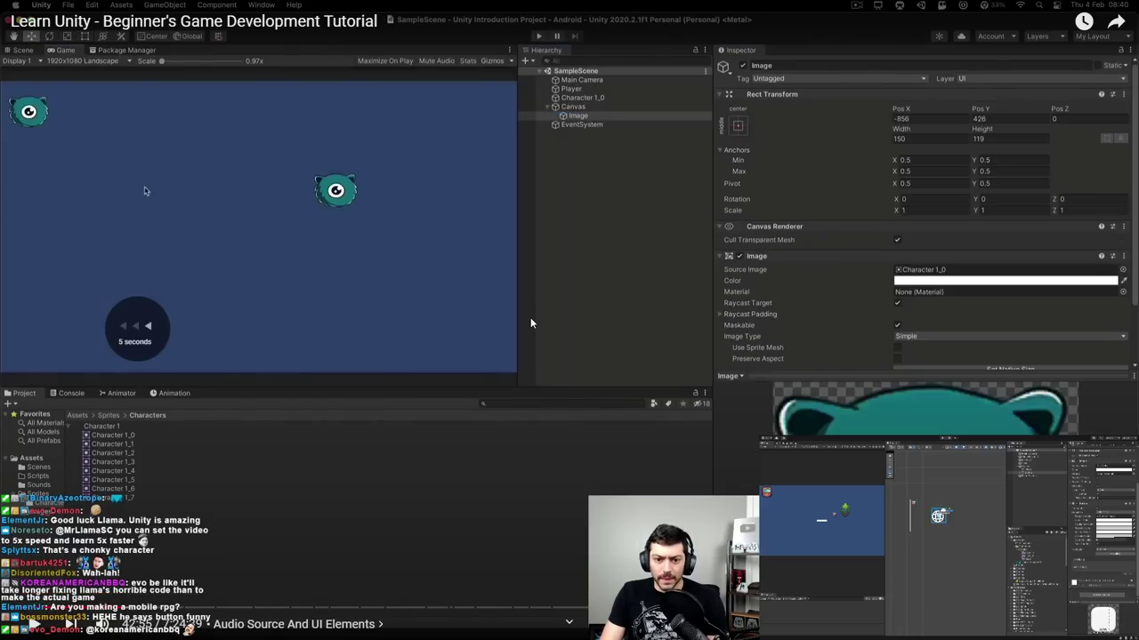
pyautogui.press('Right')
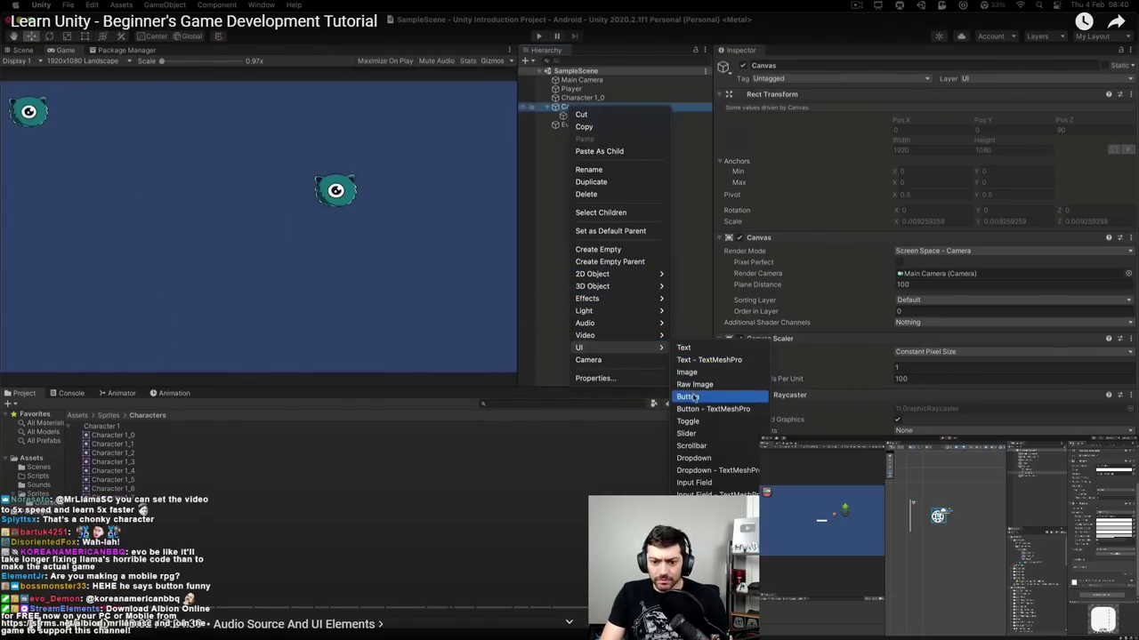
pyautogui.press('space')
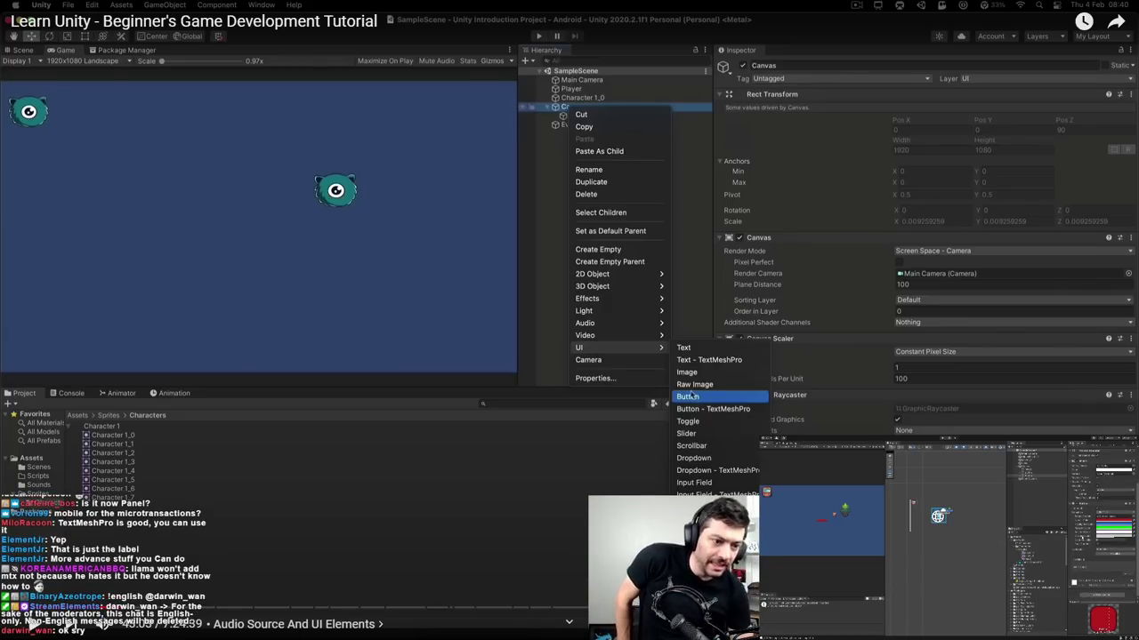
# - Add a Button under Canvas, enlarge it to about 410 by 124, and select its Text child
pyautogui.click(691, 395)
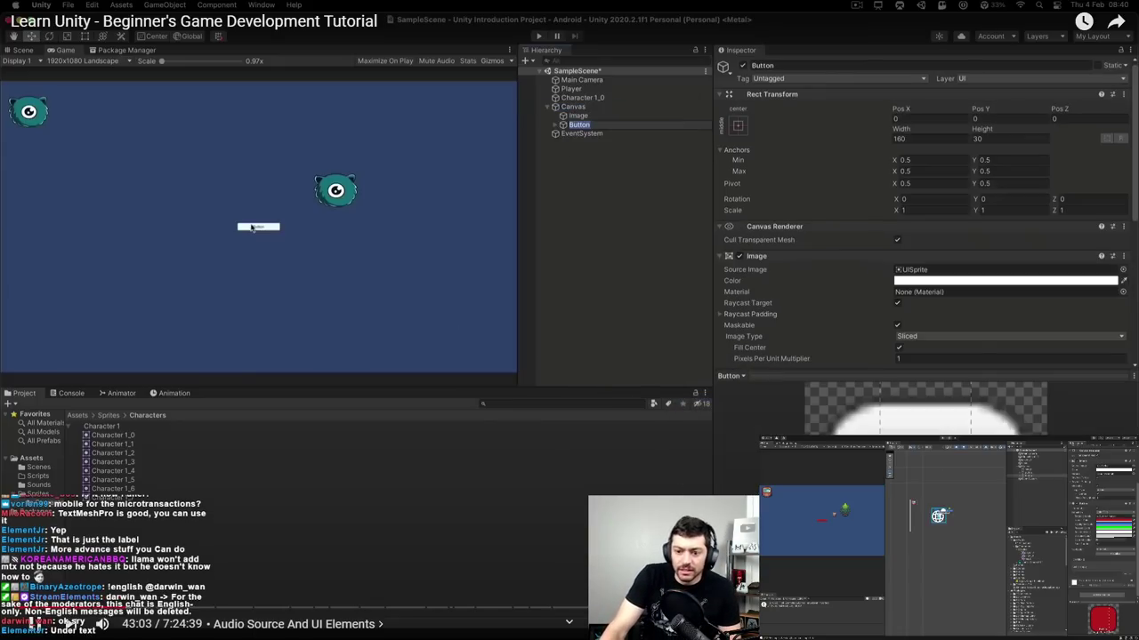
pyautogui.click(21, 50)
pyautogui.scroll(5, 293, 236)
pyautogui.press('t')
pyautogui.press('t')
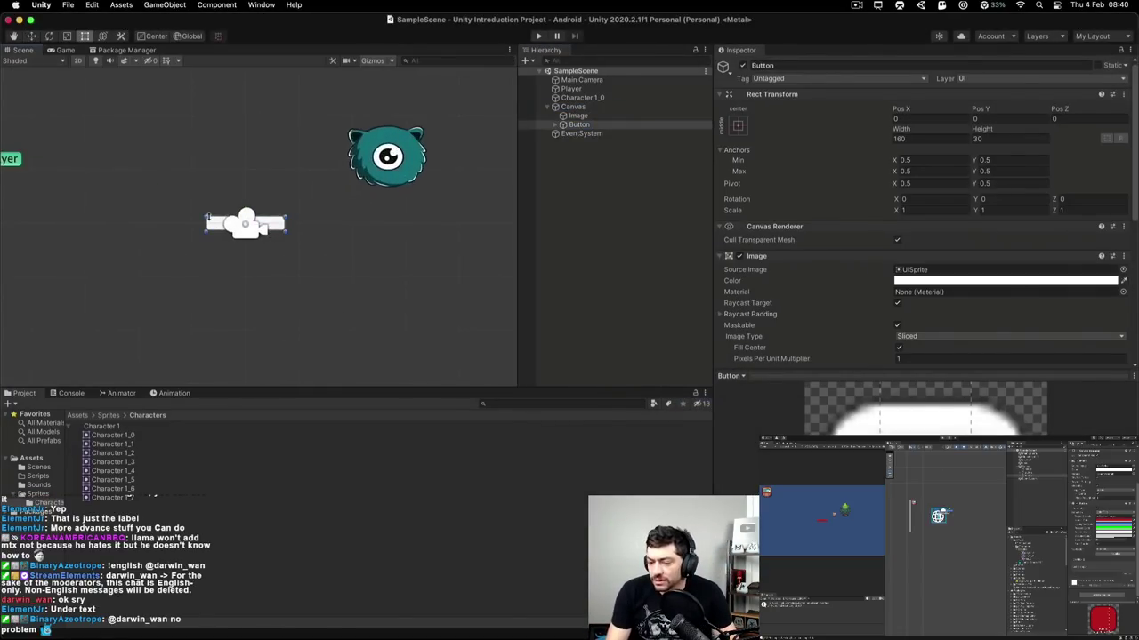
pyautogui.moveTo(206, 218); pyautogui.dragTo(143, 179)
pyautogui.click(223, 223)
pyautogui.moveTo(206, 216); pyautogui.dragTo(83, 170)
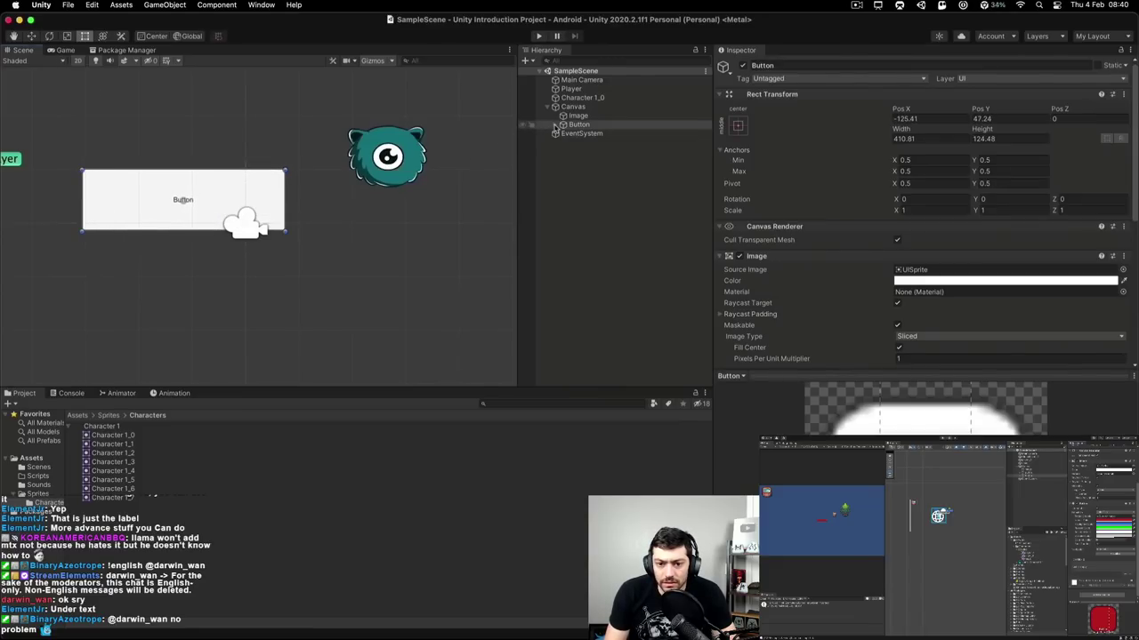
pyautogui.click(555, 124)
pyautogui.click(583, 133)
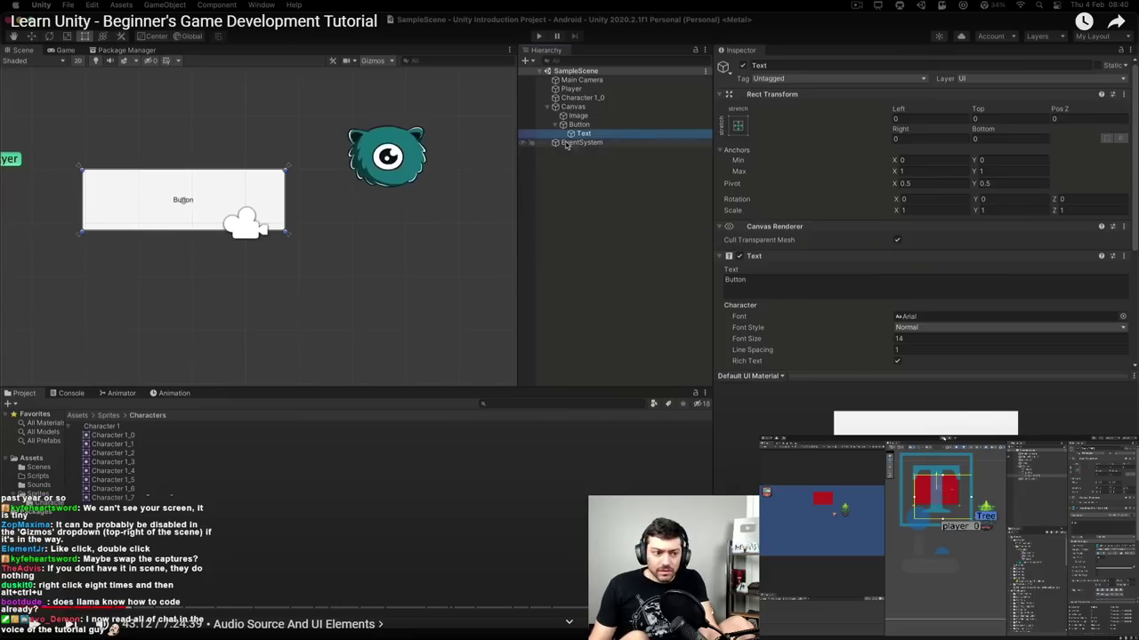
# - Resume the tutorial video playback
pyautogui.click(794, 259)
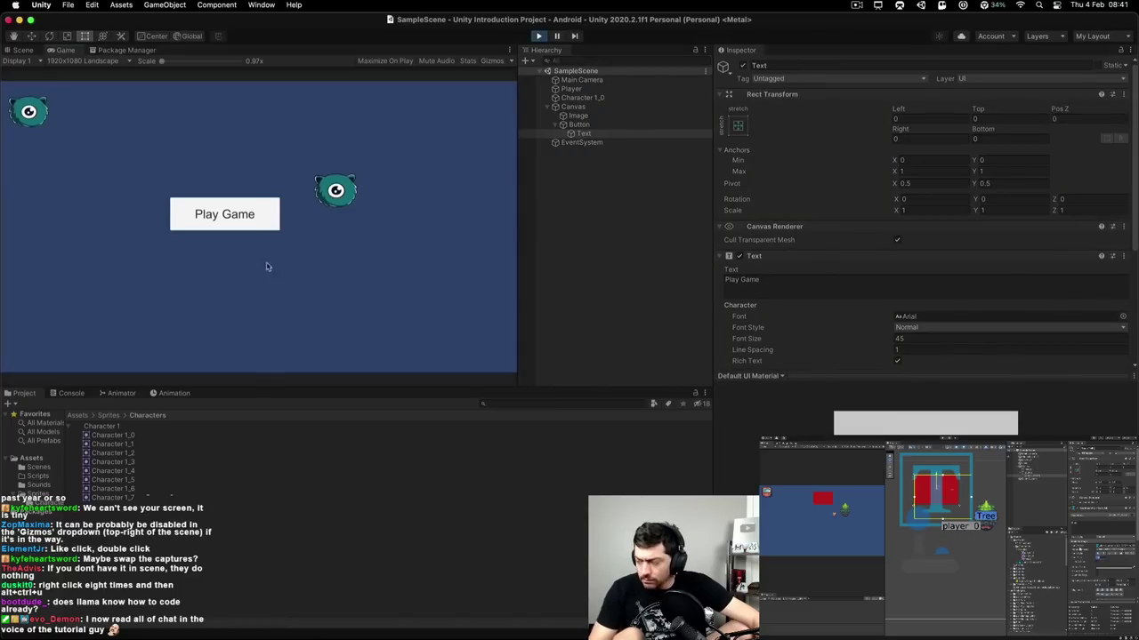
# - Press the Play Game button repeatedly in the running game, then stop play mode
pyautogui.click(257, 216)
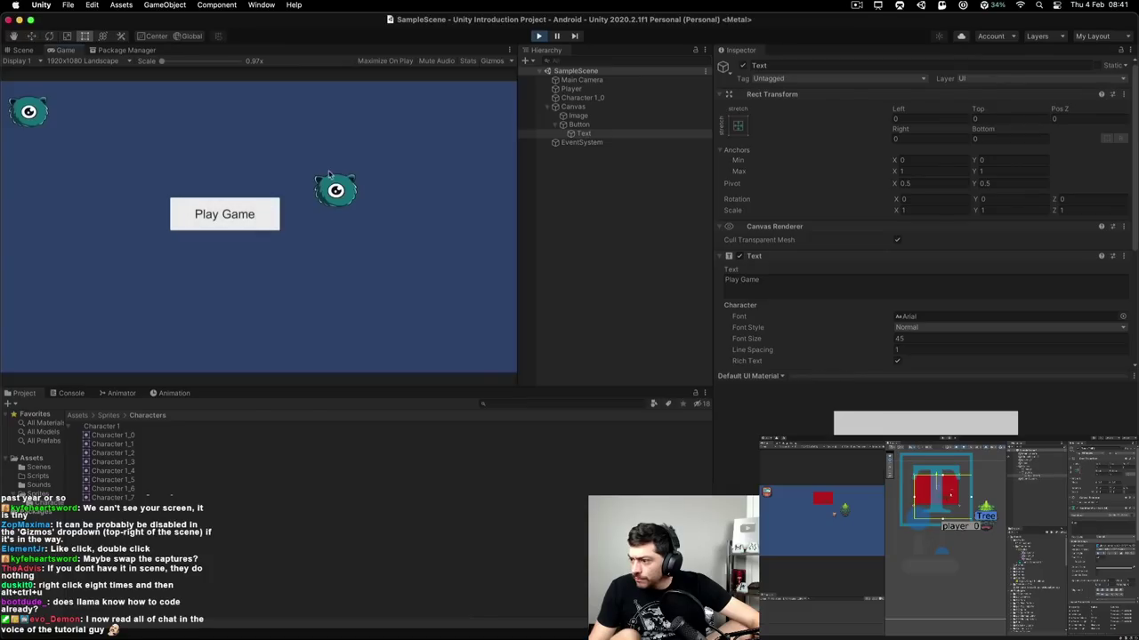
pyautogui.click(260, 214)
pyautogui.click(262, 215)
pyautogui.click(263, 214)
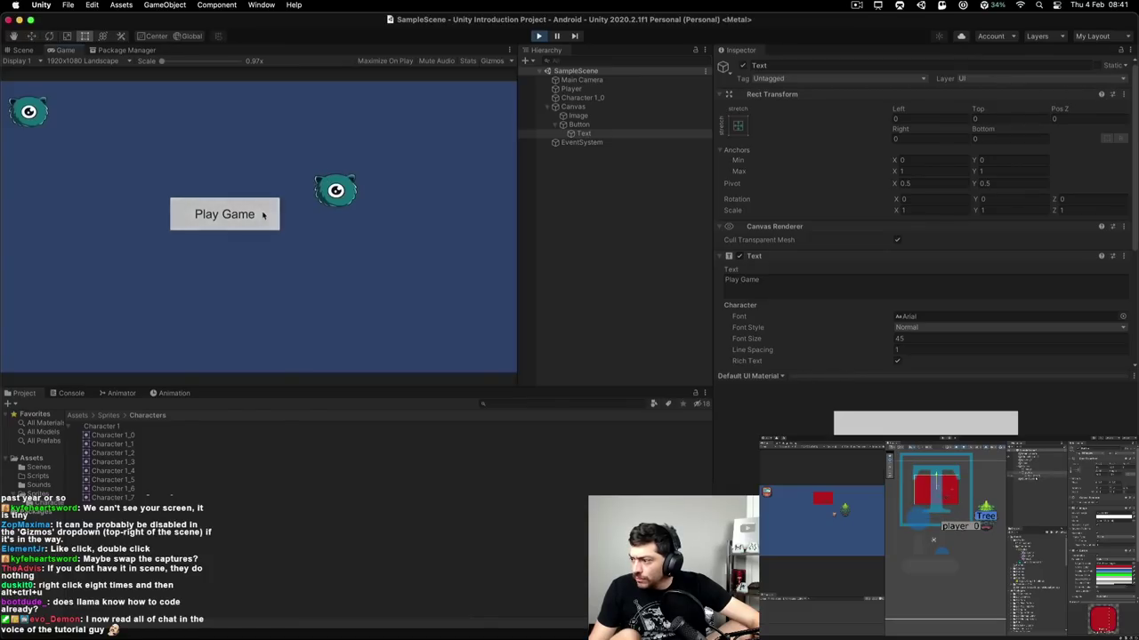
pyautogui.click(270, 211)
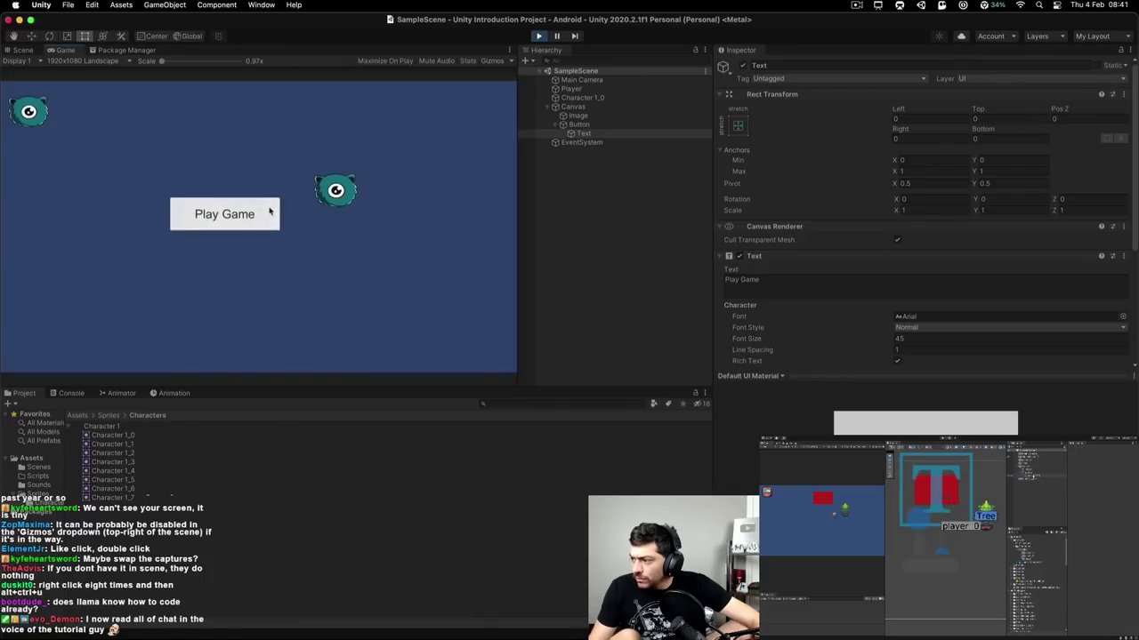
pyautogui.click(269, 210)
pyautogui.click(270, 210)
pyautogui.click(269, 211)
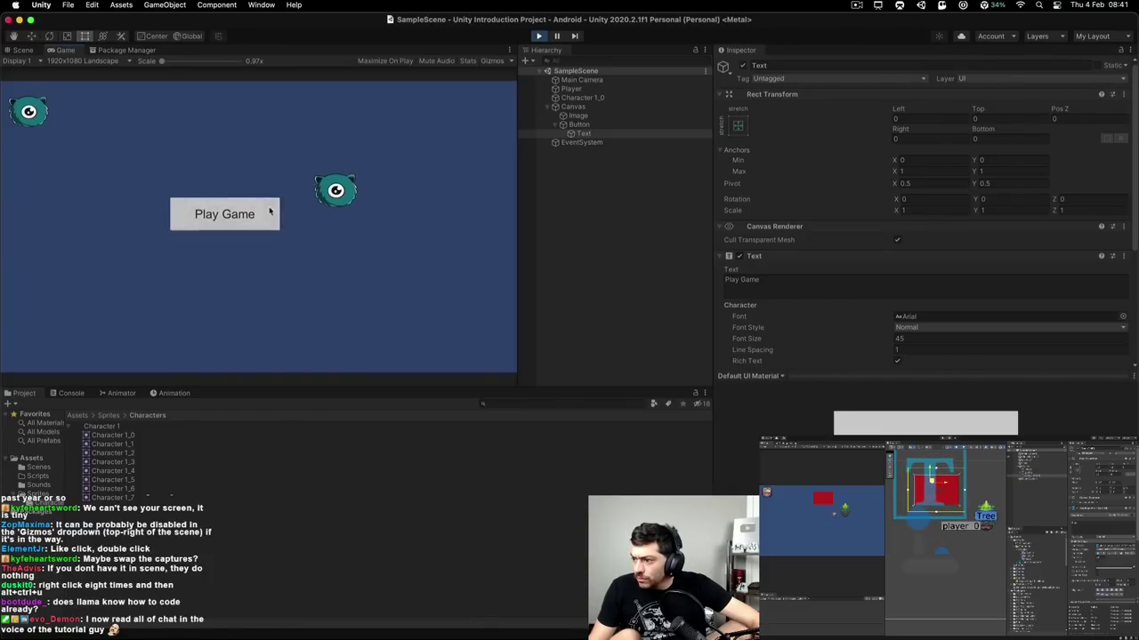
pyautogui.click(270, 211)
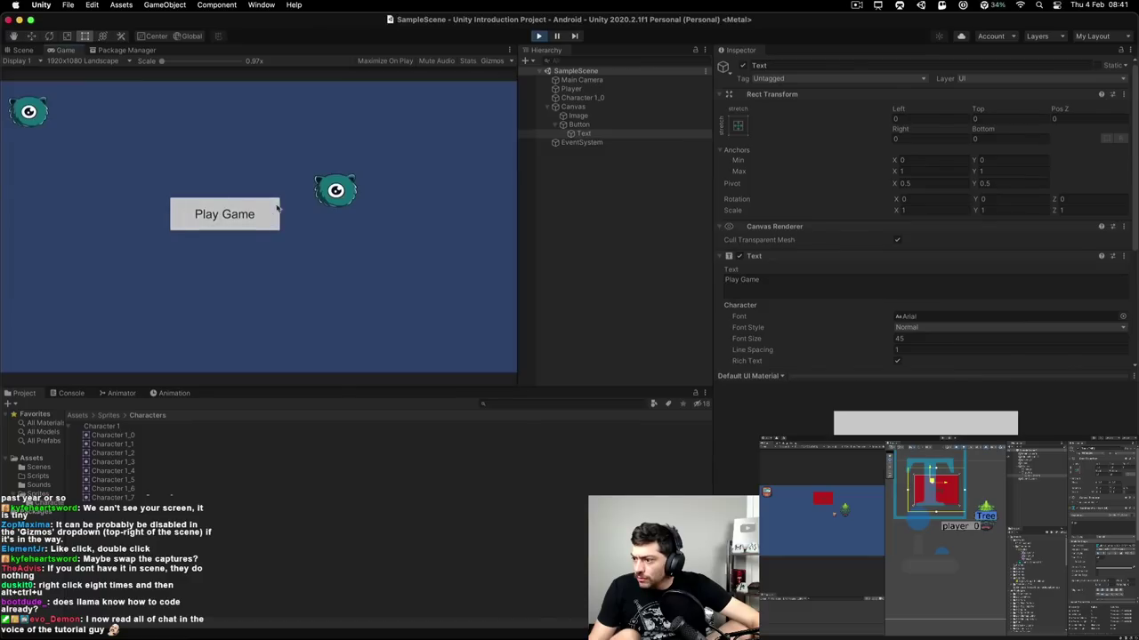
pyautogui.click(538, 36)
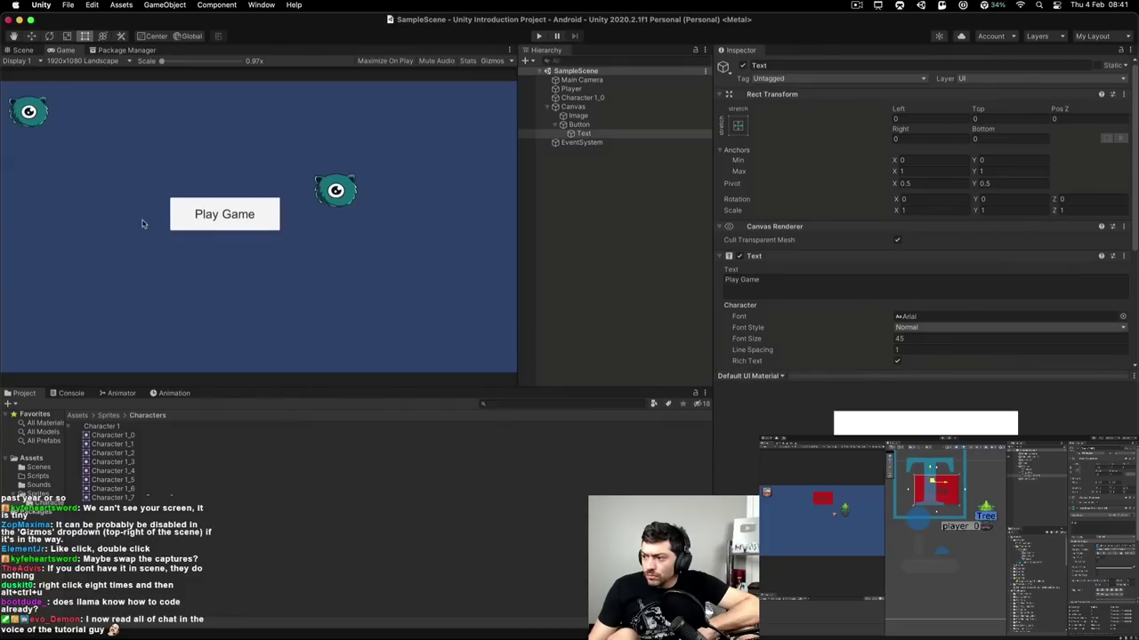
# - Add a UI Text object under Canvas in the Hierarchy
pyautogui.click(555, 125)
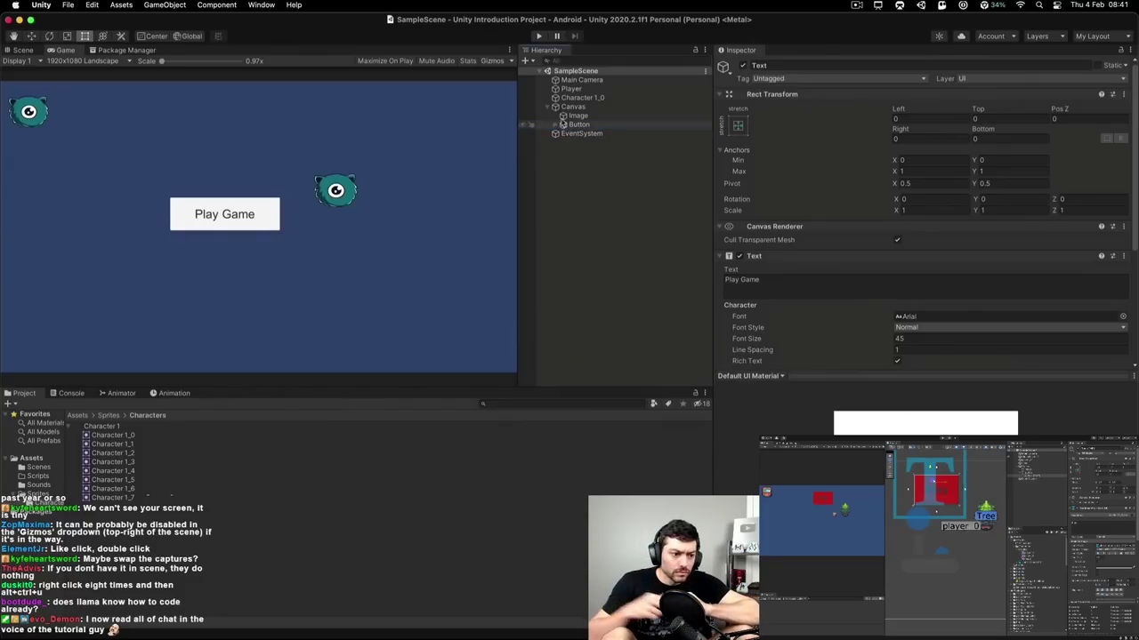
pyautogui.rightClick(566, 108)
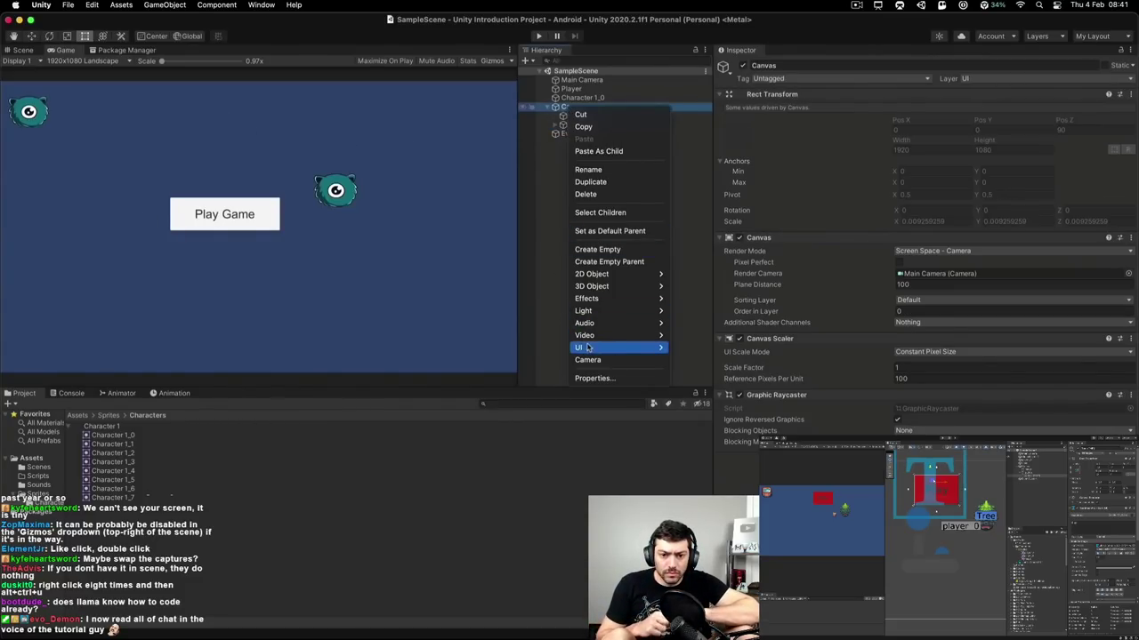
pyautogui.moveTo(614, 348)
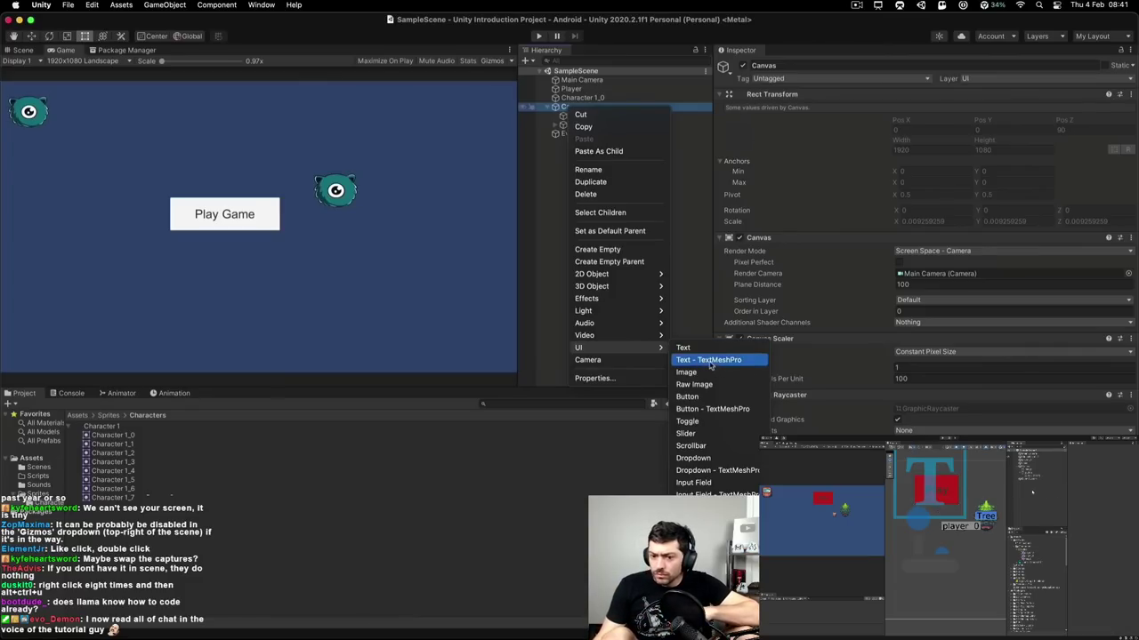
pyautogui.click(703, 348)
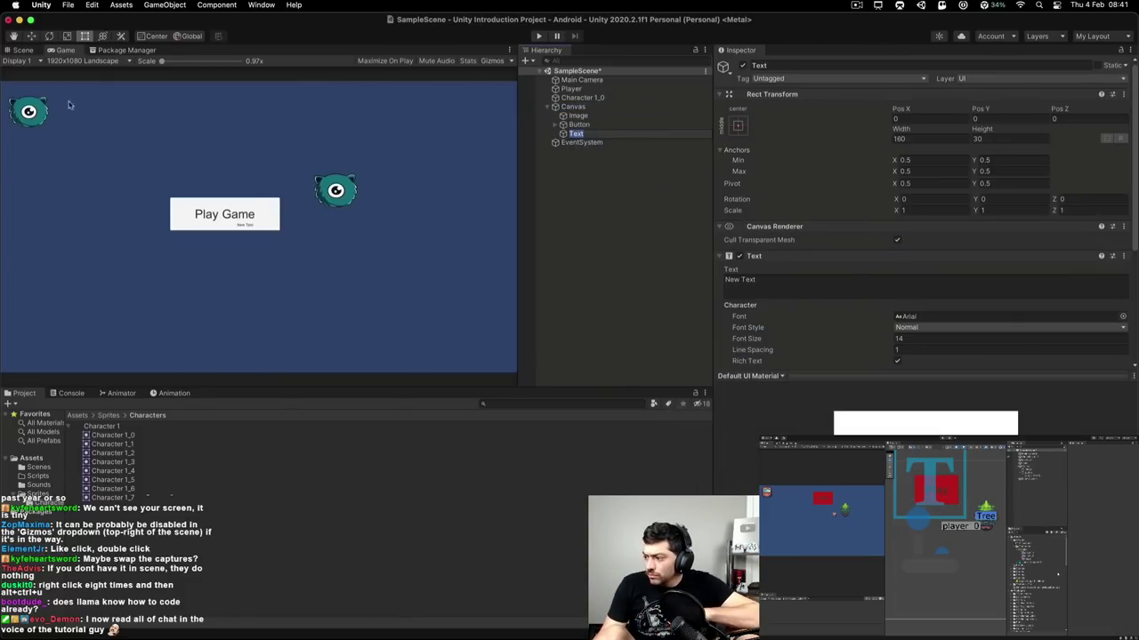
# - Move the new Text object to the right of the Play Game button
pyautogui.click(26, 50)
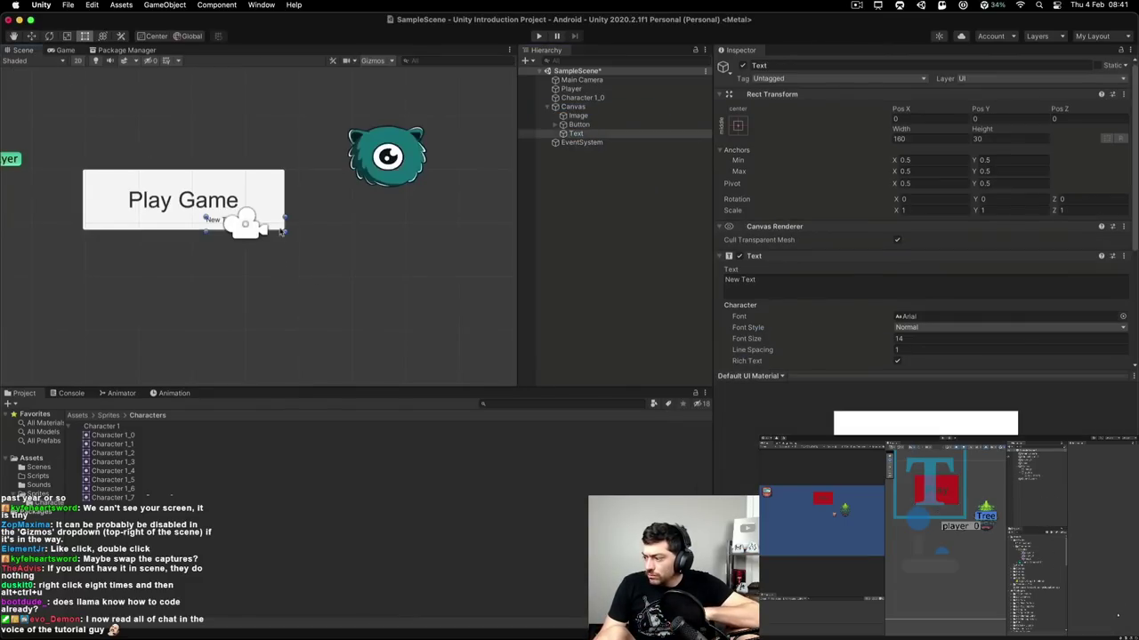
pyautogui.press('w')
pyautogui.moveTo(256, 223); pyautogui.dragTo(472, 226)
pyautogui.moveTo(472, 226); pyautogui.dragTo(247, 207, button='middle')
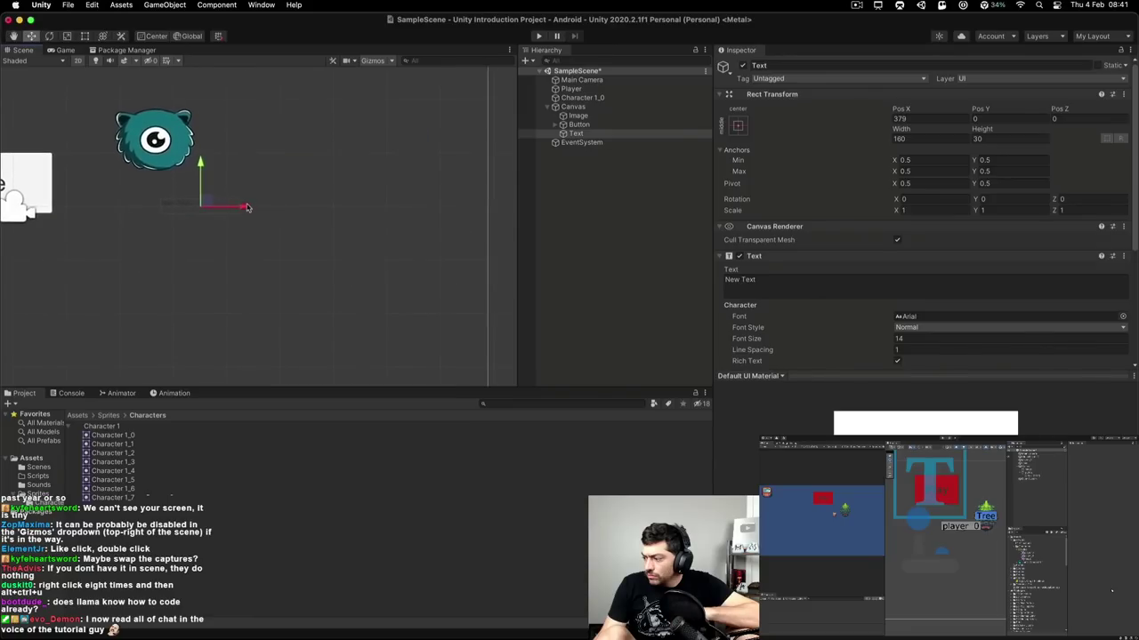
pyautogui.click(214, 214)
pyautogui.click(206, 210)
# - Enlarge the Text box to about 547 by 231 with the Rect tool
pyautogui.press('e')
pyautogui.press('t')
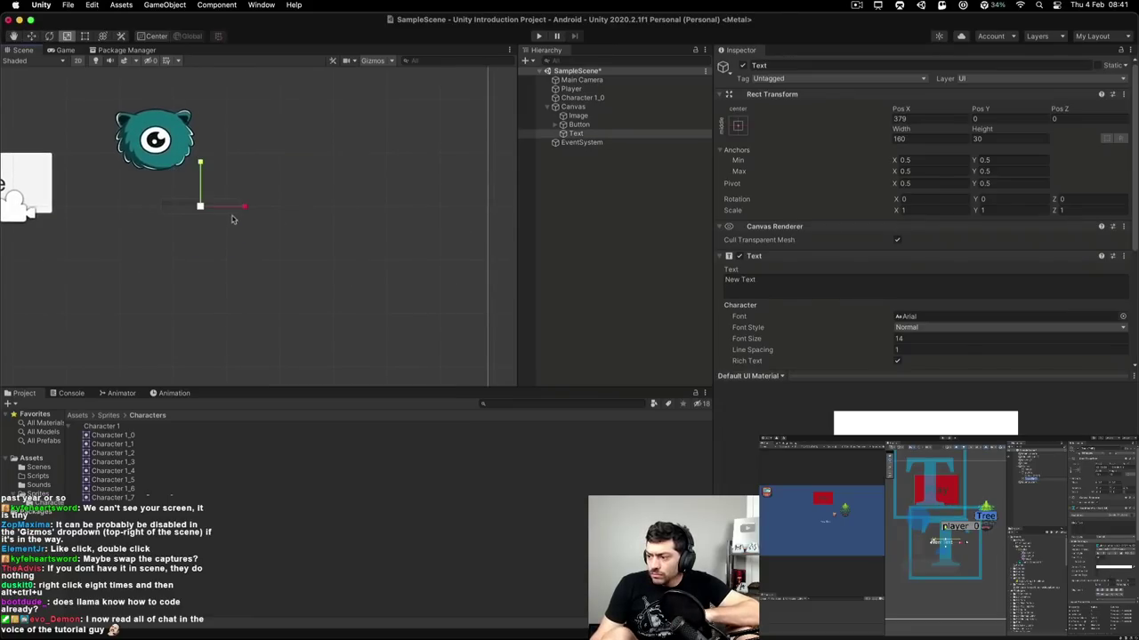
pyautogui.press('t')
pyautogui.moveTo(242, 209); pyautogui.dragTo(430, 314)
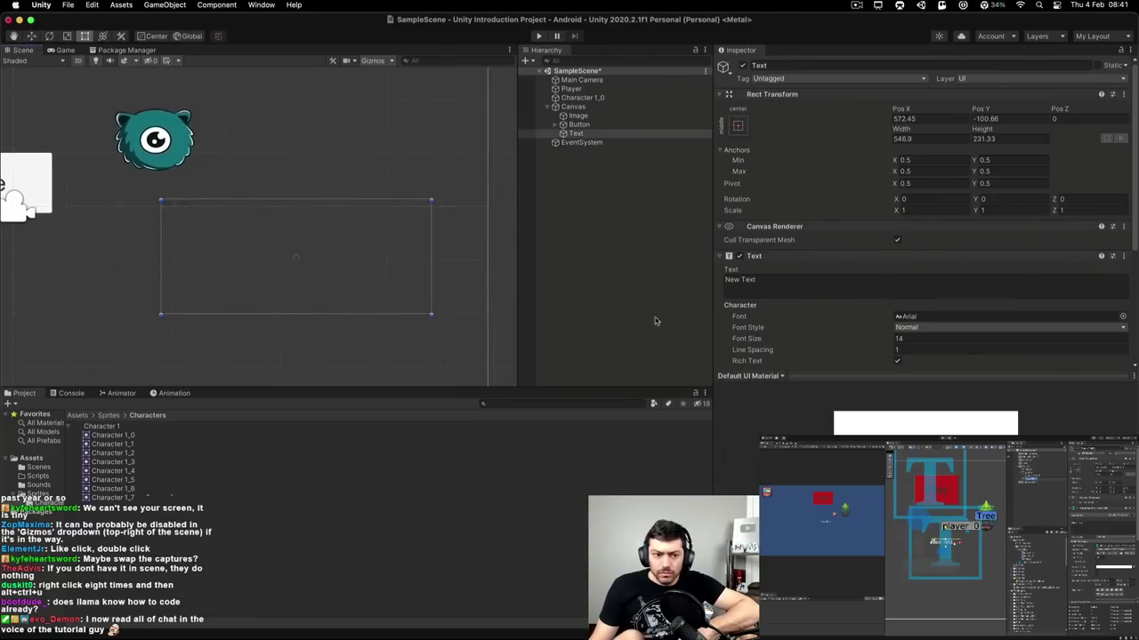
# - Replace the default New Text with 'What ever I want'
pyautogui.scroll(-5, 885, 318)
pyautogui.scroll(5, 820, 263)
pyautogui.scroll(-5, 819, 260)
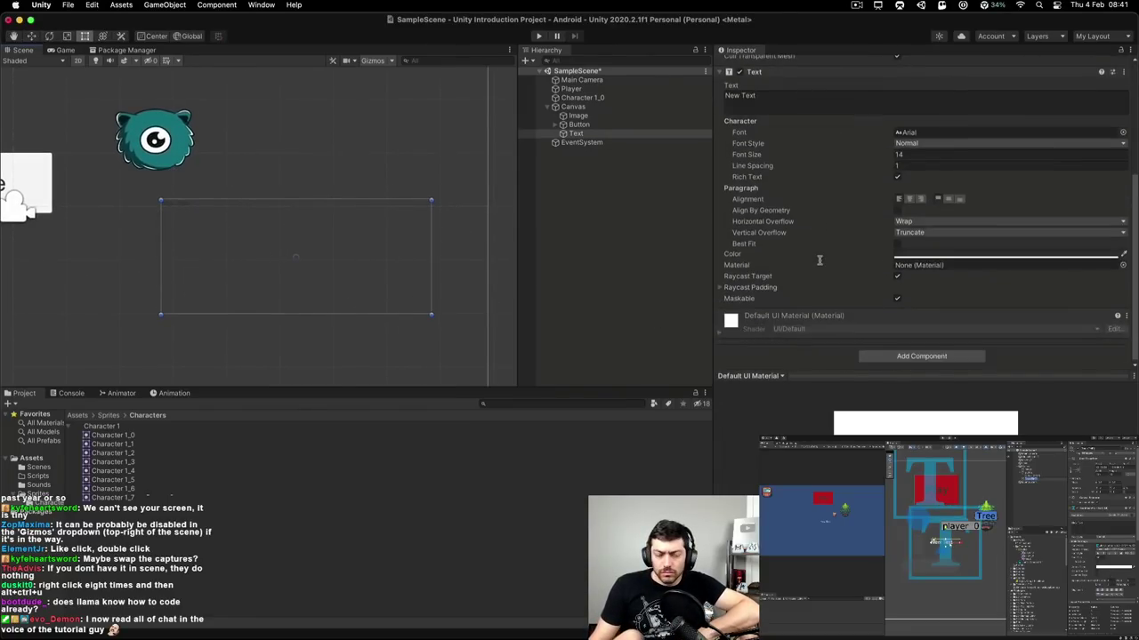
pyautogui.scroll(5, 820, 260)
pyautogui.click(780, 241)
pyautogui.write('Wha')
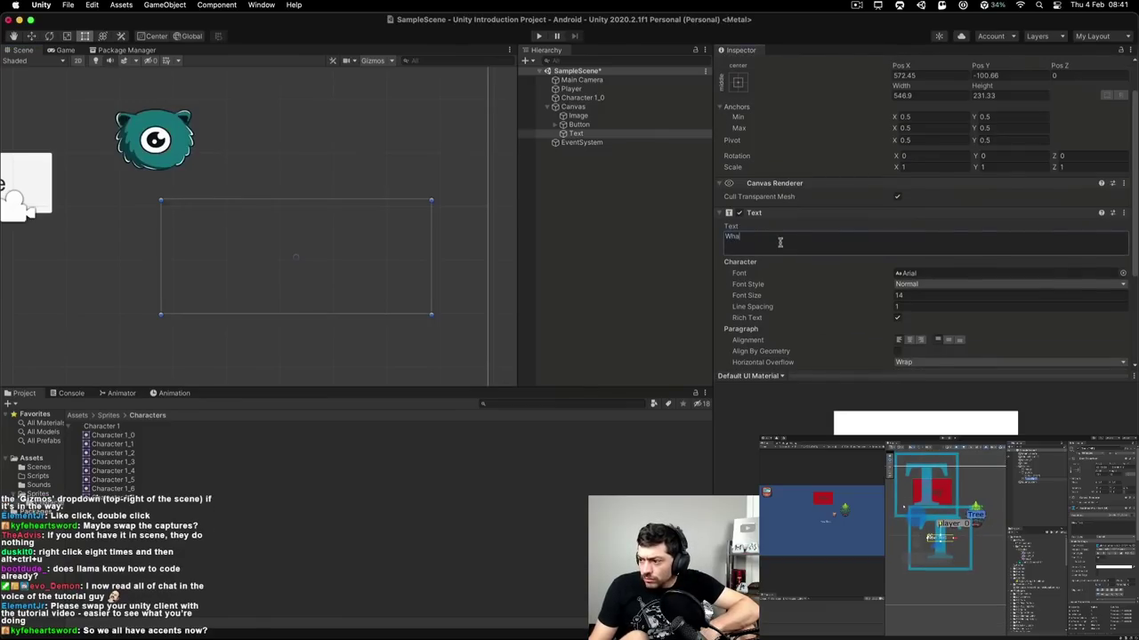
pyautogui.write('t ever I want')
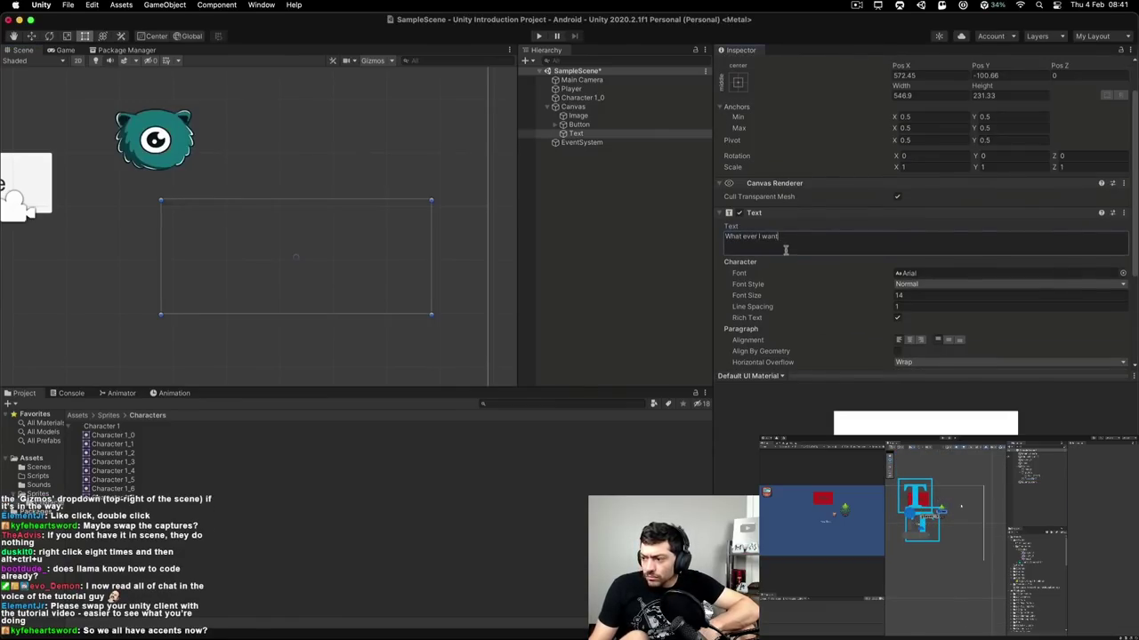
pyautogui.scroll(-1, 806, 276)
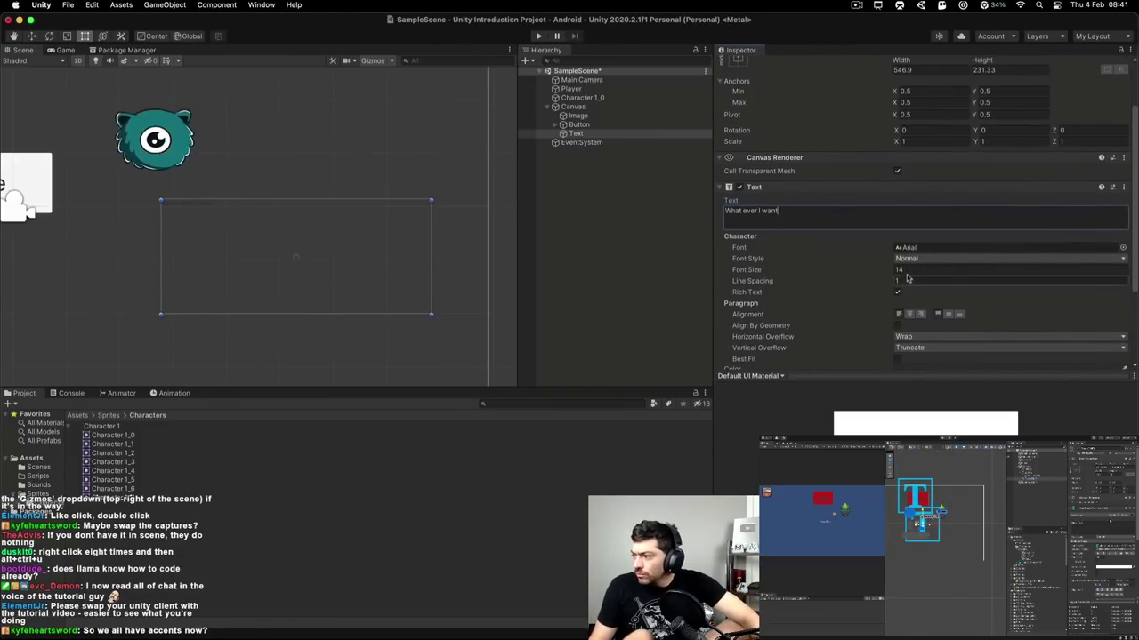
# - Set the text's font size to 50, keeping Arial font and Normal style
pyautogui.click(1122, 247)
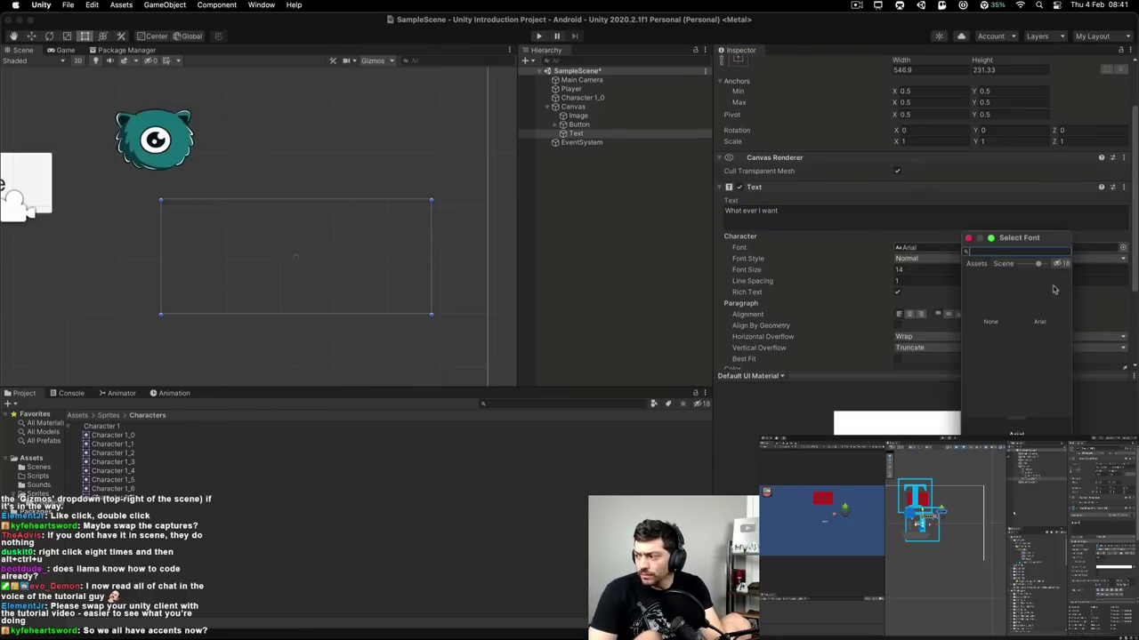
pyautogui.moveTo(1037, 263); pyautogui.dragTo(1025, 264)
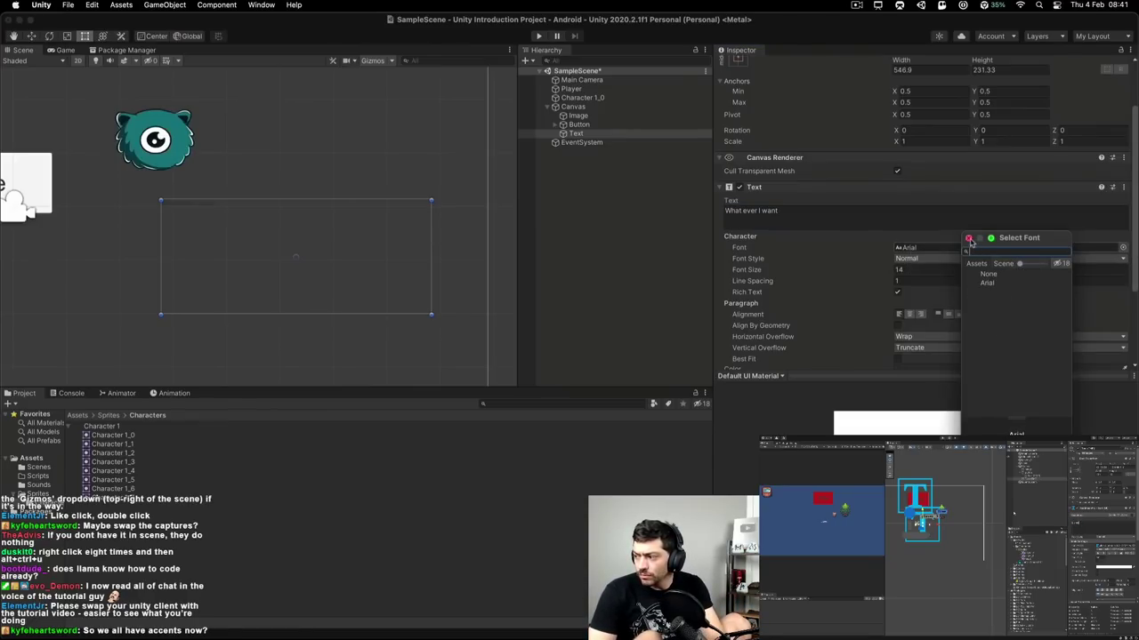
pyautogui.click(968, 238)
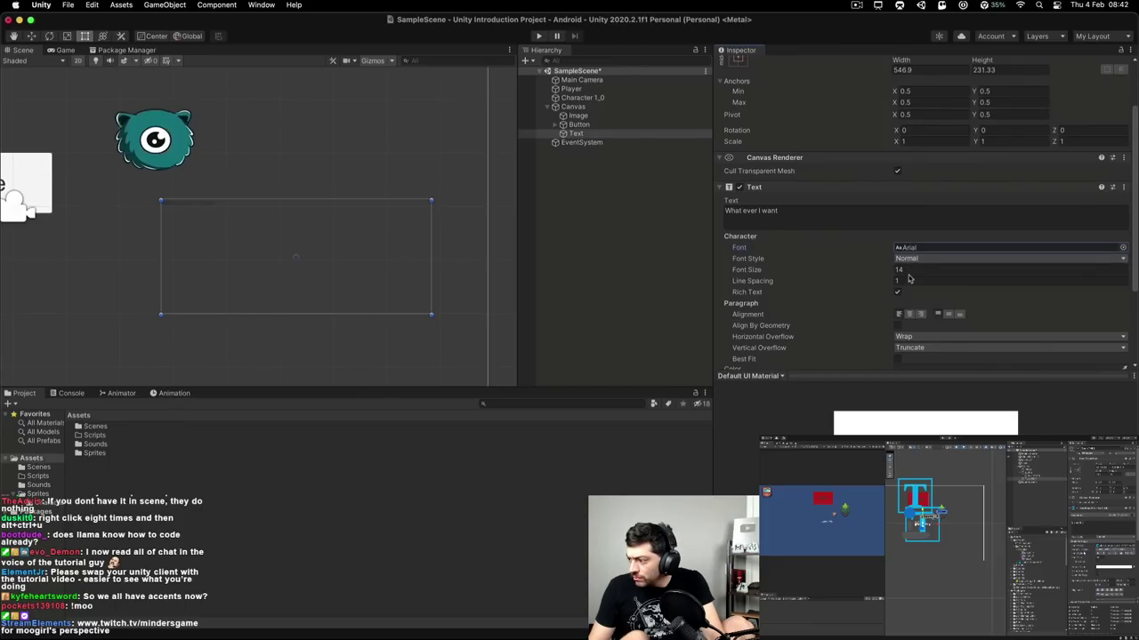
pyautogui.click(917, 260)
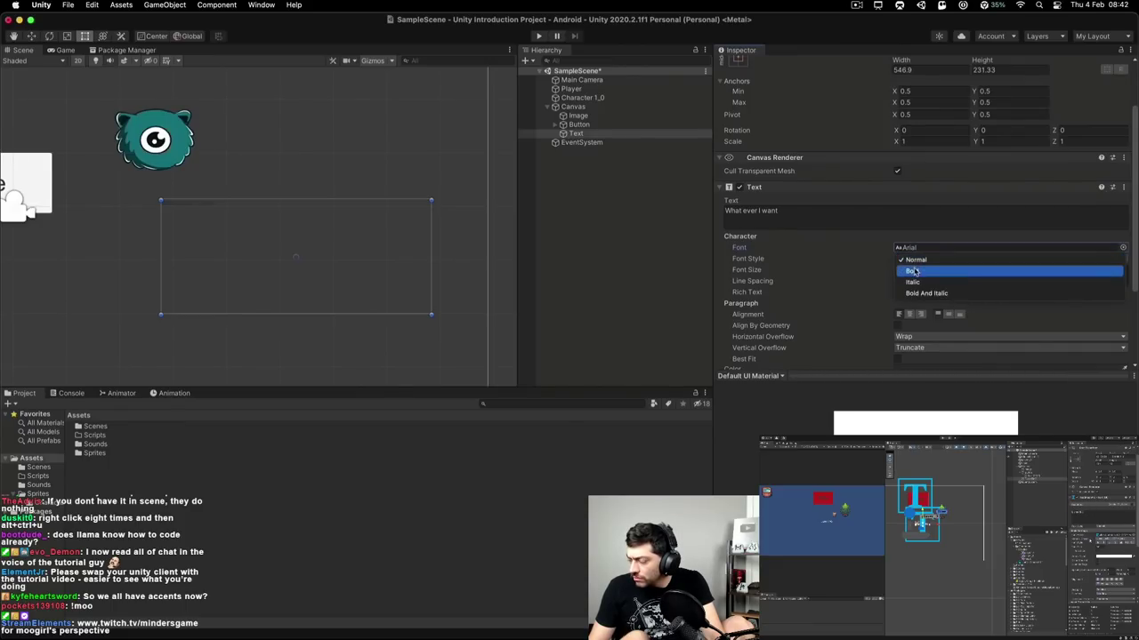
pyautogui.click(858, 286)
pyautogui.moveTo(755, 271)
pyautogui.mouseDown()
pyautogui.moveTo(768, 276)
pyautogui.moveTo(755, 274)
pyautogui.mouseUp()
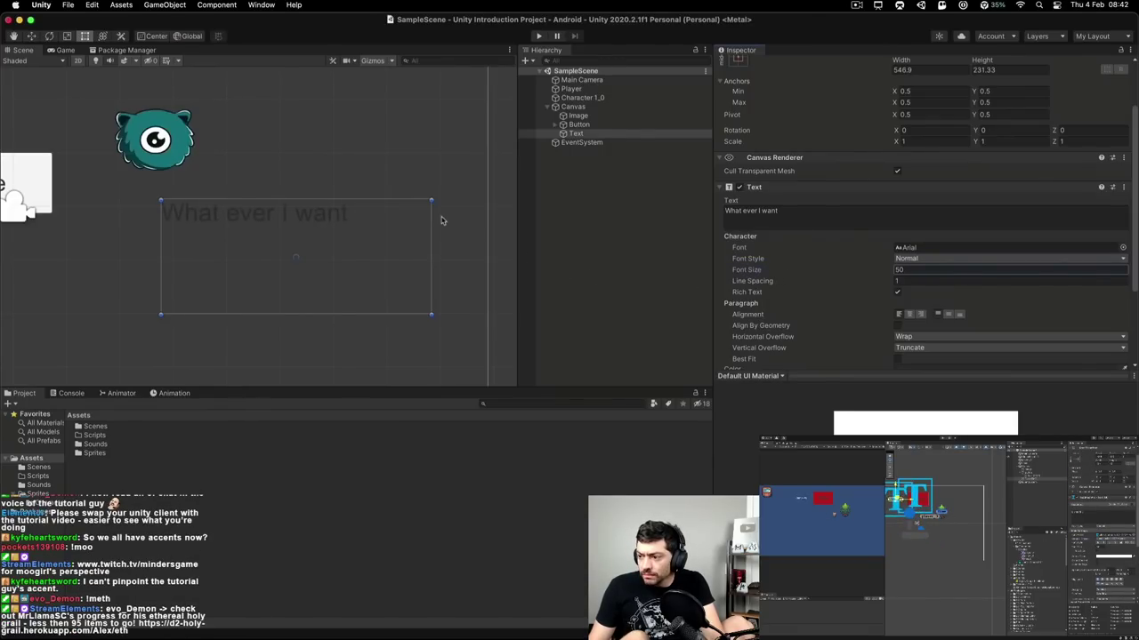
# - Colour the text red and run the game to preview it beside the button
pyautogui.scroll(-3, 905, 265)
pyautogui.click(905, 254)
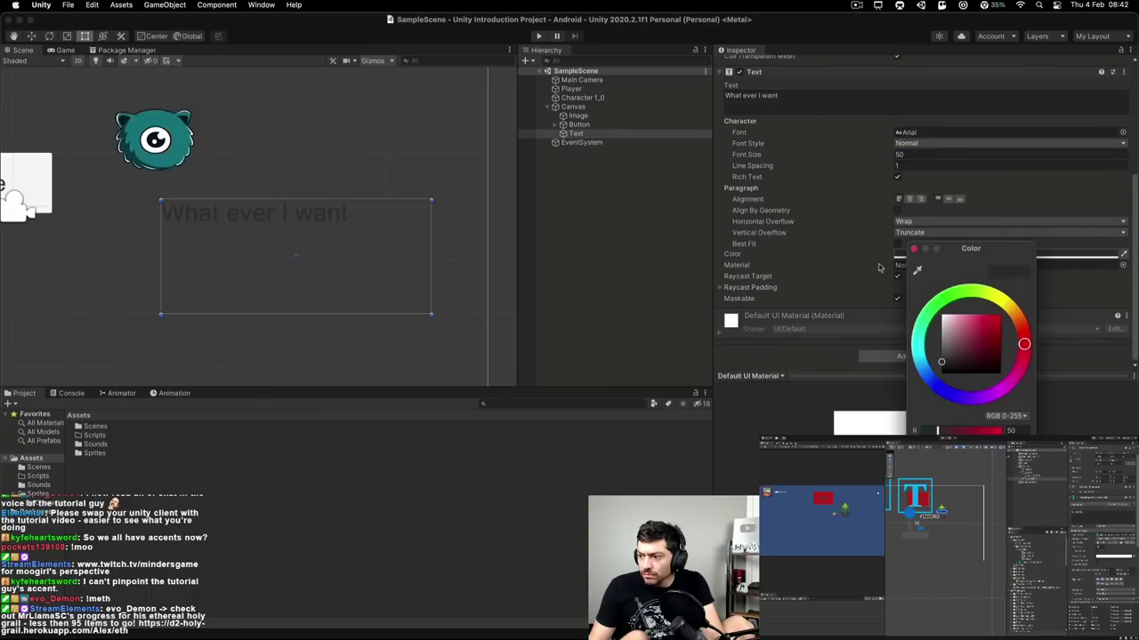
pyautogui.click(1000, 314)
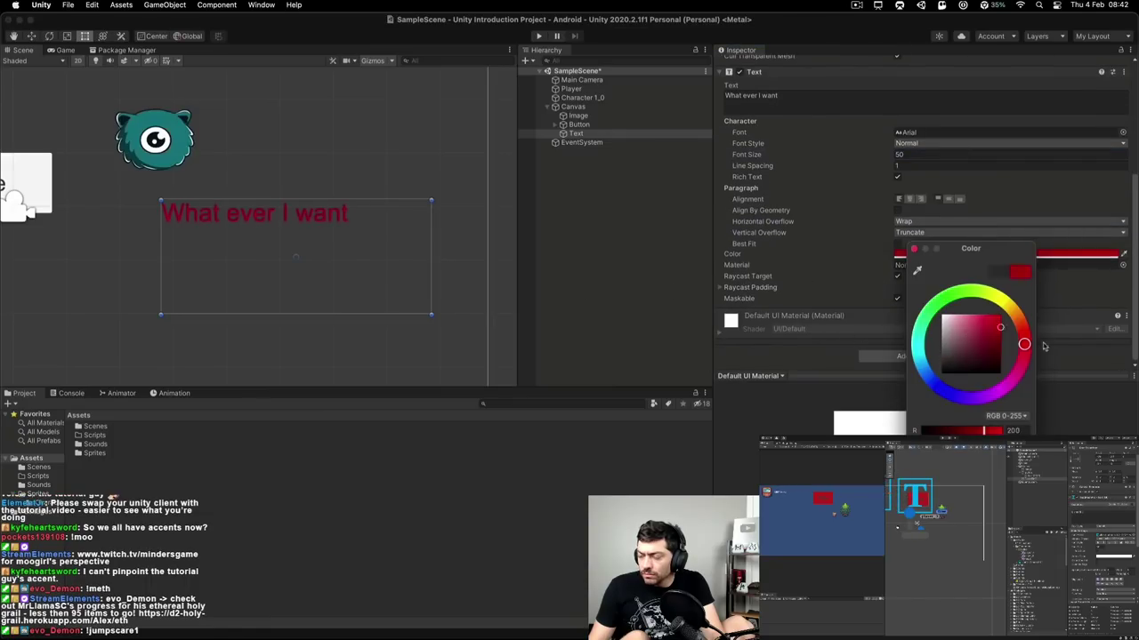
pyautogui.click(913, 249)
pyautogui.click(67, 51)
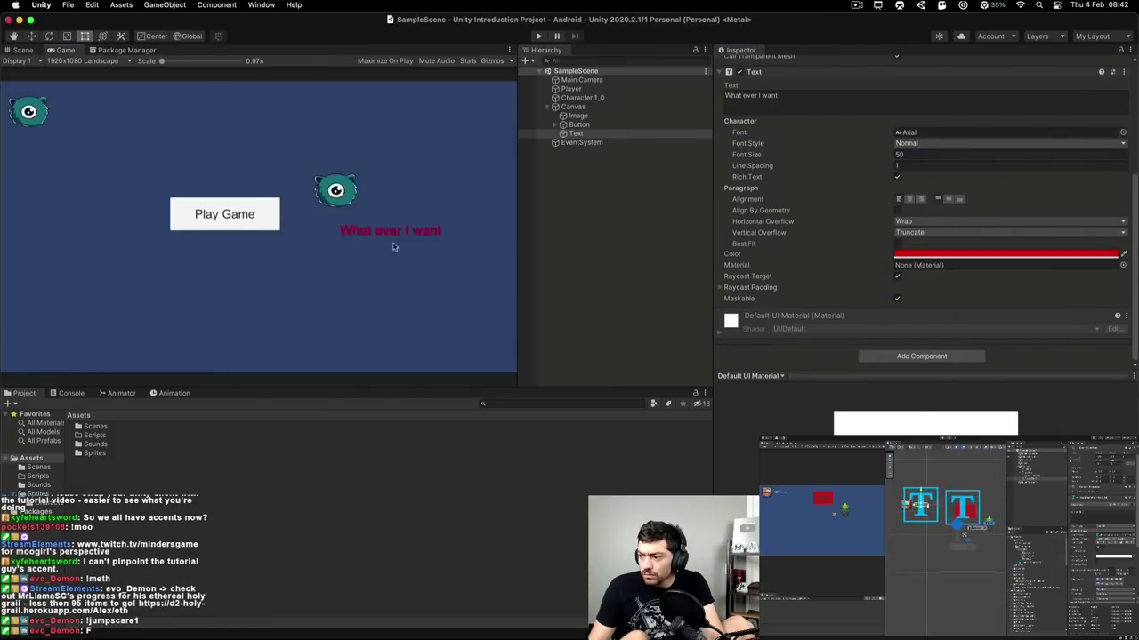
pyautogui.click(538, 36)
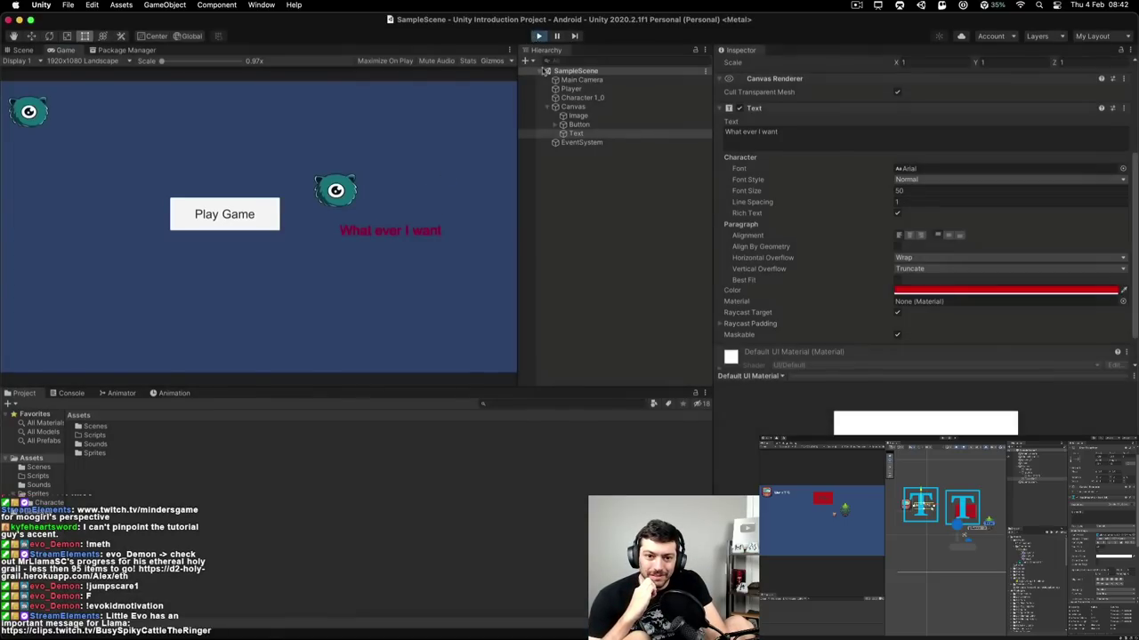
# - Stop the game, then open and dismiss the Hierarchy's UI creation menu
pyautogui.press('super+p')
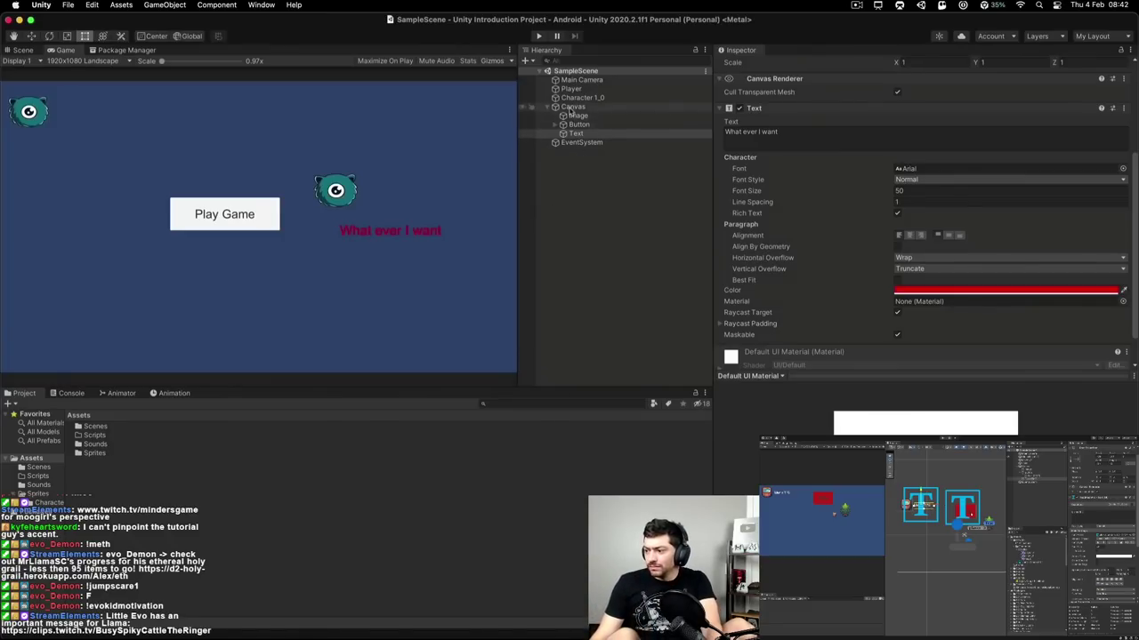
pyautogui.rightClick(575, 182)
pyautogui.moveTo(623, 406)
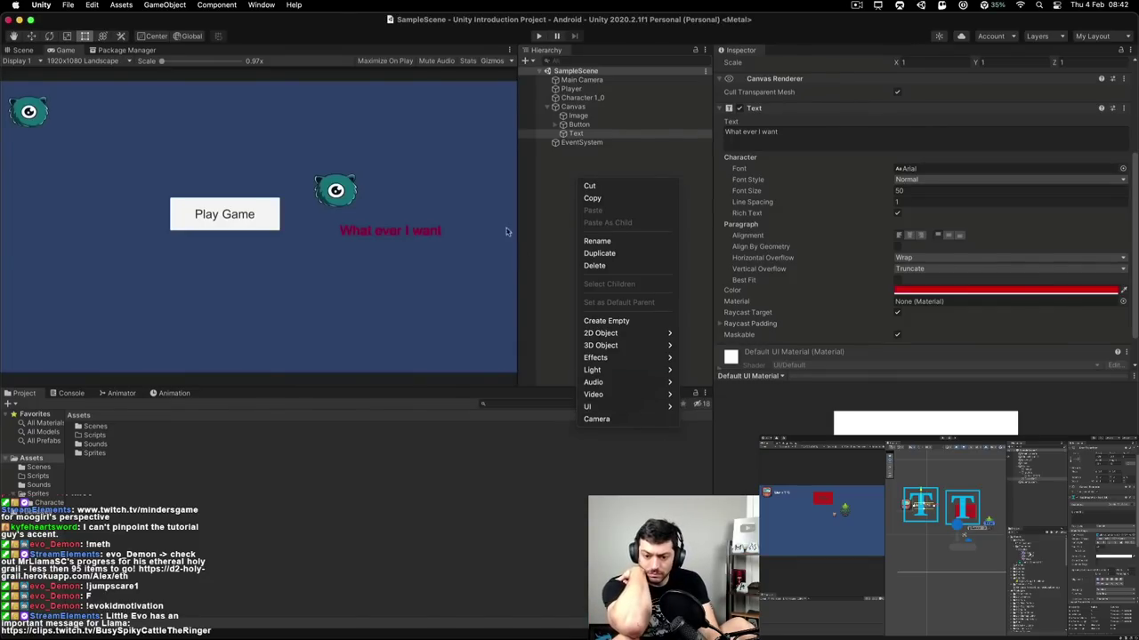
pyautogui.click(549, 204)
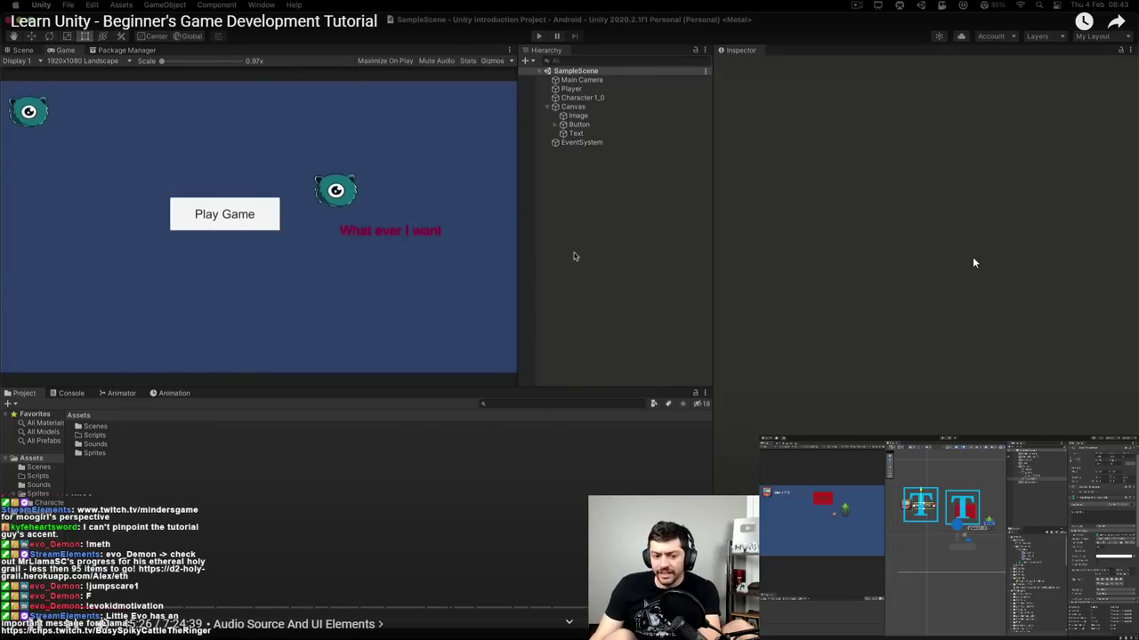
# - Pause the tutorial video, skip it ahead five seconds twice, and resume playback
pyautogui.press('space')
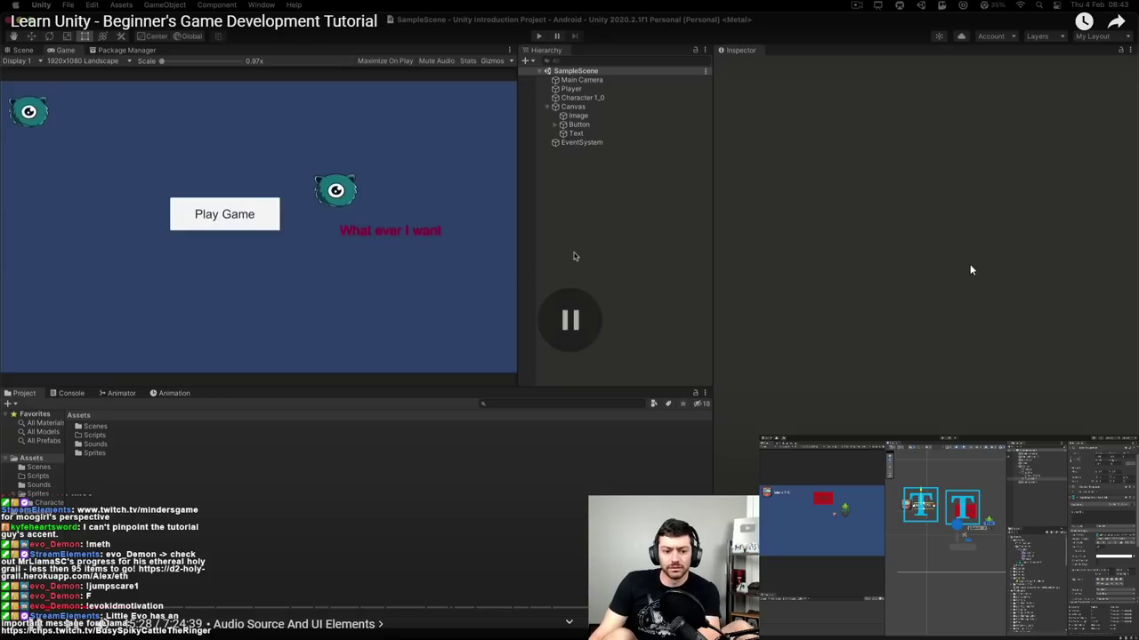
pyautogui.press('Right')
pyautogui.press('Right')
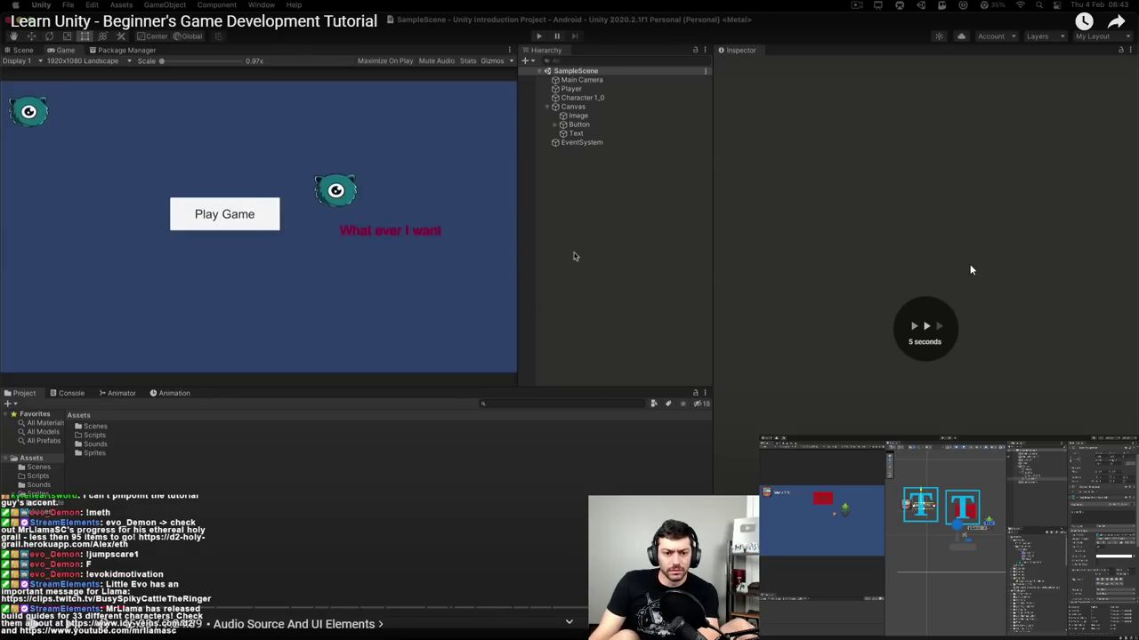
pyautogui.press('space')
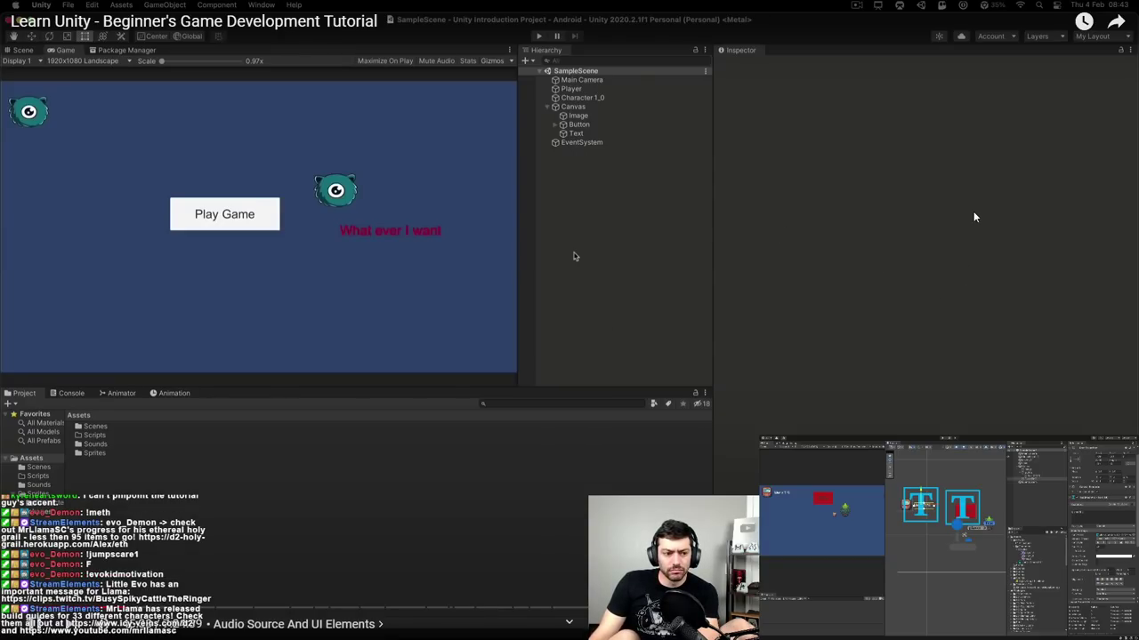
pyautogui.press('Right')
pyautogui.press('Right')
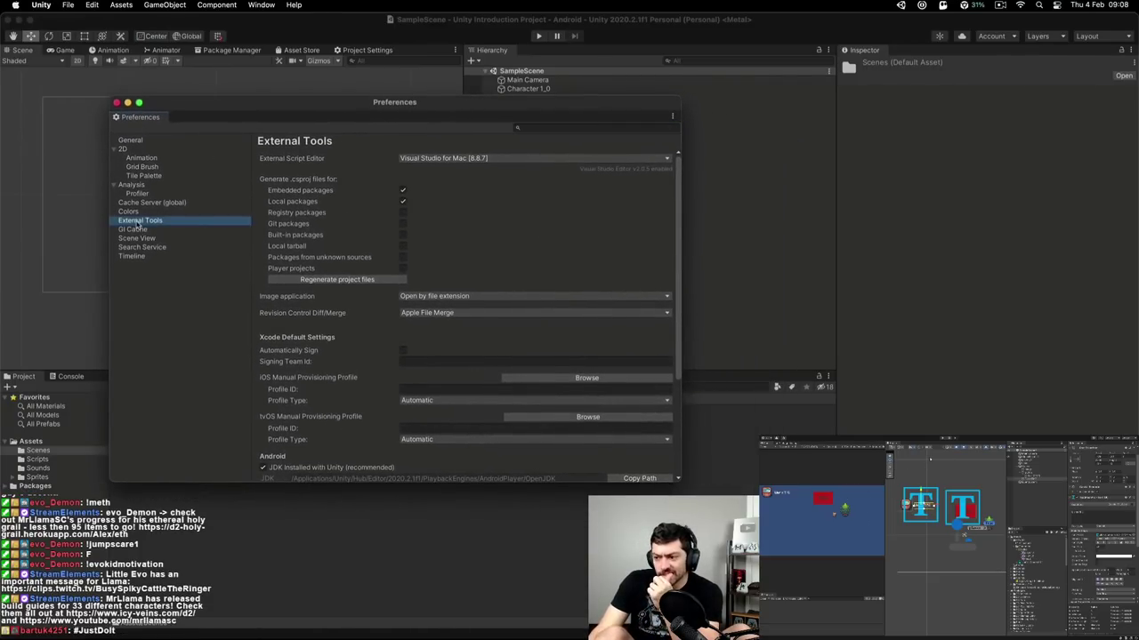
# - Browse from the External Script Editor dropdown into the Applications folder for an editor app
pyautogui.click(457, 158)
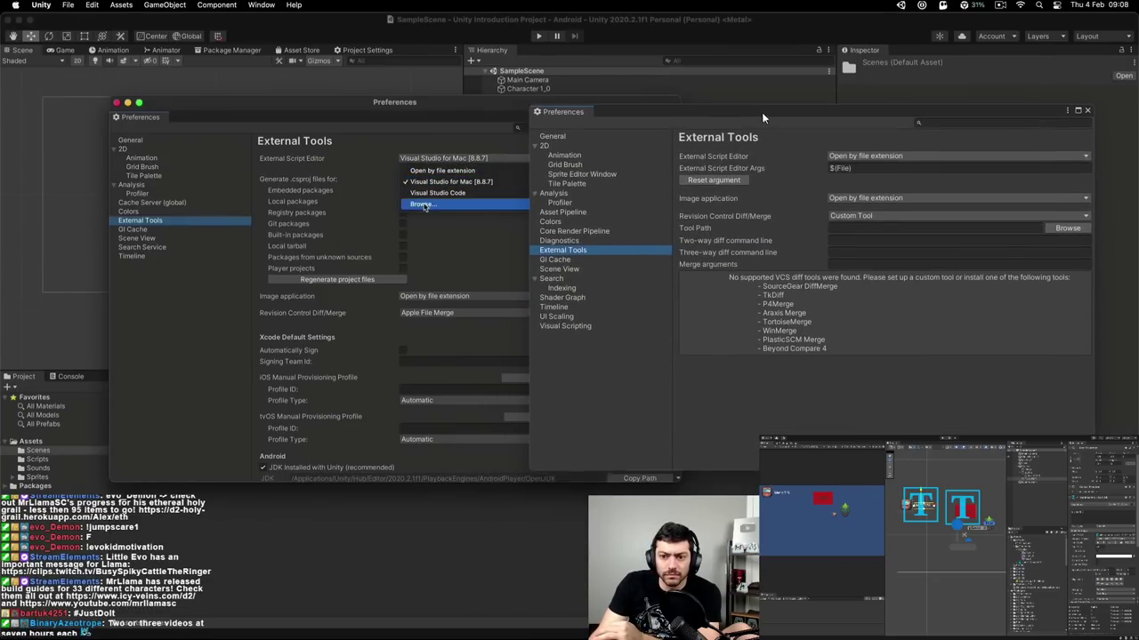
pyautogui.click(424, 210)
pyautogui.click(852, 153)
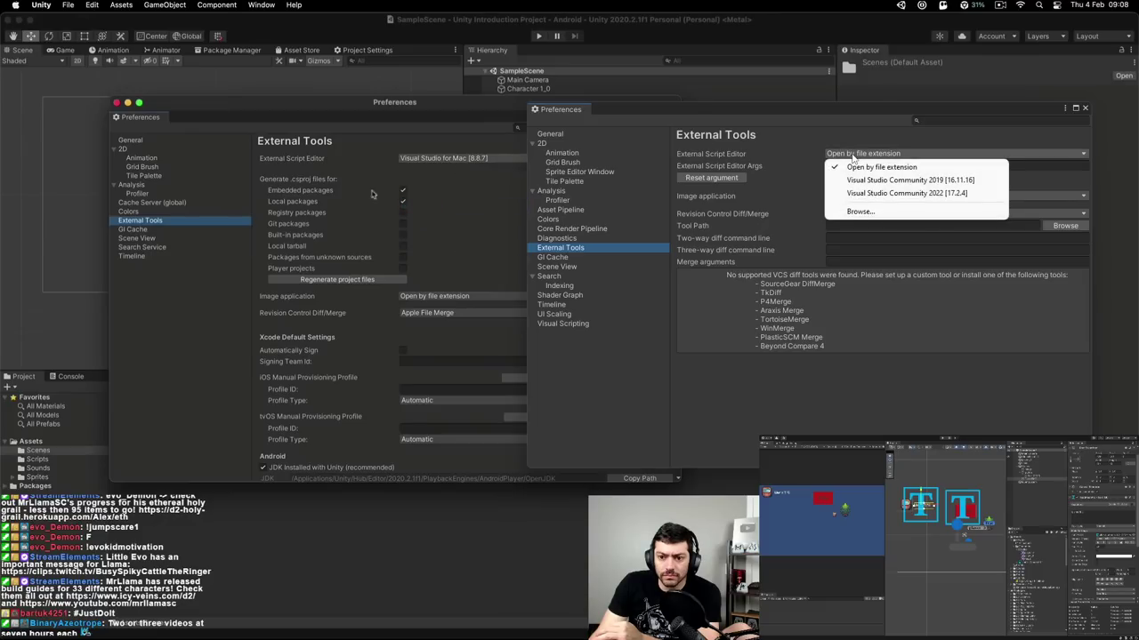
pyautogui.click(887, 194)
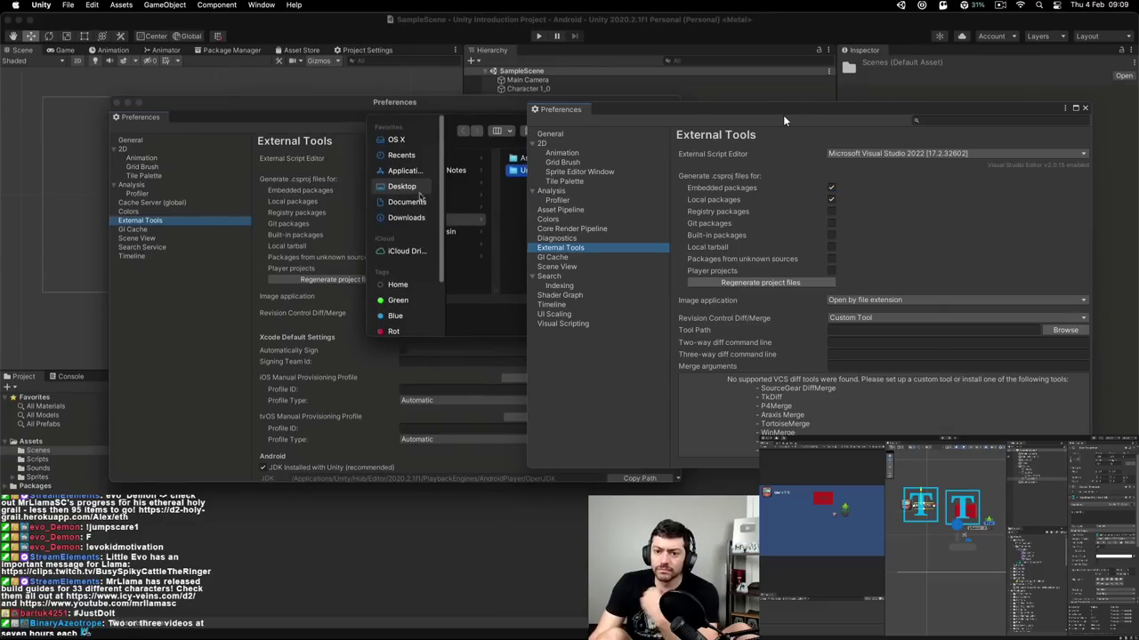
pyautogui.moveTo(756, 111); pyautogui.dragTo(772, 111)
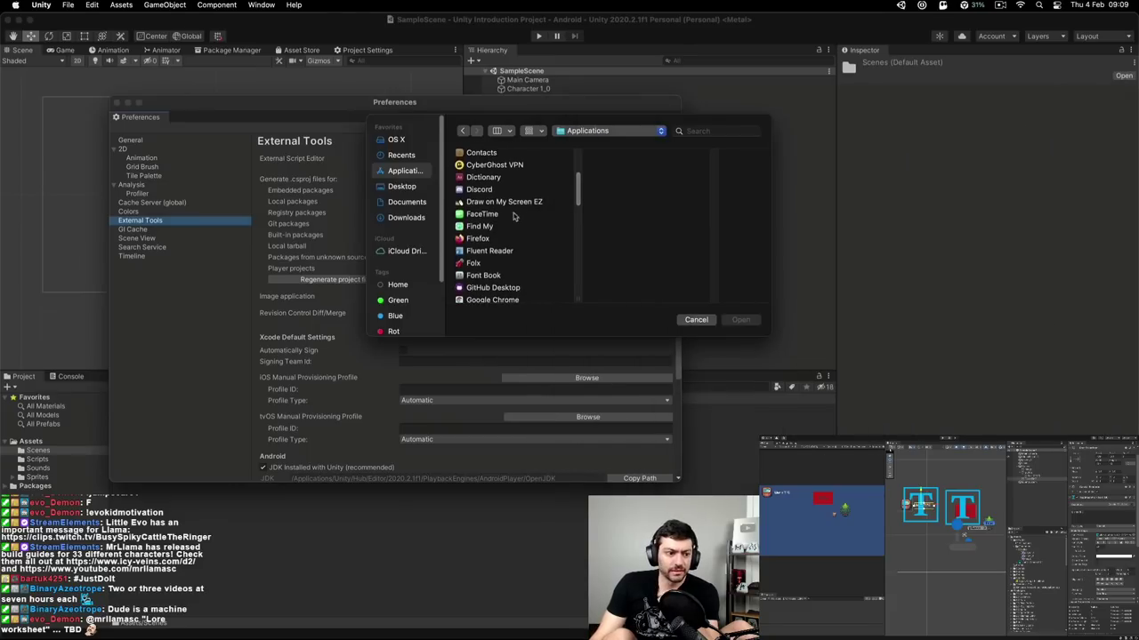
pyautogui.click(509, 216)
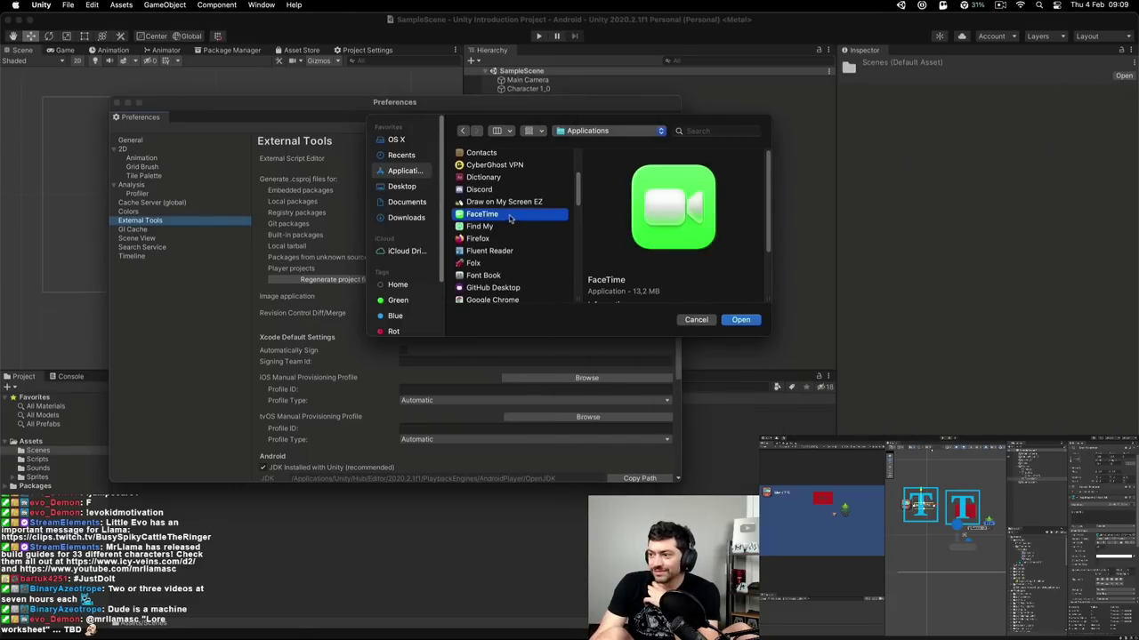
# - Search for 'visual', cancel the browse, and close Preferences with Visual Studio for Mac 8.8.7 kept
pyautogui.write('visual')
pyautogui.scroll(-2, 509, 218)
pyautogui.click(693, 320)
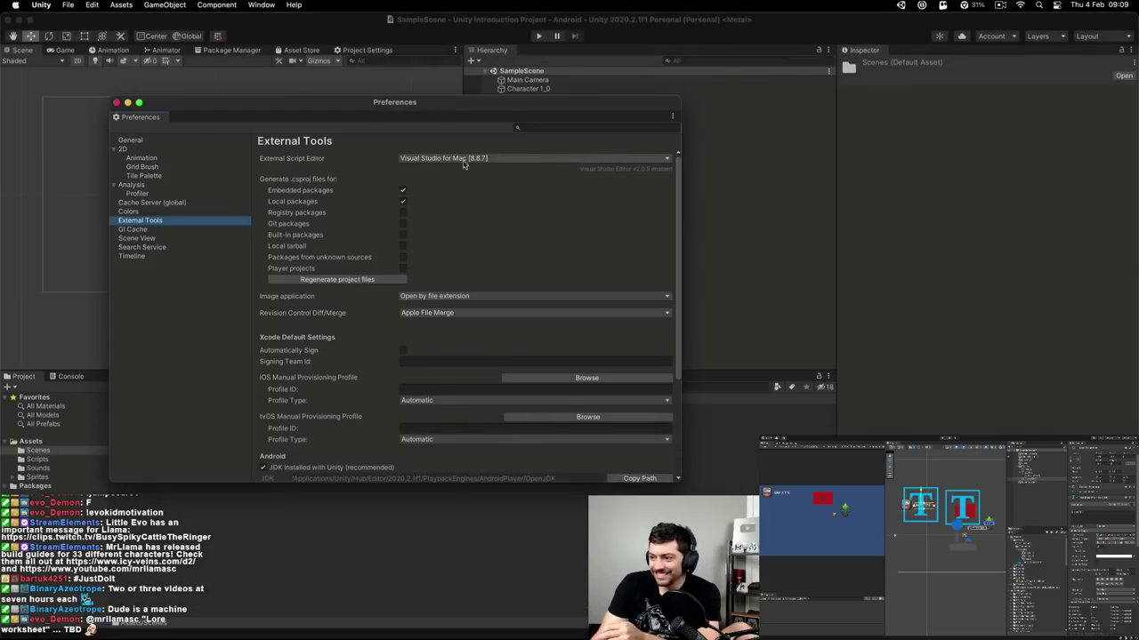
pyautogui.click(440, 158)
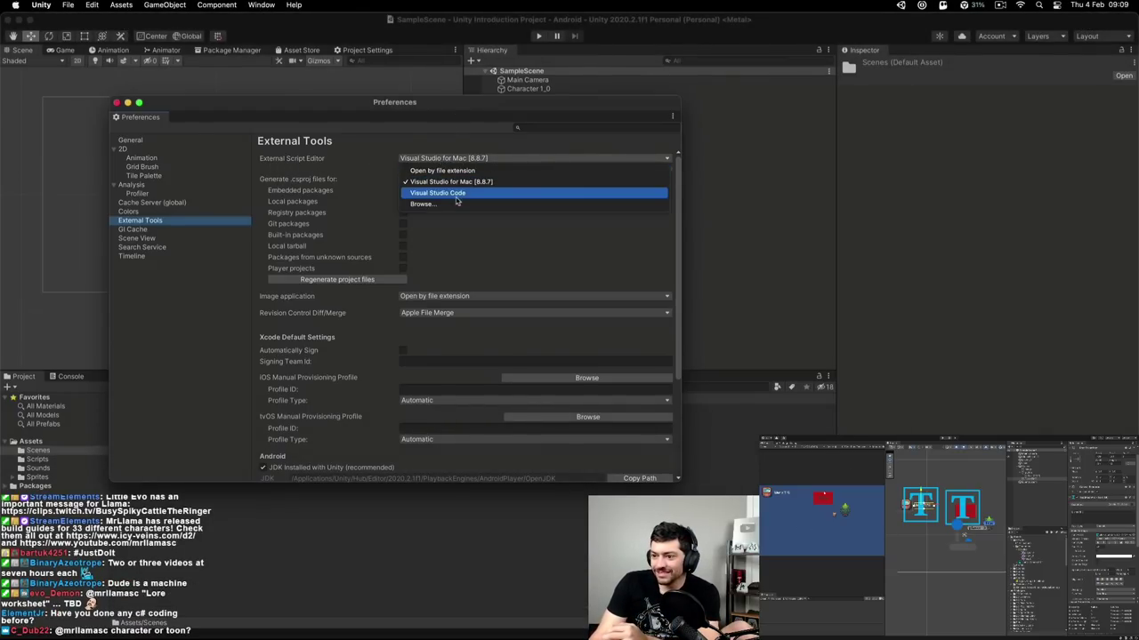
pyautogui.click(116, 104)
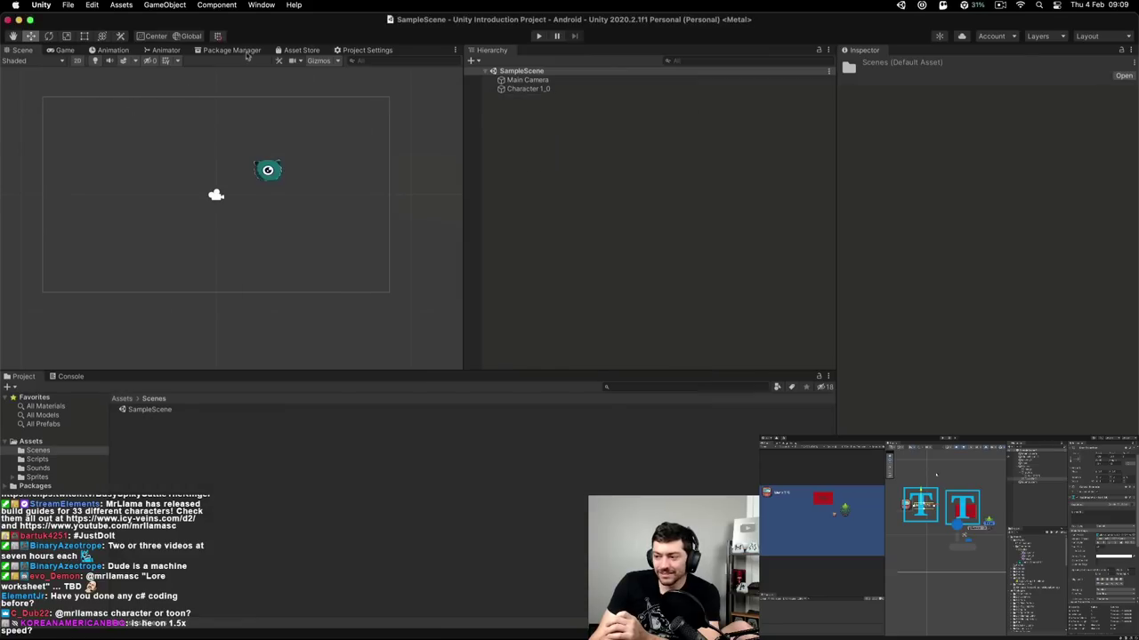
# - Open the Scripts folder from Assets and preview the PlayerMovement script
pyautogui.click(130, 401)
pyautogui.doubleClick(138, 418)
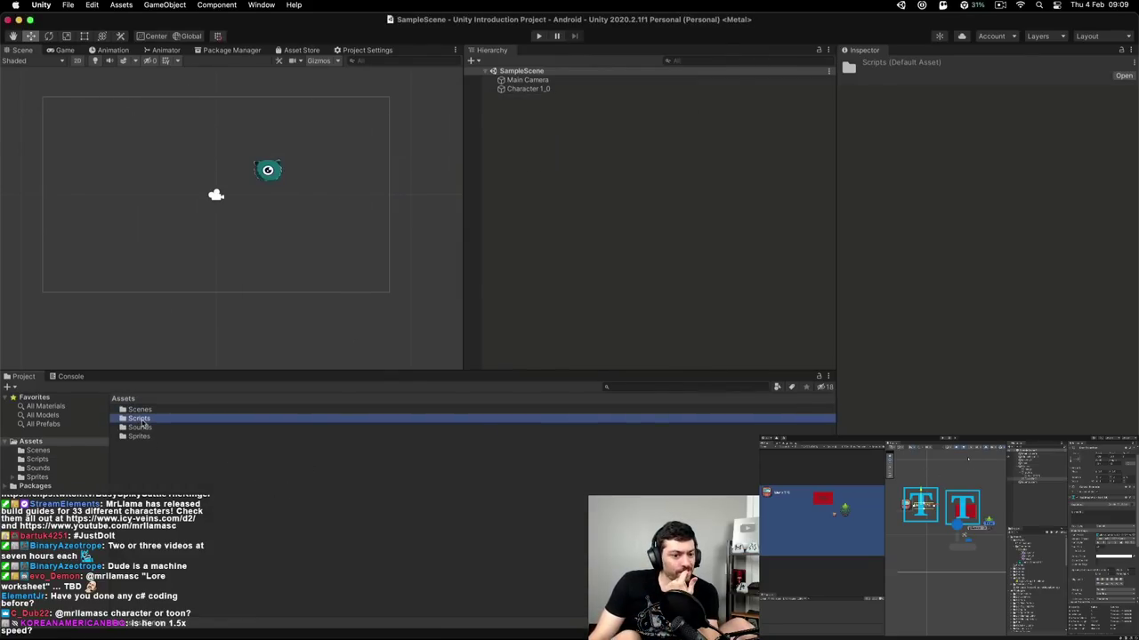
pyautogui.click(151, 409)
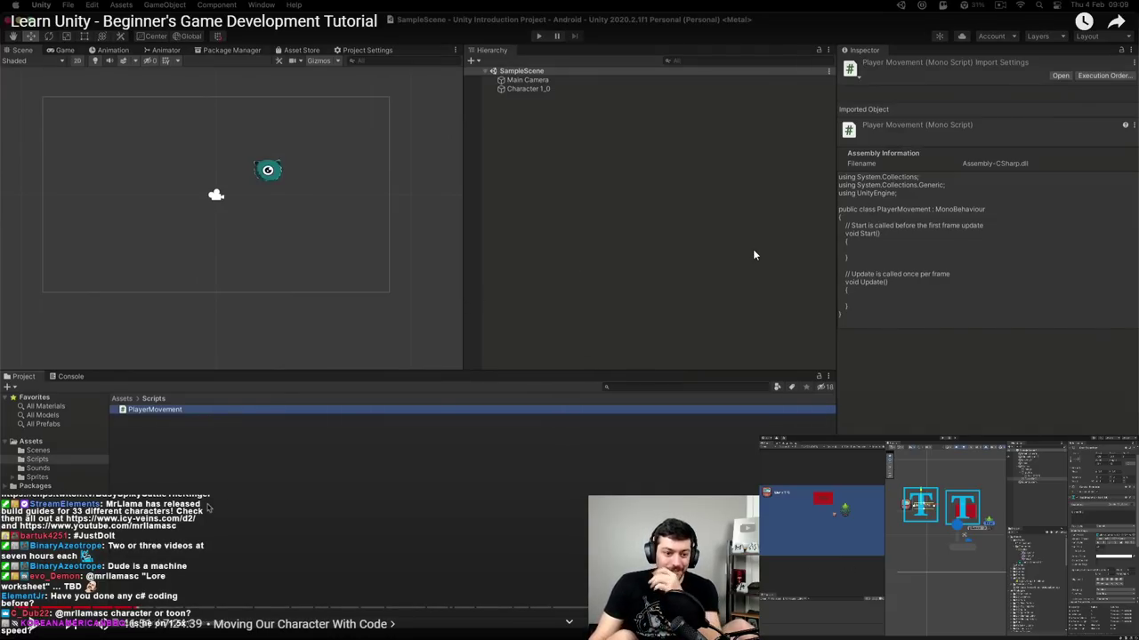
pyautogui.click(367, 321)
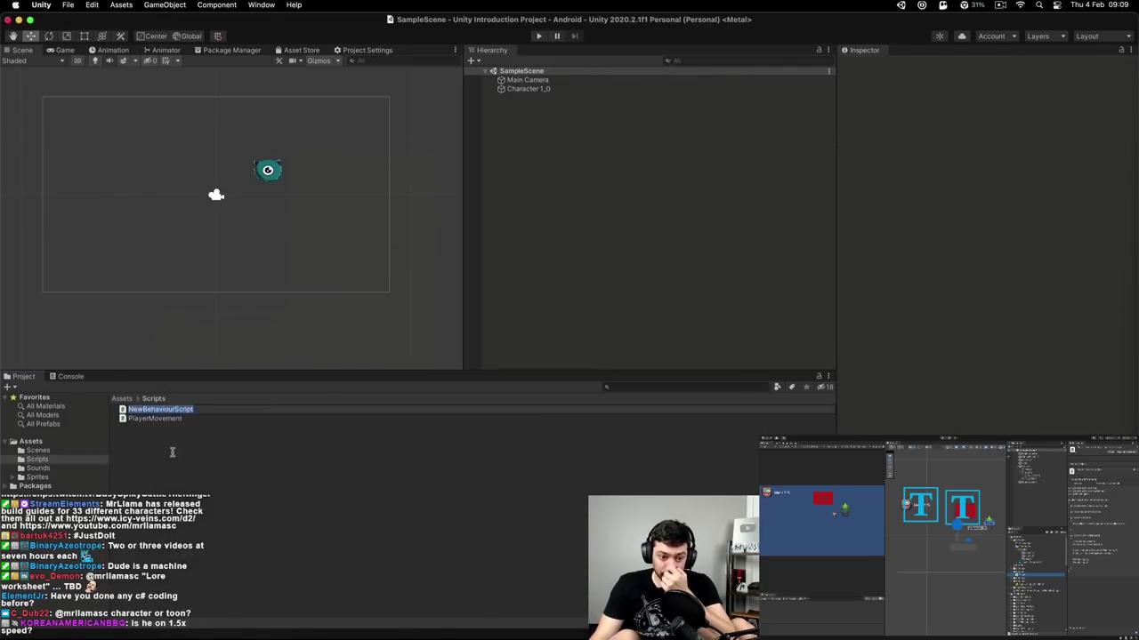
# - Name a new C# script ScriptName, then delete it with Cmd+Delete
pyautogui.write('Scr')
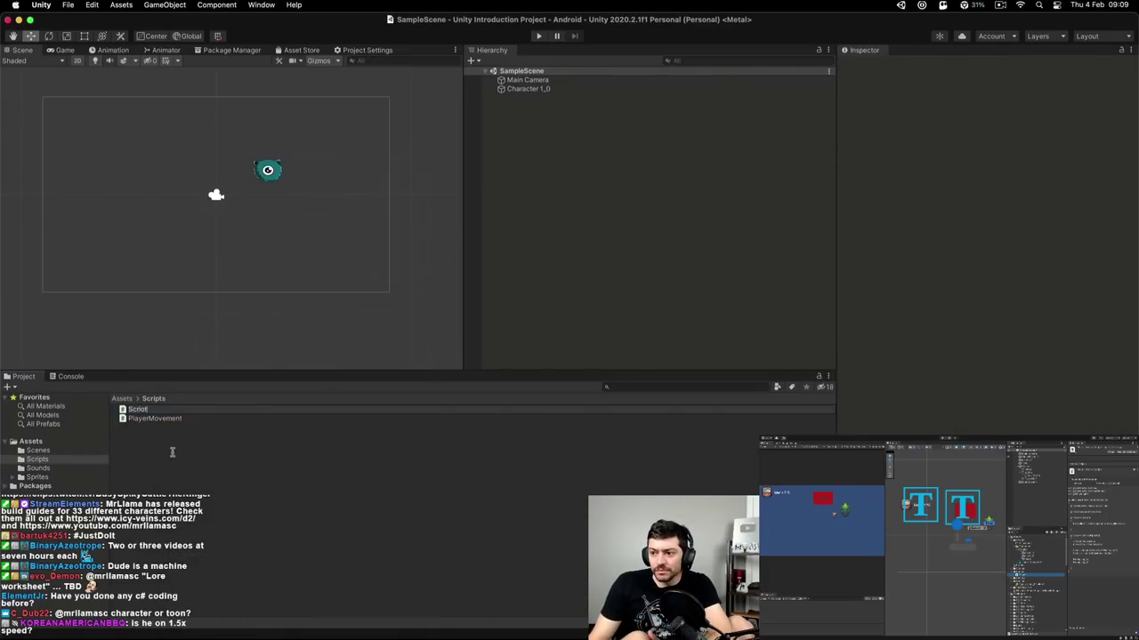
pyautogui.press('BackSpace')
pyautogui.press('BackSpace')
pyautogui.press('Return')
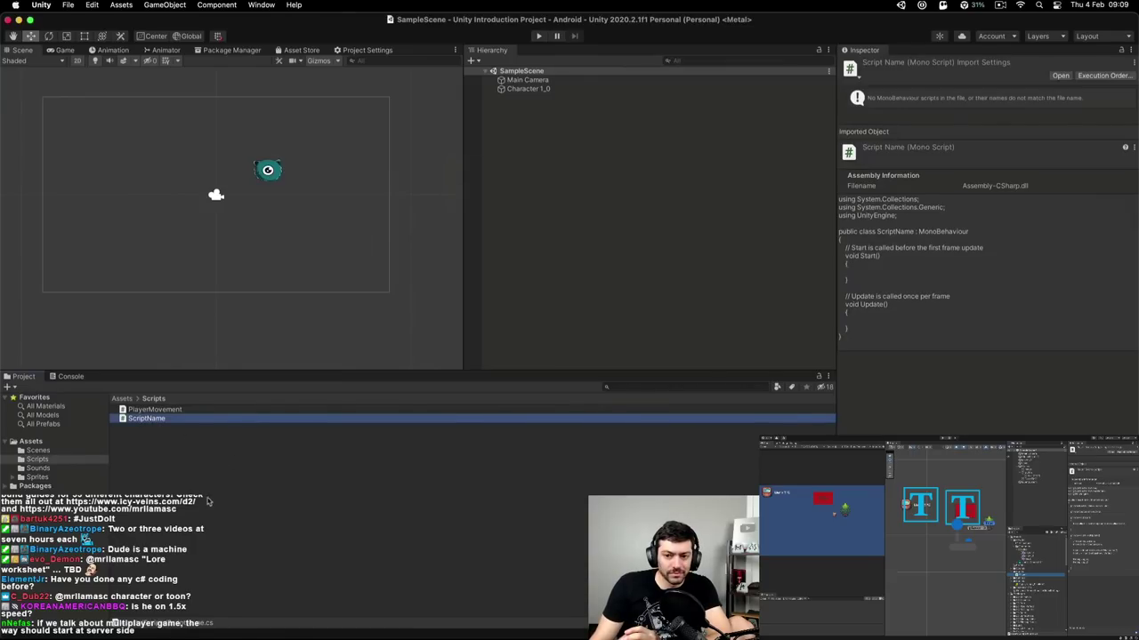
pyautogui.click(158, 431)
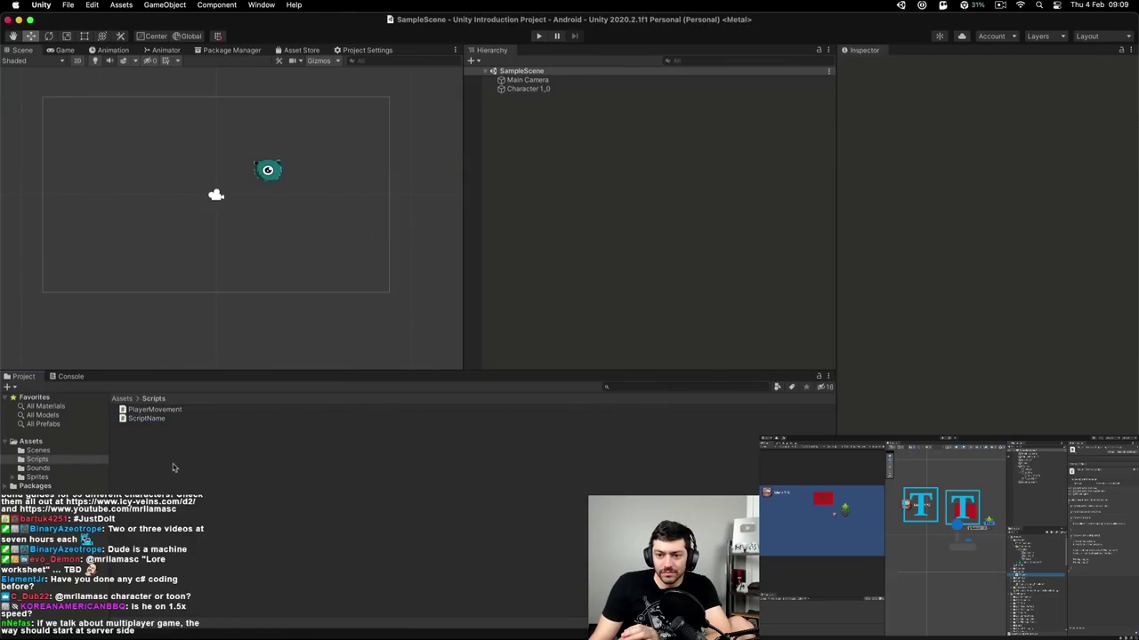
pyautogui.click(167, 420)
pyautogui.press('super+BackSpace')
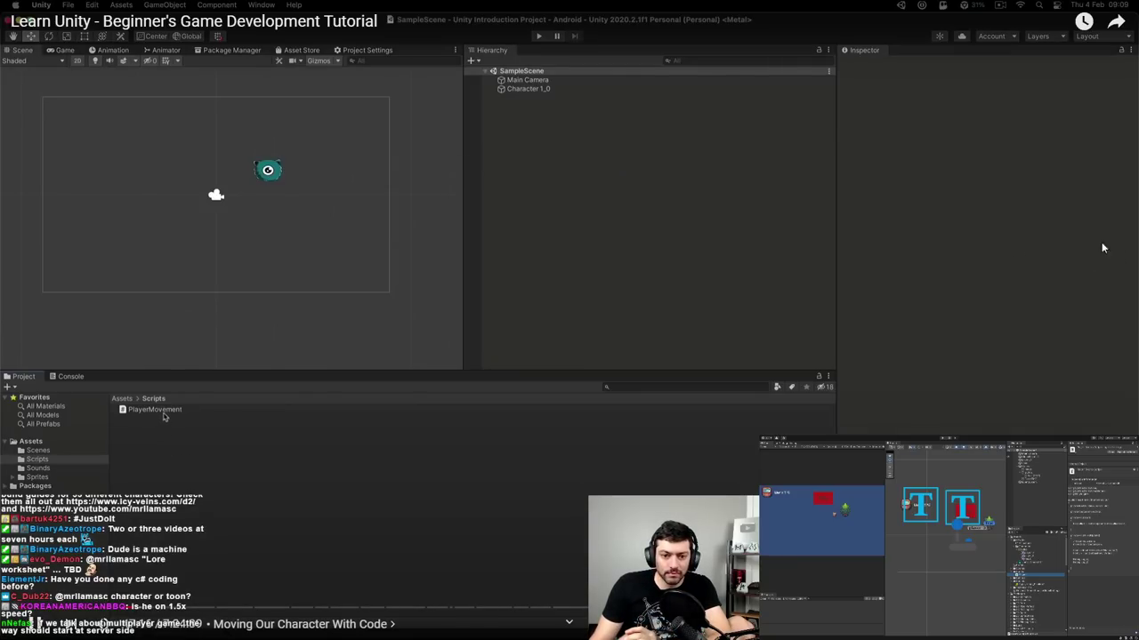
# - Open PlayerMovement in Visual Studio and add blank lines before the class's closing brace
pyautogui.doubleClick(156, 410)
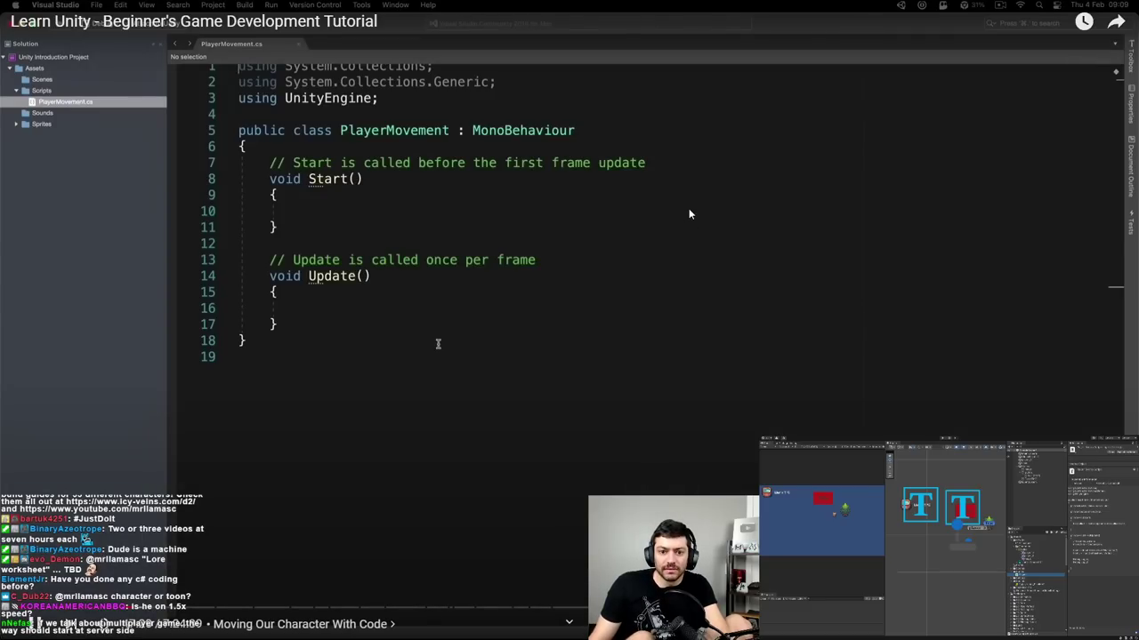
pyautogui.click(335, 324)
pyautogui.press('Return')
pyautogui.press('Return')
pyautogui.press('Return')
pyautogui.press('Down')
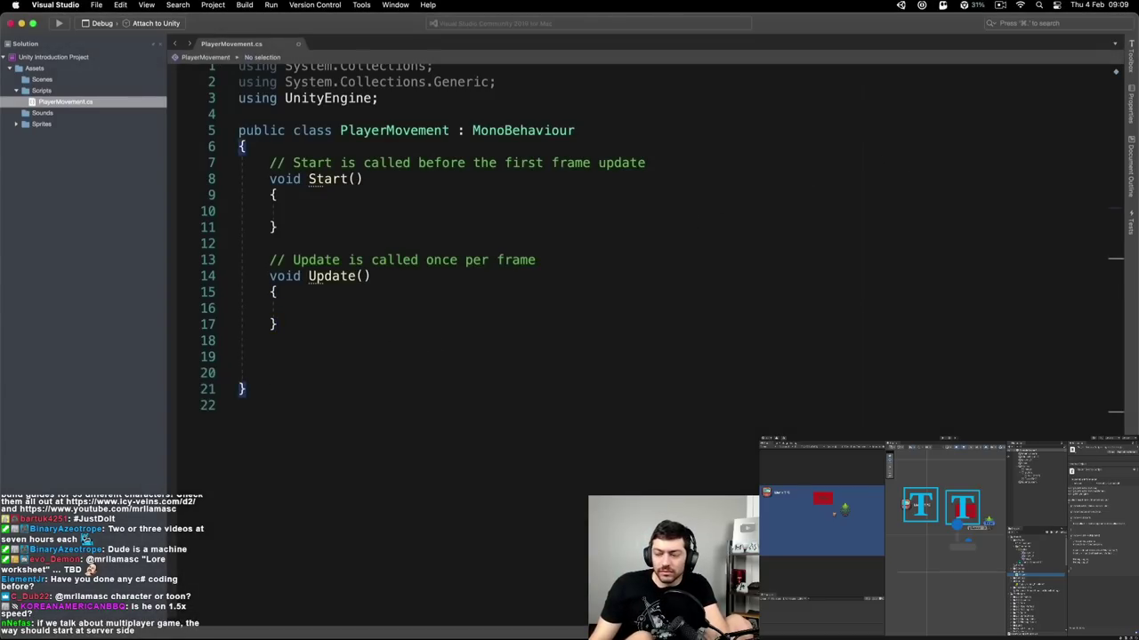
# - Skip the tutorial video ahead five seconds and return to Unity so the script reloads
pyautogui.rightClick(795, 291)
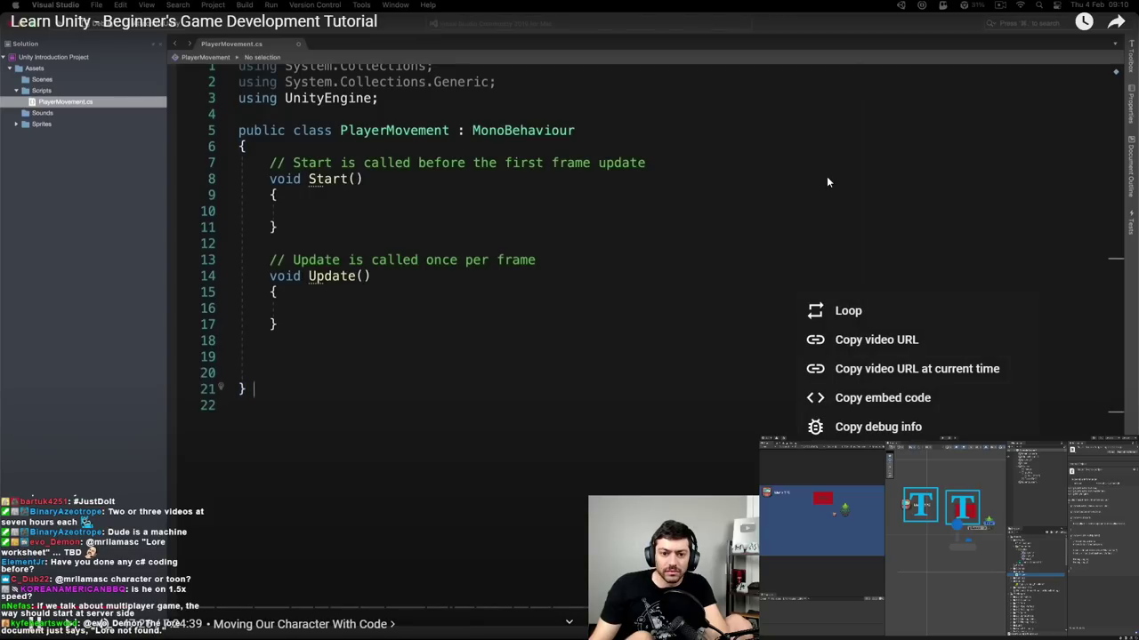
pyautogui.click(846, 174)
pyautogui.press('Right')
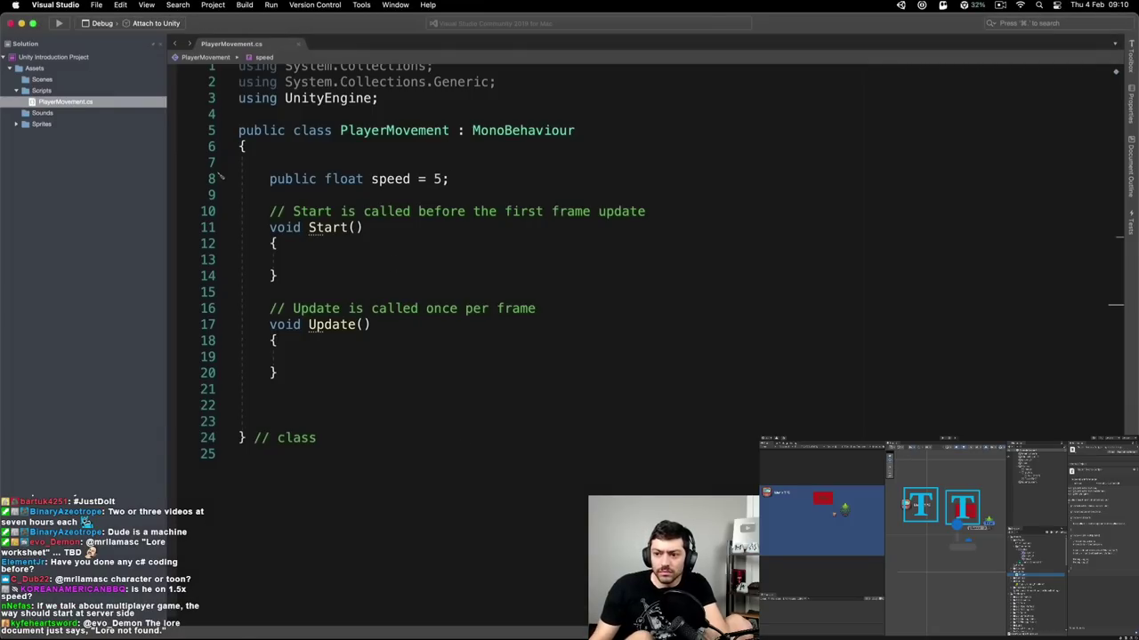
pyautogui.press('super+Tab')
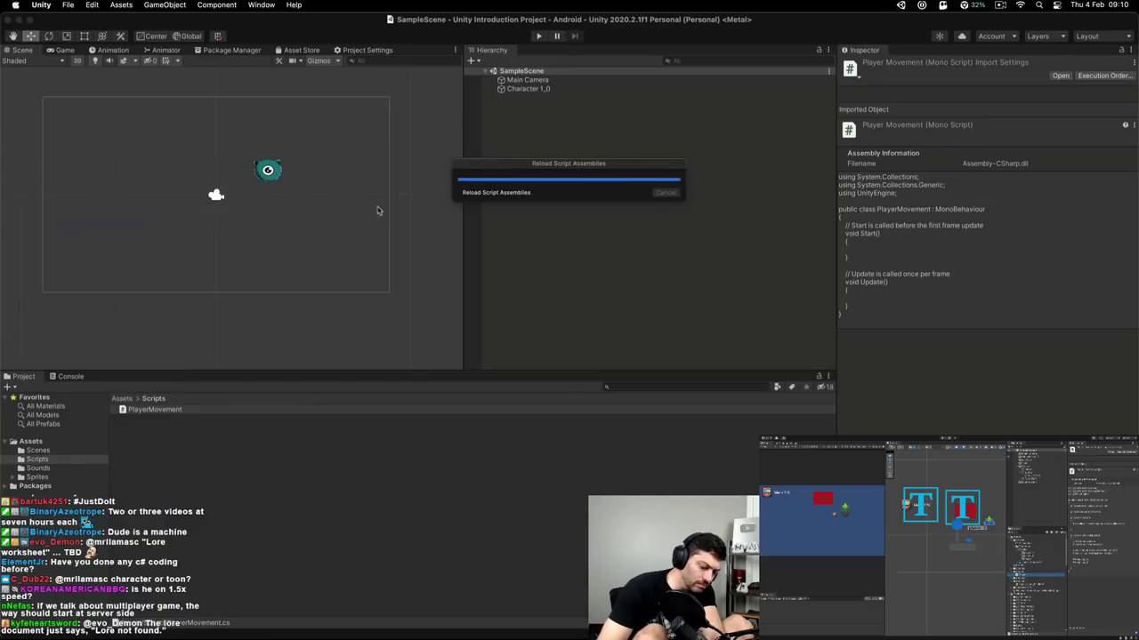
# - Drag PlayerMovement onto Character_1_0's Inspector, adding the script component with Speed 5
pyautogui.click(529, 89)
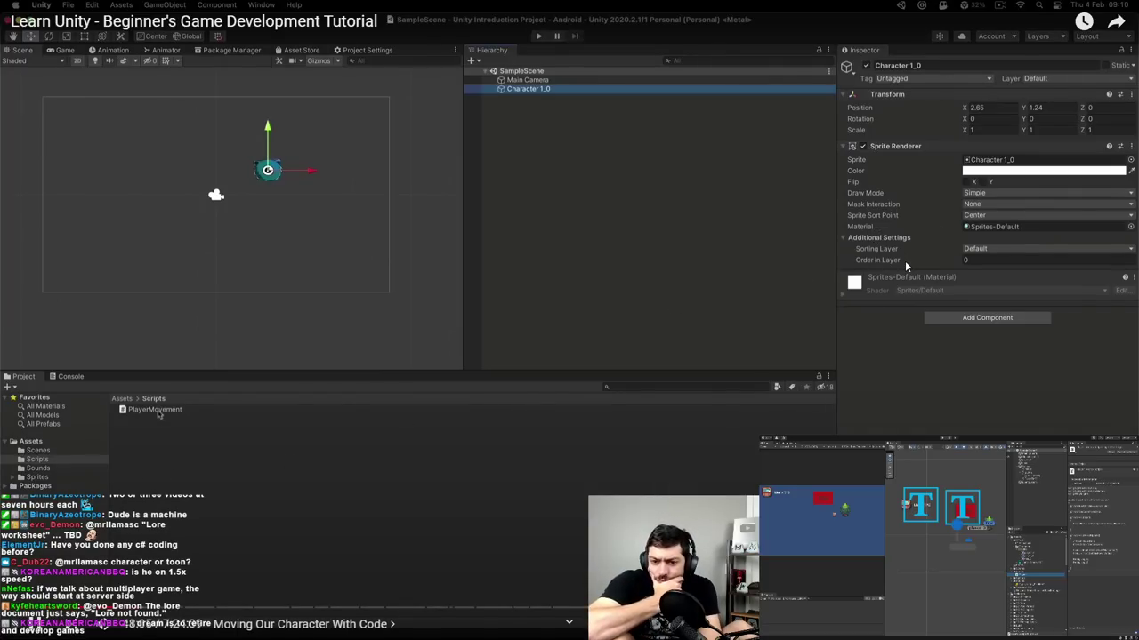
pyautogui.moveTo(155, 410); pyautogui.dragTo(907, 338)
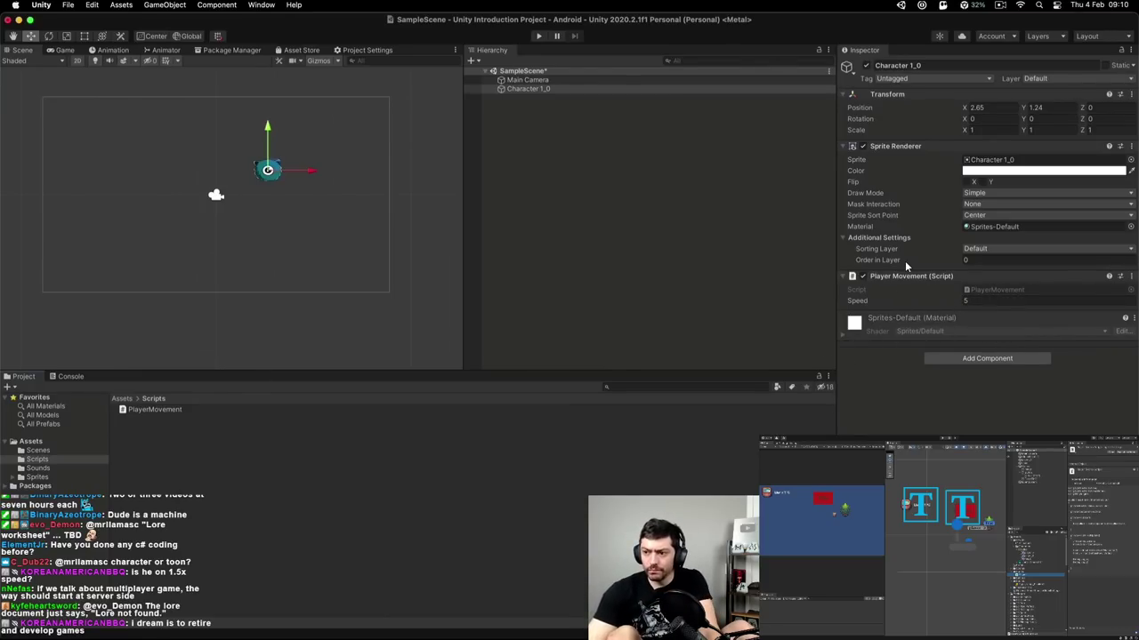
pyautogui.press('super+Tab')
# - Start a new empty line inside the Update method of PlayerMovement
pyautogui.moveTo(280, 179); pyautogui.dragTo(525, 175)
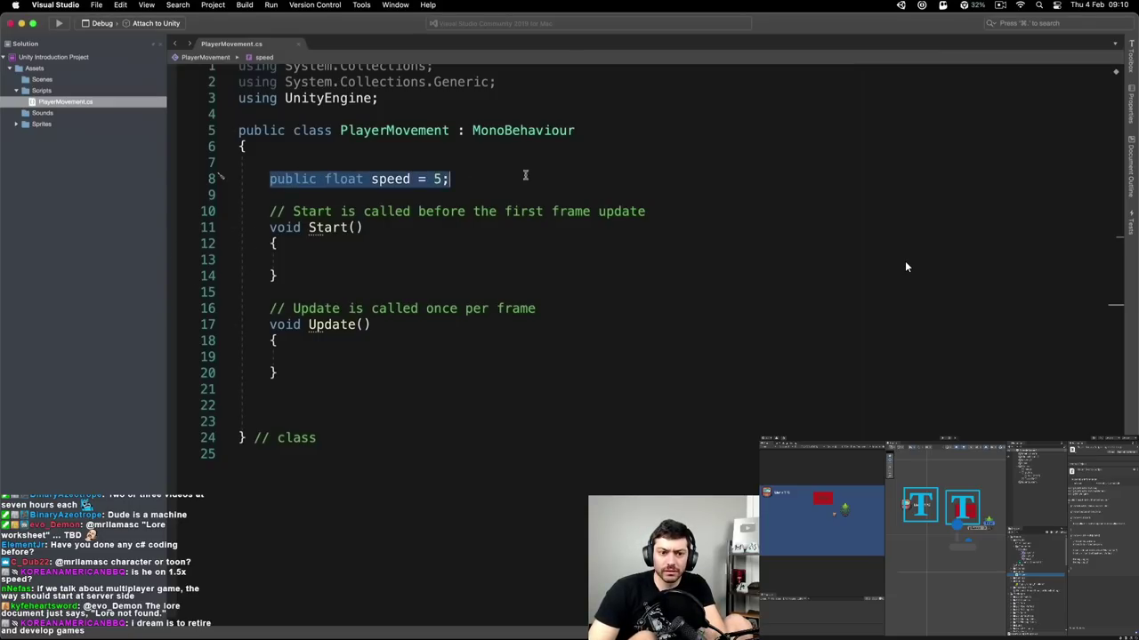
pyautogui.click(500, 180)
pyautogui.scroll(-3, 394, 329)
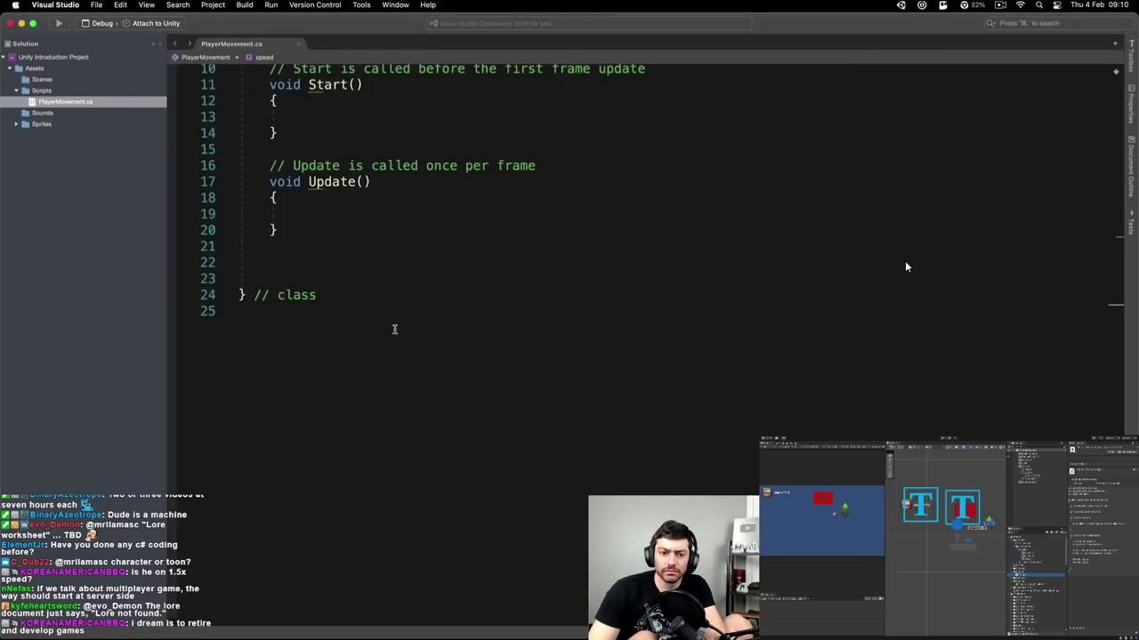
pyautogui.scroll(1, 395, 329)
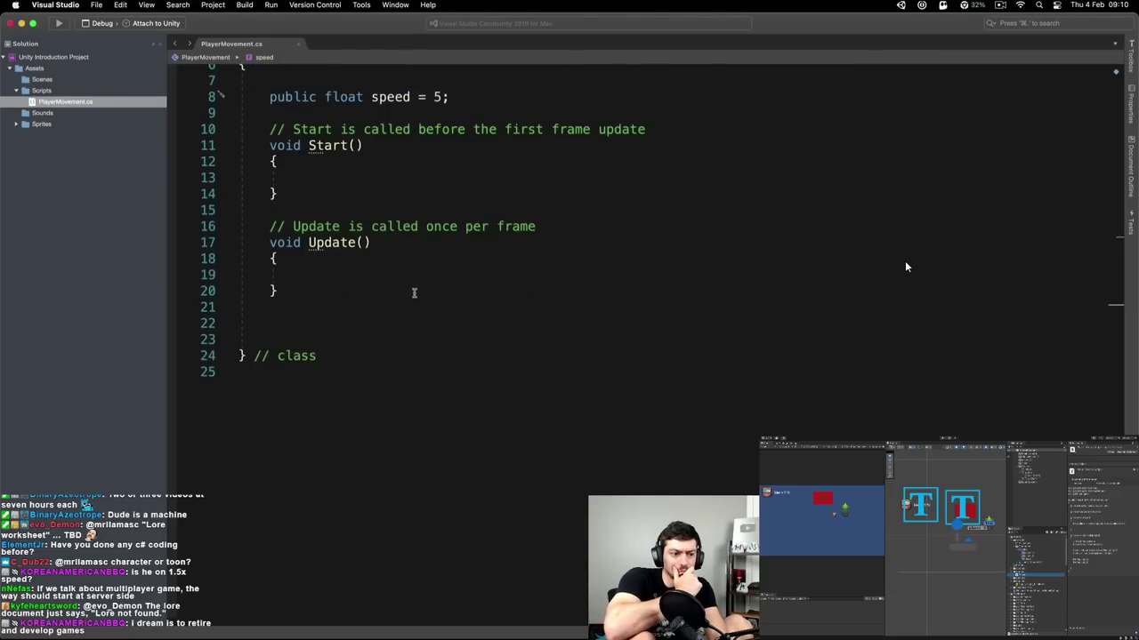
pyautogui.scroll(1, 413, 294)
pyautogui.scroll(-1, 413, 292)
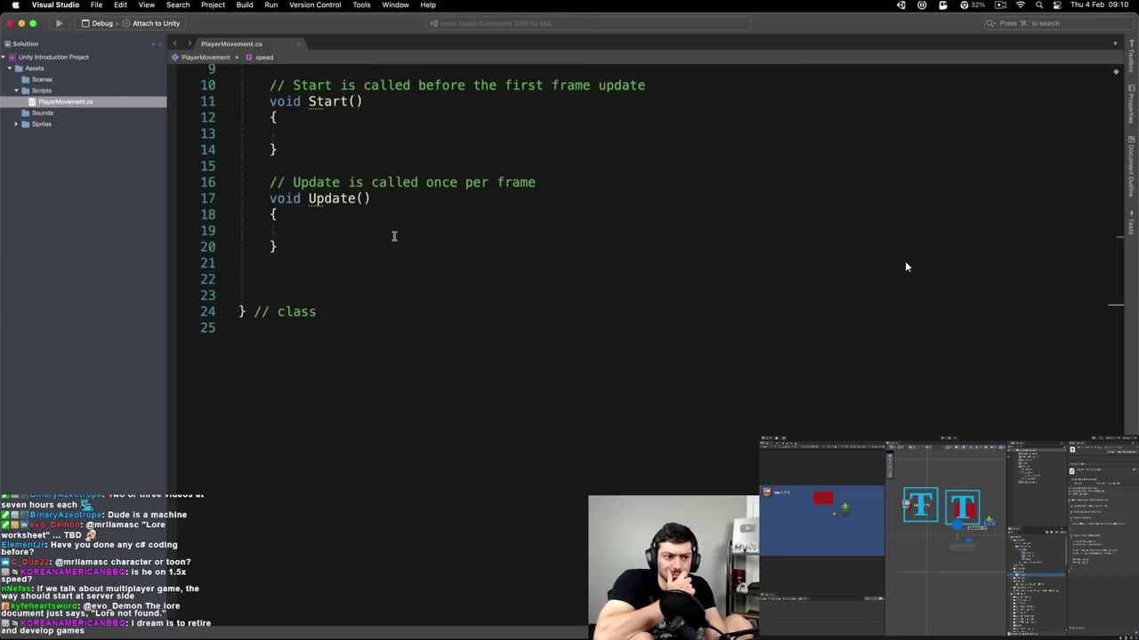
pyautogui.click(395, 234)
pyautogui.press('Return')
pyautogui.press('Return')
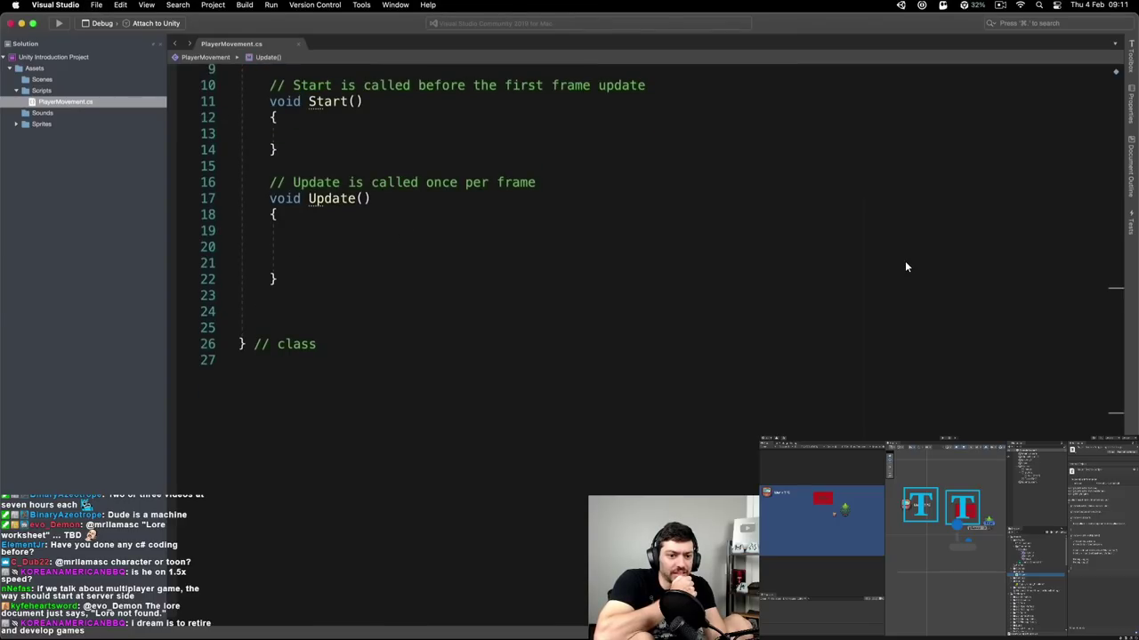
# - Write float h = Input.GetAxis("Horizontal"); using the GetAxis completion
pyautogui.write('float ')
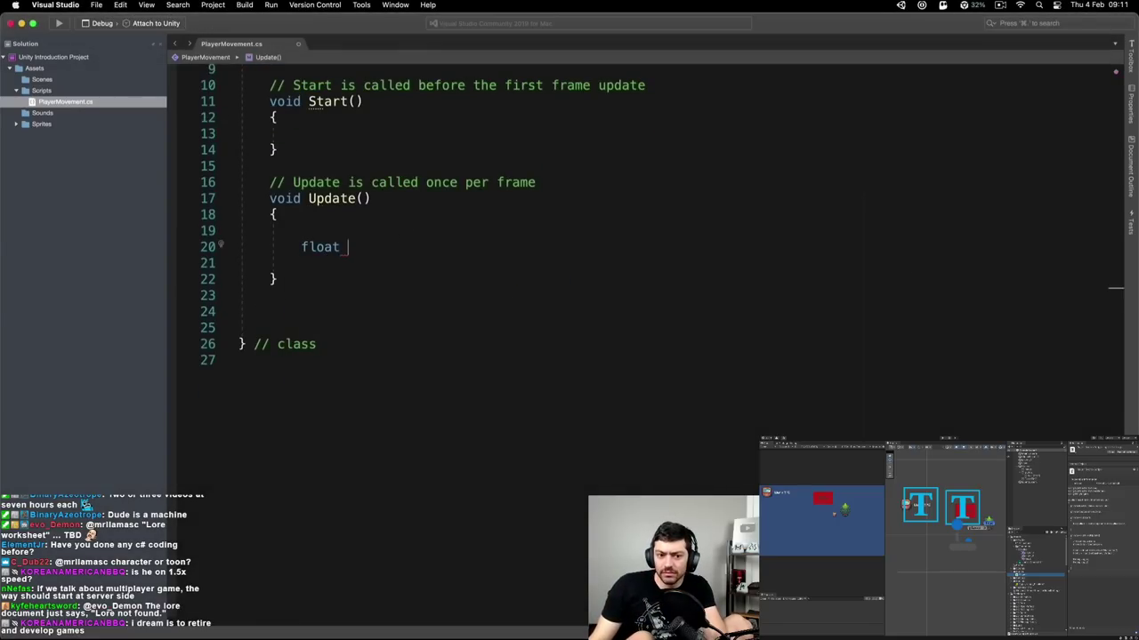
pyautogui.write('h = Int')
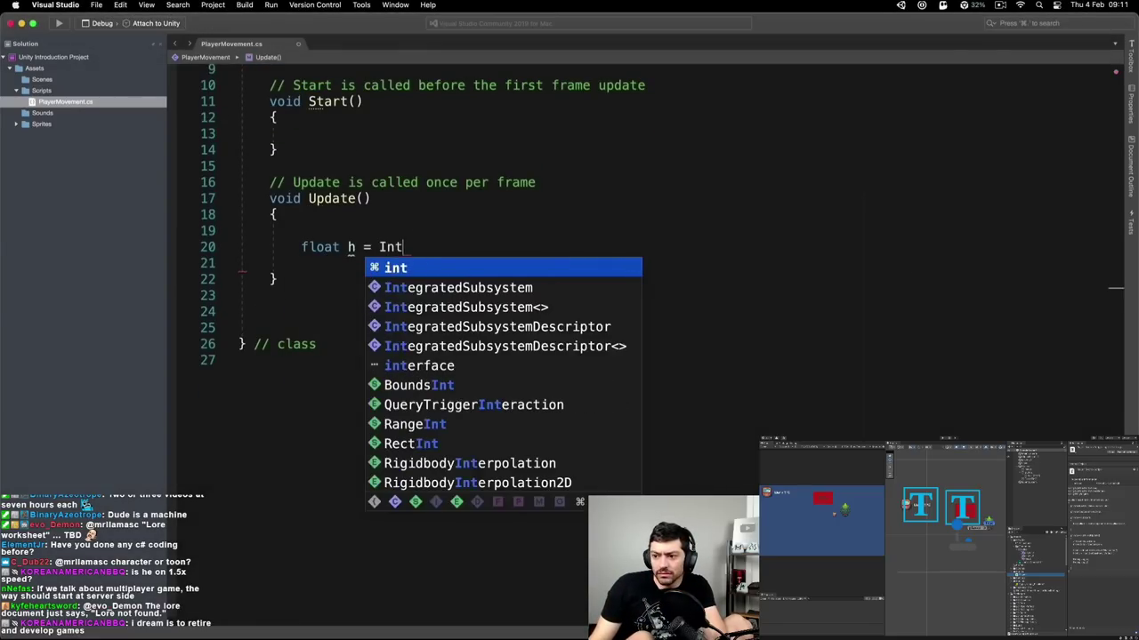
pyautogui.press('Escape')
pyautogui.press('BackSpace')
pyautogui.press('BackSpace')
pyautogui.press('BackSpace')
pyautogui.write('Inp')
pyautogui.press('BackSpace')
pyautogui.press('BackSpace')
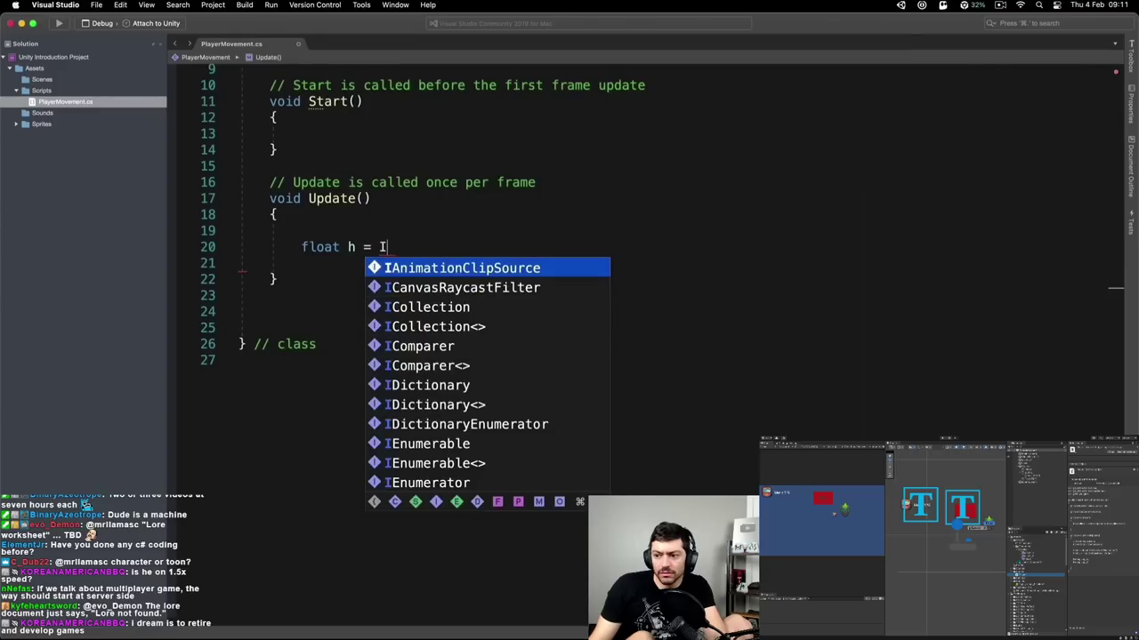
pyautogui.write('nput.')
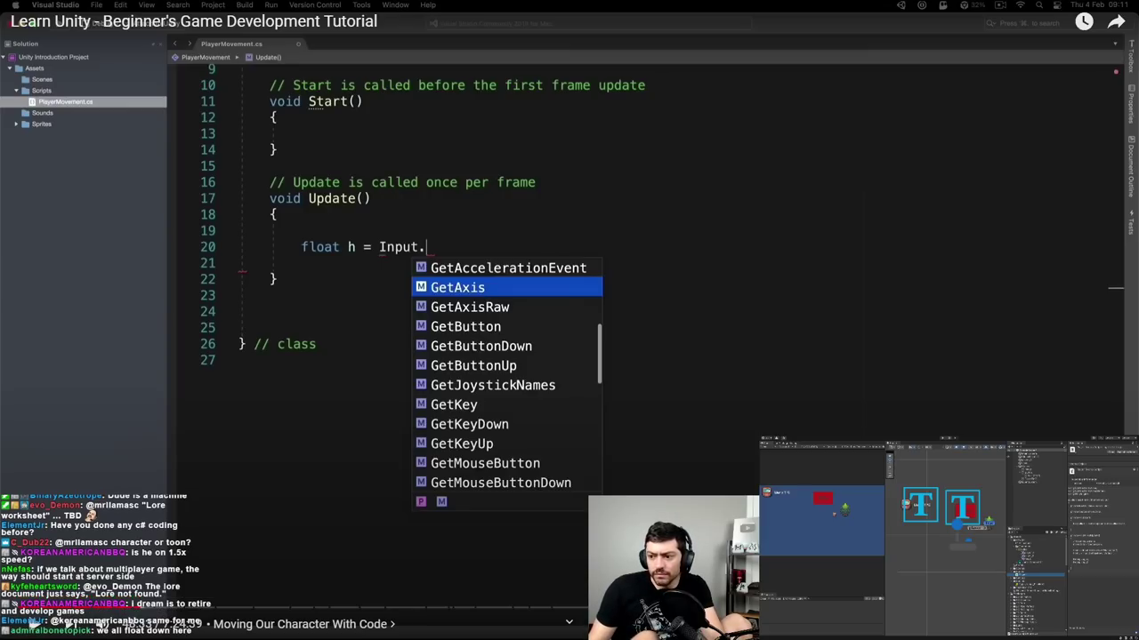
pyautogui.write('get')
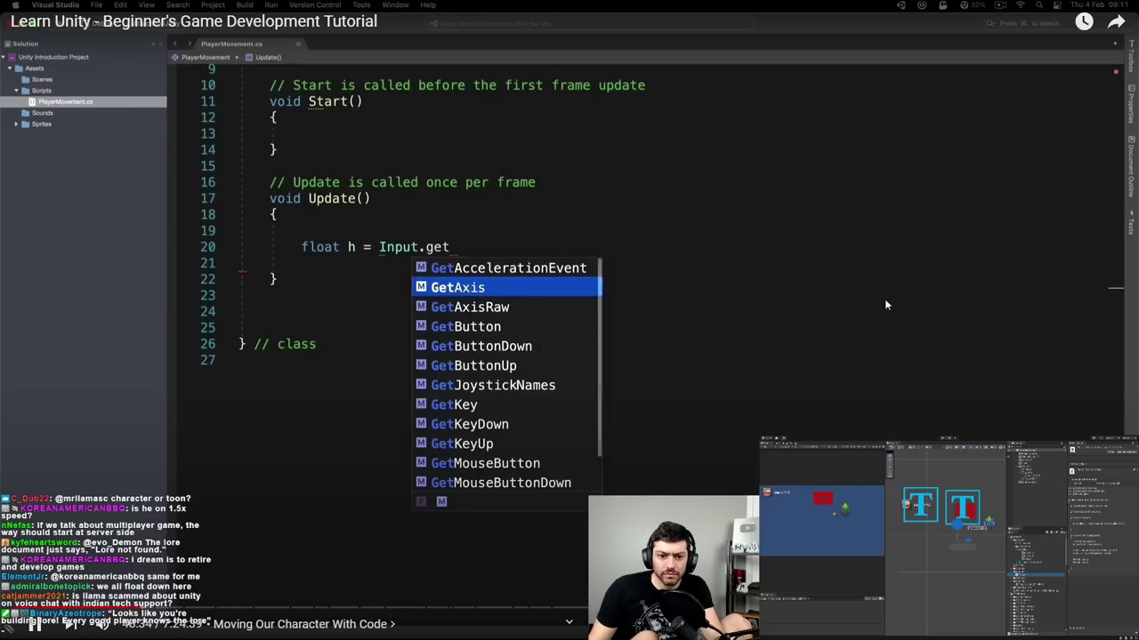
pyautogui.press('Return')
pyautogui.write('("Horizontal")')
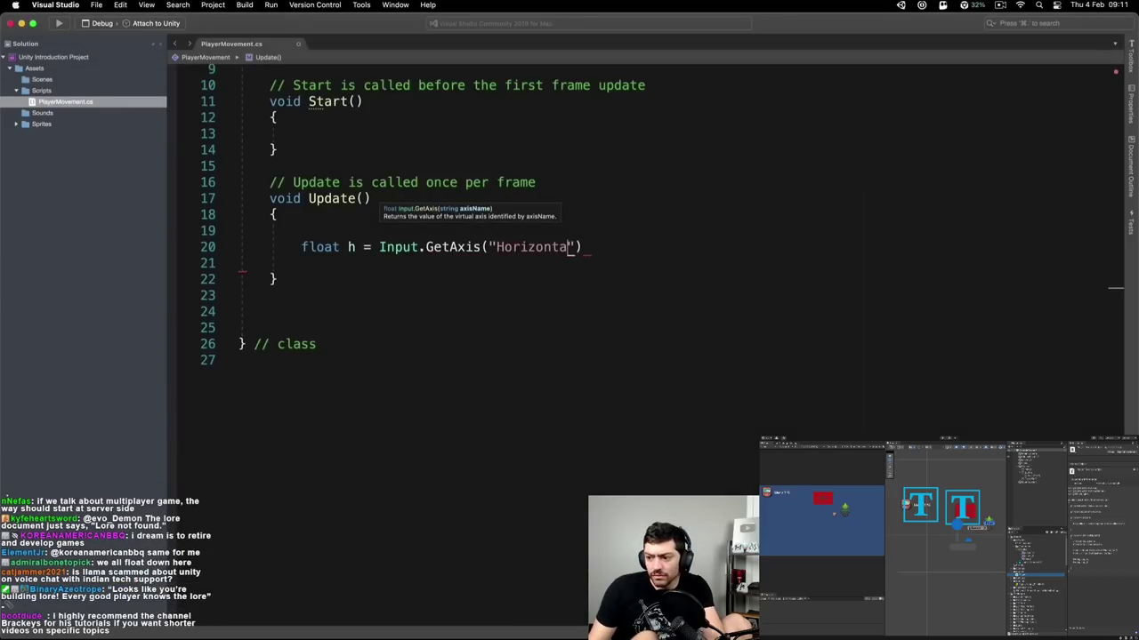
pyautogui.write(';')
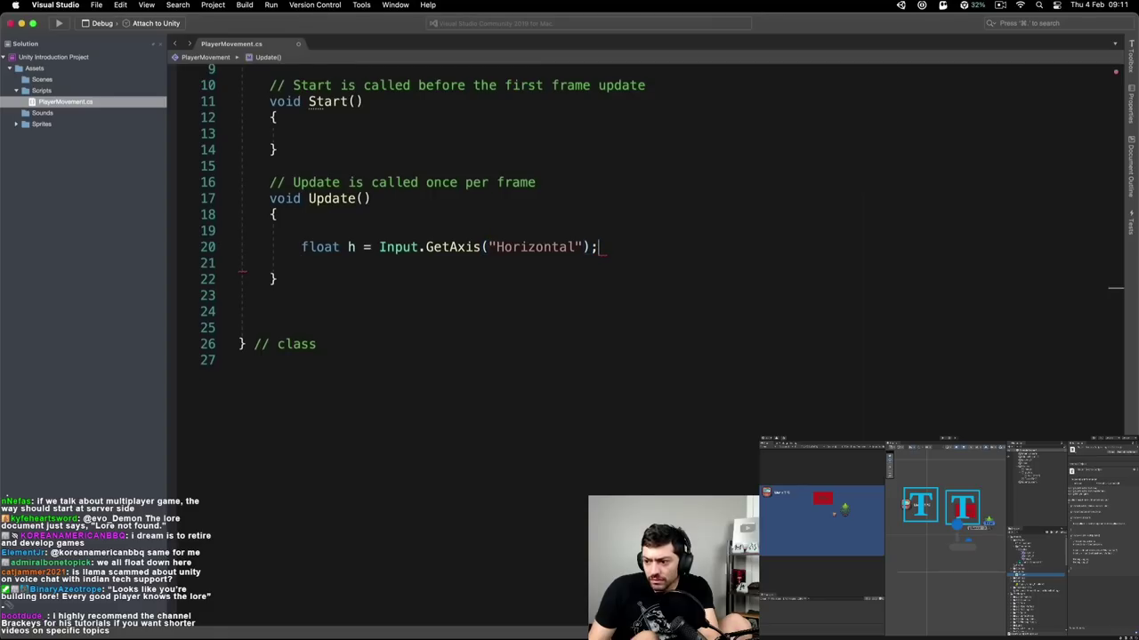
# - Add float v = Input.GetAxis("Vertical"); on the next line
pyautogui.press('Return')
pyautogui.write('float v = ')
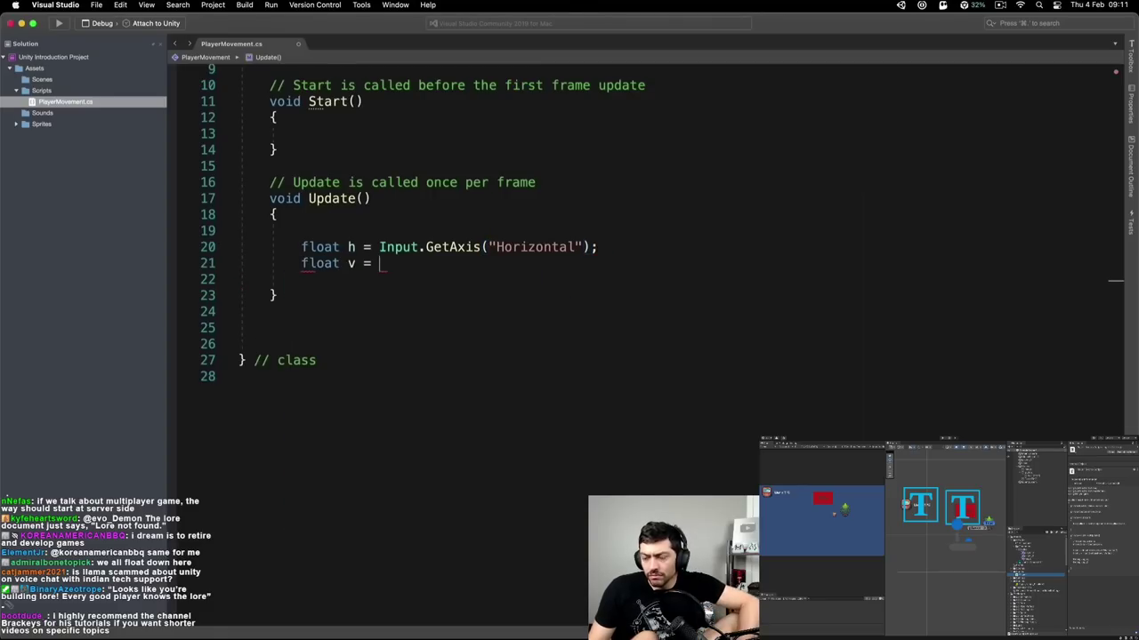
pyautogui.write('Inpt.get')
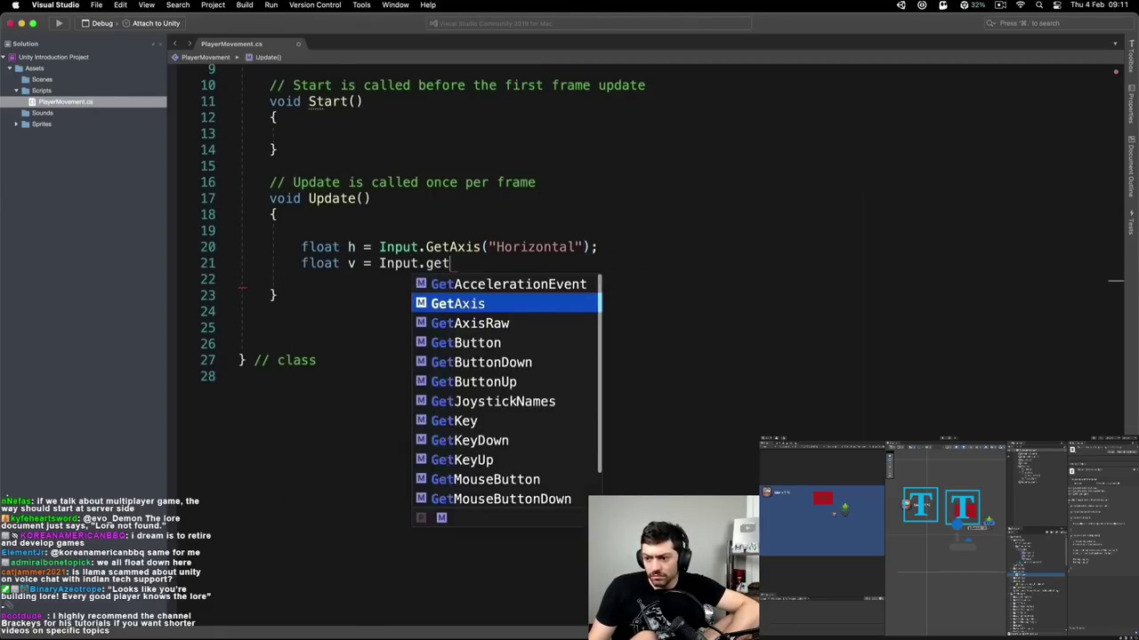
pyautogui.press('Return')
pyautogui.write('("Vertical"')
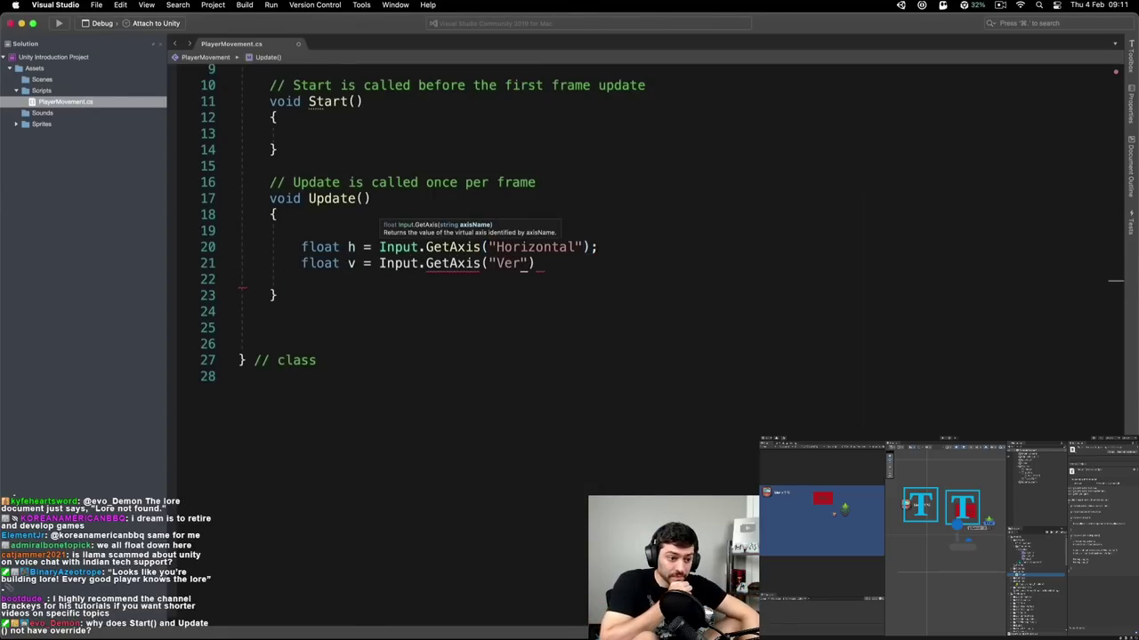
pyautogui.write(');')
pyautogui.press('Return')
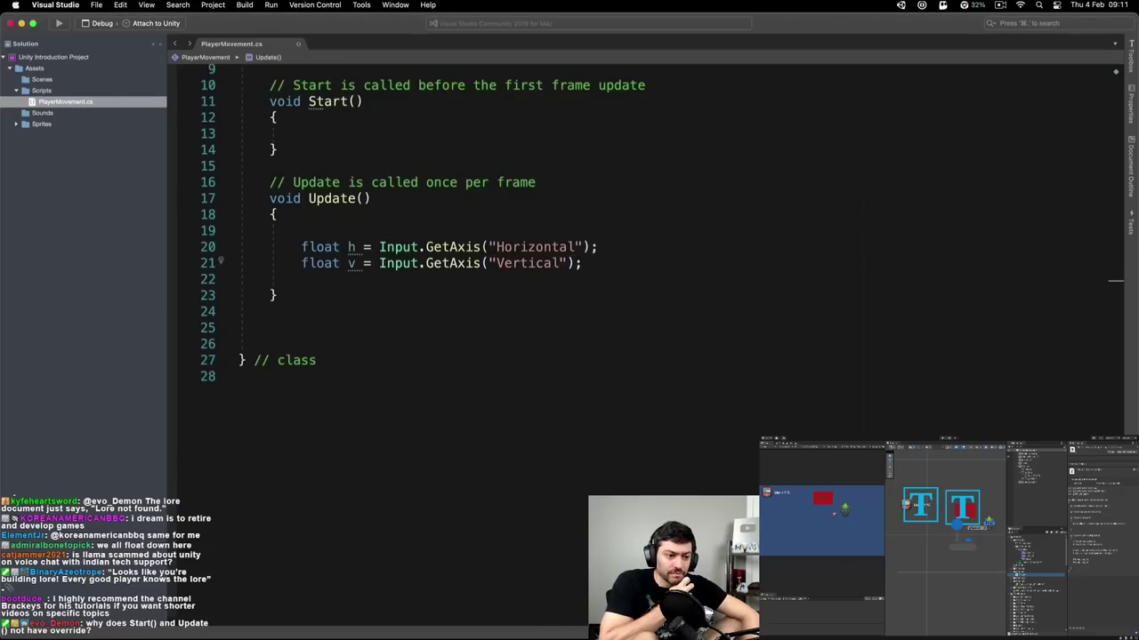
pyautogui.press('Return')
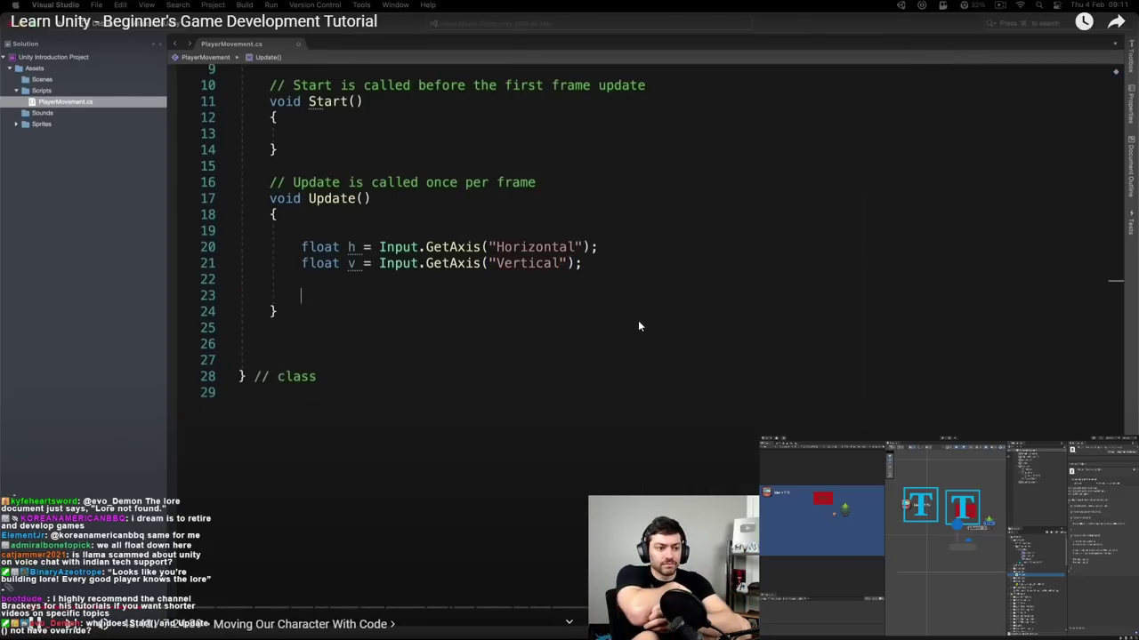
pyautogui.press('Return')
pyautogui.press('Up')
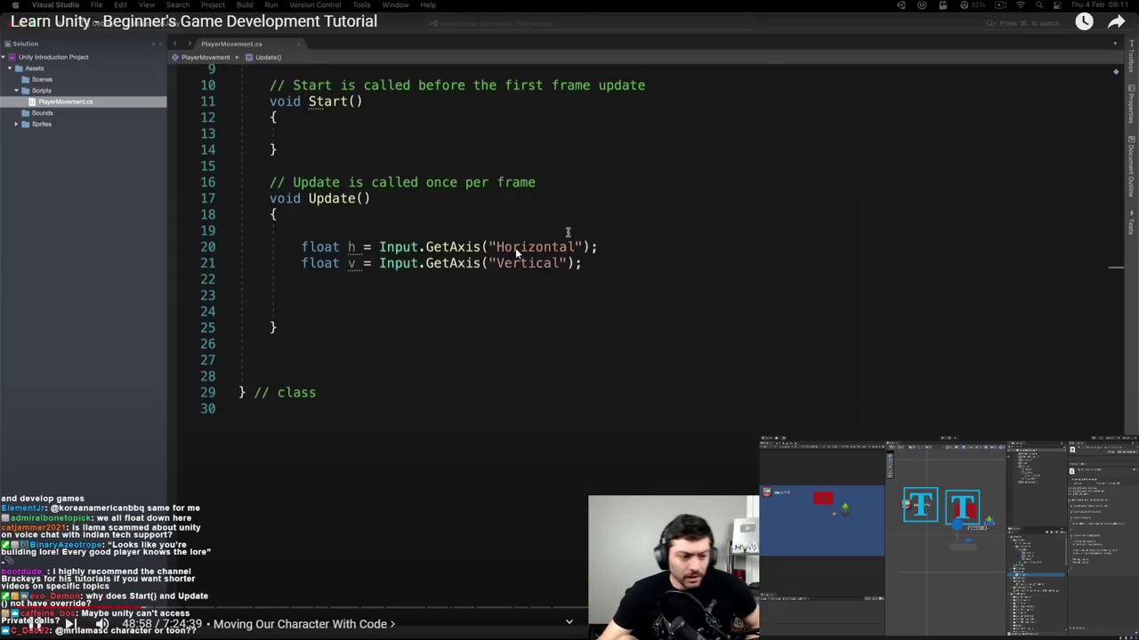
pyautogui.click(555, 289)
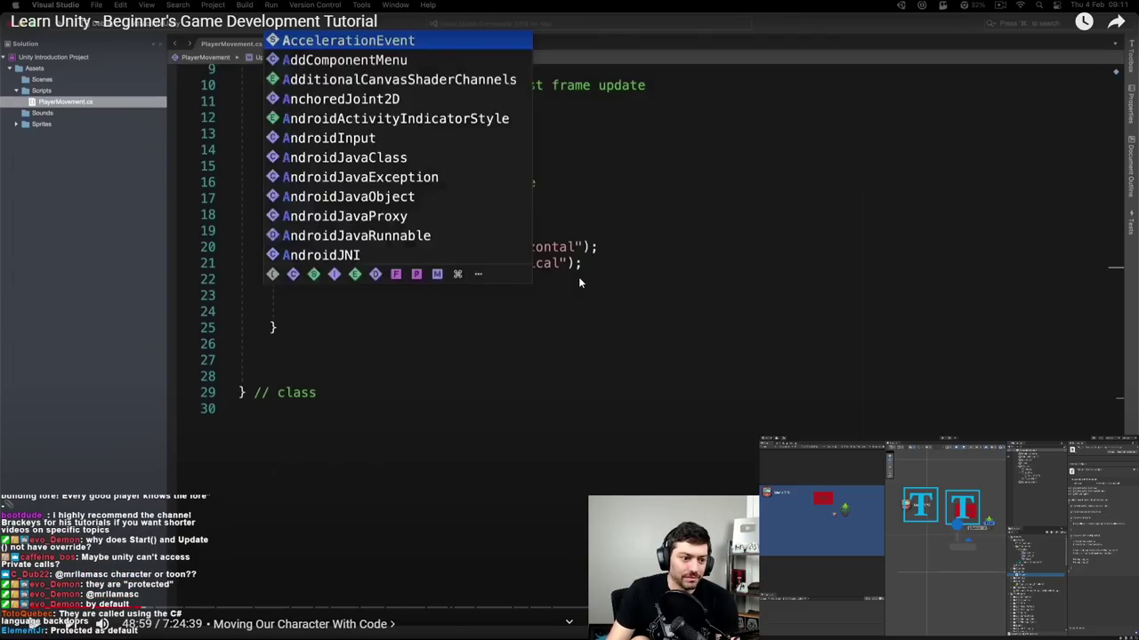
pyautogui.click(578, 283)
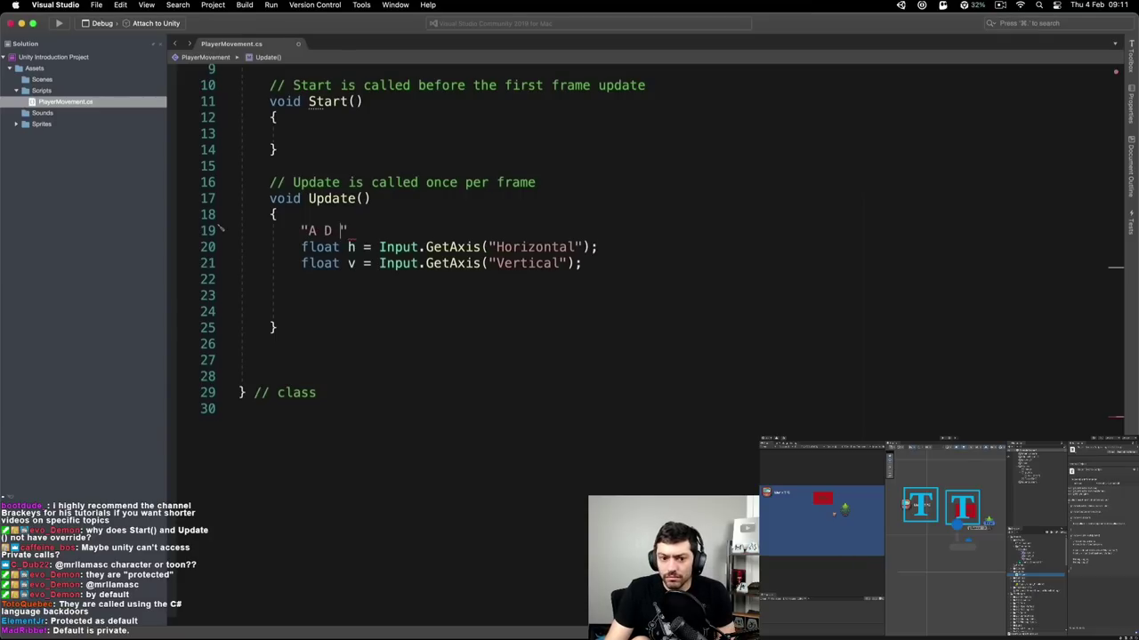
pyautogui.press('End')
pyautogui.hotkey('shift', 'Home')
pyautogui.press('BackSpace')
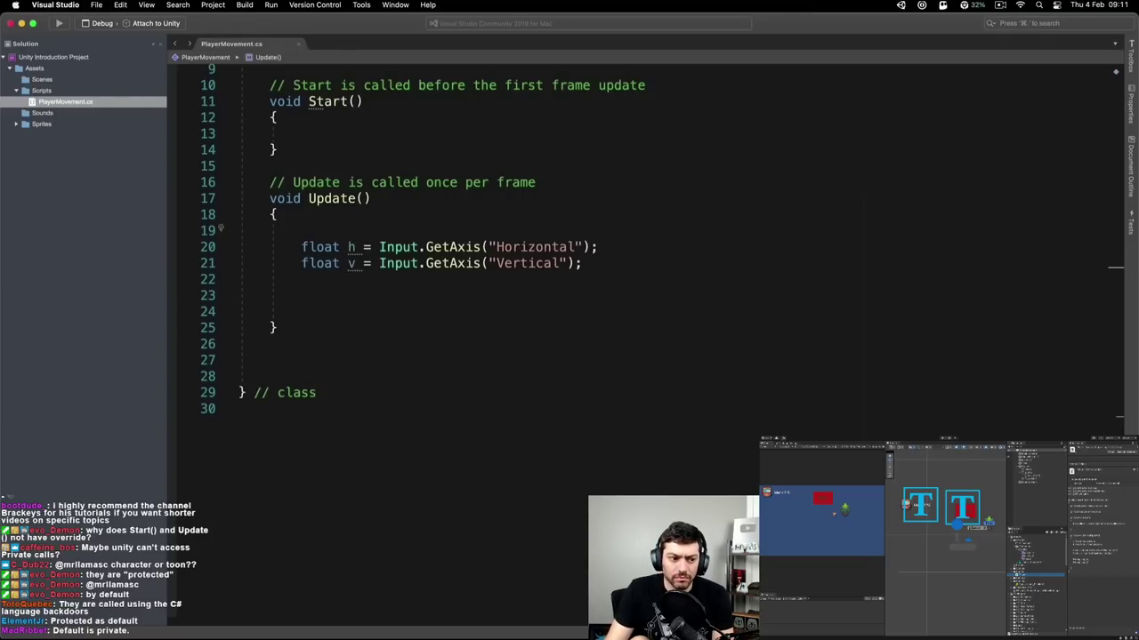
pyautogui.click(352, 263)
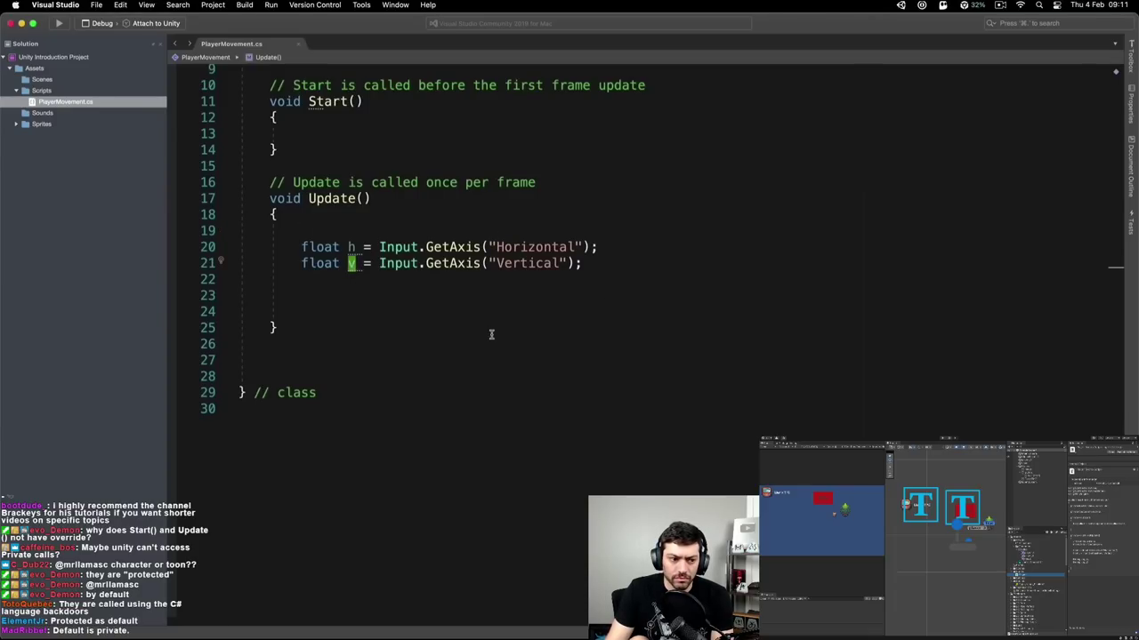
pyautogui.click(395, 292)
pyautogui.press('Return')
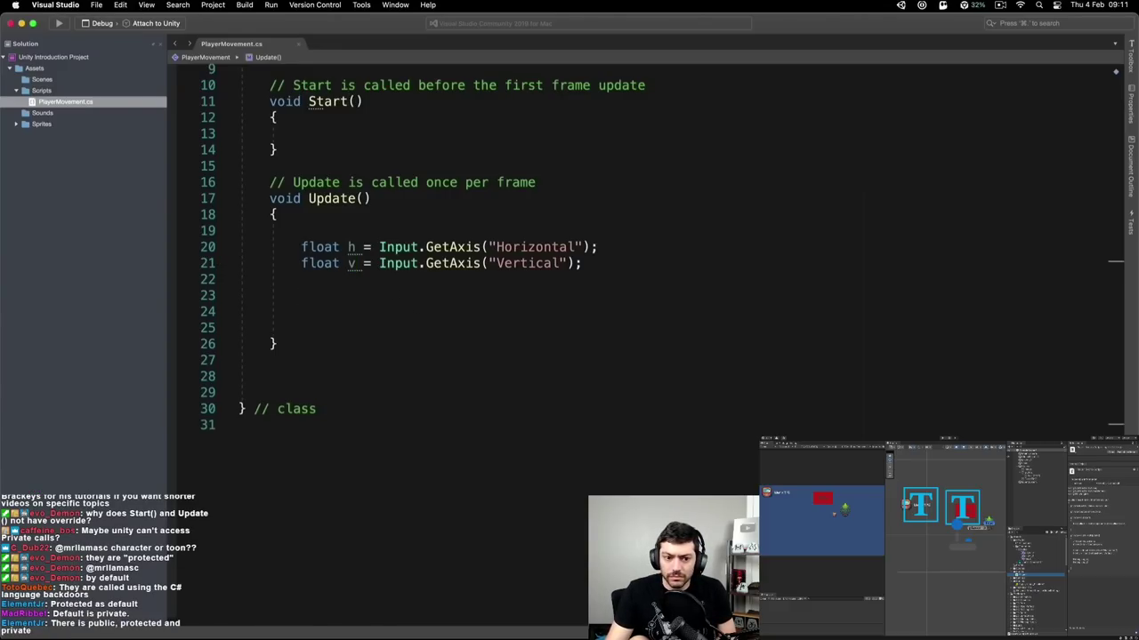
# - Add Vector2 pos = transform.position to Update, then switch to Unity to recompile
pyautogui.write('Ve')
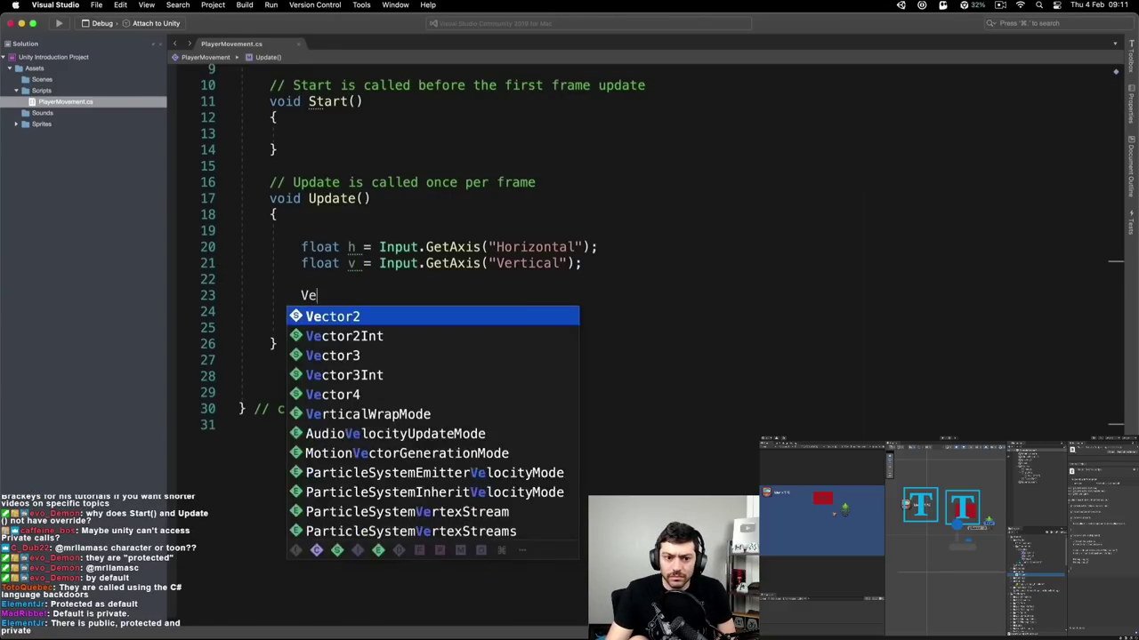
pyautogui.press('Return')
pyautogui.press('BackSpace')
pyautogui.write('3')
pyautogui.press('BackSpace')
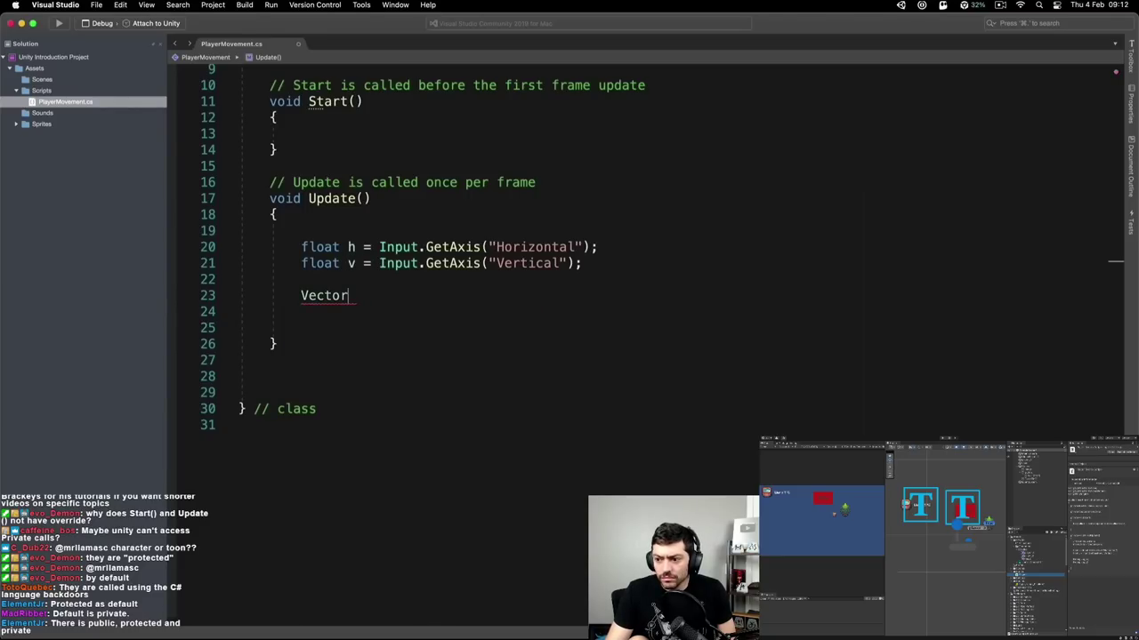
pyautogui.write('2 vector2')
pyautogui.press('BackSpace')
pyautogui.press('BackSpace')
pyautogui.press('BackSpace')
pyautogui.press('BackSpace')
pyautogui.press('BackSpace')
pyautogui.press('BackSpace')
pyautogui.press('BackSpace')
pyautogui.press('BackSpace')
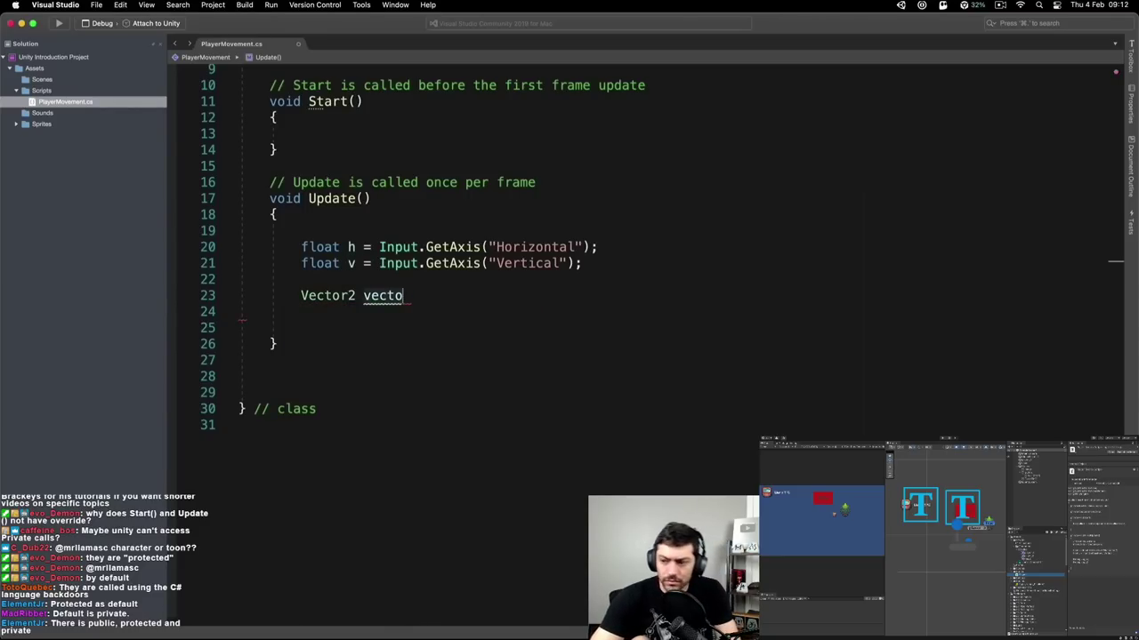
pyautogui.write('pos = transform.position;')
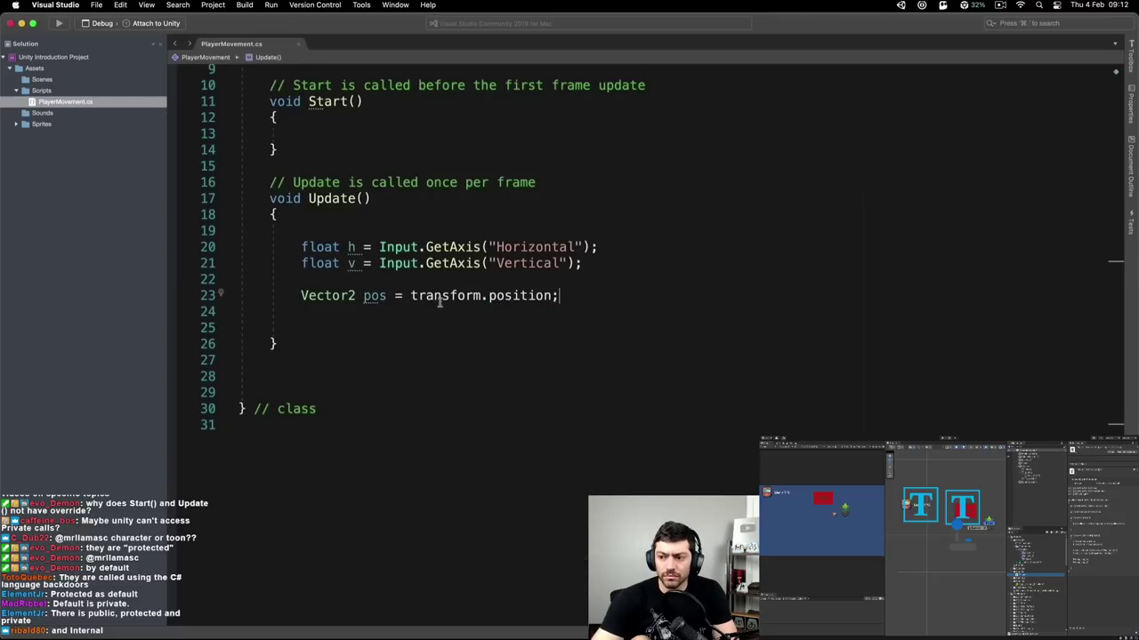
pyautogui.click(534, 306)
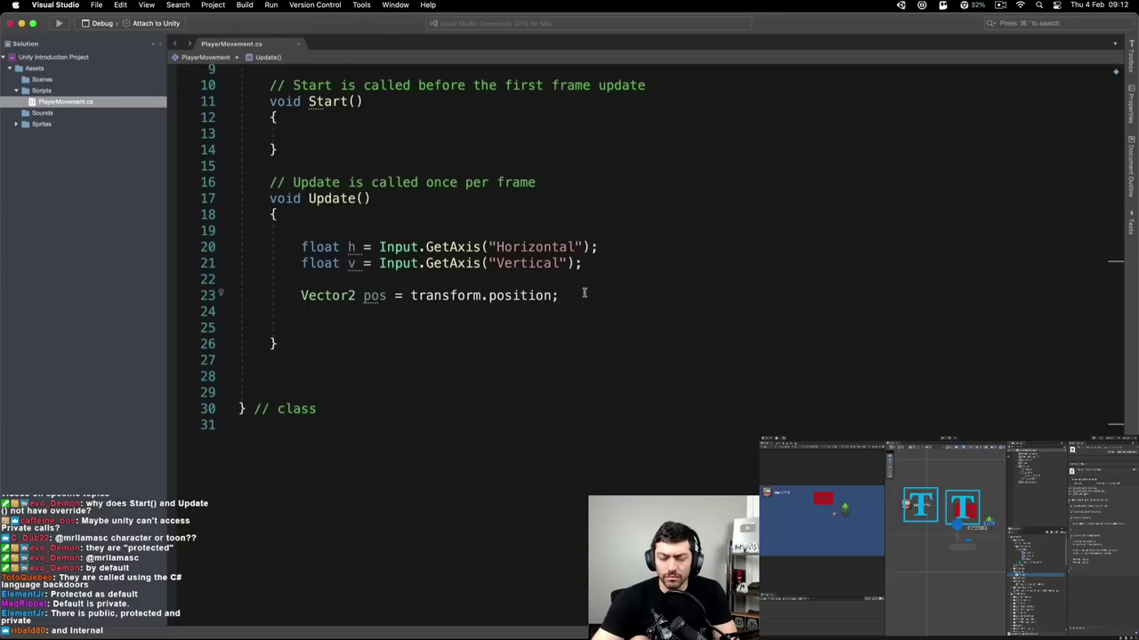
pyautogui.click(558, 296)
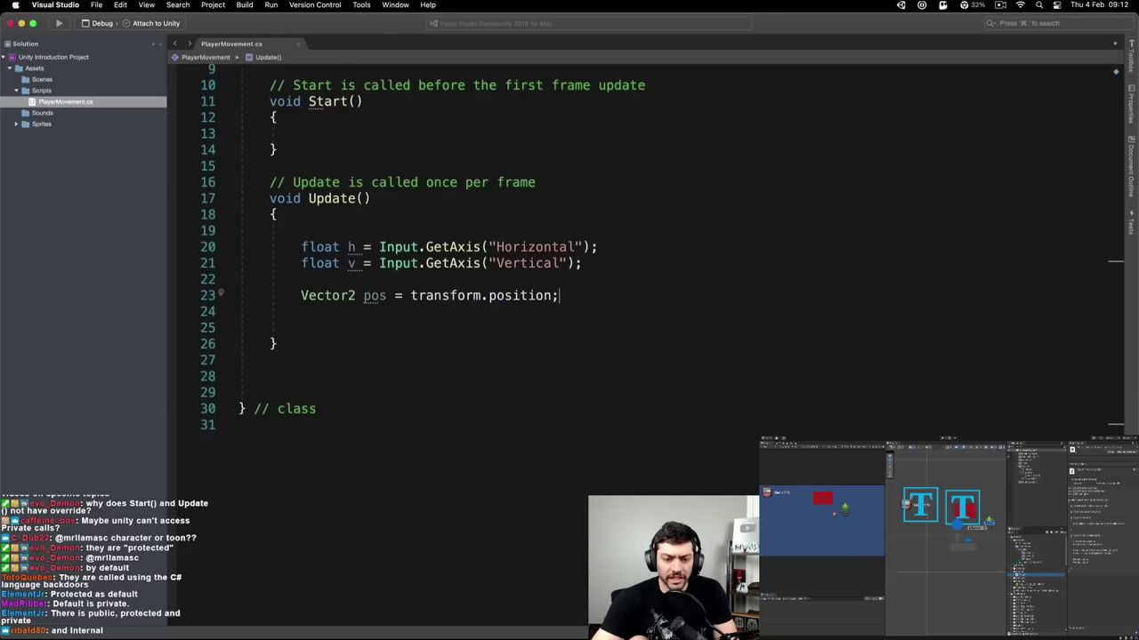
pyautogui.press('super+Tab')
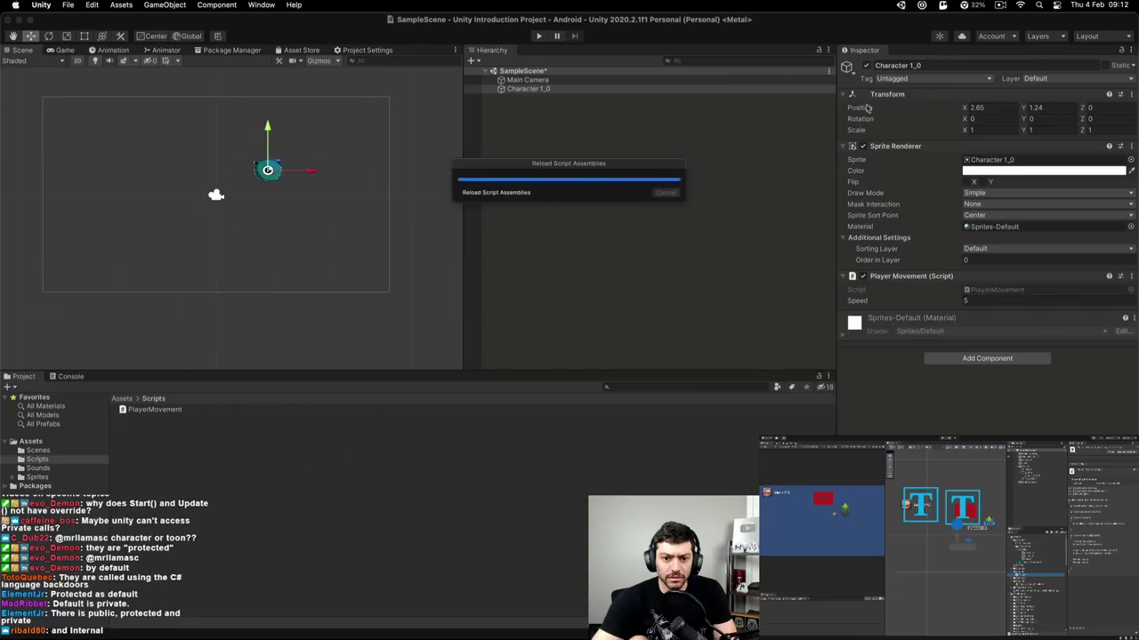
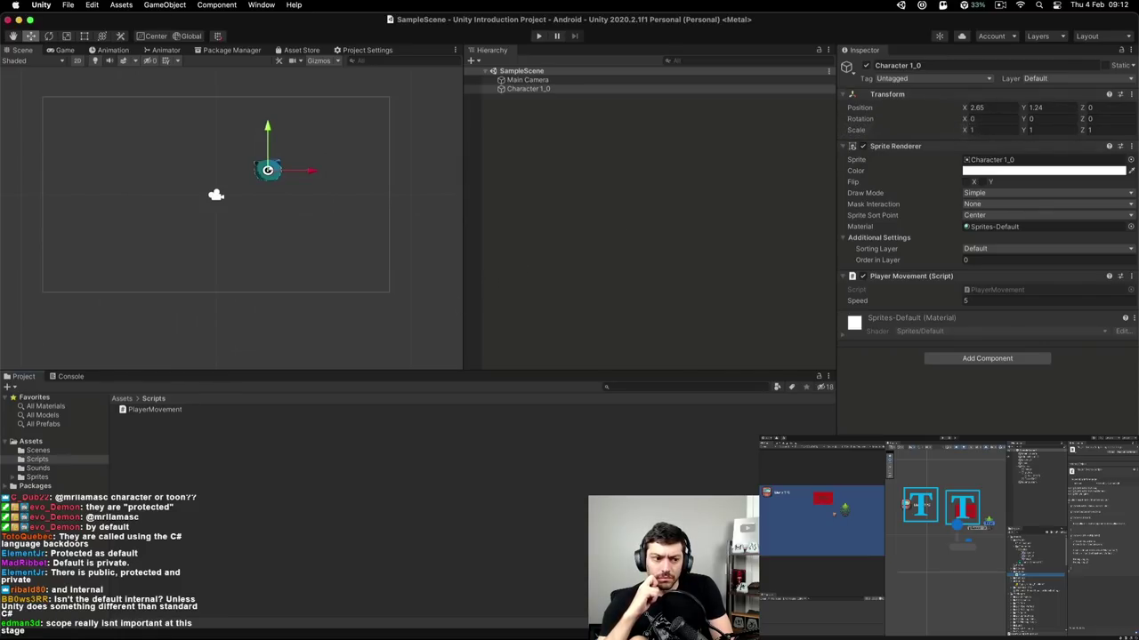
# - Add pos.x += h * Time.deltaTime, pos.y += v * Time.deltaTime and transform.position = pos to Update()
pyautogui.press('super+Tab')
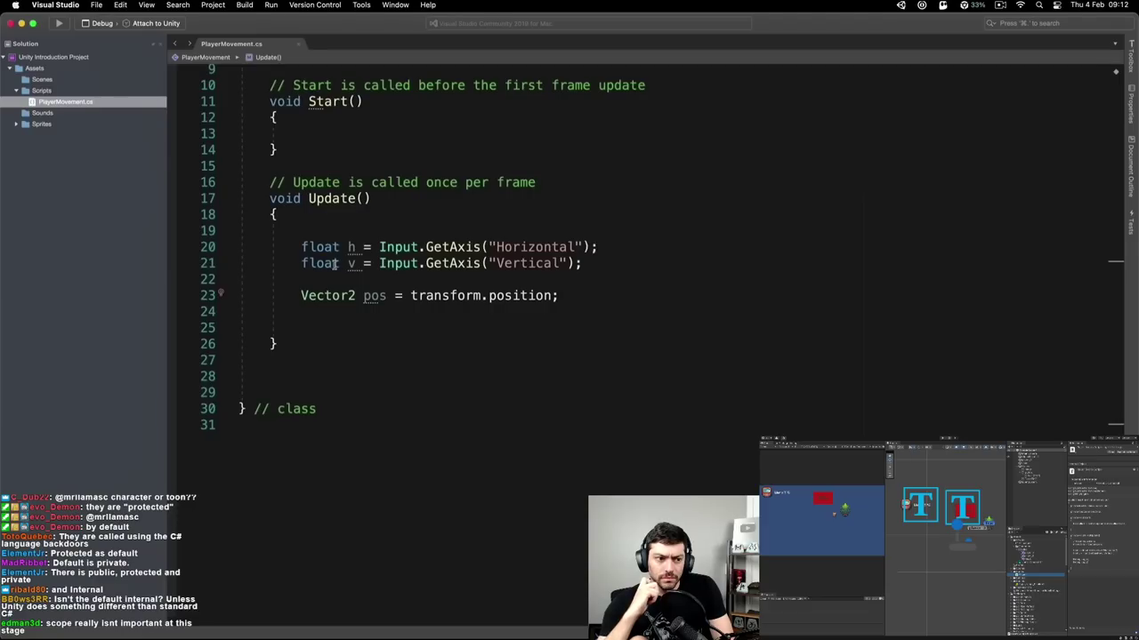
pyautogui.press('Return')
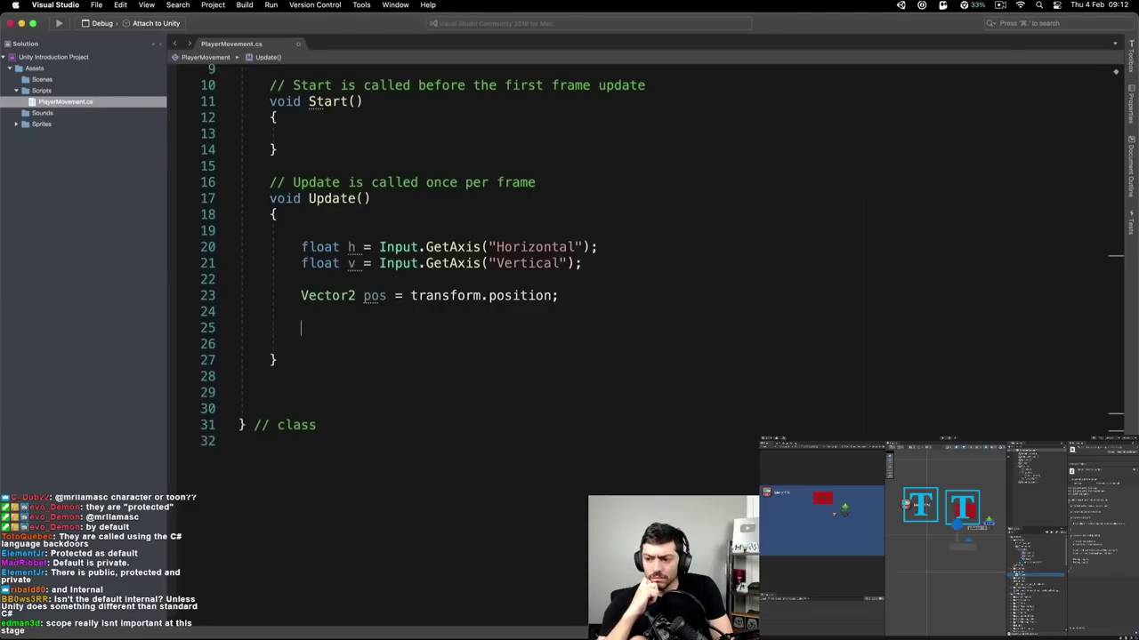
pyautogui.write('pos.x ')
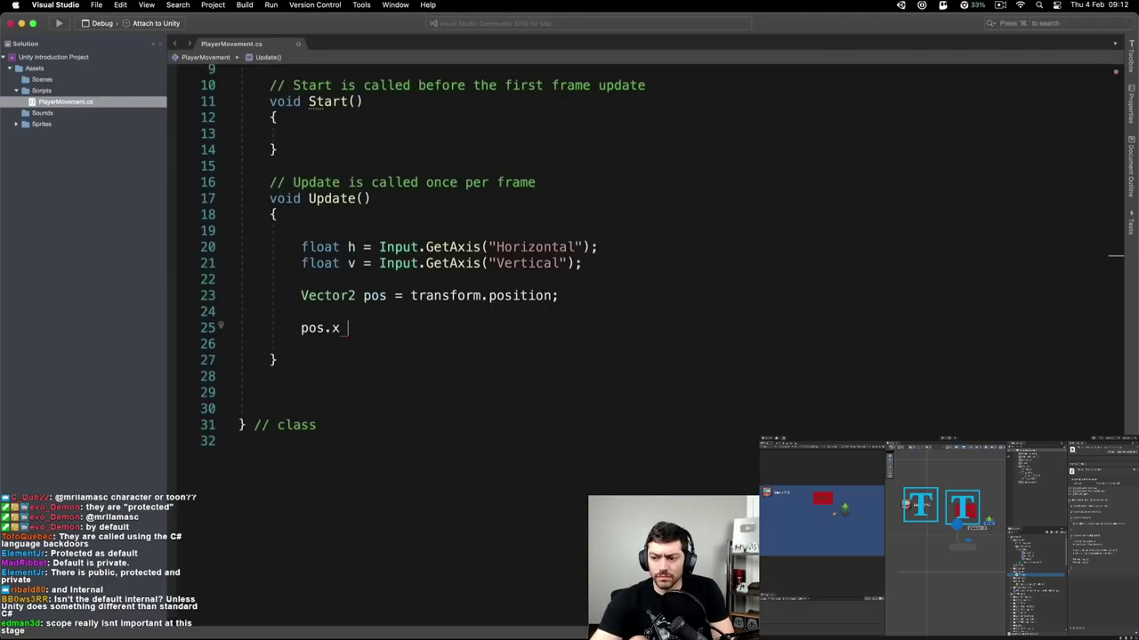
pyautogui.write('+=')
pyautogui.press('BackSpace')
pyautogui.write('+=')
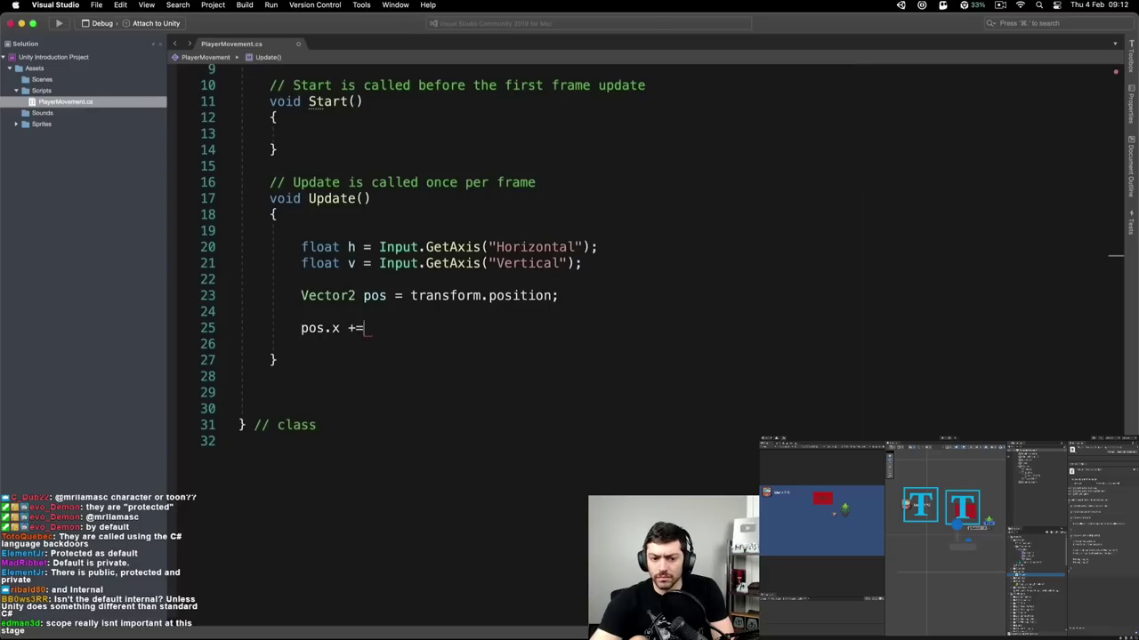
pyautogui.write(' h ')
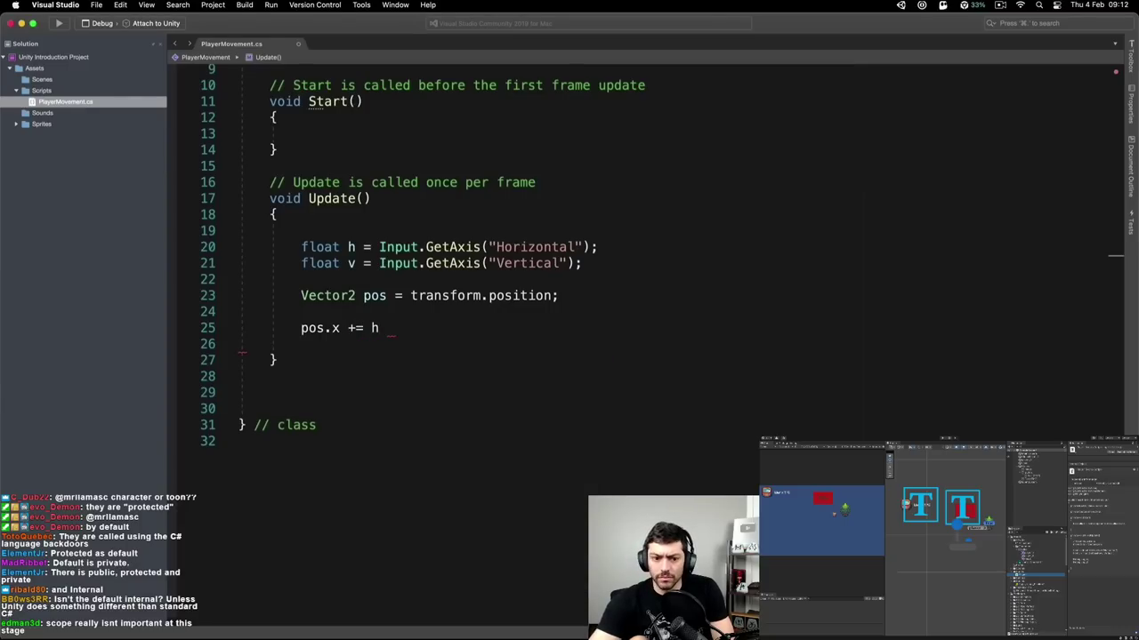
pyautogui.write('* Time.deltaTime;')
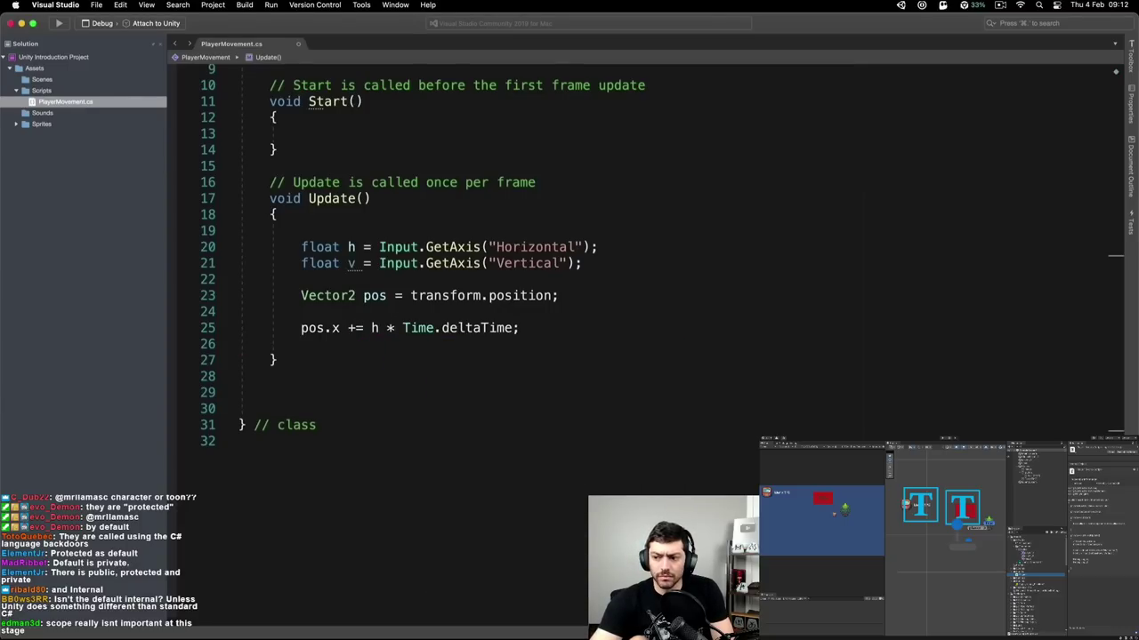
pyautogui.press('Return')
pyautogui.write('pox.')
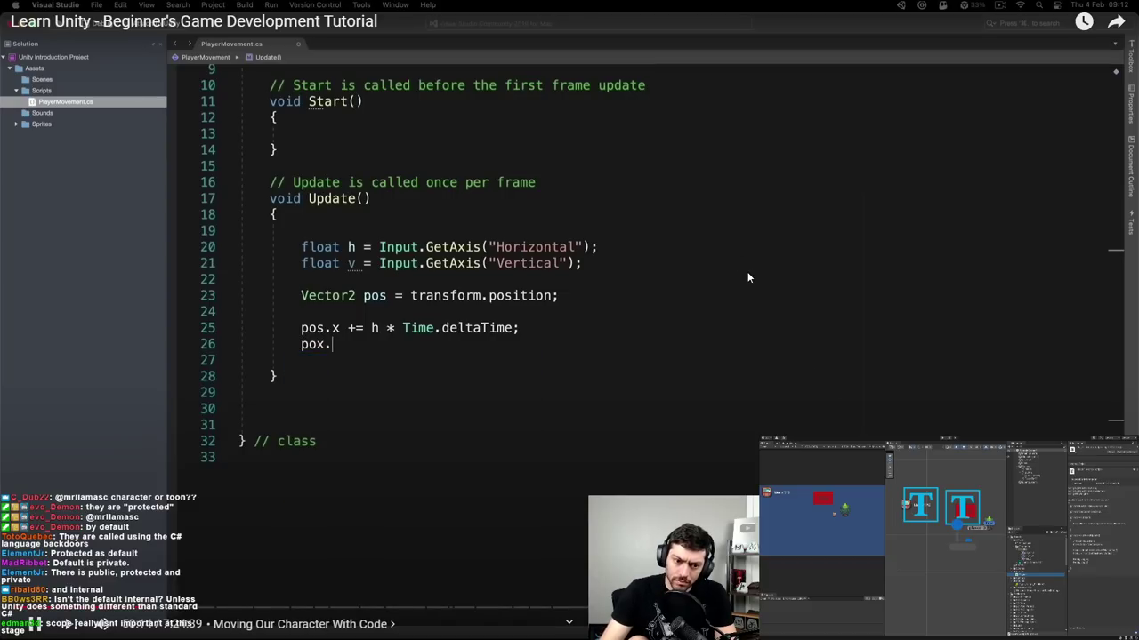
pyautogui.write('y +=')
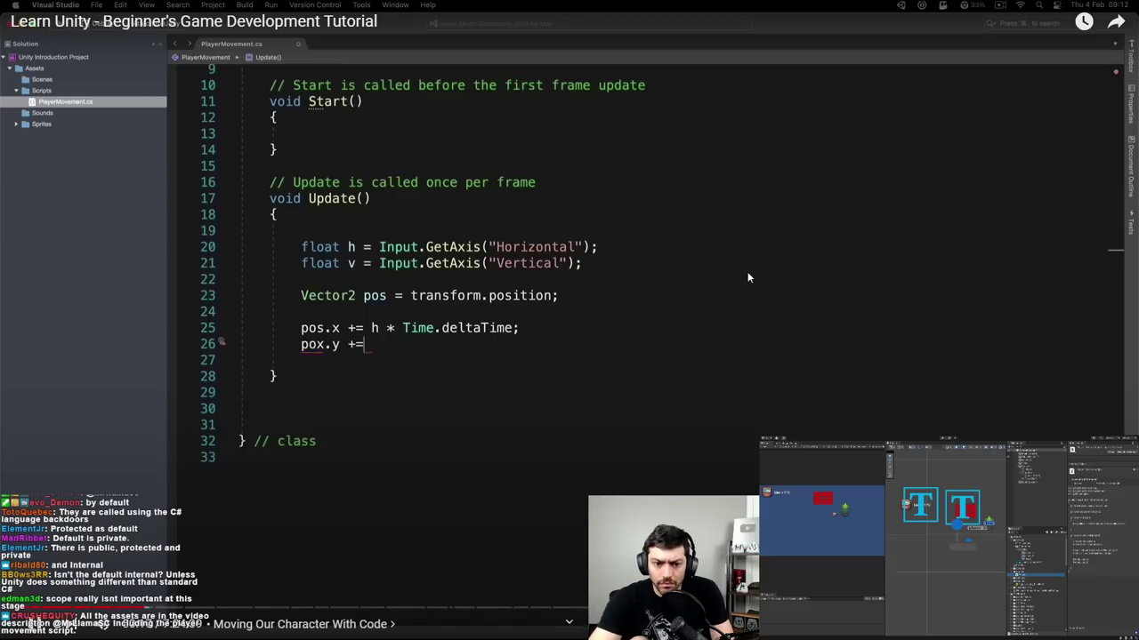
pyautogui.write(' v * Time.deltaTime')
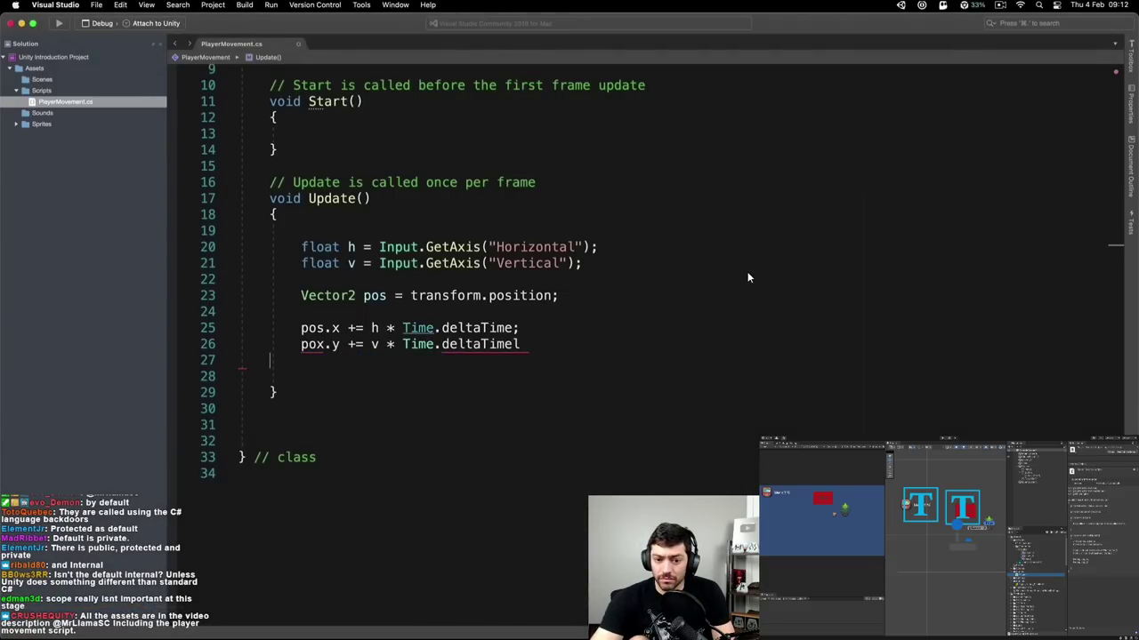
pyautogui.write(';')
pyautogui.press('Return')
pyautogui.press('Return')
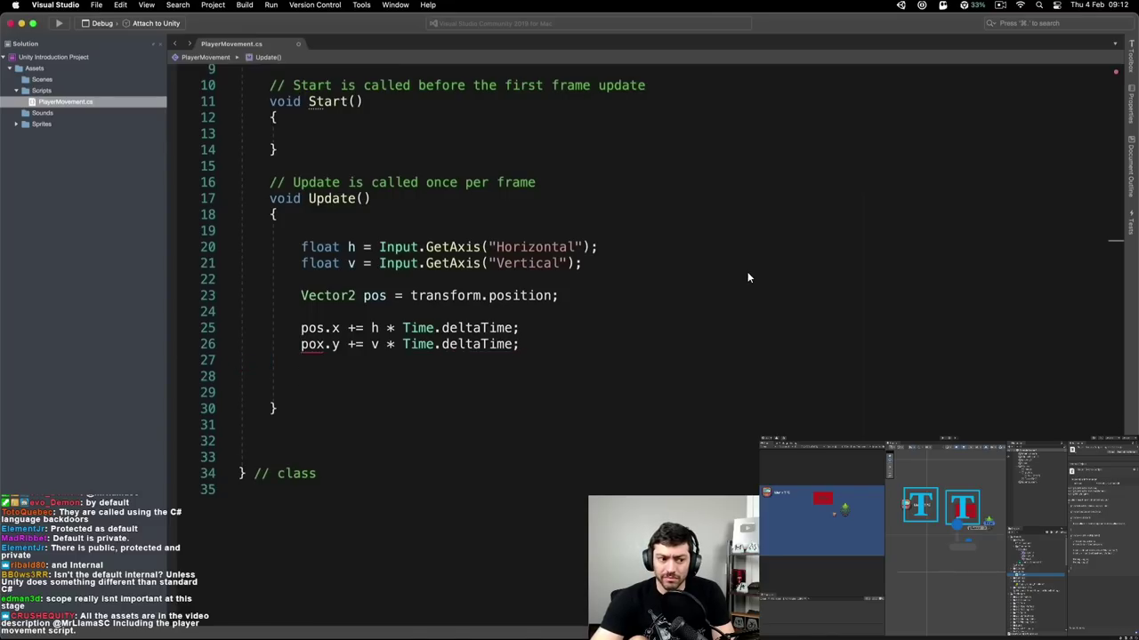
pyautogui.write('transform.position = pos;')
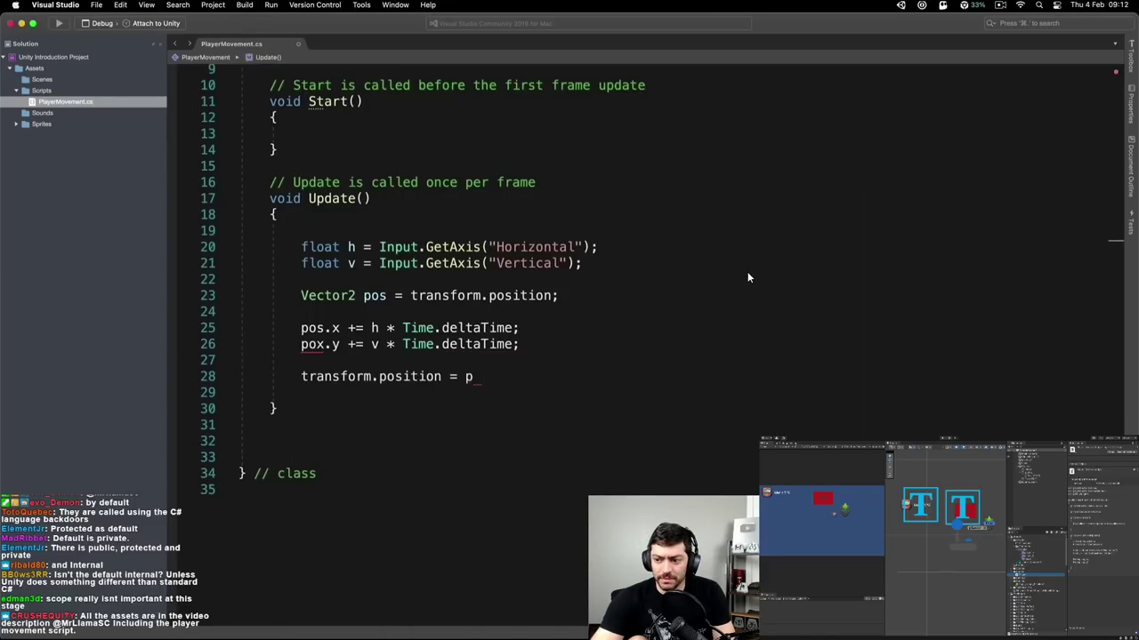
# - Correct the 'pox' typo to 'pos' on the vertical movement line
pyautogui.press('Up')
pyautogui.press('Up')
pyautogui.press('super+Left')
pyautogui.press('Right')
pyautogui.press('Right')
pyautogui.press('Right')
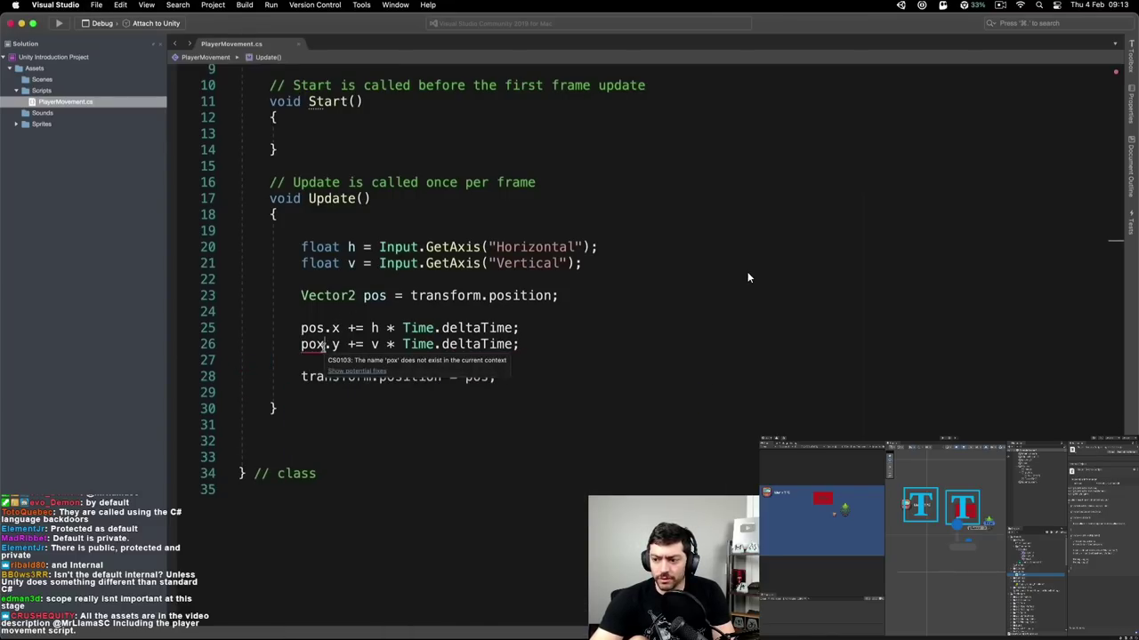
pyautogui.write('= pos')
pyautogui.press('BackSpace')
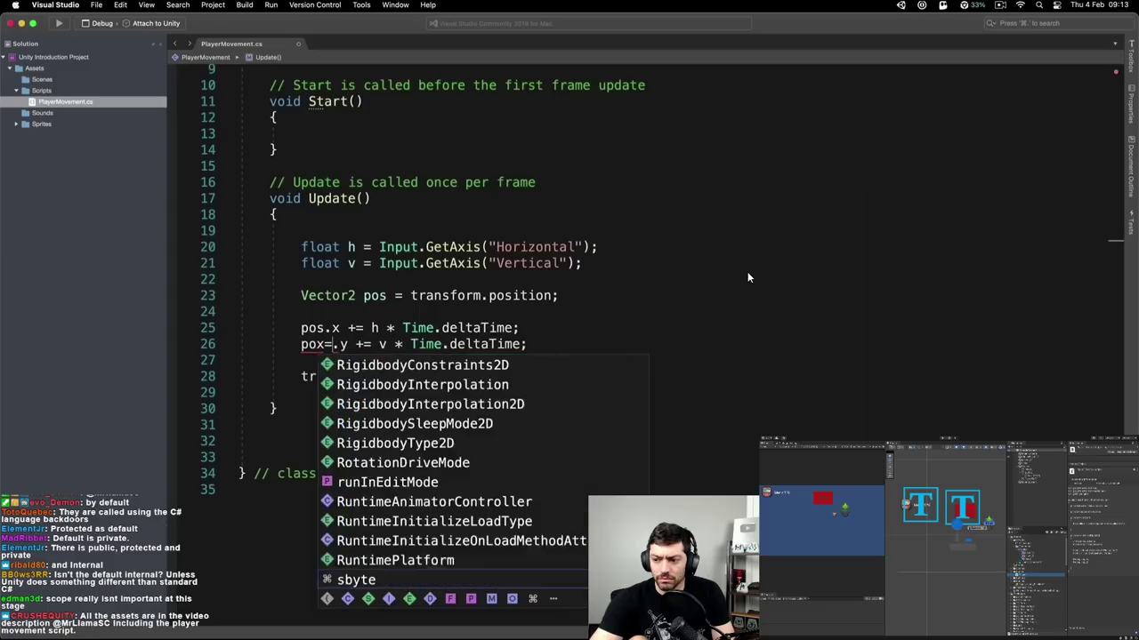
pyautogui.press('BackSpace')
pyautogui.press('BackSpace')
pyautogui.write('s')
pyautogui.click(559, 328)
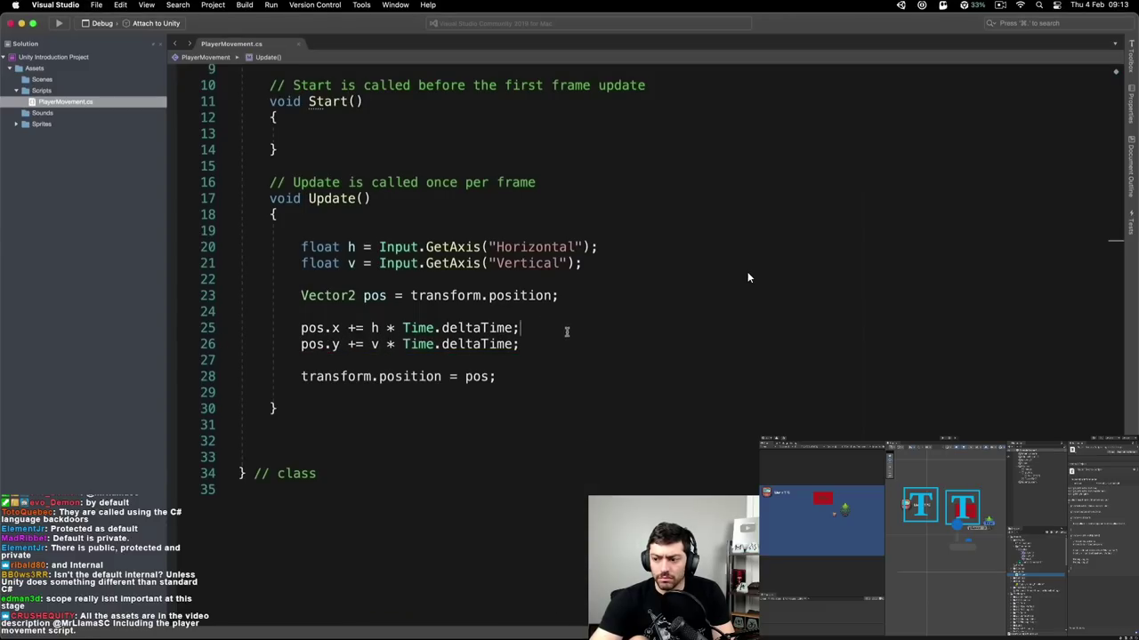
# - Highlight float h, Time.deltaTime and the whole Update method to explain them, then return to Unity
pyautogui.moveTo(301, 246)
pyautogui.mouseDown()
pyautogui.moveTo(356, 247)
pyautogui.moveTo(378, 263)
pyautogui.mouseUp()
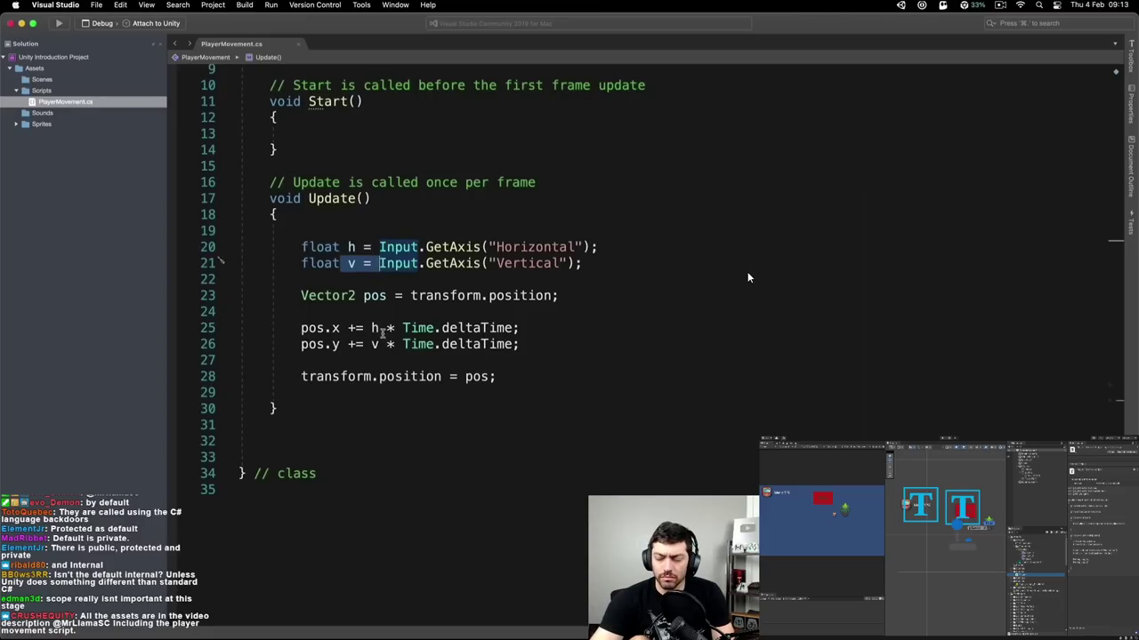
pyautogui.moveTo(386, 328); pyautogui.dragTo(559, 330)
pyautogui.click(557, 335)
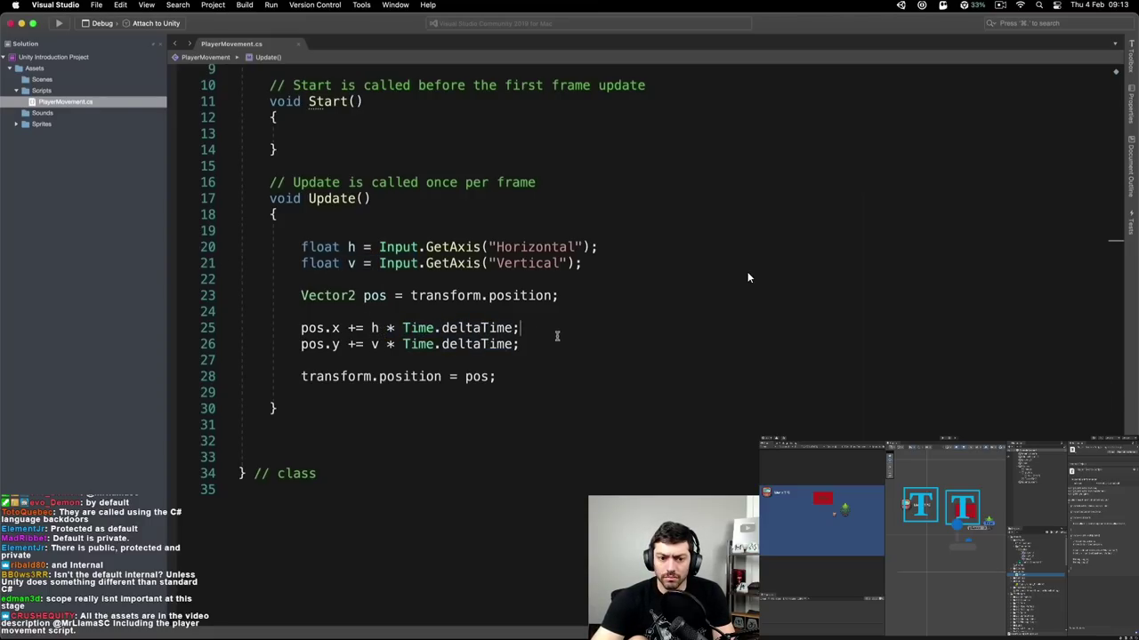
pyautogui.moveTo(426, 330)
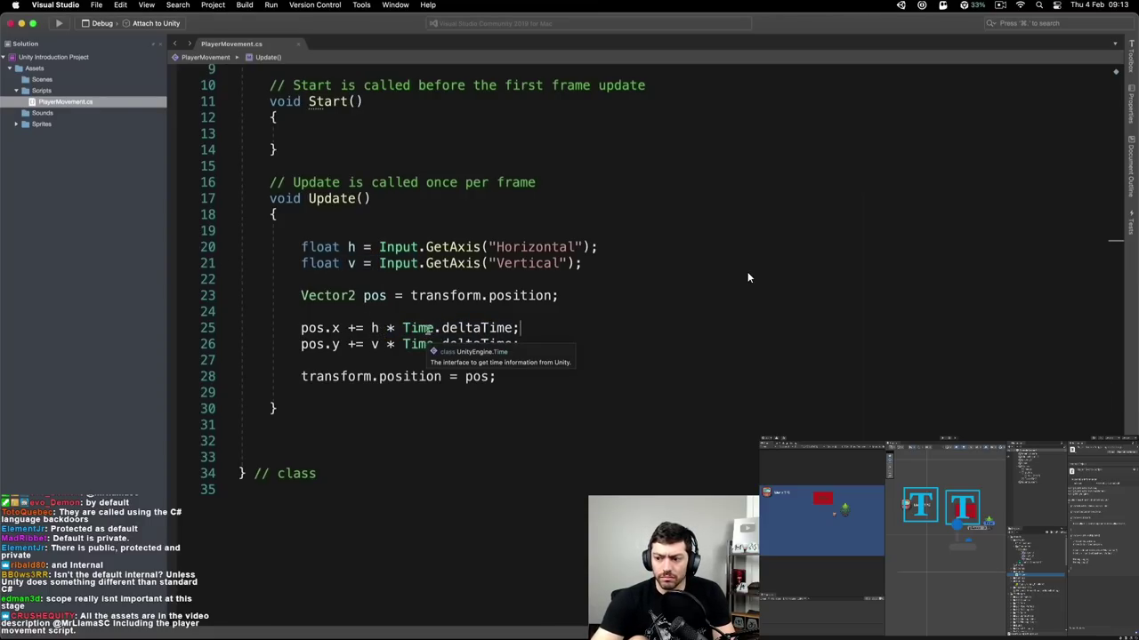
pyautogui.moveTo(485, 329)
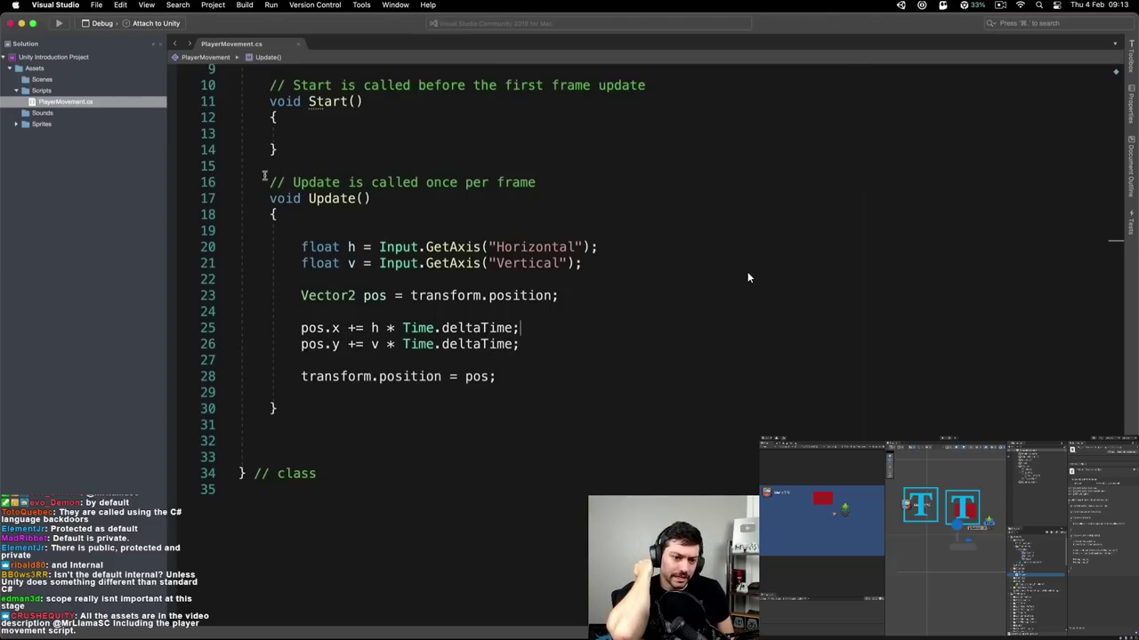
pyautogui.moveTo(265, 175); pyautogui.dragTo(419, 406)
pyautogui.click(523, 192)
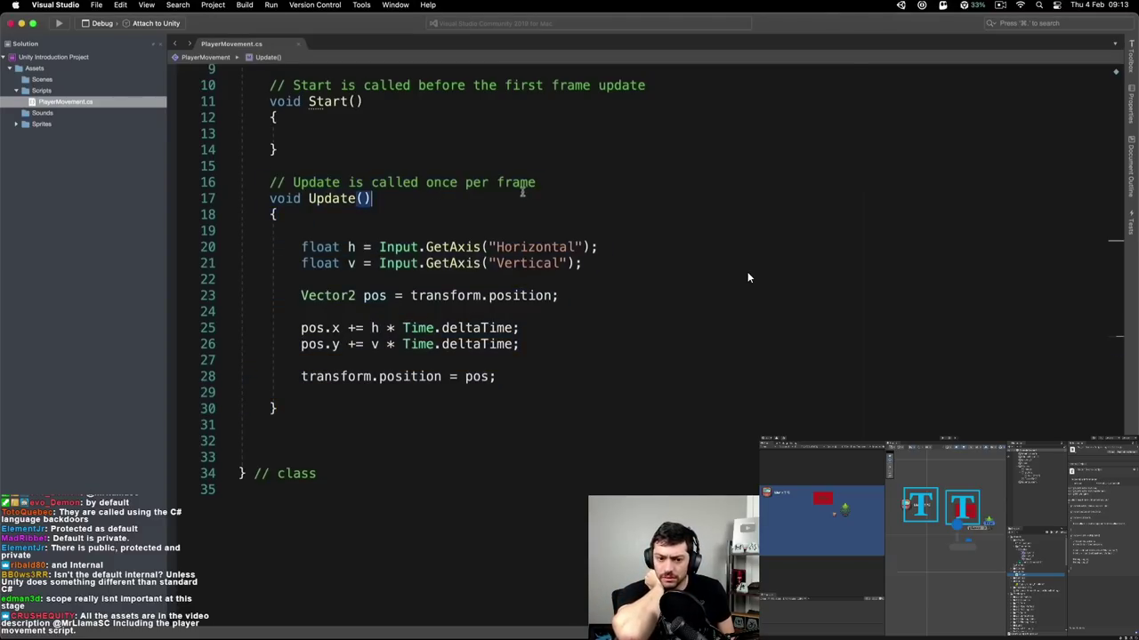
pyautogui.click(556, 184)
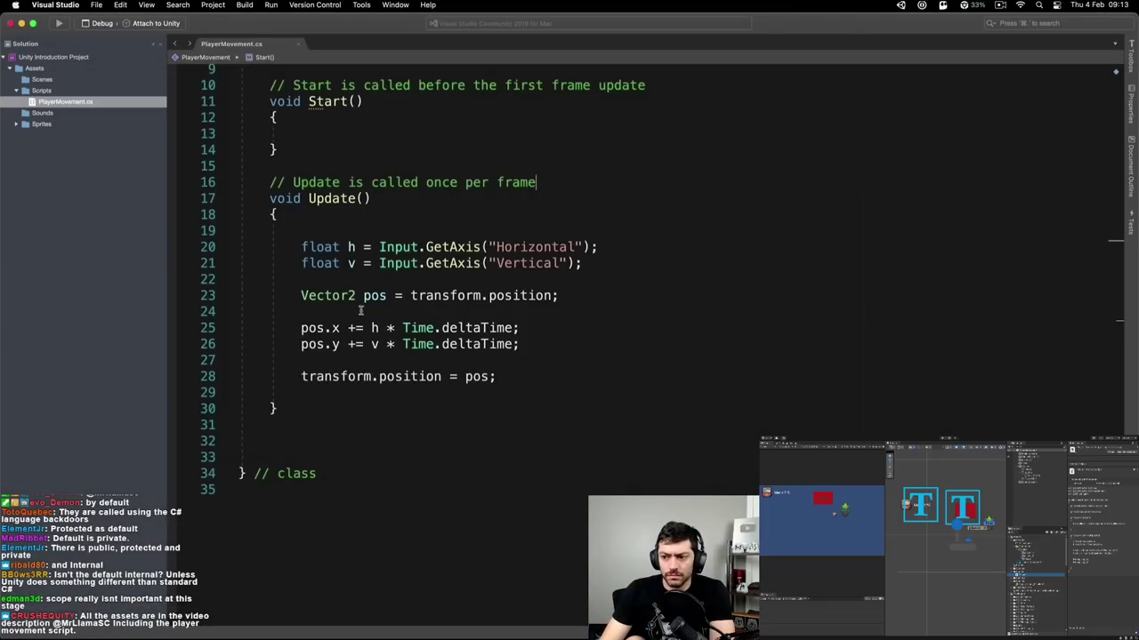
pyautogui.moveTo(403, 328); pyautogui.dragTo(527, 333)
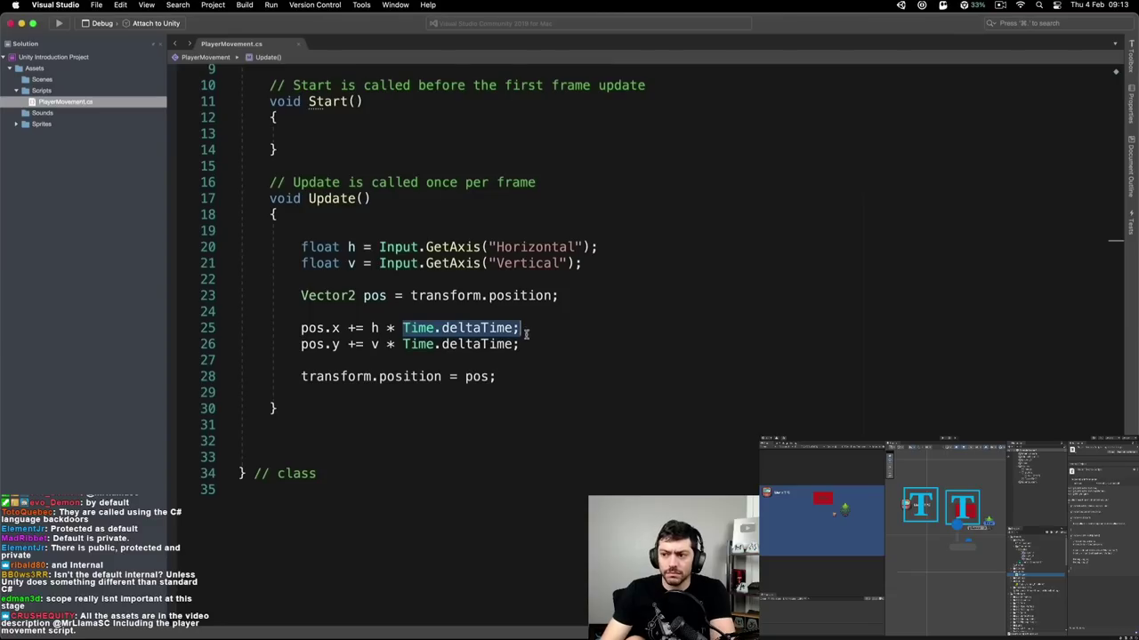
pyautogui.click(545, 346)
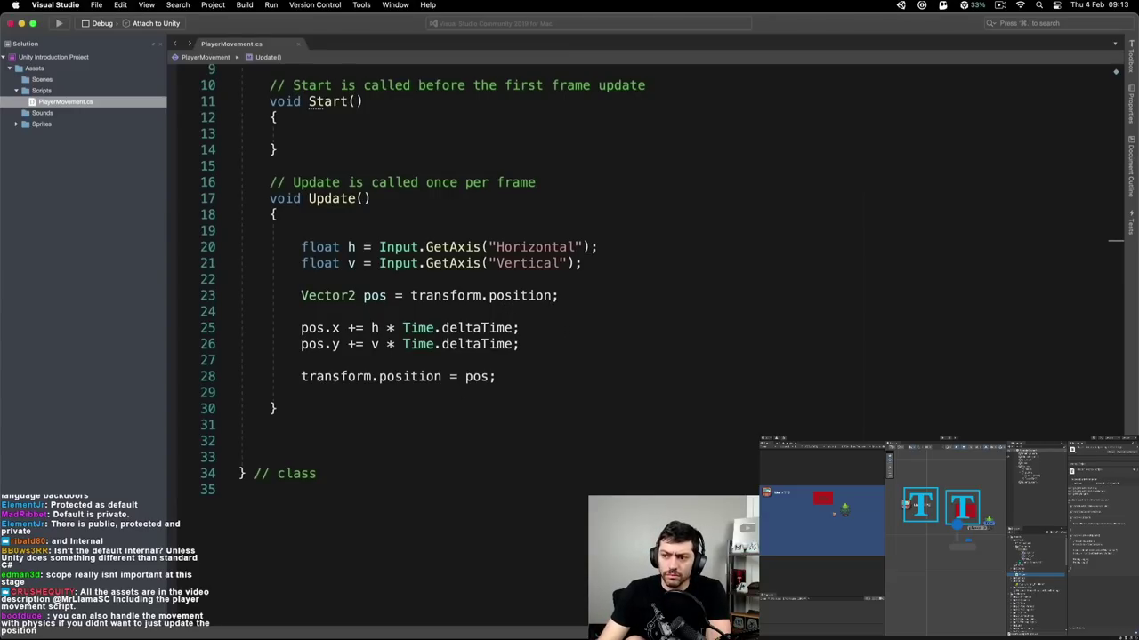
pyautogui.press('super+Tab')
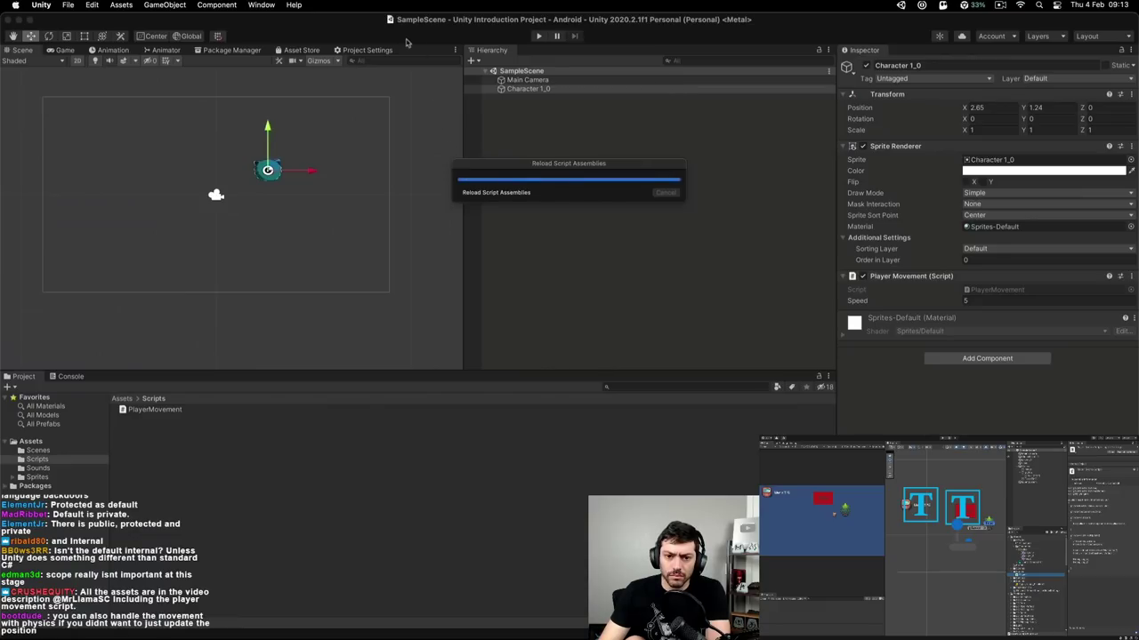
# - Deselect Character 1_0, run the tutorial scene in play mode, then pause and switch to LlamaRPG
pyautogui.click(546, 220)
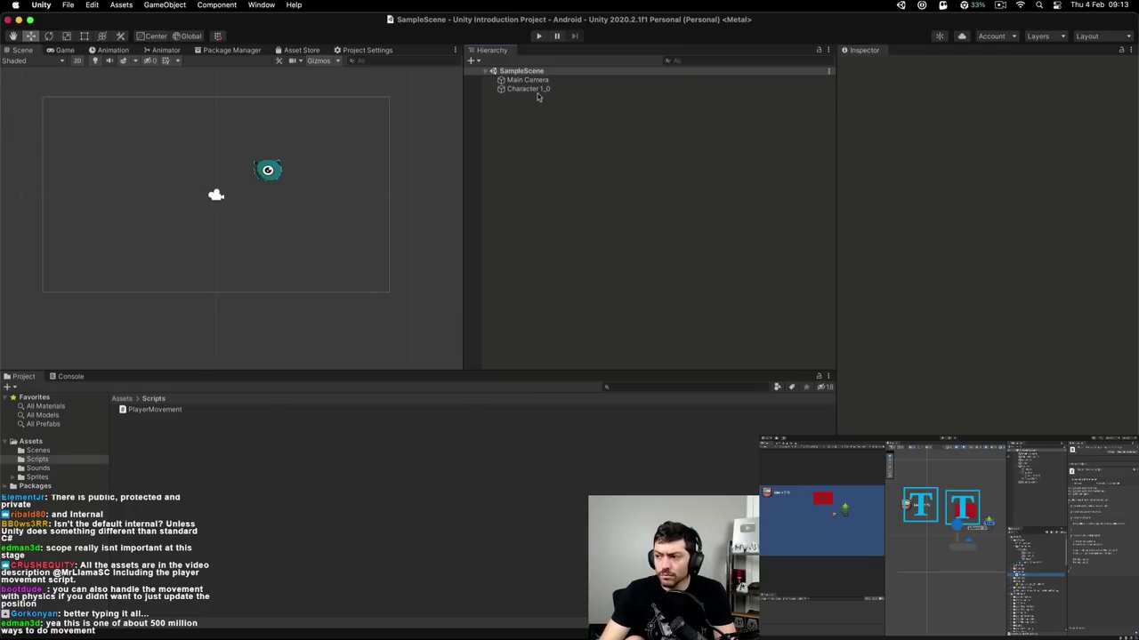
pyautogui.click(539, 37)
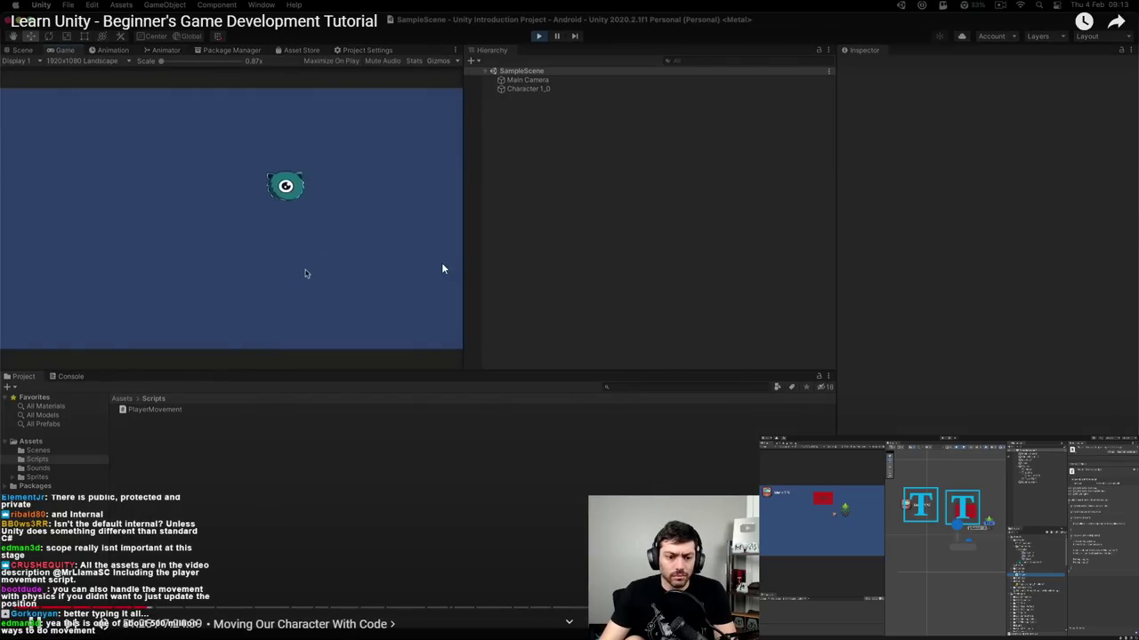
pyautogui.click(442, 267)
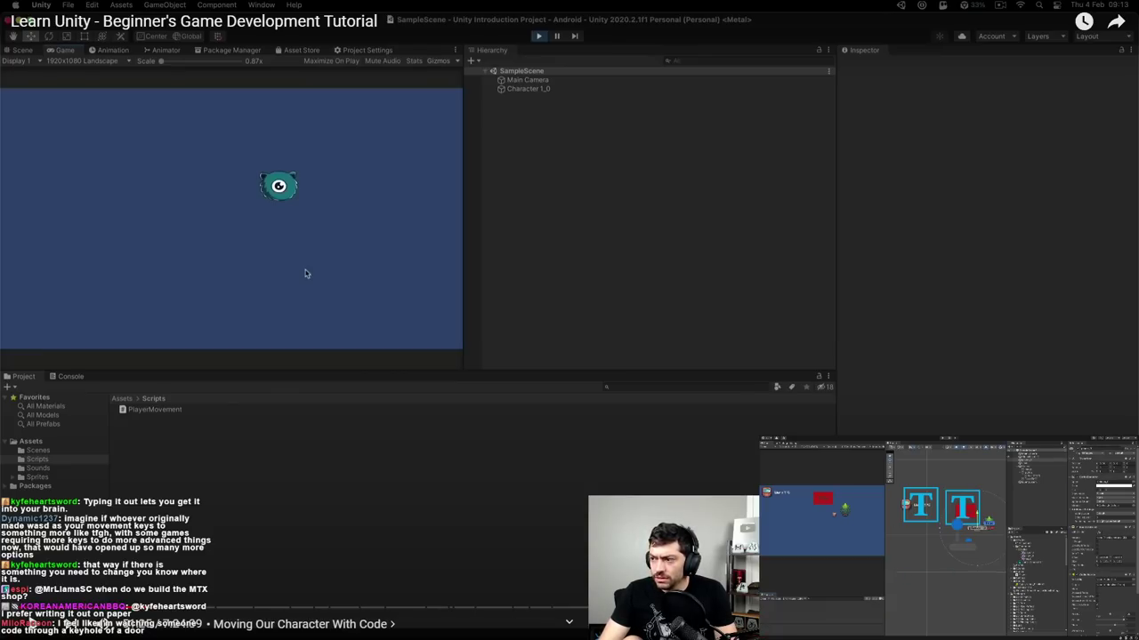
pyautogui.hotkey('alt', 'Tab')
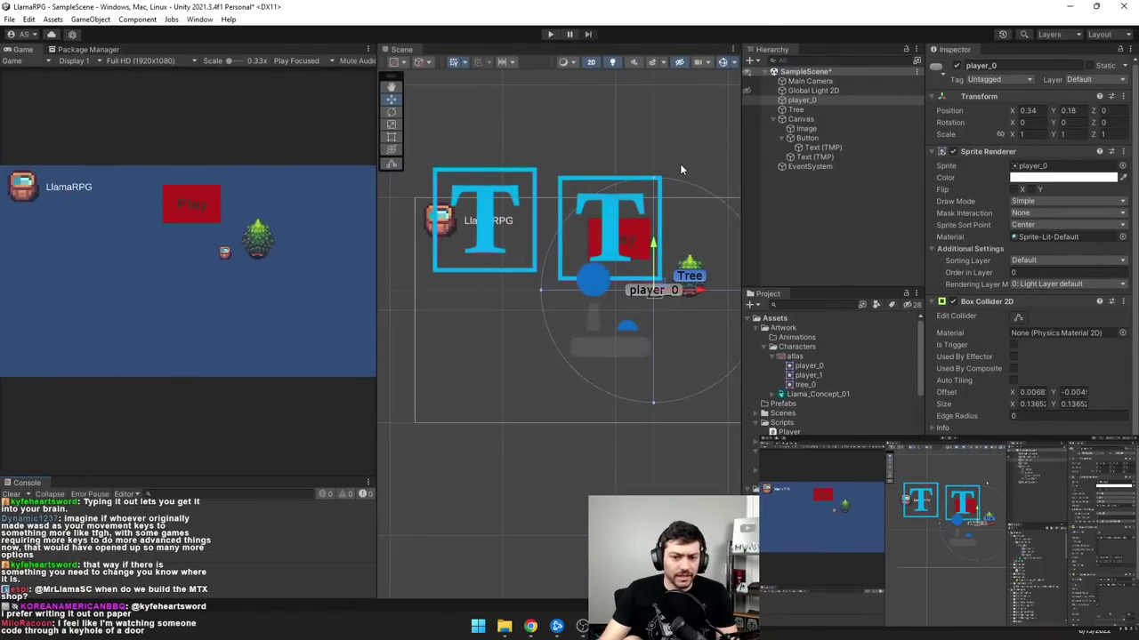
# - Run LlamaRPG in play mode, open the Input error's script from the console, then stop playing
pyautogui.click(550, 33)
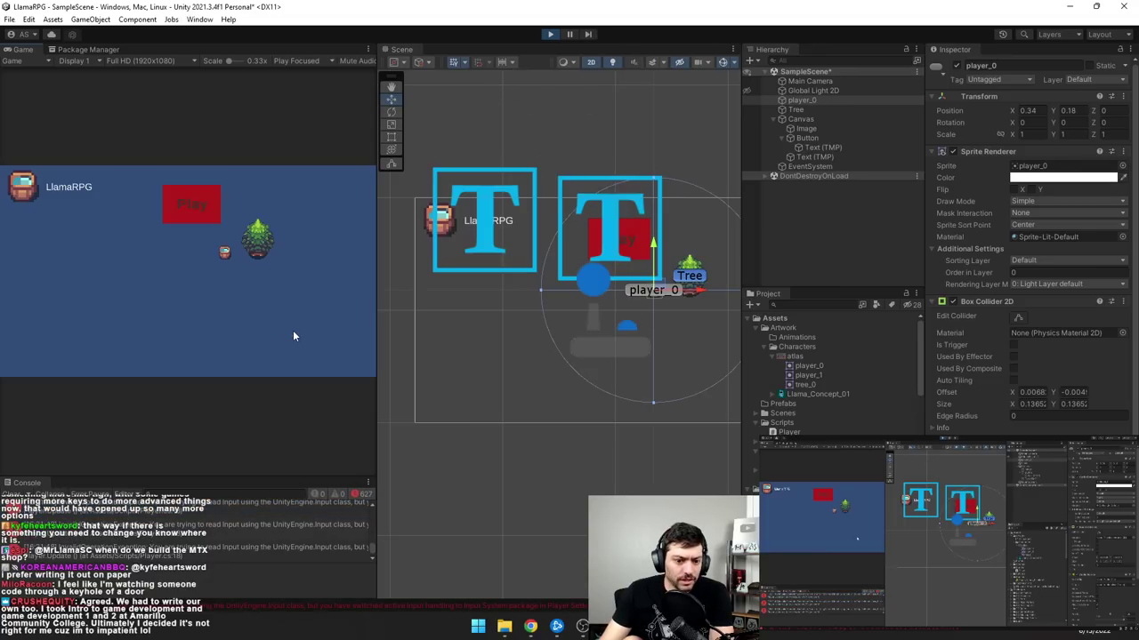
pyautogui.doubleClick(234, 502)
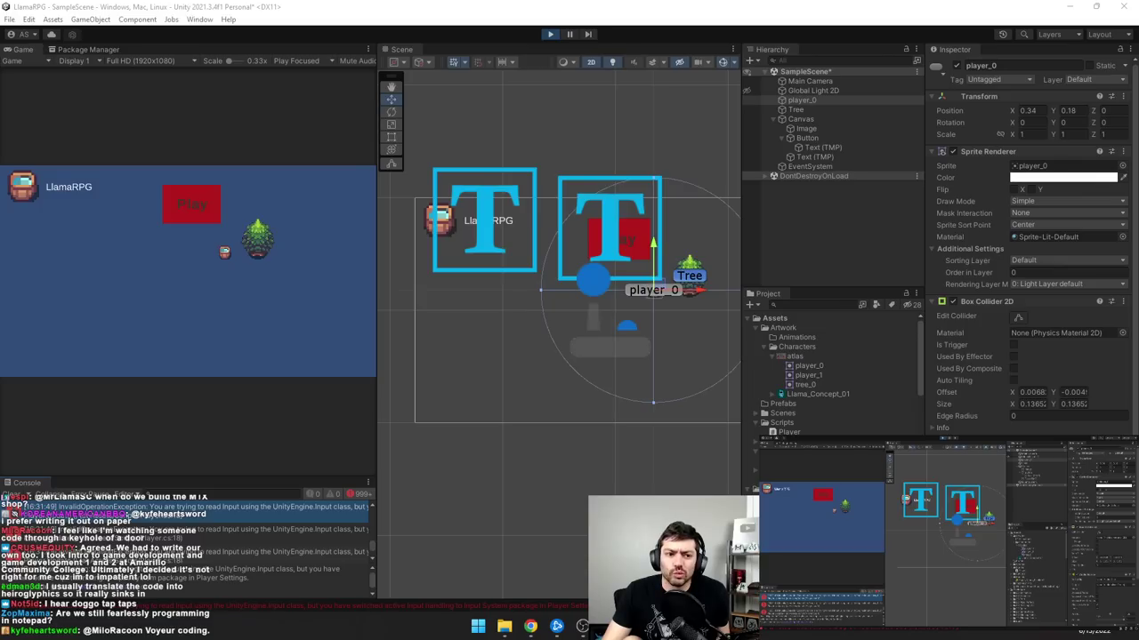
pyautogui.click(550, 34)
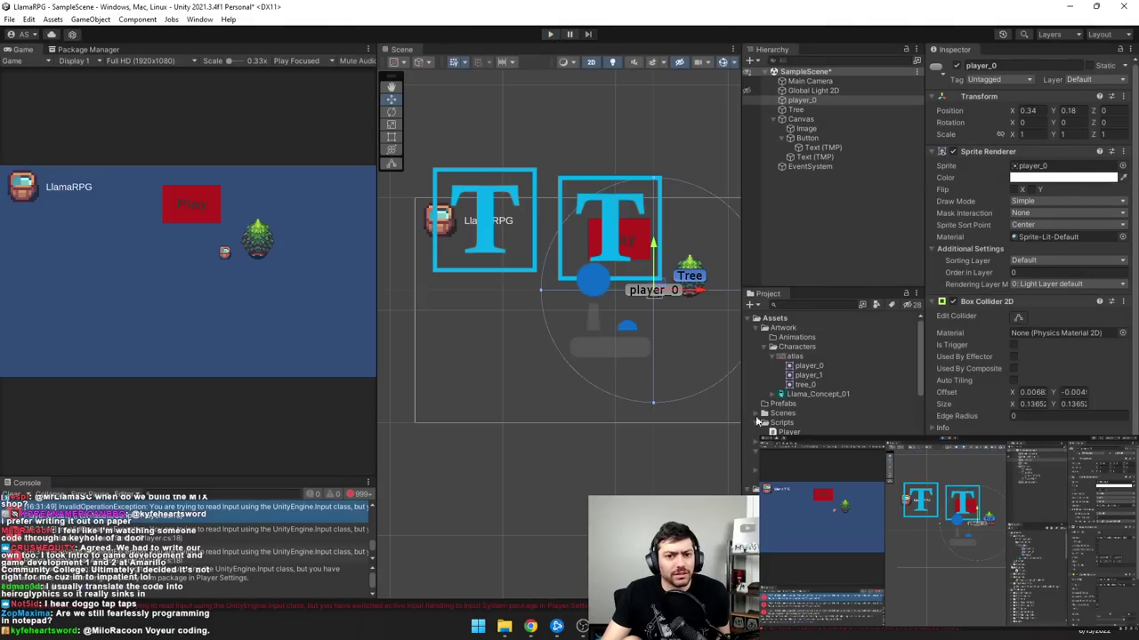
pyautogui.click(763, 637)
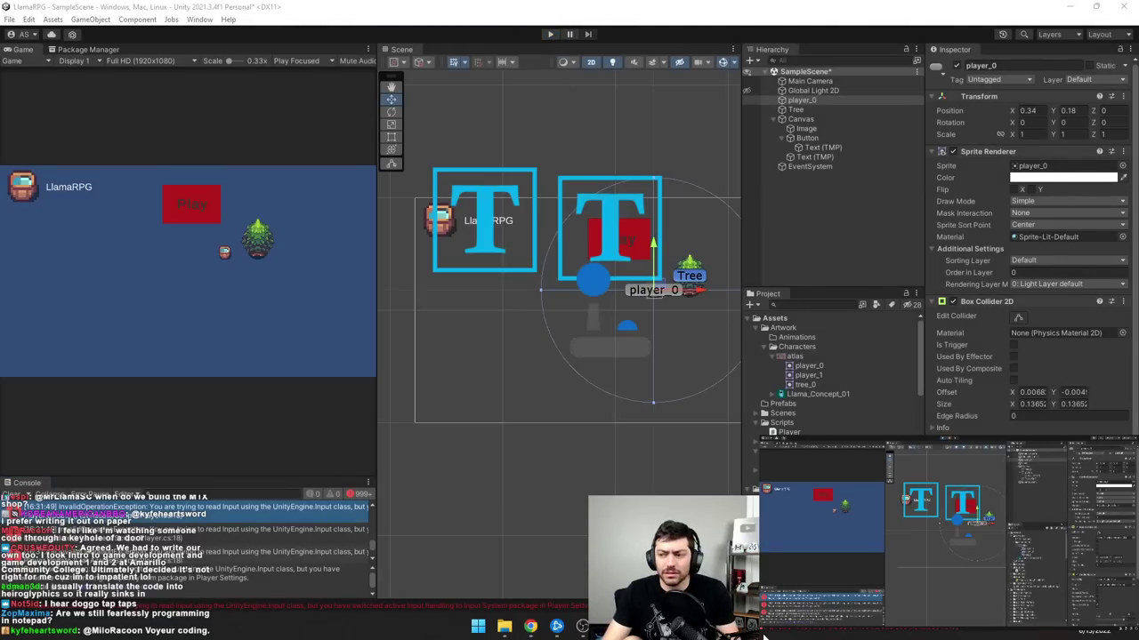
pyautogui.hotkey('alt', 'Tab')
# - Rewind the tutorial video a few seconds and exit fullscreen
pyautogui.hotkey('alt', 'Tab')
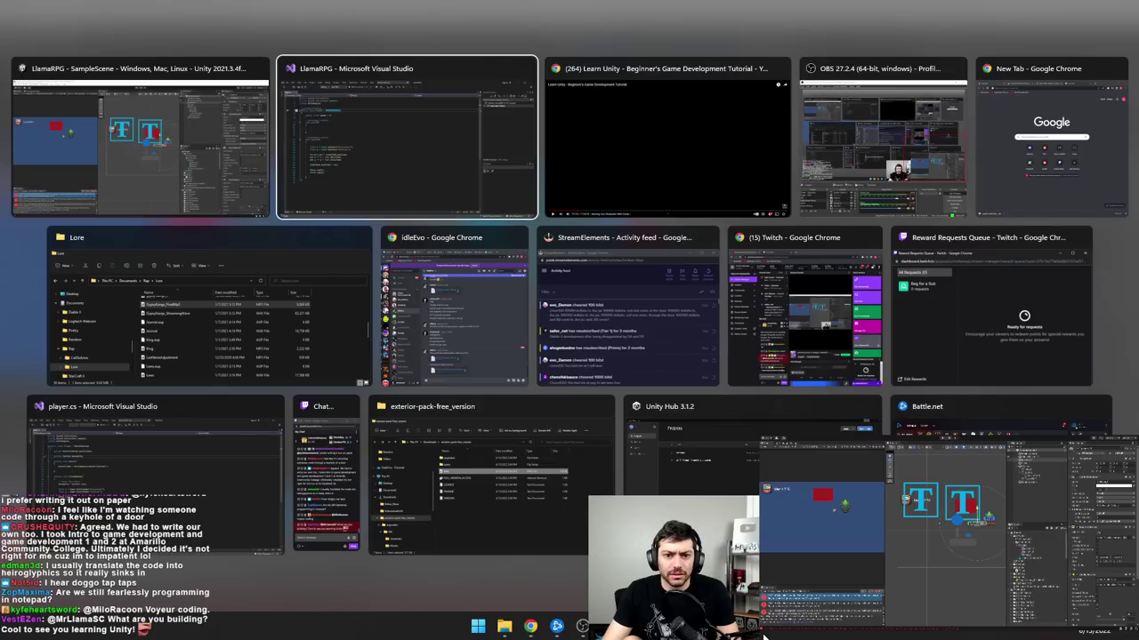
pyautogui.hotkey('alt', 'Tab')
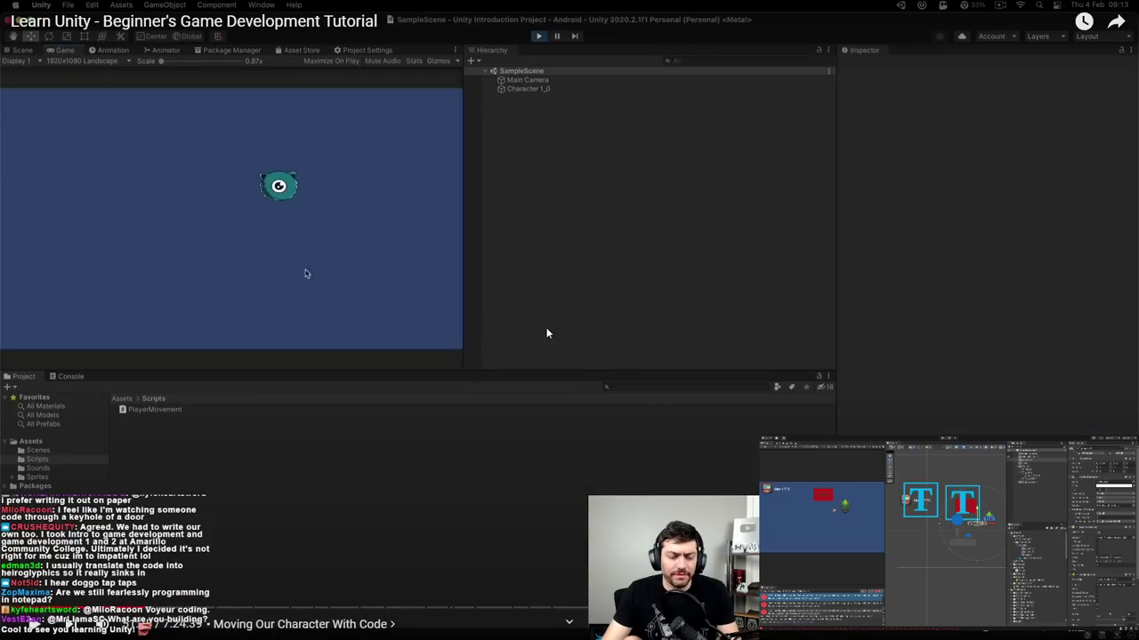
pyautogui.press('Left')
pyautogui.press('Left')
pyautogui.press('Left')
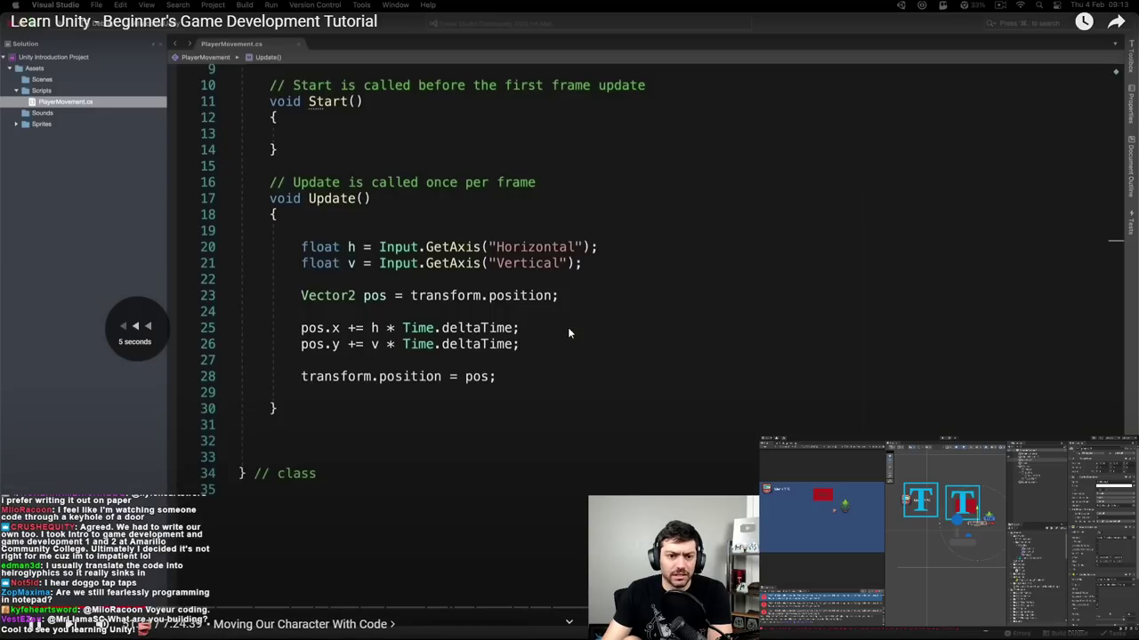
pyautogui.press('space')
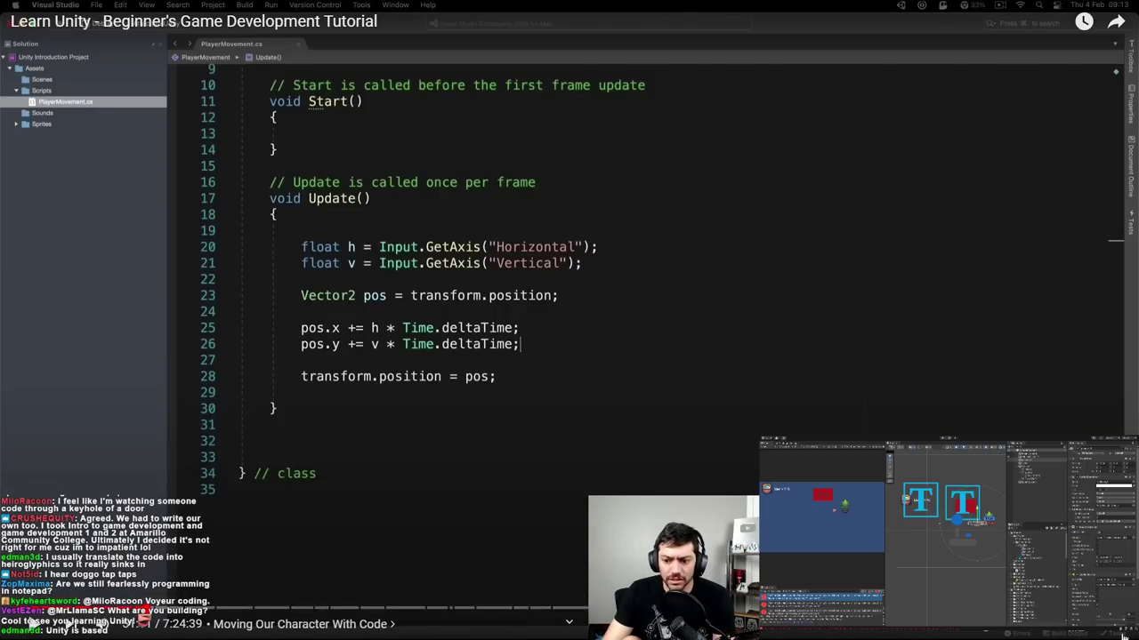
pyautogui.press('Escape')
# - Expand the video description and open the project assets and Unity Introduction Project links in new tabs
pyautogui.scroll(-3, 191, 409)
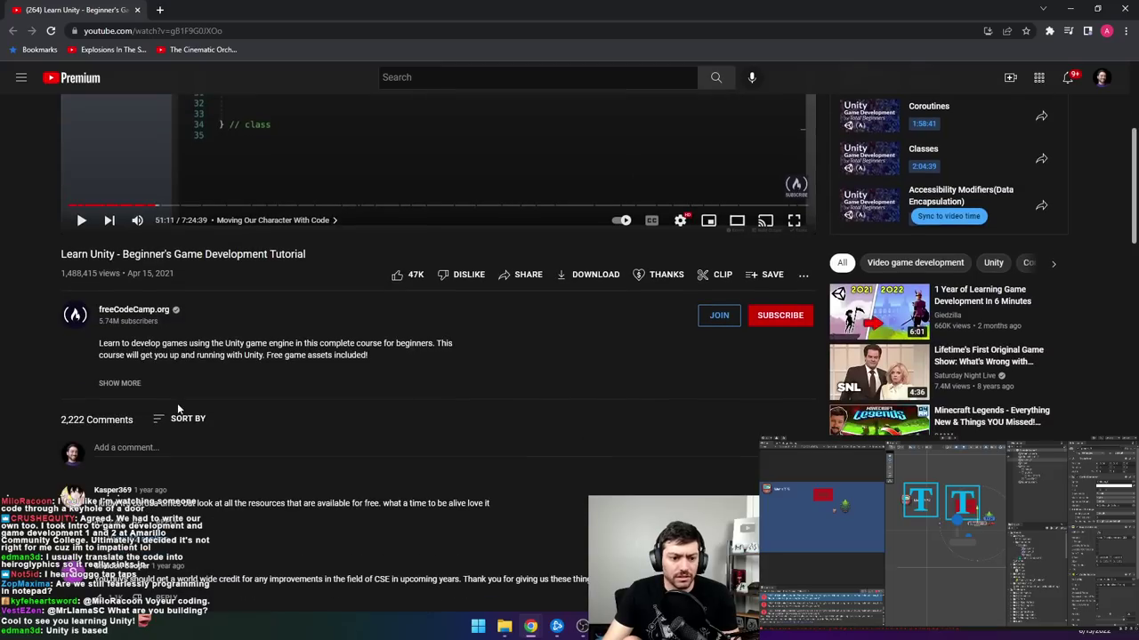
pyautogui.click(136, 395)
pyautogui.scroll(-2, 220, 386)
pyautogui.scroll(-2, 220, 386)
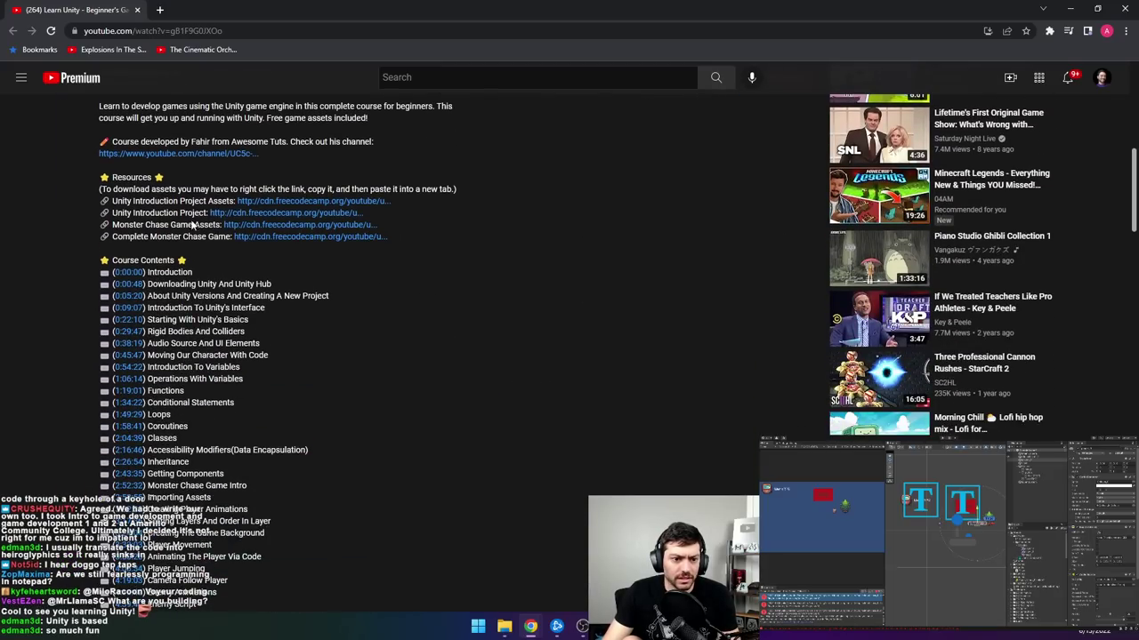
pyautogui.scroll(-4, 276, 281)
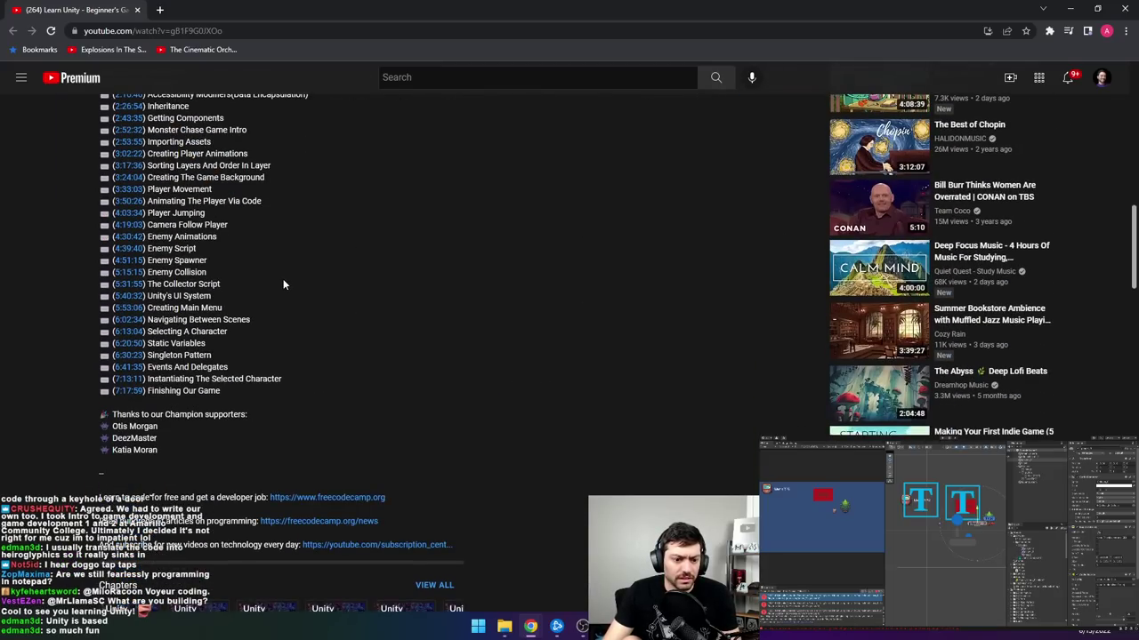
pyautogui.scroll(5, 267, 302)
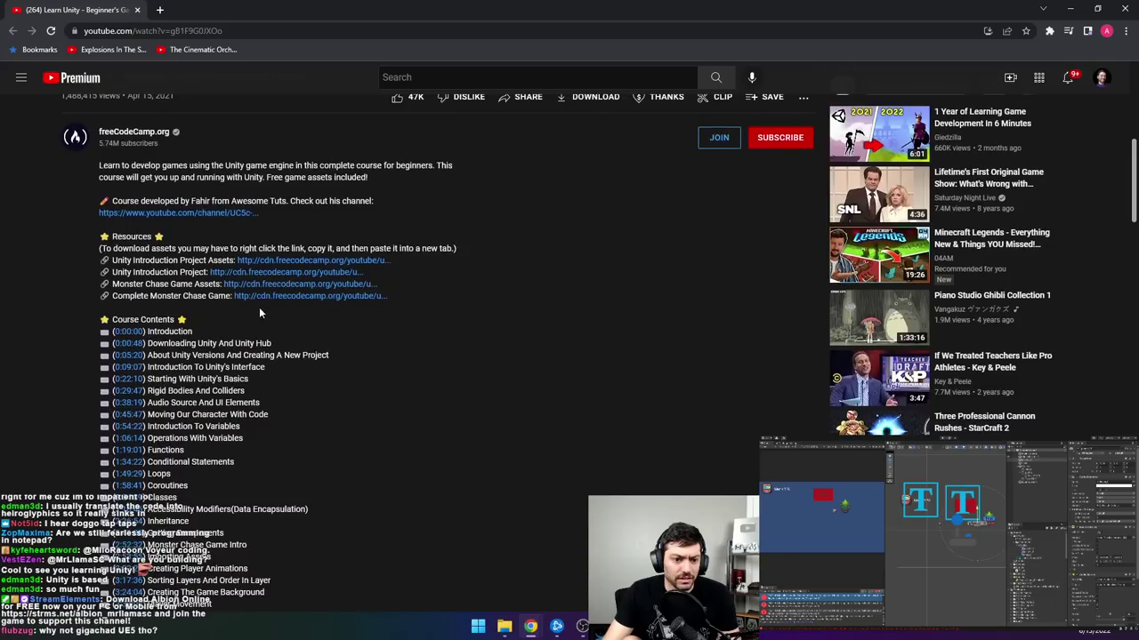
pyautogui.middleClick(292, 264)
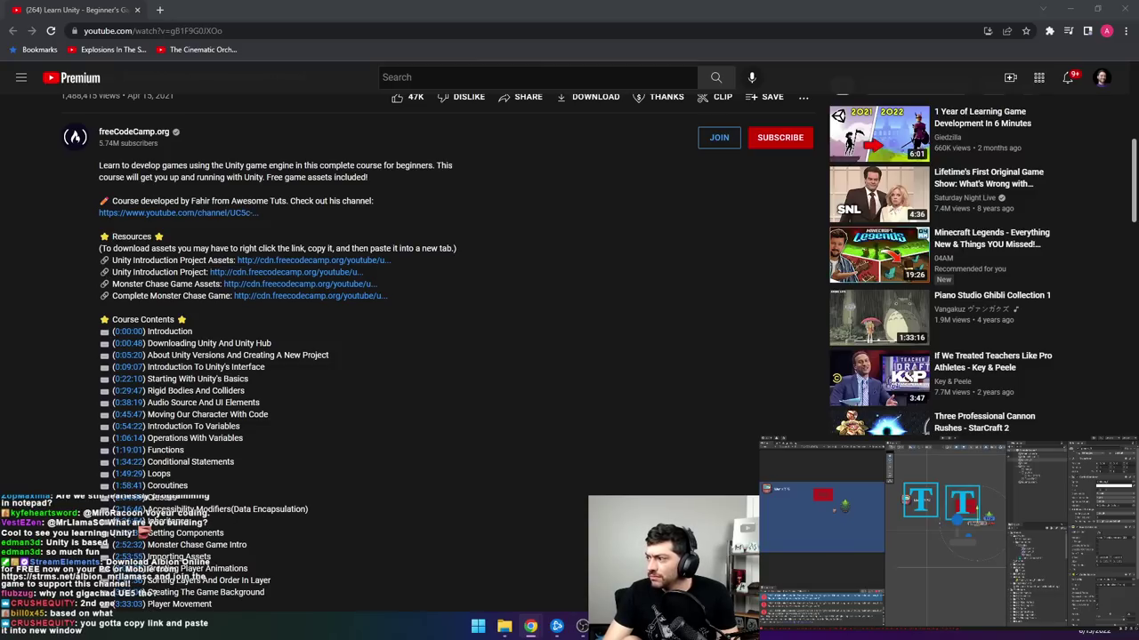
pyautogui.middleClick(251, 276)
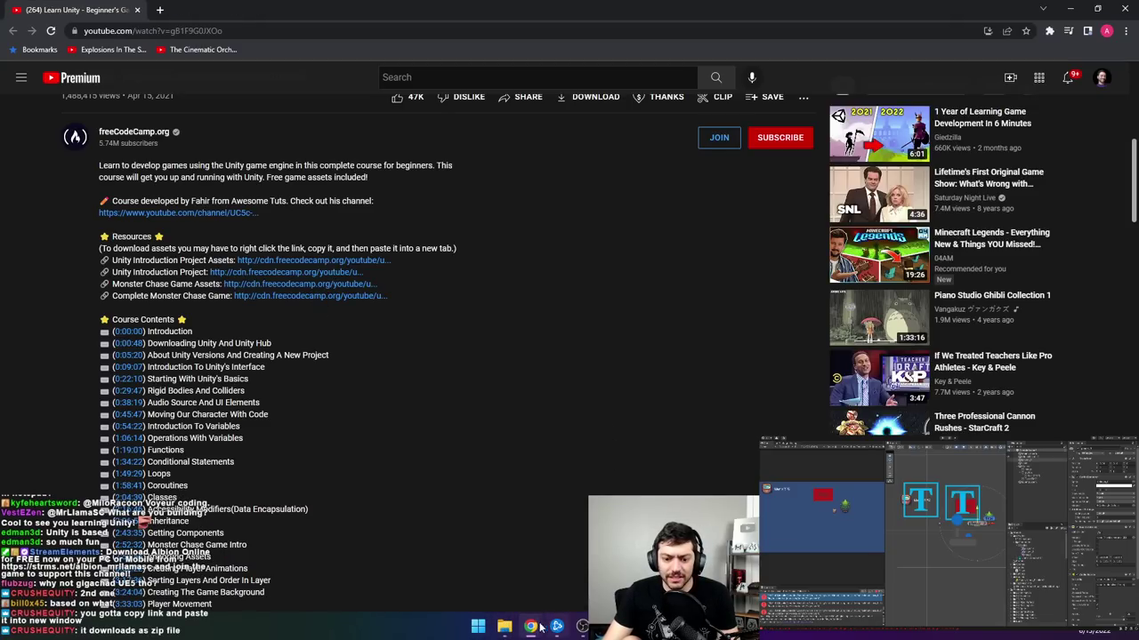
pyautogui.click(504, 628)
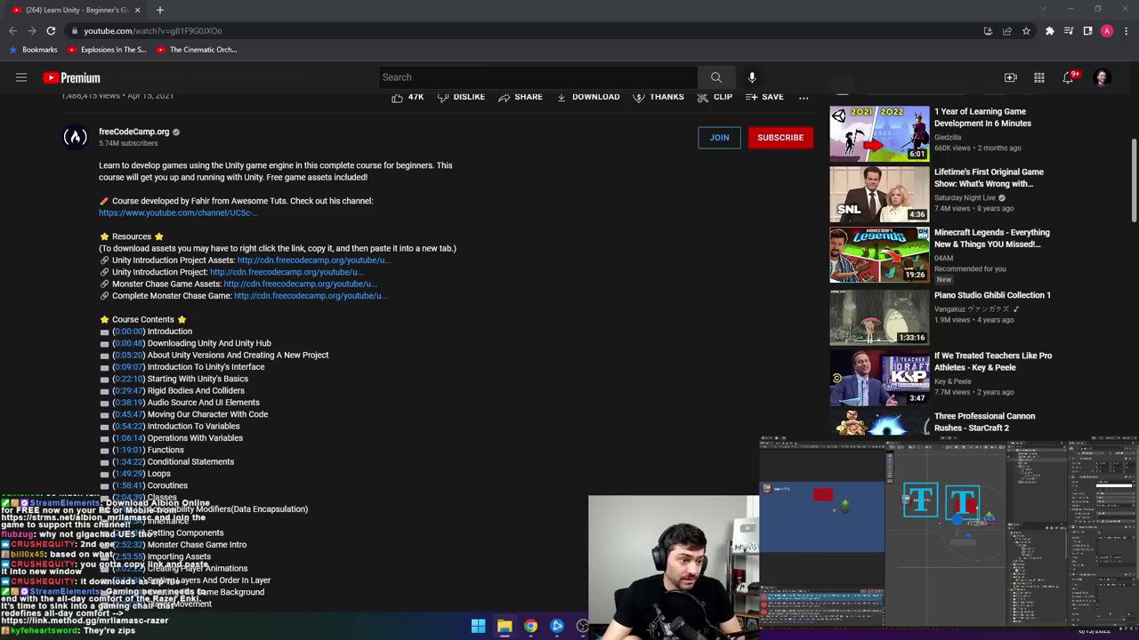
# - Copy the Unity Introduction Project link address, extract the downloaded archive, and return to the video at 51:06
pyautogui.rightClick(296, 273)
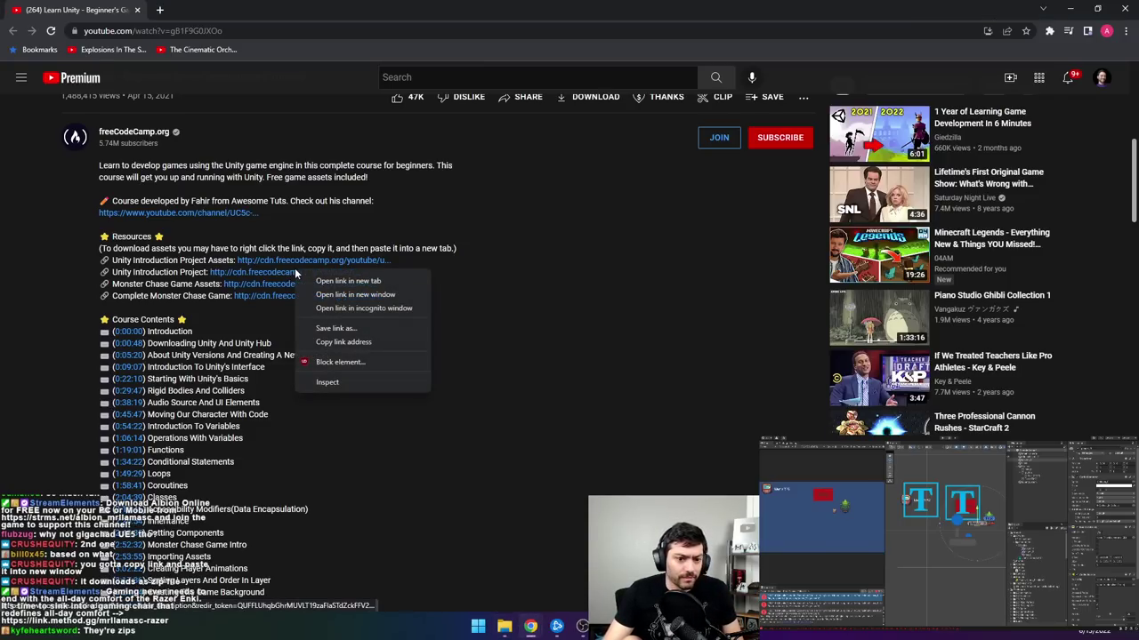
pyautogui.click(352, 343)
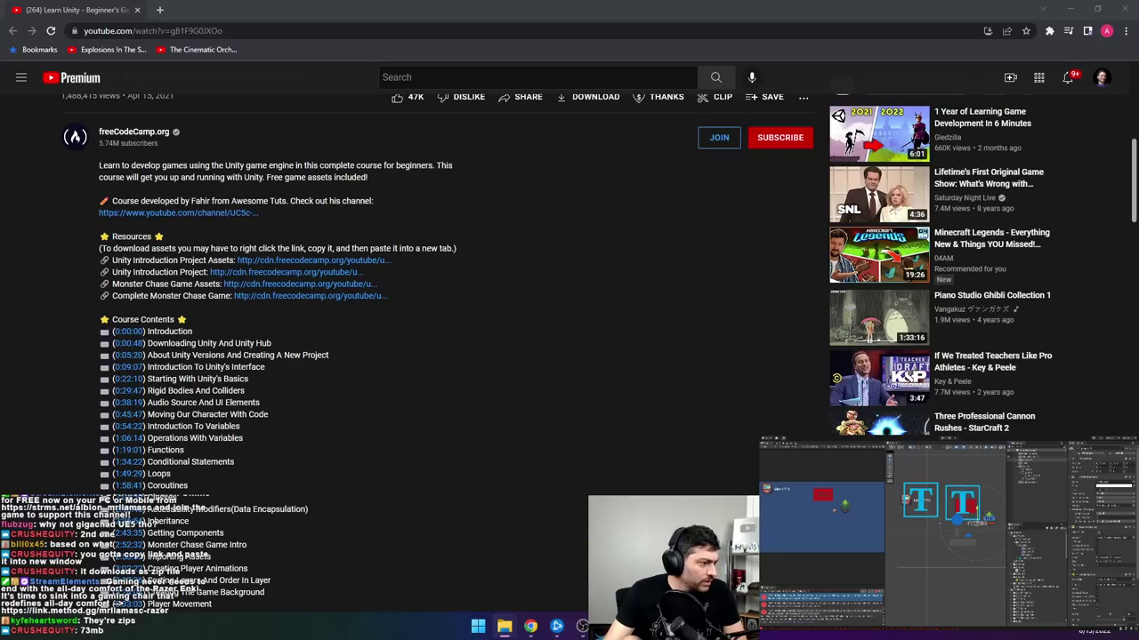
pyautogui.click(676, 426)
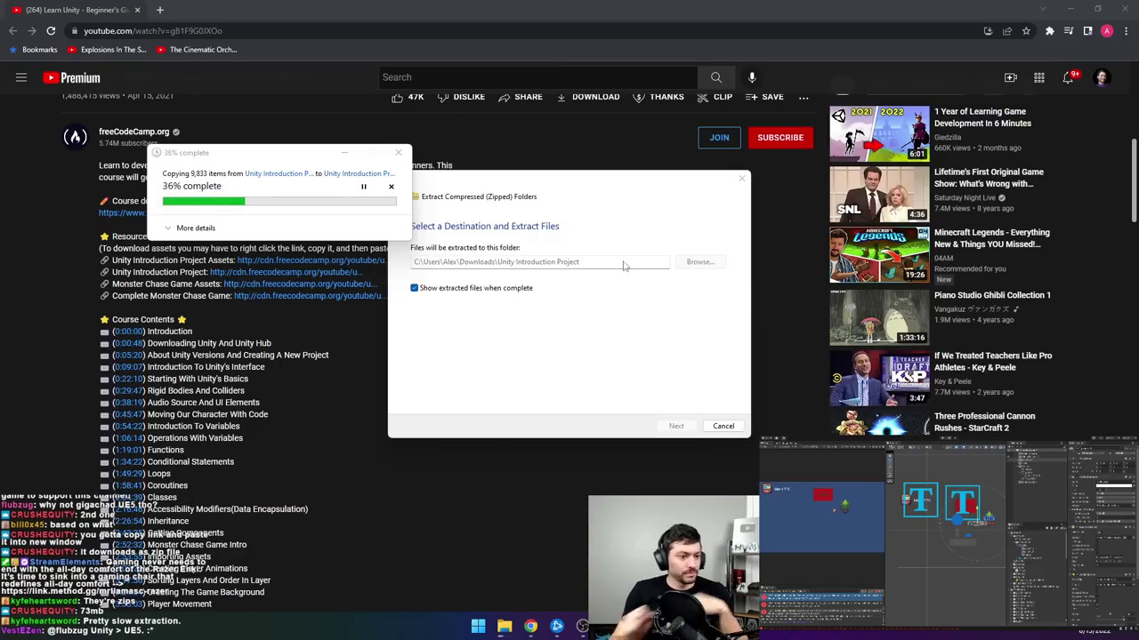
pyautogui.click(558, 472)
pyautogui.scroll(5, 547, 441)
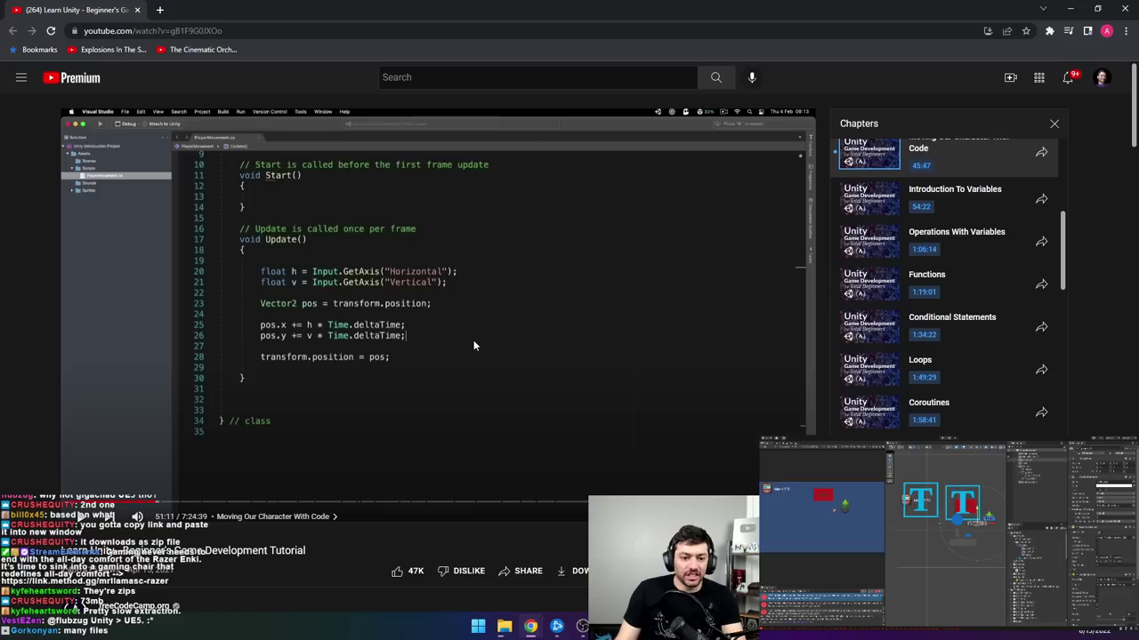
pyautogui.press('Left')
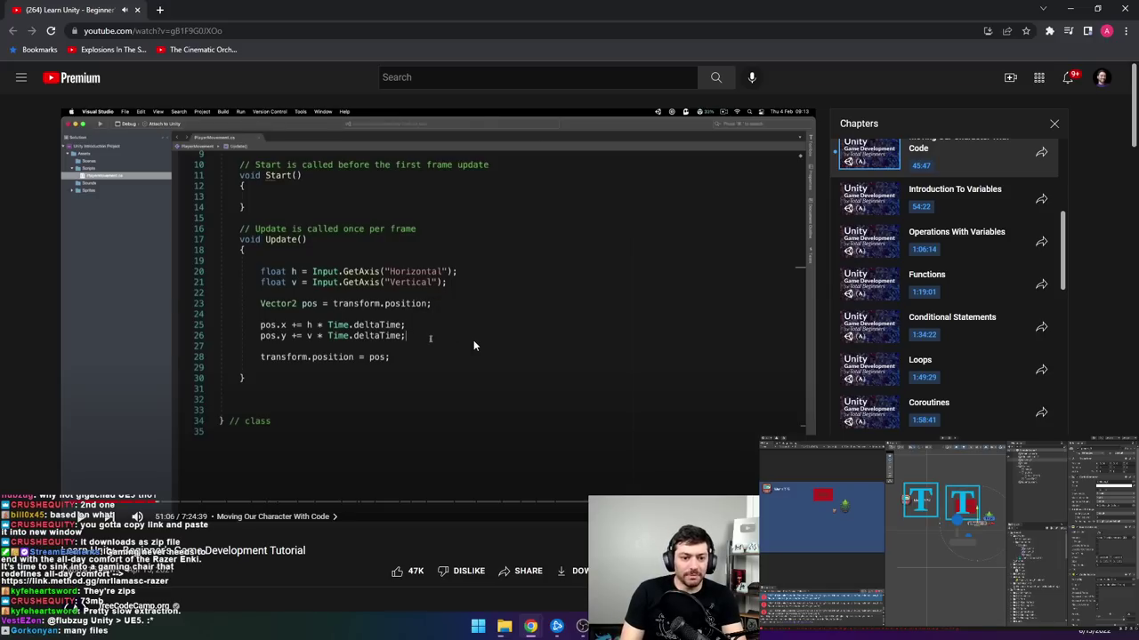
# - Rewind the tutorial to 47:51, where PlayerMovement has only a speed field, with Player.cs beside it
pyautogui.press('Left')
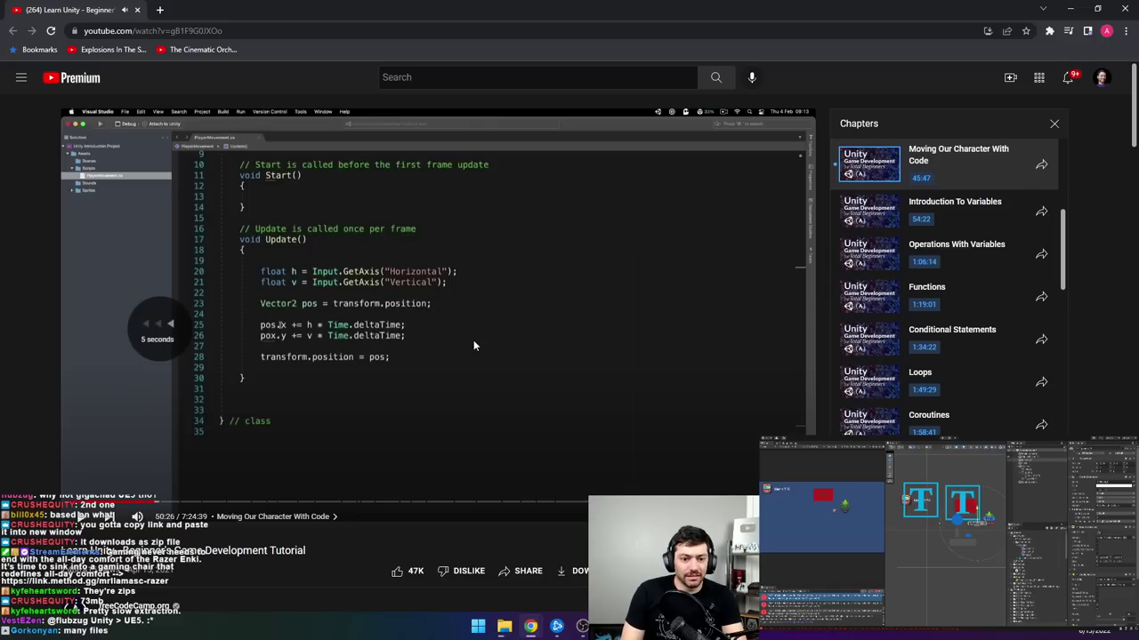
pyautogui.press('Left')
pyautogui.press('Left')
pyautogui.press('Left')
pyautogui.press('Left')
pyautogui.press('Left')
pyautogui.press('Left')
pyautogui.press('Left')
pyautogui.press('Left')
pyautogui.press('Left')
pyautogui.press('Left')
pyautogui.press('Left')
pyautogui.press('Left')
pyautogui.press('Left')
pyautogui.press('Left')
pyautogui.press('Left')
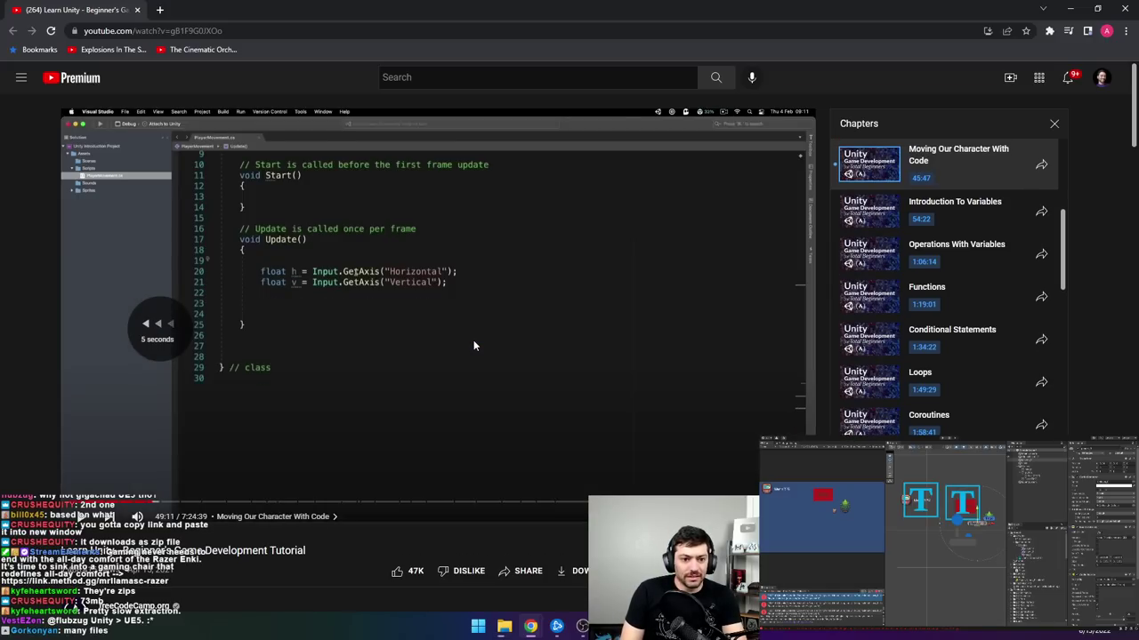
pyautogui.press('Left')
pyautogui.press('Left')
pyautogui.press('Left')
pyautogui.press('Left')
pyautogui.press('Left')
pyautogui.press('Left')
pyautogui.press('Left')
pyautogui.press('Left')
pyautogui.press('Left')
pyautogui.press('Left')
pyautogui.press('Left')
pyautogui.press('Left')
pyautogui.press('Left')
pyautogui.press('Left')
pyautogui.press('Left')
pyautogui.press('Left')
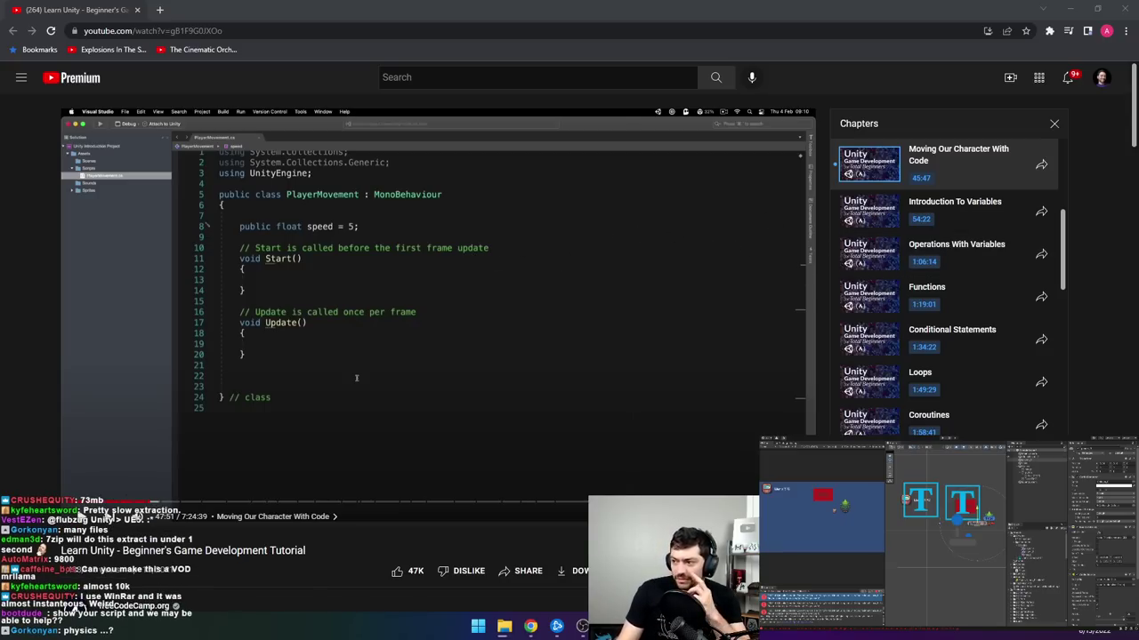
pyautogui.hotkey('alt', 'Tab')
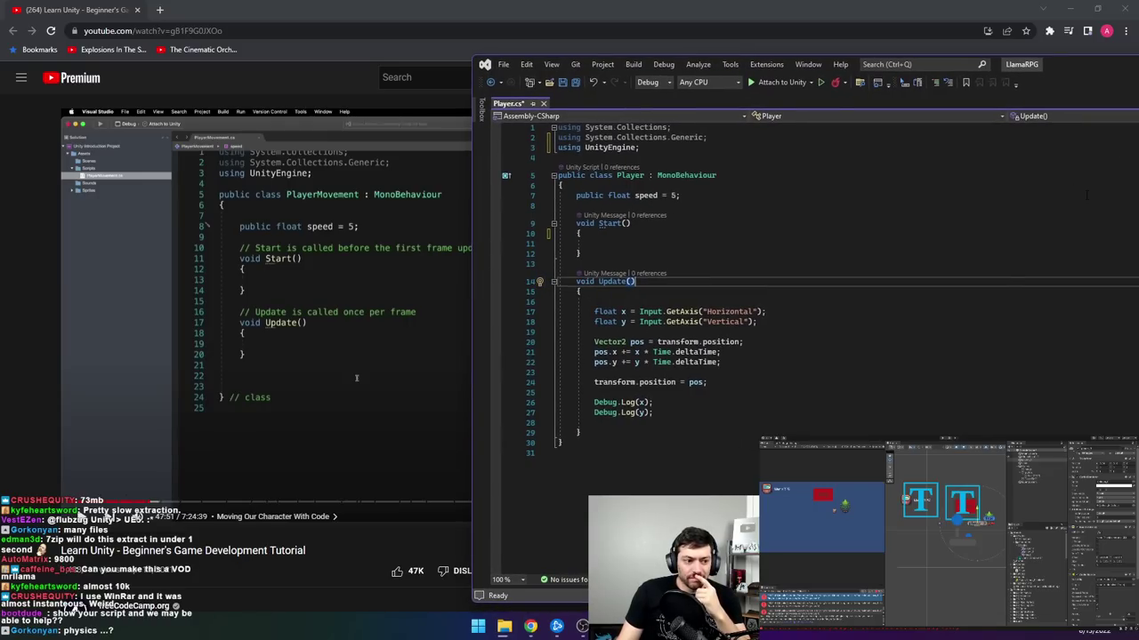
# - Maximize Visual Studio and save Player.cs
pyautogui.doubleClick(1049, 66)
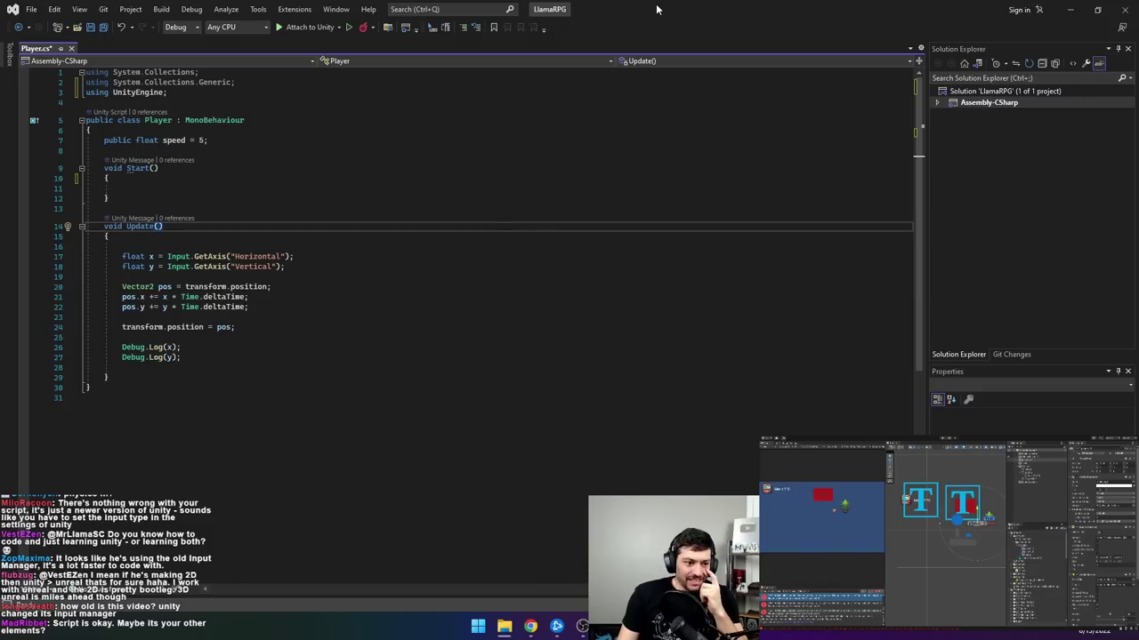
pyautogui.click(395, 169)
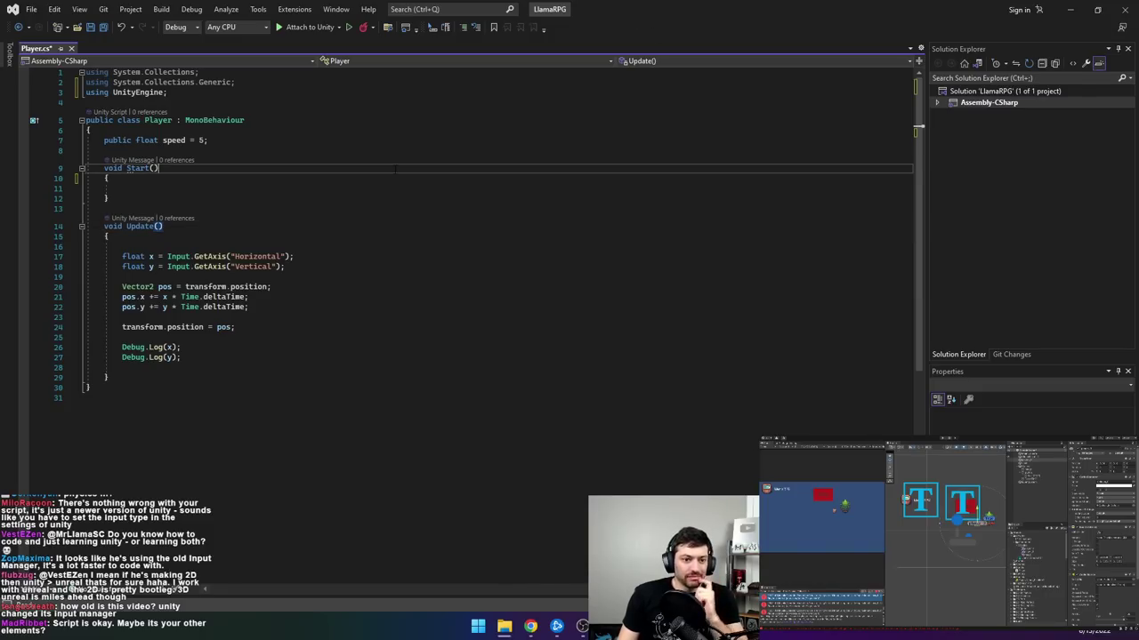
pyautogui.hotkey('ctrl', 's')
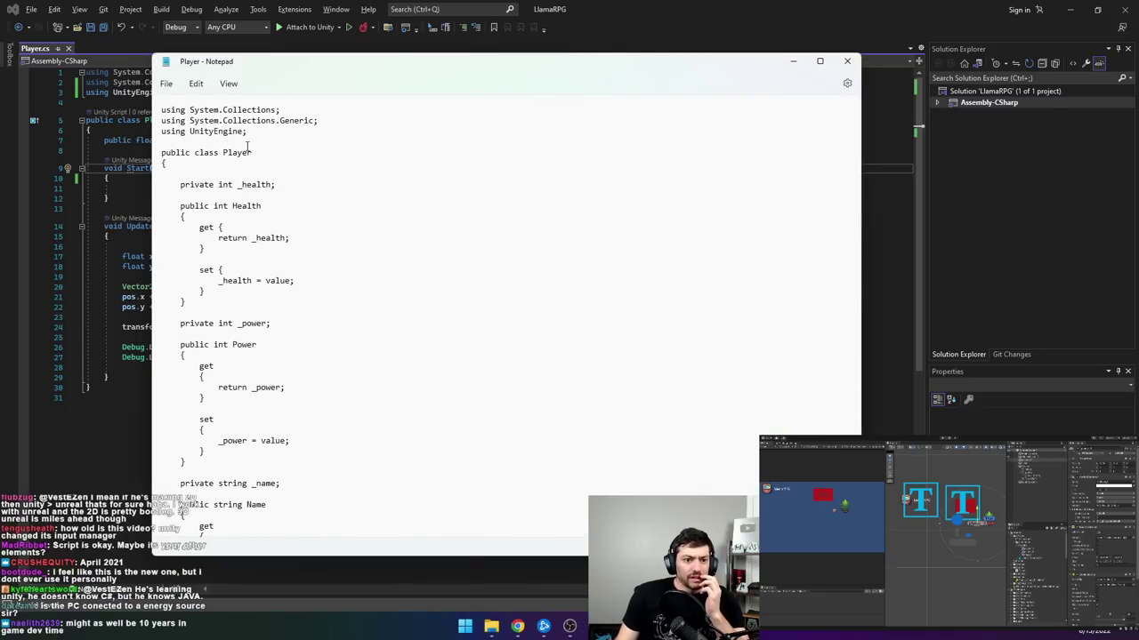
# - Scroll through the old Player class notes in Notepad and close them
pyautogui.scroll(-13, 353, 218)
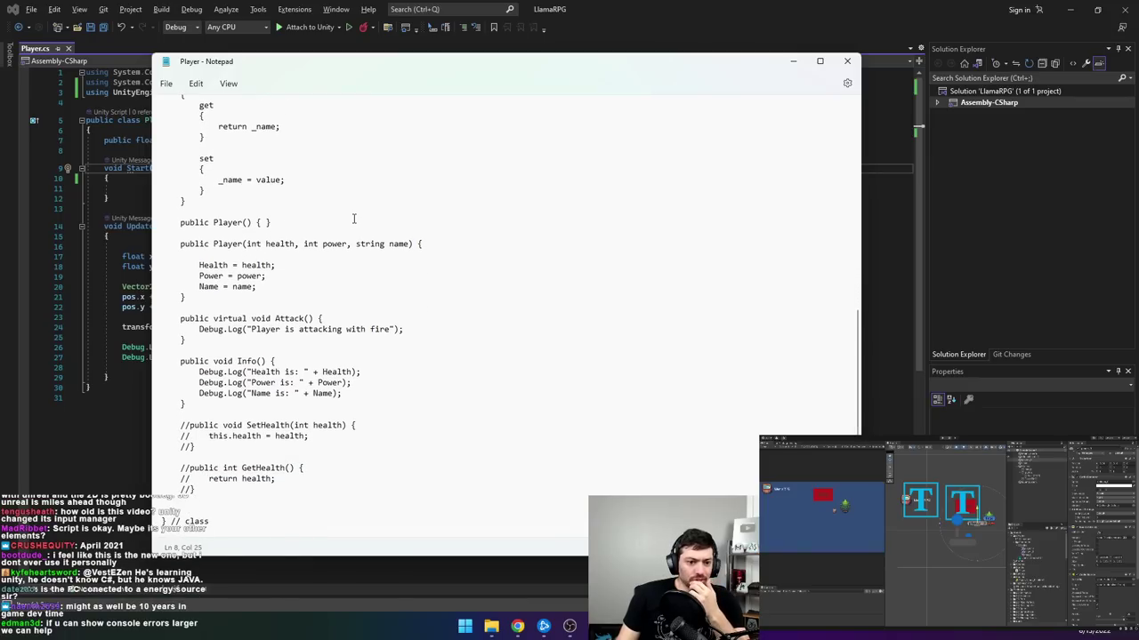
pyautogui.scroll(1, 346, 357)
pyautogui.scroll(12, 347, 358)
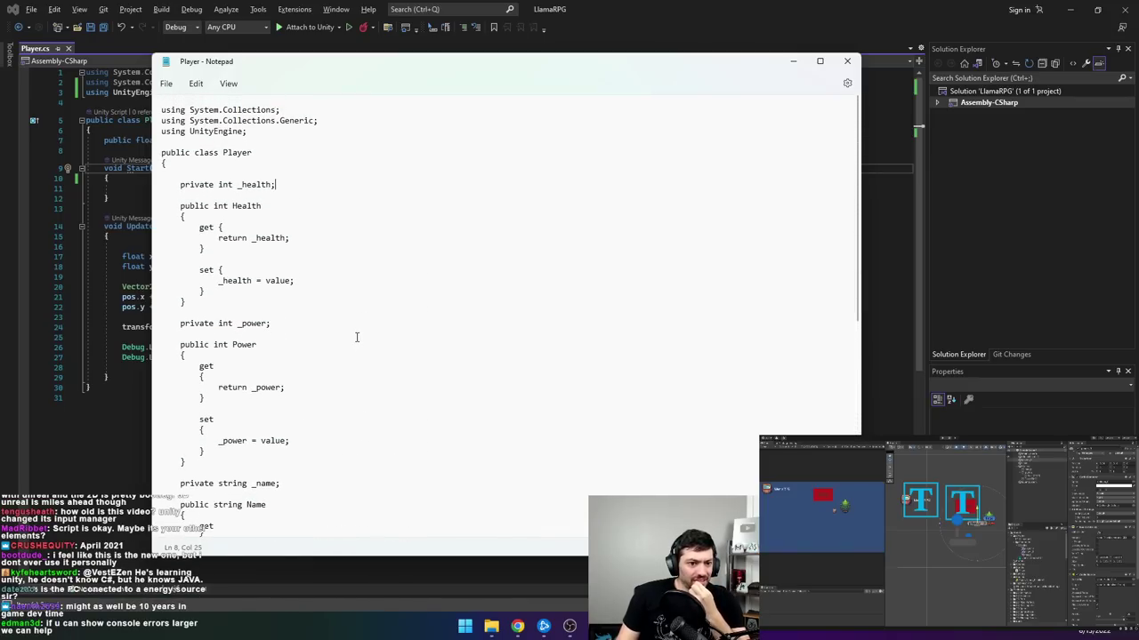
pyautogui.click(847, 60)
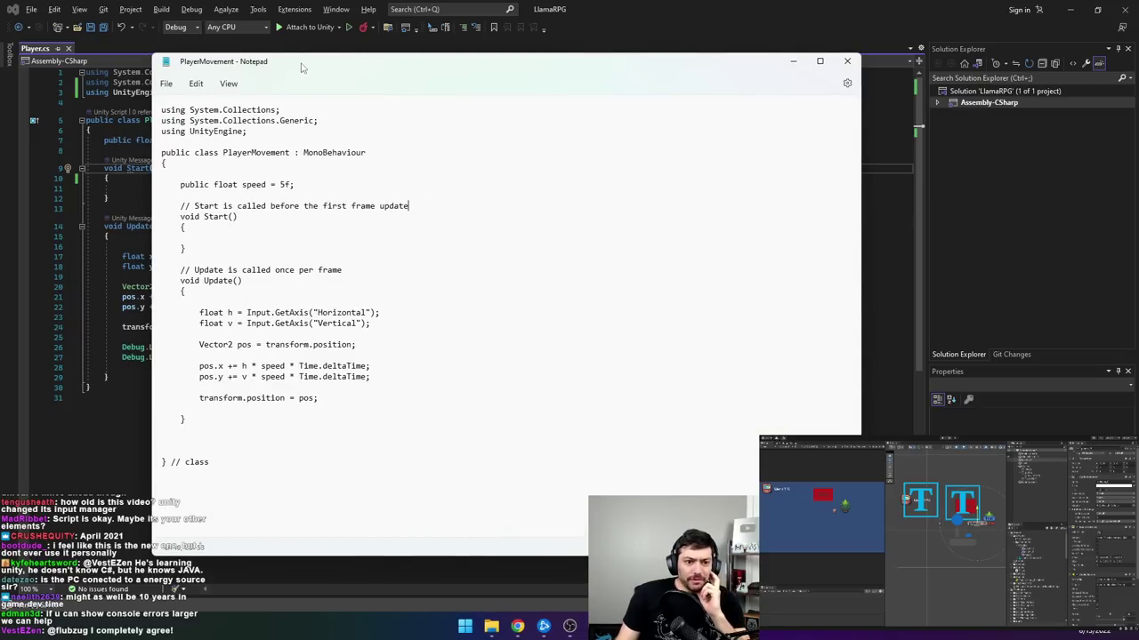
# - Compare the PlayerMovement notes' Start() and Update() with Player.cs, then close the notes
pyautogui.moveTo(301, 68); pyautogui.dragTo(512, 57)
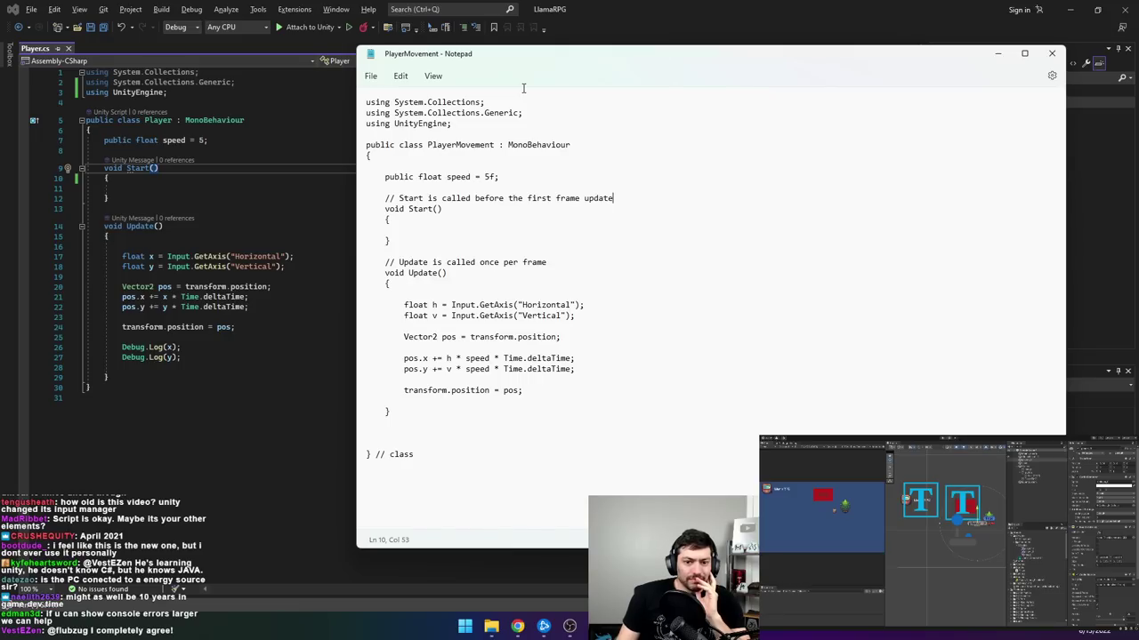
pyautogui.click(468, 212)
pyautogui.click(478, 279)
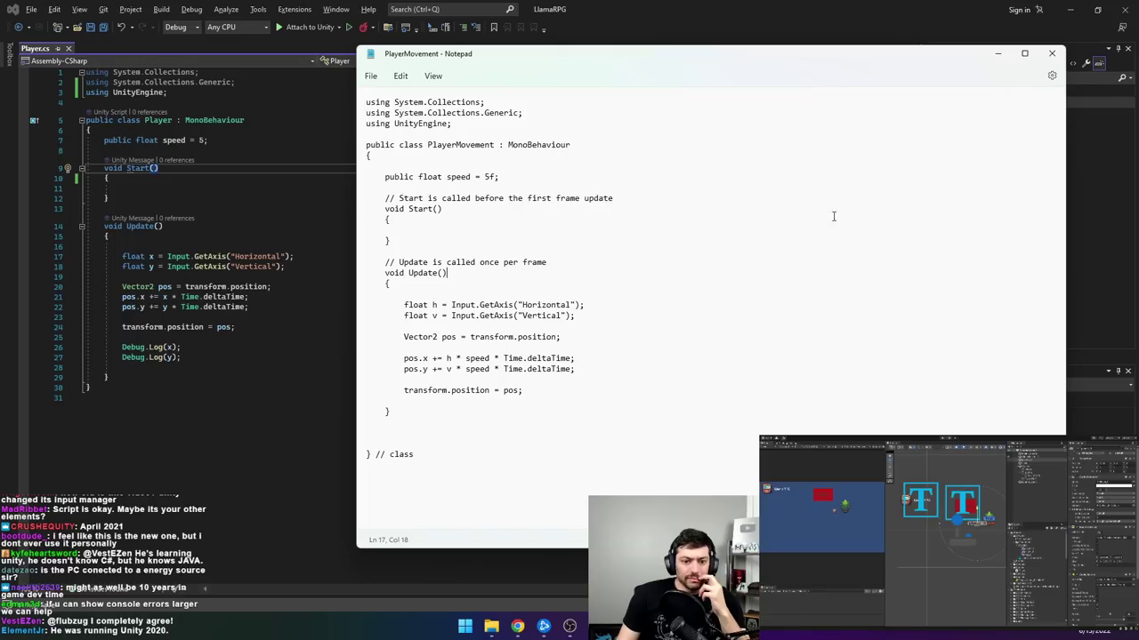
pyautogui.click(1051, 53)
pyautogui.click(430, 276)
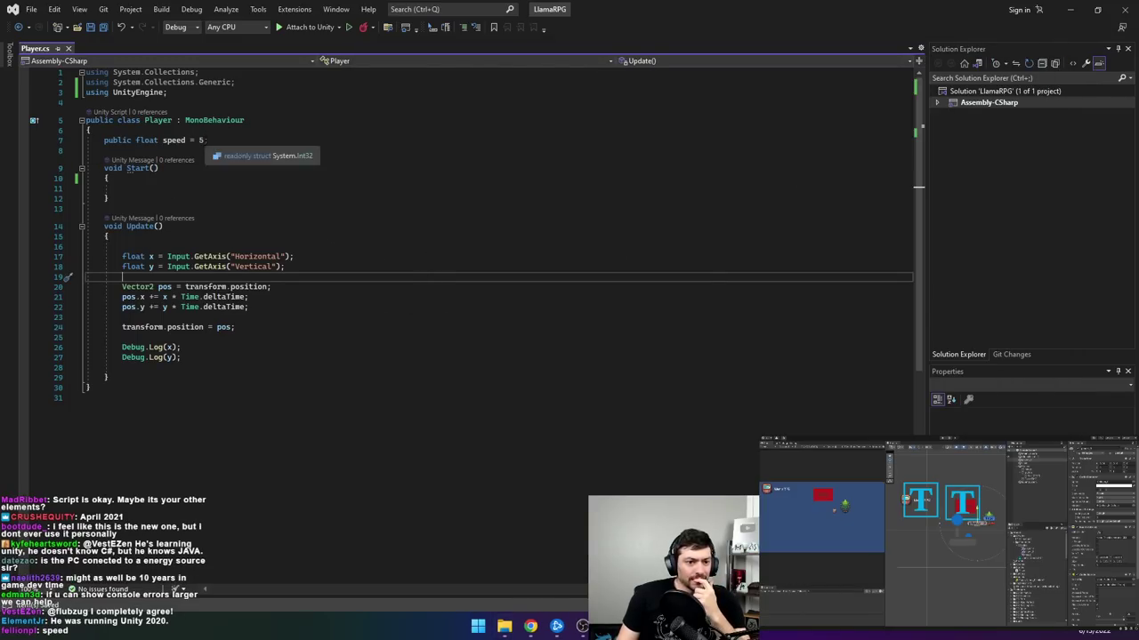
# - Check Player.cs's speed = 5 line against the tutorial, then bring the Unity editor forward
pyautogui.click(203, 140)
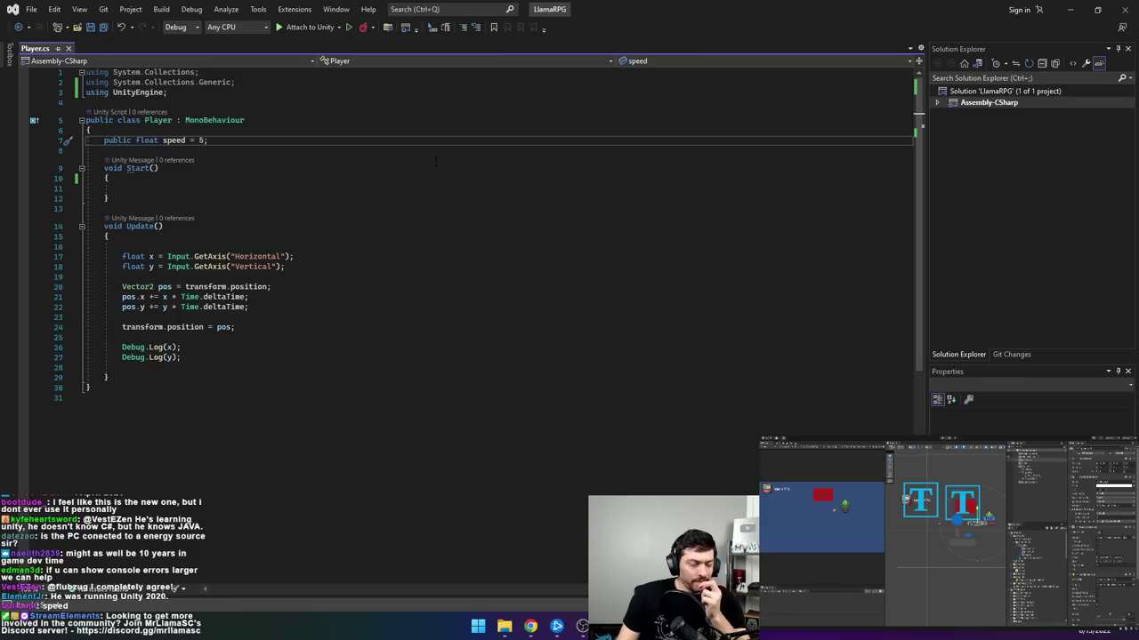
pyautogui.press('Down')
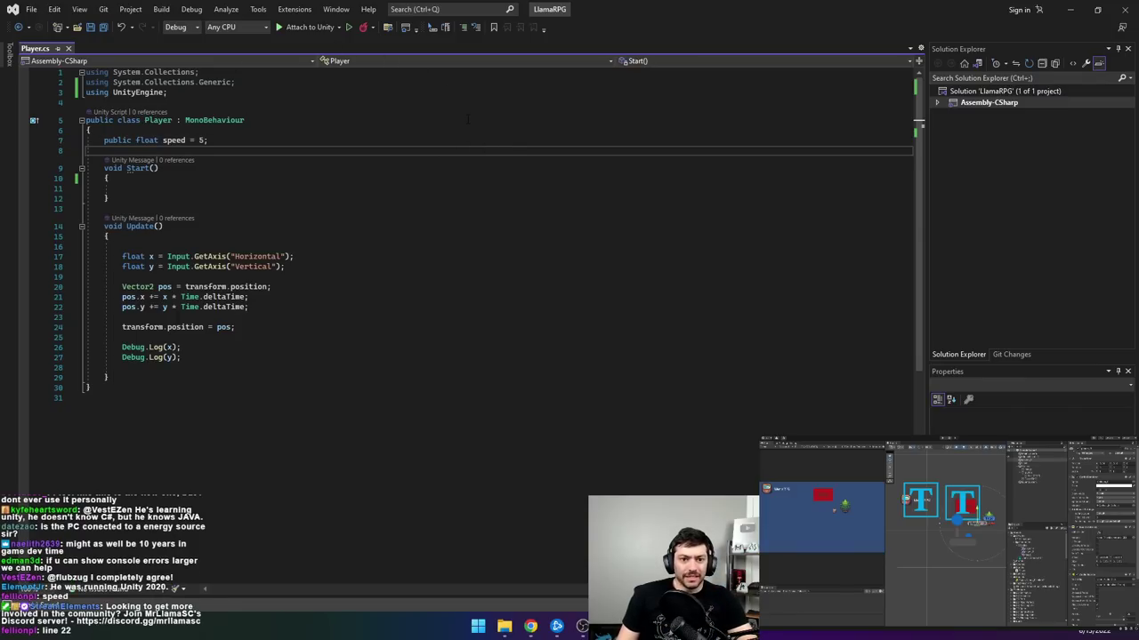
pyautogui.hotkey('alt', 'Tab')
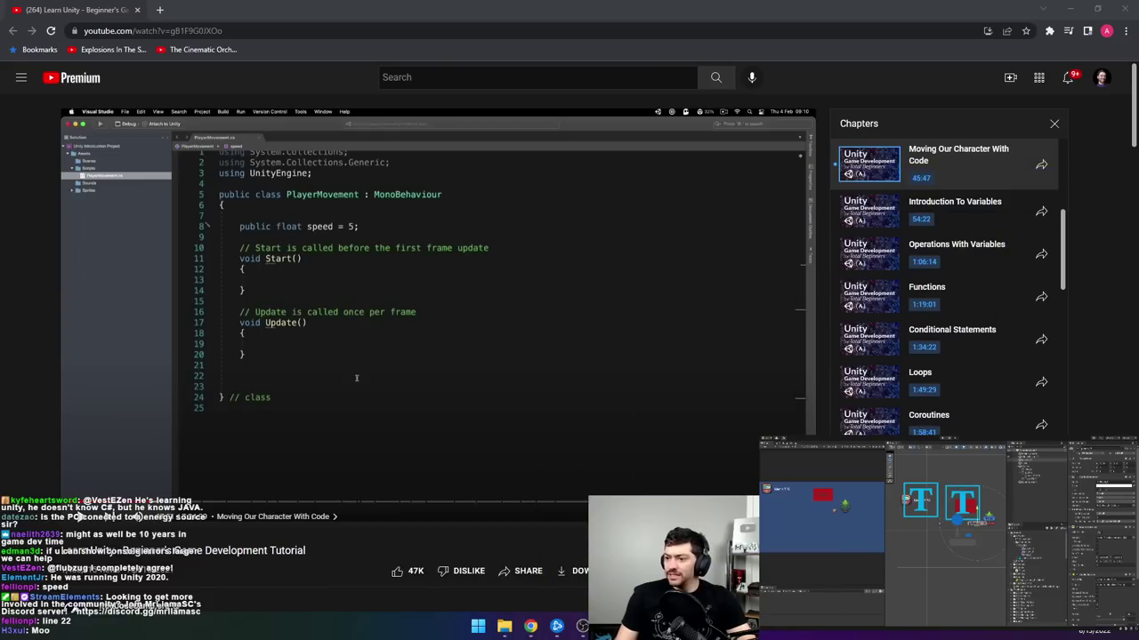
pyautogui.hotkey('alt', 'Tab')
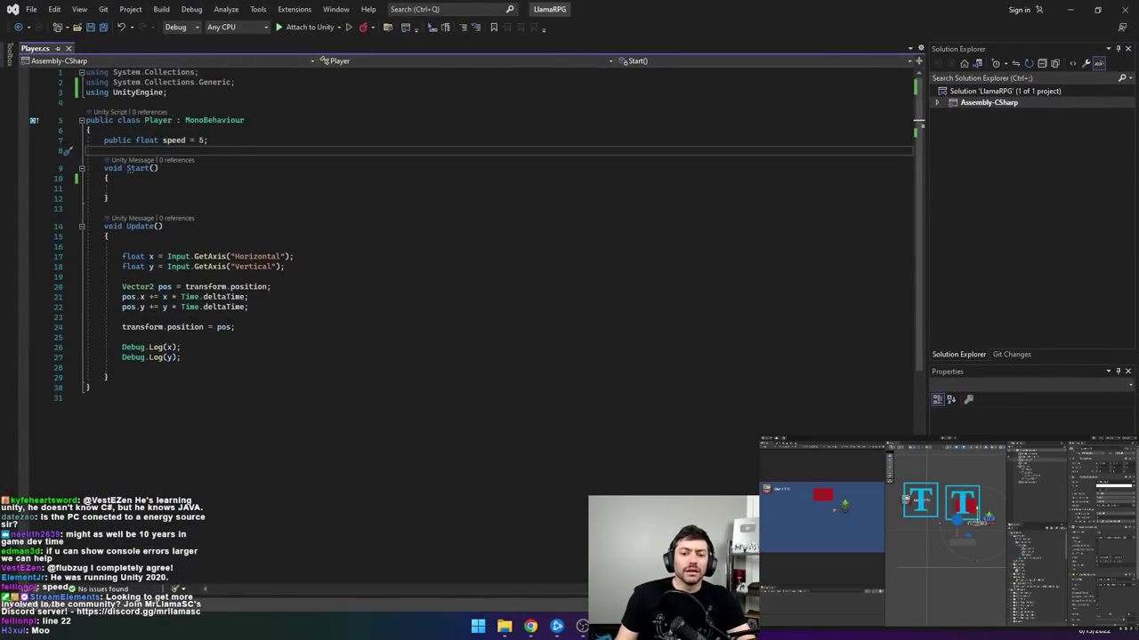
pyautogui.click(581, 626)
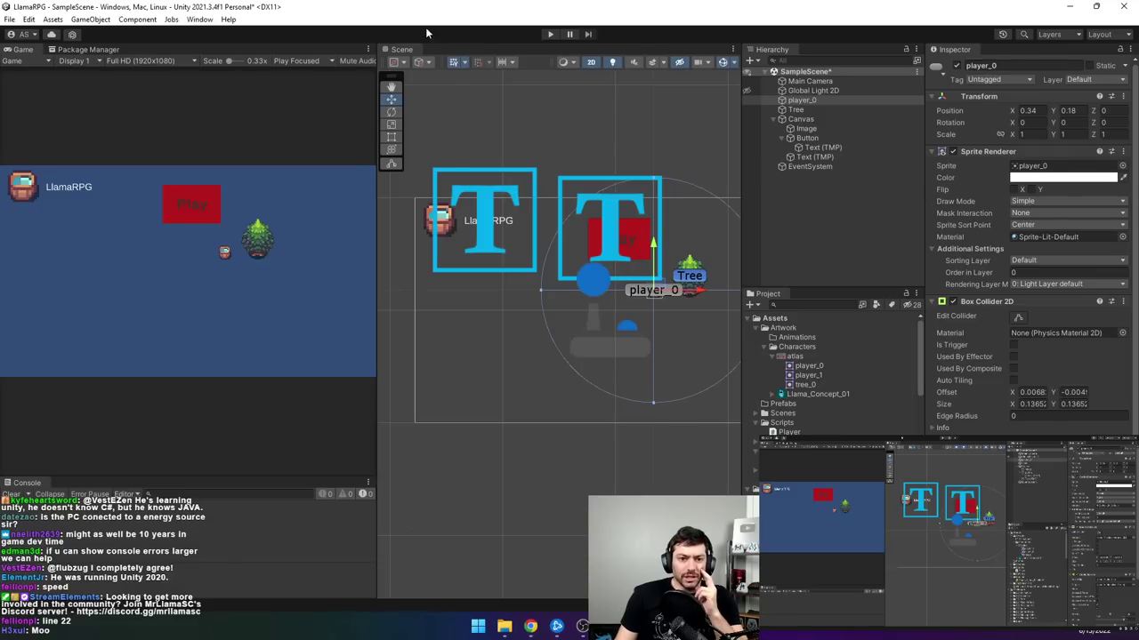
# - Run the game and open the Input error at Player.cs line 17 in maximized Visual Studio
pyautogui.click(550, 34)
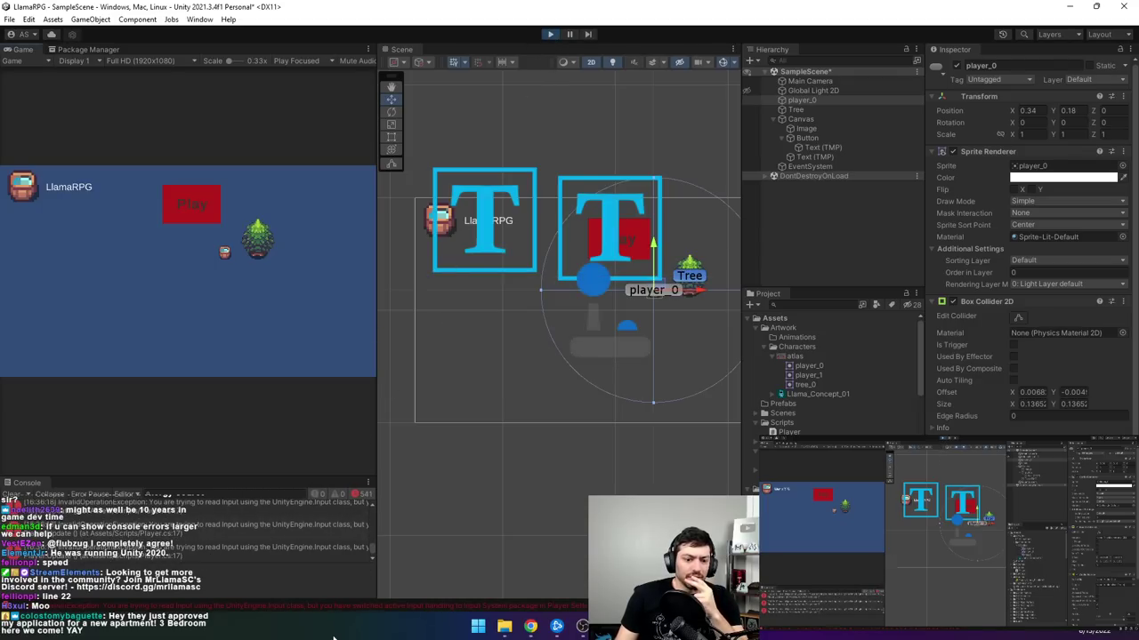
pyautogui.doubleClick(351, 606)
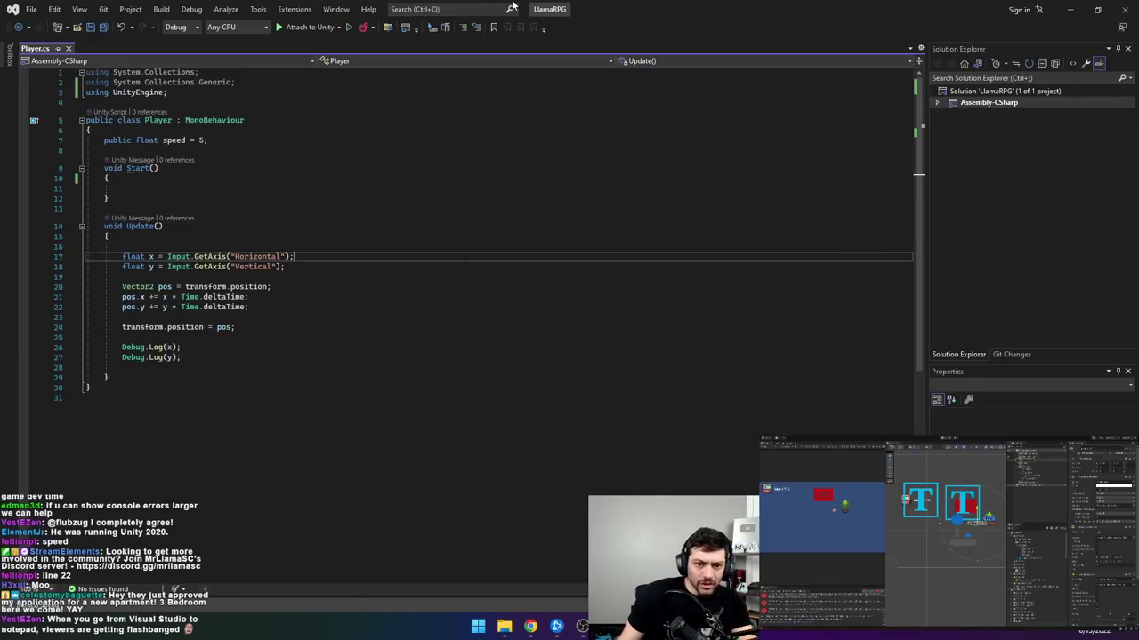
pyautogui.hotkey('alt', 'Tab')
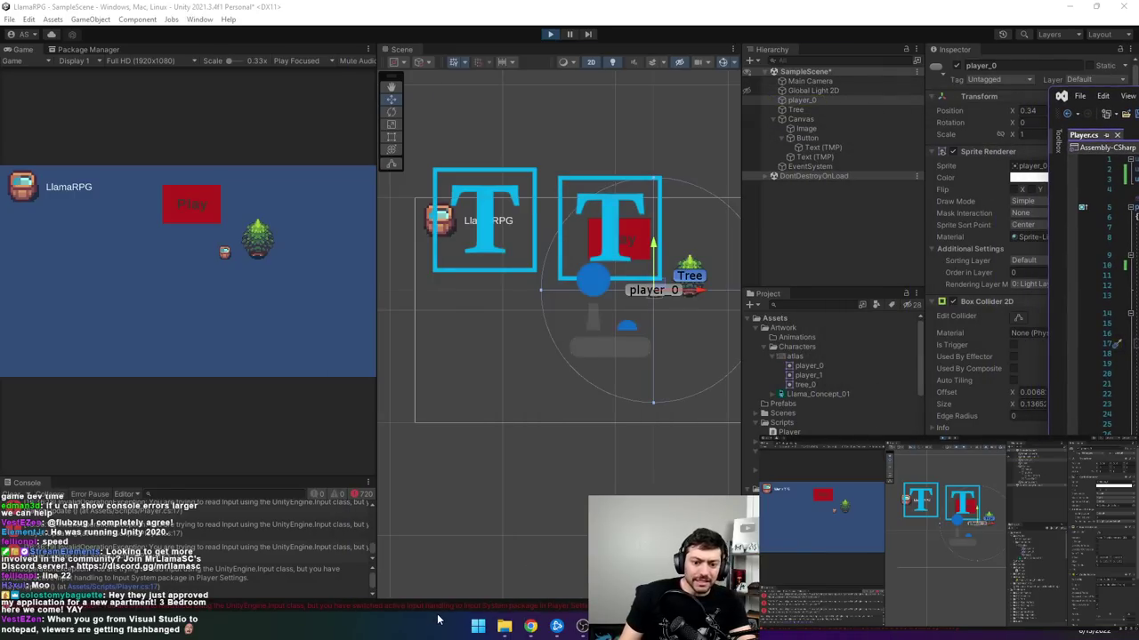
pyautogui.hotkey('alt', 'Tab')
pyautogui.moveTo(658, 73); pyautogui.dragTo(672, 2)
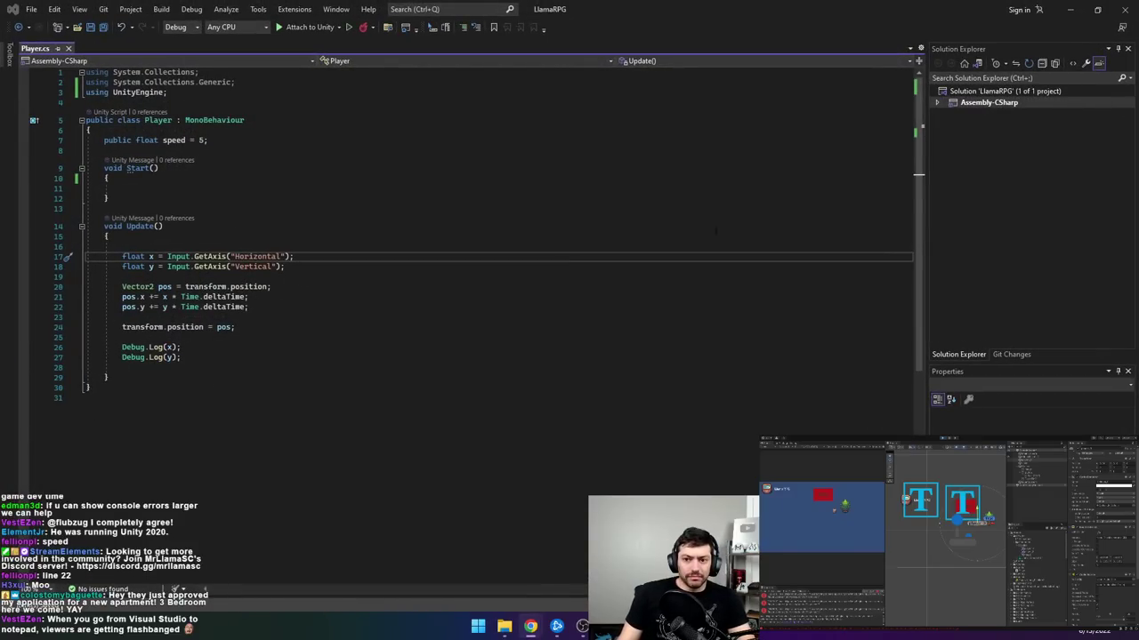
pyautogui.hotkey('alt', 'Tab')
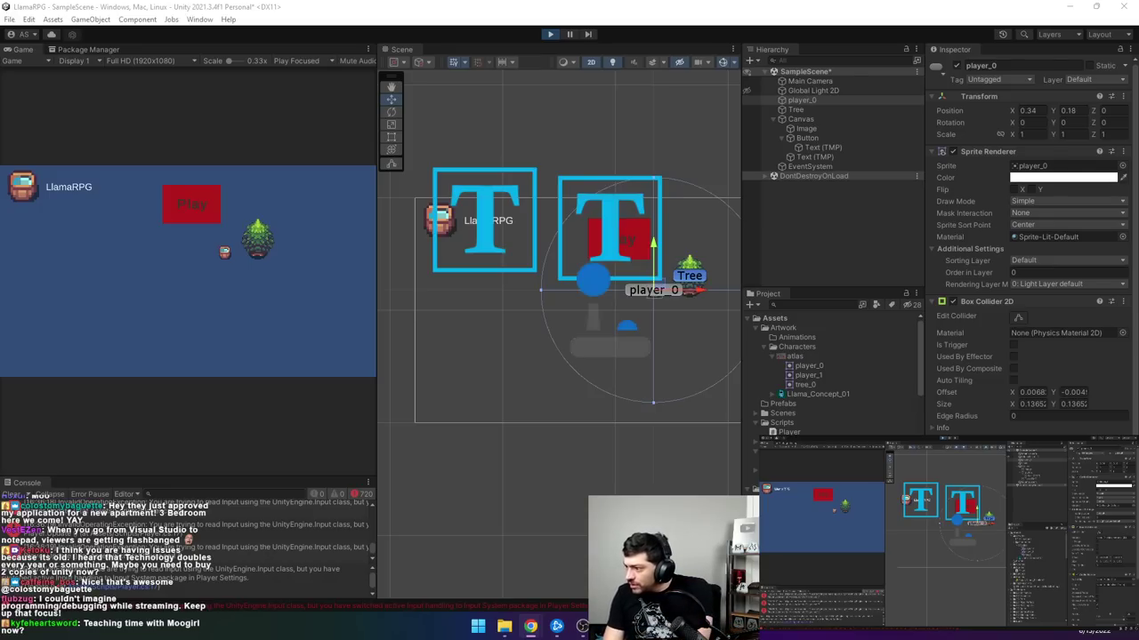
# - Read the Raywenderlich New Unity Input System tutorial's installation and action-asset sections
pyautogui.hotkey('alt', 'Tab')
pyautogui.scroll(-5, 655, 240)
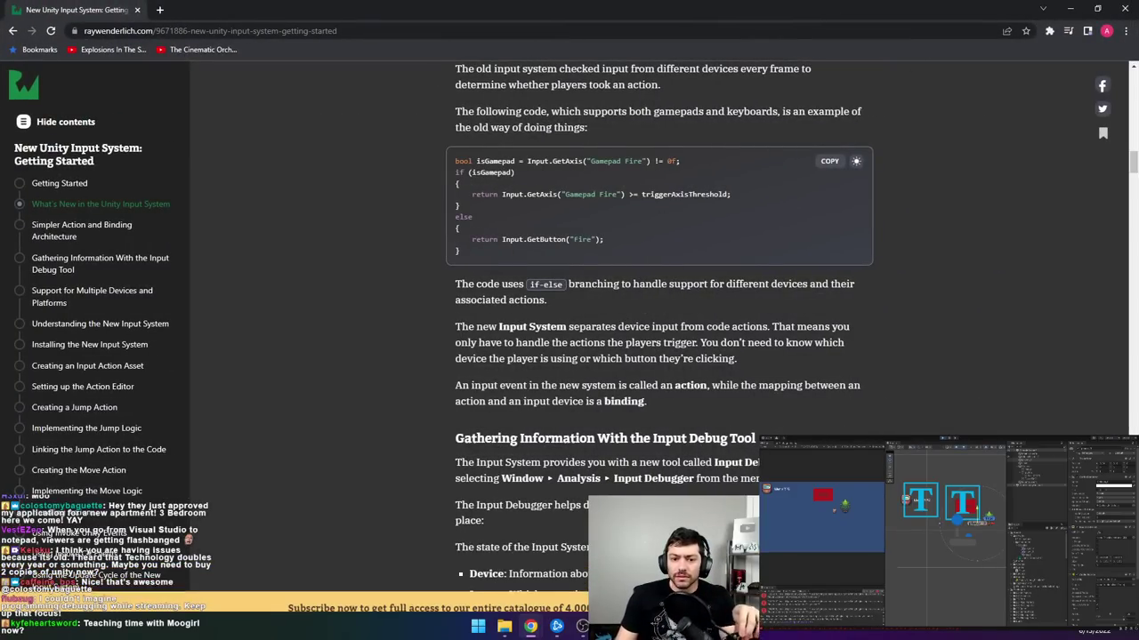
pyautogui.scroll(-3, 589, 281)
pyautogui.scroll(-4, 527, 214)
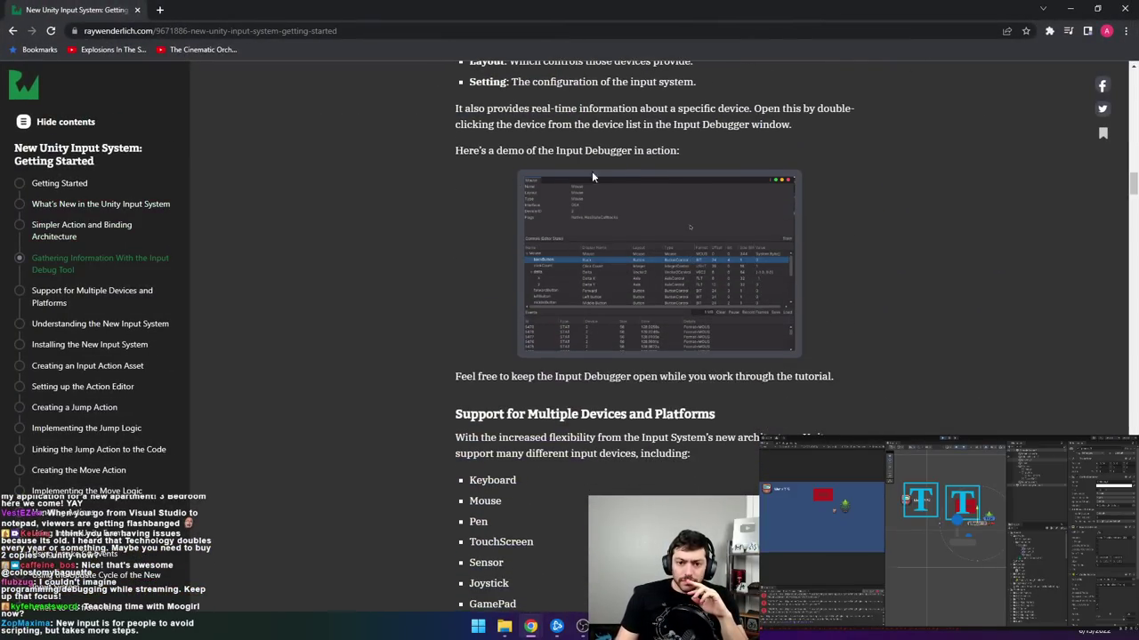
pyautogui.scroll(-3, 454, 228)
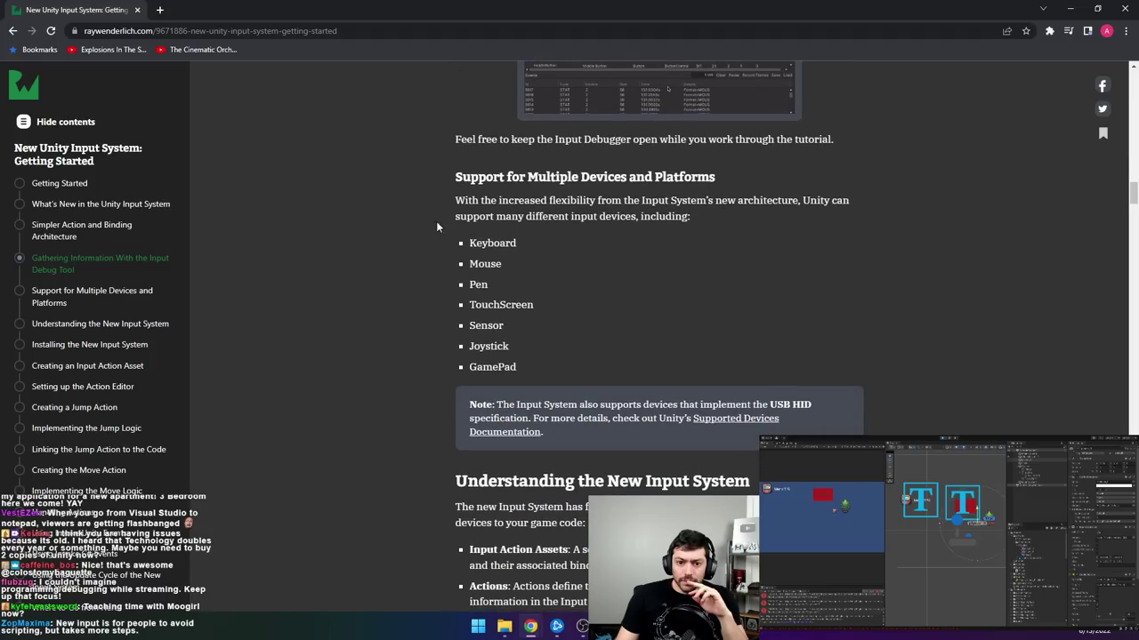
pyautogui.scroll(-4, 409, 222)
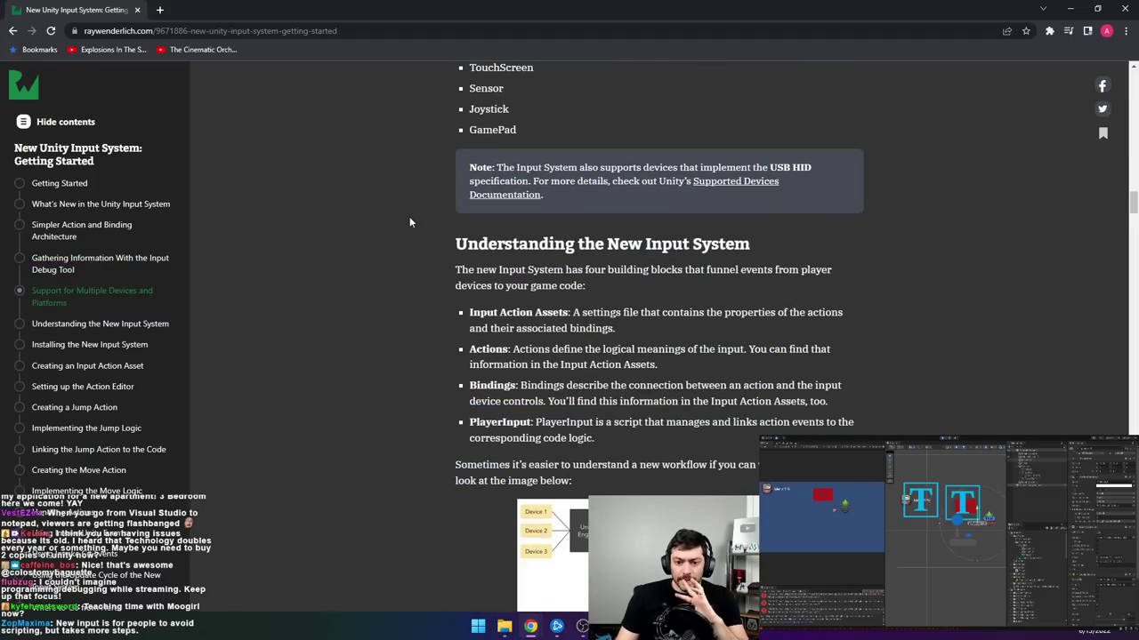
pyautogui.scroll(-3, 409, 222)
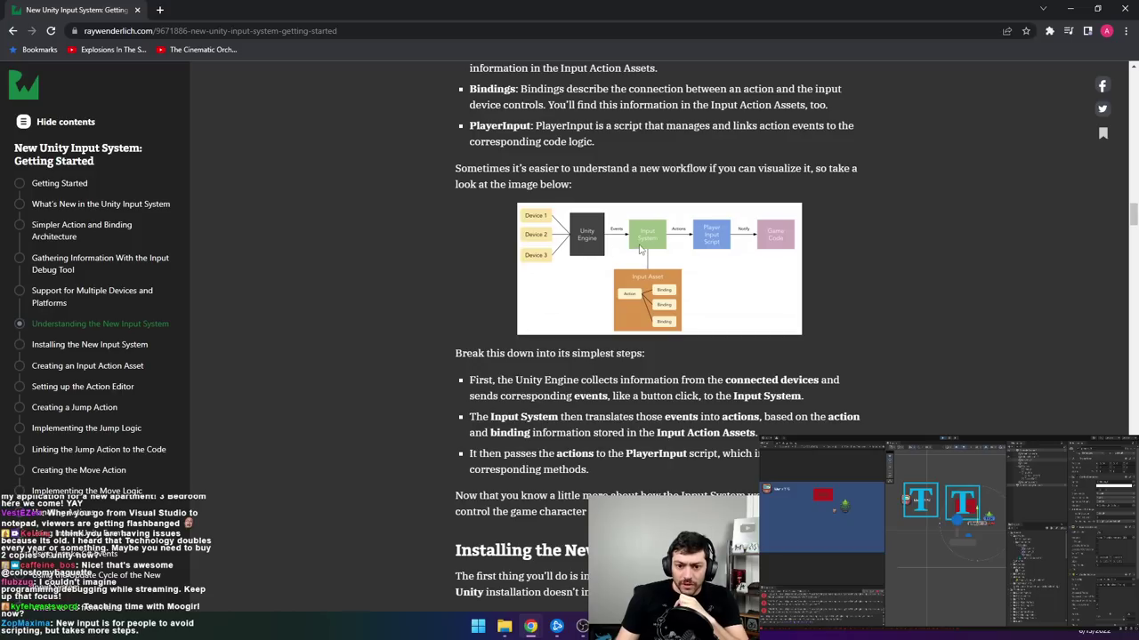
pyautogui.scroll(-3, 805, 266)
pyautogui.scroll(-3, 807, 273)
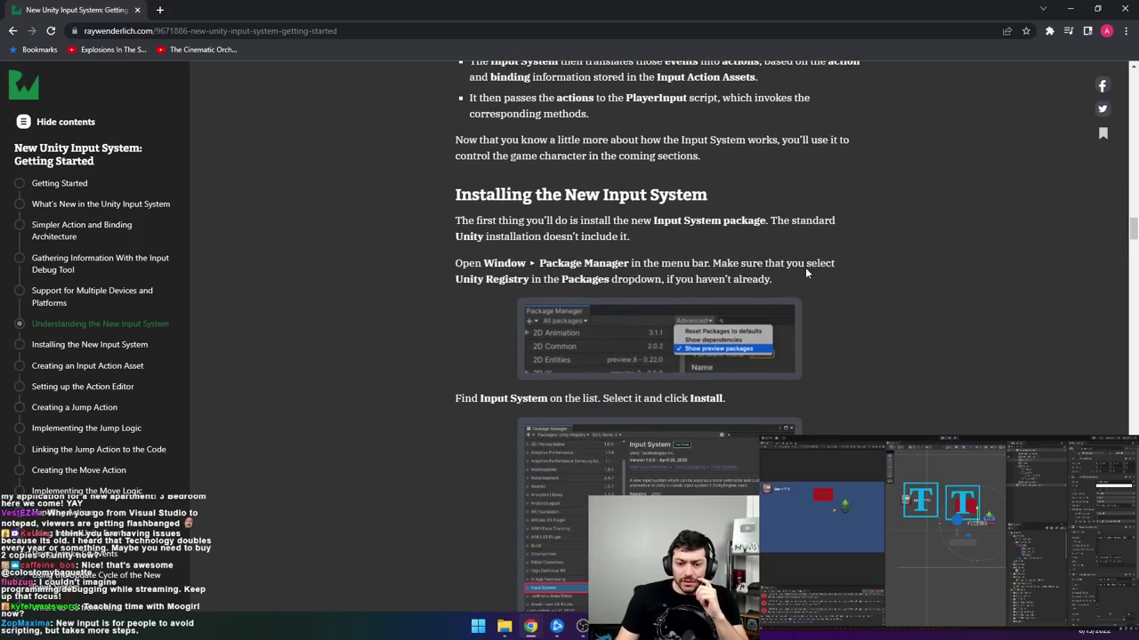
pyautogui.scroll(-7, 525, 288)
pyautogui.scroll(-4, 510, 289)
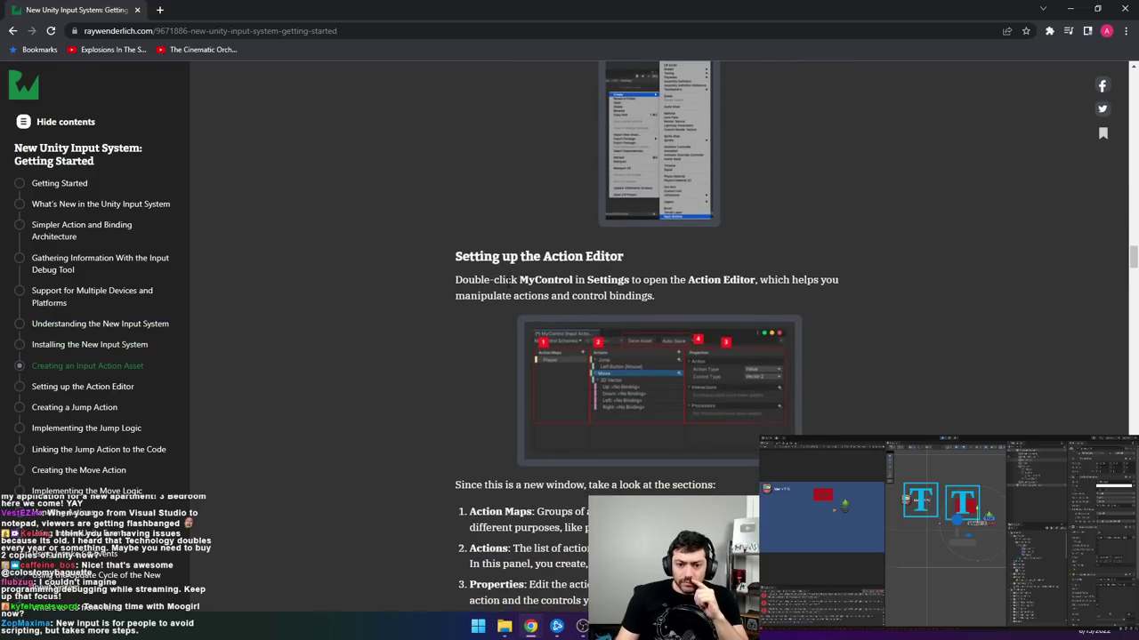
pyautogui.scroll(-5, 505, 286)
pyautogui.scroll(-4, 505, 286)
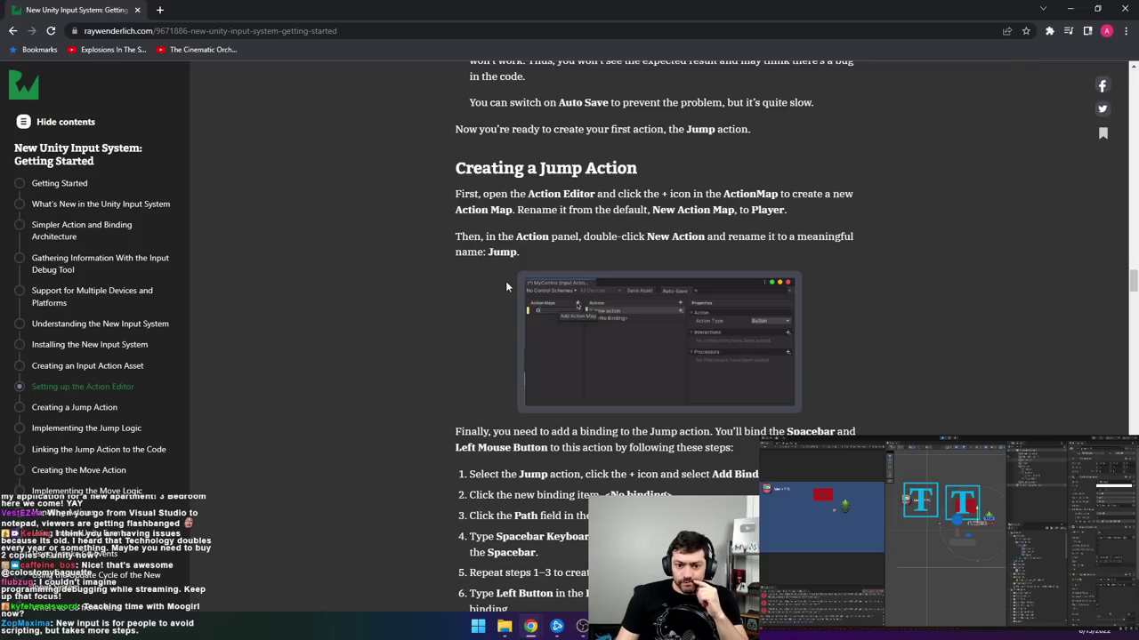
pyautogui.scroll(5, 505, 285)
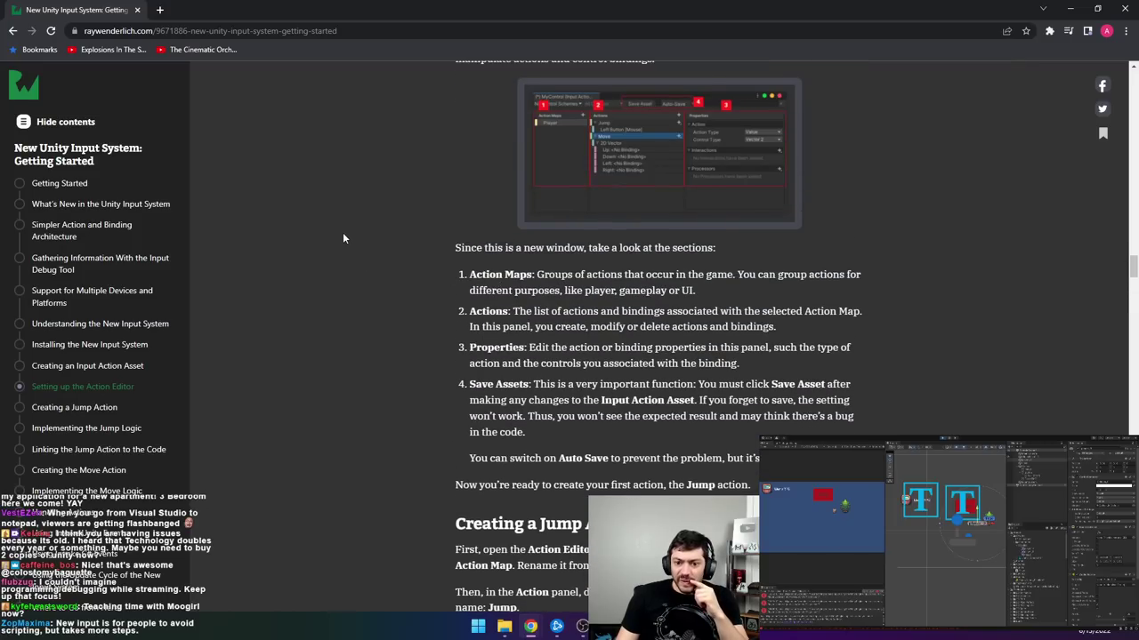
pyautogui.scroll(3, 412, 254)
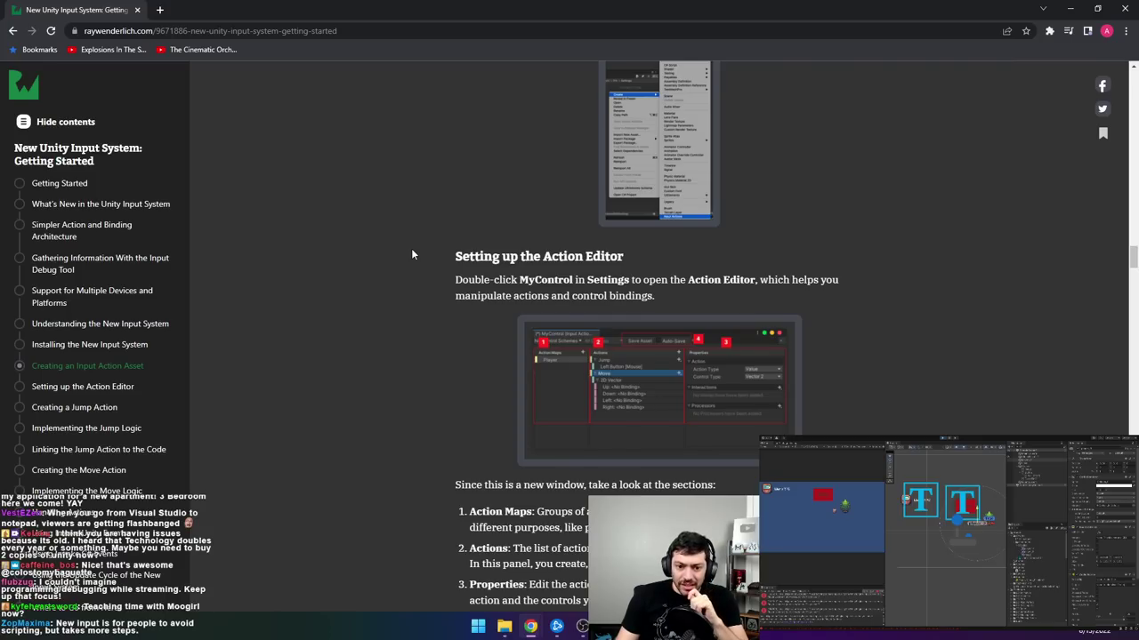
pyautogui.scroll(5, 412, 255)
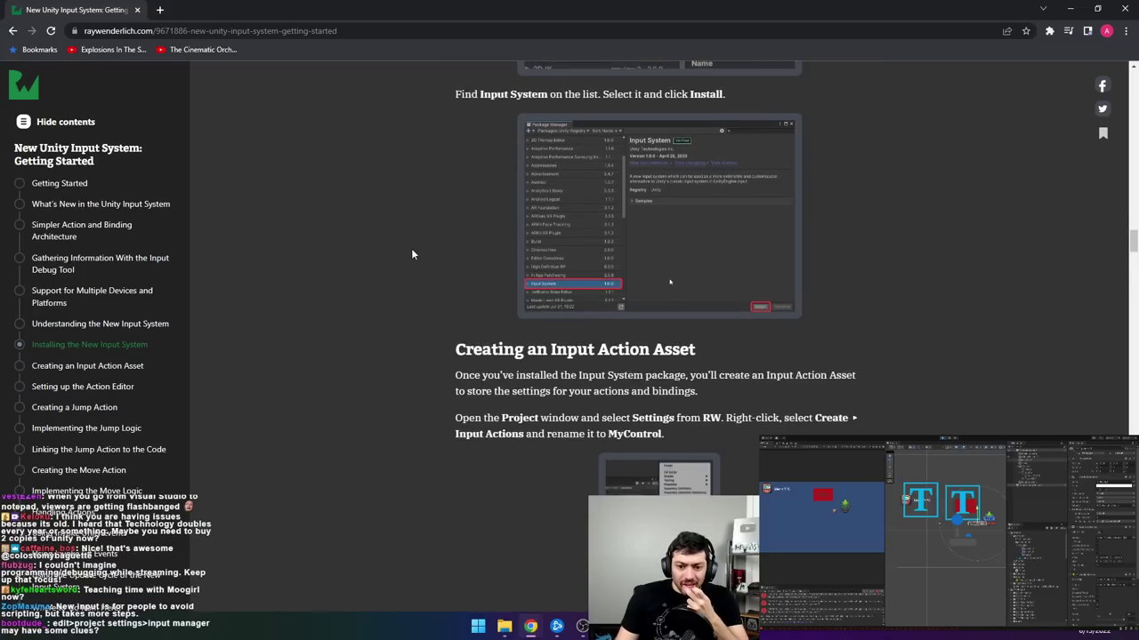
pyautogui.scroll(-1, 412, 255)
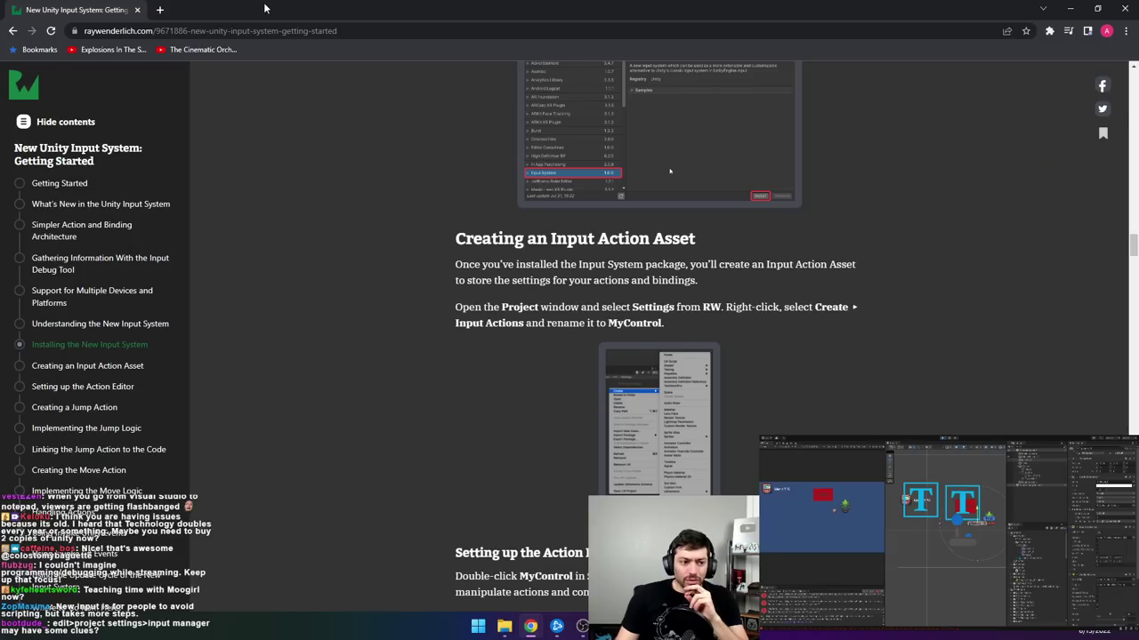
pyautogui.hotkey('alt', 'Tab')
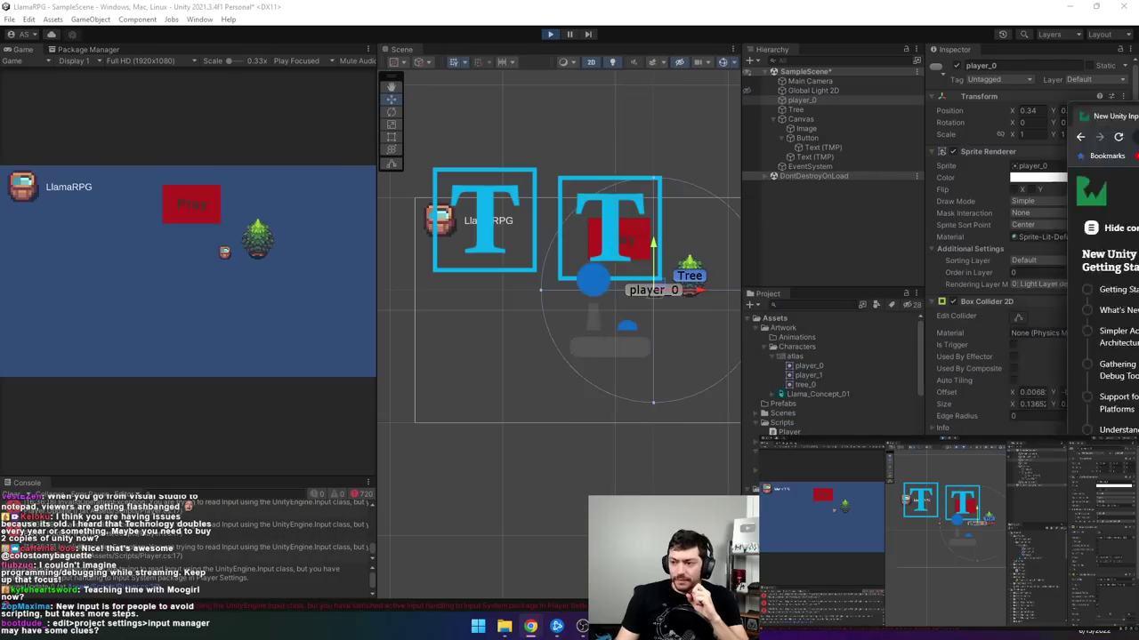
# - Browse the Characters folder's context actions and the Assets menu commands
pyautogui.click(789, 348)
pyautogui.rightClick(788, 352)
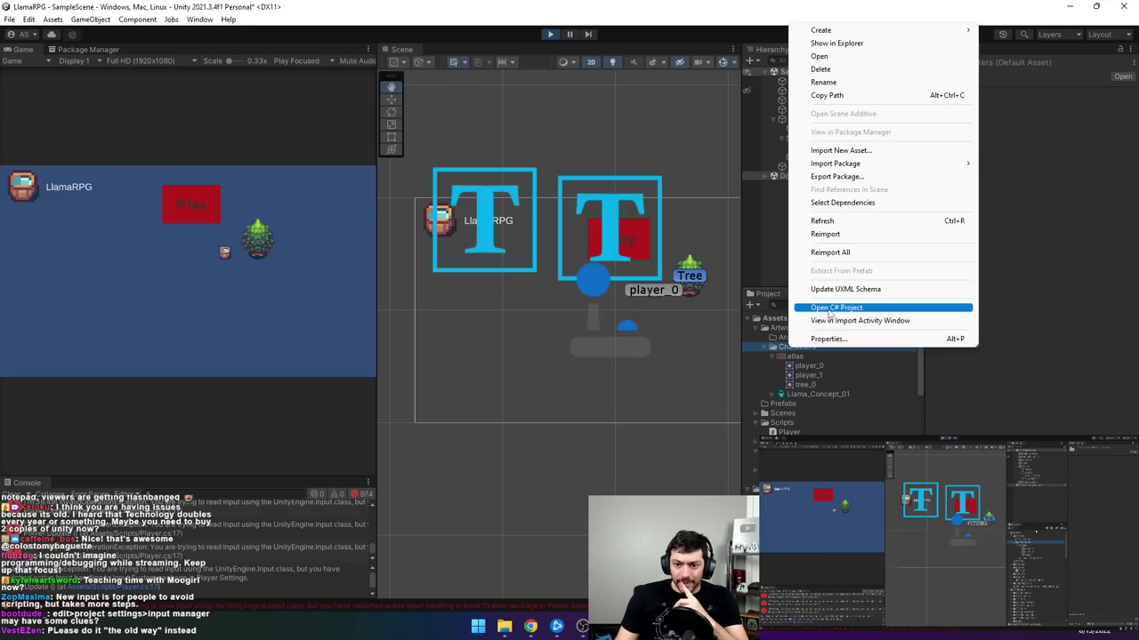
pyautogui.click(806, 362)
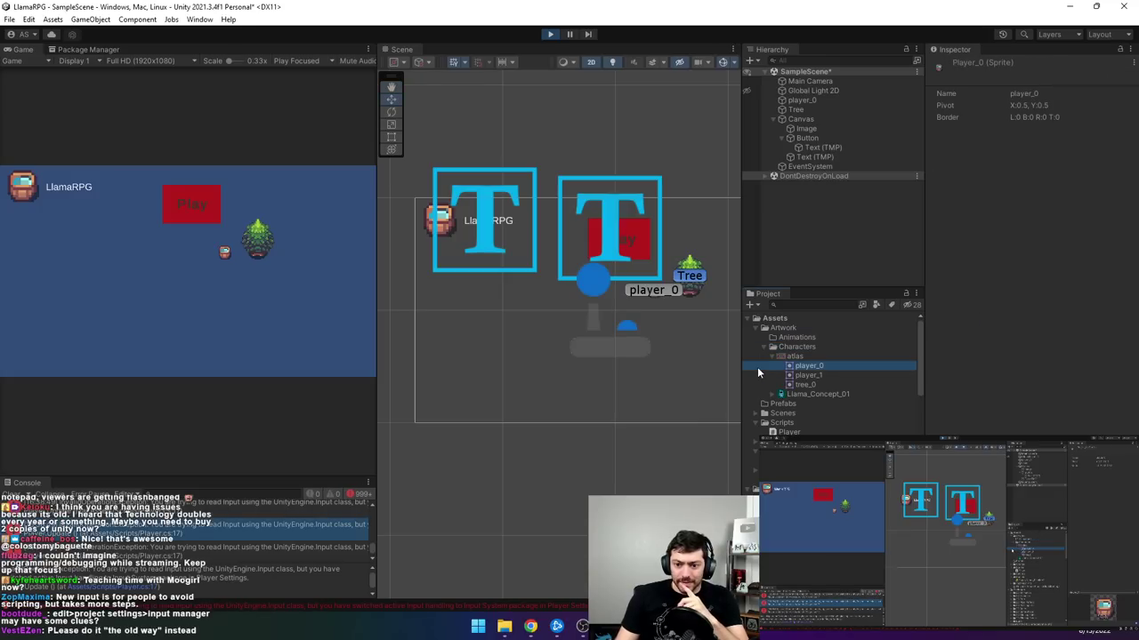
pyautogui.click(811, 347)
pyautogui.rightClick(811, 350)
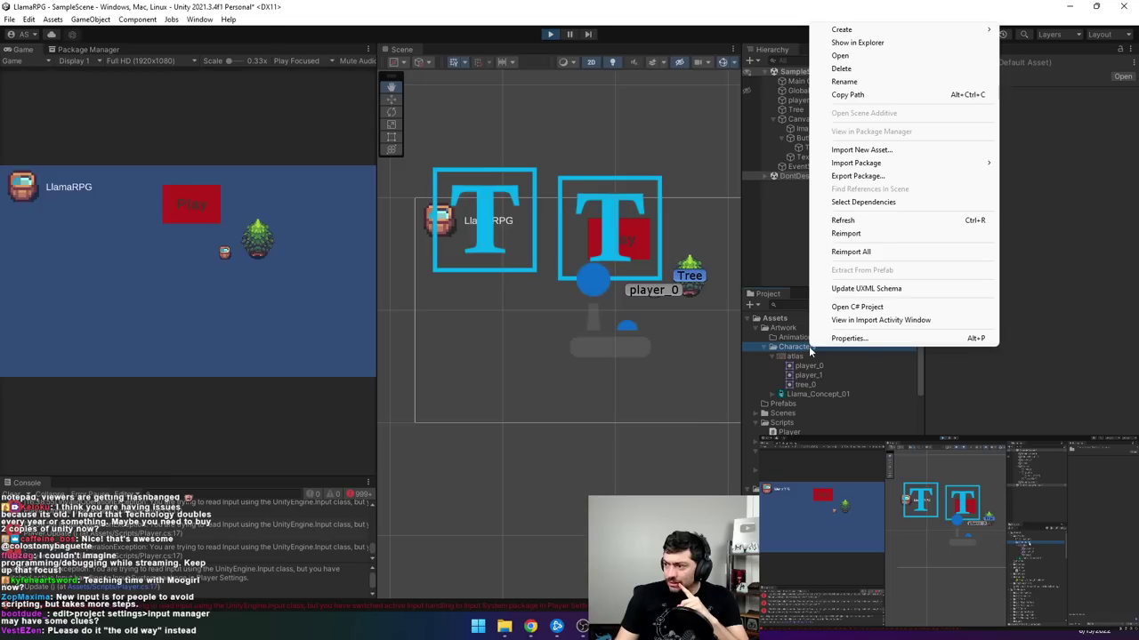
pyautogui.hotkey('alt', 'Tab')
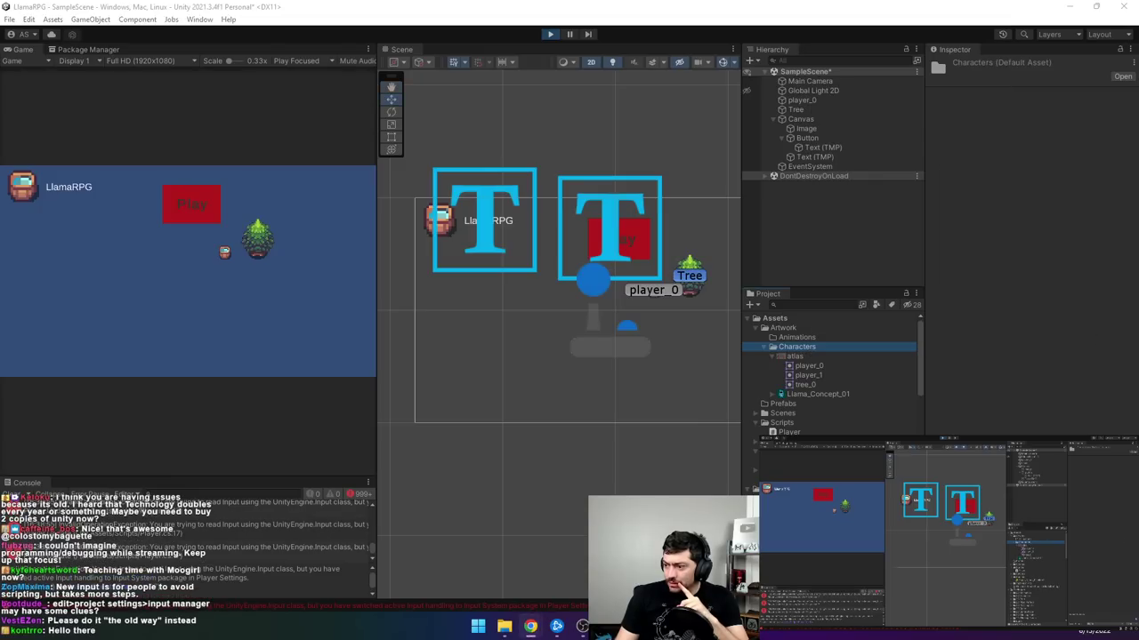
pyautogui.click(50, 20)
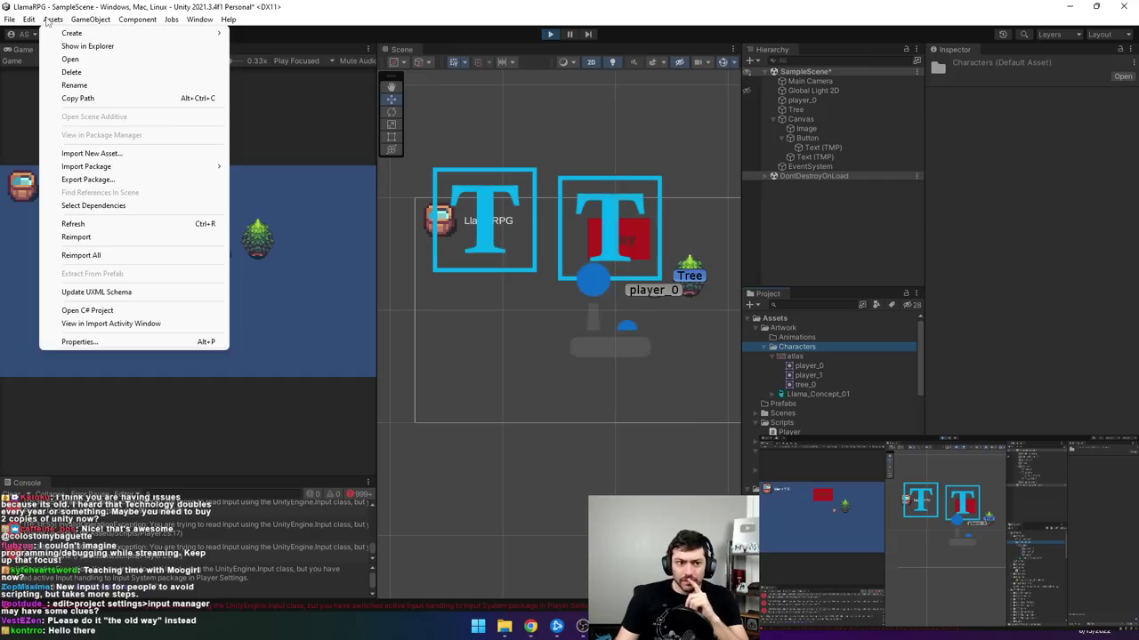
pyautogui.moveTo(34, 22)
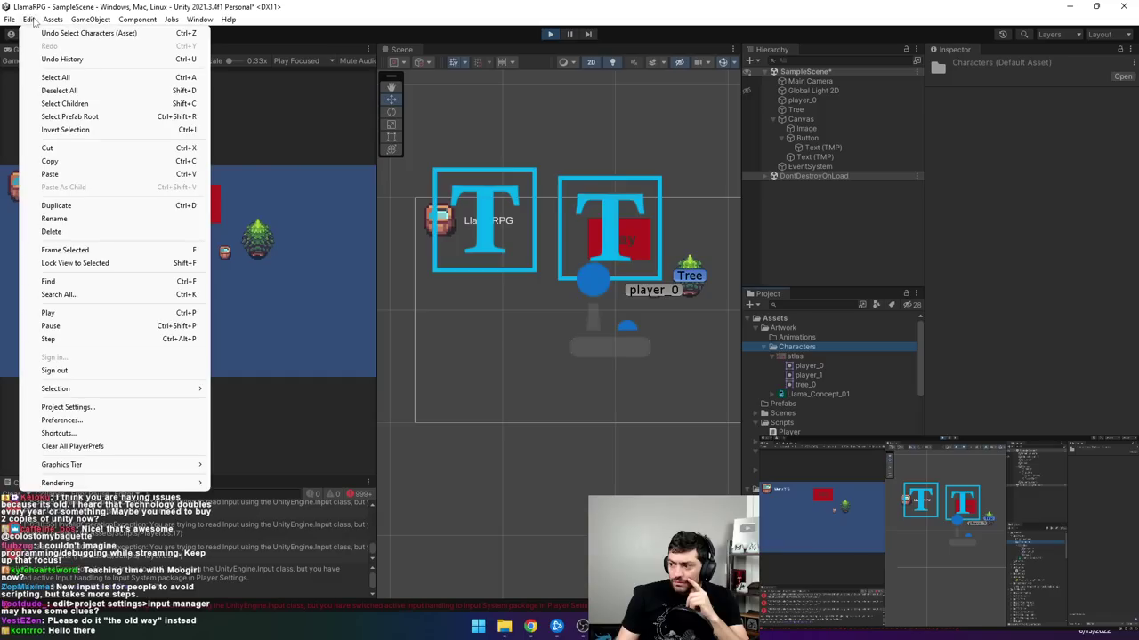
# - Look through the Player script's actions, the object-creation options, and the File menu
pyautogui.rightClick(880, 432)
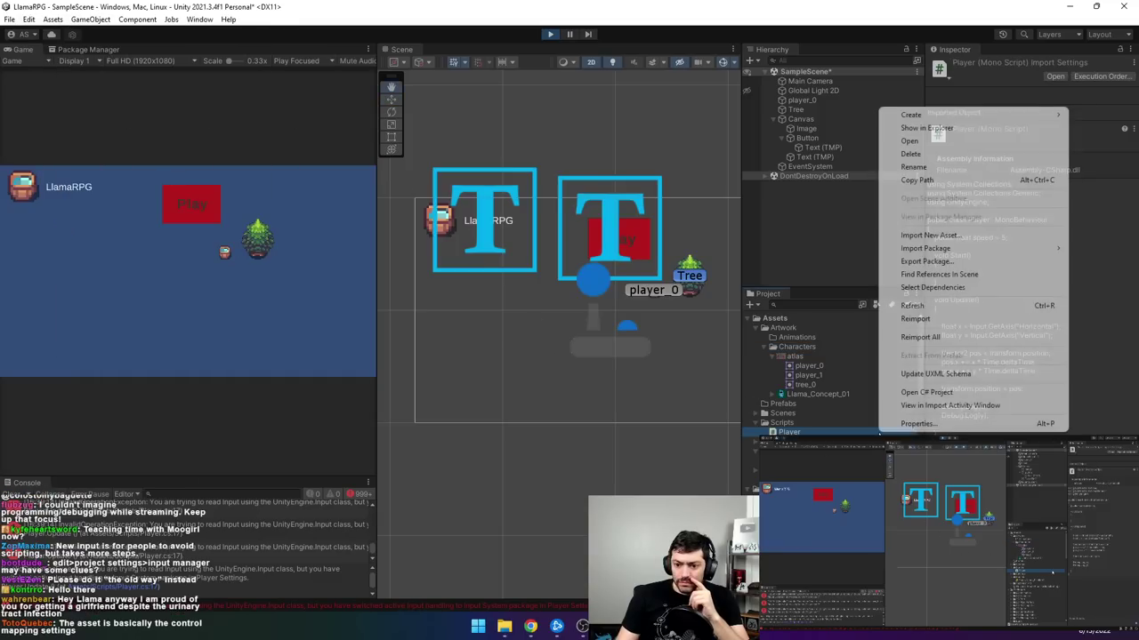
pyautogui.click(836, 213)
pyautogui.rightClick(836, 212)
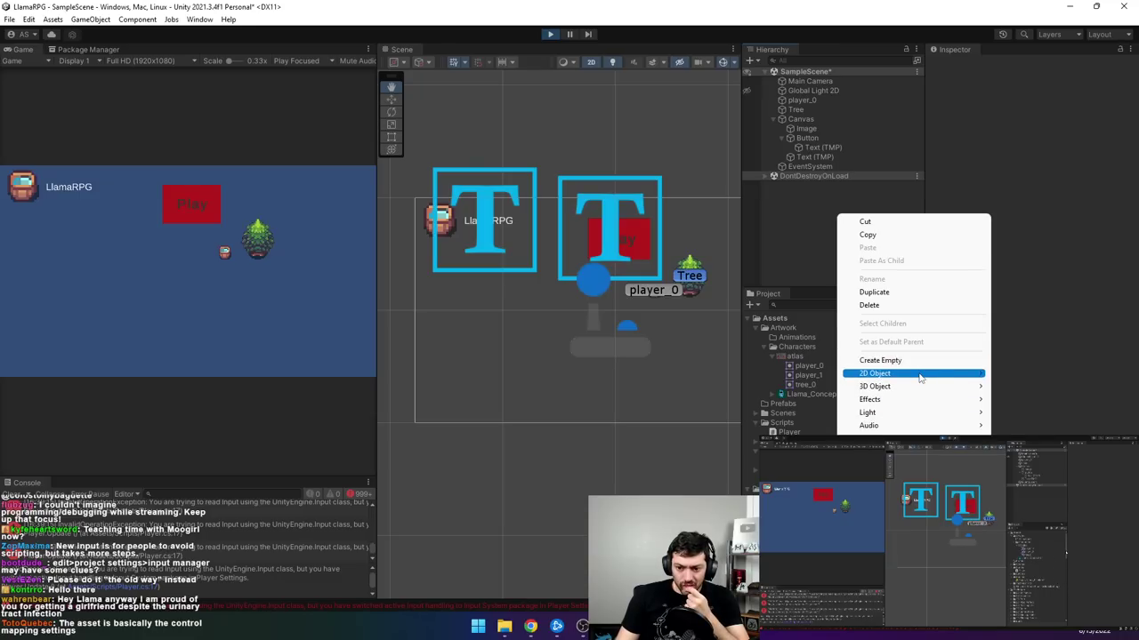
pyautogui.moveTo(920, 378)
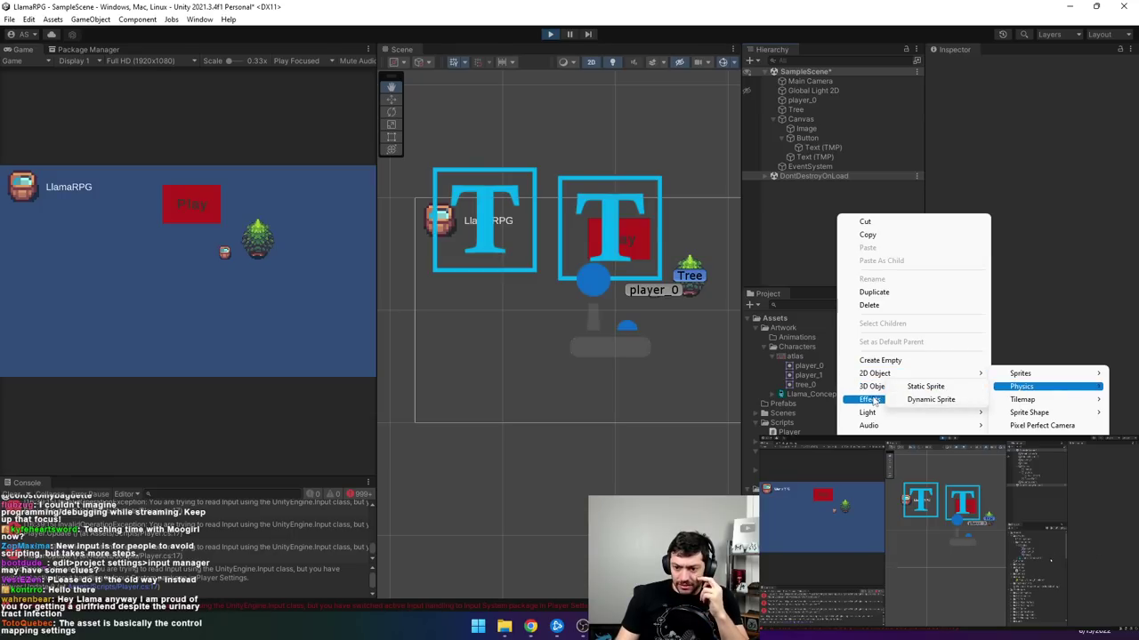
pyautogui.moveTo(873, 402)
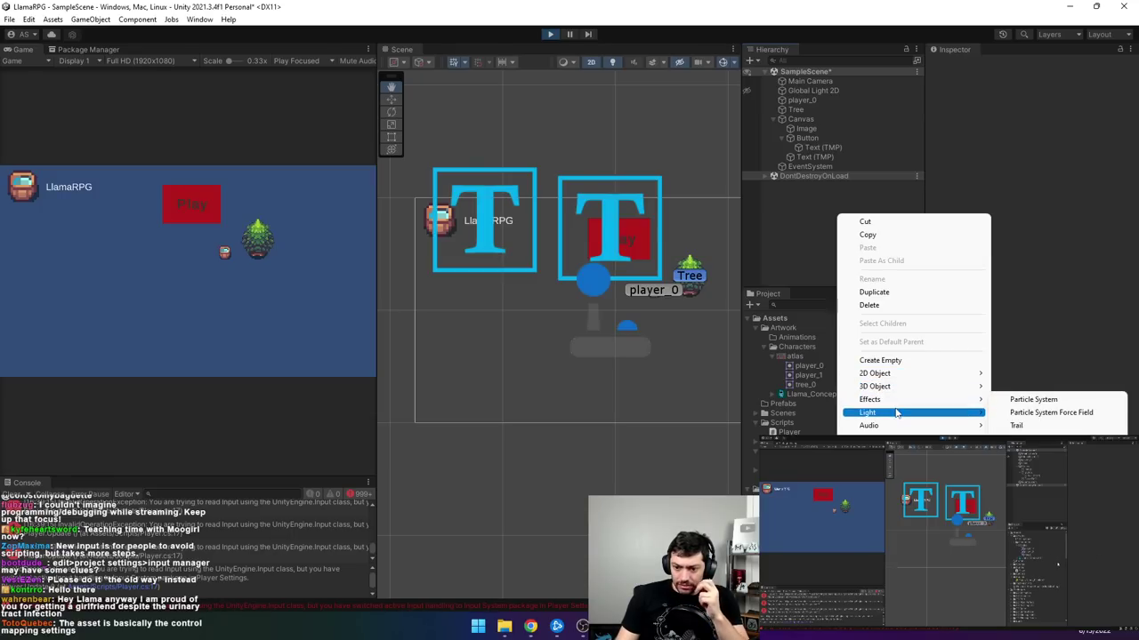
pyautogui.moveTo(876, 425)
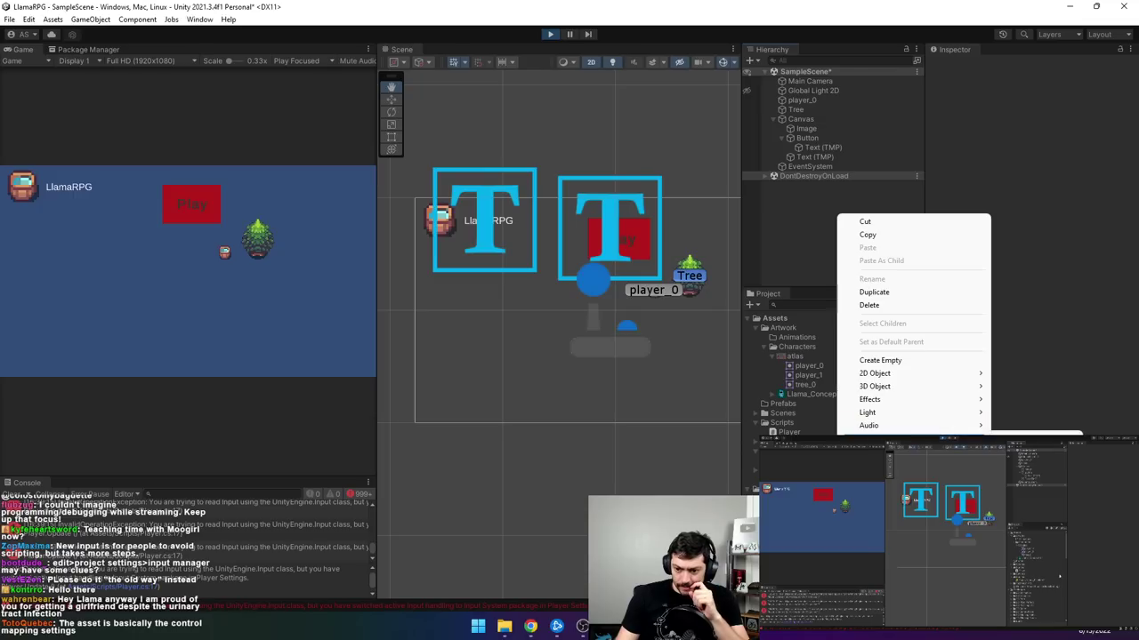
pyautogui.moveTo(876, 452)
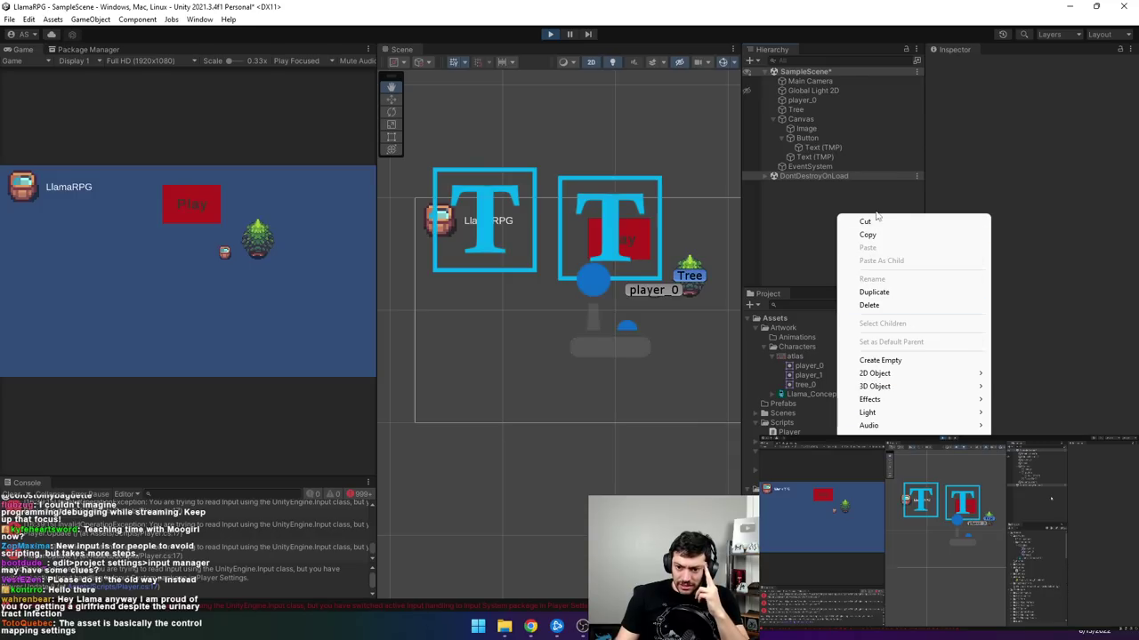
pyautogui.click(816, 257)
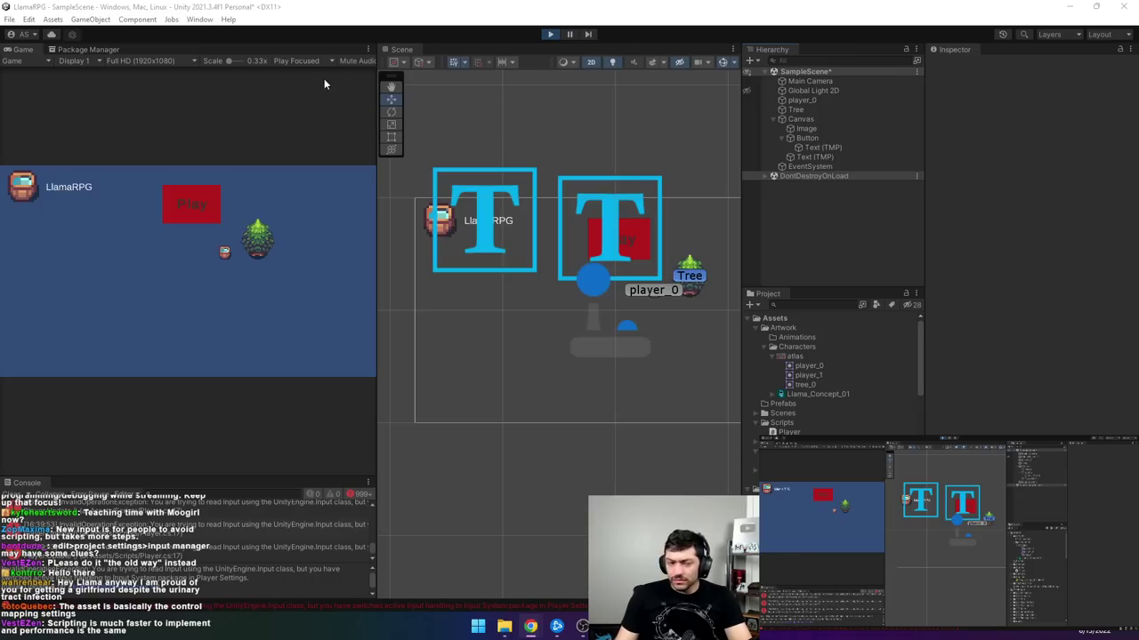
pyautogui.click(9, 20)
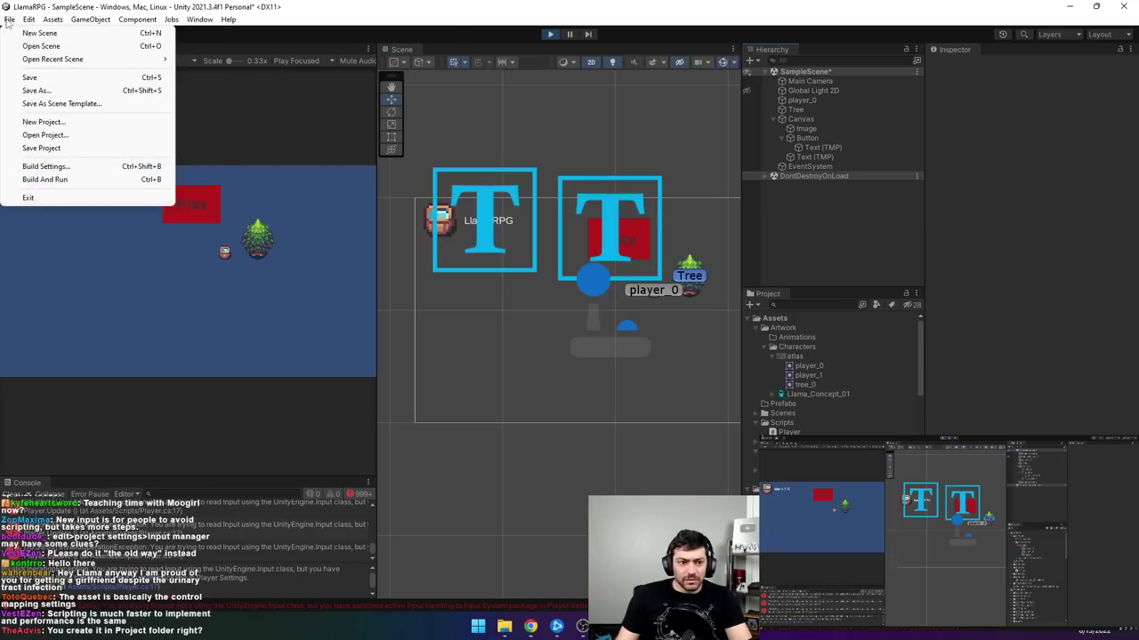
pyautogui.moveTo(28, 22)
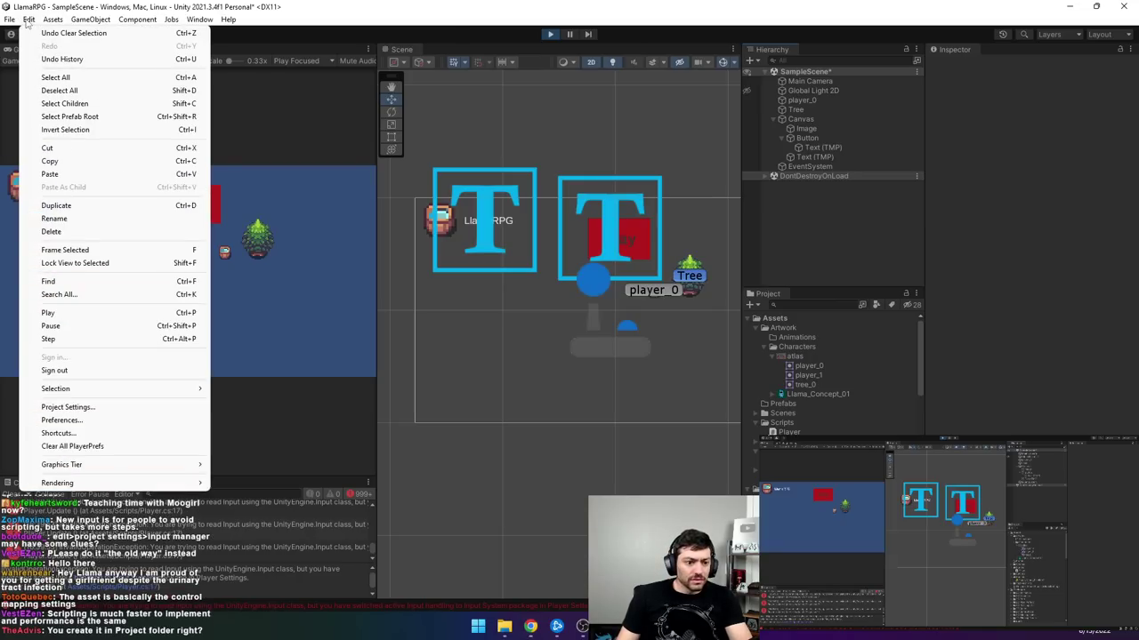
# - Create an Input System Package settings asset, review its Update Mode choices, and close Project Settings
pyautogui.click(166, 407)
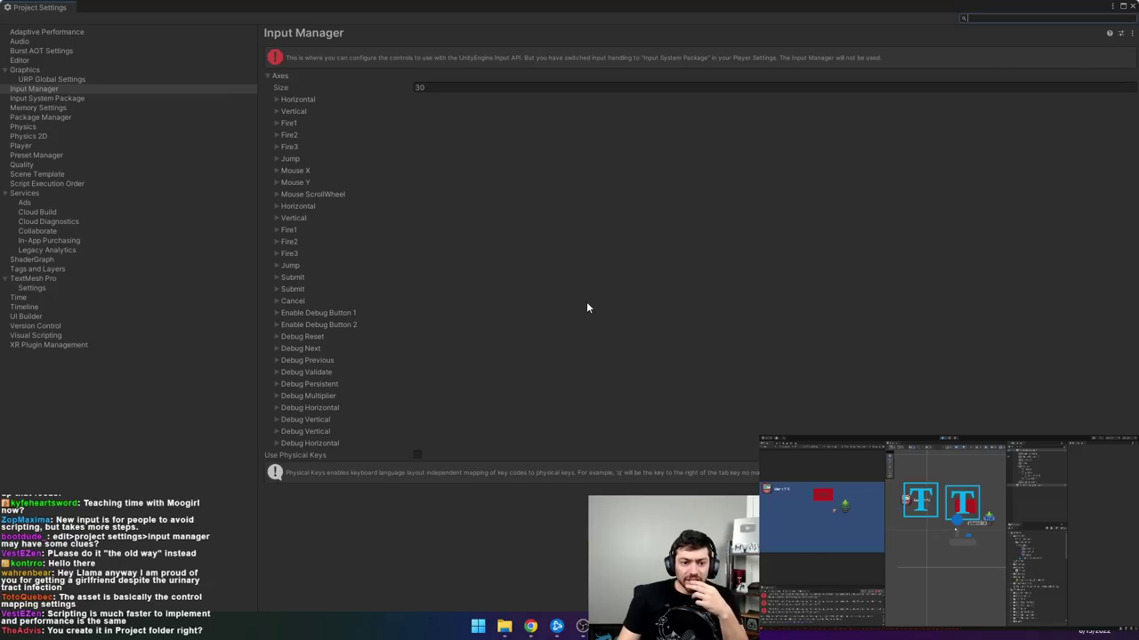
pyautogui.click(44, 90)
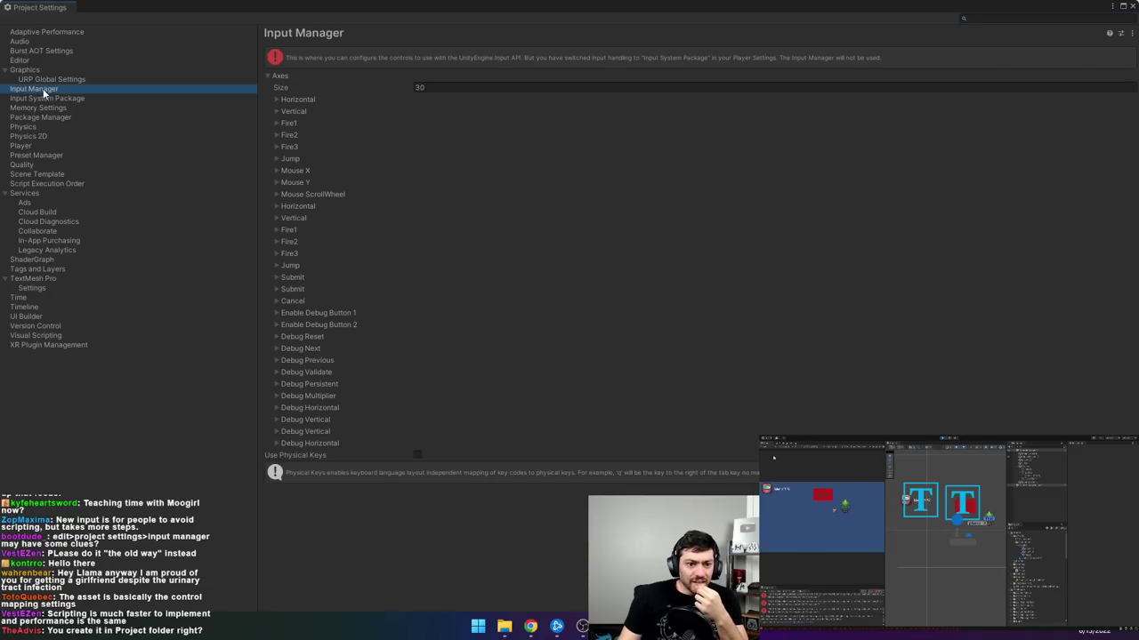
pyautogui.click(48, 99)
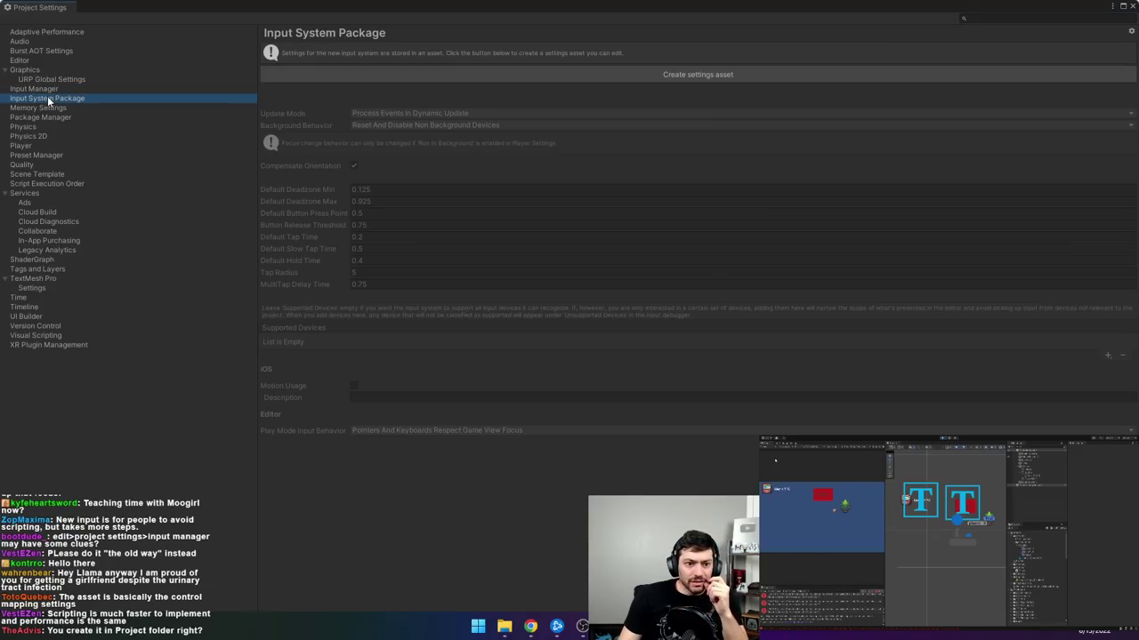
pyautogui.click(714, 75)
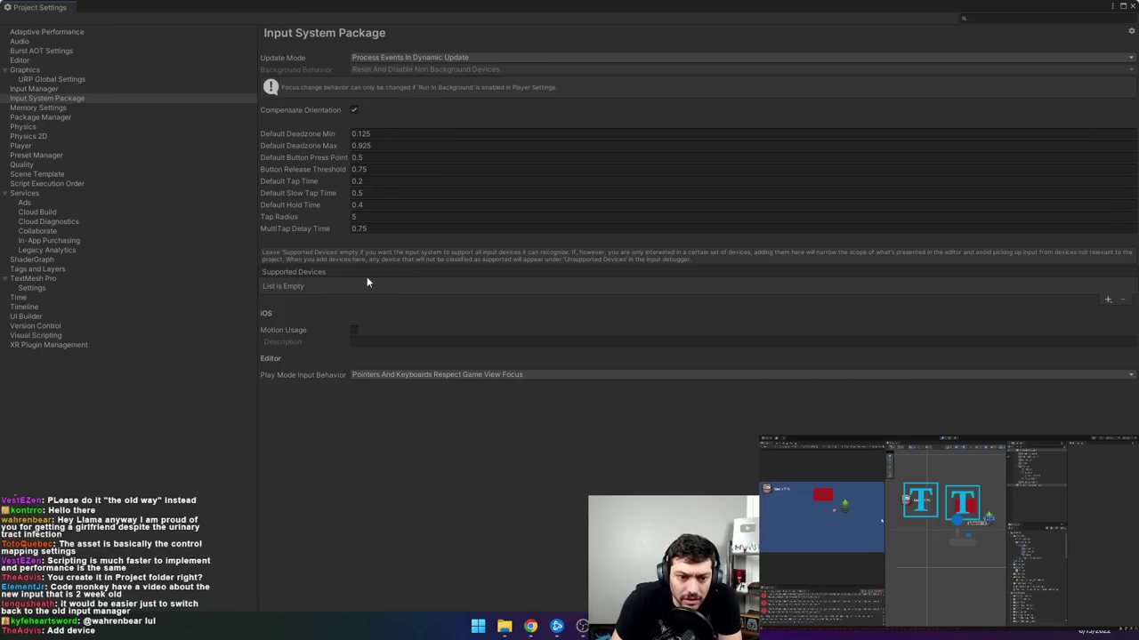
pyautogui.click(456, 57)
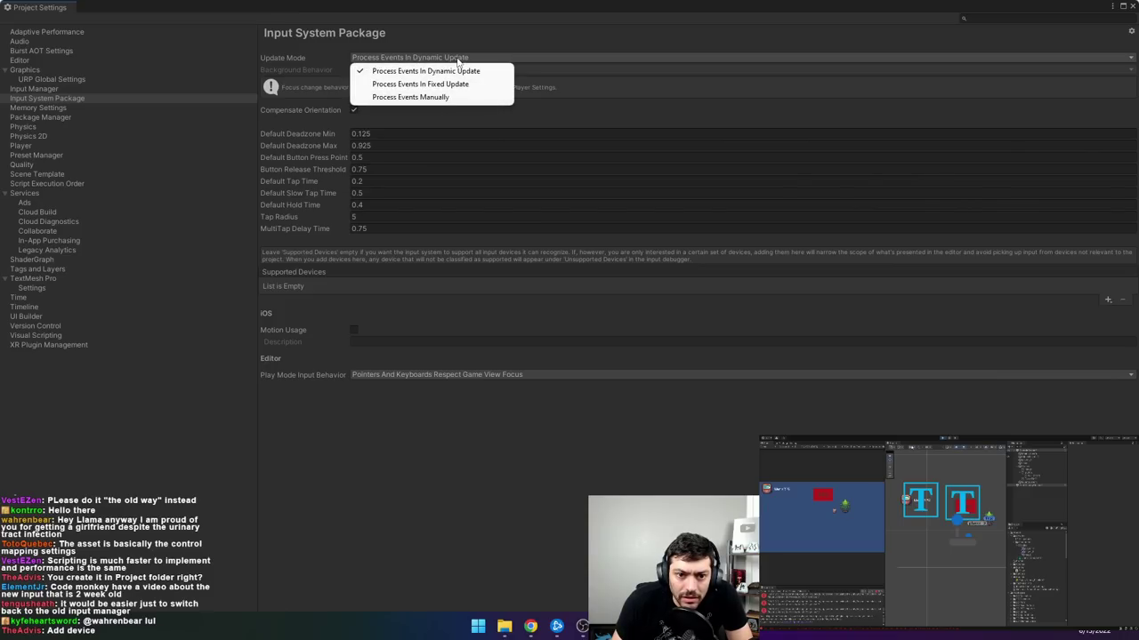
pyautogui.click(456, 57)
pyautogui.click(457, 57)
pyautogui.click(507, 34)
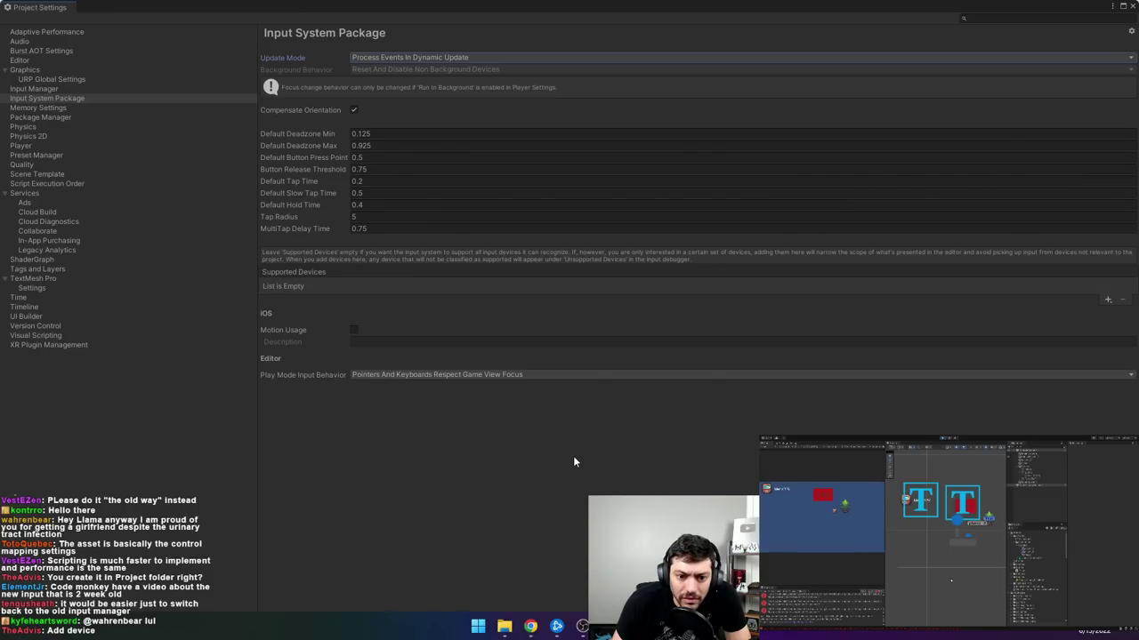
pyautogui.click(1133, 7)
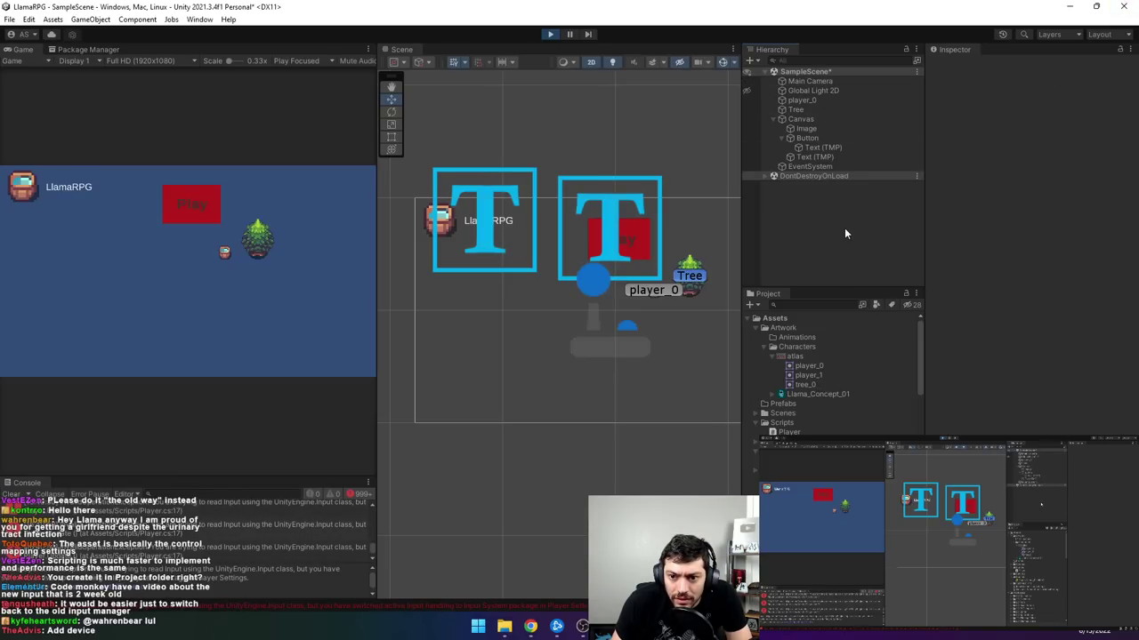
# - Stop play mode, expand Packages > Input System > InputSystem in the Project browser, and show the Edit menu
pyautogui.click(550, 34)
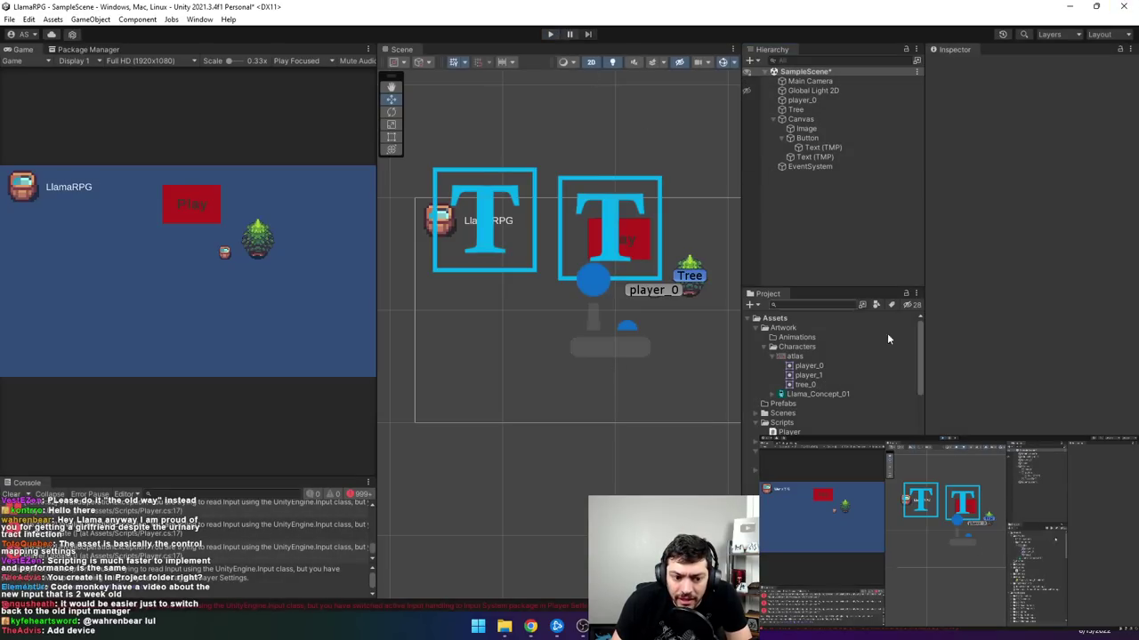
pyautogui.scroll(-10, 878, 366)
pyautogui.scroll(10, 875, 382)
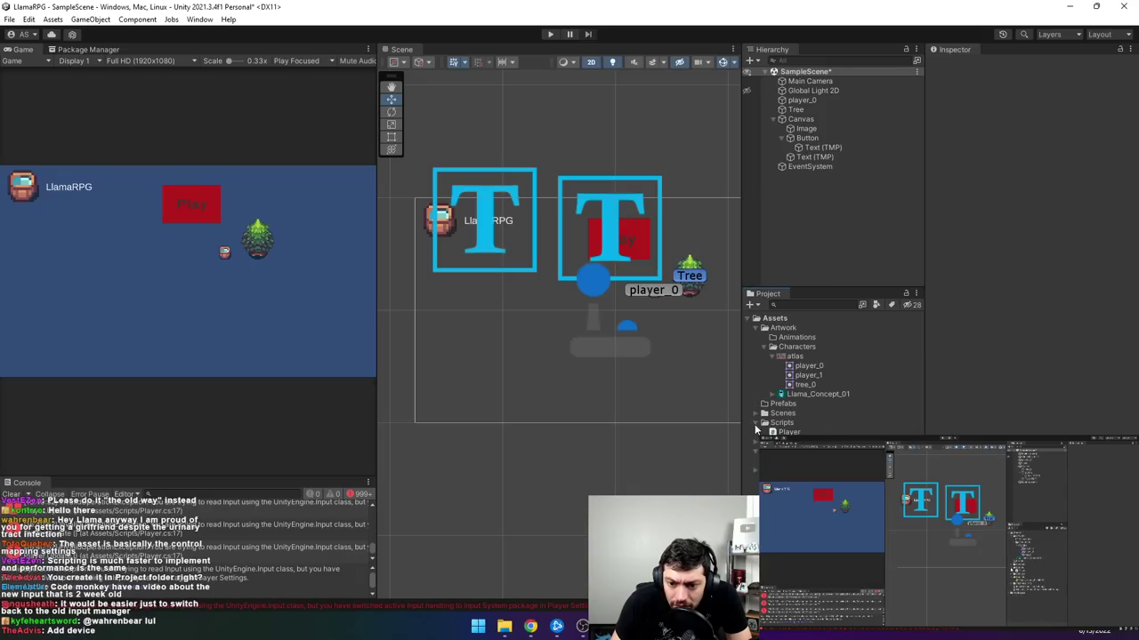
pyautogui.click(756, 319)
pyautogui.click(755, 328)
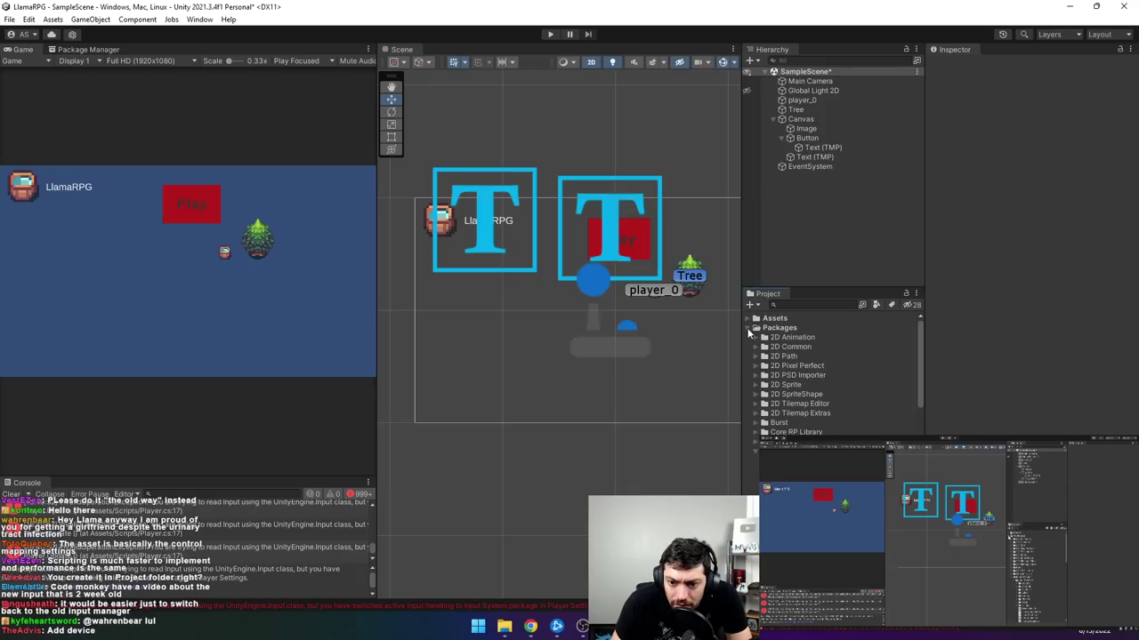
pyautogui.scroll(-3, 800, 374)
pyautogui.click(764, 345)
pyautogui.click(773, 353)
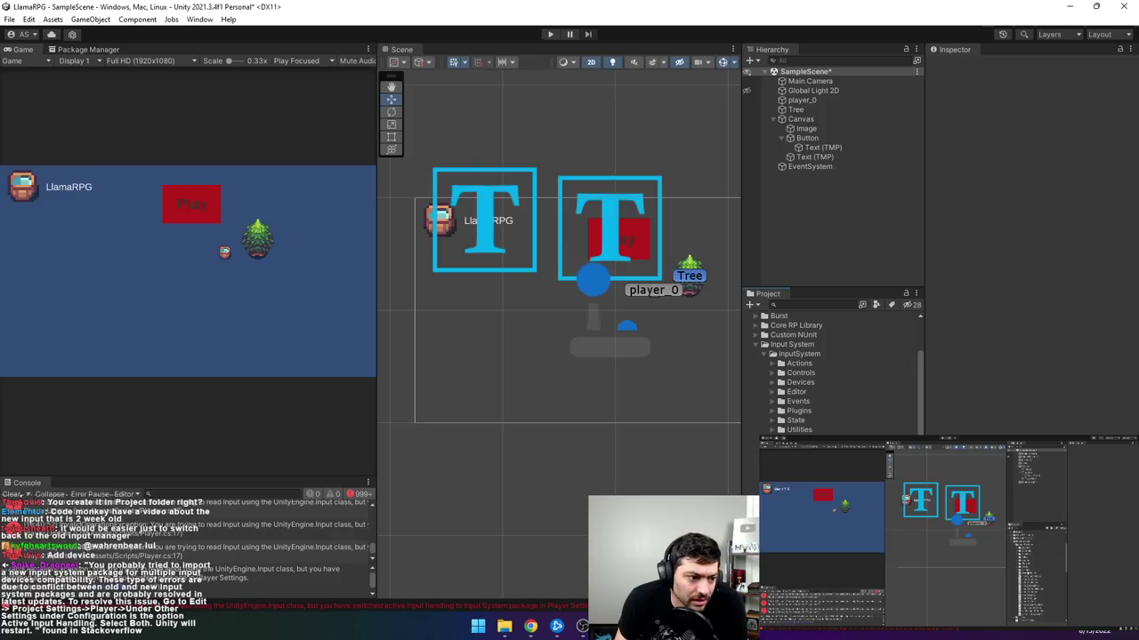
pyautogui.click(29, 18)
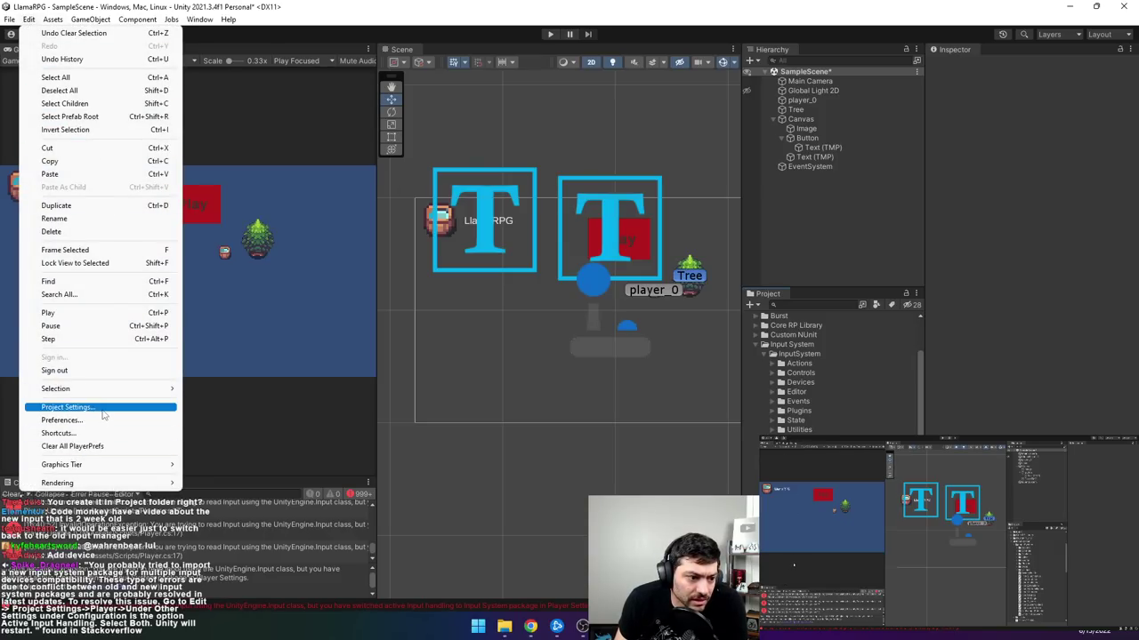
# - Go to the Player page in Project Settings and expand Other Settings
pyautogui.click(71, 408)
pyautogui.click(21, 145)
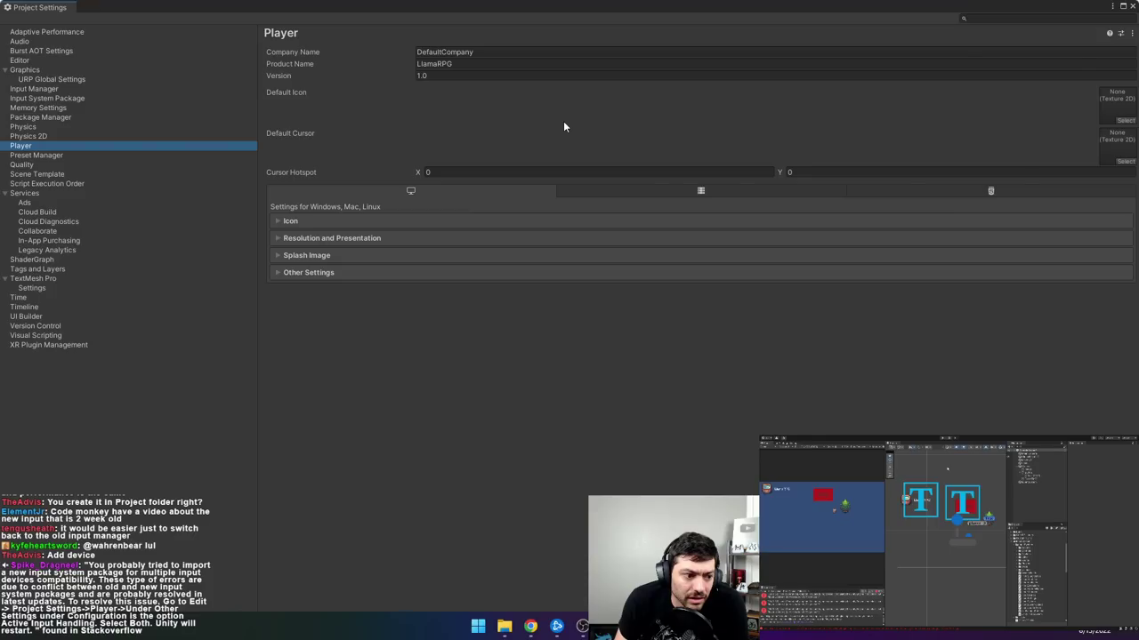
pyautogui.click(293, 273)
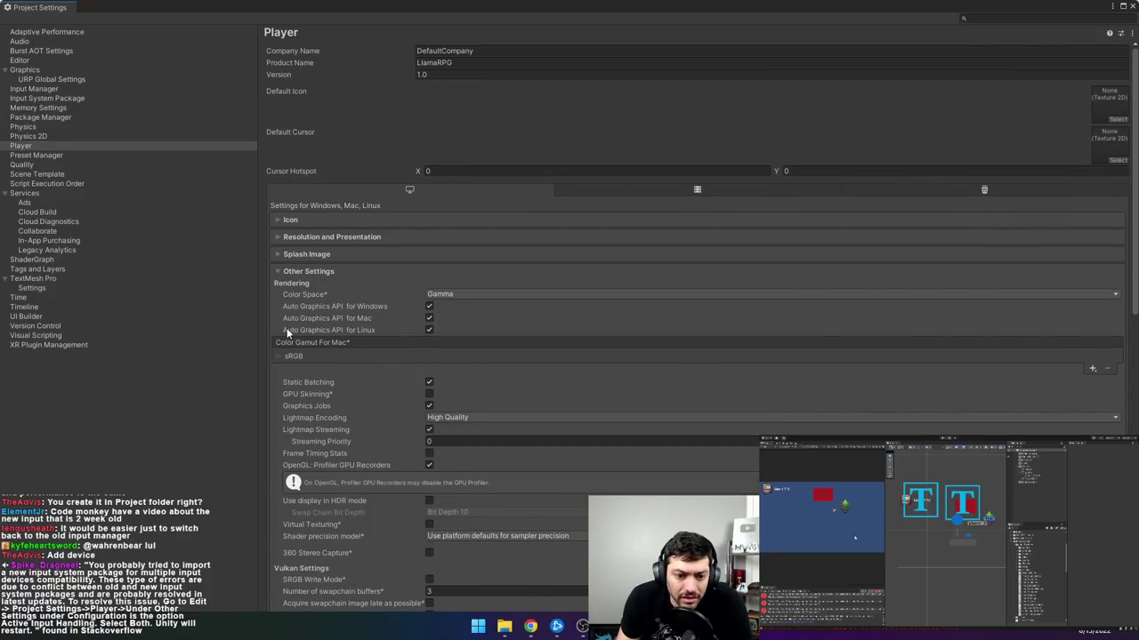
pyautogui.scroll(-10, 374, 330)
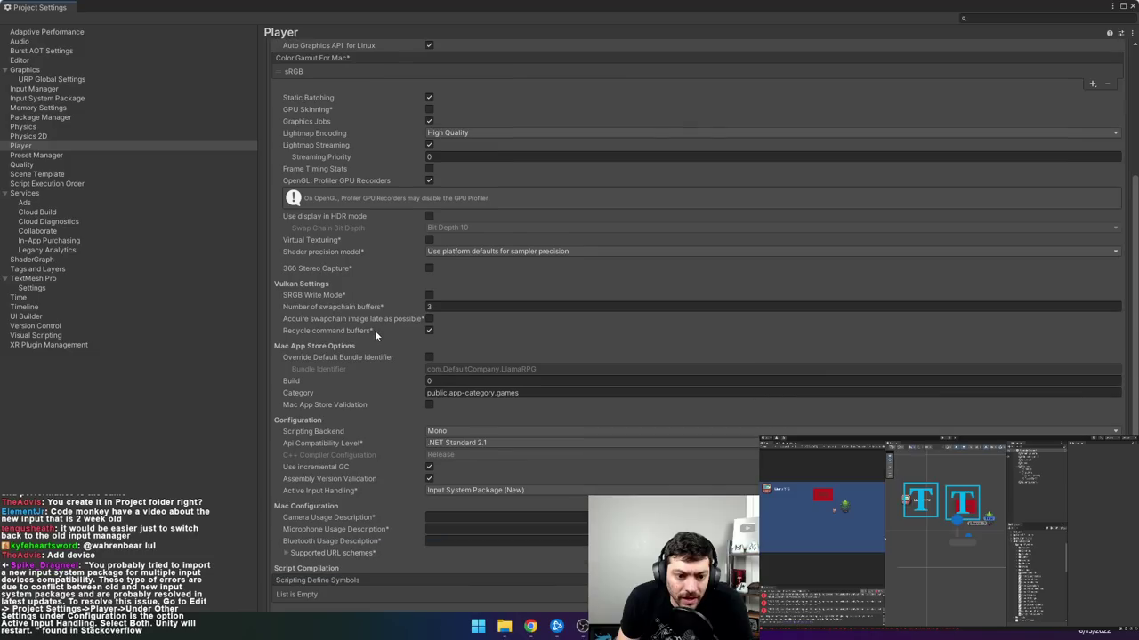
pyautogui.scroll(-6, 373, 336)
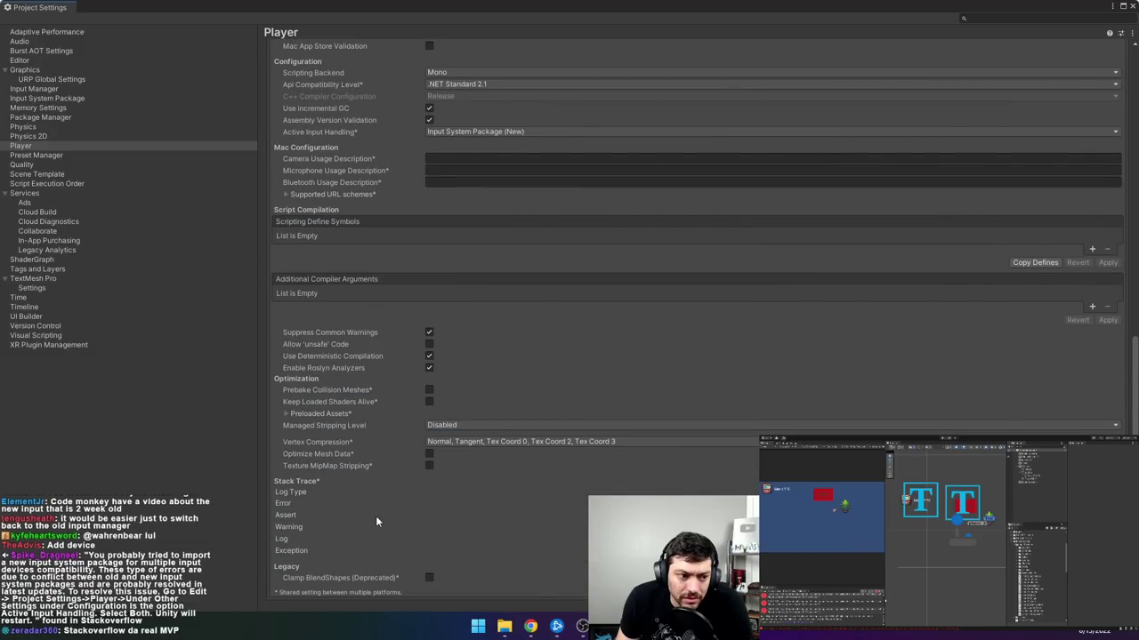
pyautogui.scroll(18, 375, 516)
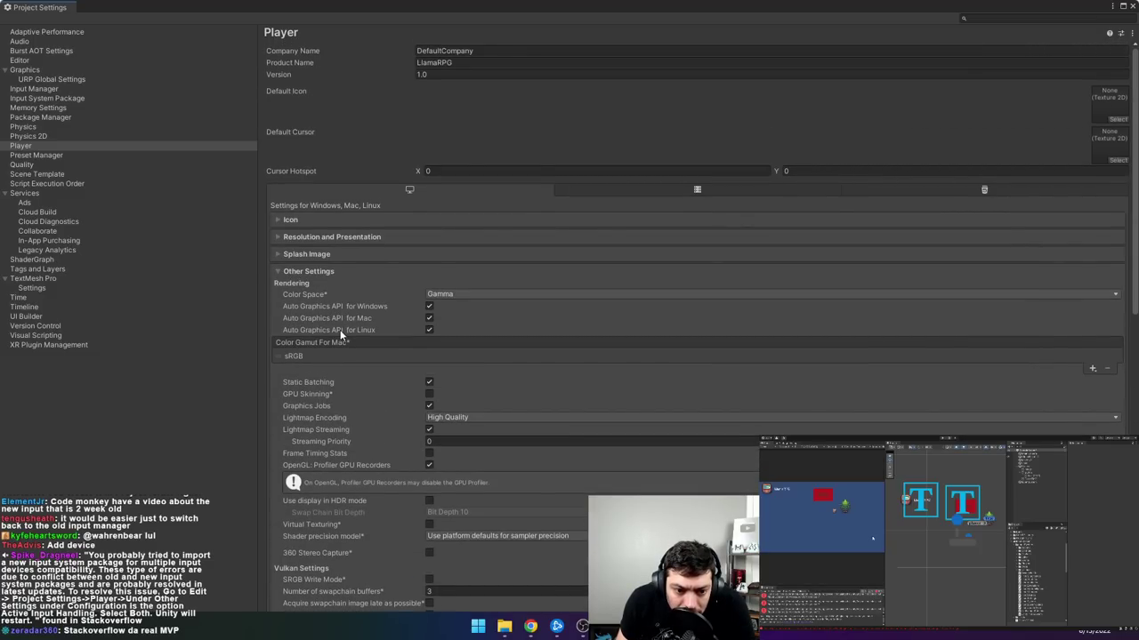
pyautogui.scroll(-3, 340, 329)
pyautogui.scroll(-3, 339, 335)
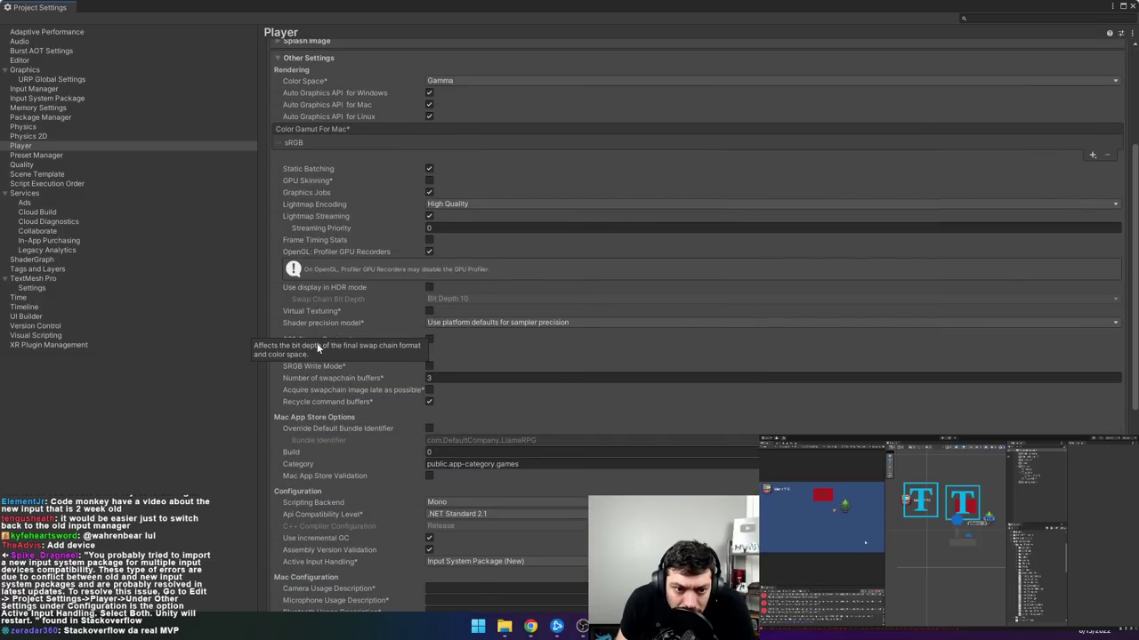
pyautogui.scroll(-7, 368, 391)
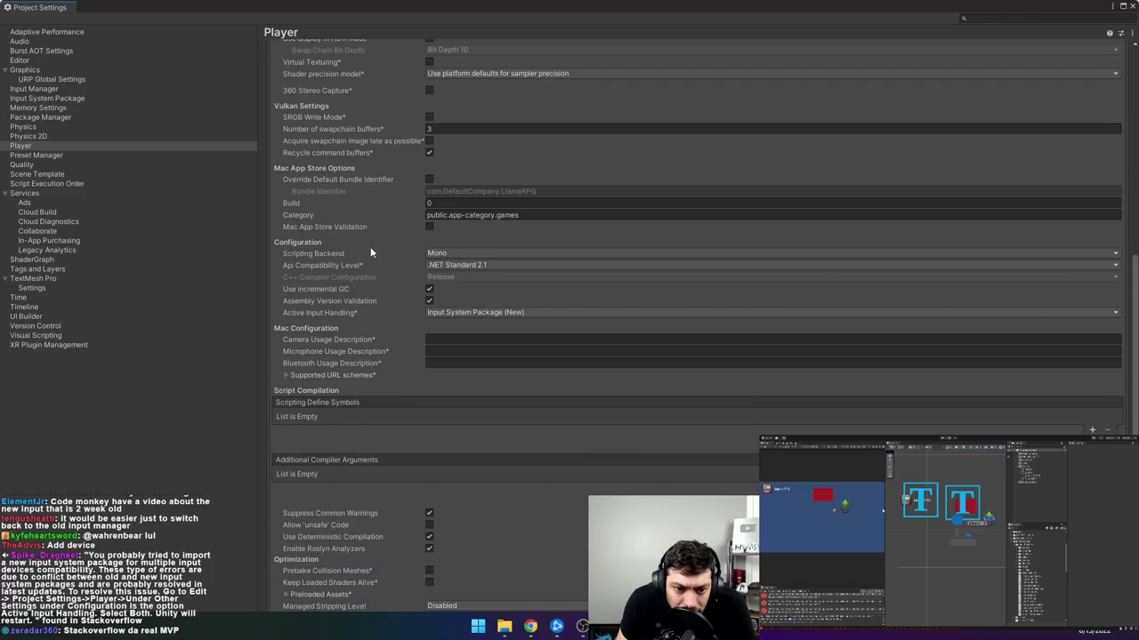
# - Keep Scripting Backend at Mono, set Active Input Handling to Both, save the scene and restart
pyautogui.click(437, 254)
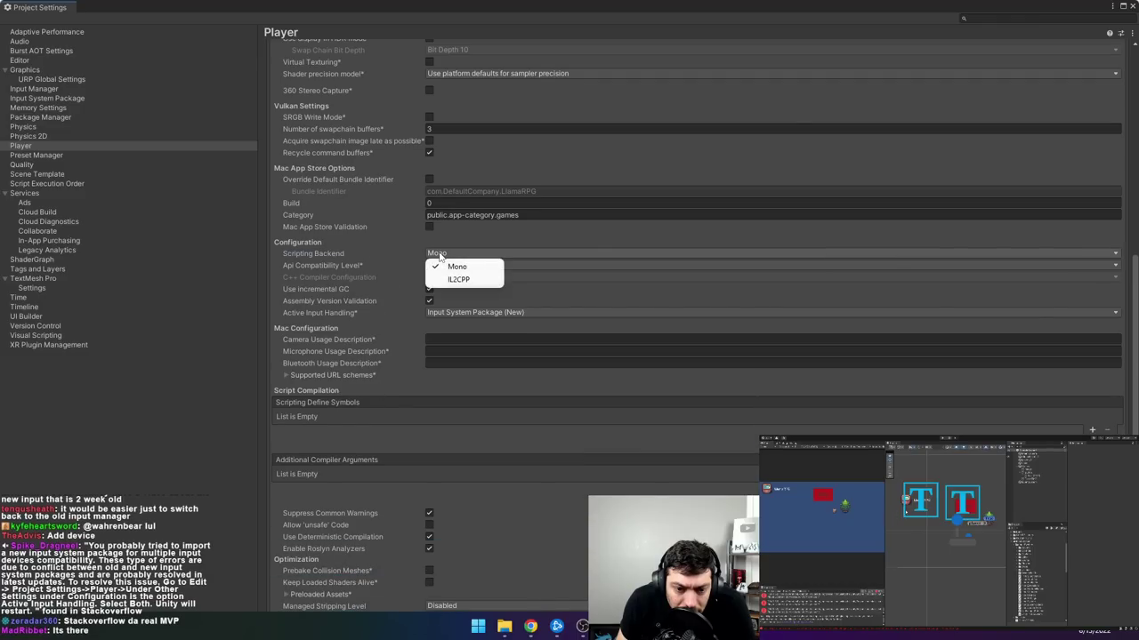
pyautogui.click(348, 254)
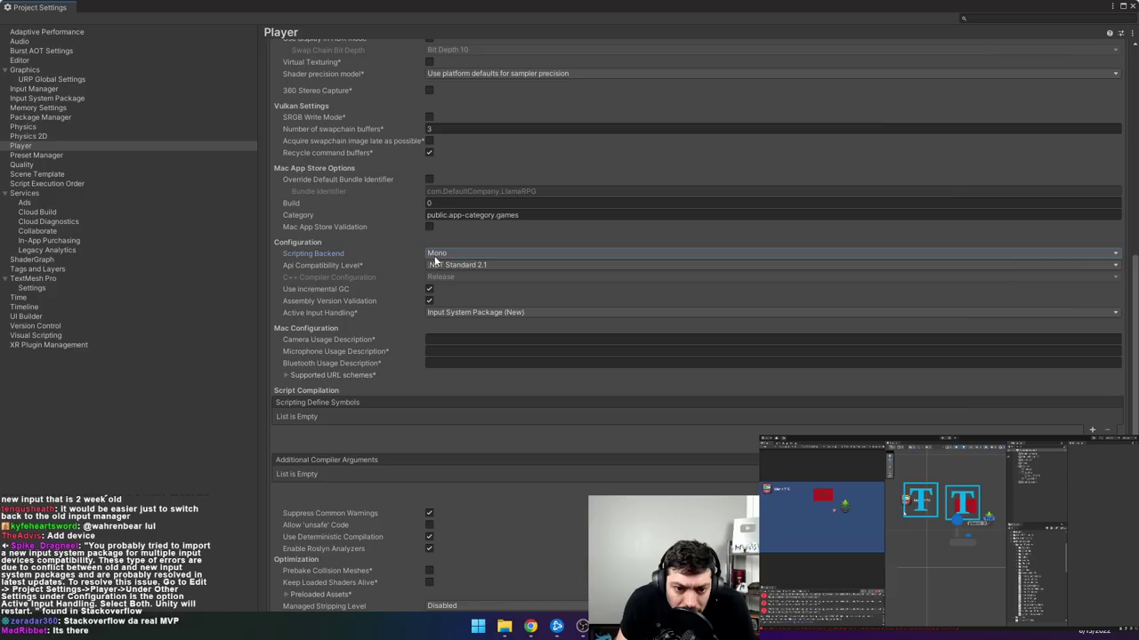
pyautogui.click(467, 313)
pyautogui.click(462, 353)
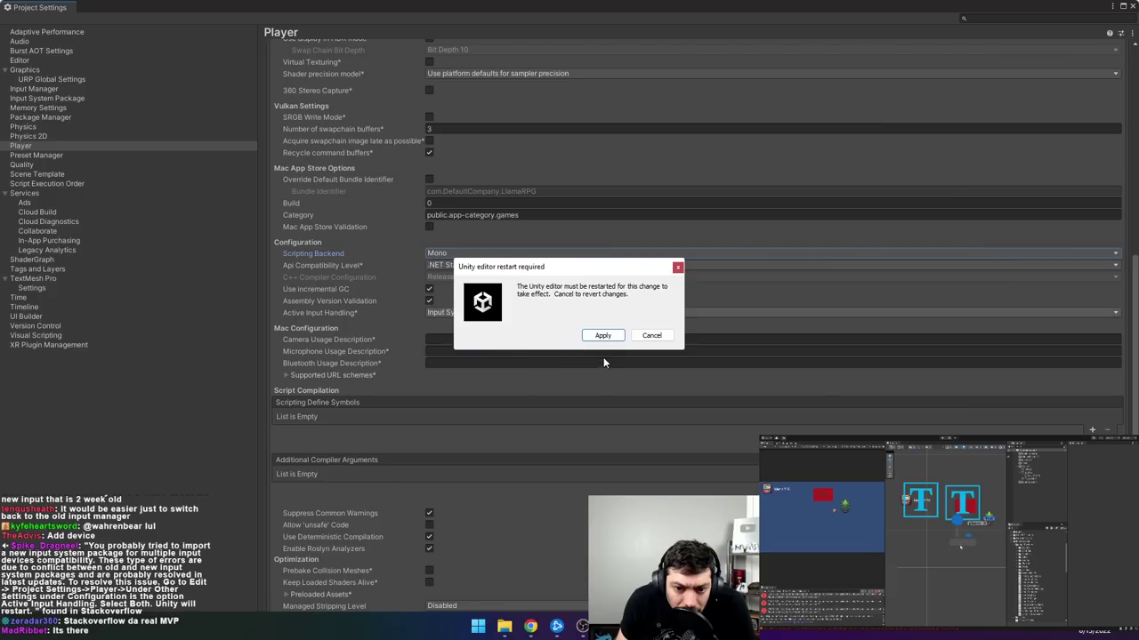
pyautogui.click(602, 335)
pyautogui.click(561, 336)
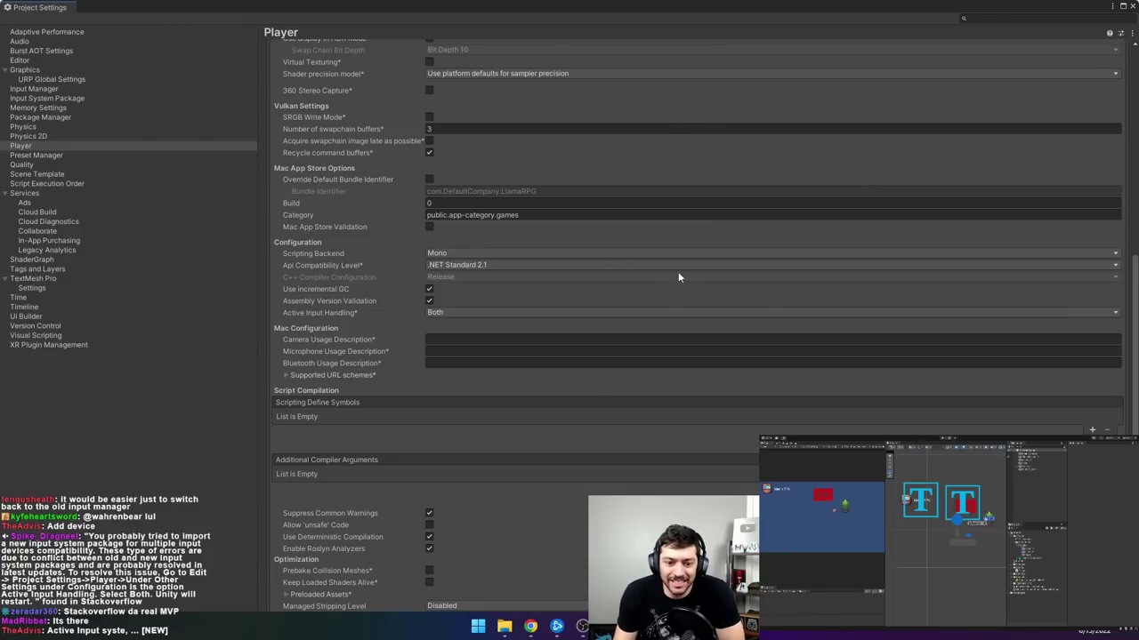
pyautogui.click(1132, 6)
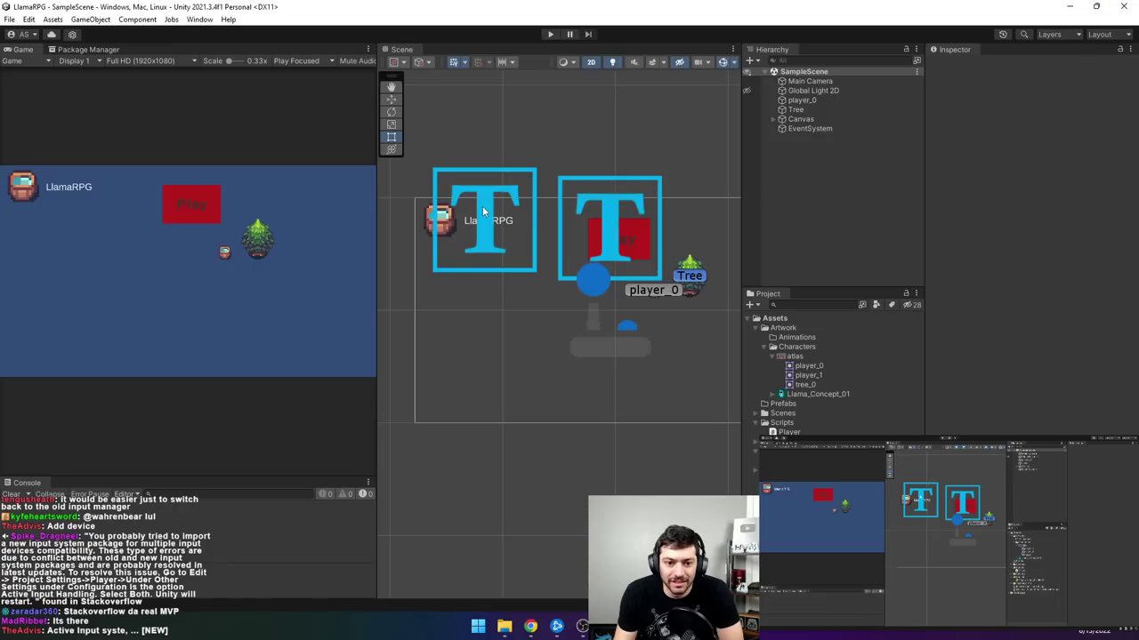
# - Start play mode, nudge the player left and right, and press the in-game red Play button
pyautogui.click(549, 33)
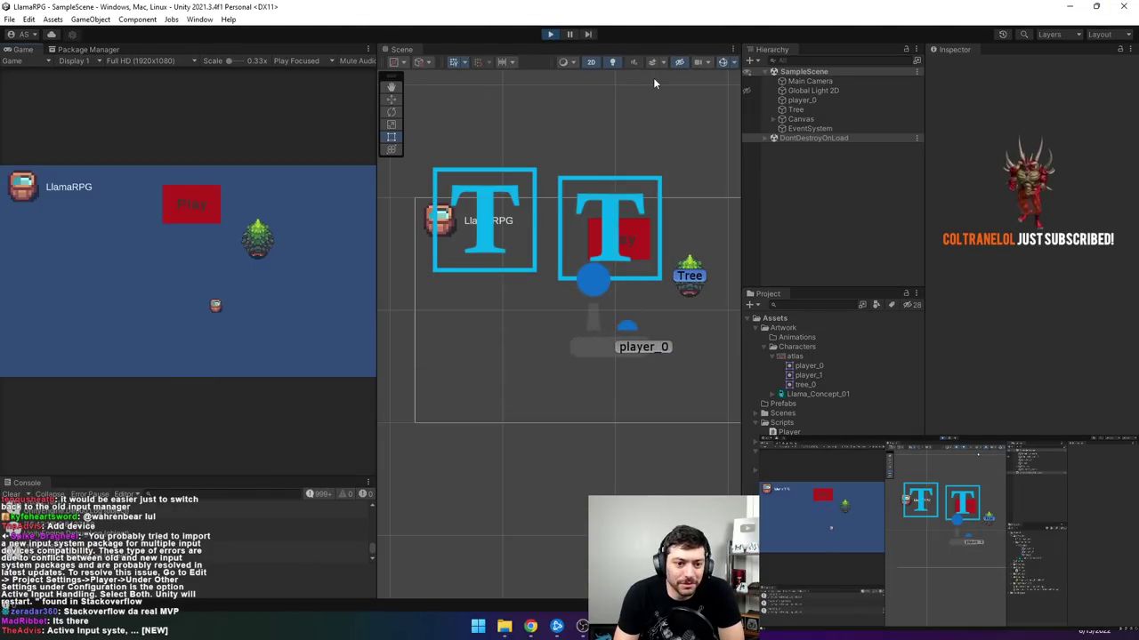
pyautogui.press('Left')
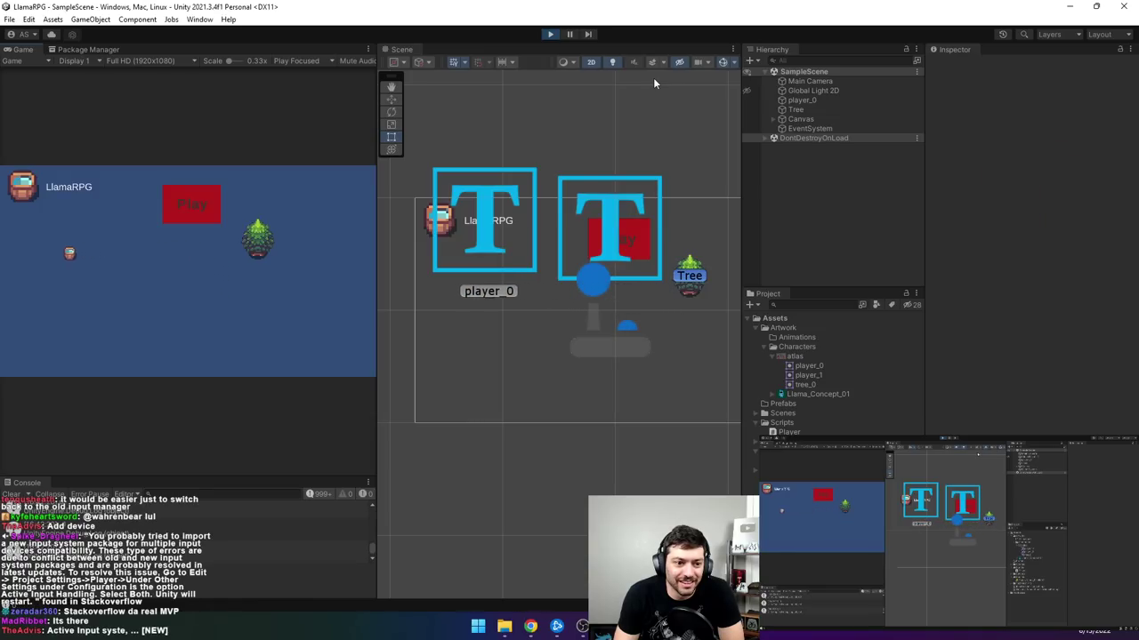
pyautogui.press('Right')
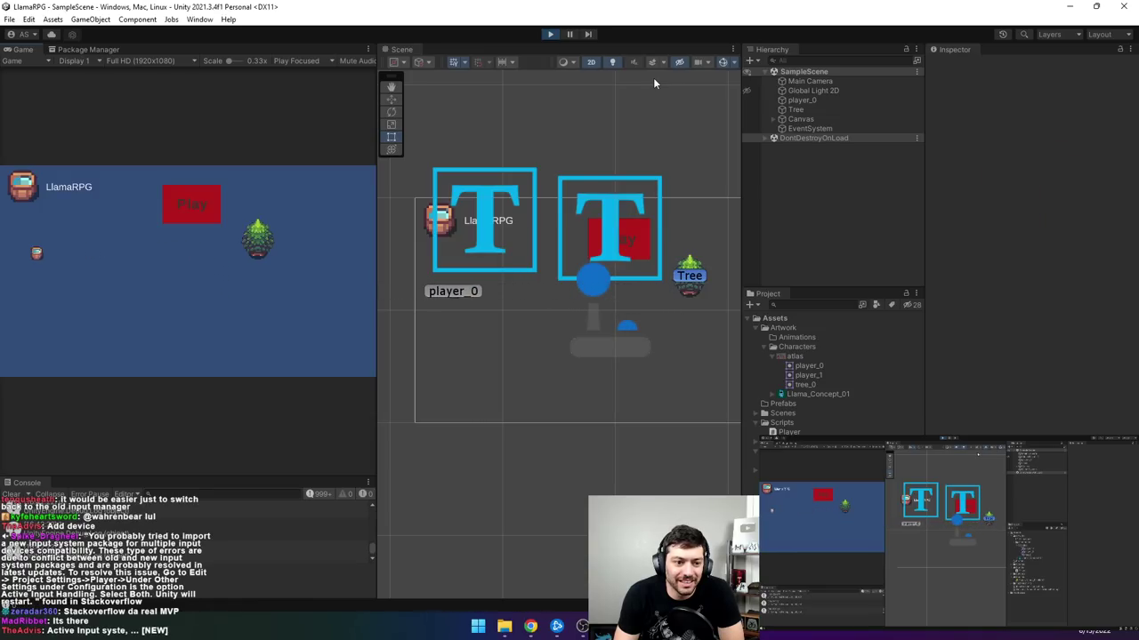
pyautogui.press('Right')
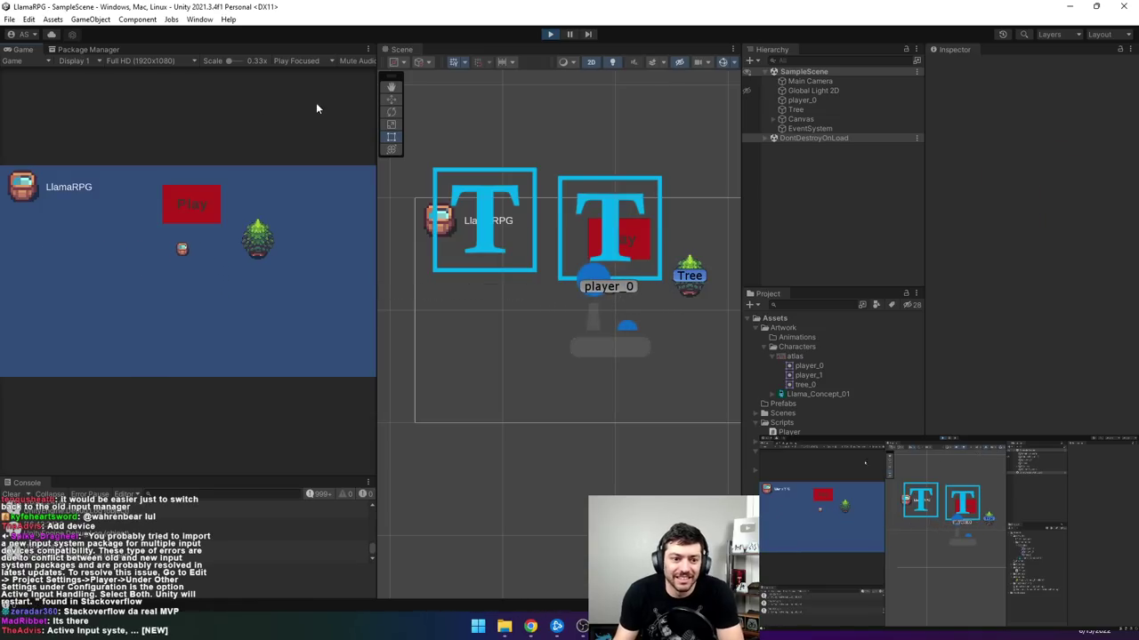
pyautogui.click(202, 207)
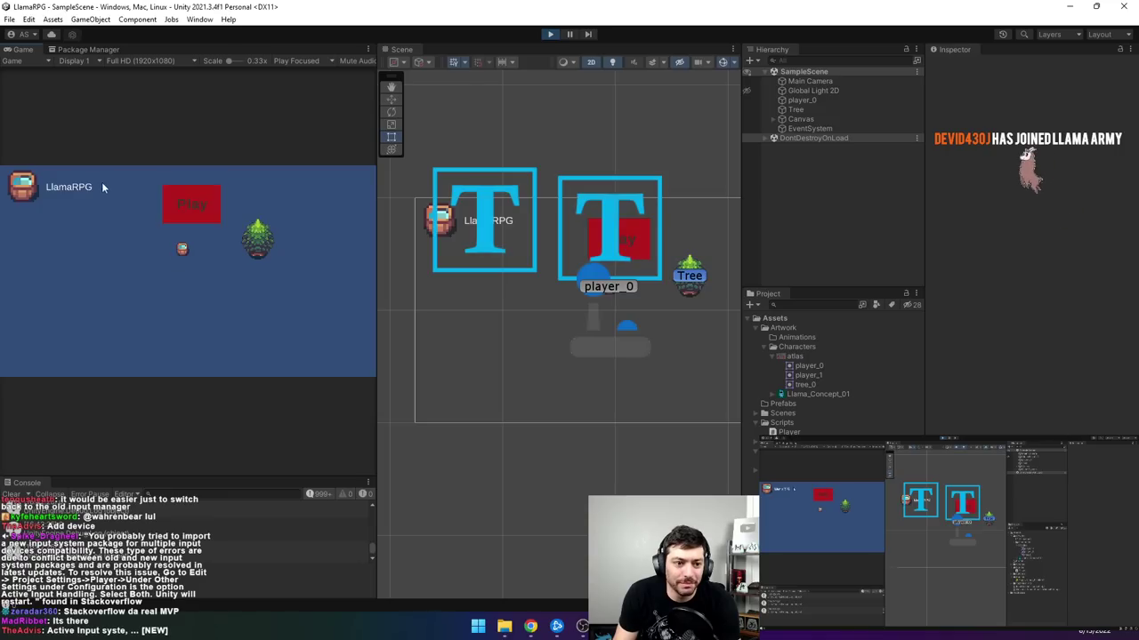
pyautogui.click(201, 209)
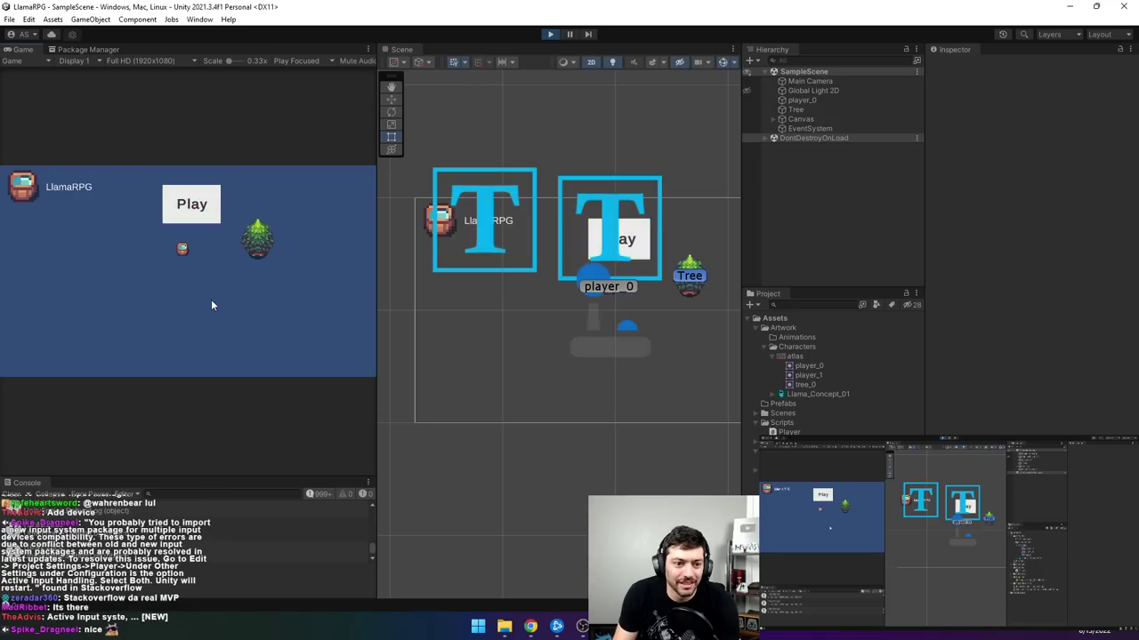
# - Walk the player around the tree with the arrow keys, then stop play mode
pyautogui.press('Left')
pyautogui.press('Down')
pyautogui.press('Right')
pyautogui.press('Up')
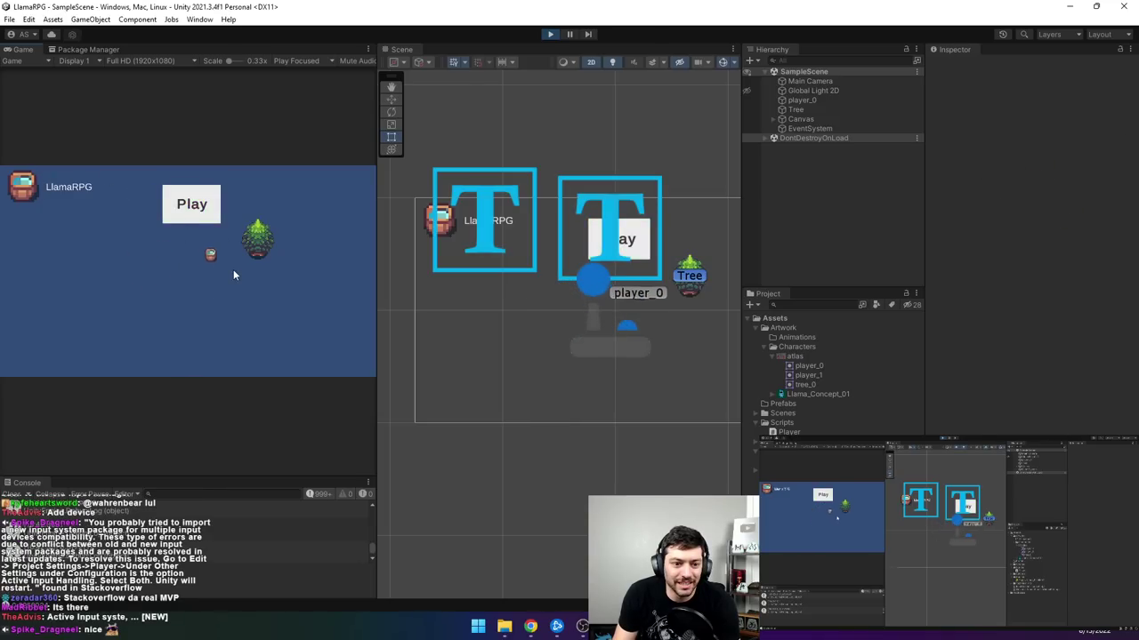
pyautogui.press('Right')
pyautogui.press('Left')
pyautogui.press('Down')
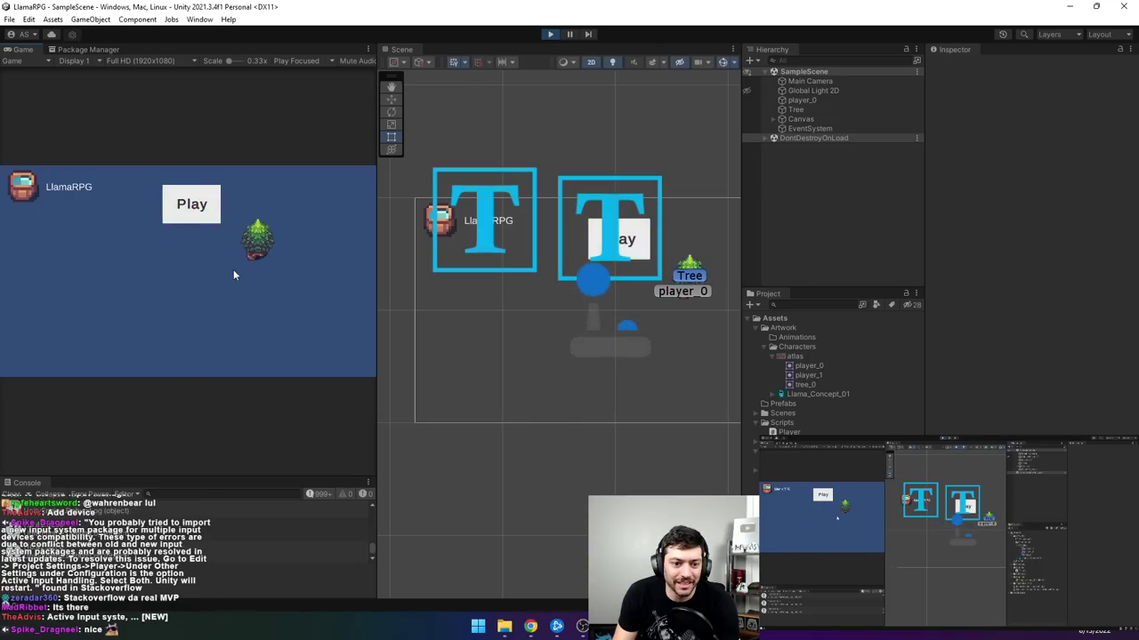
pyautogui.press('Left')
pyautogui.press('Up')
pyautogui.press('Right')
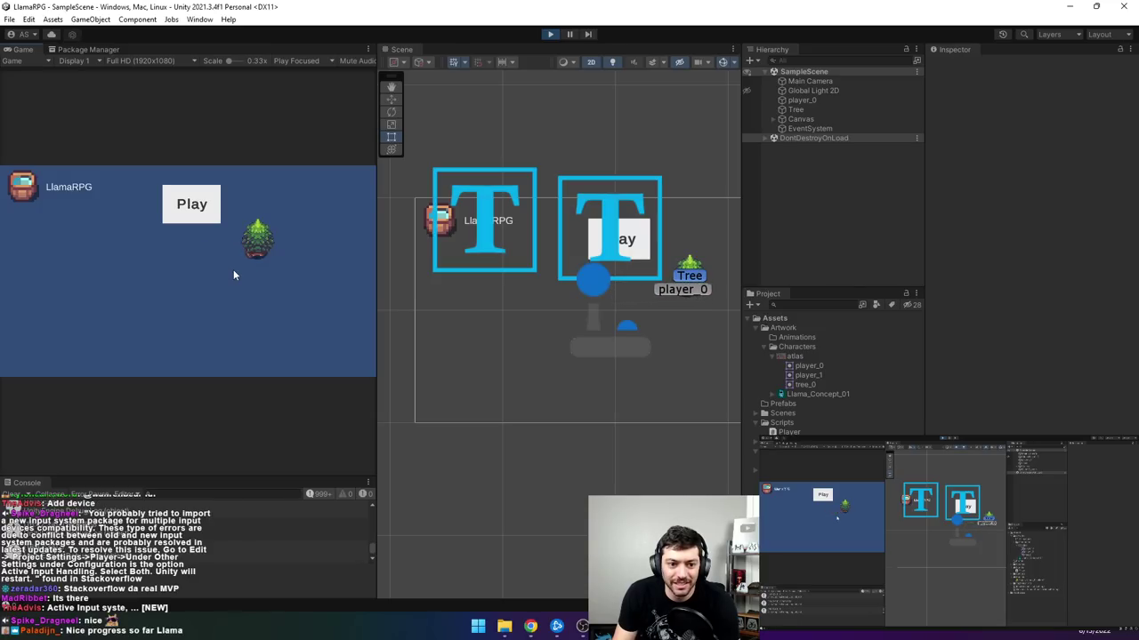
pyautogui.press('Left')
pyautogui.click(551, 34)
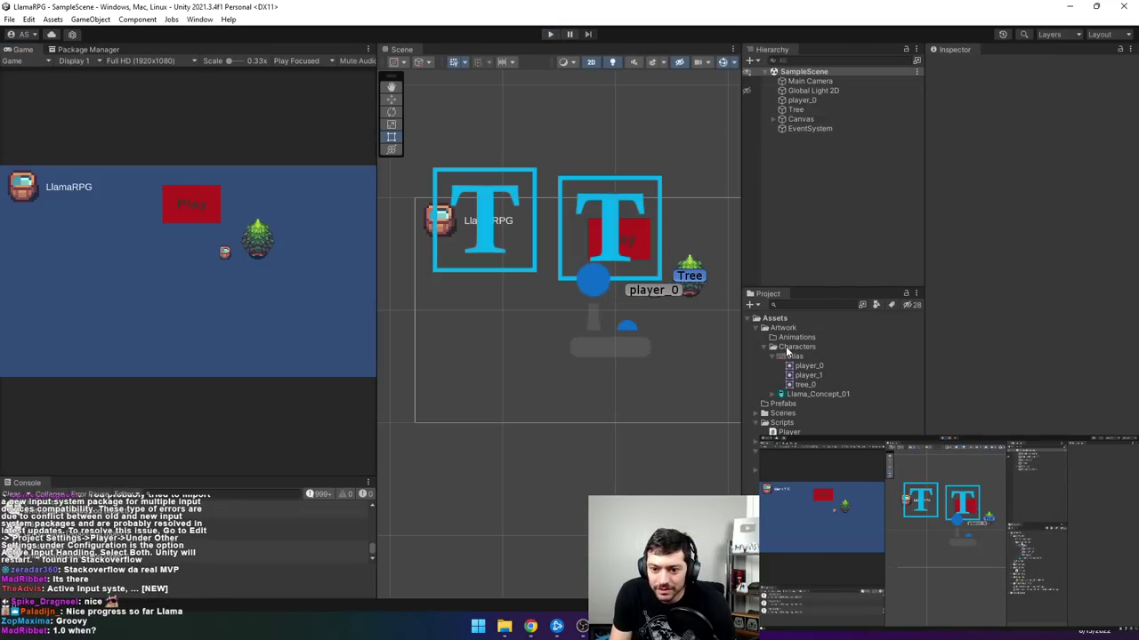
# - Select Tree and drag its Box Collider 2D handles to fit the sprite, about 0.35 square
pyautogui.click(776, 119)
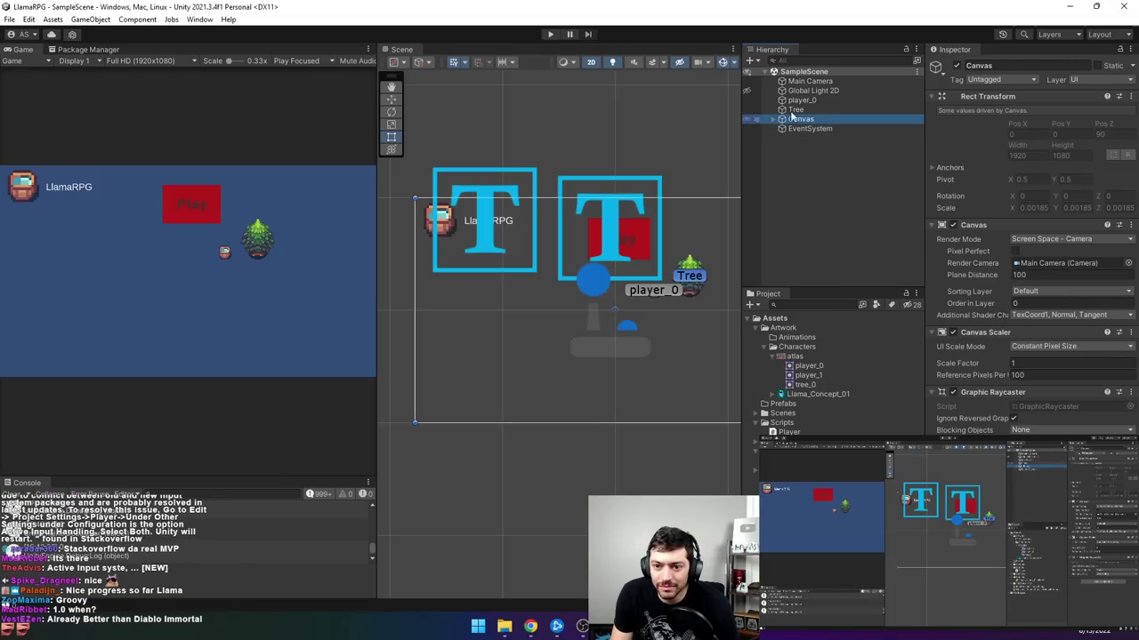
pyautogui.click(800, 102)
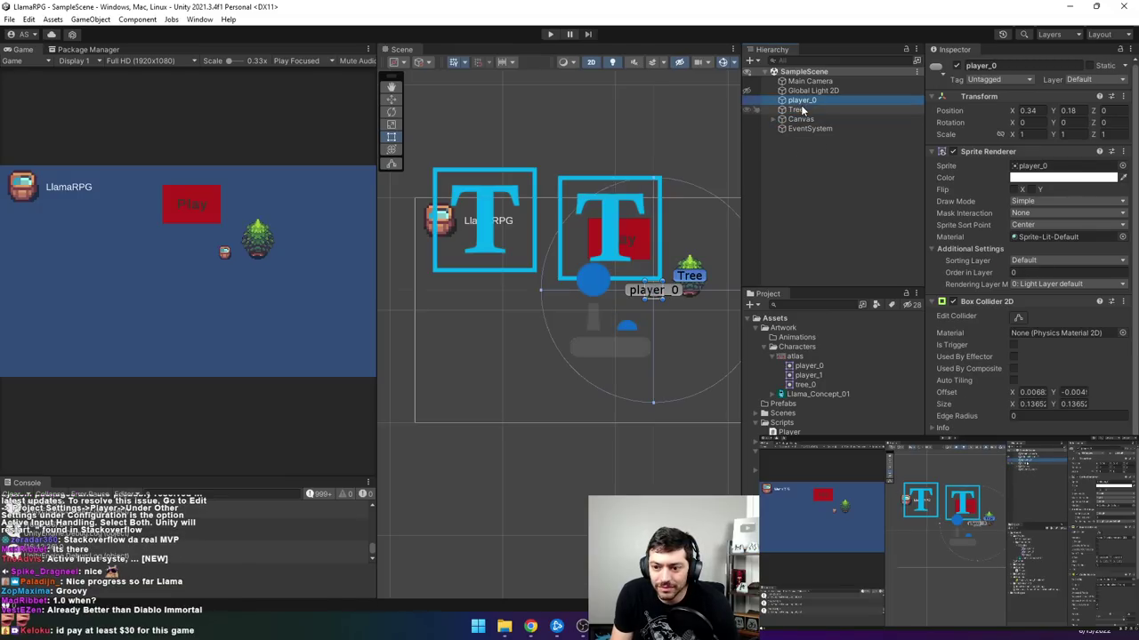
pyautogui.click(797, 110)
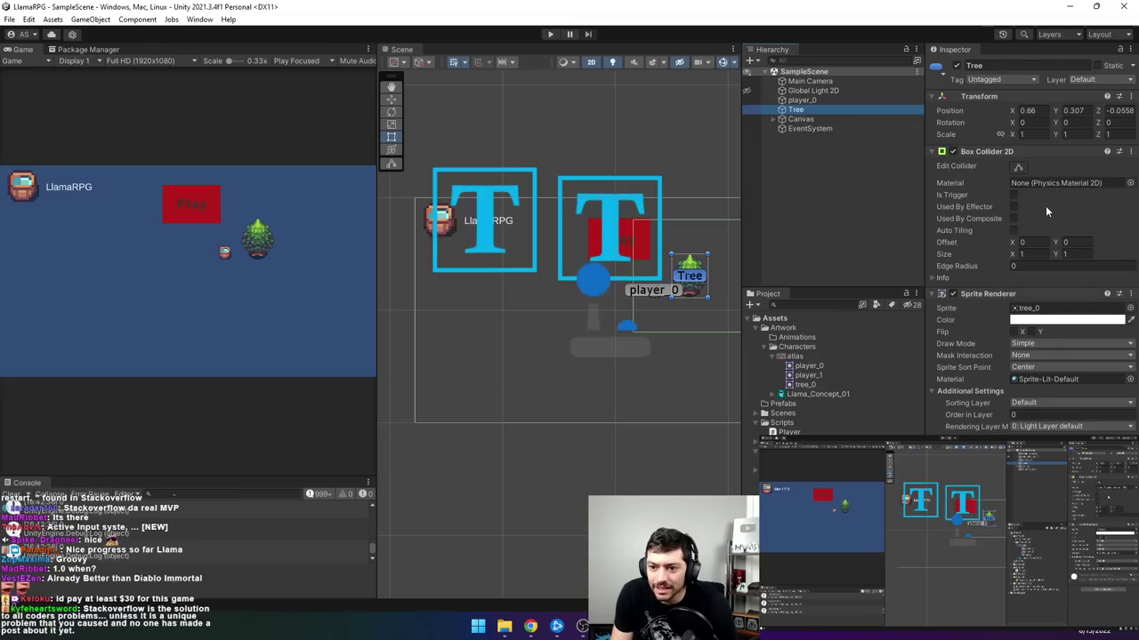
pyautogui.click(1019, 168)
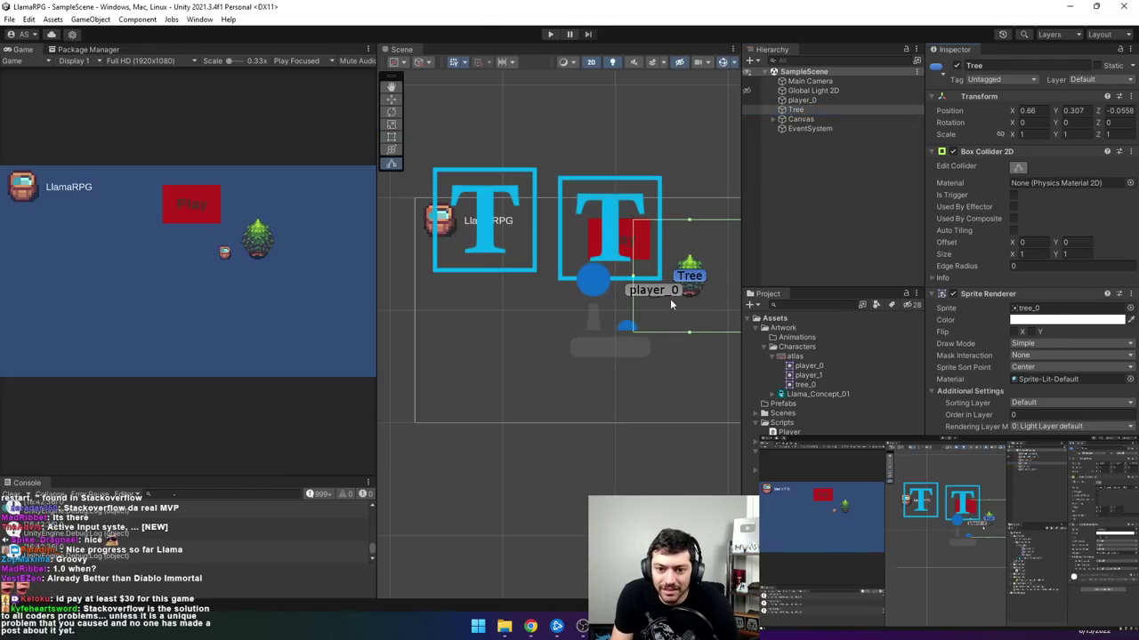
pyautogui.keyDown('shift'); pyautogui.moveTo(634, 281); pyautogui.dragTo(673, 290); pyautogui.keyUp('shift')
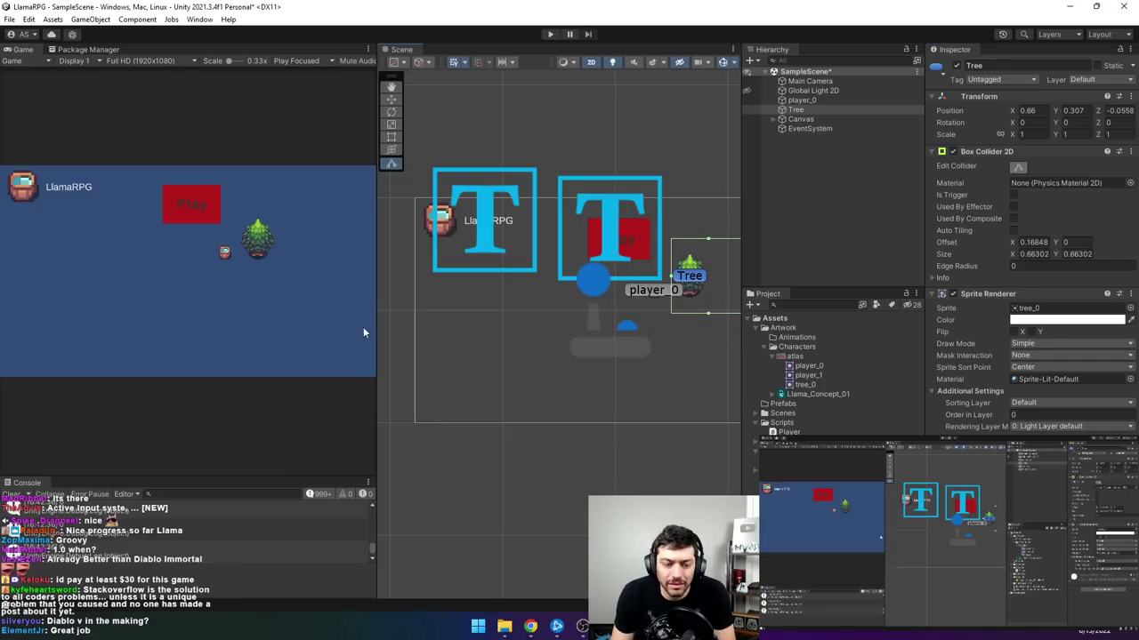
pyautogui.moveTo(668, 362); pyautogui.dragTo(572, 372, button='middle')
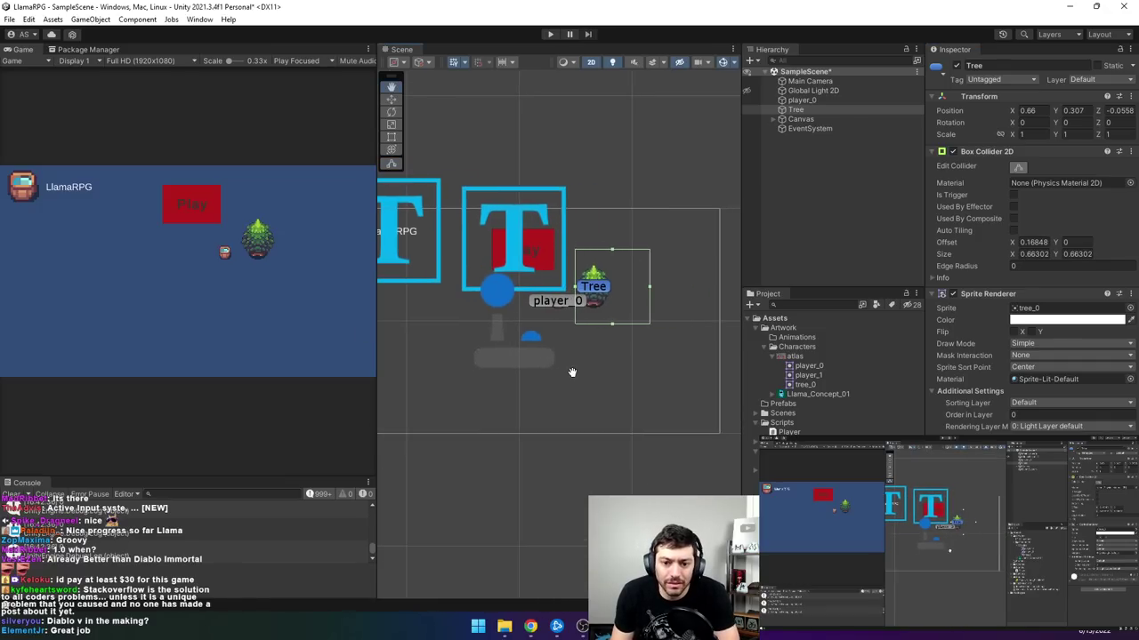
pyautogui.moveTo(662, 291); pyautogui.dragTo(598, 303)
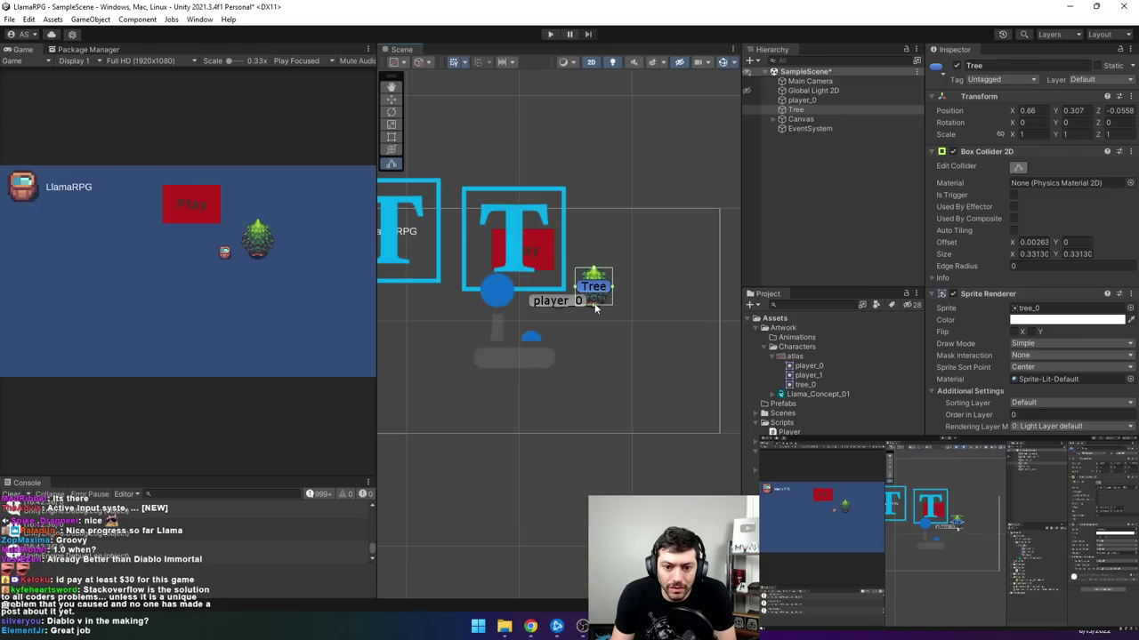
pyautogui.moveTo(595, 311); pyautogui.dragTo(596, 314, button='middle')
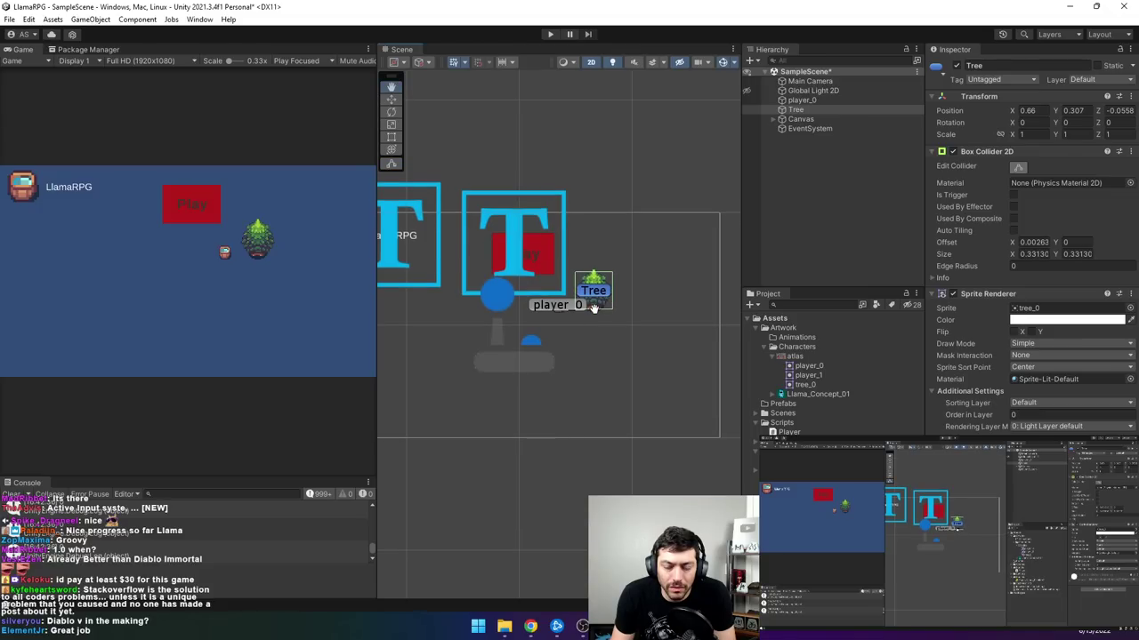
pyautogui.moveTo(596, 313); pyautogui.dragTo(600, 316)
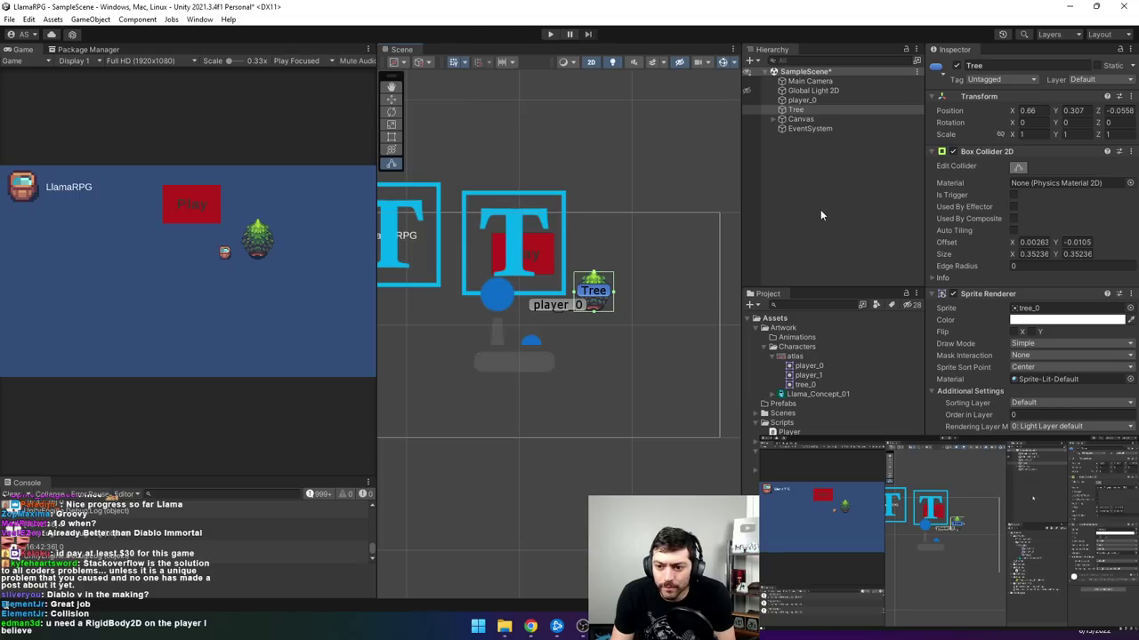
# - Play-test walking the player into the tree with D, then stop and select player_0
pyautogui.click(550, 34)
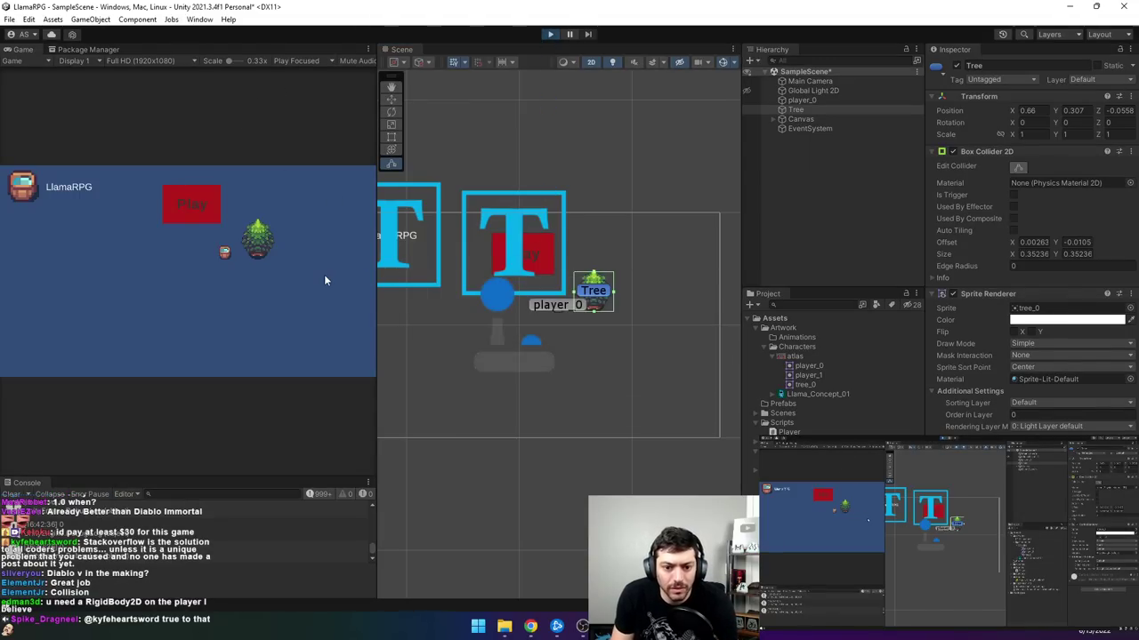
pyautogui.press('d')
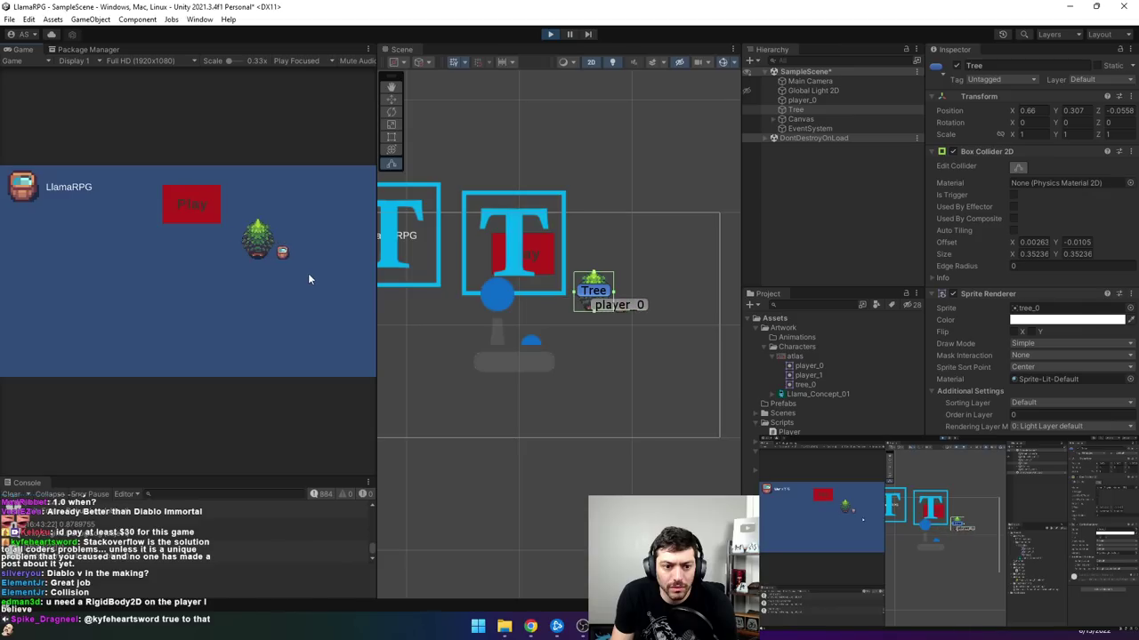
pyautogui.click(549, 34)
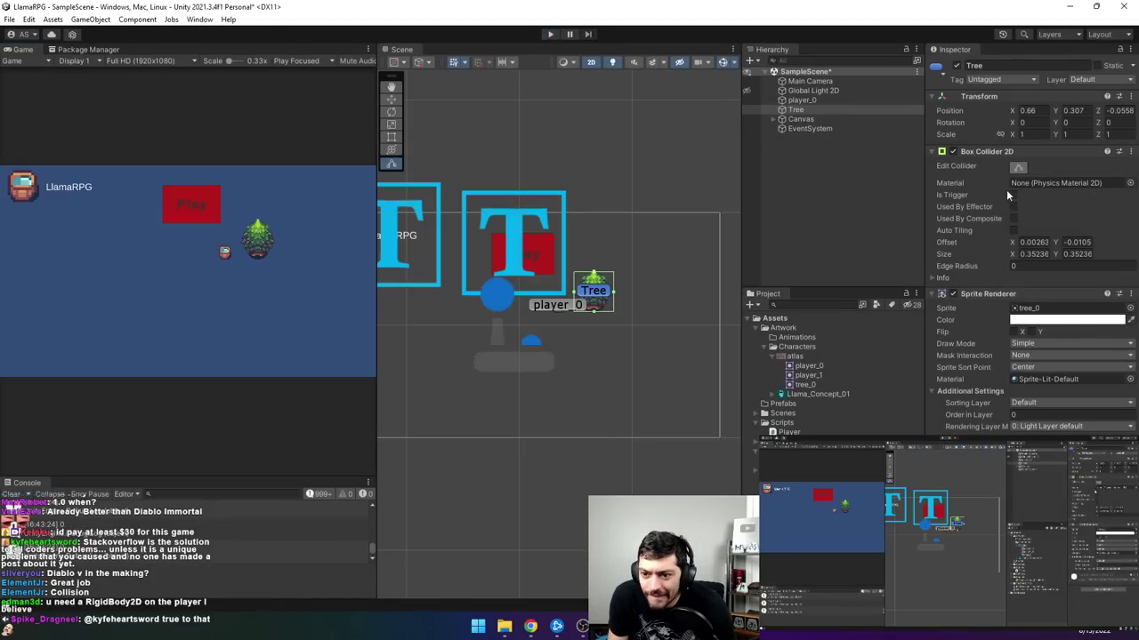
pyautogui.click(1032, 180)
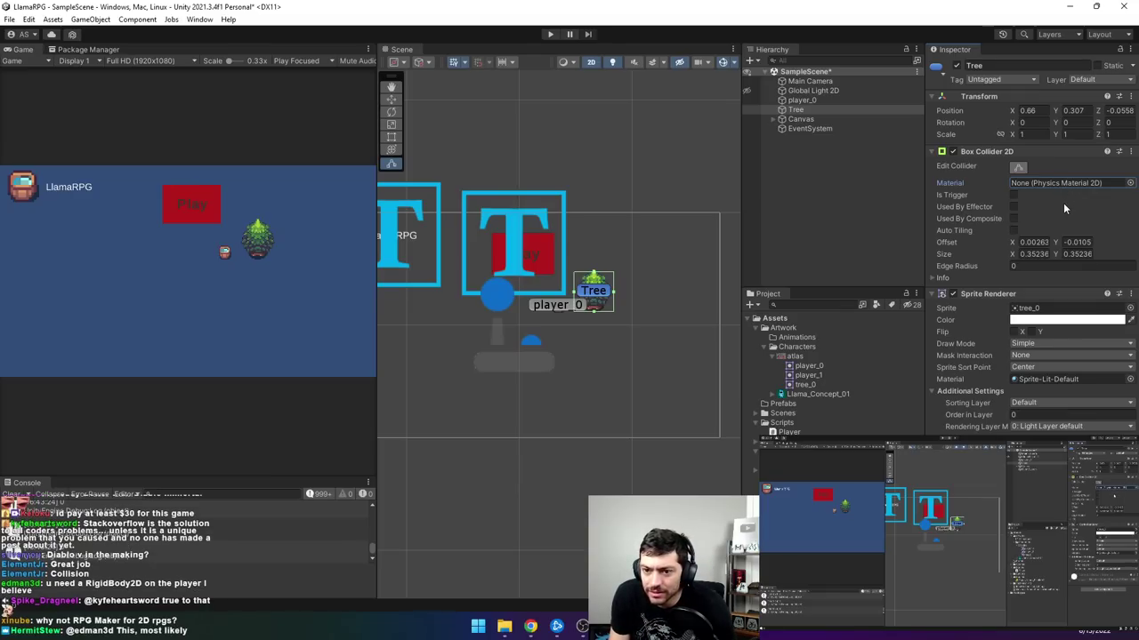
pyautogui.click(816, 100)
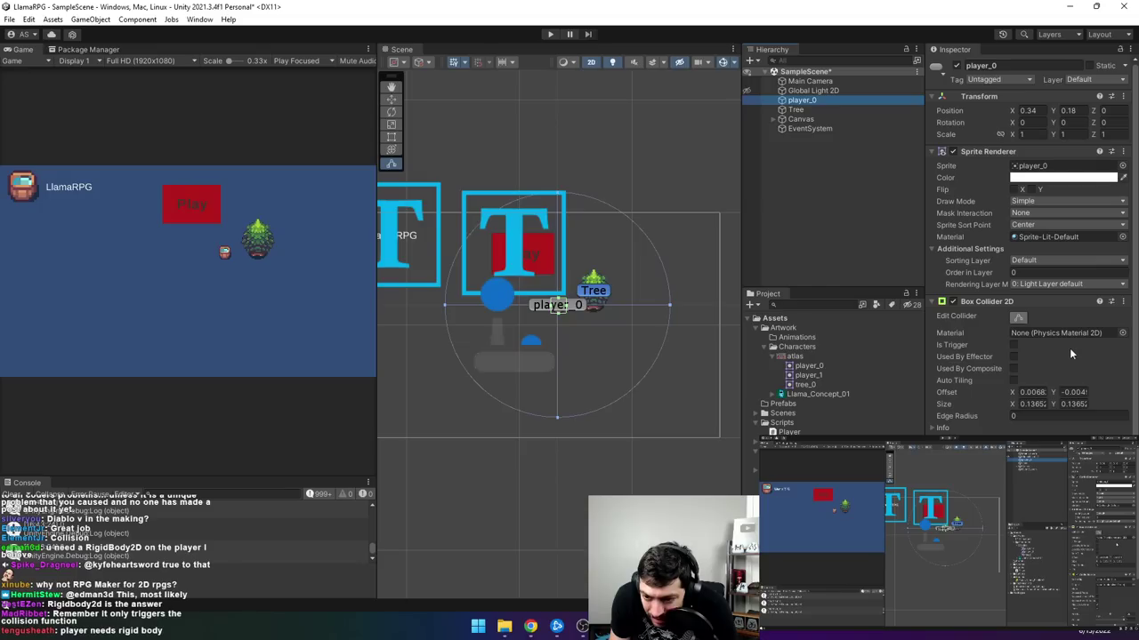
# - Select player_0 after dismissing the project-asset and object context menus
pyautogui.click(933, 429)
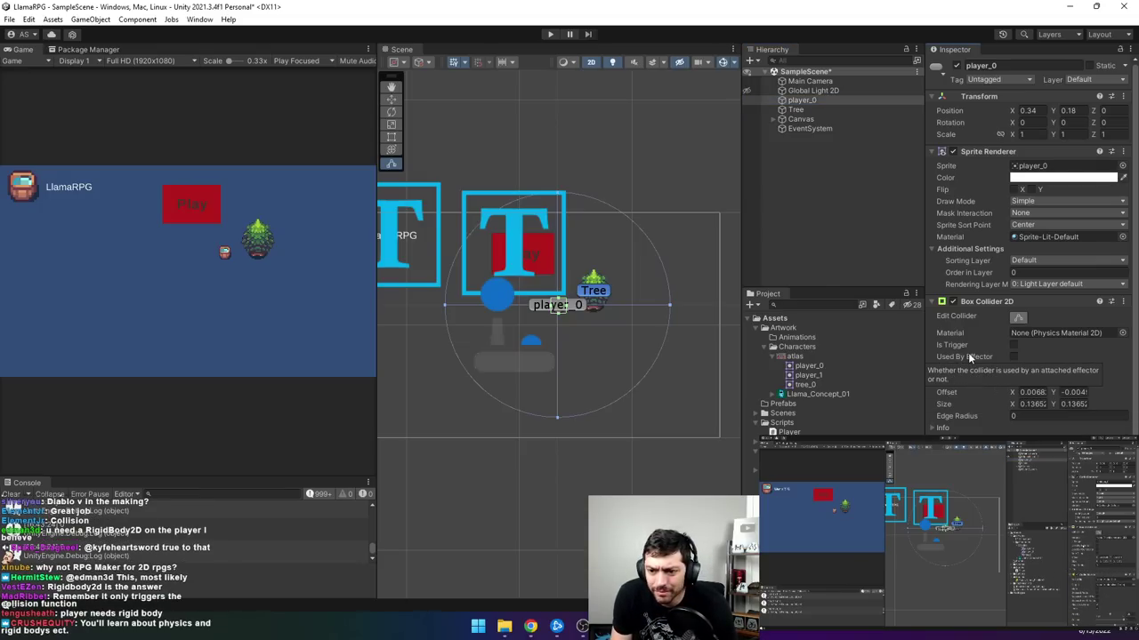
pyautogui.scroll(-5, 1010, 388)
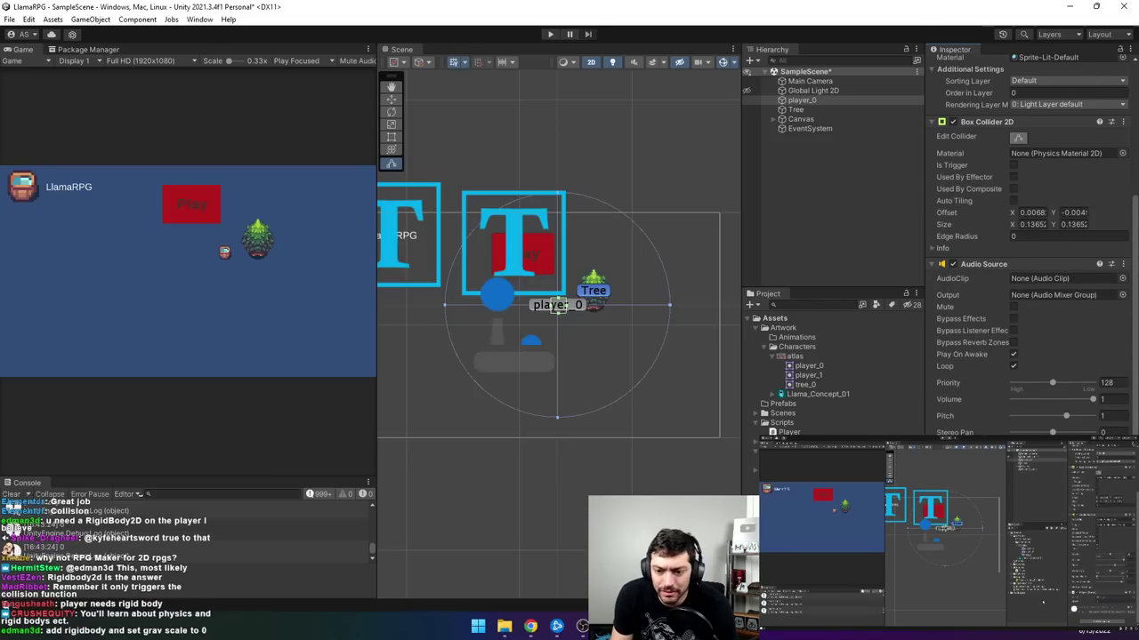
pyautogui.rightClick(854, 435)
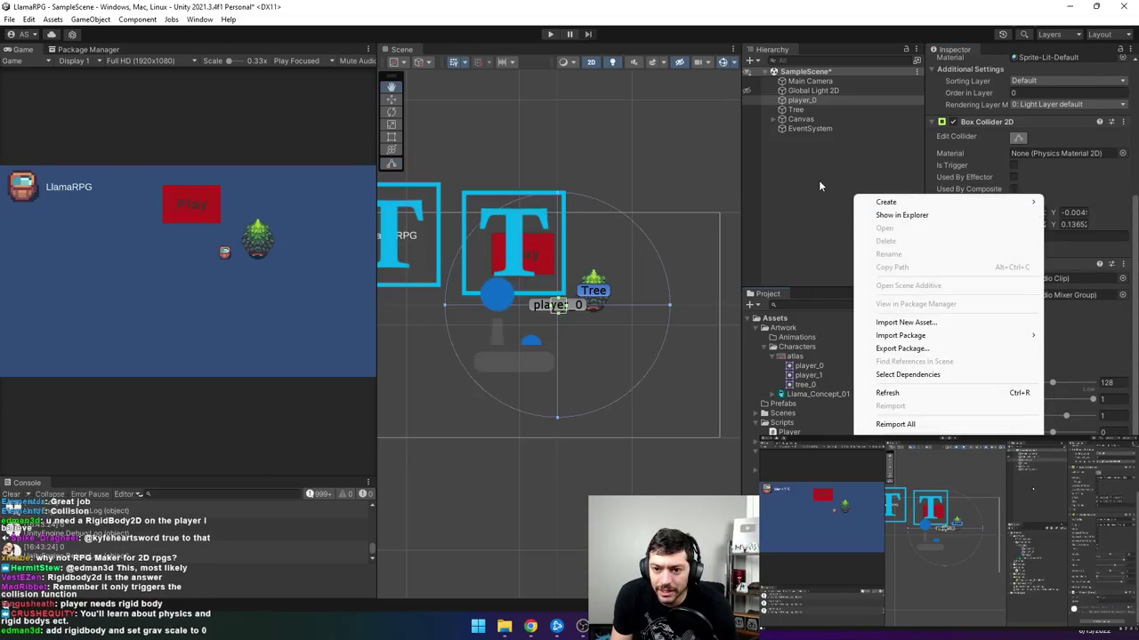
pyautogui.click(819, 184)
pyautogui.click(802, 100)
pyautogui.rightClick(802, 100)
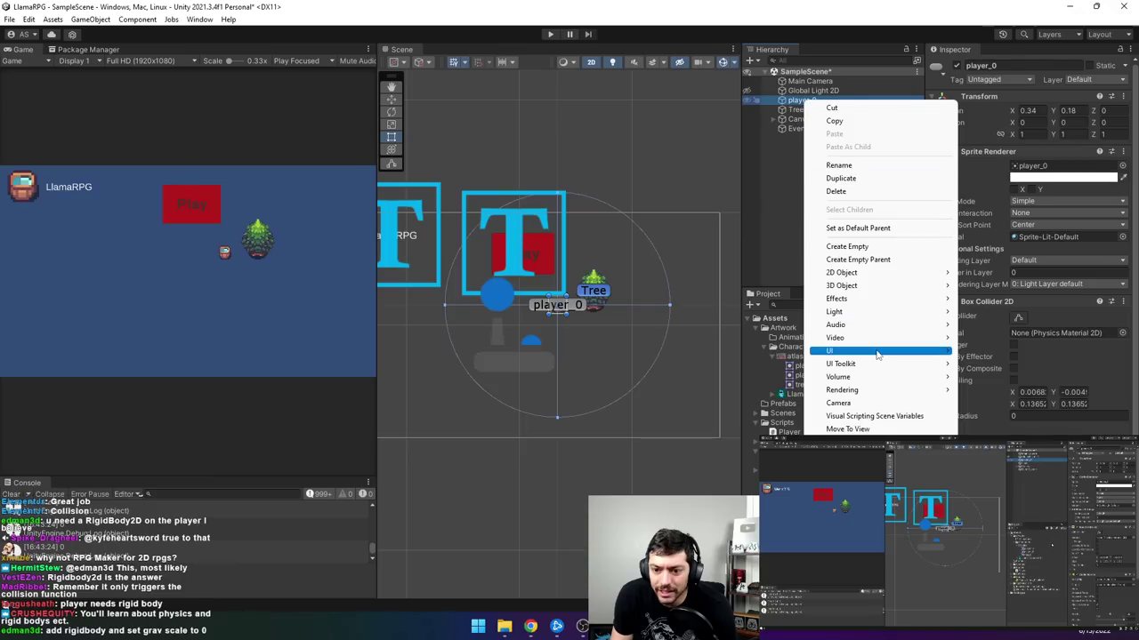
pyautogui.moveTo(876, 355)
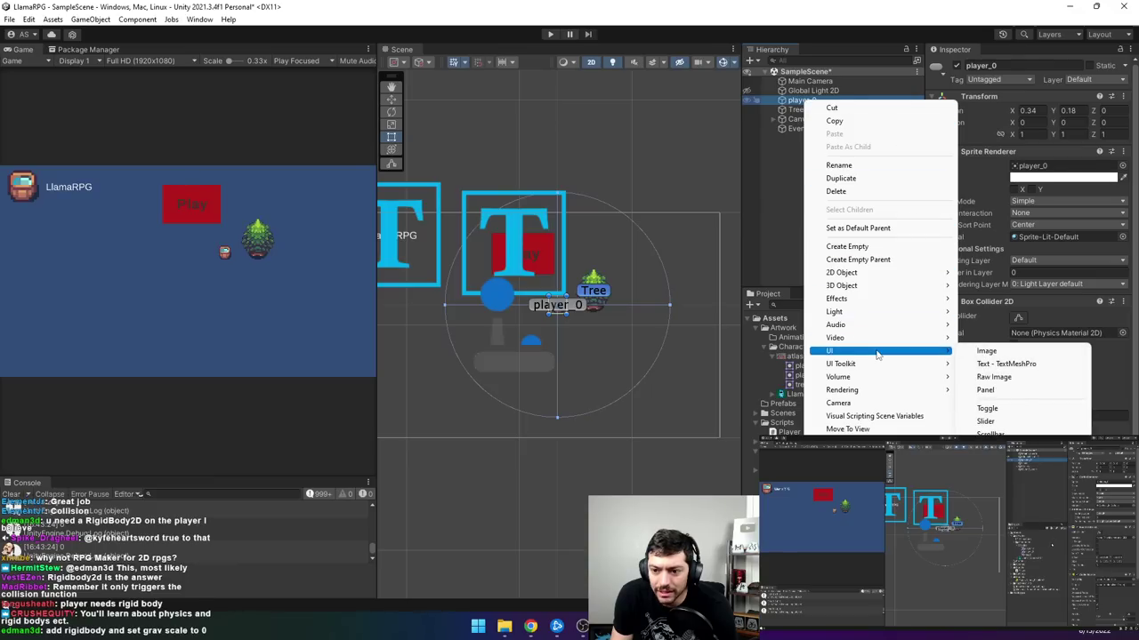
pyautogui.press('Escape')
pyautogui.scroll(-5, 1032, 266)
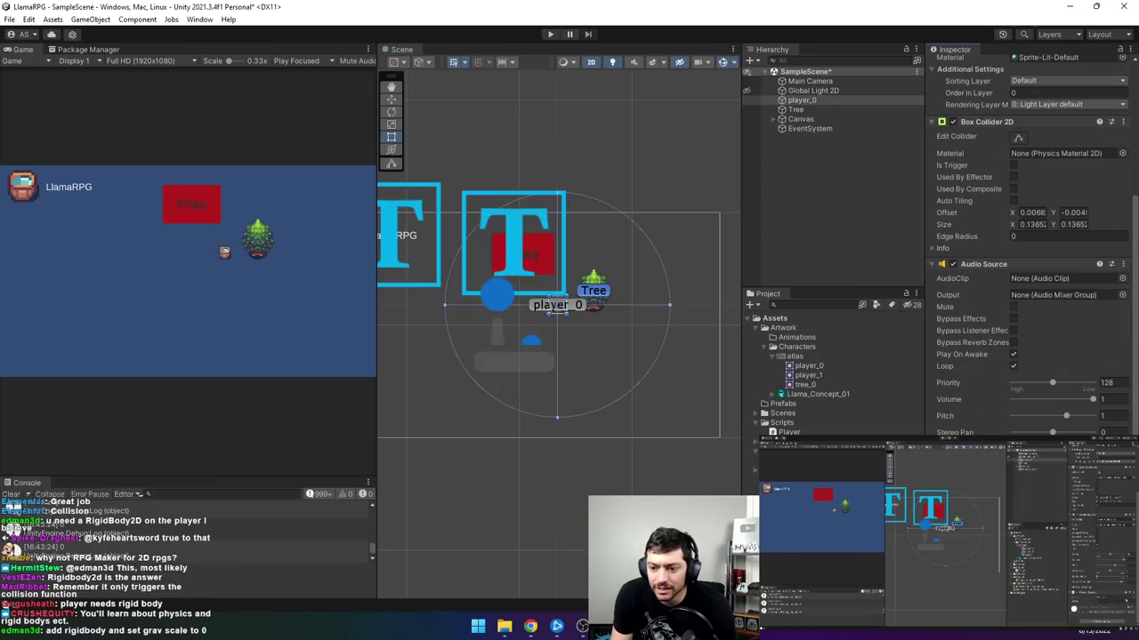
# - Add a Dynamic Rigidbody 2D component to player_0 by searching 'rigid', then deselect it
pyautogui.hotkey('ctrl', 'shift', 'a')
pyautogui.write('rigid')
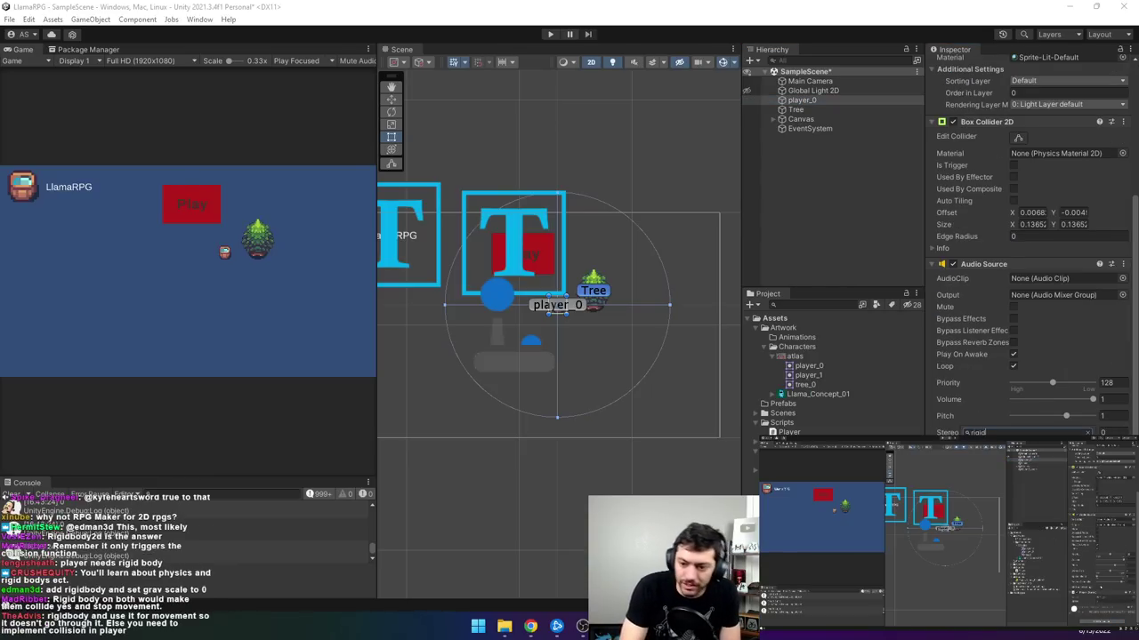
pyautogui.press('Return')
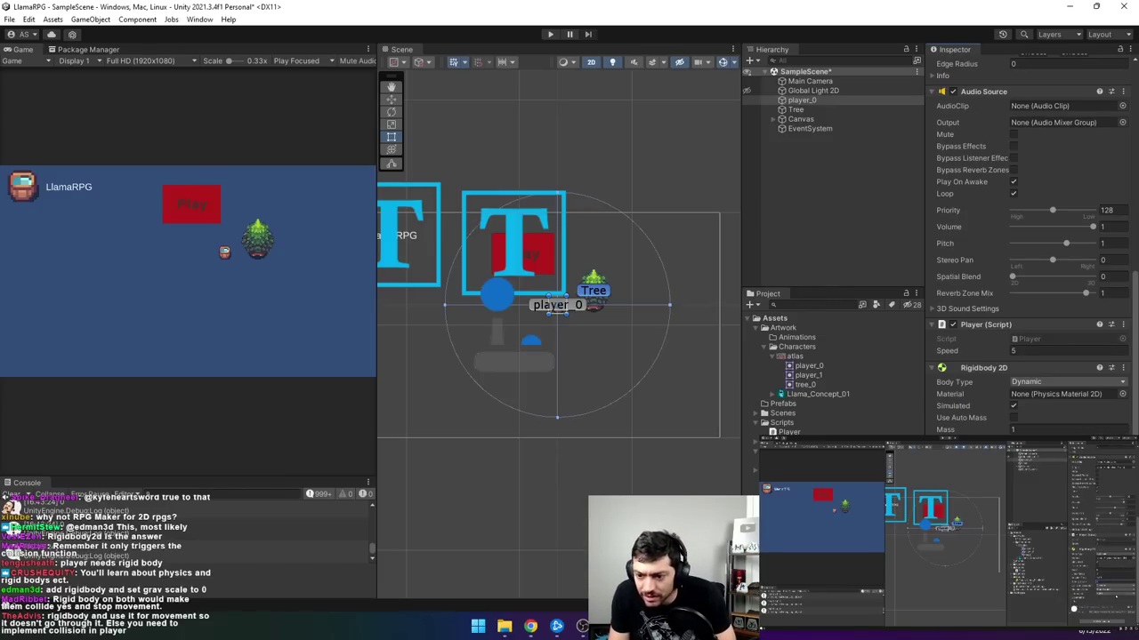
pyautogui.hotkey('shift', 'd')
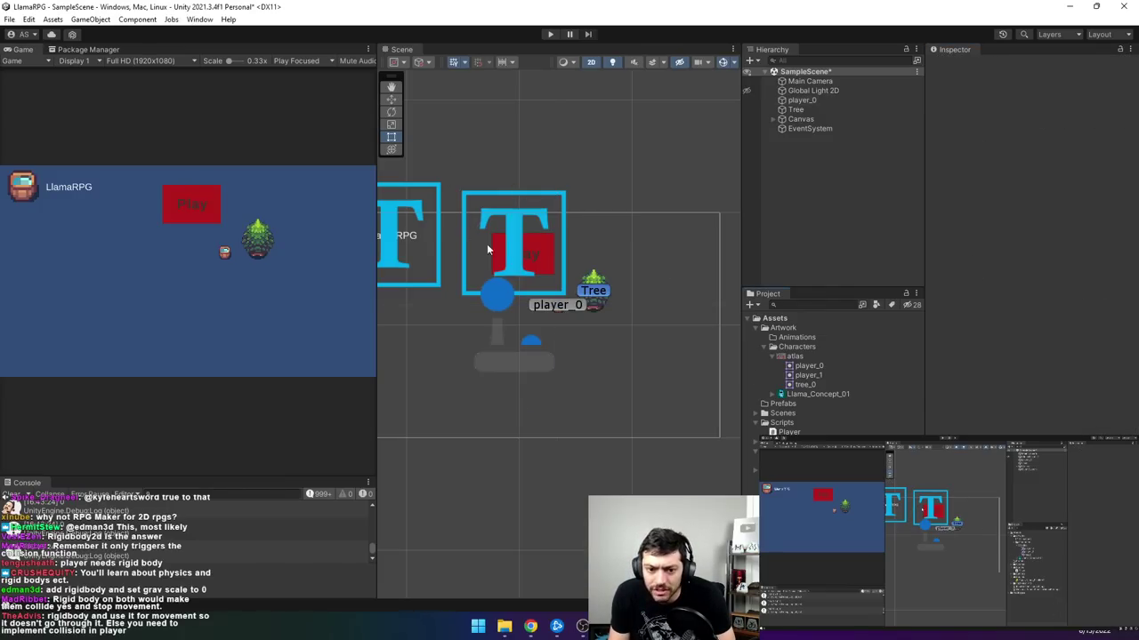
# - Select player_0 and keep its Rigidbody 2D body type set to Dynamic
pyautogui.click(561, 309)
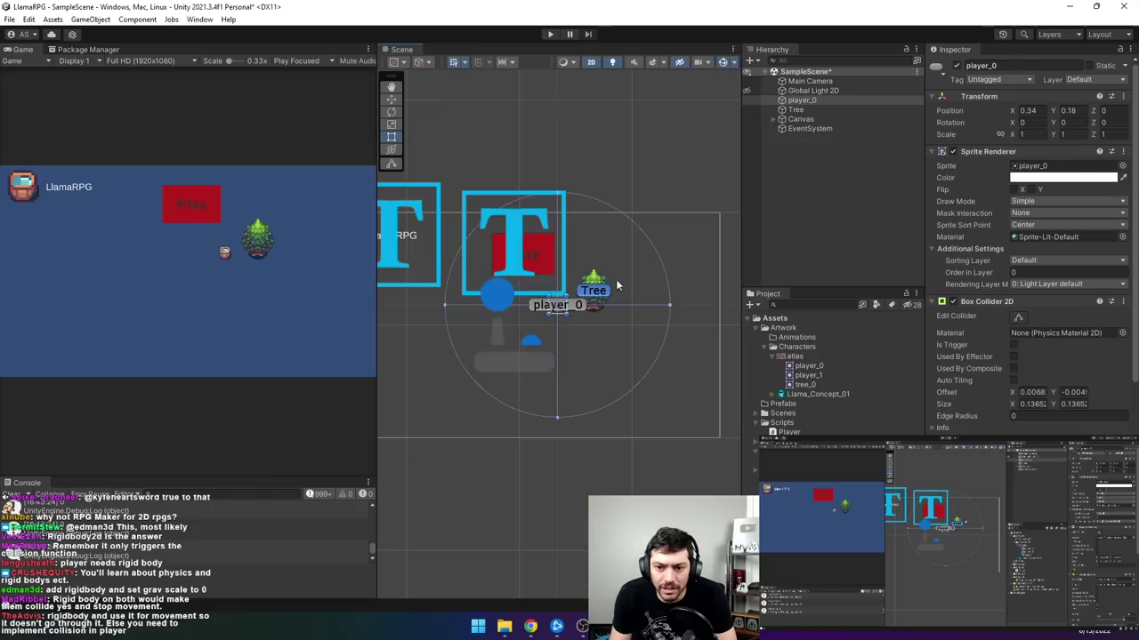
pyautogui.click(812, 101)
pyautogui.scroll(-5, 1023, 267)
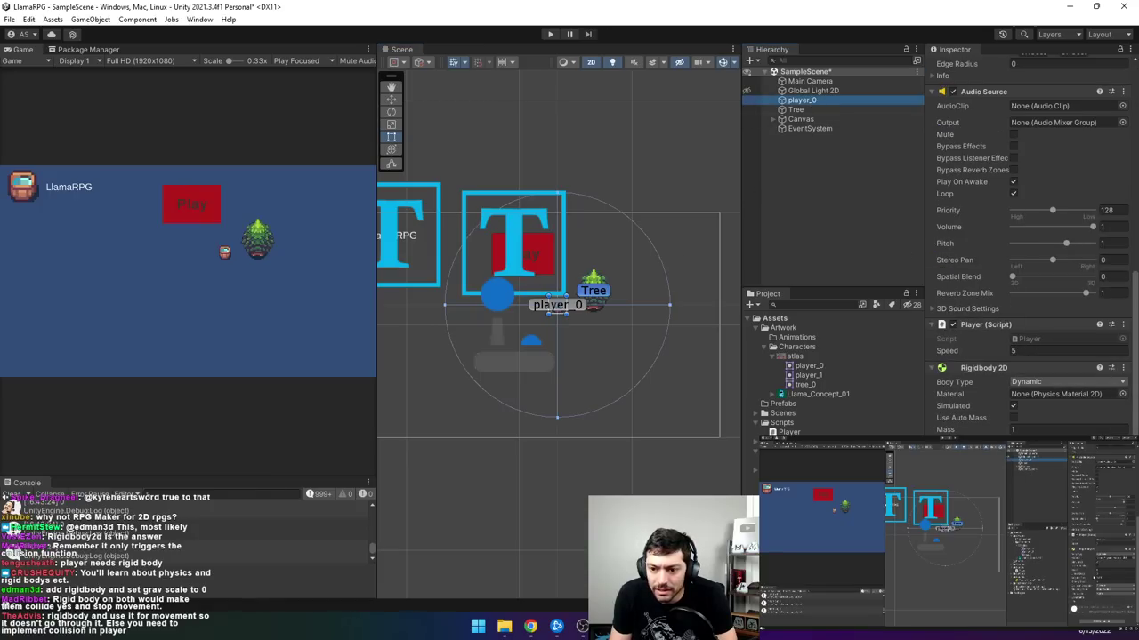
pyautogui.click(1009, 386)
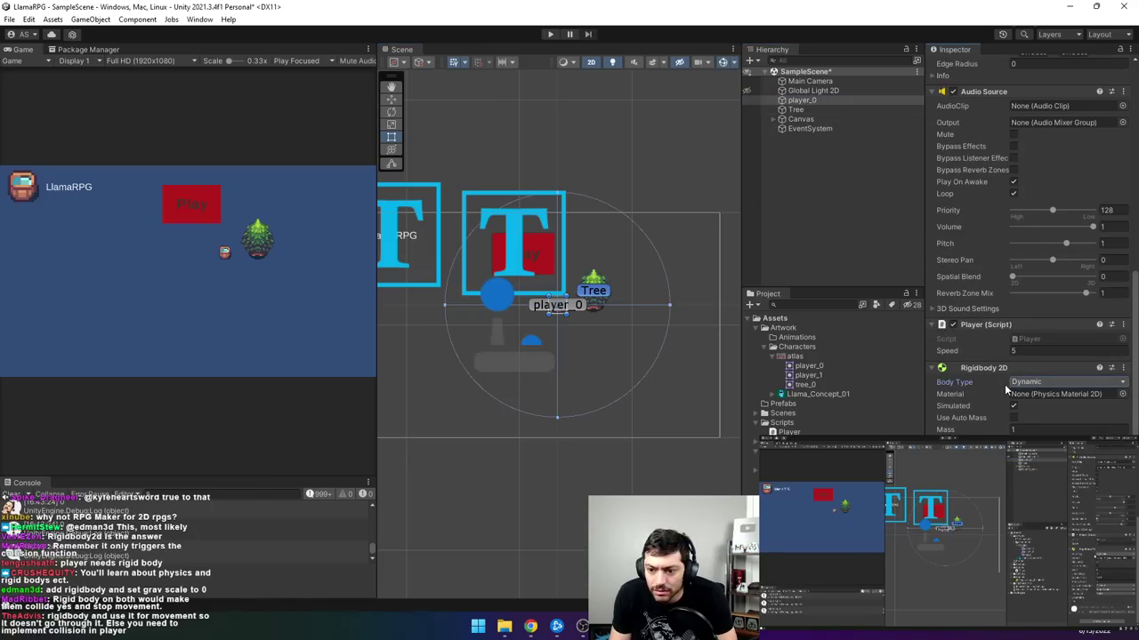
pyautogui.click(1031, 384)
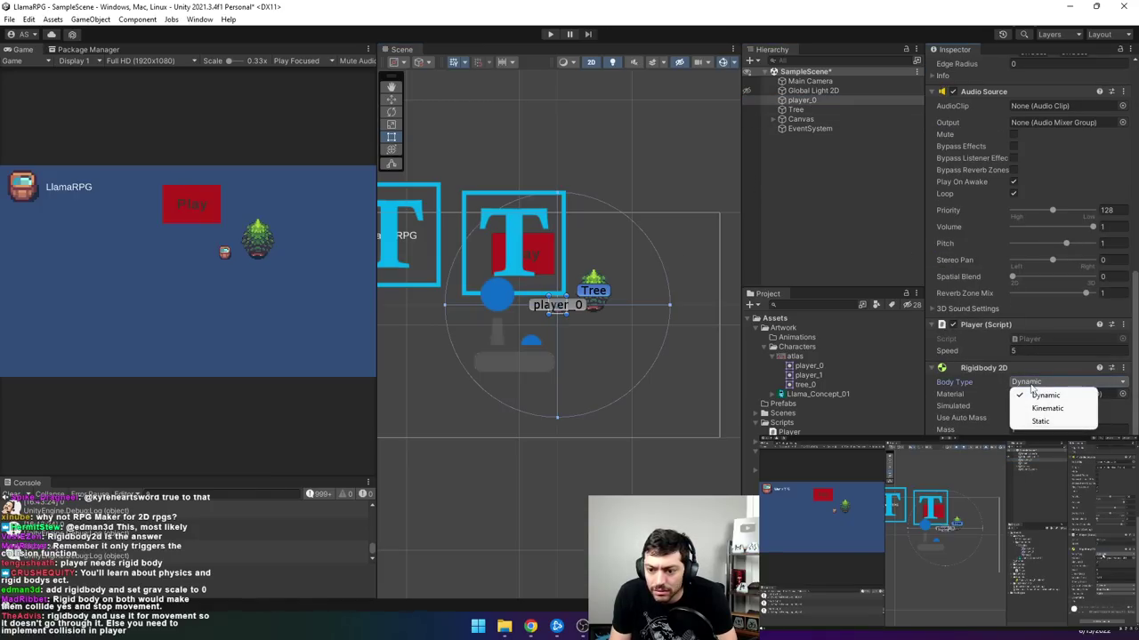
pyautogui.click(994, 423)
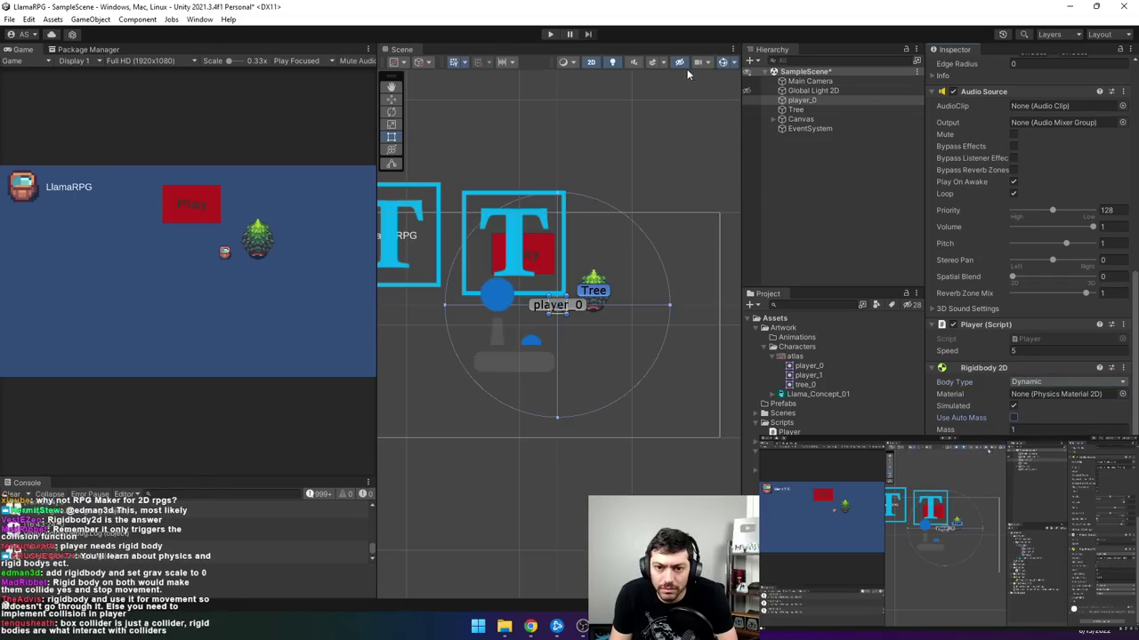
# - Run the game and walk the player around the tree with the WASD keys
pyautogui.click(550, 34)
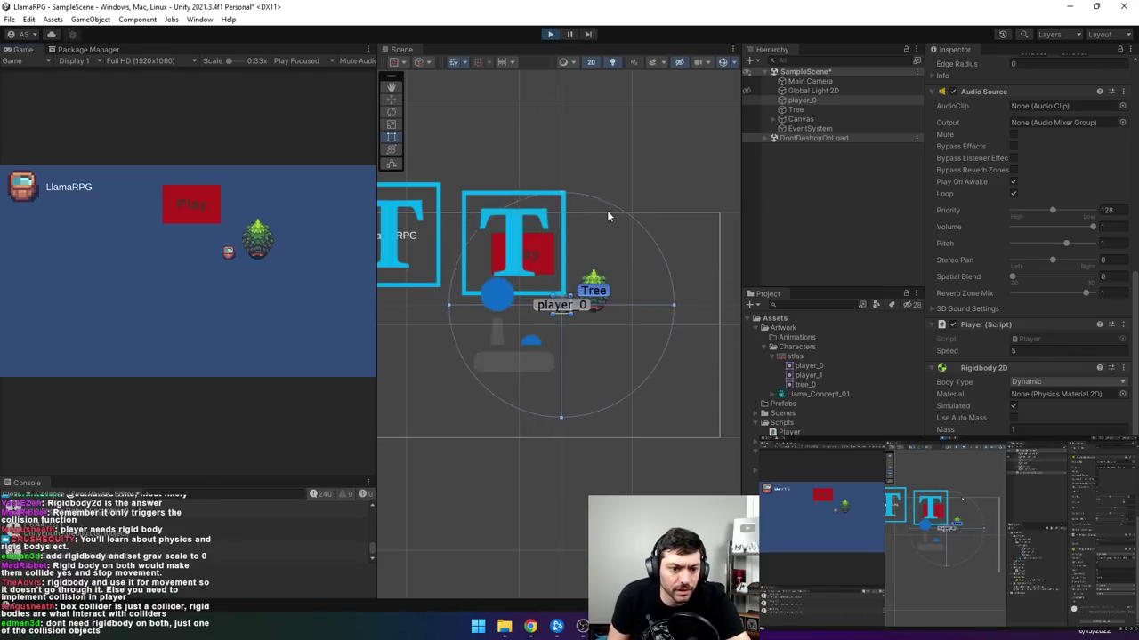
pyautogui.press('w')
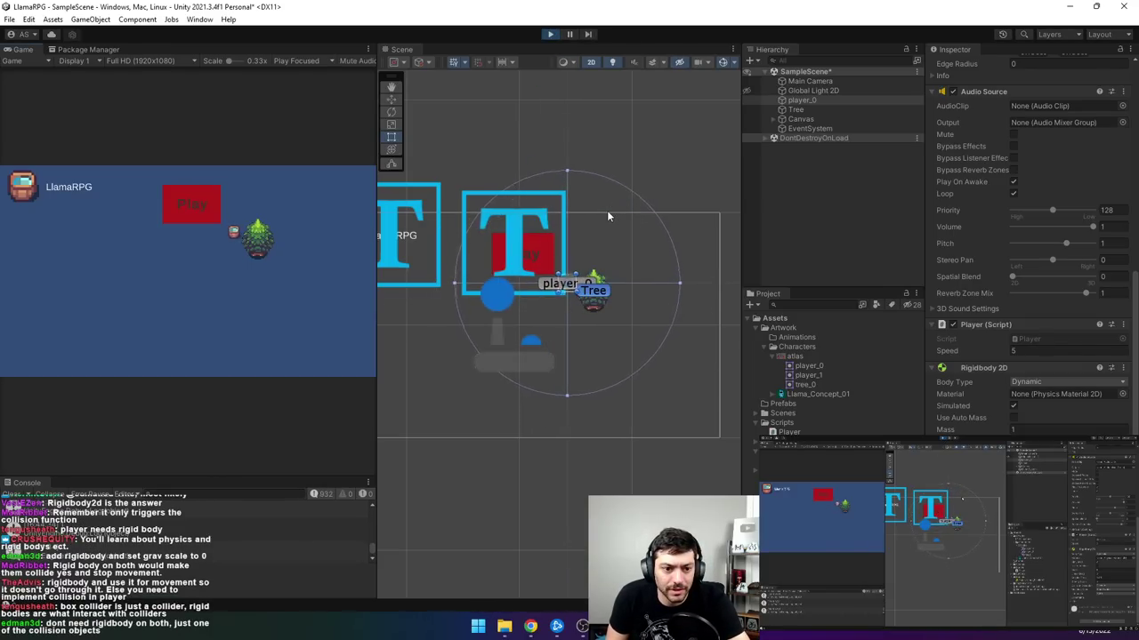
pyautogui.press('d')
pyautogui.press('s')
pyautogui.press('a')
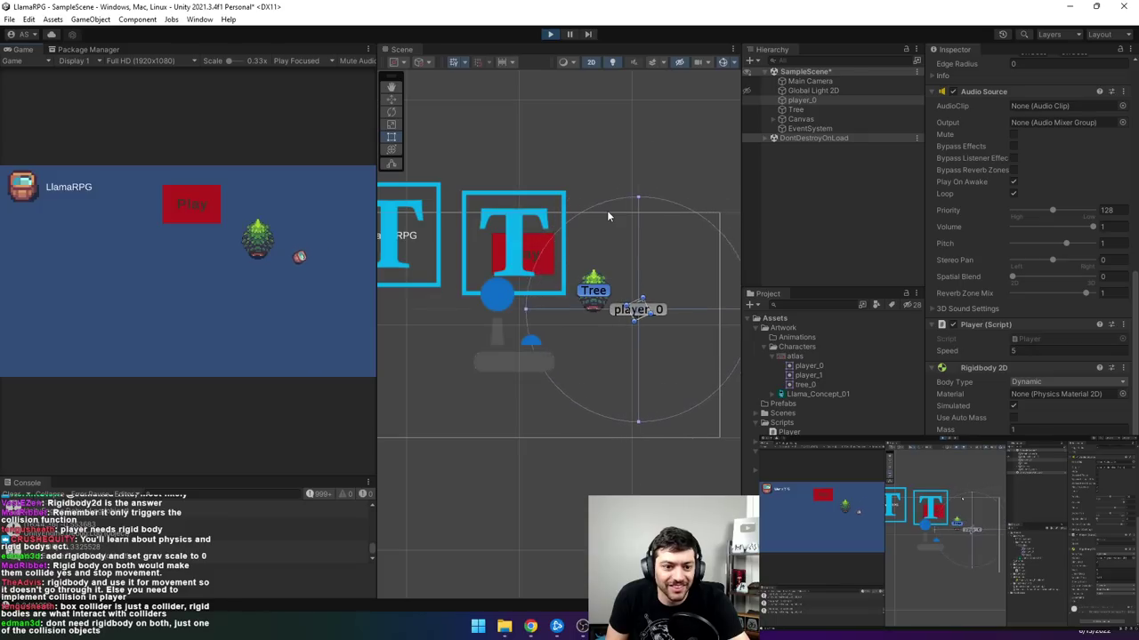
pyautogui.press('a')
pyautogui.press('d')
pyautogui.press('w')
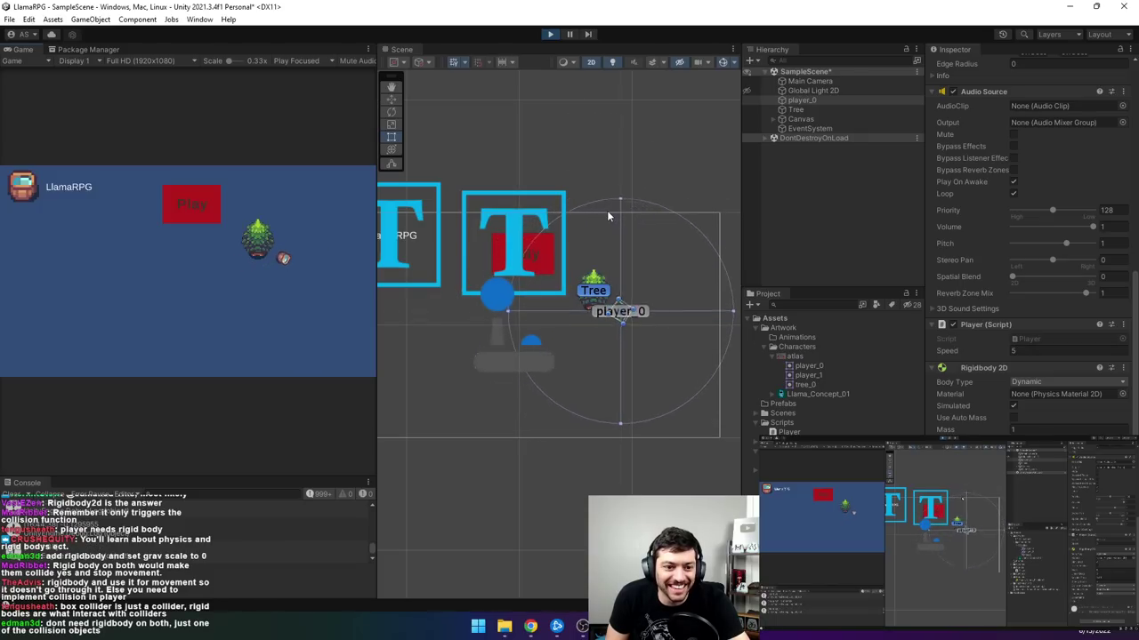
pyautogui.press('s')
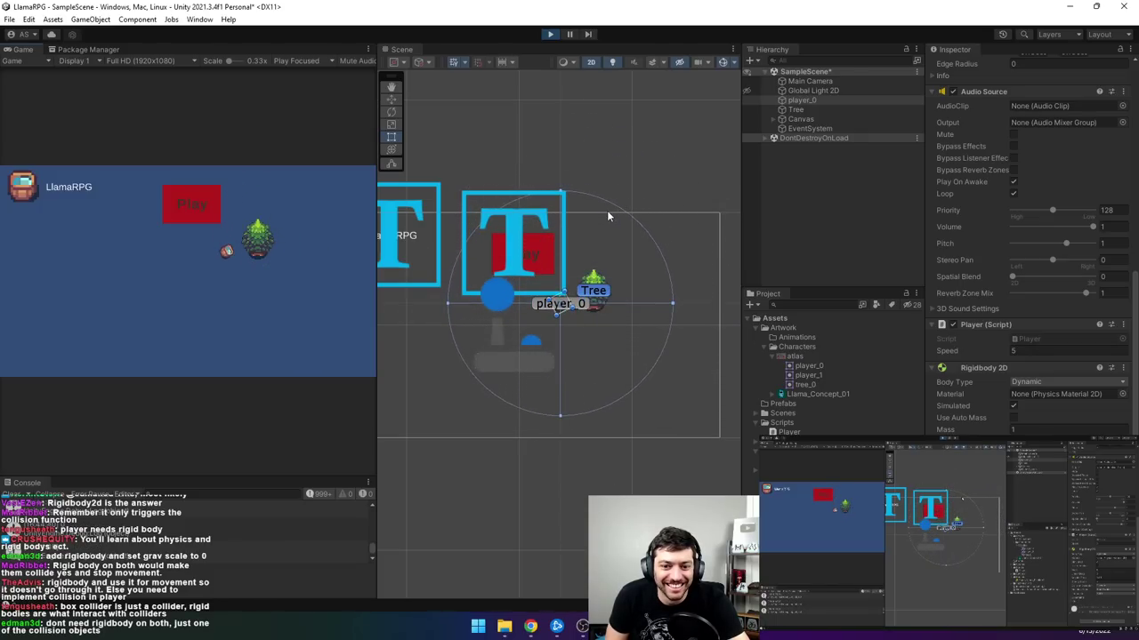
pyautogui.press('a')
pyautogui.press('a')
pyautogui.press('w')
pyautogui.press('a')
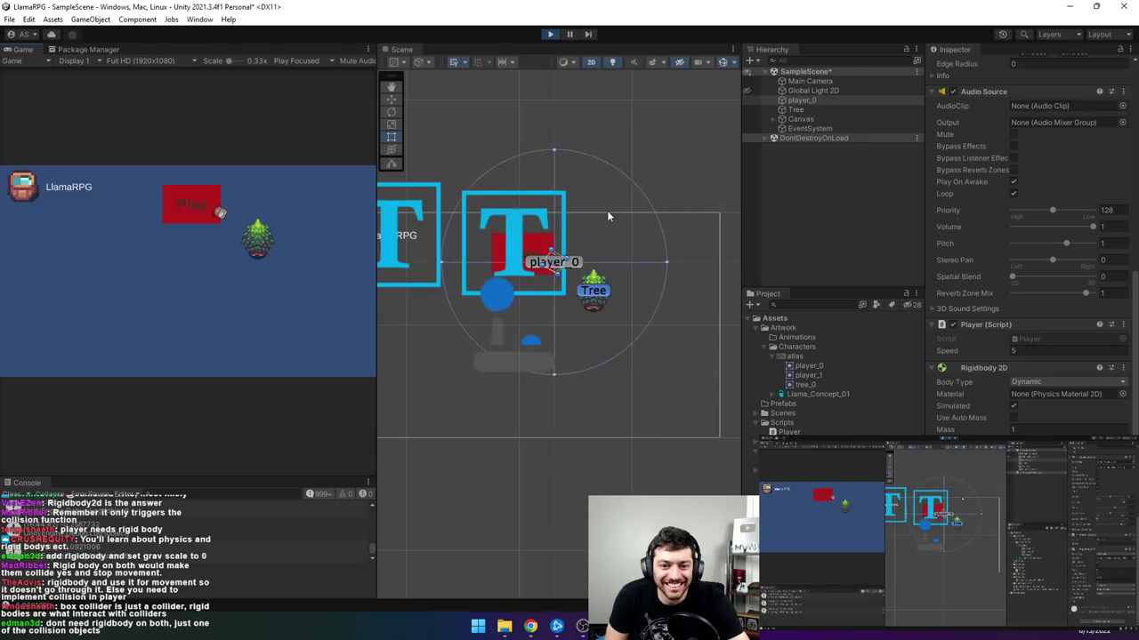
pyautogui.press('d')
pyautogui.press('w')
pyautogui.press('s')
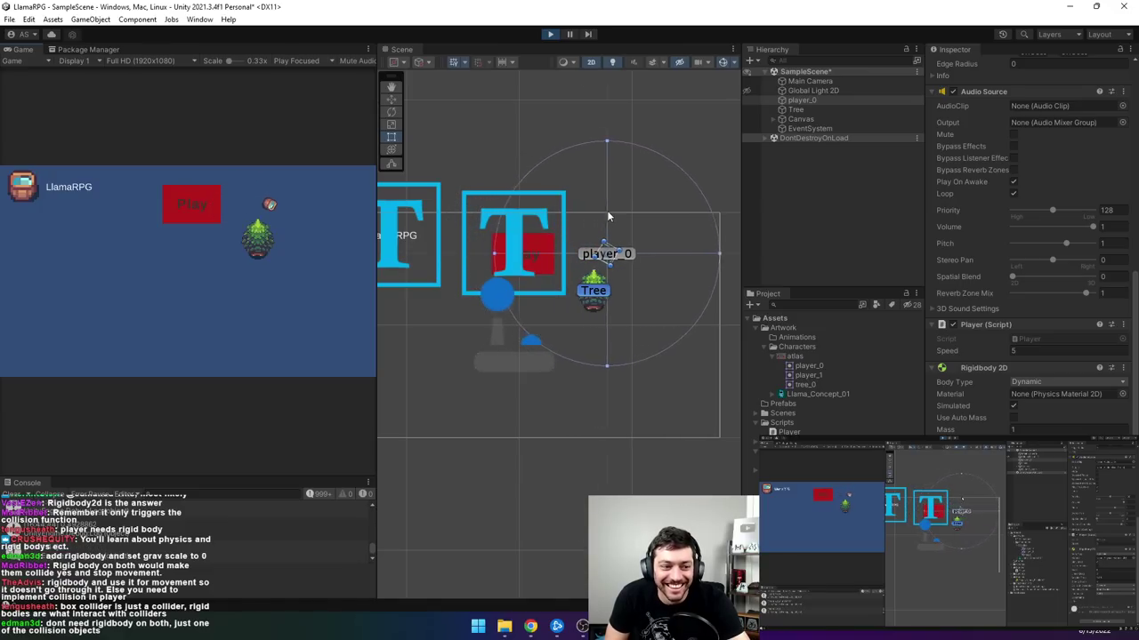
pyautogui.press('a')
pyautogui.press('s')
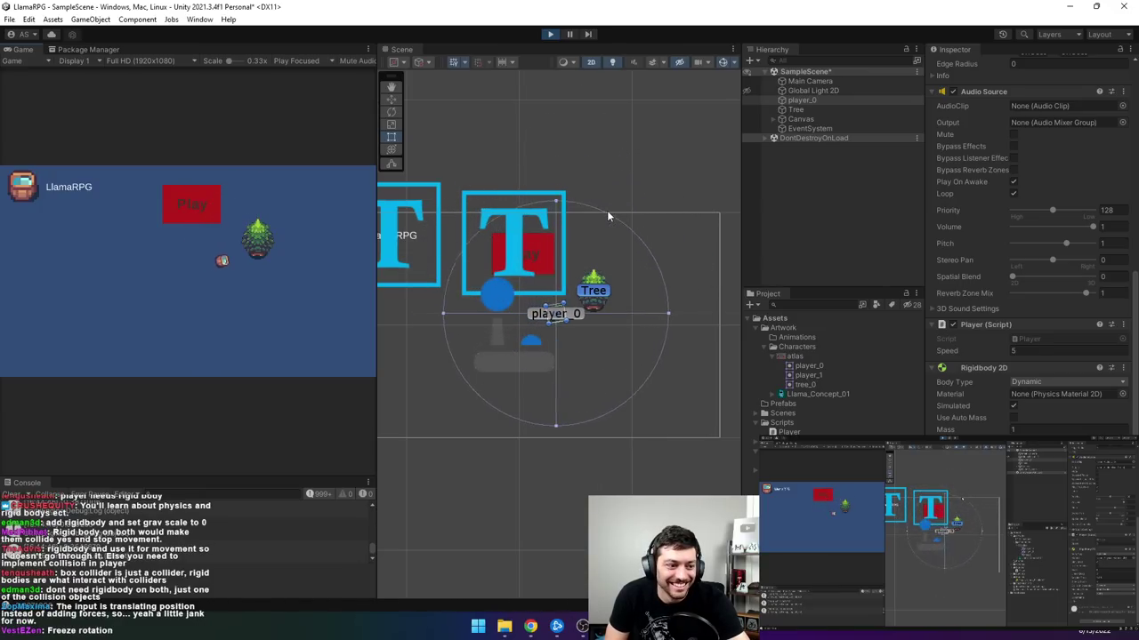
pyautogui.press('d')
pyautogui.press('w')
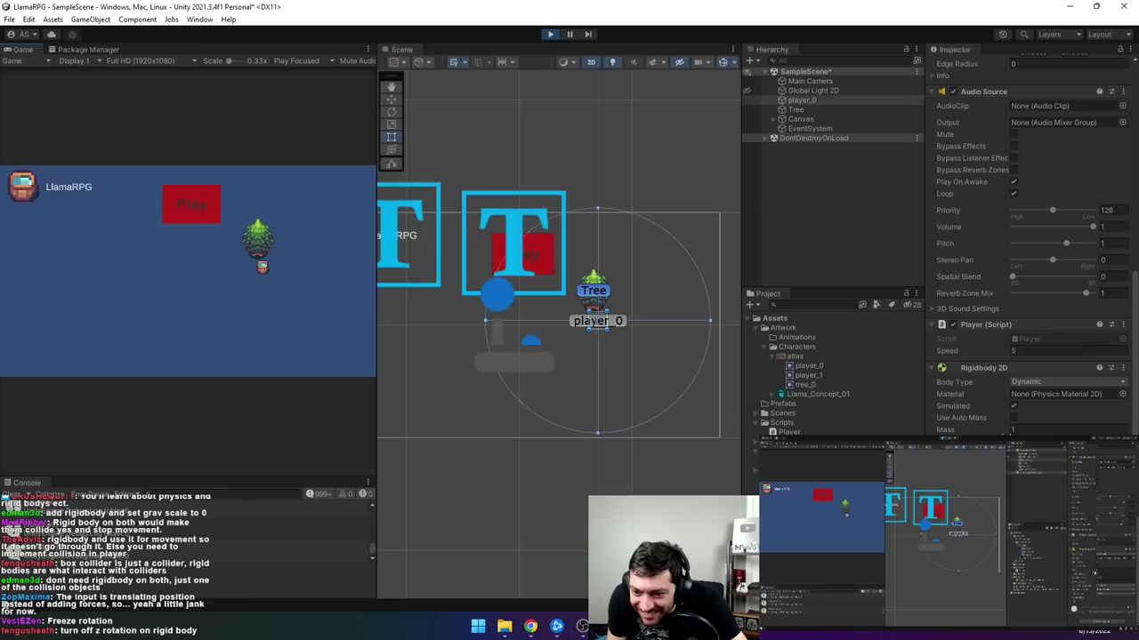
# - Stop the game and confirm the Rigidbody 2D body type stays Dynamic
pyautogui.click(550, 34)
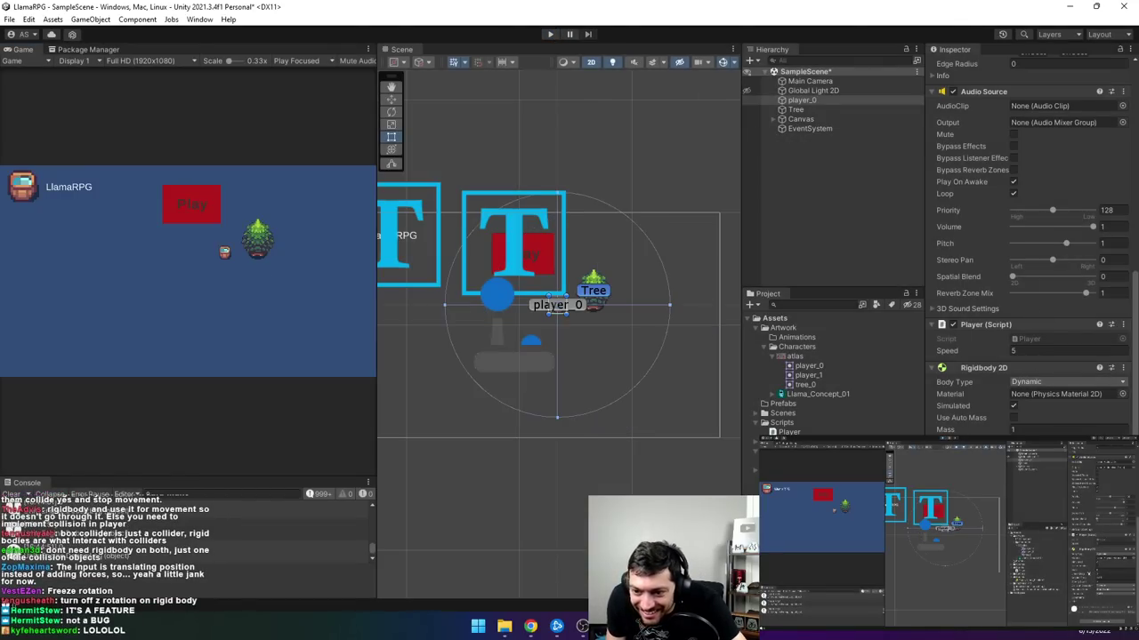
pyautogui.click(1039, 381)
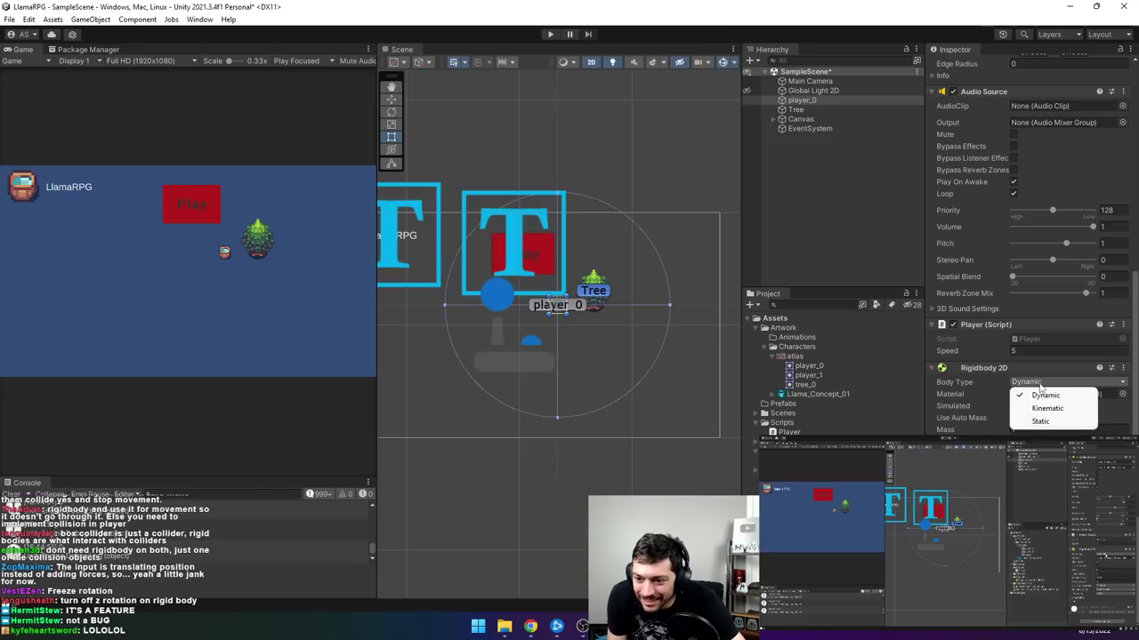
pyautogui.click(1111, 414)
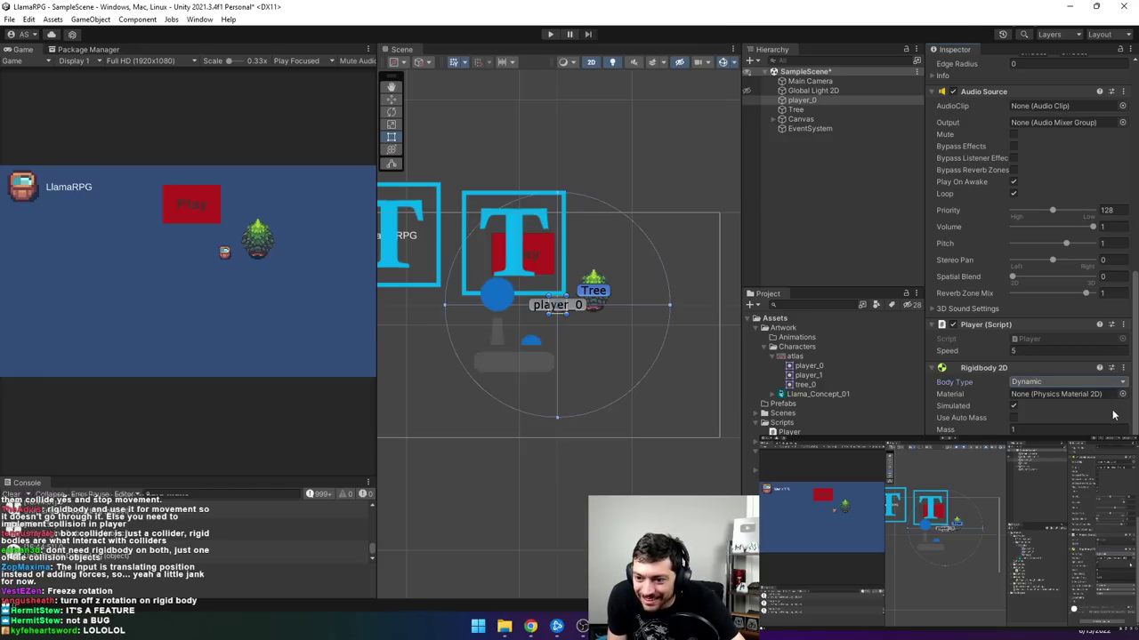
pyautogui.click(1052, 383)
# - Run the game once more, then stop it
pyautogui.scroll(3, 1045, 418)
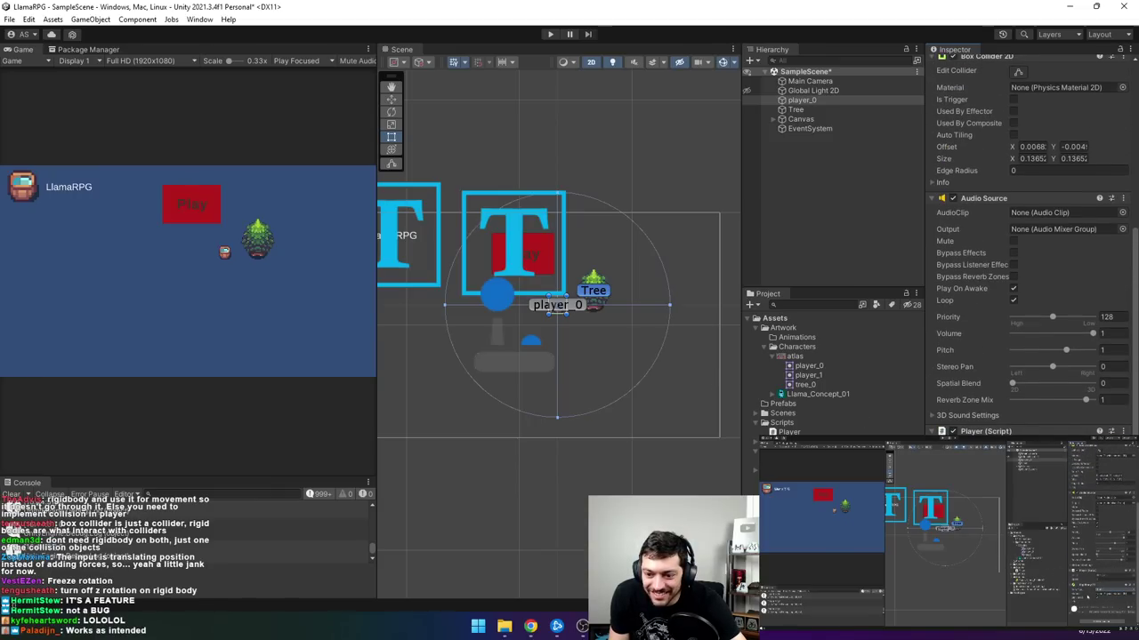
pyautogui.scroll(-3, 1028, 249)
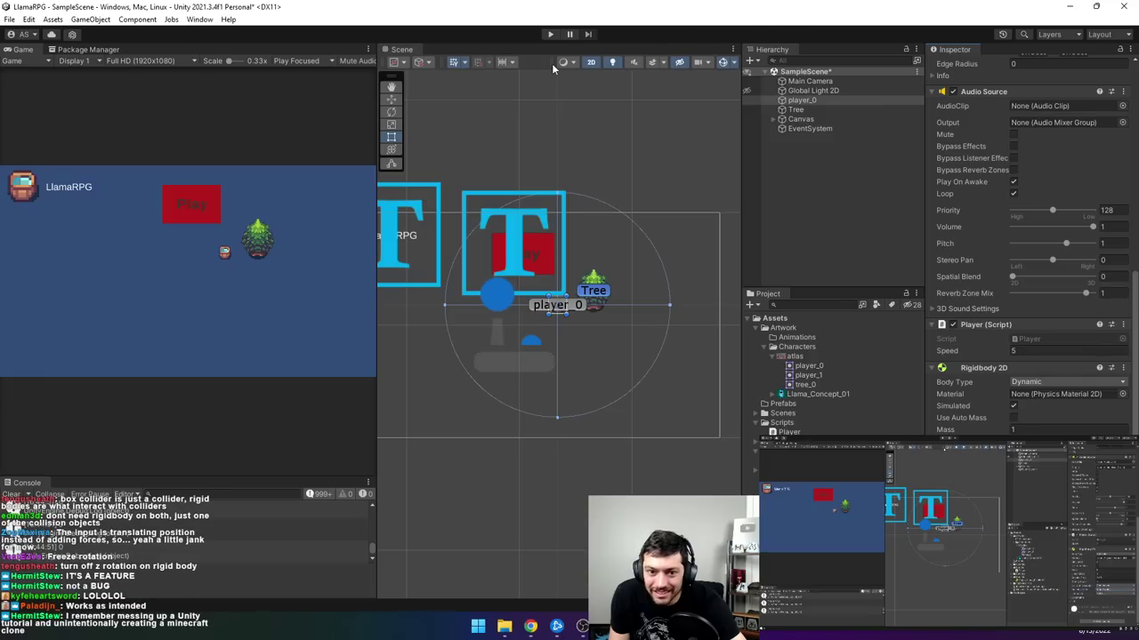
pyautogui.click(549, 34)
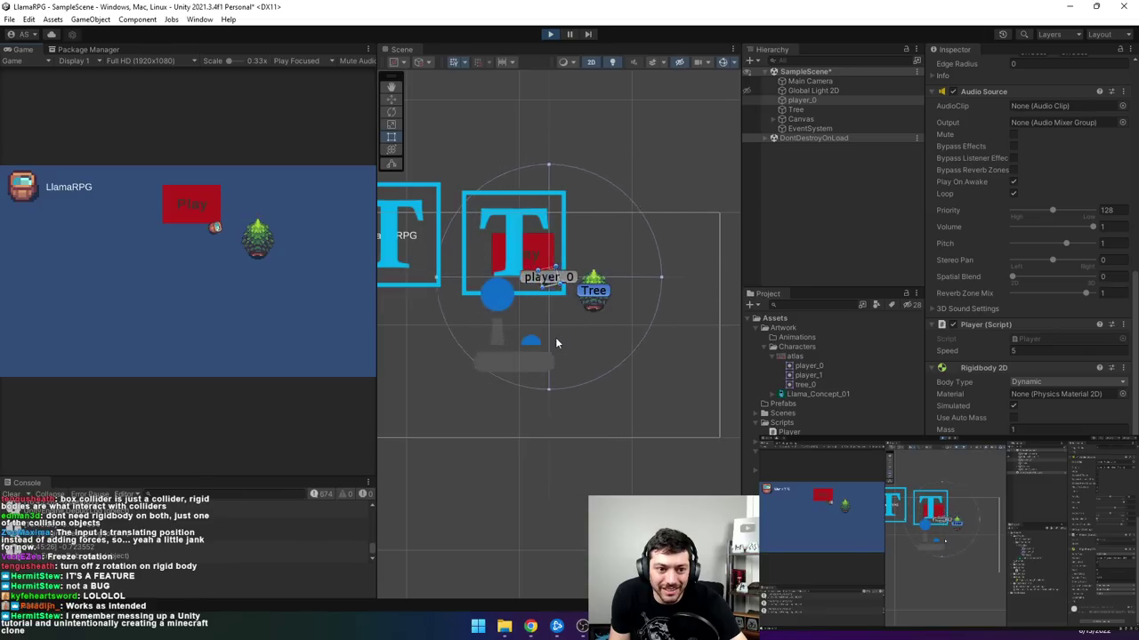
pyautogui.click(549, 34)
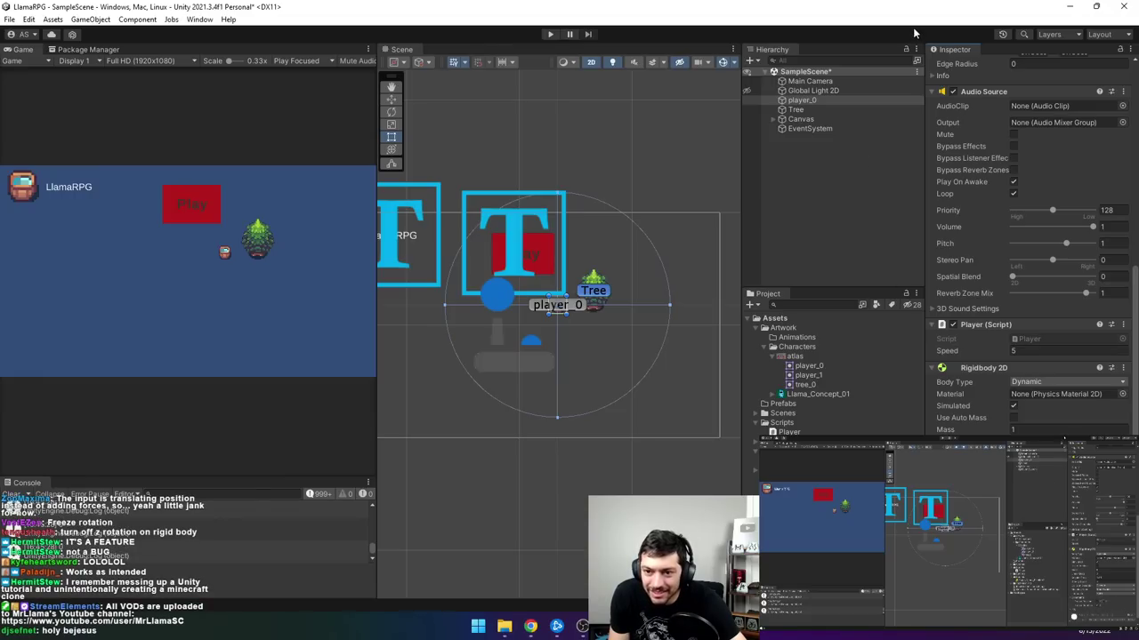
pyautogui.click(552, 36)
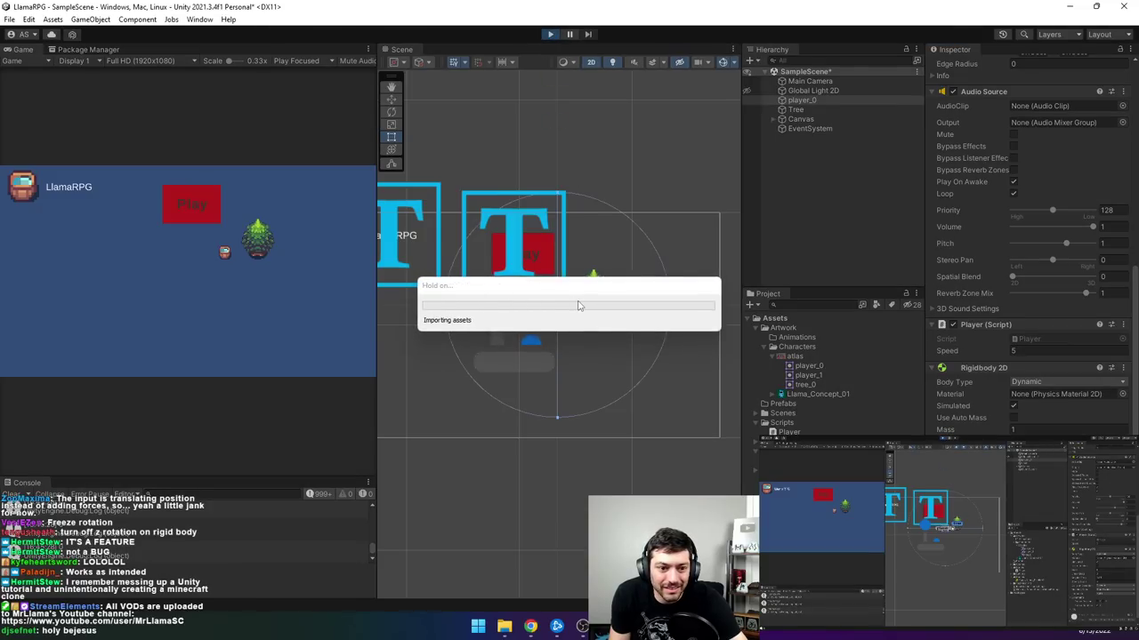
pyautogui.press('d')
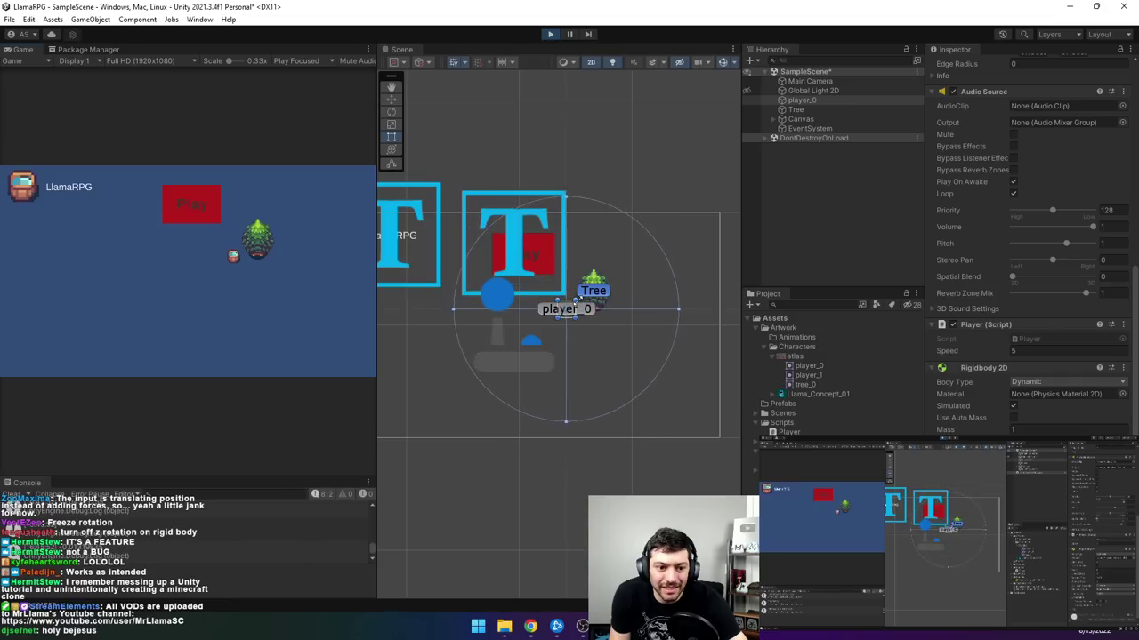
pyautogui.press('d')
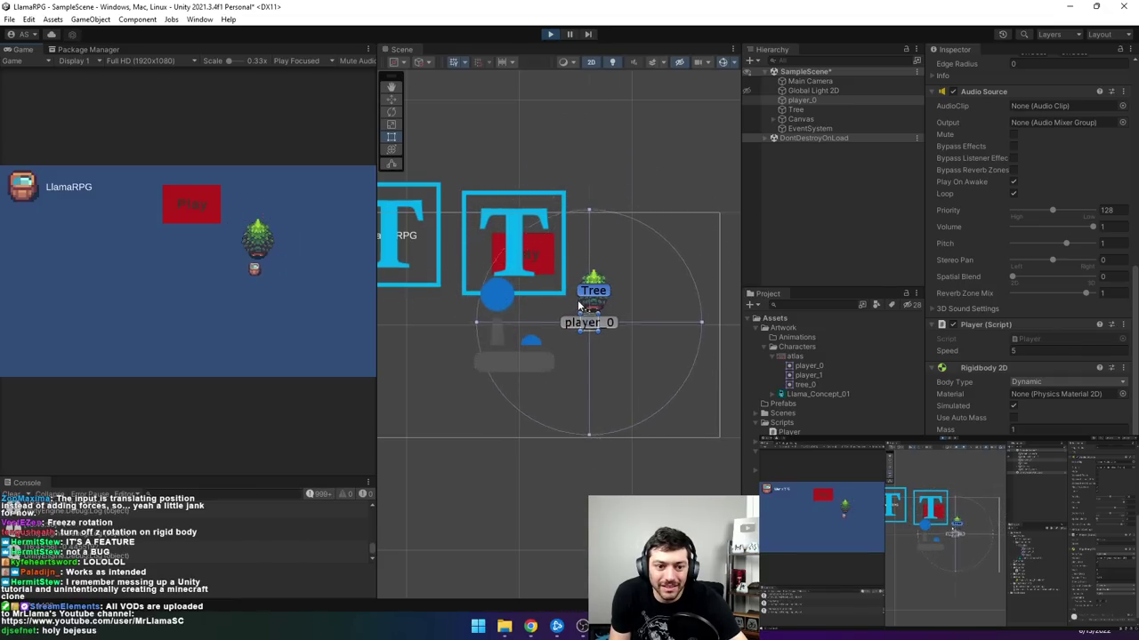
pyautogui.press('w')
pyautogui.press('a')
pyautogui.press('s')
pyautogui.press('a')
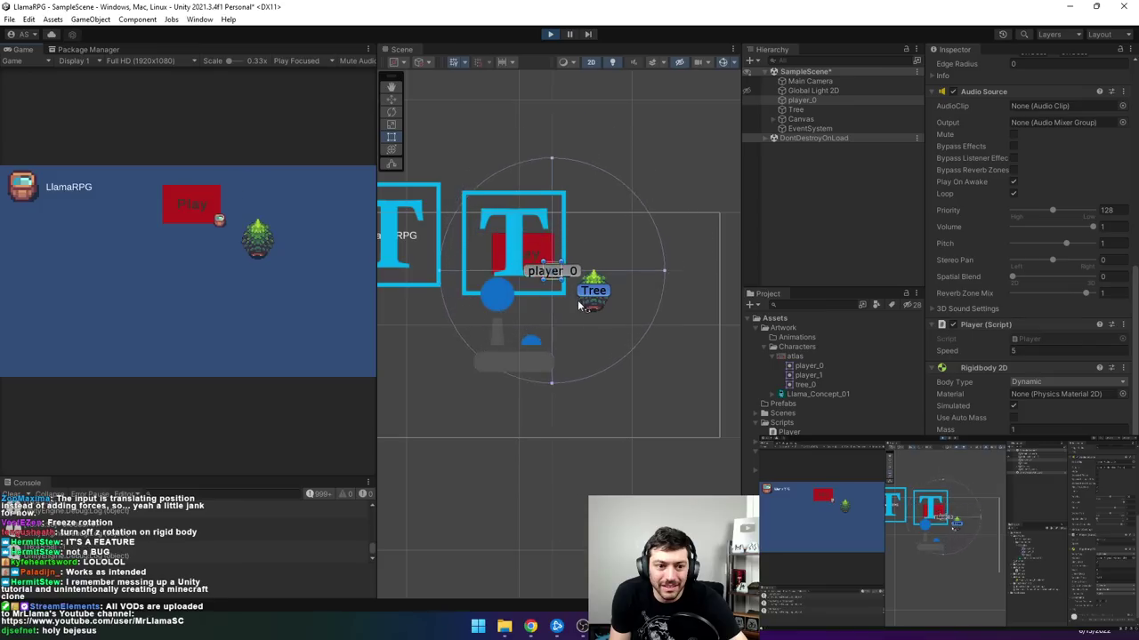
pyautogui.press('a')
pyautogui.press('s')
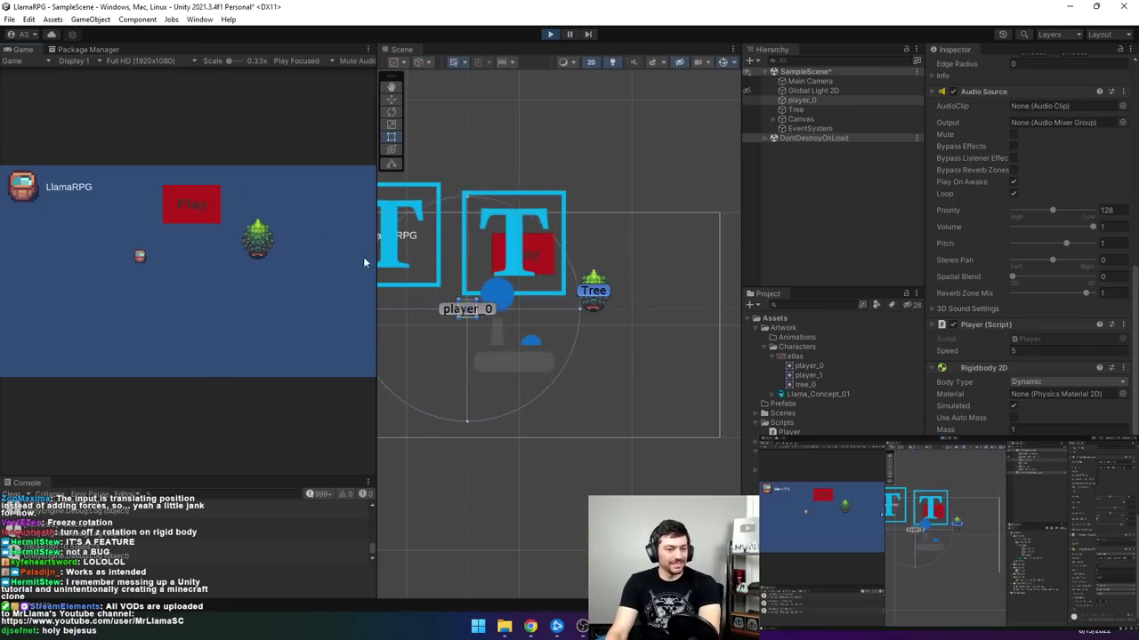
pyautogui.press('d')
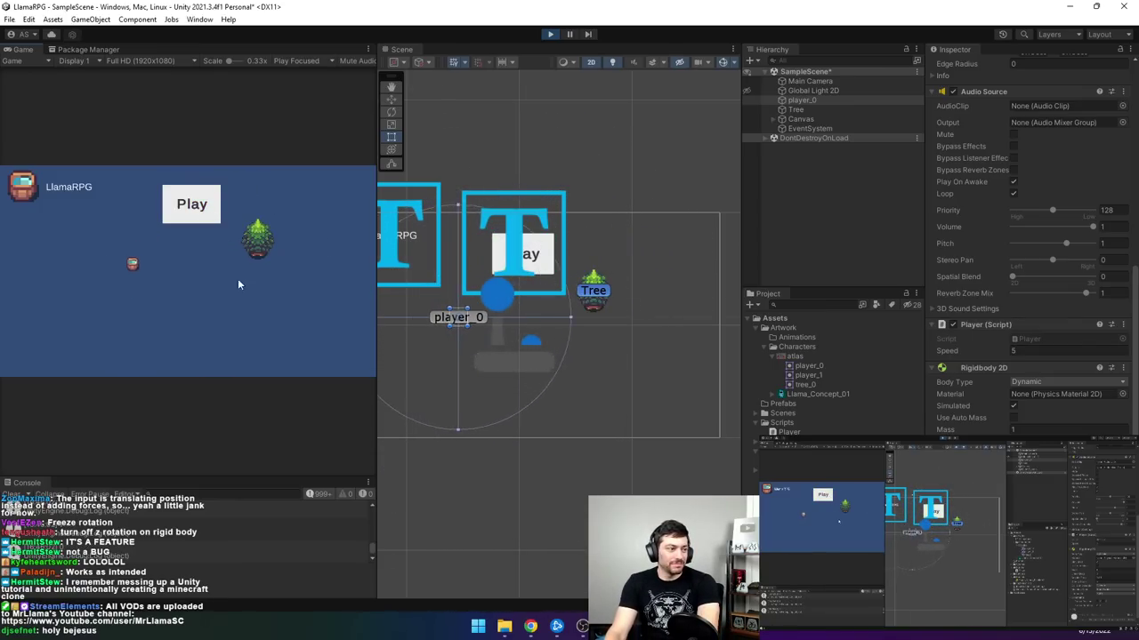
pyautogui.press('w')
pyautogui.press('a')
pyautogui.press('a')
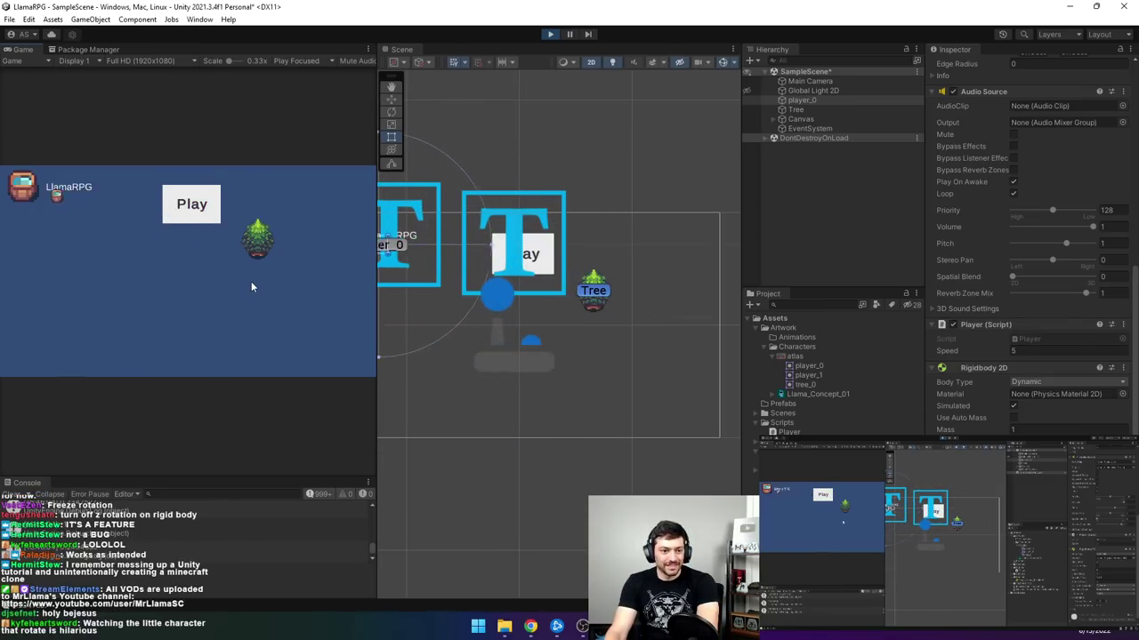
pyautogui.press('d')
pyautogui.press('s')
pyautogui.press('s')
pyautogui.press('d')
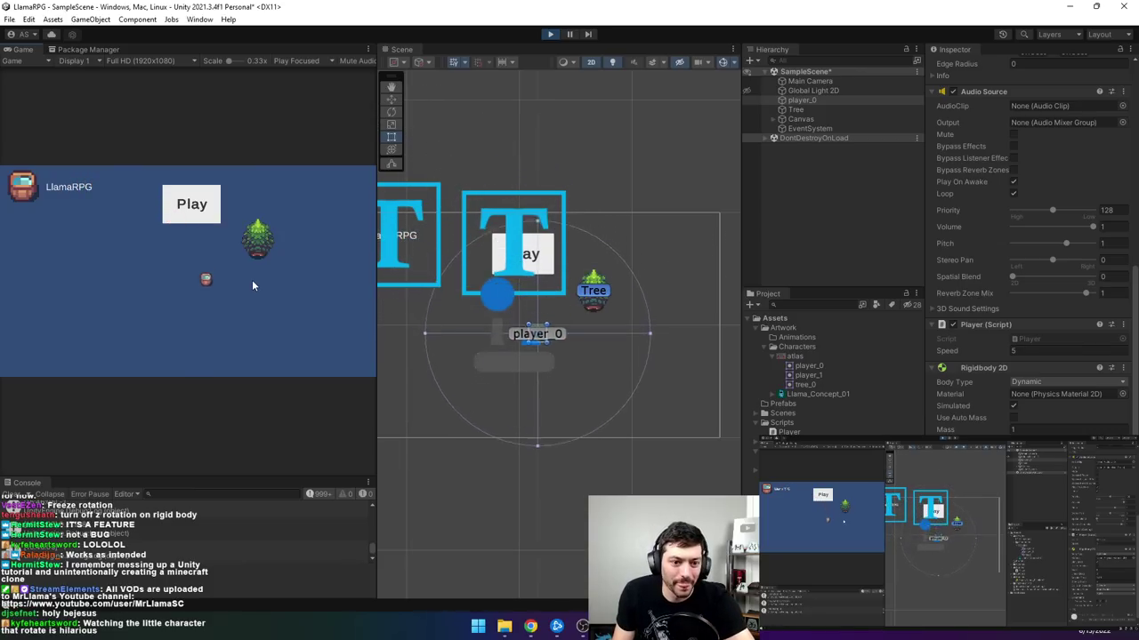
pyautogui.press('a')
pyautogui.press('w')
pyautogui.press('s')
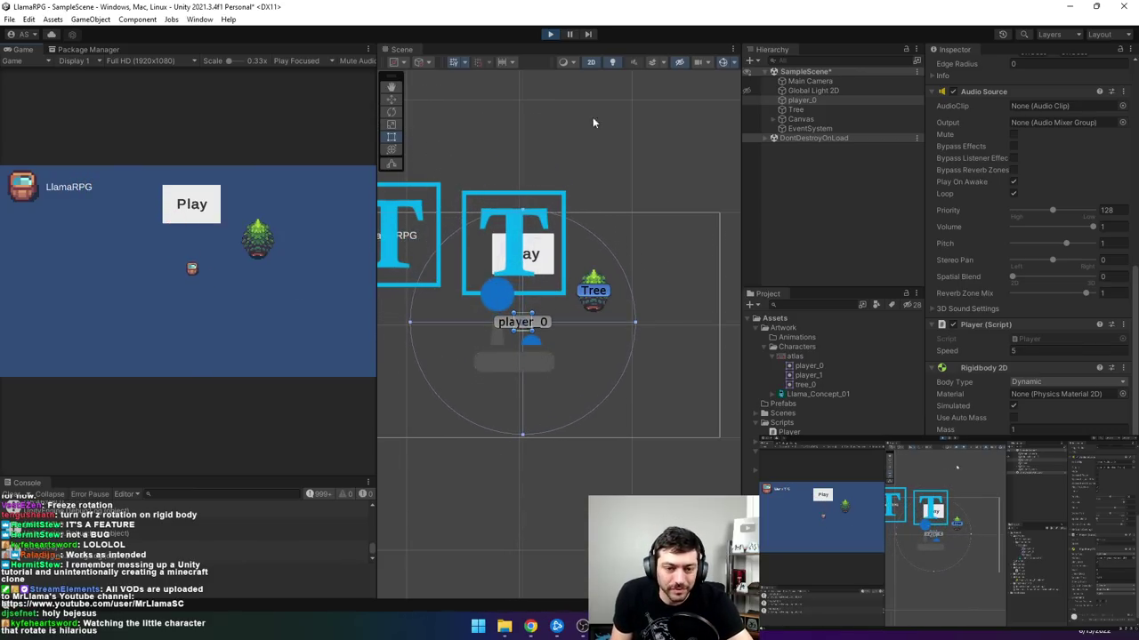
pyautogui.click(549, 34)
# - Select Main Camera and leave its tag as MainCamera
pyautogui.click(821, 81)
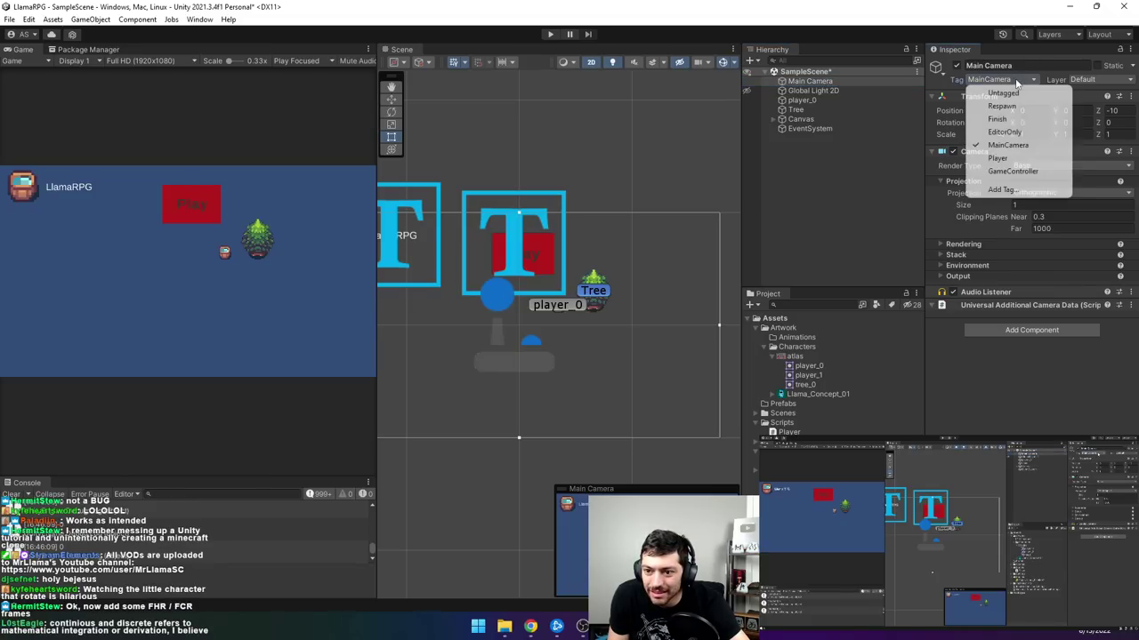
pyautogui.click(935, 87)
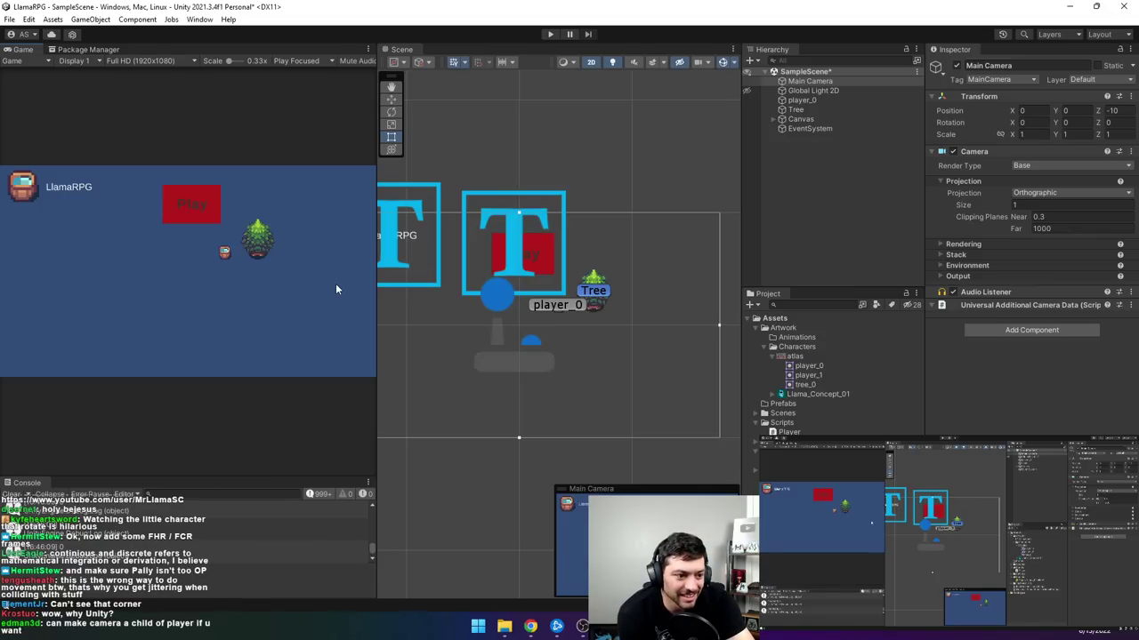
# - Parent Main Camera under player_0 and run the game to test camera following
pyautogui.click(804, 81)
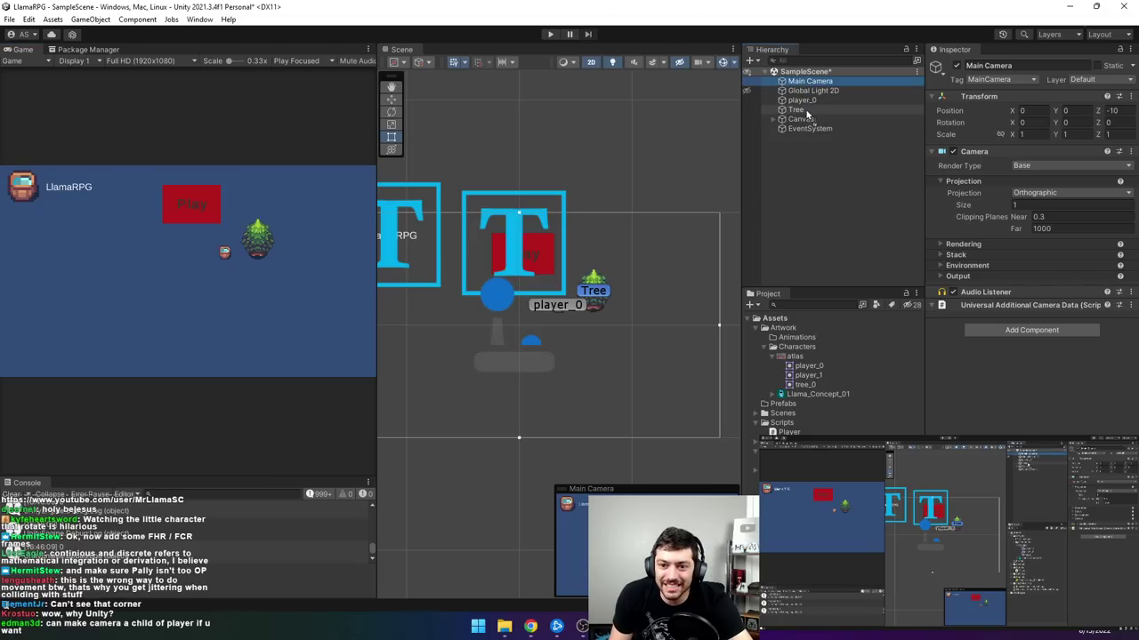
pyautogui.moveTo(807, 114); pyautogui.dragTo(805, 101)
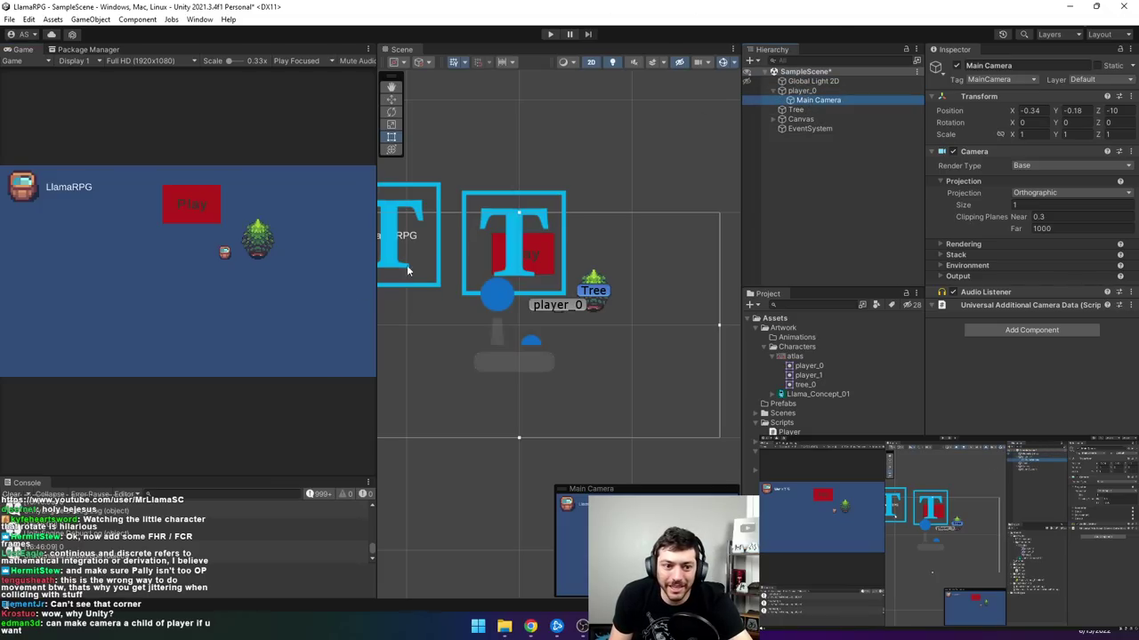
pyautogui.click(549, 33)
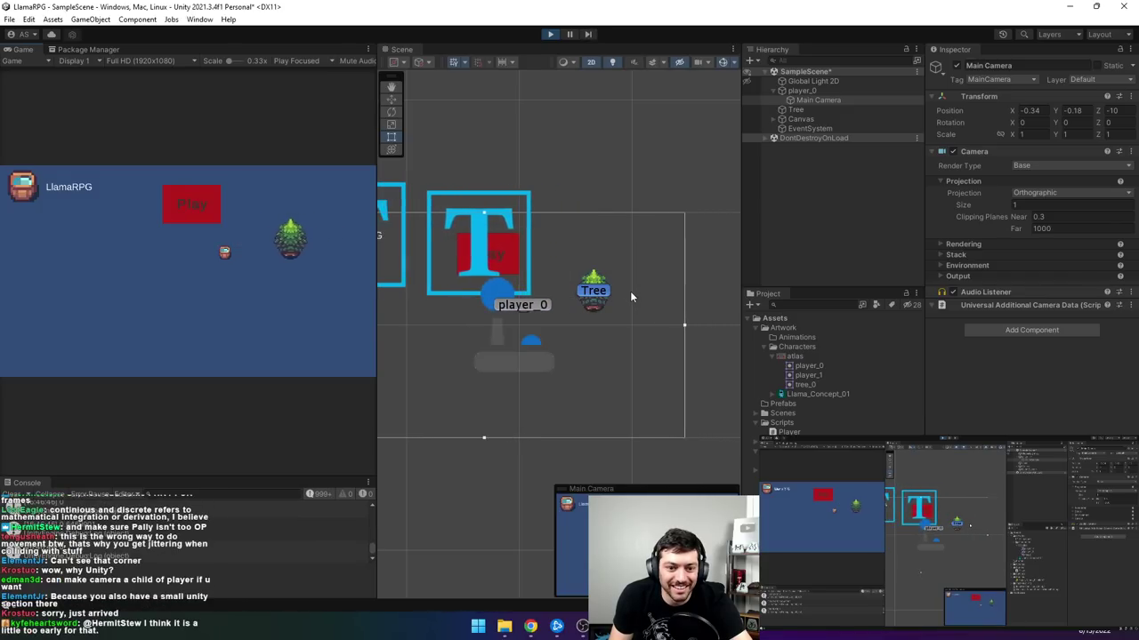
# - Stop the game and move Main Camera out of player_0 to the top level
pyautogui.click(547, 36)
pyautogui.click(808, 101)
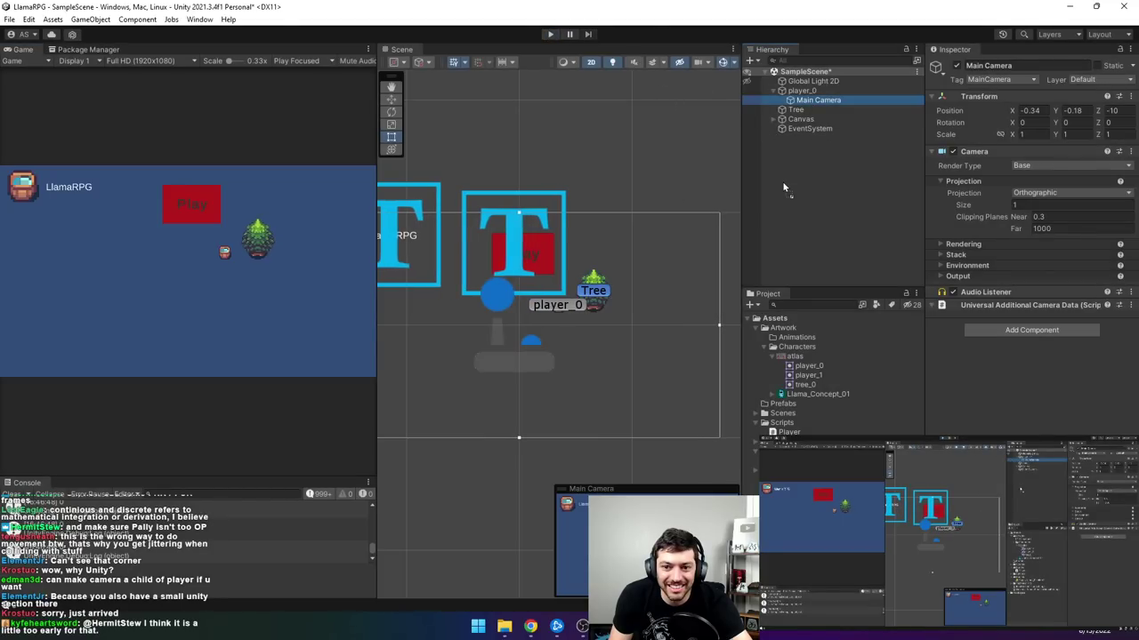
pyautogui.moveTo(780, 158); pyautogui.dragTo(783, 161)
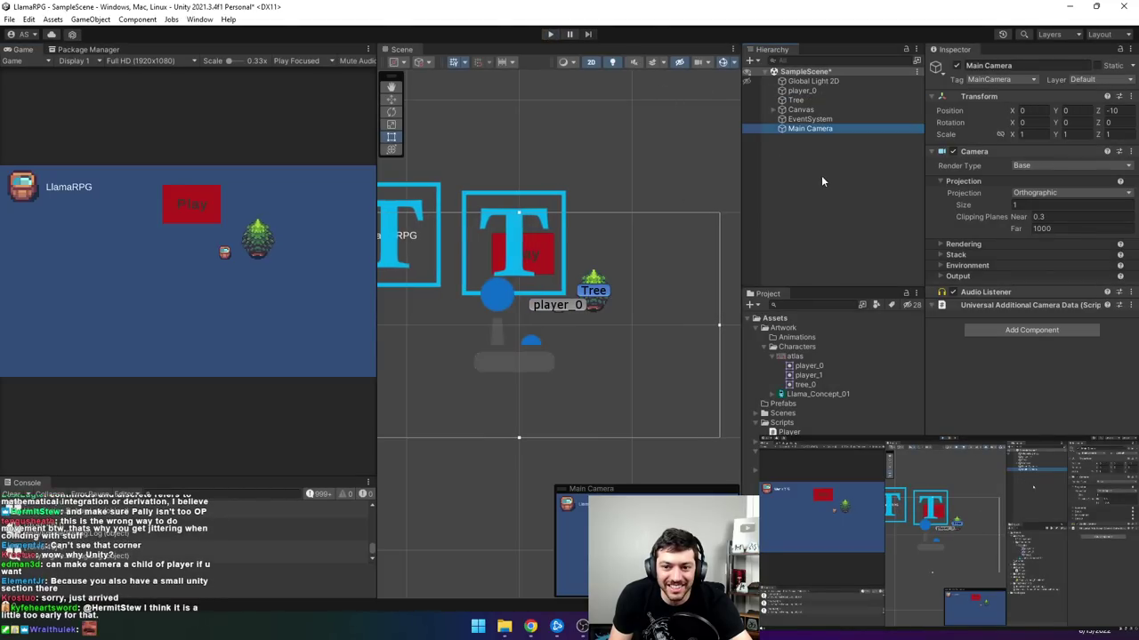
# - Expand Canvas, parent it under Main Camera, and select Main Camera
pyautogui.click(805, 110)
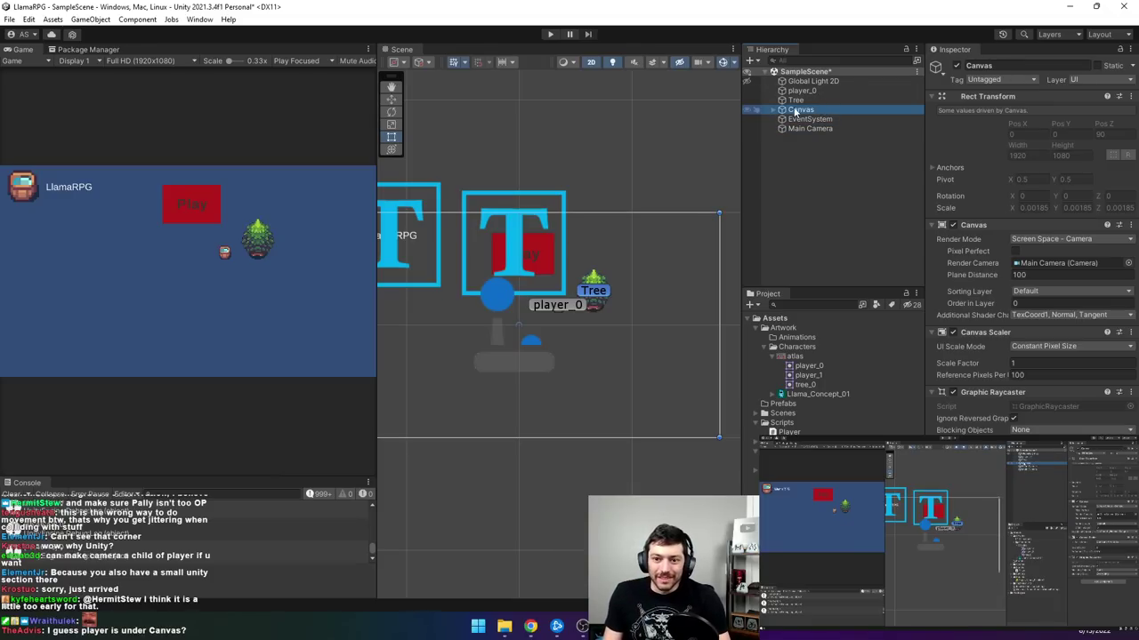
pyautogui.click(773, 109)
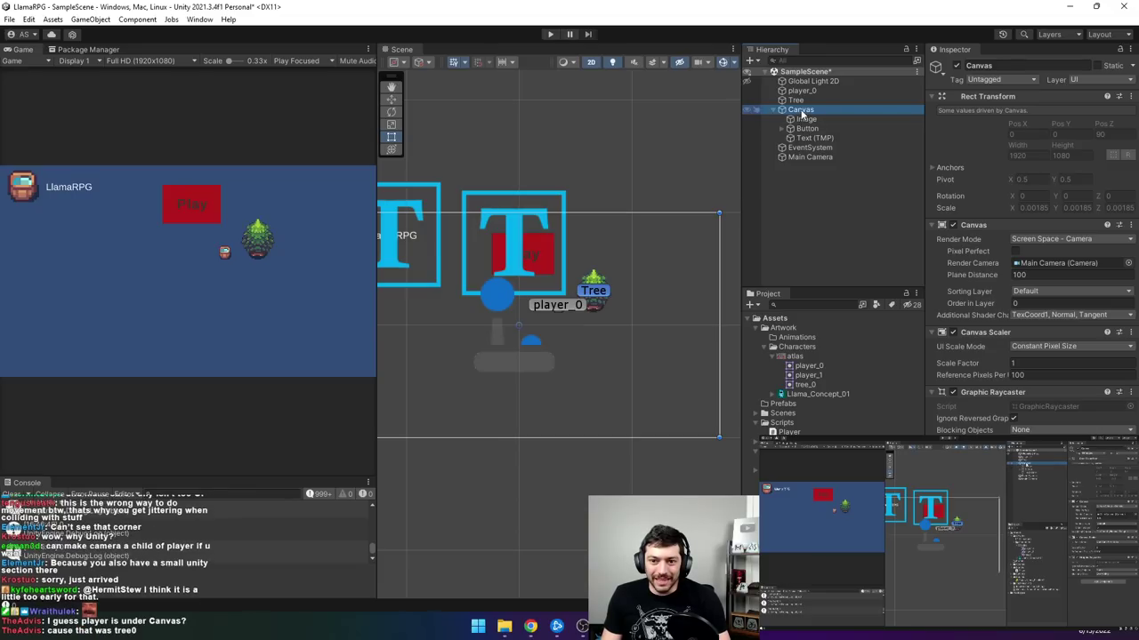
pyautogui.moveTo(802, 113); pyautogui.dragTo(813, 157)
pyautogui.click(811, 120)
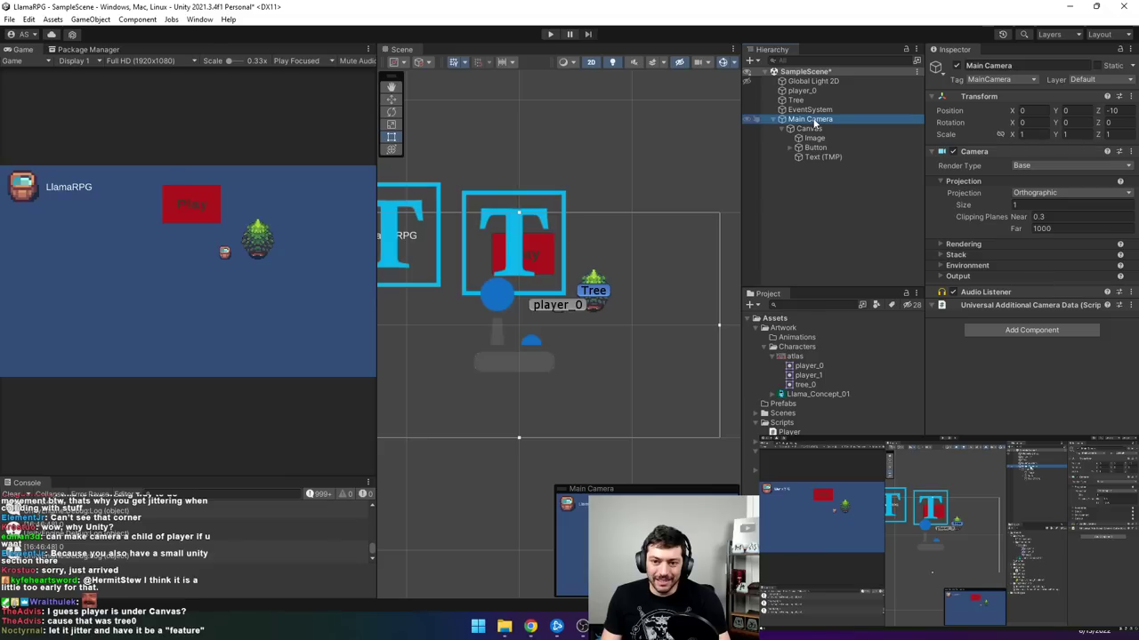
pyautogui.click(550, 35)
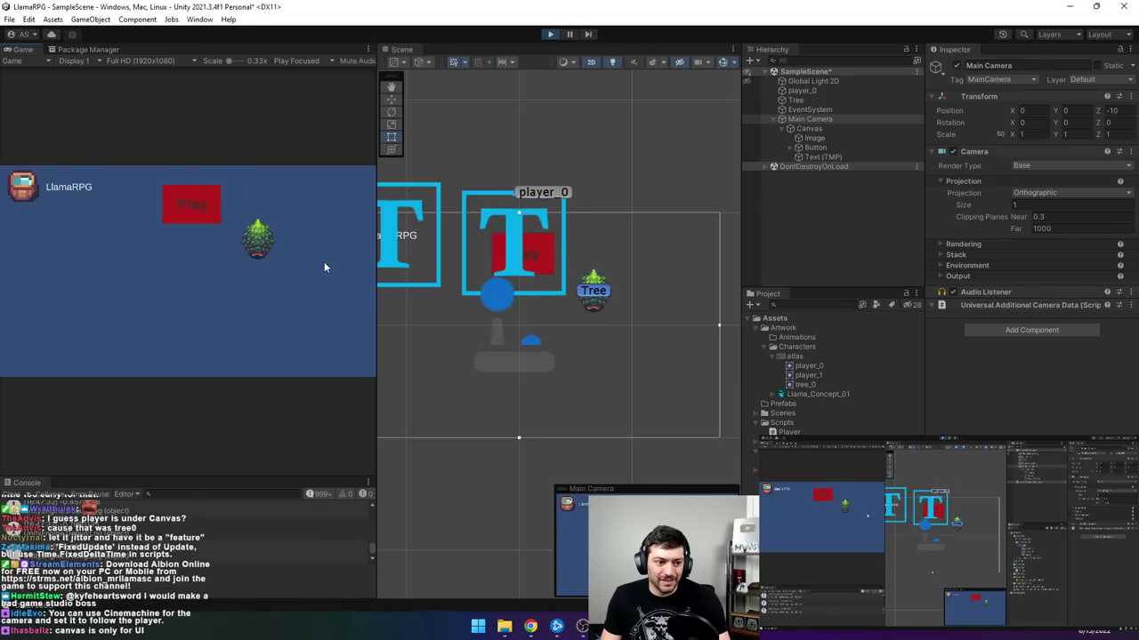
pyautogui.press('s')
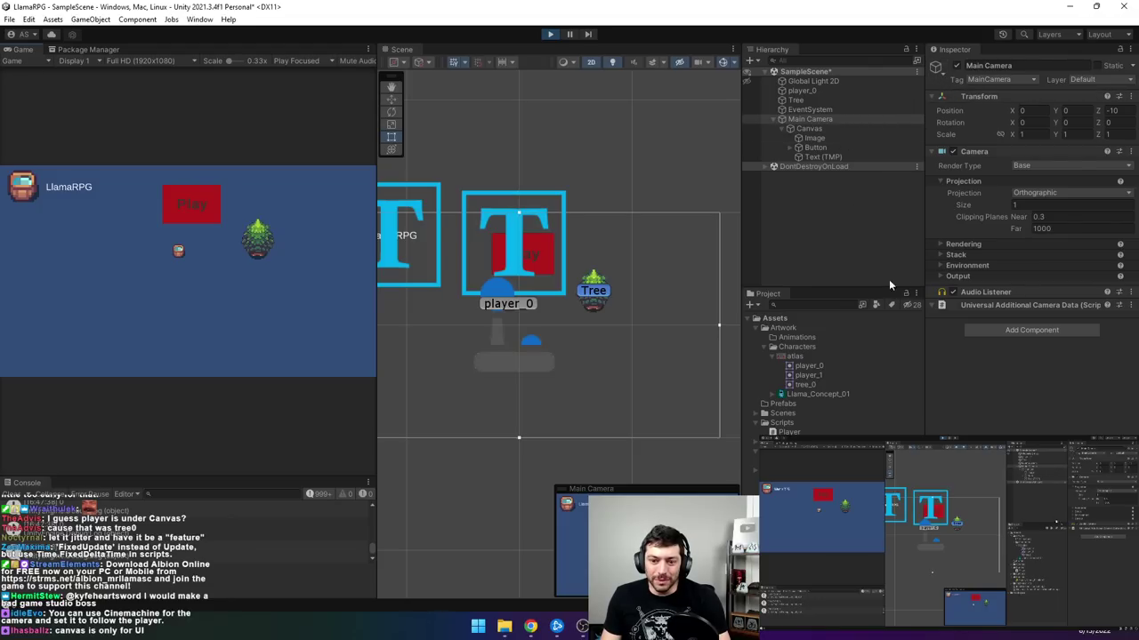
pyautogui.press('d')
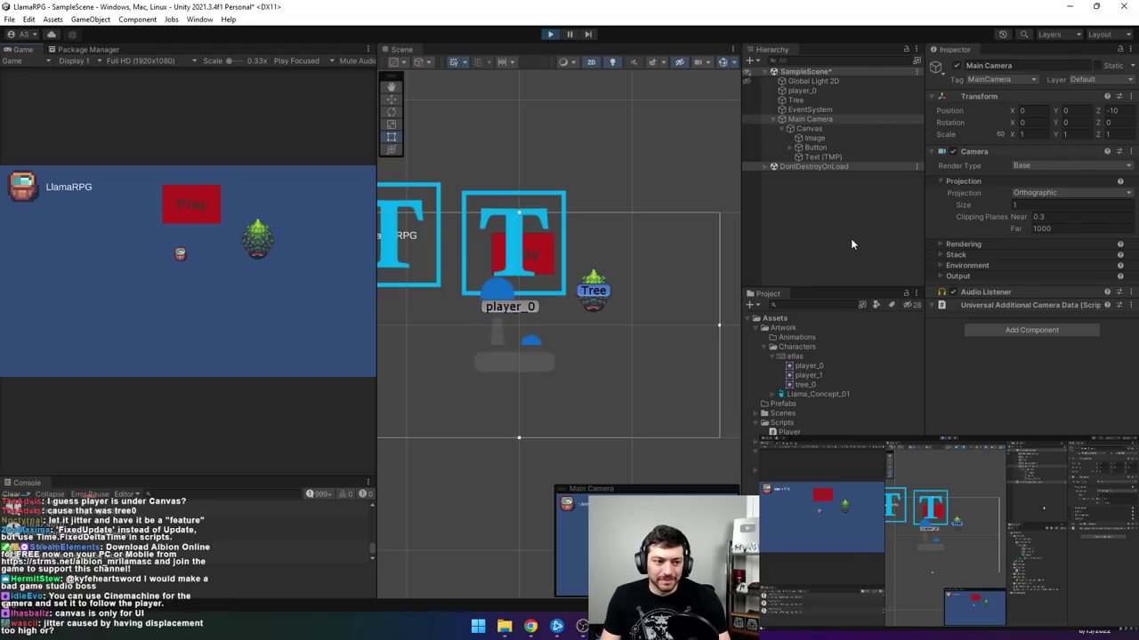
pyautogui.press('d')
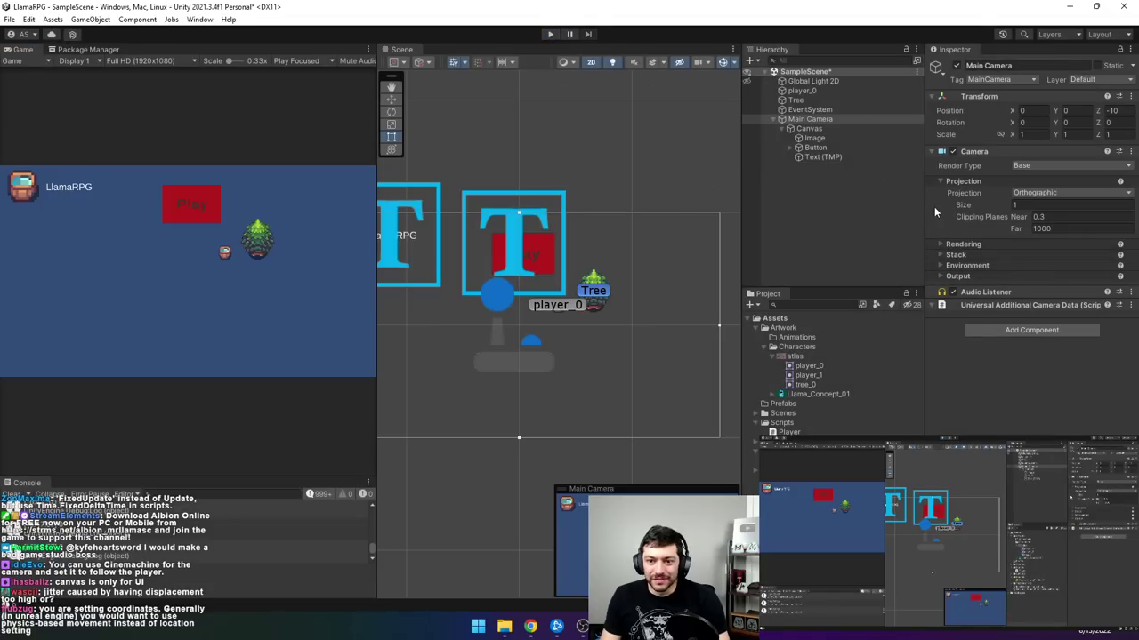
pyautogui.rightClick(809, 119)
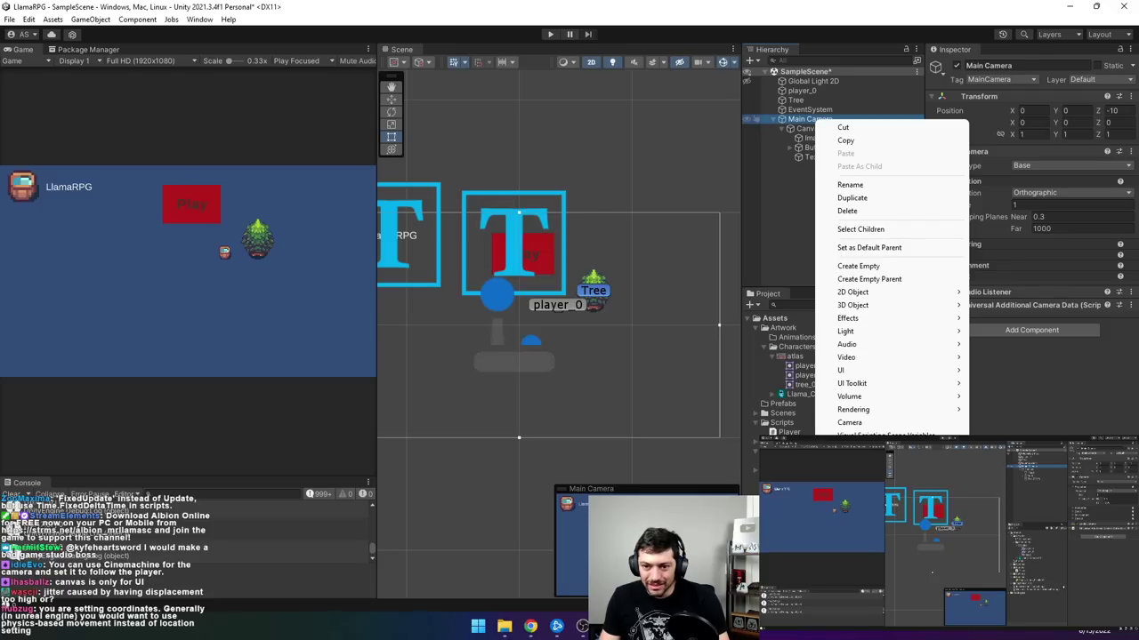
pyautogui.press('Escape')
pyautogui.press('f')
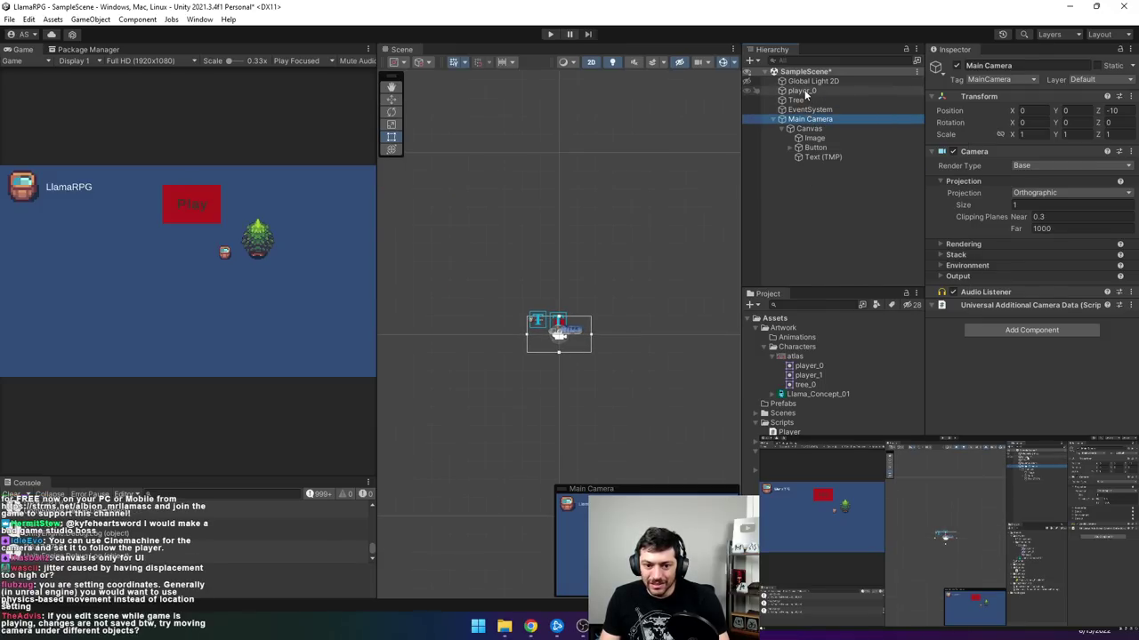
pyautogui.scroll(5, 577, 376)
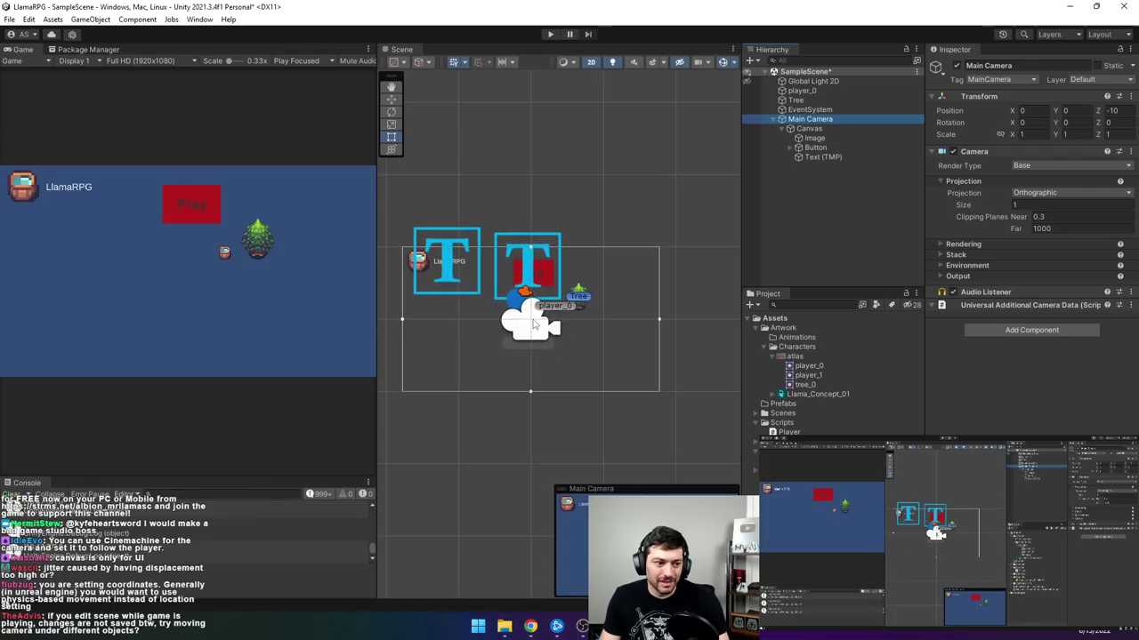
pyautogui.click(802, 91)
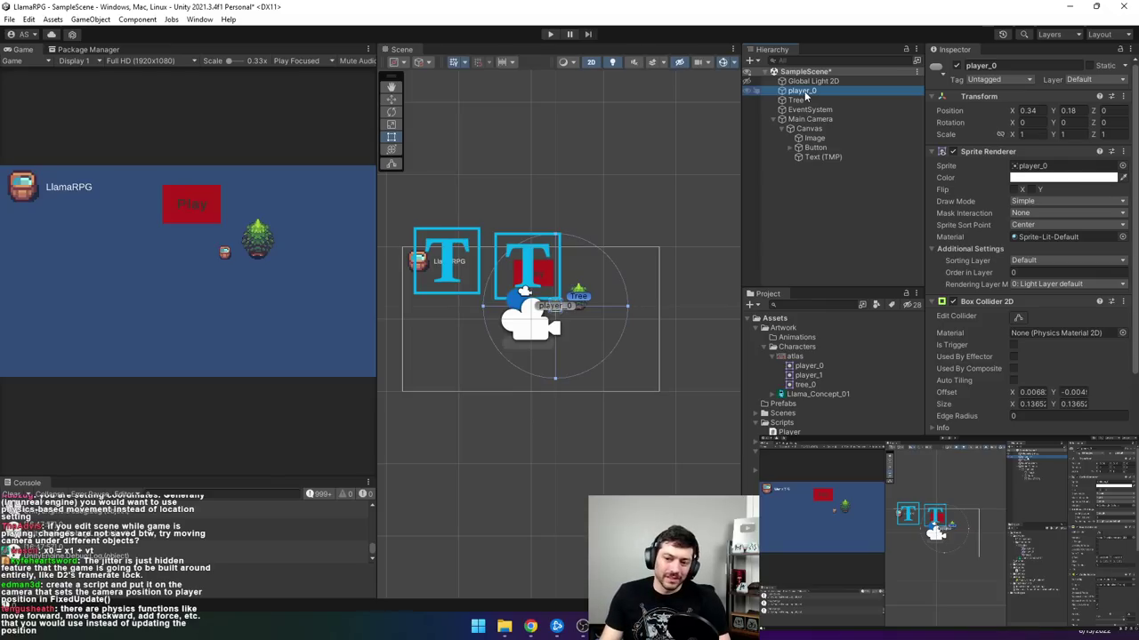
# - Dismiss the Scripts folder menu and drag Main Camera with its Canvas under player_0
pyautogui.rightClick(787, 427)
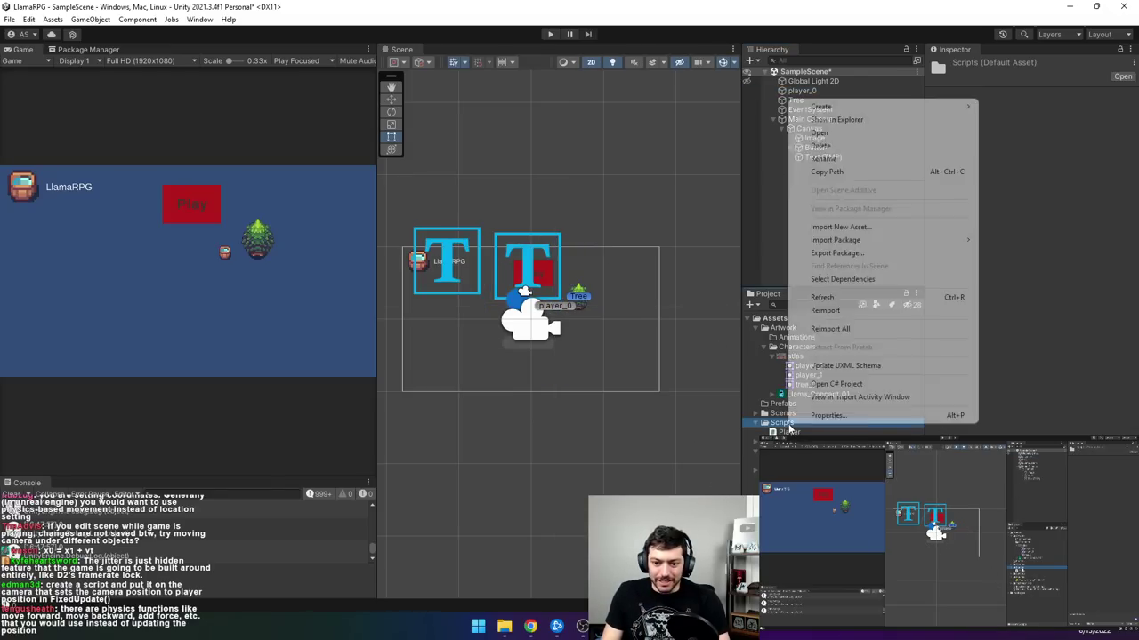
pyautogui.moveTo(862, 114)
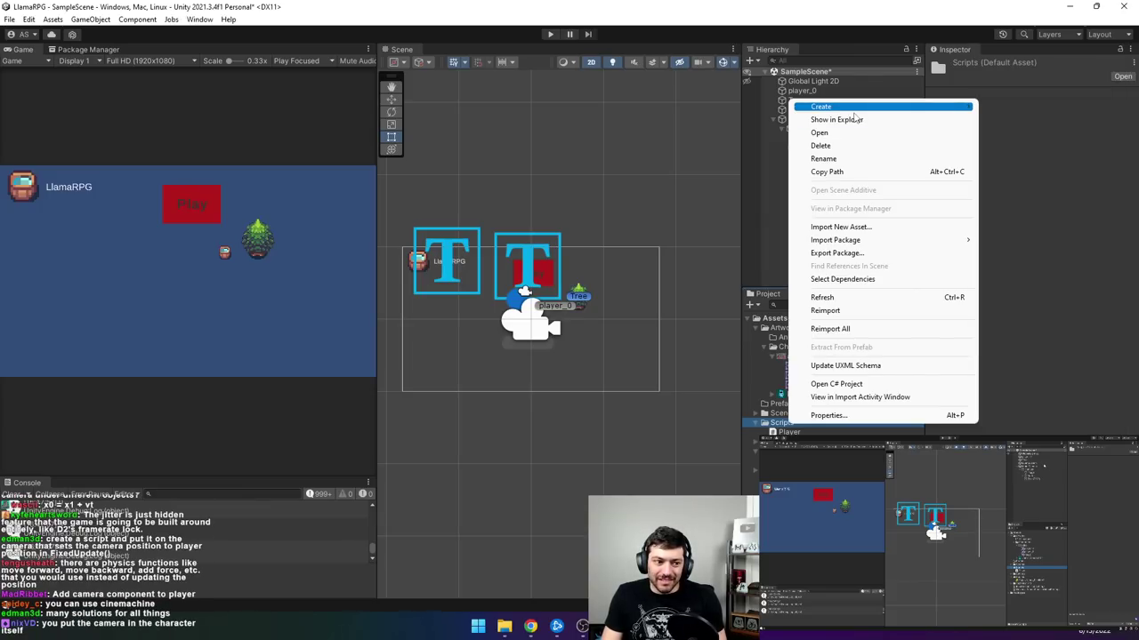
pyautogui.click(748, 16)
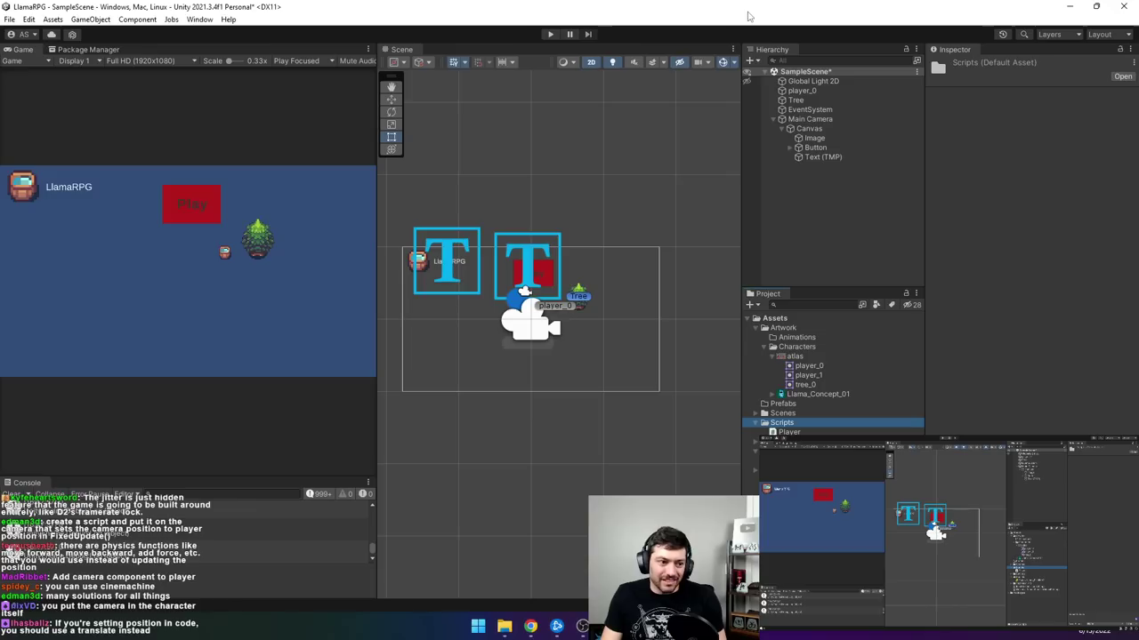
pyautogui.click(807, 121)
pyautogui.moveTo(806, 123); pyautogui.dragTo(807, 92)
# - Run the game and walk player_0 around the tree, with camera and Play button following
pyautogui.click(806, 90)
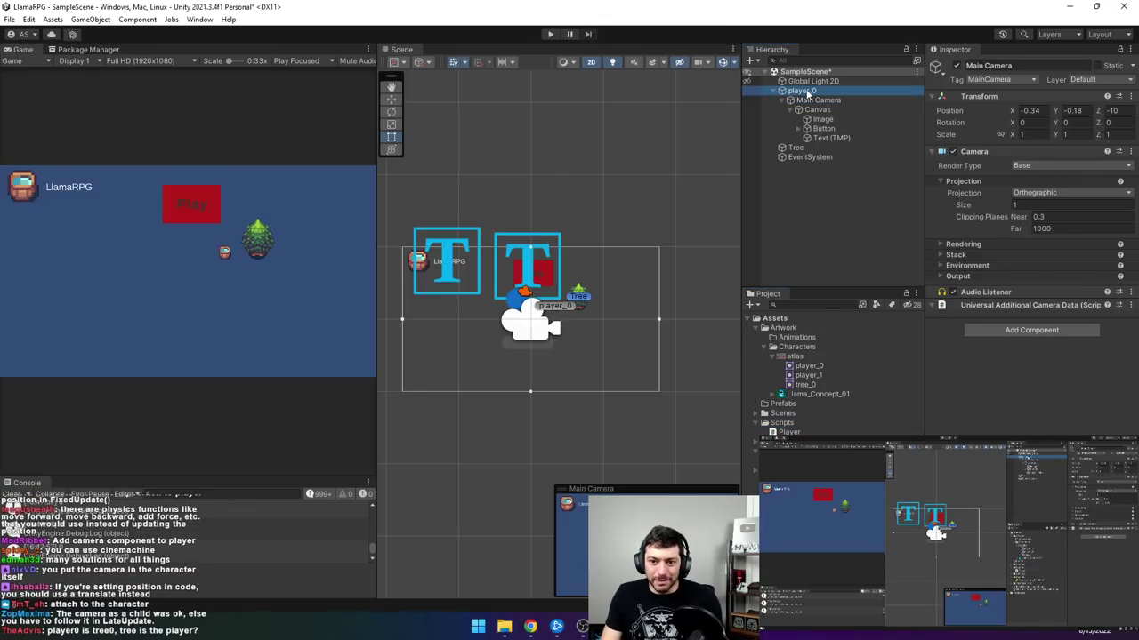
pyautogui.click(550, 34)
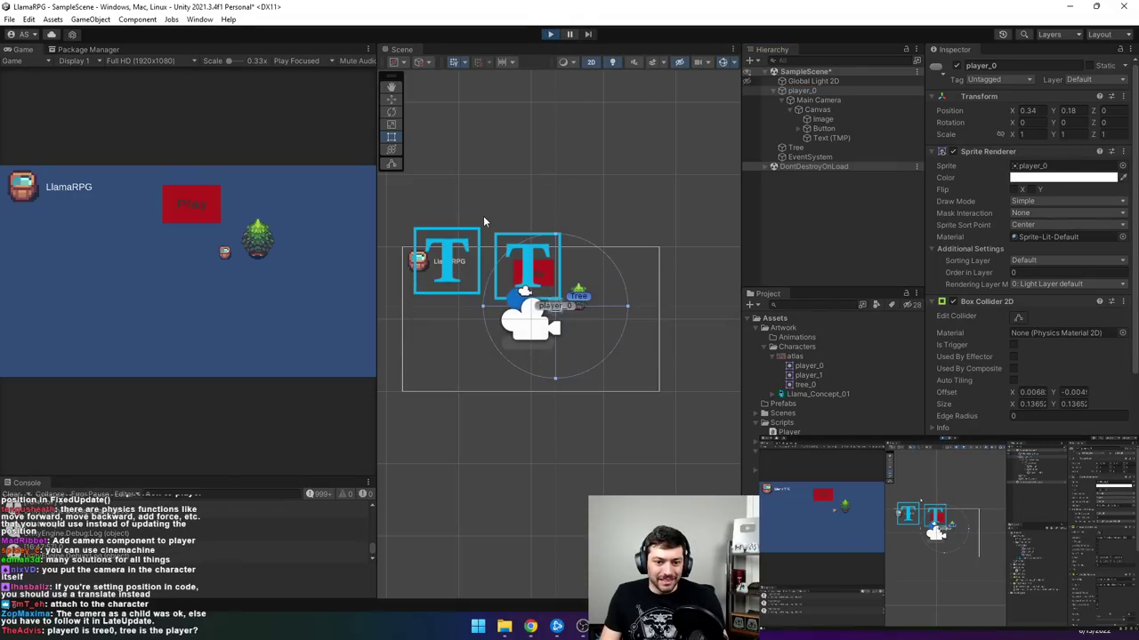
pyautogui.press('a')
pyautogui.press('d')
pyautogui.press('d')
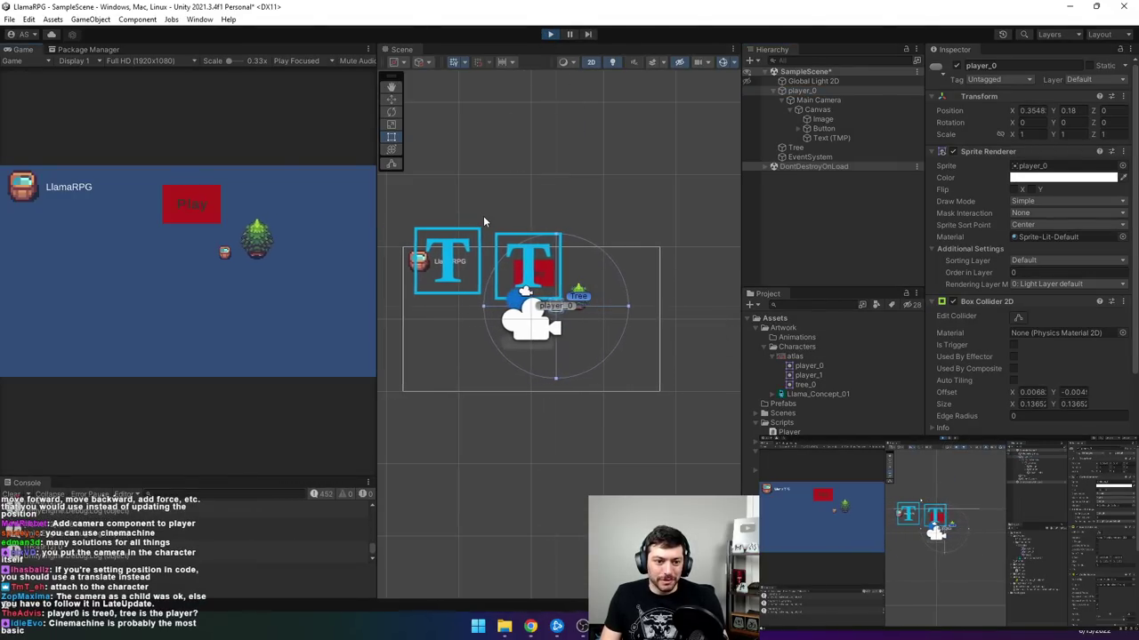
pyautogui.press('a')
pyautogui.press('s')
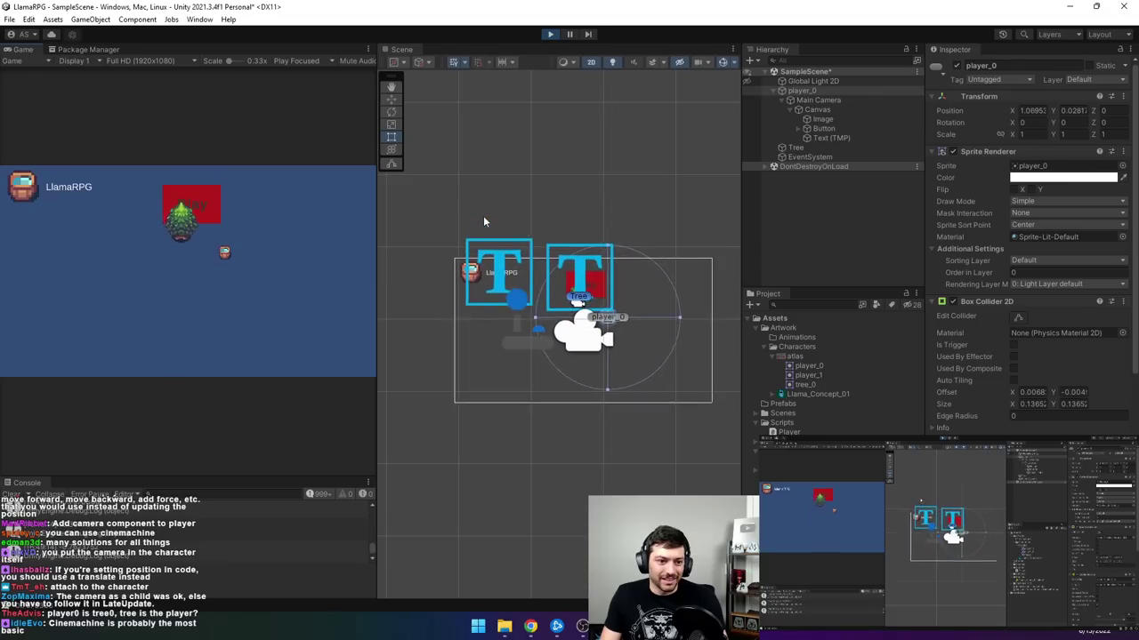
pyautogui.press('a')
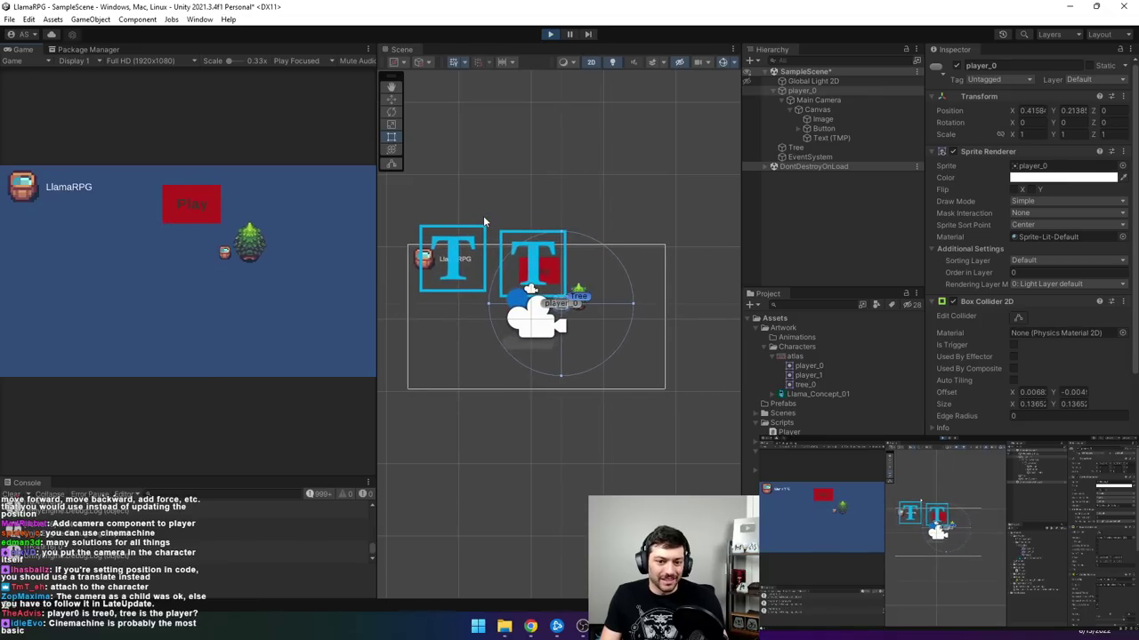
pyautogui.press('d')
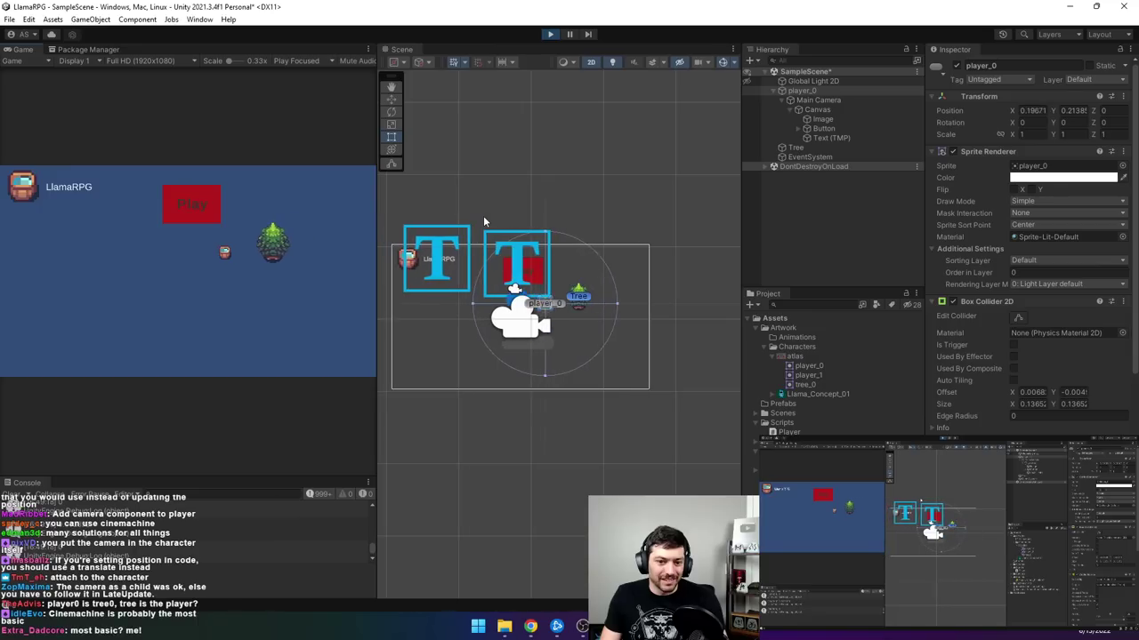
pyautogui.press('w')
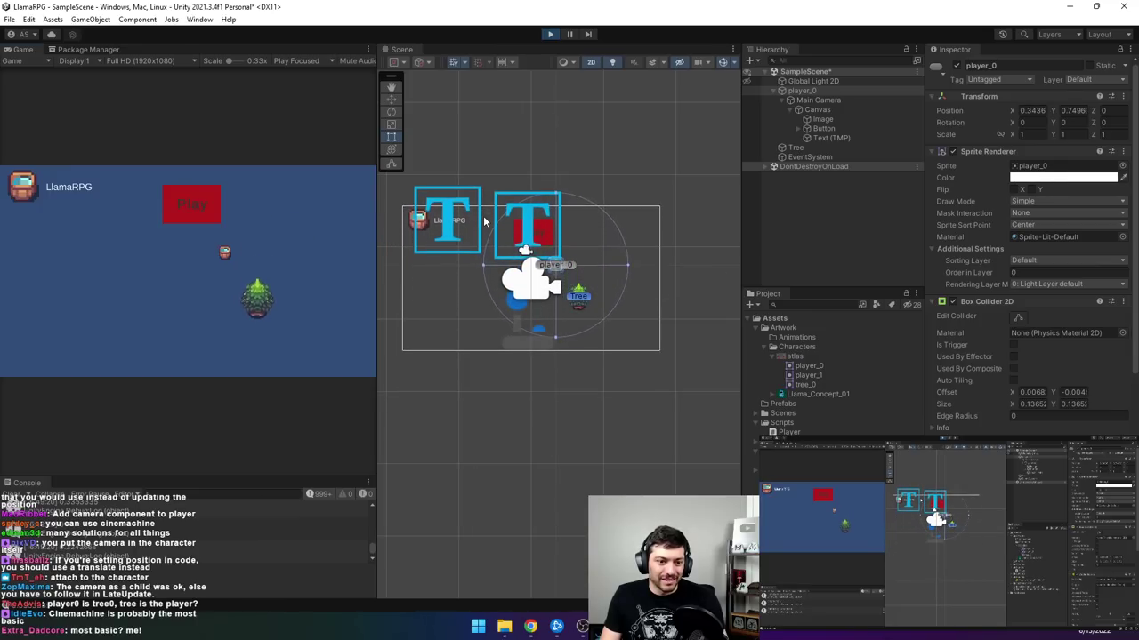
pyautogui.press('d')
pyautogui.press('s')
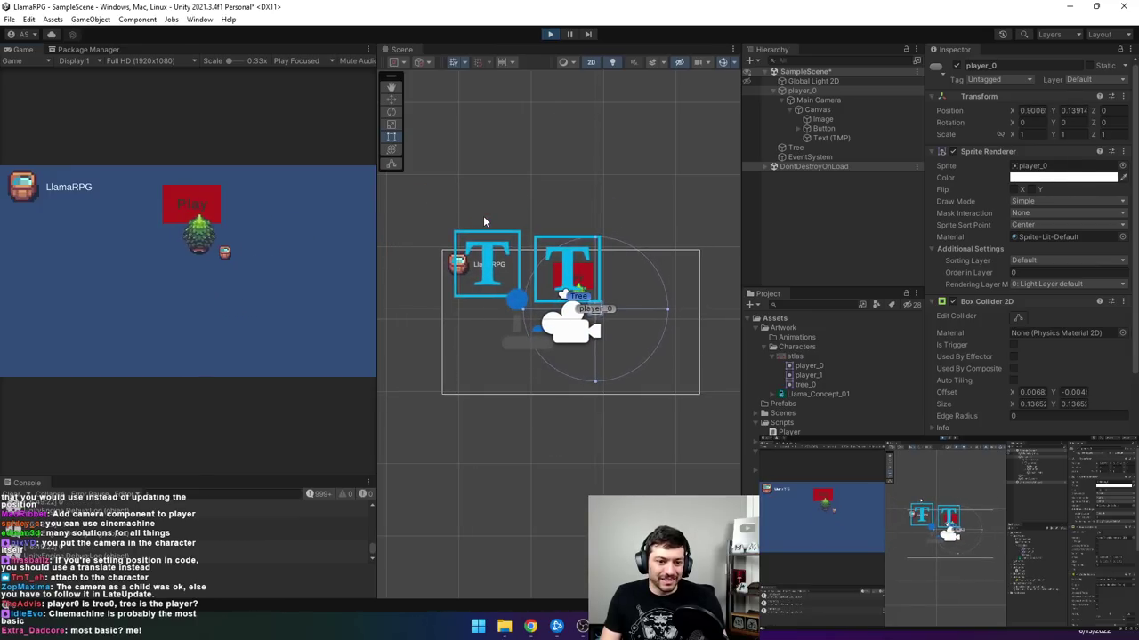
pyautogui.press('a')
pyautogui.press('w')
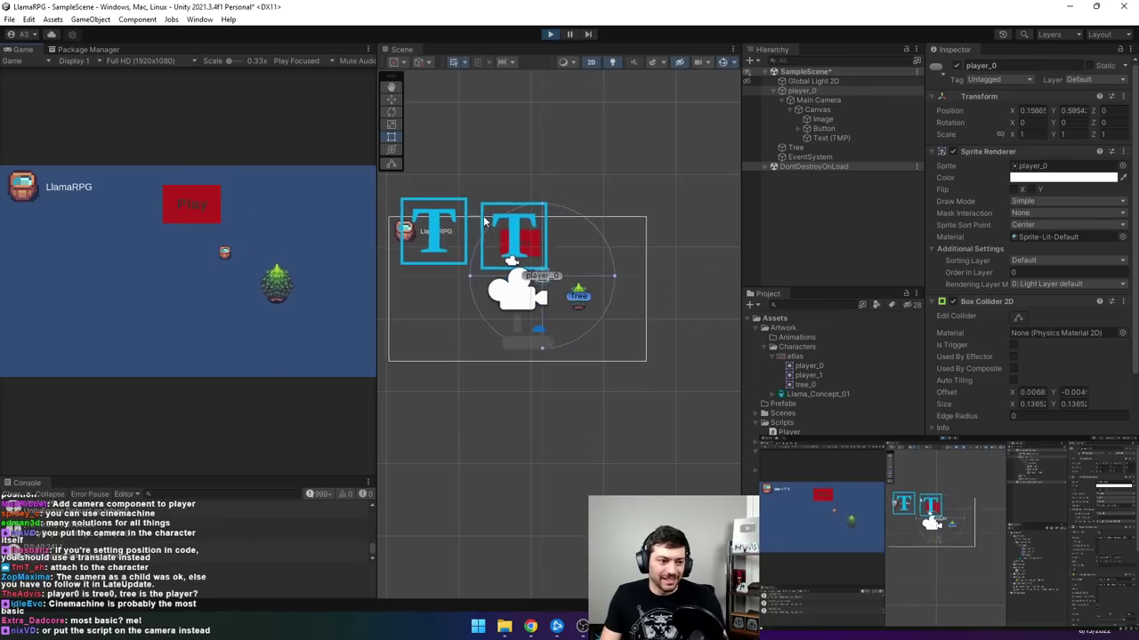
pyautogui.press('d')
pyautogui.press('a')
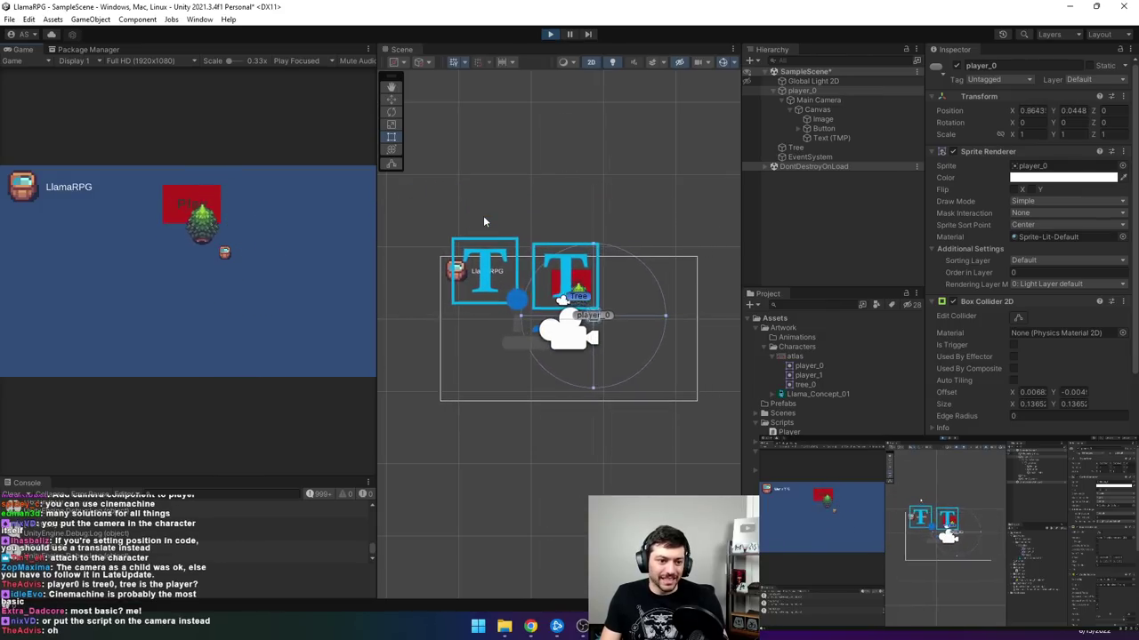
pyautogui.press('w')
pyautogui.press('d')
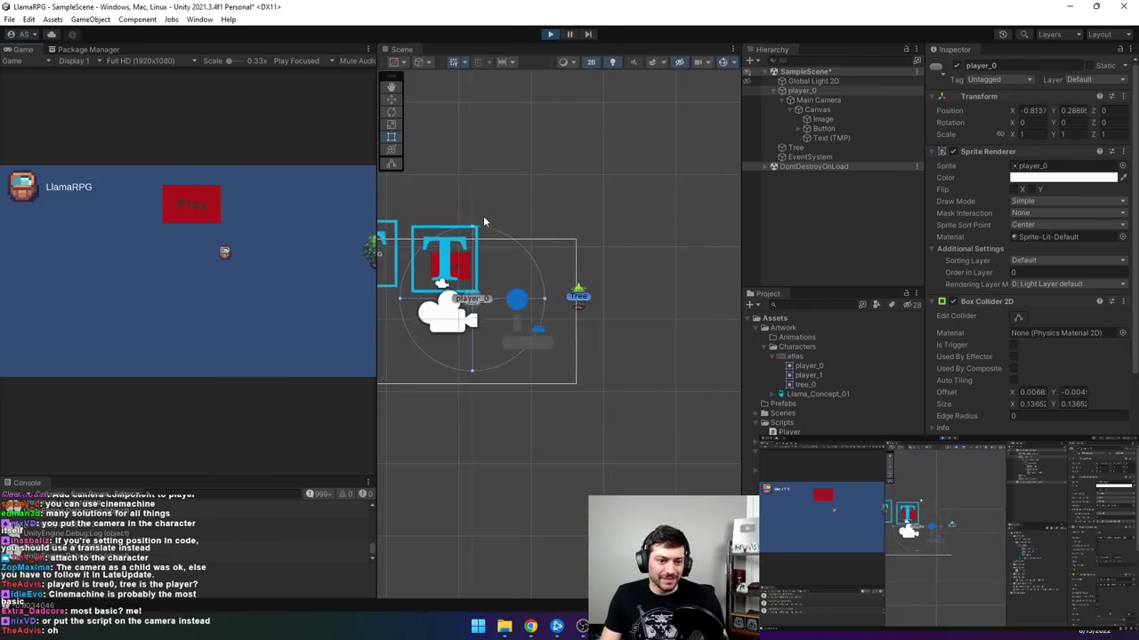
pyautogui.press('s')
pyautogui.press('s')
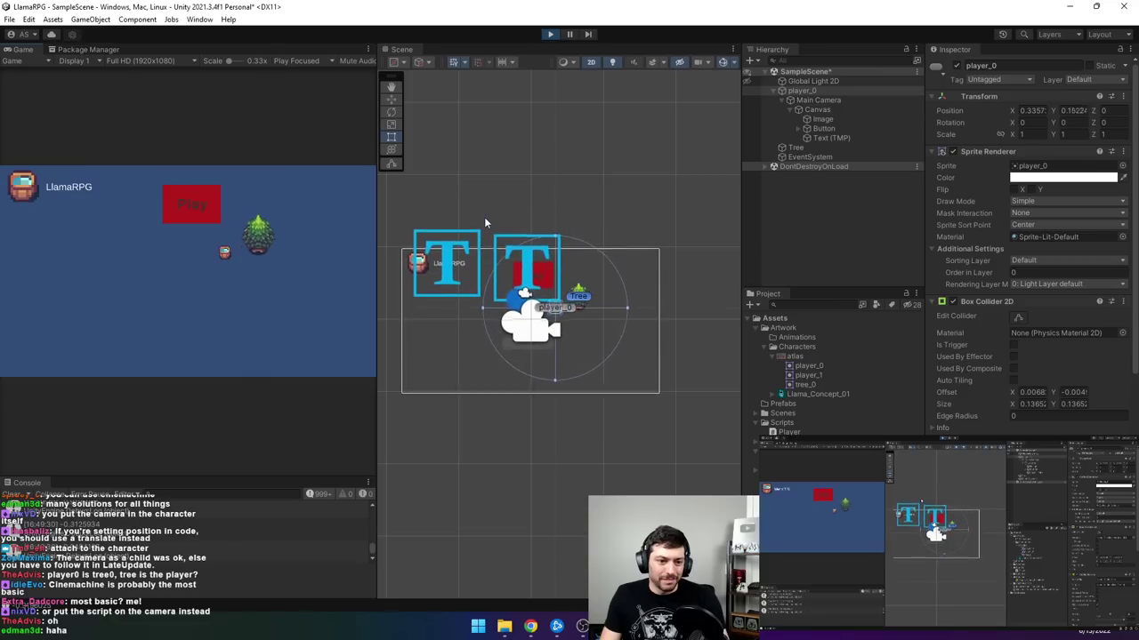
pyautogui.press('a')
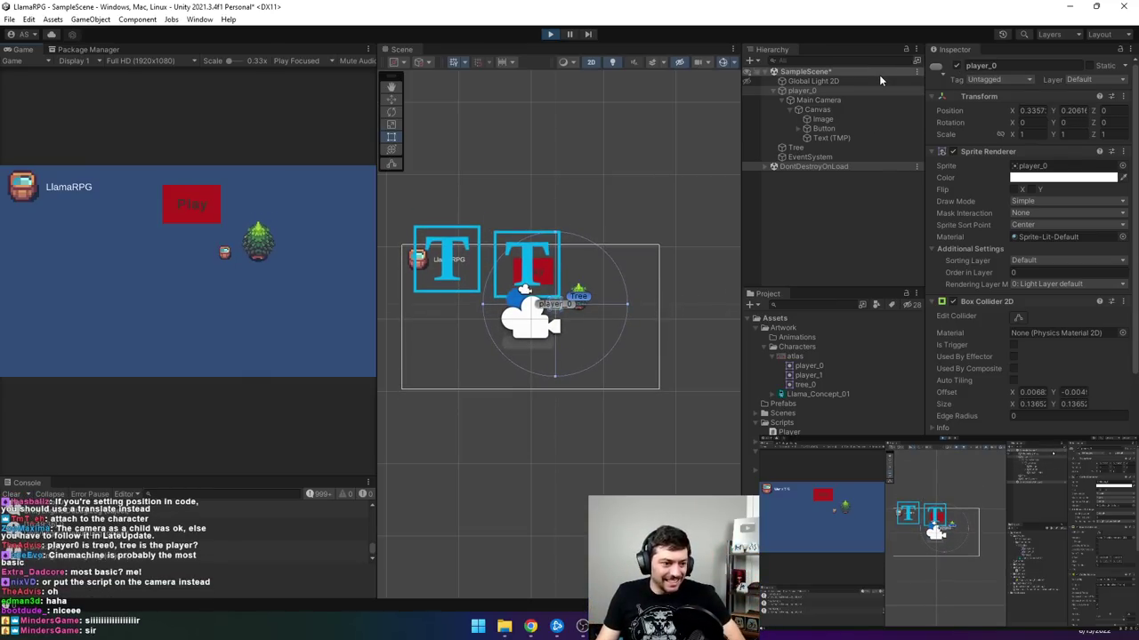
# - Stop the game to return to edit mode
pyautogui.click(549, 34)
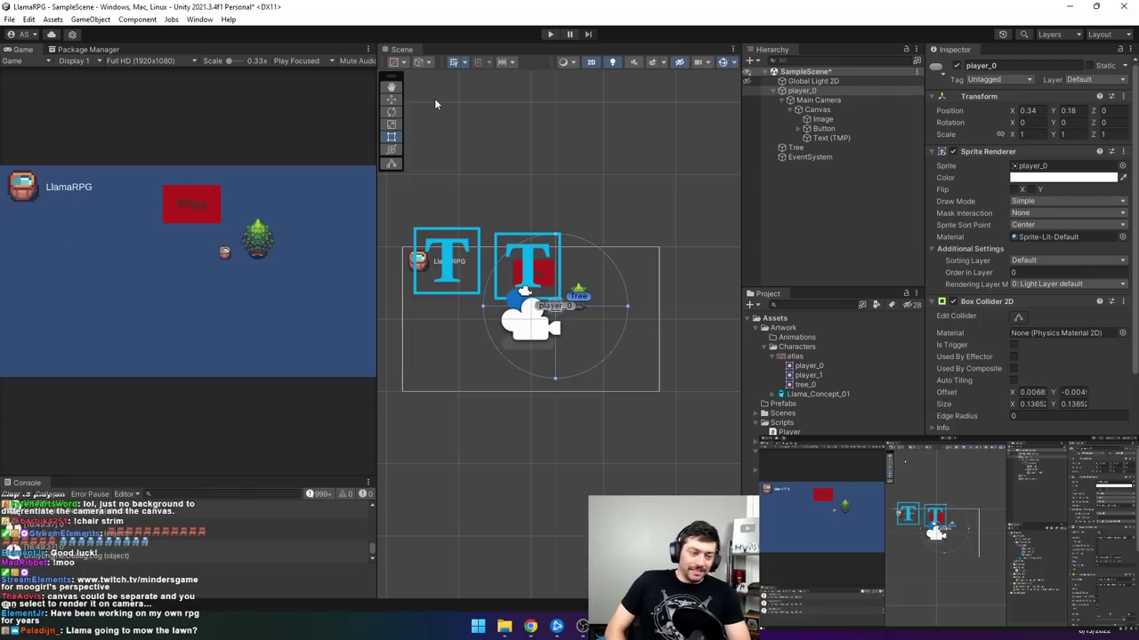
# - Play again and walk player_0 around the tree using WASD, watching the camera and Canvas follow
pyautogui.click(545, 34)
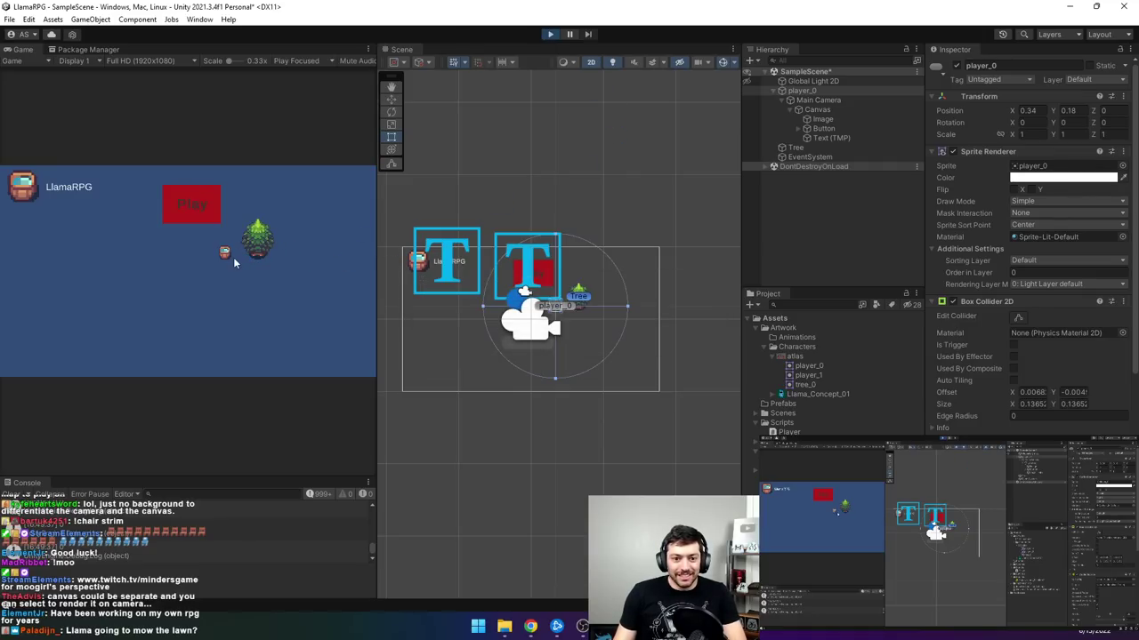
pyautogui.press('a')
pyautogui.press('w')
pyautogui.press('d')
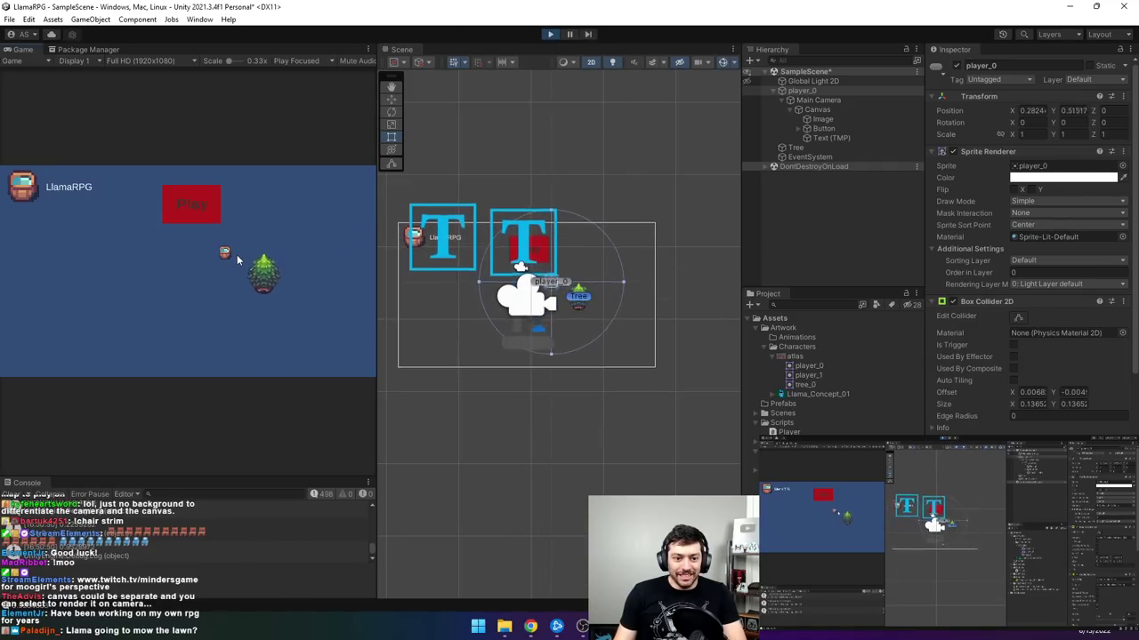
pyautogui.press('d')
pyautogui.press('s')
pyautogui.press('a')
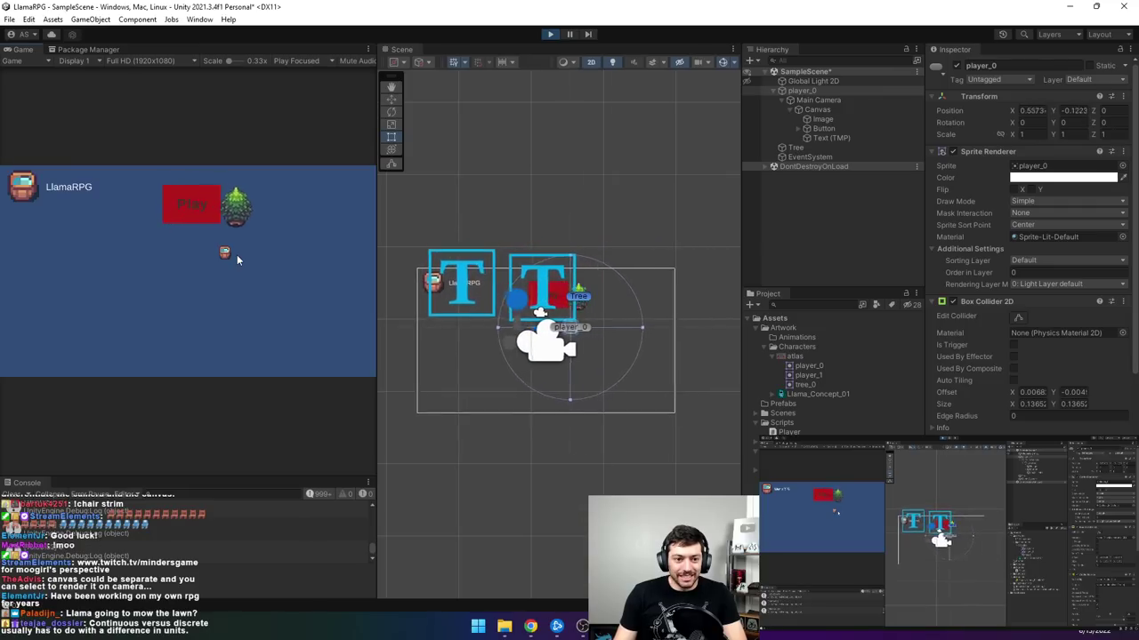
pyautogui.press('a')
pyautogui.press('w')
pyautogui.press('s')
pyautogui.press('d')
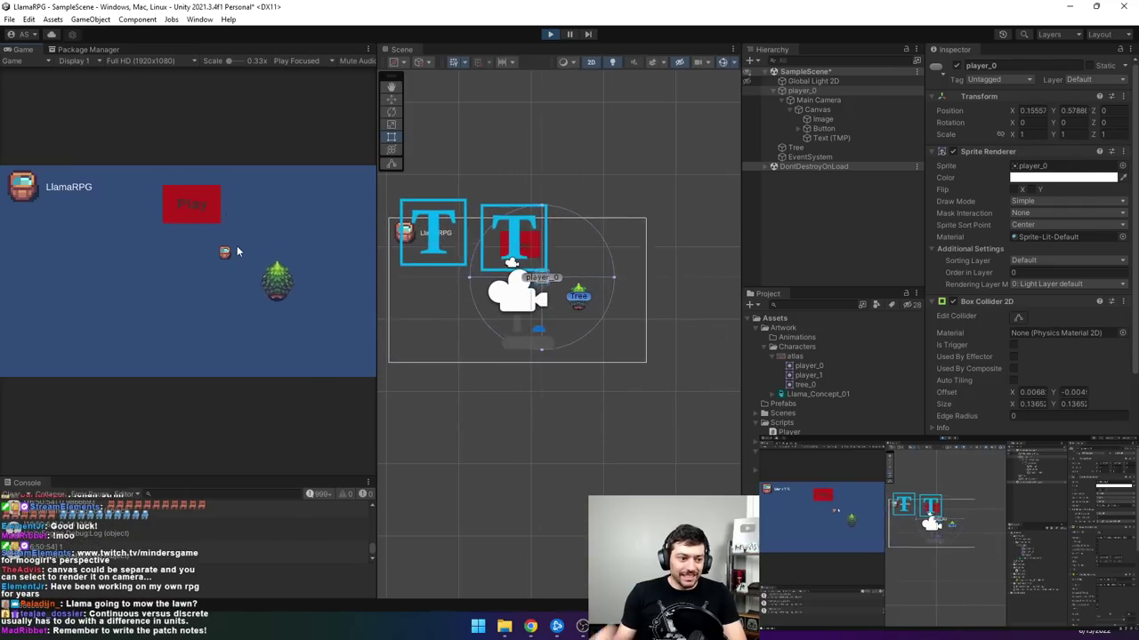
pyautogui.press('d')
pyautogui.press('s')
pyautogui.press('a')
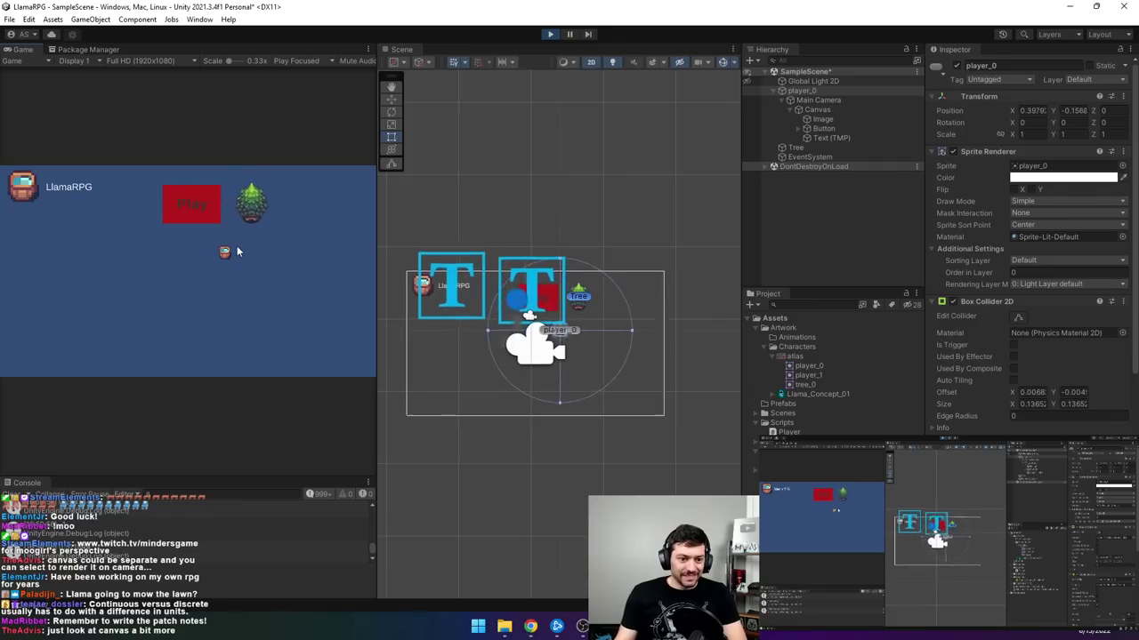
pyautogui.press('w')
pyautogui.press('a')
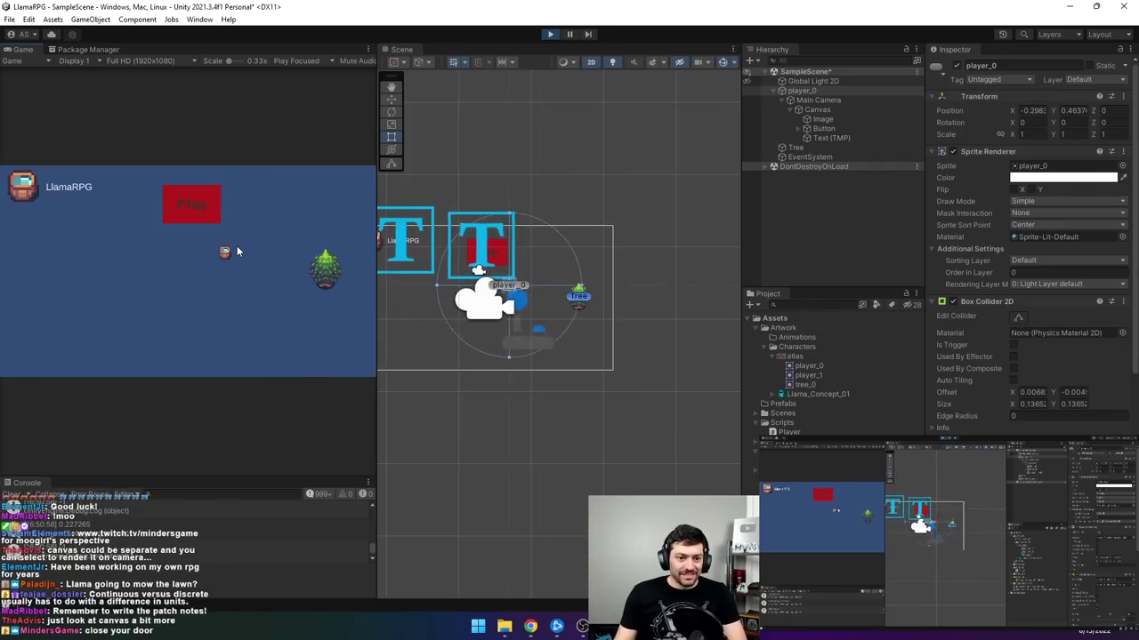
pyautogui.press('d')
pyautogui.press('w')
pyautogui.press('s')
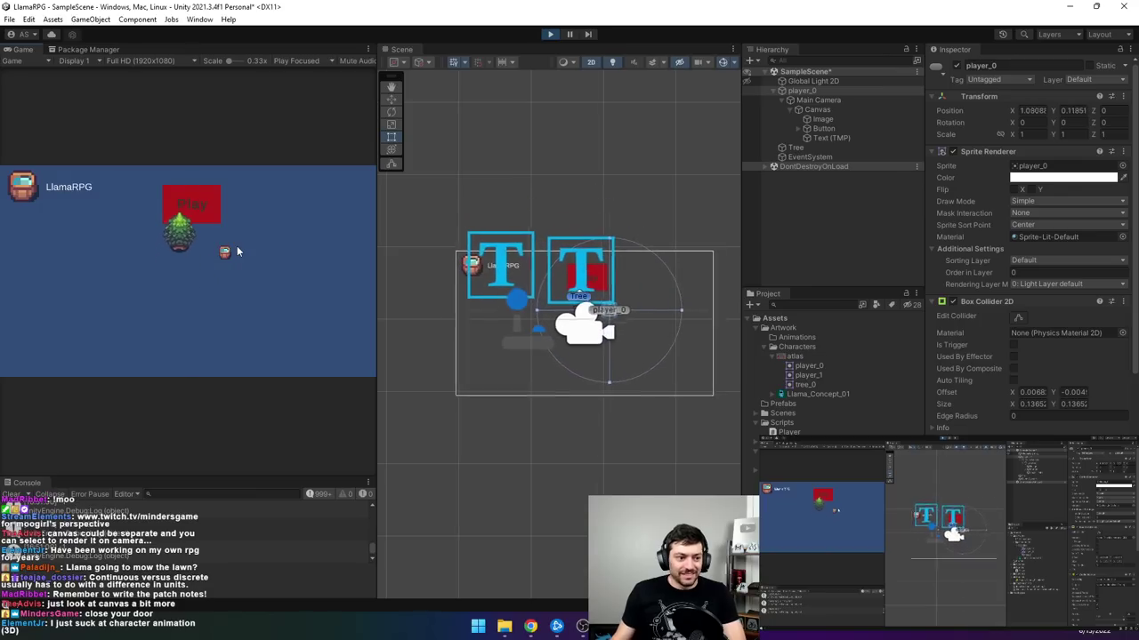
pyautogui.press('a')
pyautogui.press('w')
pyautogui.press('d')
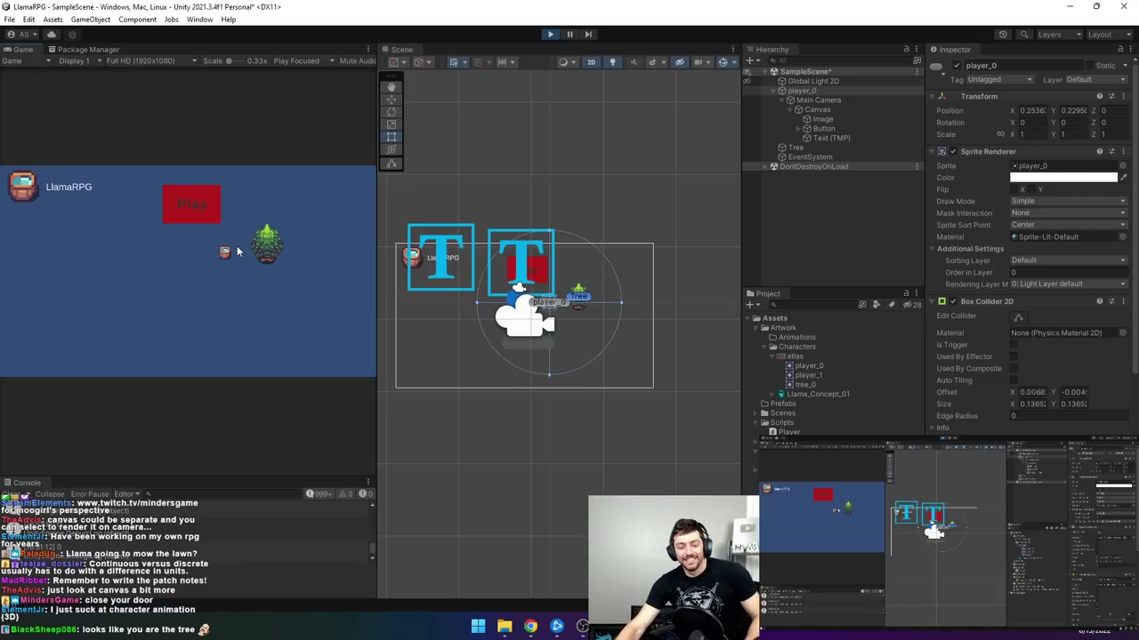
pyautogui.press('a')
pyautogui.press('a')
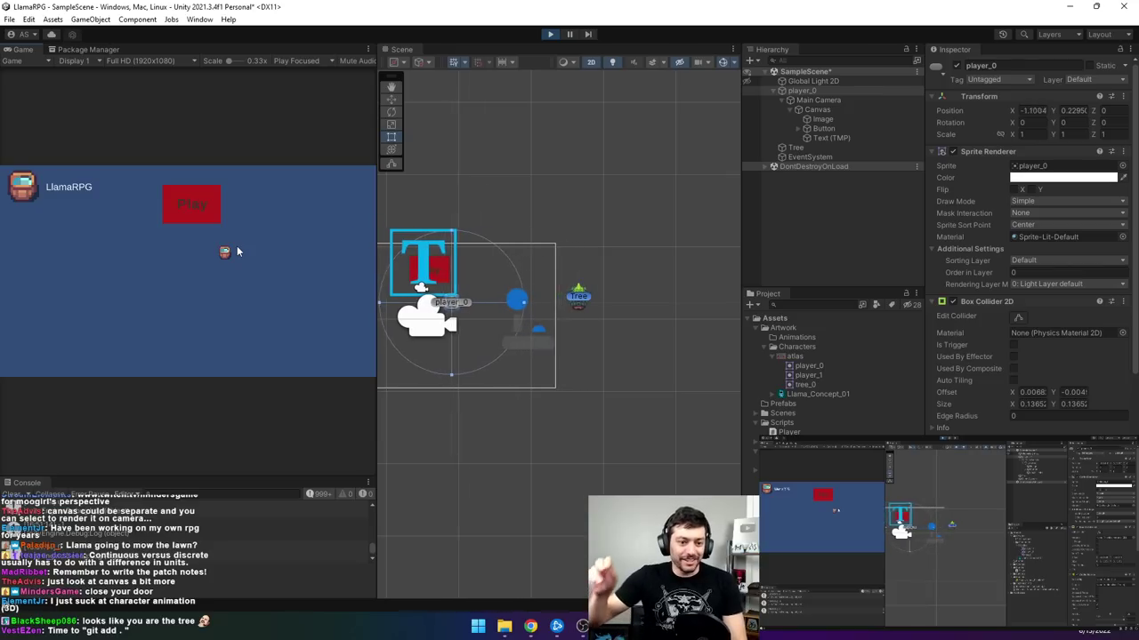
pyautogui.press('d')
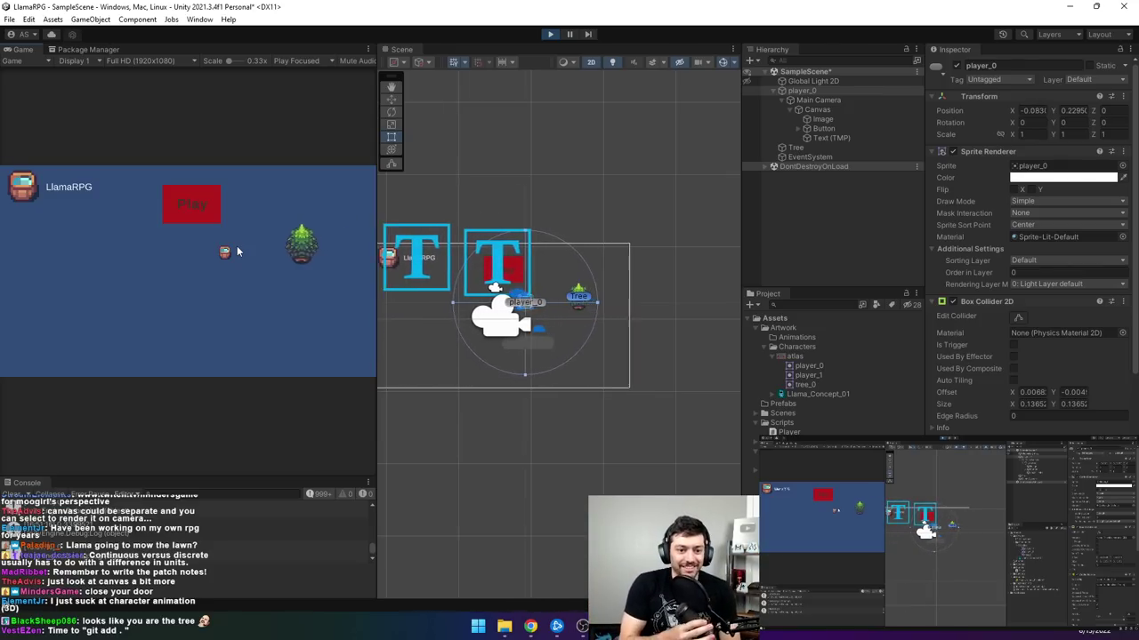
pyautogui.press('d')
pyautogui.press('w')
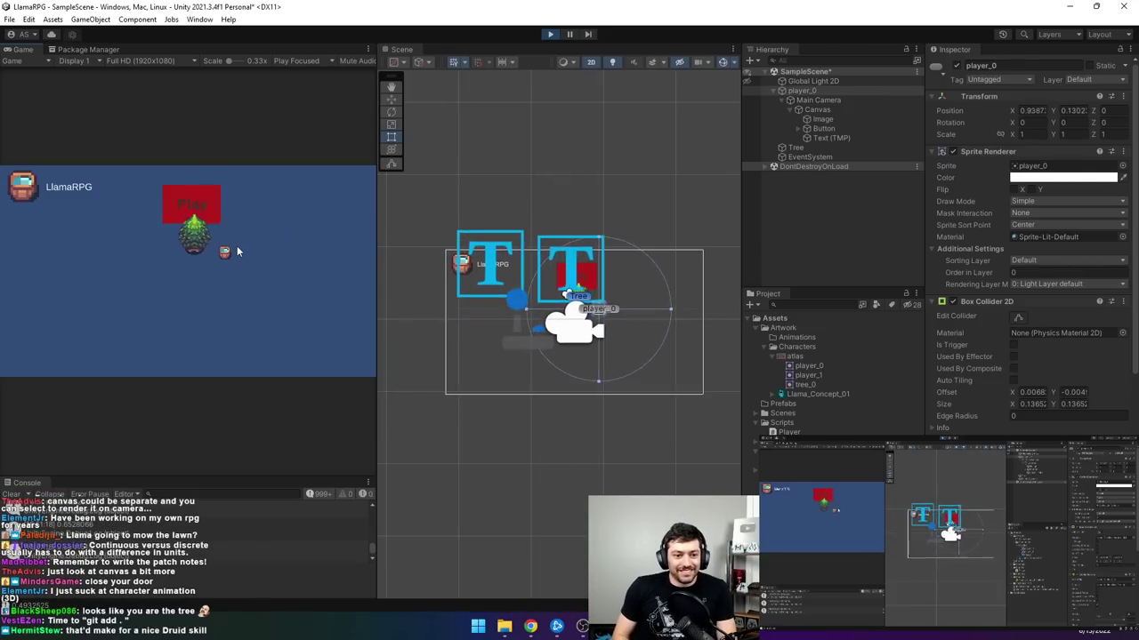
pyautogui.press('a')
pyautogui.press('s')
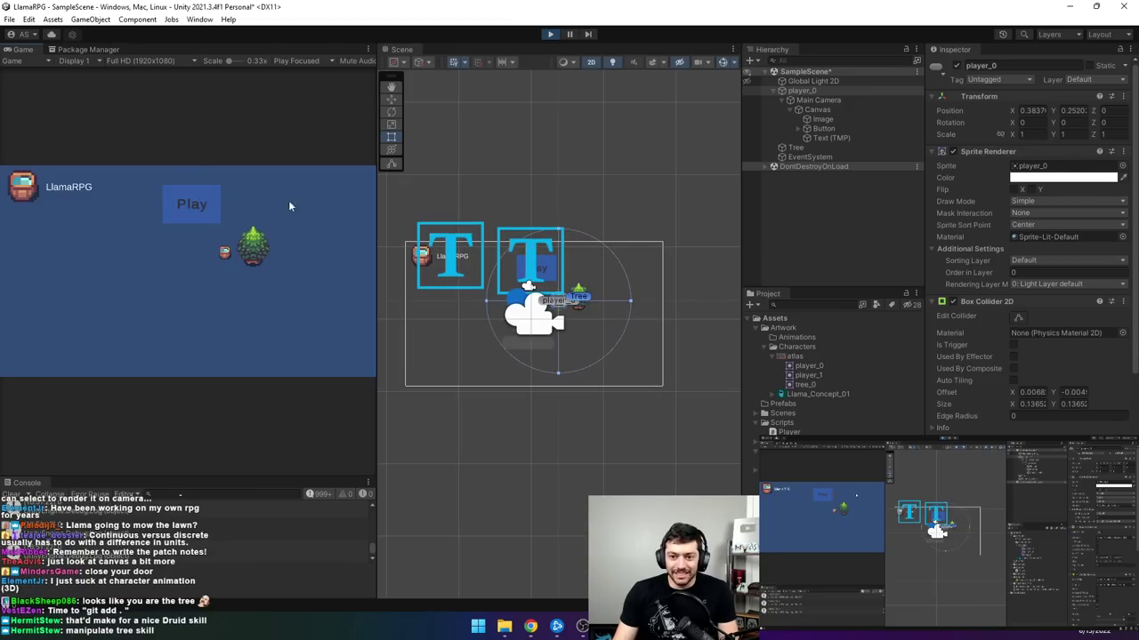
# - Select Button, walk the player around with WASD in the running game, then stop play mode
pyautogui.click(829, 129)
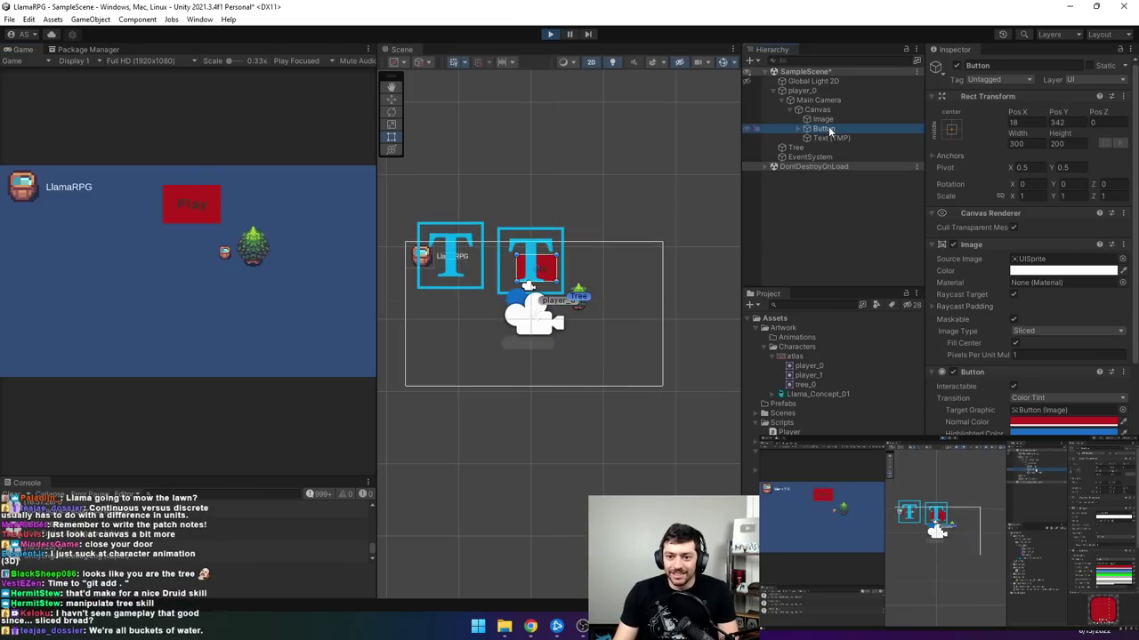
pyautogui.moveTo(798, 193); pyautogui.dragTo(805, 193)
pyautogui.click(218, 300)
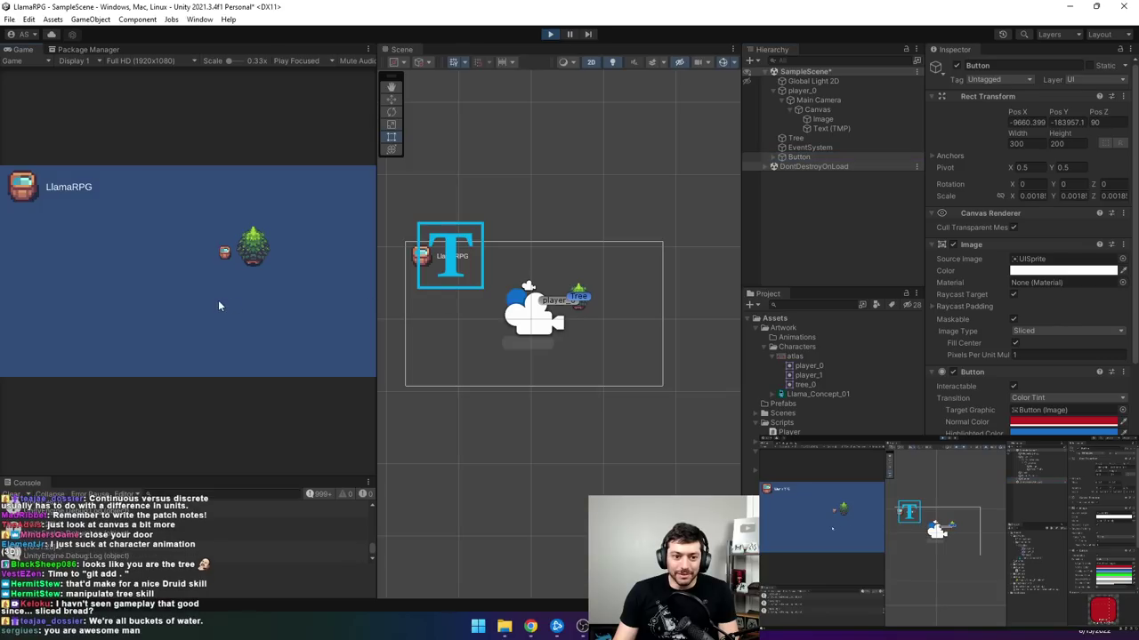
pyautogui.press('d')
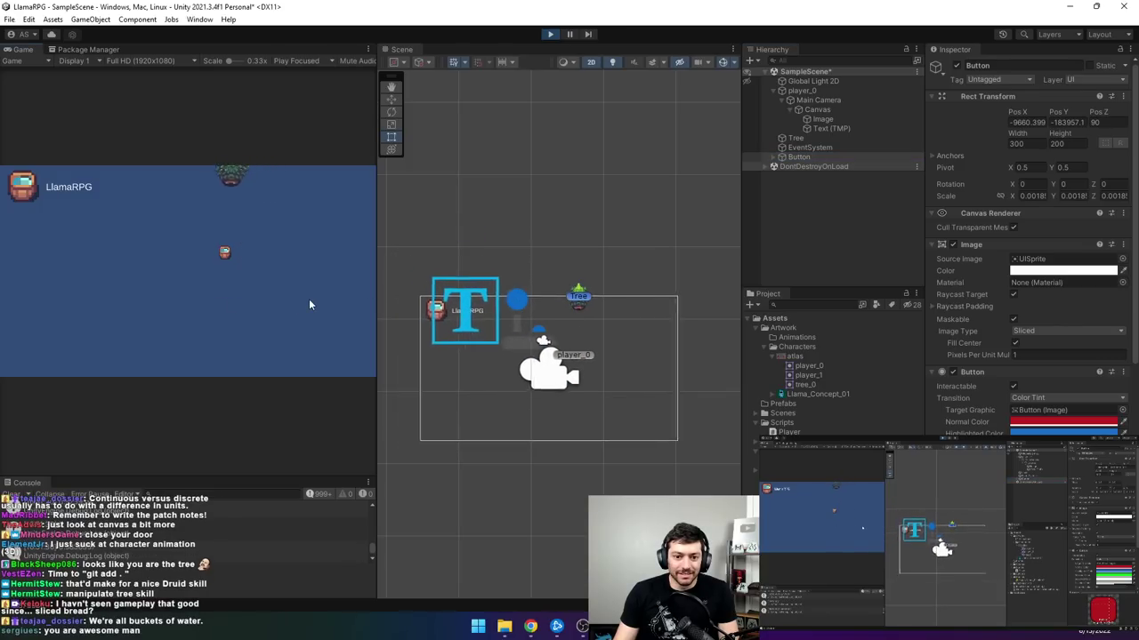
pyautogui.press('w')
pyautogui.press('a')
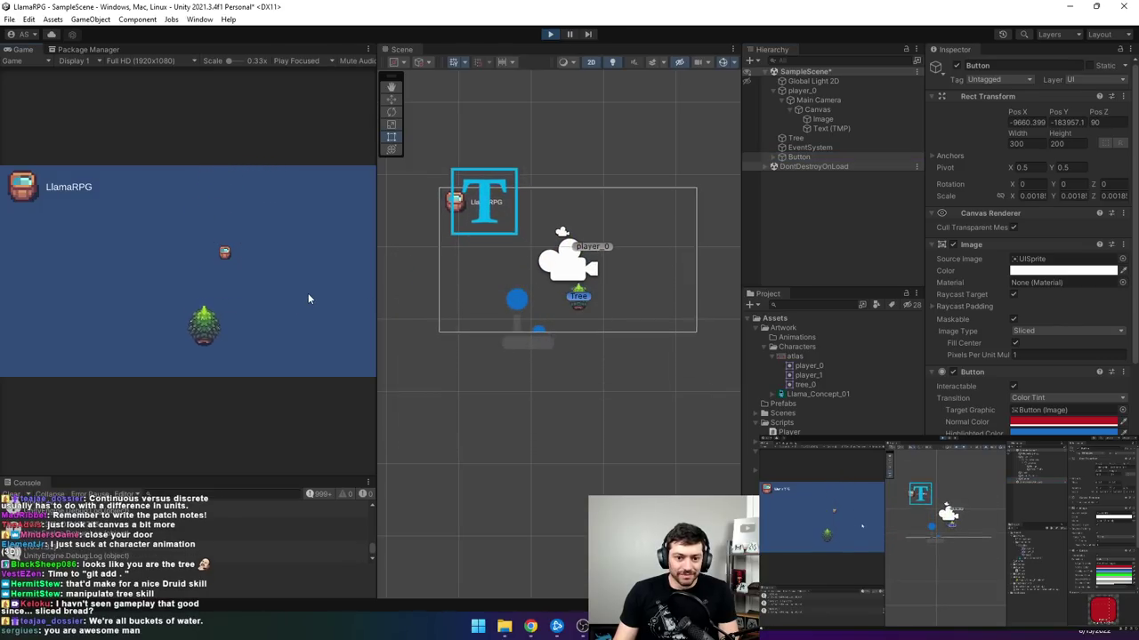
pyautogui.press('s')
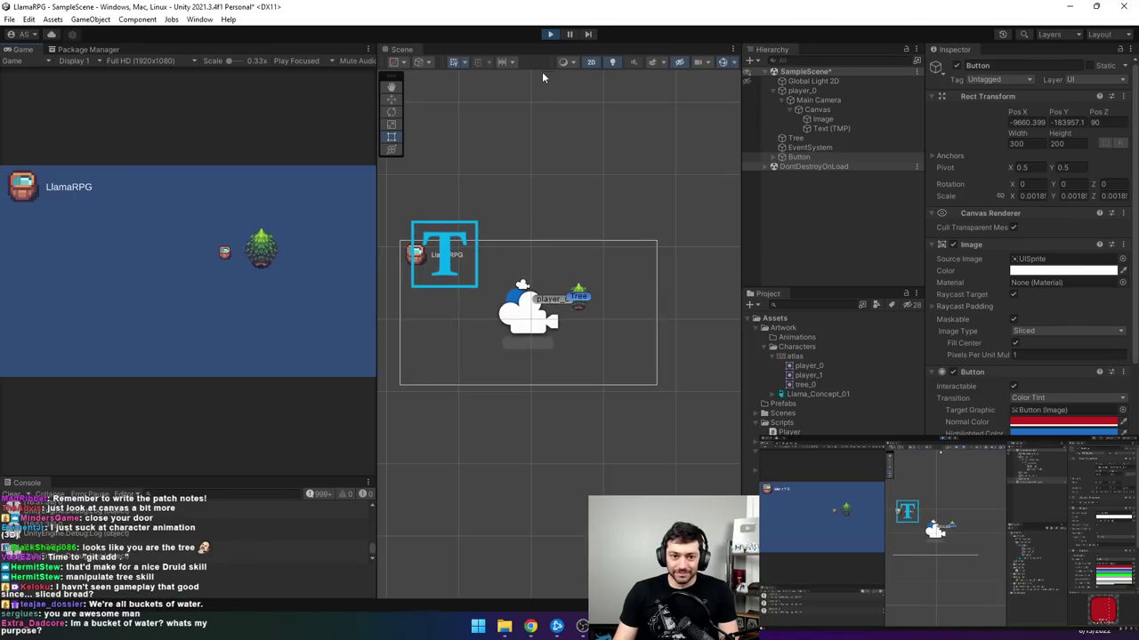
pyautogui.click(549, 34)
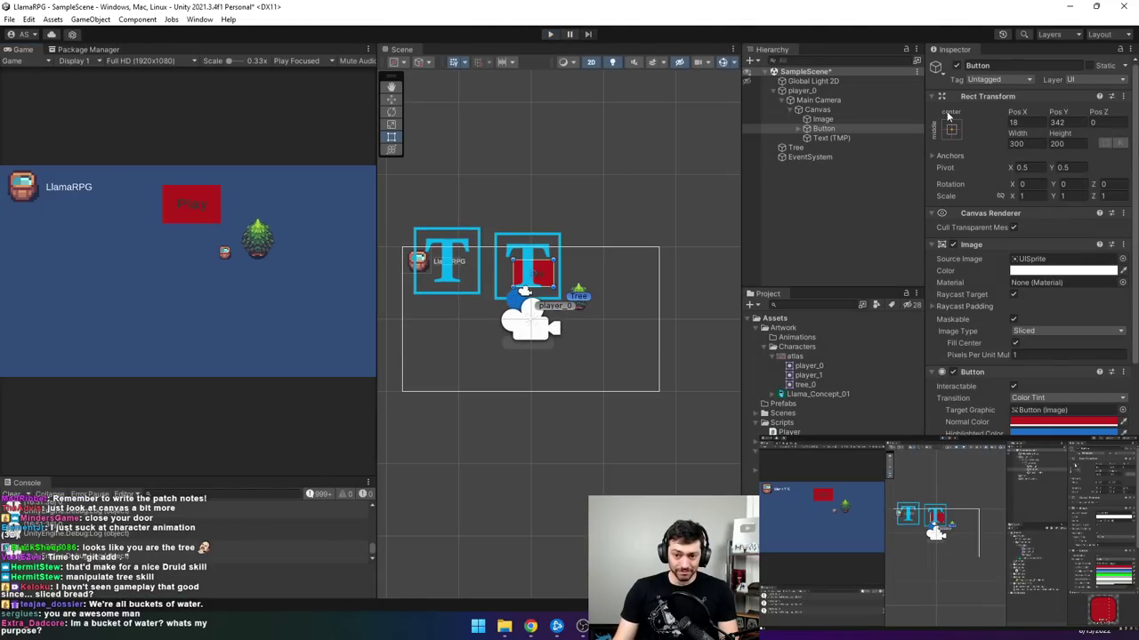
# - Drag Button out of Canvas to the Hierarchy root and expand it to check Text (TMP)
pyautogui.moveTo(823, 128); pyautogui.dragTo(804, 175)
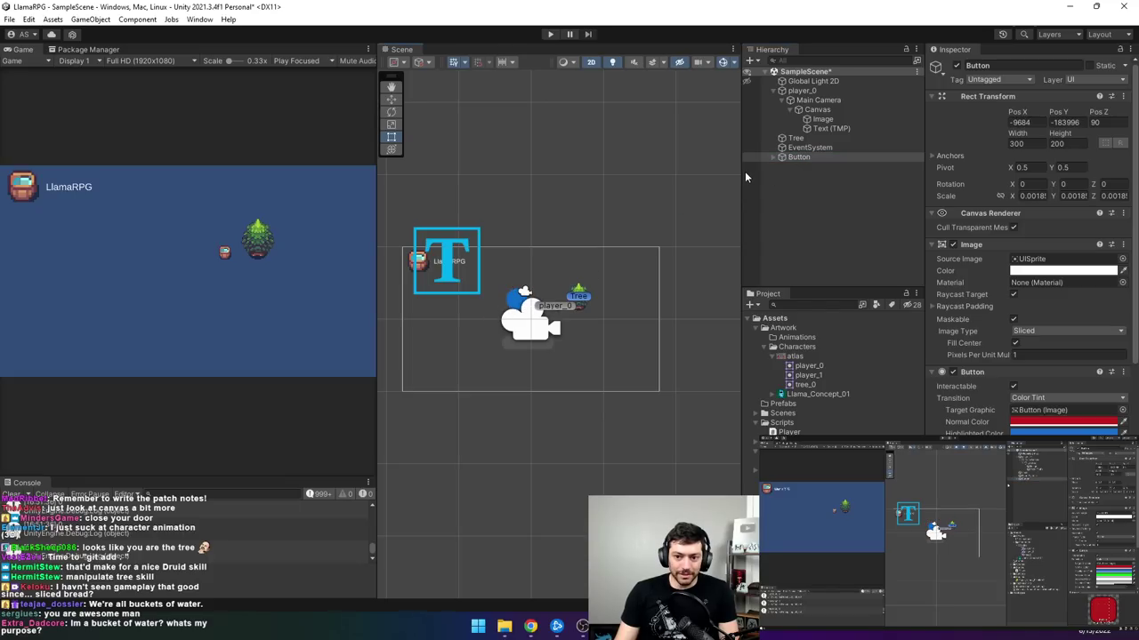
pyautogui.click(801, 158)
pyautogui.click(805, 147)
pyautogui.click(800, 157)
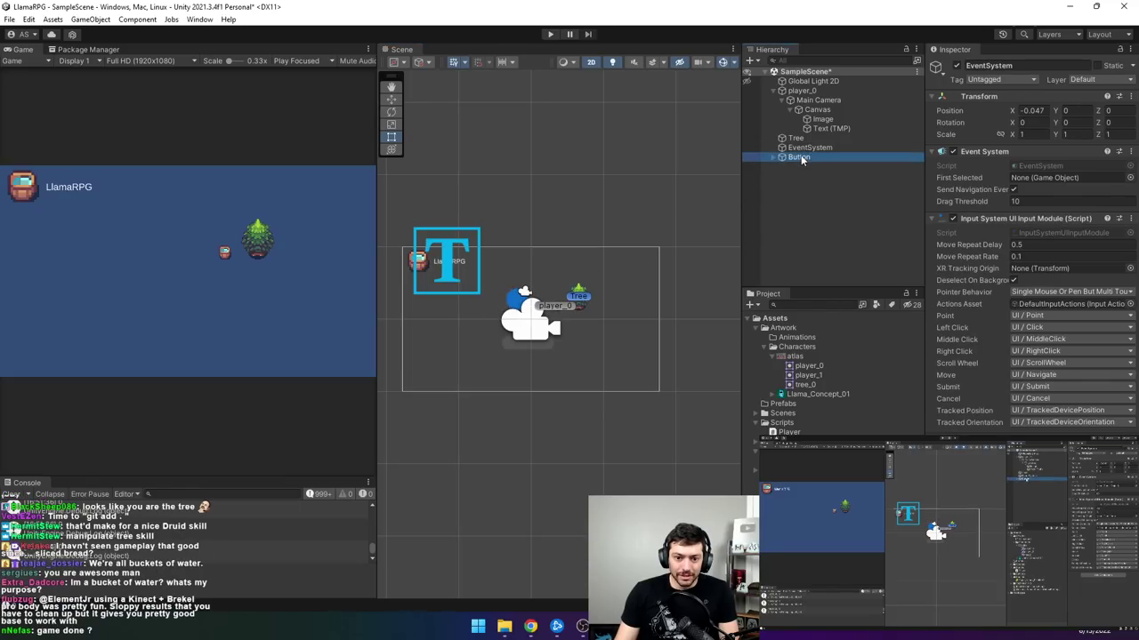
pyautogui.click(795, 138)
pyautogui.click(800, 158)
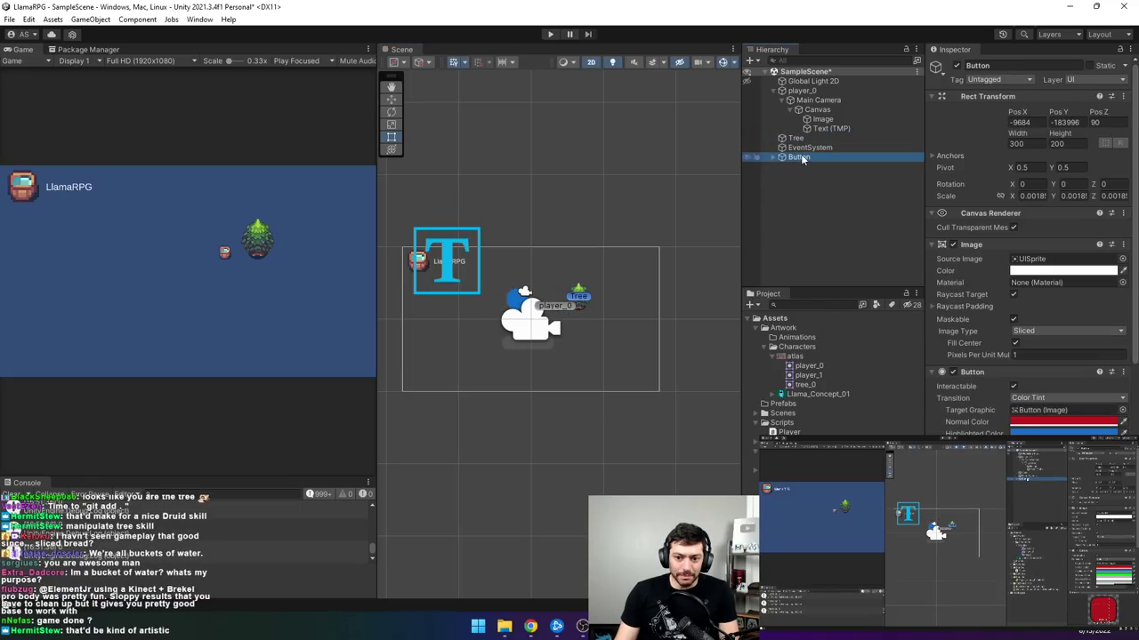
pyautogui.click(774, 158)
pyautogui.click(815, 168)
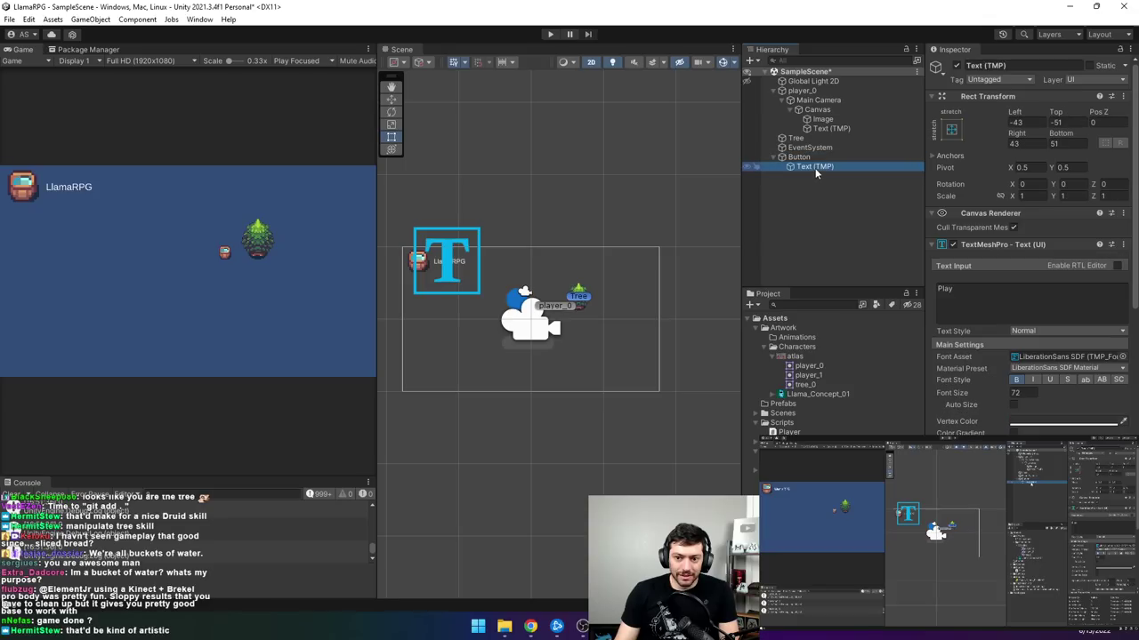
pyautogui.click(810, 159)
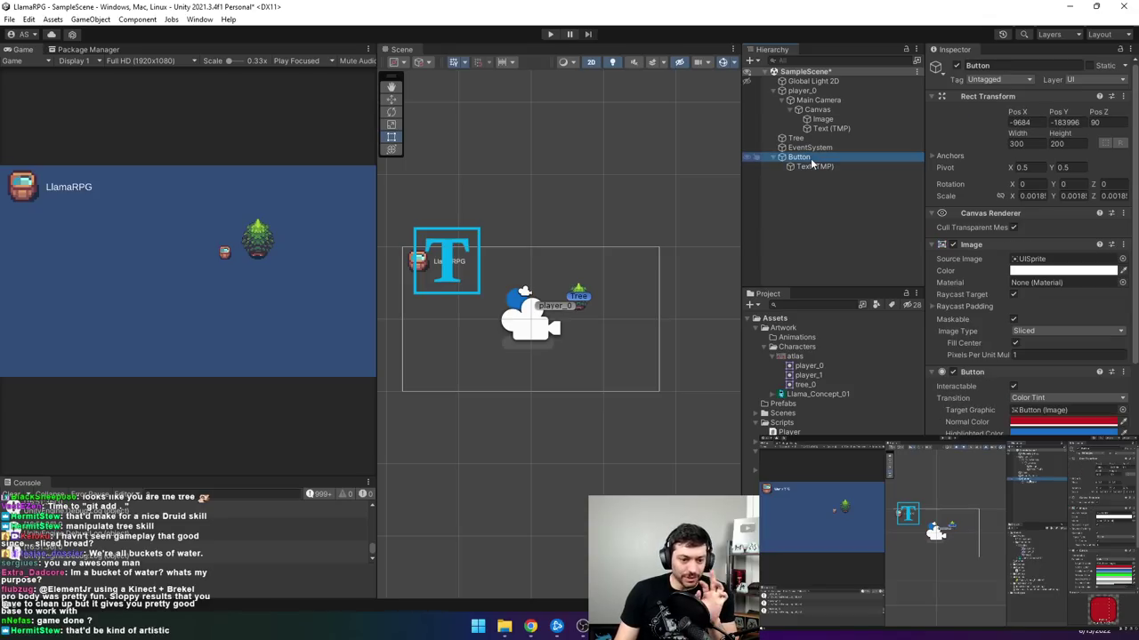
# - Put Button back inside Canvas and save the scene with Ctrl+S
pyautogui.moveTo(820, 113); pyautogui.dragTo(820, 112)
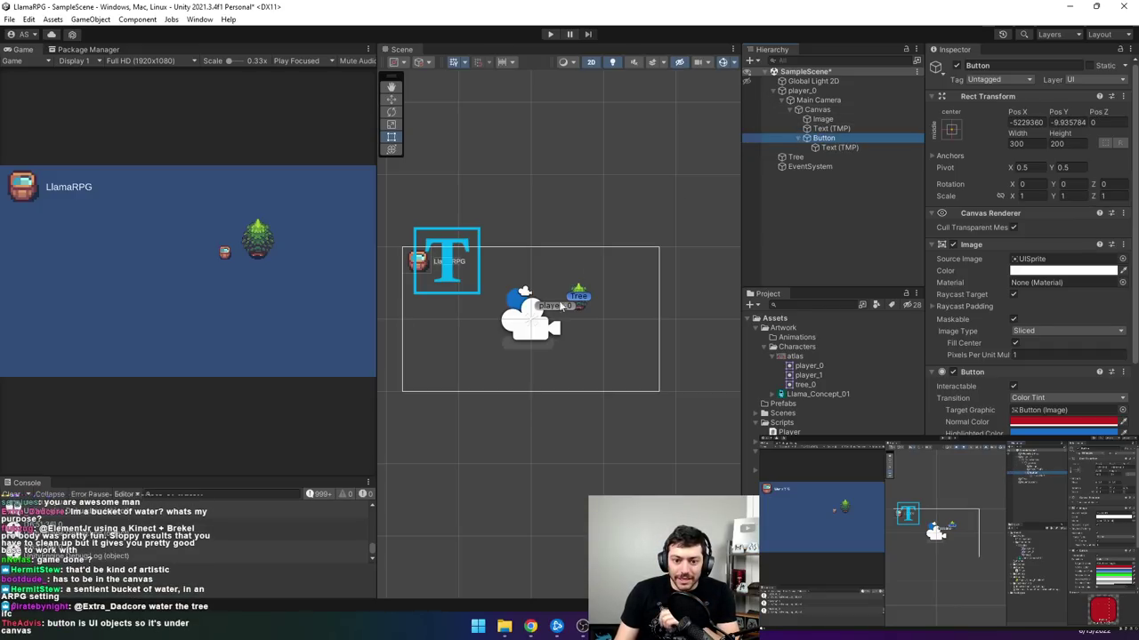
pyautogui.scroll(8, 537, 309)
pyautogui.scroll(-8, 535, 309)
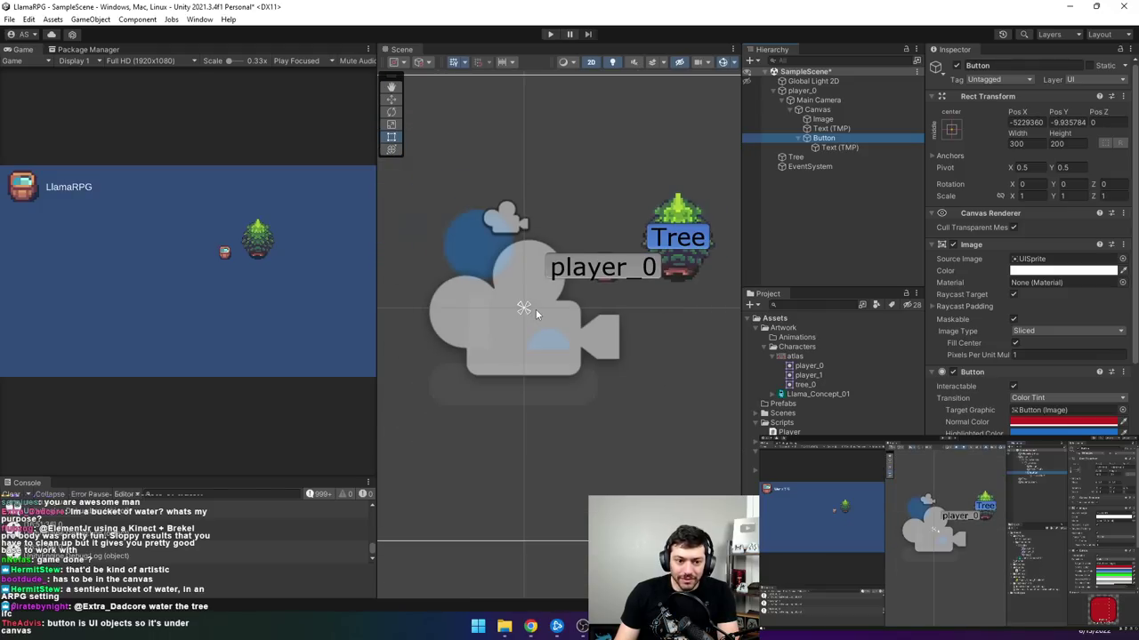
pyautogui.click(825, 226)
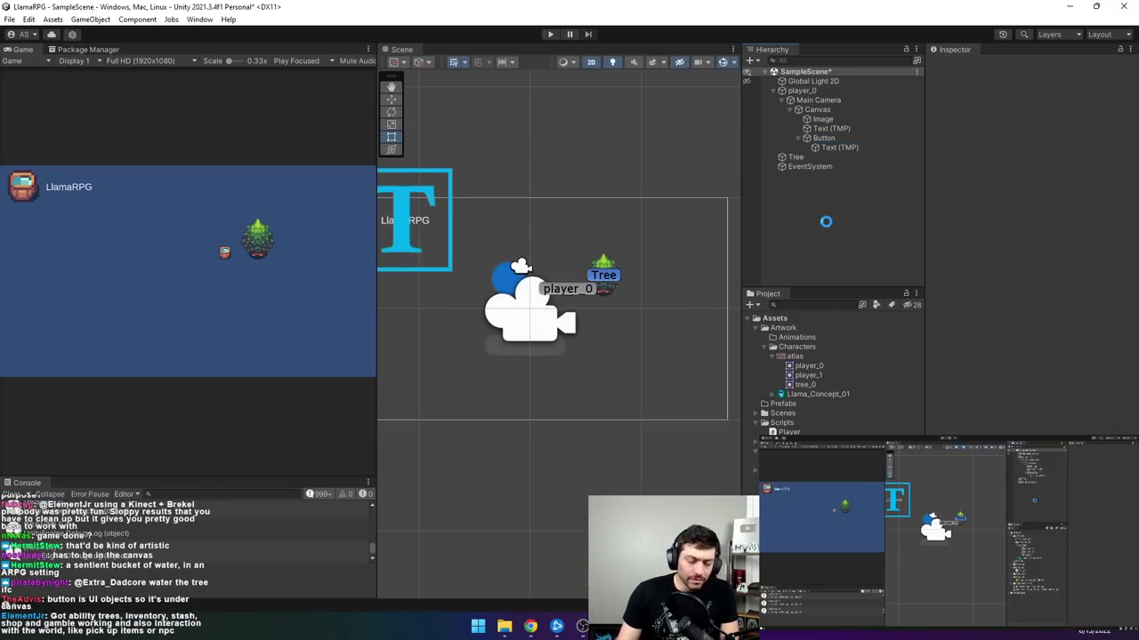
pyautogui.hotkey('ctrl', 's')
pyautogui.click(817, 110)
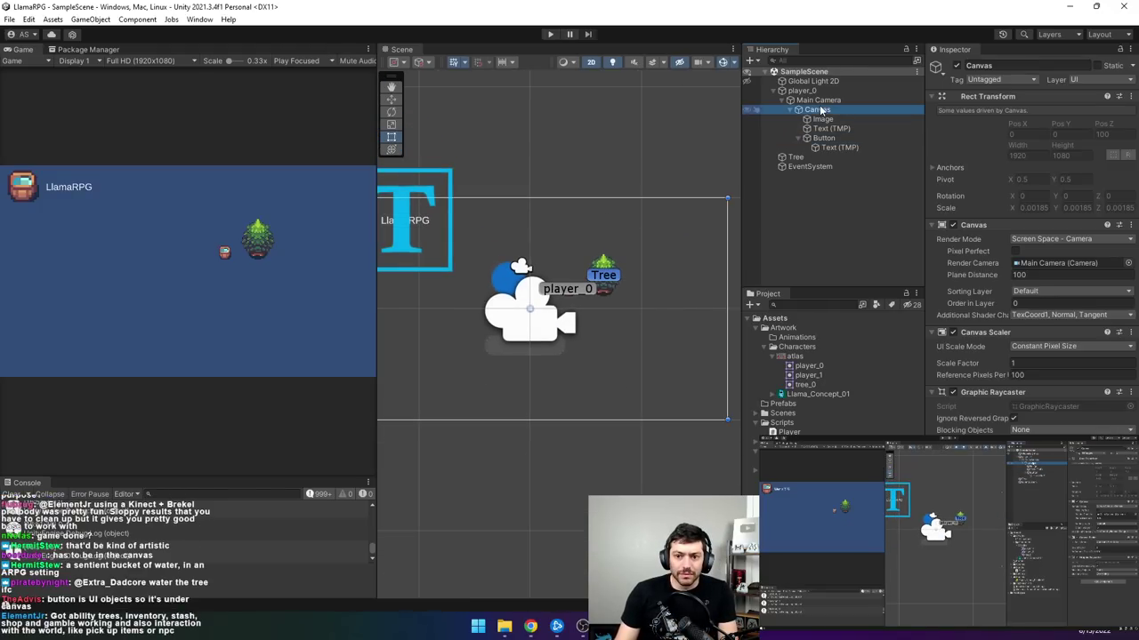
# - Play-test by walking the player with WASD, then stop and select Button
pyautogui.click(550, 34)
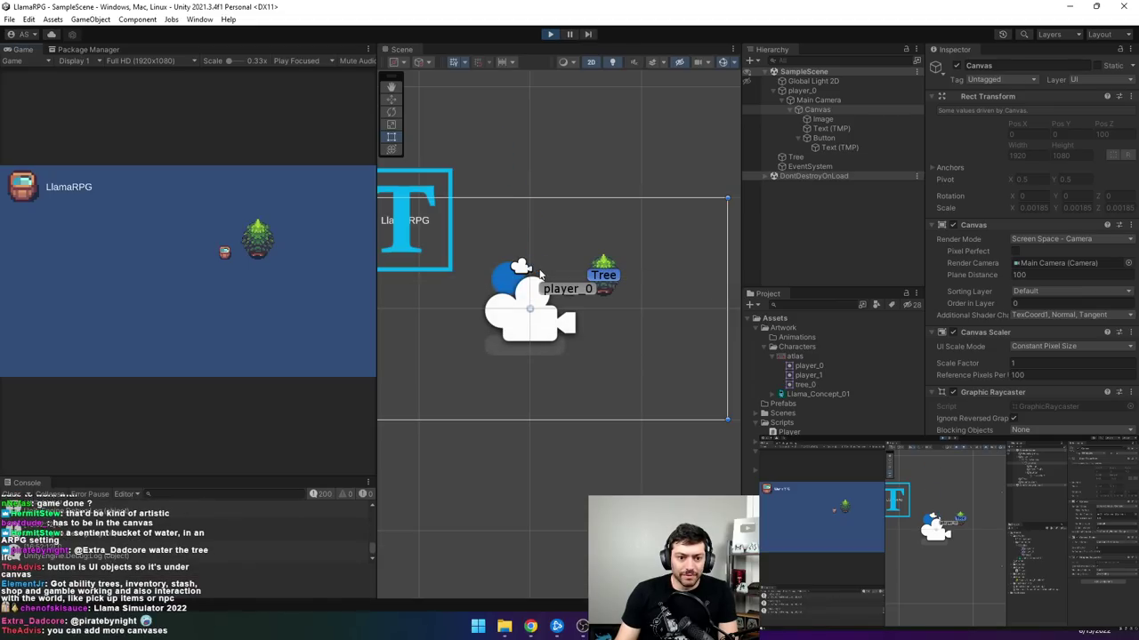
pyautogui.press('w')
pyautogui.press('d')
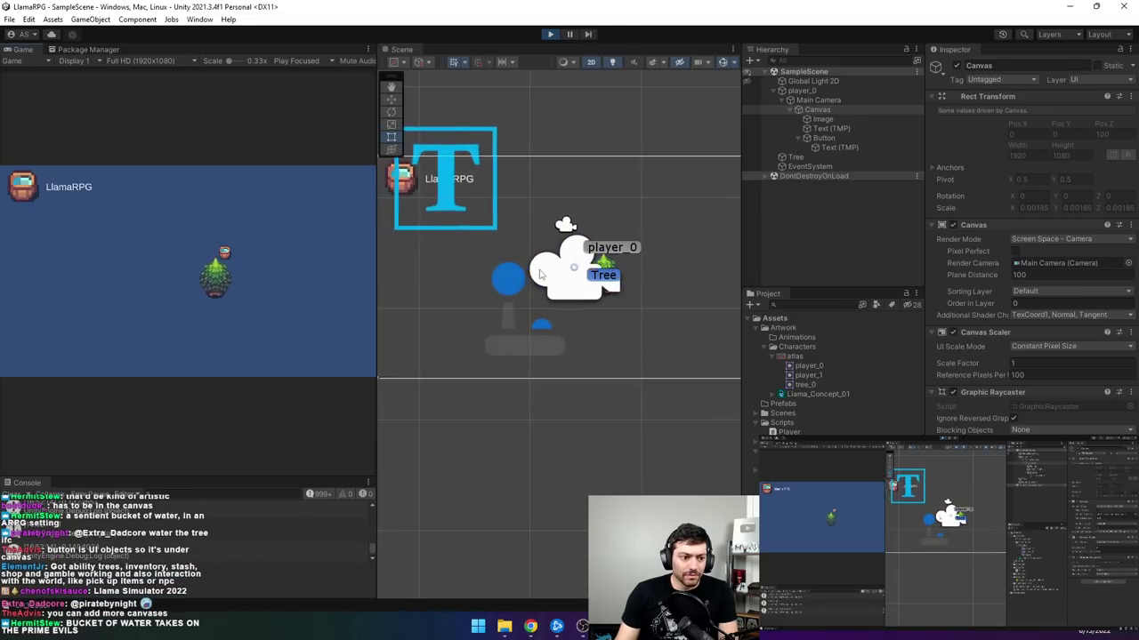
pyautogui.press('a')
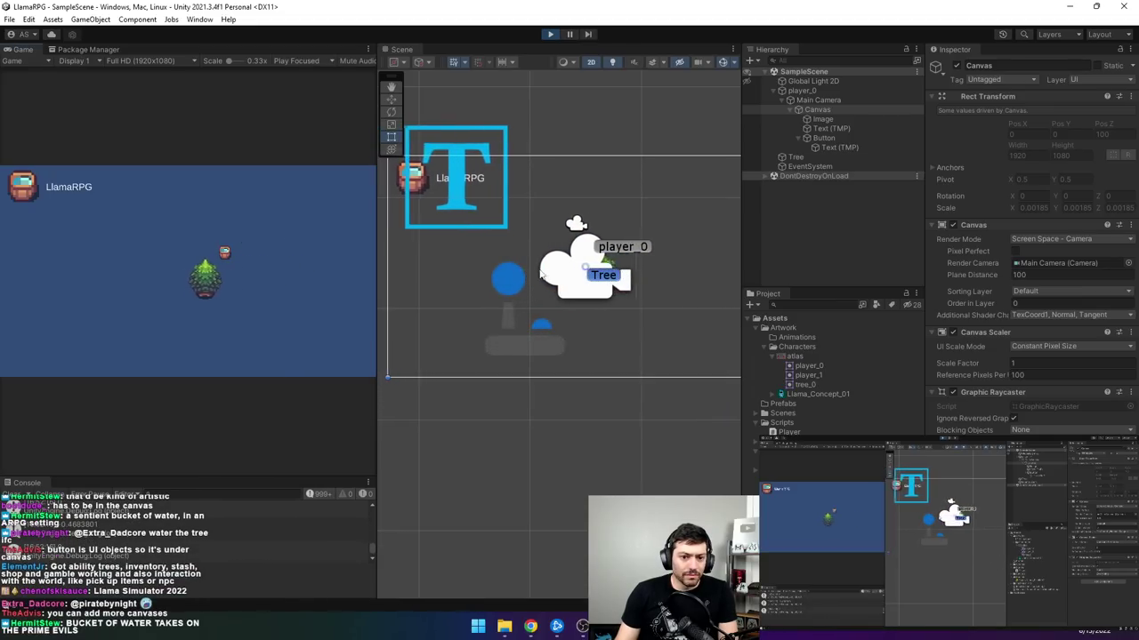
pyautogui.press('s')
pyautogui.press('w')
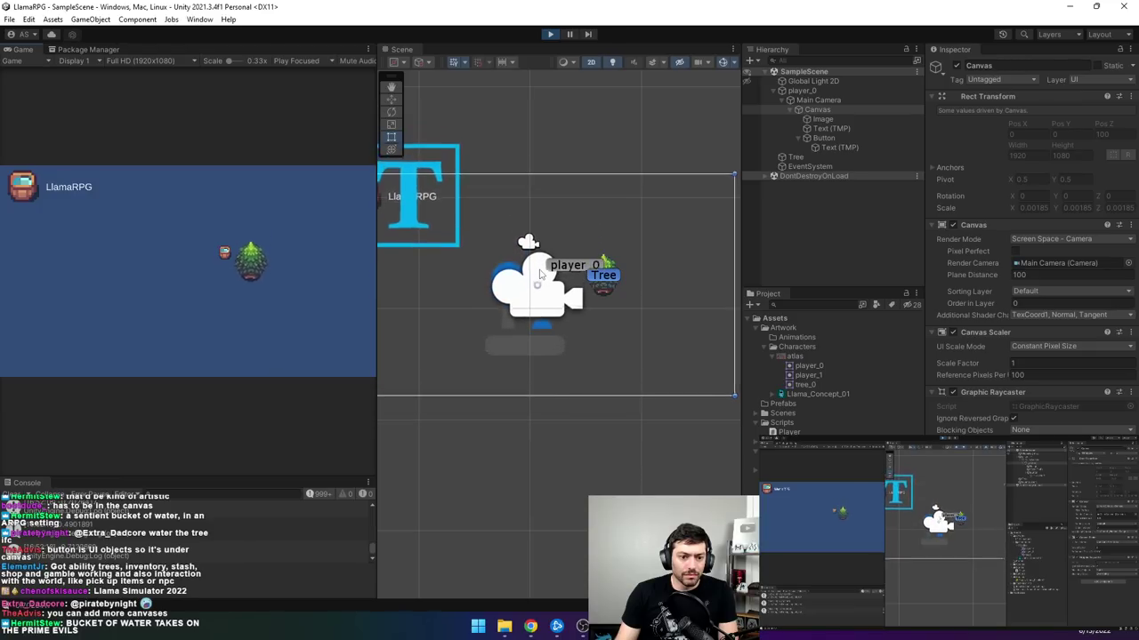
pyautogui.press('s')
pyautogui.press('d')
pyautogui.press('a')
pyautogui.press('w')
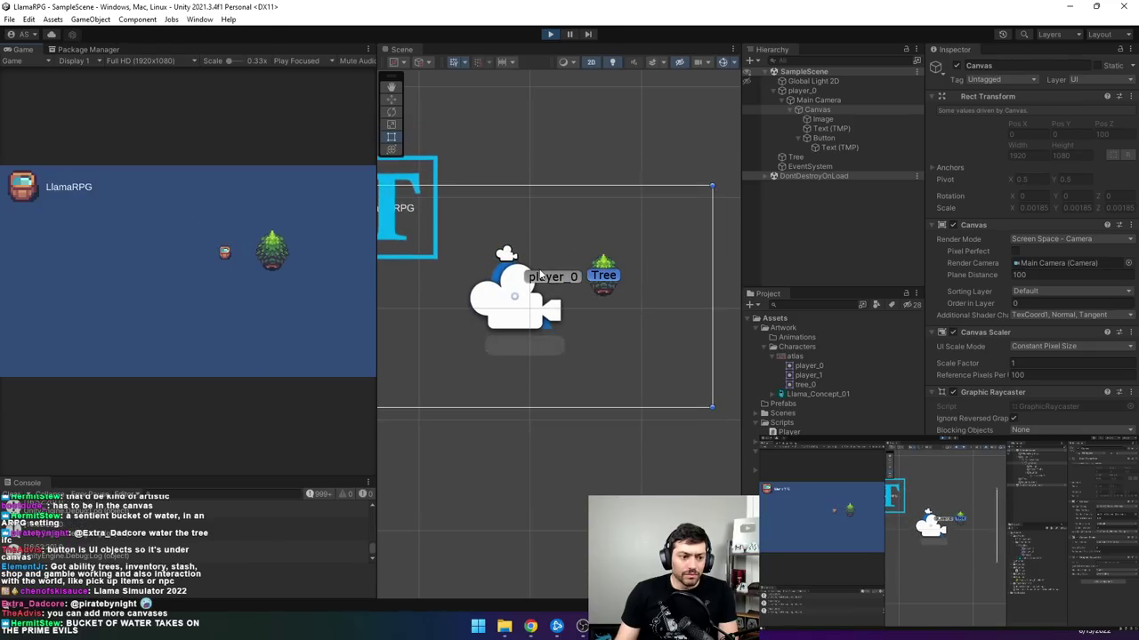
pyautogui.click(550, 34)
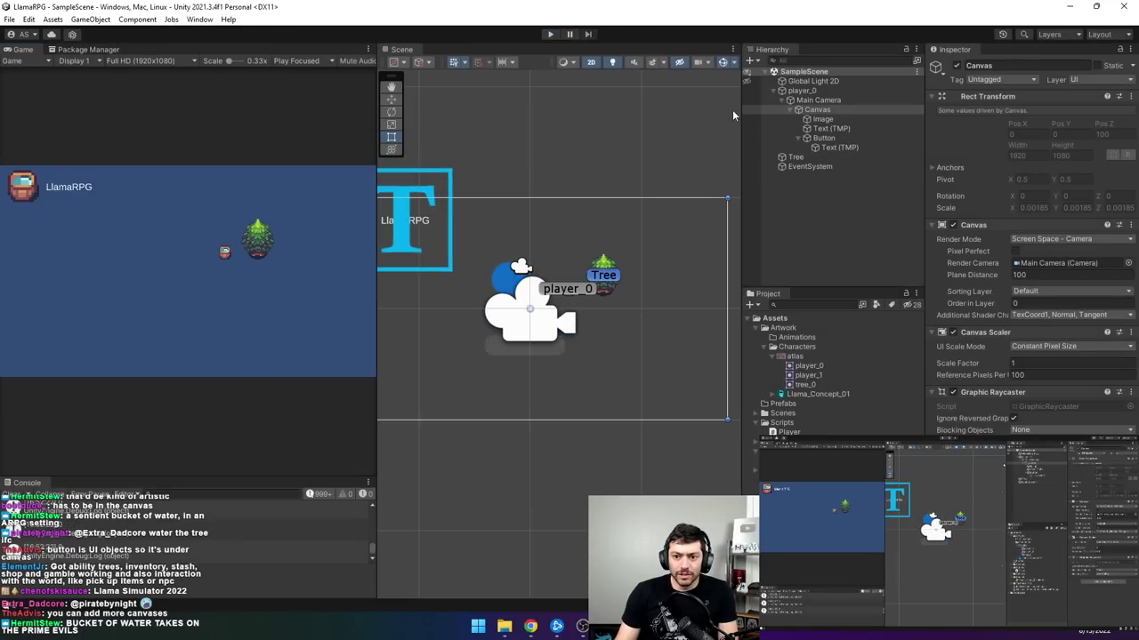
pyautogui.click(811, 139)
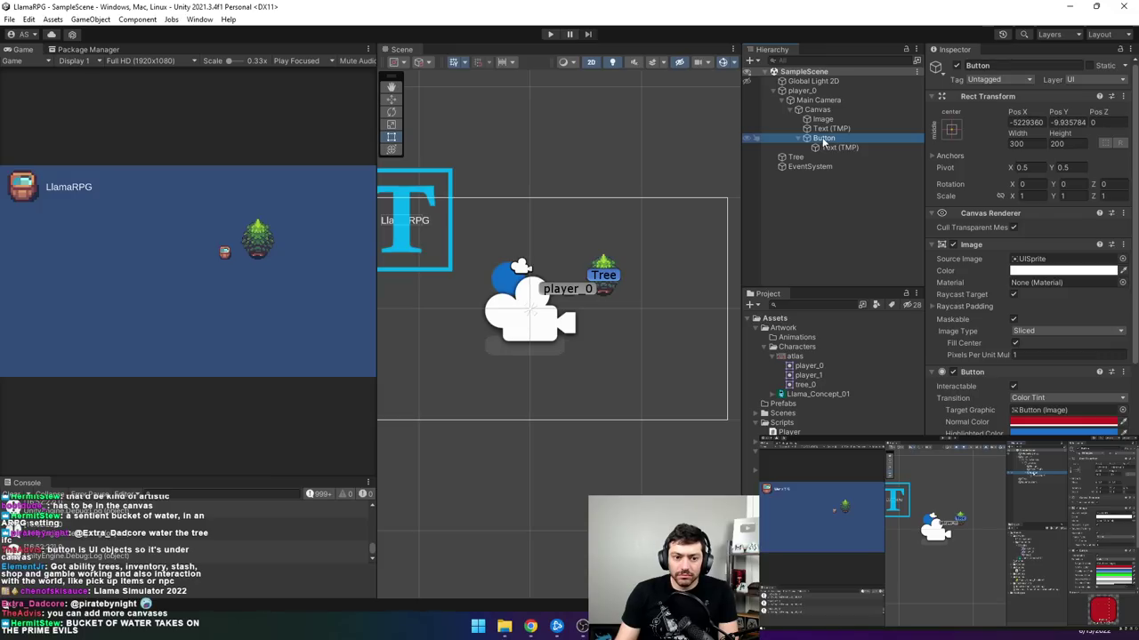
# - Set the Button's Rect Transform Pos X and Pos Y to 0
pyautogui.click(823, 140)
pyautogui.click(827, 205)
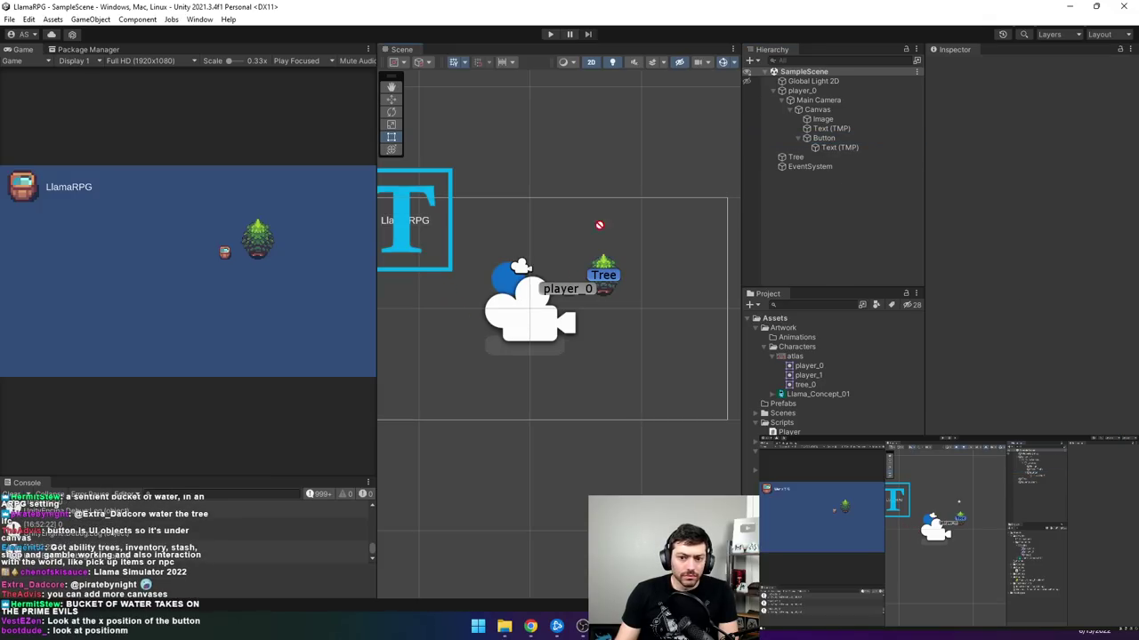
pyautogui.scroll(-5, 503, 286)
pyautogui.scroll(-6, 503, 286)
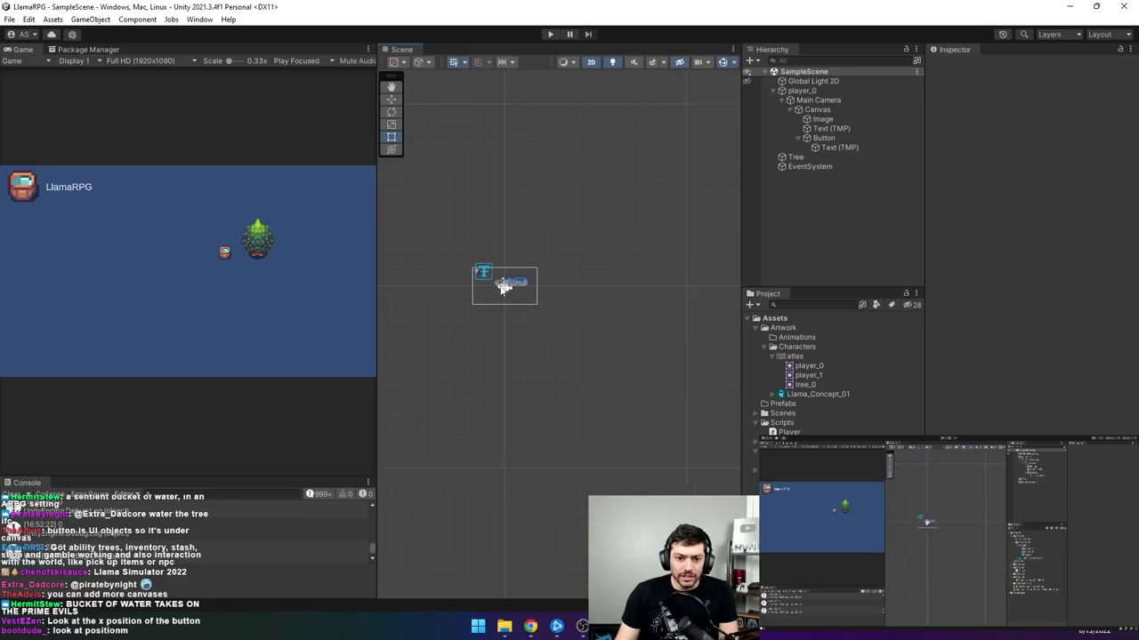
pyautogui.scroll(1, 442, 288)
pyautogui.scroll(8, 451, 289)
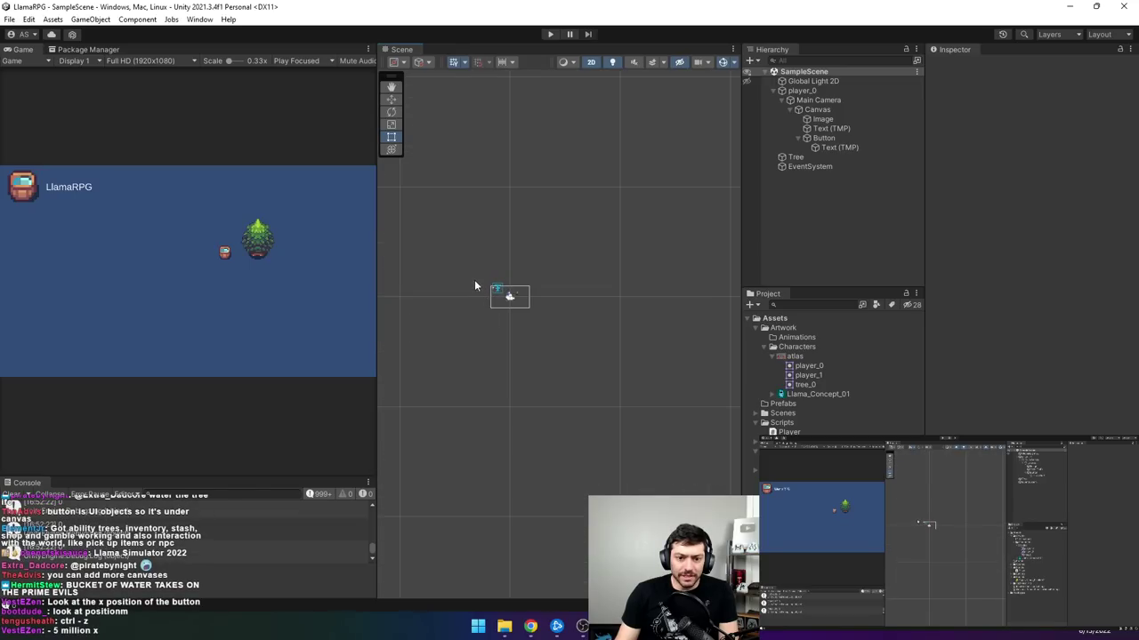
pyautogui.scroll(2, 490, 289)
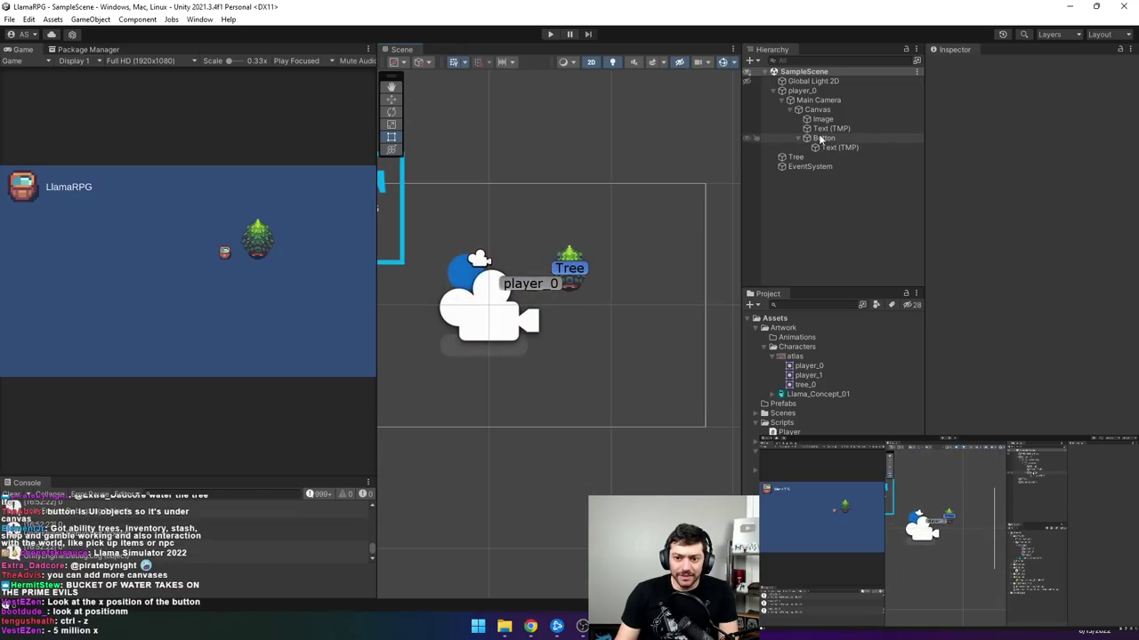
pyautogui.click(823, 138)
pyautogui.click(1025, 122)
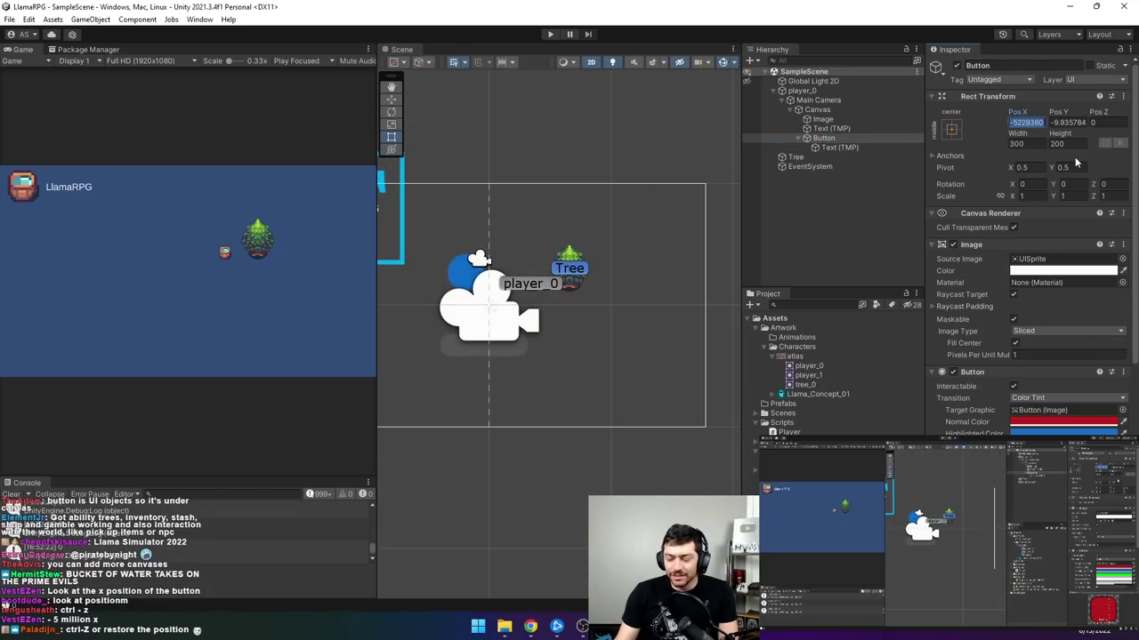
pyautogui.write('0')
pyautogui.press('Tab')
pyautogui.write('0')
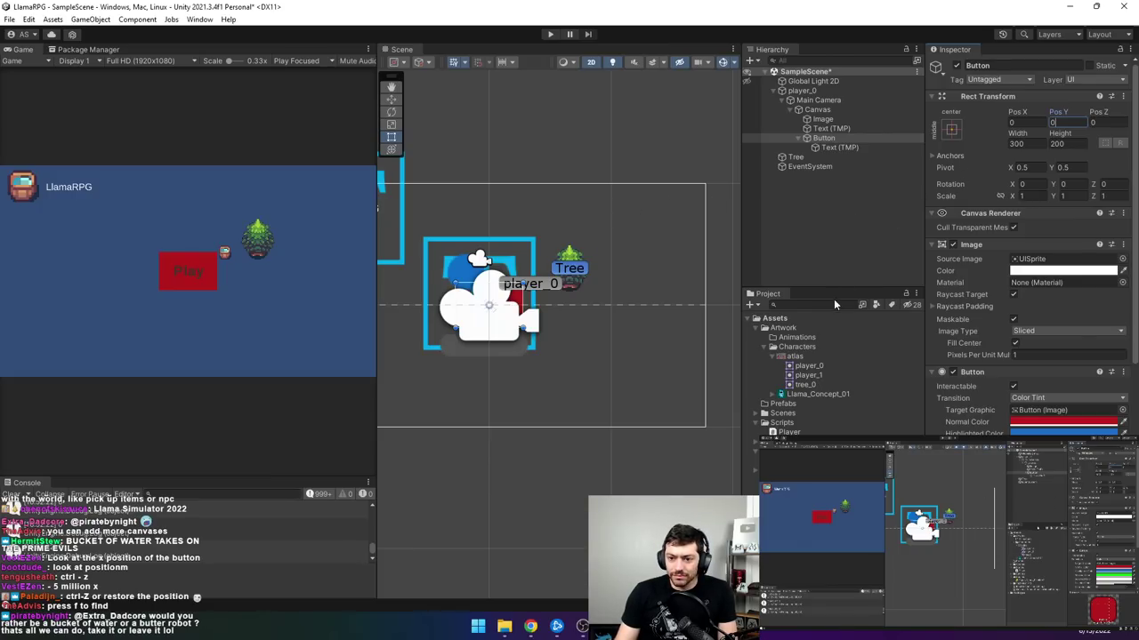
# - Look at the Button's Image colour picker and close it without changes
pyautogui.rightClick(833, 137)
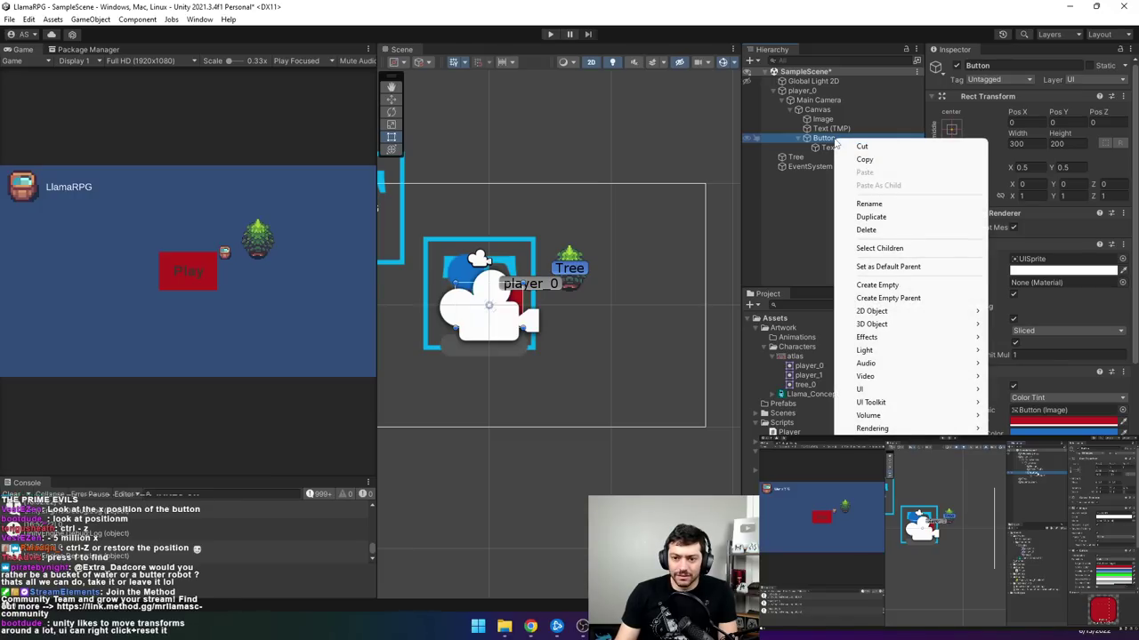
pyautogui.click(967, 7)
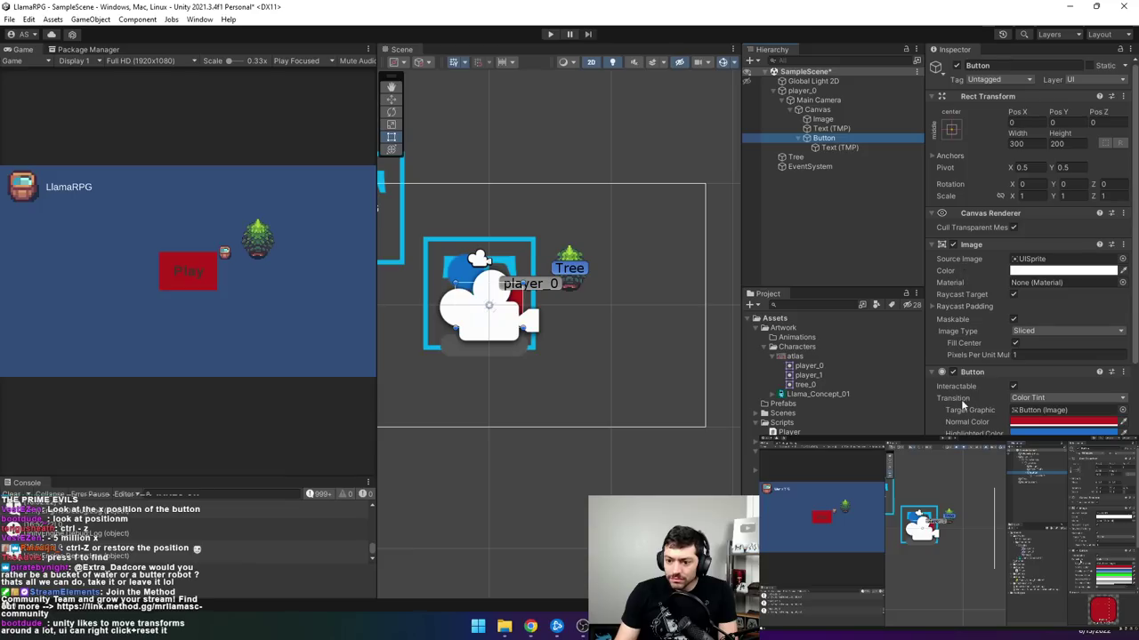
pyautogui.click(1063, 270)
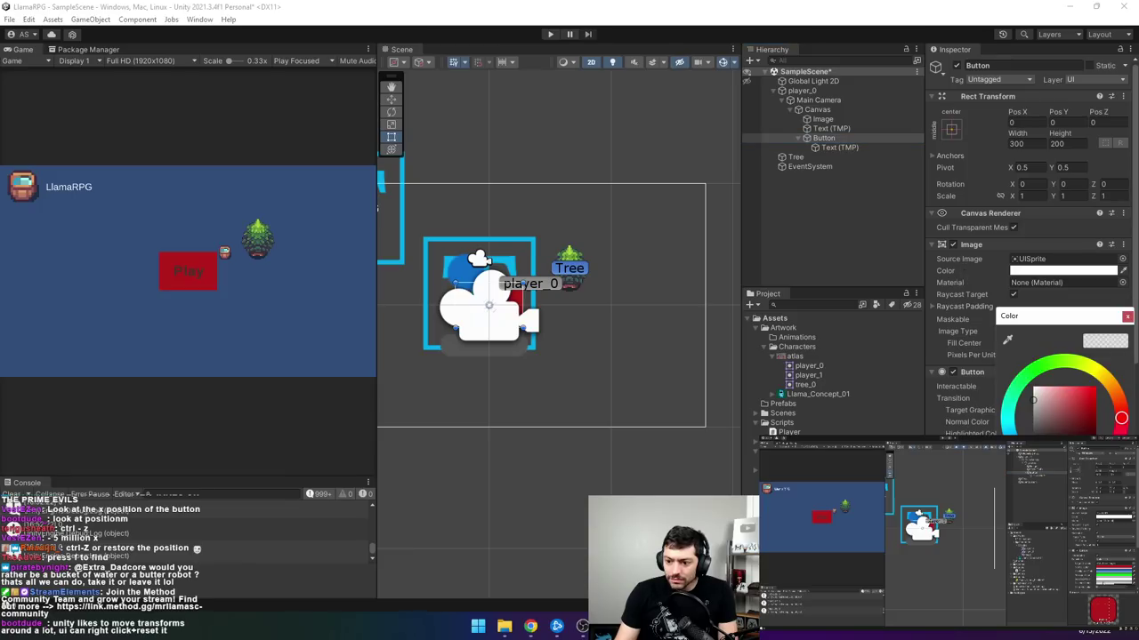
pyautogui.click(1128, 319)
# - Check the Button's Selected Color picker, close it, and enter play mode
pyautogui.scroll(-2, 1067, 320)
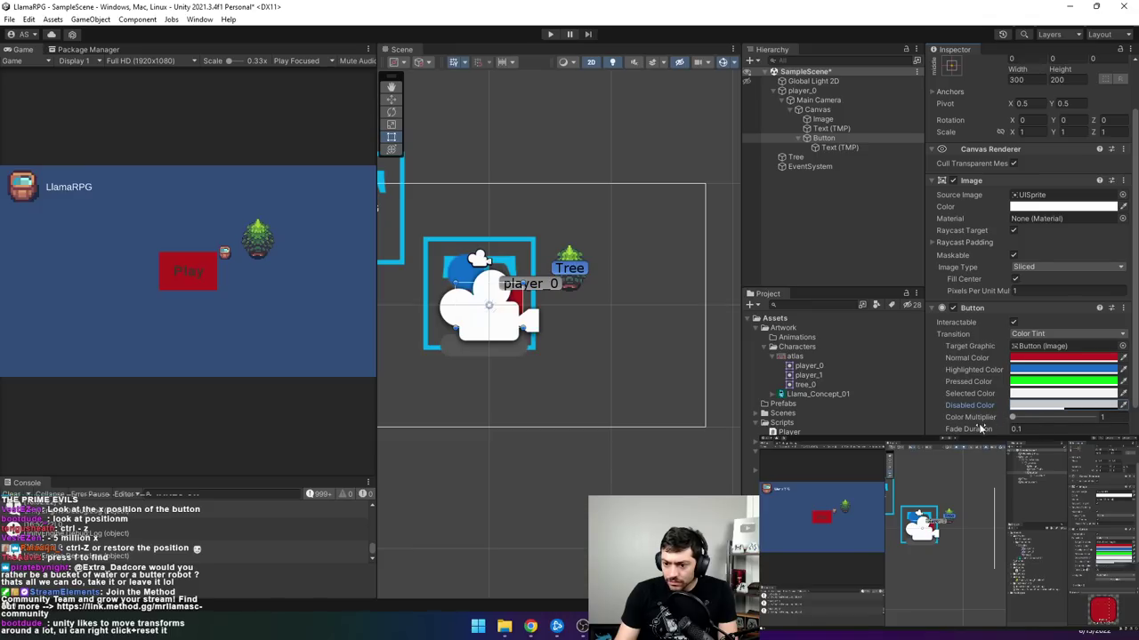
pyautogui.scroll(-3, 981, 429)
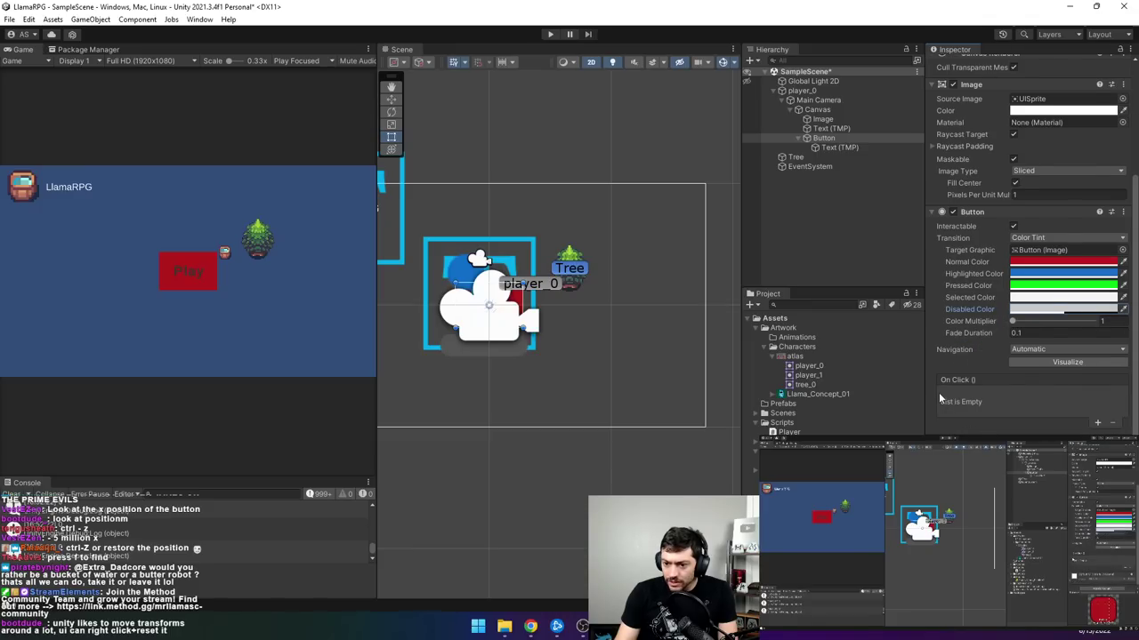
pyautogui.scroll(1, 951, 396)
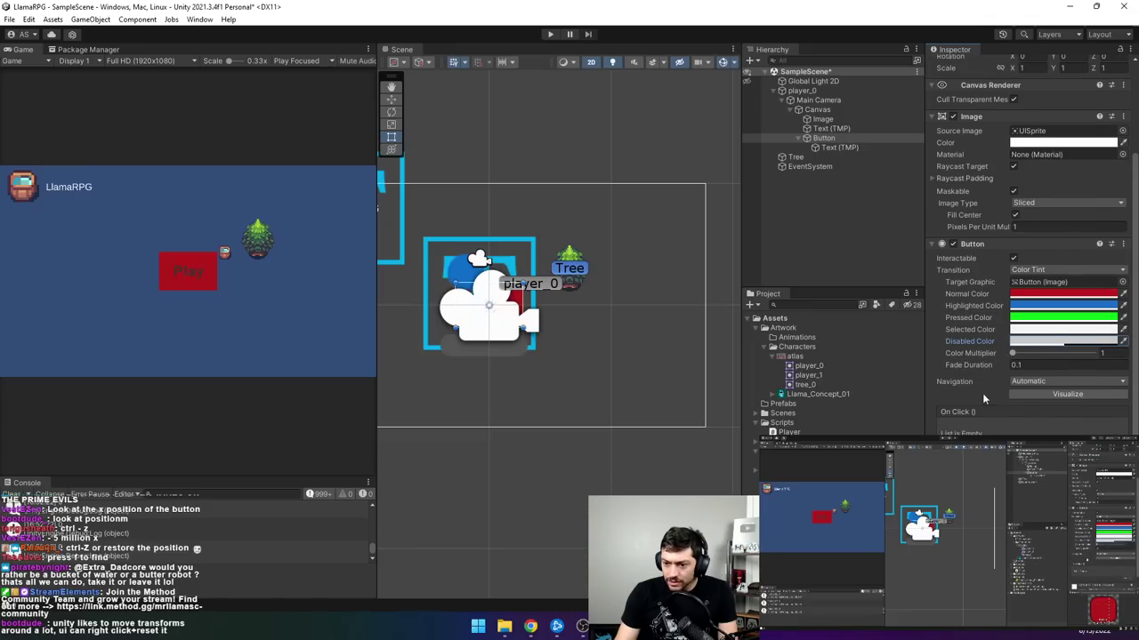
pyautogui.click(1035, 333)
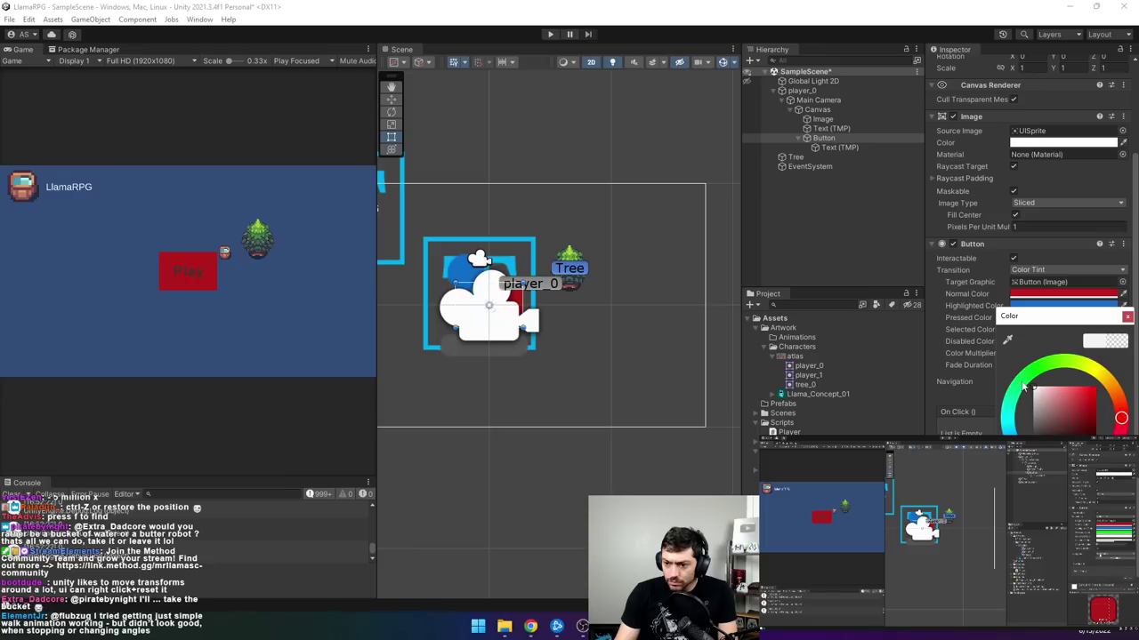
pyautogui.click(1127, 316)
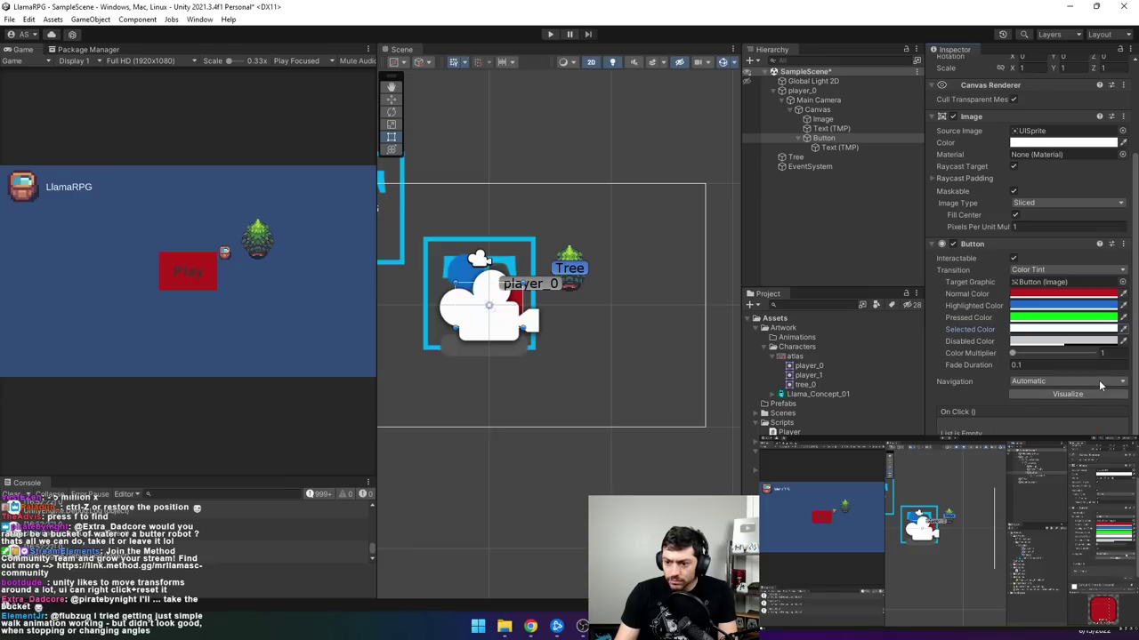
pyautogui.scroll(2, 1100, 384)
pyautogui.click(550, 33)
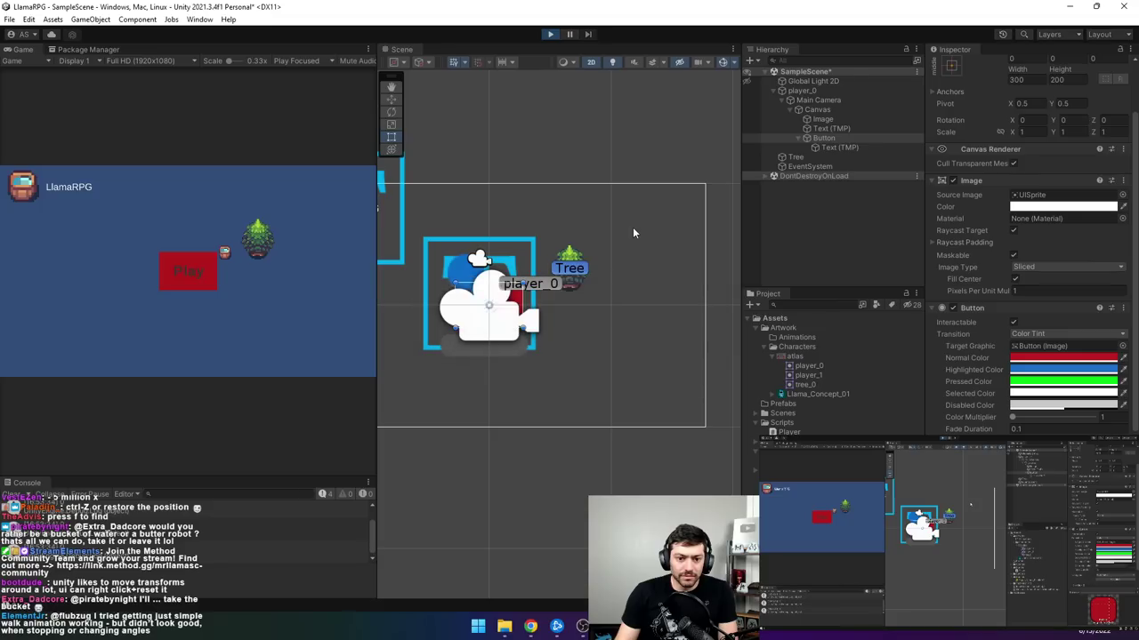
# - Press the in-game red Play button and walk the player around with WASD
pyautogui.click(190, 271)
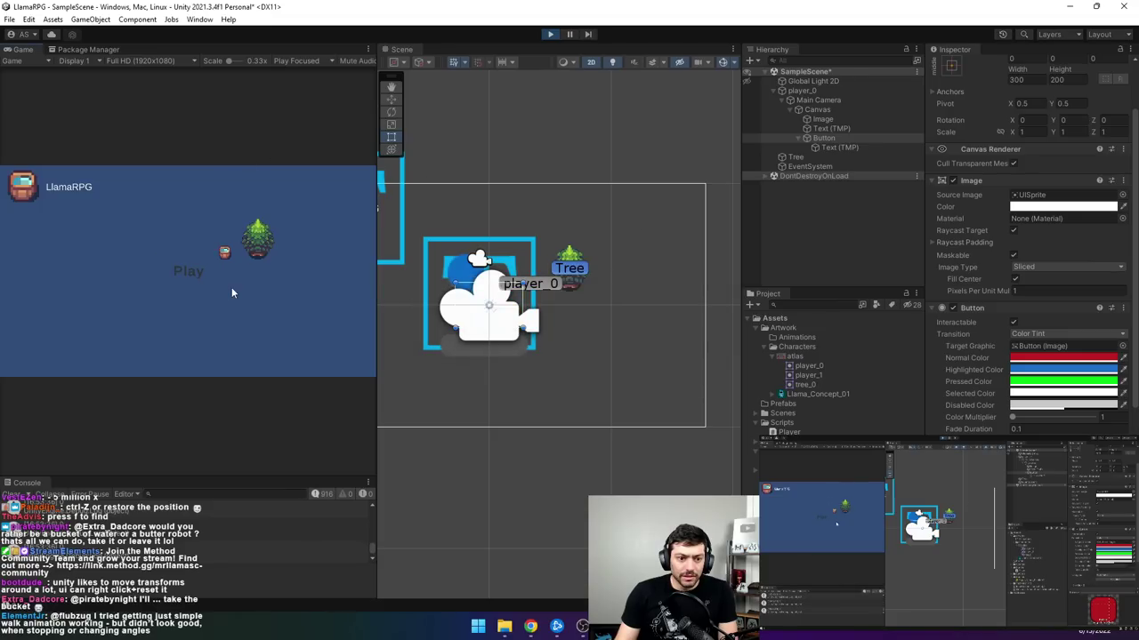
pyautogui.press('d')
pyautogui.press('w')
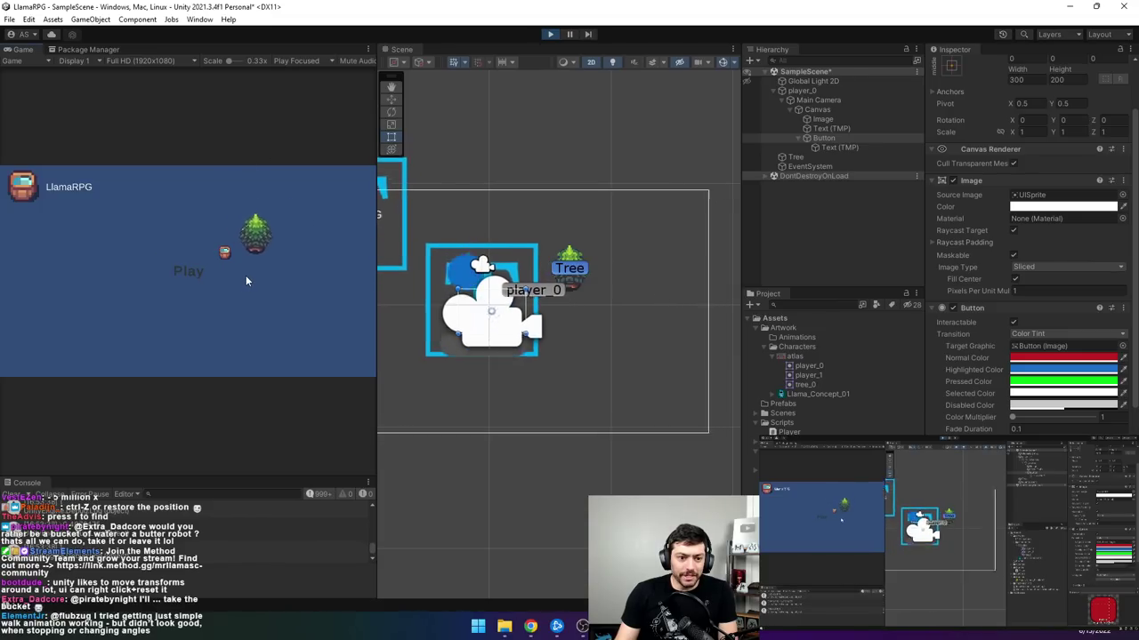
pyautogui.press('s')
pyautogui.press('a')
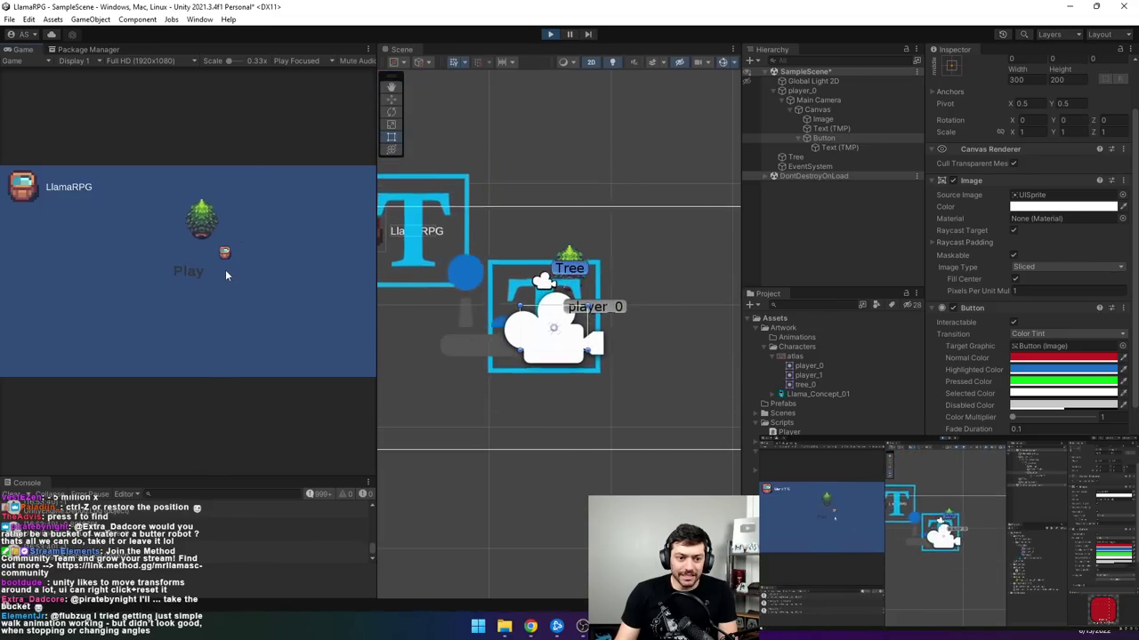
pyautogui.press('w')
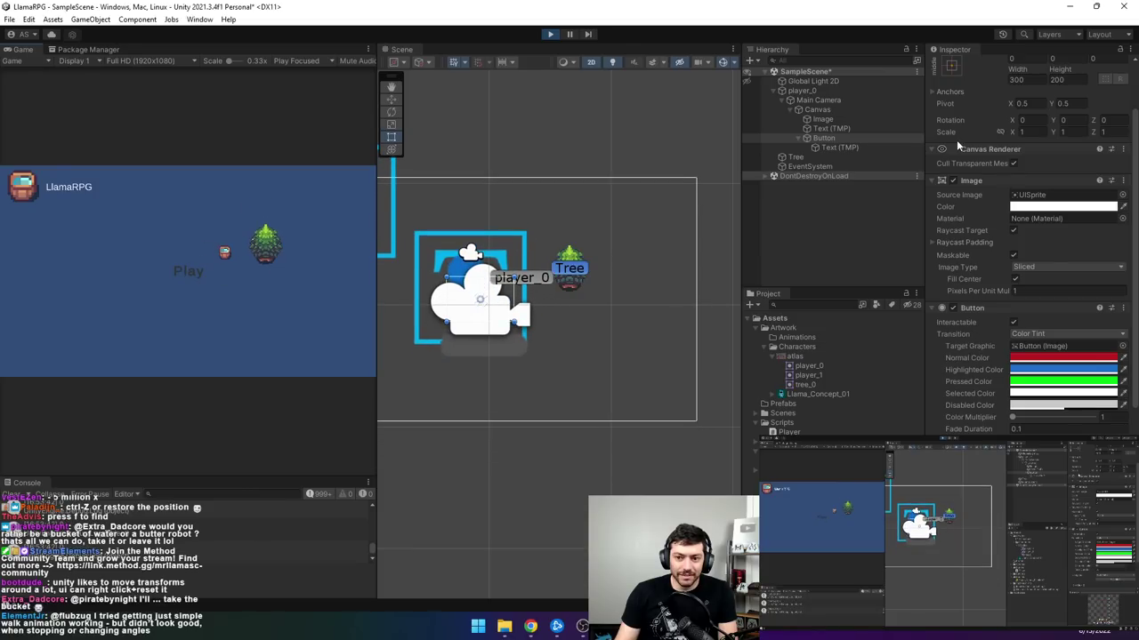
# - Select the Text (TMP) child to inspect its Play label font settings
pyautogui.click(840, 148)
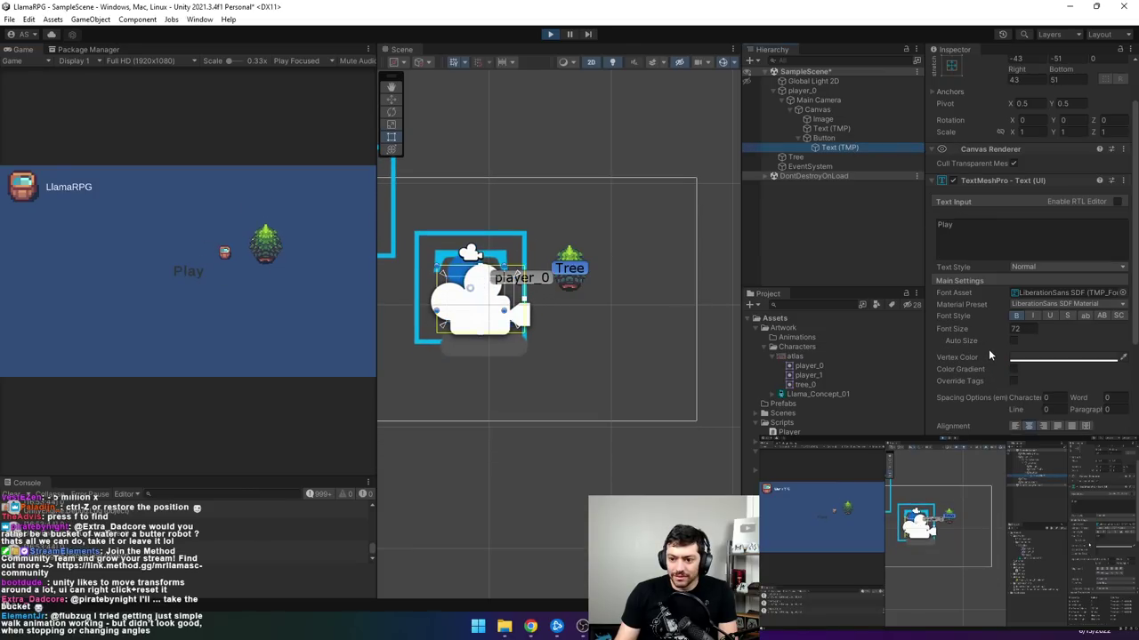
pyautogui.scroll(-8, 988, 349)
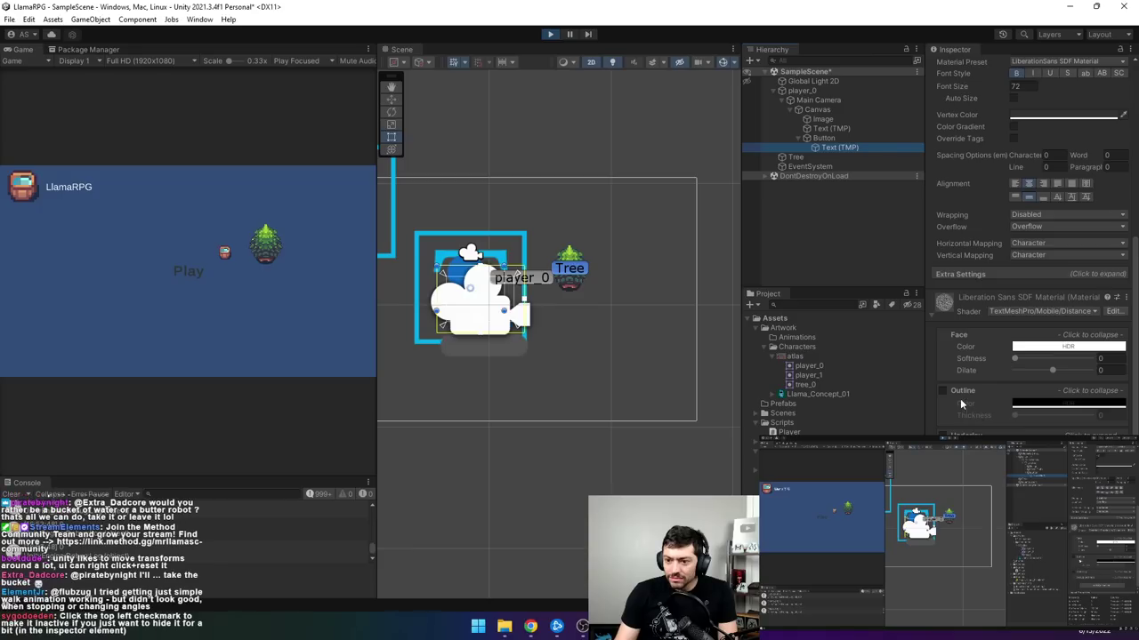
pyautogui.scroll(5, 983, 392)
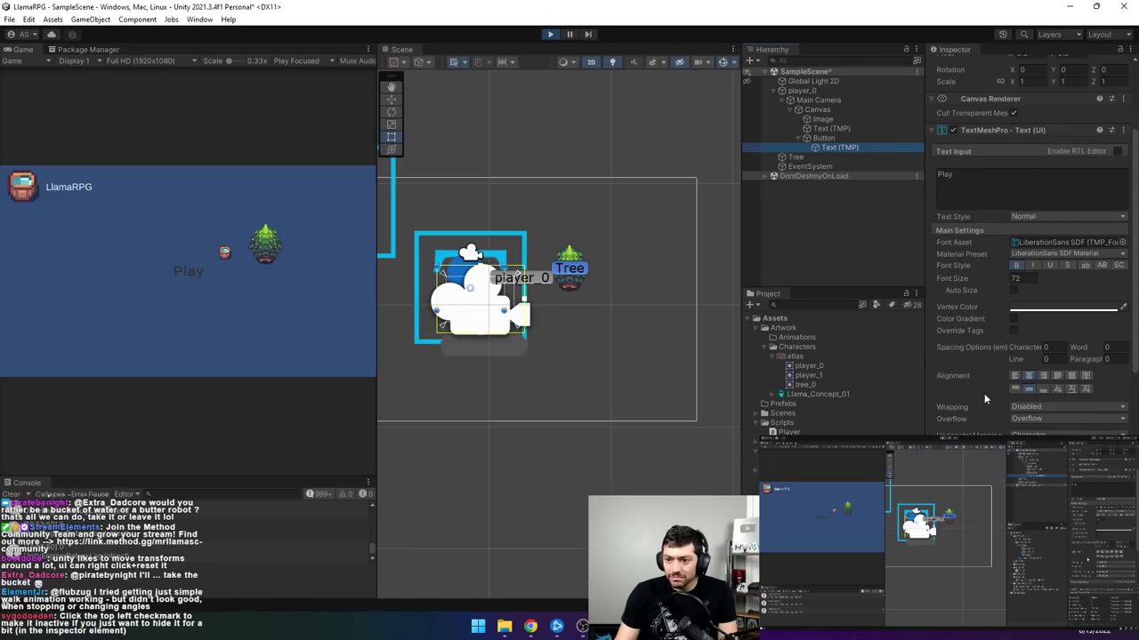
pyautogui.scroll(3, 984, 393)
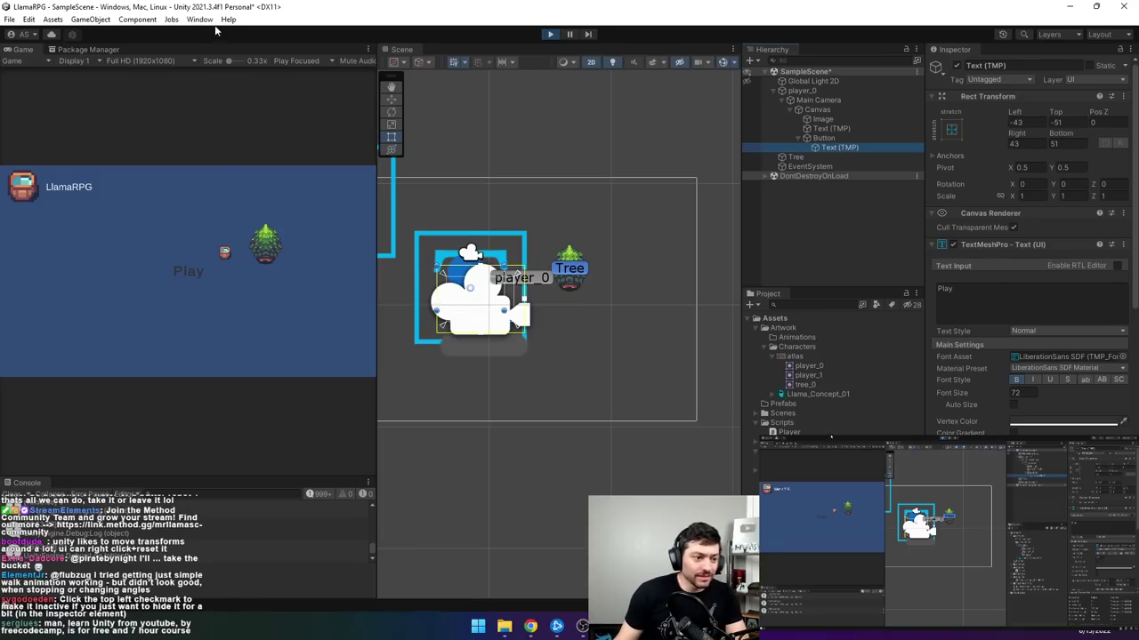
# - Try saving with Ctrl+S, exit play mode, then switch to Chrome and back to Unity
pyautogui.hotkey('ctrl', 's')
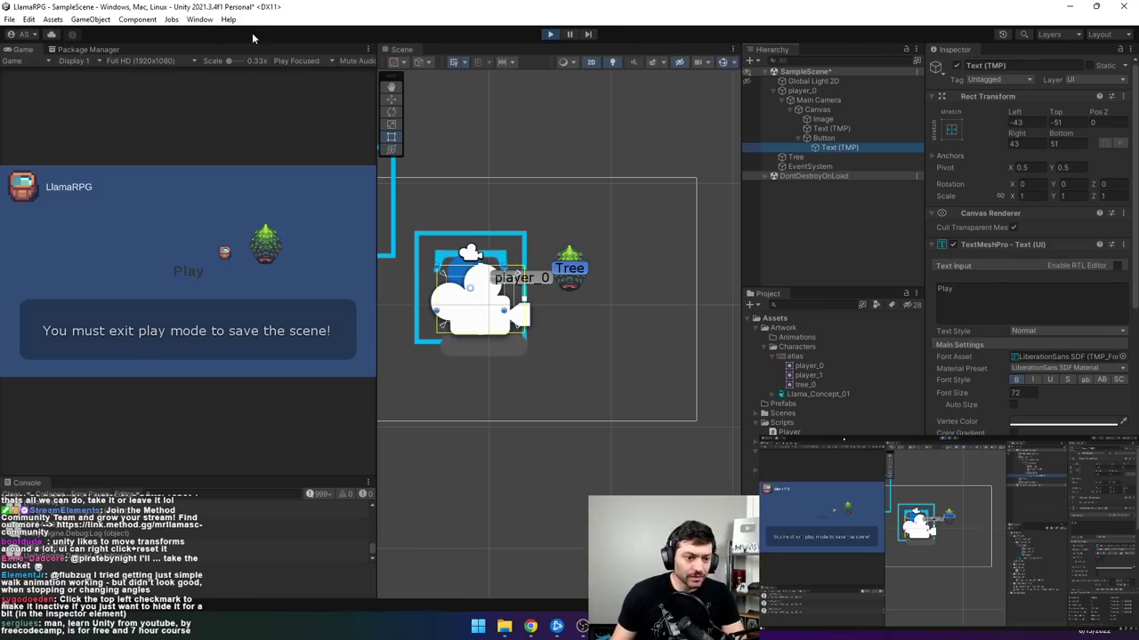
pyautogui.click(550, 34)
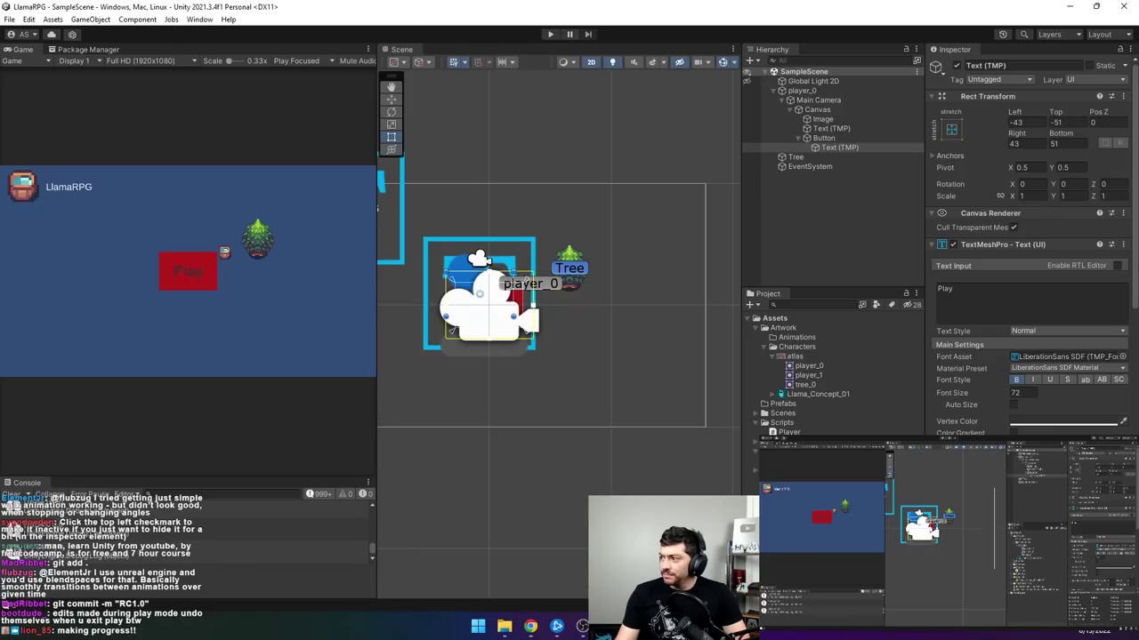
pyautogui.hotkey('alt', 'Tab')
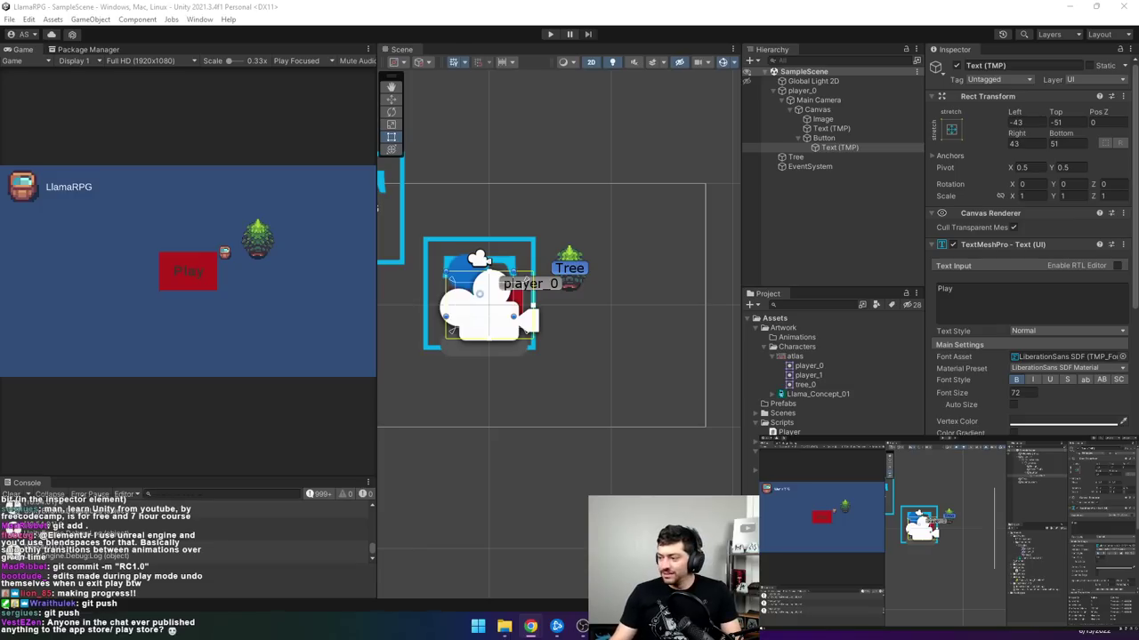
pyautogui.click(592, 5)
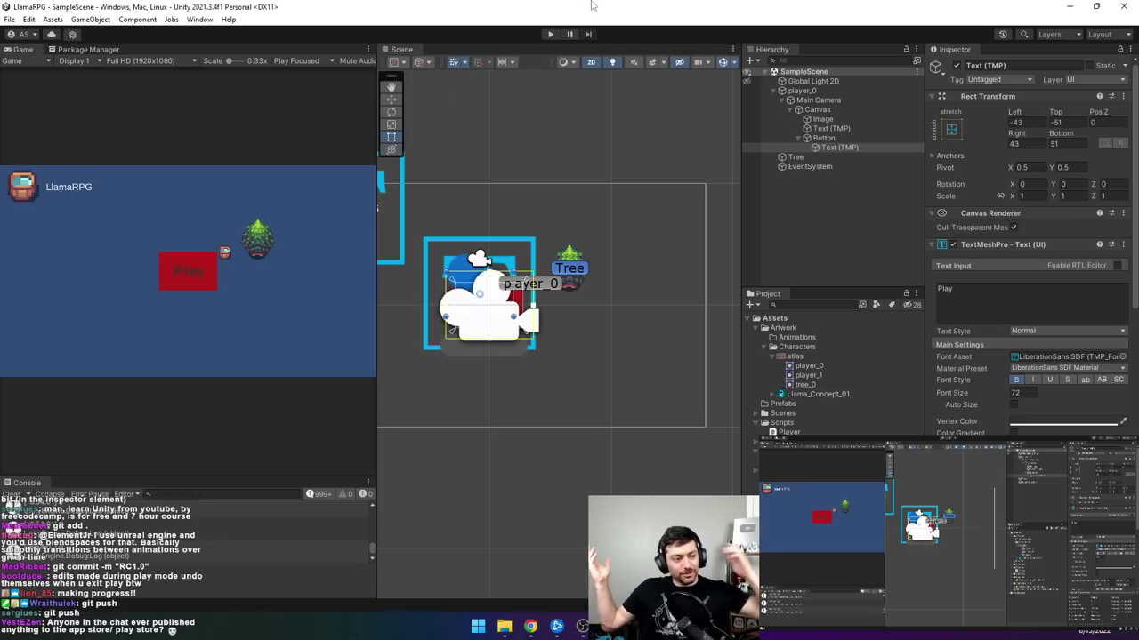